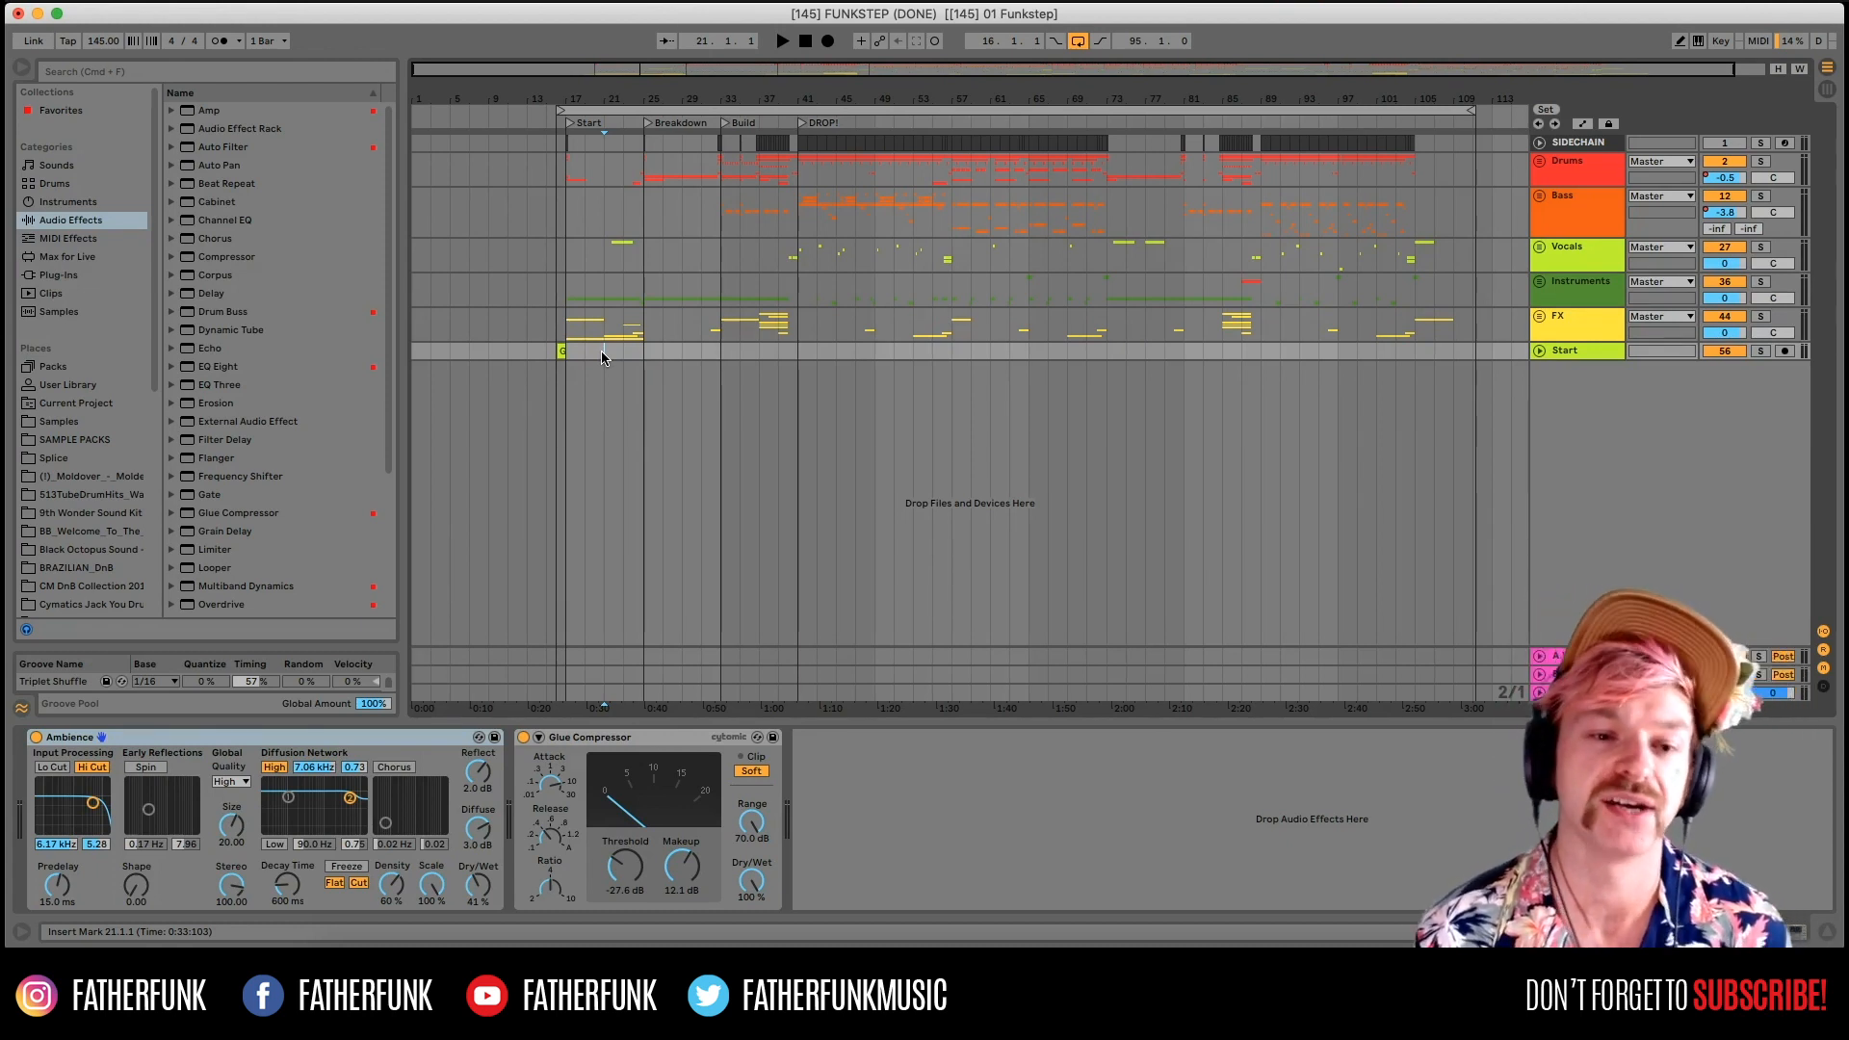
Play the arrangement from the Breakdown locator at bar 25 to audition the finished track.
{"action": "left_click", "coordinate": [574, 353]}
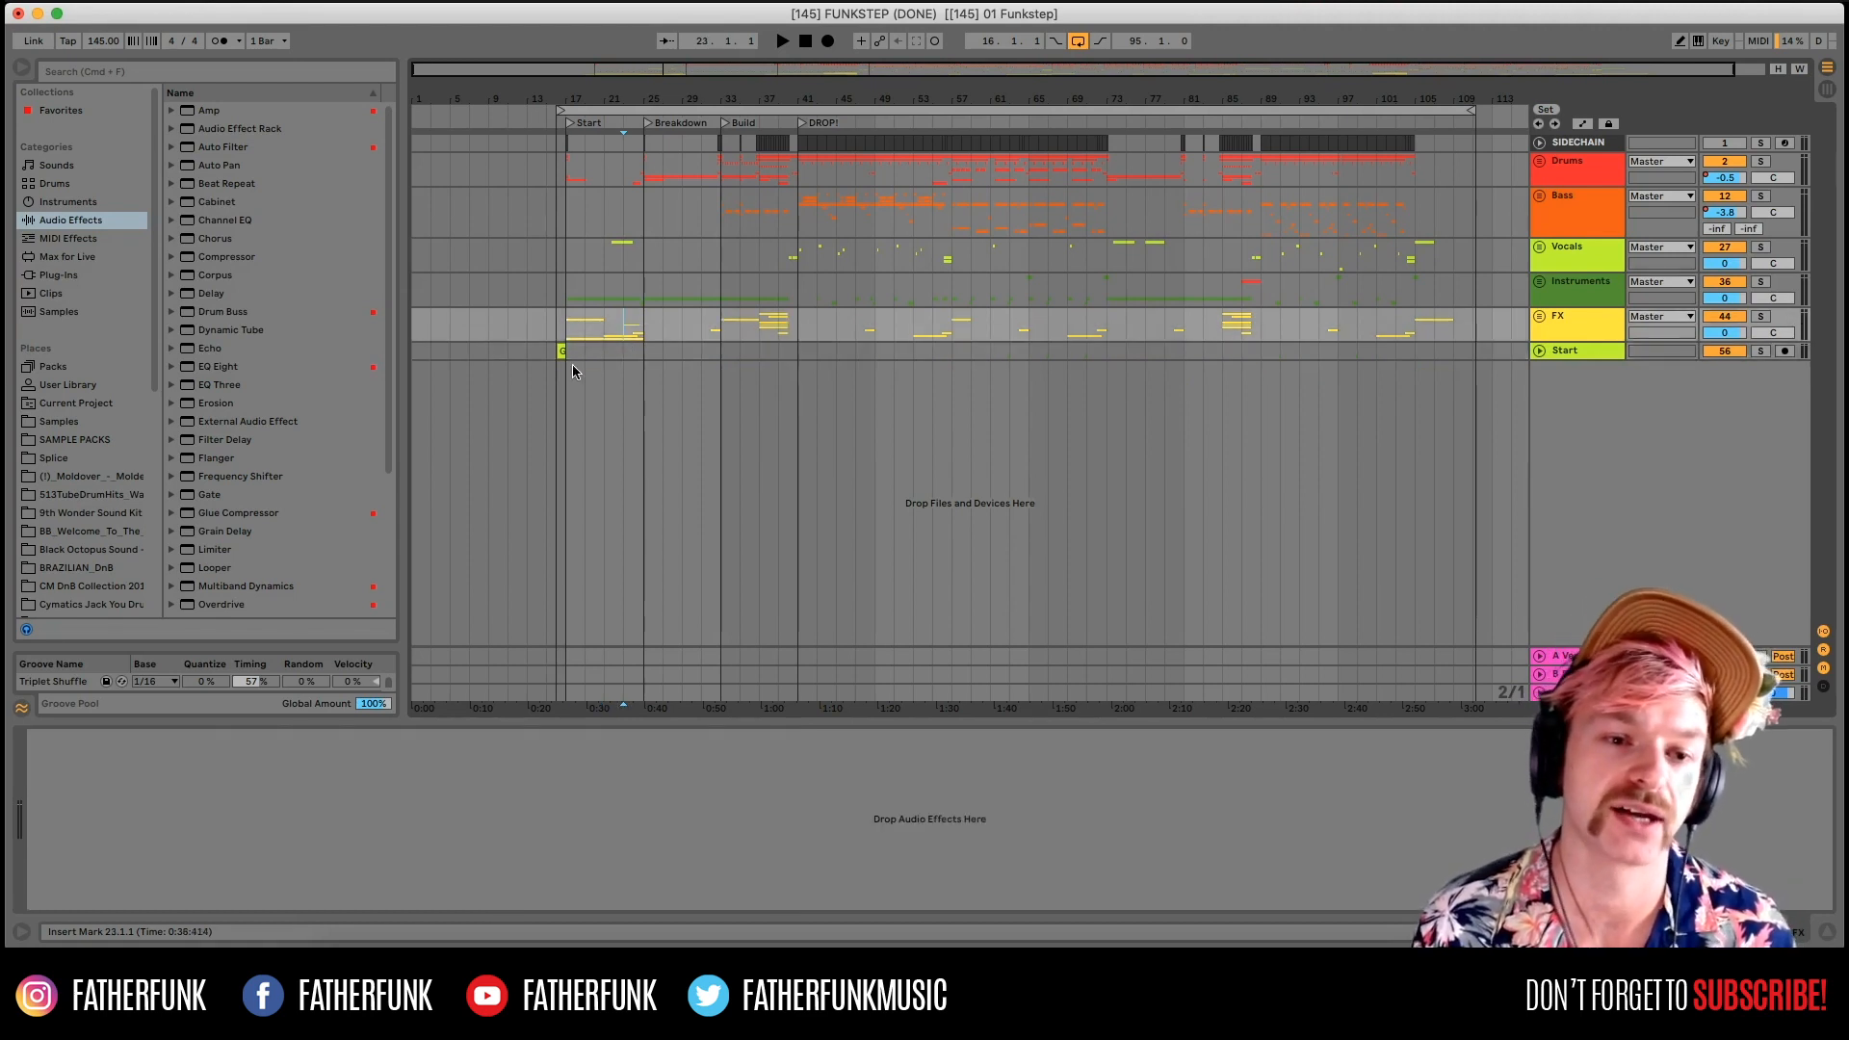
{"action": "left_click", "coordinate": [562, 351]}
{"action": "left_click", "coordinate": [602, 352]}
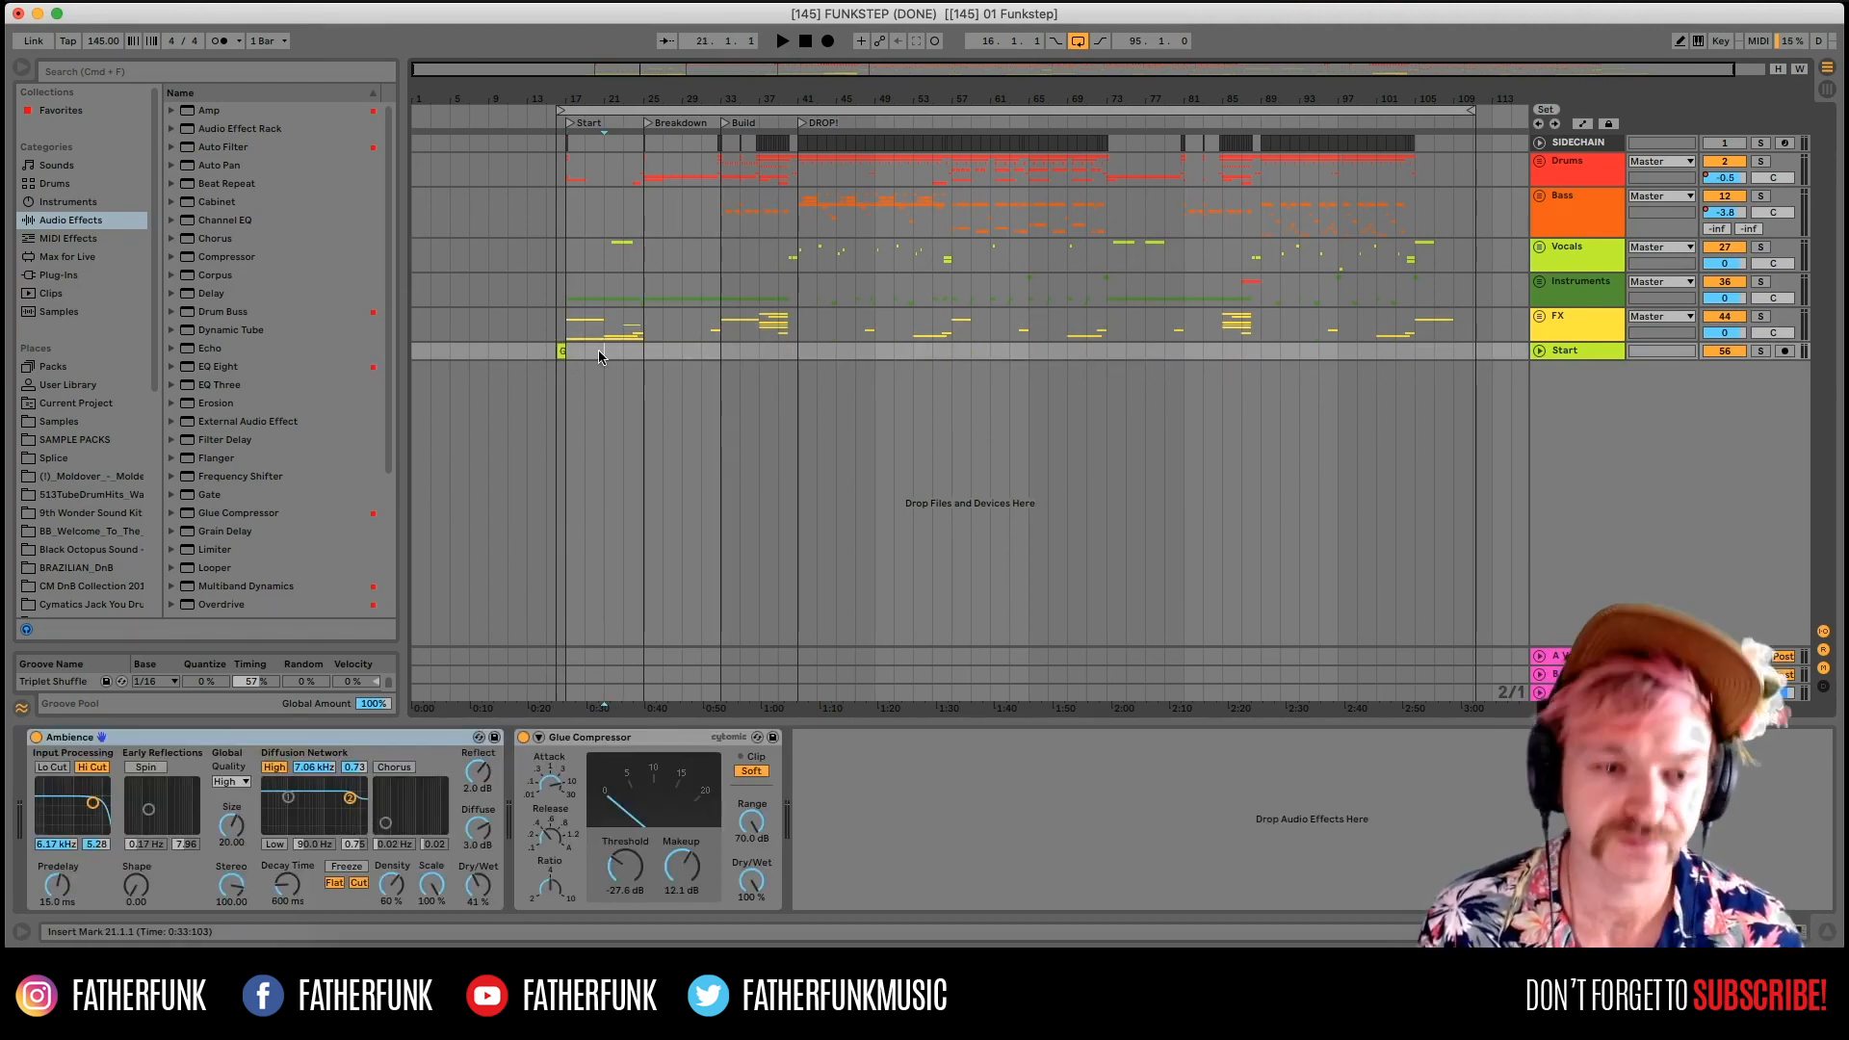
{"action": "left_click", "coordinate": [562, 351]}
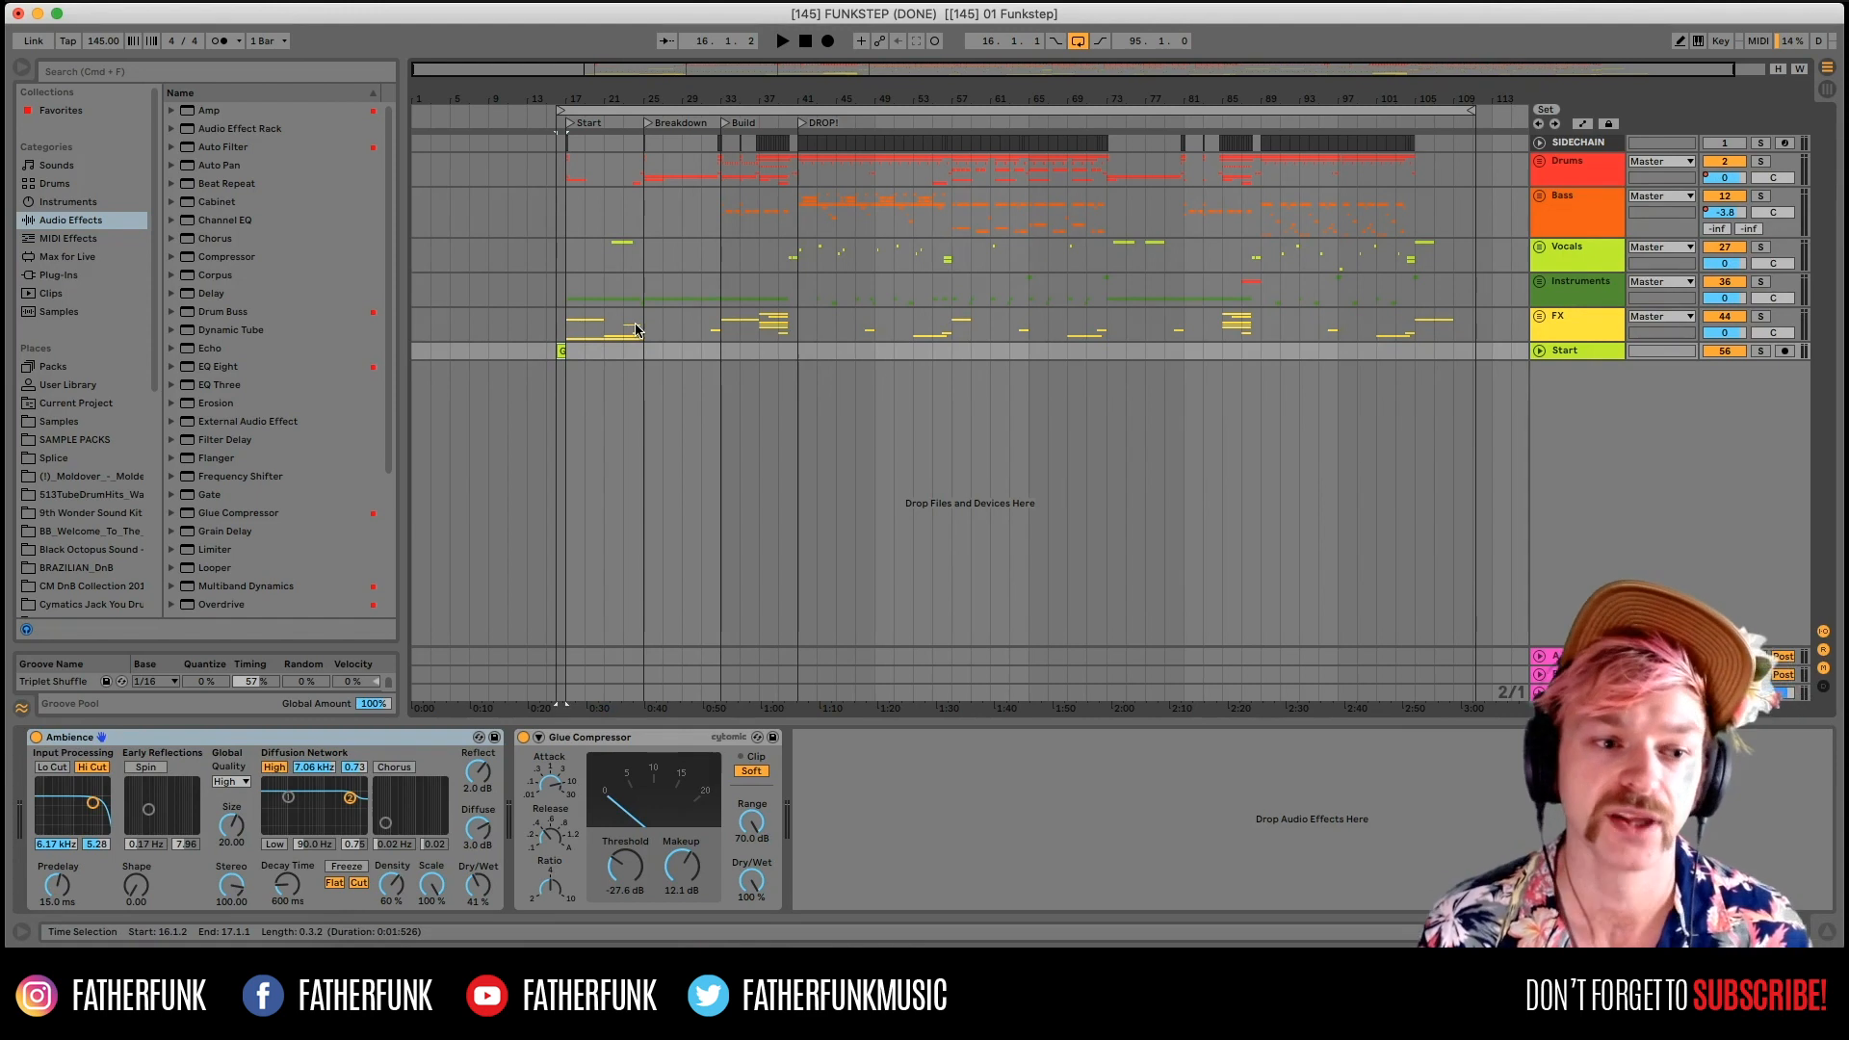
{"action": "left_click", "coordinate": [581, 354]}
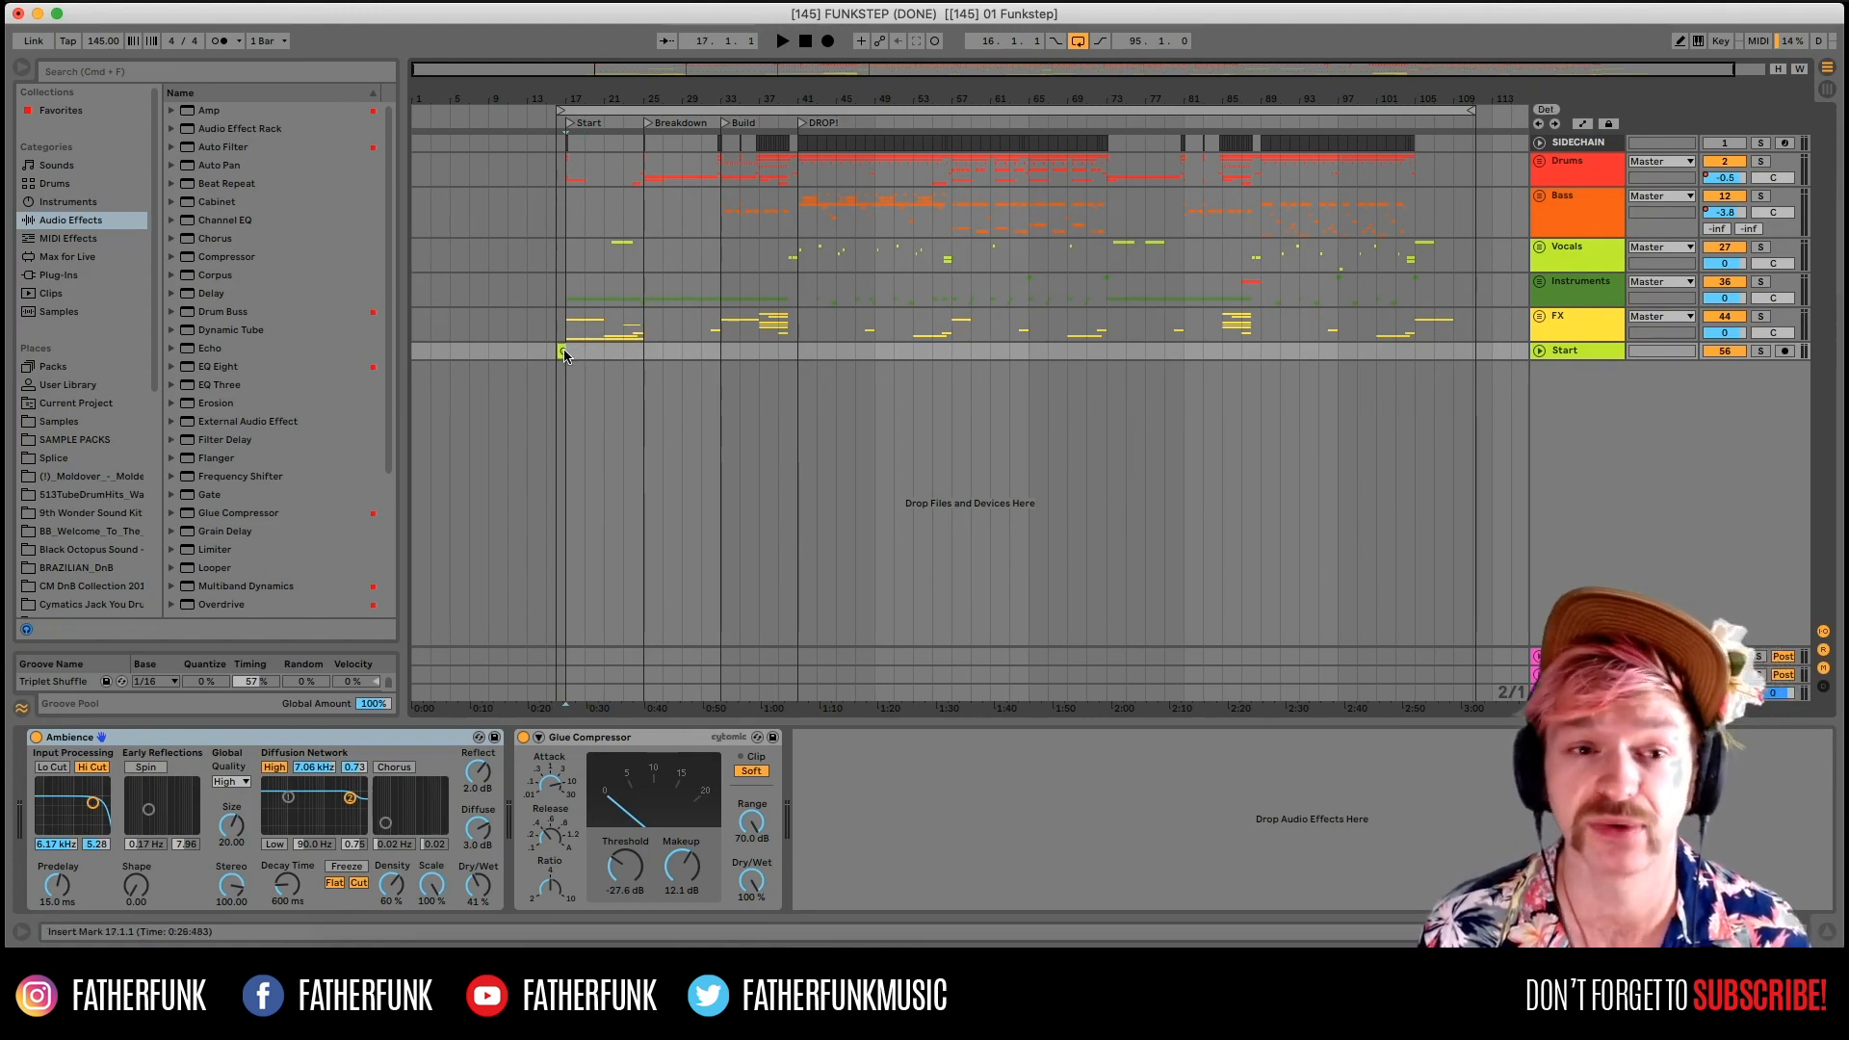
{"action": "left_click", "coordinate": [644, 358]}
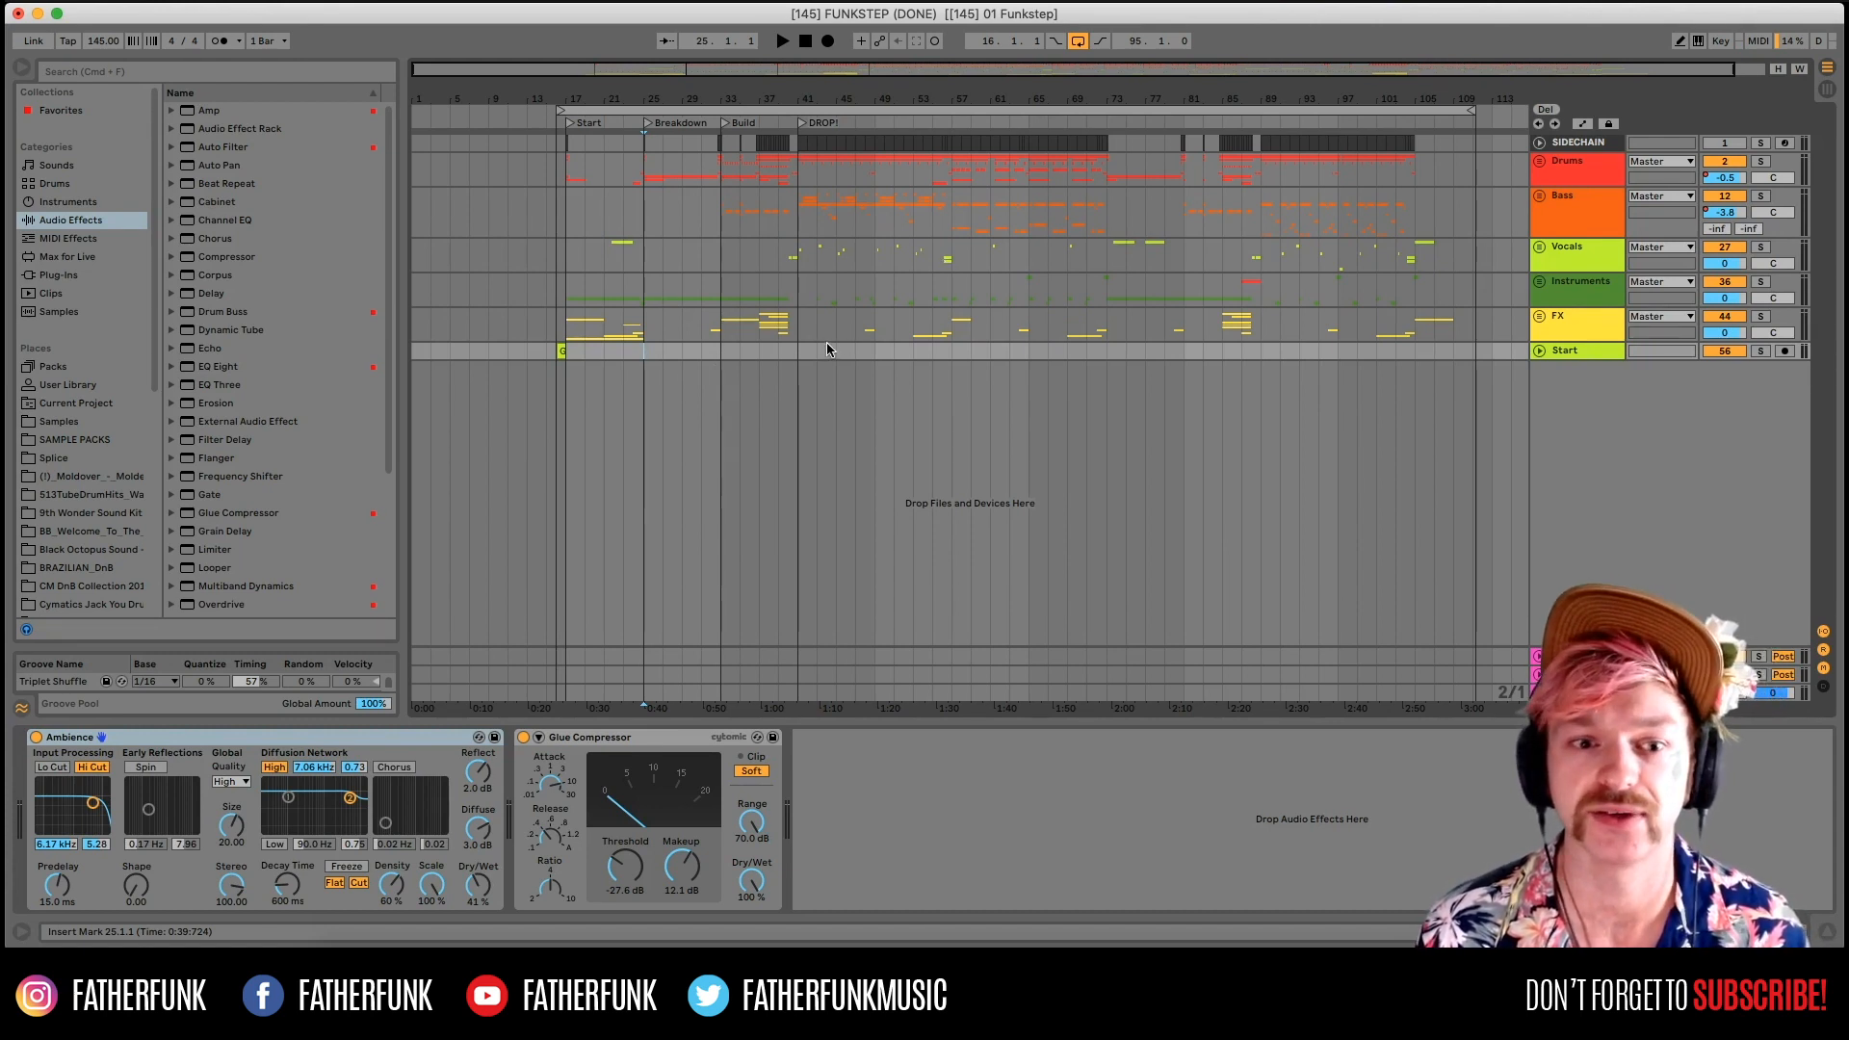
{"action": "key", "text": "space"}
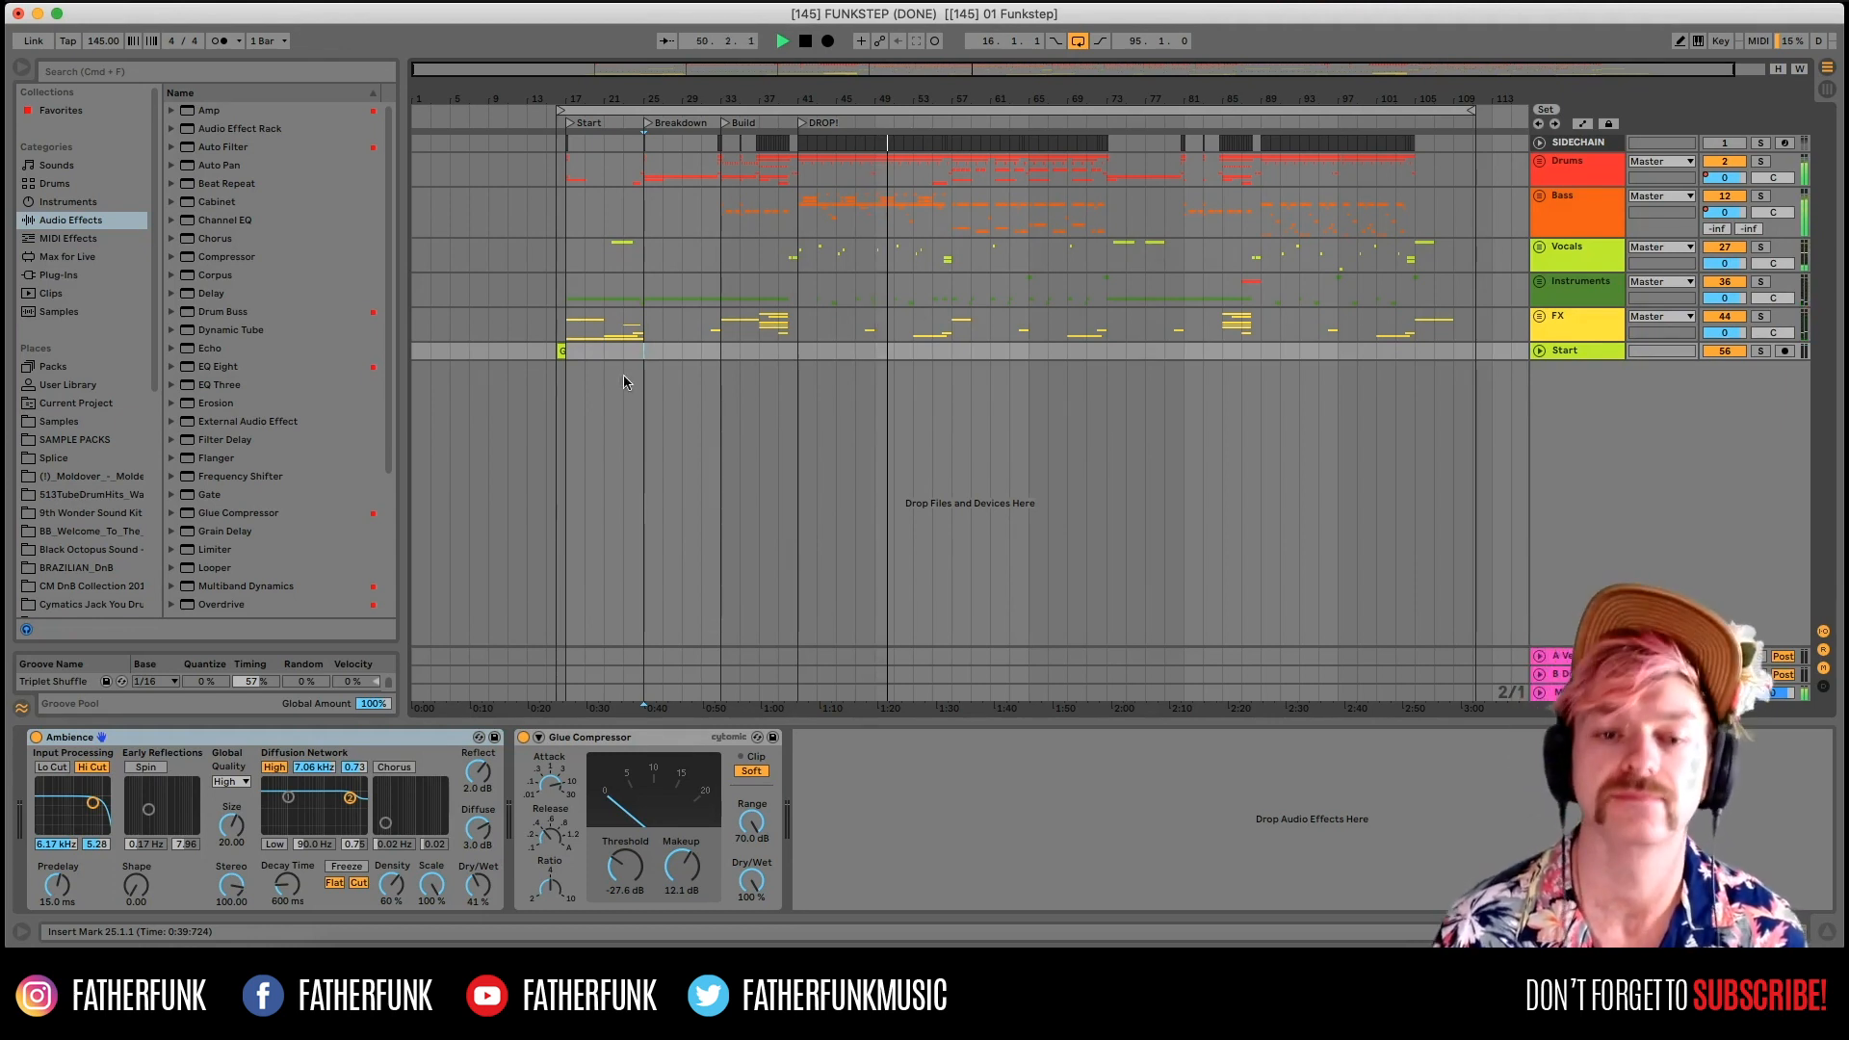
Move the insert marker through the drop to bar 57 during playback, then stop the song.
{"action": "left_click", "coordinate": [878, 354]}
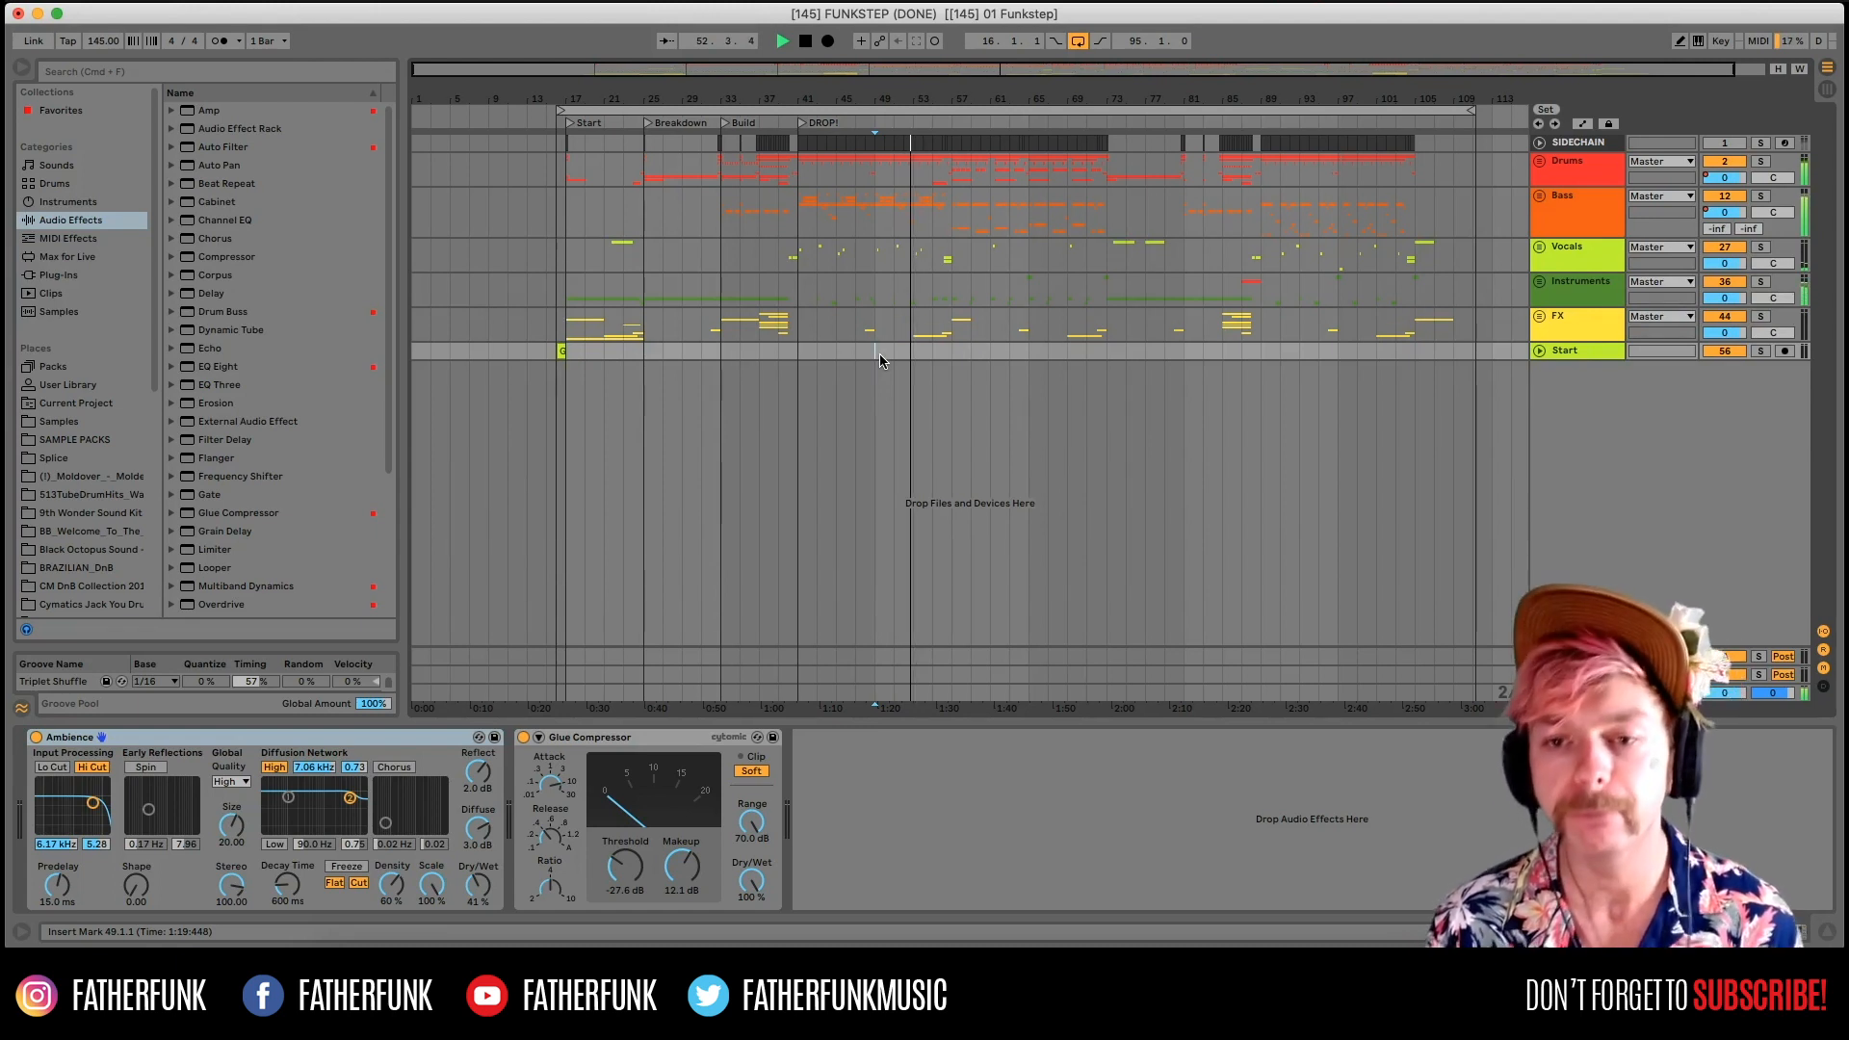
{"action": "left_click", "coordinate": [893, 352]}
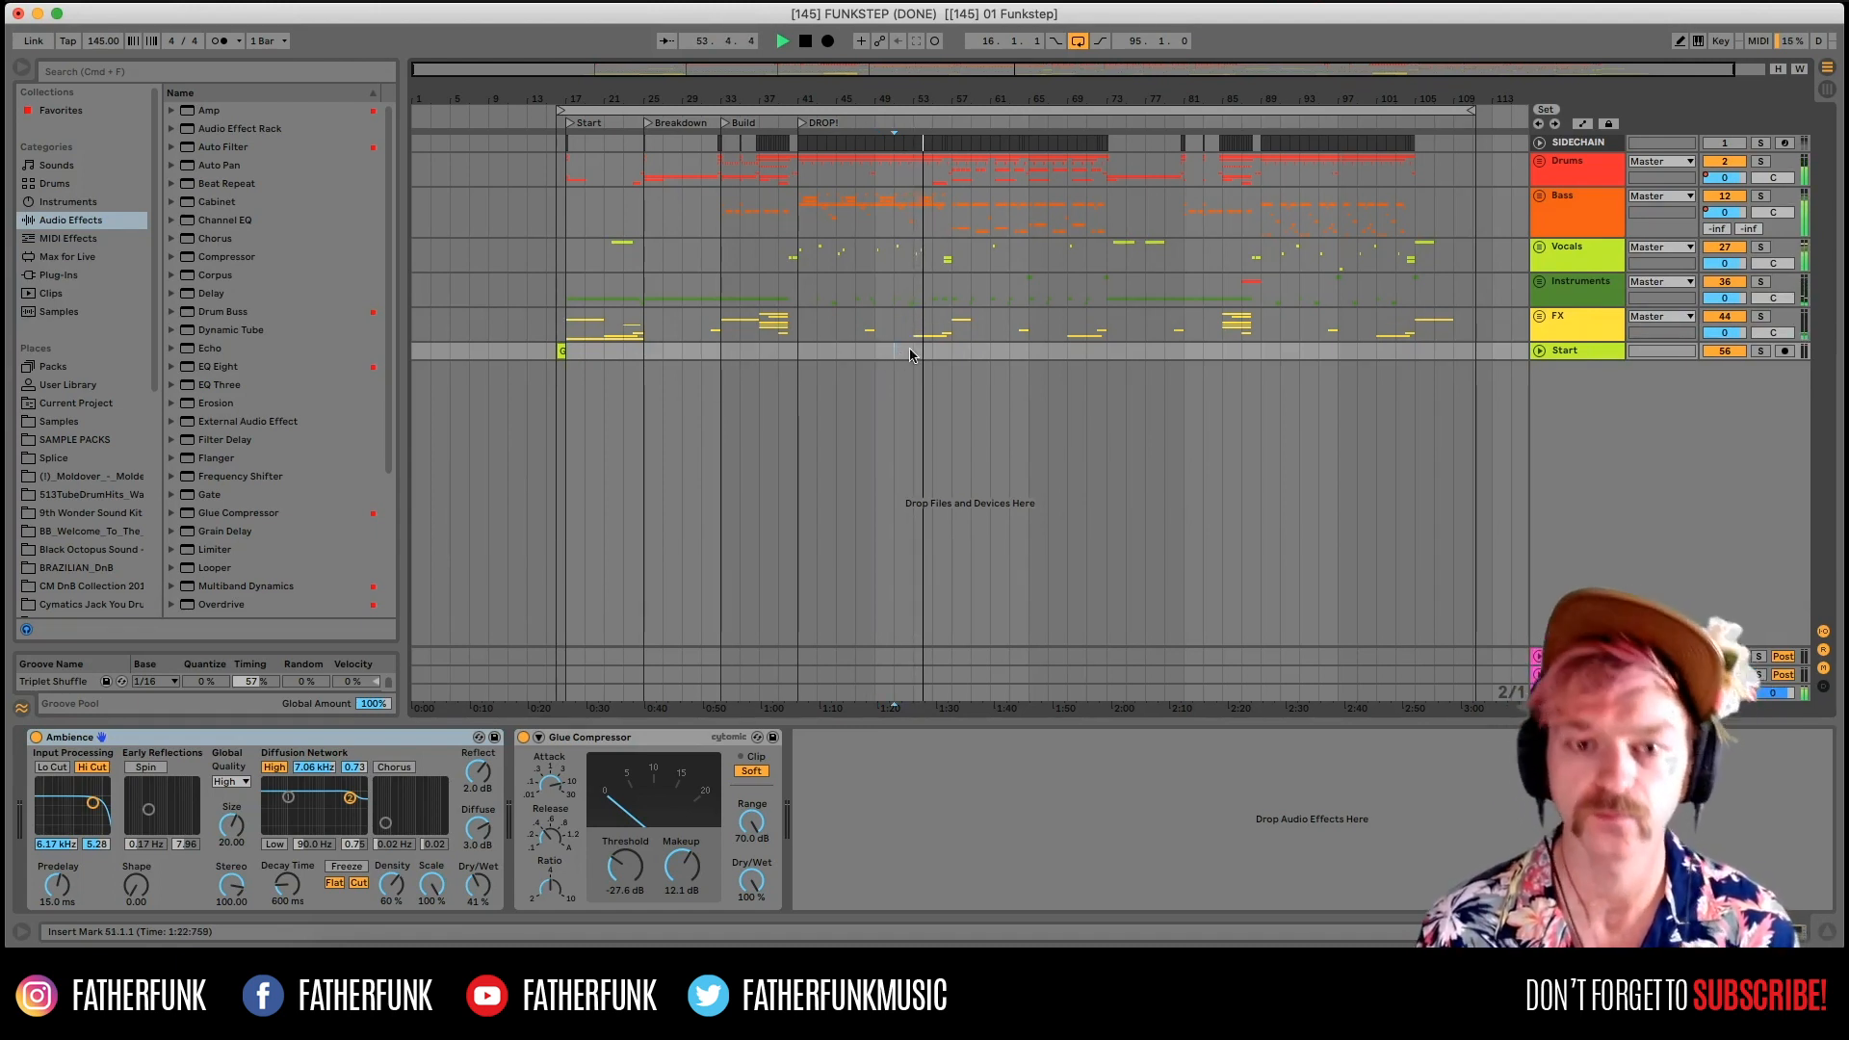
{"action": "left_click", "coordinate": [922, 355]}
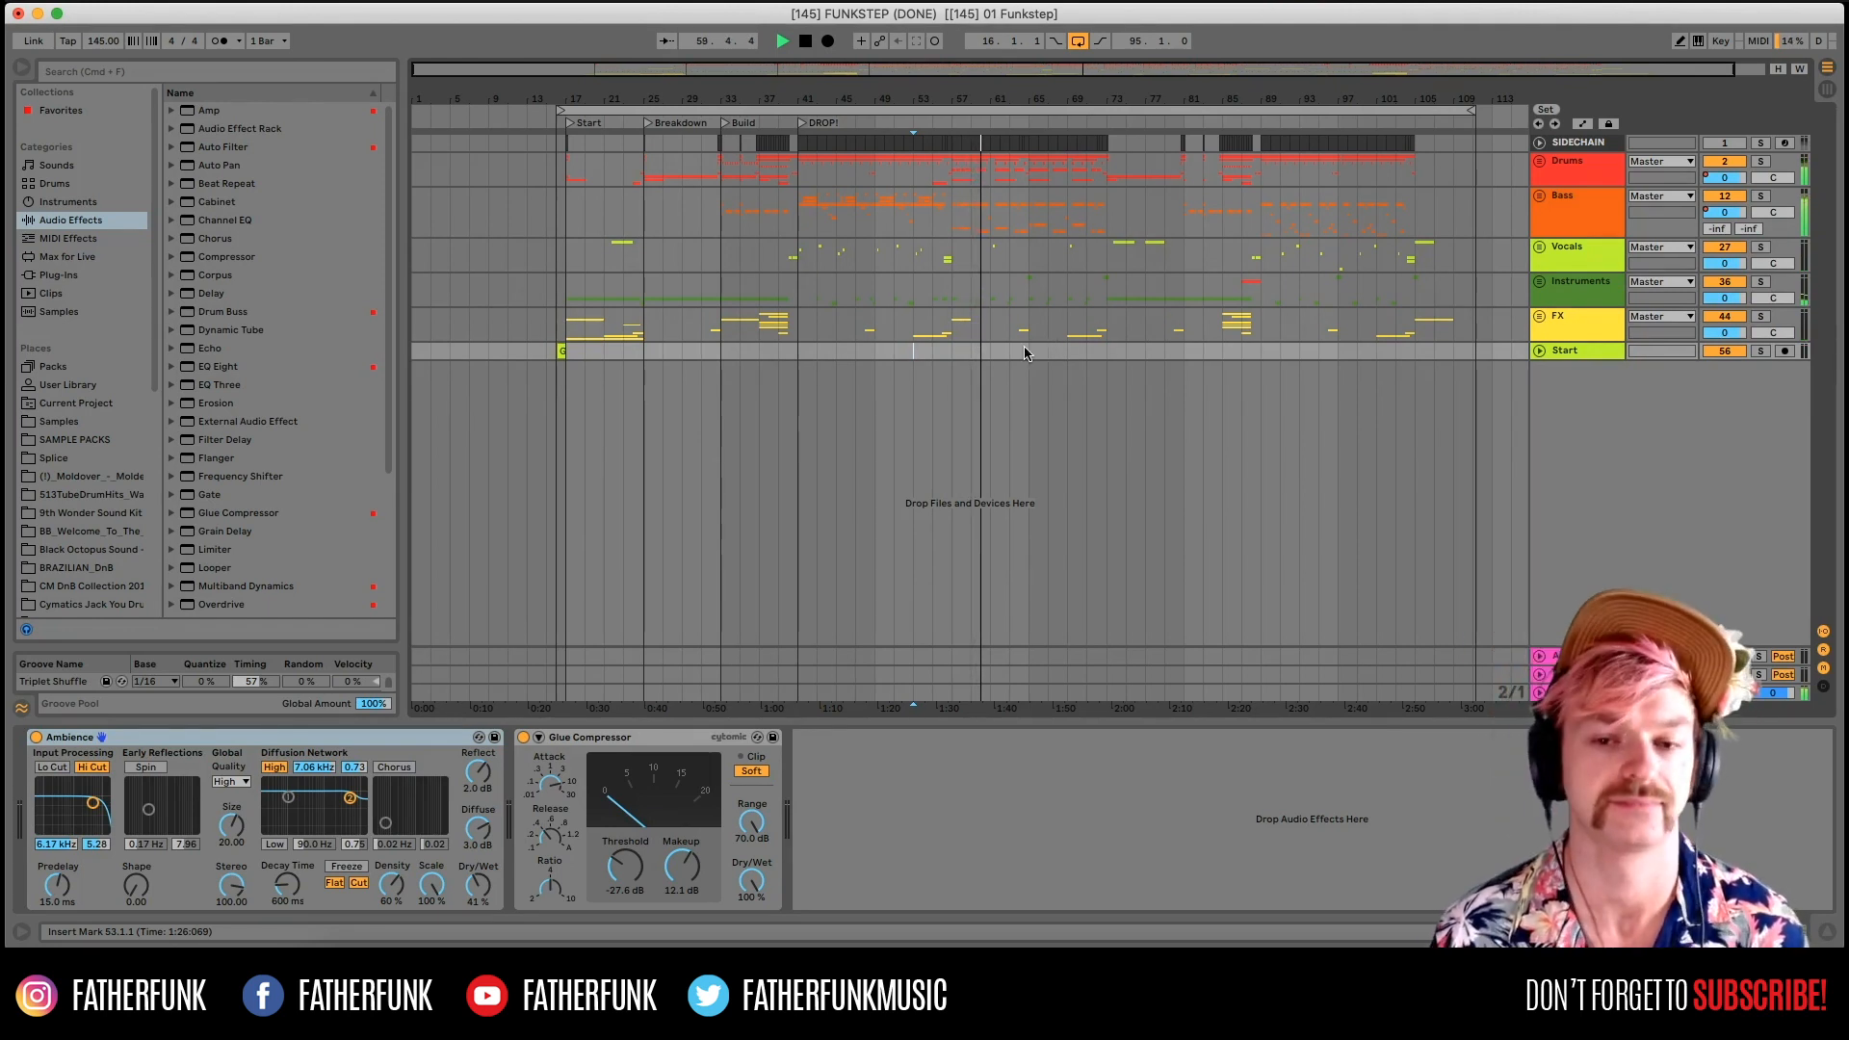
{"action": "left_click", "coordinate": [970, 354]}
{"action": "left_click", "coordinate": [954, 354]}
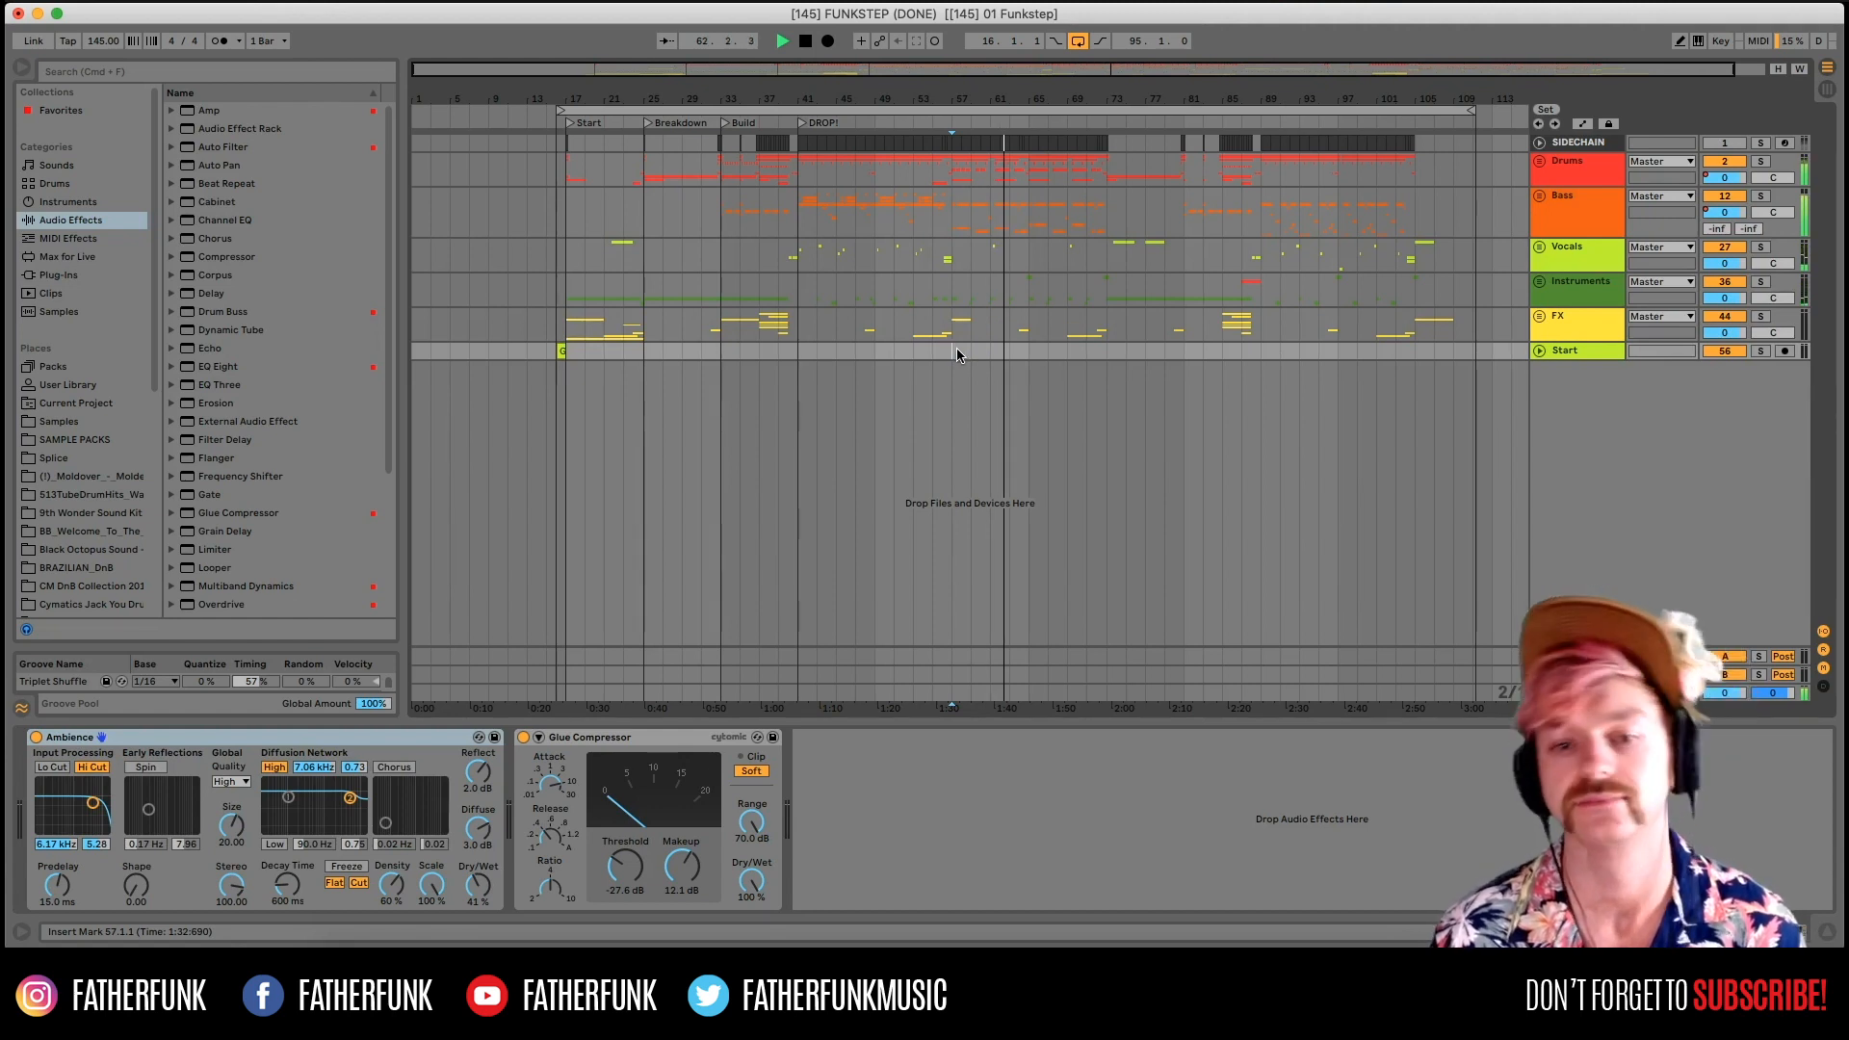
{"action": "key", "text": "space"}
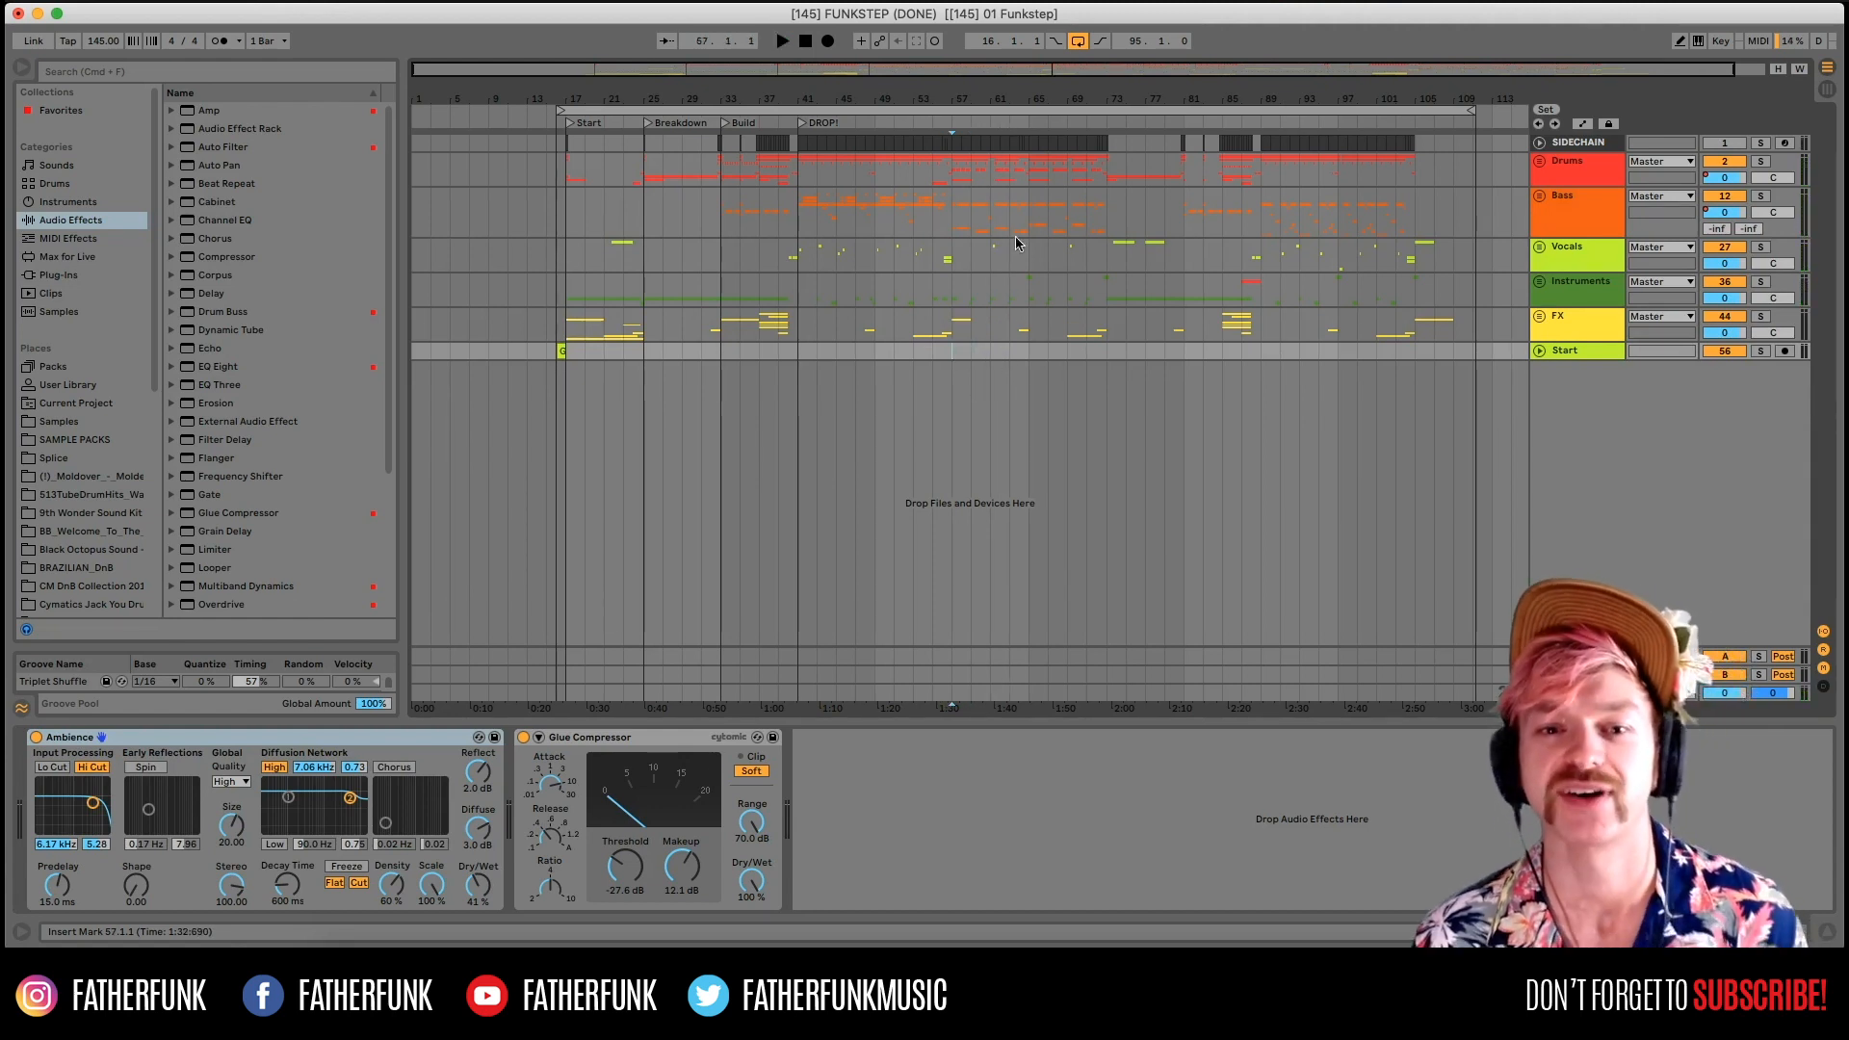
Unfold the Instruments group, audition the soloed Guitar 1 track from bar 25, and fold the group again.
{"action": "left_click", "coordinate": [951, 213]}
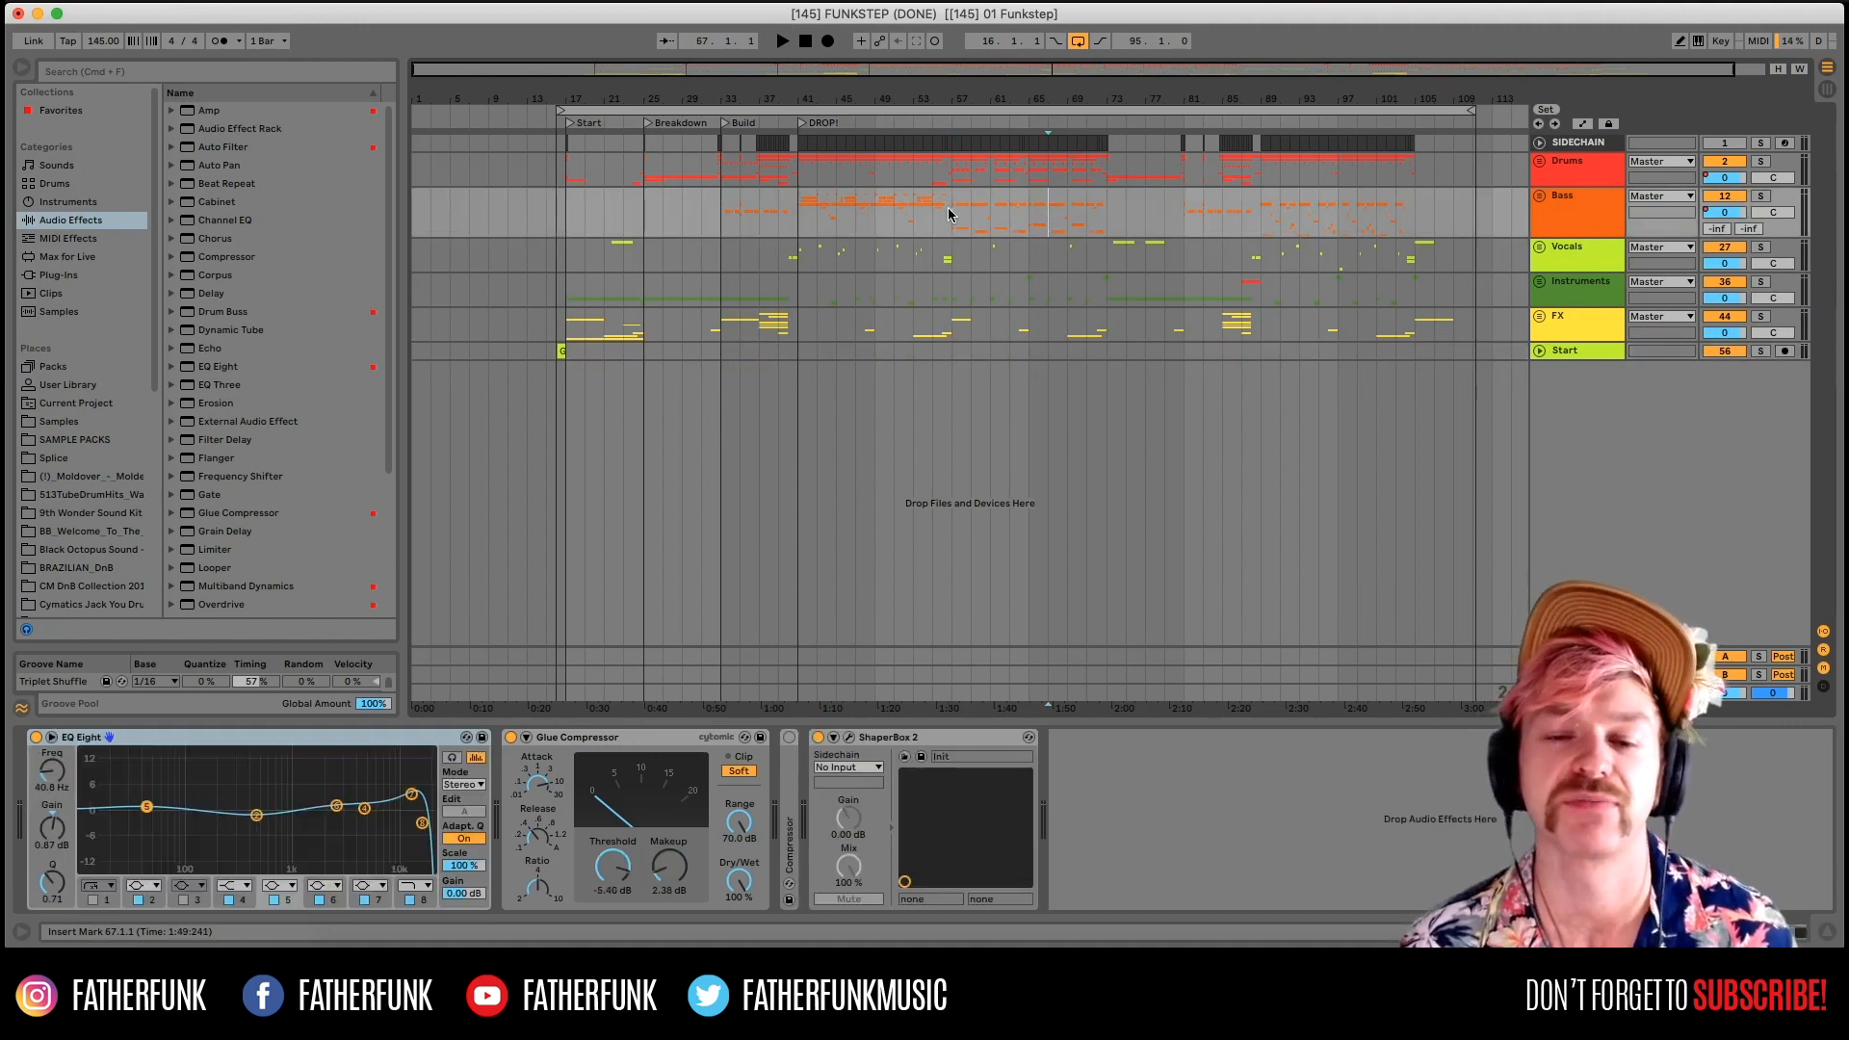
{"action": "left_click", "coordinate": [1539, 282]}
{"action": "left_click", "coordinate": [568, 505]}
{"action": "key", "text": "space"}
{"action": "key", "text": "space"}
{"action": "left_click", "coordinate": [648, 548]}
{"action": "left_click", "coordinate": [643, 549]}
{"action": "key", "text": "space"}
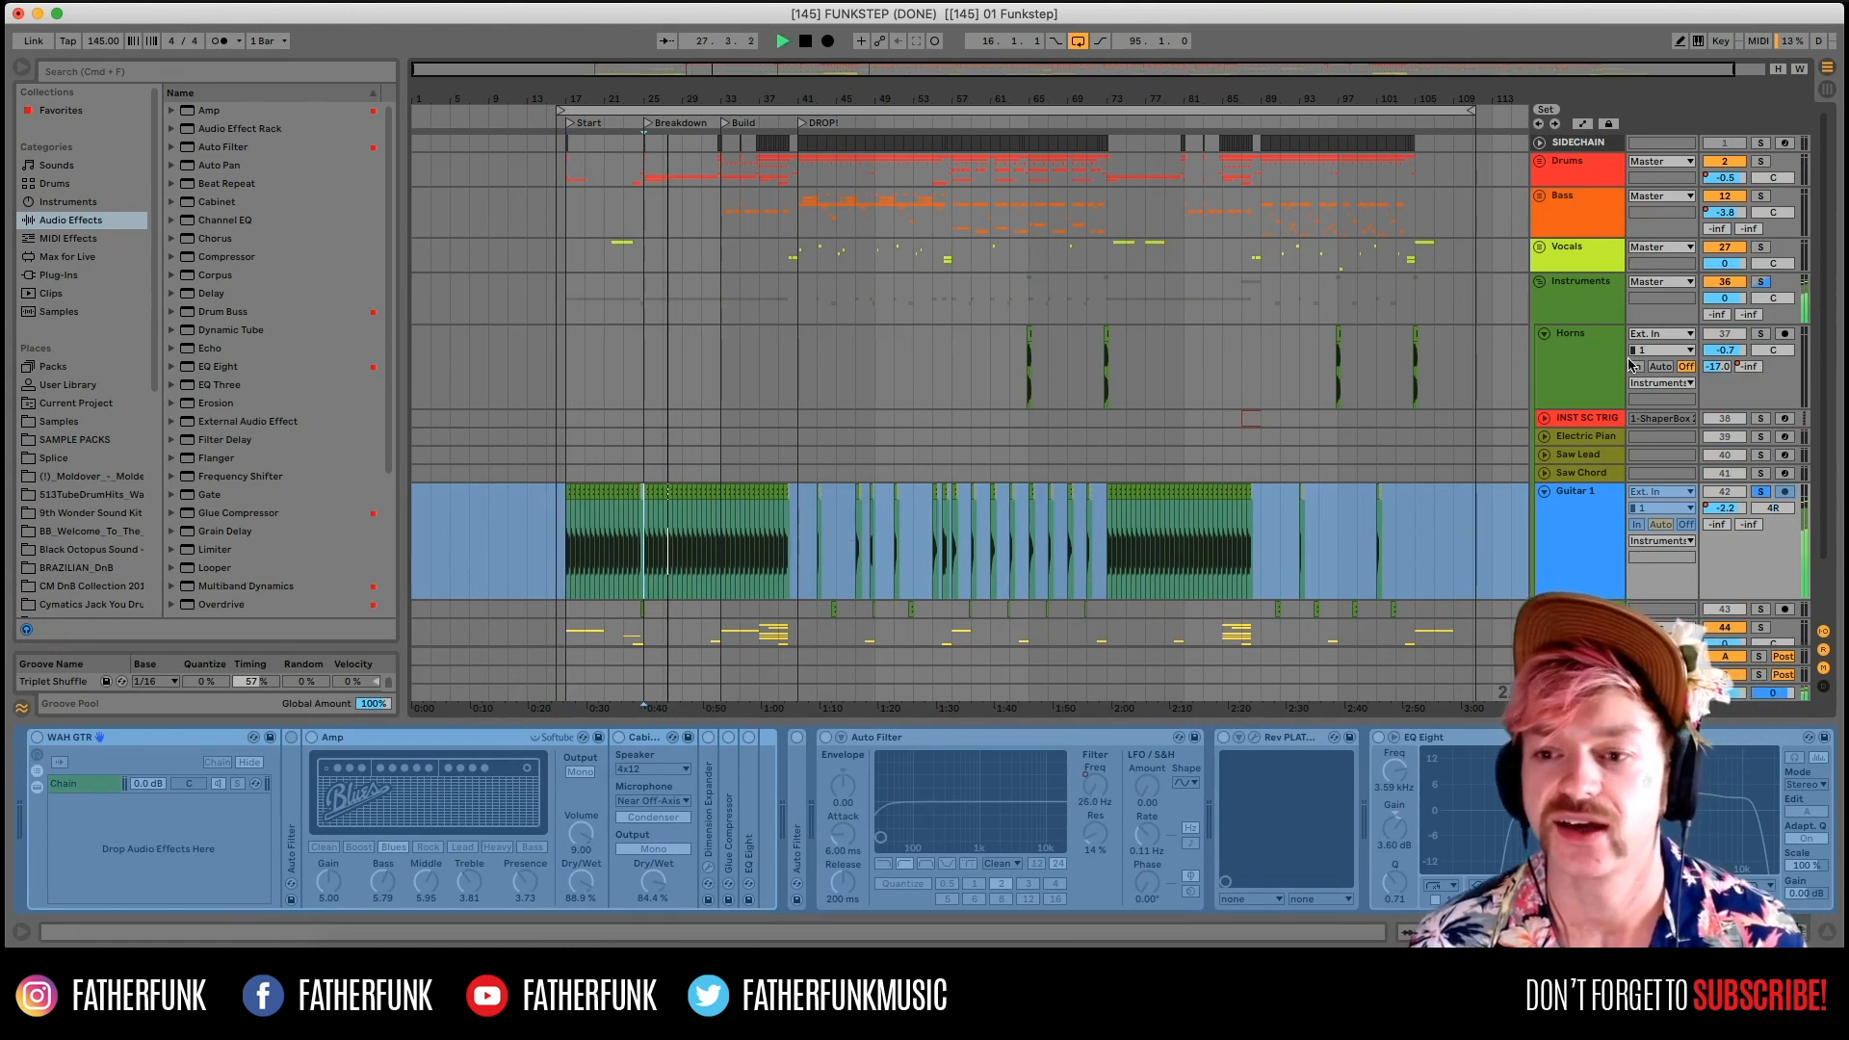
{"action": "key", "text": "space"}
{"action": "left_click", "coordinate": [1539, 282]}
Unfold the Bass group to inspect the Saw, Sq and Sw clips at the drop, then fold it and mark bar 41.
{"action": "left_click", "coordinate": [1539, 196]}
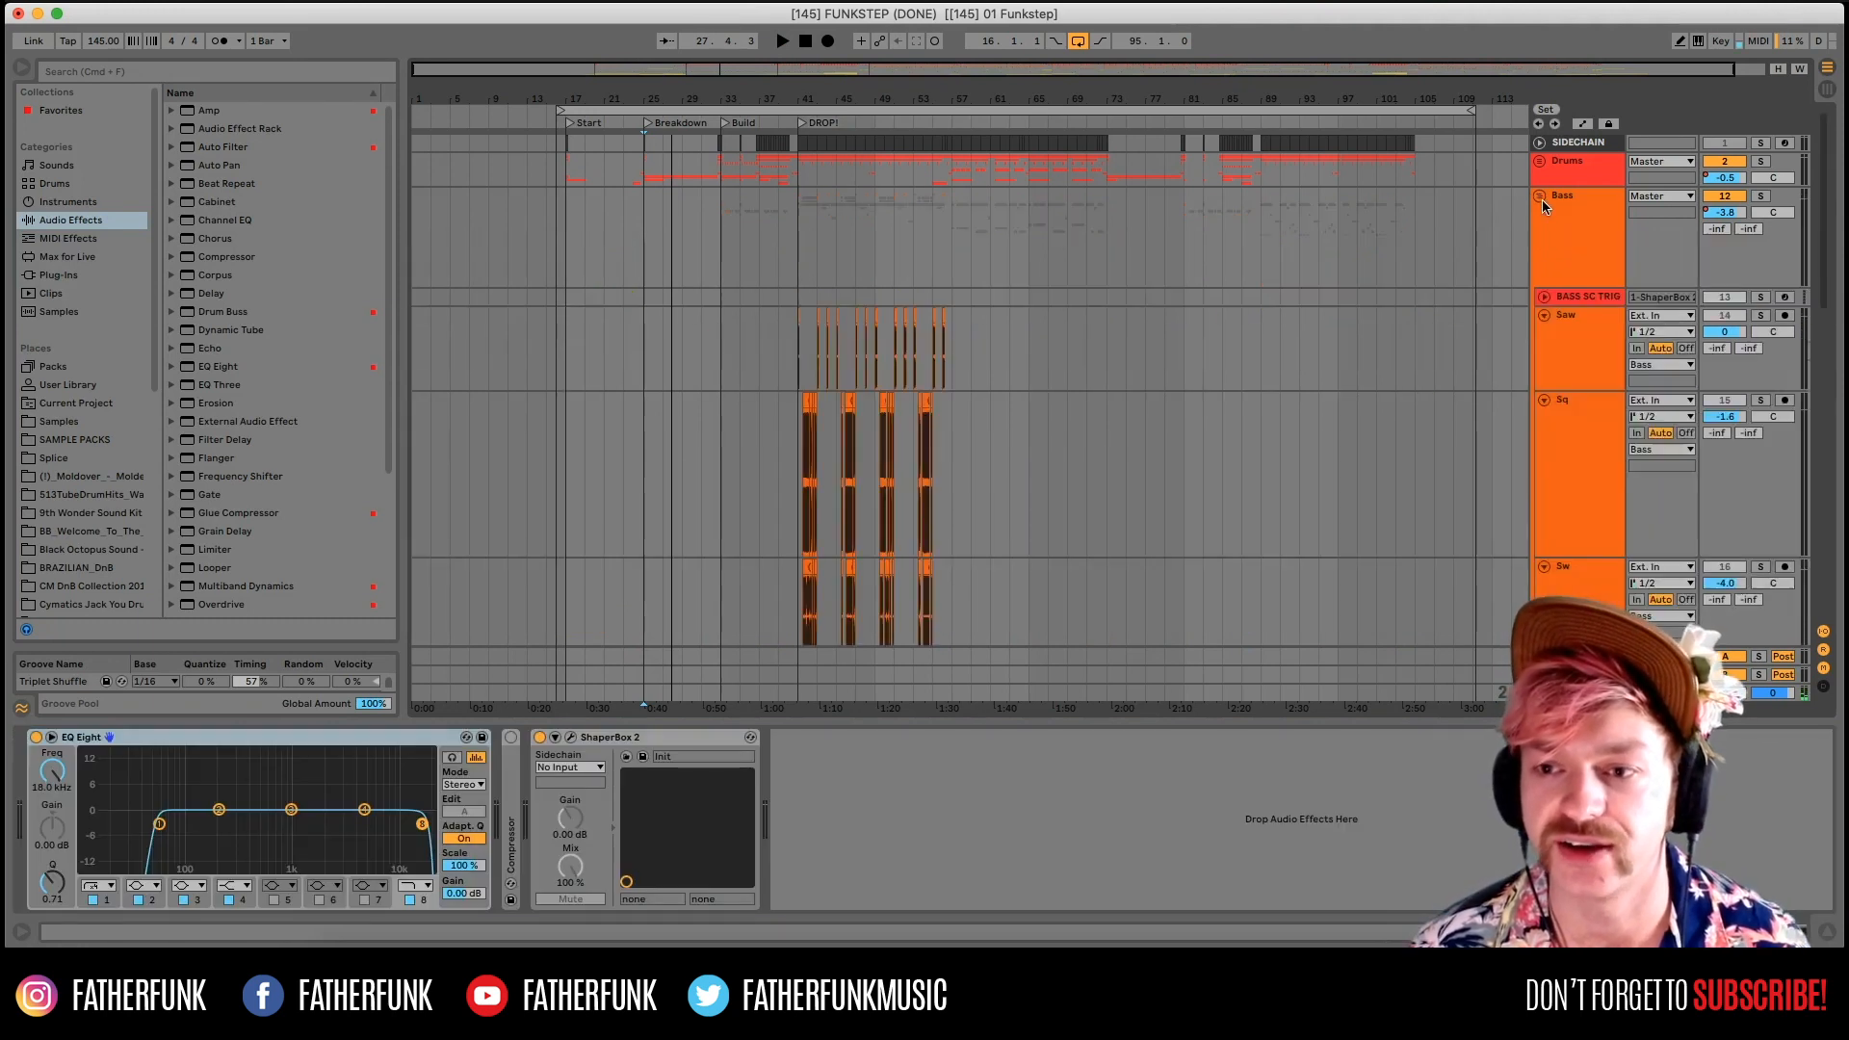
{"action": "mouse_move", "coordinate": [876, 69]}
{"action": "left_mouse_down"}
{"action": "mouse_move", "coordinate": [875, 289]}
{"action": "mouse_move", "coordinate": [878, 267]}
{"action": "left_mouse_up"}
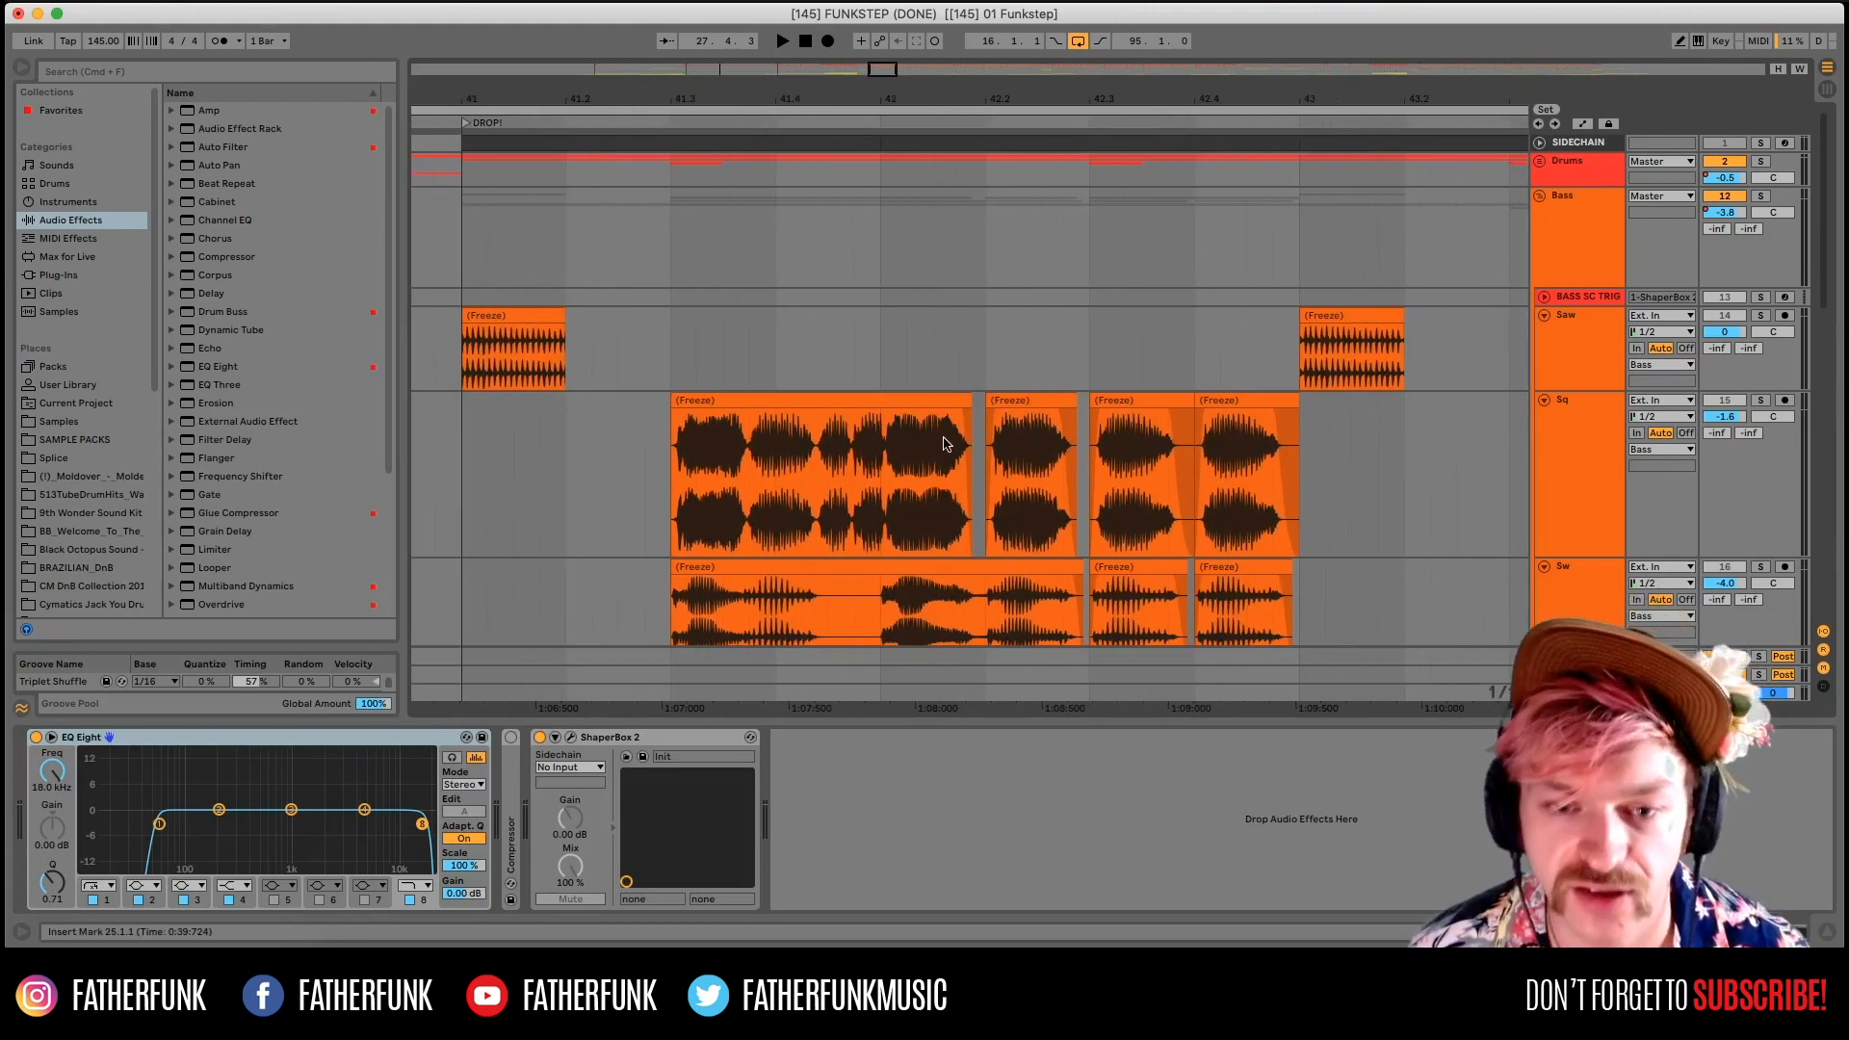
{"action": "left_click", "coordinate": [883, 488]}
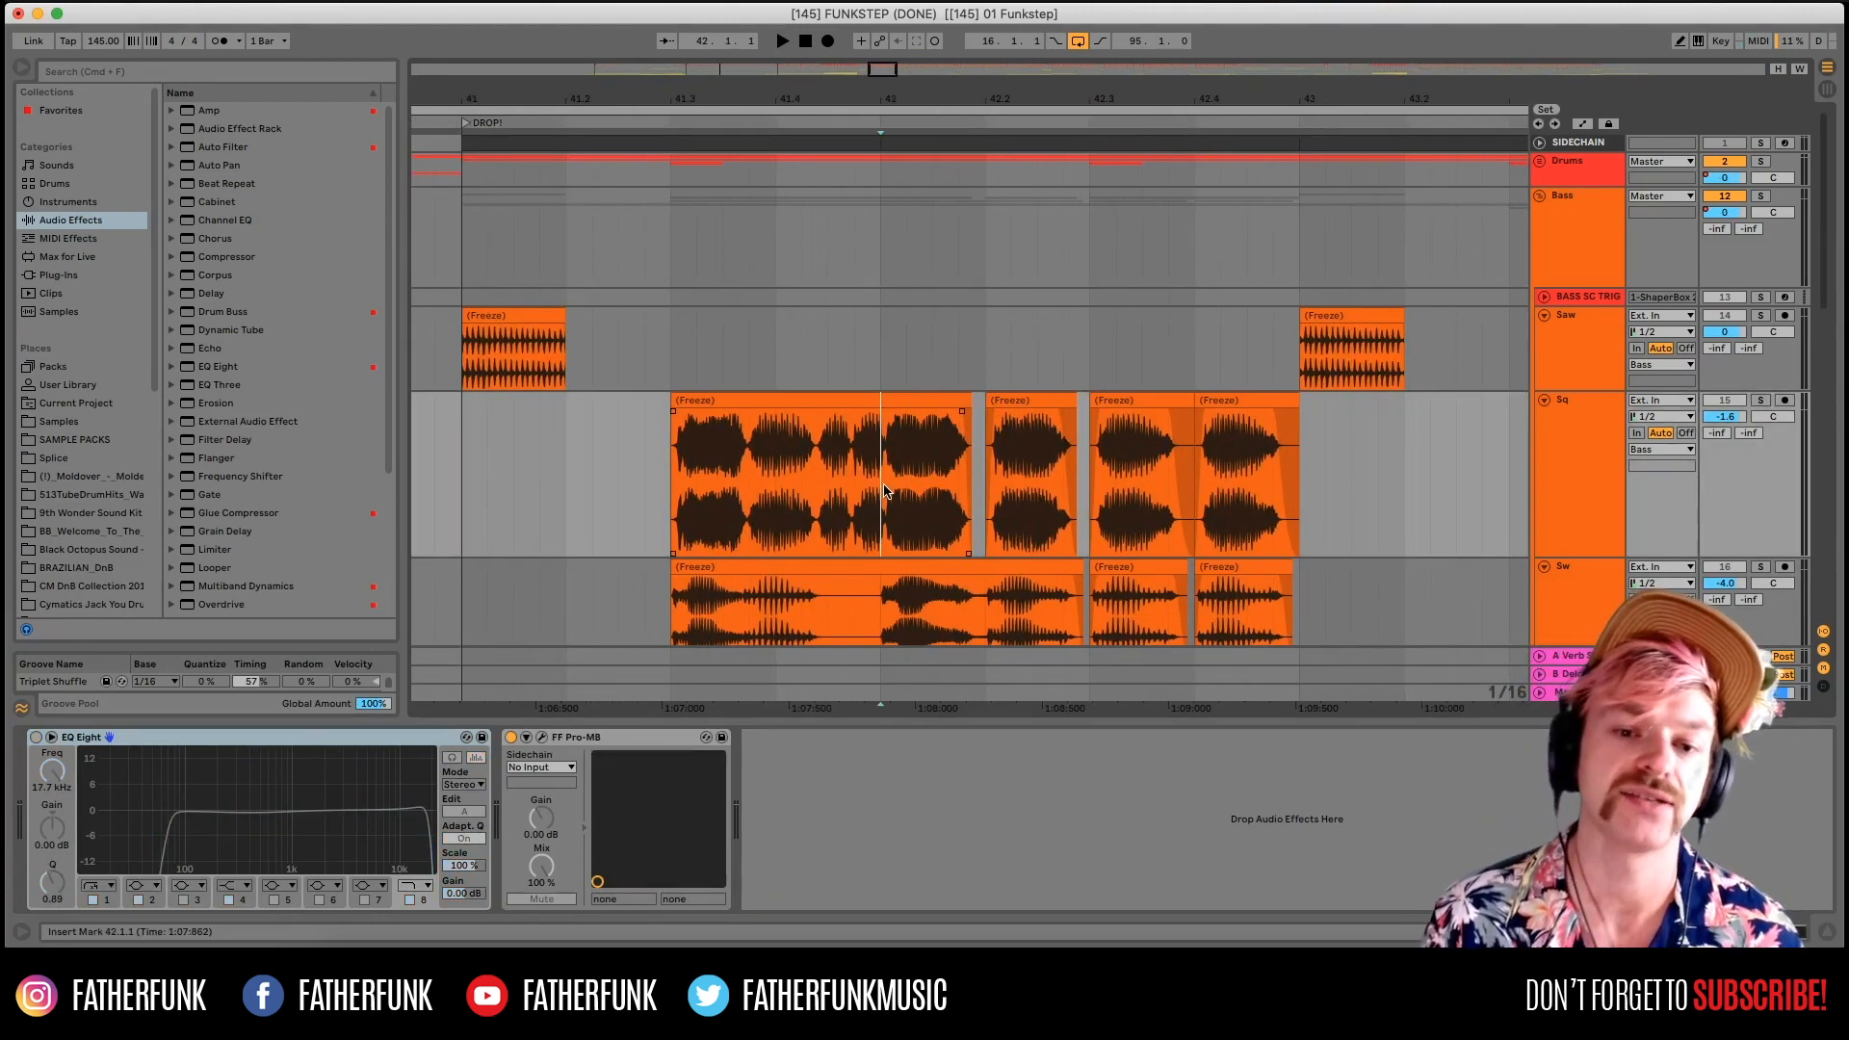
{"action": "left_click_drag", "start_coordinate": [881, 70], "coordinate": [883, 72]}
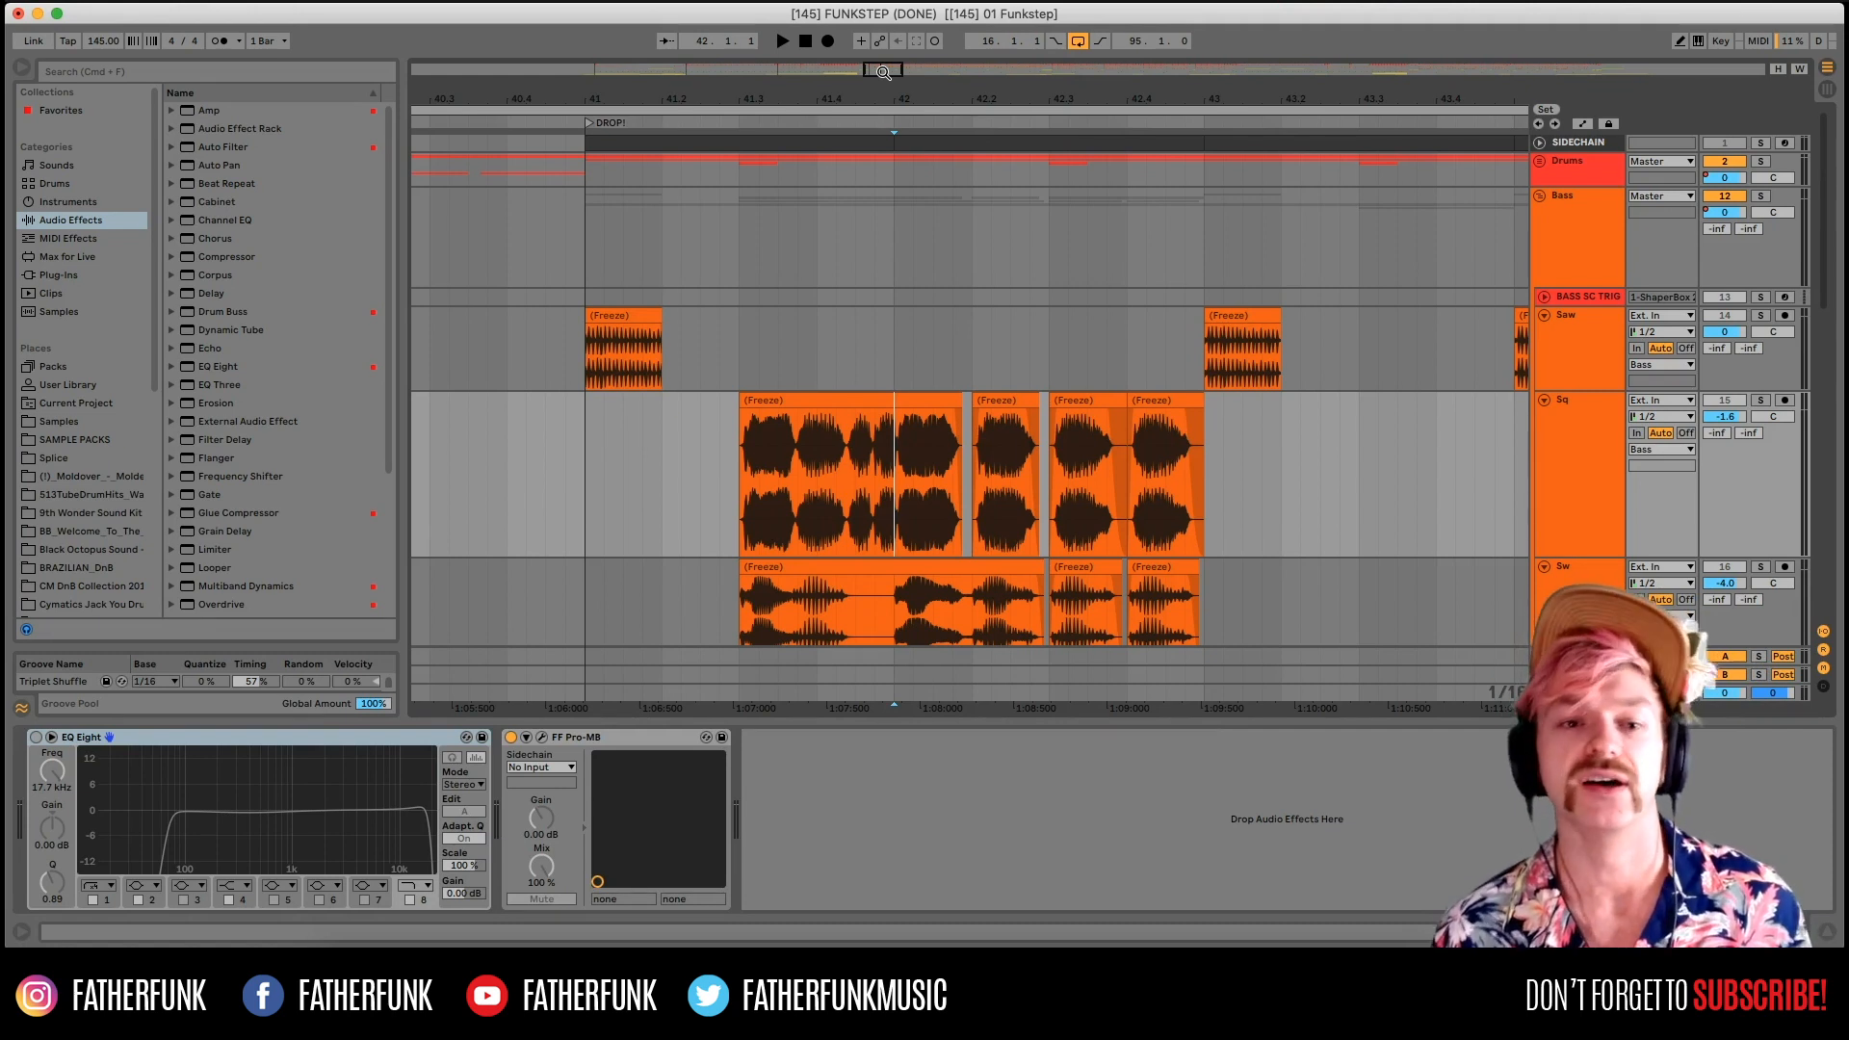
{"action": "left_click_drag", "start_coordinate": [883, 72], "coordinate": [883, 59]}
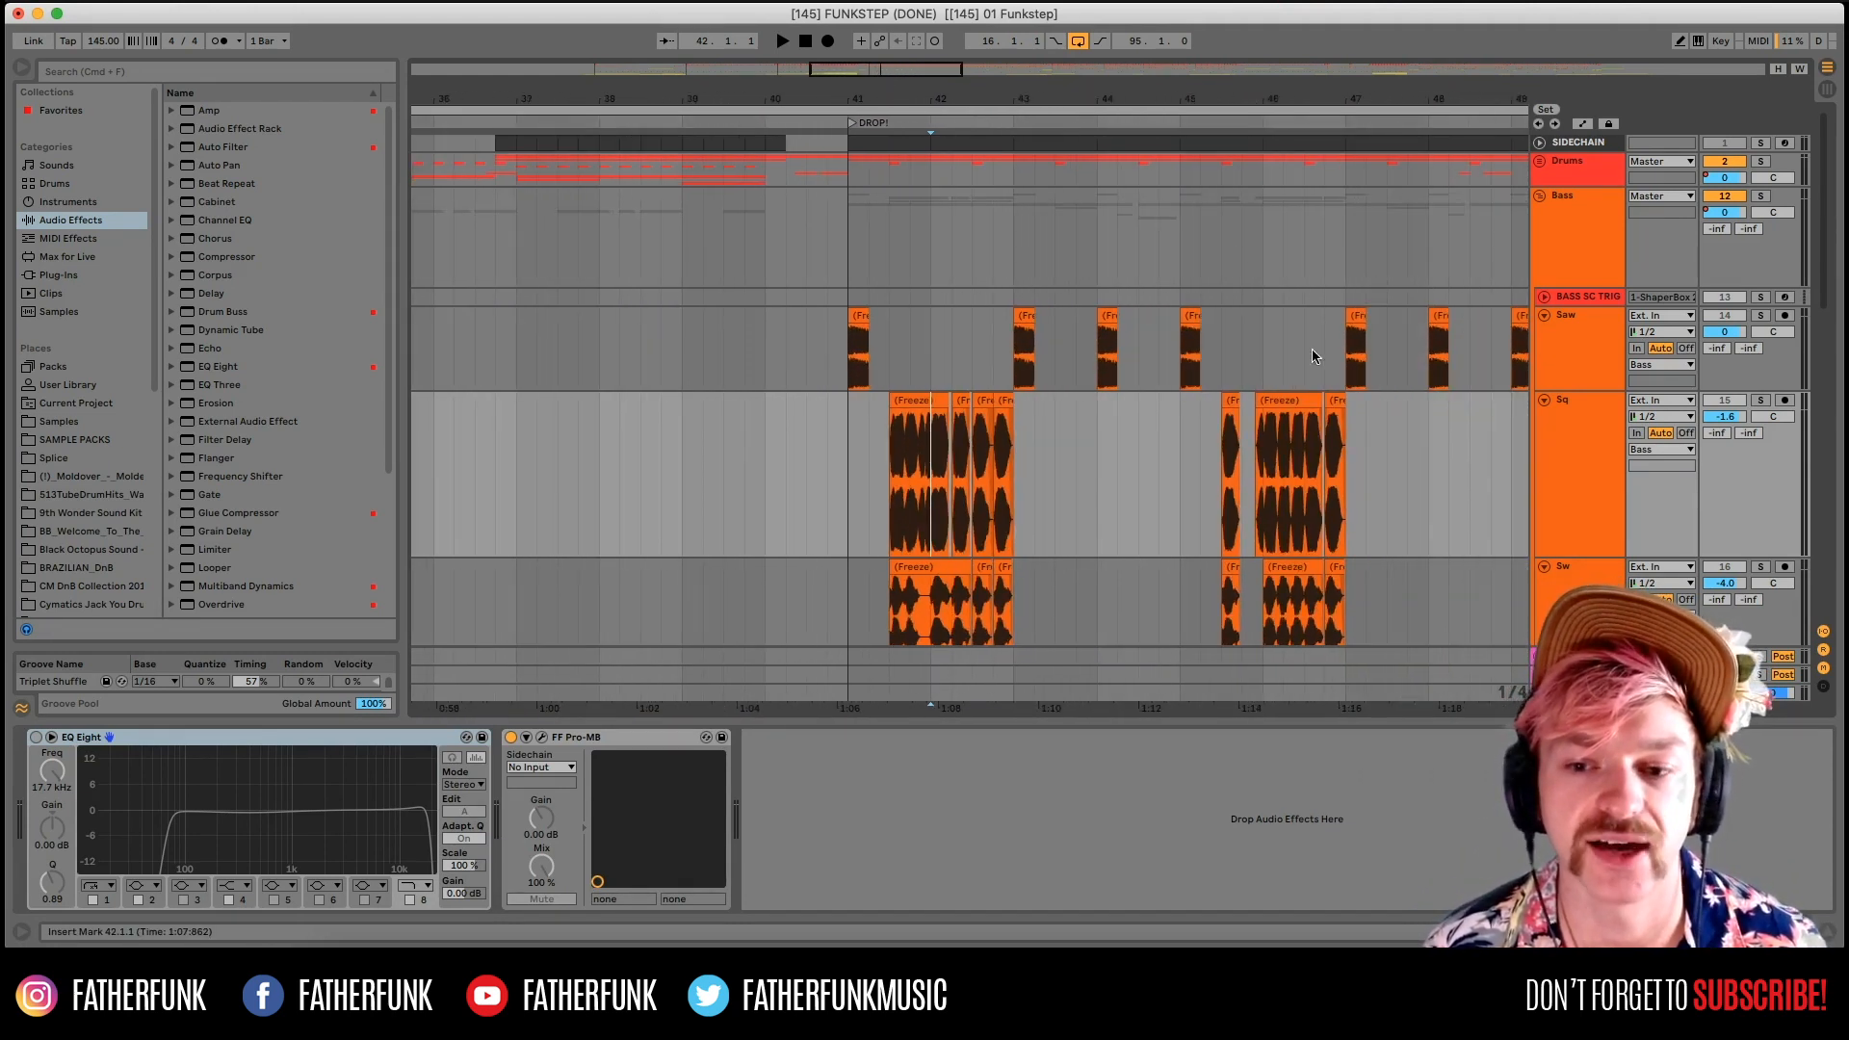
{"action": "left_click", "coordinate": [1539, 195]}
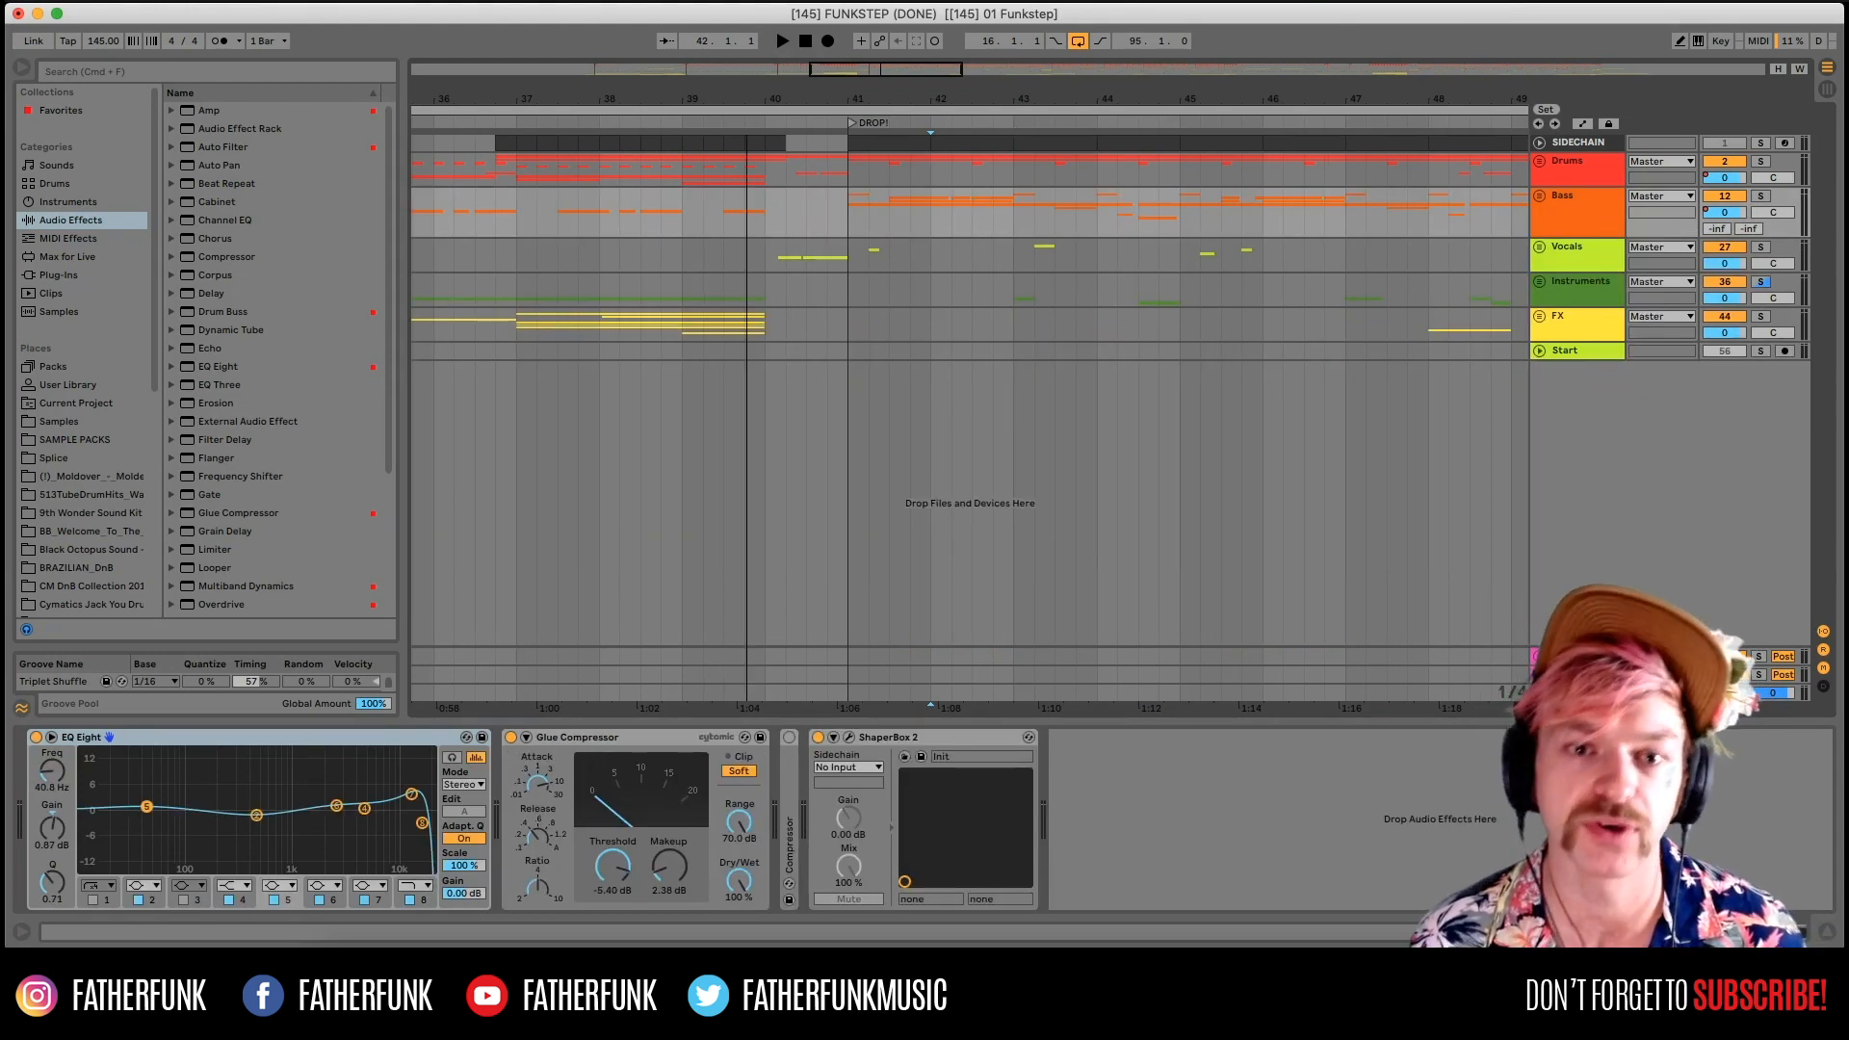
{"action": "left_click_drag", "start_coordinate": [856, 68], "coordinate": [856, 63]}
{"action": "left_click", "coordinate": [773, 226]}
Switch to Finder, look through the saved versions in the [145] 01 Funkstep project folder, and return to Ableton Live.
{"action": "left_click", "coordinate": [358, 971]}
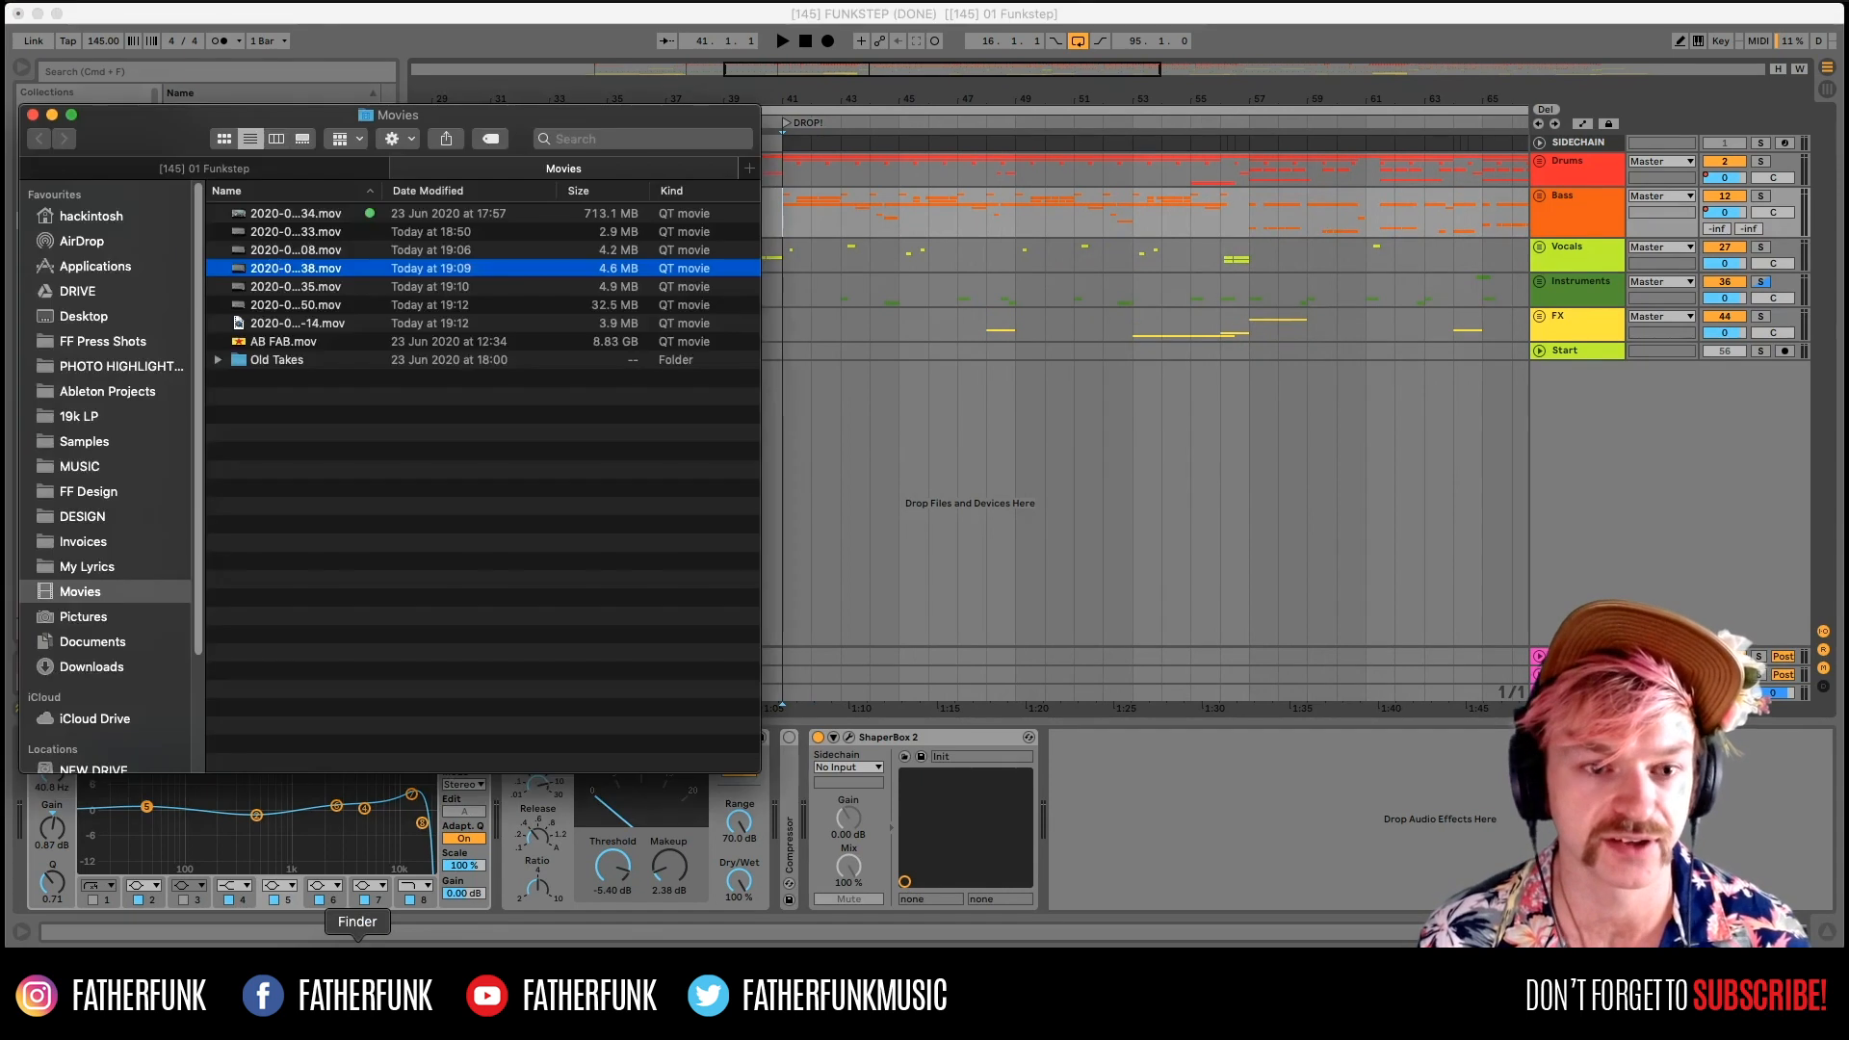
{"action": "left_click", "coordinate": [260, 166]}
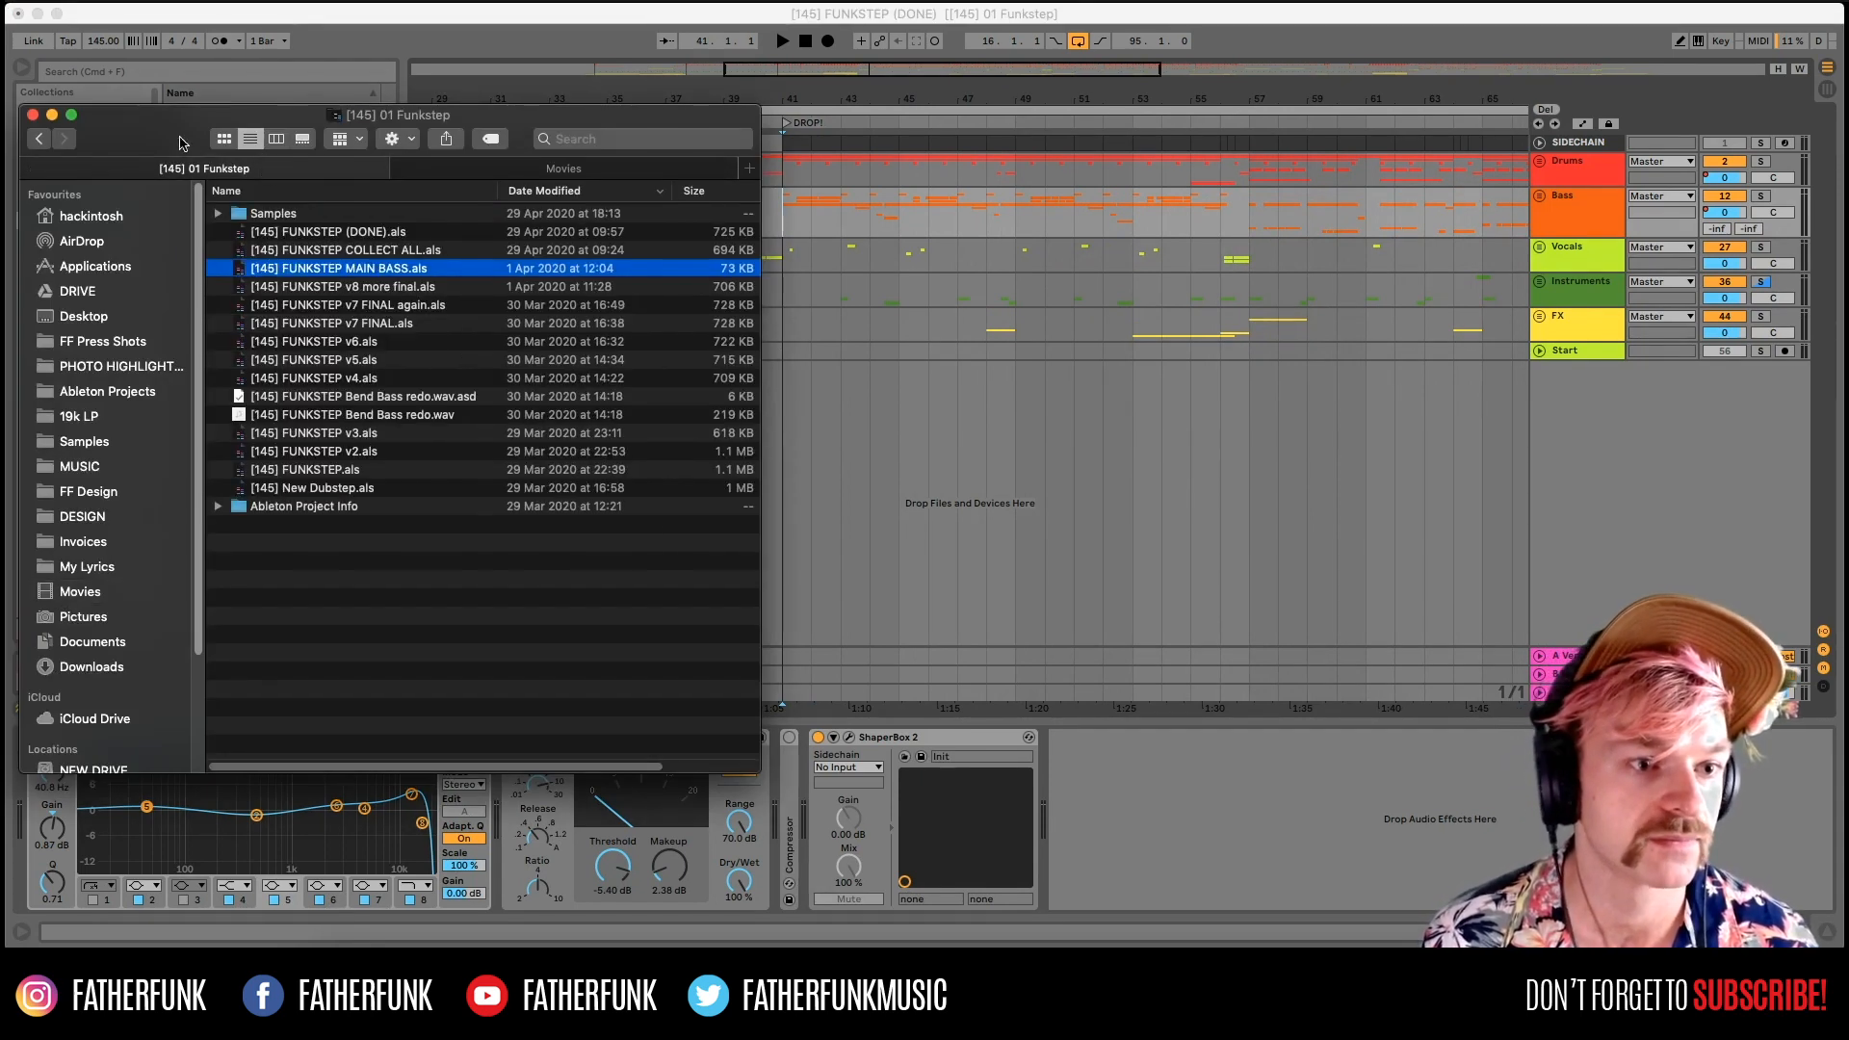
{"action": "left_click_drag", "start_coordinate": [147, 118], "coordinate": [688, 154]}
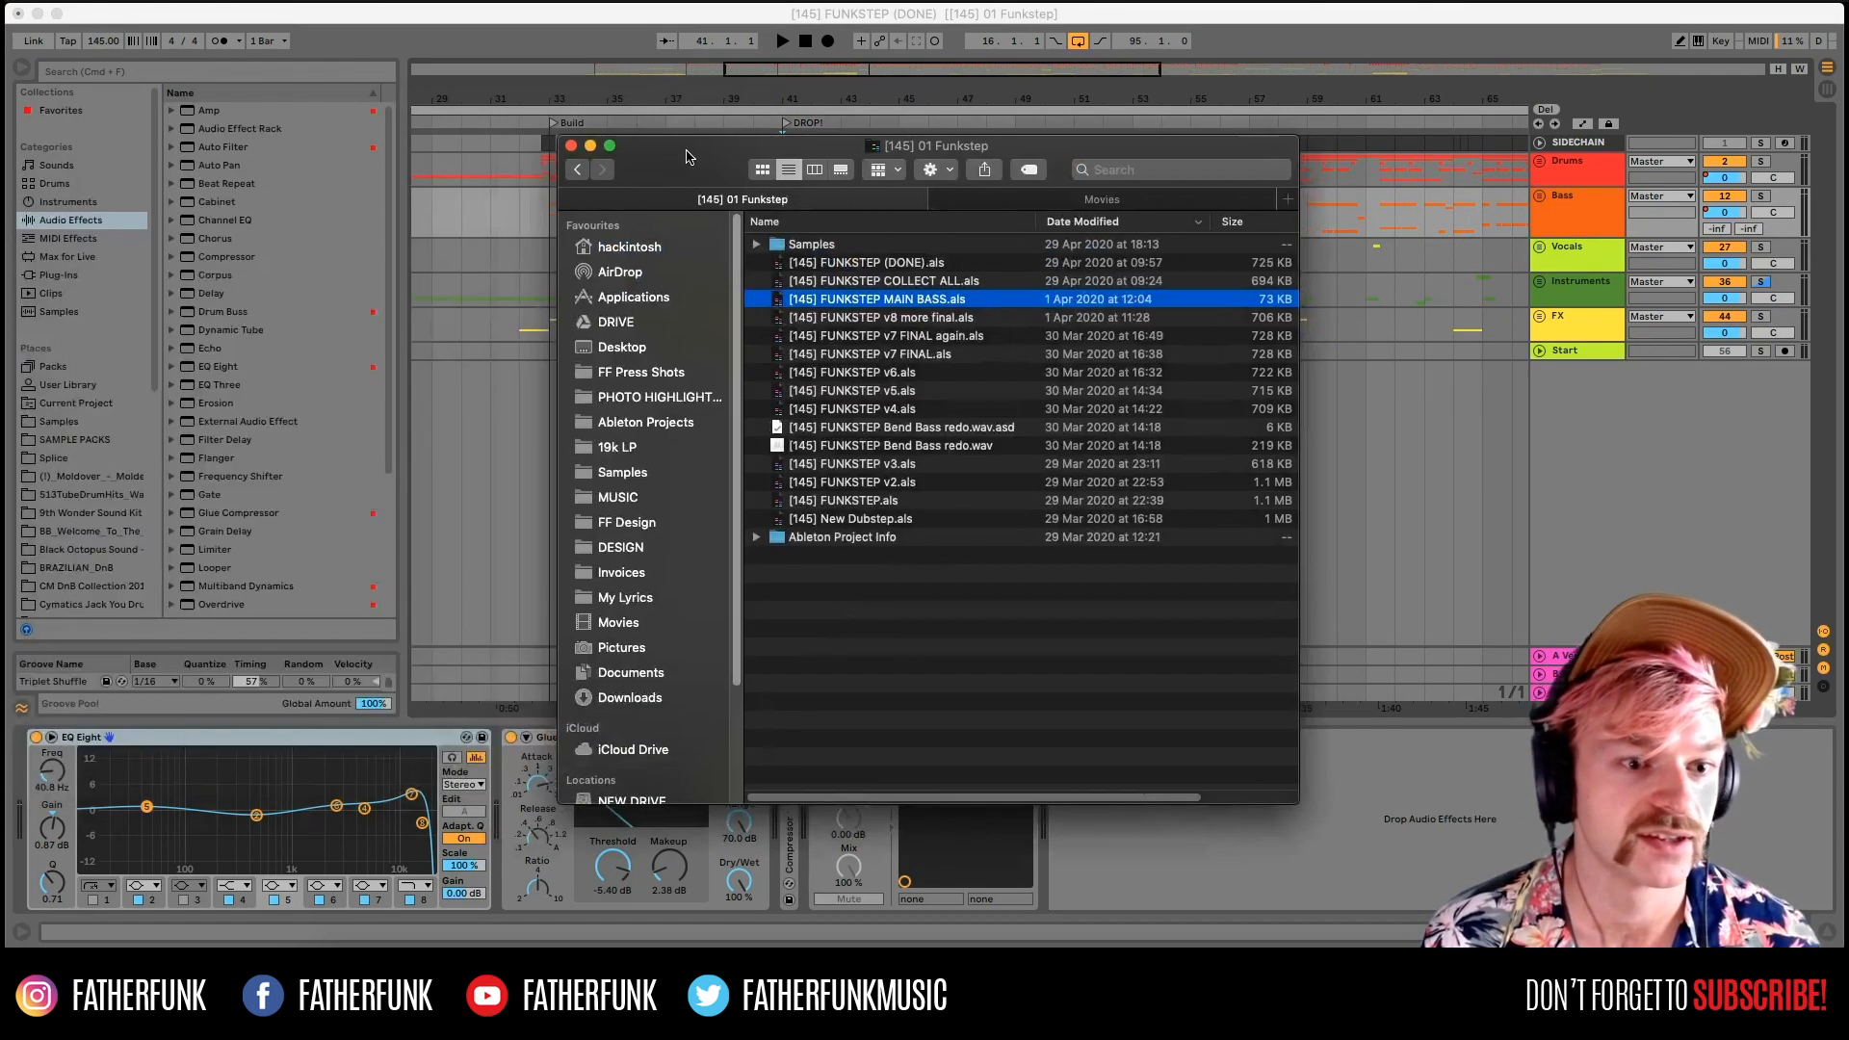
{"action": "left_click", "coordinate": [916, 520]}
{"action": "left_click", "coordinate": [902, 584]}
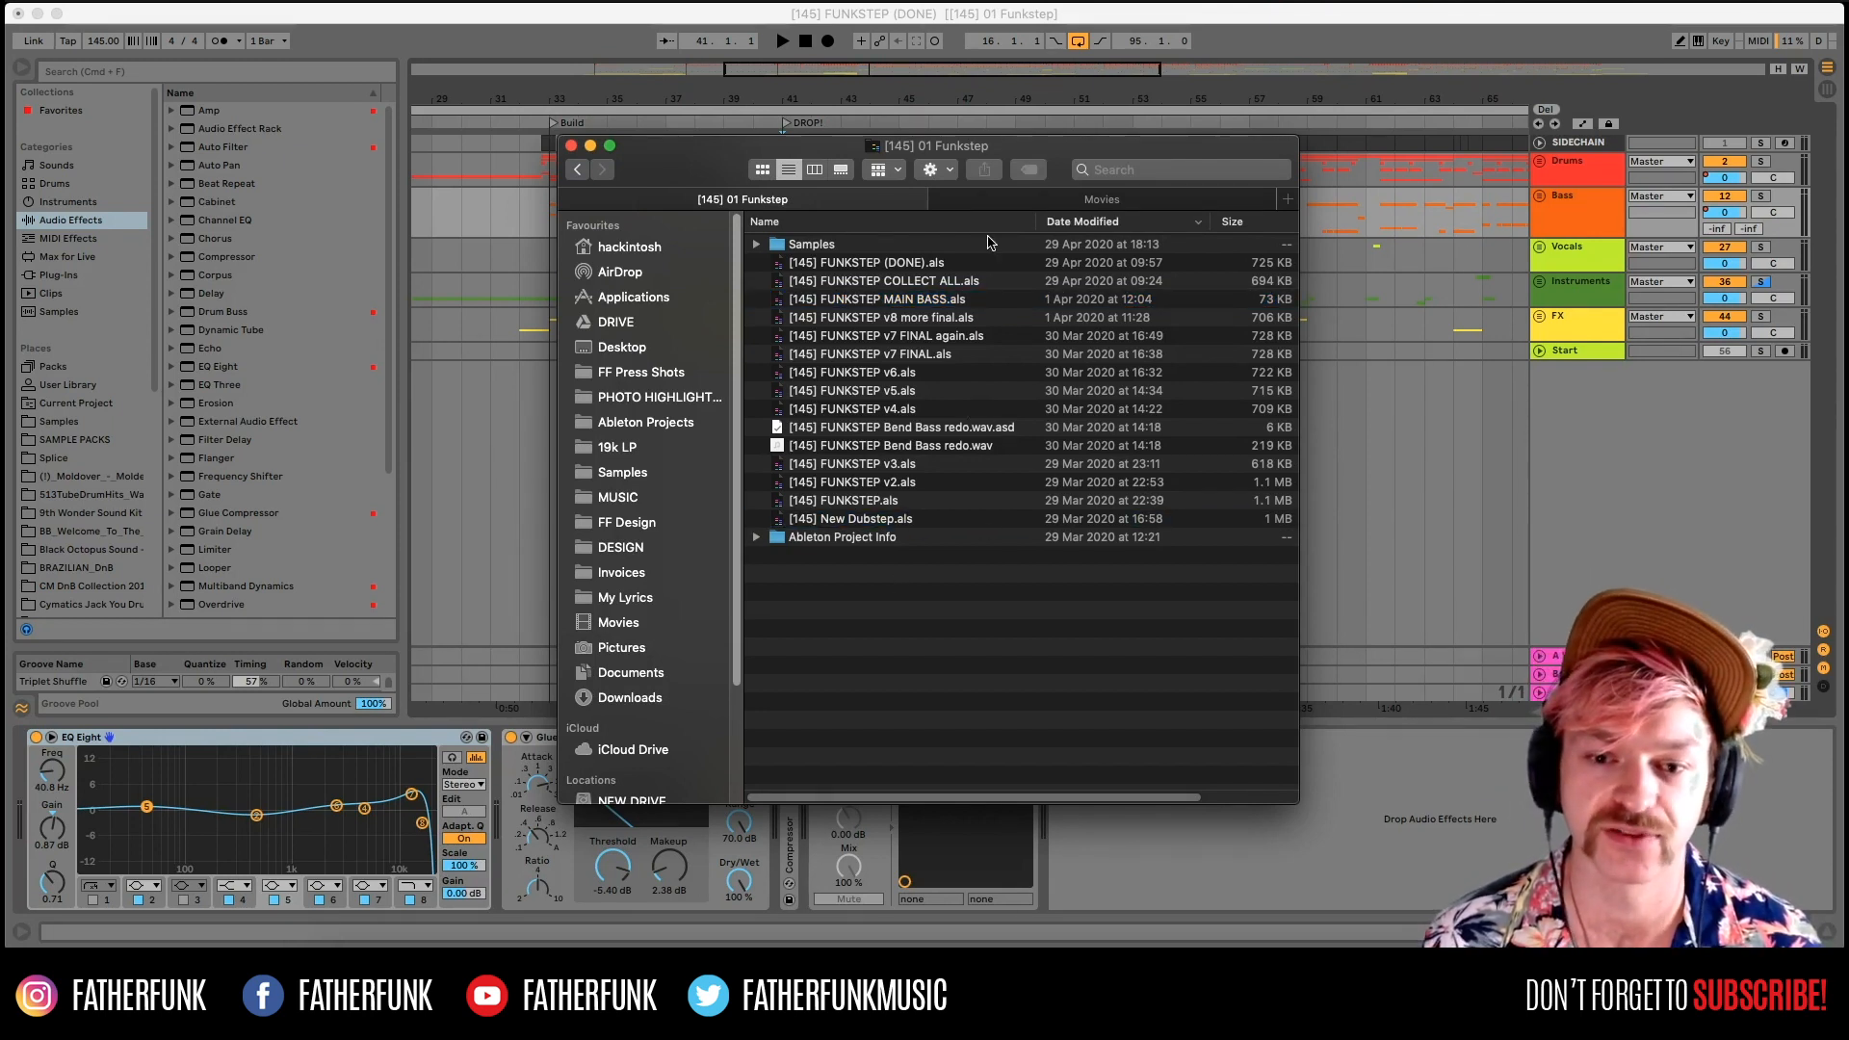
{"action": "left_click", "coordinate": [1423, 405]}
Look inside the Bass group, then place the insert marker at the DROP! locator on the Bass and Drums tracks.
{"action": "left_click", "coordinate": [1540, 196]}
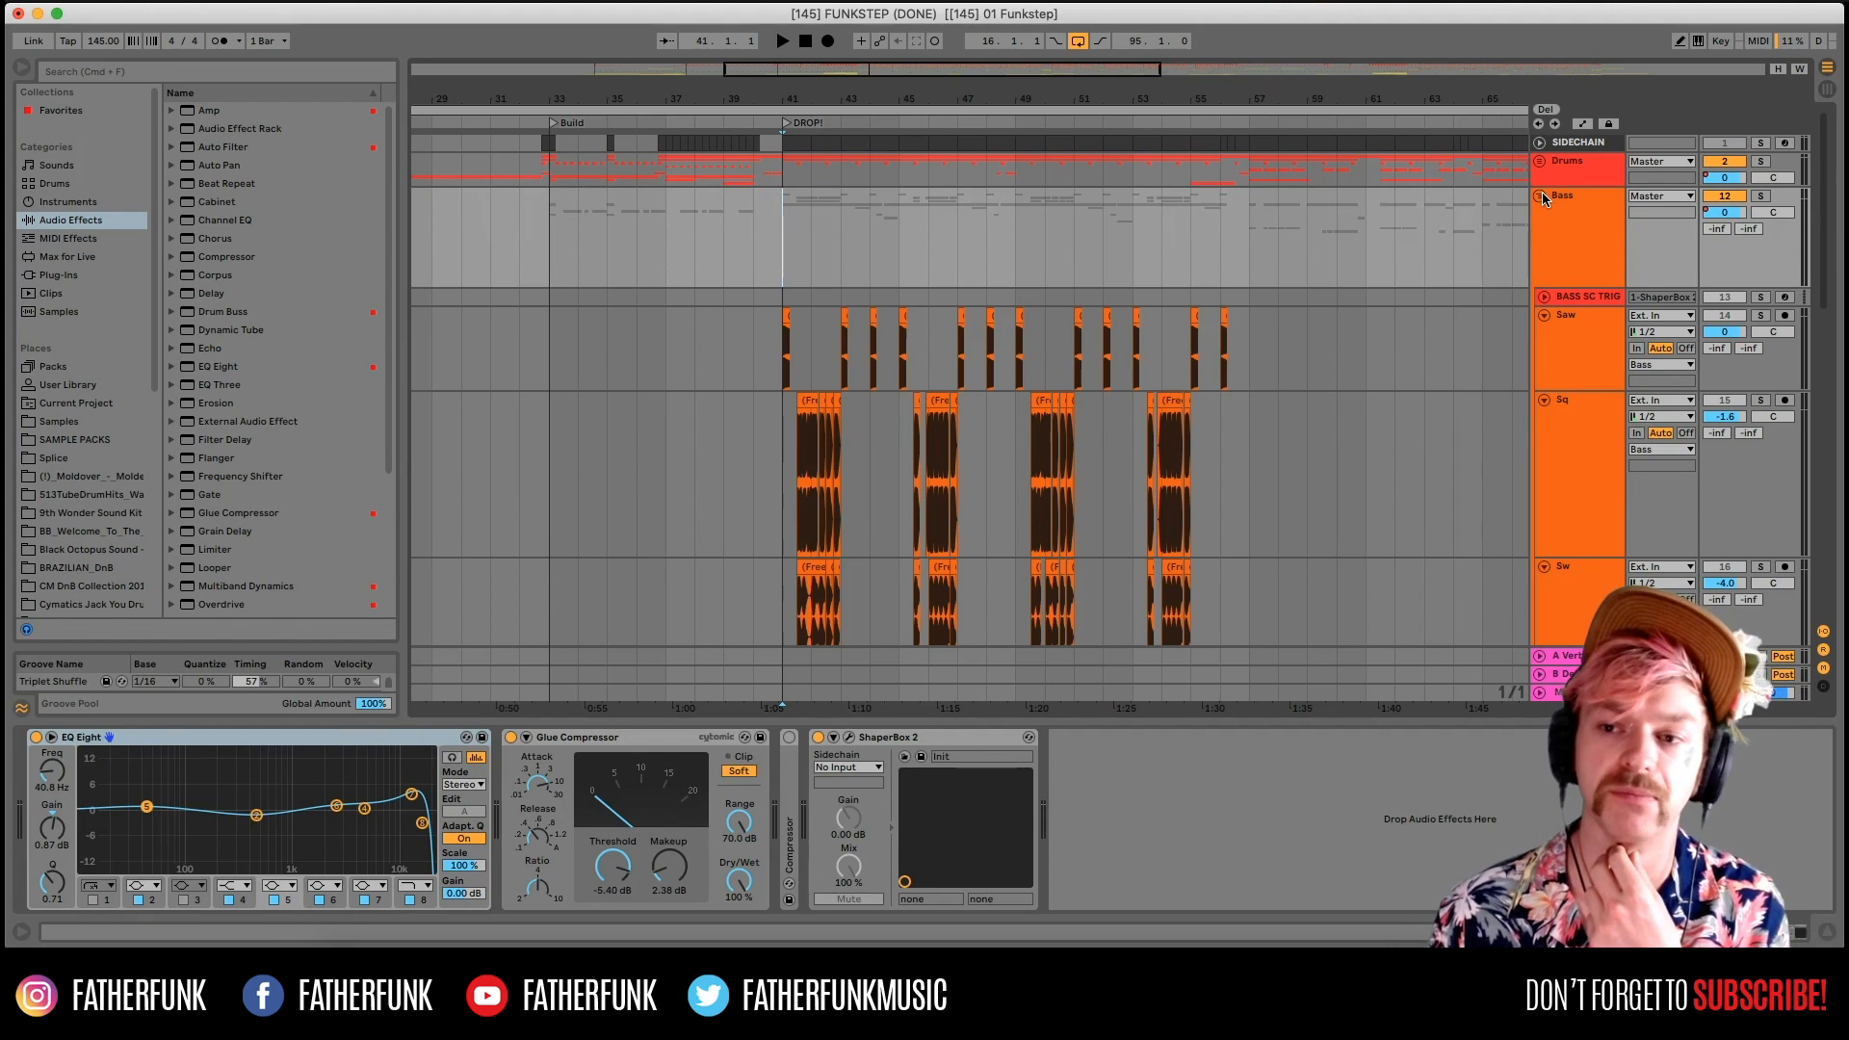
{"action": "left_click", "coordinate": [1540, 197]}
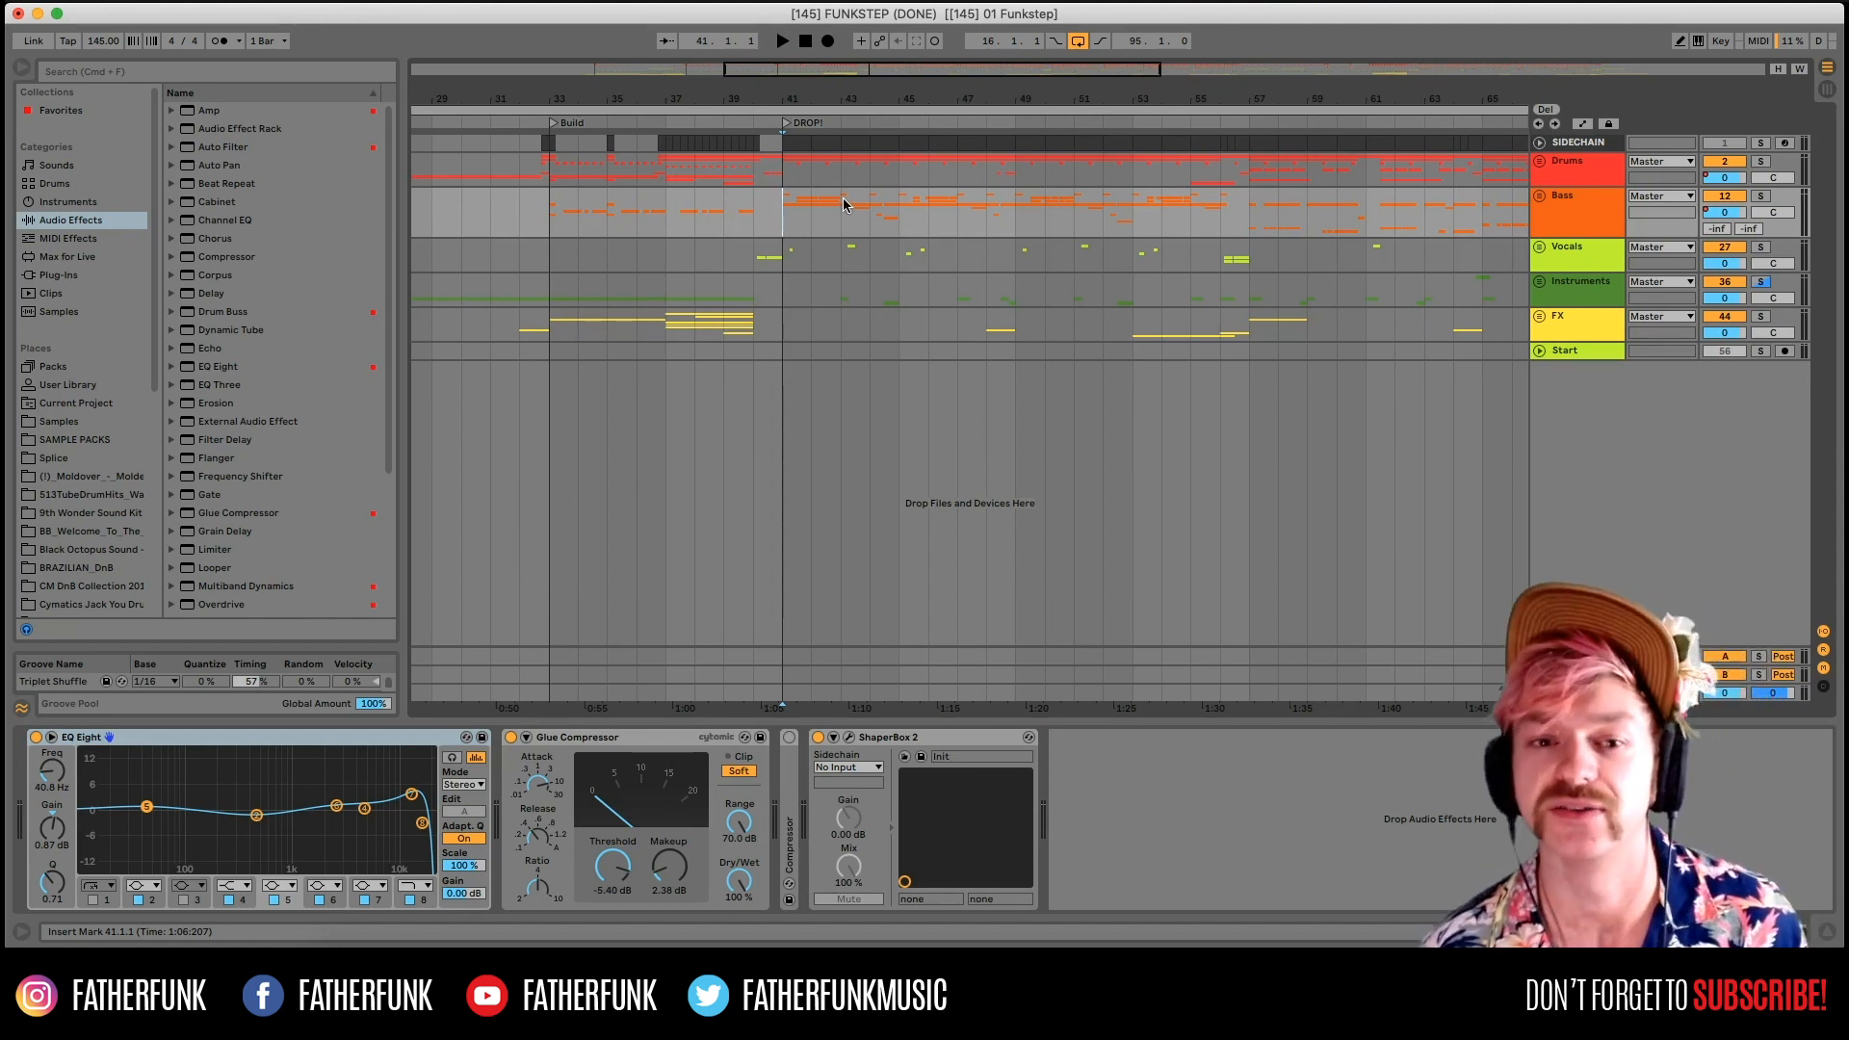
{"action": "left_click", "coordinate": [785, 179]}
{"action": "left_click", "coordinate": [781, 219]}
{"action": "left_click_drag", "start_coordinate": [856, 73], "coordinate": [856, 73]}
{"action": "left_click", "coordinate": [796, 243]}
{"action": "left_click", "coordinate": [774, 220]}
{"action": "left_click", "coordinate": [767, 168]}
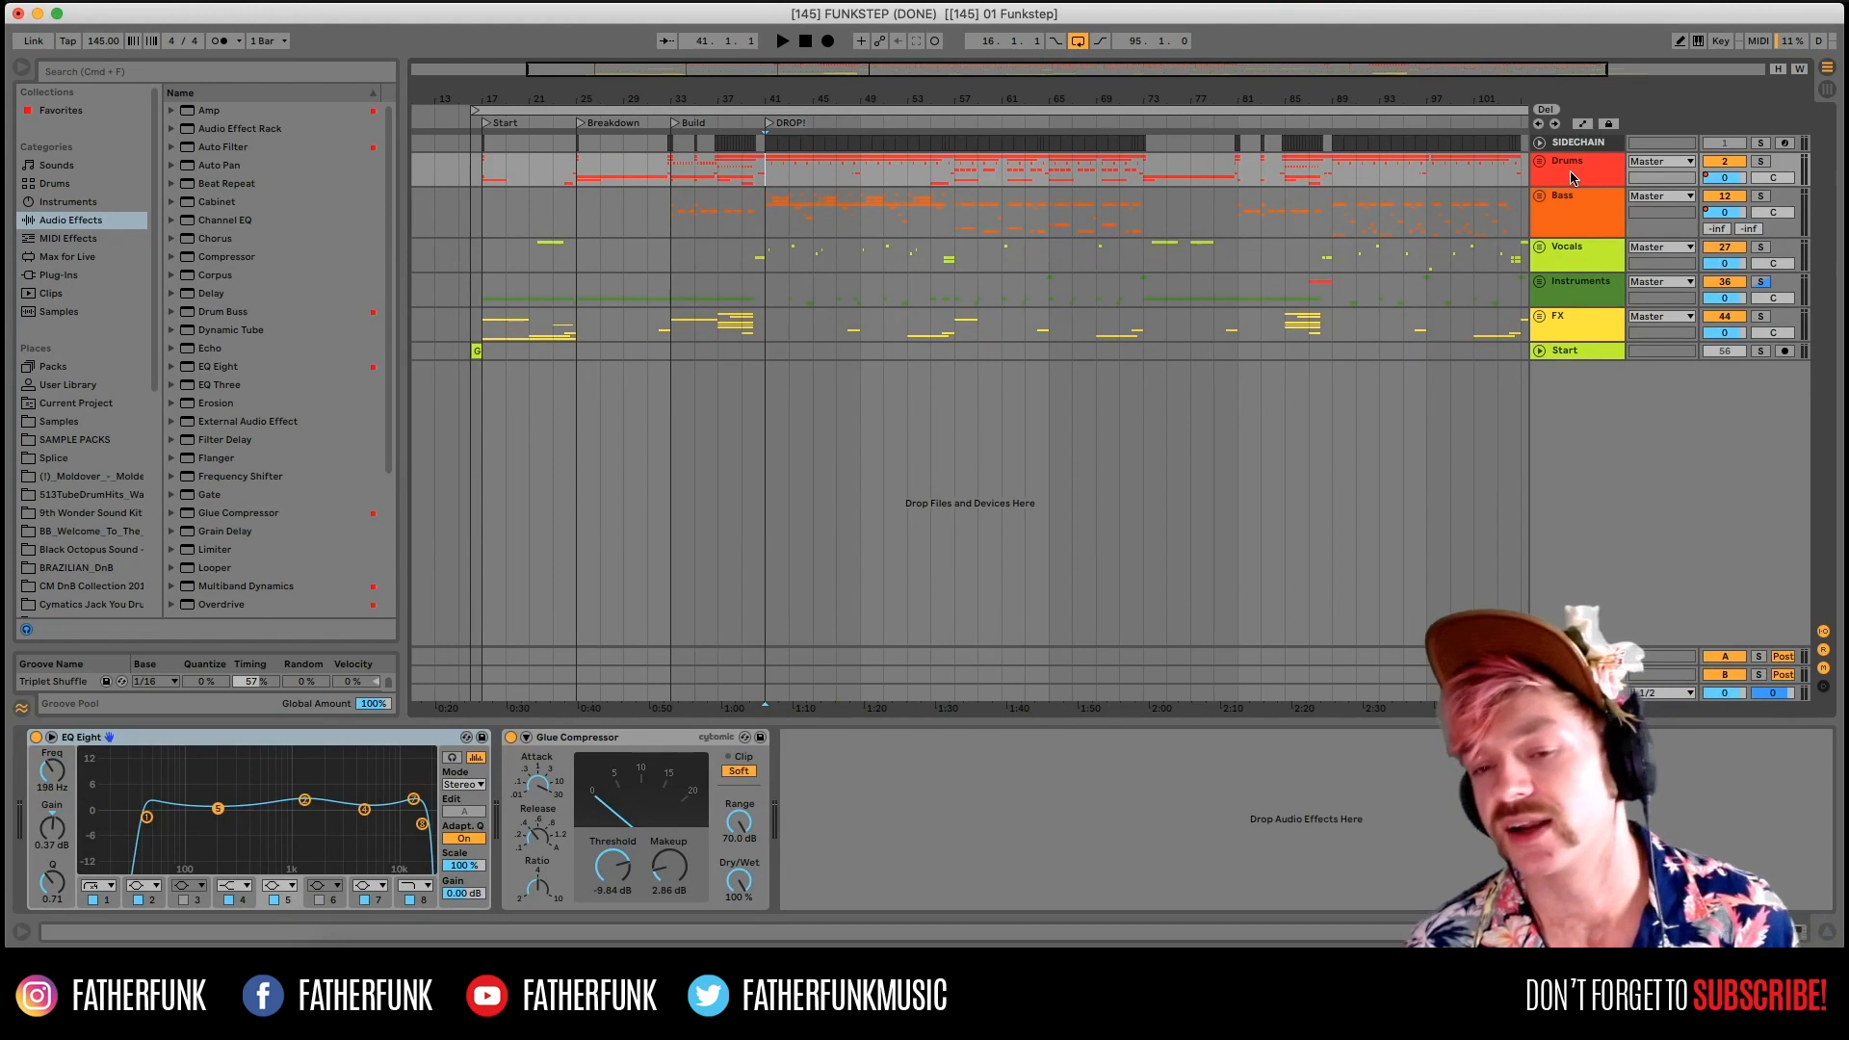
{"action": "left_click_drag", "start_coordinate": [809, 74], "coordinate": [773, 69]}
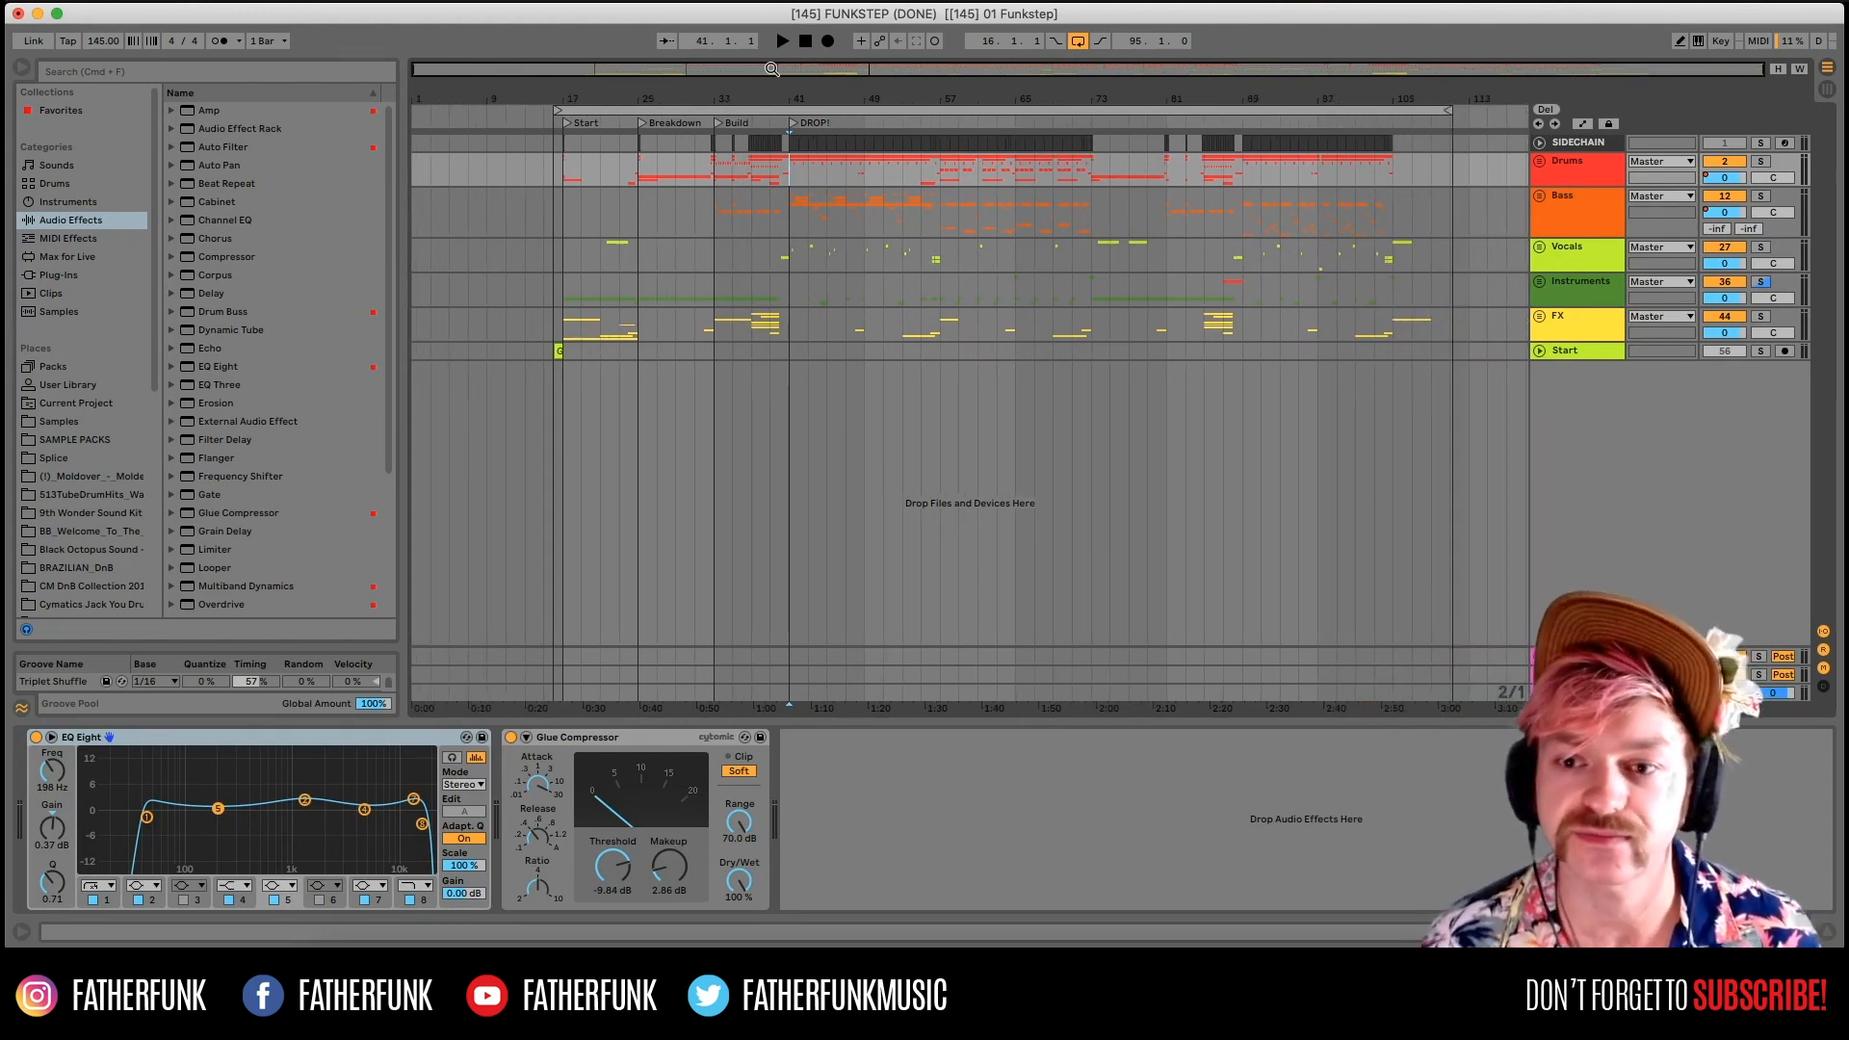
Review the FX, Instruments, Bass, Vocals and SIDECHAIN tracks one after another with their device chains.
{"action": "left_click", "coordinate": [818, 351]}
{"action": "left_click", "coordinate": [788, 325]}
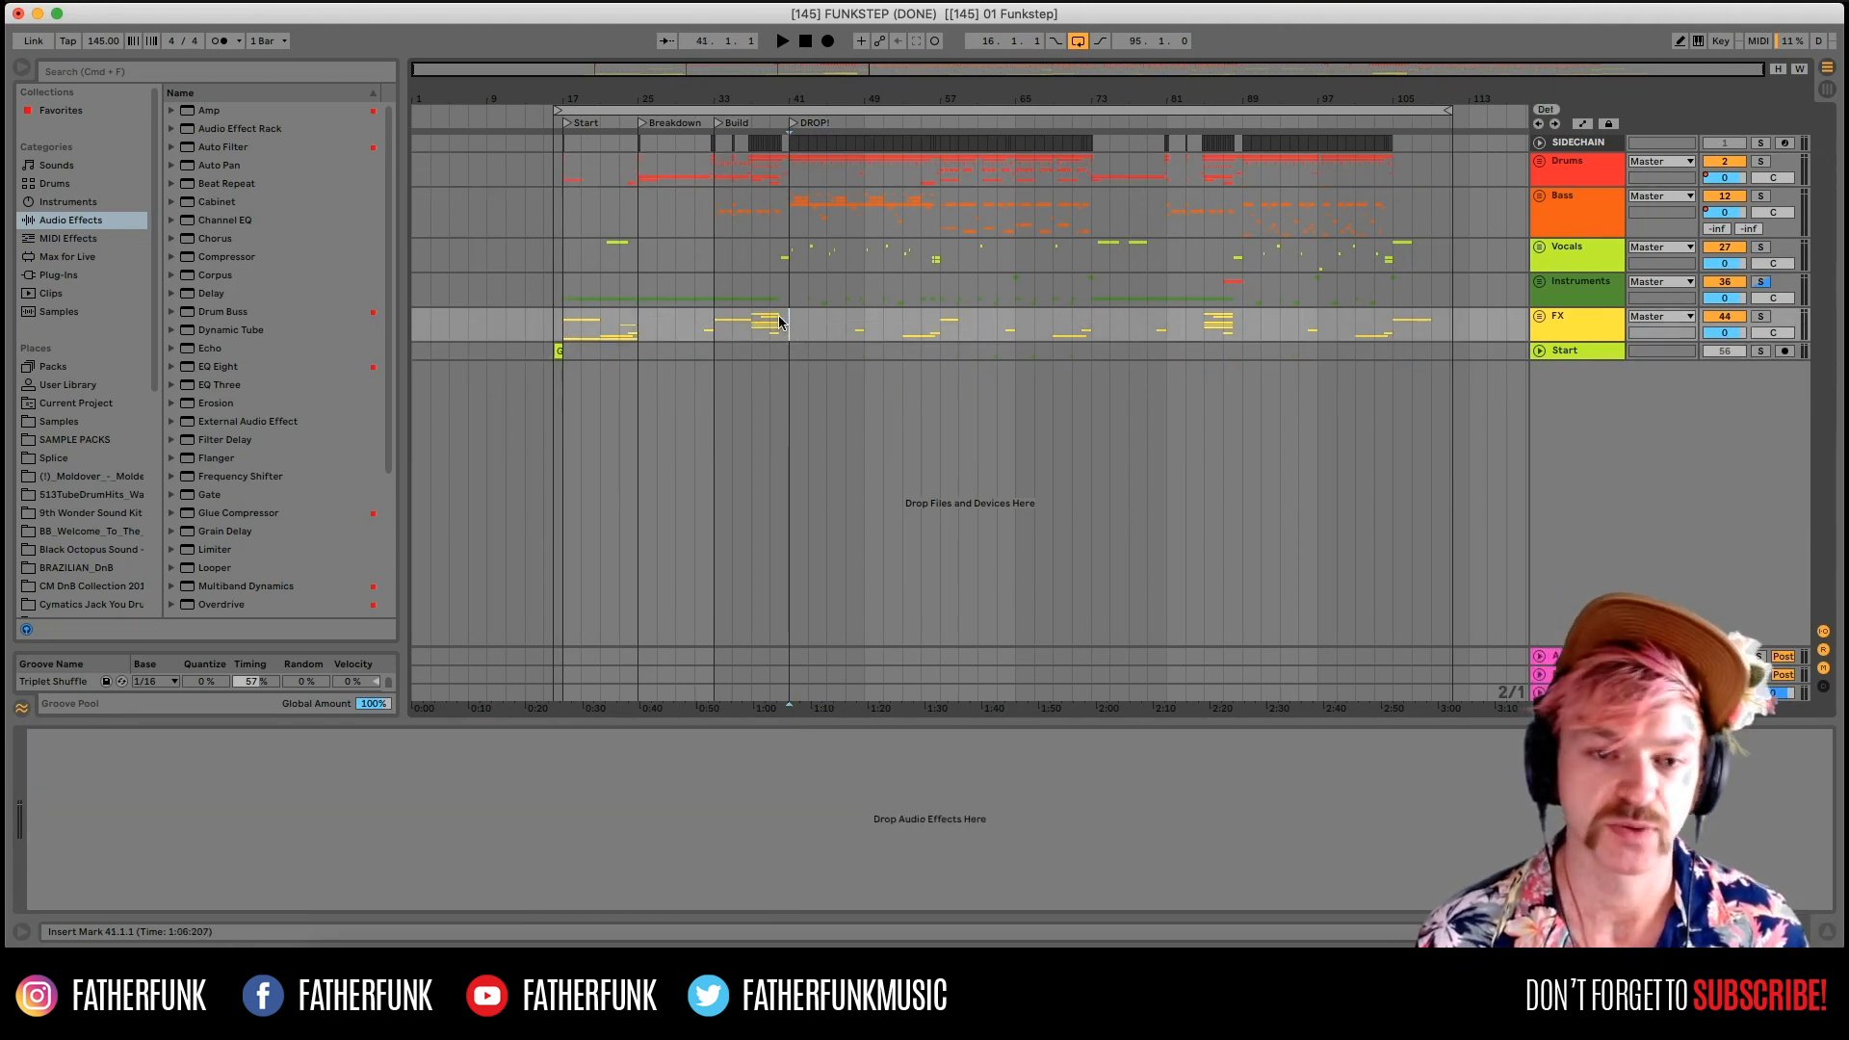
{"action": "left_click", "coordinate": [785, 296]}
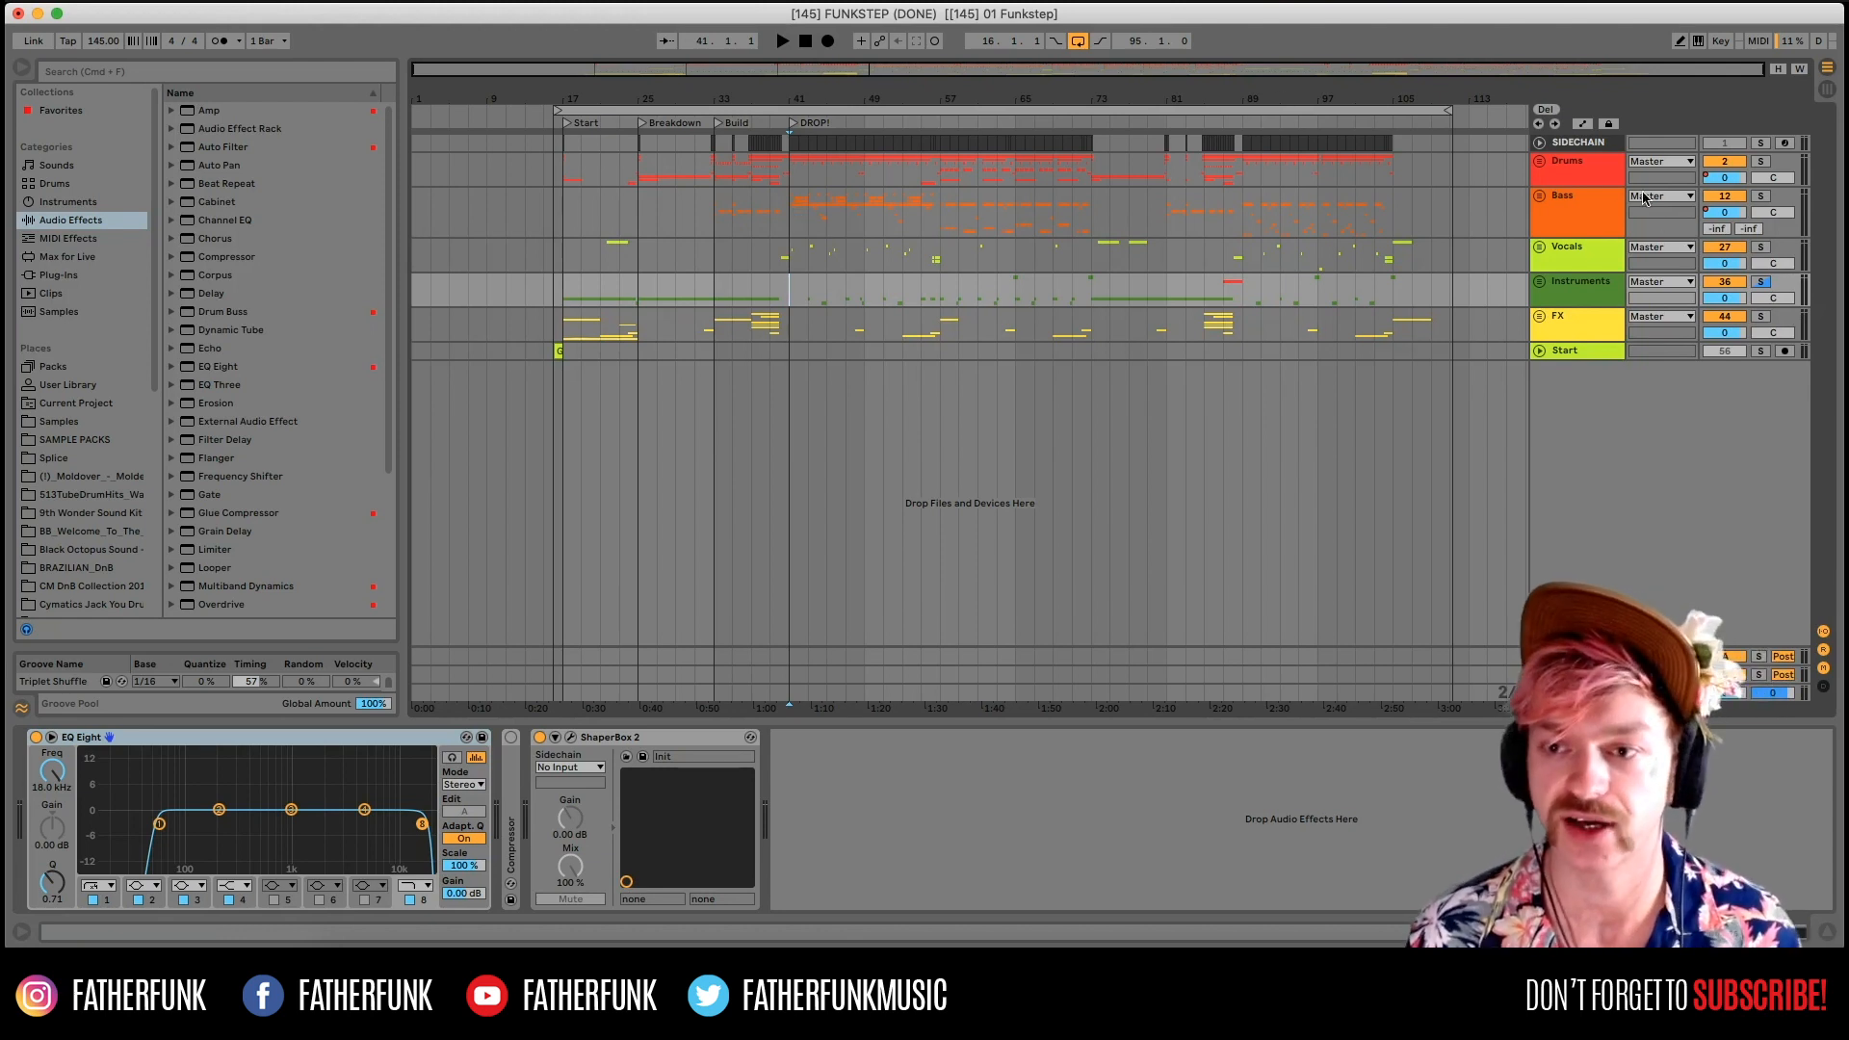
{"action": "left_click", "coordinate": [1554, 144]}
{"action": "left_click", "coordinate": [1561, 206]}
{"action": "left_click", "coordinate": [1569, 254]}
{"action": "left_click", "coordinate": [1575, 287]}
{"action": "left_click", "coordinate": [1571, 143]}
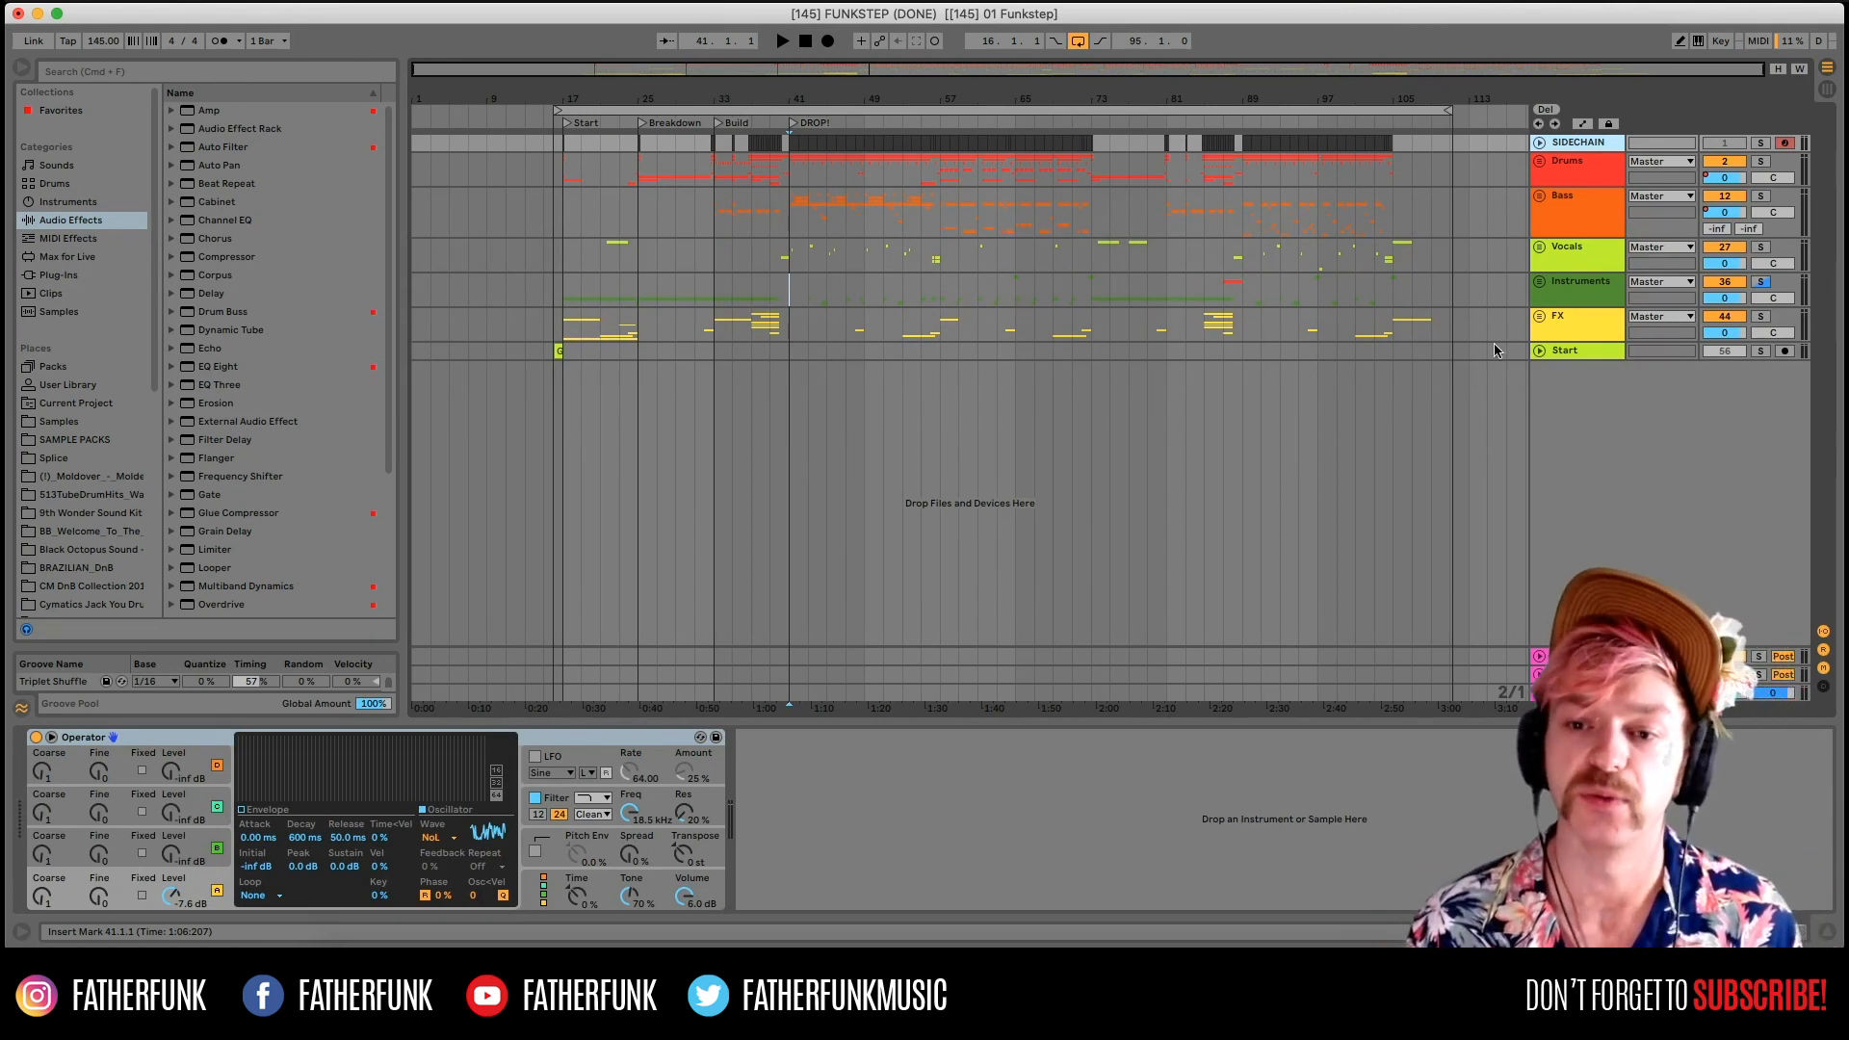
Point out the Bass group at bar 41 and the FX group at bars 89 and 71.
{"action": "left_click", "coordinate": [1248, 317]}
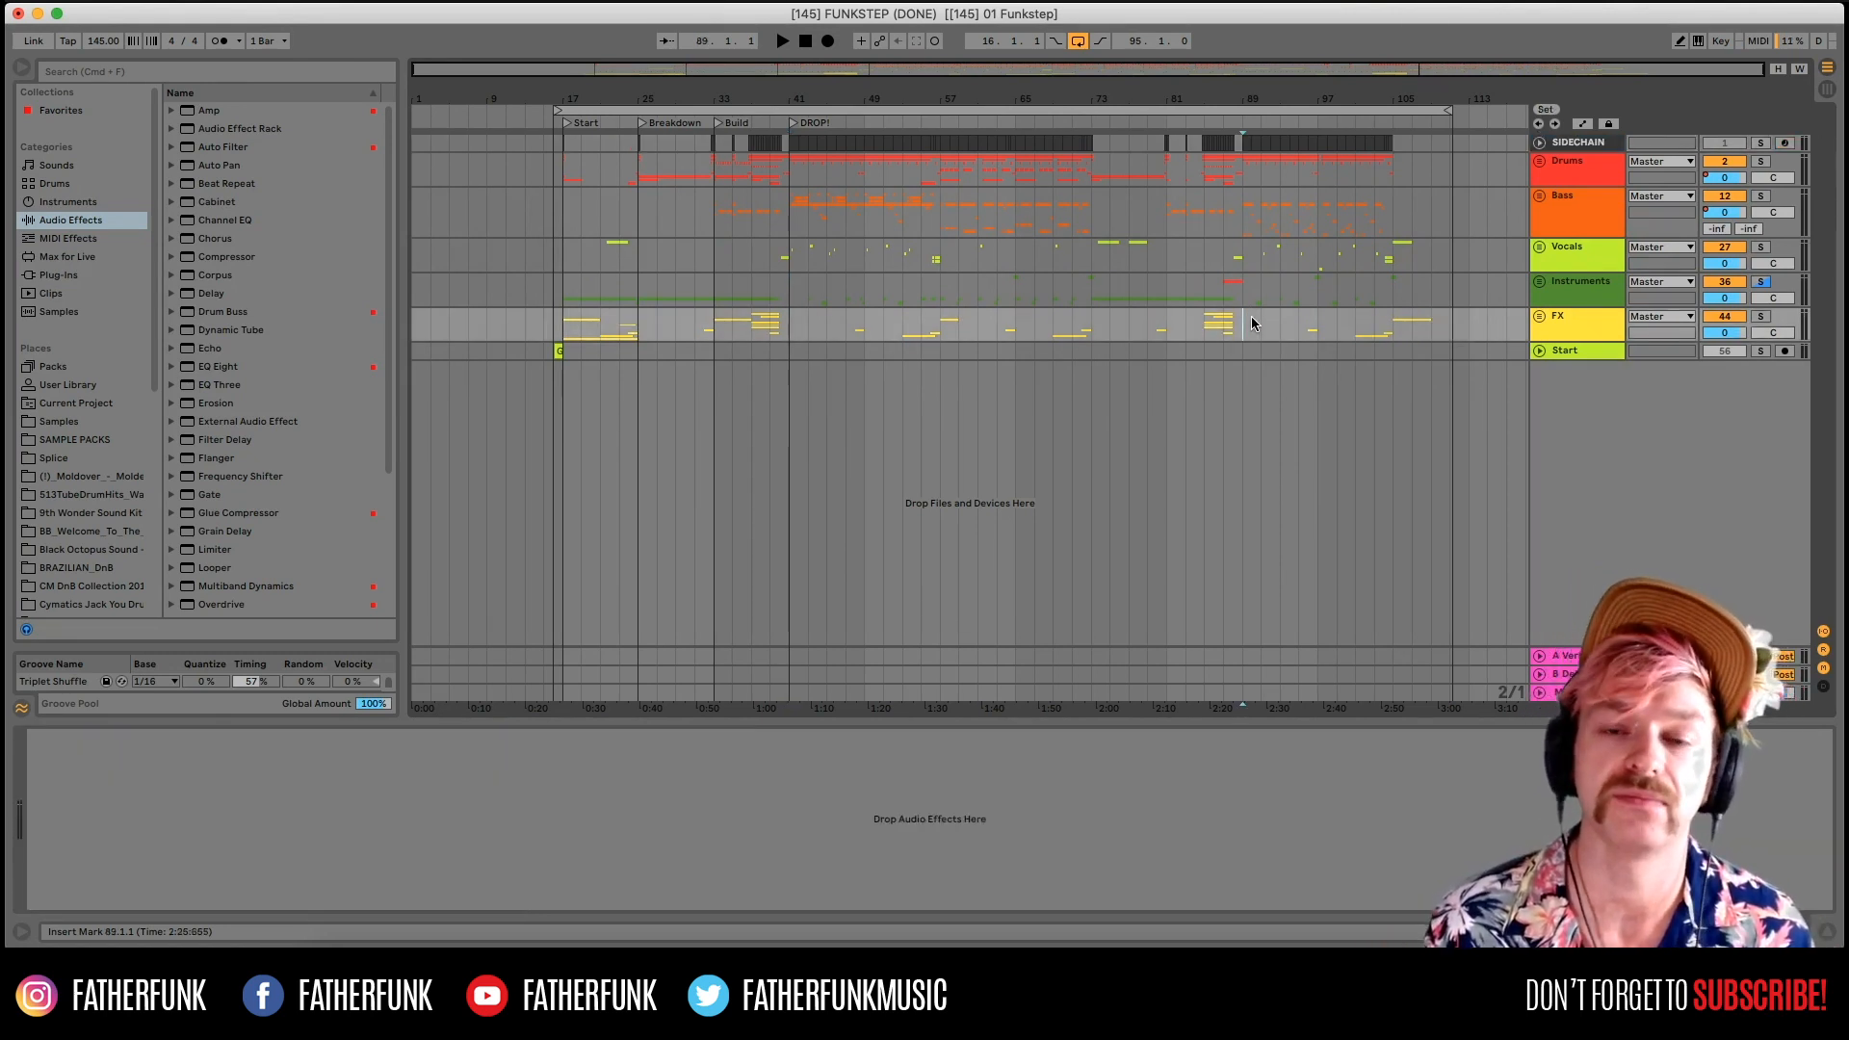
{"action": "left_click", "coordinate": [1000, 291]}
{"action": "left_click", "coordinate": [791, 207]}
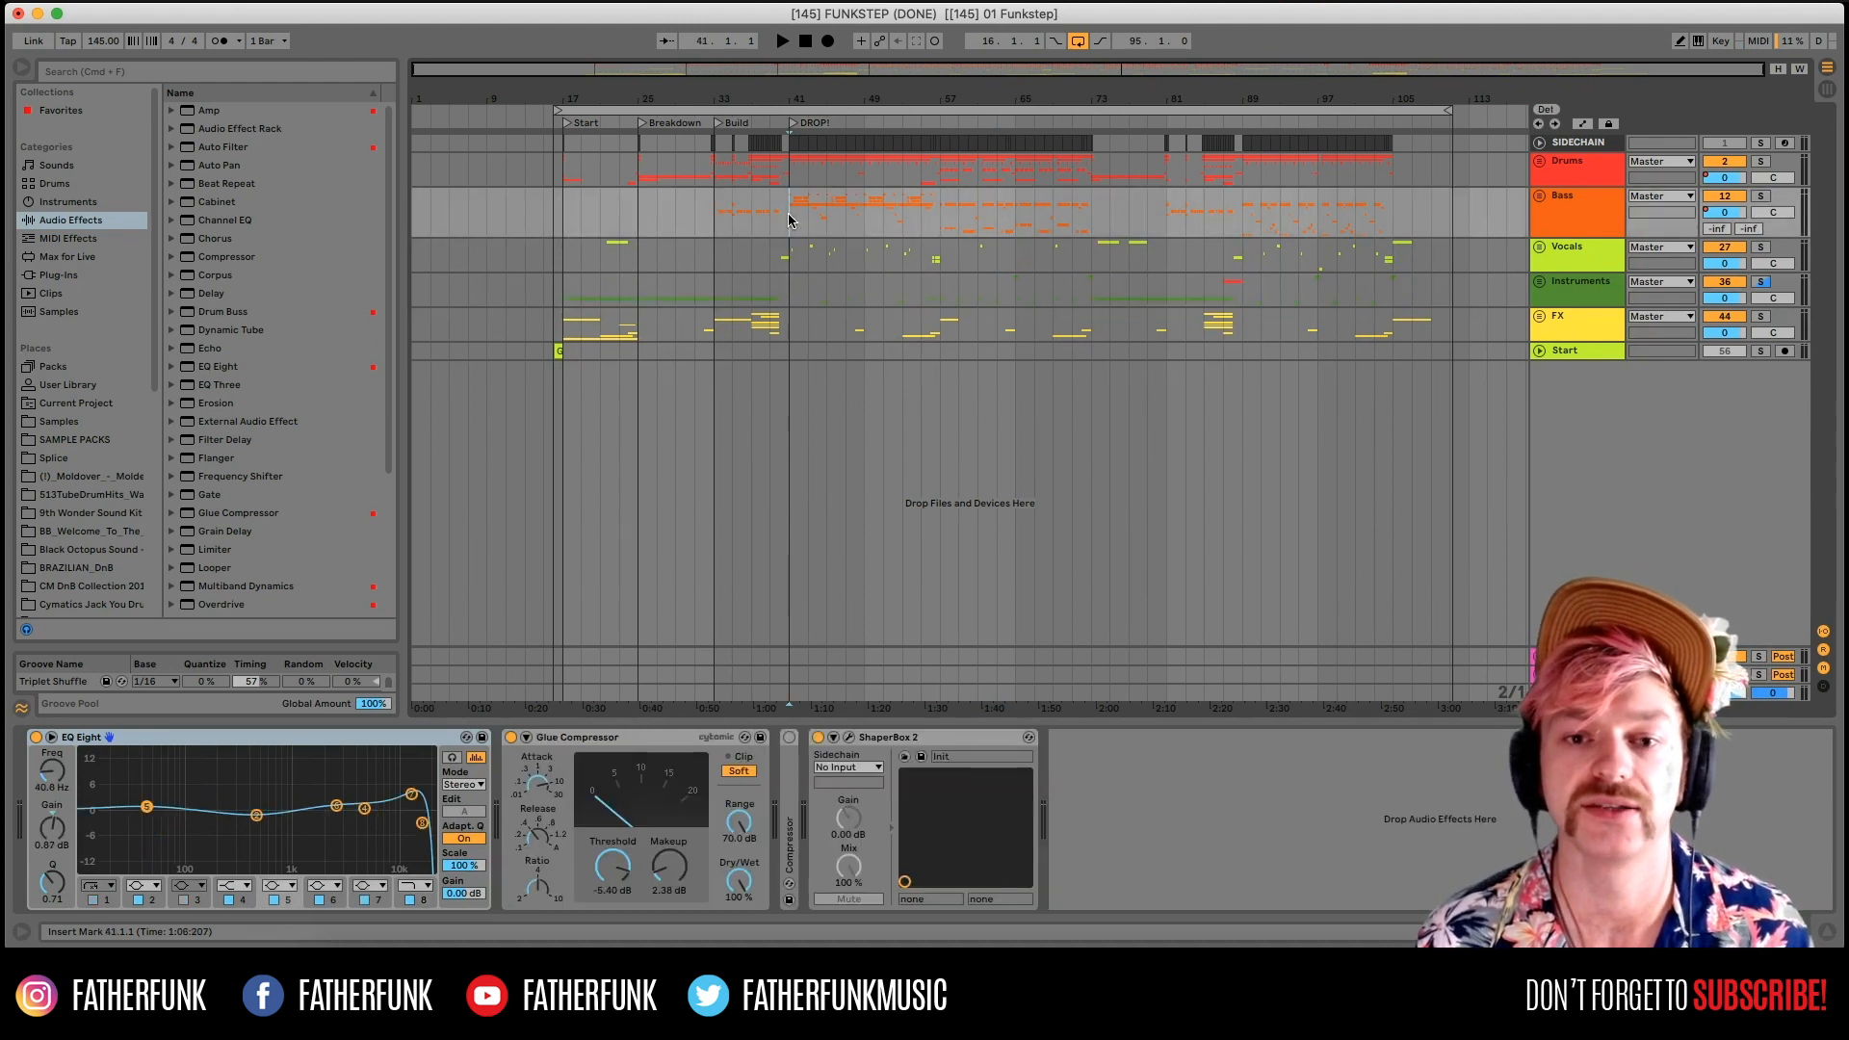
{"action": "left_click", "coordinate": [1567, 219]}
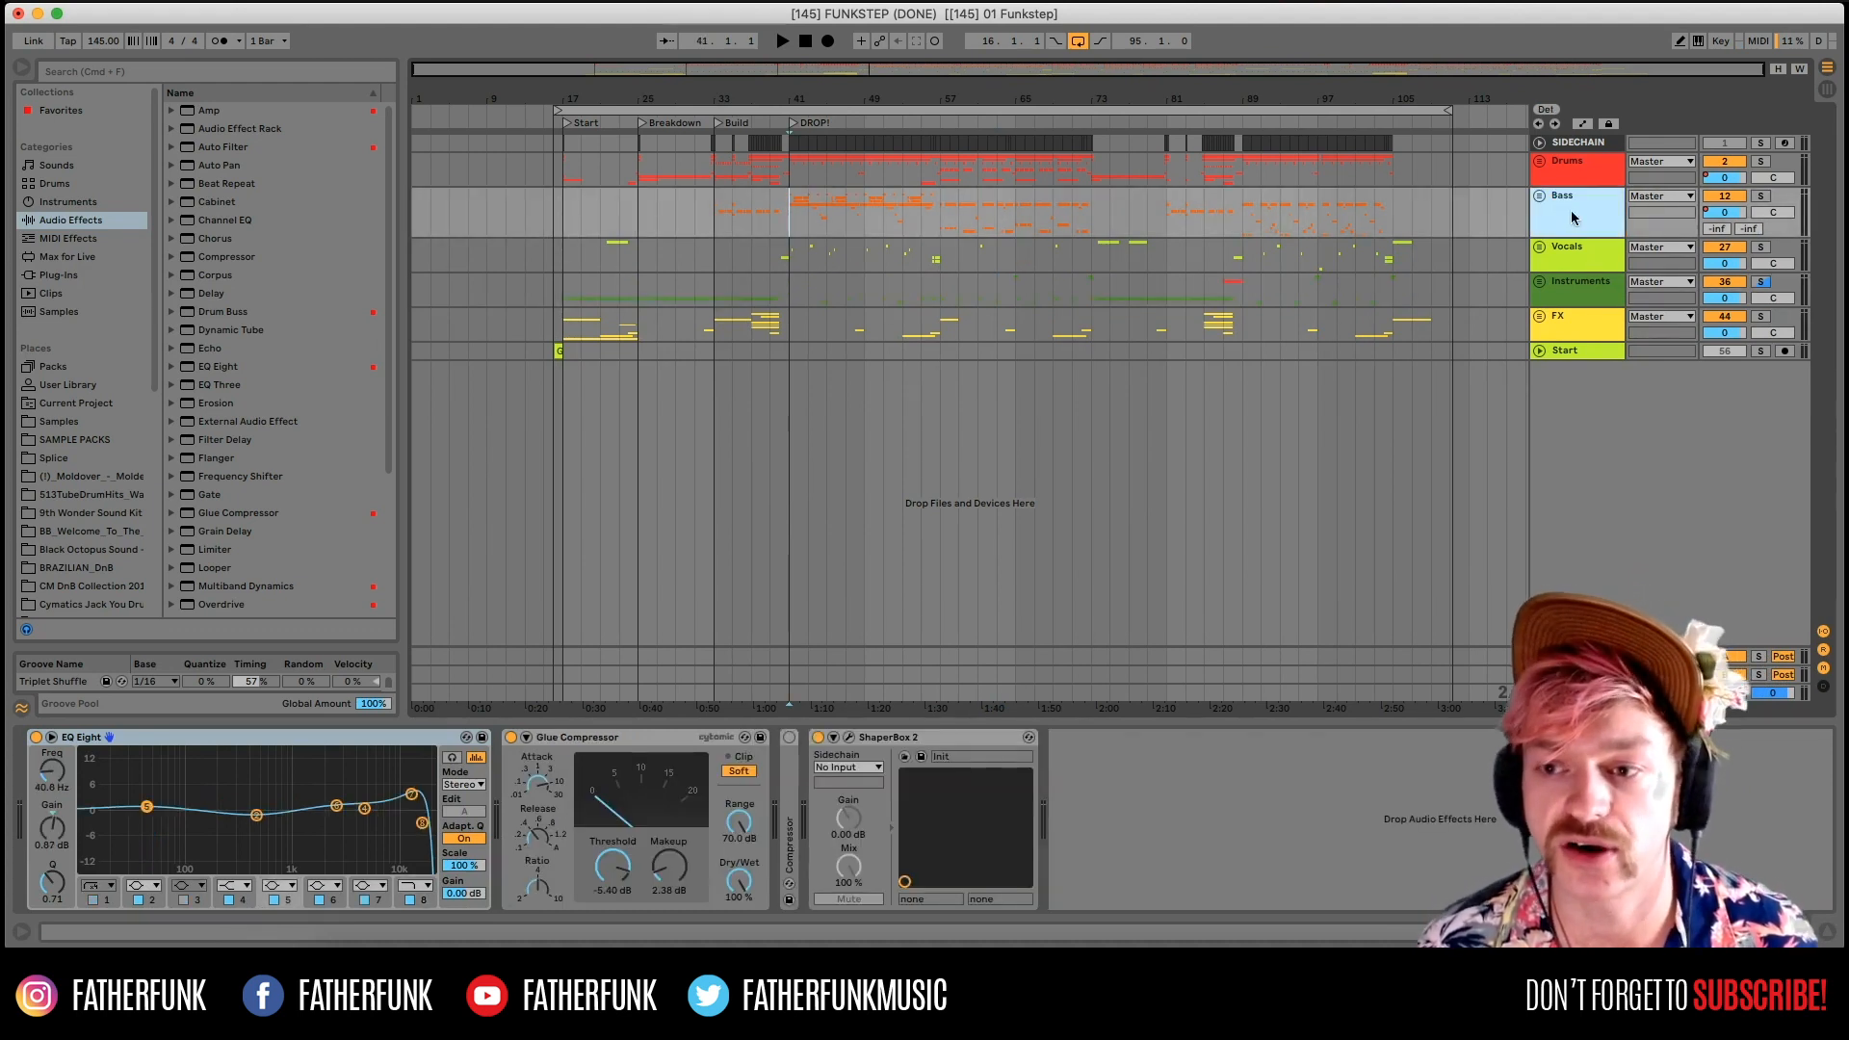
{"action": "left_click", "coordinate": [1072, 327]}
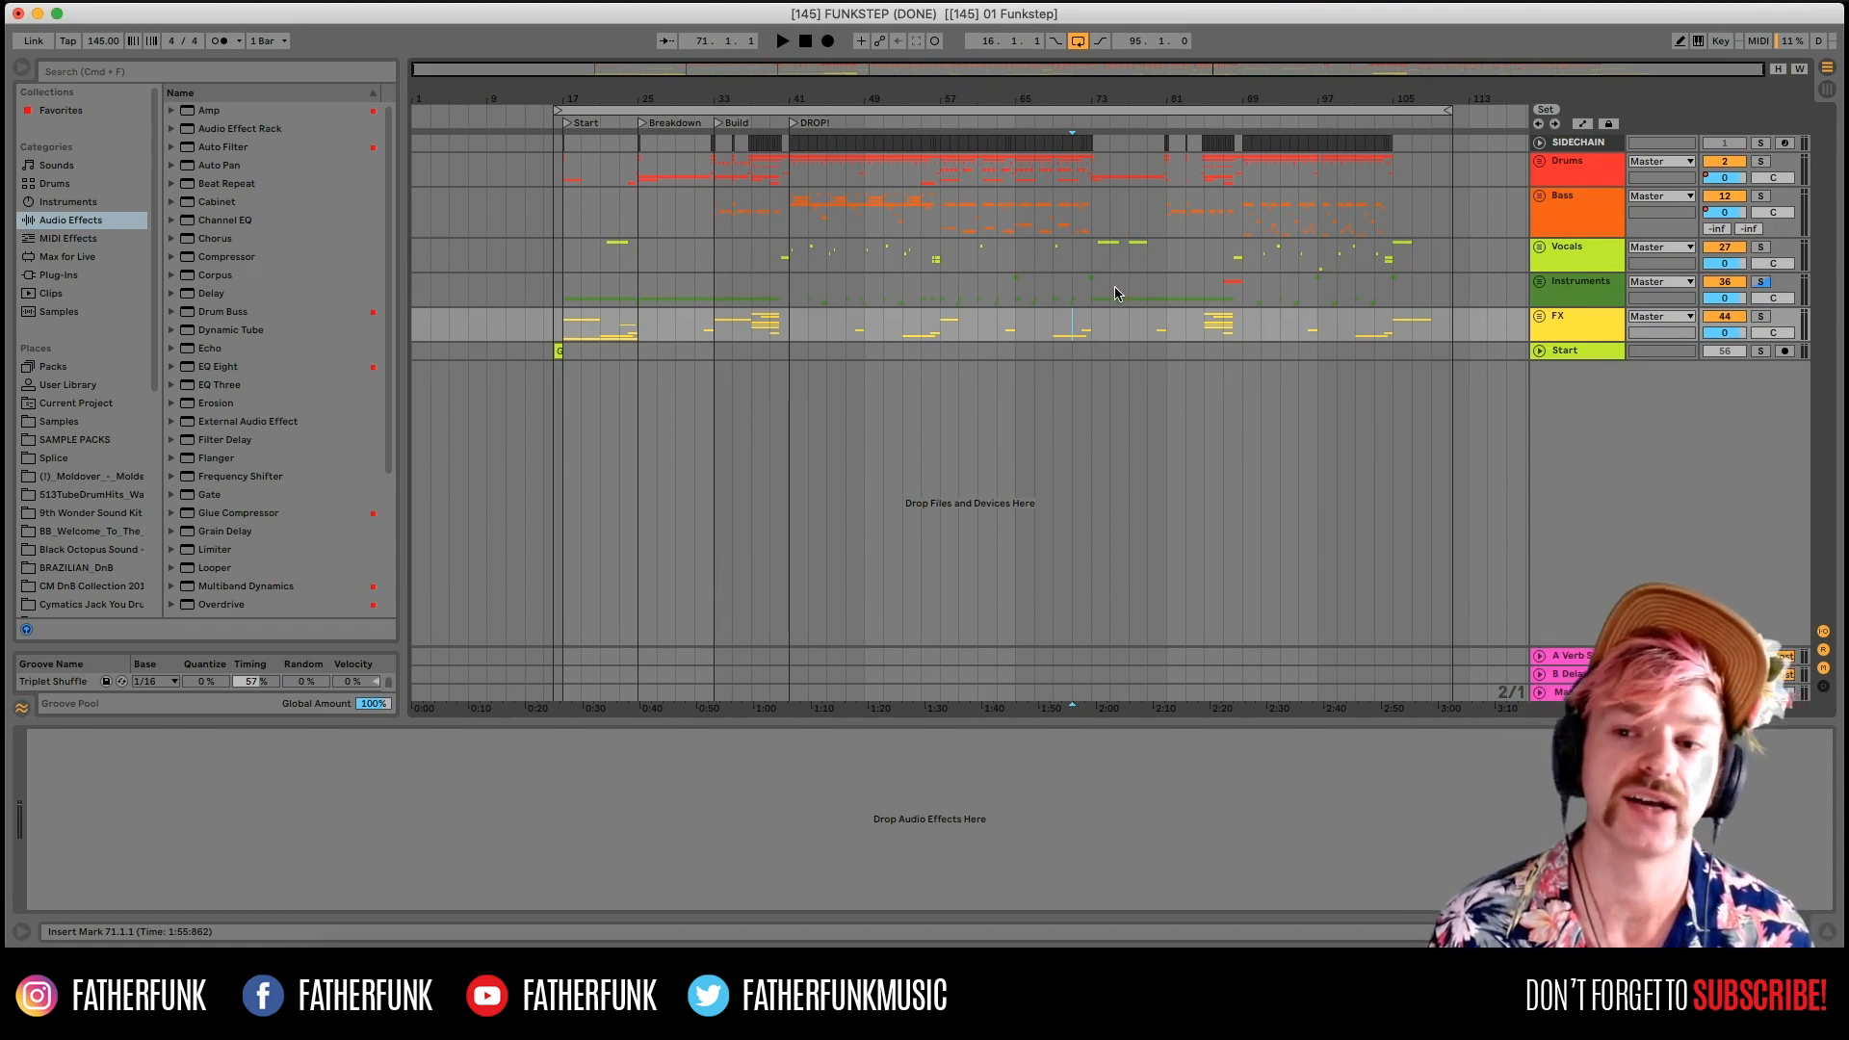
Select the Drums group and unfold it to show its individual drum tracks.
{"action": "left_click", "coordinate": [1585, 215]}
{"action": "left_click", "coordinate": [1555, 166]}
{"action": "left_click", "coordinate": [1539, 162]}
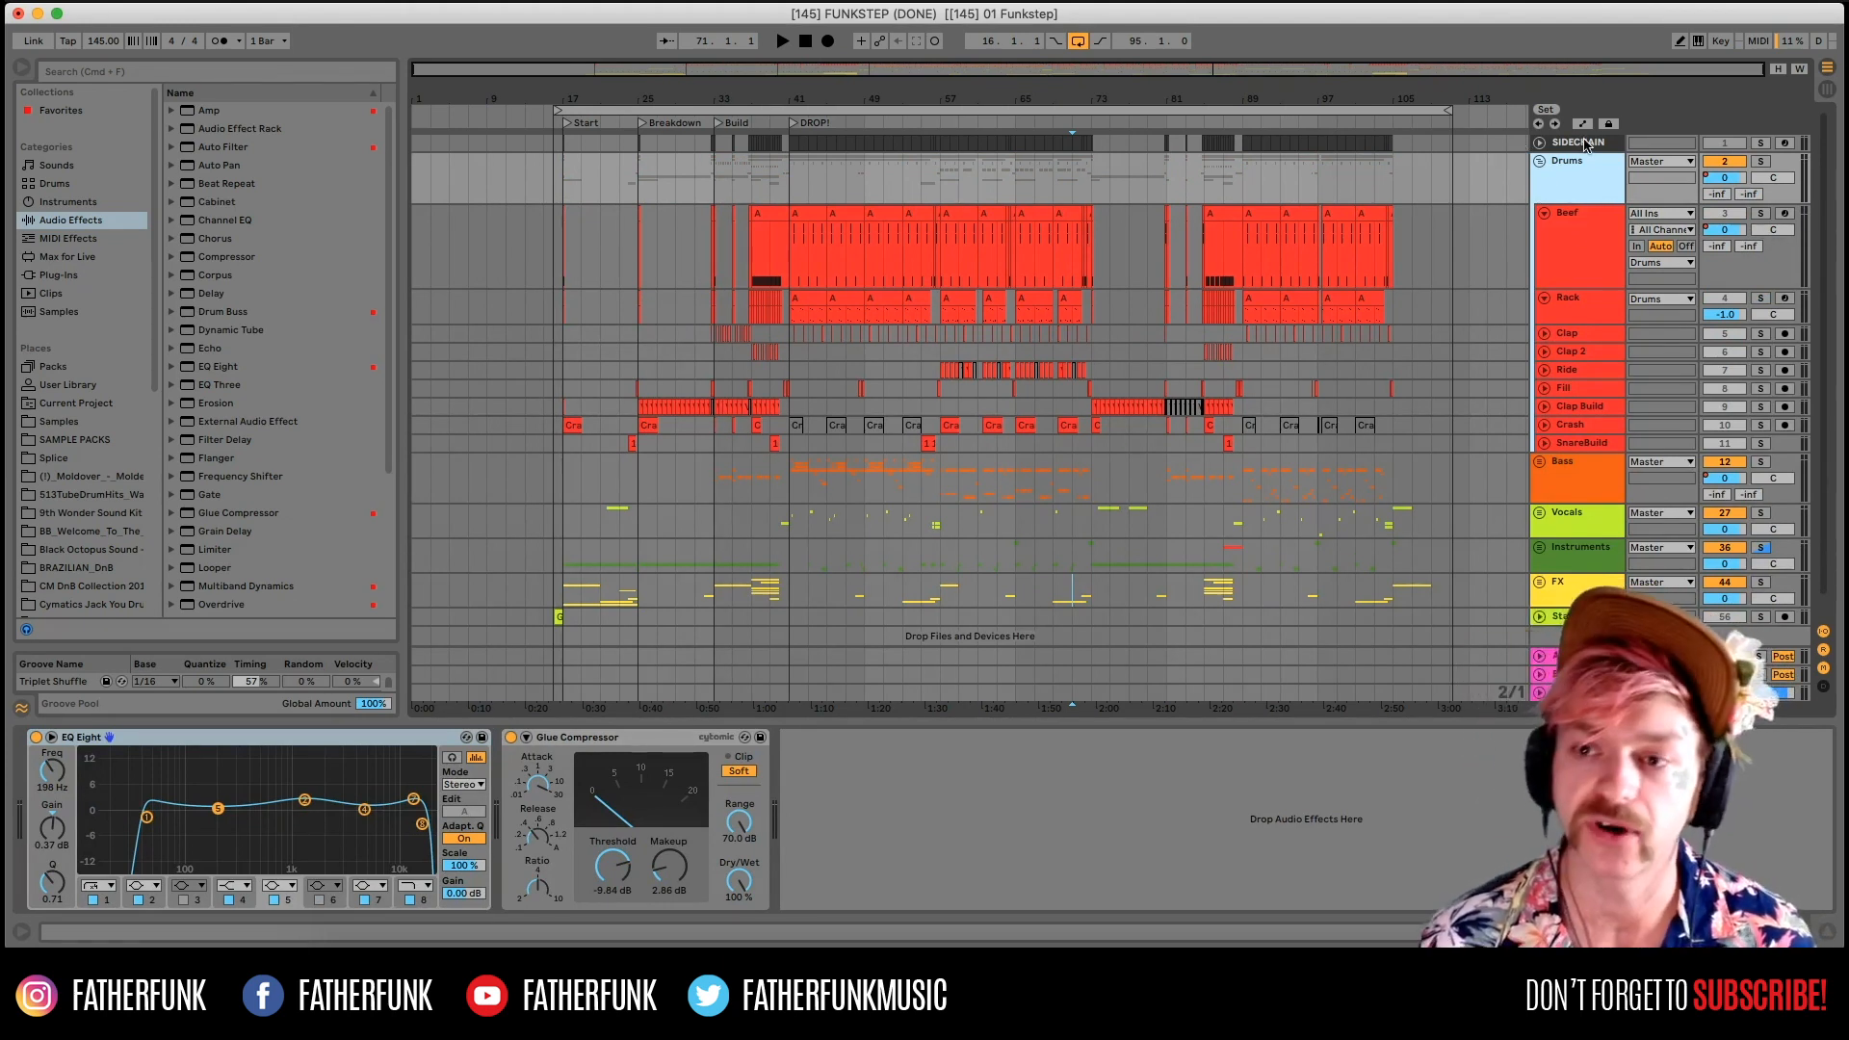
Unfold the SIDECHAIN track, solo it and audition it from the DROP! locator, folding it again at the end.
{"action": "left_click", "coordinate": [1547, 147]}
{"action": "left_click", "coordinate": [1539, 143]}
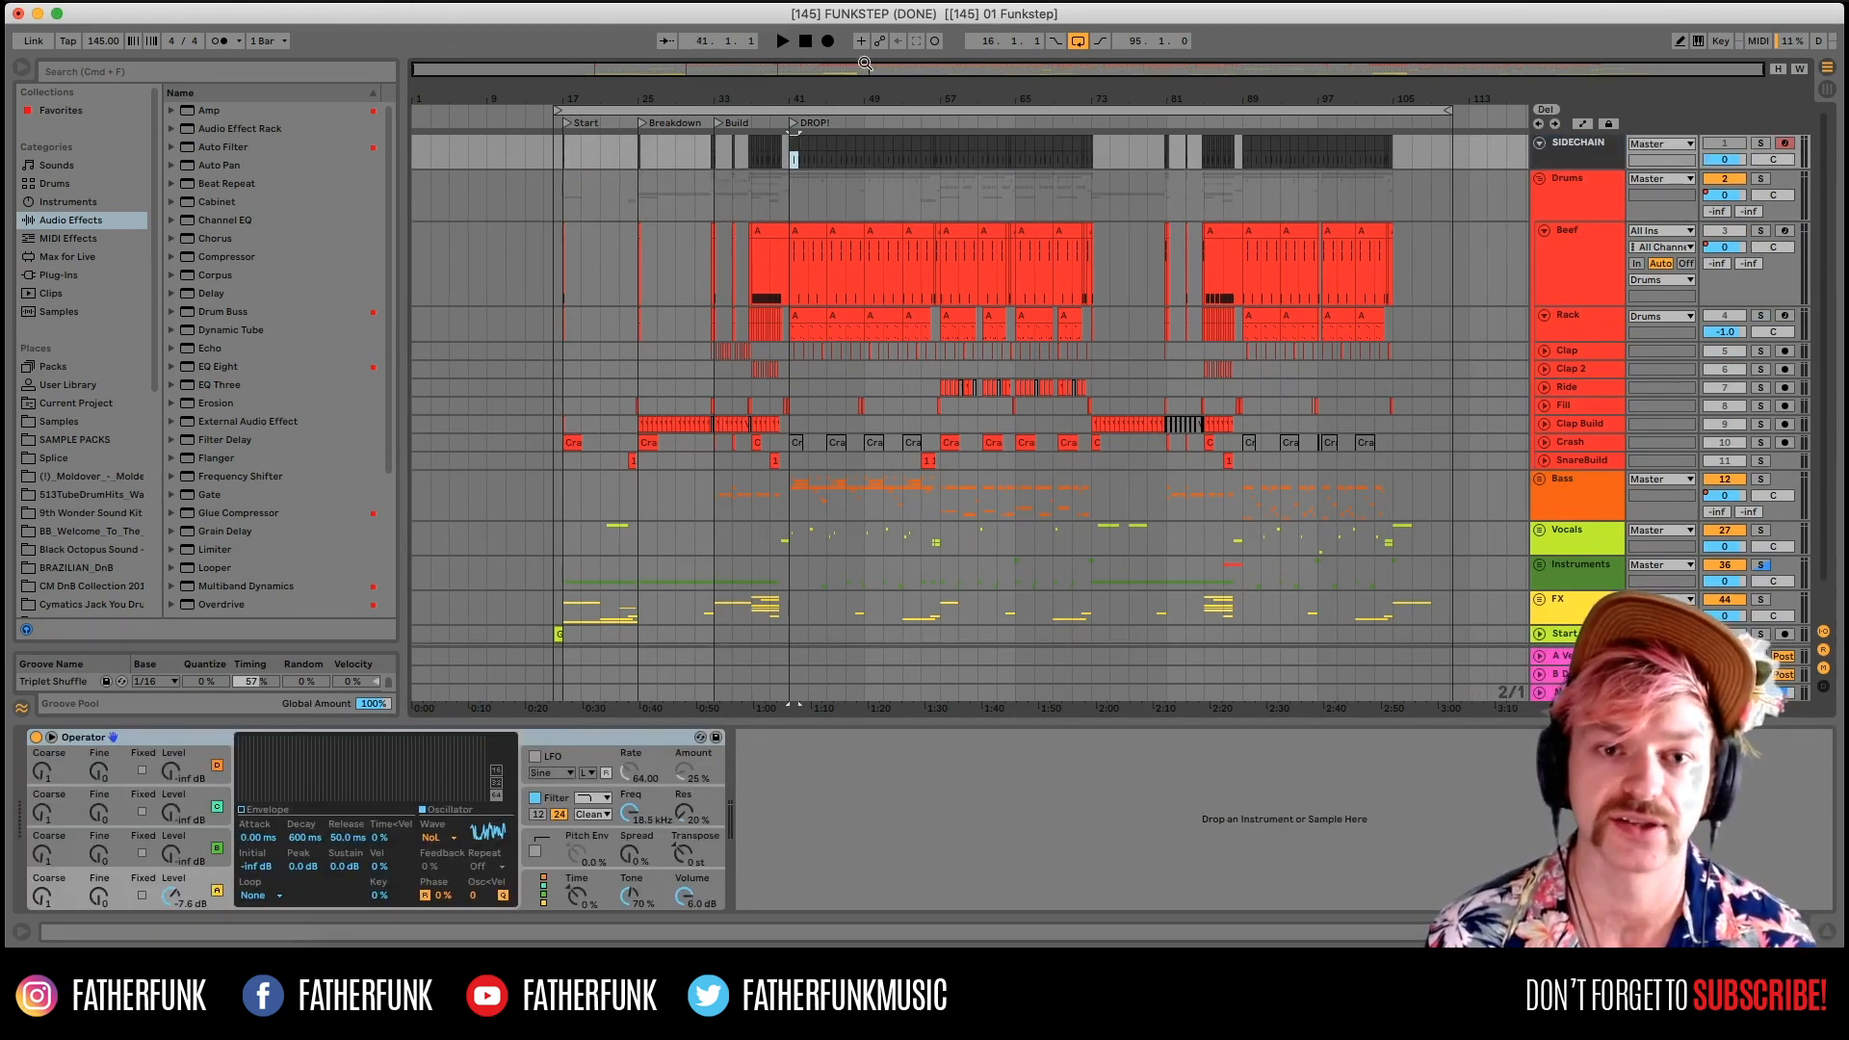
{"action": "key", "text": "z"}
{"action": "left_click", "coordinate": [1761, 142]}
{"action": "key", "text": "space"}
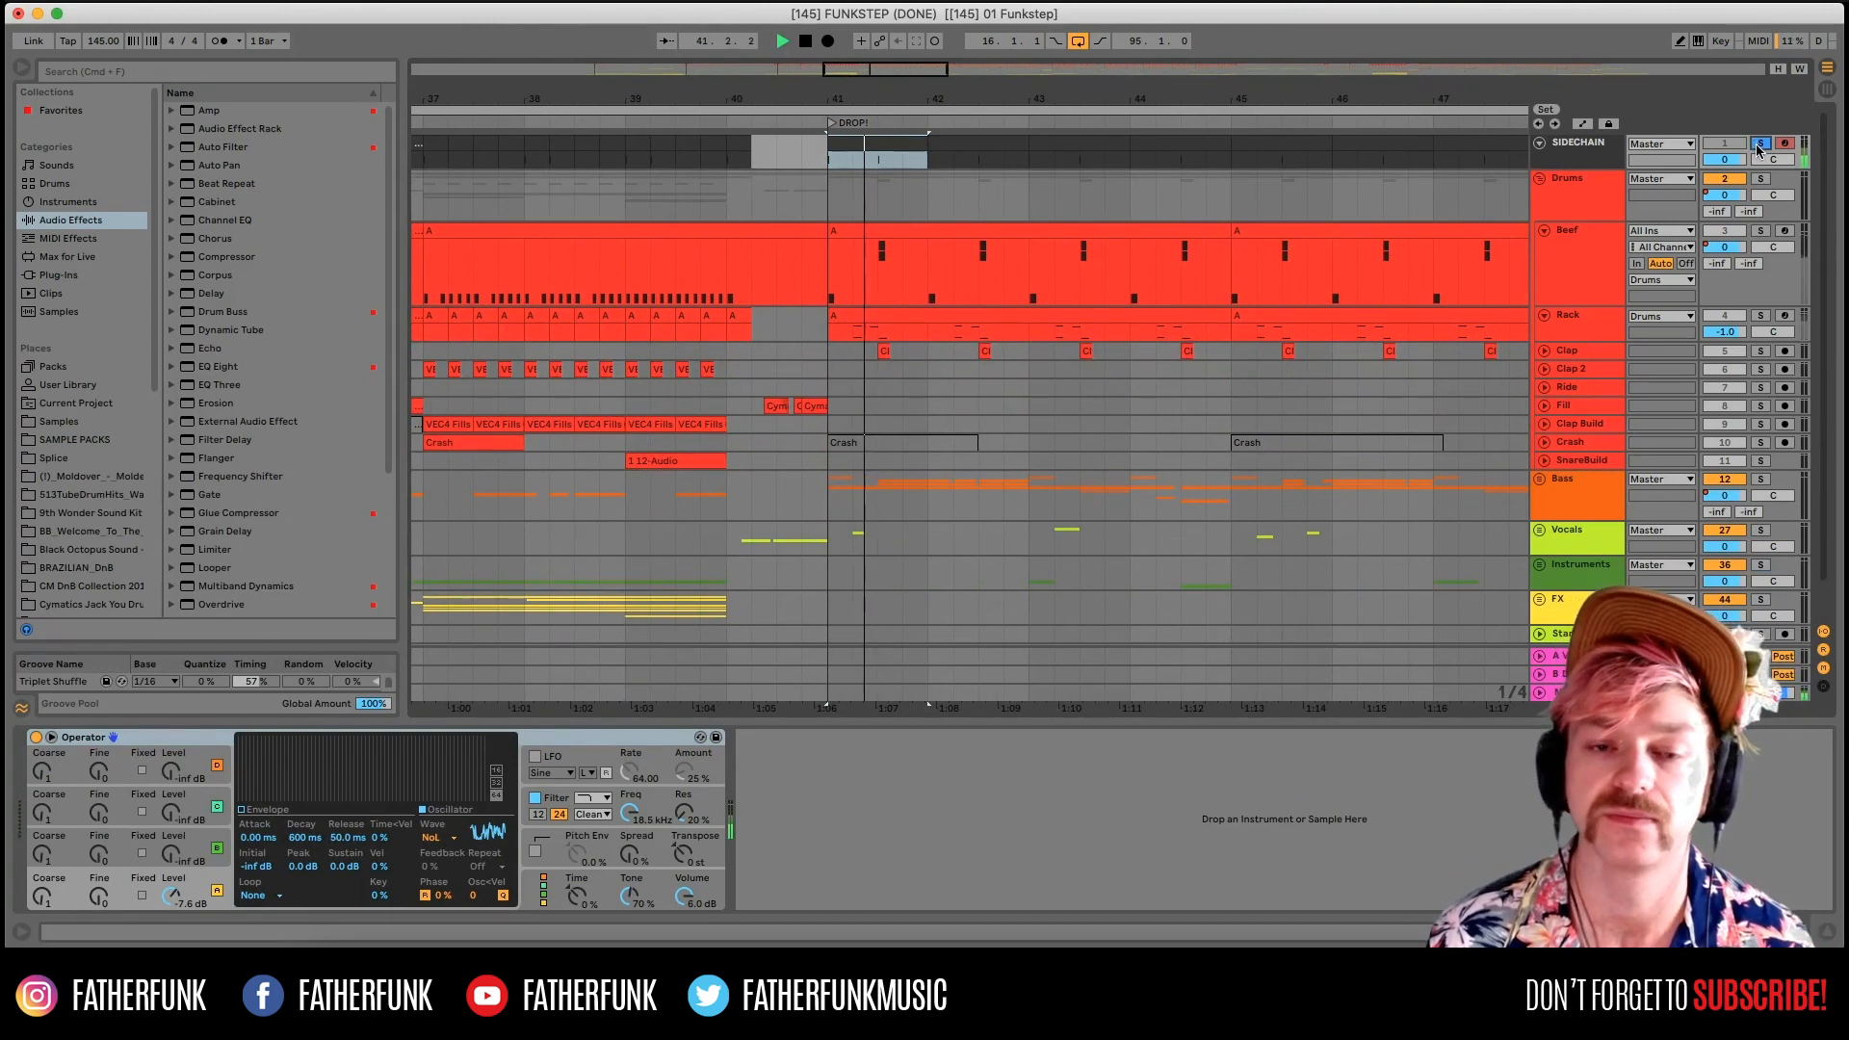
{"action": "left_click", "coordinate": [1540, 143]}
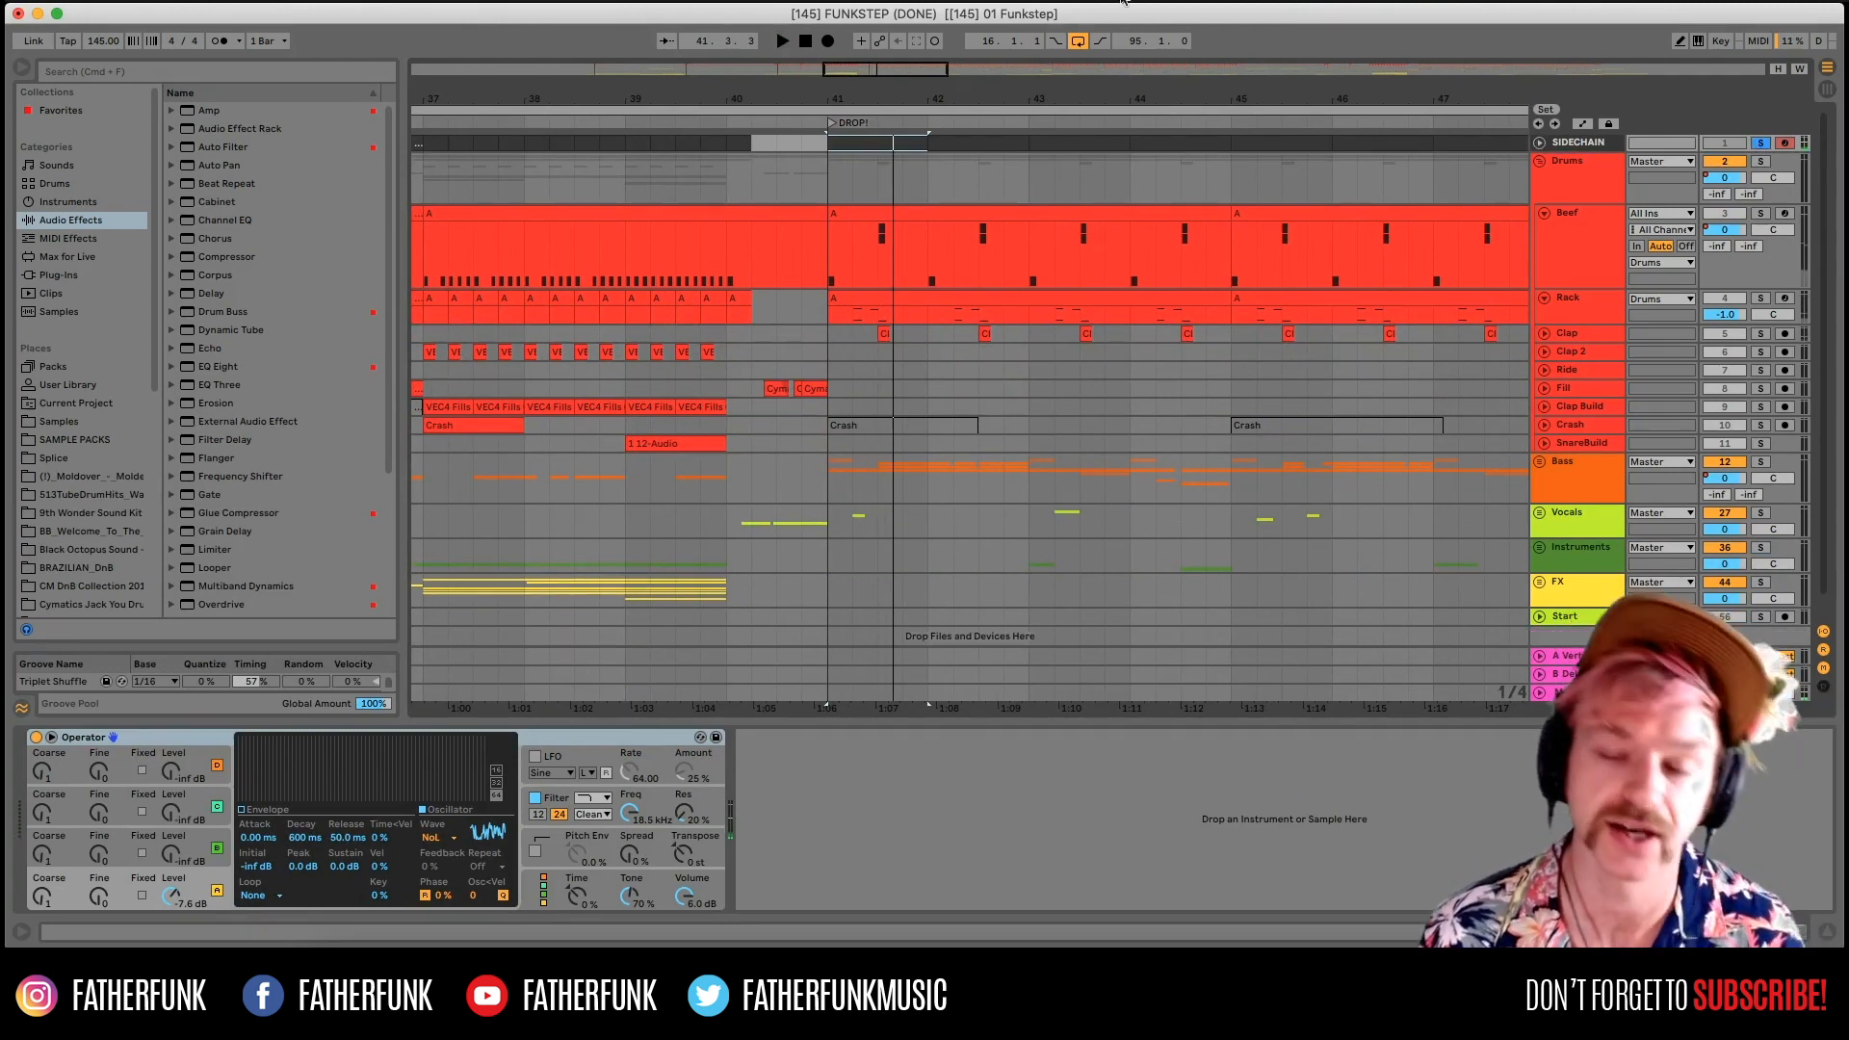
{"action": "key", "text": "x"}
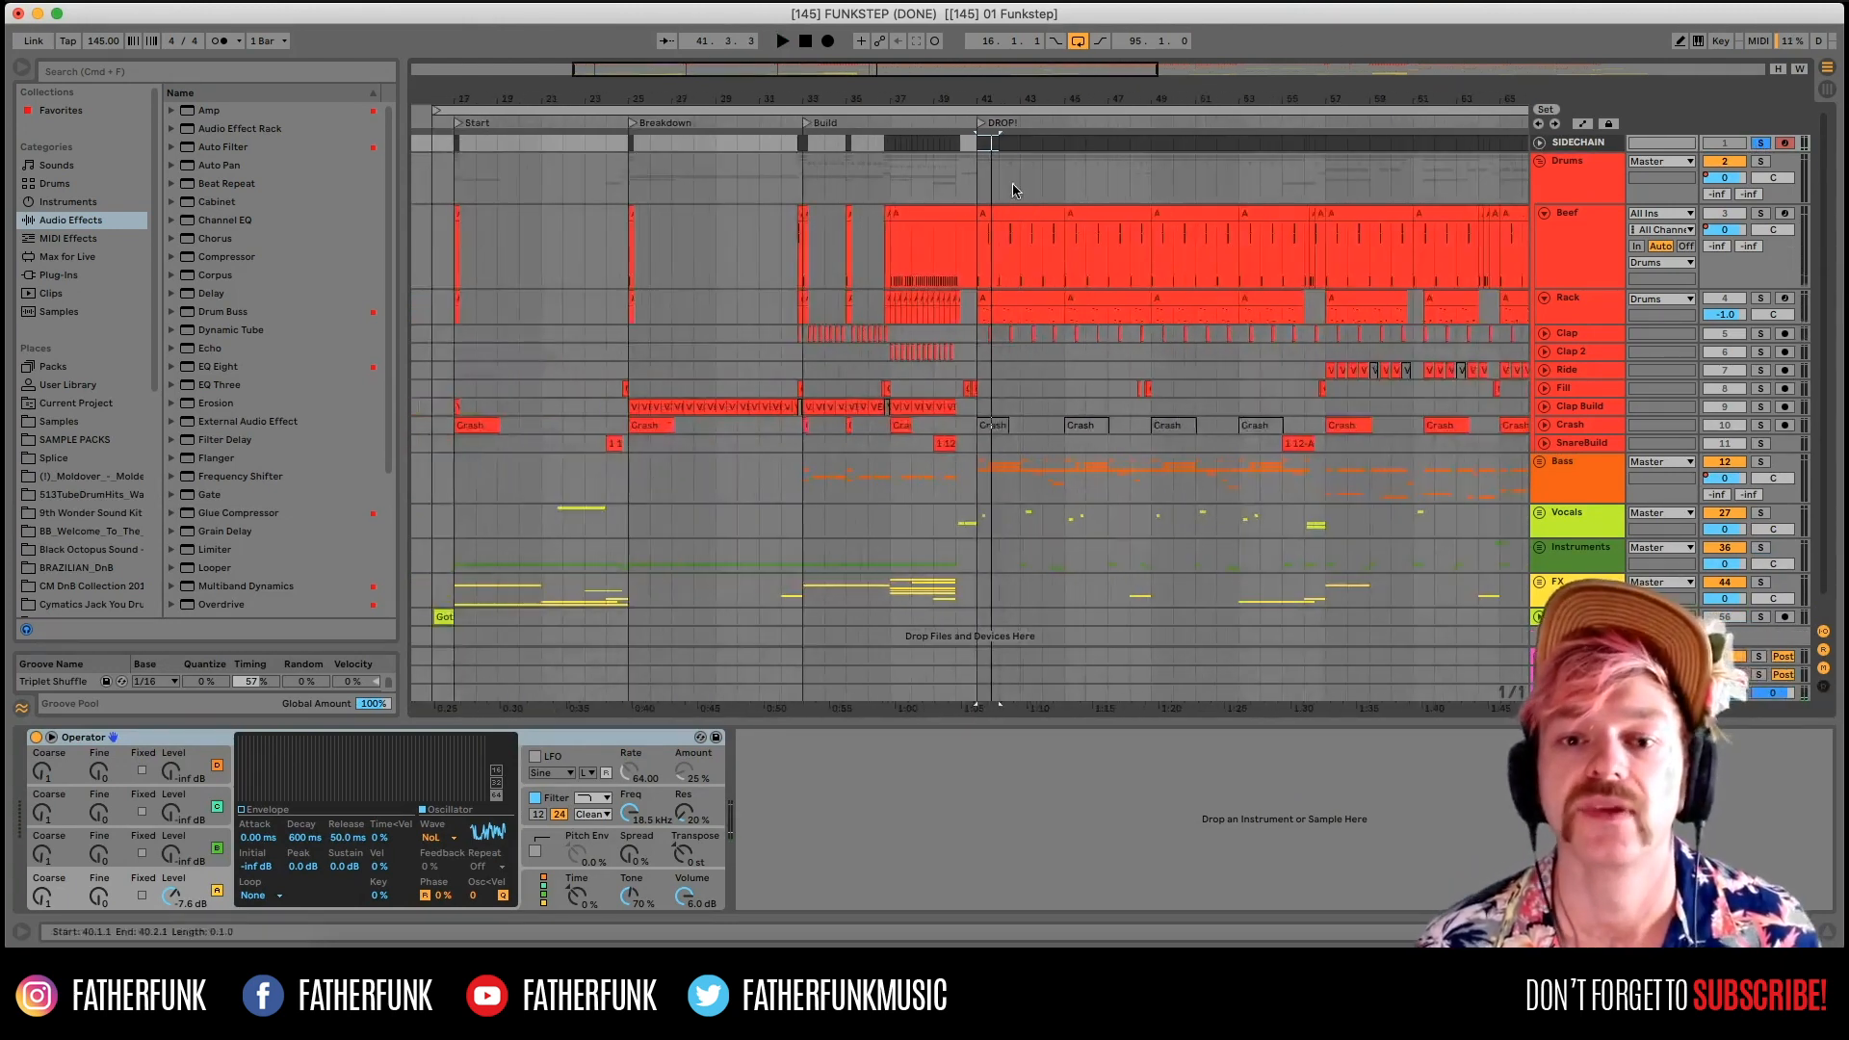
Review the device chains of the Beef and Rack tracks and of the Drums group.
{"action": "left_click", "coordinate": [1568, 247]}
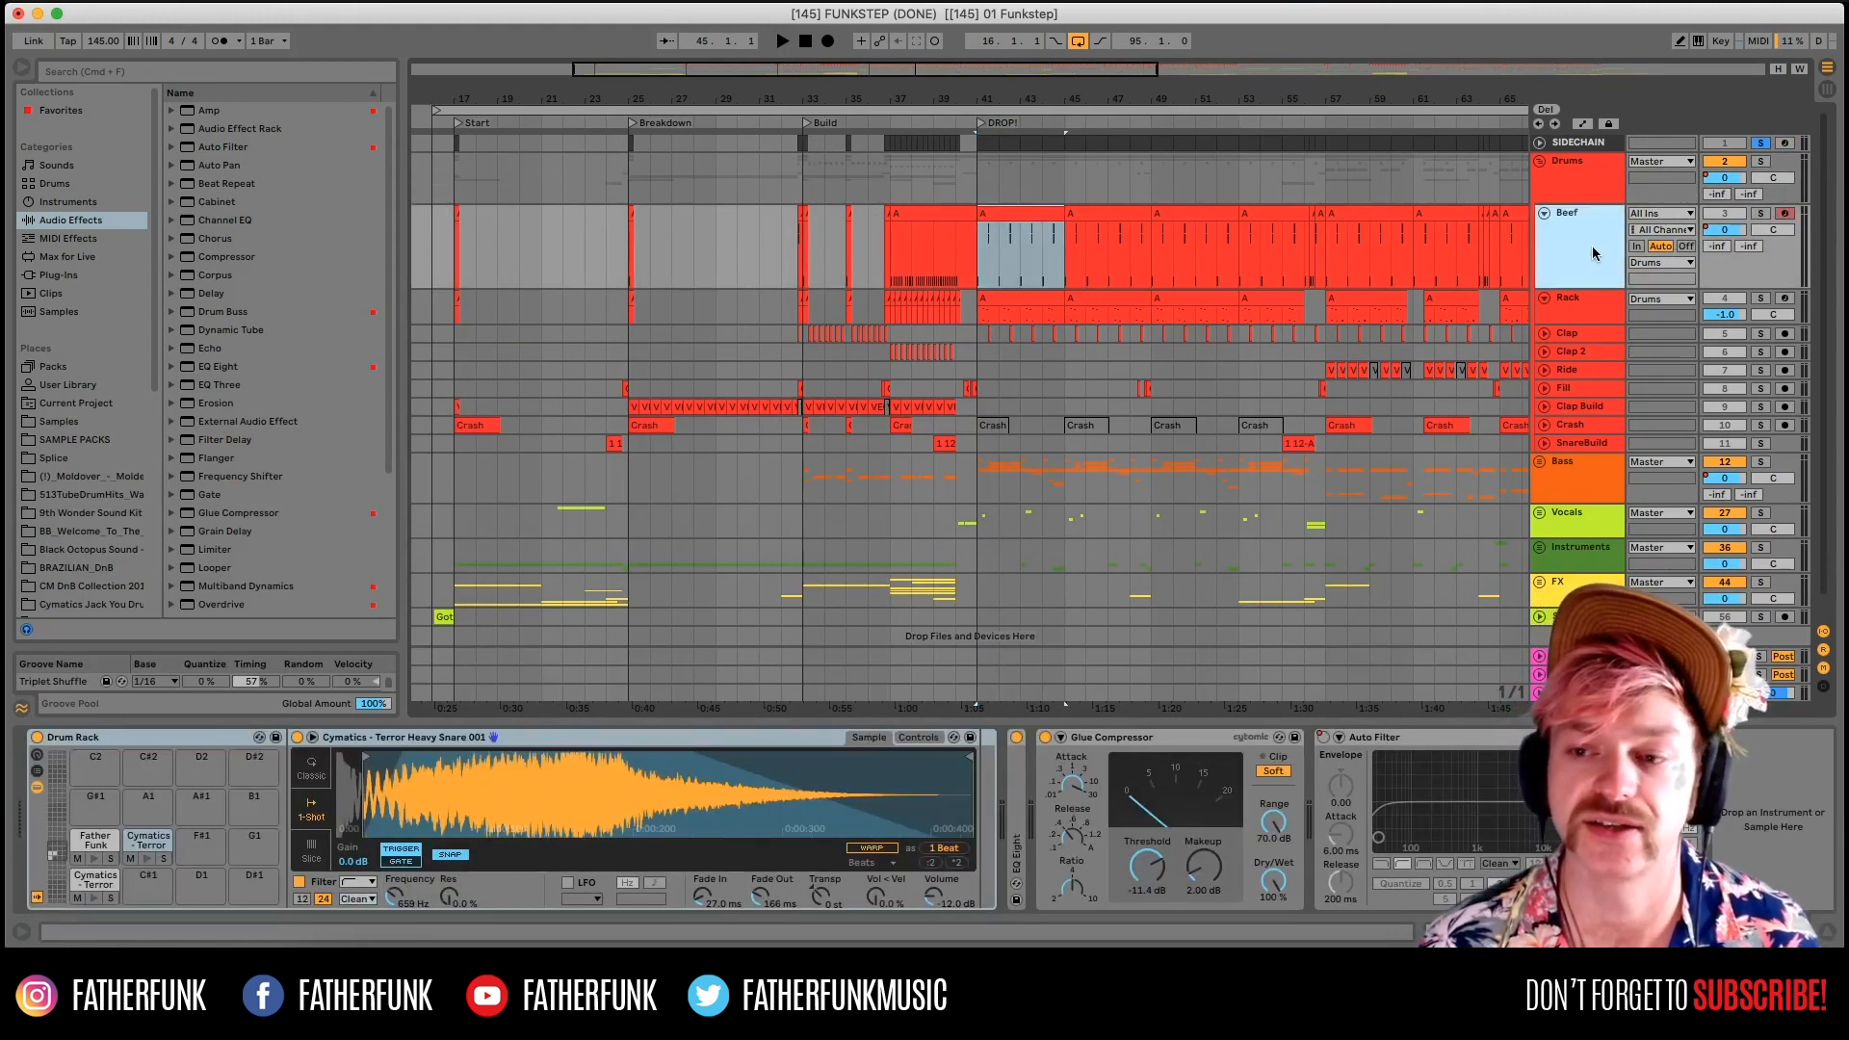
{"action": "left_click", "coordinate": [1577, 313]}
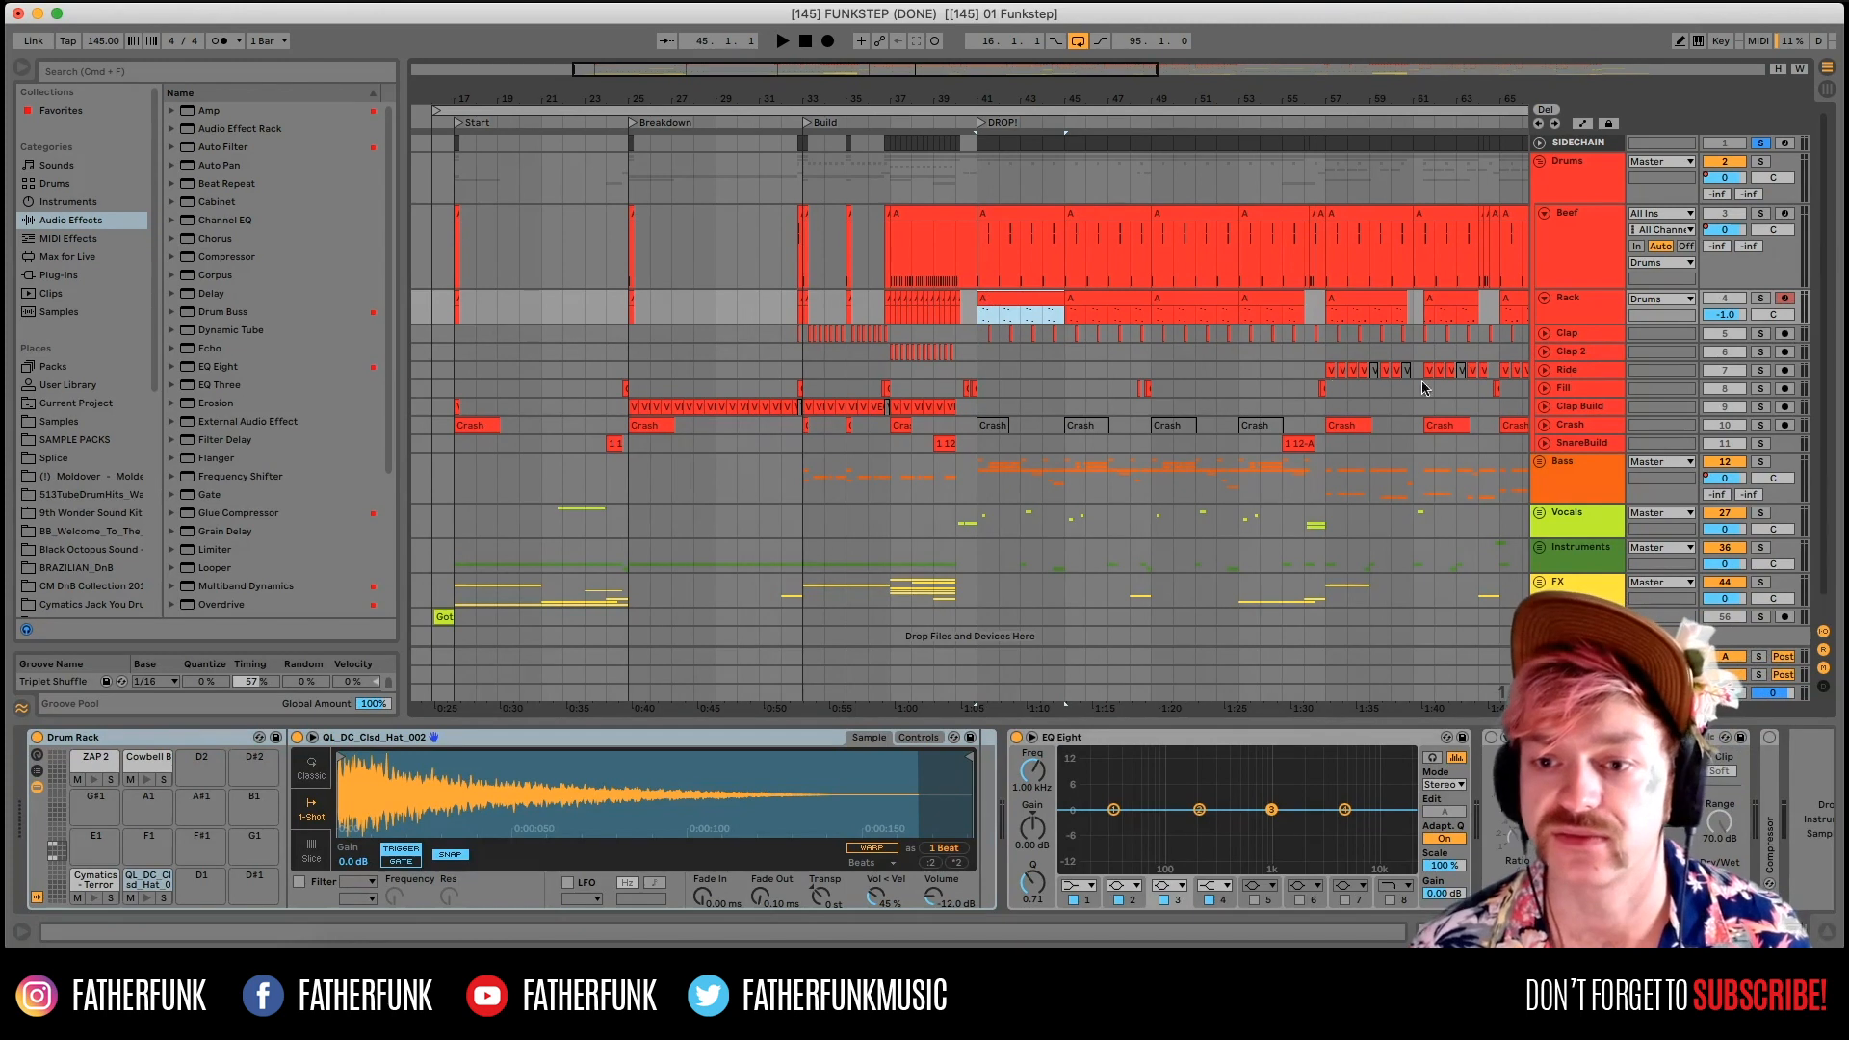
{"action": "left_click_drag", "start_coordinate": [1023, 100], "coordinate": [944, 66]}
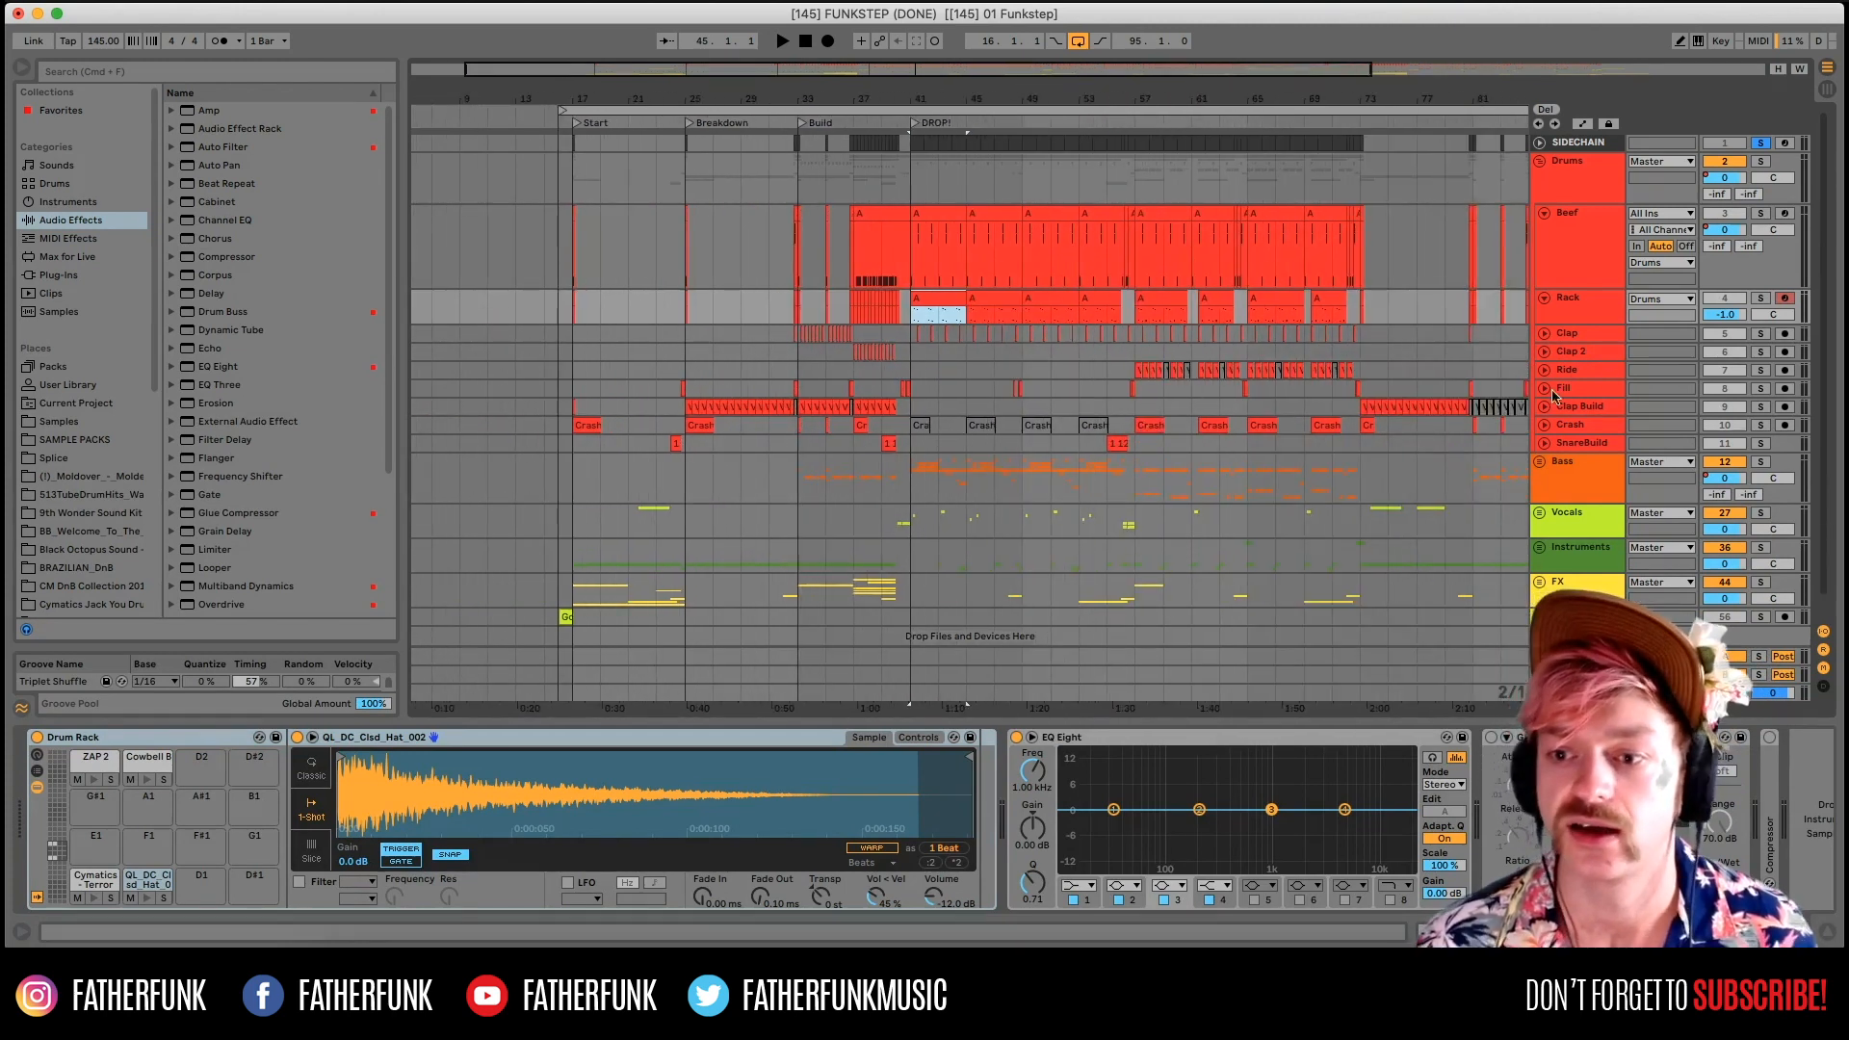
{"action": "left_click", "coordinate": [1536, 183]}
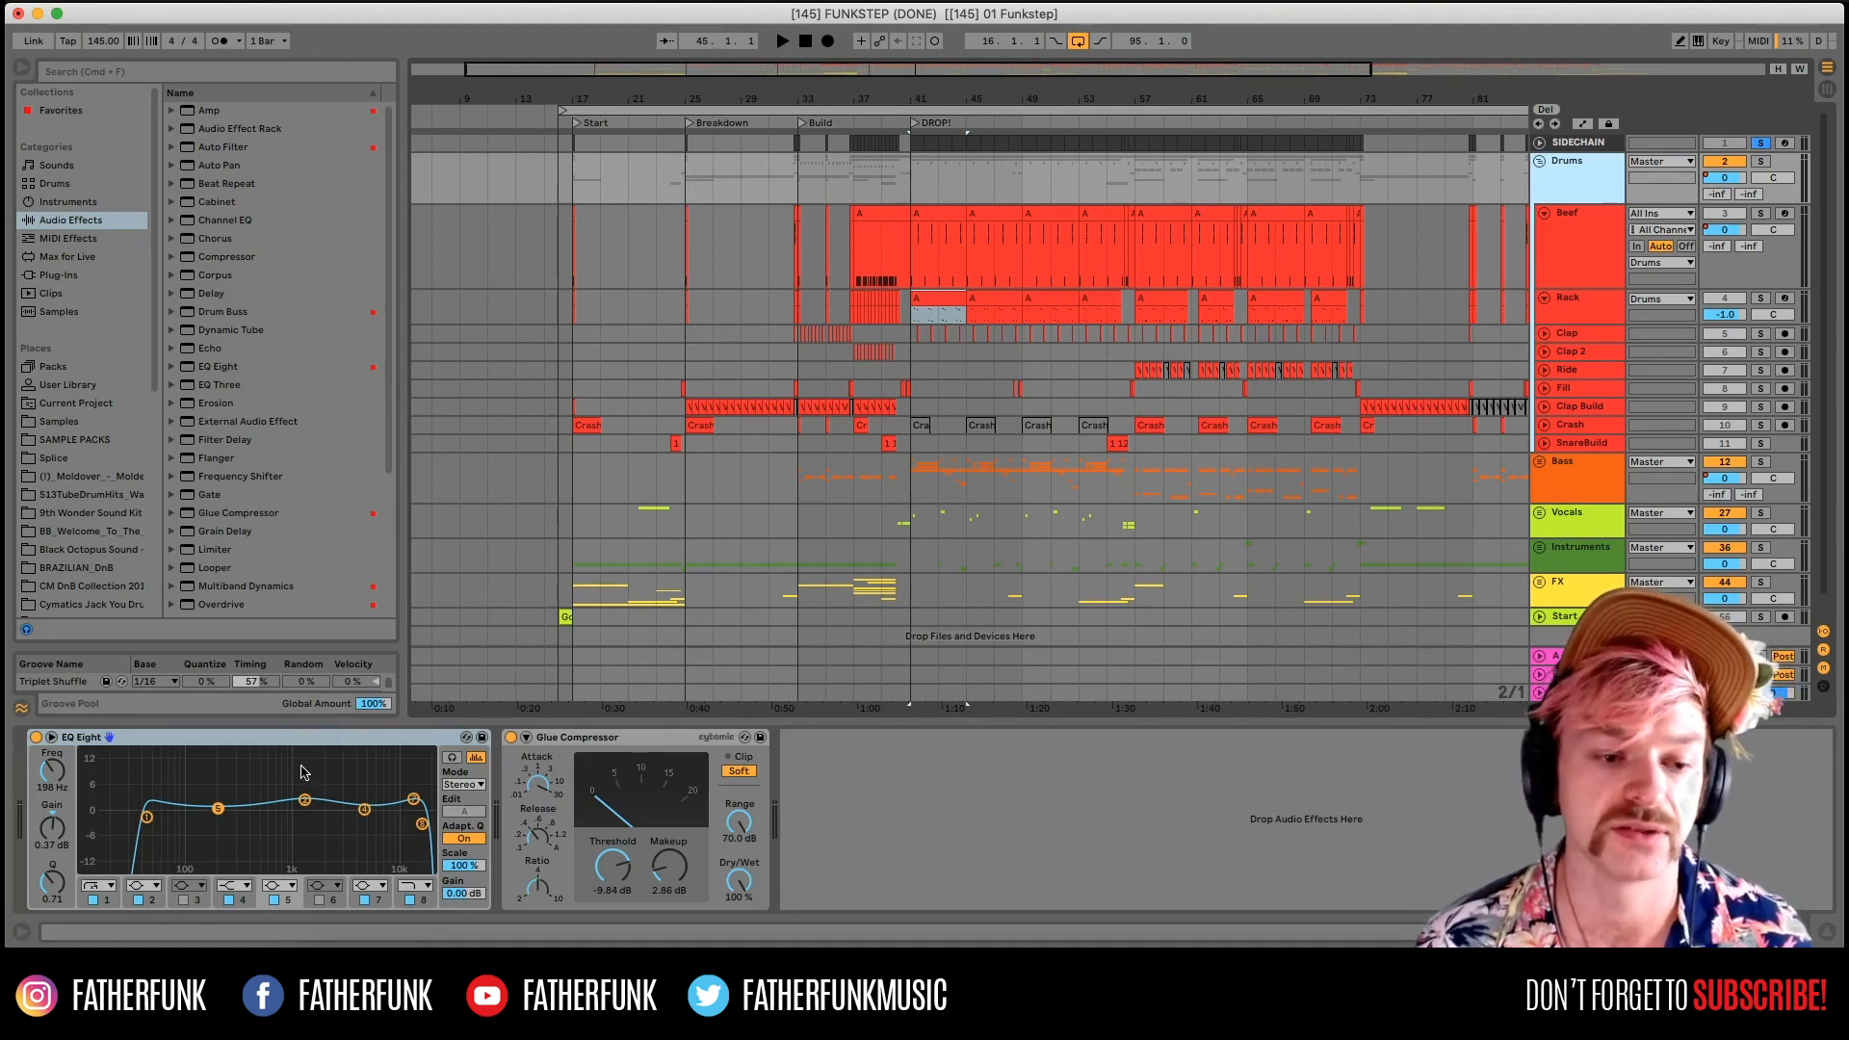
Fold the Drums group and unfold the Bass group to show its tracks and effects chain.
{"action": "left_click", "coordinate": [1539, 161]}
{"action": "left_click", "coordinate": [1538, 196]}
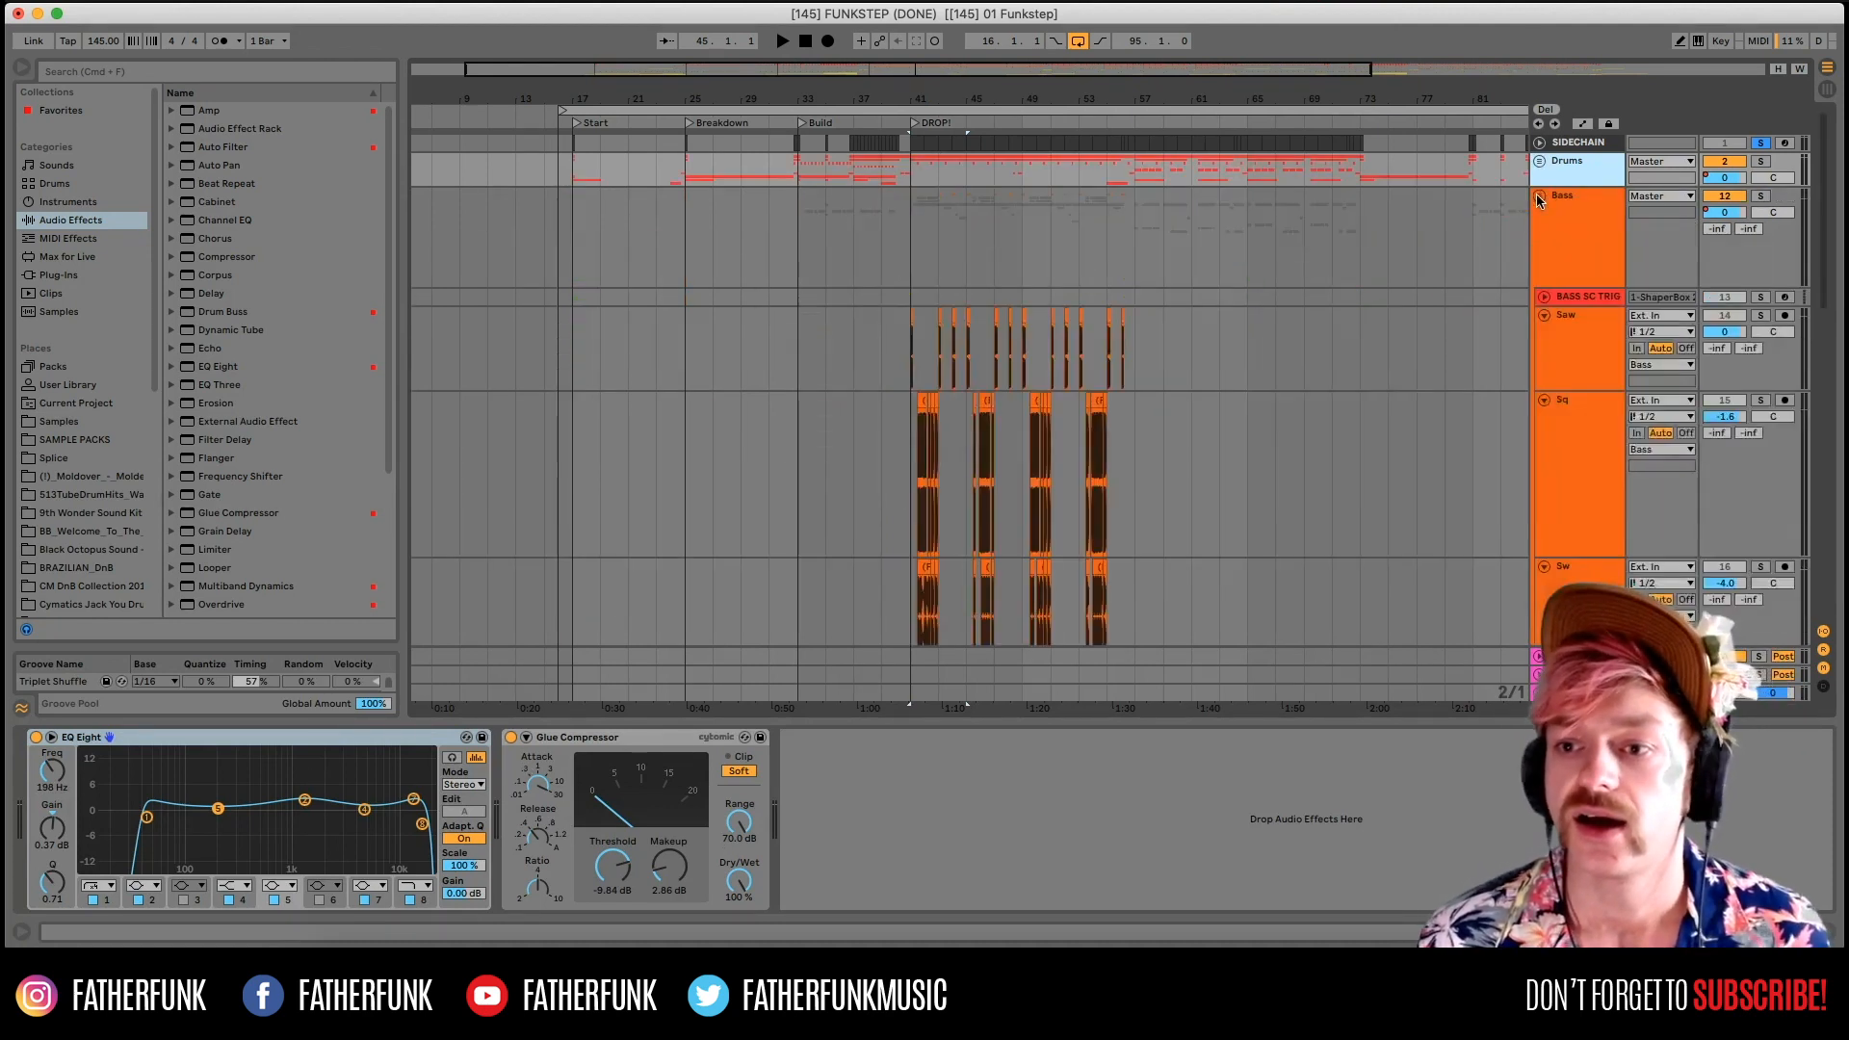
{"action": "left_click", "coordinate": [1543, 199]}
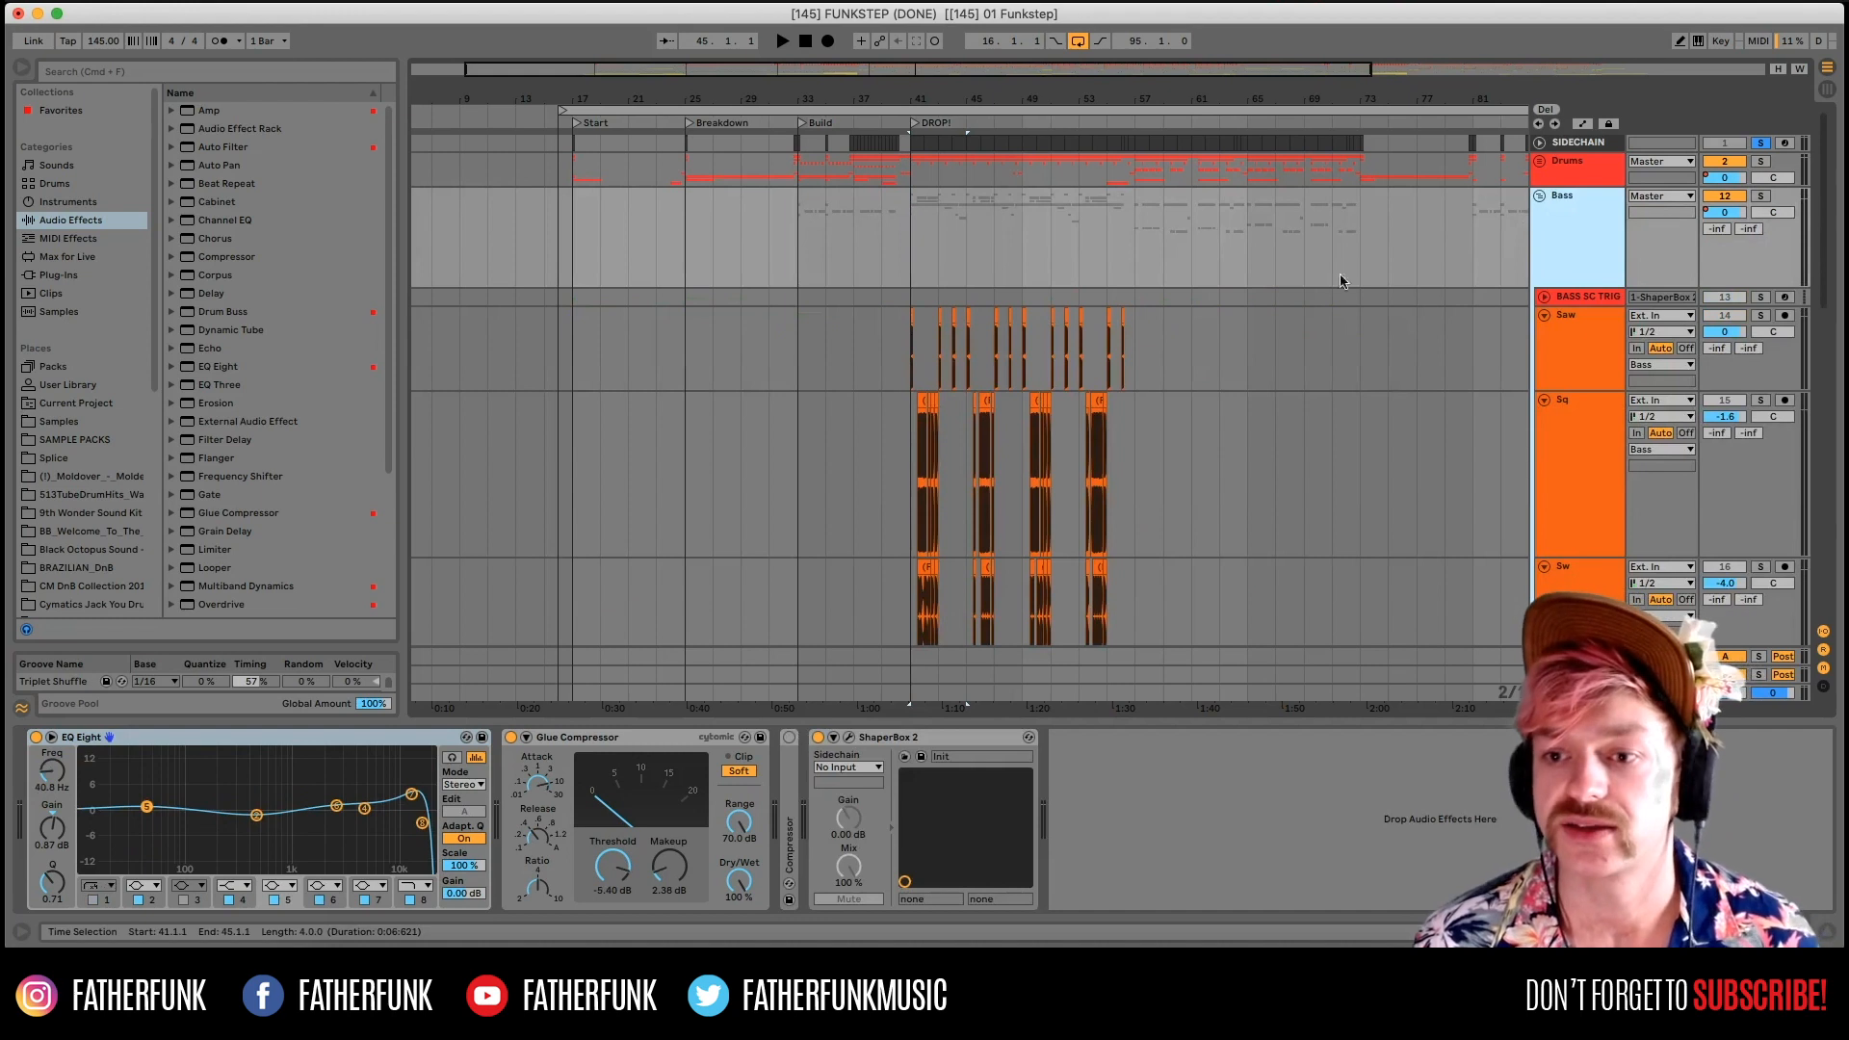
{"action": "left_click", "coordinate": [1576, 296]}
{"action": "left_click", "coordinate": [1570, 260]}
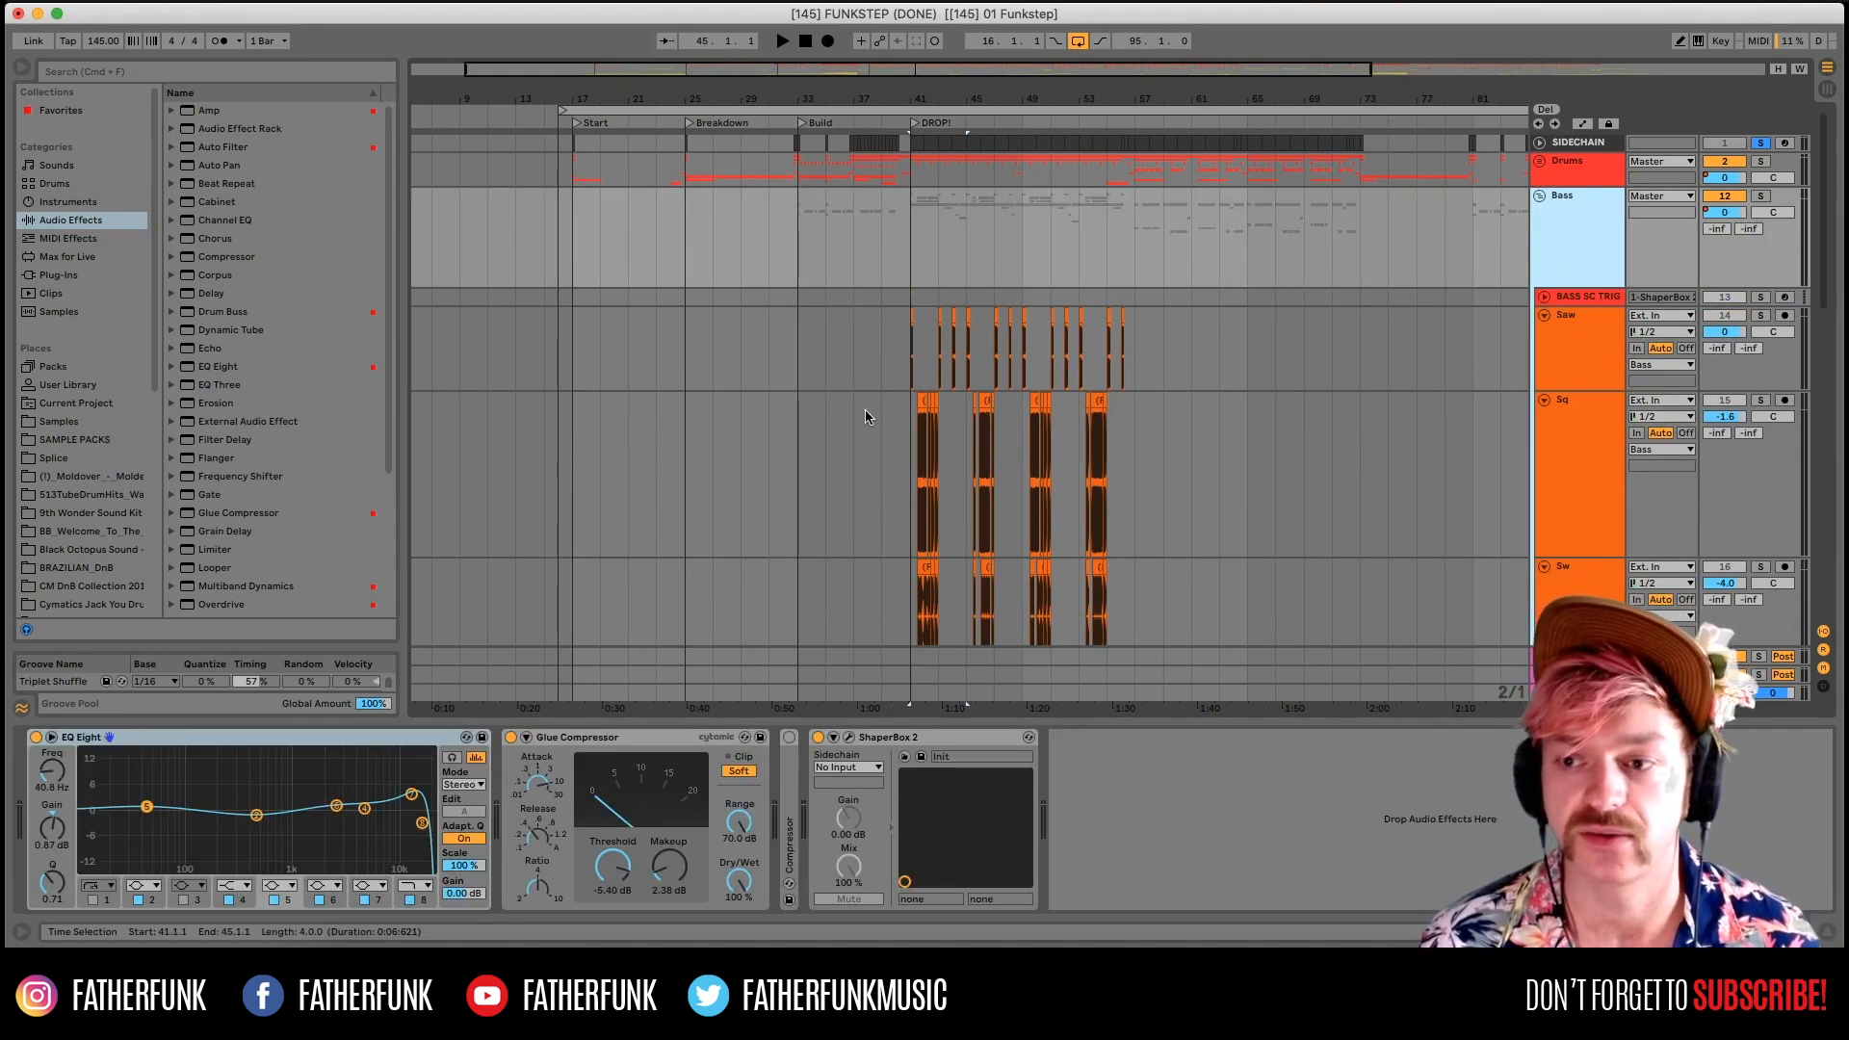
Look at the ShaperBox 2 volume curve on the Bass group, close it and place the insert marker at bar 41.
{"action": "left_click", "coordinate": [844, 738]}
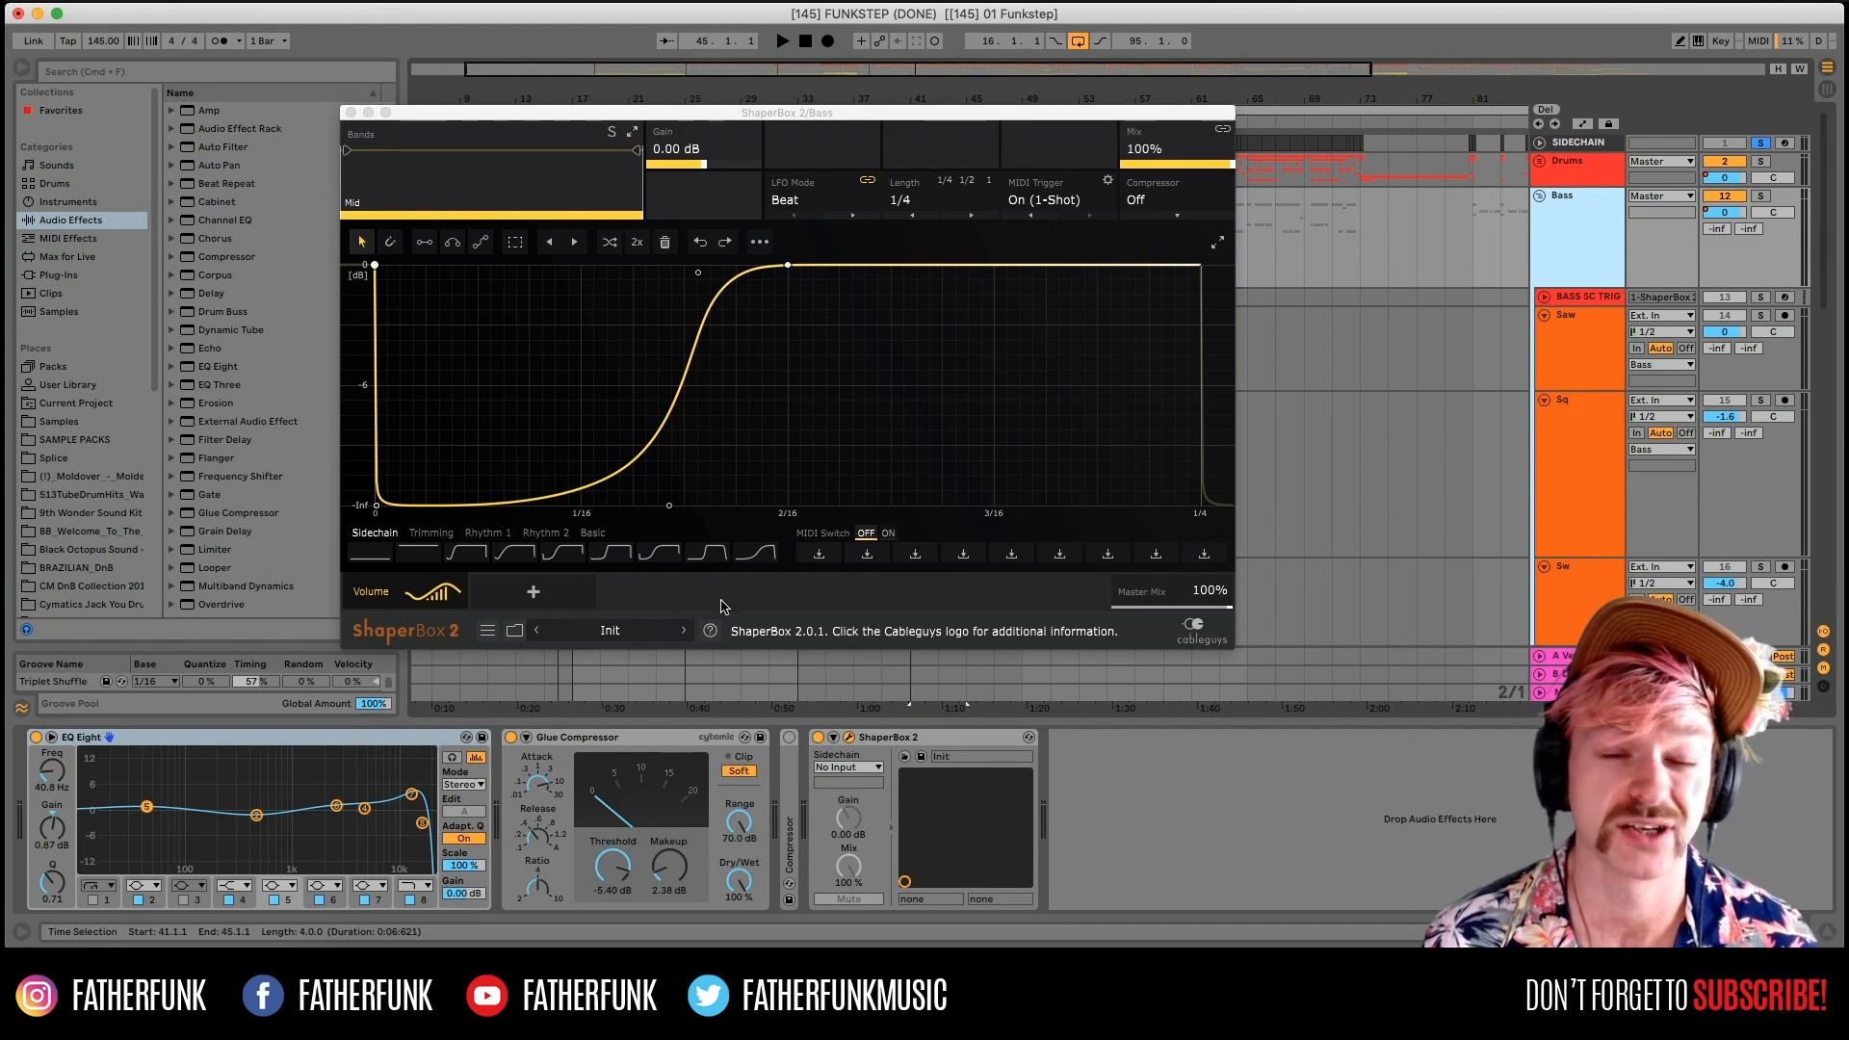
{"action": "left_click", "coordinate": [351, 113]}
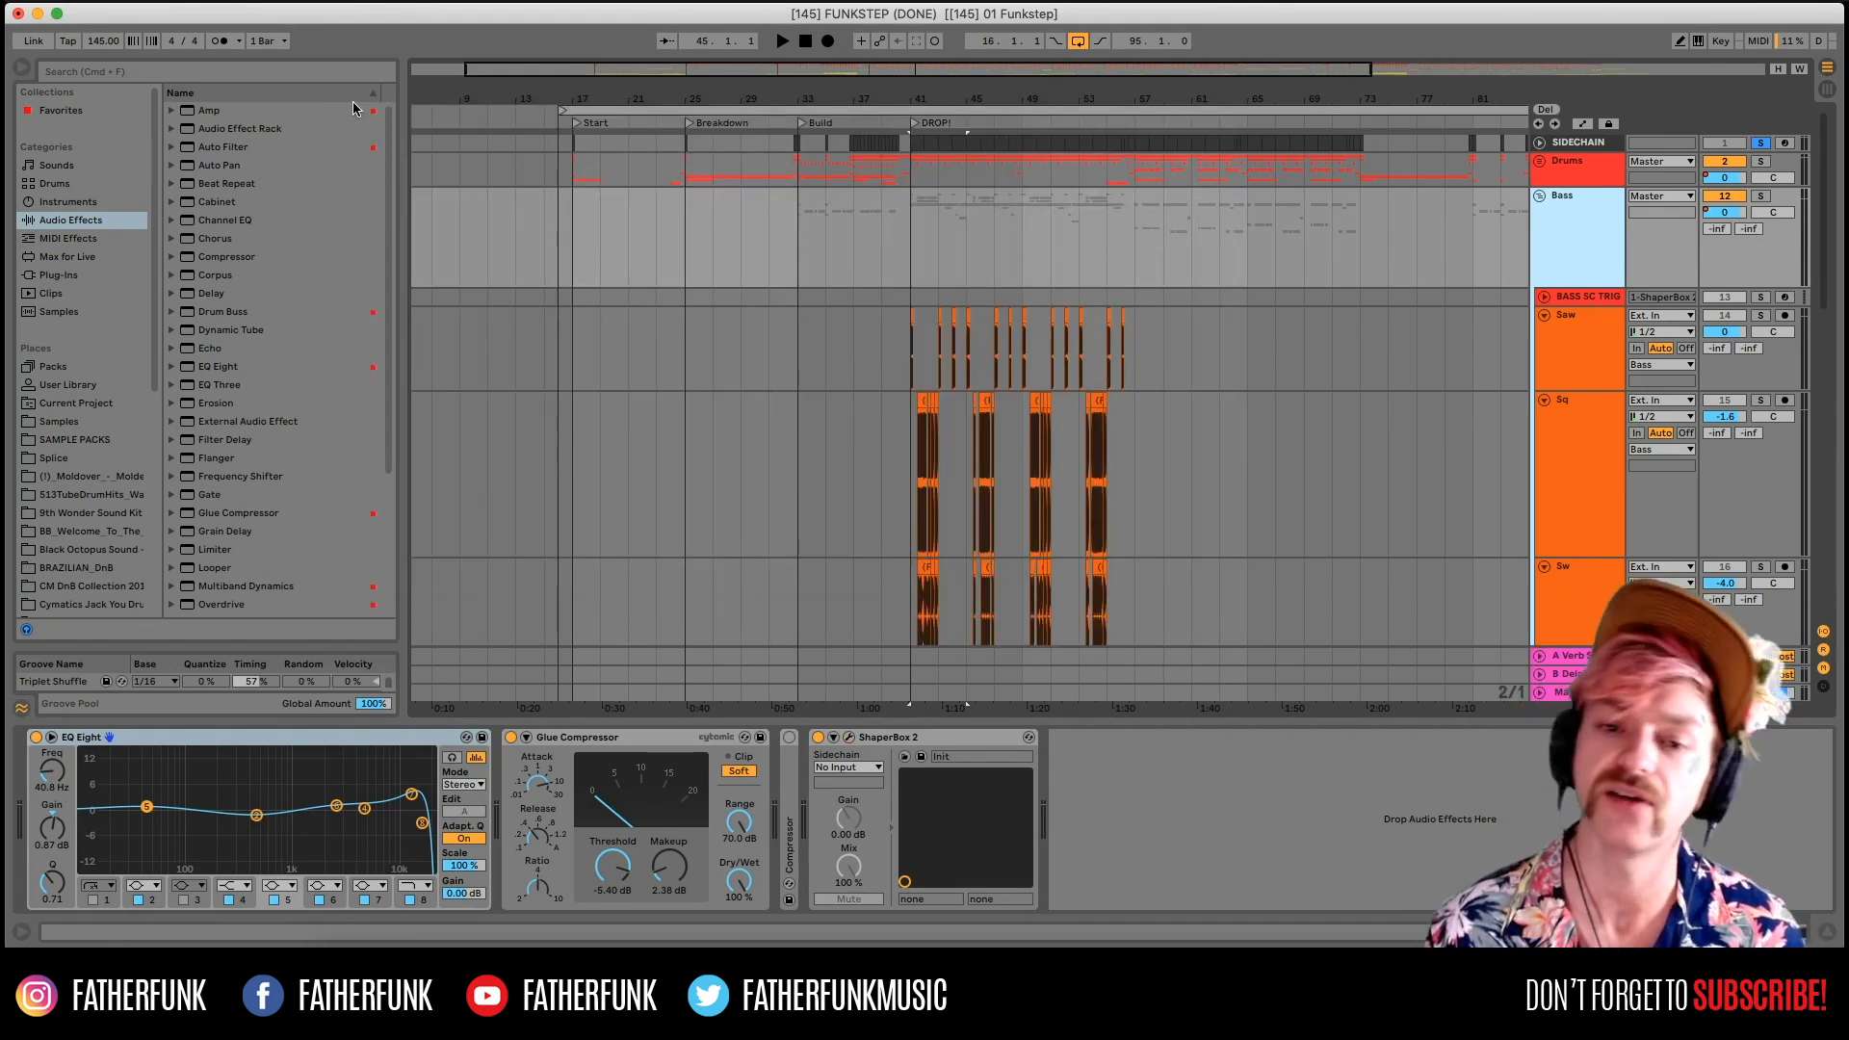
{"action": "left_click", "coordinate": [910, 228]}
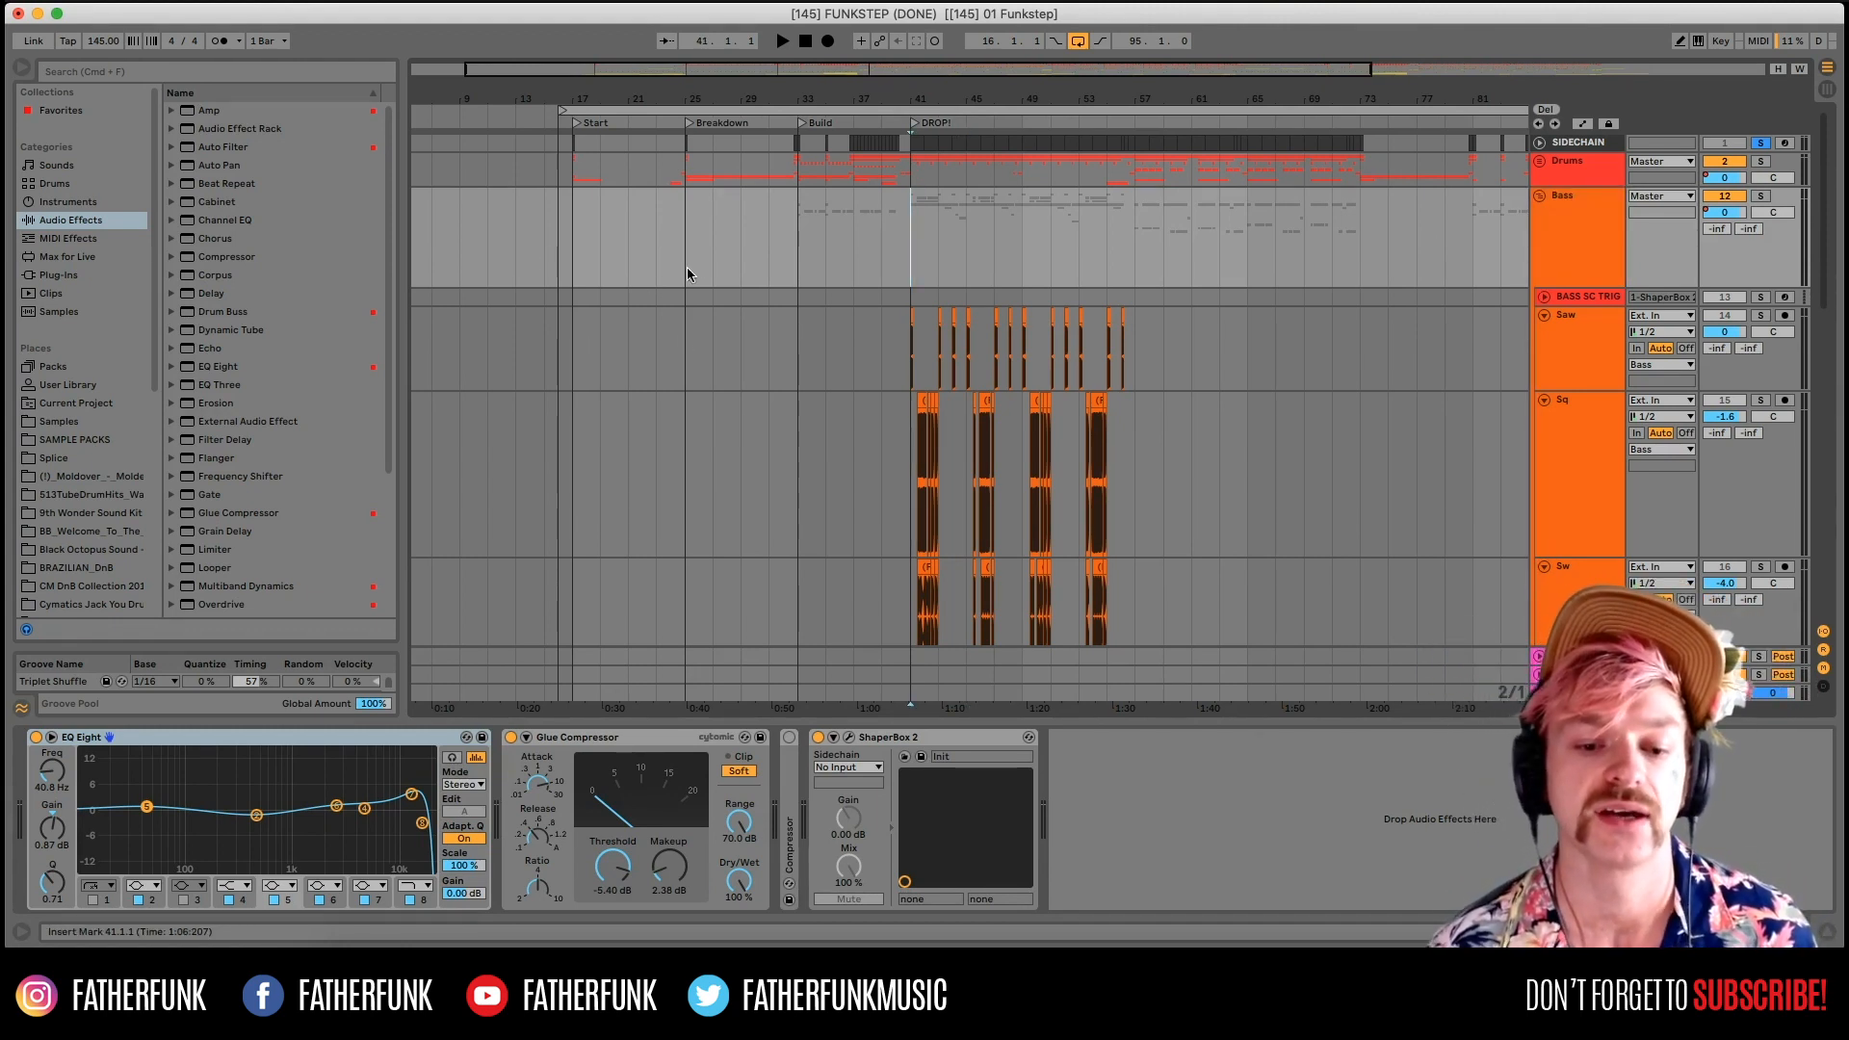
{"action": "left_click", "coordinate": [1565, 255]}
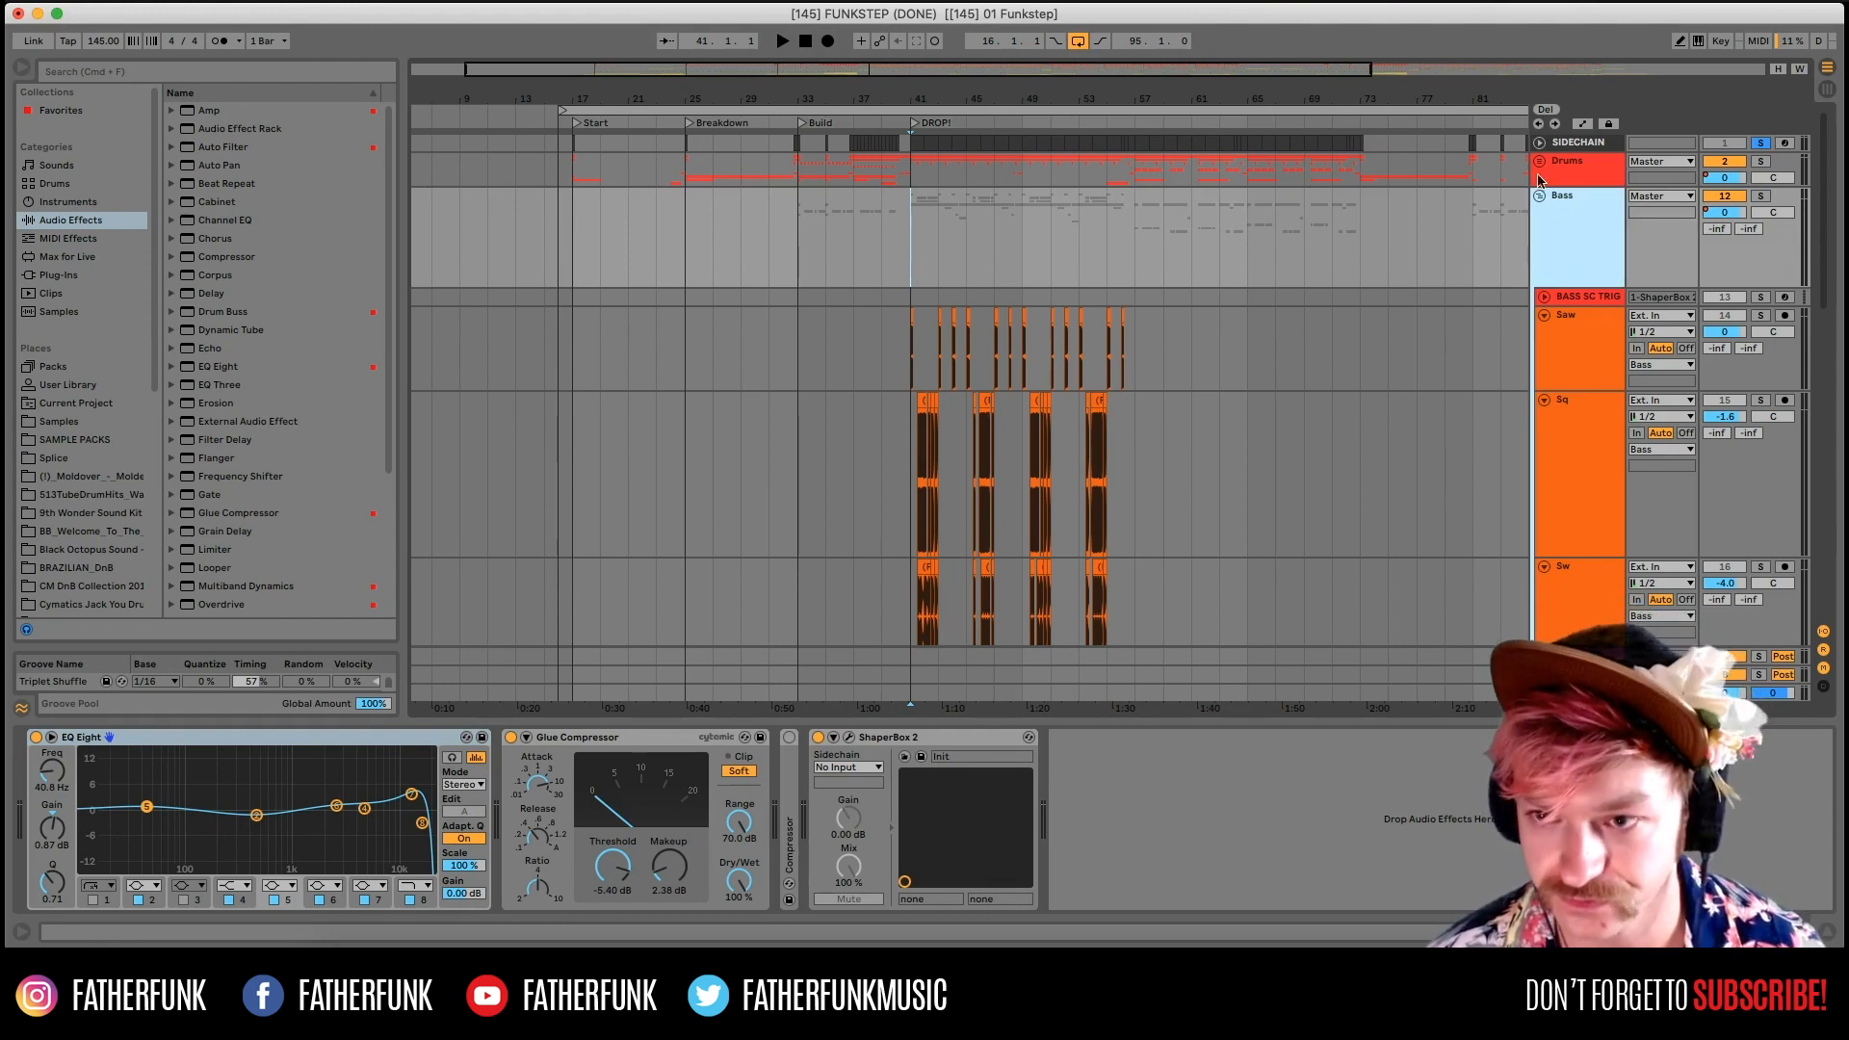
Show the Sub track's Hip-Hop Sub Bass rack with Operator, and fold the Bass group.
{"action": "scroll", "coordinate": [1579, 433], "scroll_direction": "down", "scroll_amount": 5}
{"action": "left_click", "coordinate": [1577, 491]}
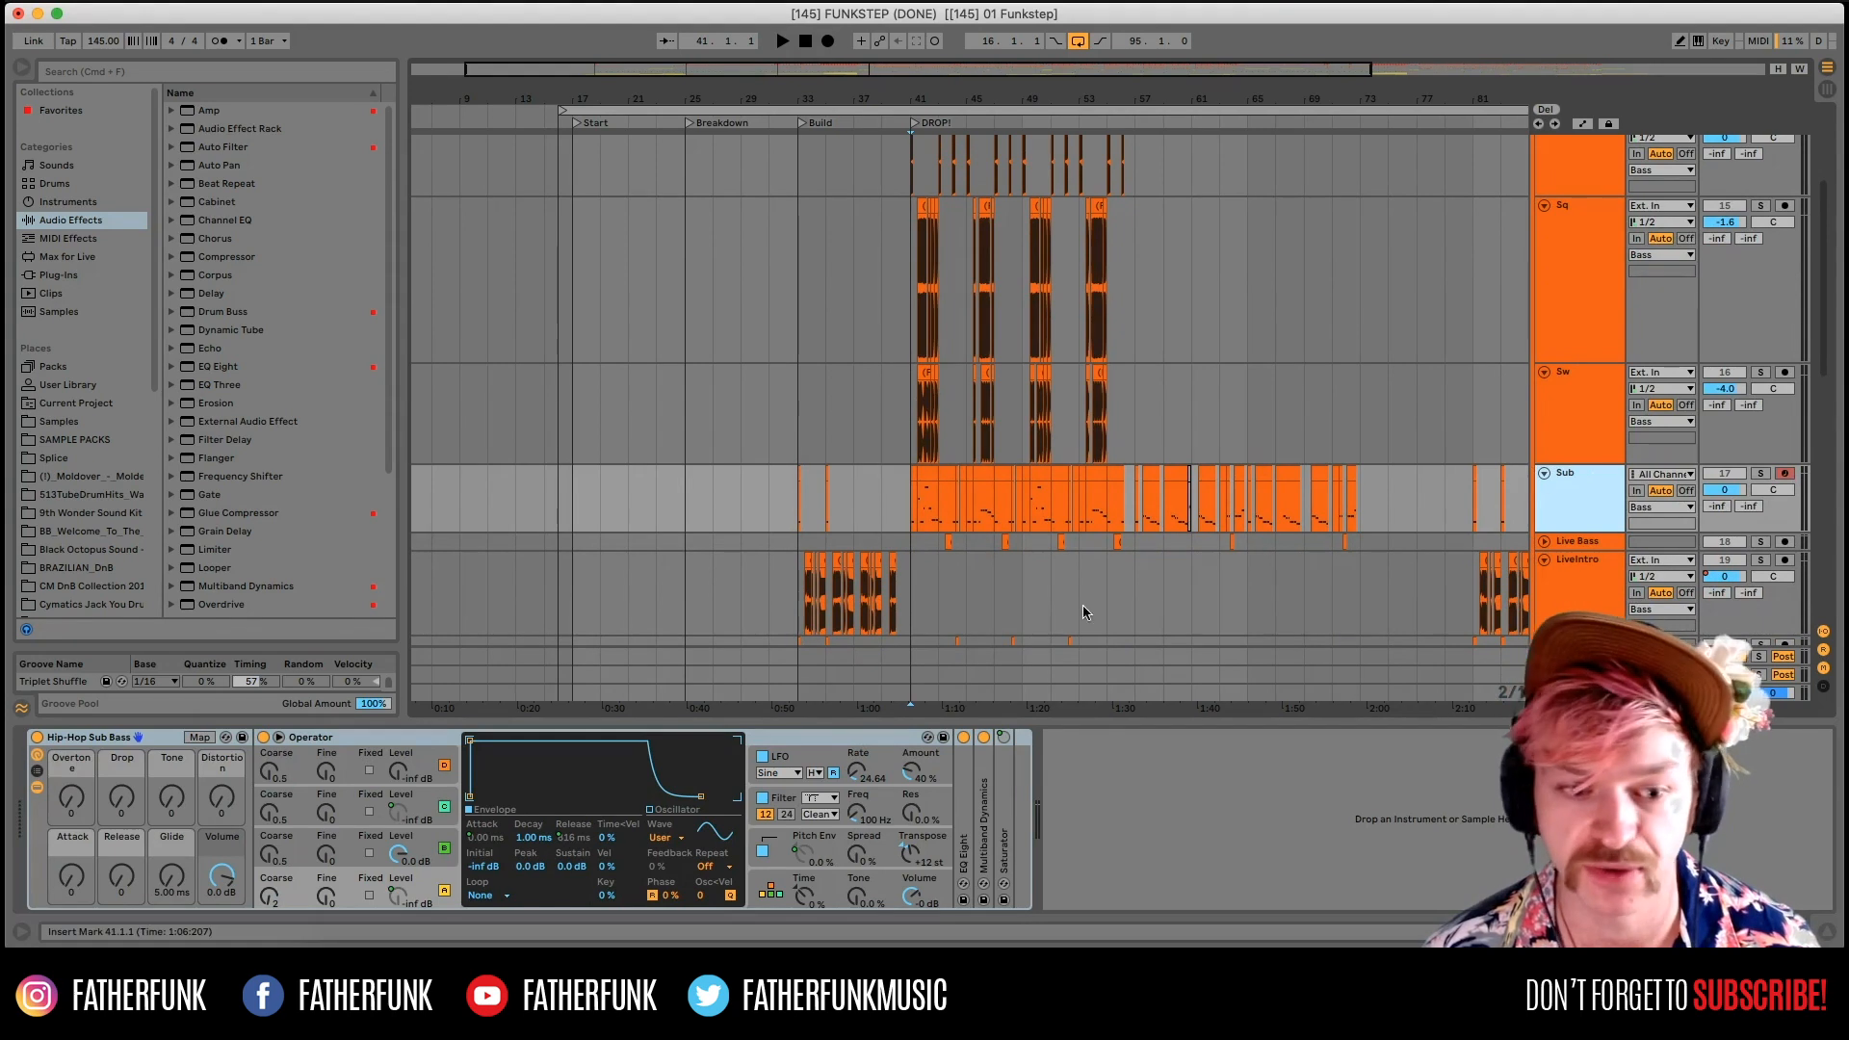
{"action": "left_click", "coordinate": [185, 752]}
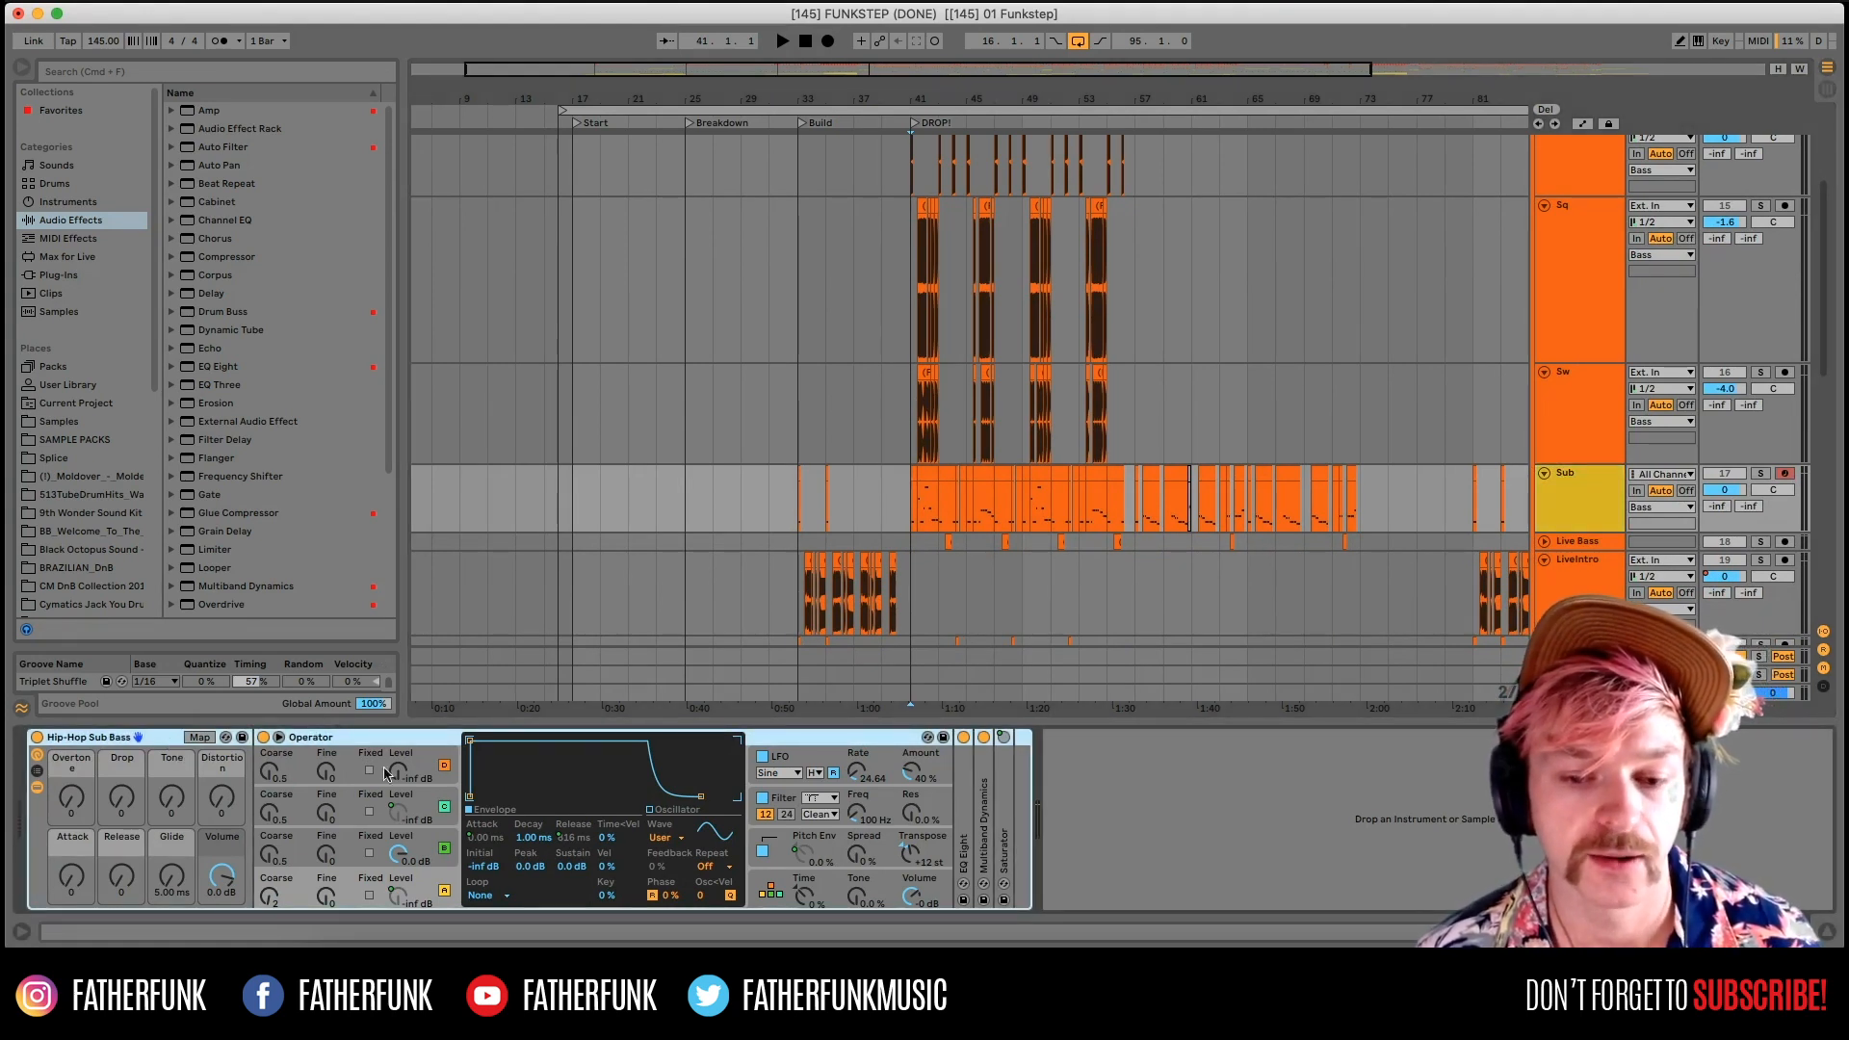
{"action": "scroll", "coordinate": [1308, 515], "scroll_direction": "up", "scroll_amount": 5}
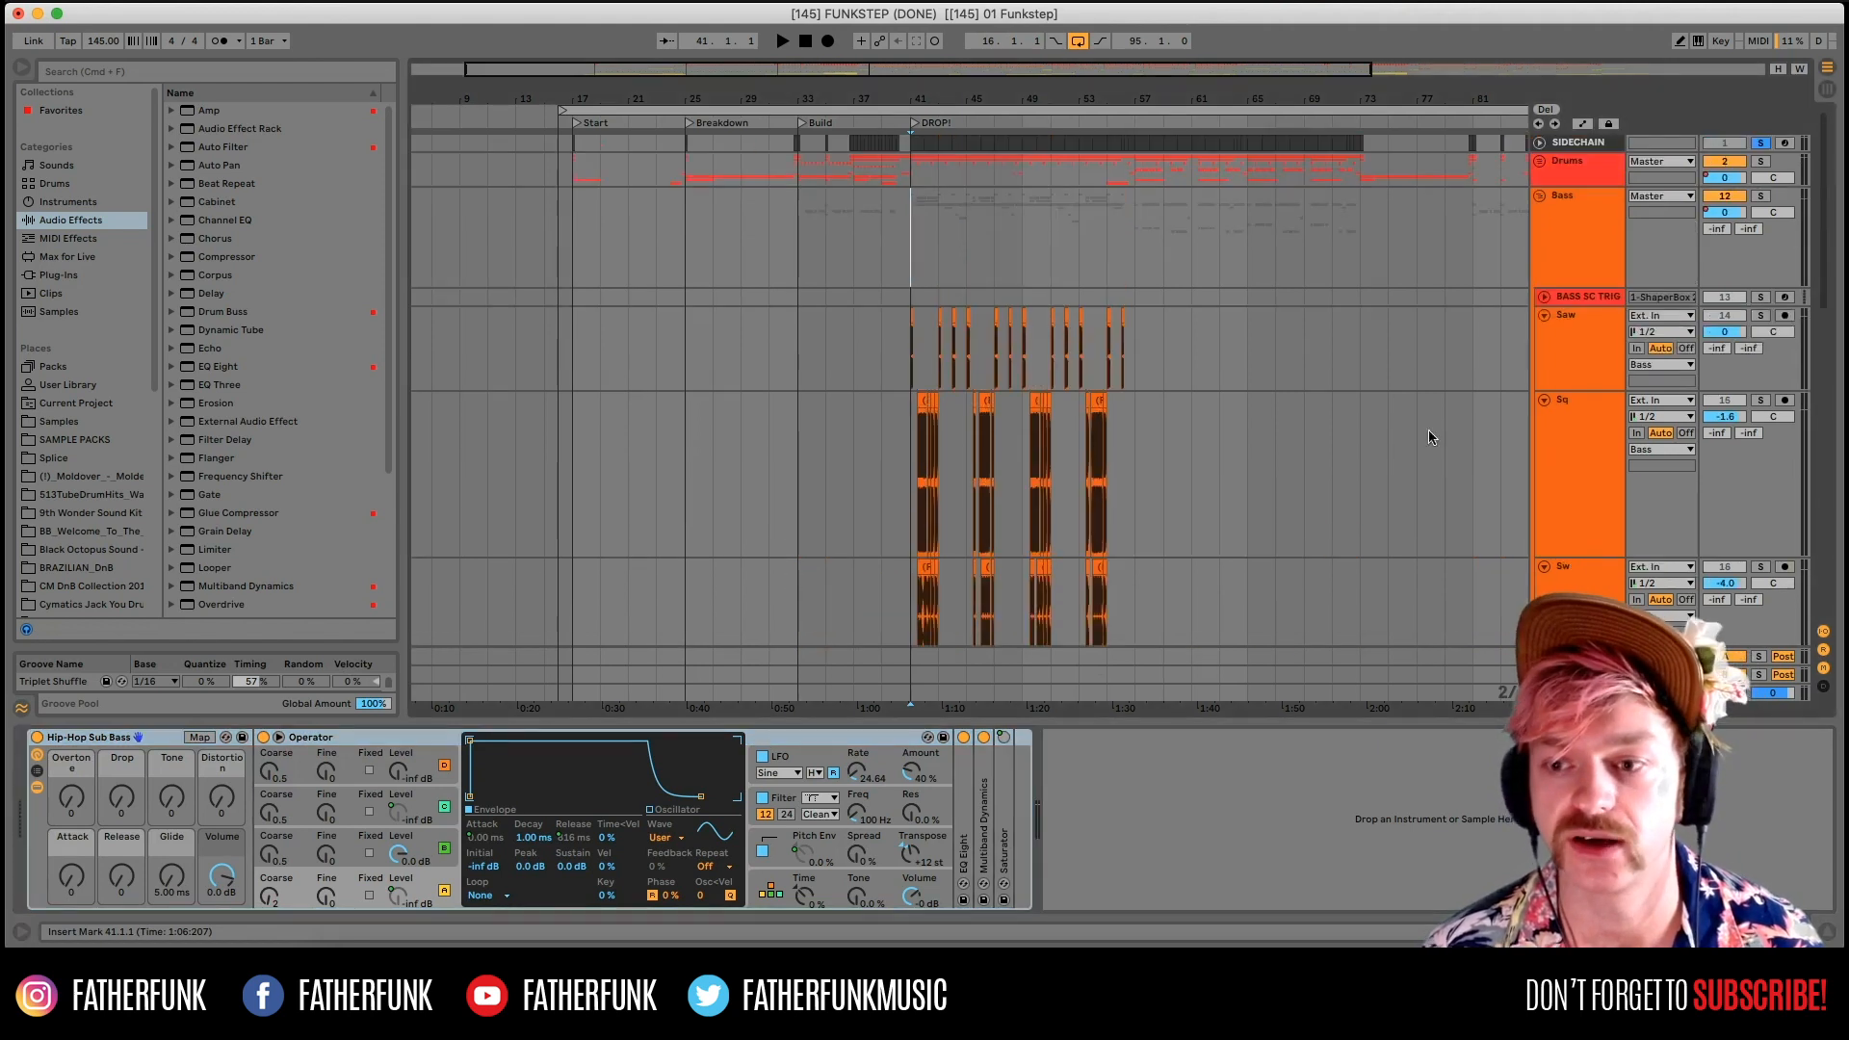
{"action": "left_click", "coordinate": [1540, 198]}
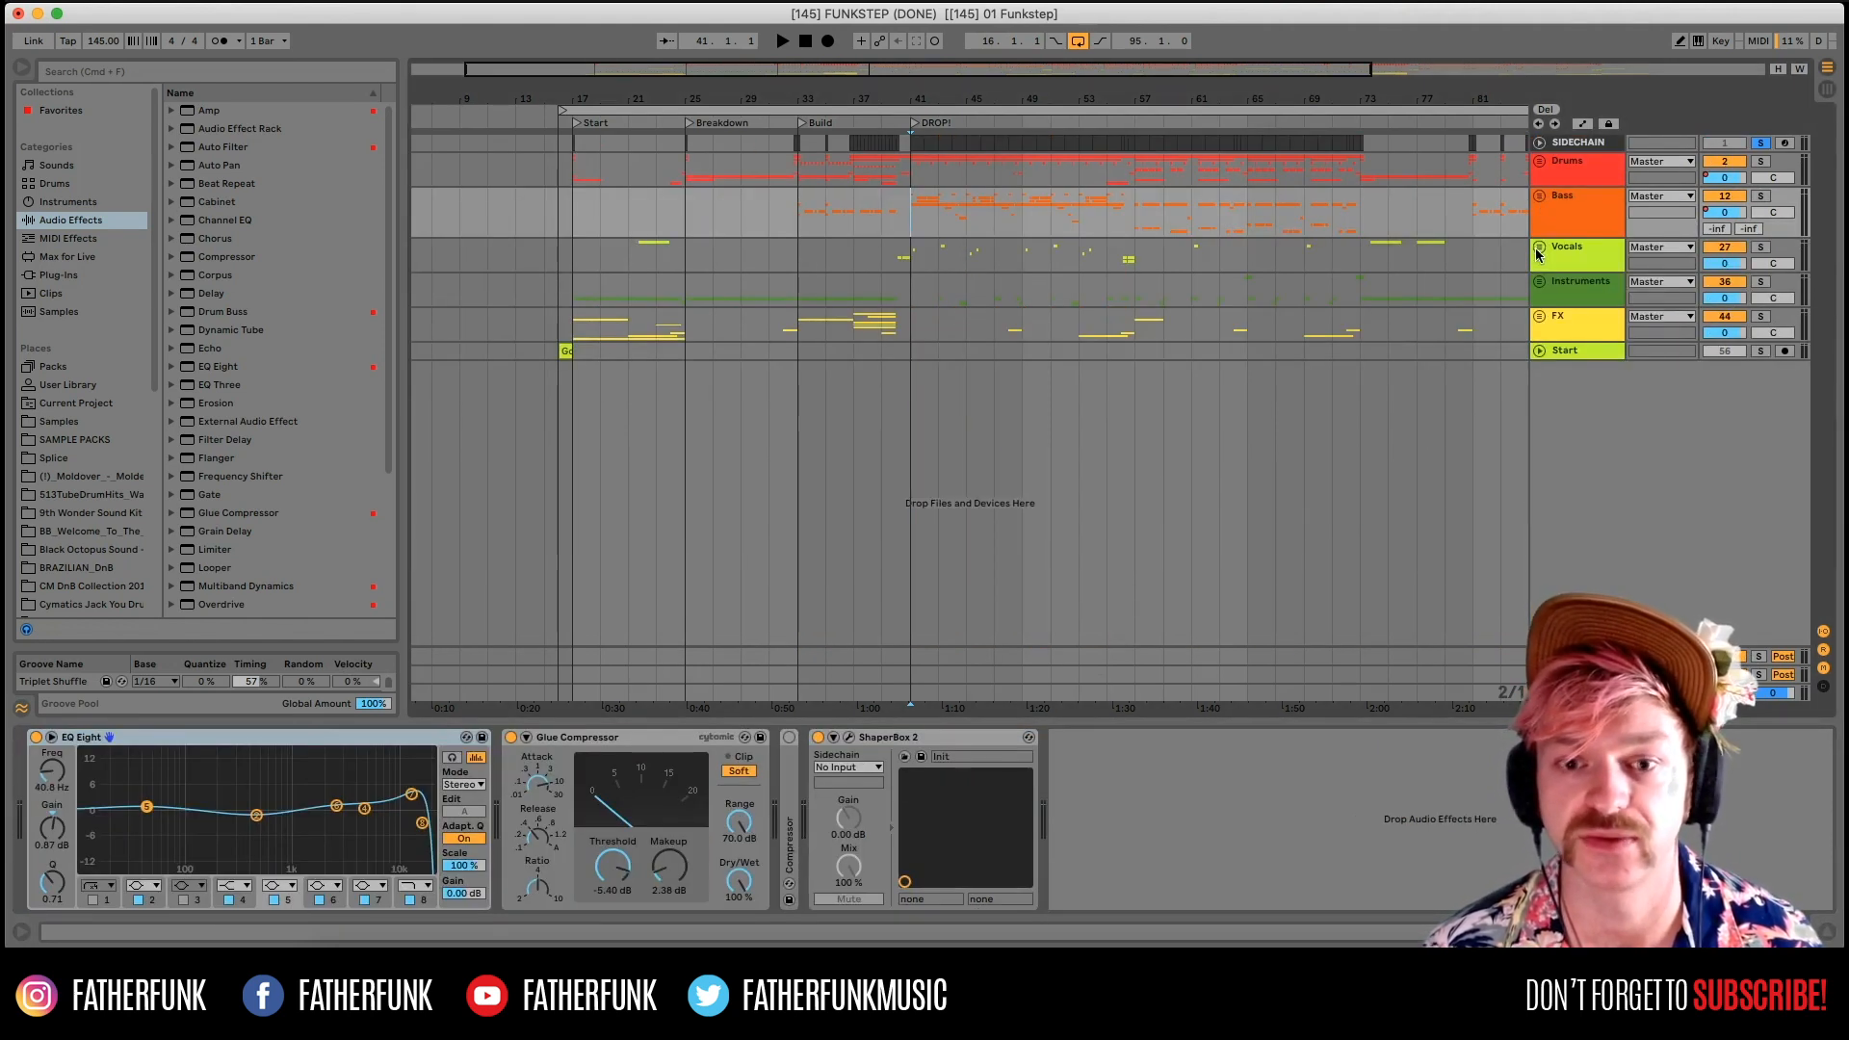
Unfold the Vocals group and examine the Get Funky track's effects chain.
{"action": "left_click", "coordinate": [1539, 249]}
{"action": "left_click", "coordinate": [1570, 258]}
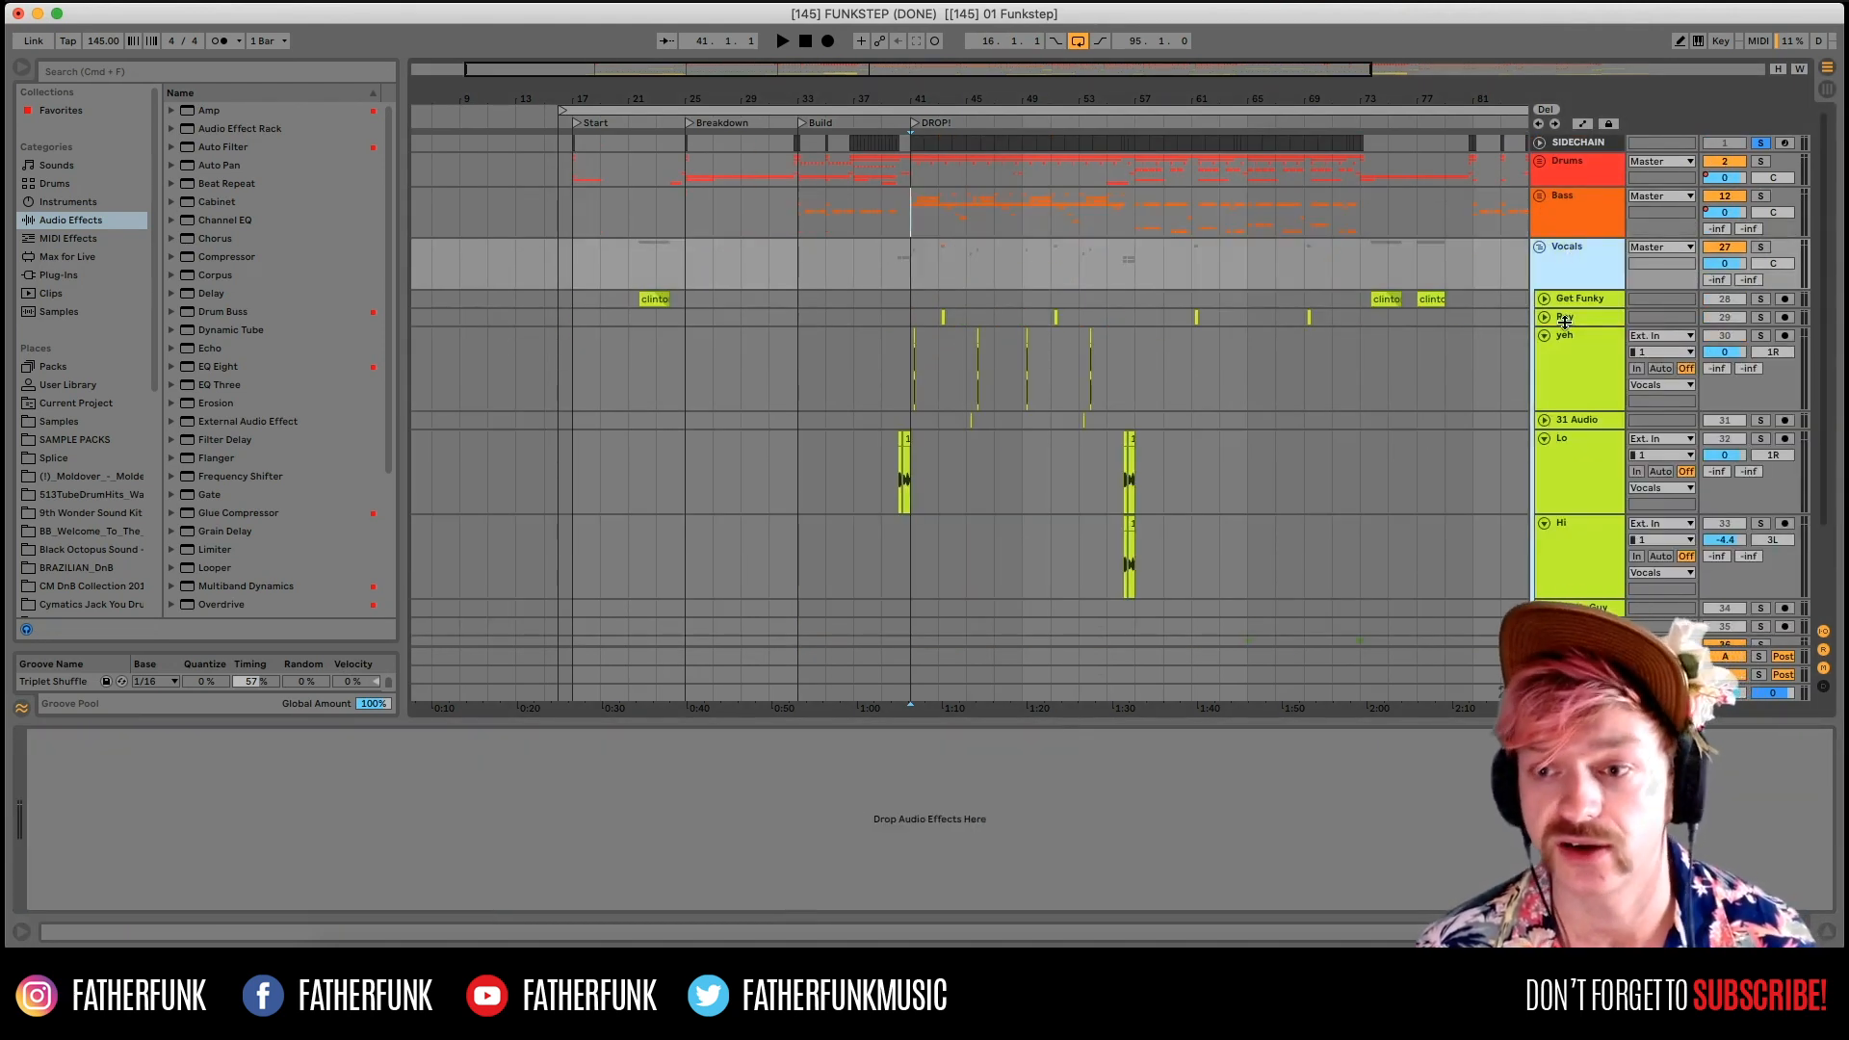
{"action": "left_click", "coordinate": [1569, 300]}
{"action": "scroll", "coordinate": [1250, 423], "scroll_direction": "down", "scroll_amount": 1}
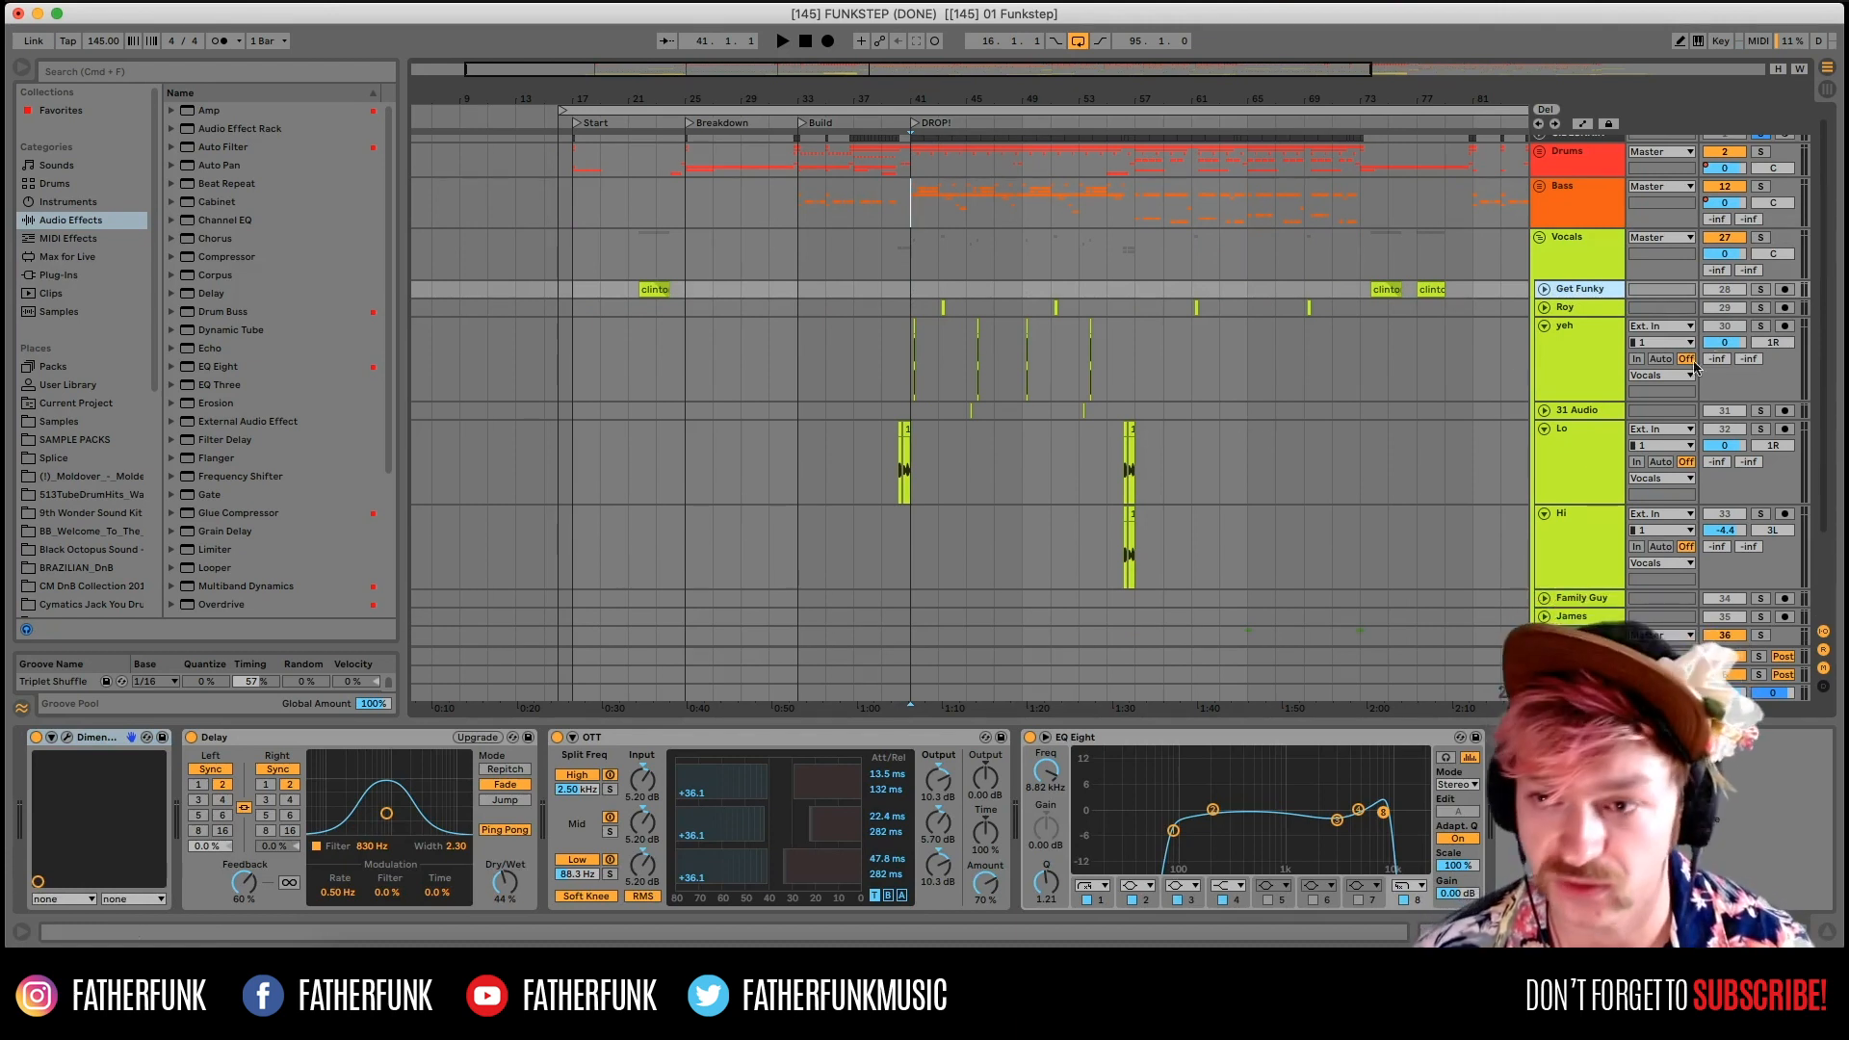
Select the Vocals group, place the insert marker at bar 41 and fold the group.
{"action": "left_click", "coordinate": [1606, 255]}
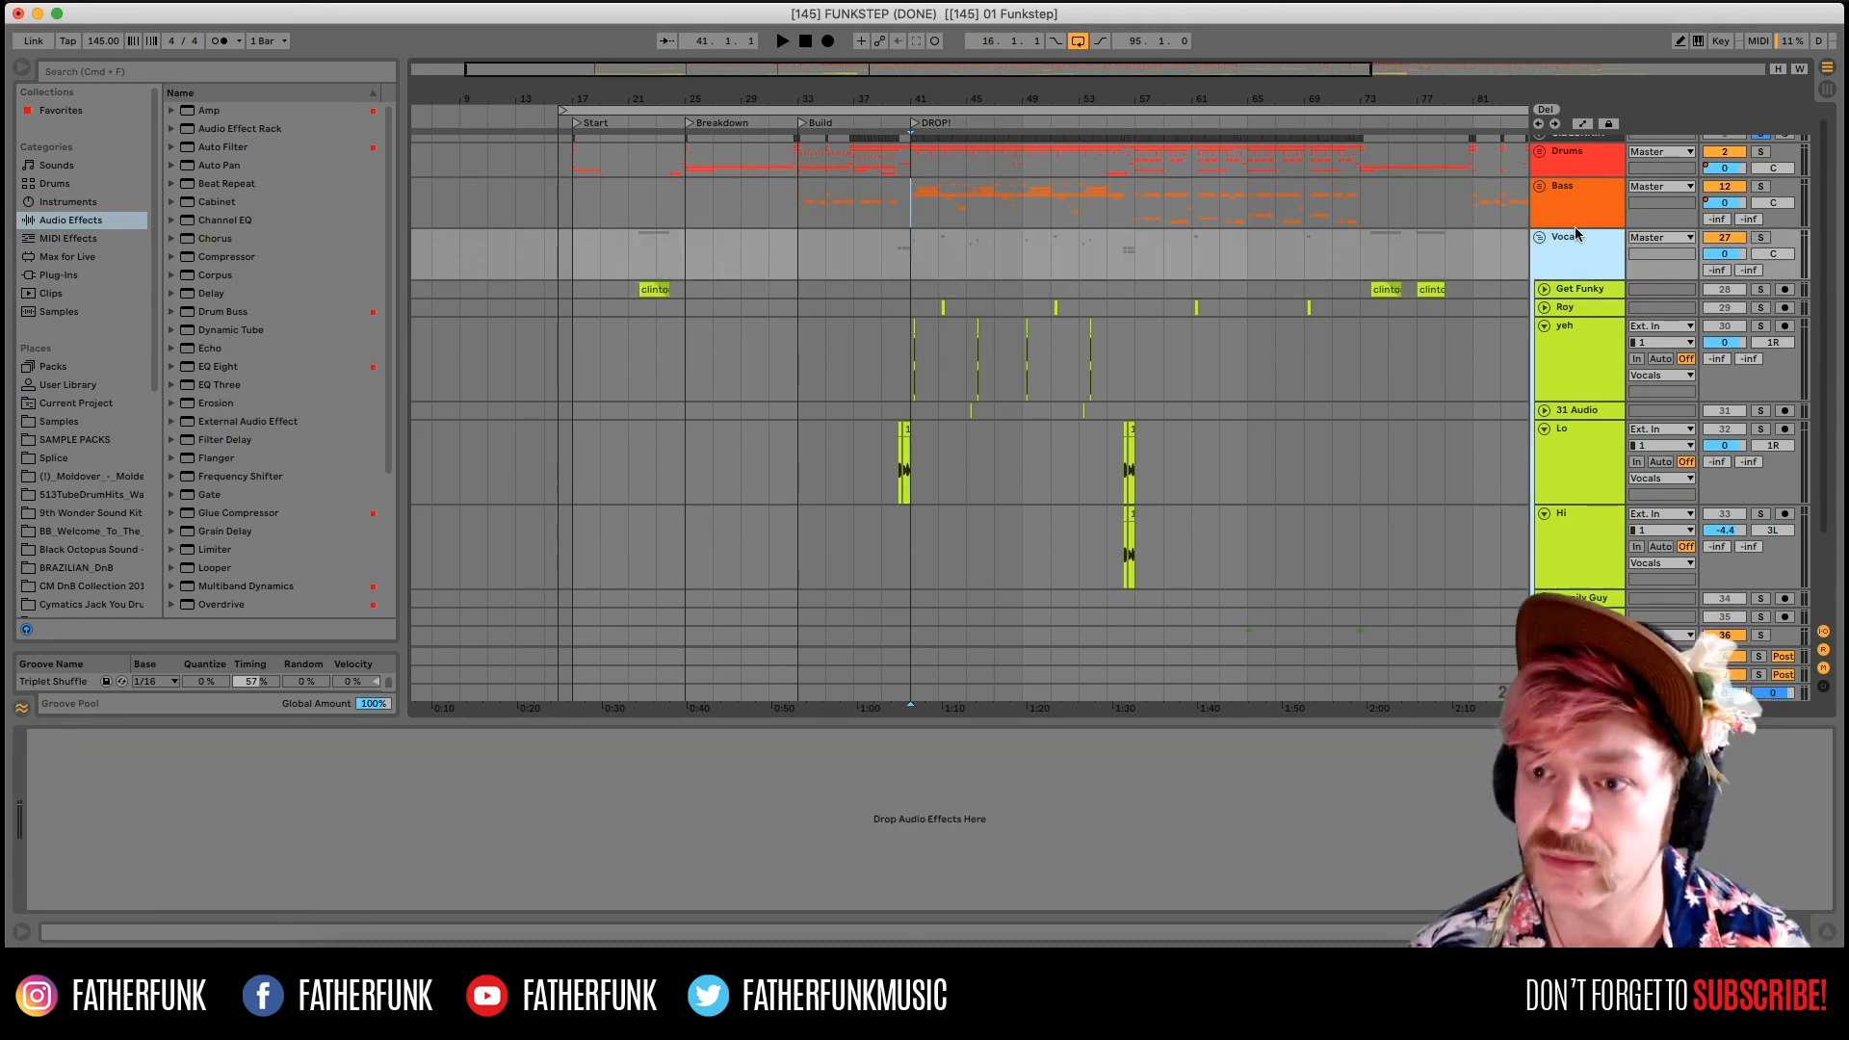
{"action": "left_click", "coordinate": [1043, 286]}
{"action": "left_click", "coordinate": [914, 262]}
{"action": "left_click", "coordinate": [1576, 268]}
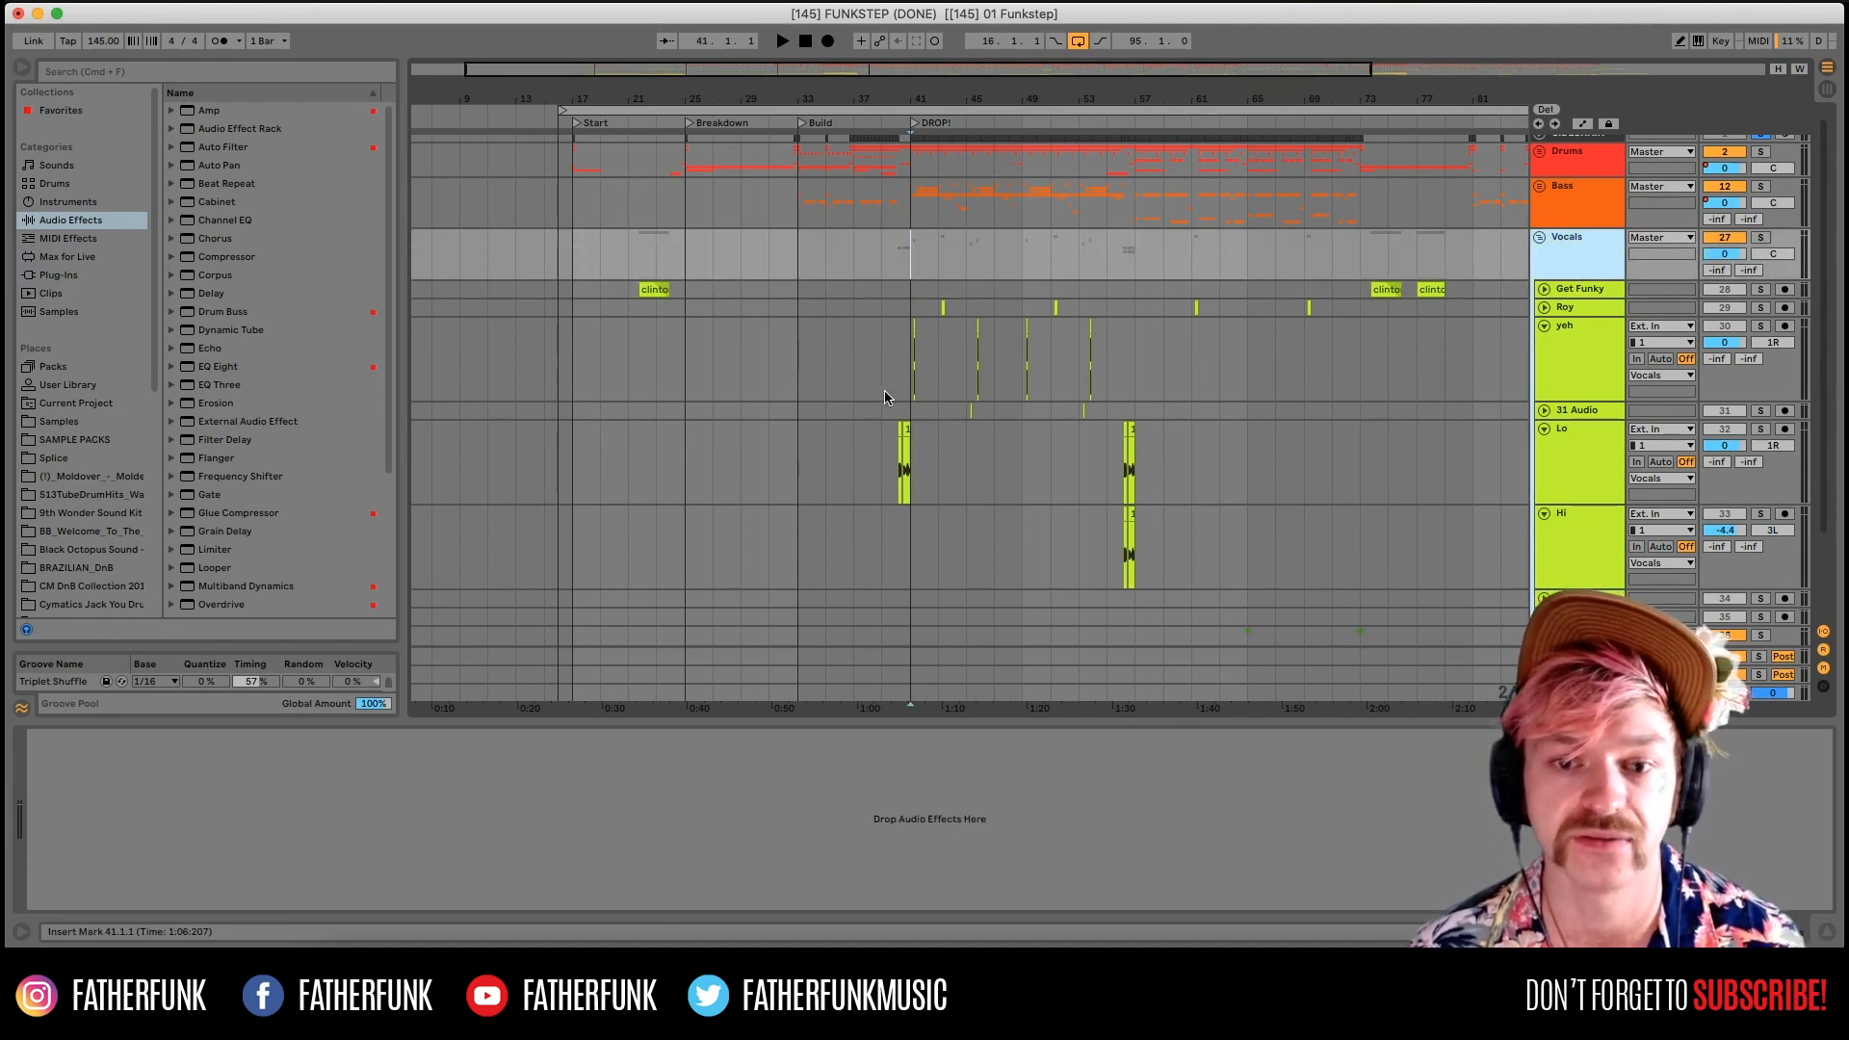
{"action": "left_click", "coordinate": [1538, 235]}
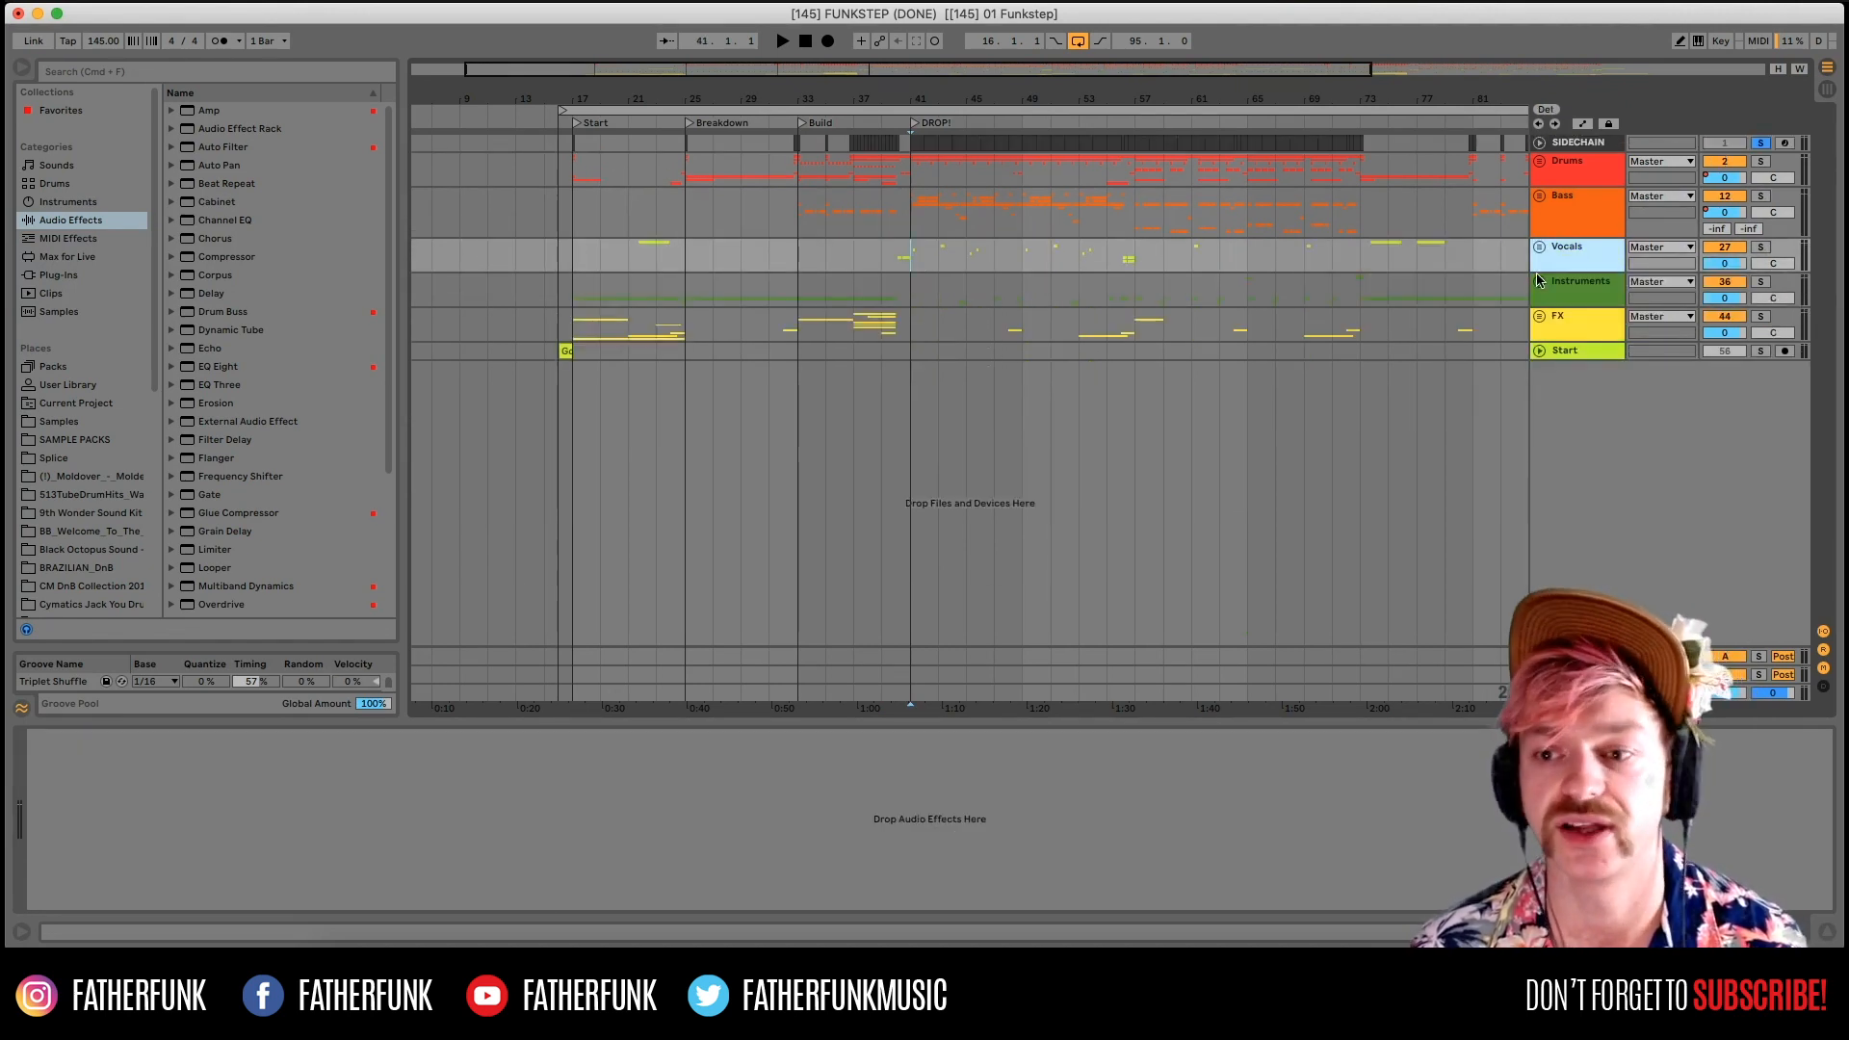
{"action": "left_click", "coordinate": [911, 291]}
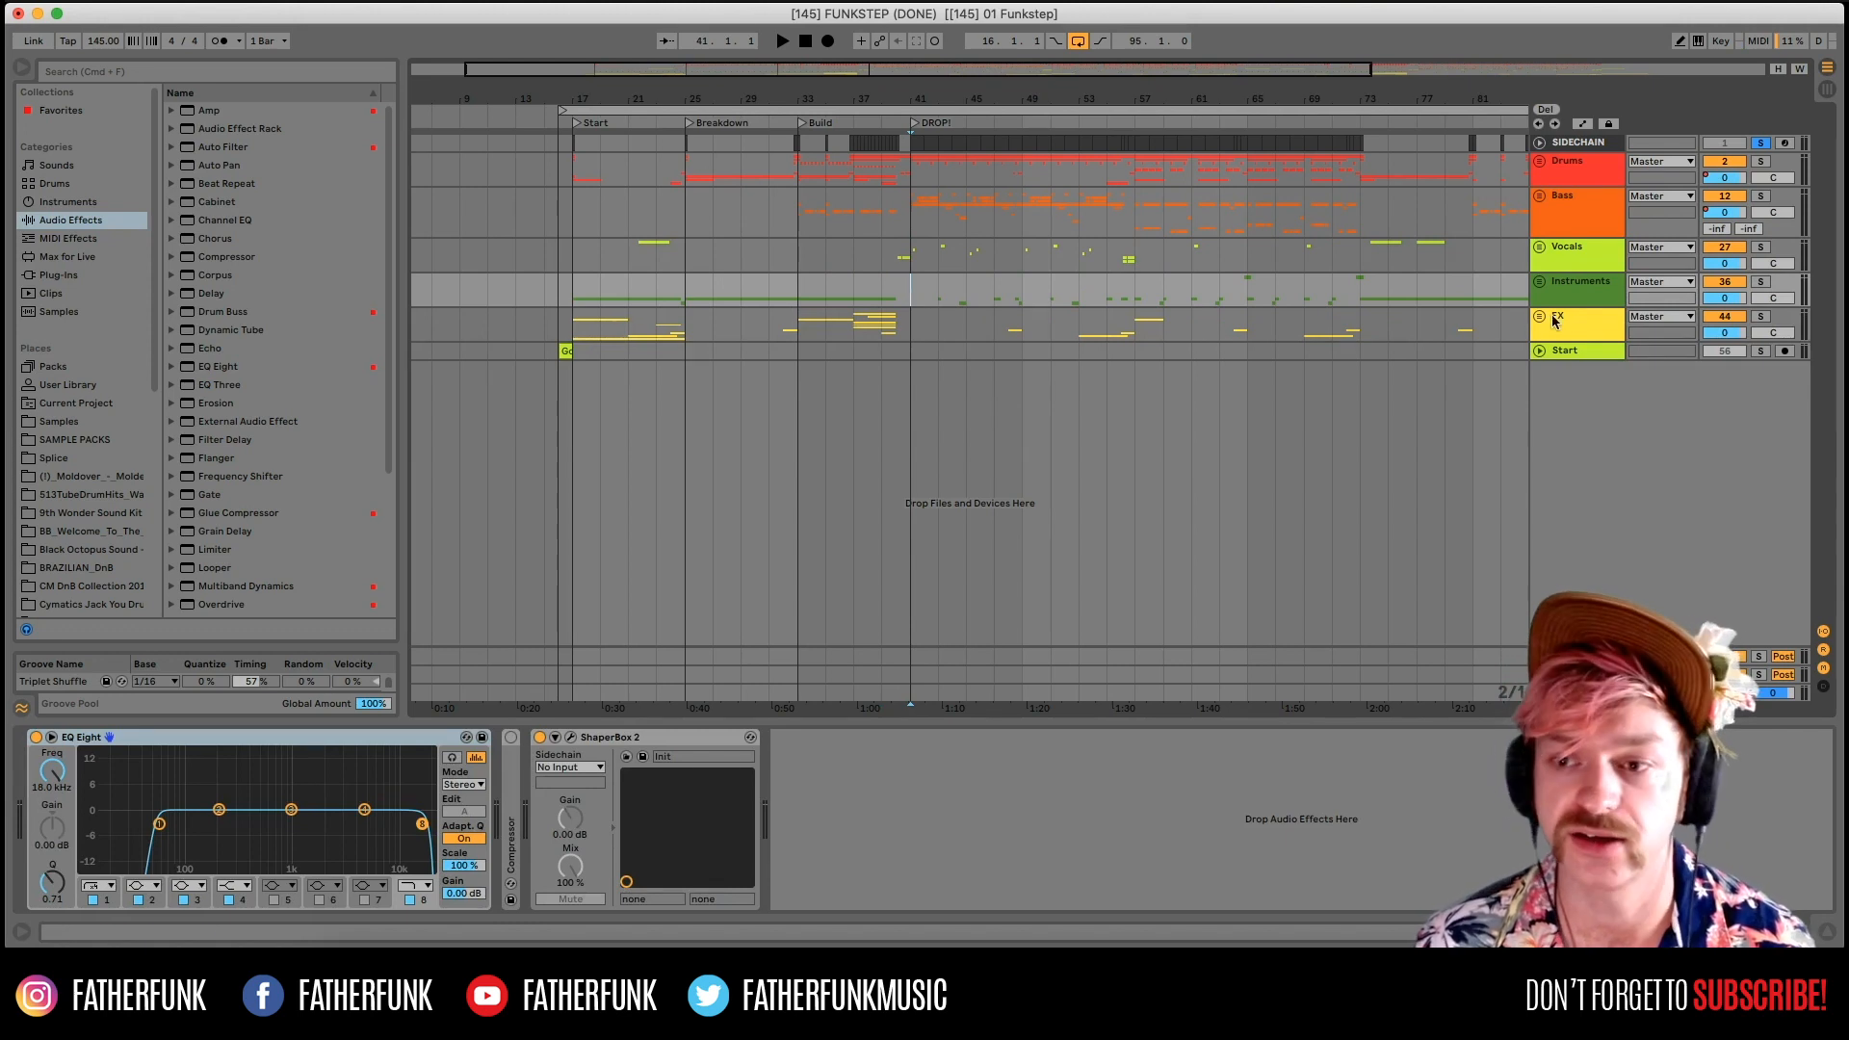
{"action": "left_click", "coordinate": [1539, 281]}
{"action": "scroll", "coordinate": [1062, 539], "scroll_direction": "down", "scroll_amount": 1}
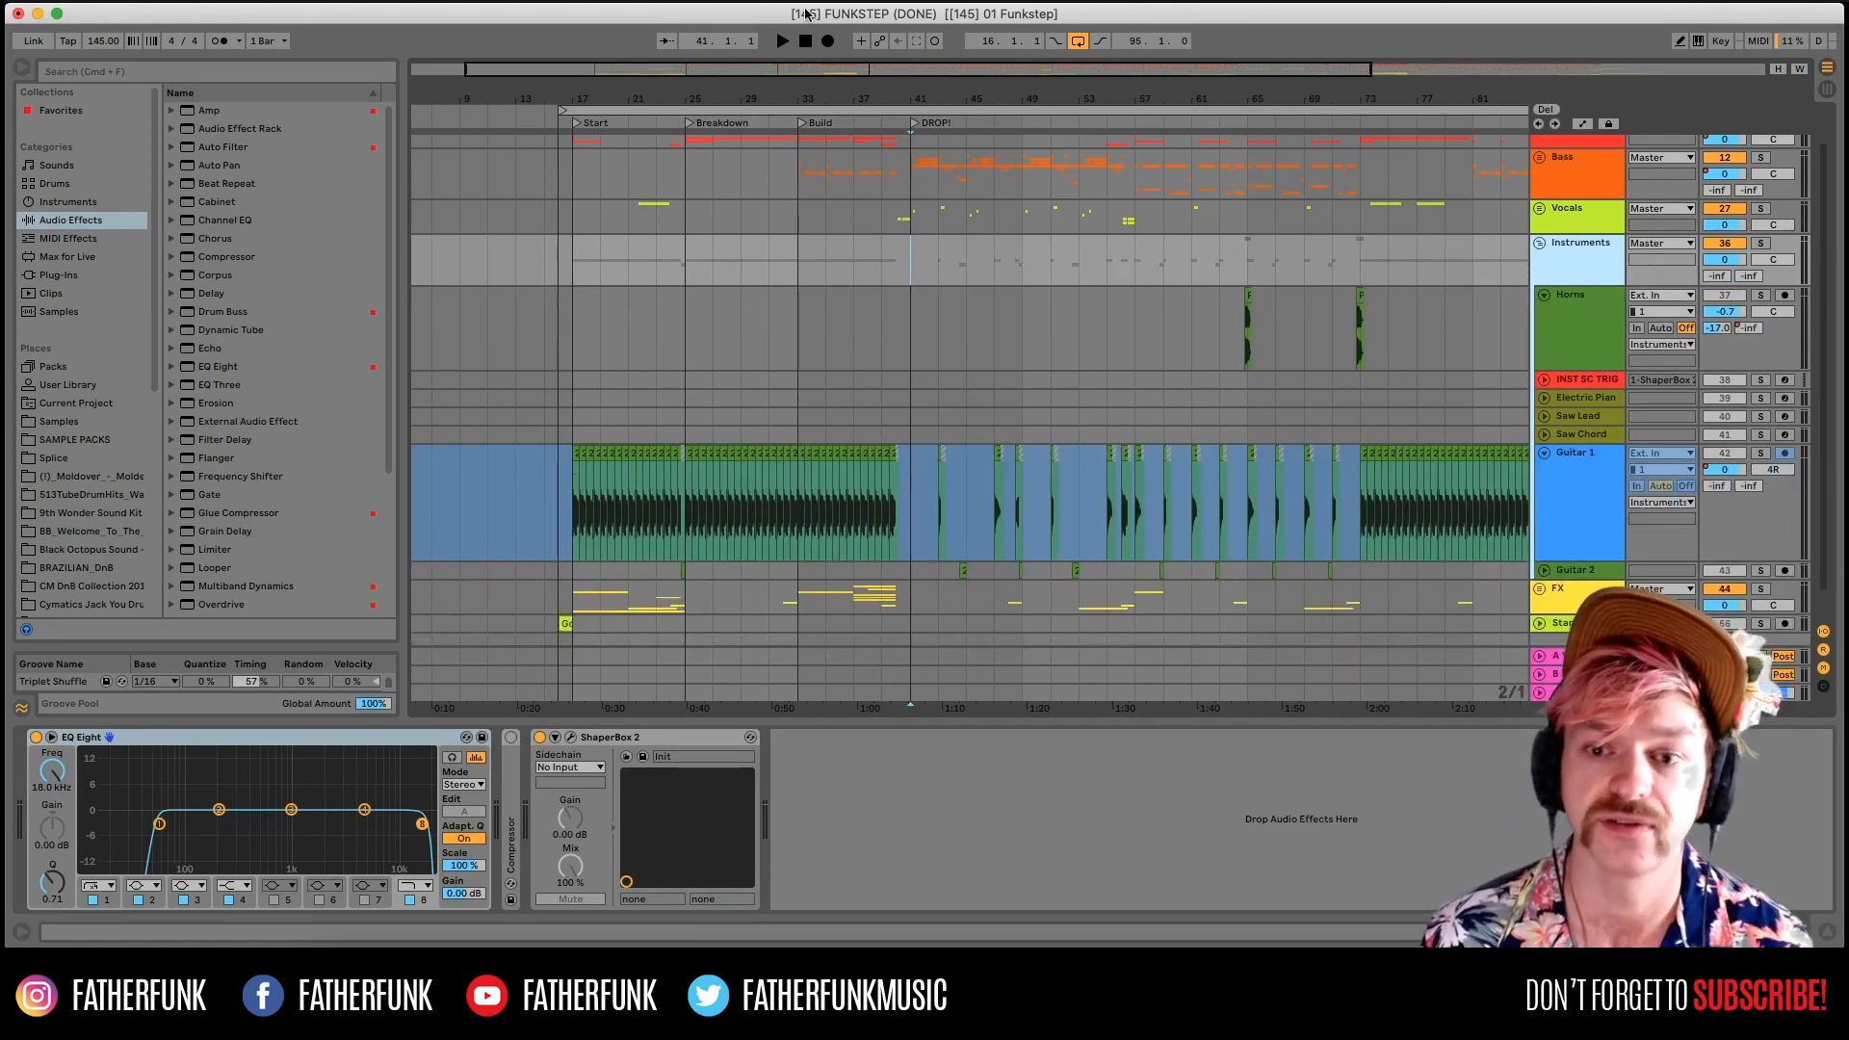
{"action": "left_click_drag", "start_coordinate": [800, 69], "coordinate": [800, 40]}
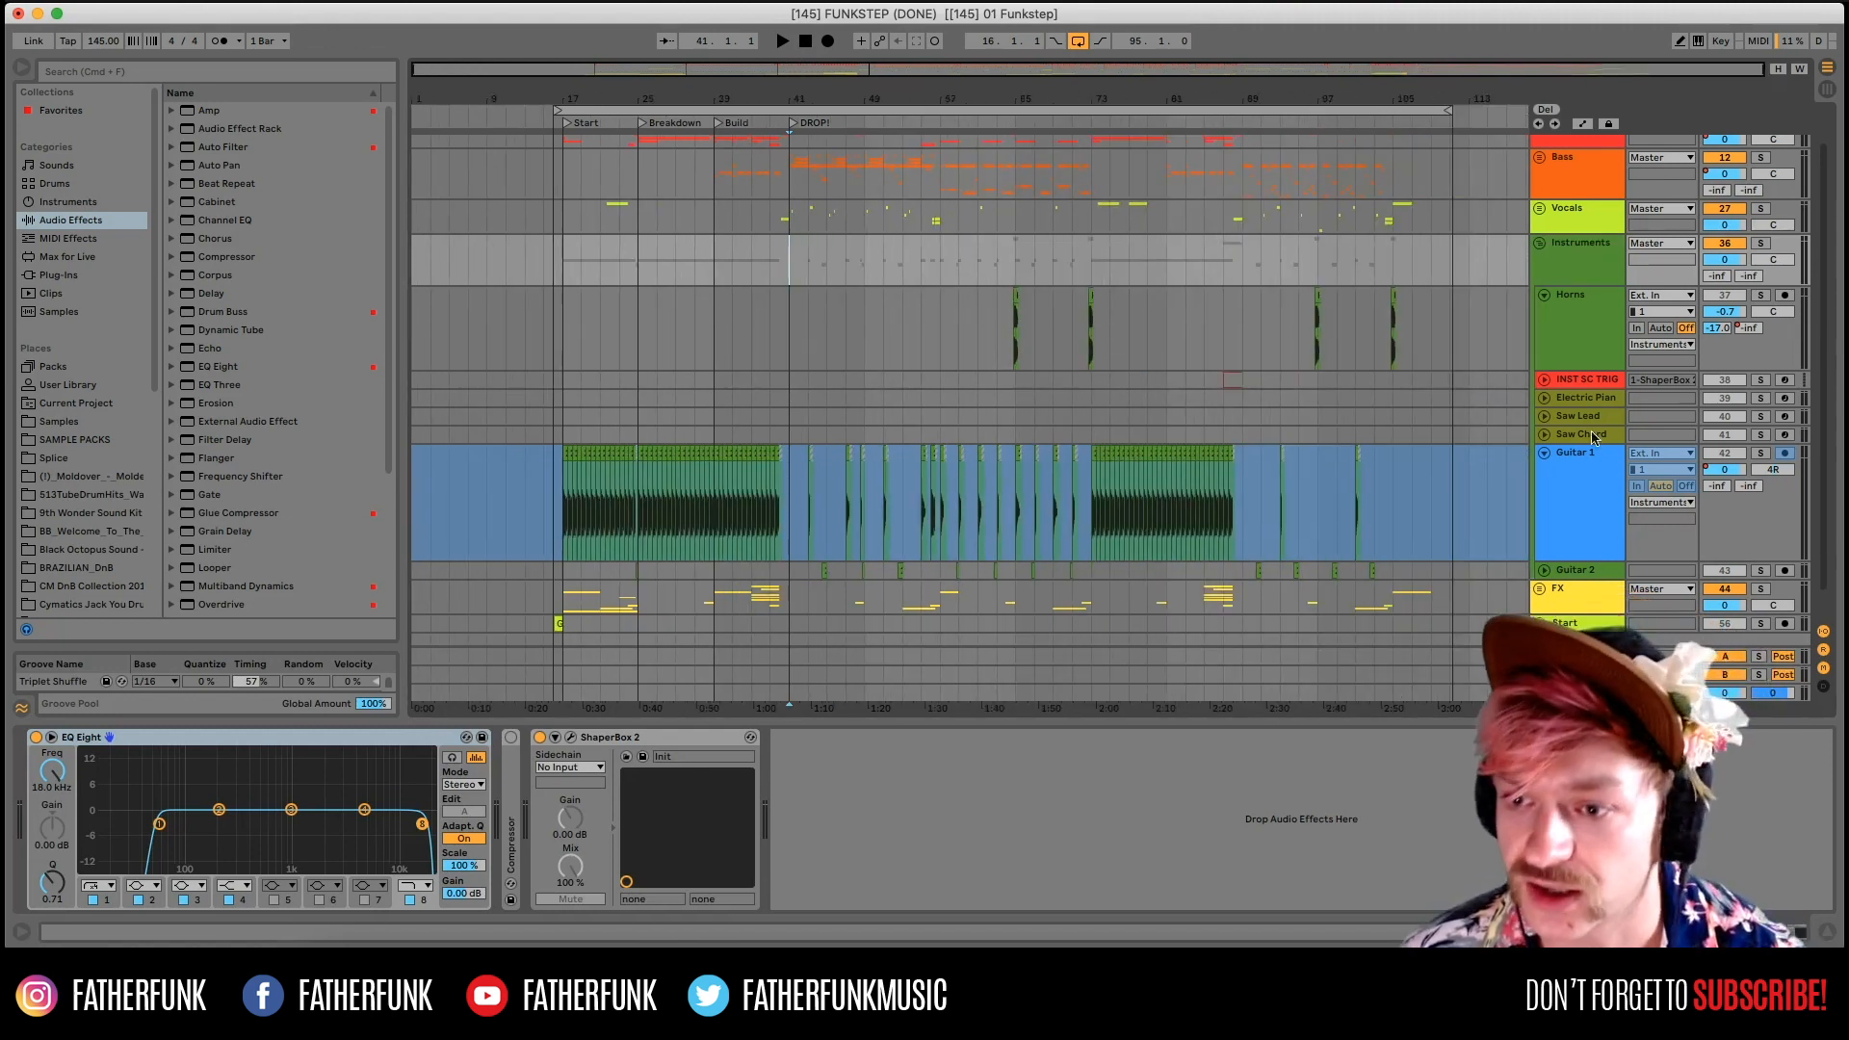
{"action": "left_click", "coordinate": [1585, 397]}
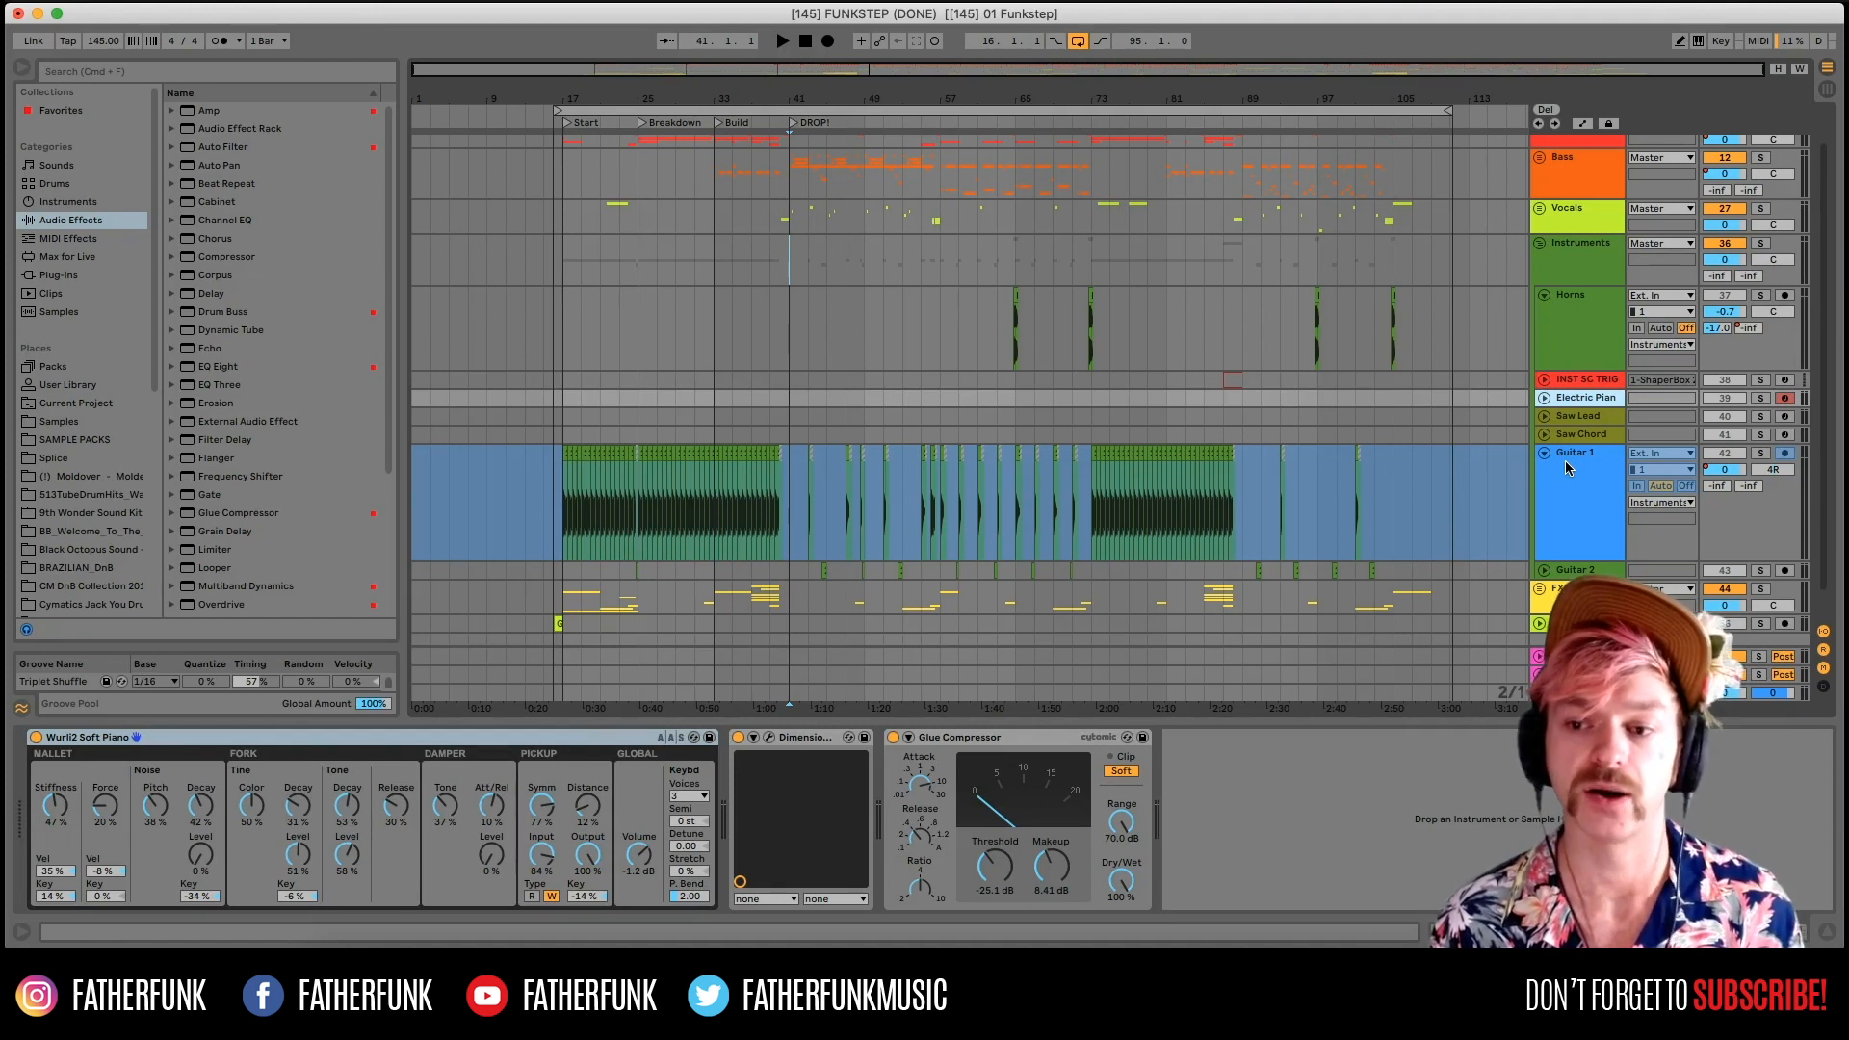
{"action": "left_click", "coordinate": [1538, 243]}
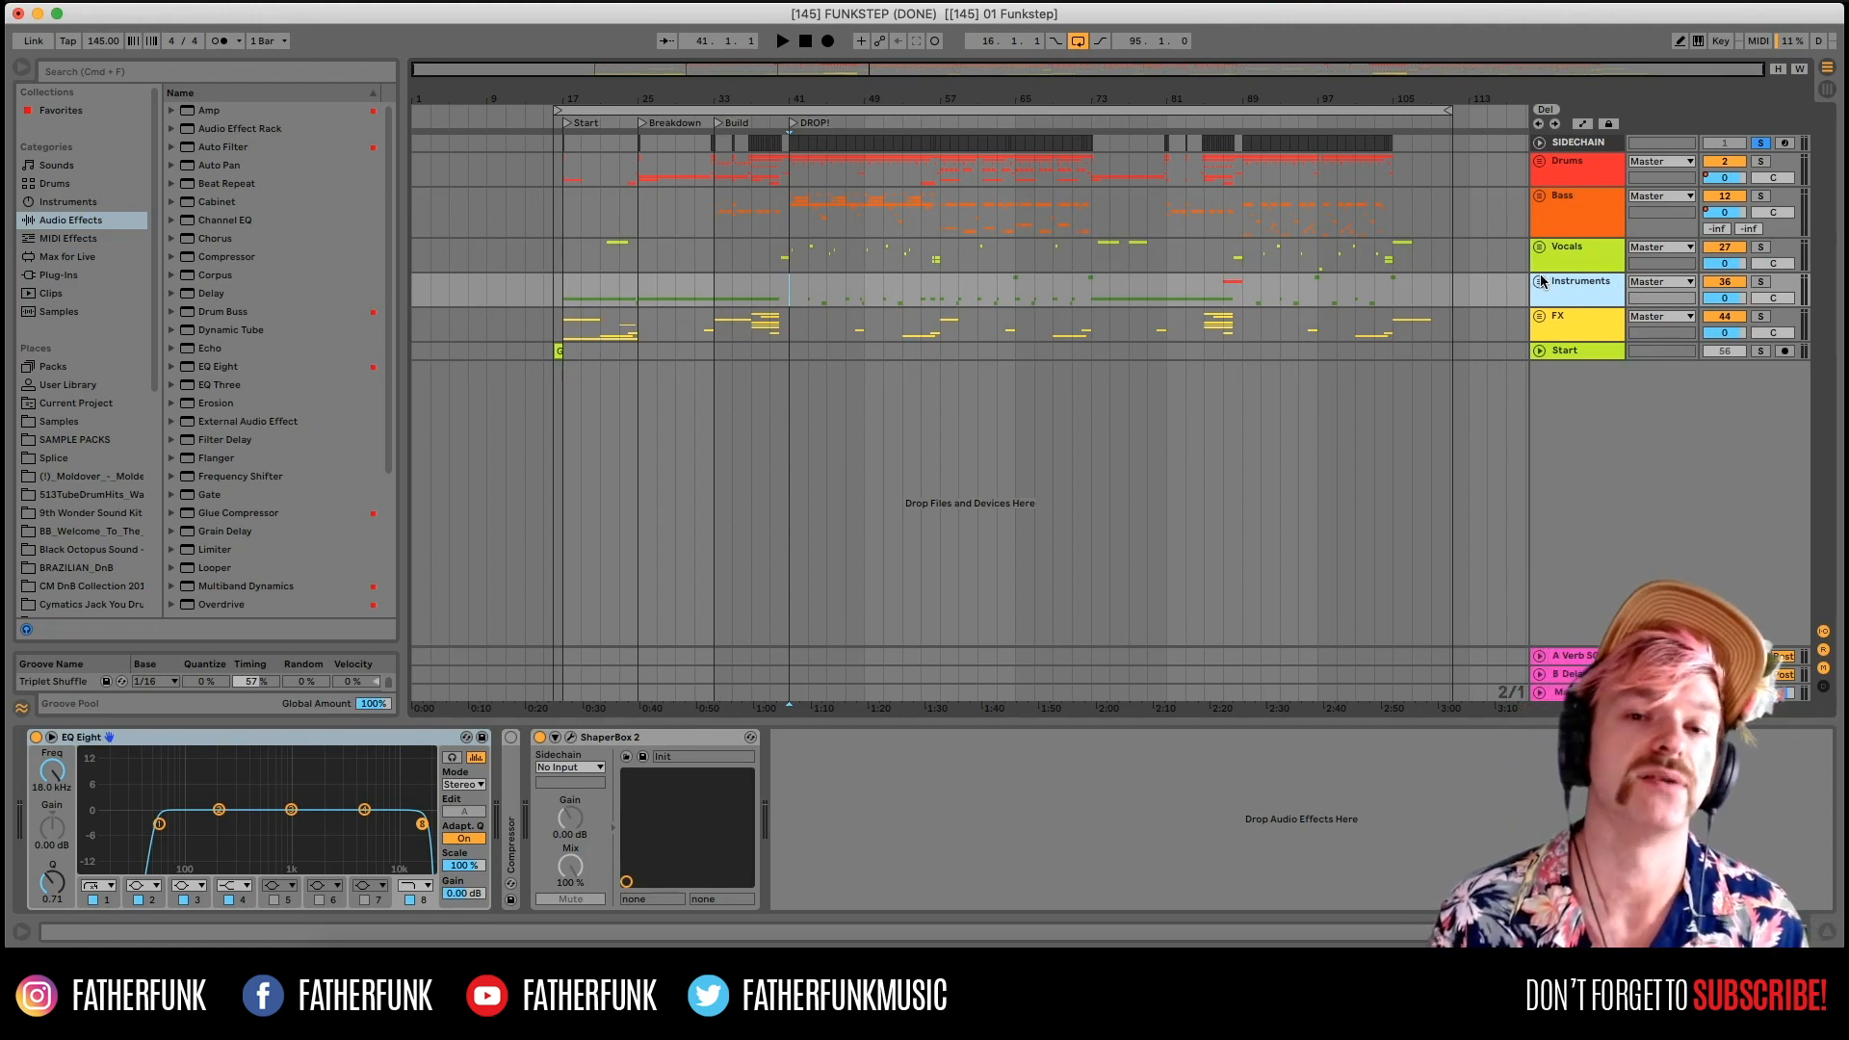
Place the insert marker at bar 39 and unfold the FX group to view its tracks, folding it again.
{"action": "left_click", "coordinate": [826, 324]}
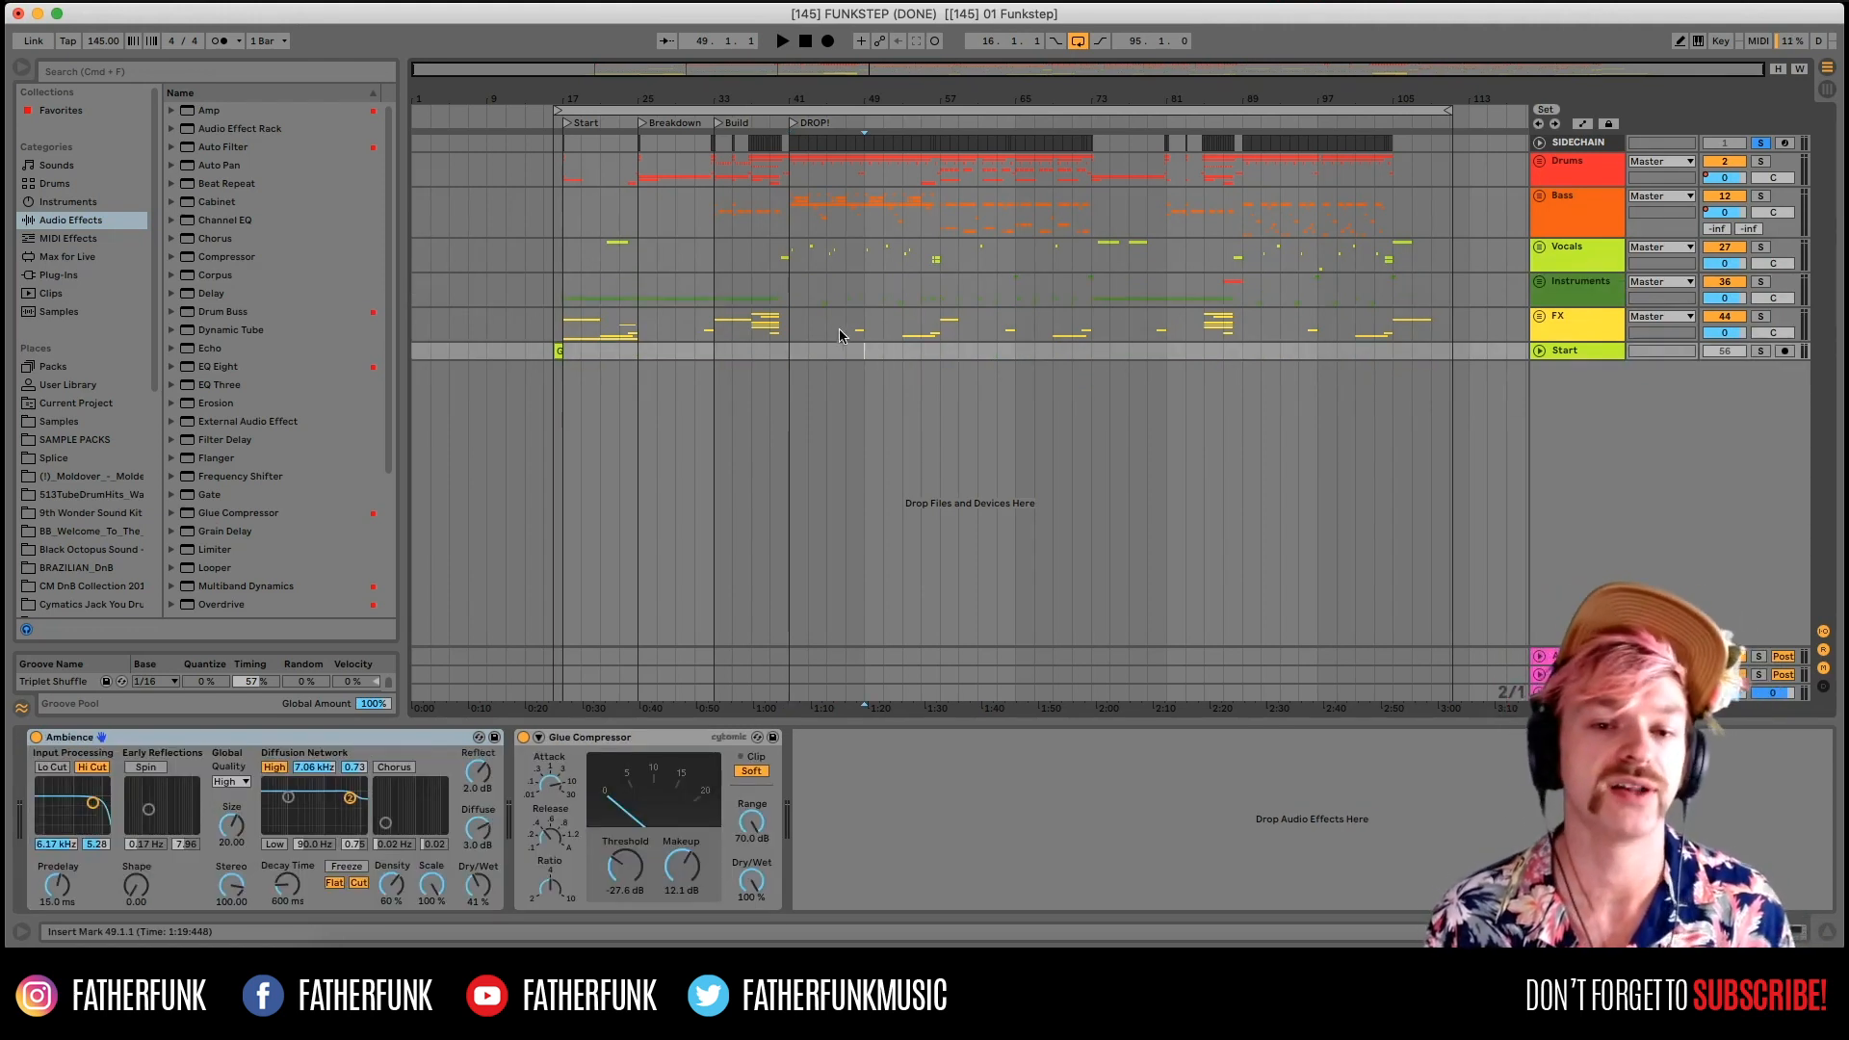
{"action": "left_click", "coordinate": [770, 327]}
{"action": "left_click", "coordinate": [1539, 316]}
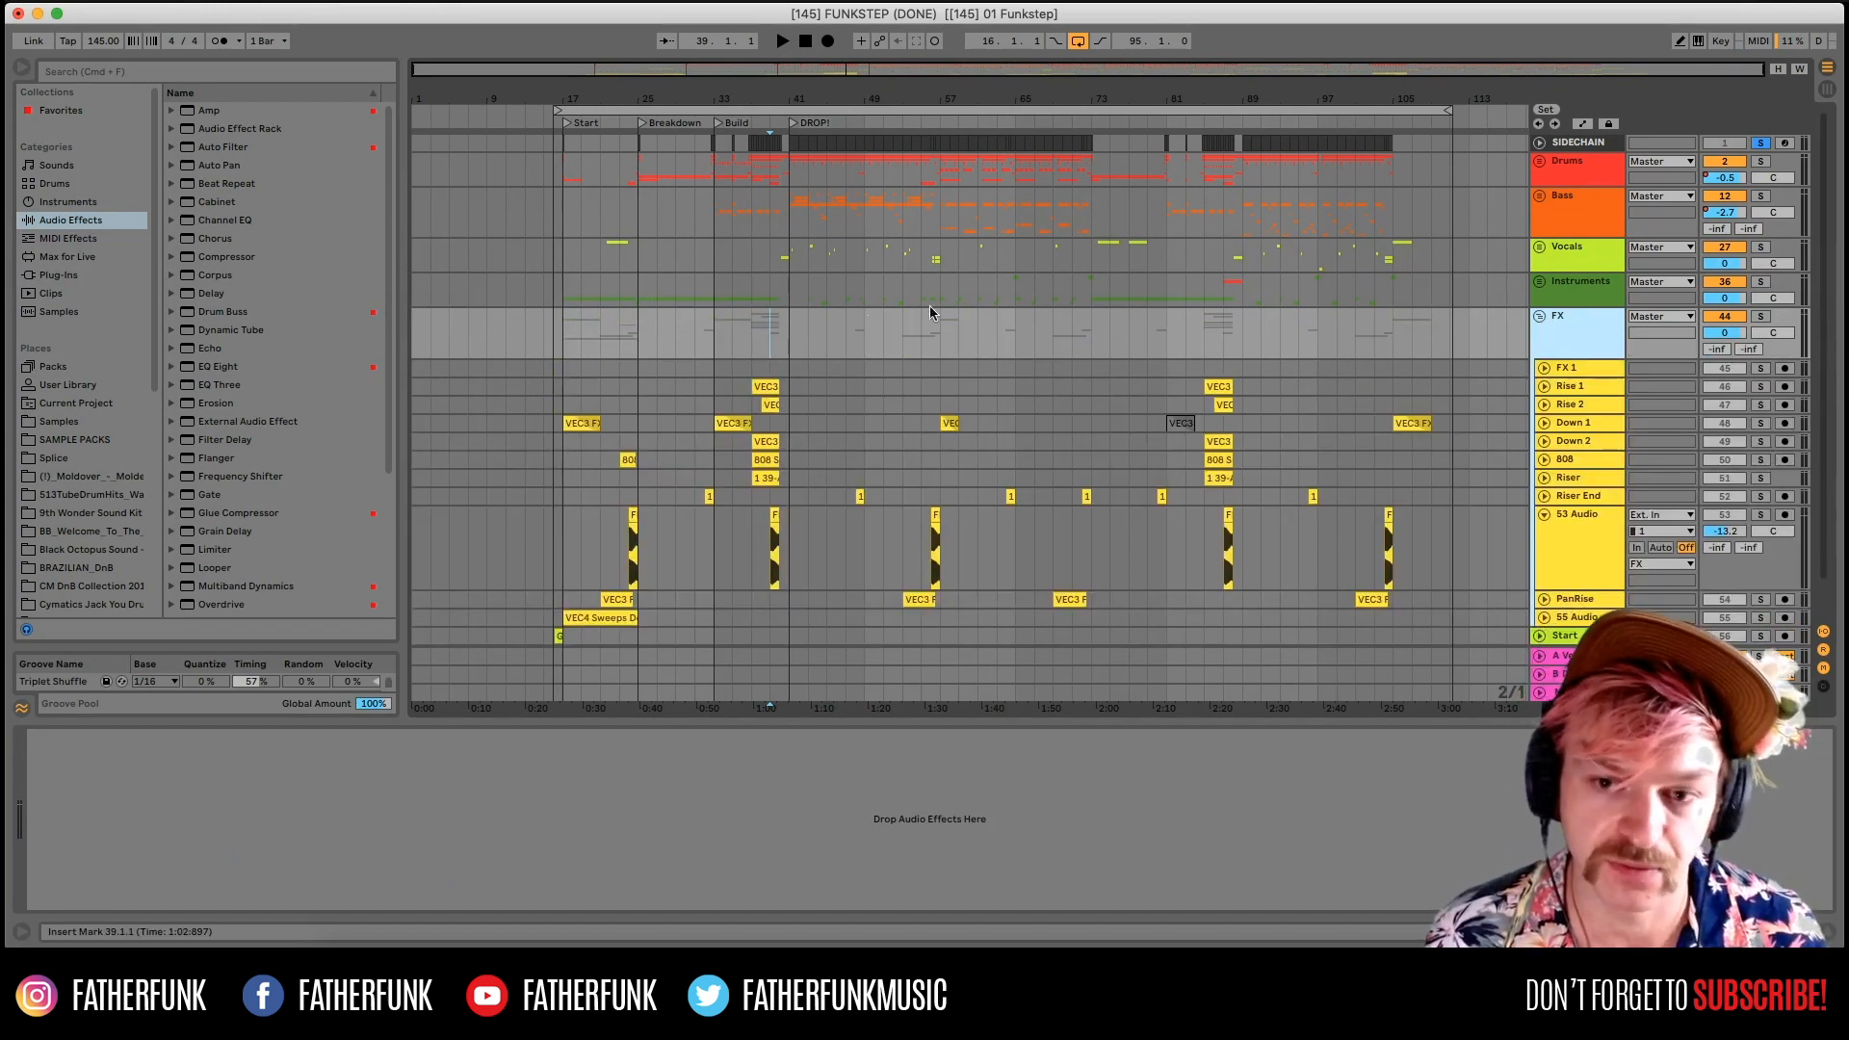
{"action": "left_click", "coordinate": [1538, 316]}
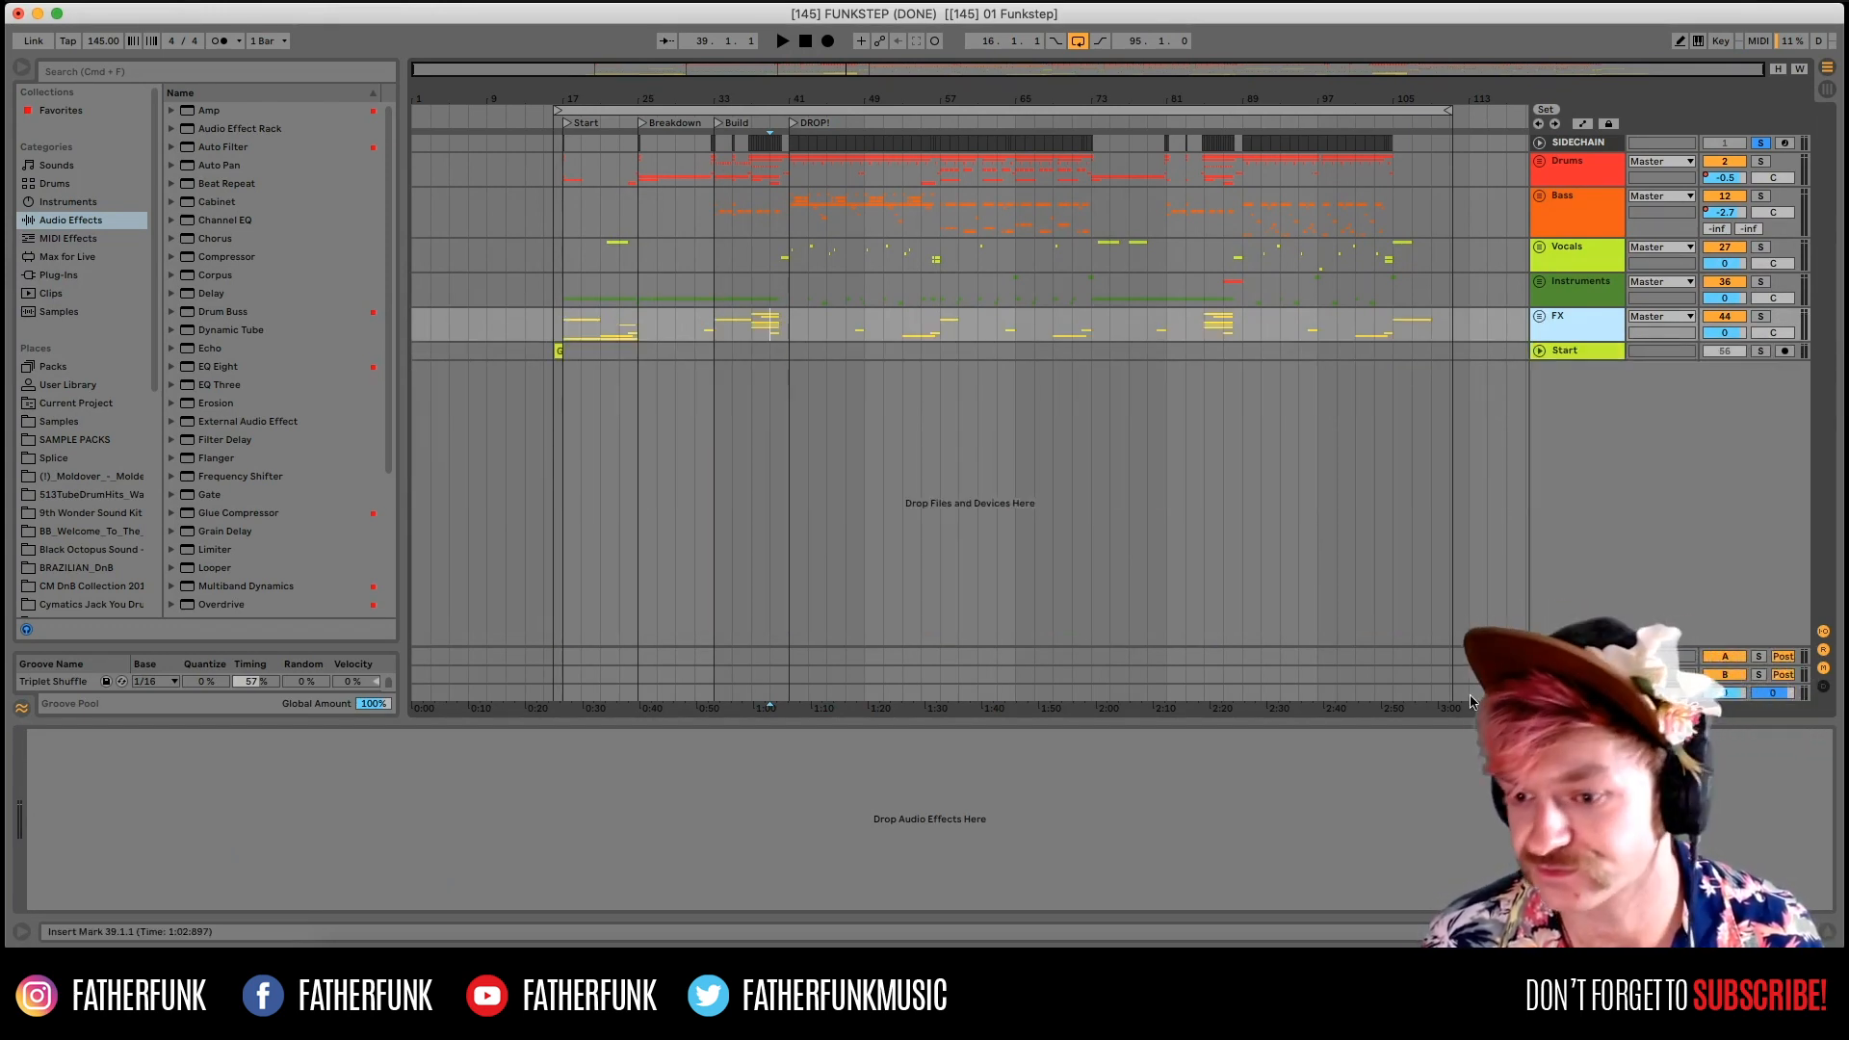
Review the device chains of the master, the Start track and the A and B return tracks.
{"action": "left_click", "coordinate": [1541, 350]}
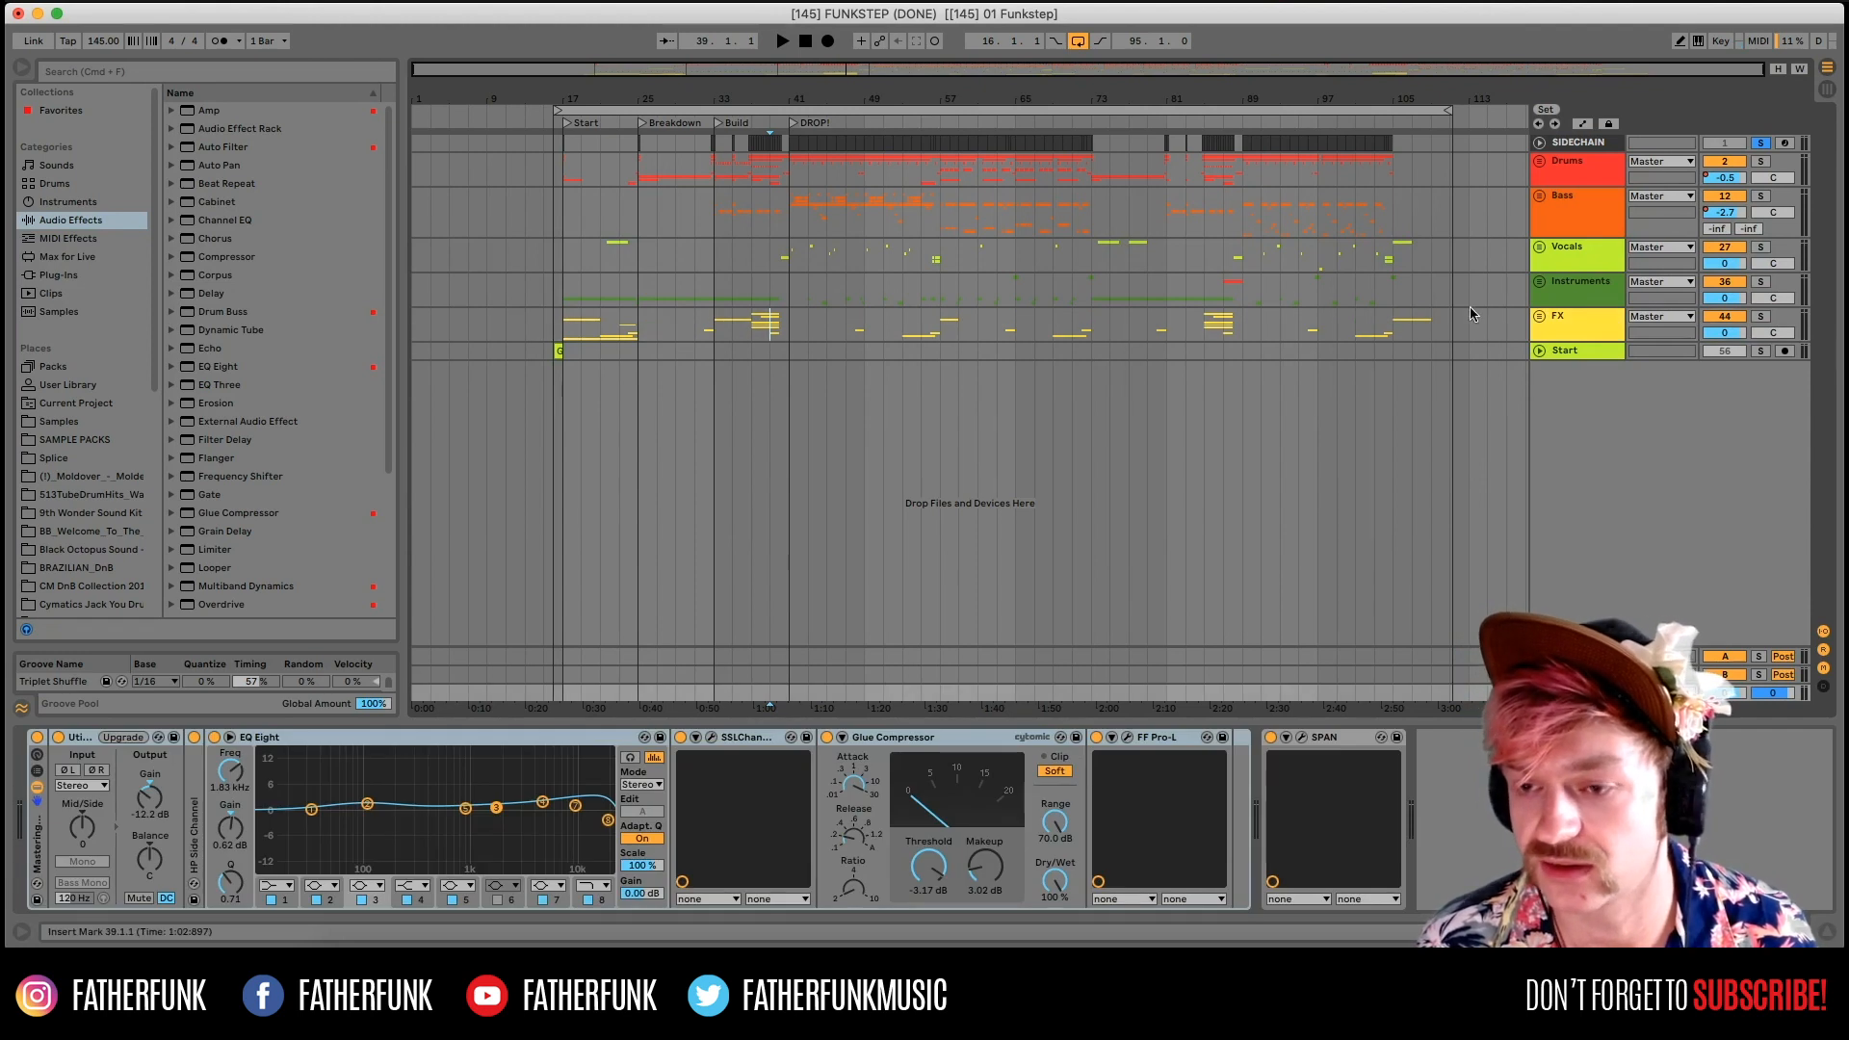
{"action": "left_click", "coordinate": [1541, 349]}
{"action": "left_click", "coordinate": [1542, 355]}
{"action": "left_click", "coordinate": [1541, 353]}
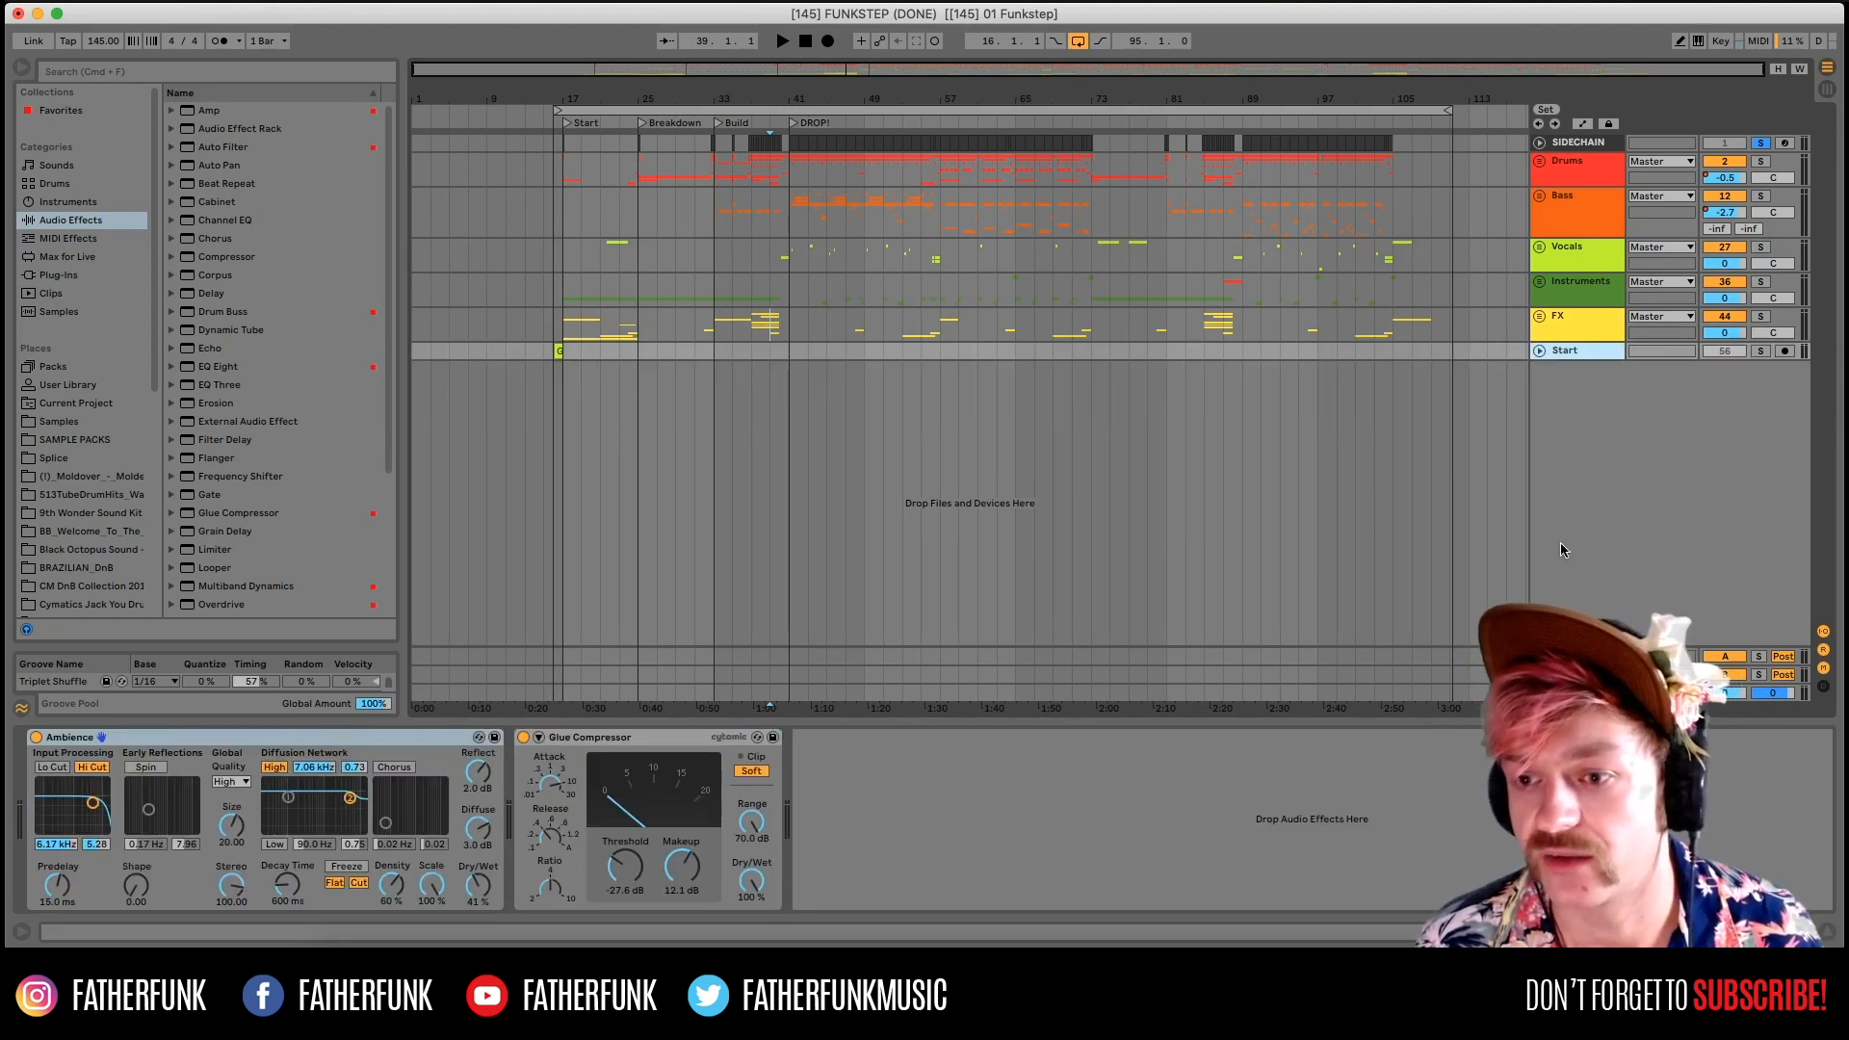
{"action": "left_click", "coordinate": [1570, 657]}
{"action": "left_click", "coordinate": [1570, 675]}
{"action": "left_click", "coordinate": [1570, 656]}
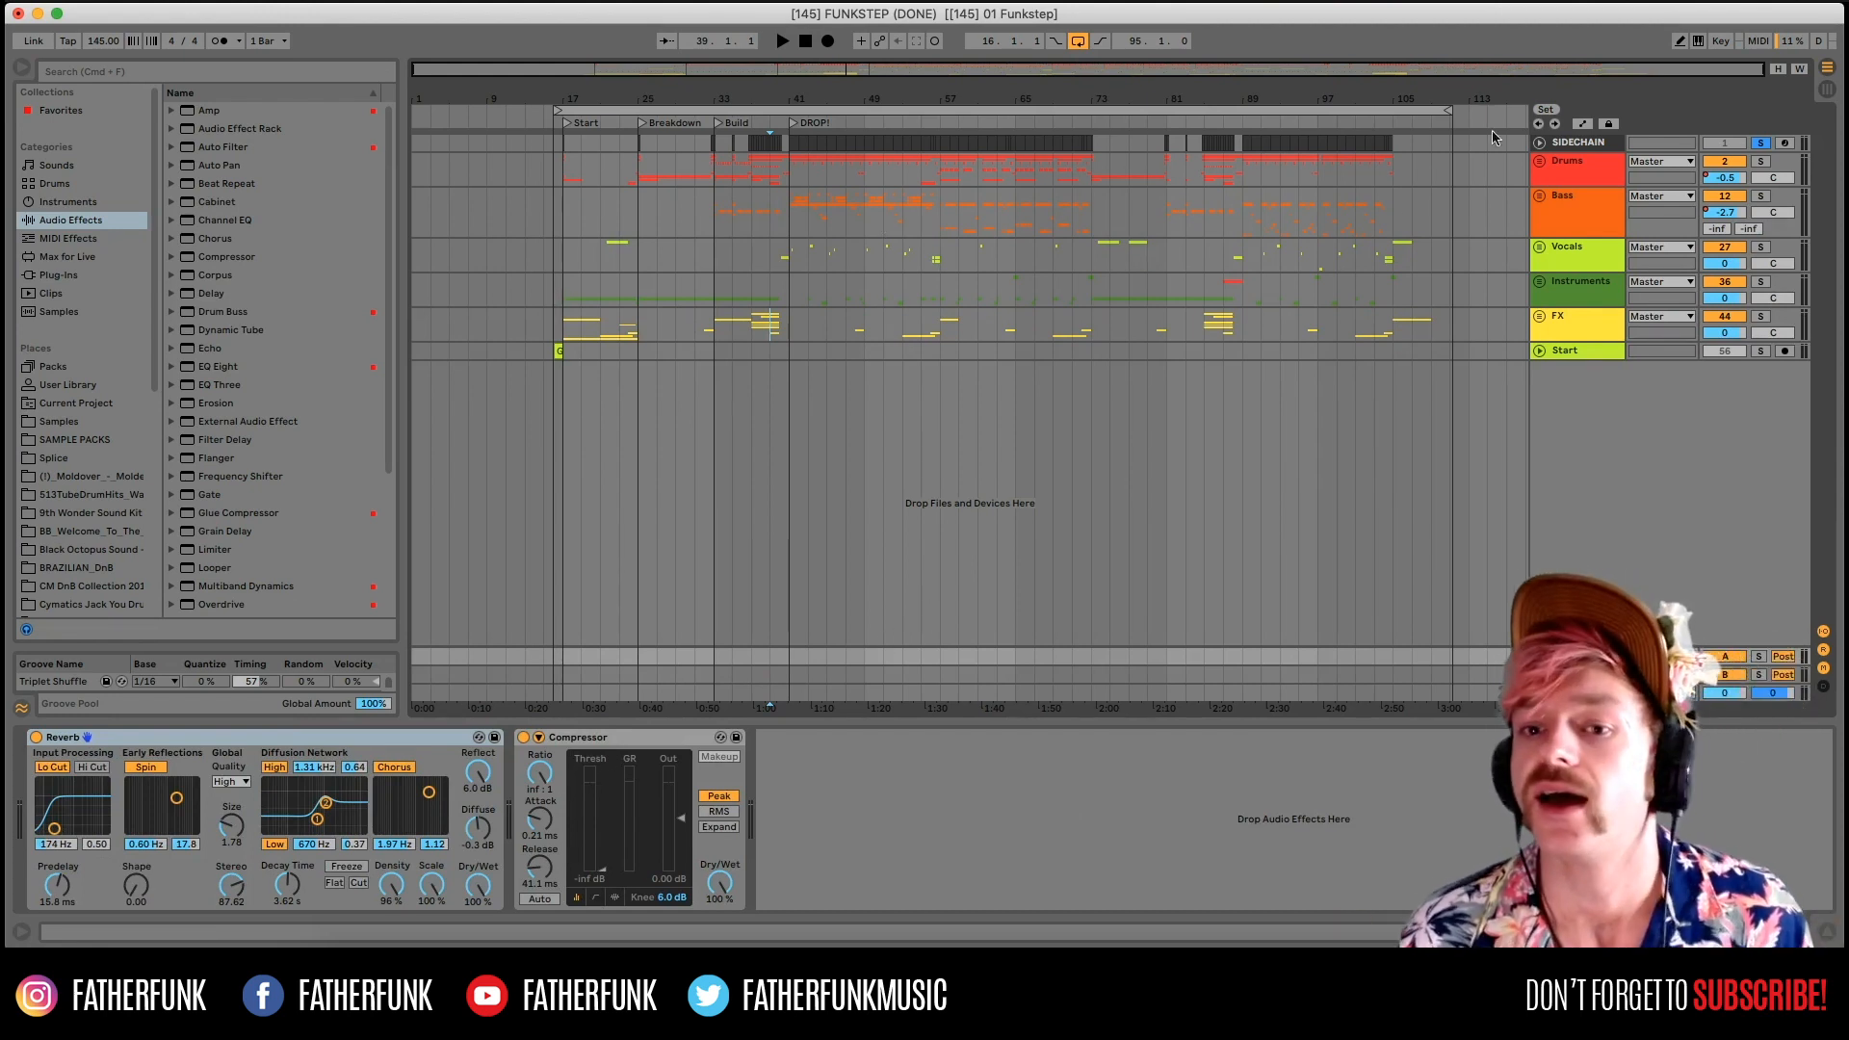
Place the insert marker at bar 41 on the Bass group, then unfold the group briefly and fold it again.
{"action": "left_click", "coordinate": [1240, 224]}
{"action": "left_click", "coordinate": [790, 217]}
{"action": "left_click", "coordinate": [1544, 197]}
{"action": "left_click", "coordinate": [1543, 198]}
Unfold the Drums group, view the Beef track's device chain at bar 25, and fold the group again.
{"action": "left_click", "coordinate": [1540, 165]}
{"action": "left_click", "coordinate": [1540, 165]}
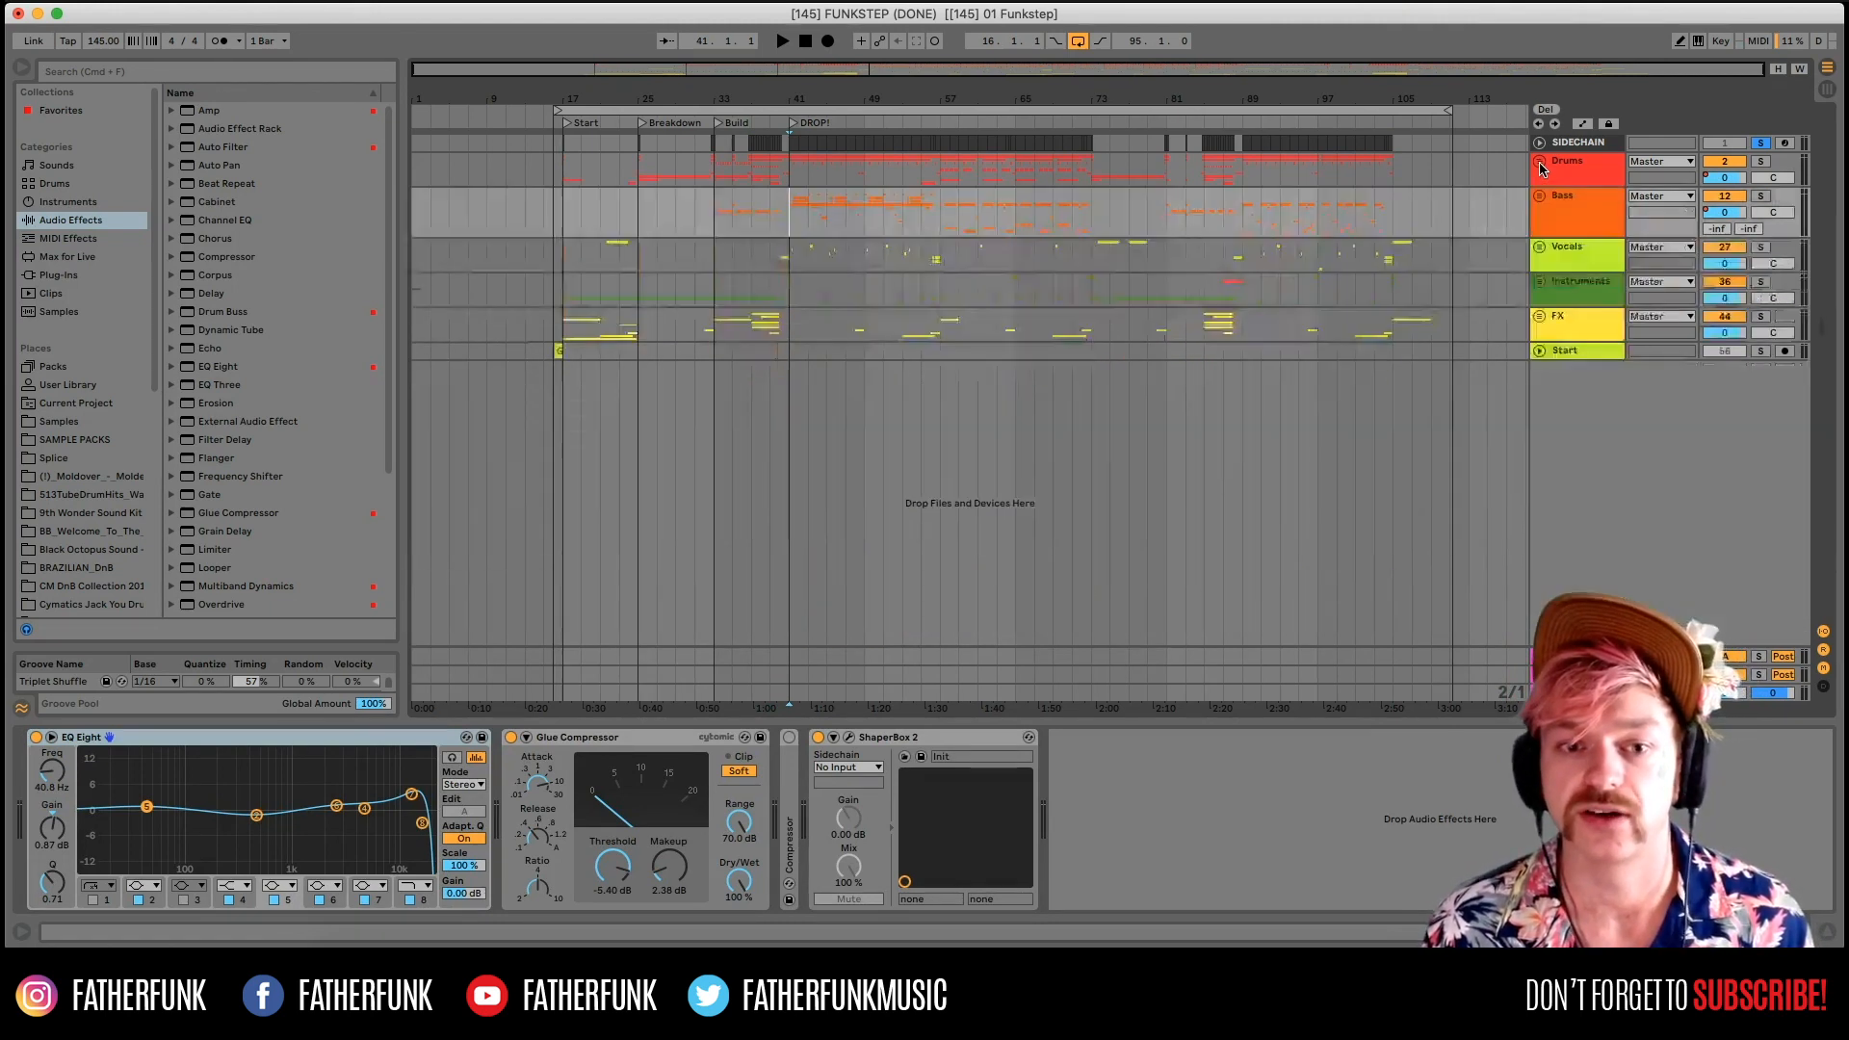
{"action": "left_click", "coordinate": [1540, 164]}
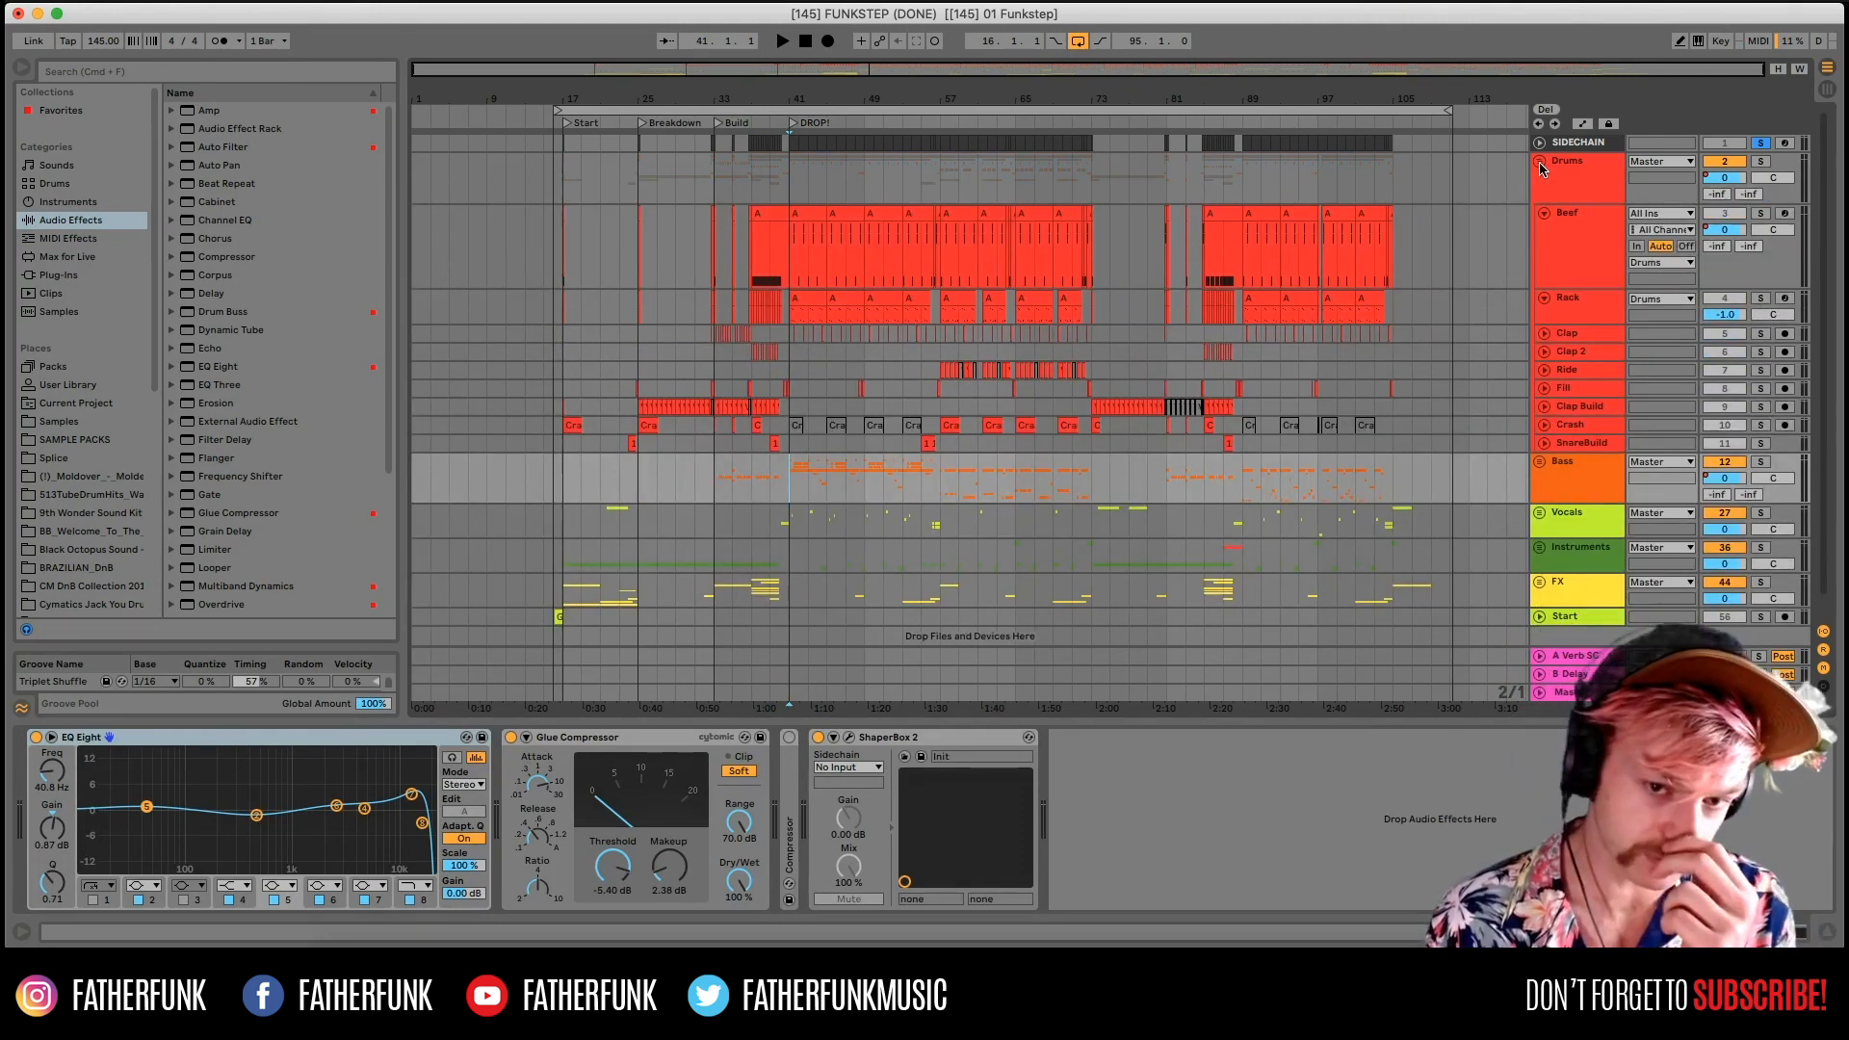
{"action": "left_click", "coordinate": [1540, 165]}
{"action": "left_click", "coordinate": [1540, 165]}
{"action": "left_click", "coordinate": [640, 255]}
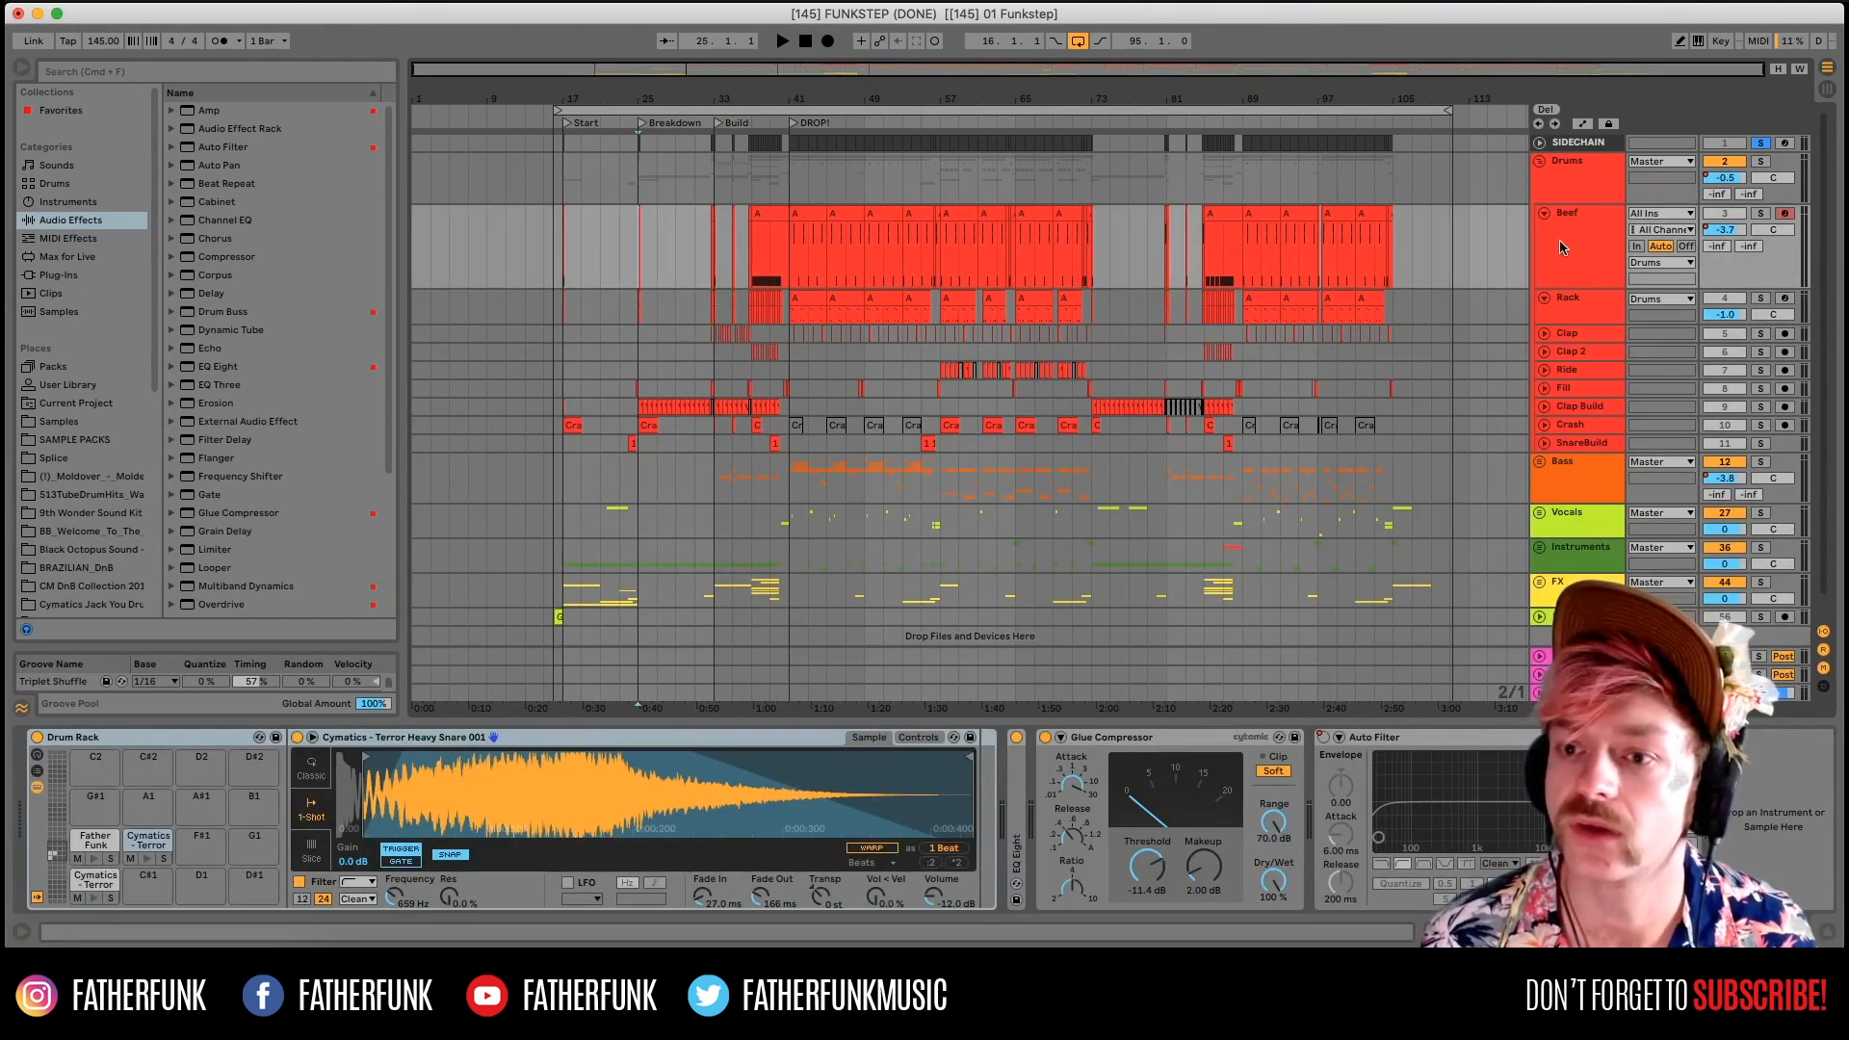
{"action": "left_click", "coordinate": [1541, 164]}
Unfold the Instruments group, solo the Guitar 1 track and play it from around bar 25.
{"action": "left_click", "coordinate": [1538, 276]}
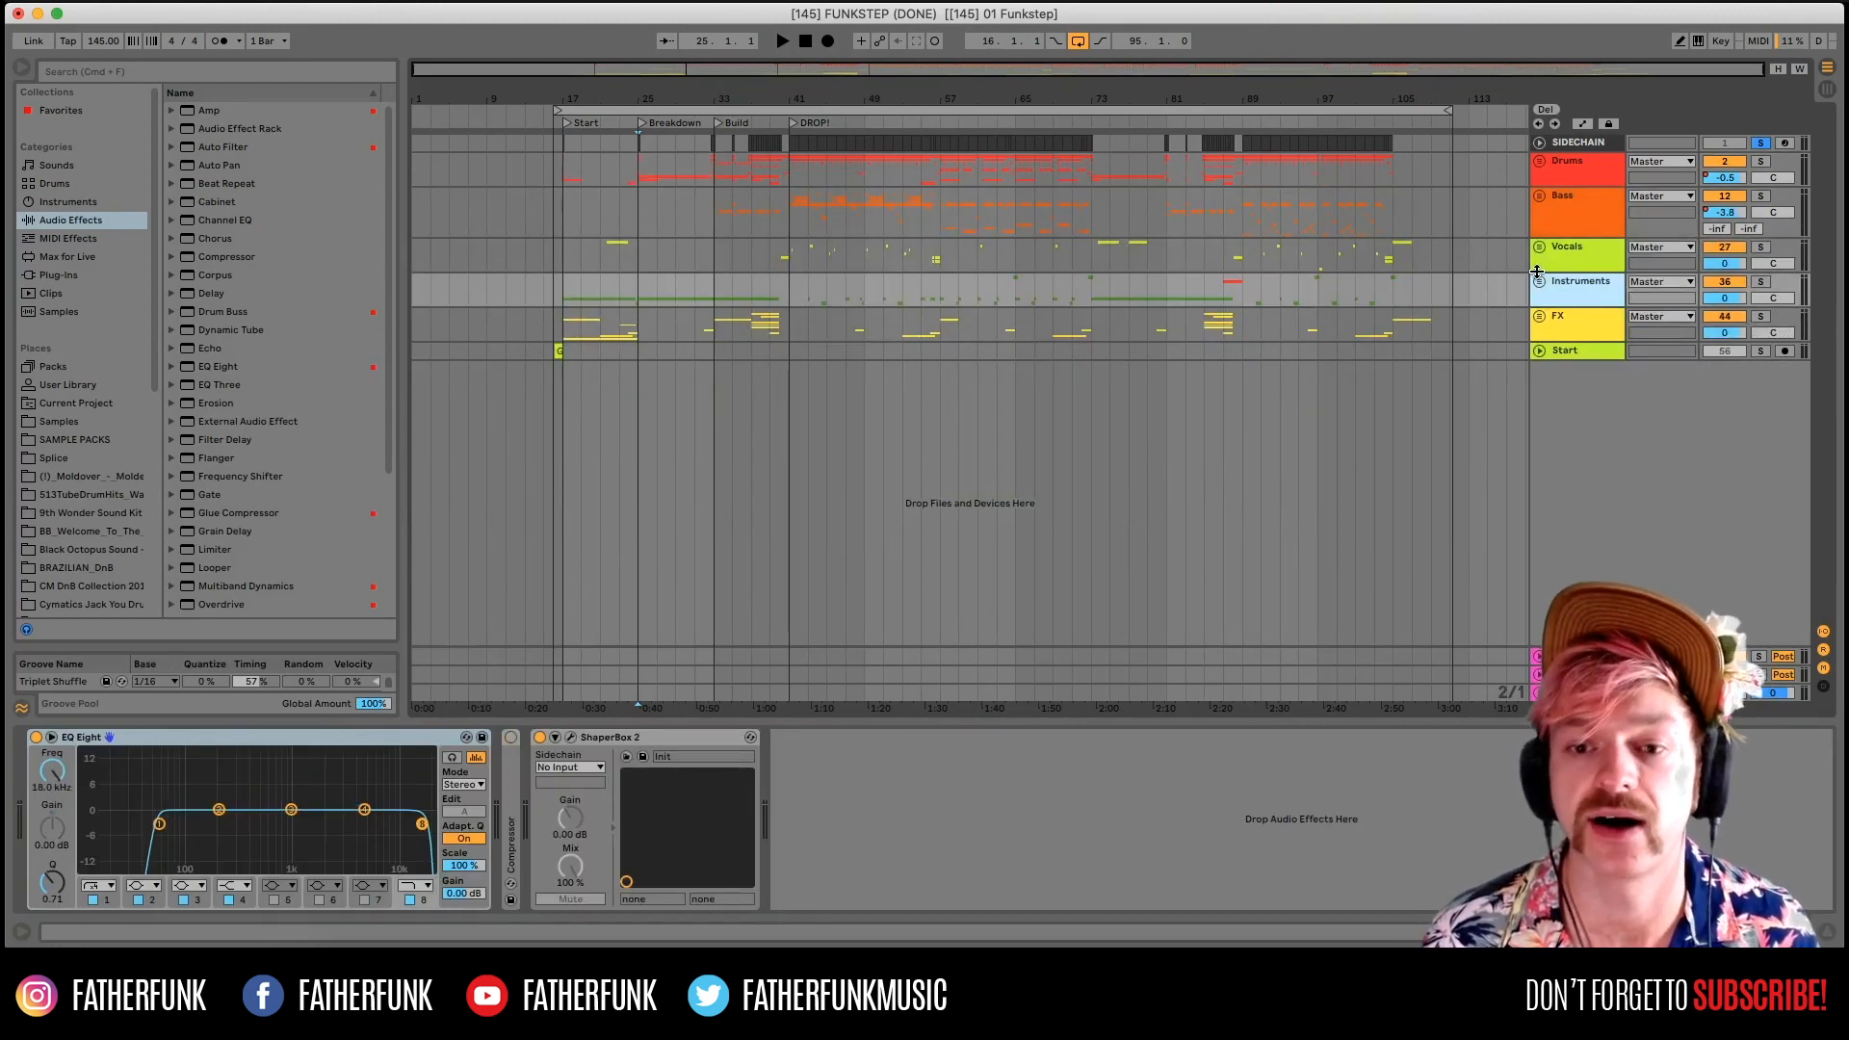
{"action": "left_click", "coordinate": [1539, 282]}
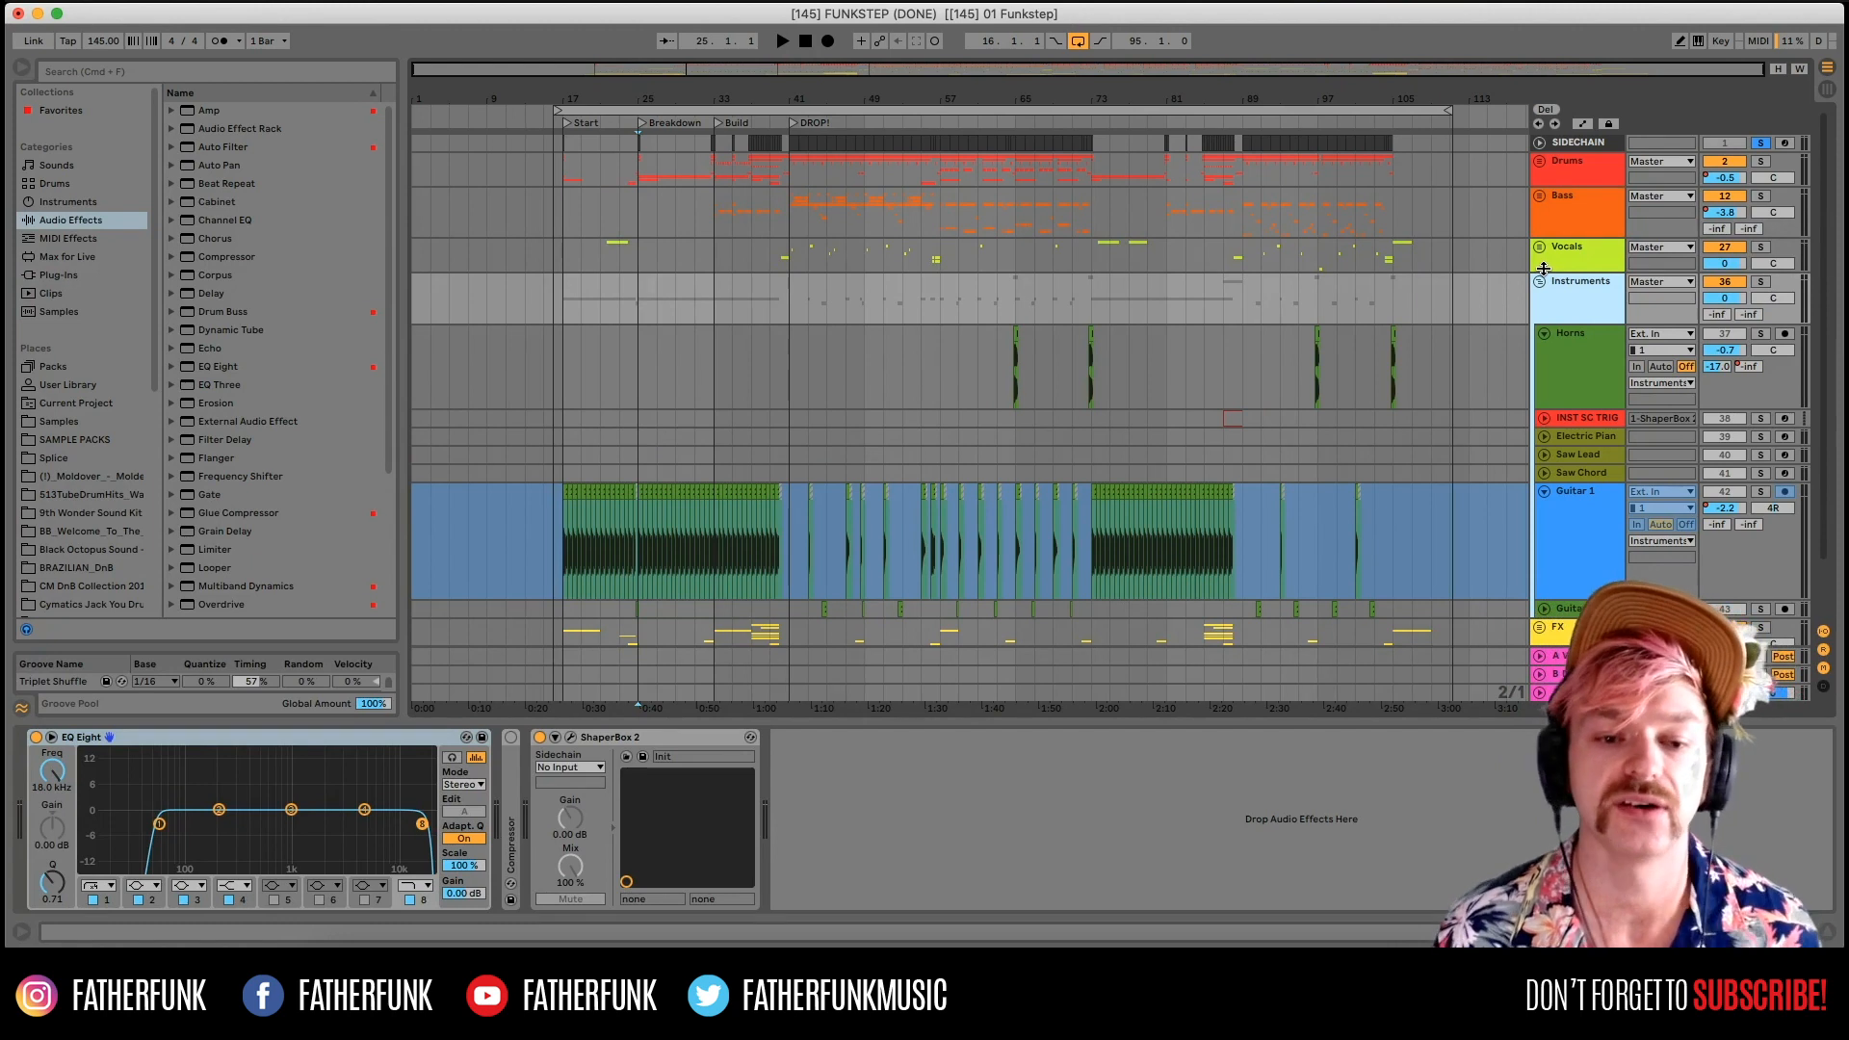
{"action": "left_click", "coordinate": [684, 493]}
{"action": "left_click", "coordinate": [644, 488]}
{"action": "left_click", "coordinate": [1763, 492]}
{"action": "key", "text": "space"}
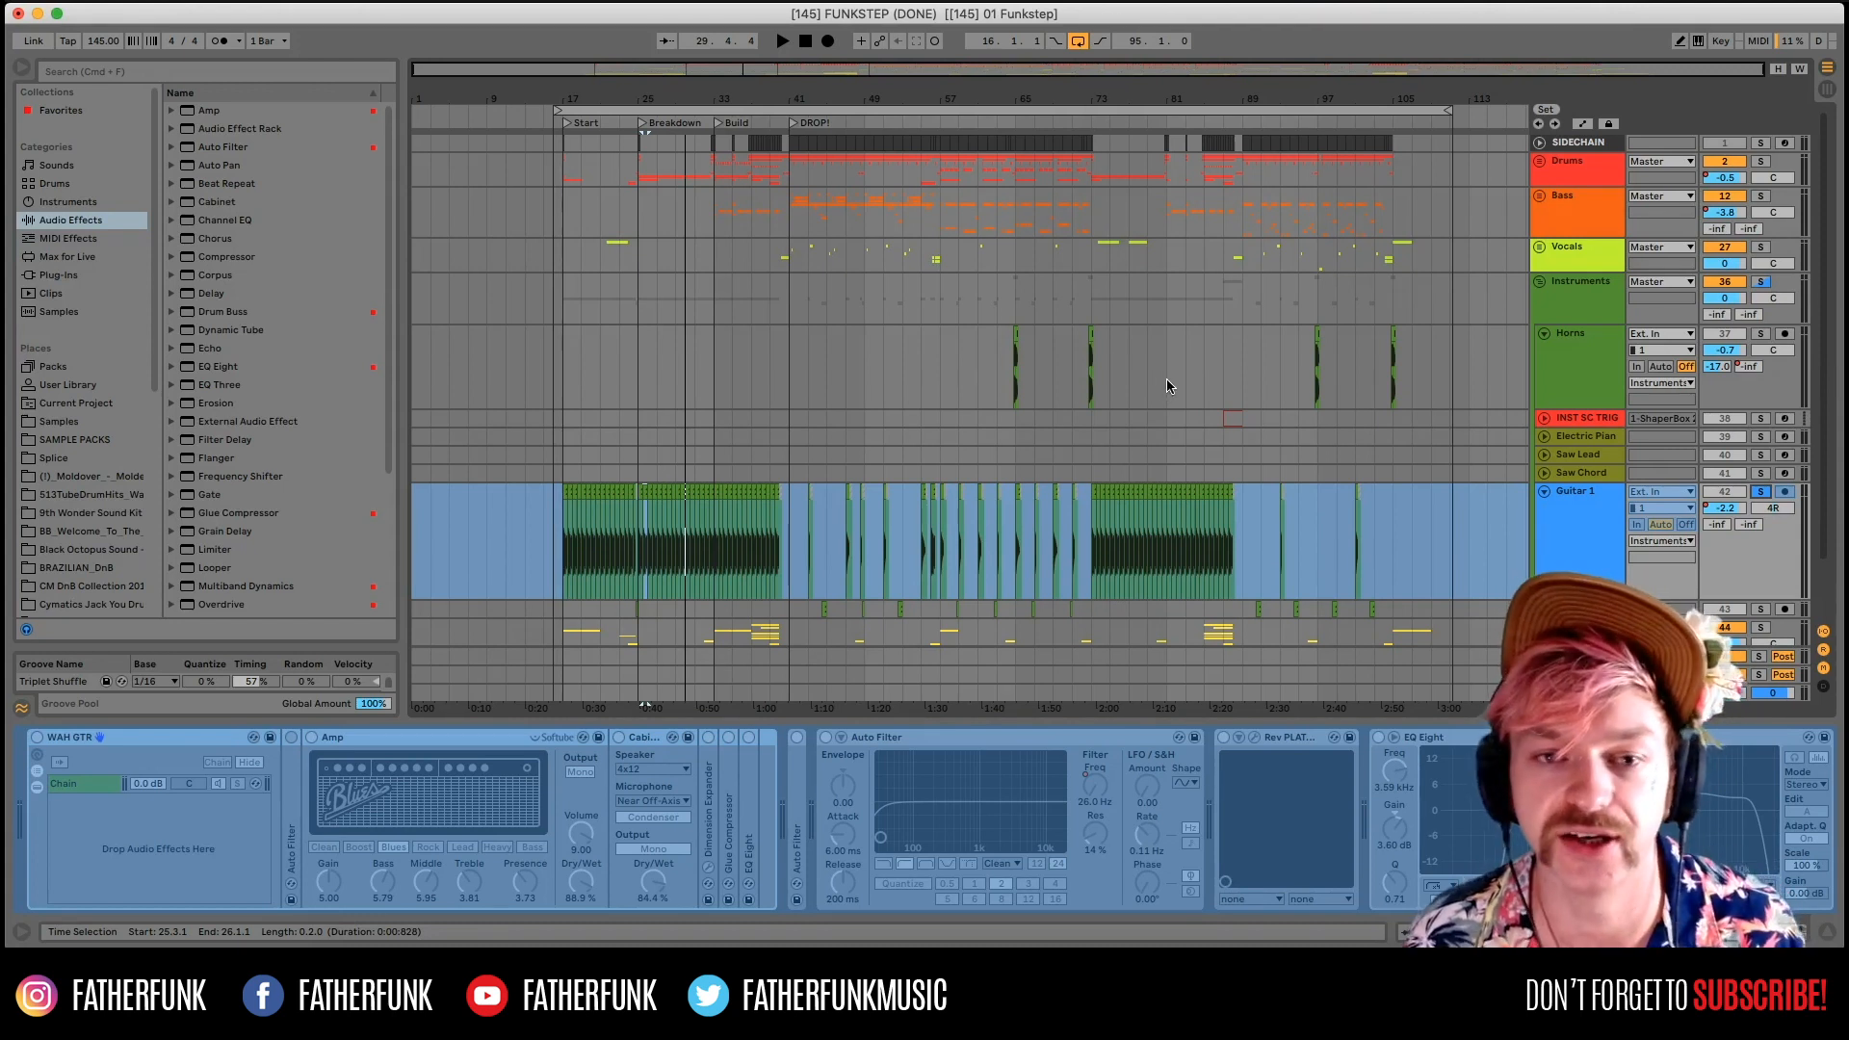
View the device chains of the Horns track at bar 25 and the Bass group at bar 33, then fold the Instruments group.
{"action": "left_click", "coordinate": [714, 374]}
{"action": "left_click", "coordinate": [659, 383]}
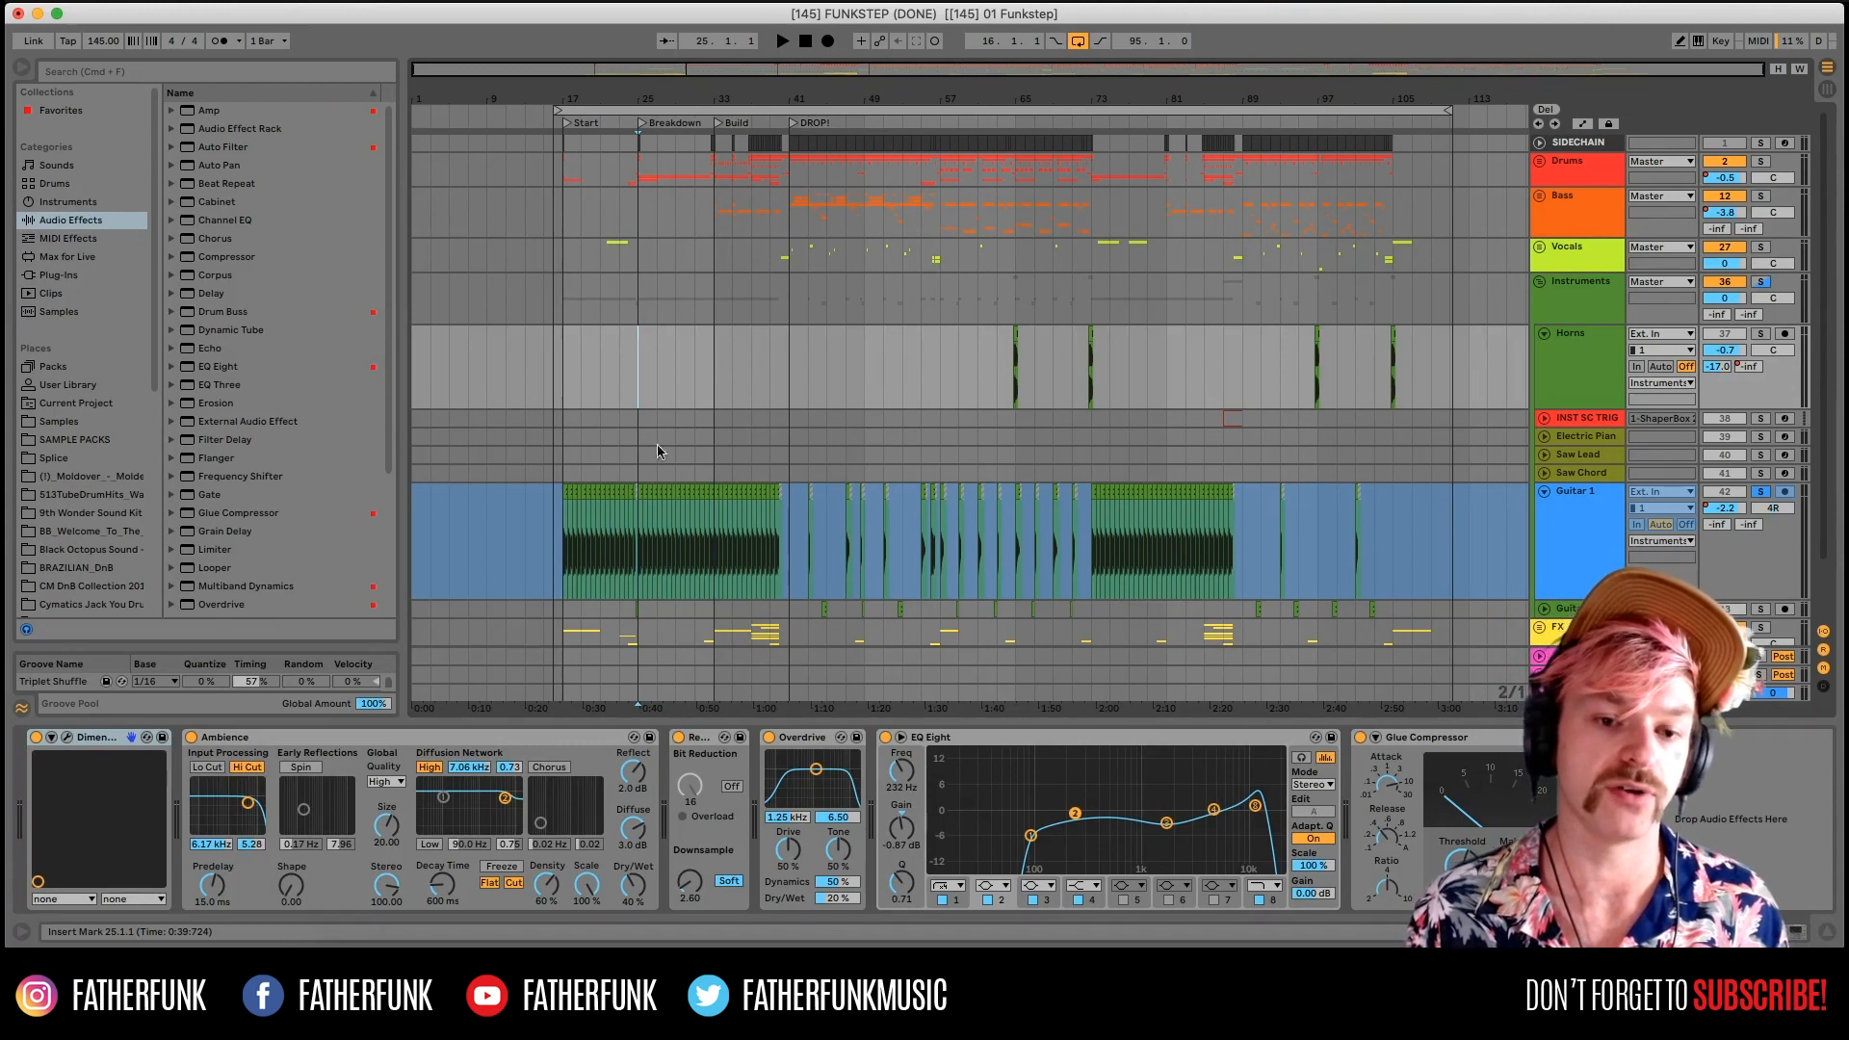
{"action": "left_click", "coordinate": [718, 232]}
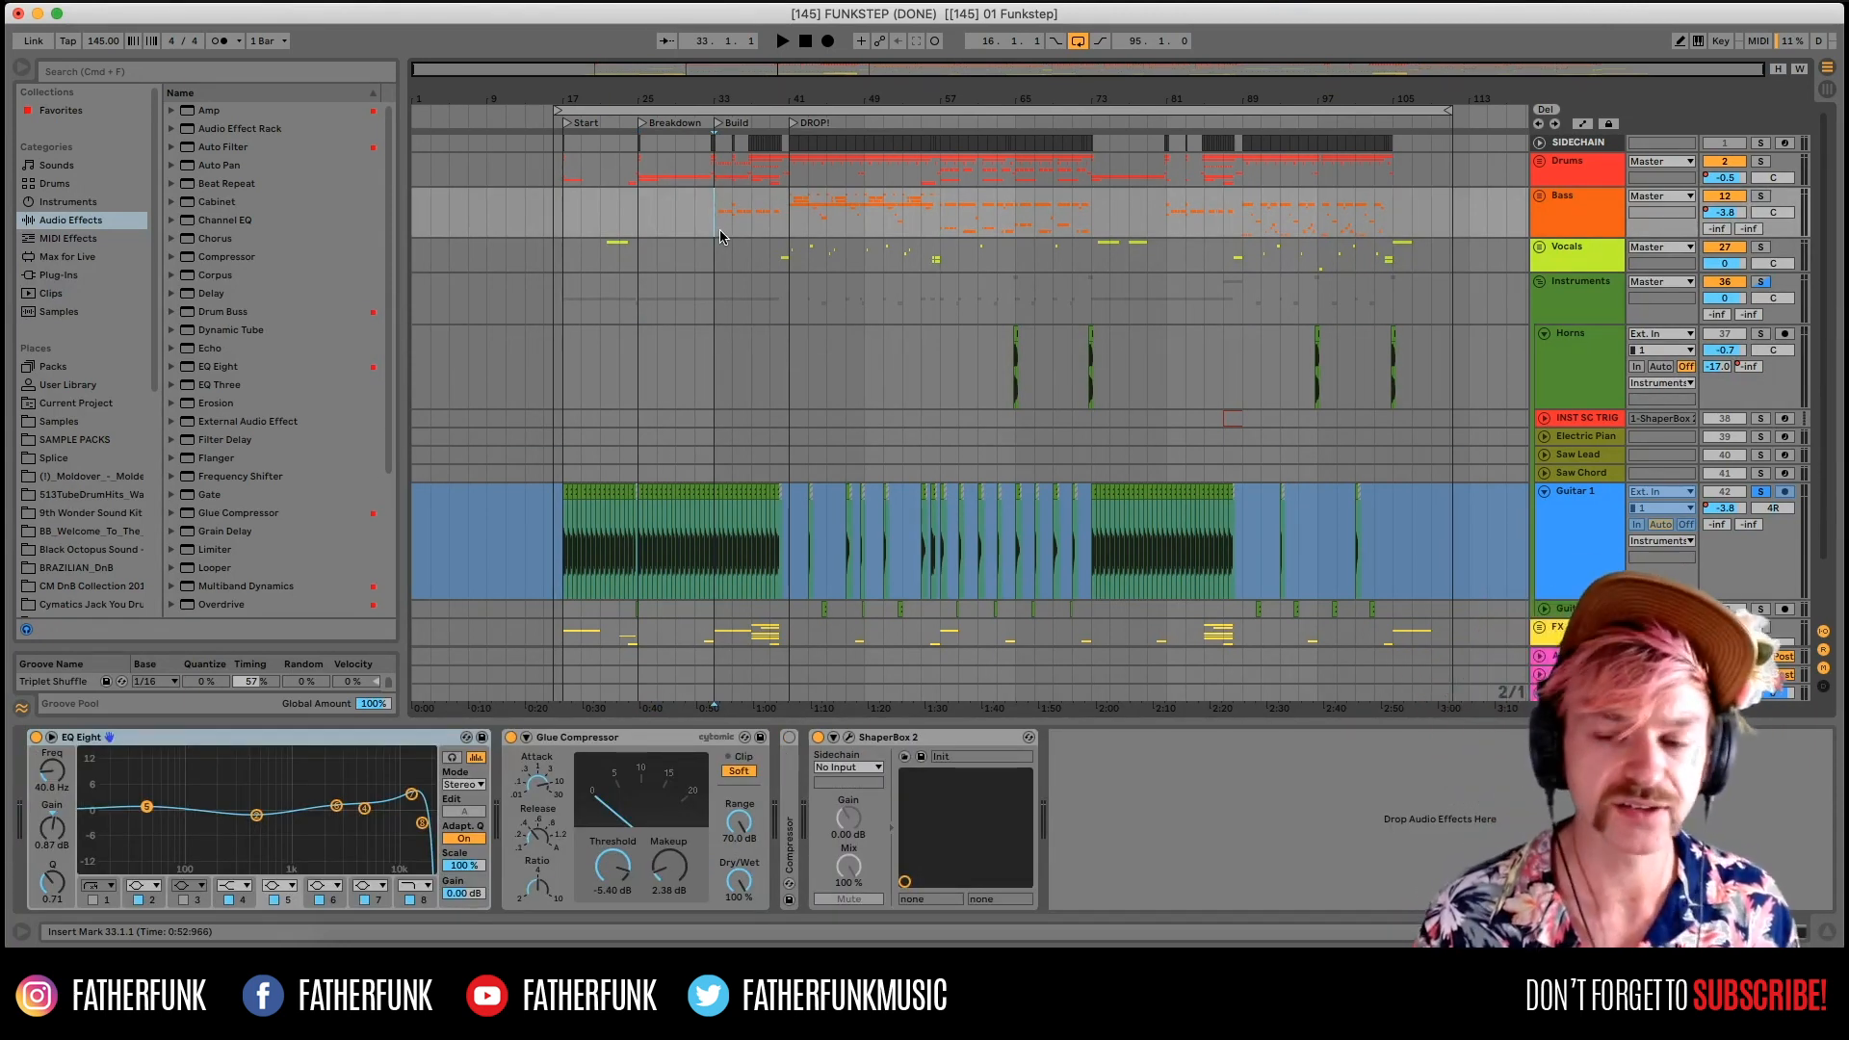
{"action": "left_click", "coordinate": [1537, 282]}
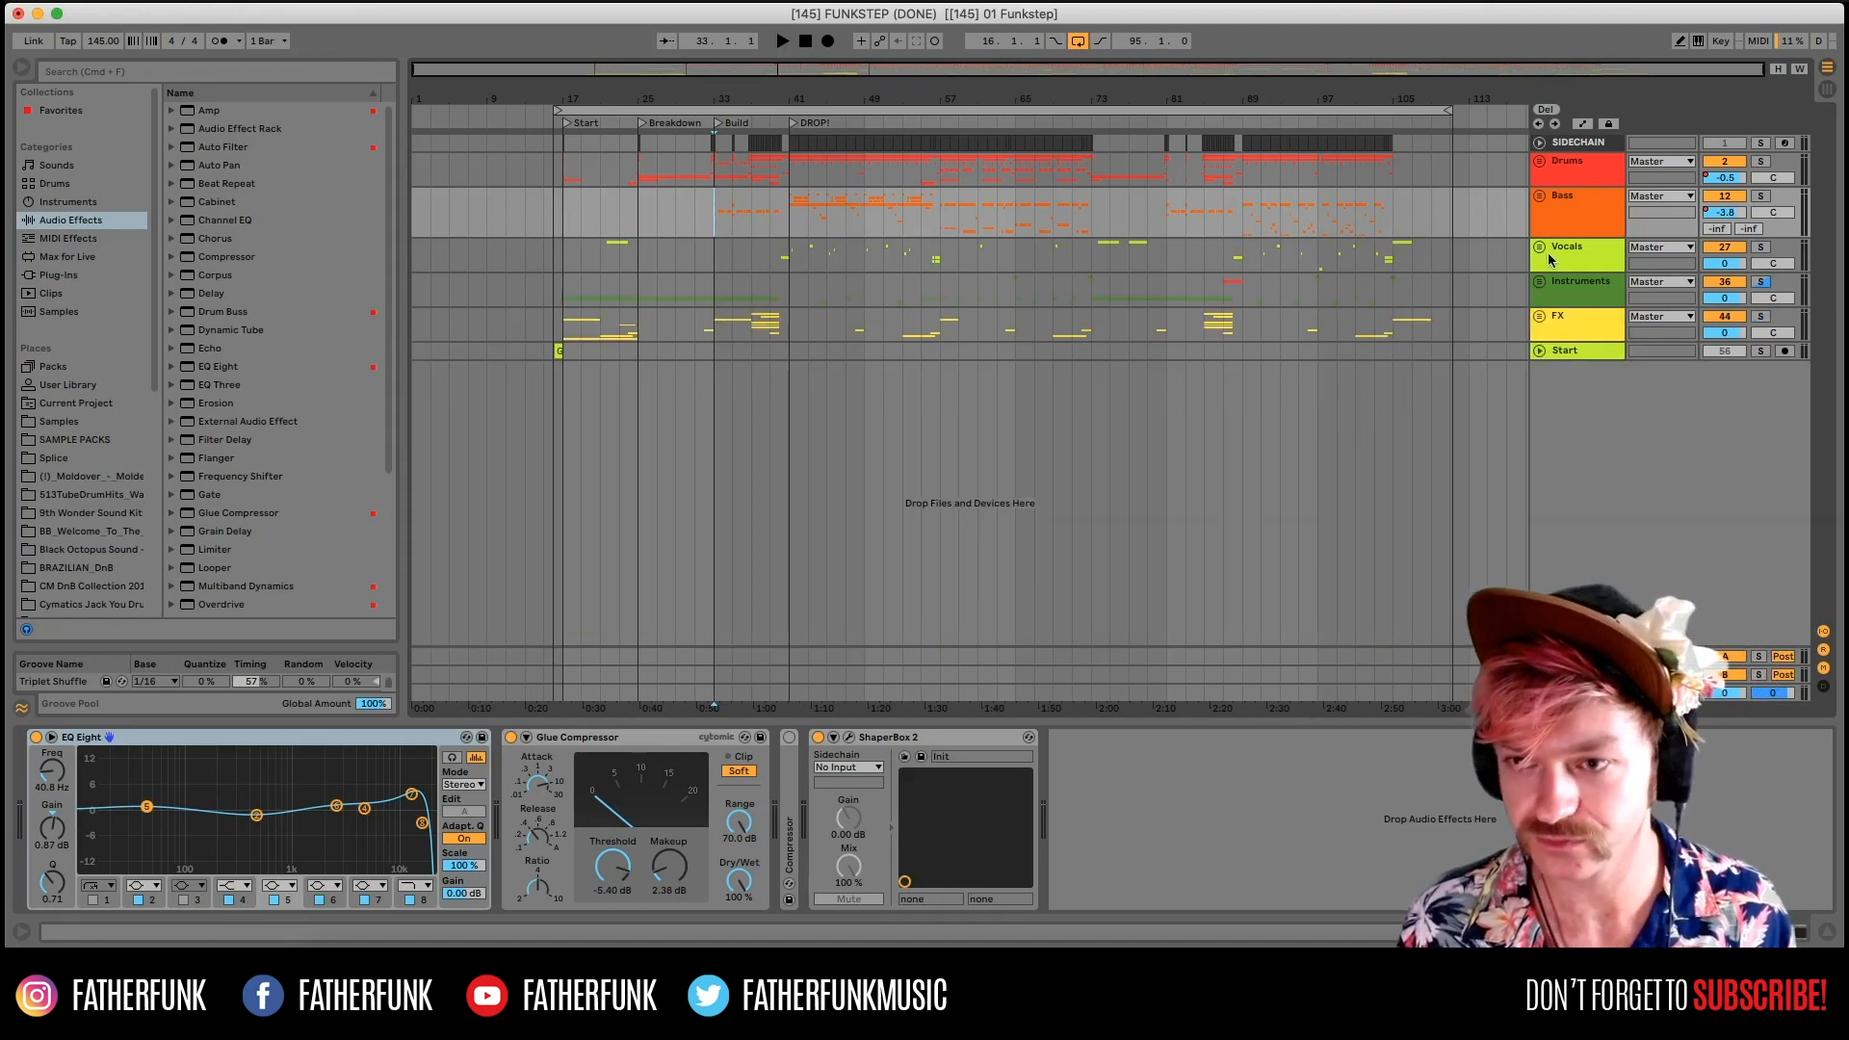
Unfold the Drums group, select bars 41 to 45 on the Beef track, solo the group and play the start of the drop.
{"action": "left_click", "coordinate": [1539, 161]}
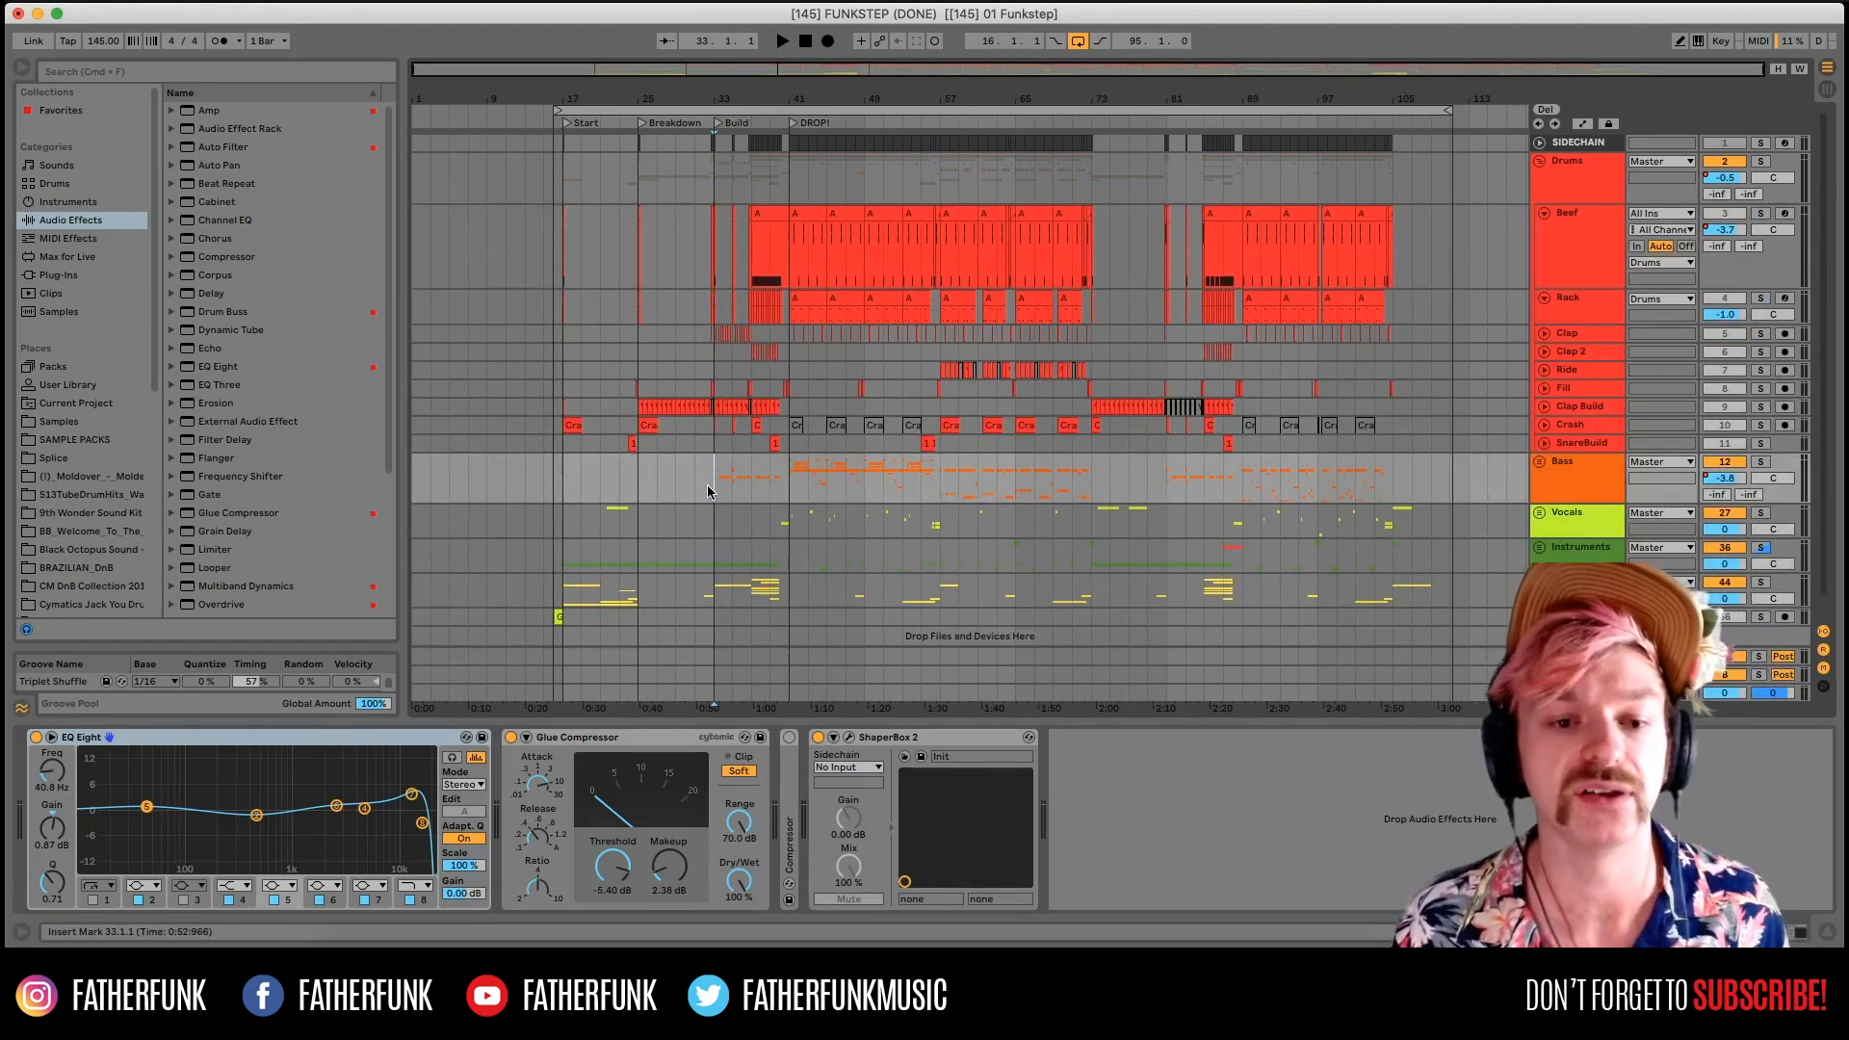
{"action": "left_click", "coordinate": [782, 232]}
{"action": "left_click_drag", "start_coordinate": [792, 235], "coordinate": [826, 241]}
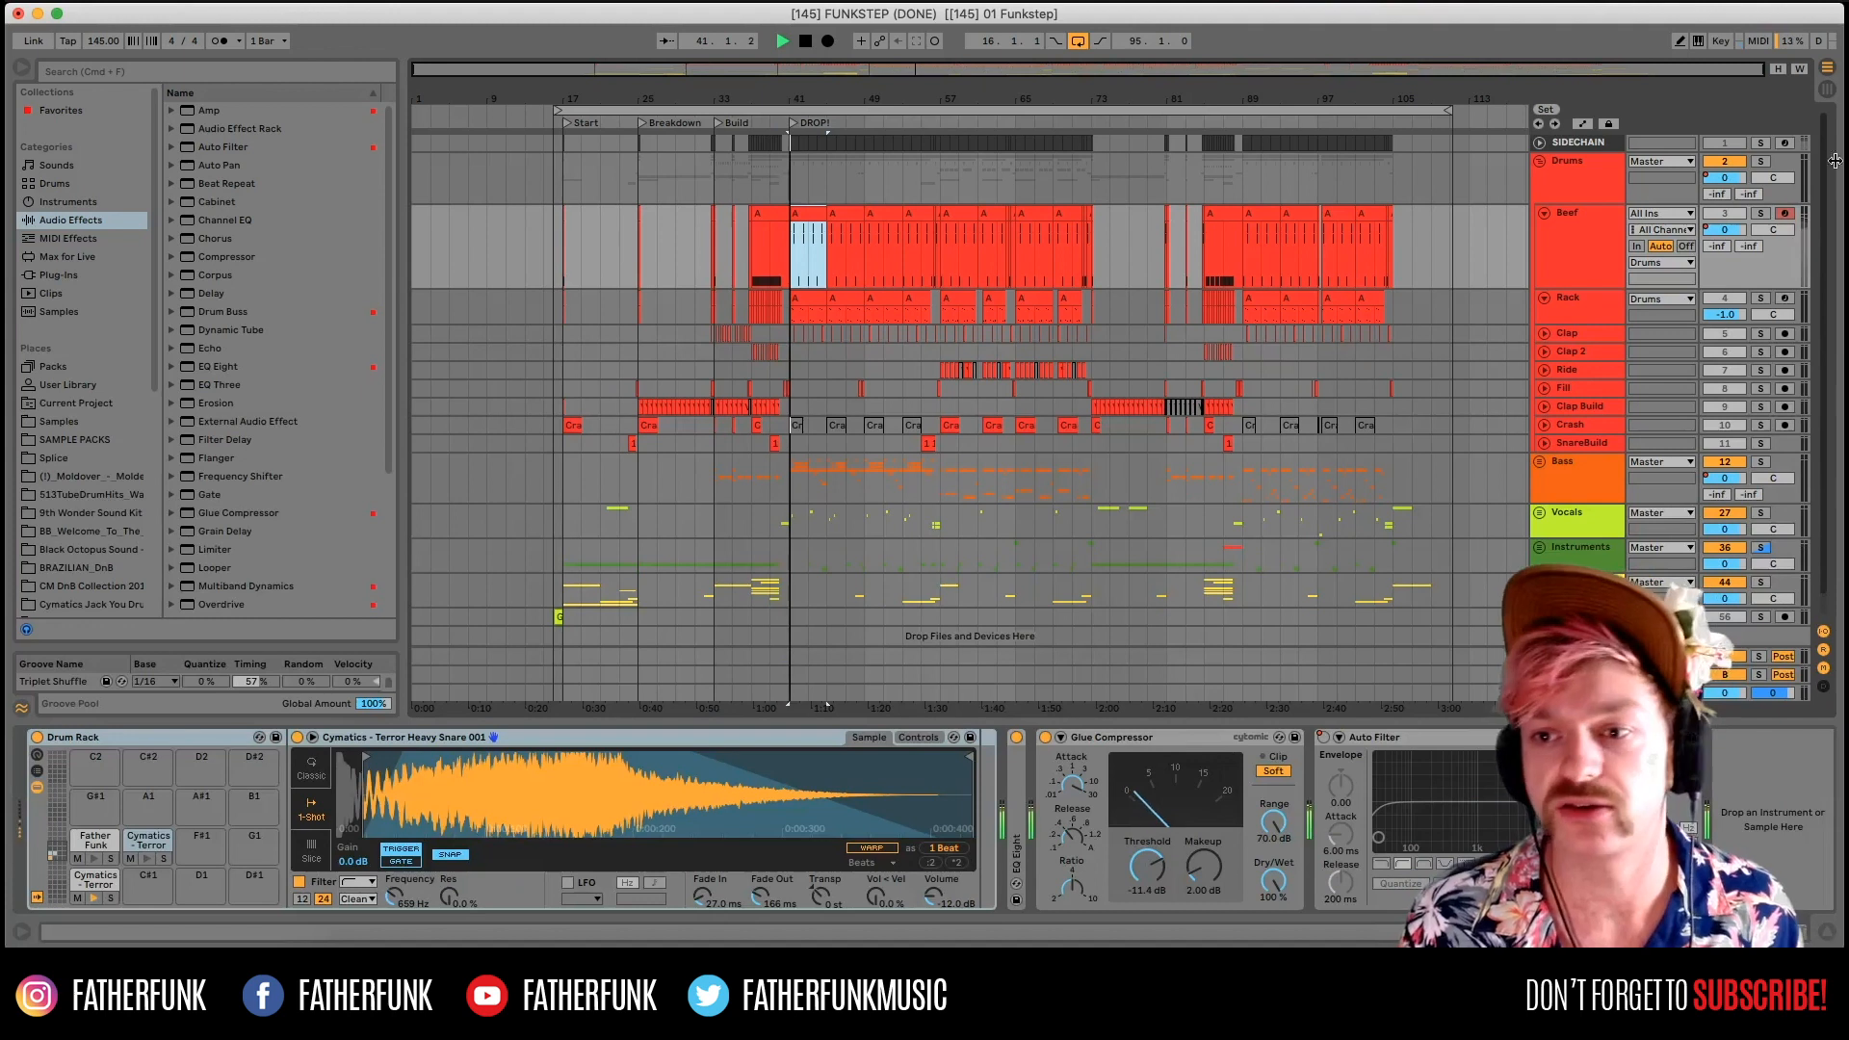
{"action": "left_click", "coordinate": [1761, 163]}
{"action": "key", "text": "space"}
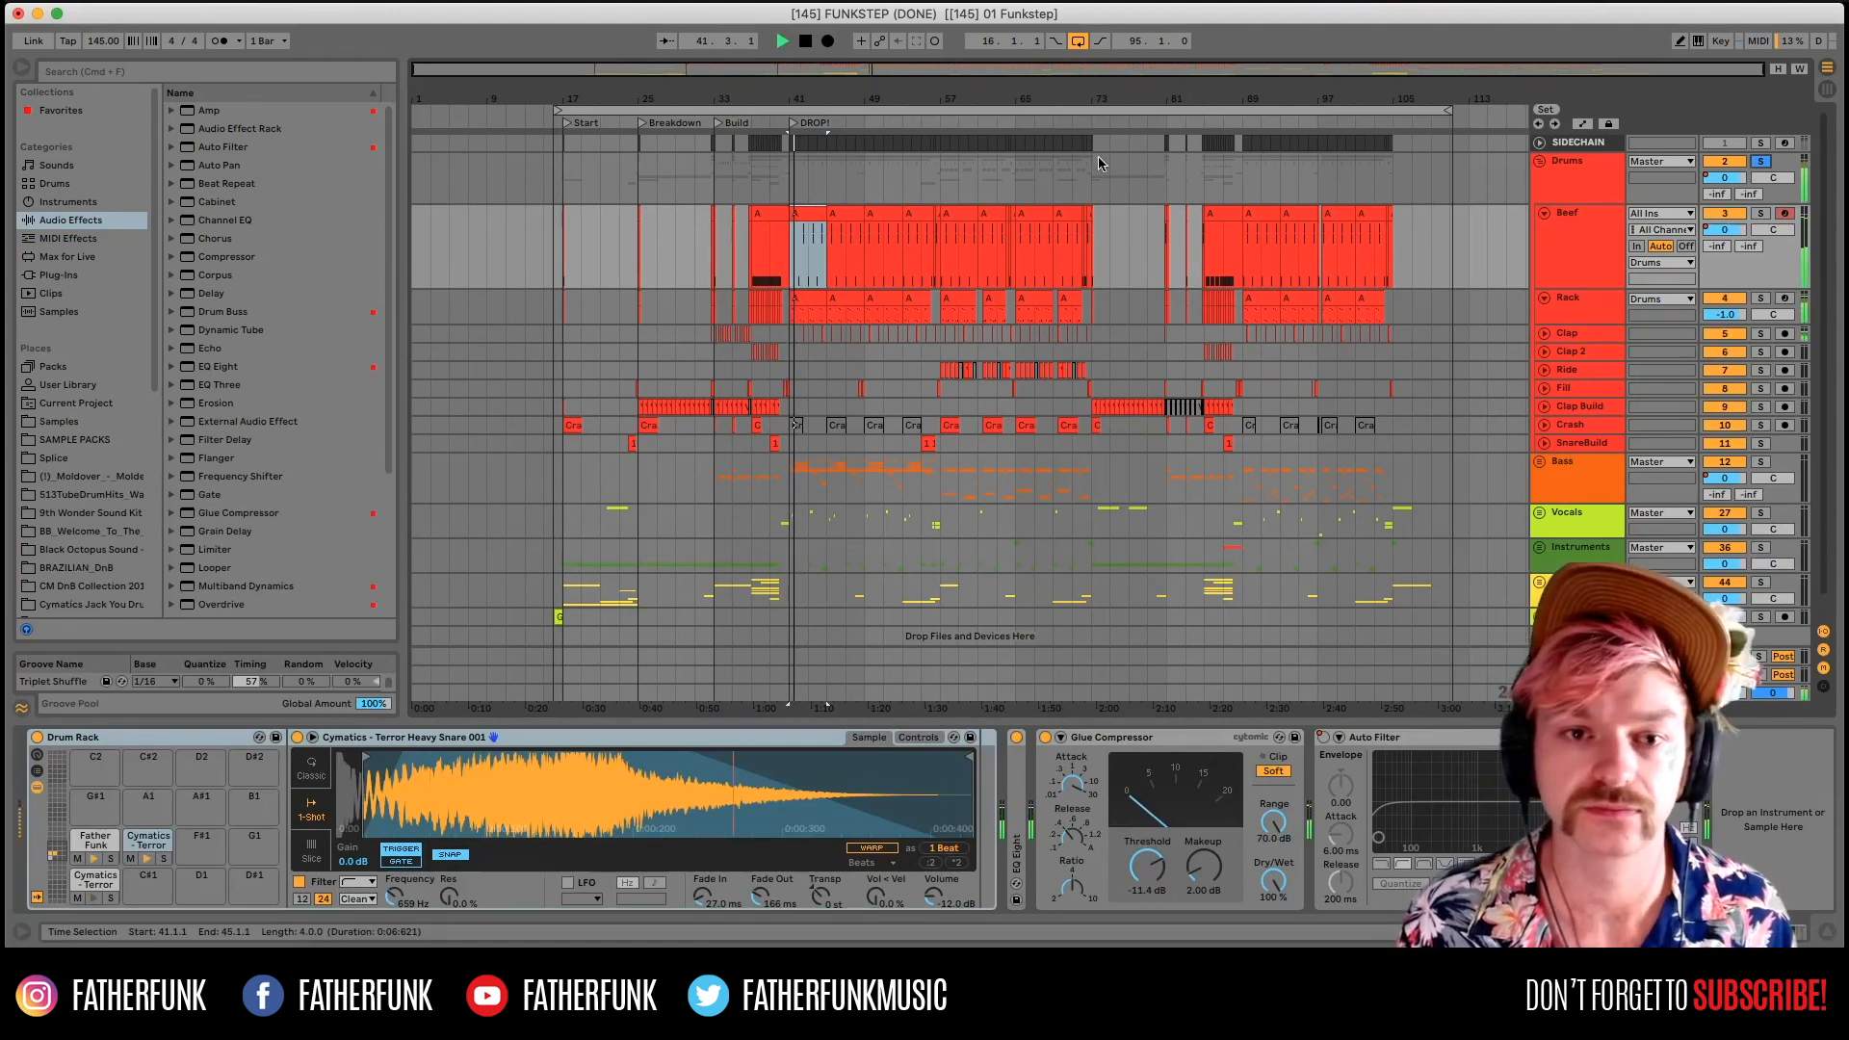
{"action": "left_click_drag", "start_coordinate": [762, 99], "coordinate": [762, 193]}
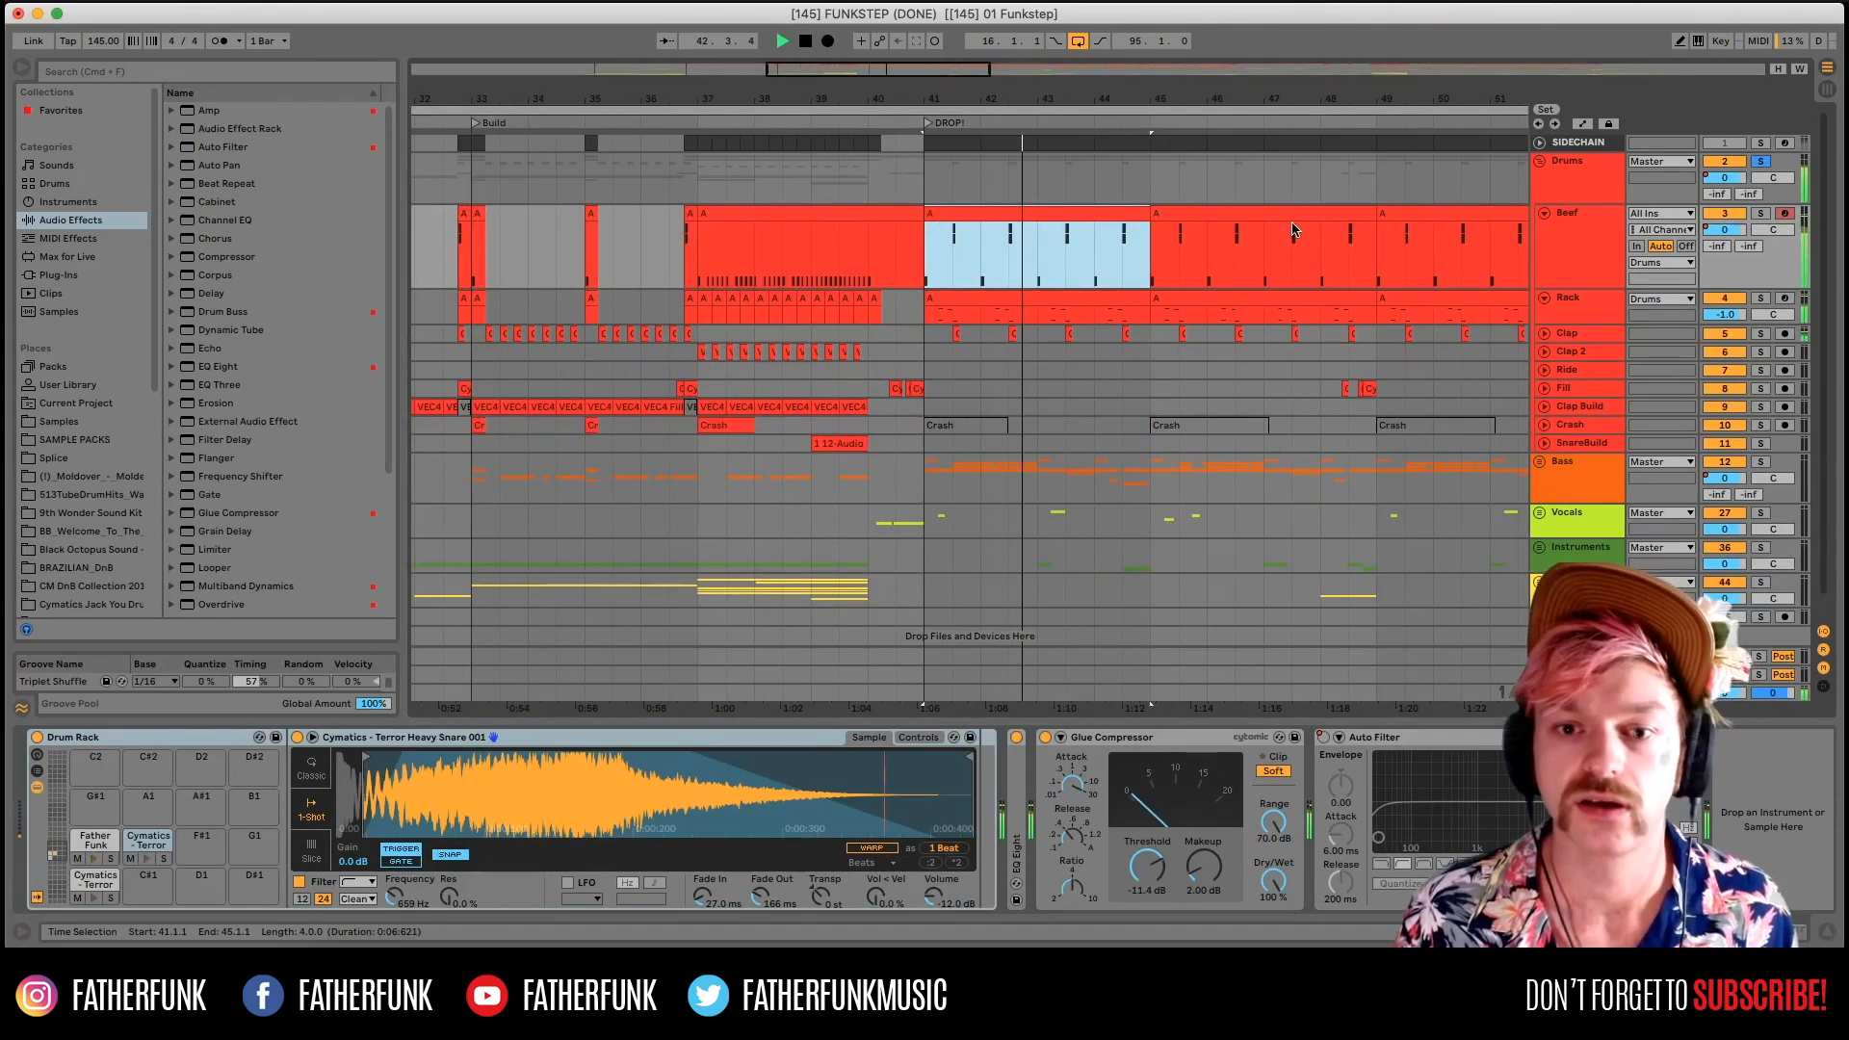
{"action": "left_click_drag", "start_coordinate": [879, 101], "coordinate": [977, 58]}
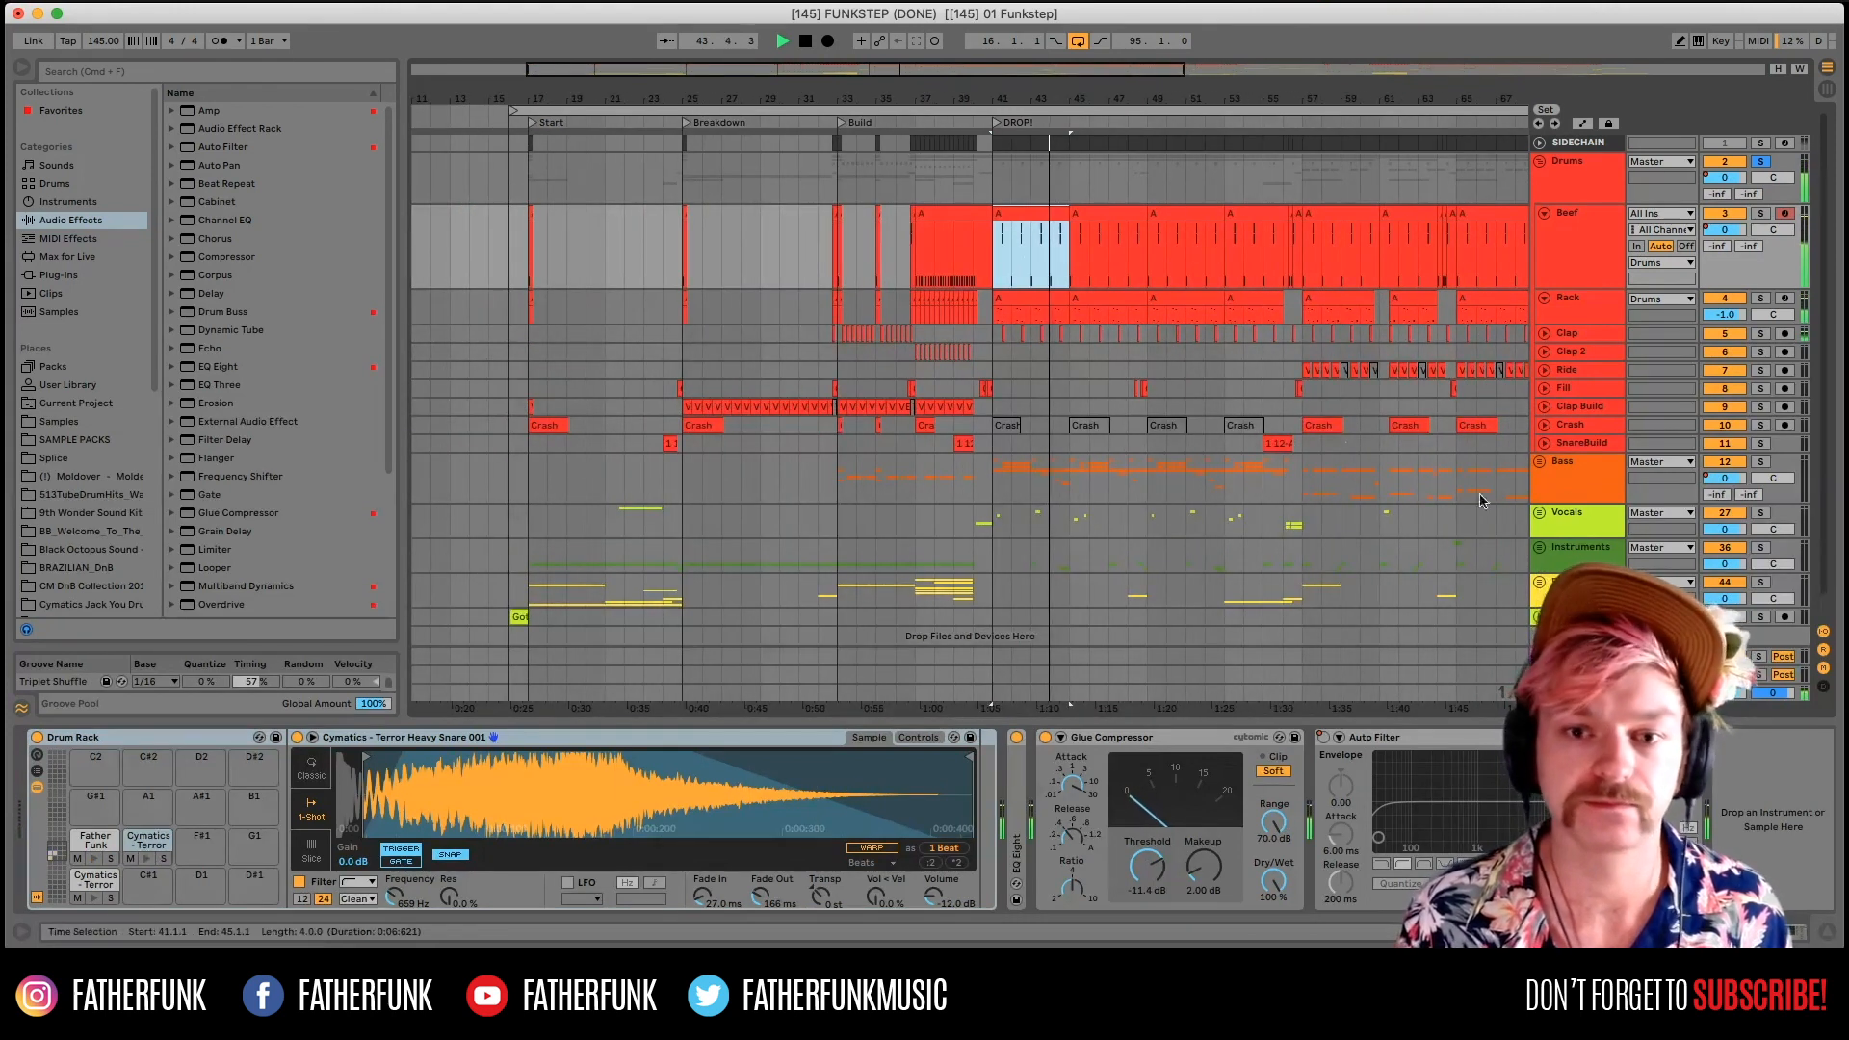
{"action": "key", "text": "space"}
Review the device chains of the Drums group, the Fill track at bar 39 and the Clap 2 track at bar 41.
{"action": "left_click", "coordinate": [1618, 314]}
{"action": "left_click", "coordinate": [1597, 185]}
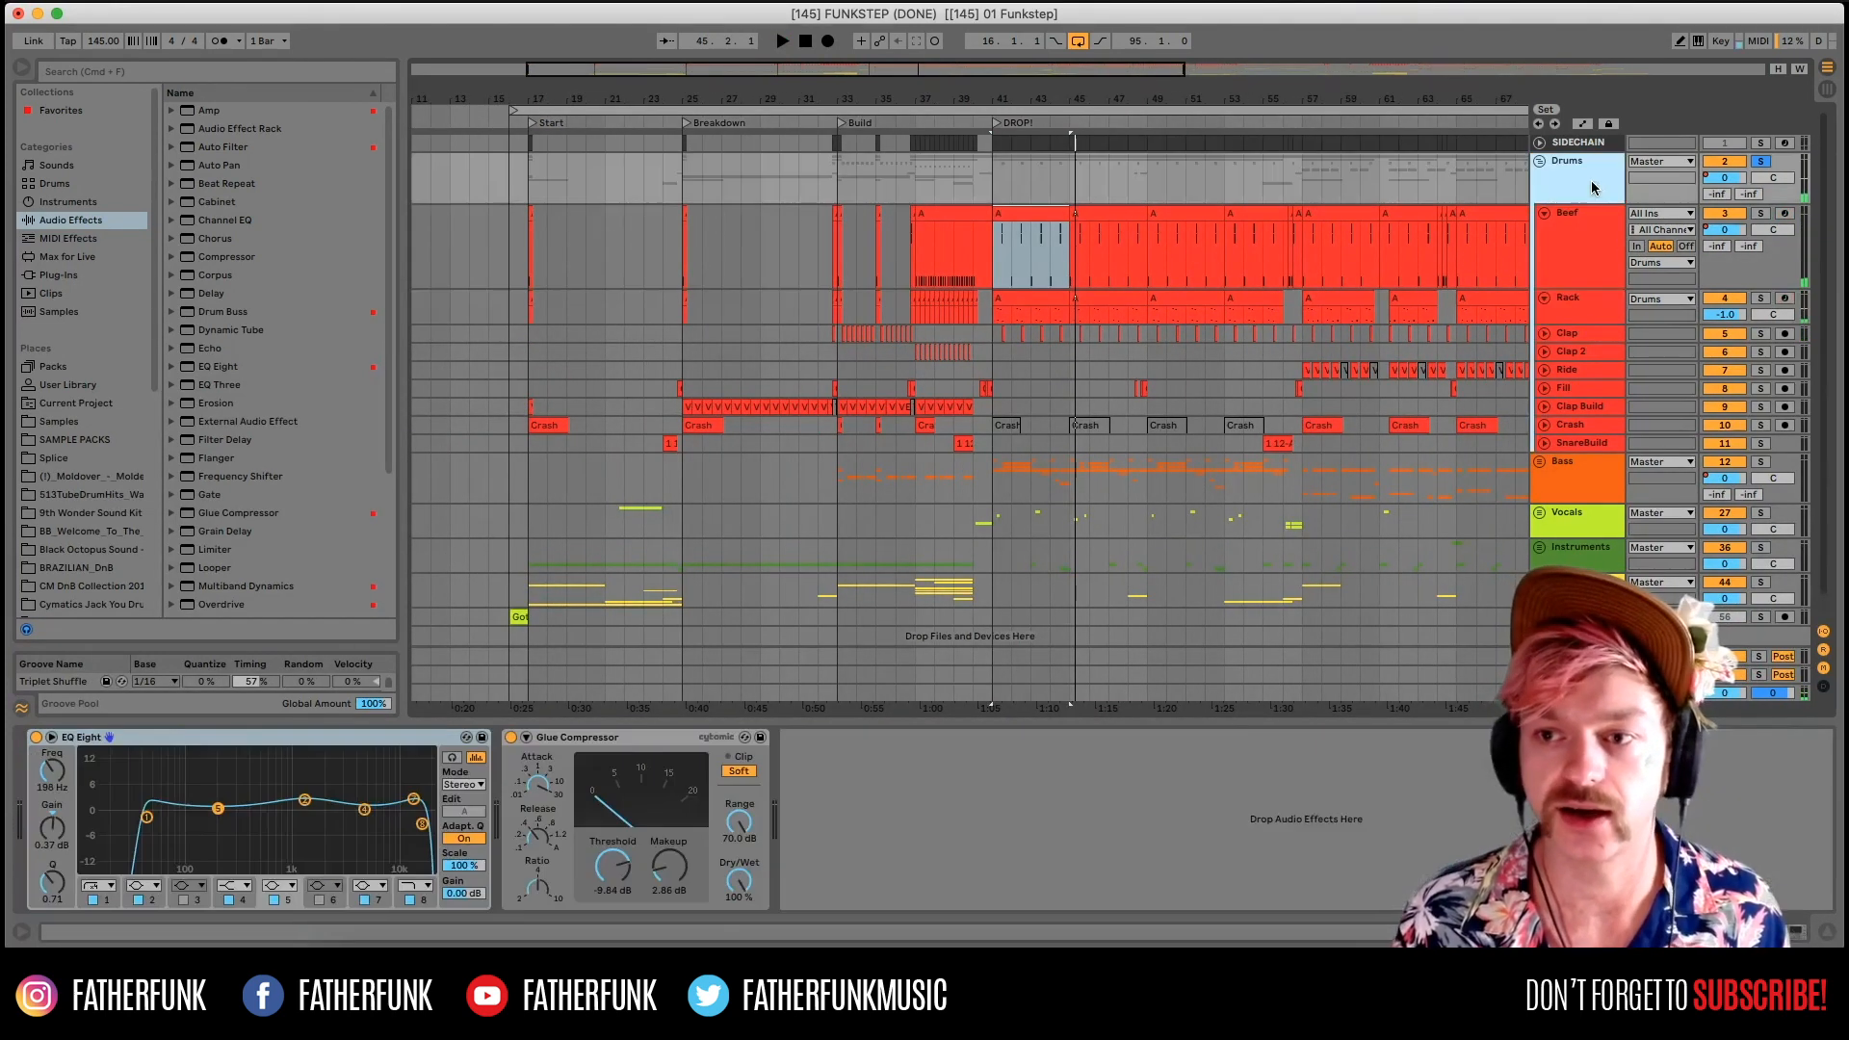
{"action": "left_click", "coordinate": [999, 389]}
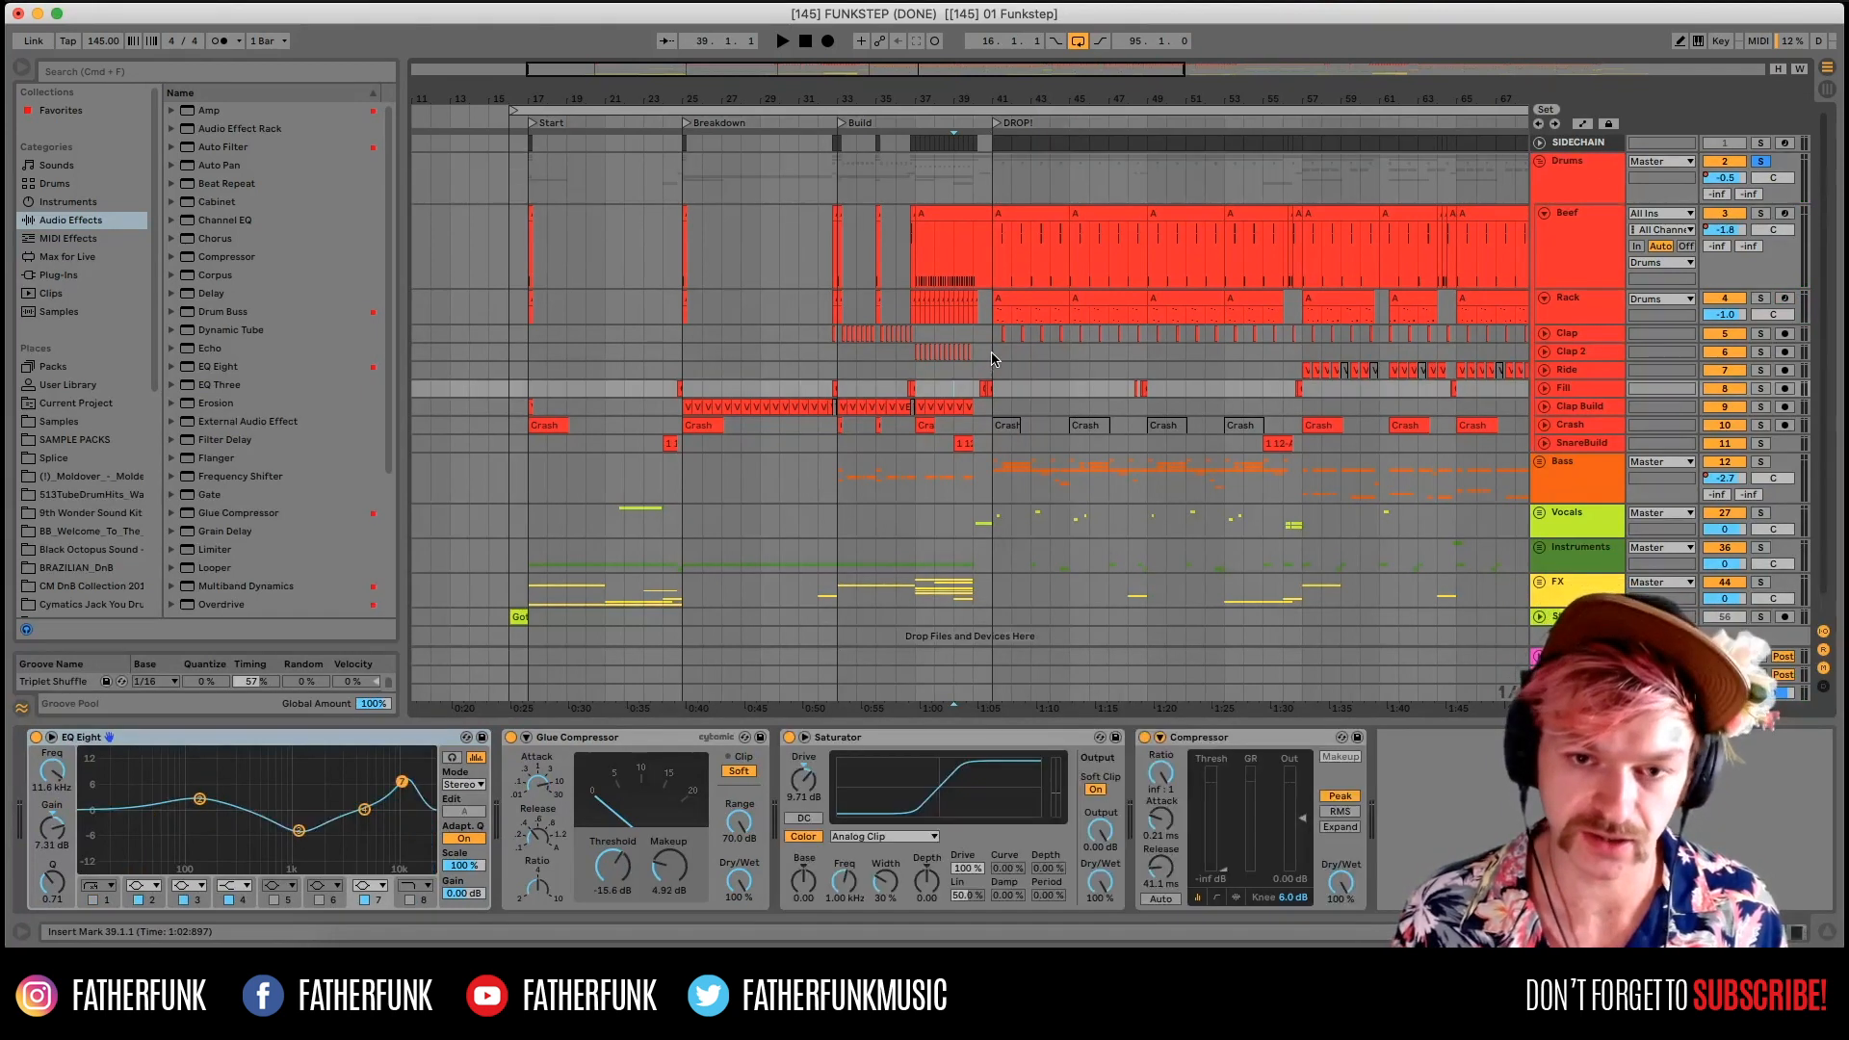
{"action": "left_click", "coordinate": [996, 355]}
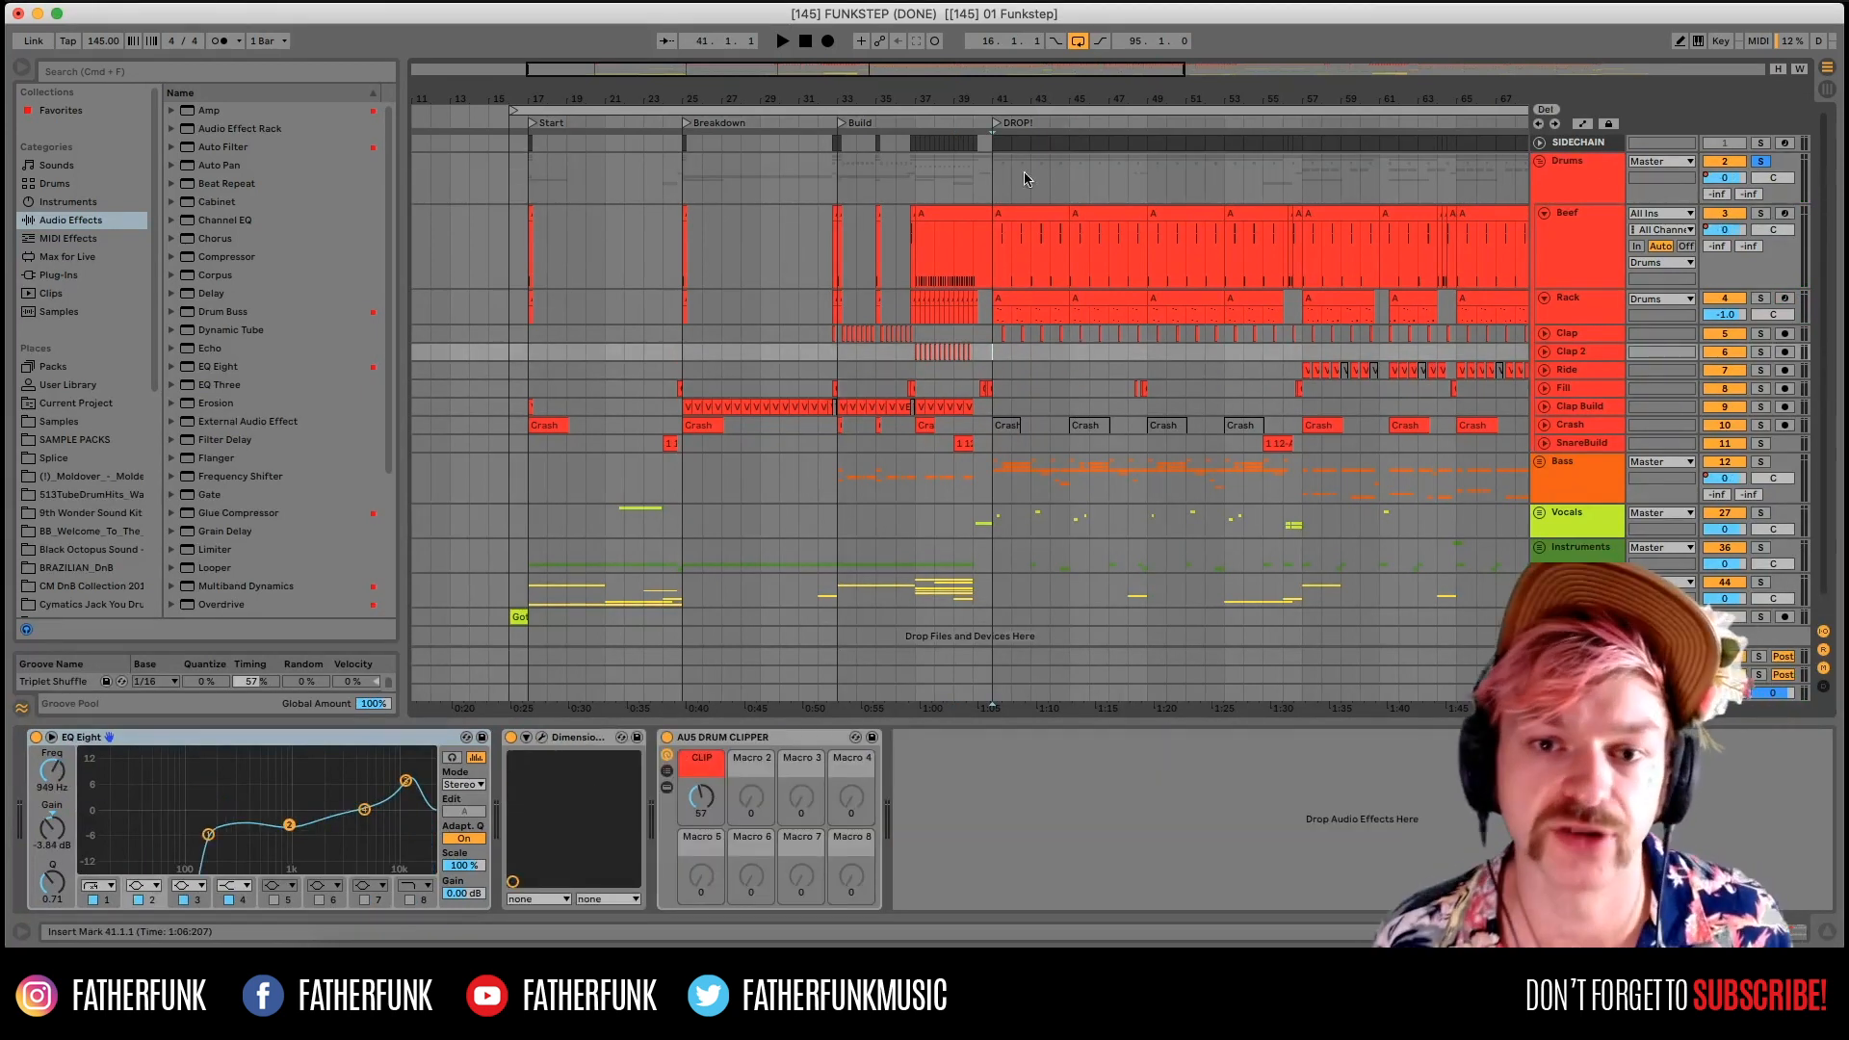
Select the Beef clip at bar 41 and play from there with the Drums group's EQ Eight and Glue Compressor shown.
{"action": "left_click", "coordinate": [1023, 234]}
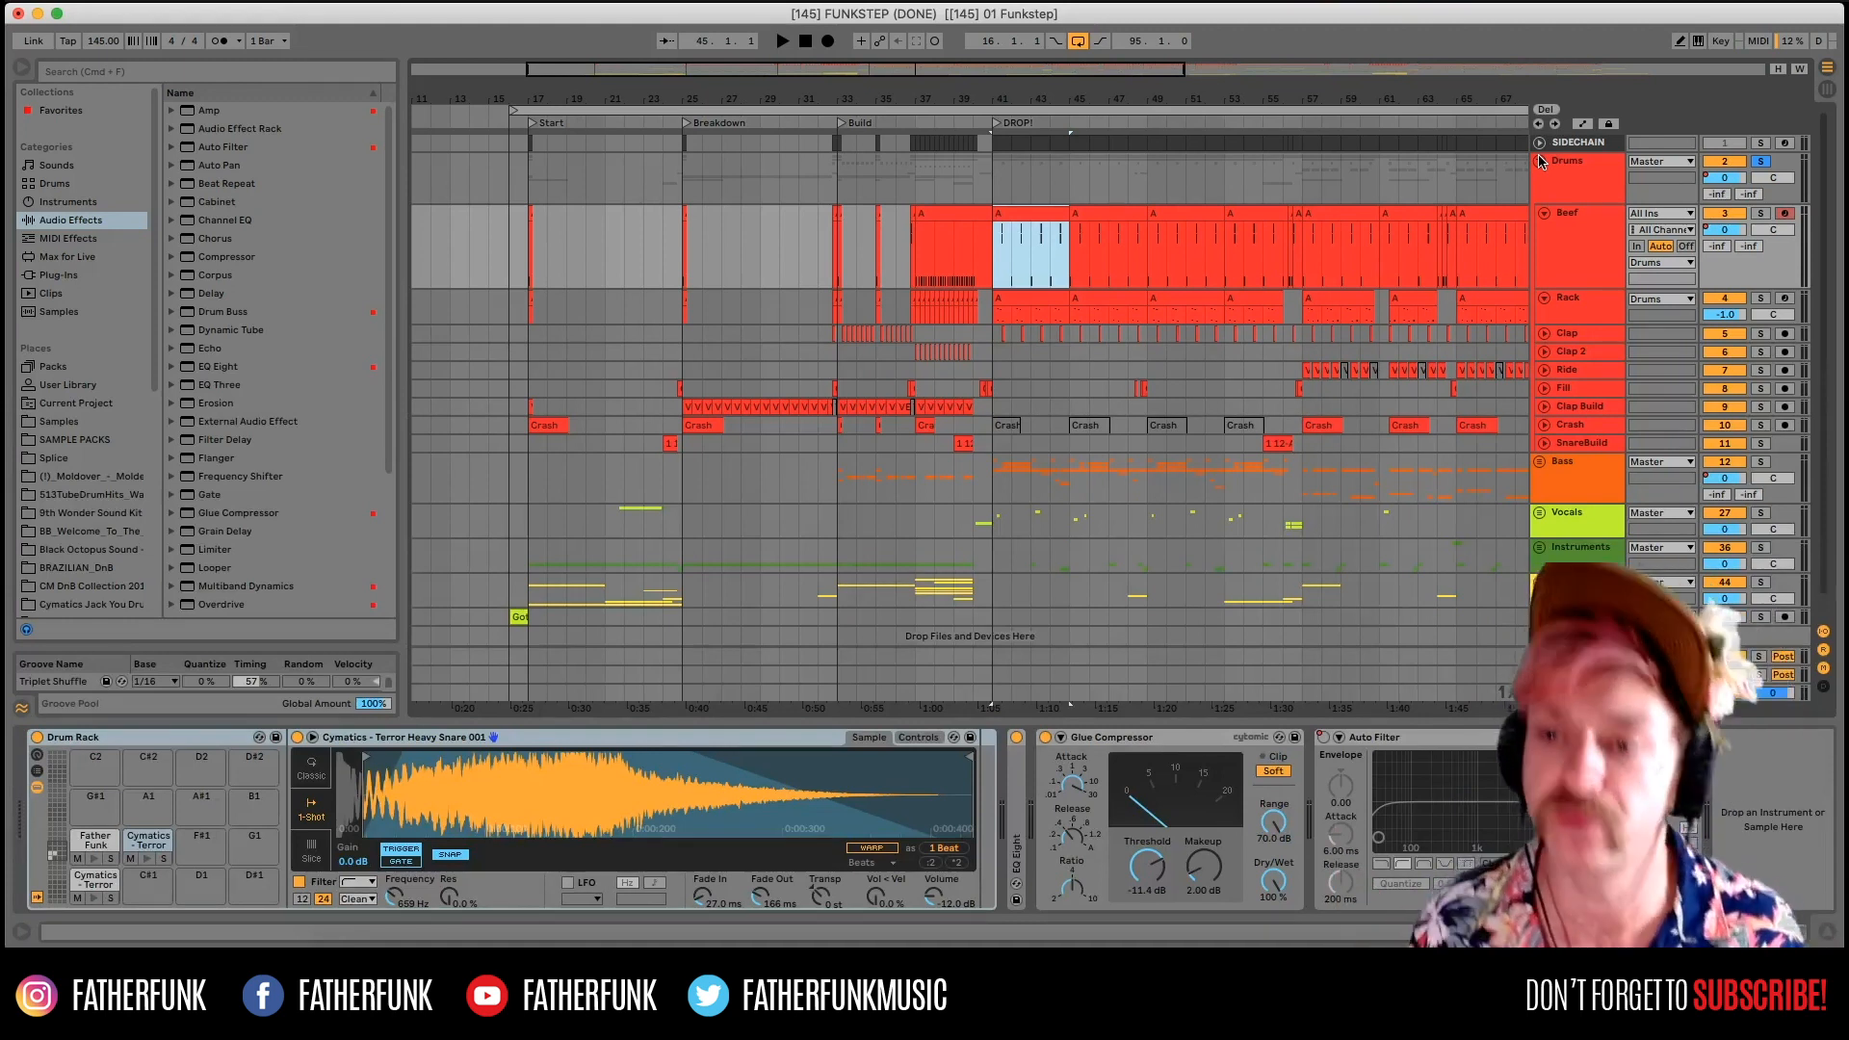
{"action": "left_click", "coordinate": [1564, 165]}
{"action": "key", "text": "space"}
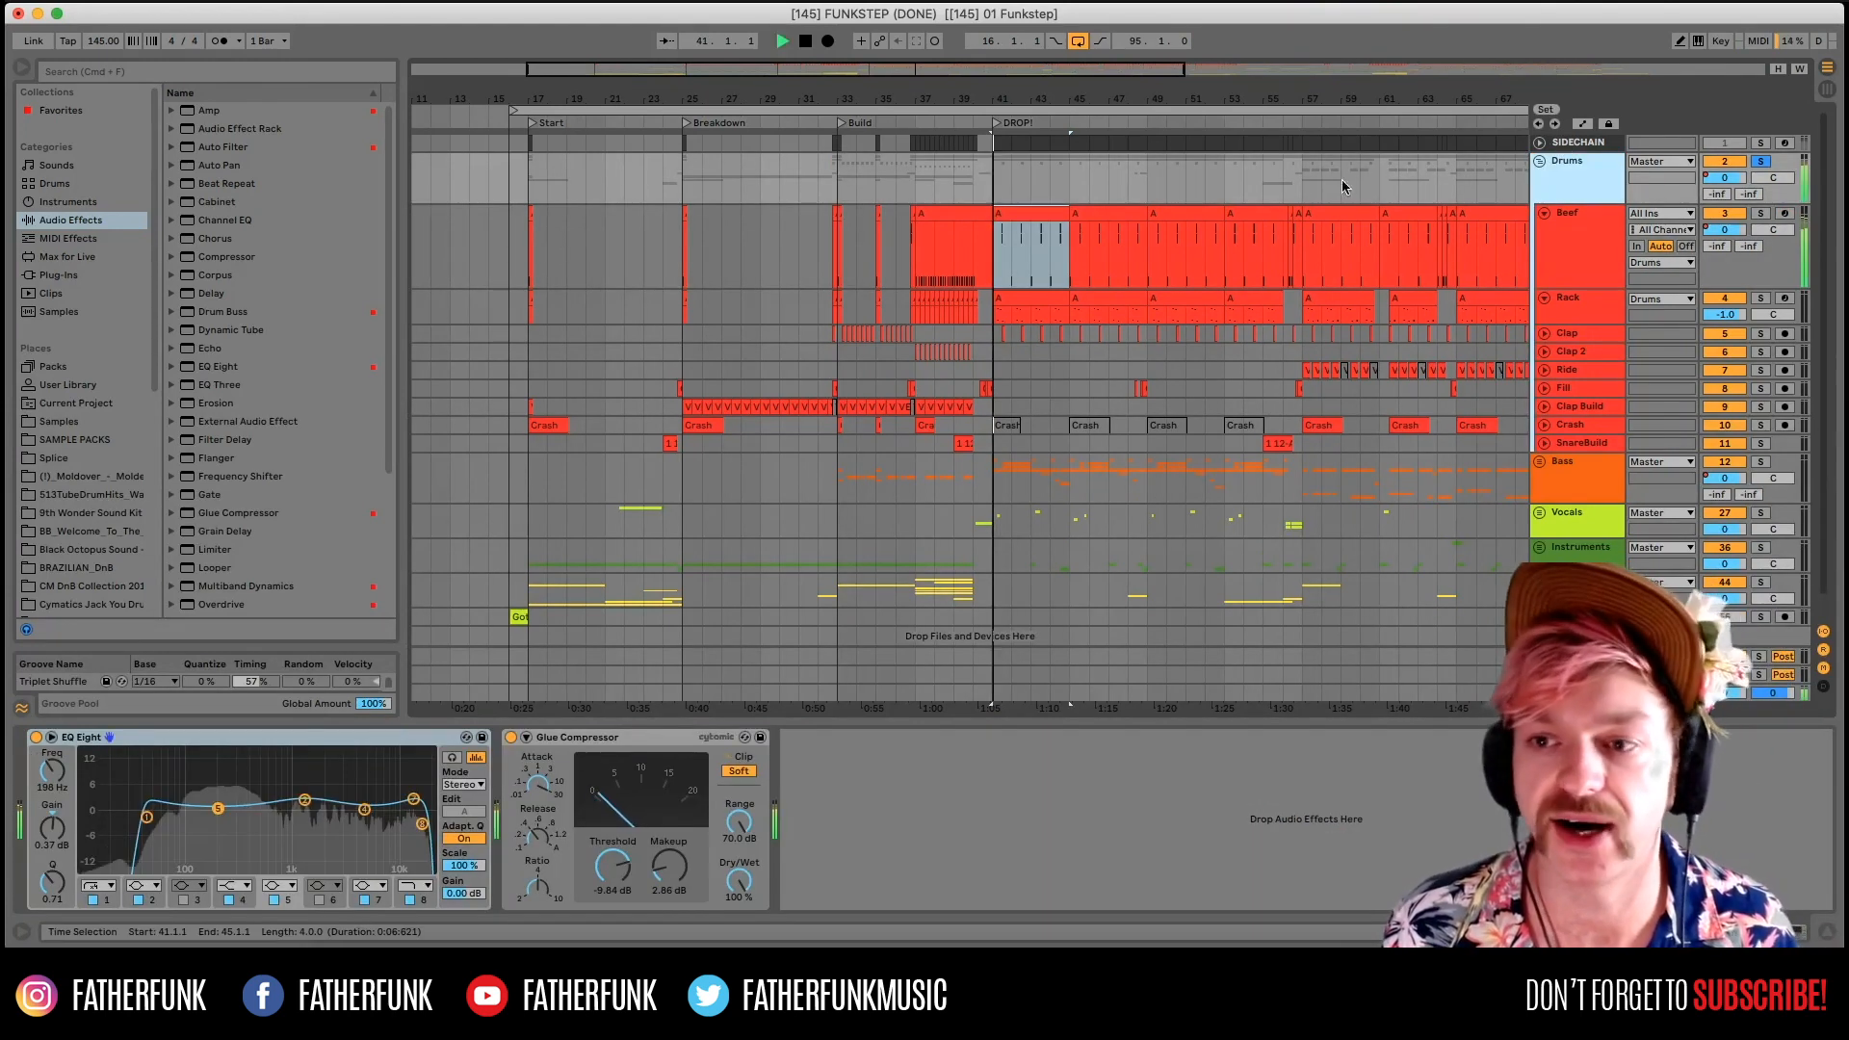
{"action": "left_click_drag", "start_coordinate": [1035, 99], "coordinate": [636, 206]}
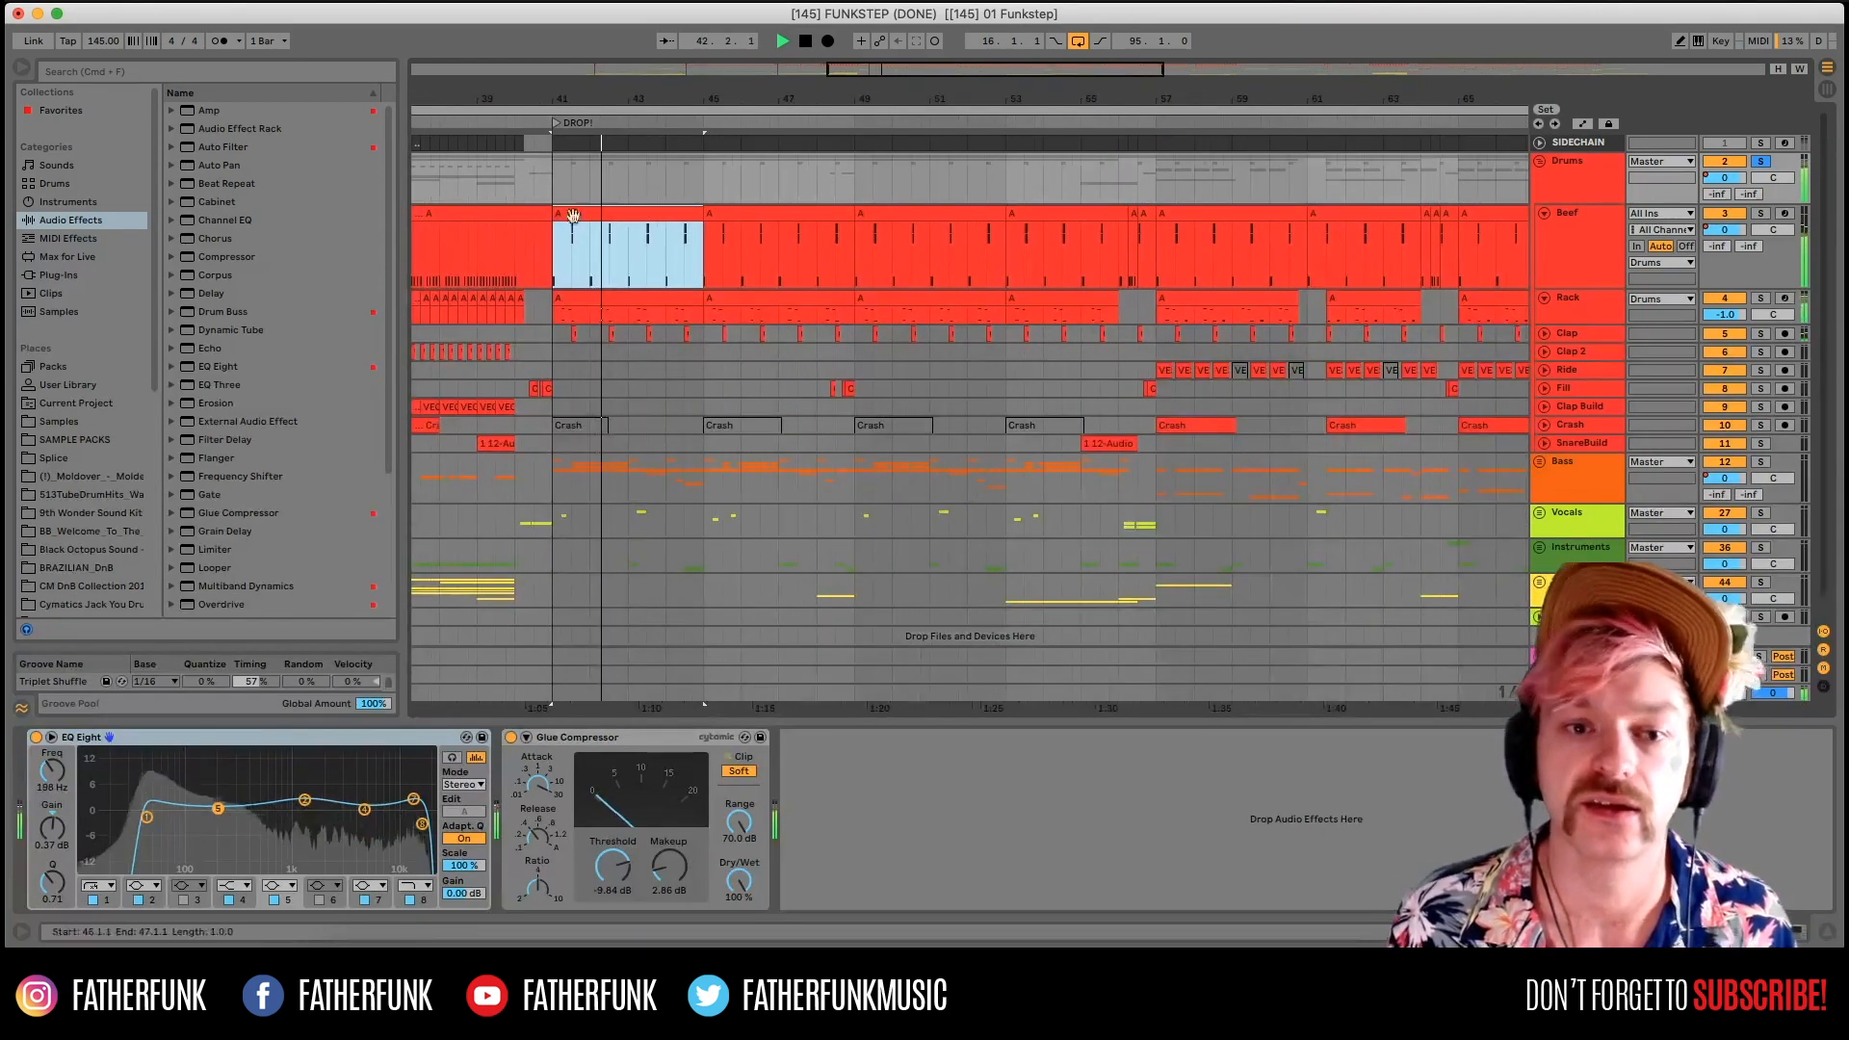
Open the Beef clip at bar 41 to examine its kick and snare notes, then return to the track's Drum Rack devices.
{"action": "double_click", "coordinate": [637, 206]}
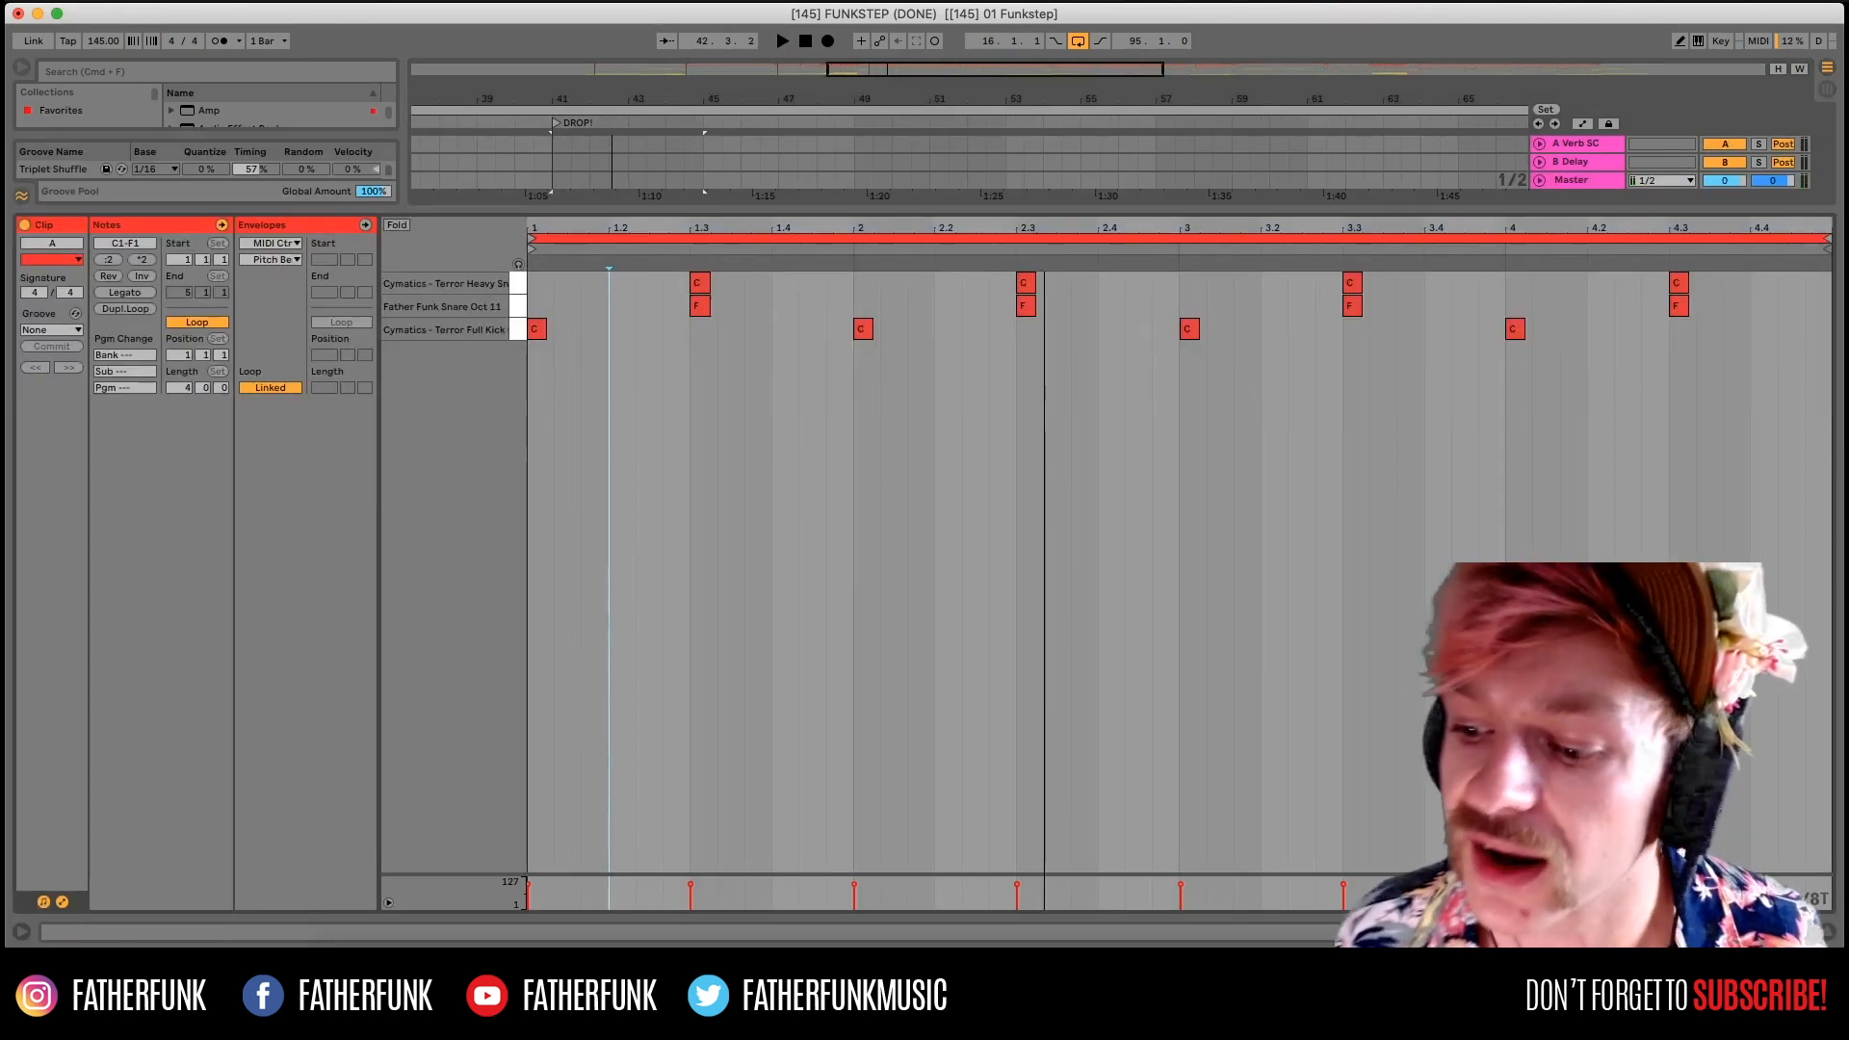
{"action": "left_click", "coordinate": [1827, 932]}
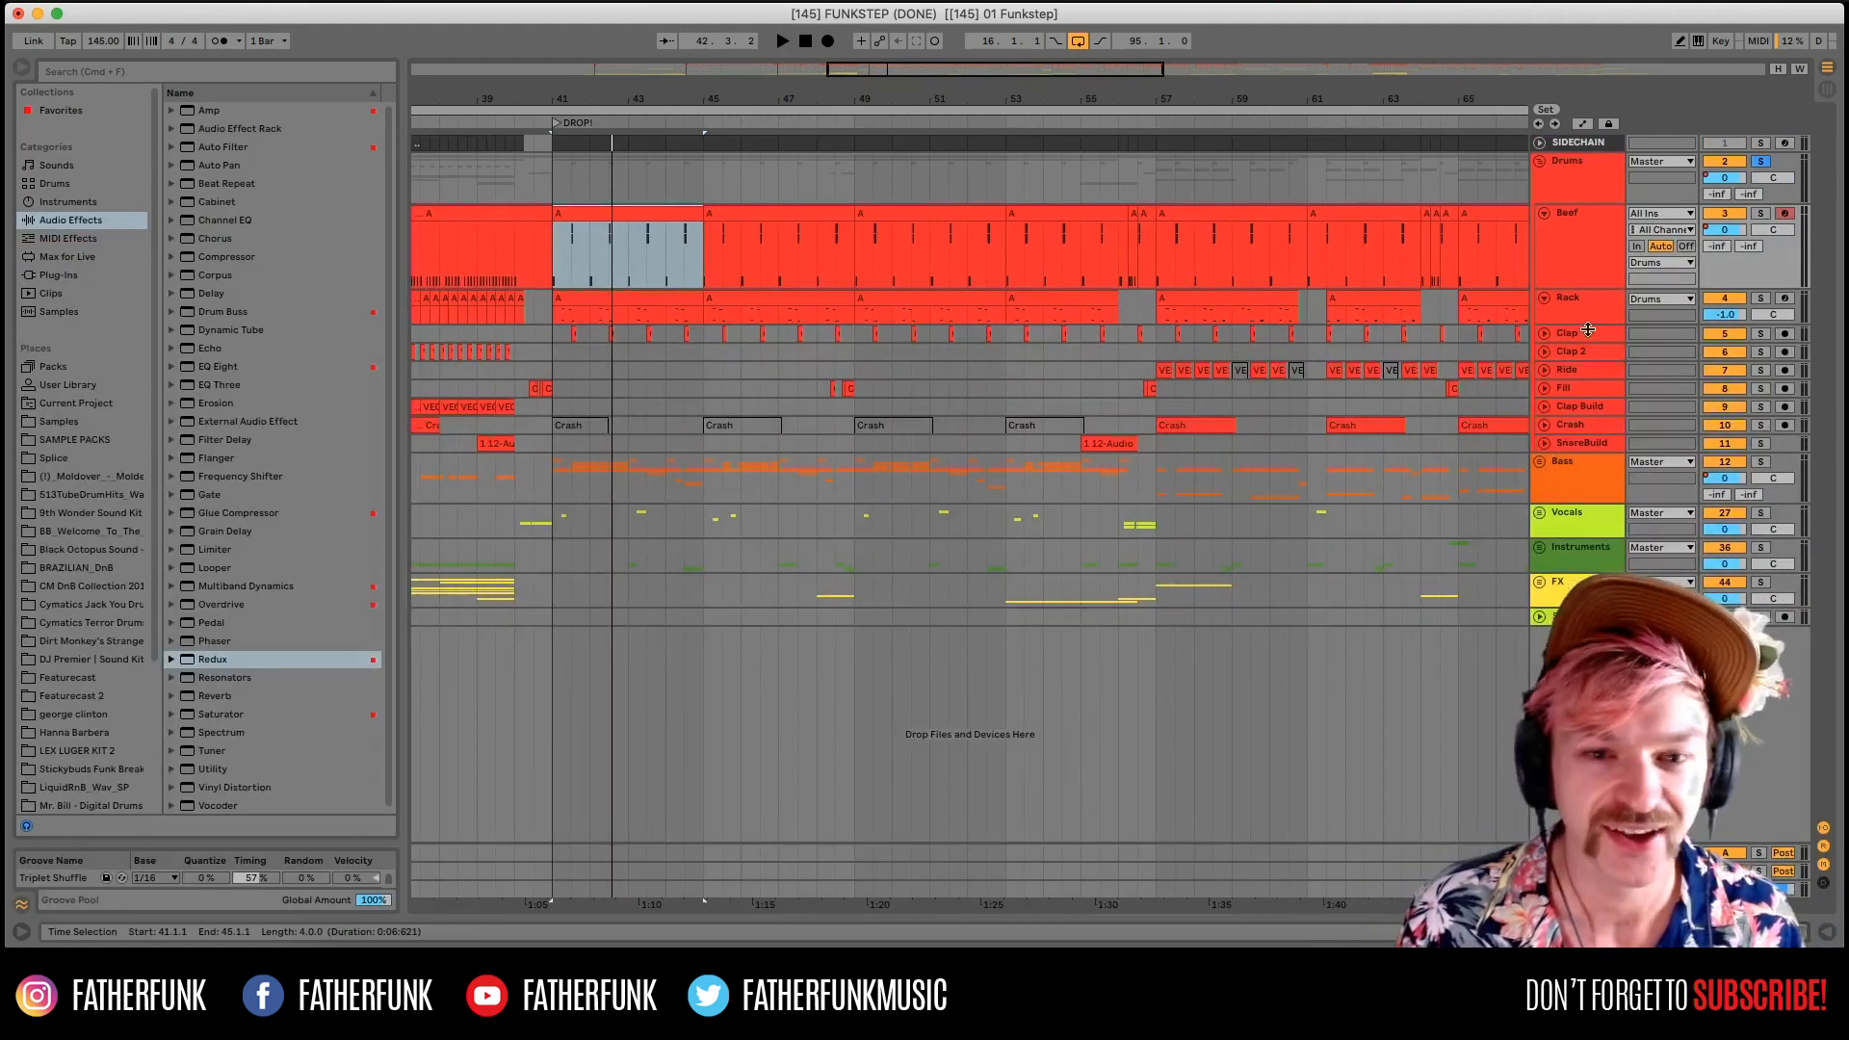
{"action": "left_click", "coordinate": [1714, 932]}
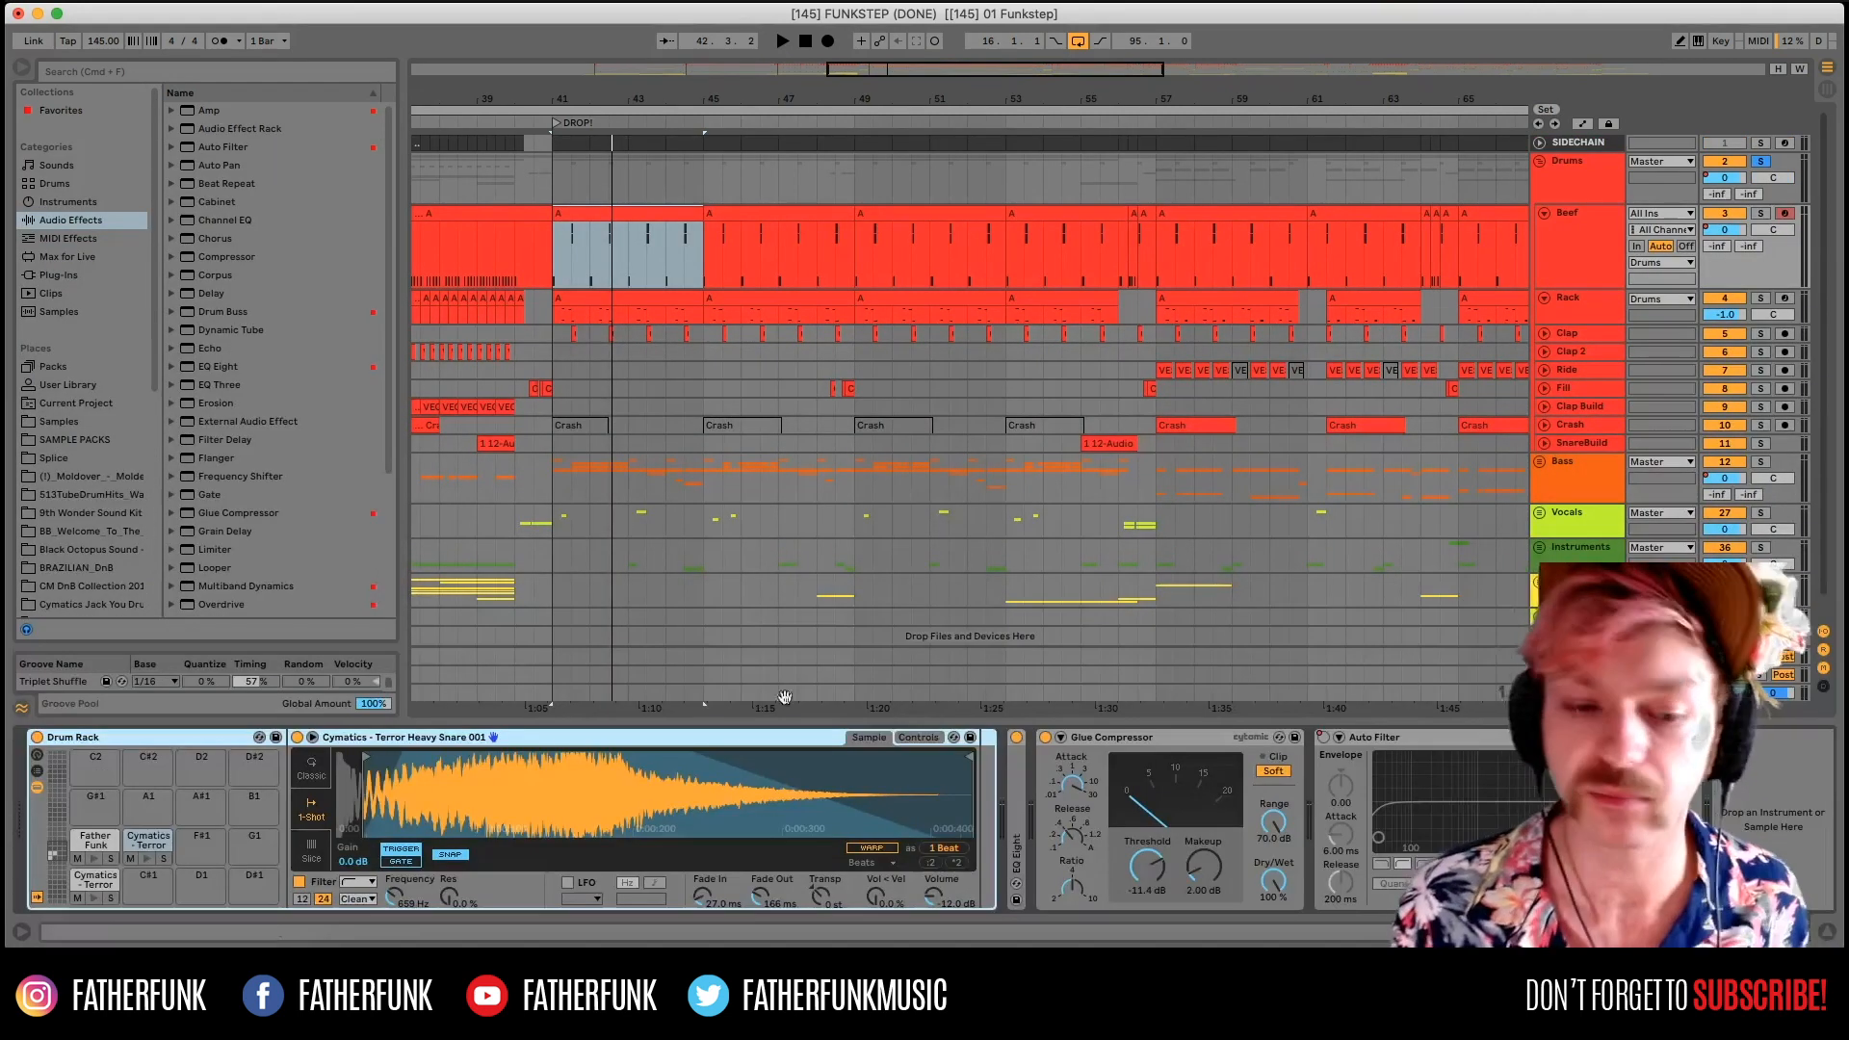
Audition the Cymatics Terror Full Kick pad in the Beef track's Drum Rack and select it while playing from bar 41.
{"action": "left_click", "coordinate": [93, 899]}
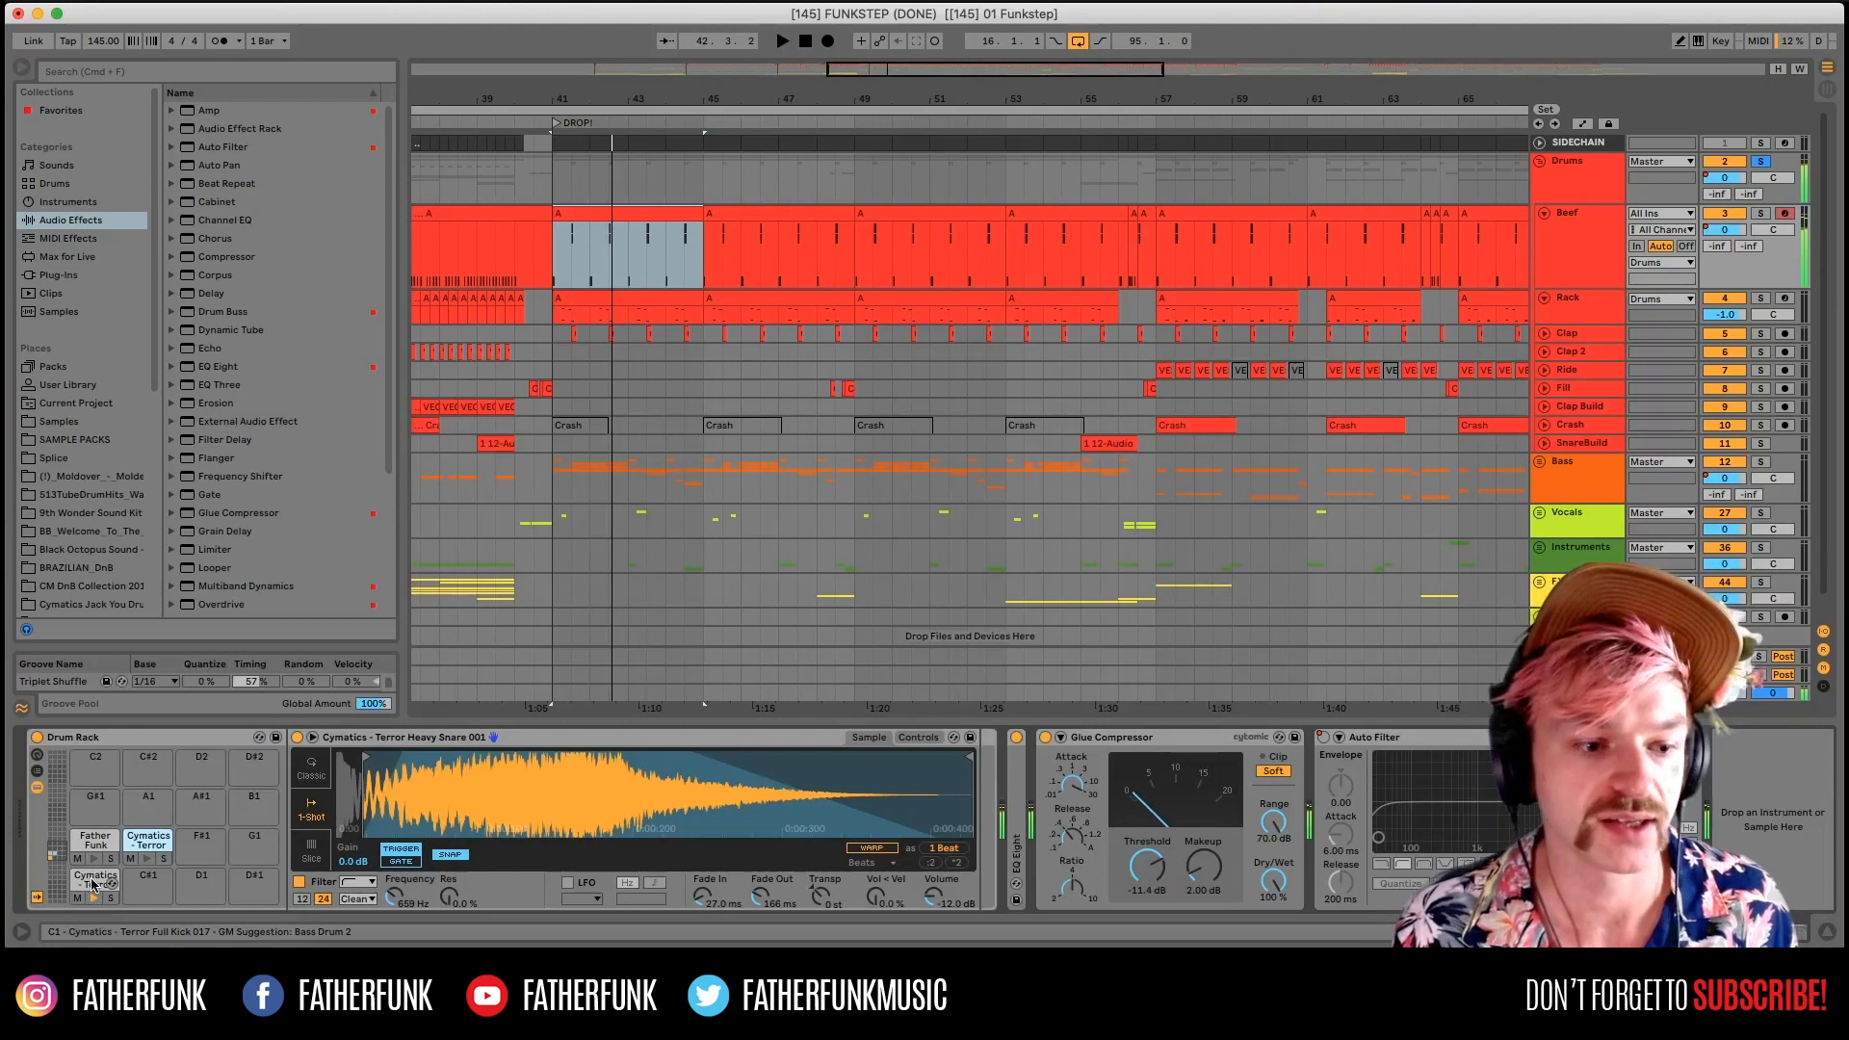
{"action": "left_click", "coordinate": [94, 878]}
{"action": "key", "text": "space"}
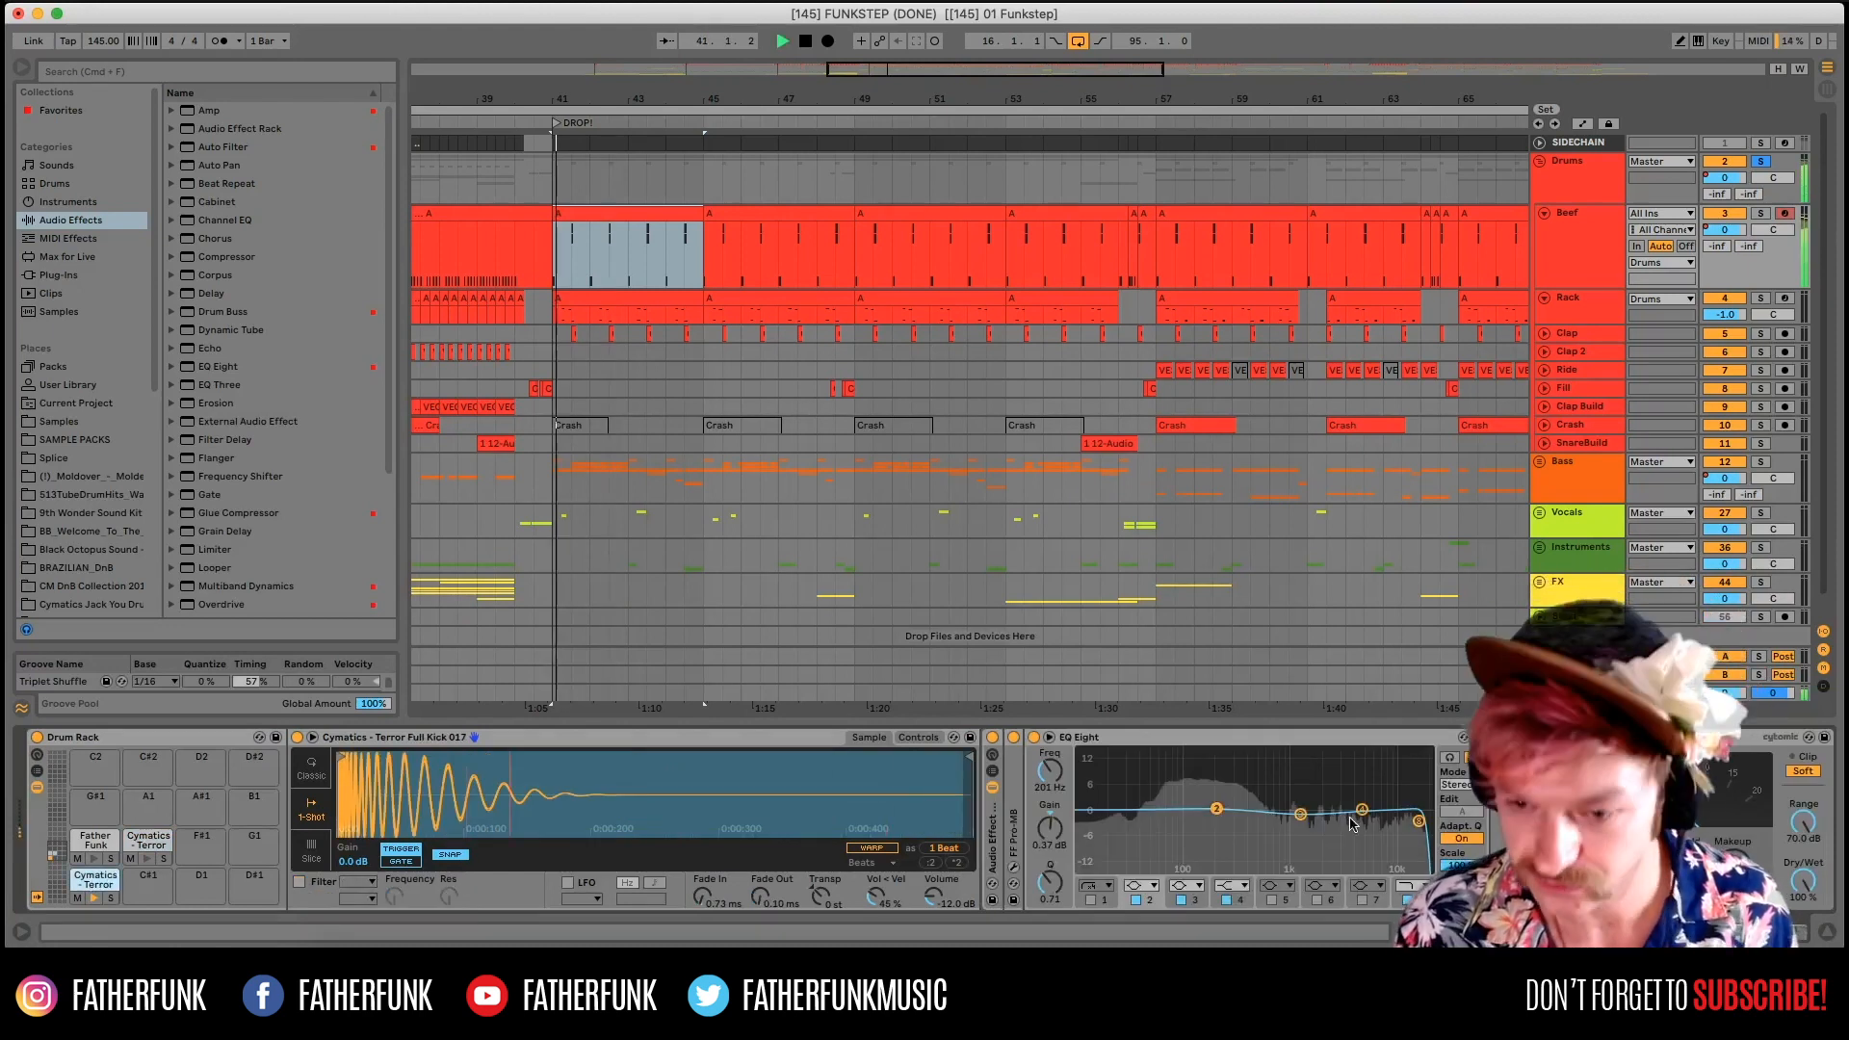
Expand the kick's FF Pro-MB and inspect its plug-in window, then close it, collapse FF Pro-MB and EQ Eight, and stop playback.
{"action": "left_click", "coordinate": [1014, 804]}
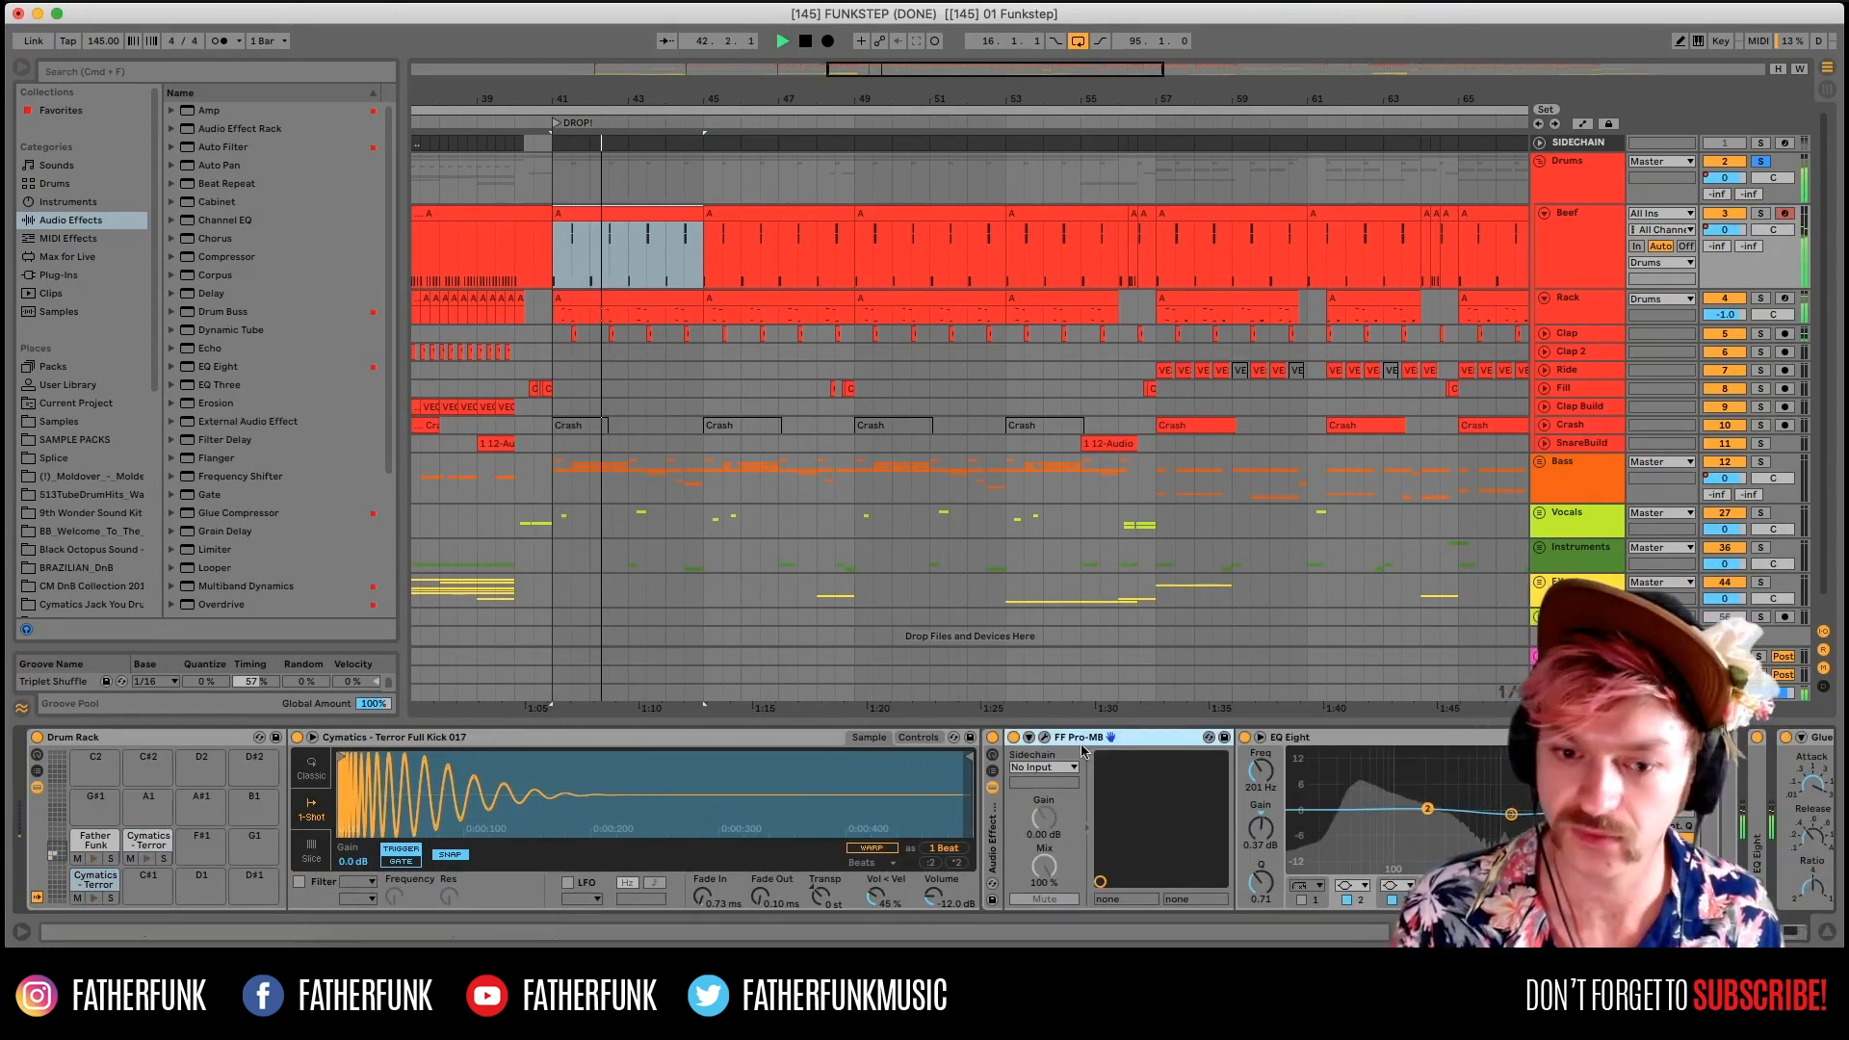
{"action": "left_click", "coordinate": [1045, 739]}
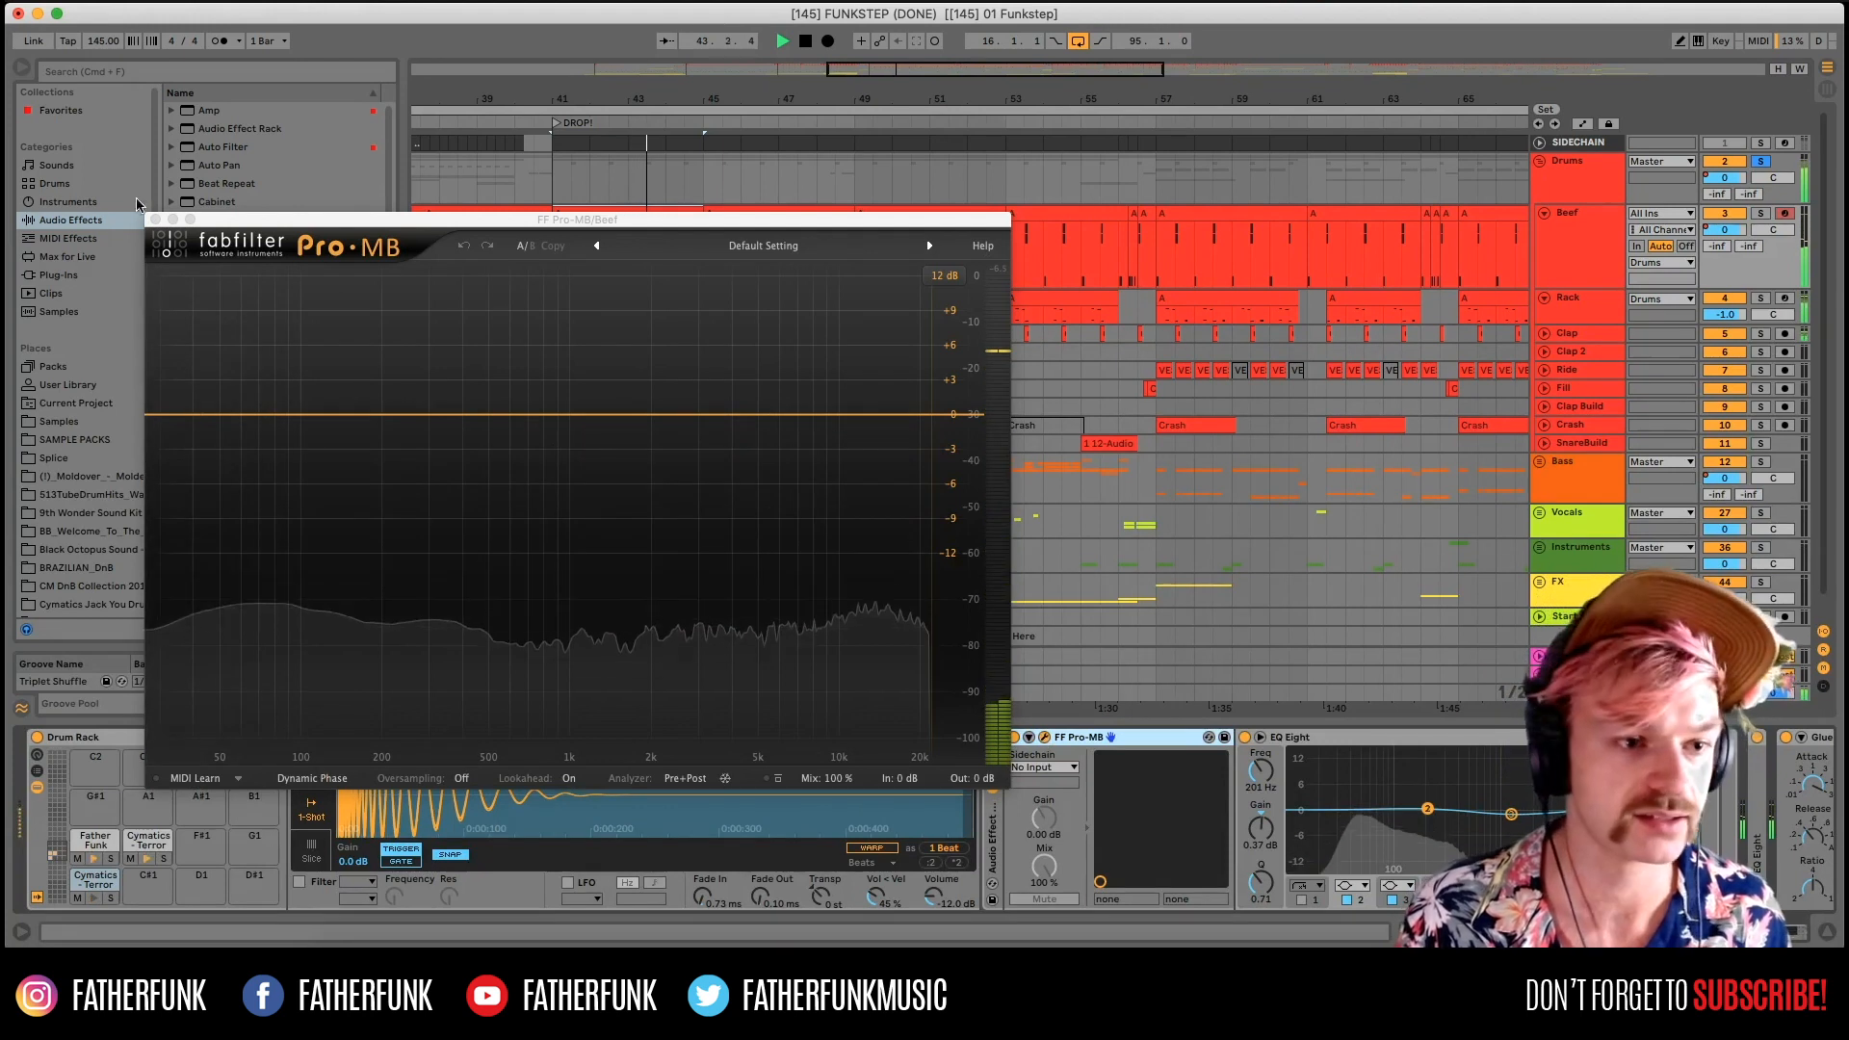
{"action": "left_click", "coordinate": [157, 220]}
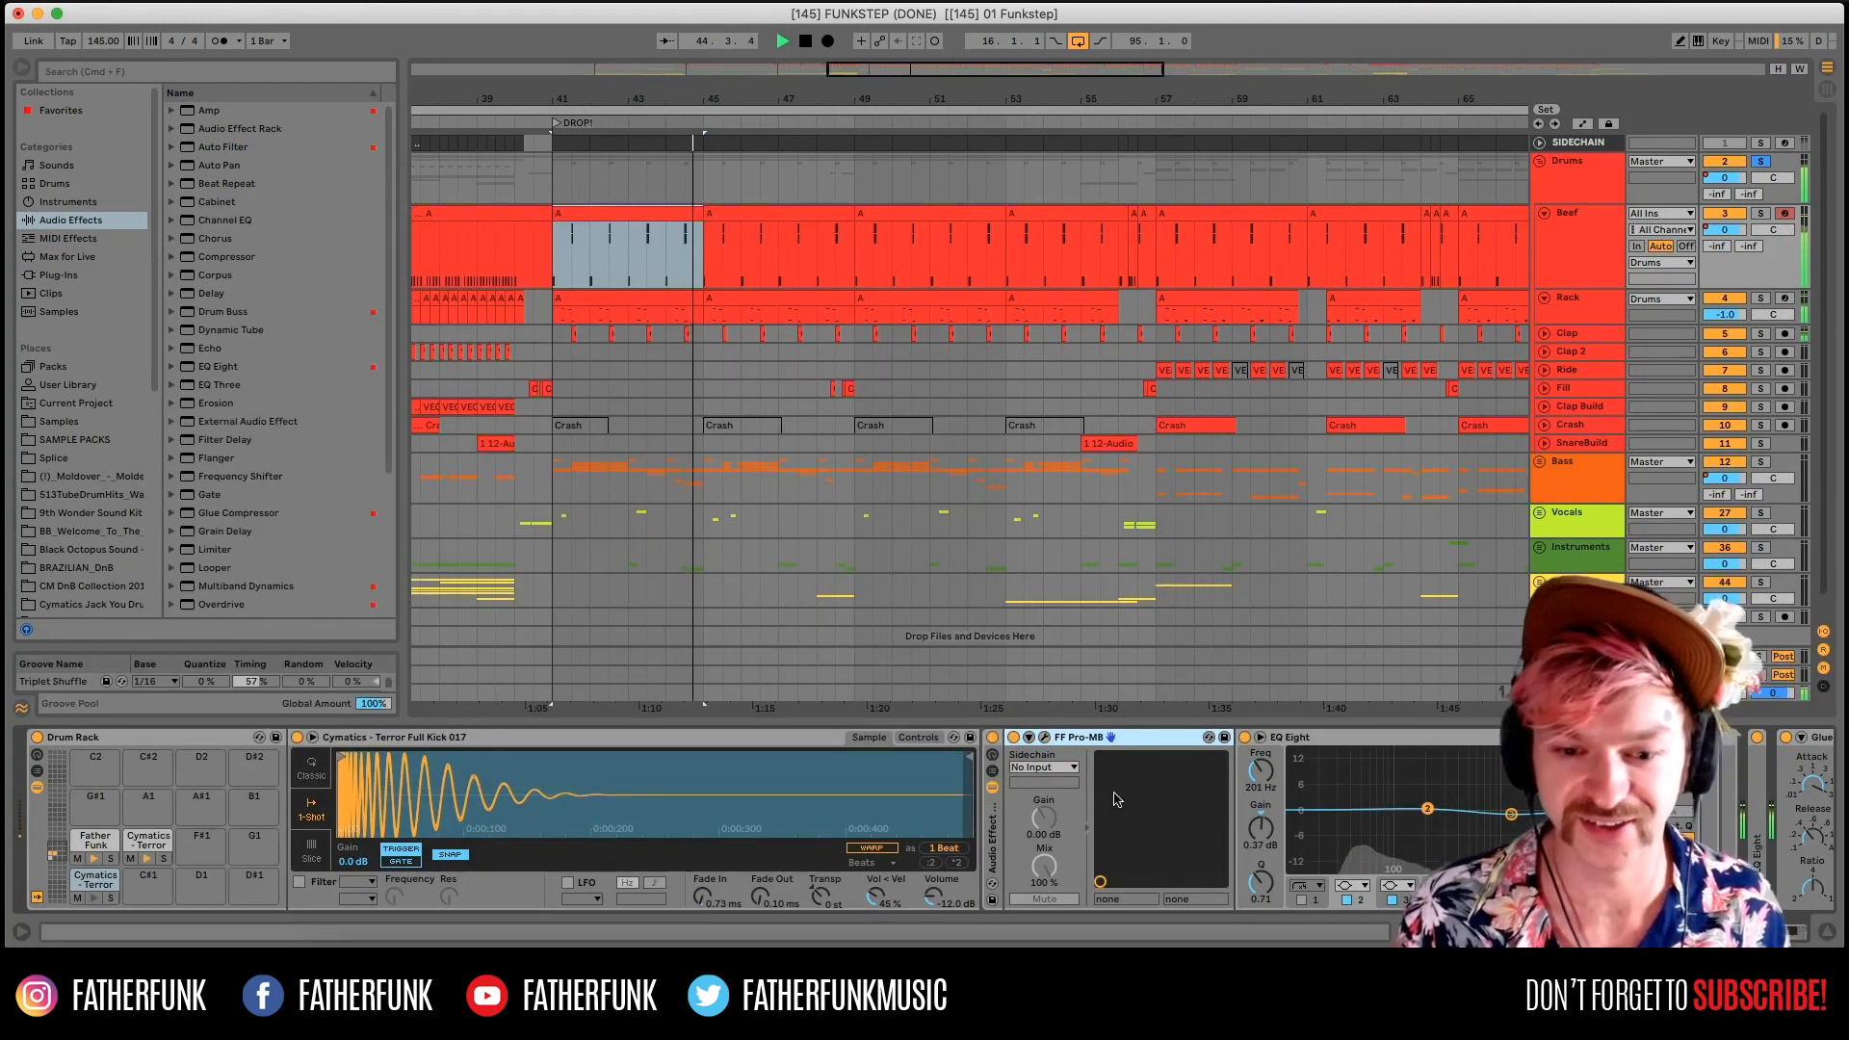
{"action": "double_click", "coordinate": [1133, 743]}
{"action": "double_click", "coordinate": [1221, 740]}
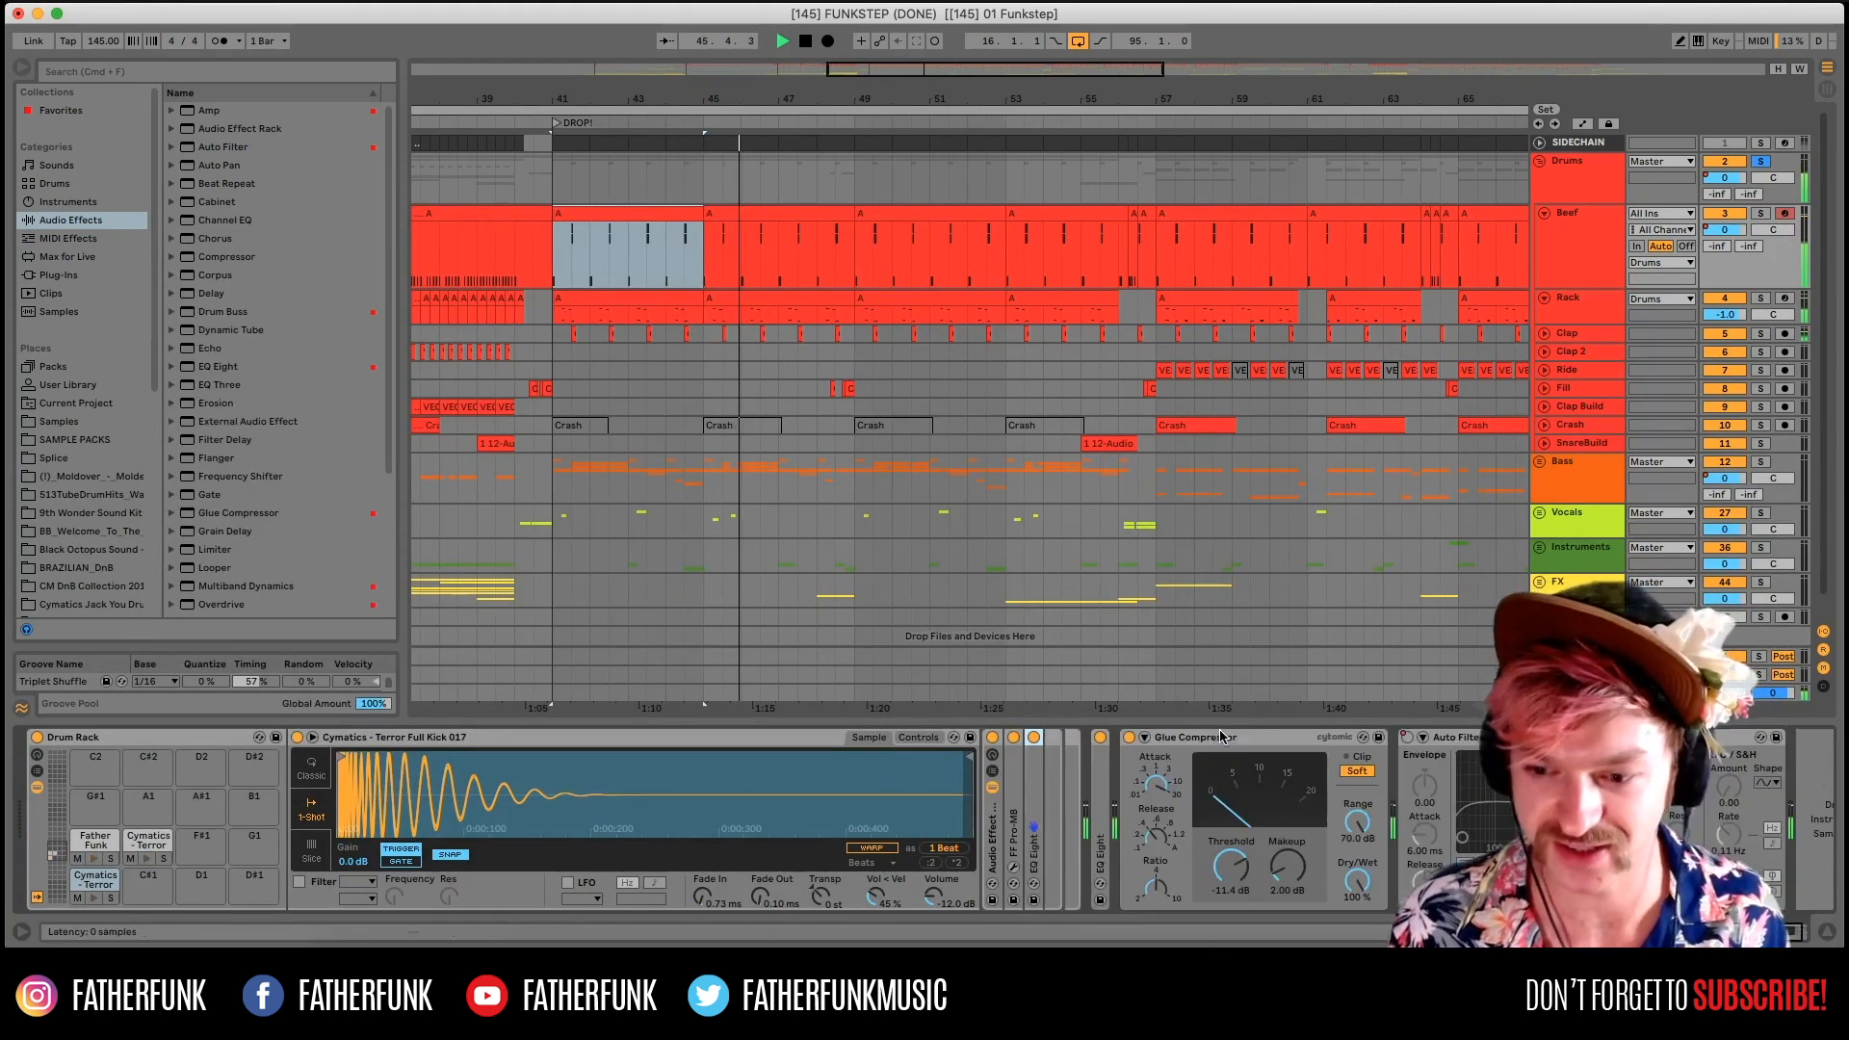
{"action": "key", "text": "space"}
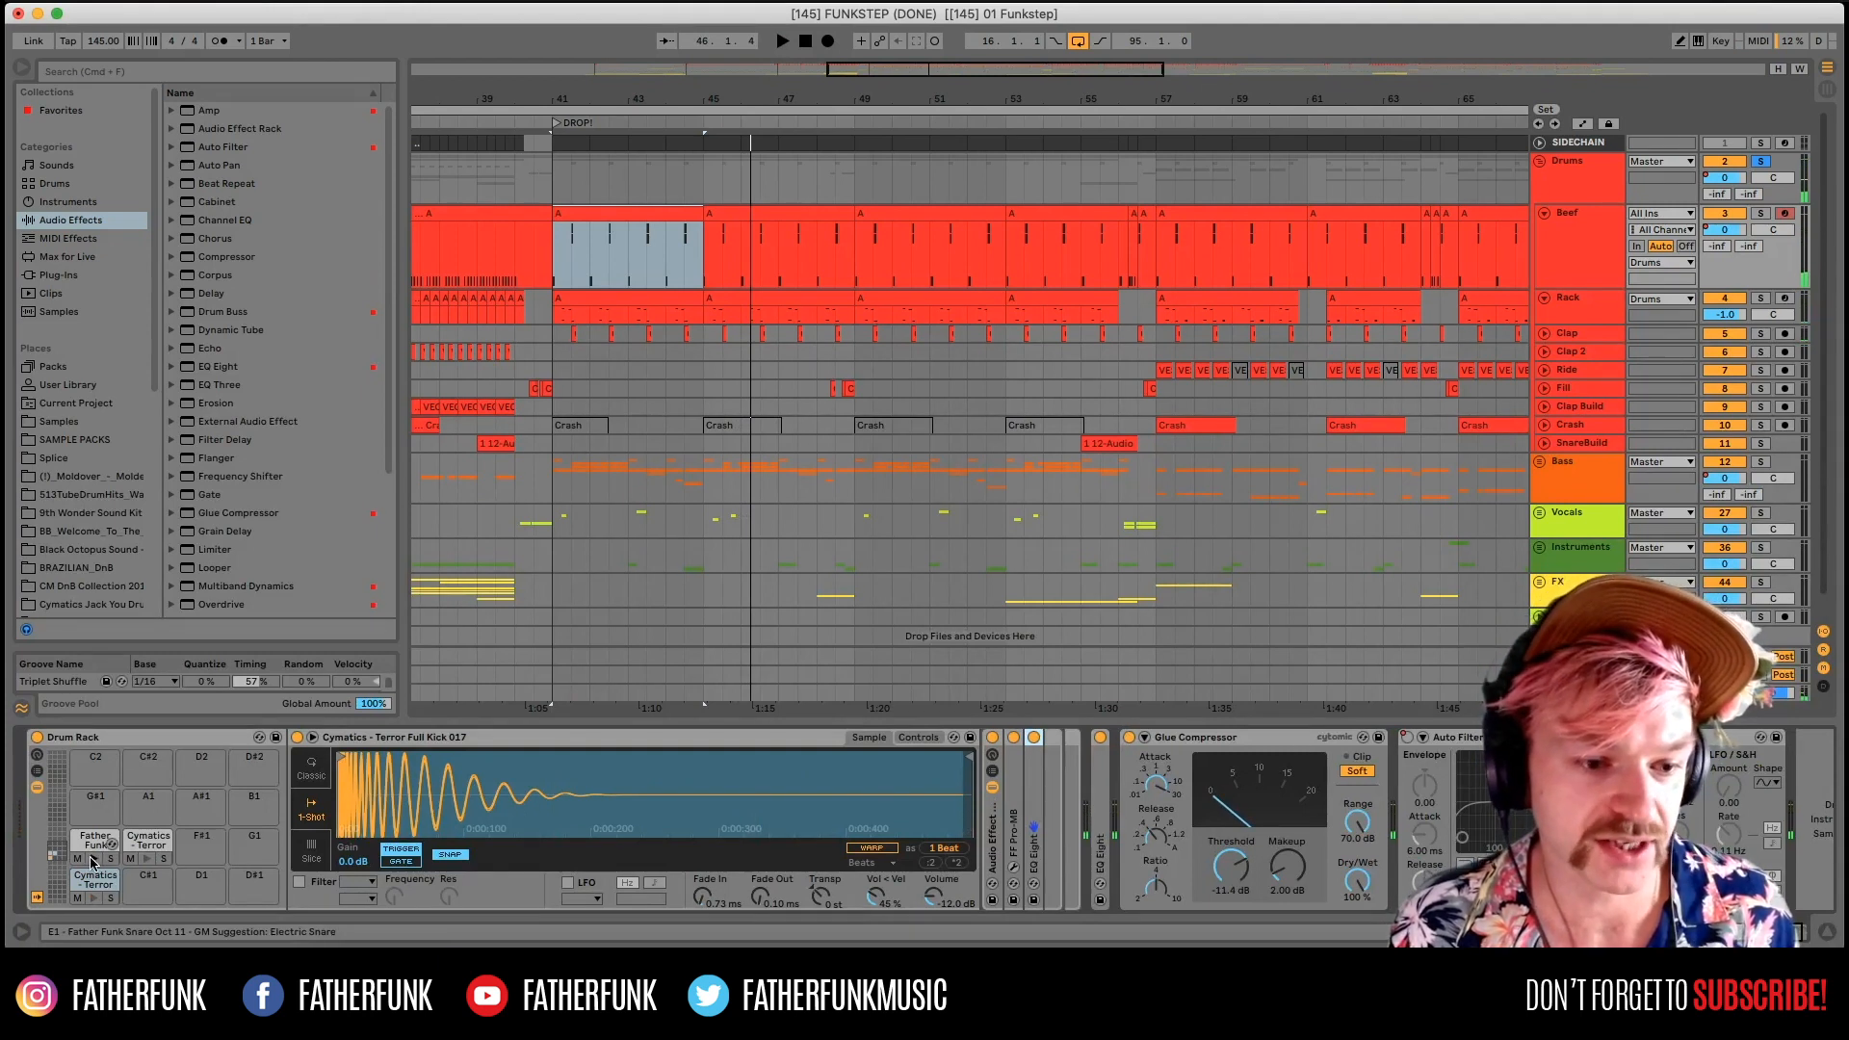
Select the Cymatics Terror Heavy Snare pad and play a short passage of the drums from bar 41.
{"action": "left_click", "coordinate": [152, 849]}
{"action": "key", "text": "space"}
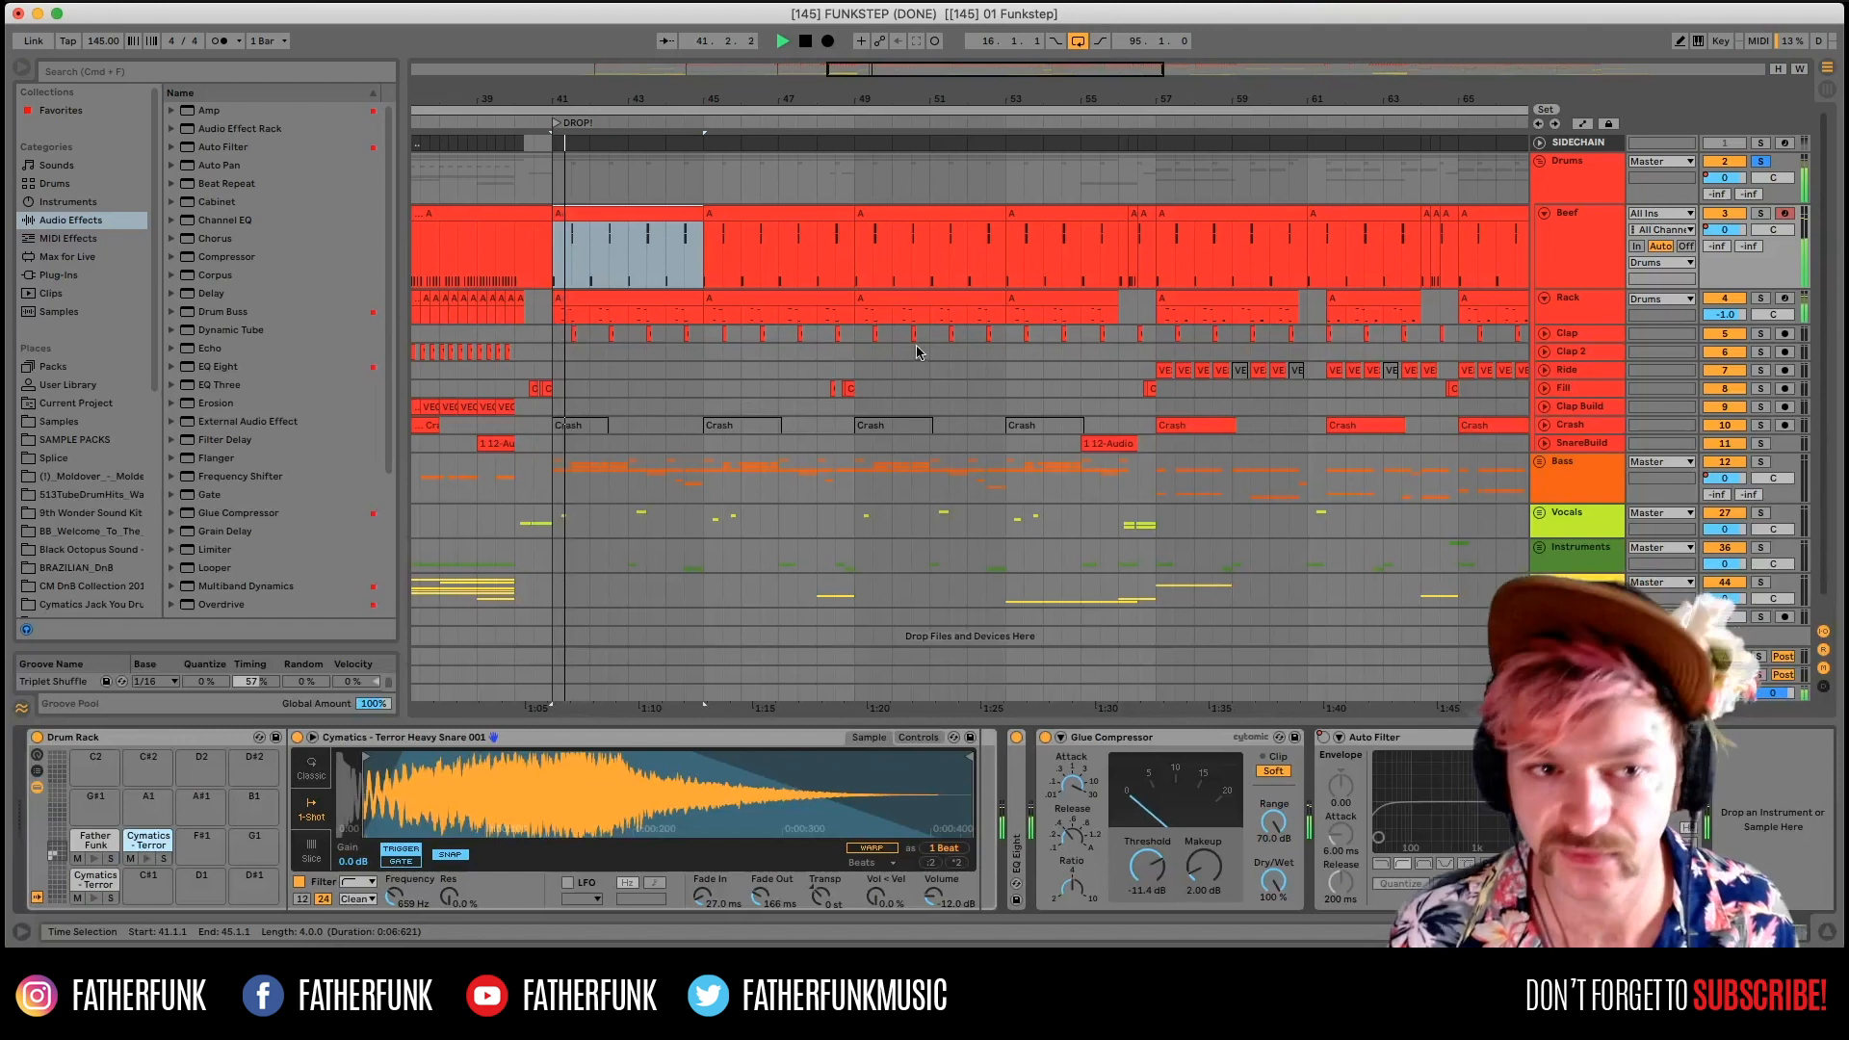
{"action": "key", "text": "space"}
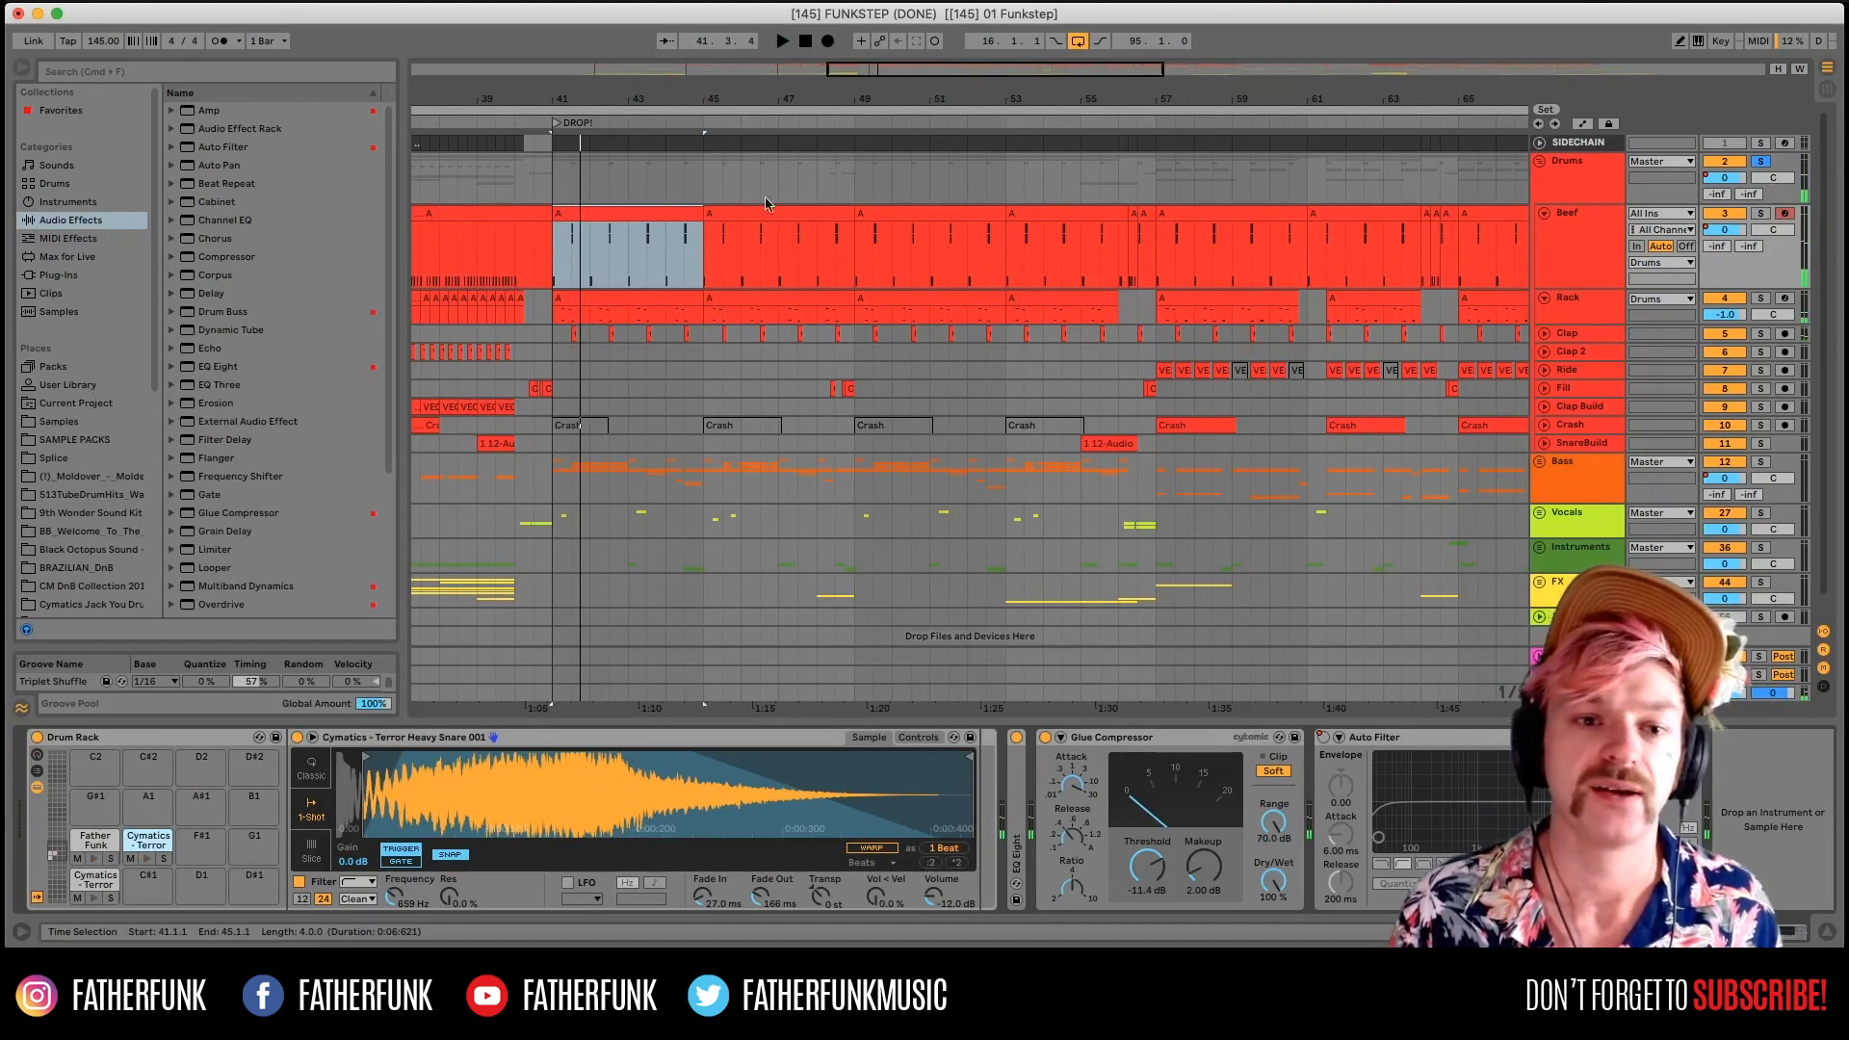
Select the Beef clip at bar 41 and widen the view to show both drops of the arrangement.
{"action": "left_click", "coordinate": [648, 211]}
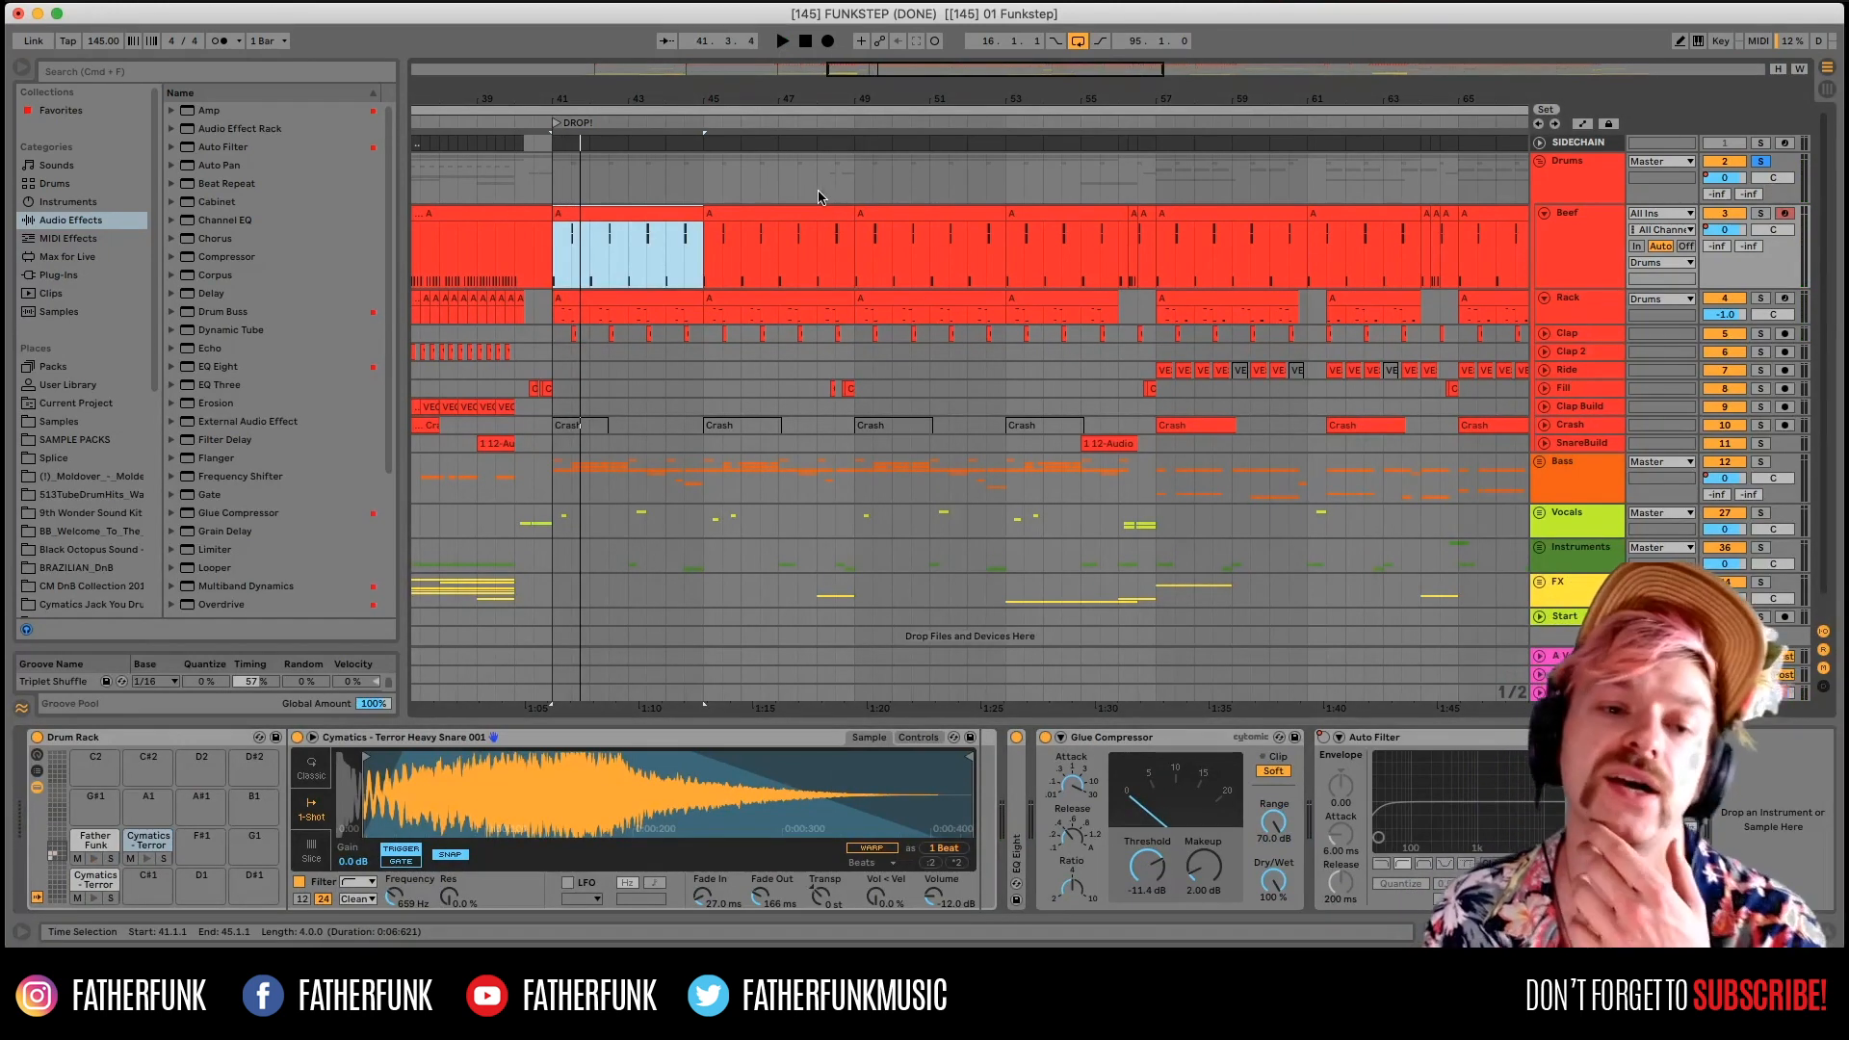
{"action": "left_click_drag", "start_coordinate": [878, 69], "coordinate": [877, 32]}
{"action": "left_click", "coordinate": [847, 279]}
{"action": "left_click", "coordinate": [593, 213]}
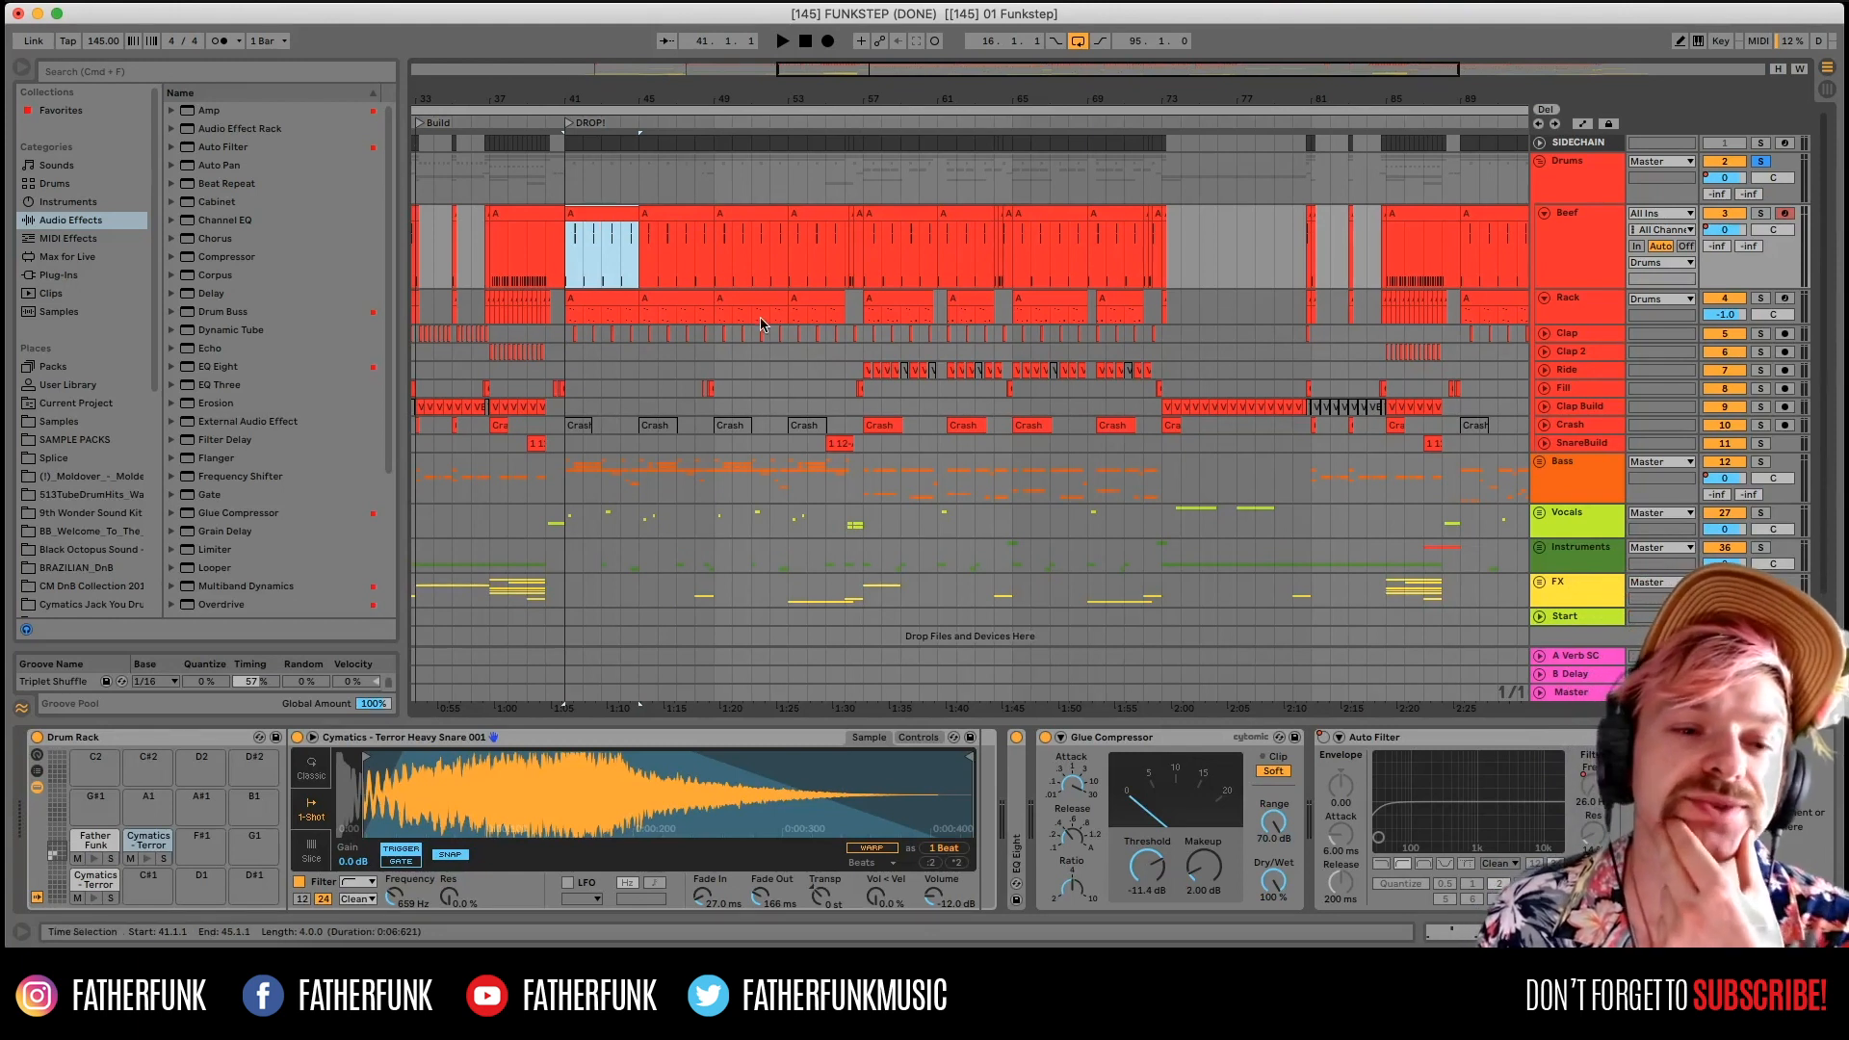
{"action": "left_click_drag", "start_coordinate": [872, 75], "coordinate": [871, 60]}
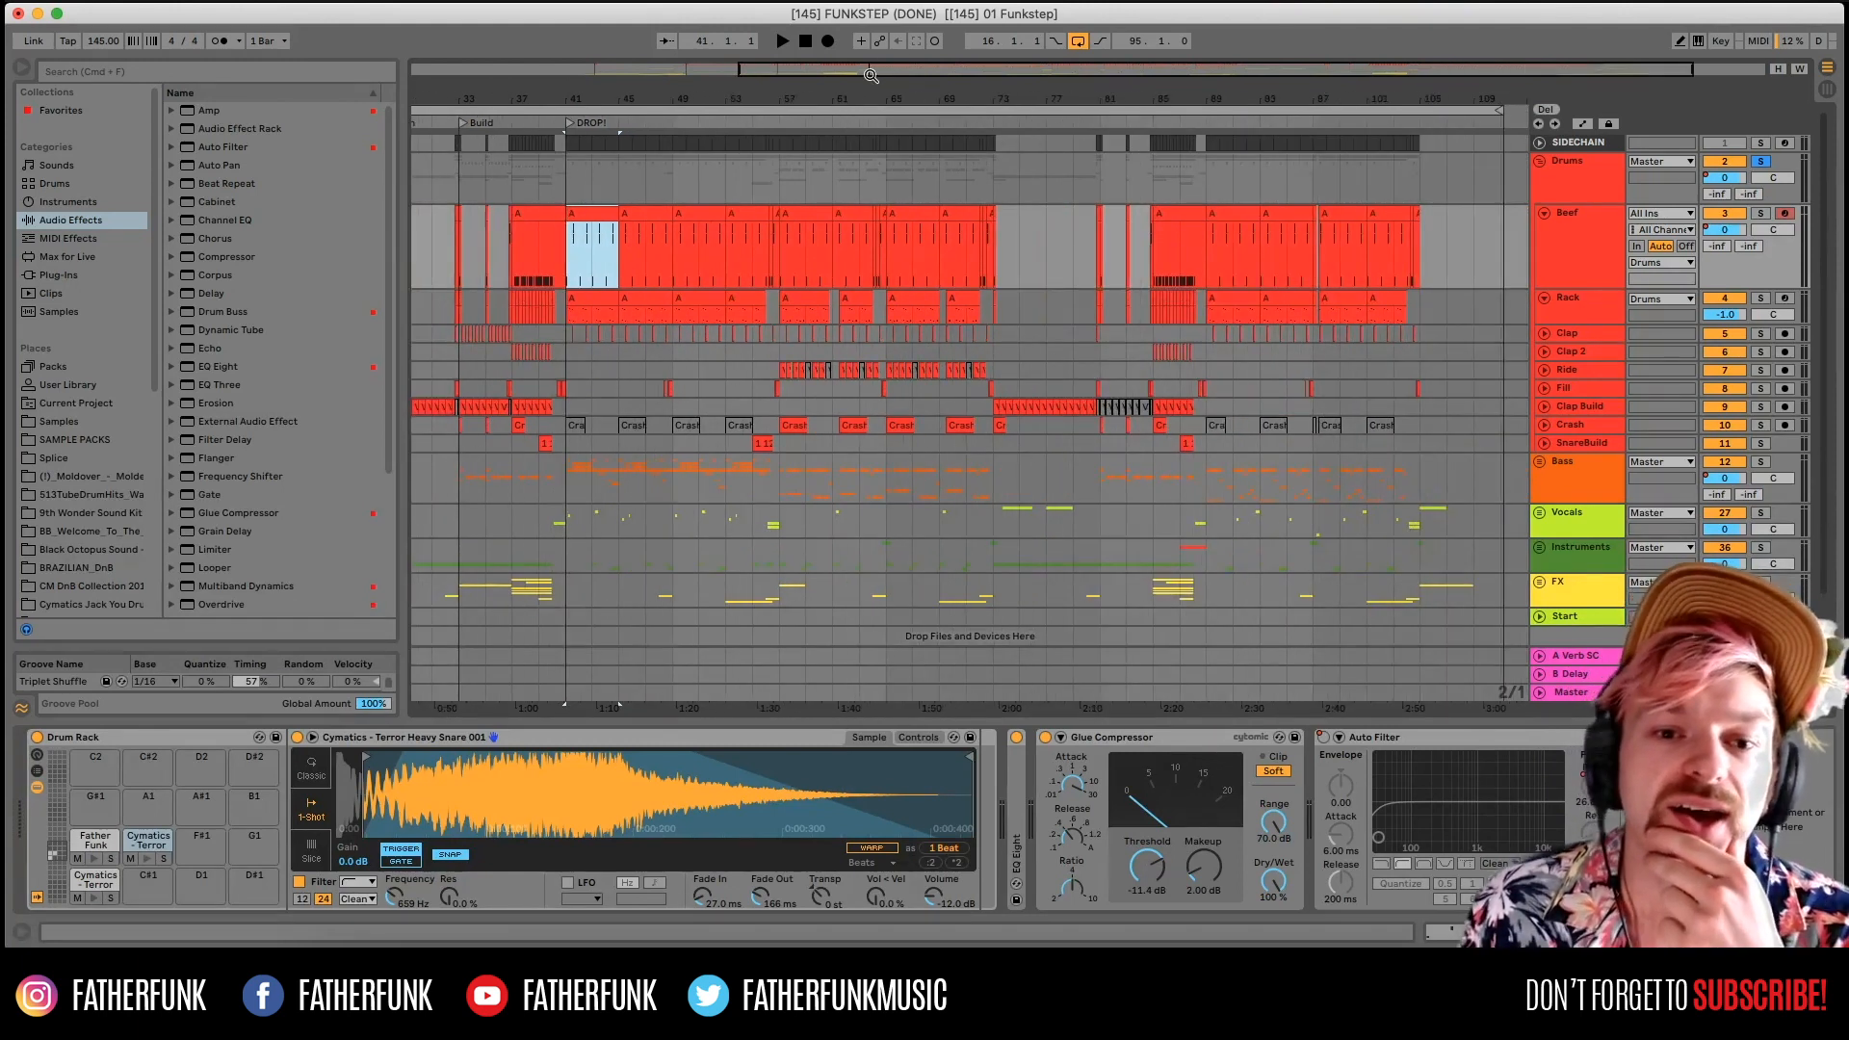
Go over the Beef clips at the start of the drop and select the four-bar Rack clip at bar 41.
{"action": "left_click", "coordinate": [665, 200]}
{"action": "left_click", "coordinate": [639, 208]}
{"action": "left_click", "coordinate": [611, 212]}
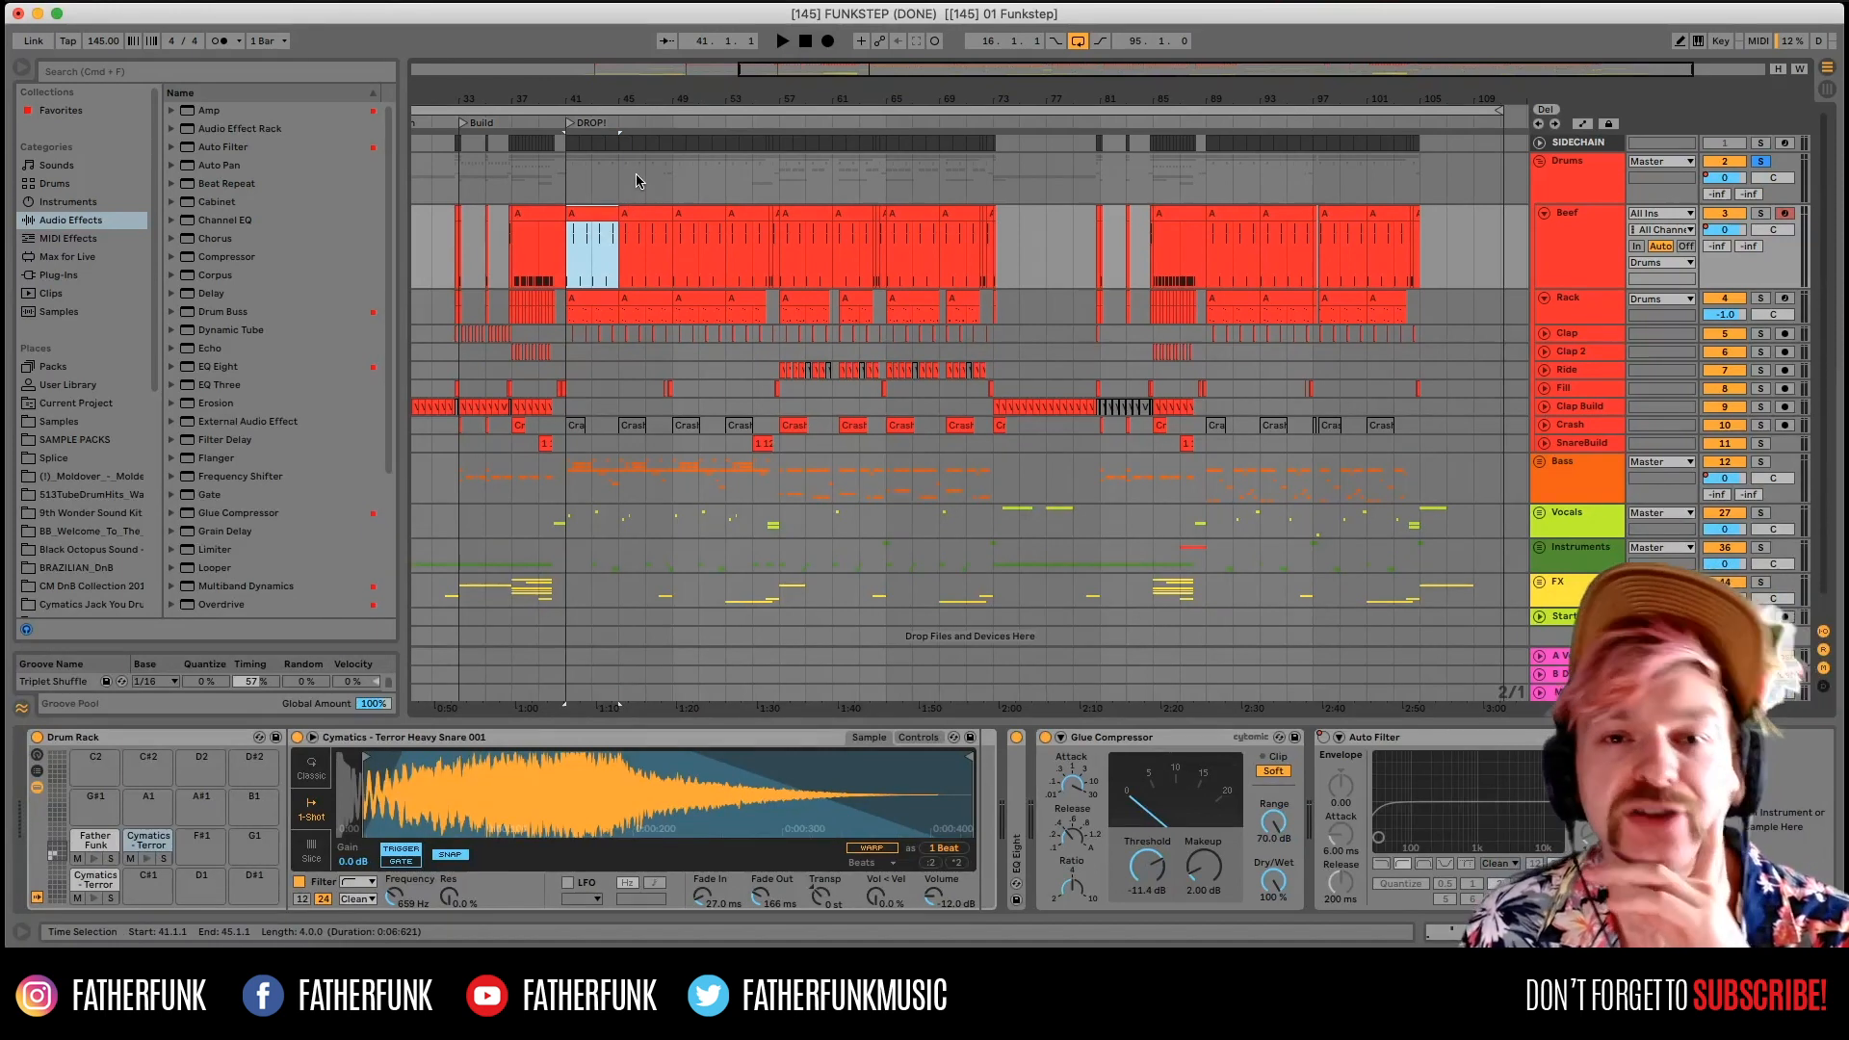
{"action": "left_click", "coordinate": [623, 239]}
{"action": "left_click", "coordinate": [624, 210]}
{"action": "left_click", "coordinate": [621, 199]}
{"action": "left_click", "coordinate": [590, 228]}
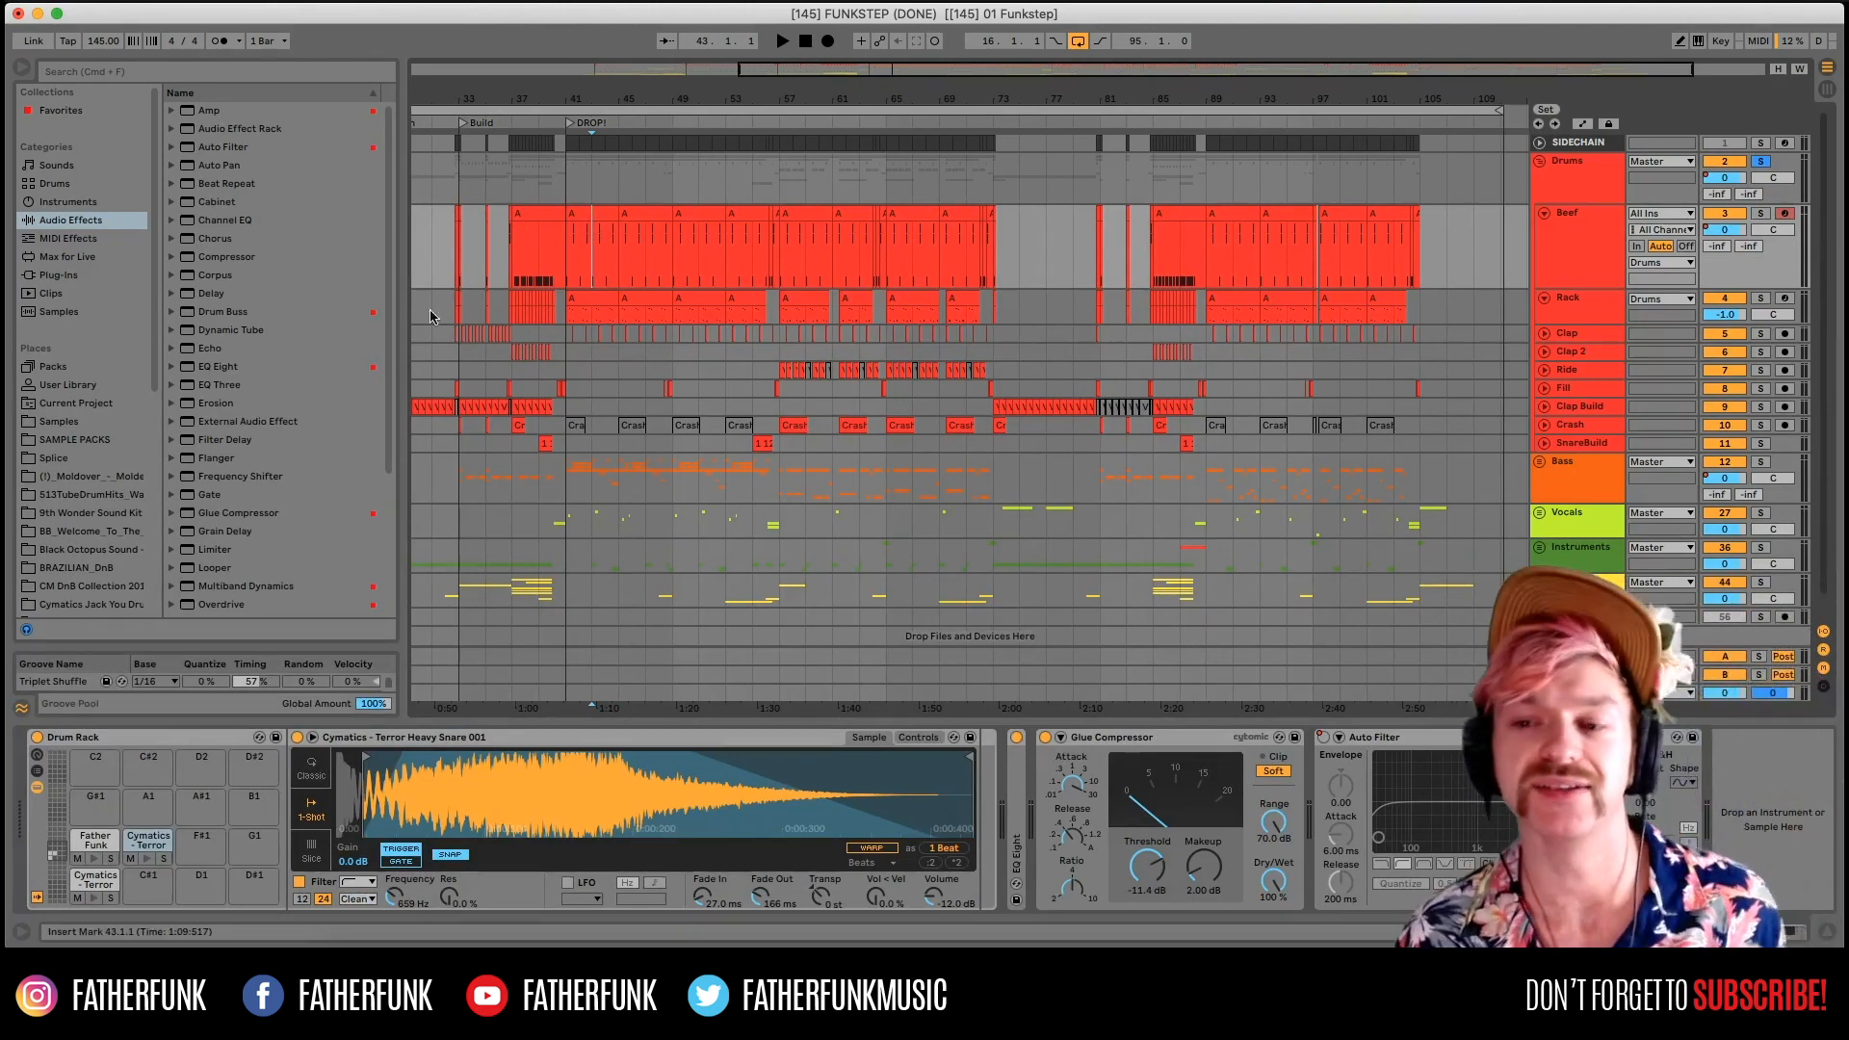
{"action": "left_click", "coordinate": [632, 321]}
{"action": "left_click", "coordinate": [591, 298]}
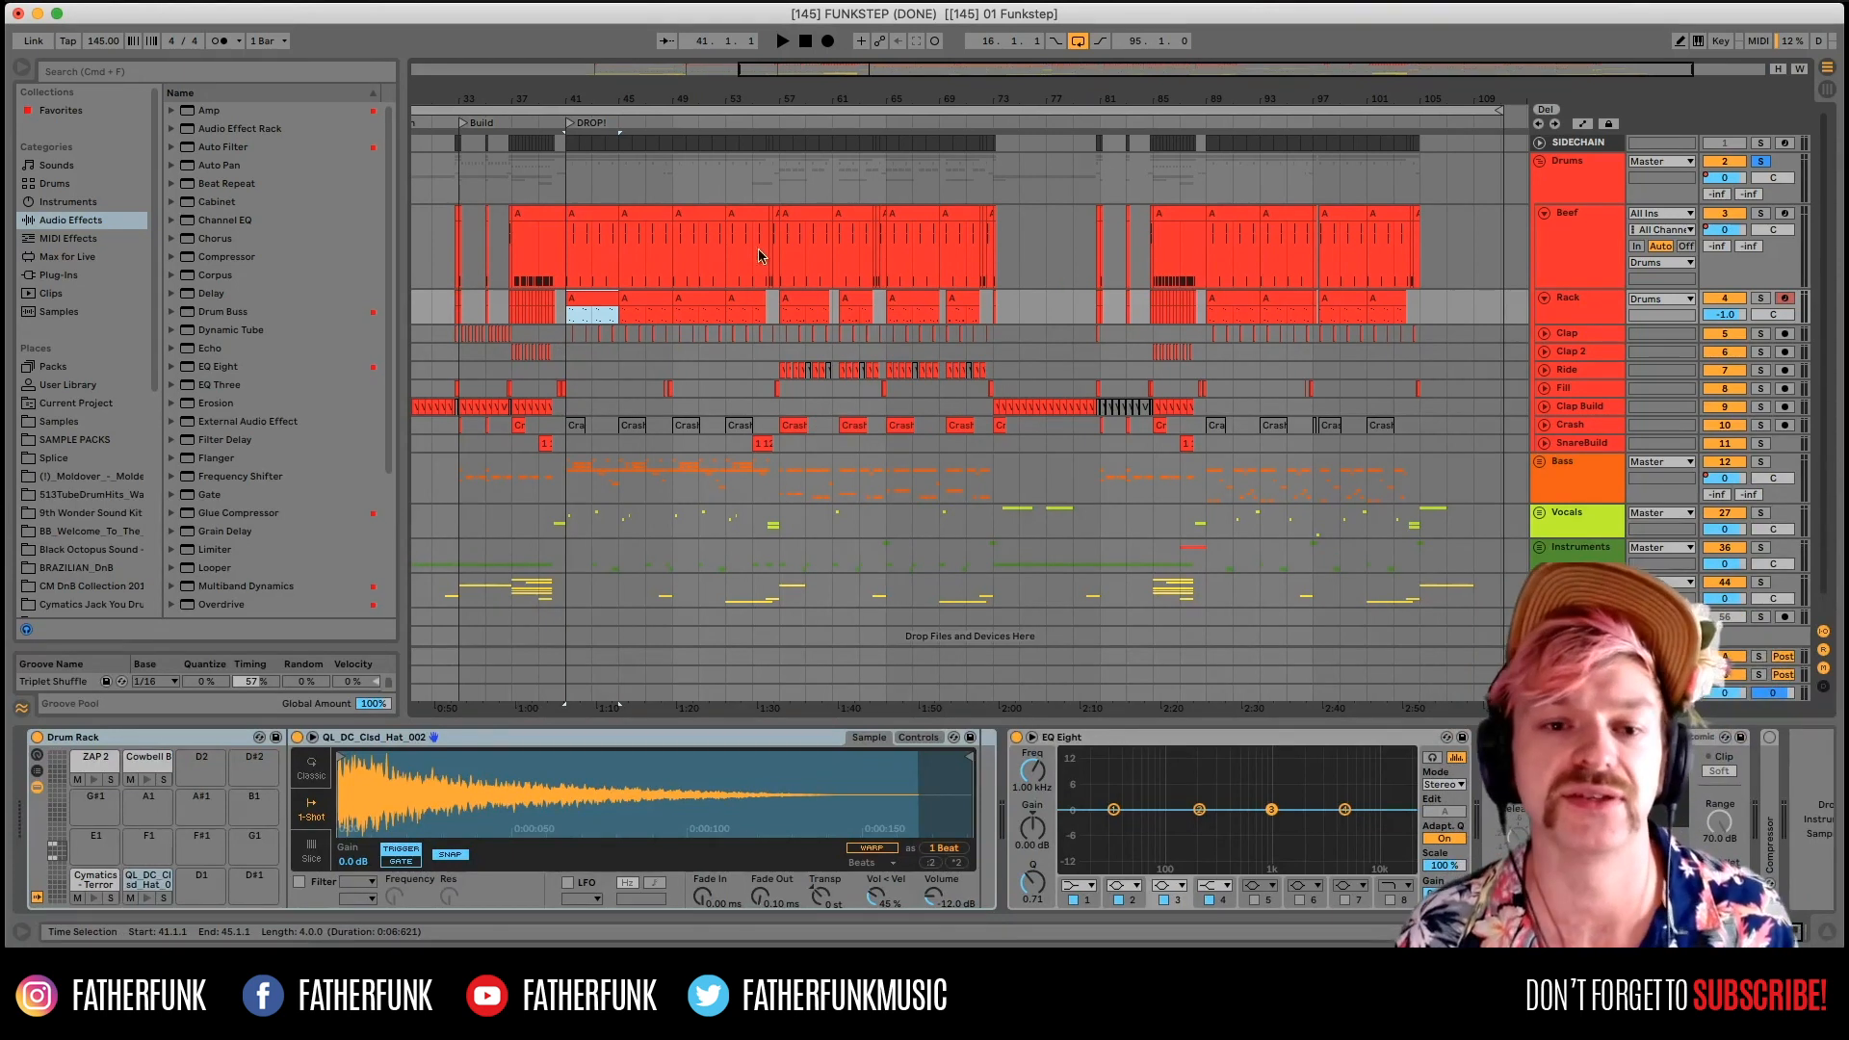
Turn off the Drums group's solo and play a short passage of the full mix from bar 41.
{"action": "left_click", "coordinate": [611, 255]}
{"action": "left_click", "coordinate": [561, 250]}
{"action": "left_click_drag", "start_coordinate": [768, 73], "coordinate": [768, 112]}
{"action": "left_click", "coordinate": [1764, 166]}
{"action": "key", "text": "space"}
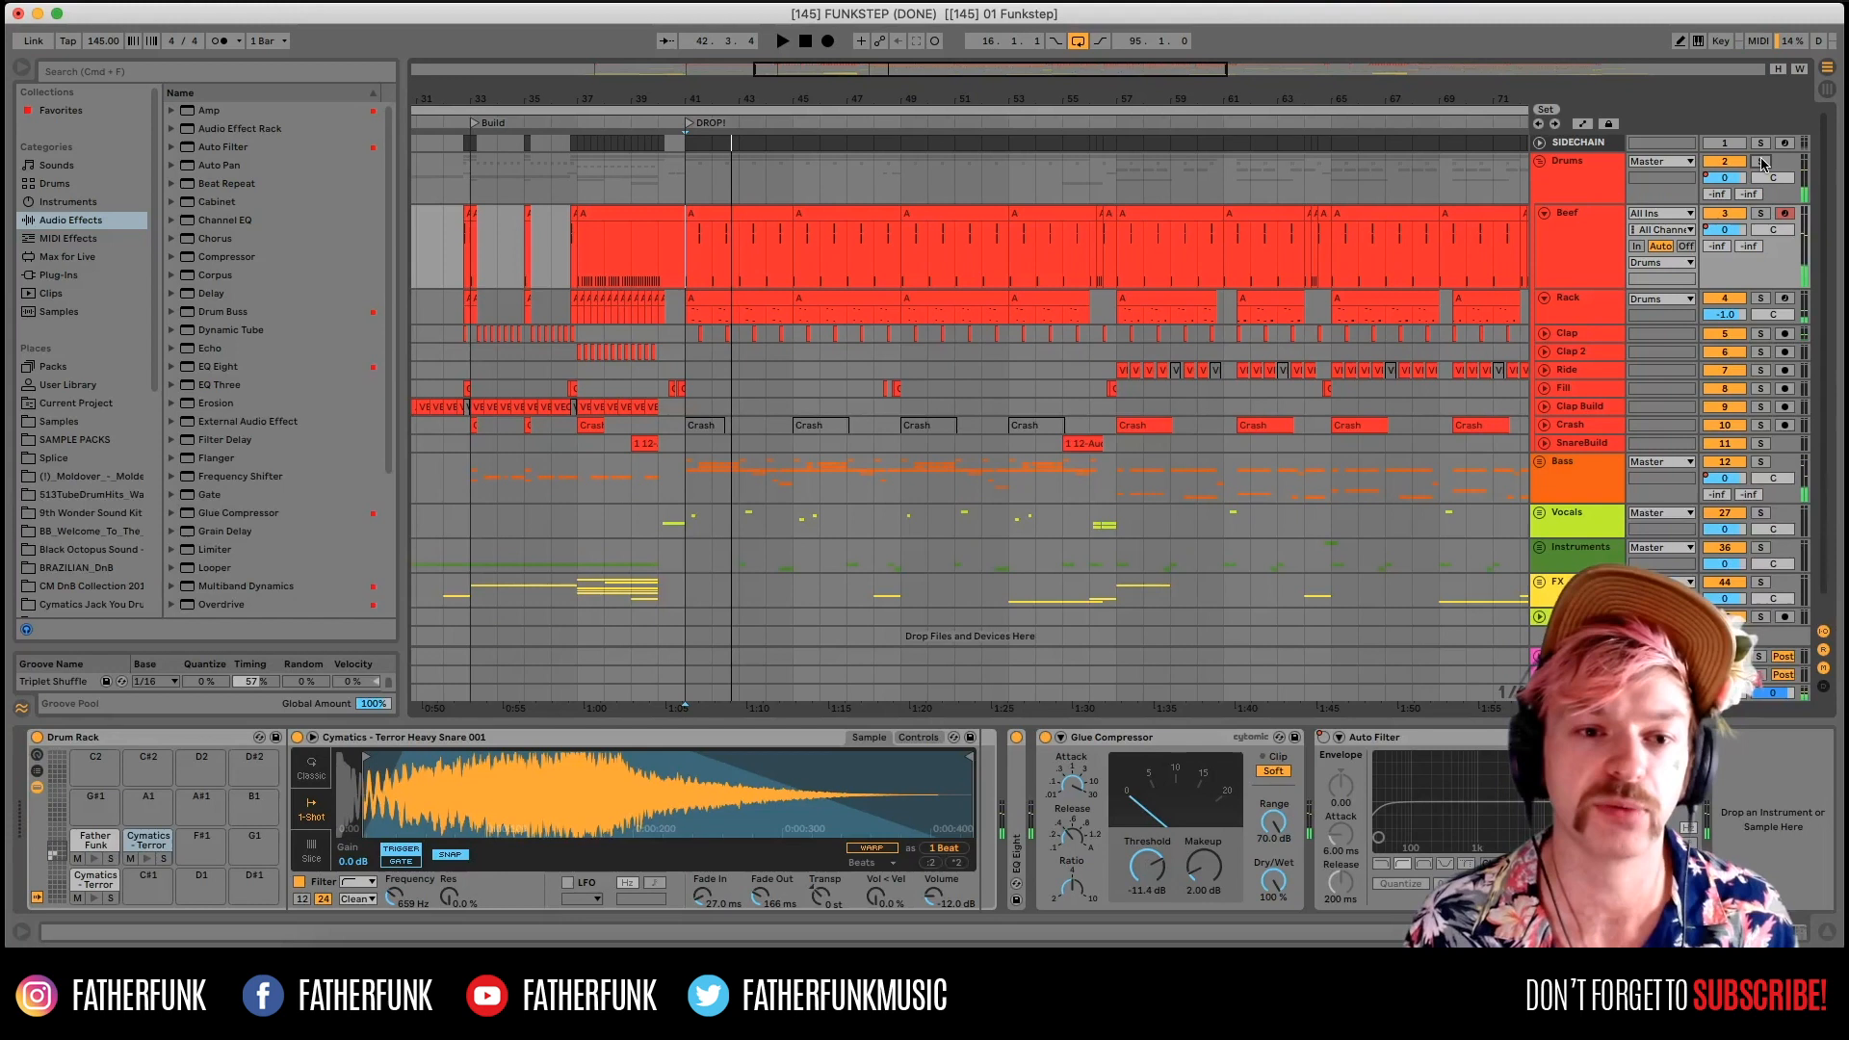
{"action": "key", "text": "space"}
Select the Rack clip at bar 41, solo the Rack track and play it on its own.
{"action": "left_click", "coordinate": [737, 211]}
{"action": "left_click_drag", "start_coordinate": [801, 100], "coordinate": [984, 174]}
{"action": "left_click", "coordinate": [737, 351]}
{"action": "left_click", "coordinate": [845, 294]}
{"action": "left_click", "coordinate": [1760, 297]}
{"action": "key", "text": "space"}
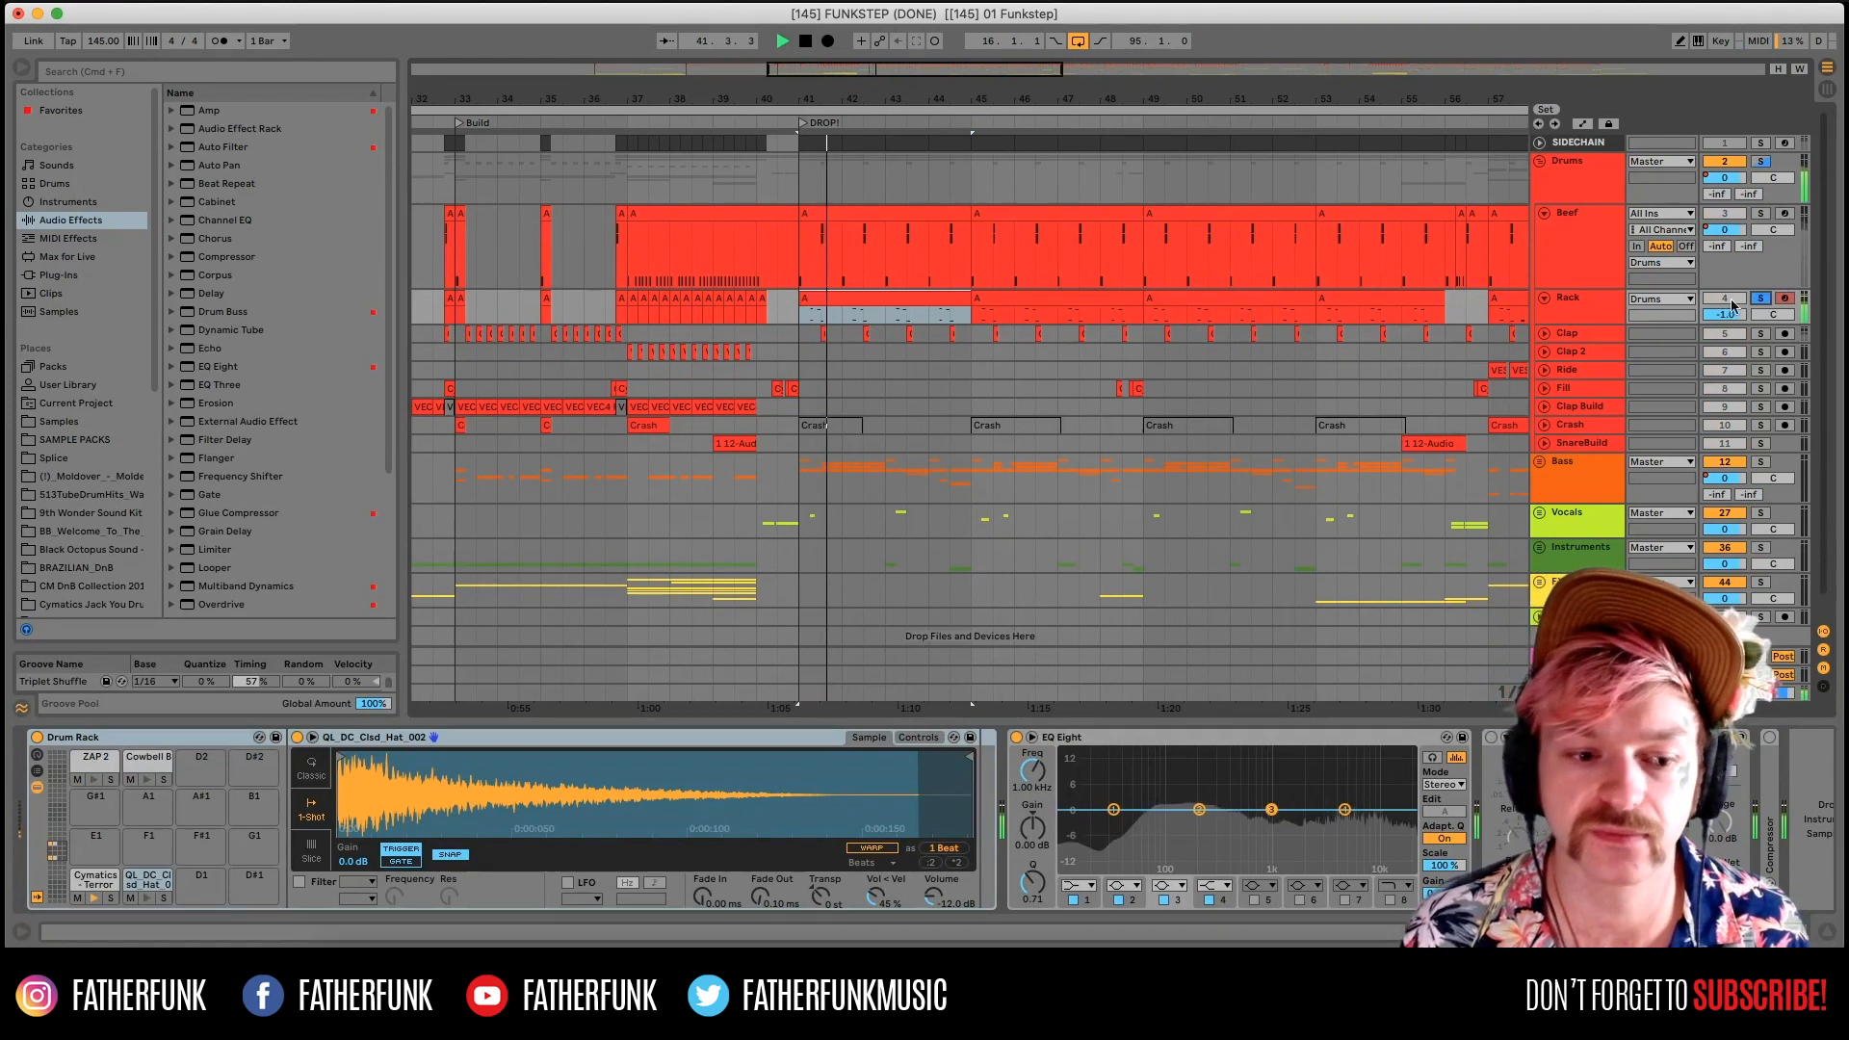
Switch the solo back to the whole Drums group, select the Rack clip at bar 45 and stop playback.
{"action": "left_click", "coordinate": [1761, 161]}
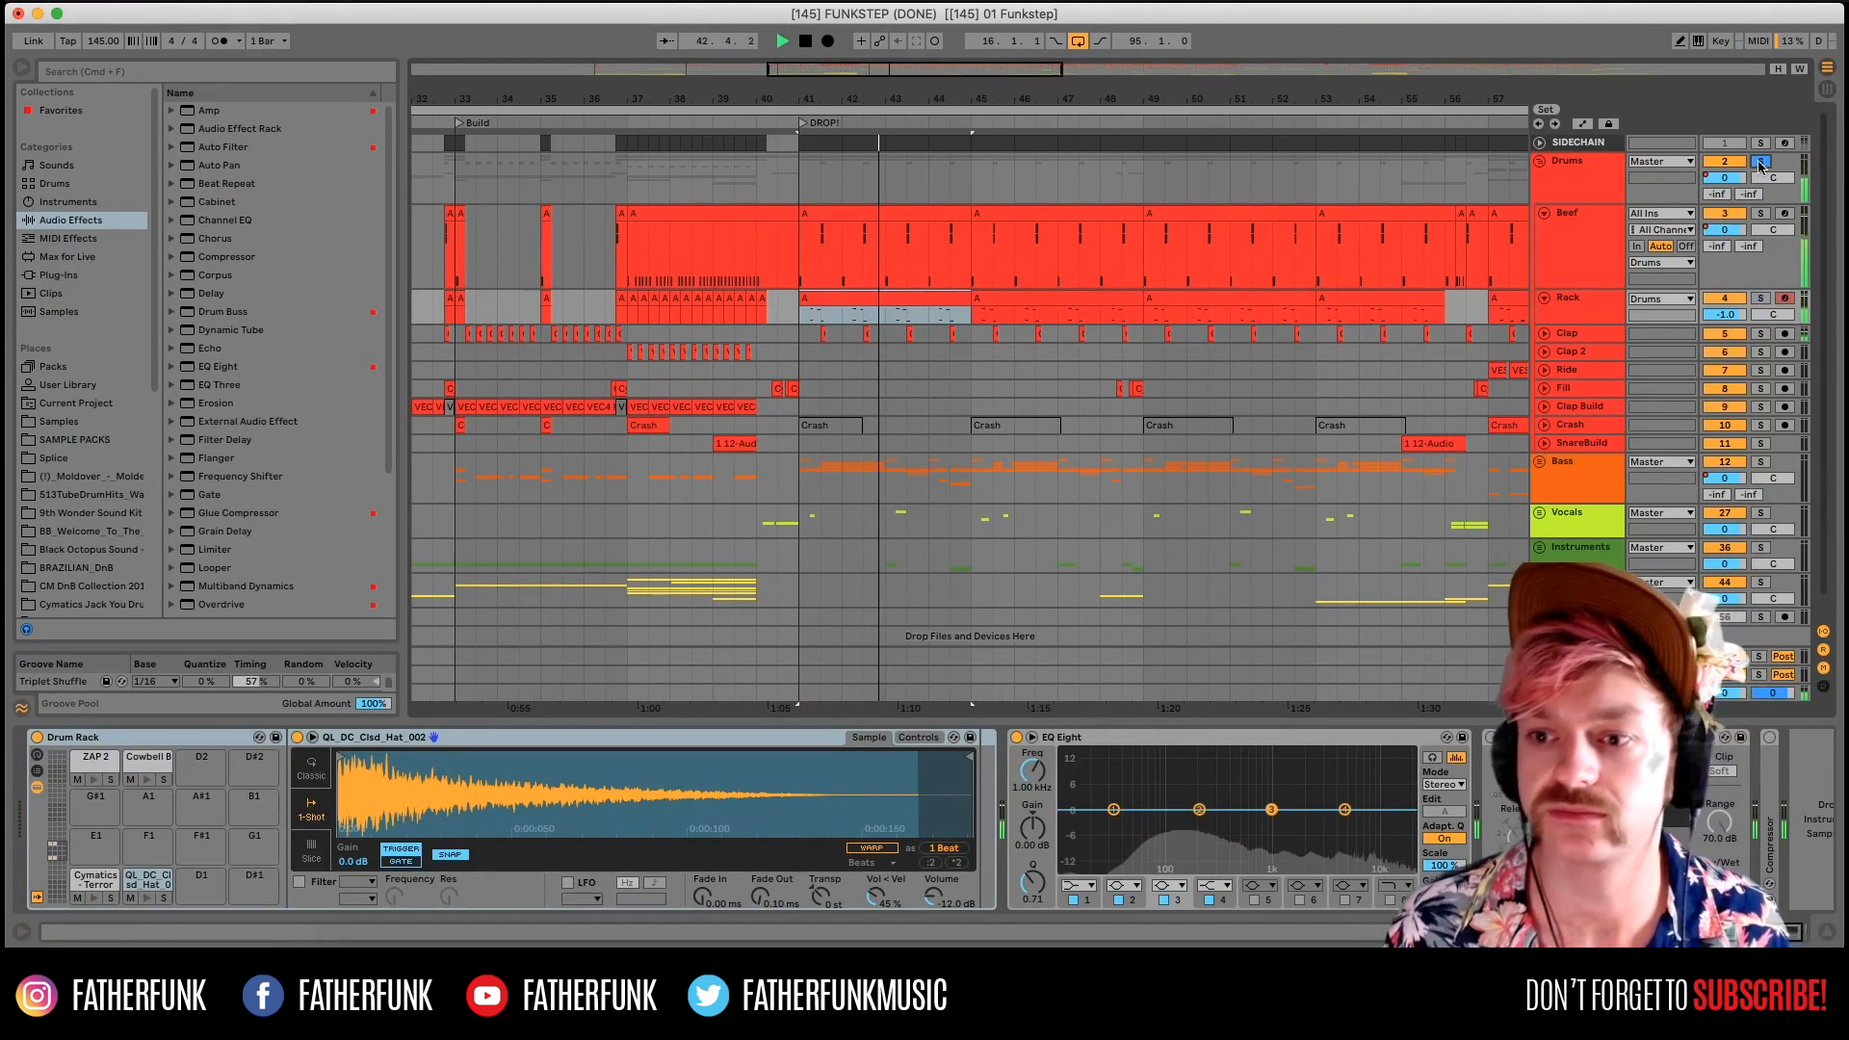
{"action": "left_click_drag", "start_coordinate": [918, 64], "coordinate": [919, 40]}
{"action": "left_click", "coordinate": [916, 286]}
{"action": "left_click", "coordinate": [940, 297]}
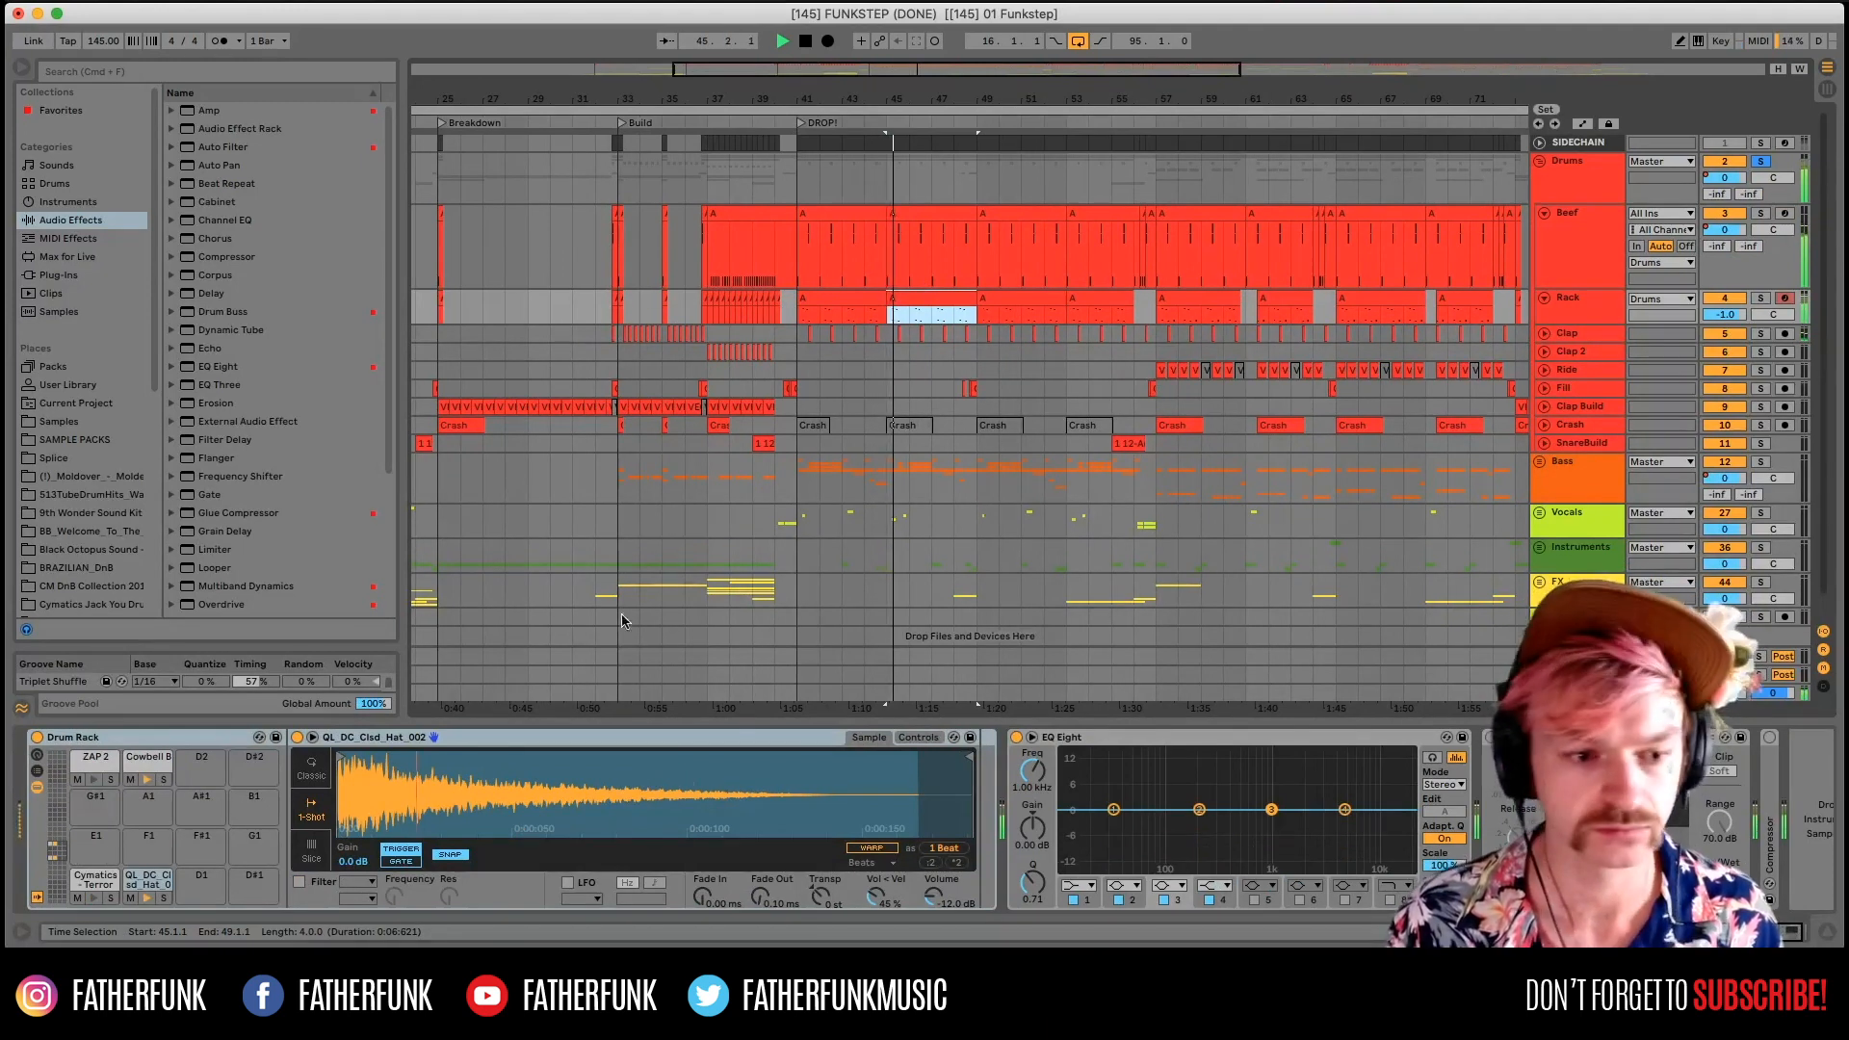
{"action": "key", "text": "space"}
Audition the Cowbell B and ZAP 2 pads in the Rack track's Drum Rack.
{"action": "left_click", "coordinate": [149, 768]}
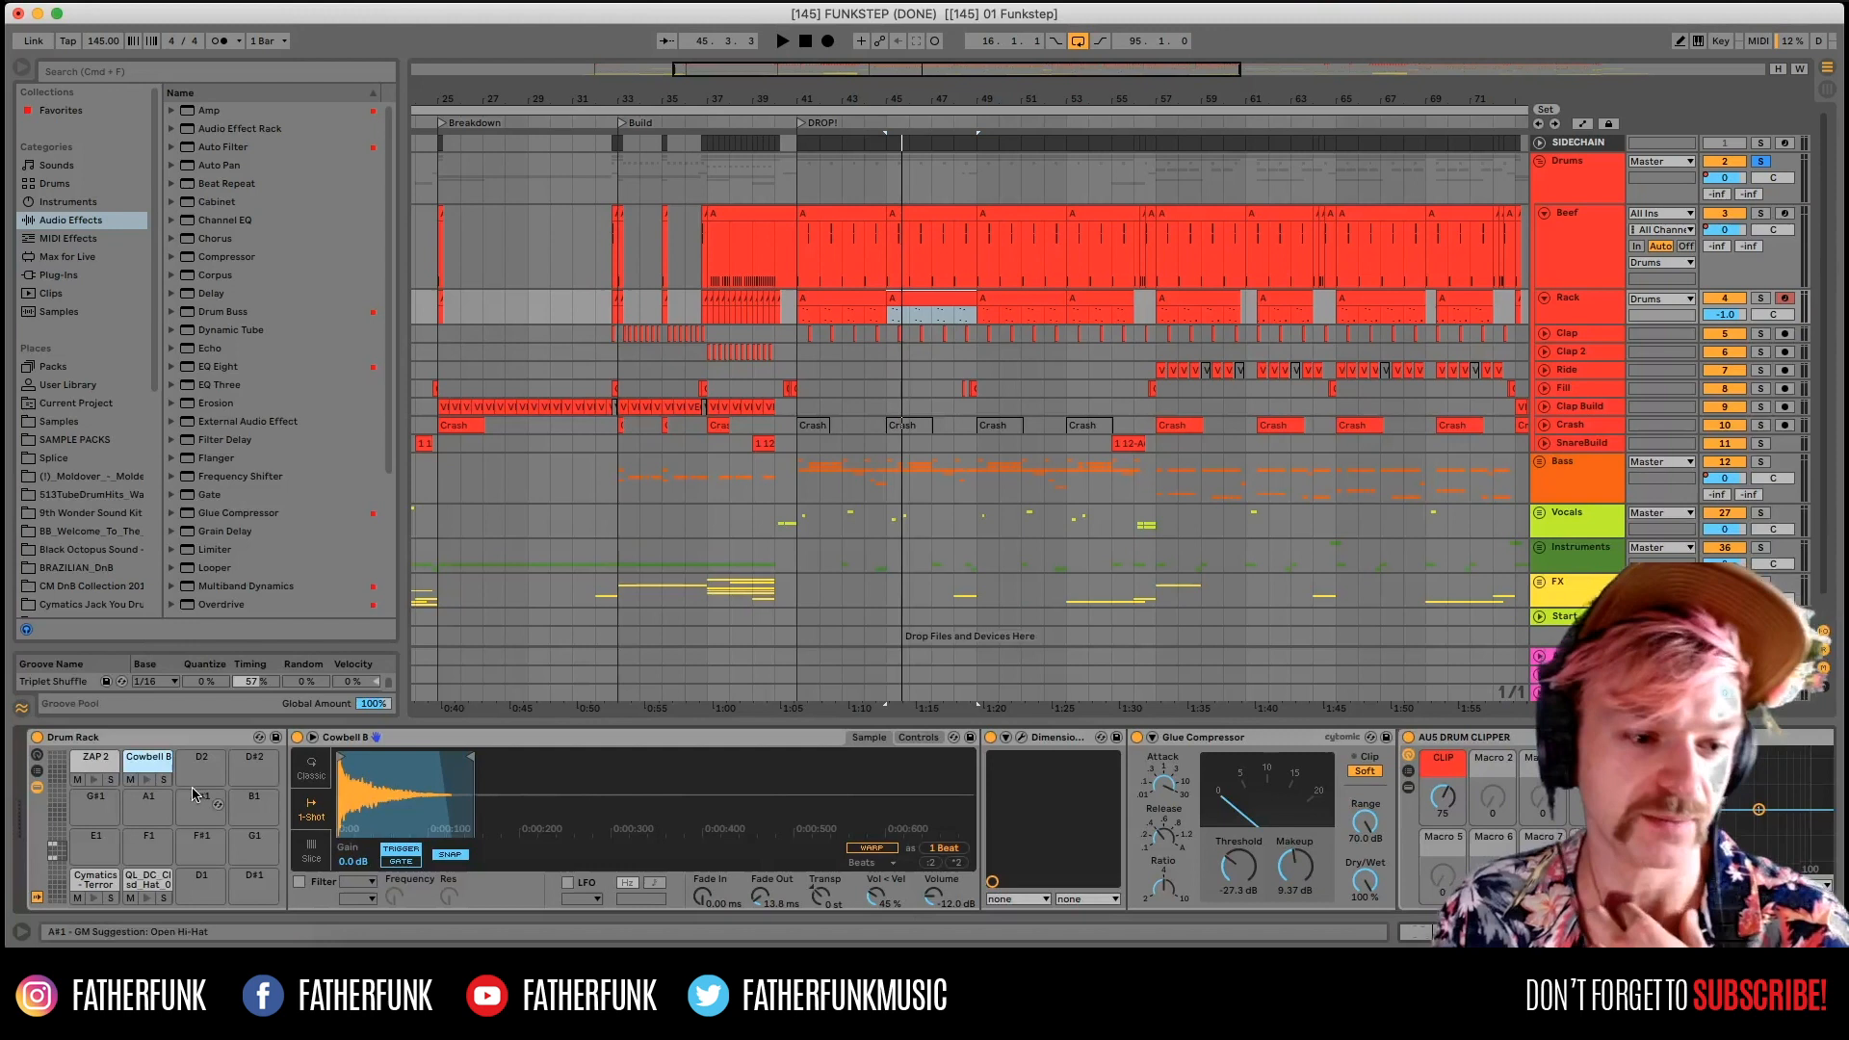
{"action": "left_click", "coordinate": [95, 775]}
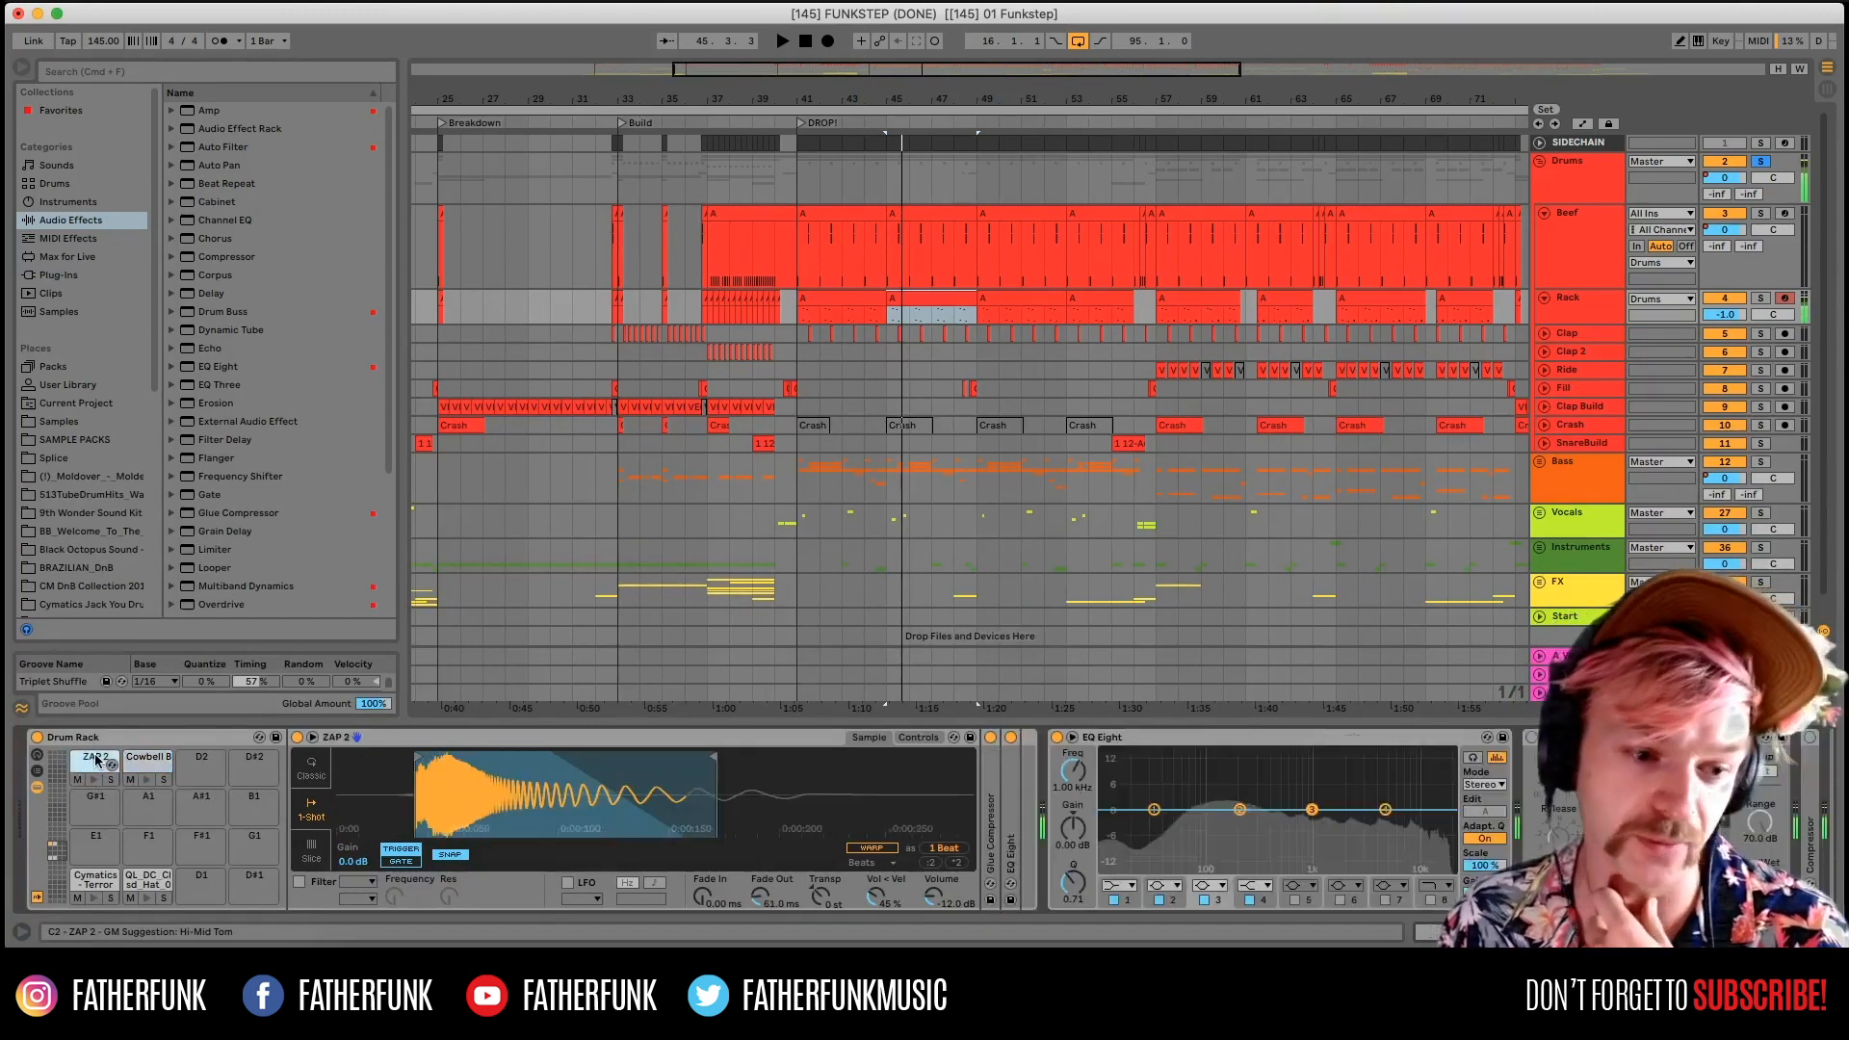
{"action": "left_click", "coordinate": [154, 771]}
Open the Vintage Drums sample folder in the browser and look through its drum machine folders.
{"action": "scroll", "coordinate": [116, 602], "scroll_direction": "down", "scroll_amount": 5}
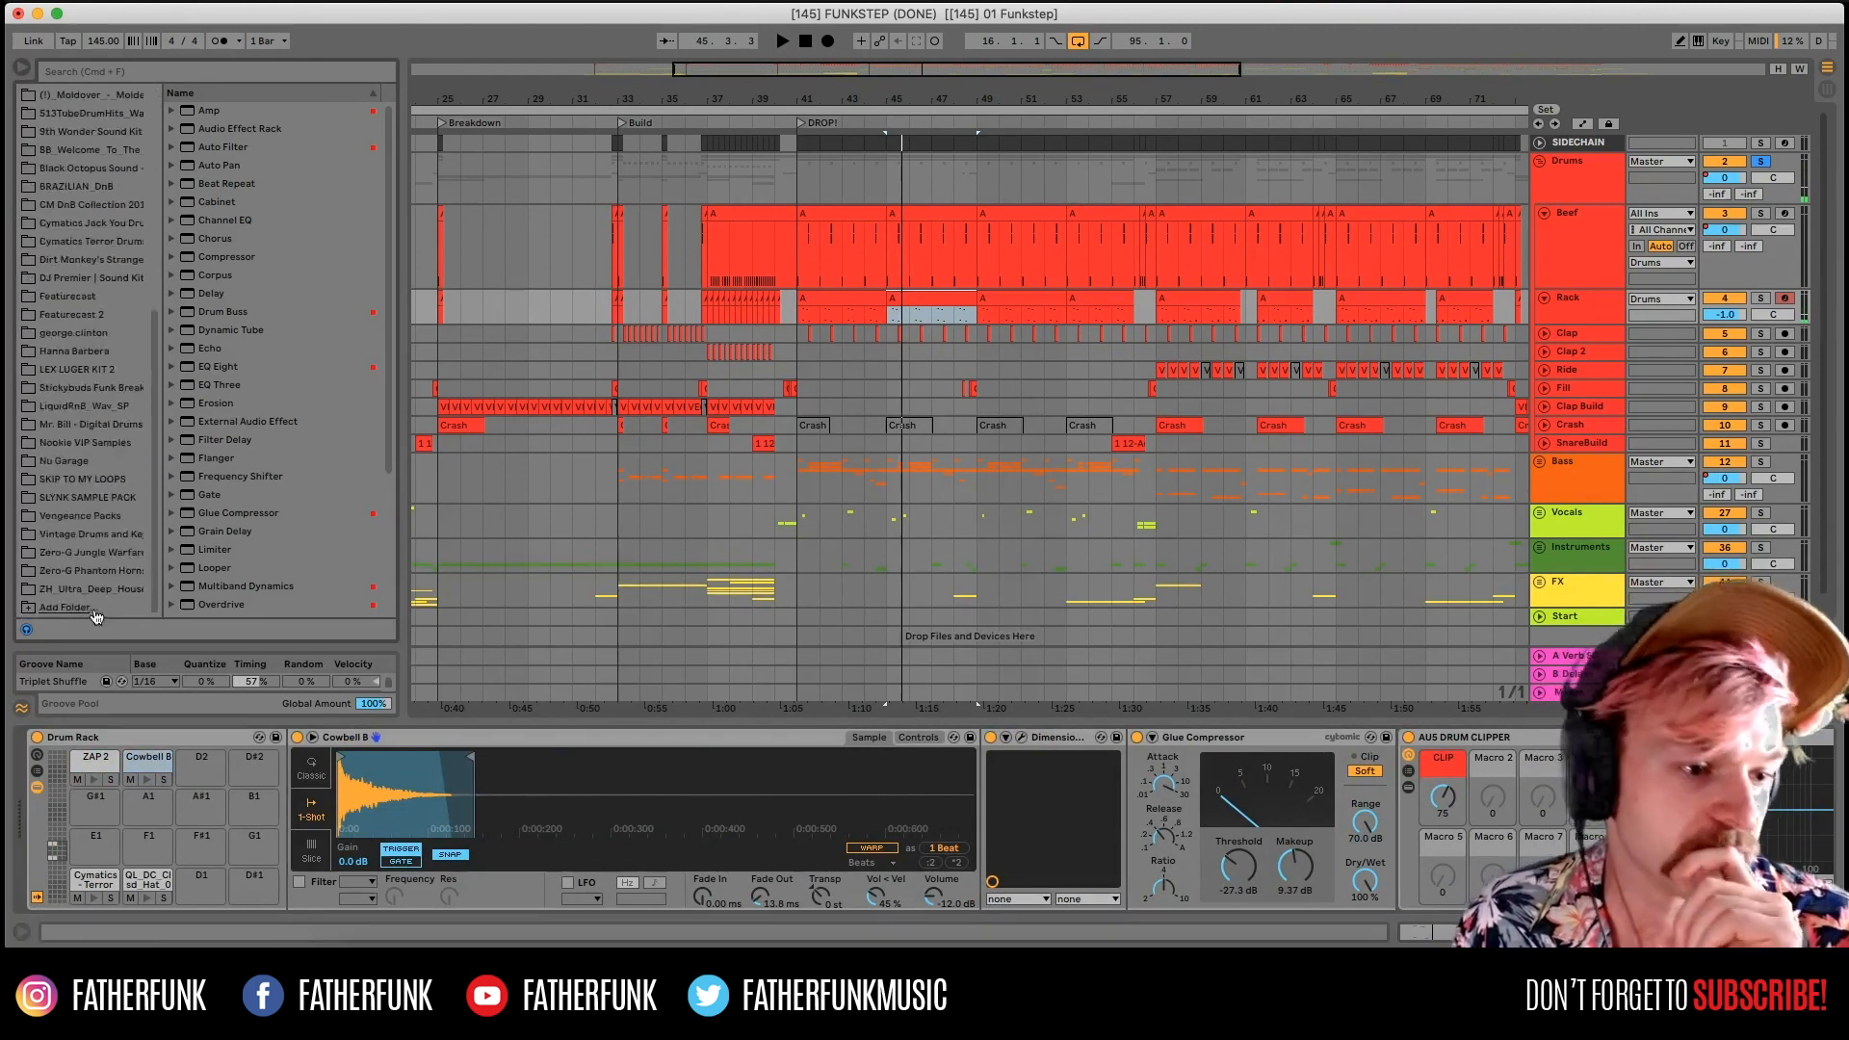
{"action": "left_click", "coordinate": [87, 497]}
{"action": "left_click", "coordinate": [87, 533]}
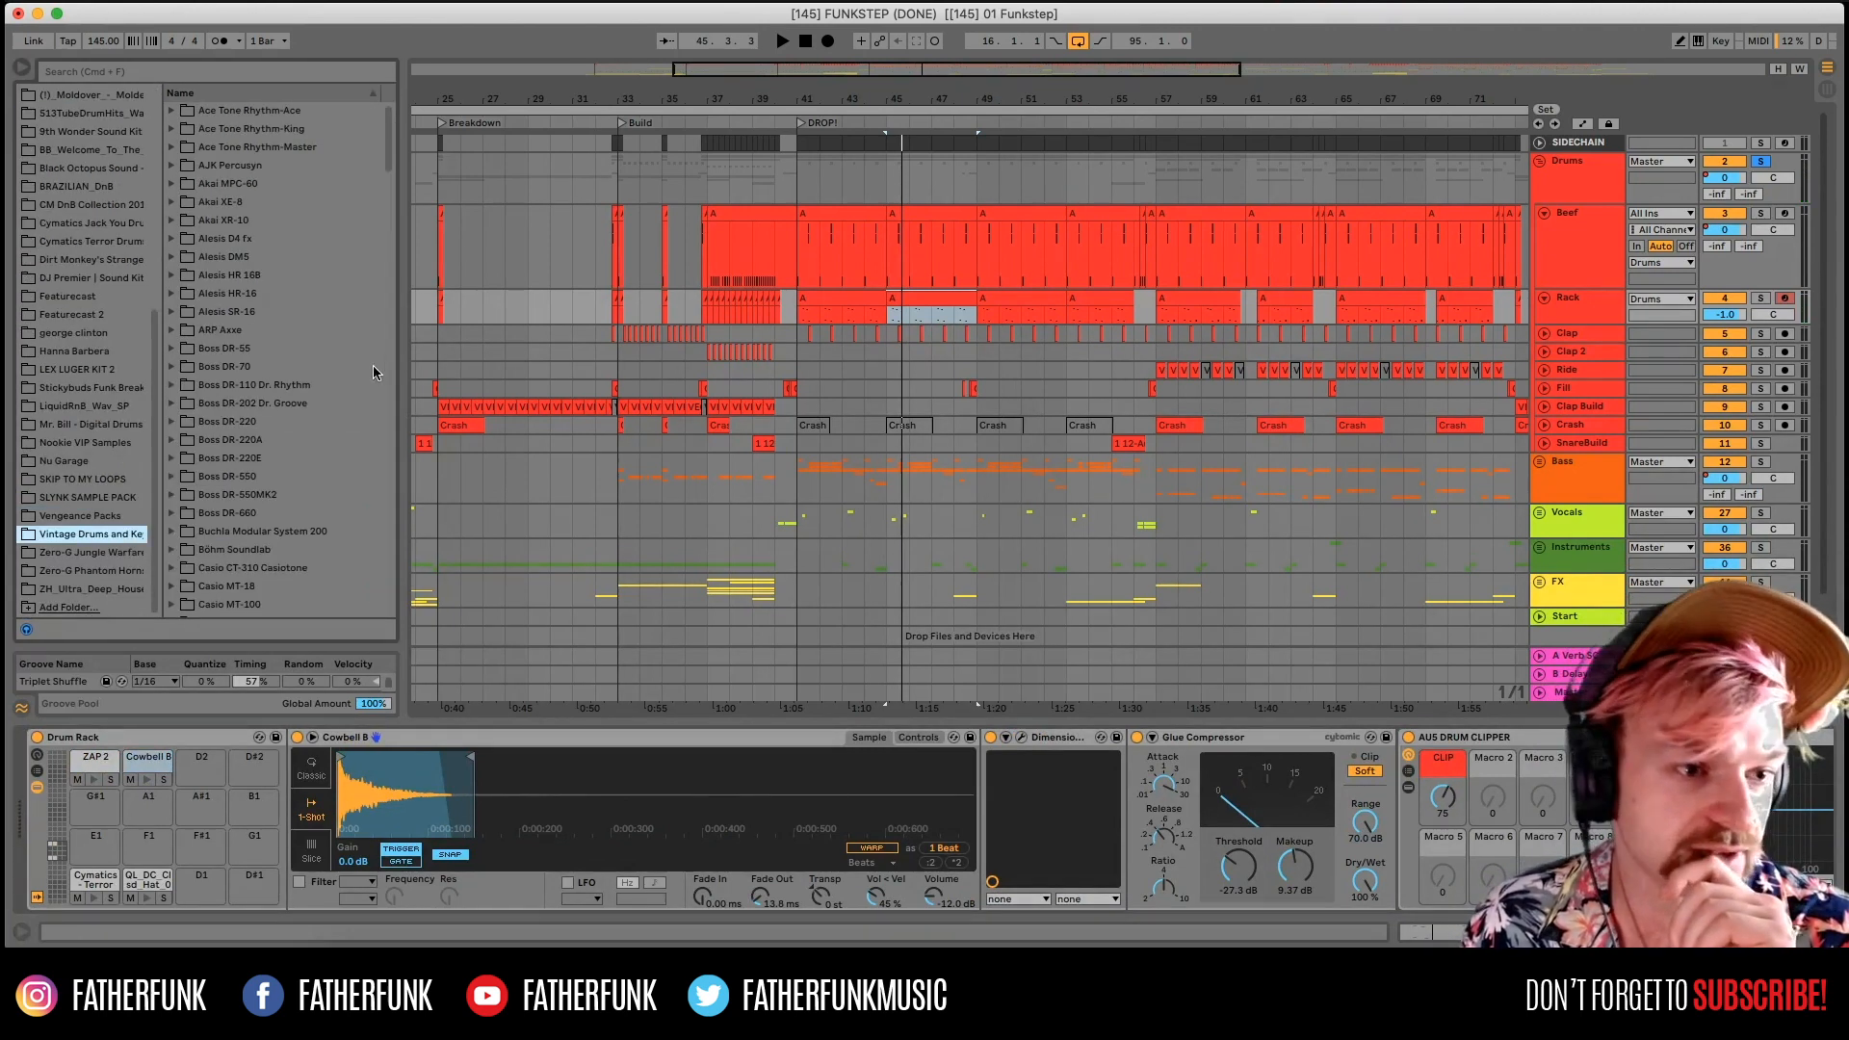
{"action": "scroll", "coordinate": [376, 364], "scroll_direction": "down", "scroll_amount": 3}
{"action": "scroll", "coordinate": [360, 322], "scroll_direction": "down", "scroll_amount": 3}
{"action": "left_click_drag", "start_coordinate": [388, 206], "coordinate": [385, 287]}
{"action": "scroll", "coordinate": [372, 395], "scroll_direction": "up", "scroll_amount": 15}
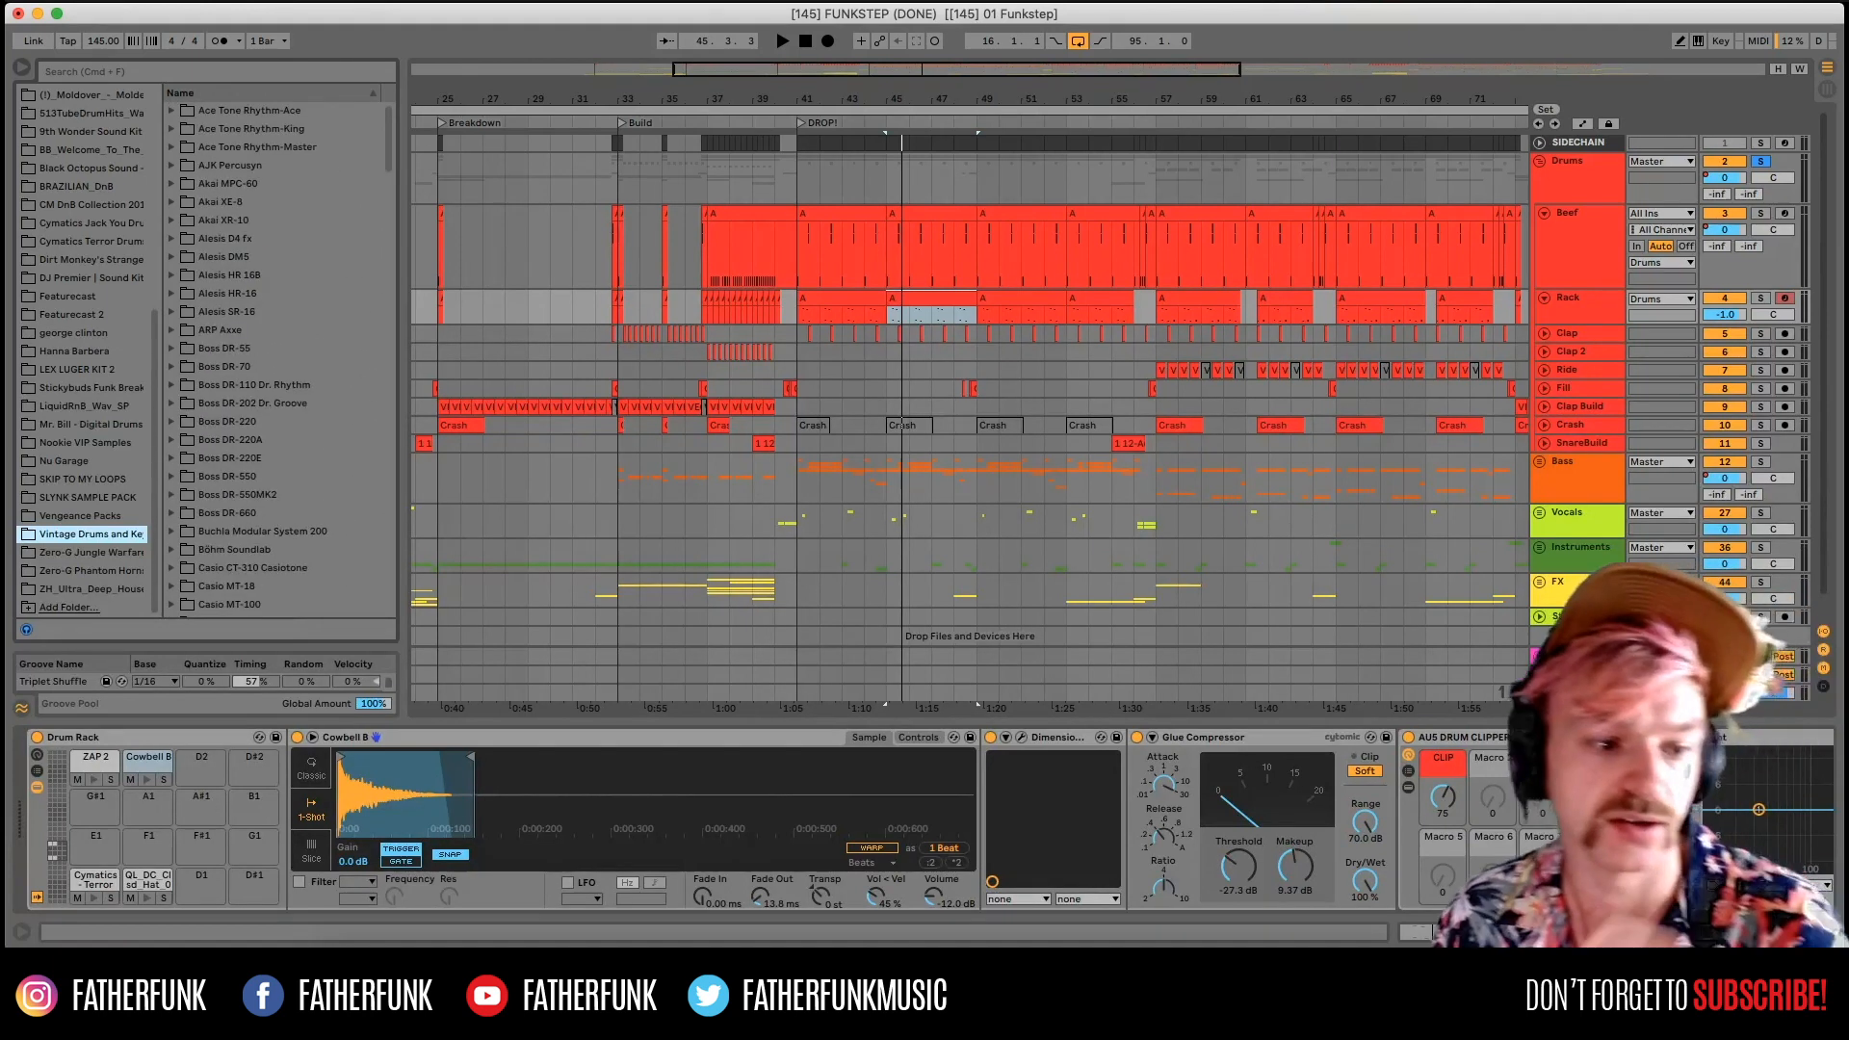
Inspect Cowbell B's effects, opening and closing the Dimension Expander window, selecting Glue Compressor and collapsing AUS DRUM CLIPPER.
{"action": "left_click", "coordinate": [92, 781]}
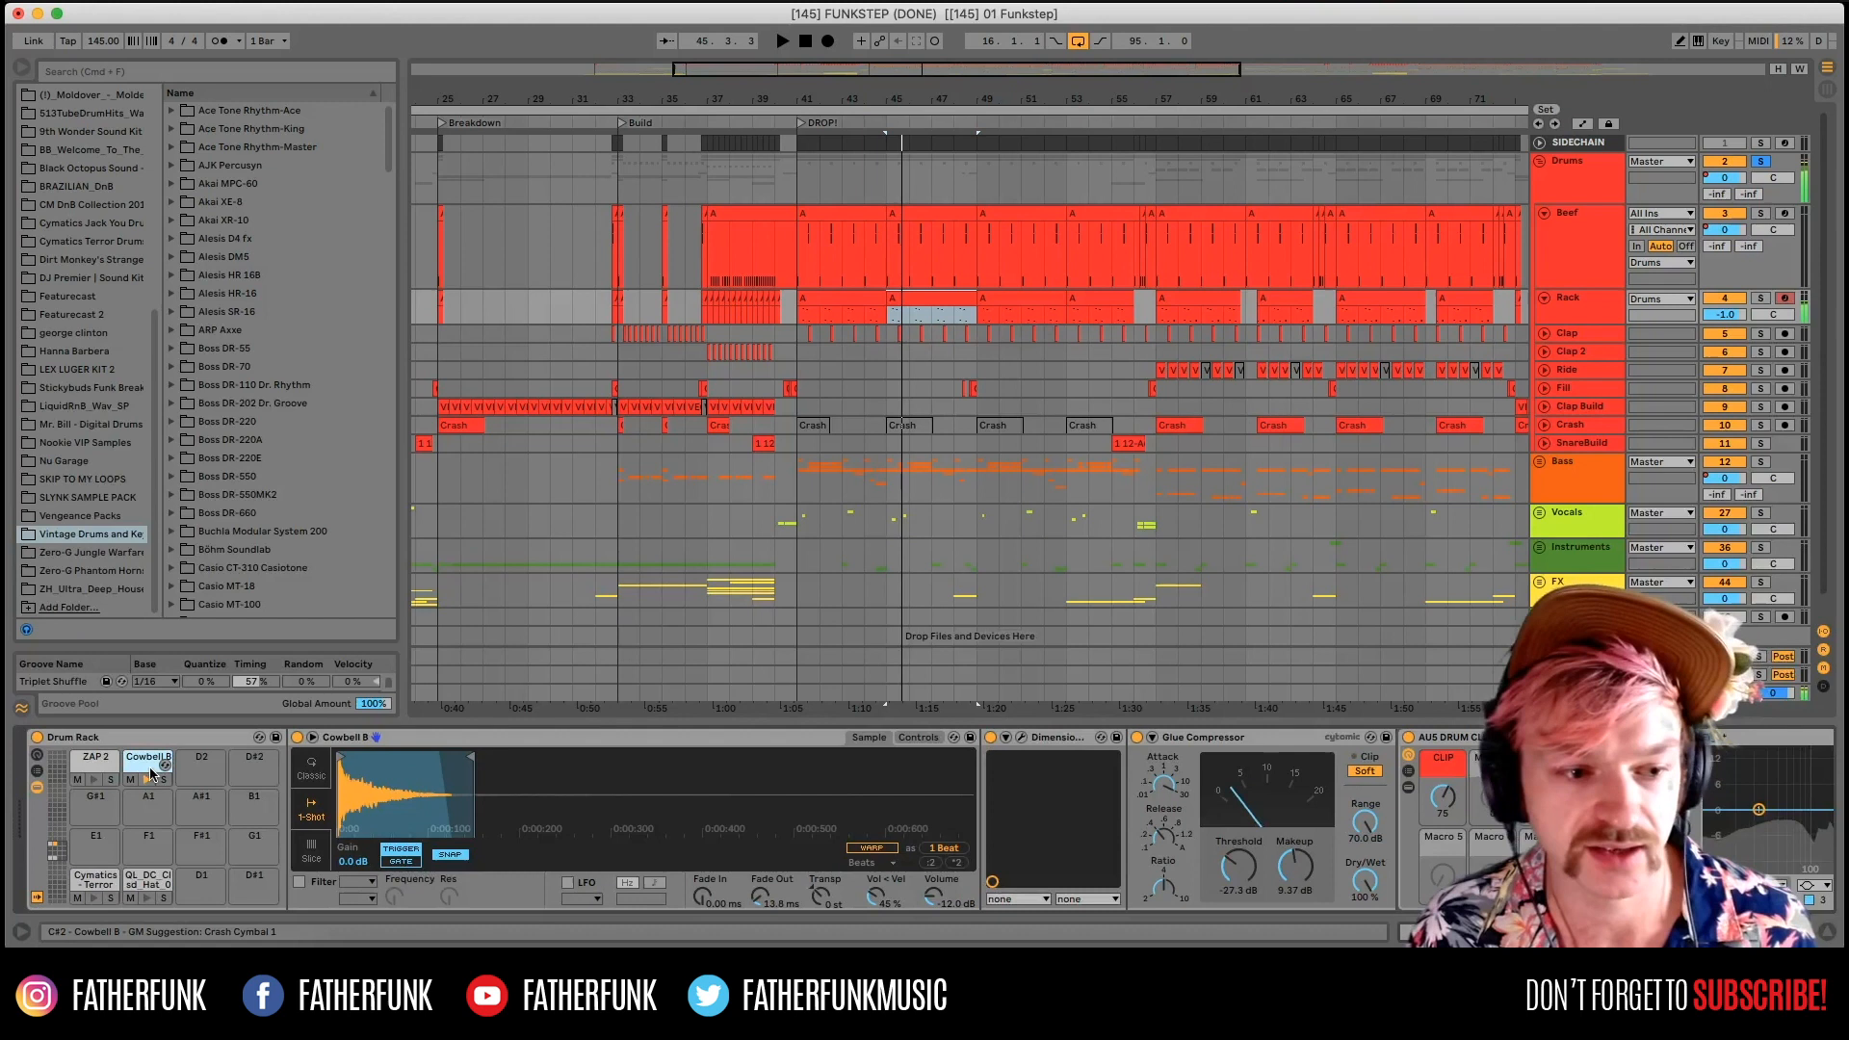
{"action": "left_click", "coordinate": [1022, 737]}
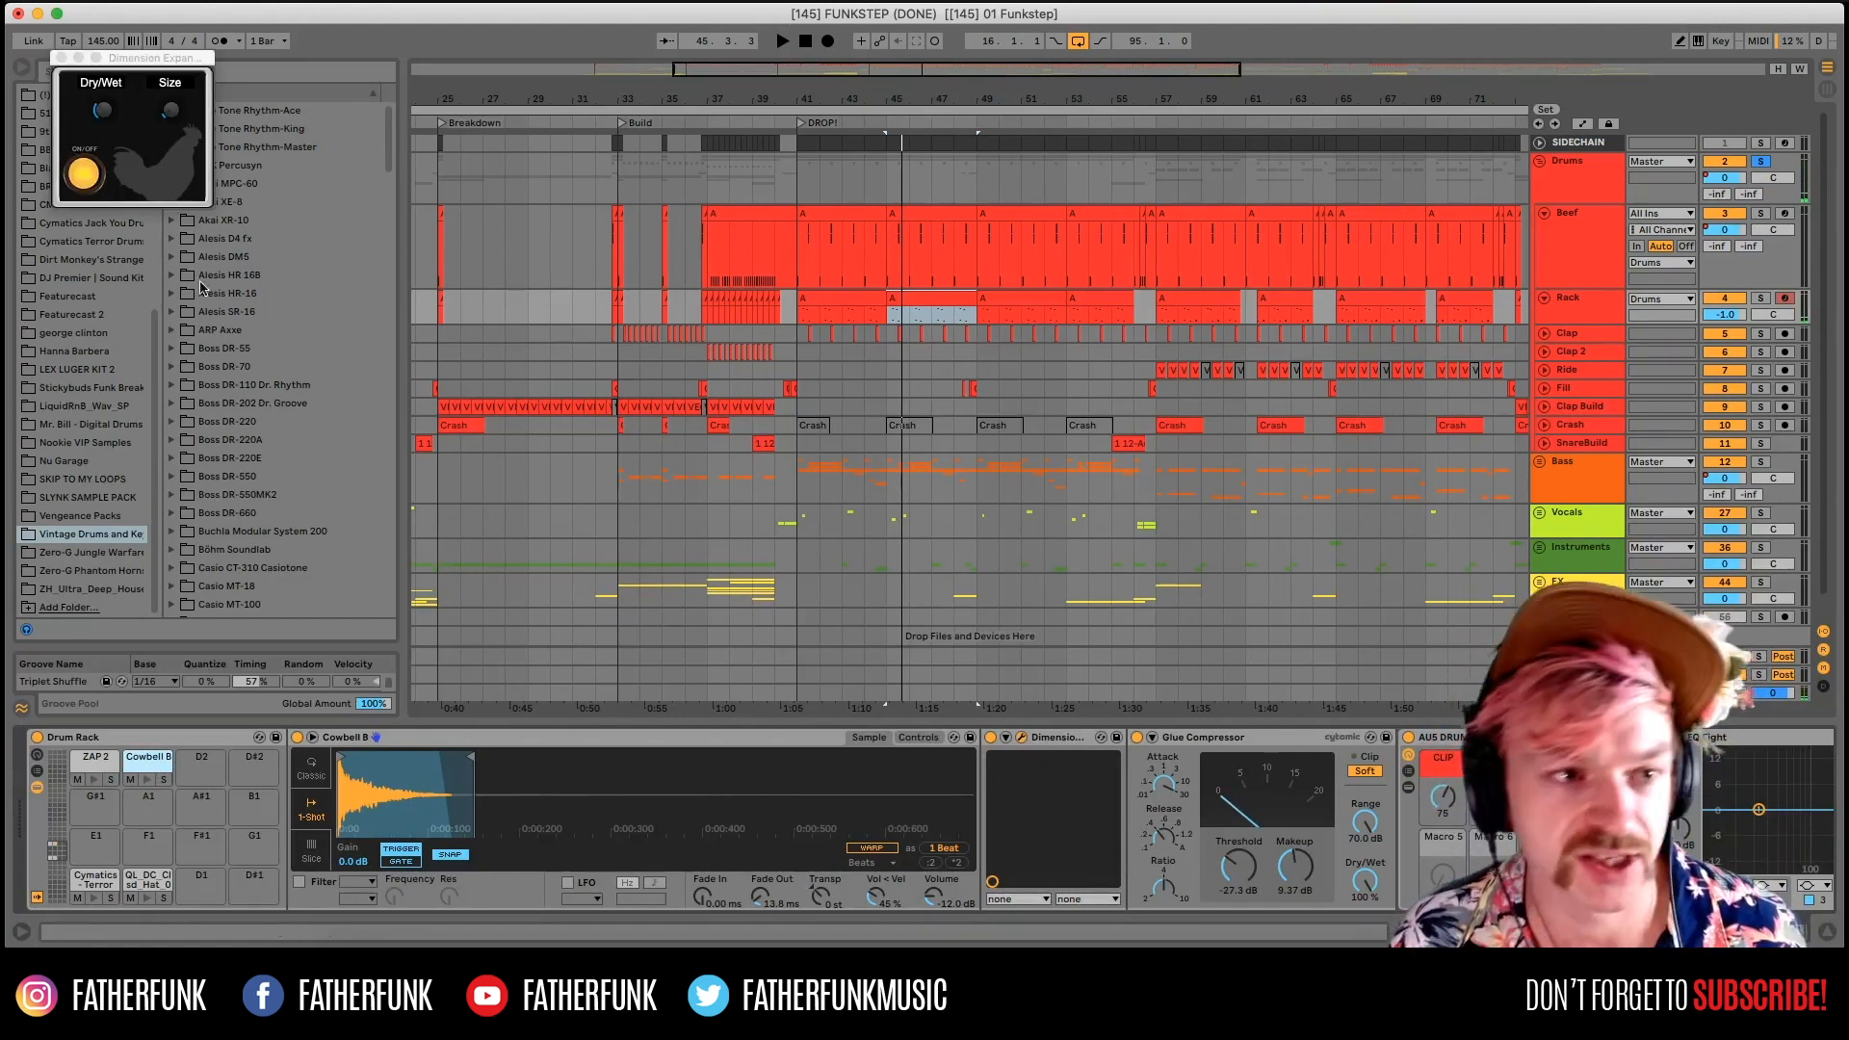
{"action": "left_click_drag", "start_coordinate": [151, 61], "coordinate": [568, 179]}
{"action": "left_click", "coordinate": [481, 176]}
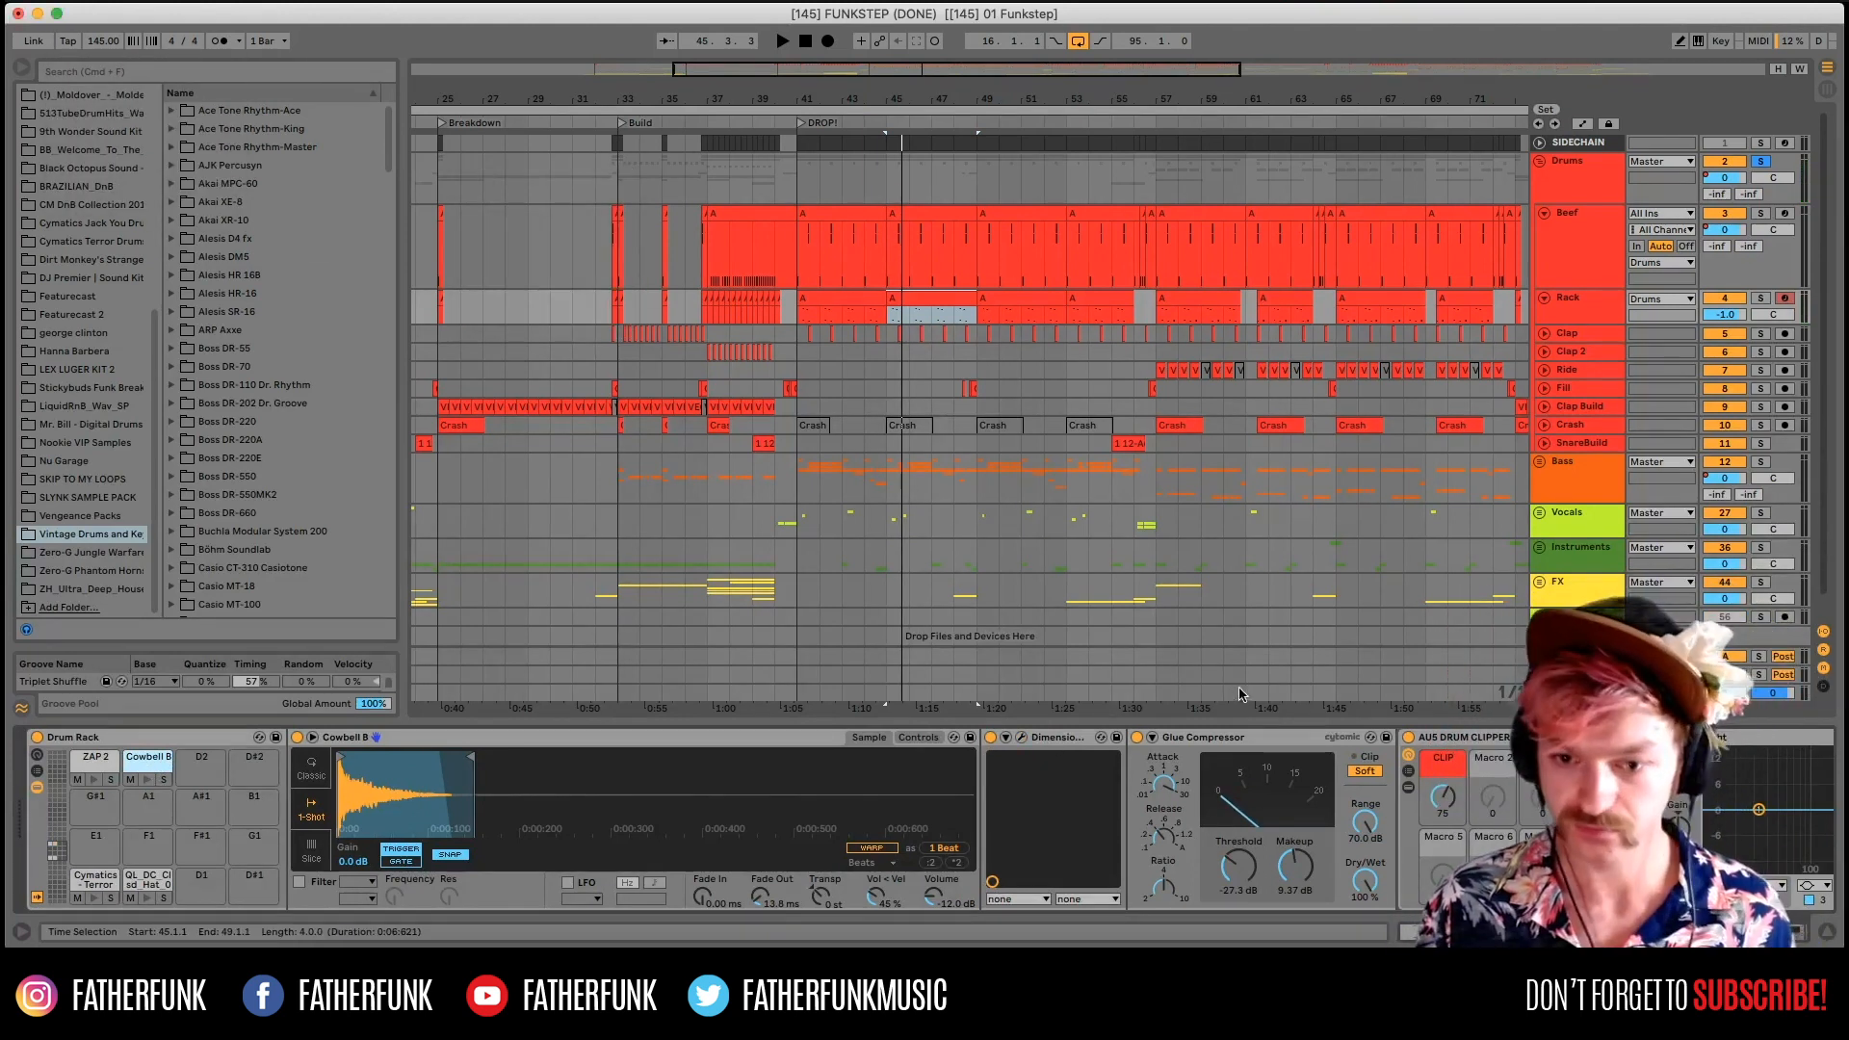
{"action": "left_click", "coordinate": [1243, 741]}
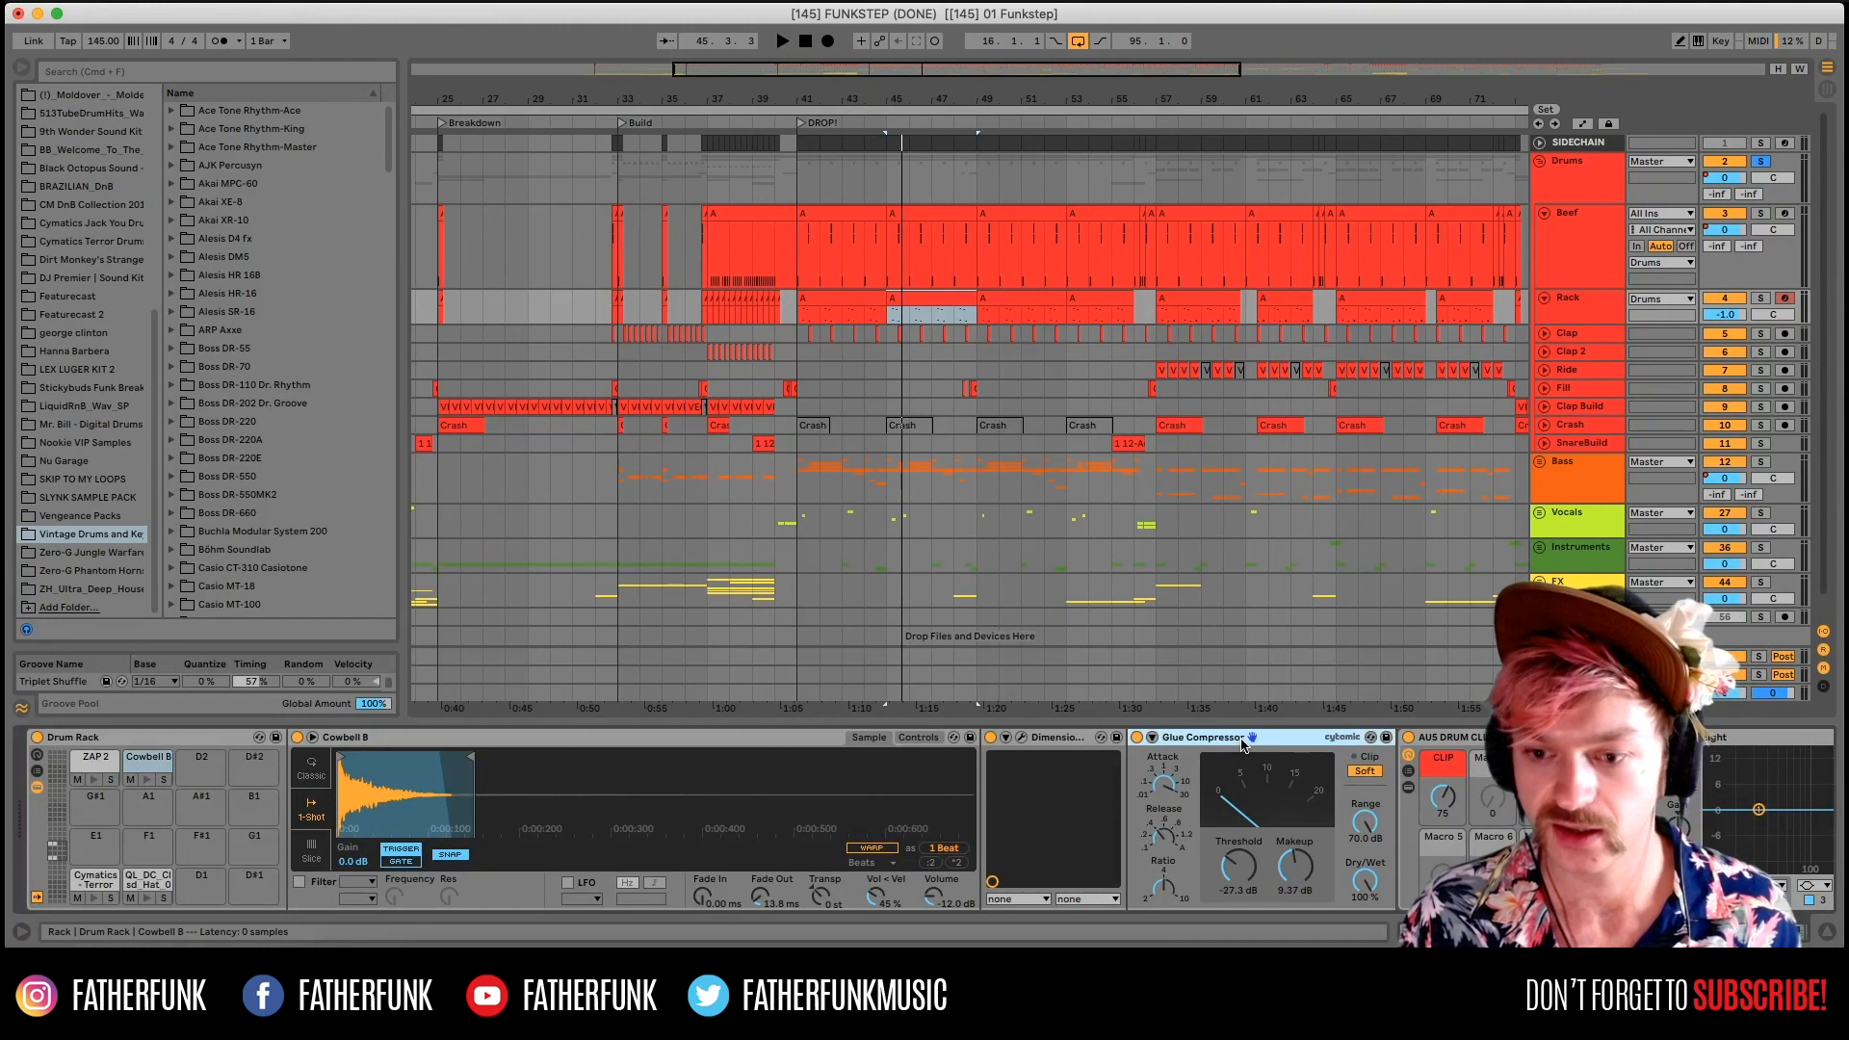
{"action": "double_click", "coordinate": [1473, 741]}
Play the soloed drums from bar 45, then stop and replay them from the Beef clip at bar 41.
{"action": "key", "text": "space"}
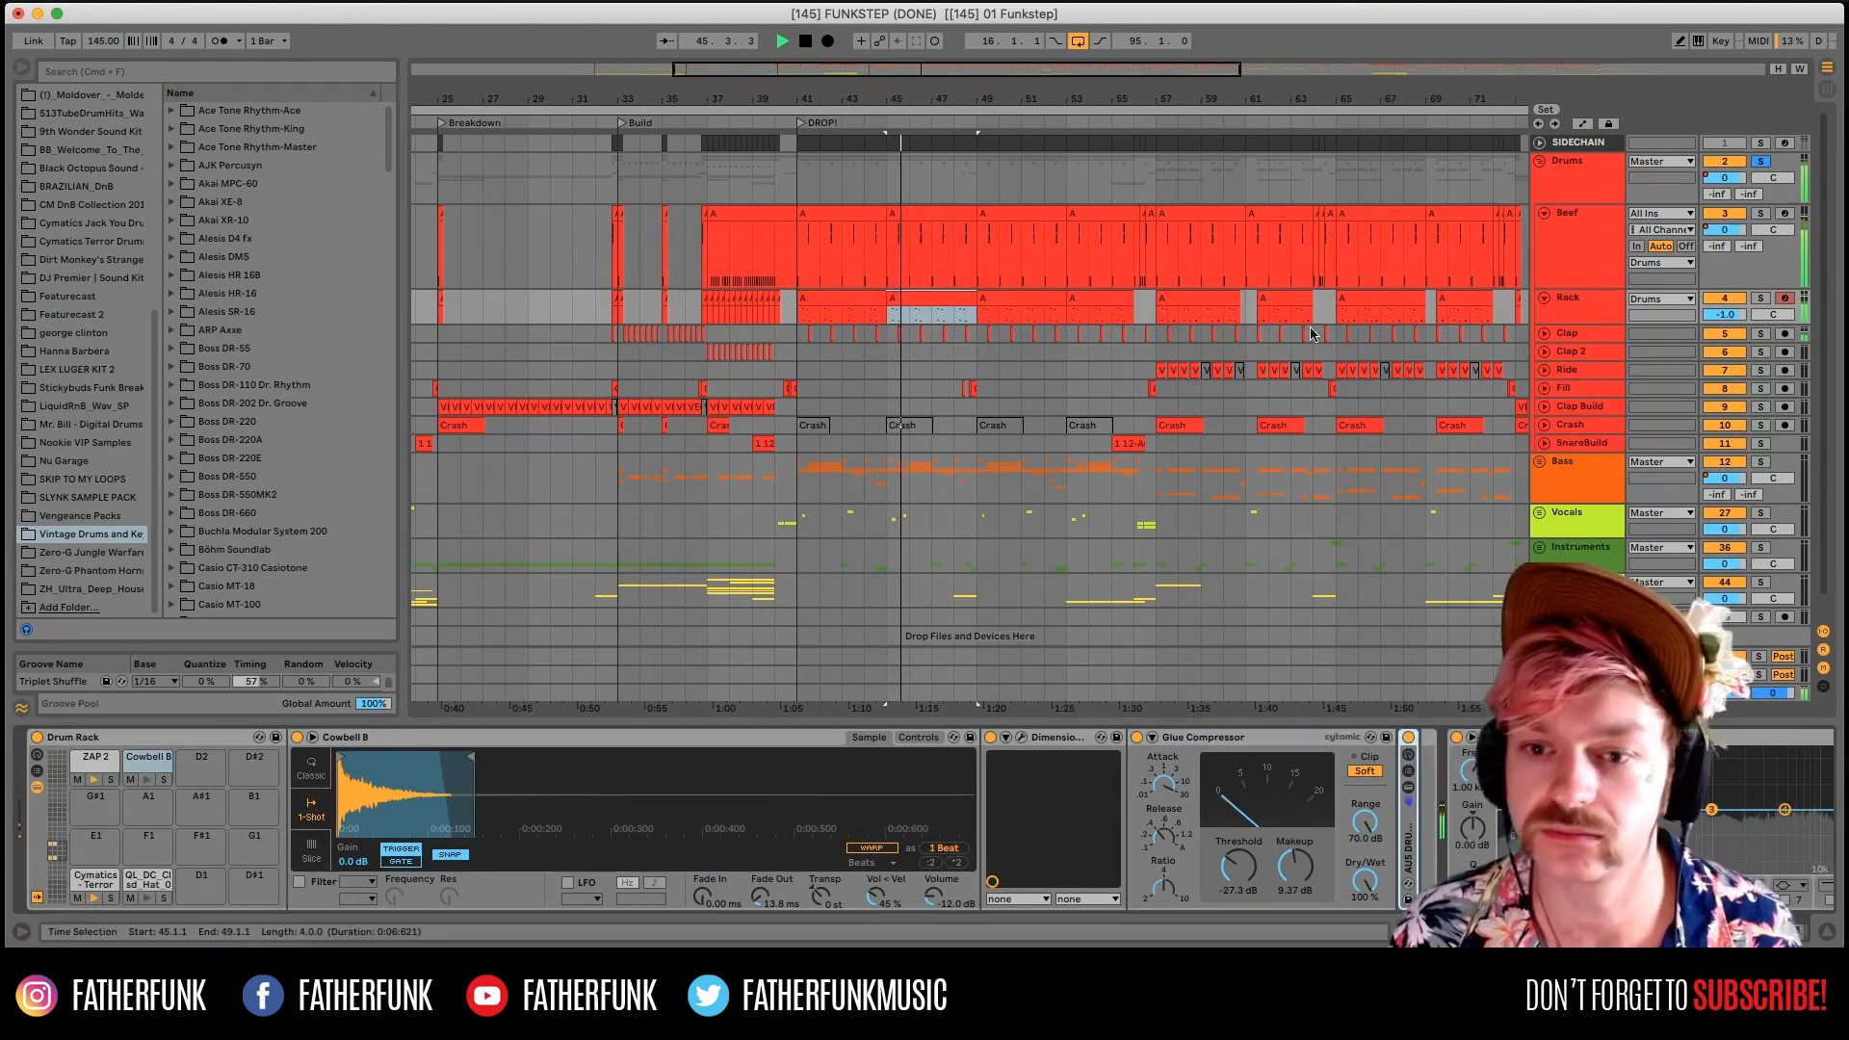
{"action": "left_click", "coordinate": [1153, 339]}
{"action": "key", "text": "space"}
{"action": "left_click_drag", "start_coordinate": [820, 266], "coordinate": [887, 262]}
{"action": "key", "text": "space"}
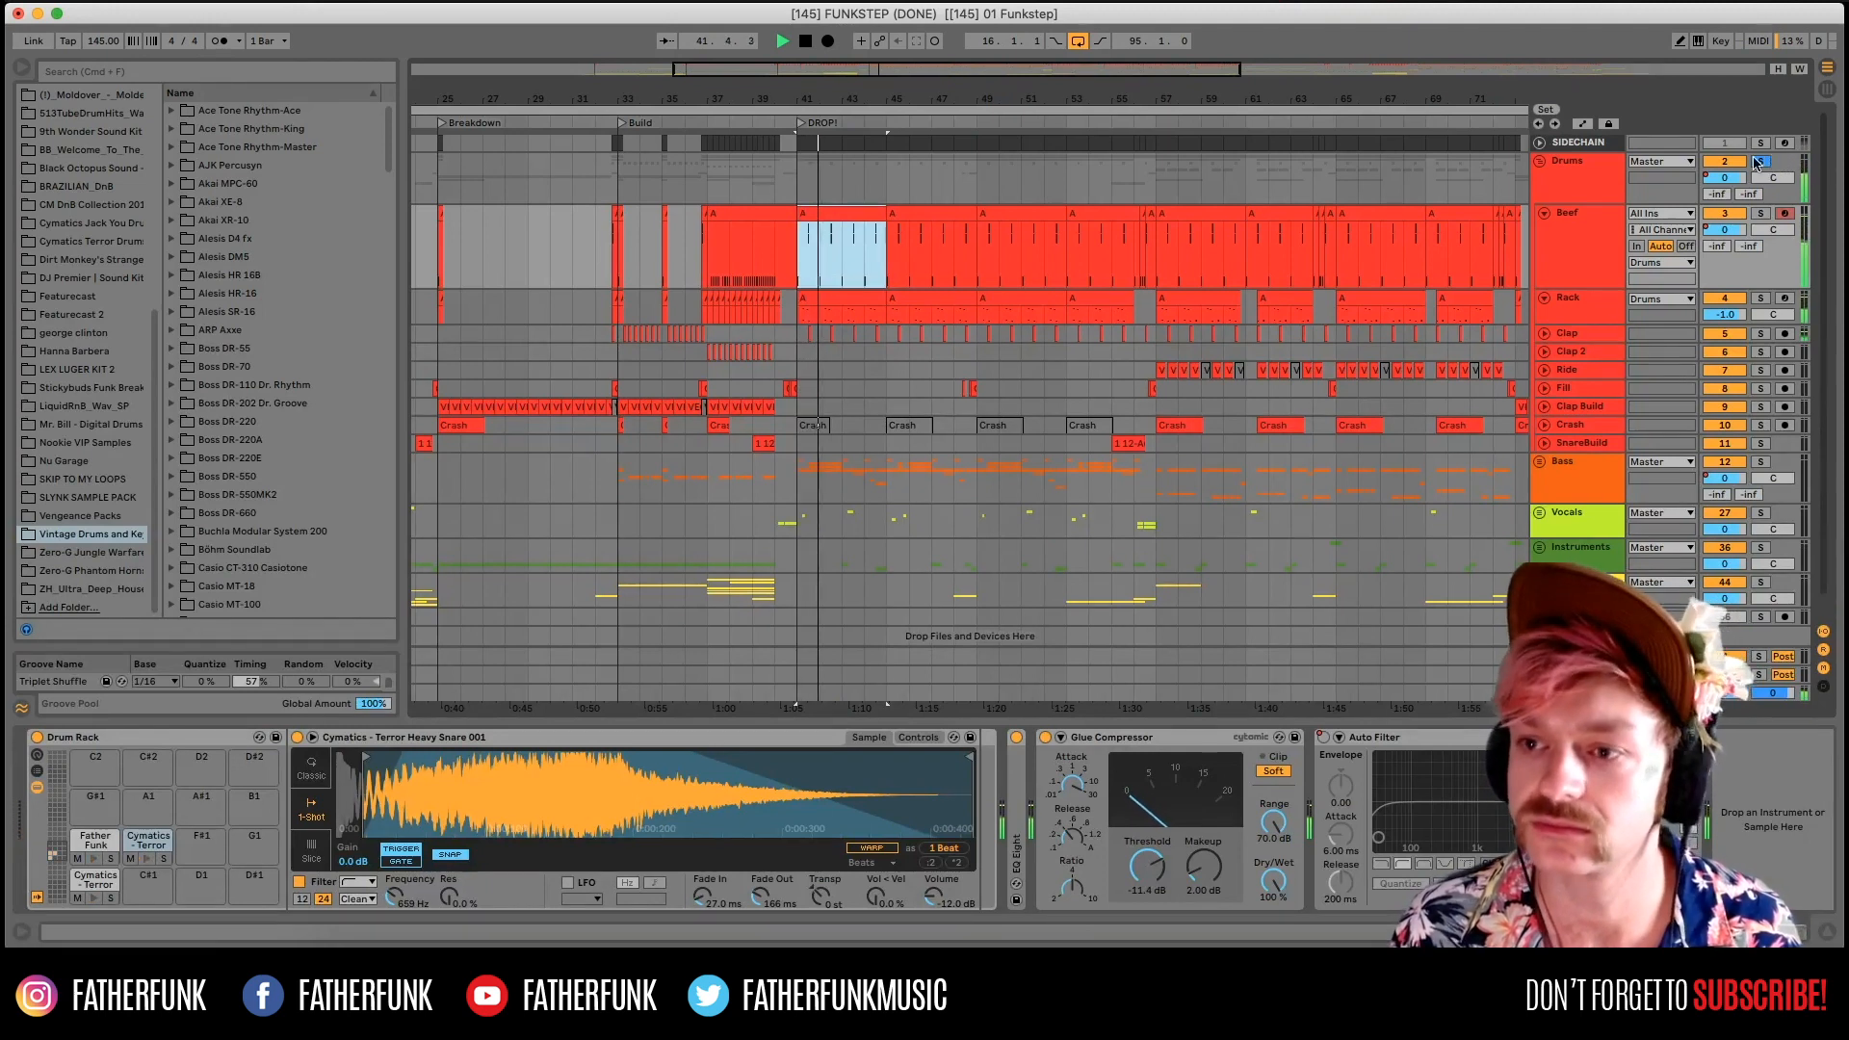
Play the soloed drums from the first Ride clip at bar 57, select the Ride track and stop playback.
{"action": "left_click", "coordinate": [1146, 371]}
{"action": "key", "text": "space"}
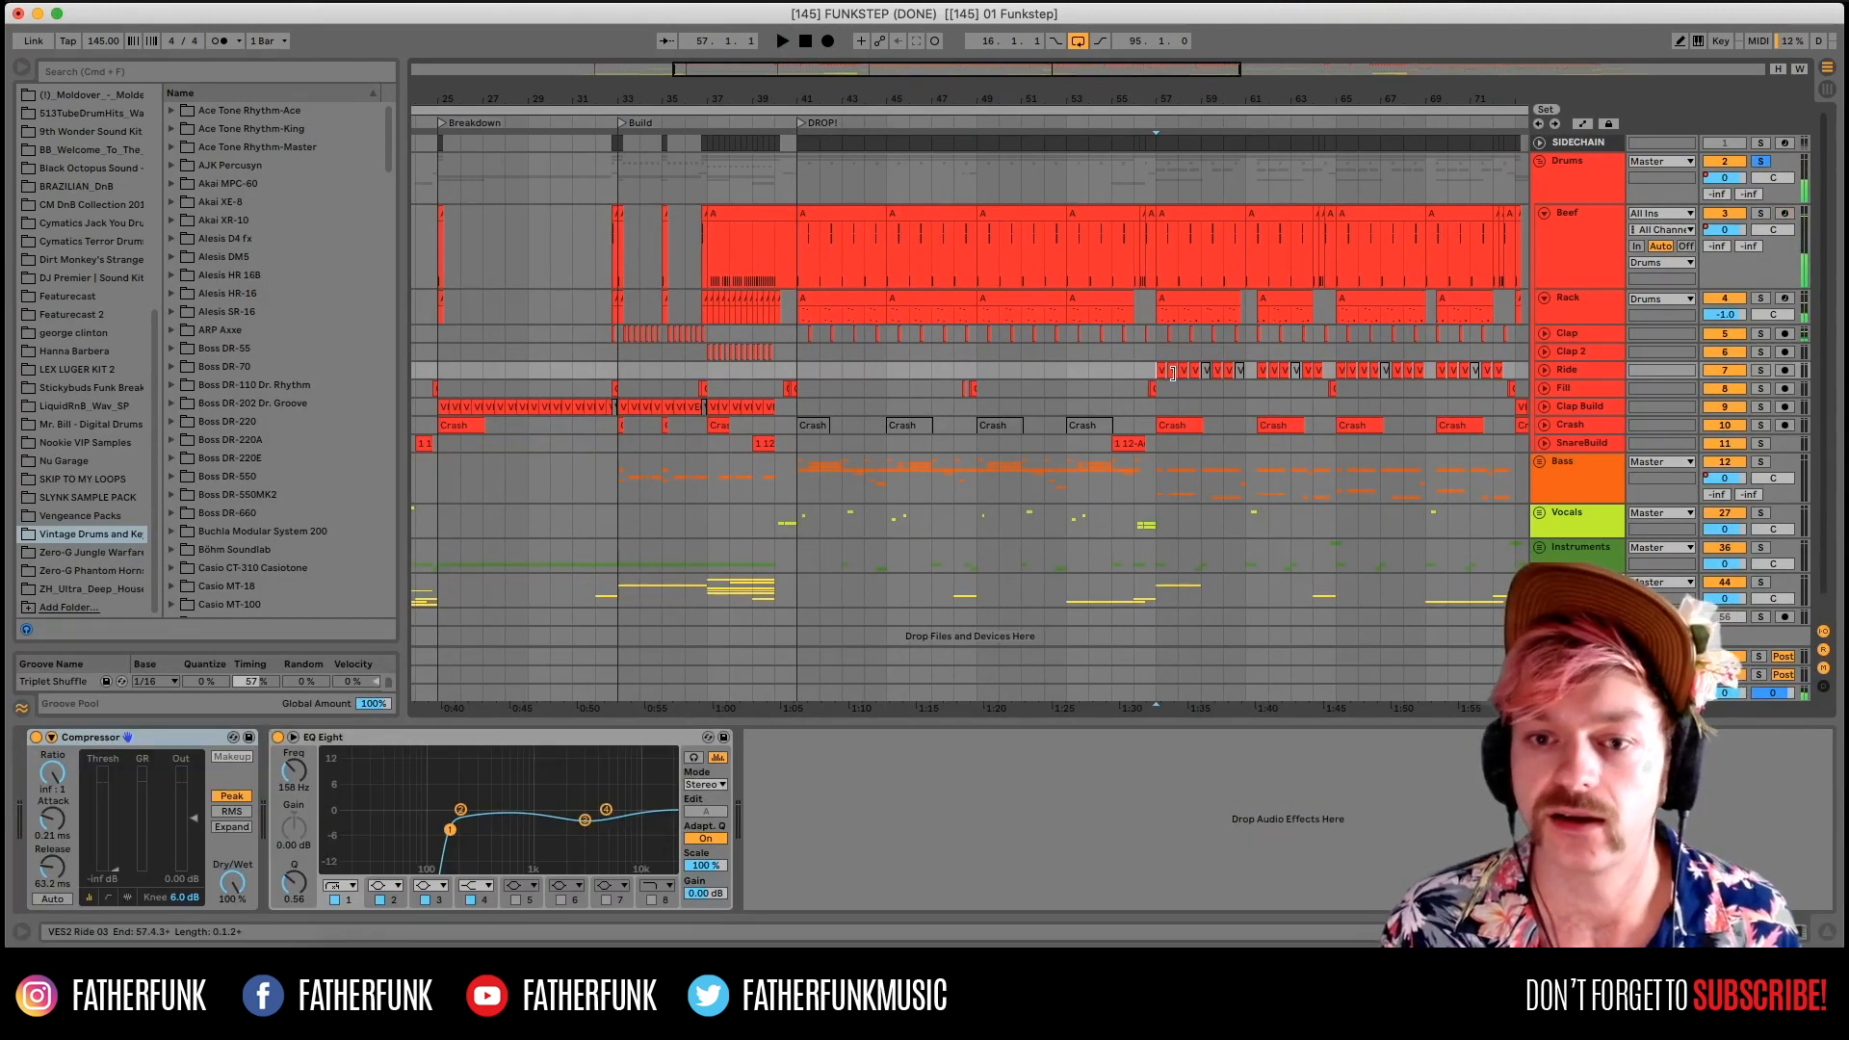
{"action": "left_click_drag", "start_coordinate": [1064, 70], "coordinate": [1229, 71]}
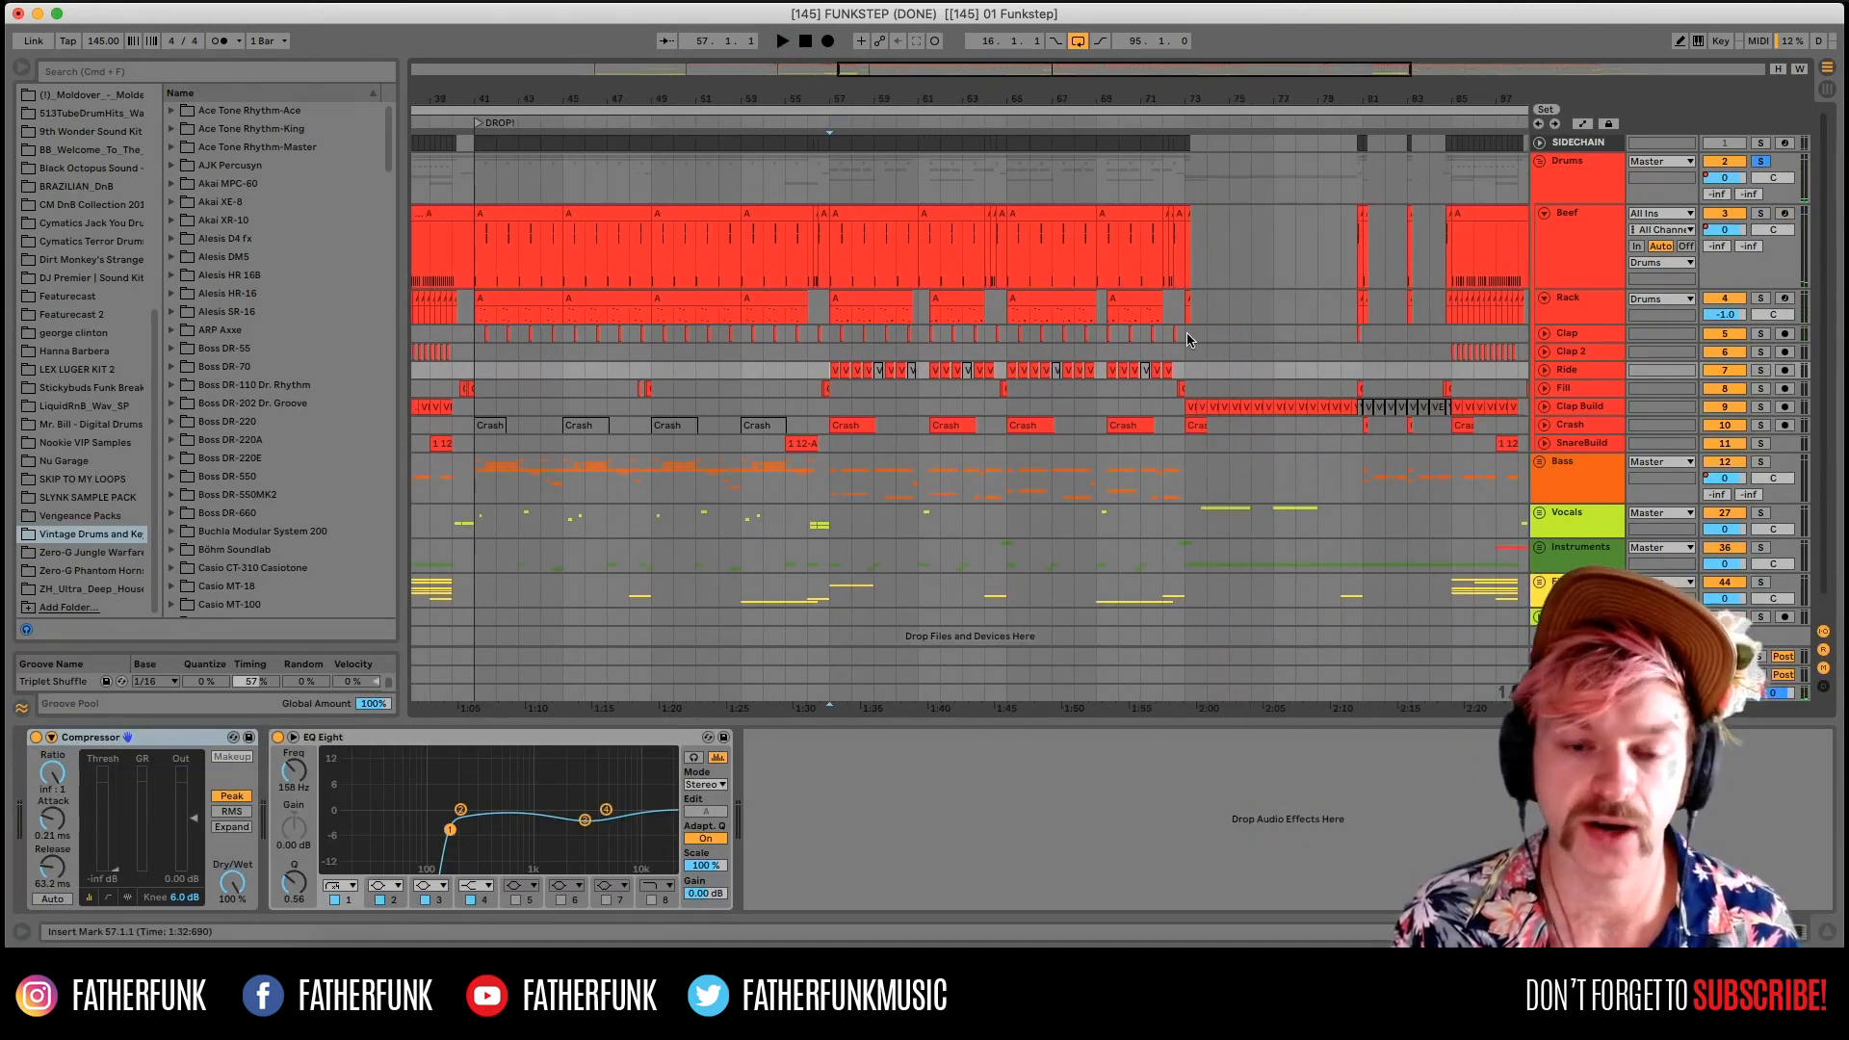
{"action": "key", "text": "space"}
{"action": "left_click", "coordinate": [1573, 385]}
{"action": "left_click", "coordinate": [1562, 372]}
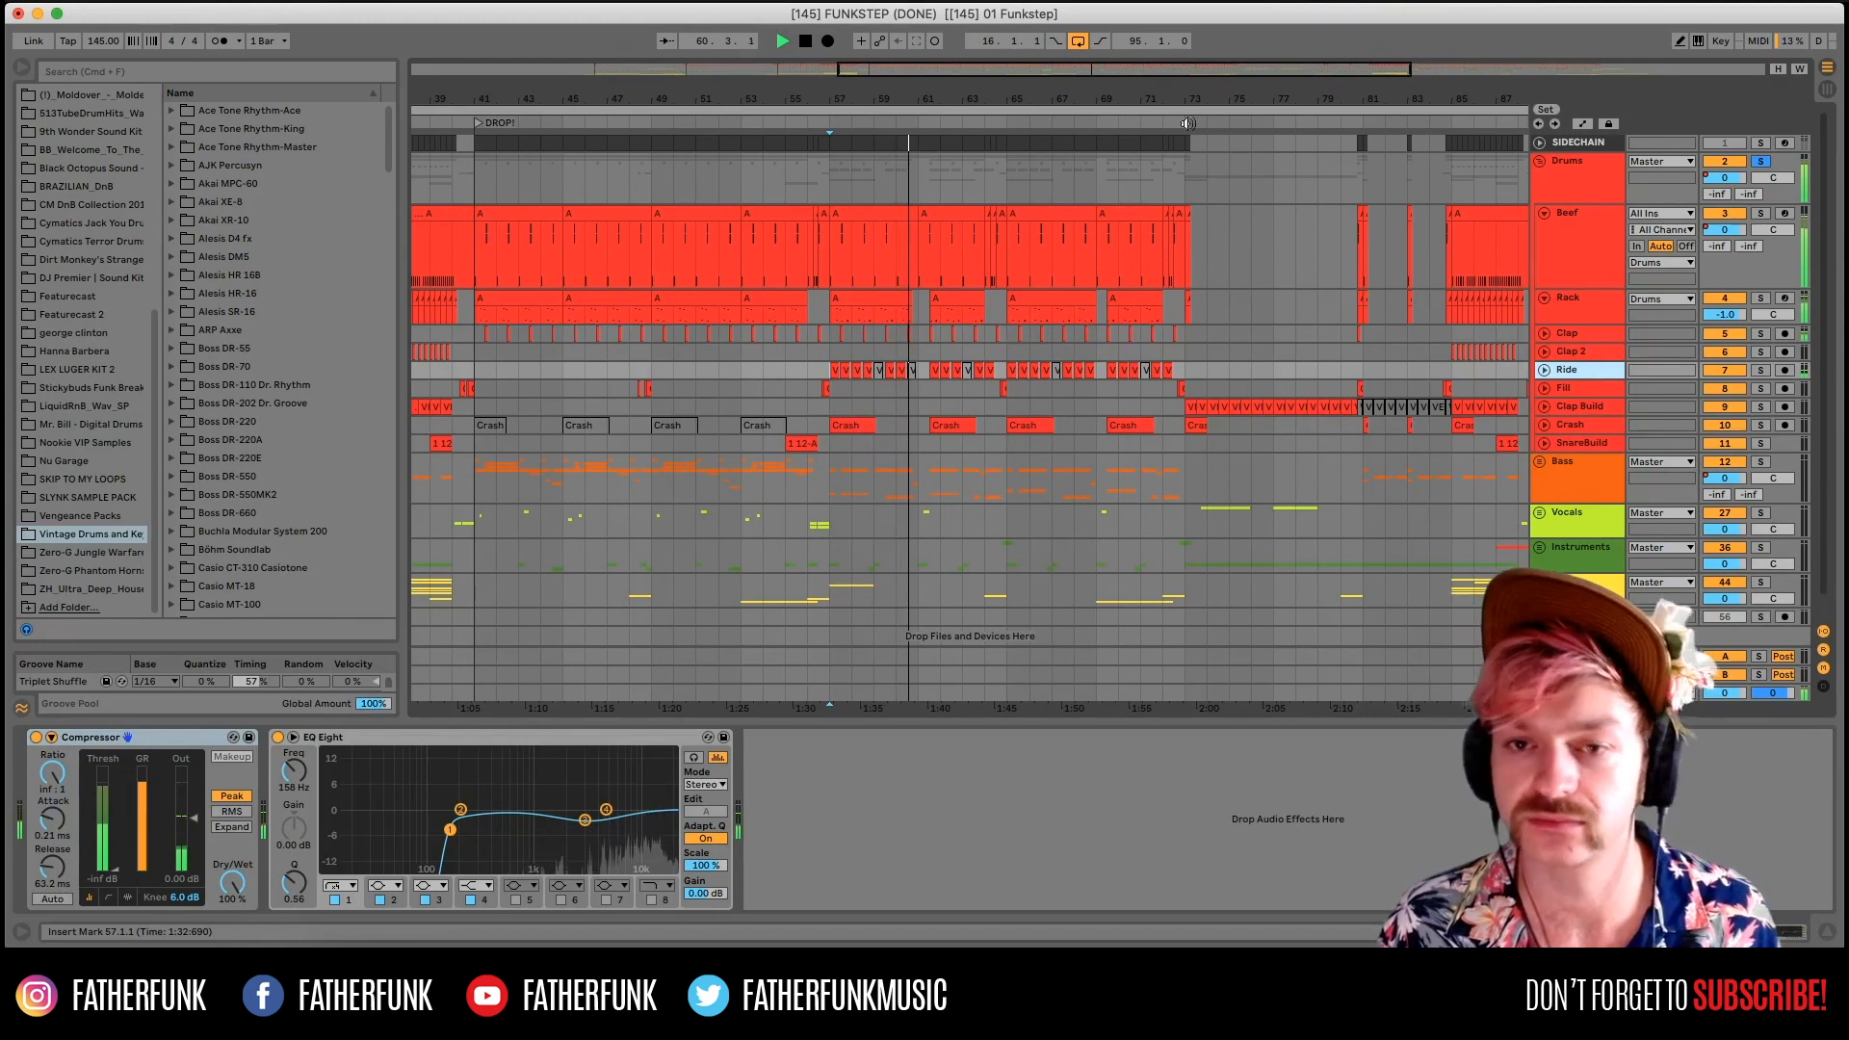
{"action": "key", "text": "space"}
Select the Beef clip at bar 53 and the one at bar 37 within the wider arrangement.
{"action": "left_click_drag", "start_coordinate": [1152, 72], "coordinate": [1197, 37]}
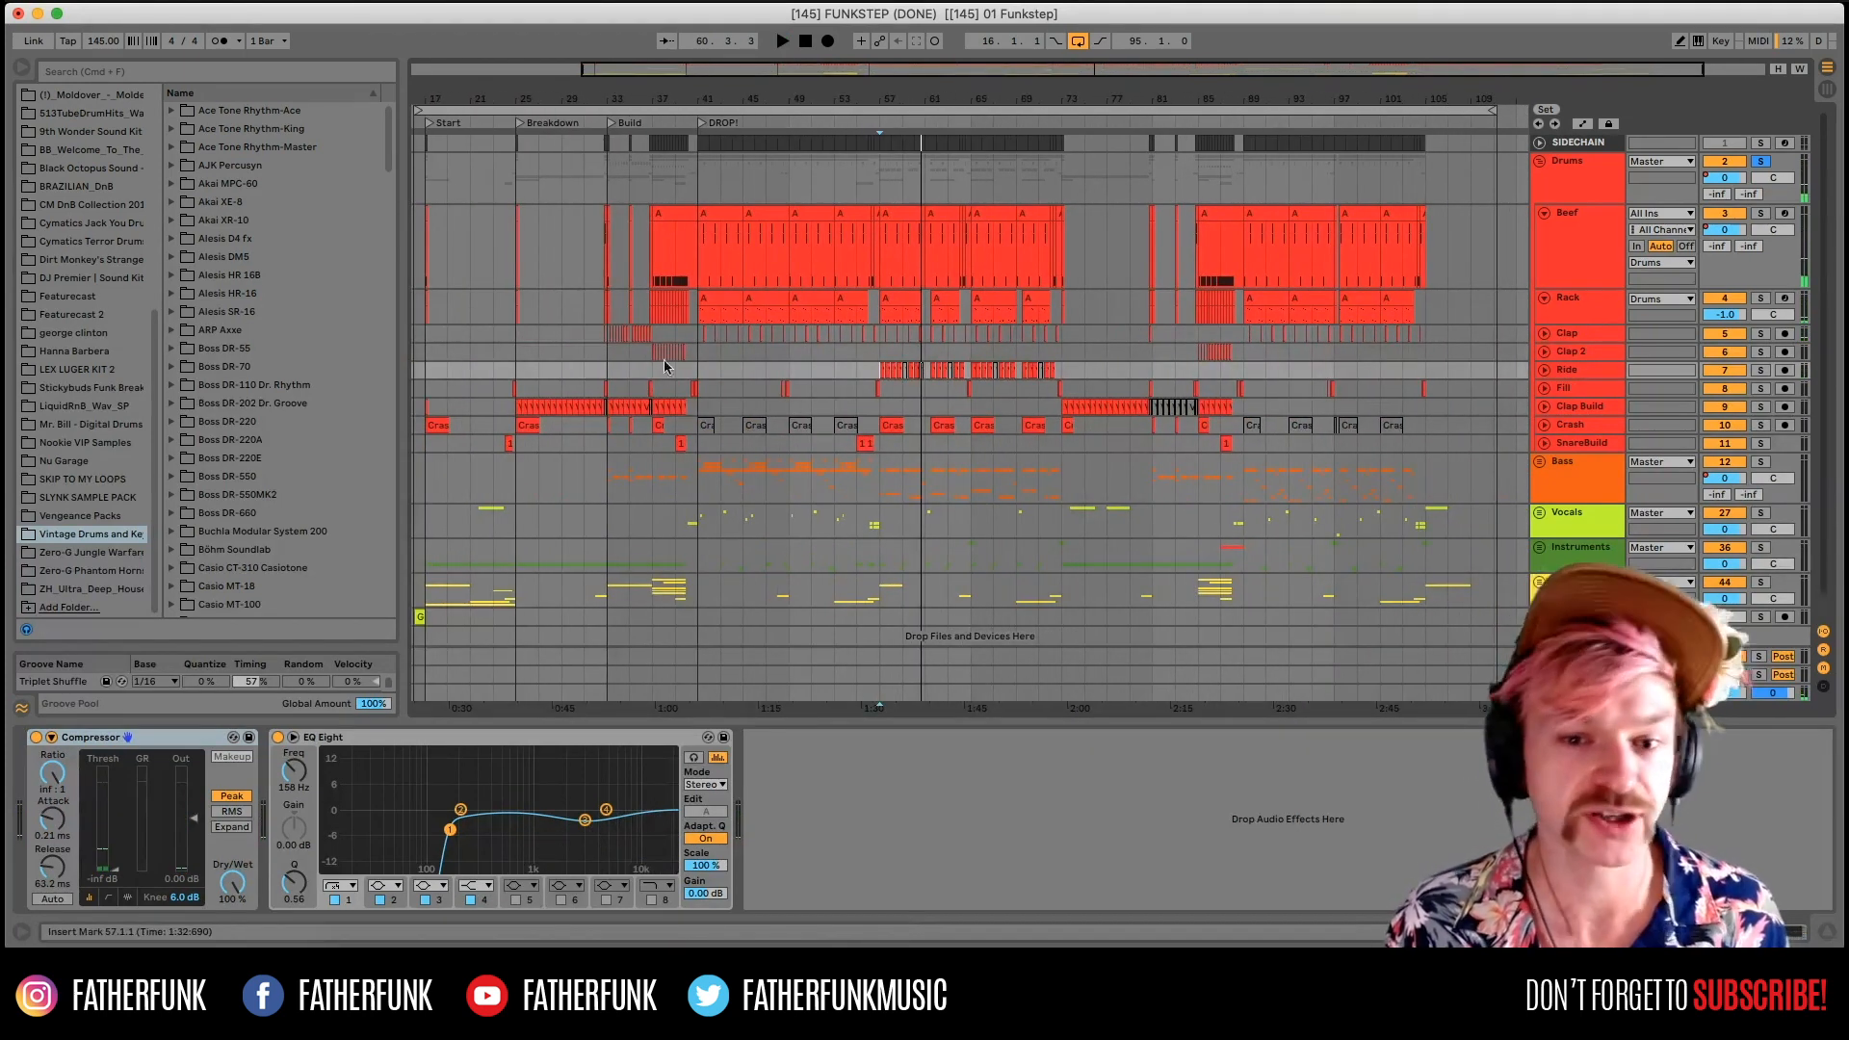
{"action": "left_click", "coordinate": [855, 521]}
{"action": "left_click", "coordinate": [855, 465]}
{"action": "left_click", "coordinate": [793, 456]}
{"action": "left_click", "coordinate": [834, 243]}
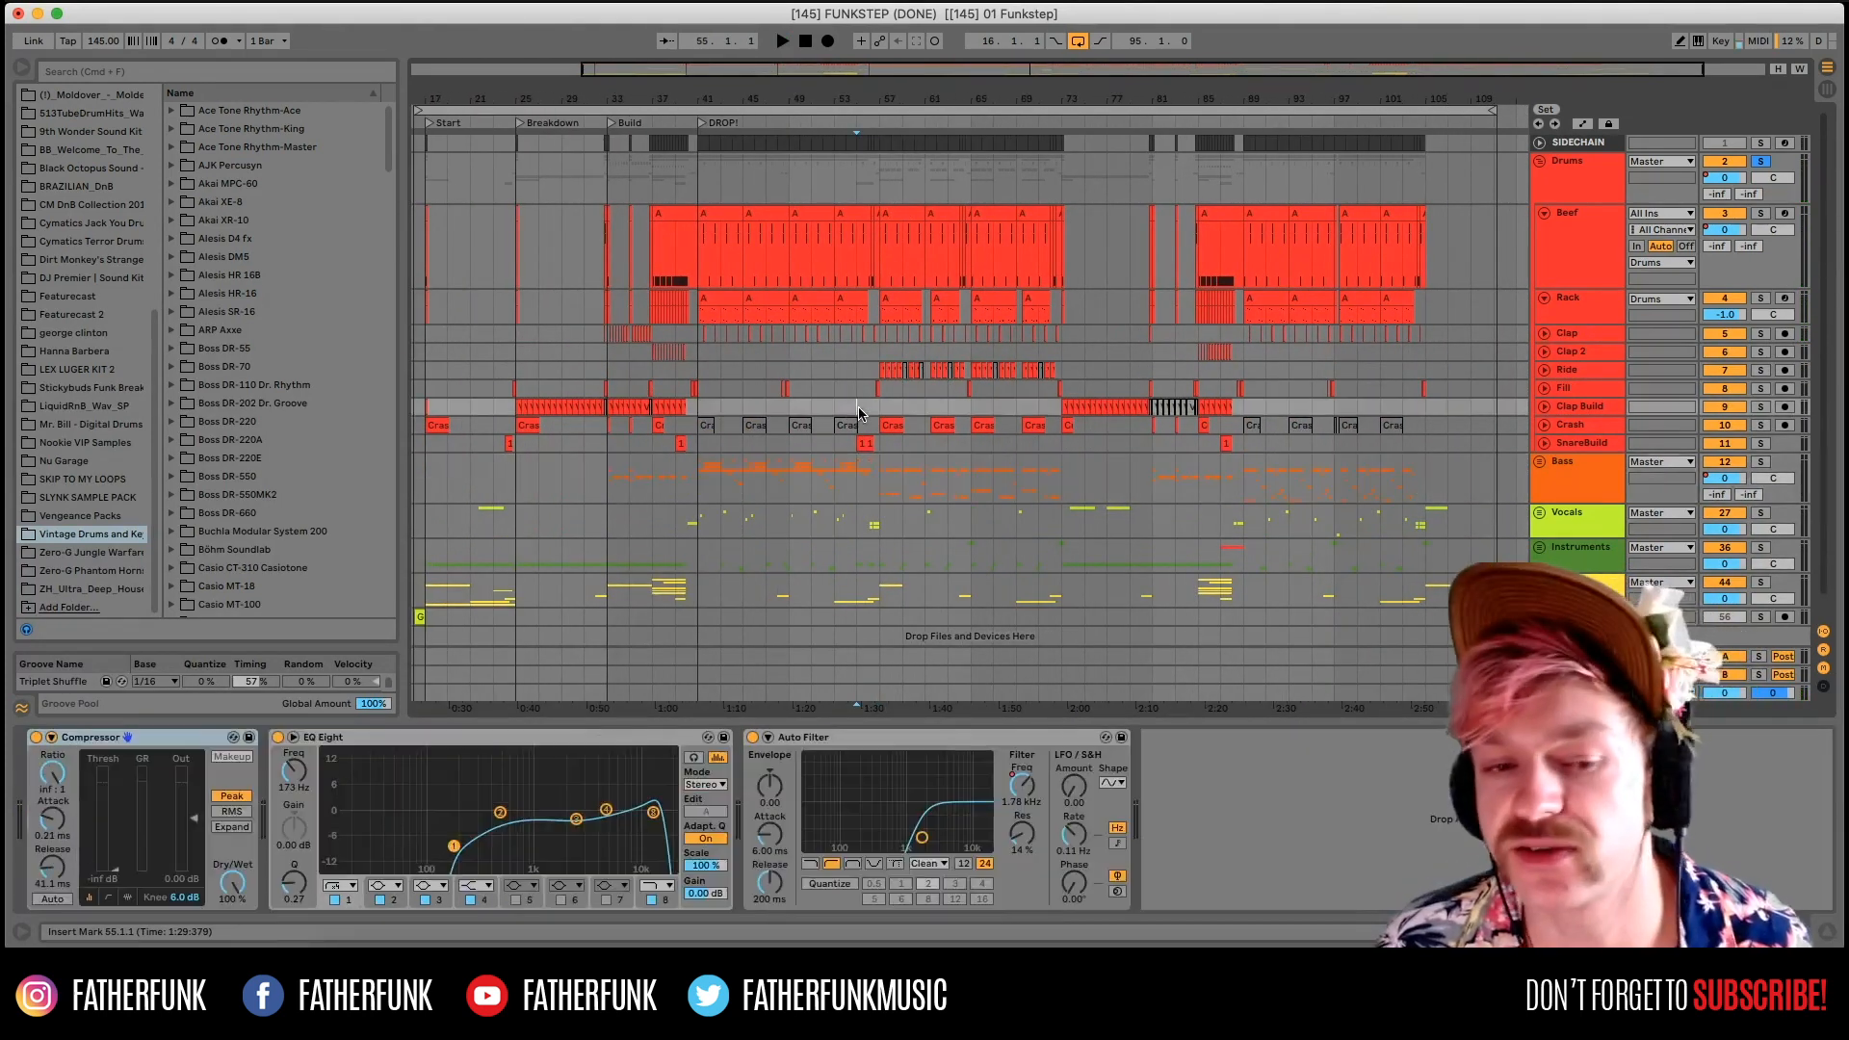
{"action": "left_click", "coordinate": [855, 218]}
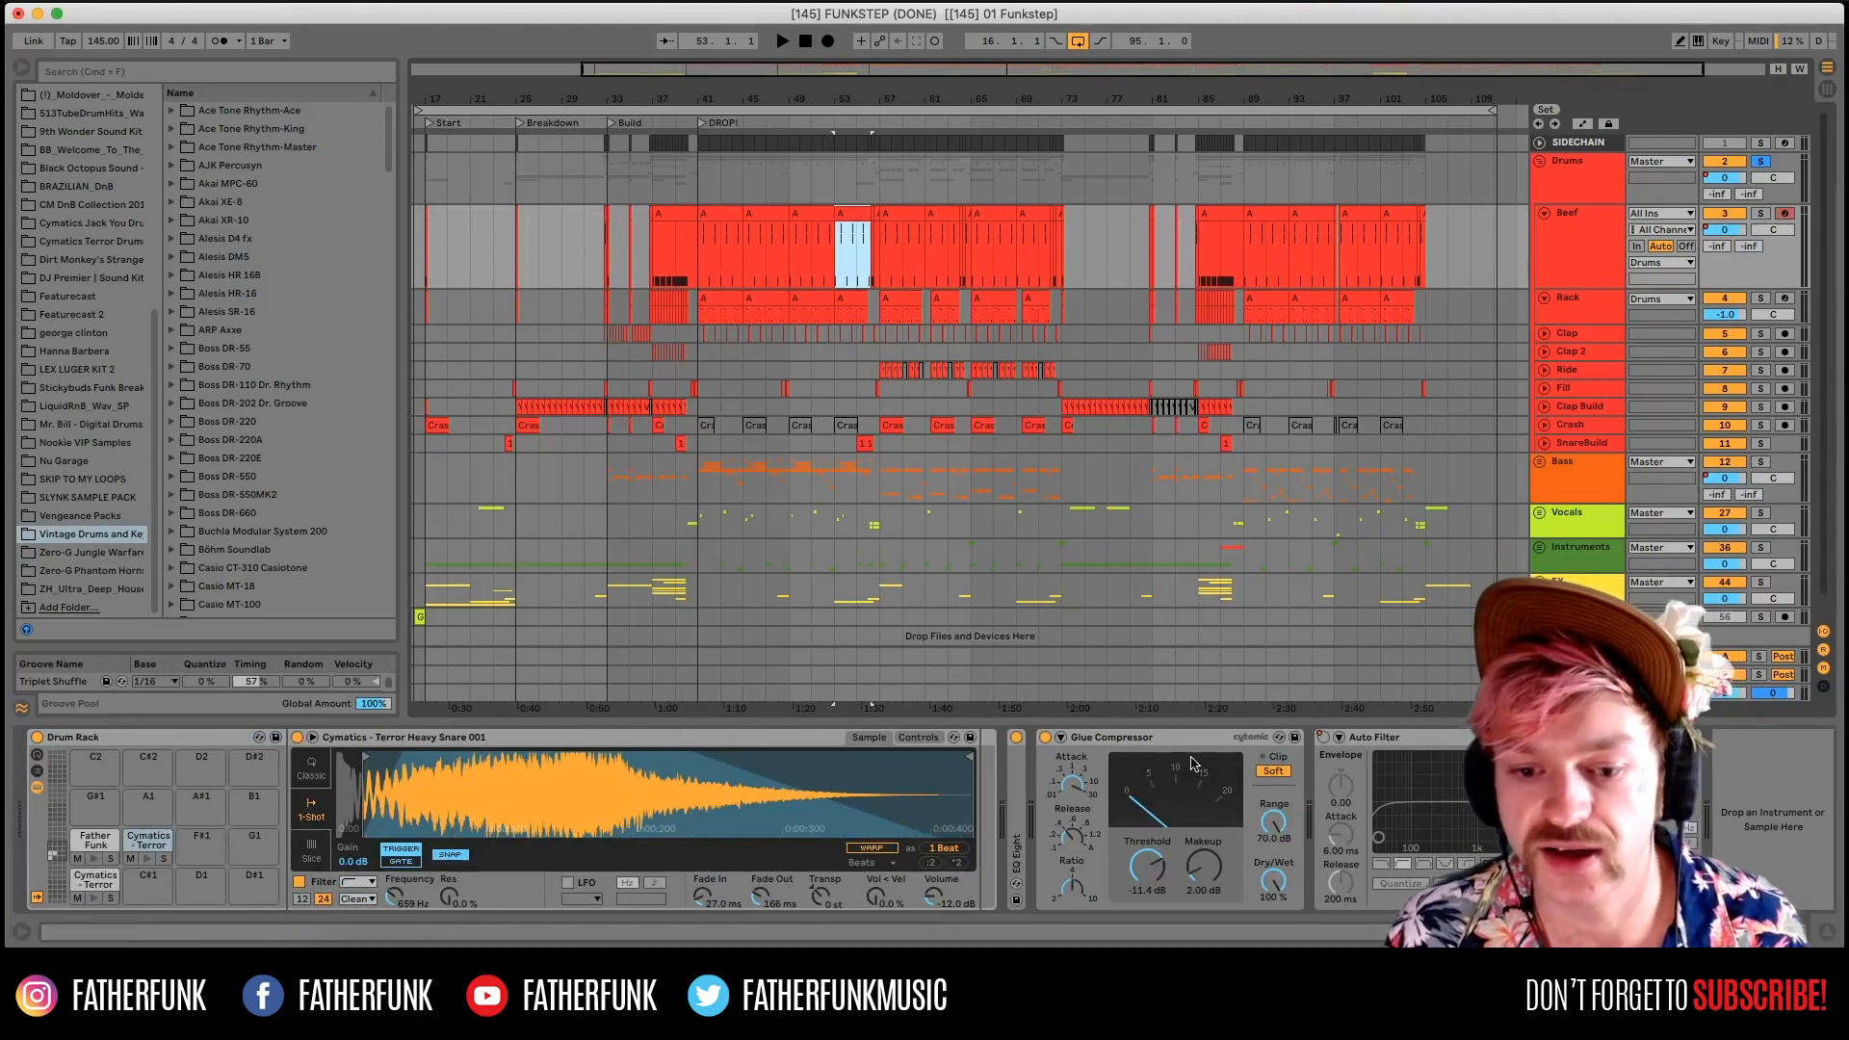
{"action": "left_click", "coordinate": [650, 265]}
{"action": "left_click", "coordinate": [677, 209]}
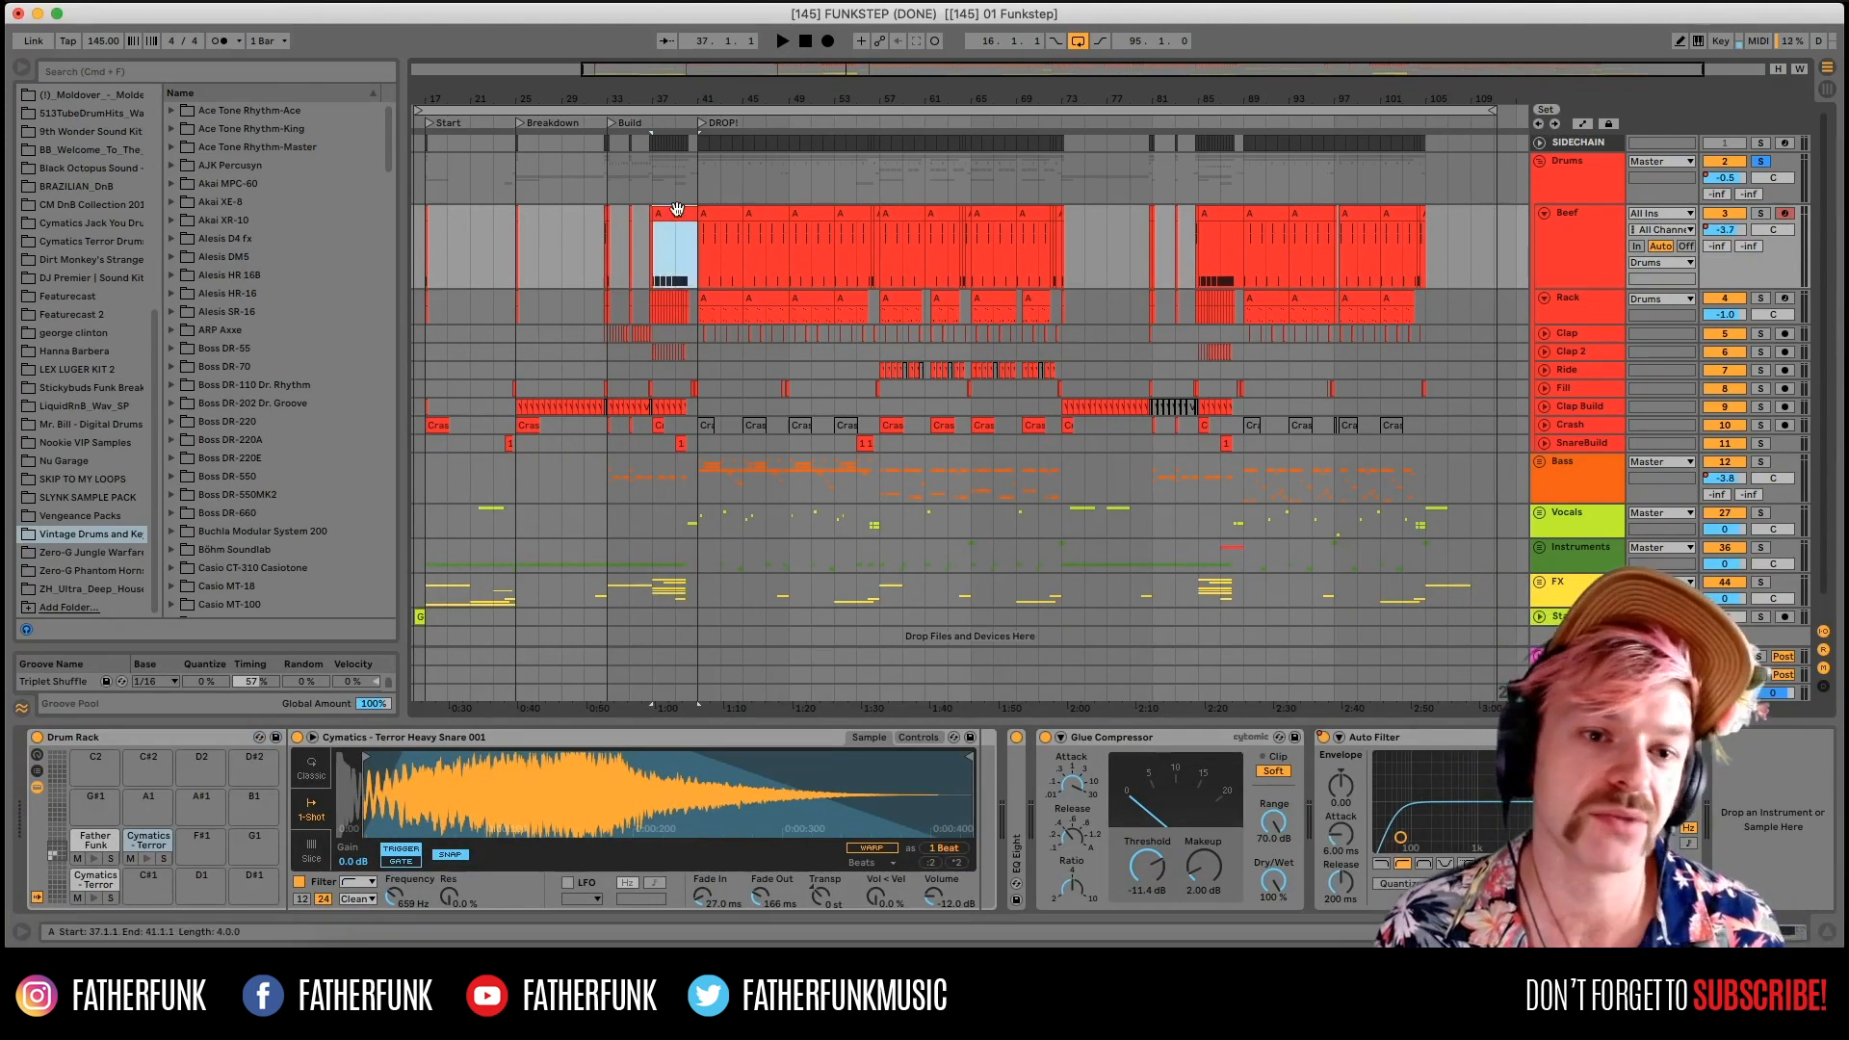
{"action": "left_click", "coordinate": [819, 407]}
{"action": "left_click", "coordinate": [881, 368]}
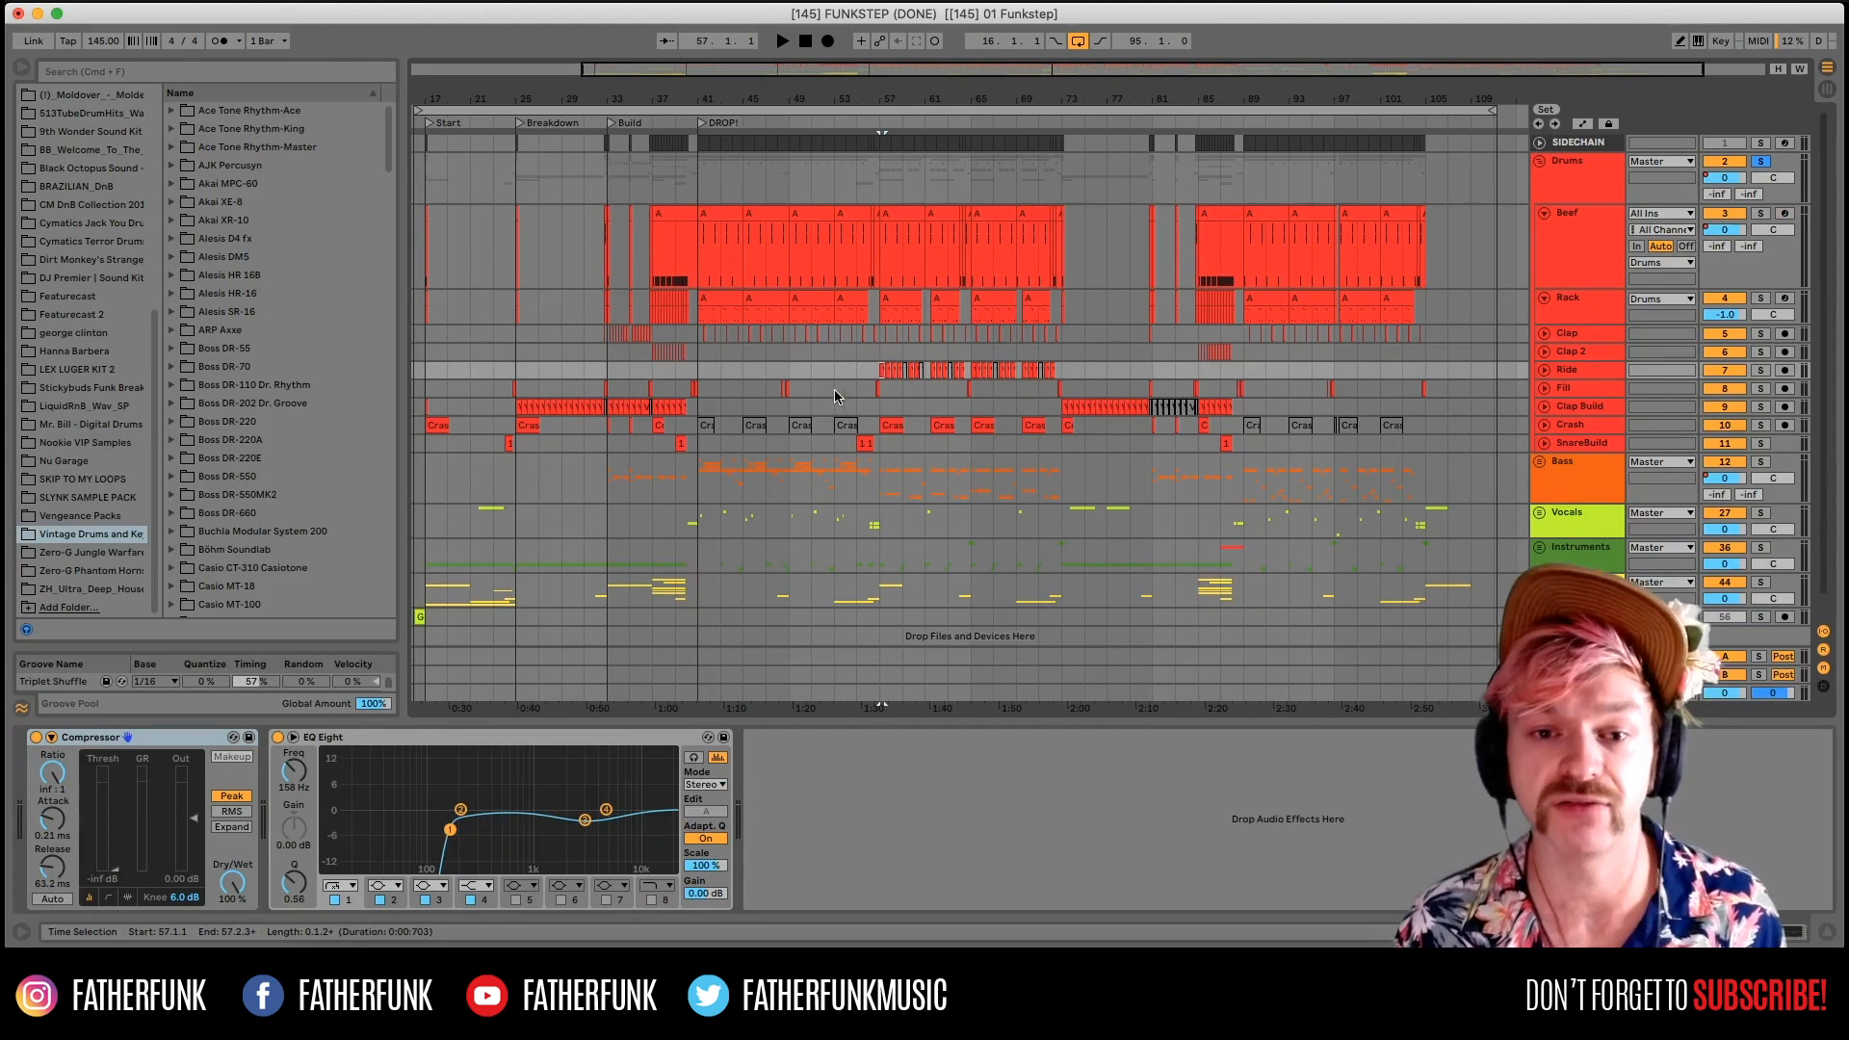
{"action": "left_click", "coordinate": [828, 389]}
{"action": "left_click", "coordinate": [833, 361]}
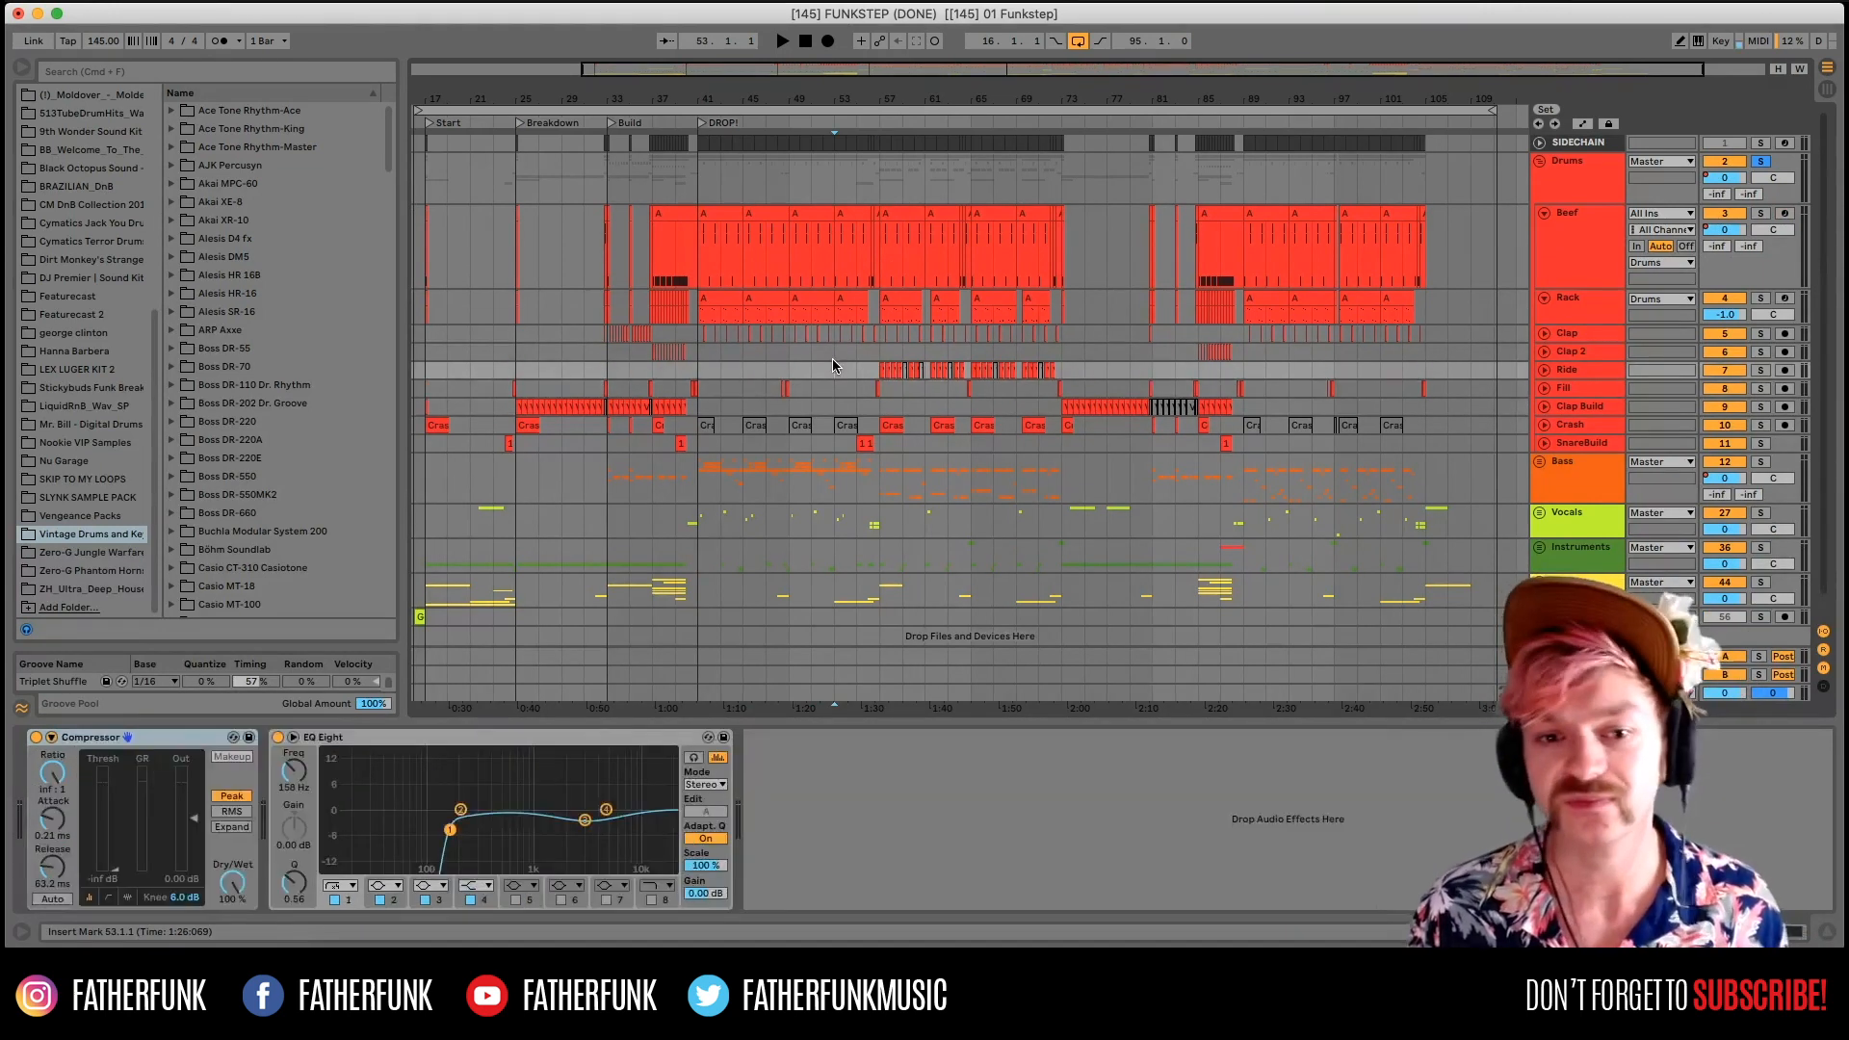
{"action": "left_click", "coordinate": [871, 375]}
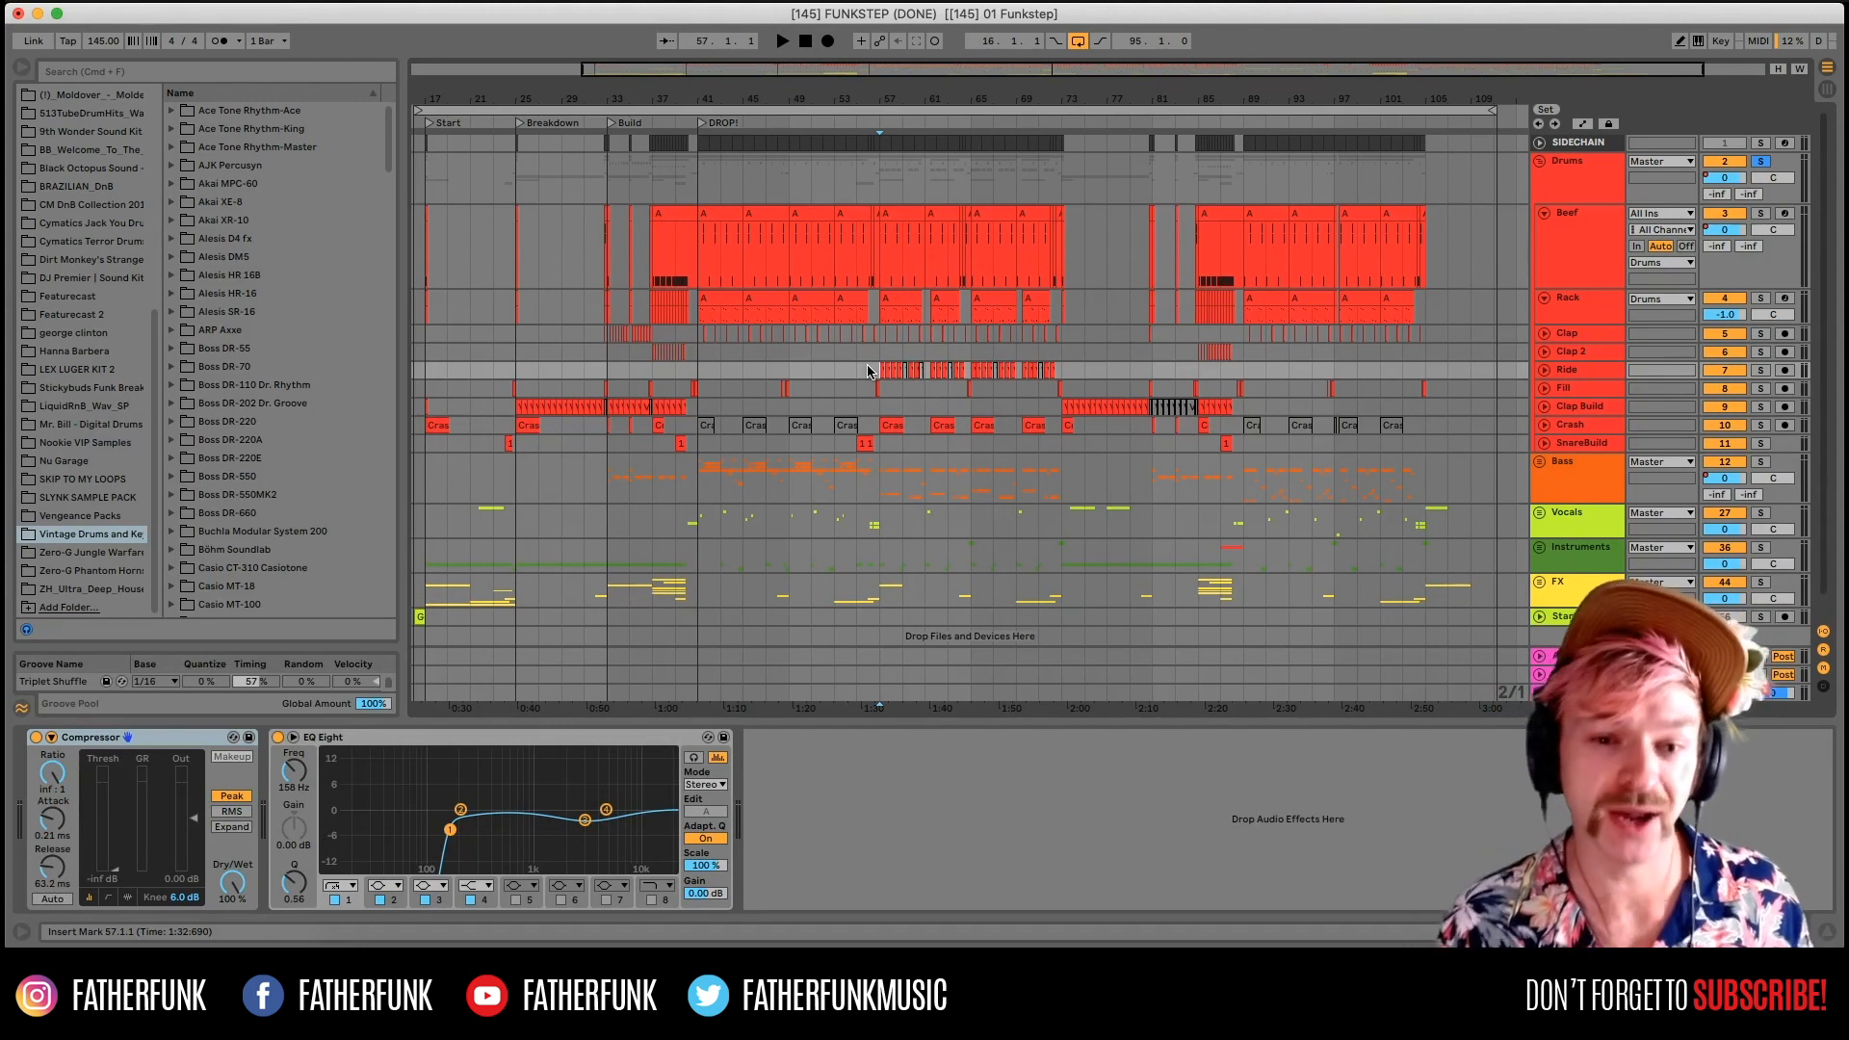
{"action": "left_click", "coordinate": [875, 353]}
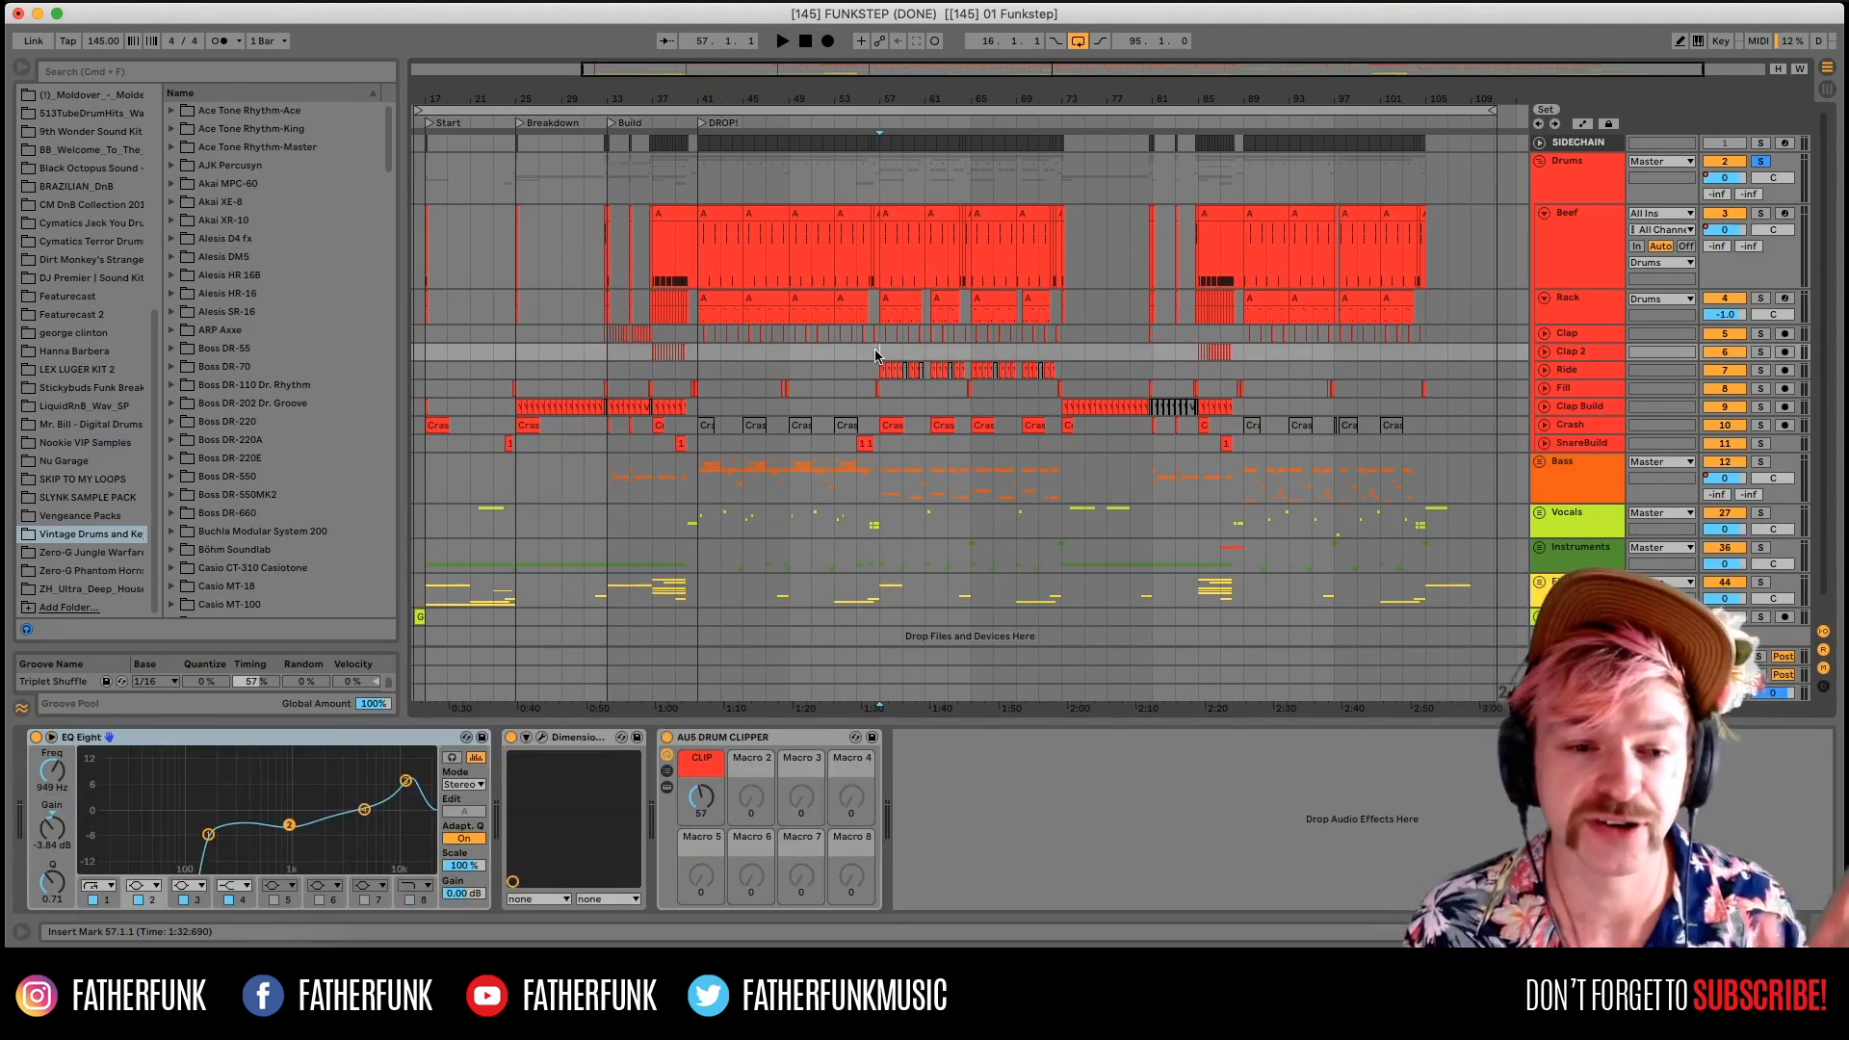
{"action": "left_click", "coordinate": [770, 371]}
Play the breakdown from the Clap Build clips at bar 25, solo the Clap Build track and unfold it.
{"action": "left_click_drag", "start_coordinate": [787, 70], "coordinate": [618, 69]}
{"action": "left_click", "coordinate": [459, 243]}
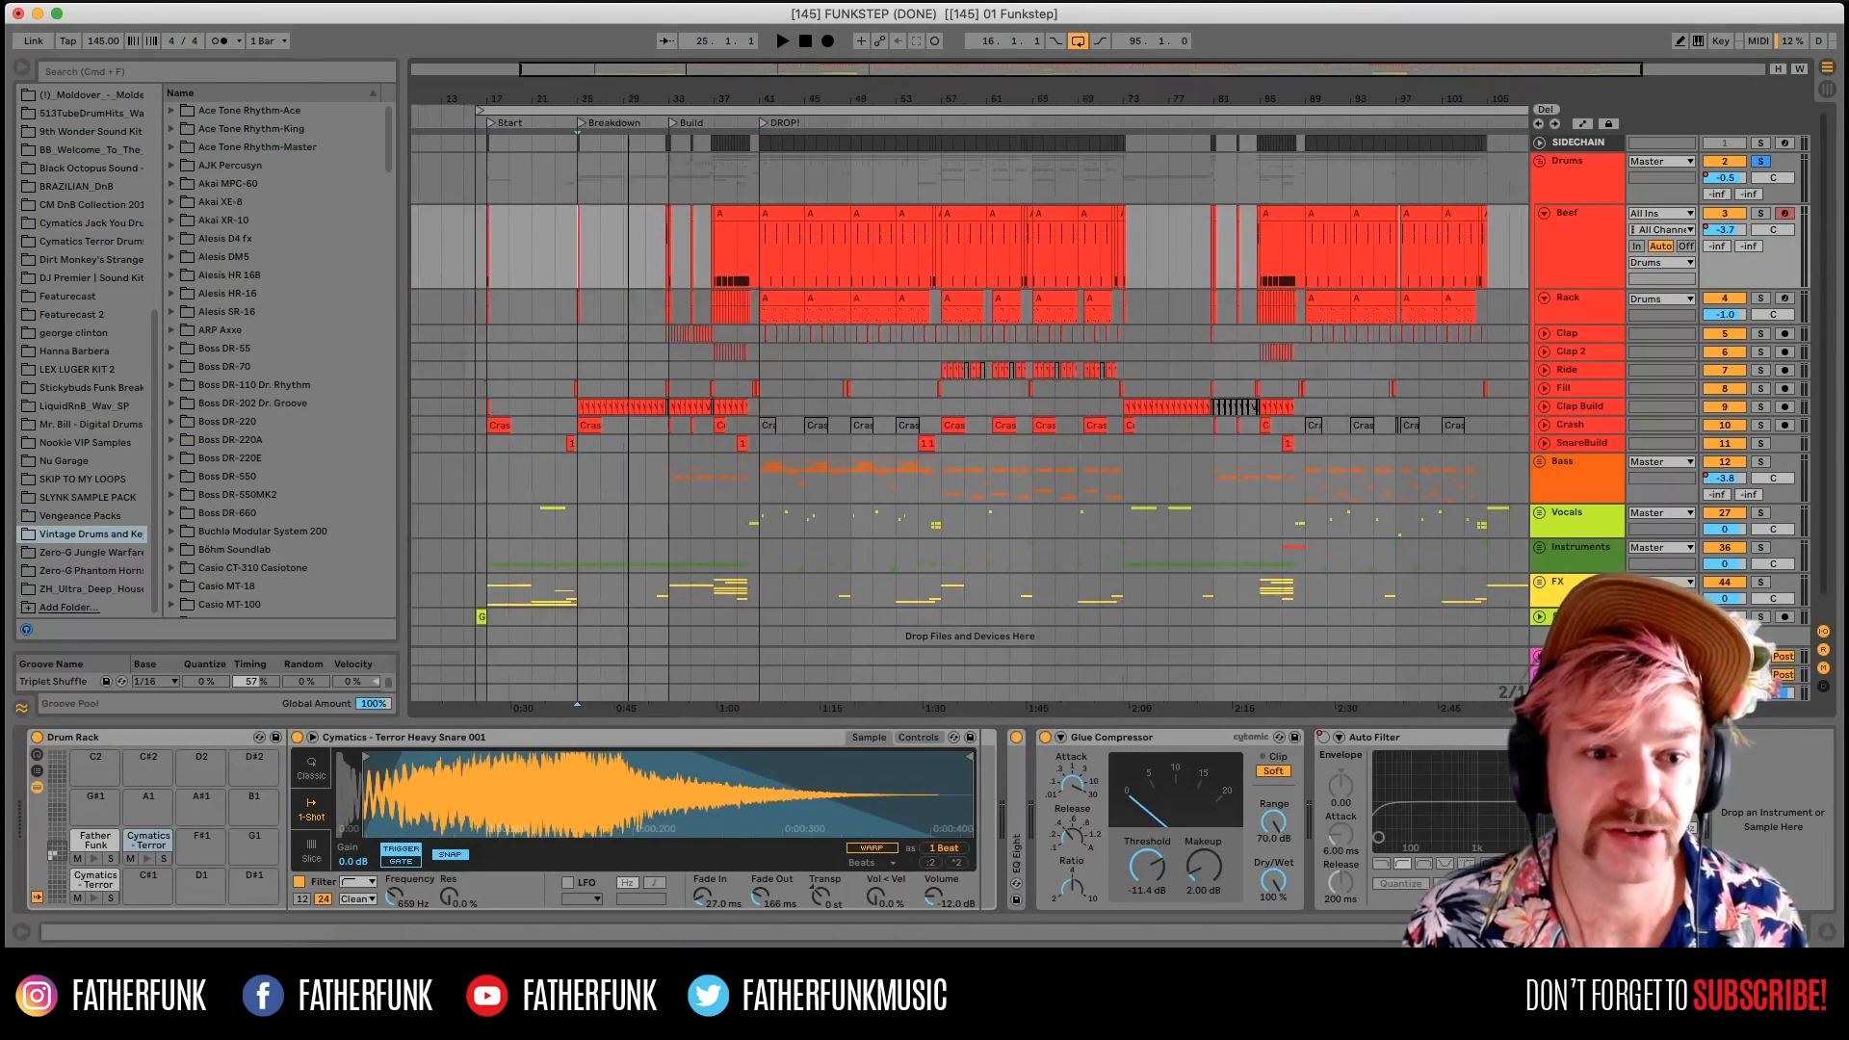
{"action": "left_click", "coordinate": [584, 409]}
{"action": "key", "text": "space"}
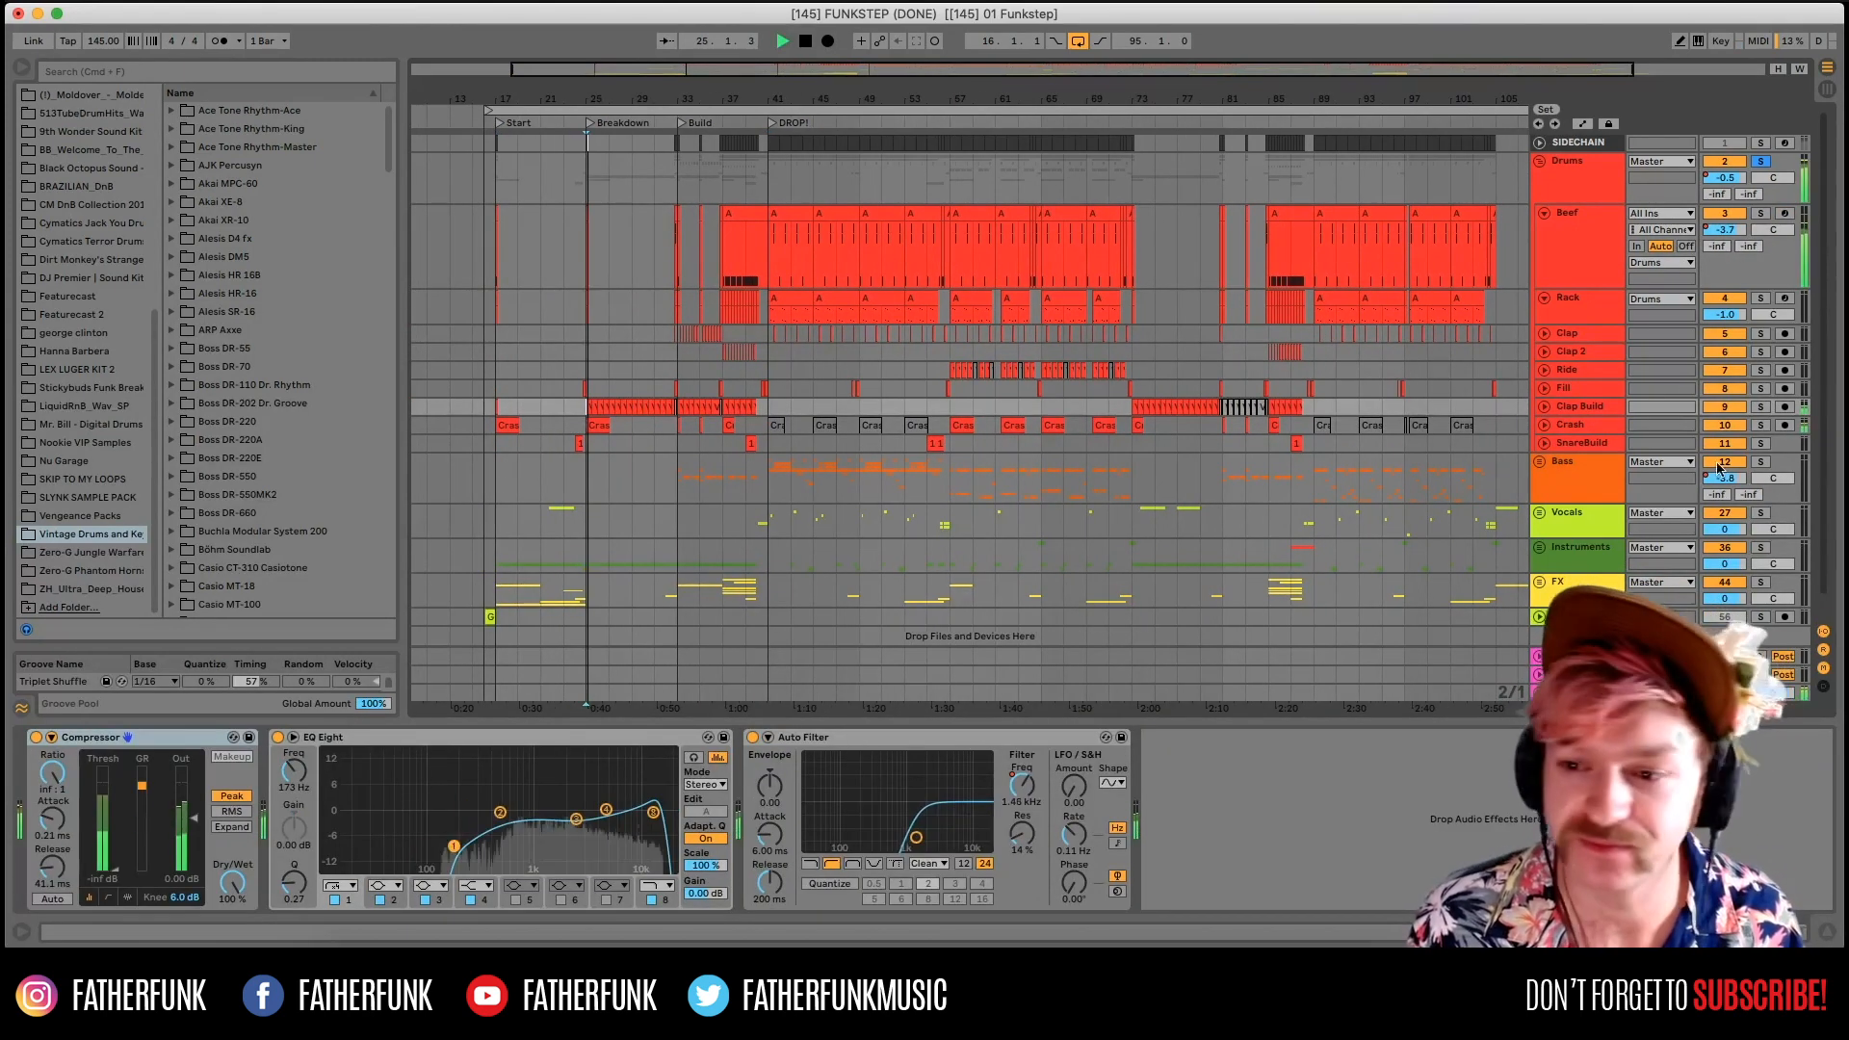
{"action": "left_click", "coordinate": [1760, 407]}
{"action": "left_click", "coordinate": [1545, 408]}
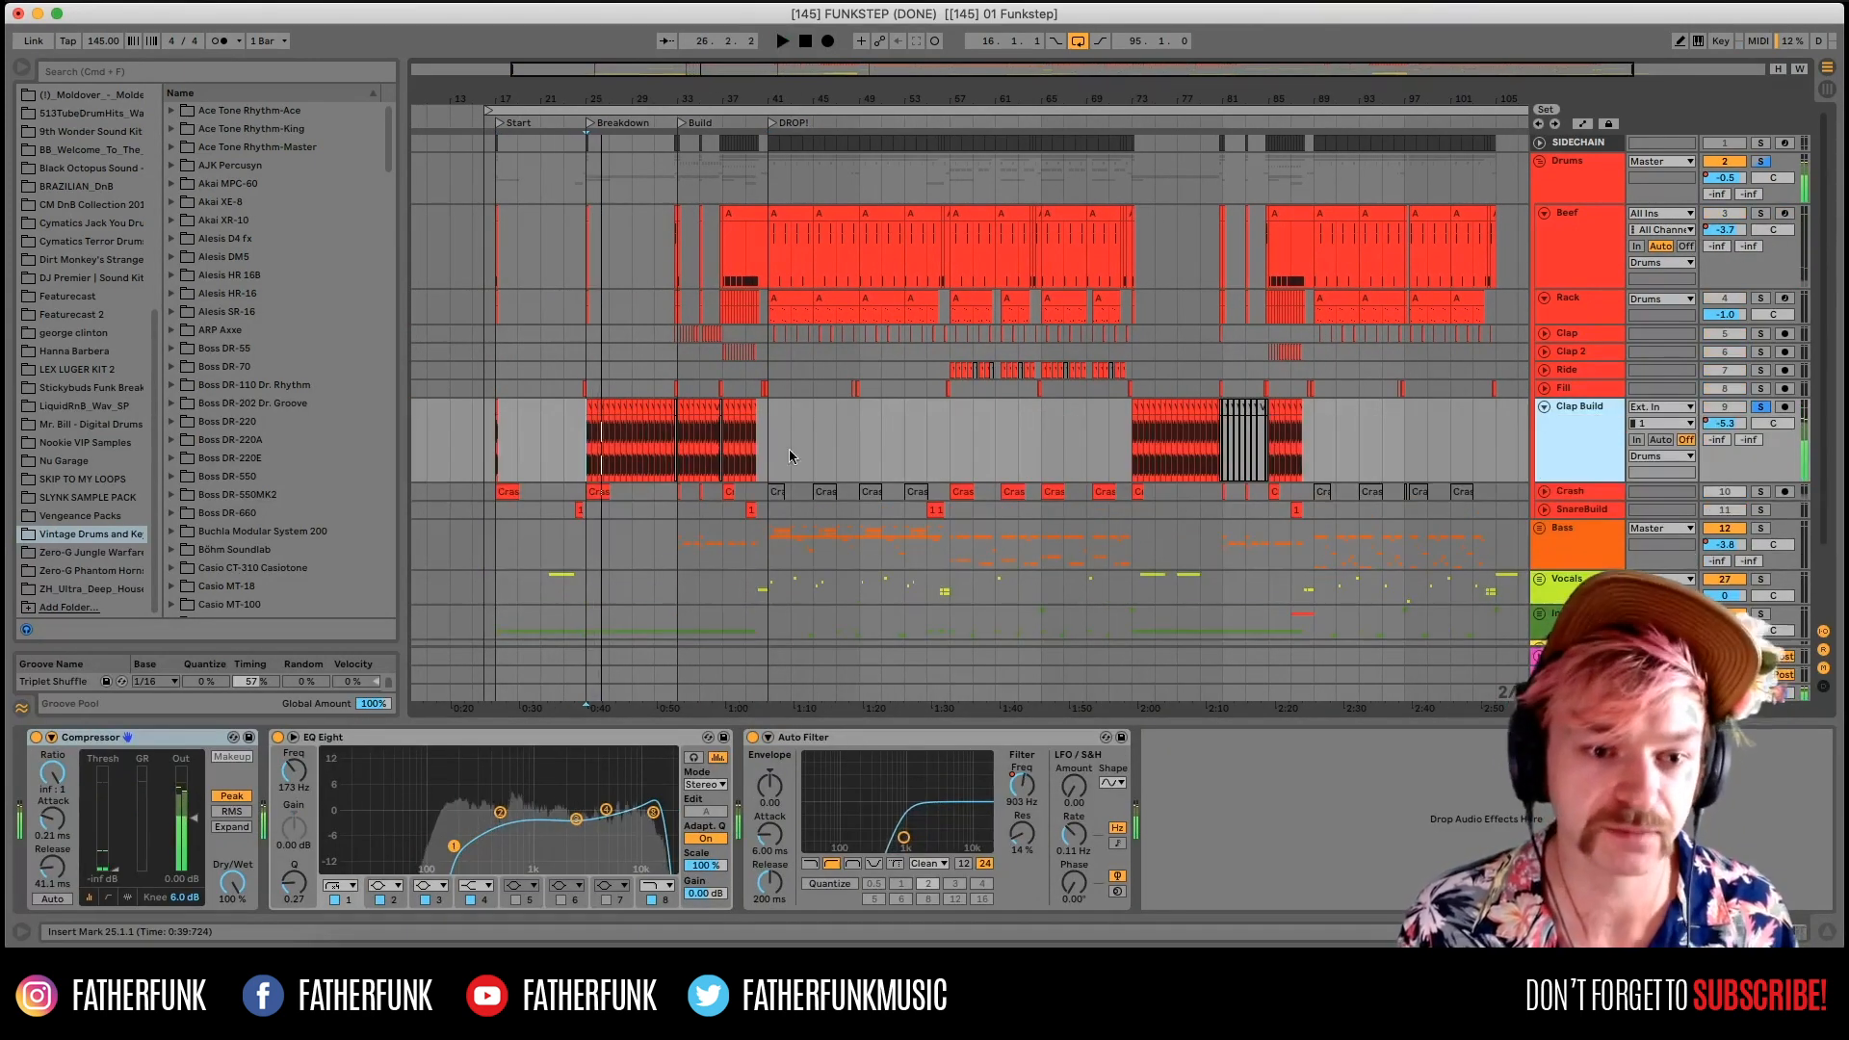
Select the Clap Build clip at bar 30, stop playback, inspect its sample waveform and hide the detail view.
{"action": "left_click", "coordinate": [653, 408]}
{"action": "key", "text": "space"}
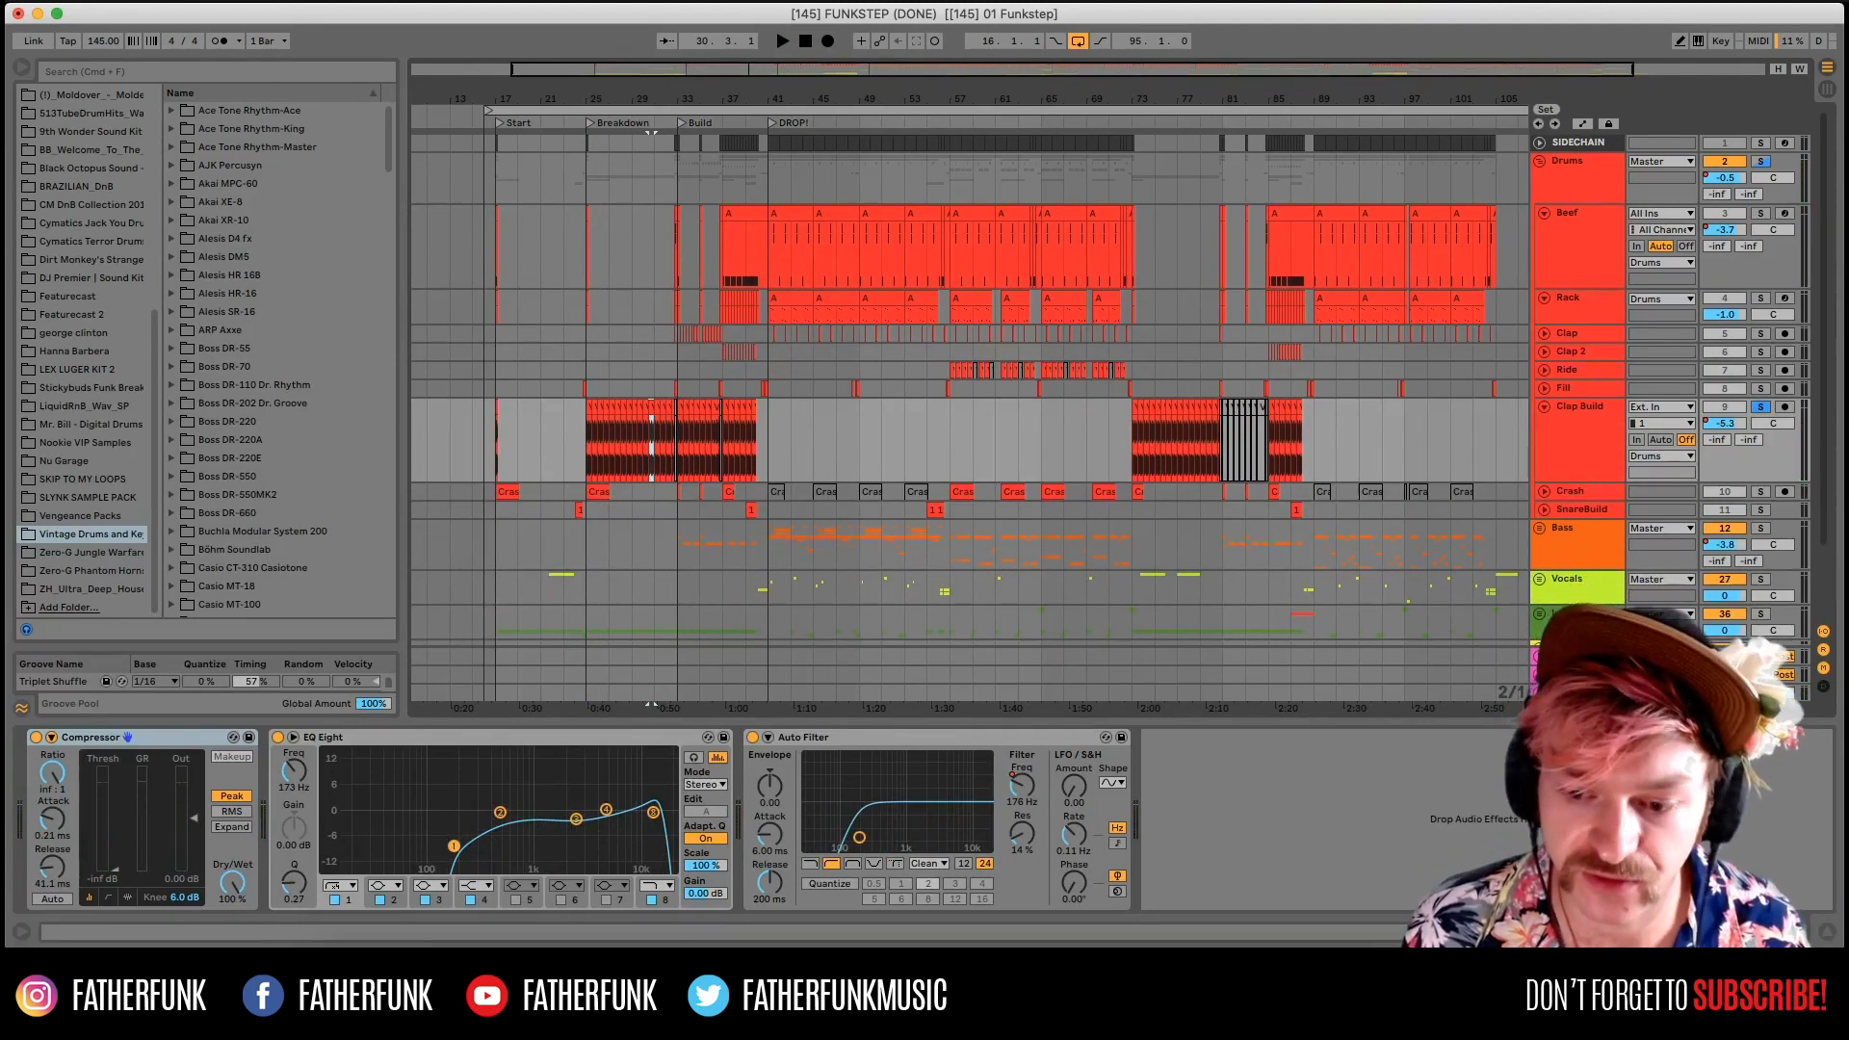
{"action": "key", "text": "shift+Tab"}
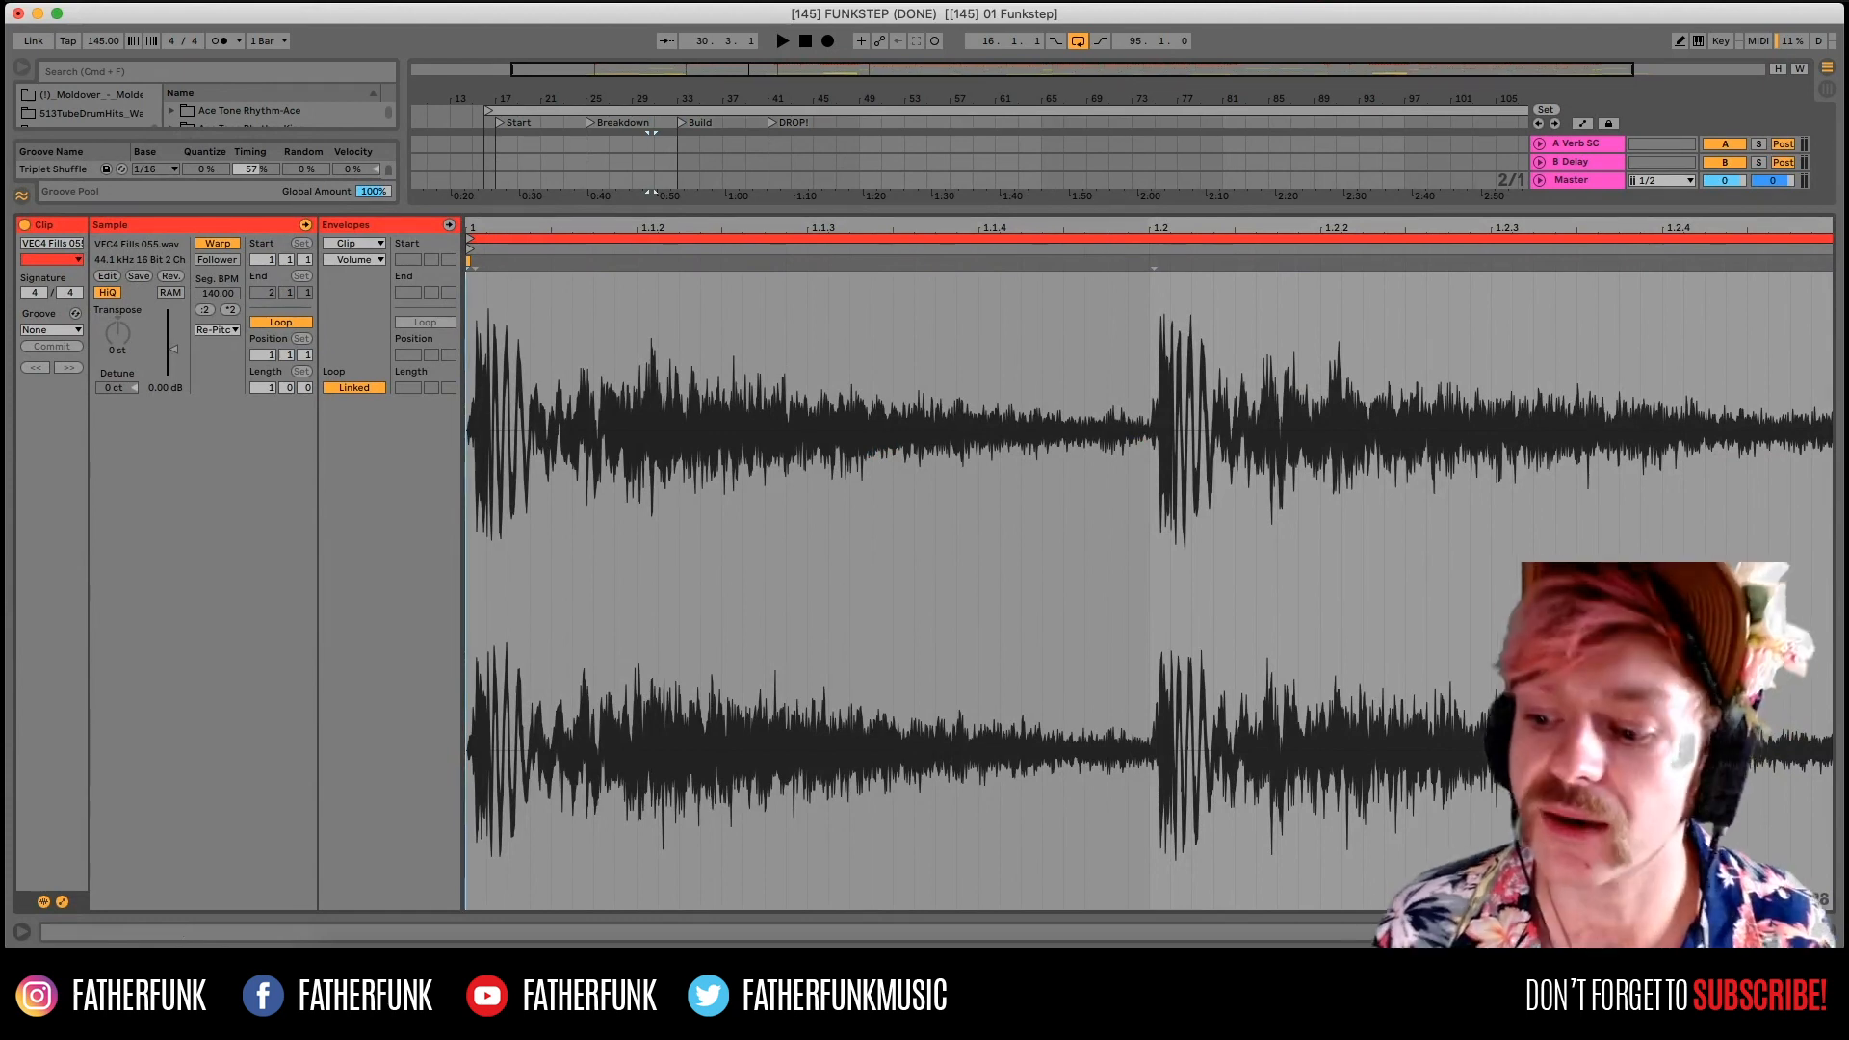
{"action": "left_click", "coordinate": [1827, 931]}
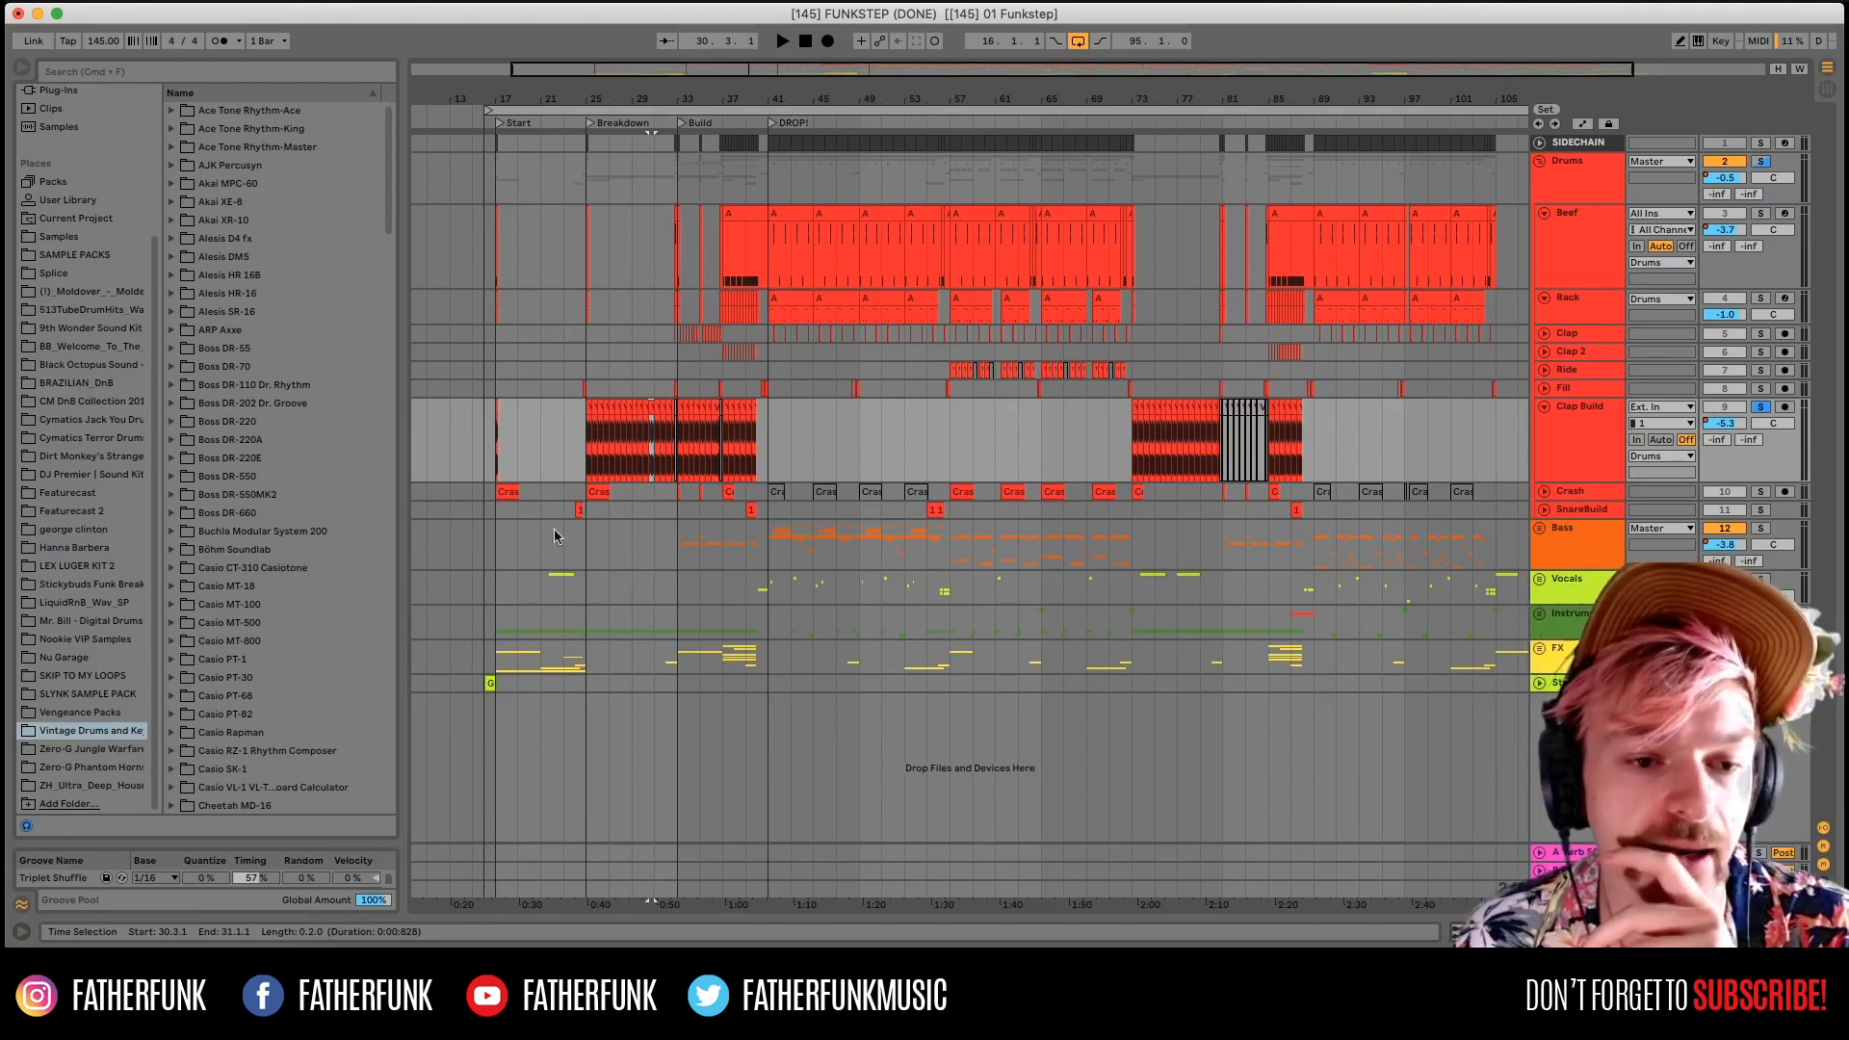
Show the Clap Build track's devices and play from bar 25 with EQ Eight and Auto Filter bypassed.
{"action": "left_click", "coordinate": [586, 456]}
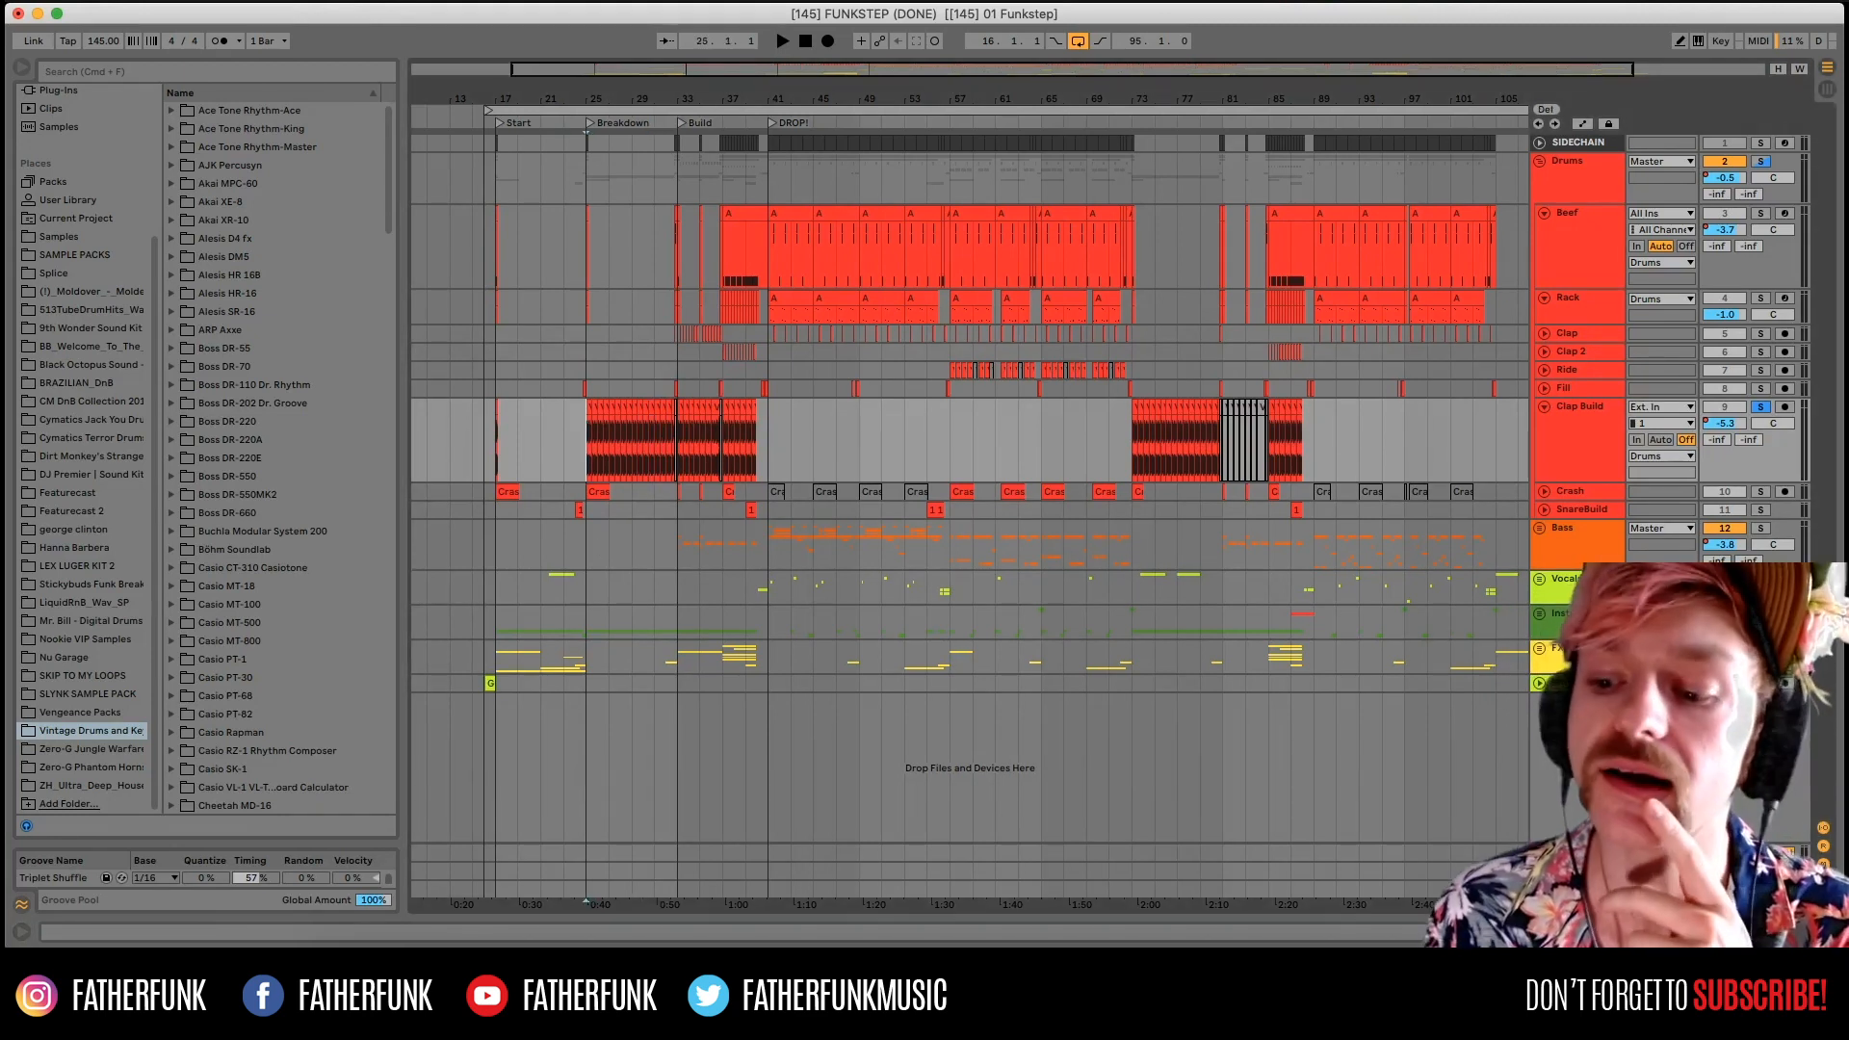
{"action": "key", "text": "shift+Tab"}
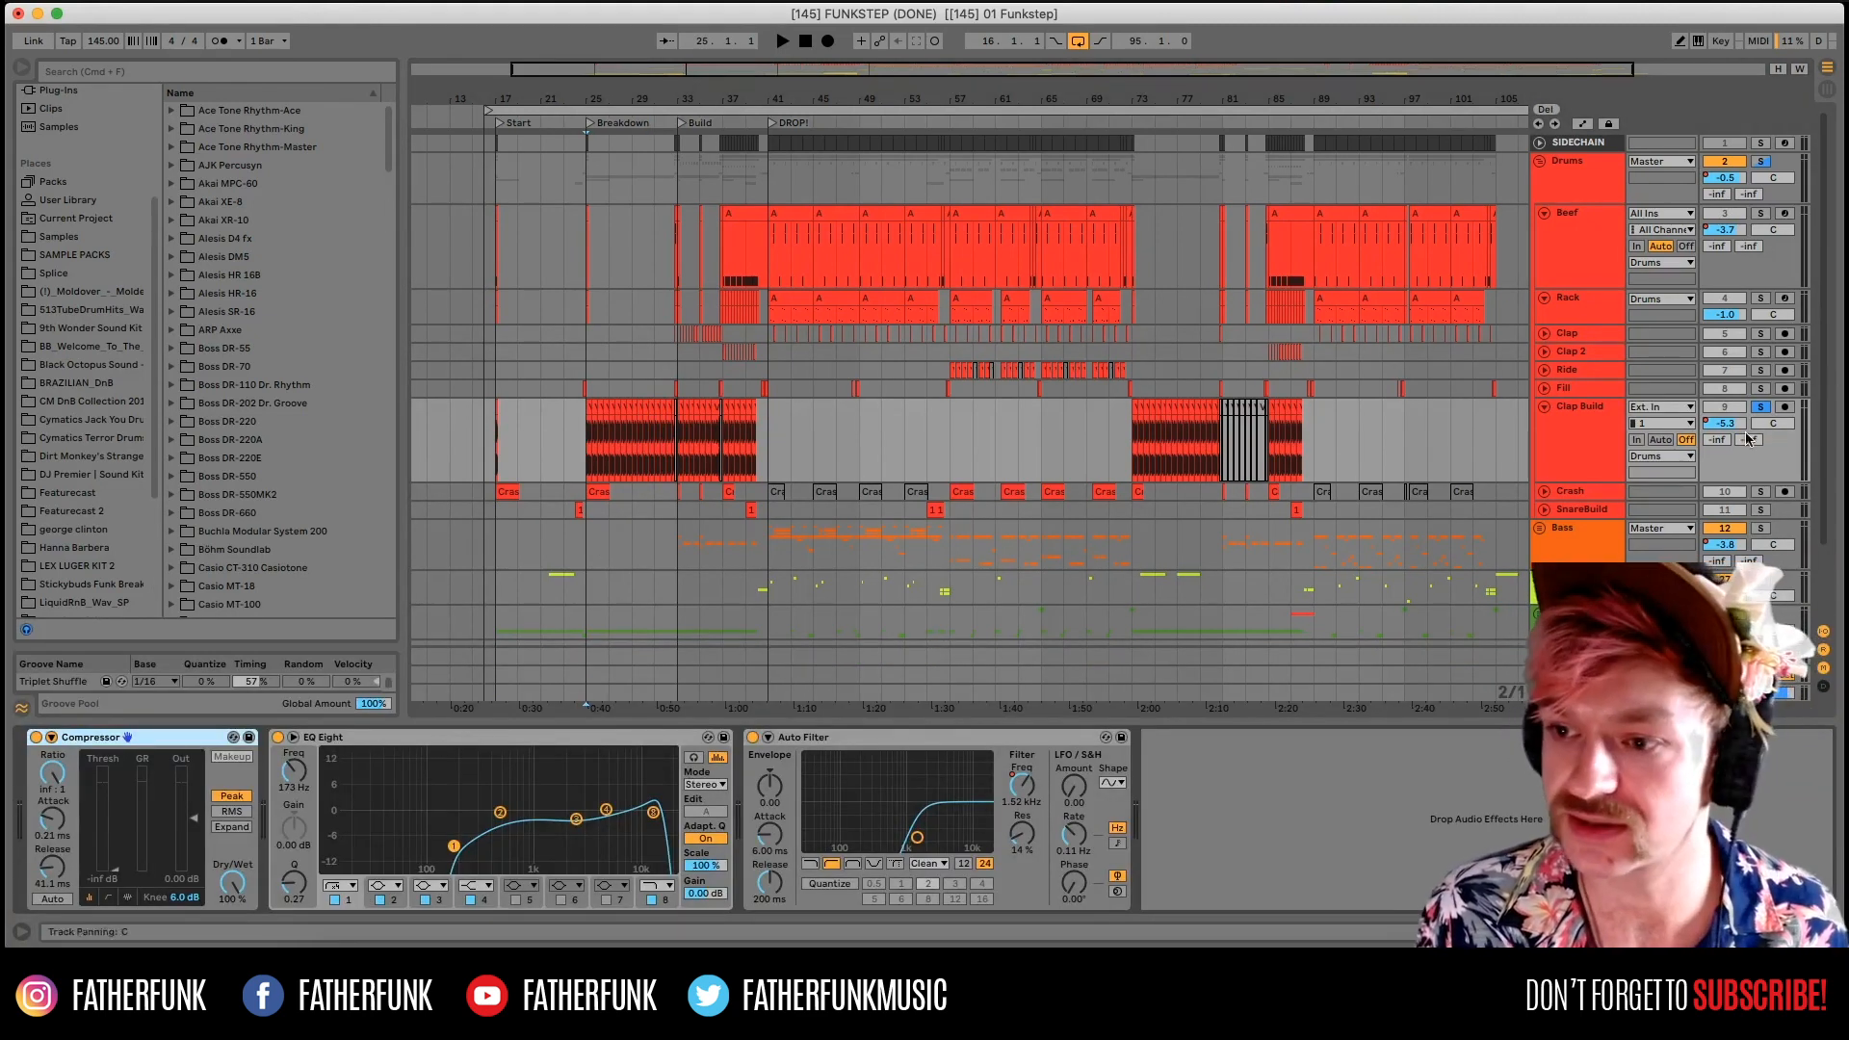
{"action": "key", "text": "space"}
{"action": "left_click", "coordinate": [278, 736]}
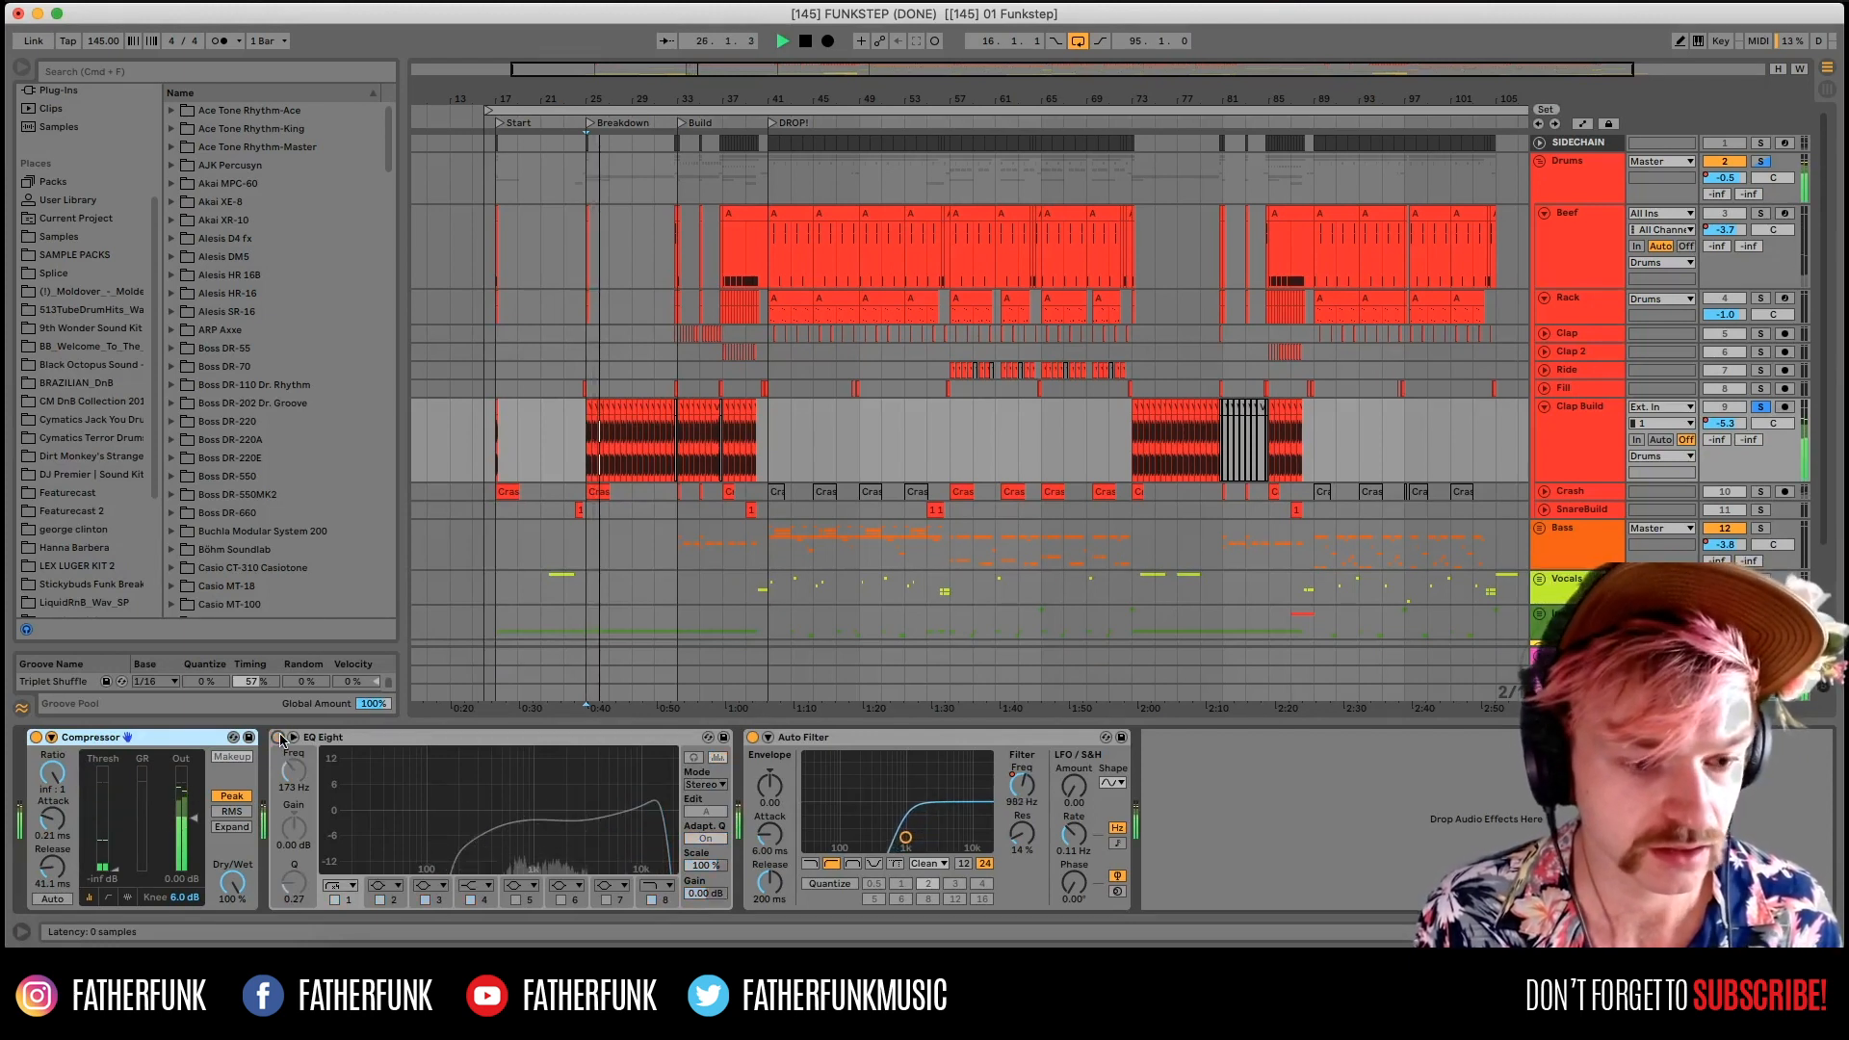
{"action": "key", "text": "space"}
{"action": "left_click", "coordinate": [752, 738]}
{"action": "key", "text": "space"}
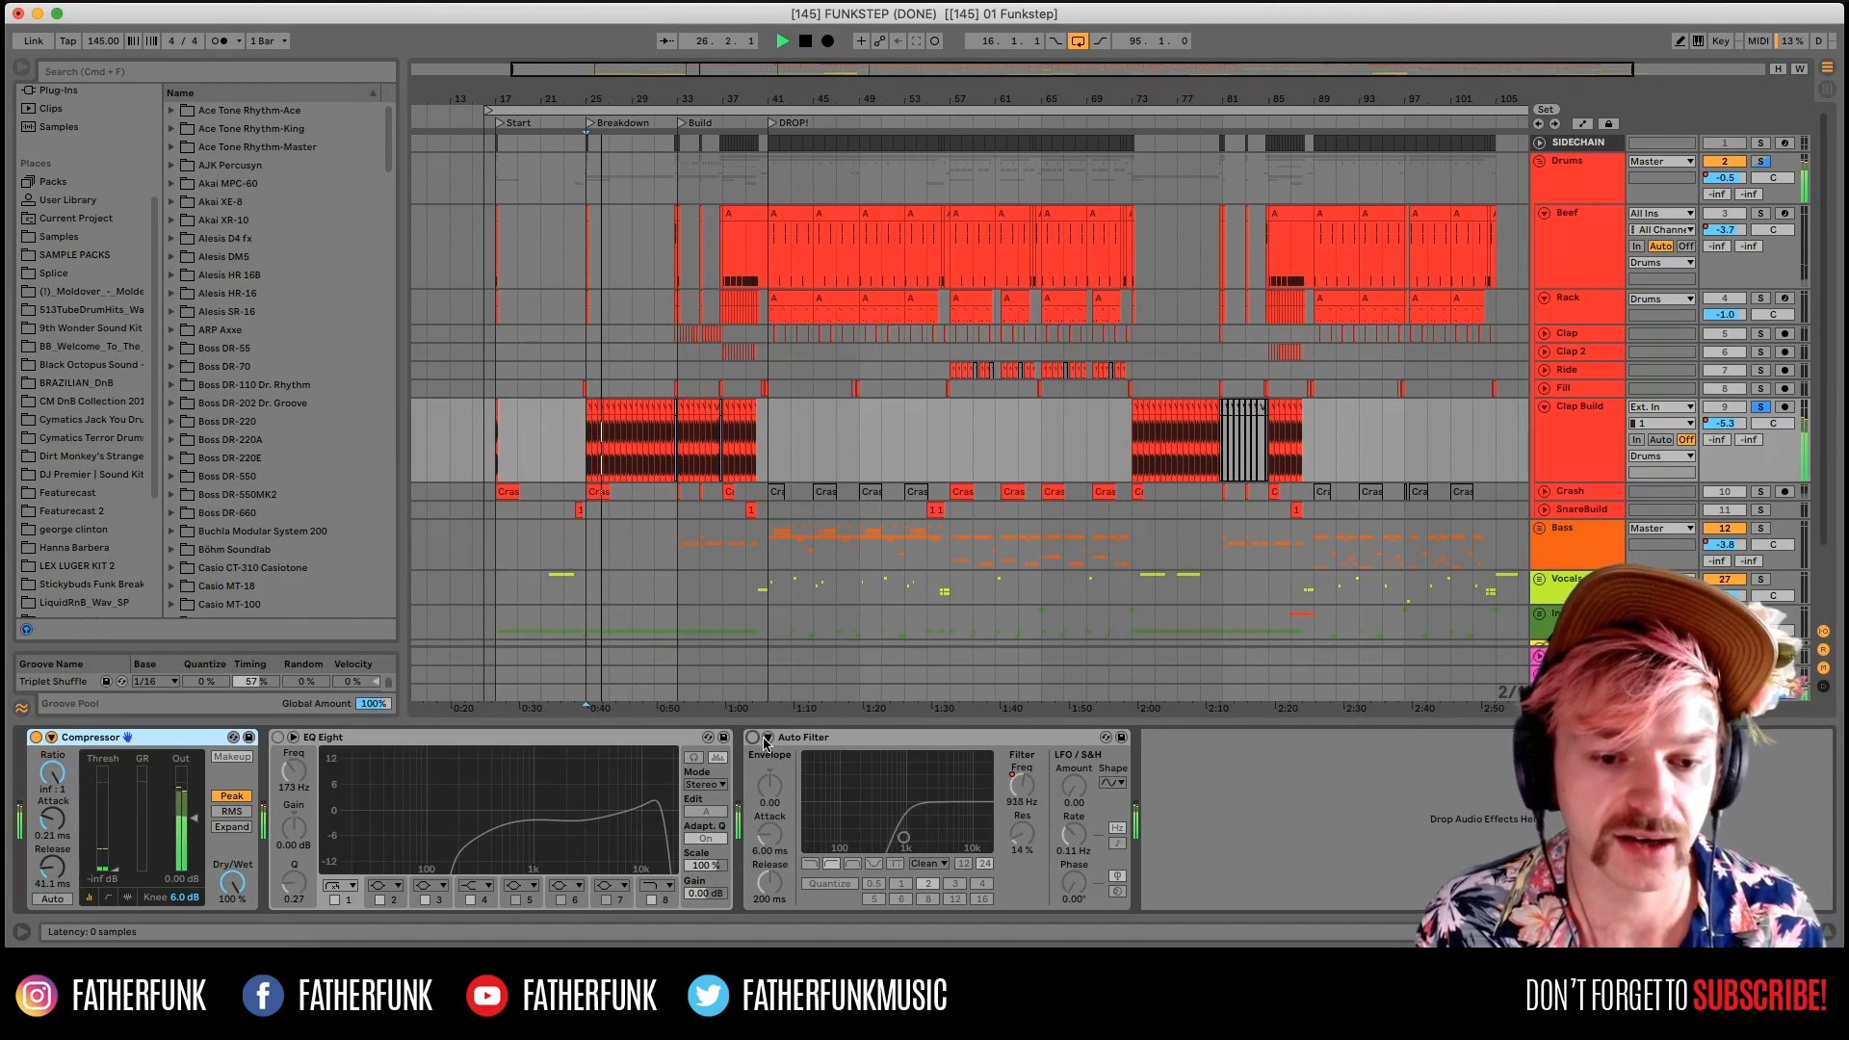
Switch EQ Eight and Auto Filter back on and replay the Clap Build track from bar 25.
{"action": "left_click", "coordinate": [277, 738]}
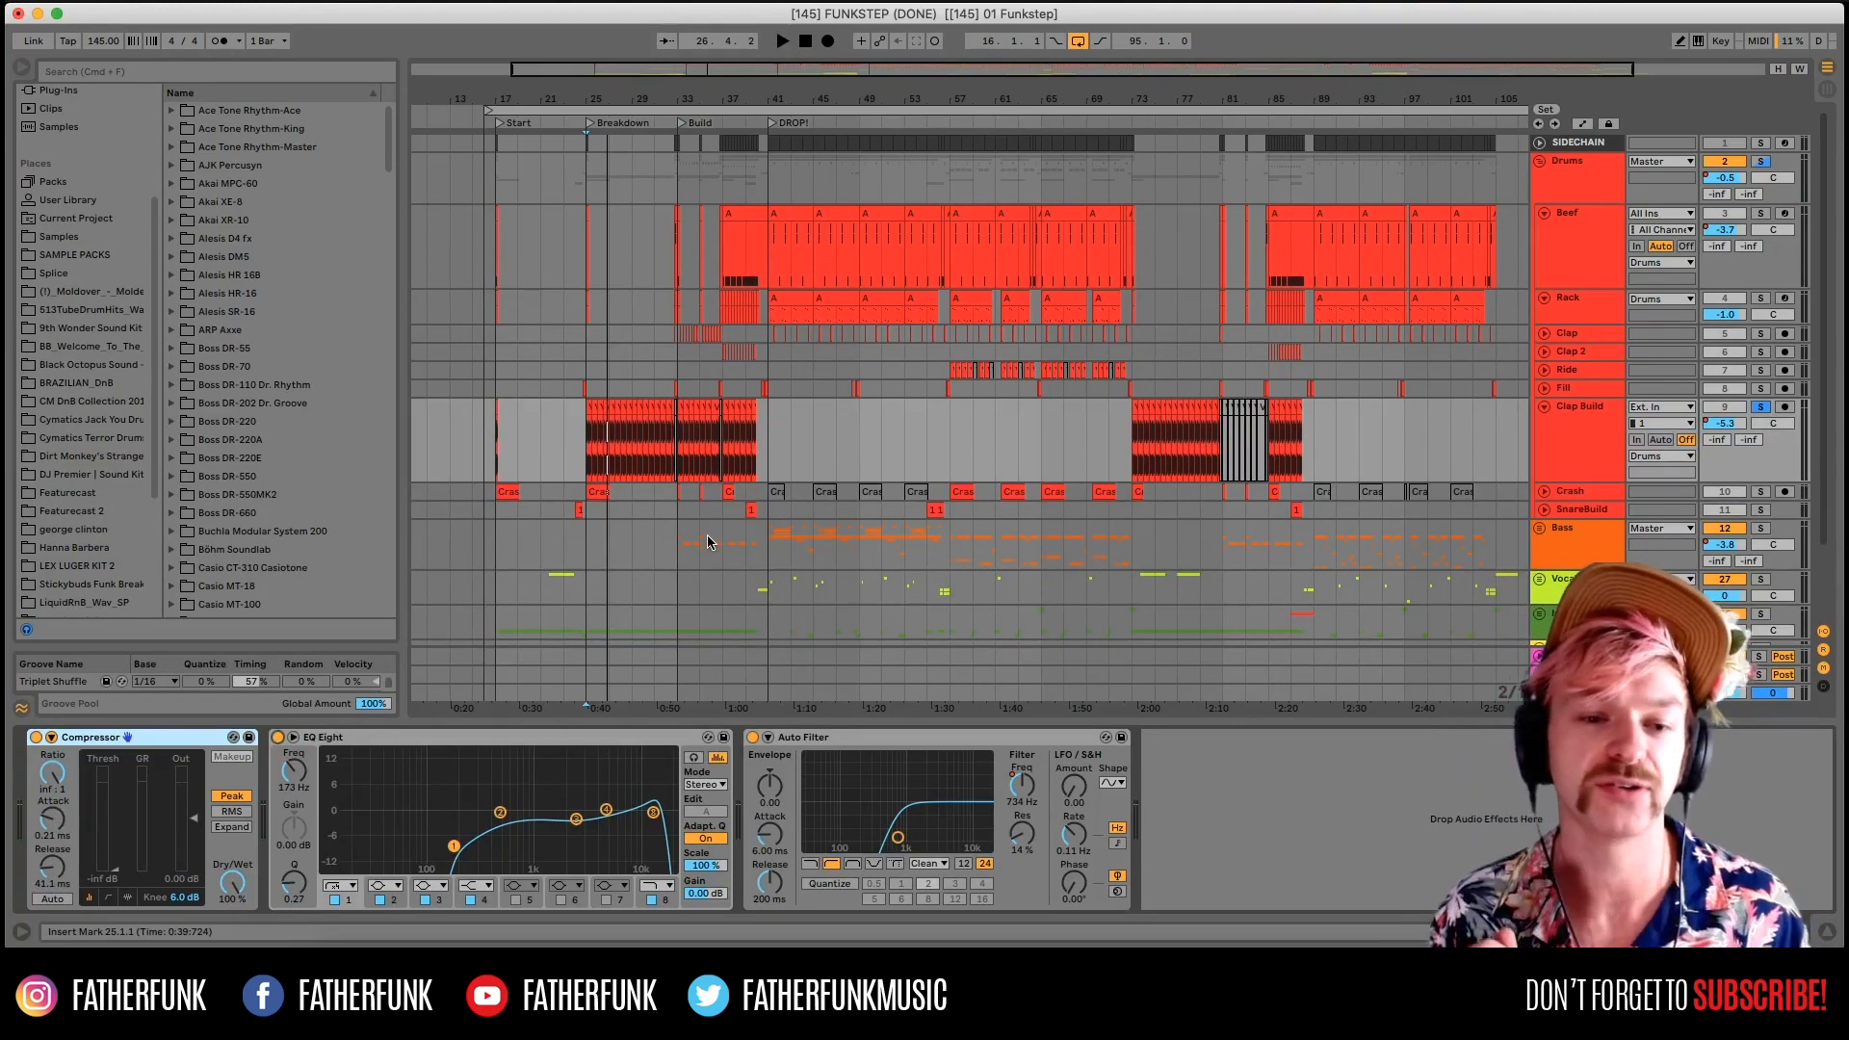
{"action": "key", "text": "space"}
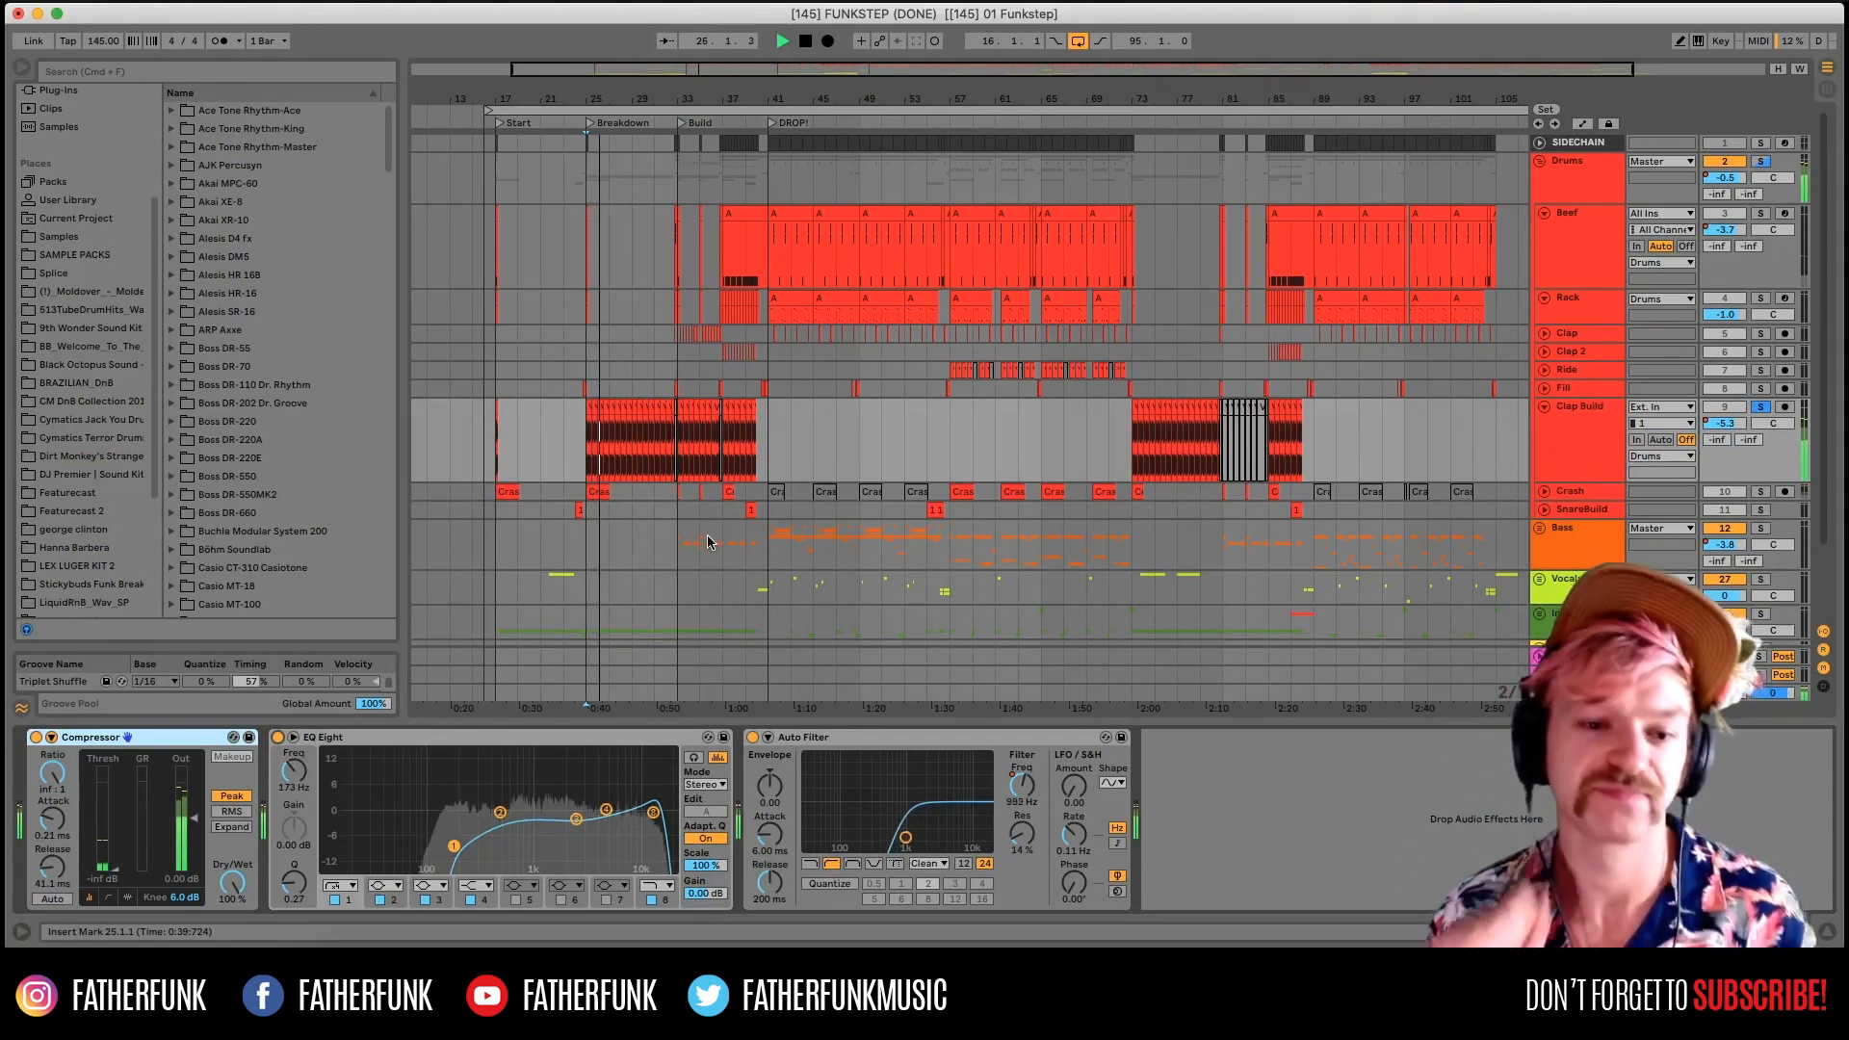
{"action": "left_click", "coordinate": [568, 437]}
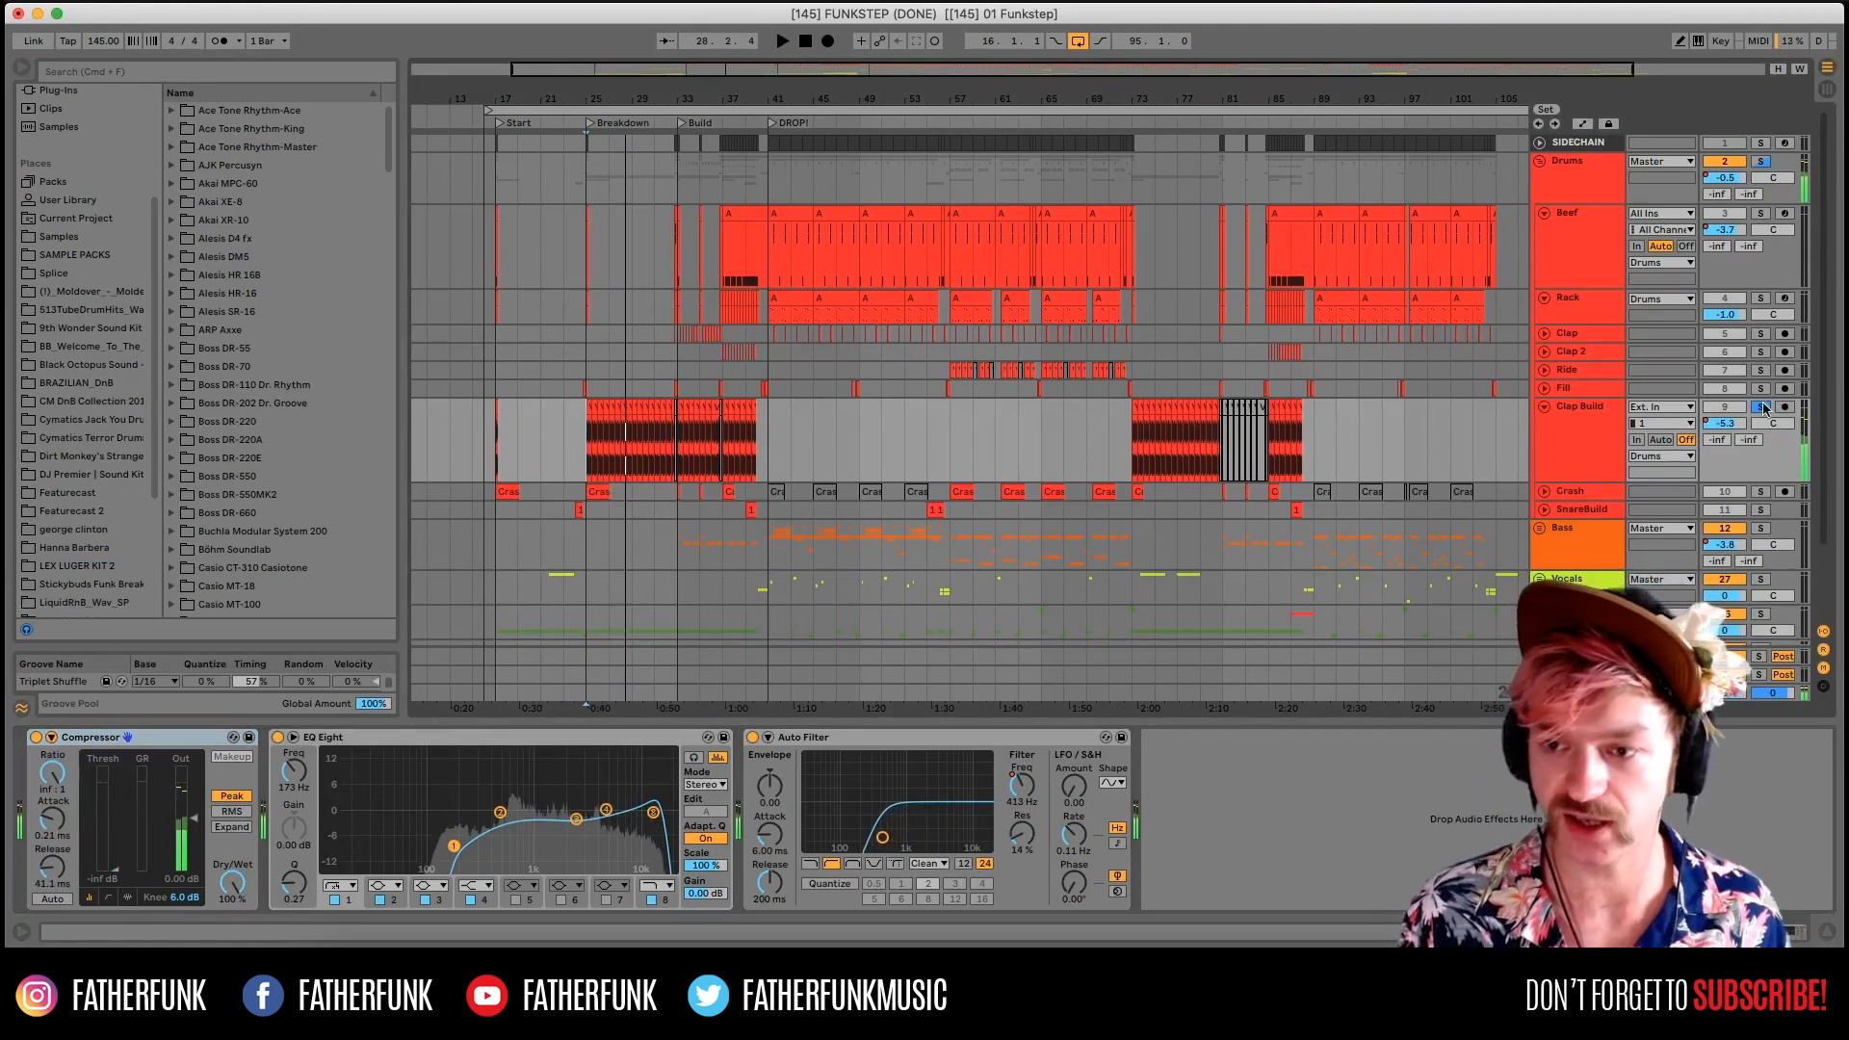
Unsolo and fold the Clap Build track, and expand the FX group to show its tracks.
{"action": "left_click", "coordinate": [1589, 421]}
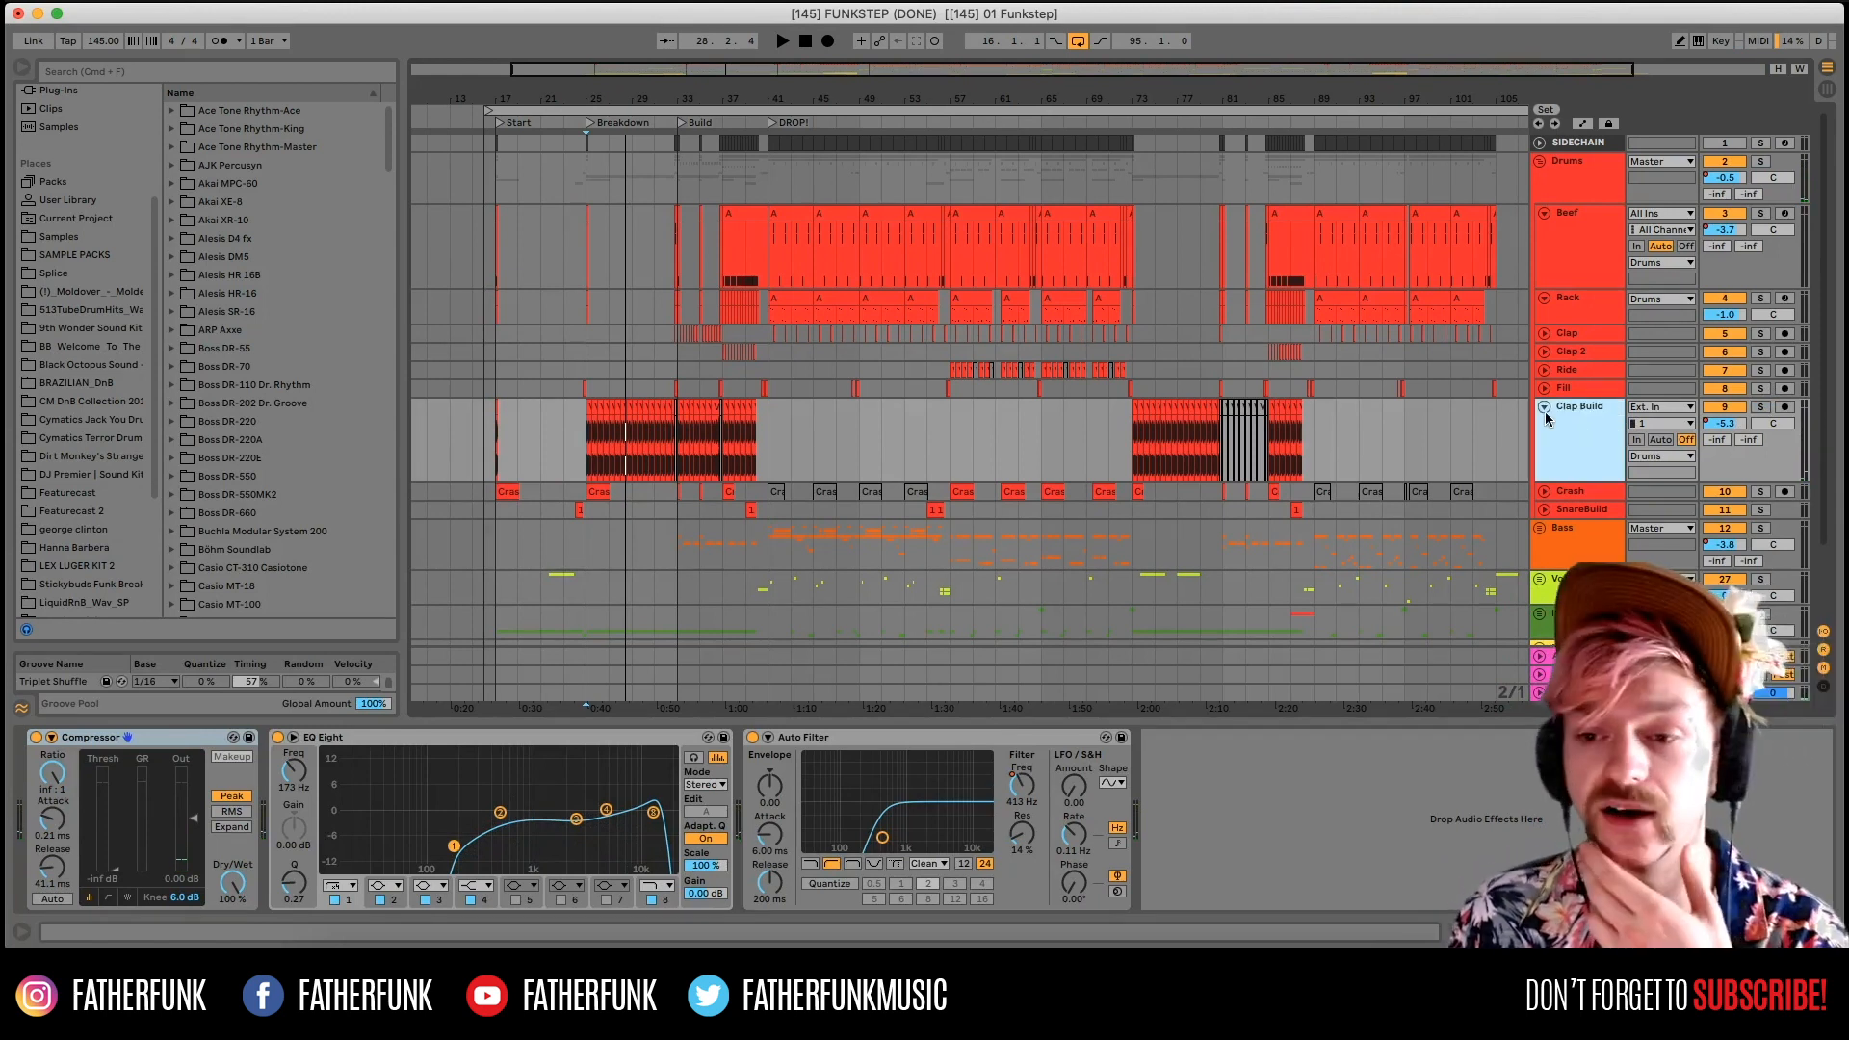
{"action": "left_click", "coordinate": [1546, 408]}
{"action": "left_click", "coordinate": [1539, 581]}
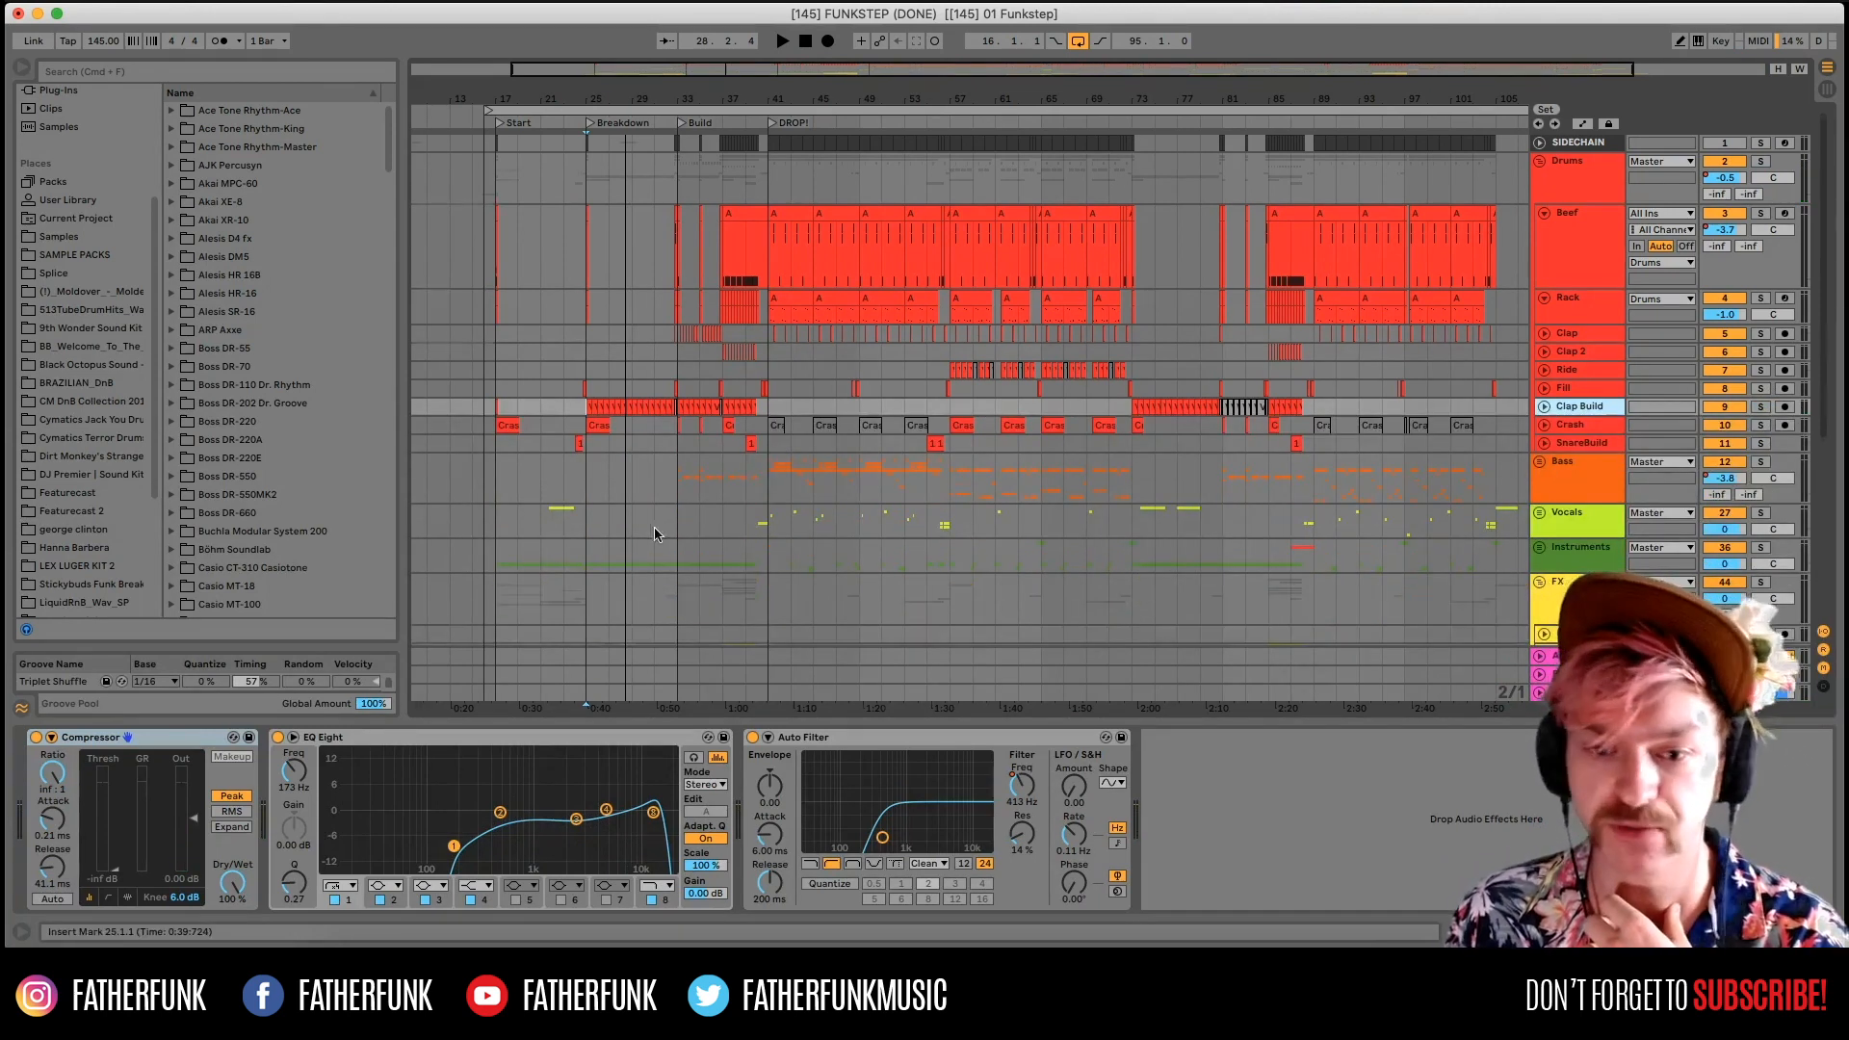
{"action": "scroll", "coordinate": [655, 532], "scroll_direction": "down", "scroll_amount": 5}
Look over the Down 1 clip at bar 33, the 53 Audio track and the Rise 1 clip at bar 37, and collapse the FX group.
{"action": "left_click", "coordinate": [703, 414]}
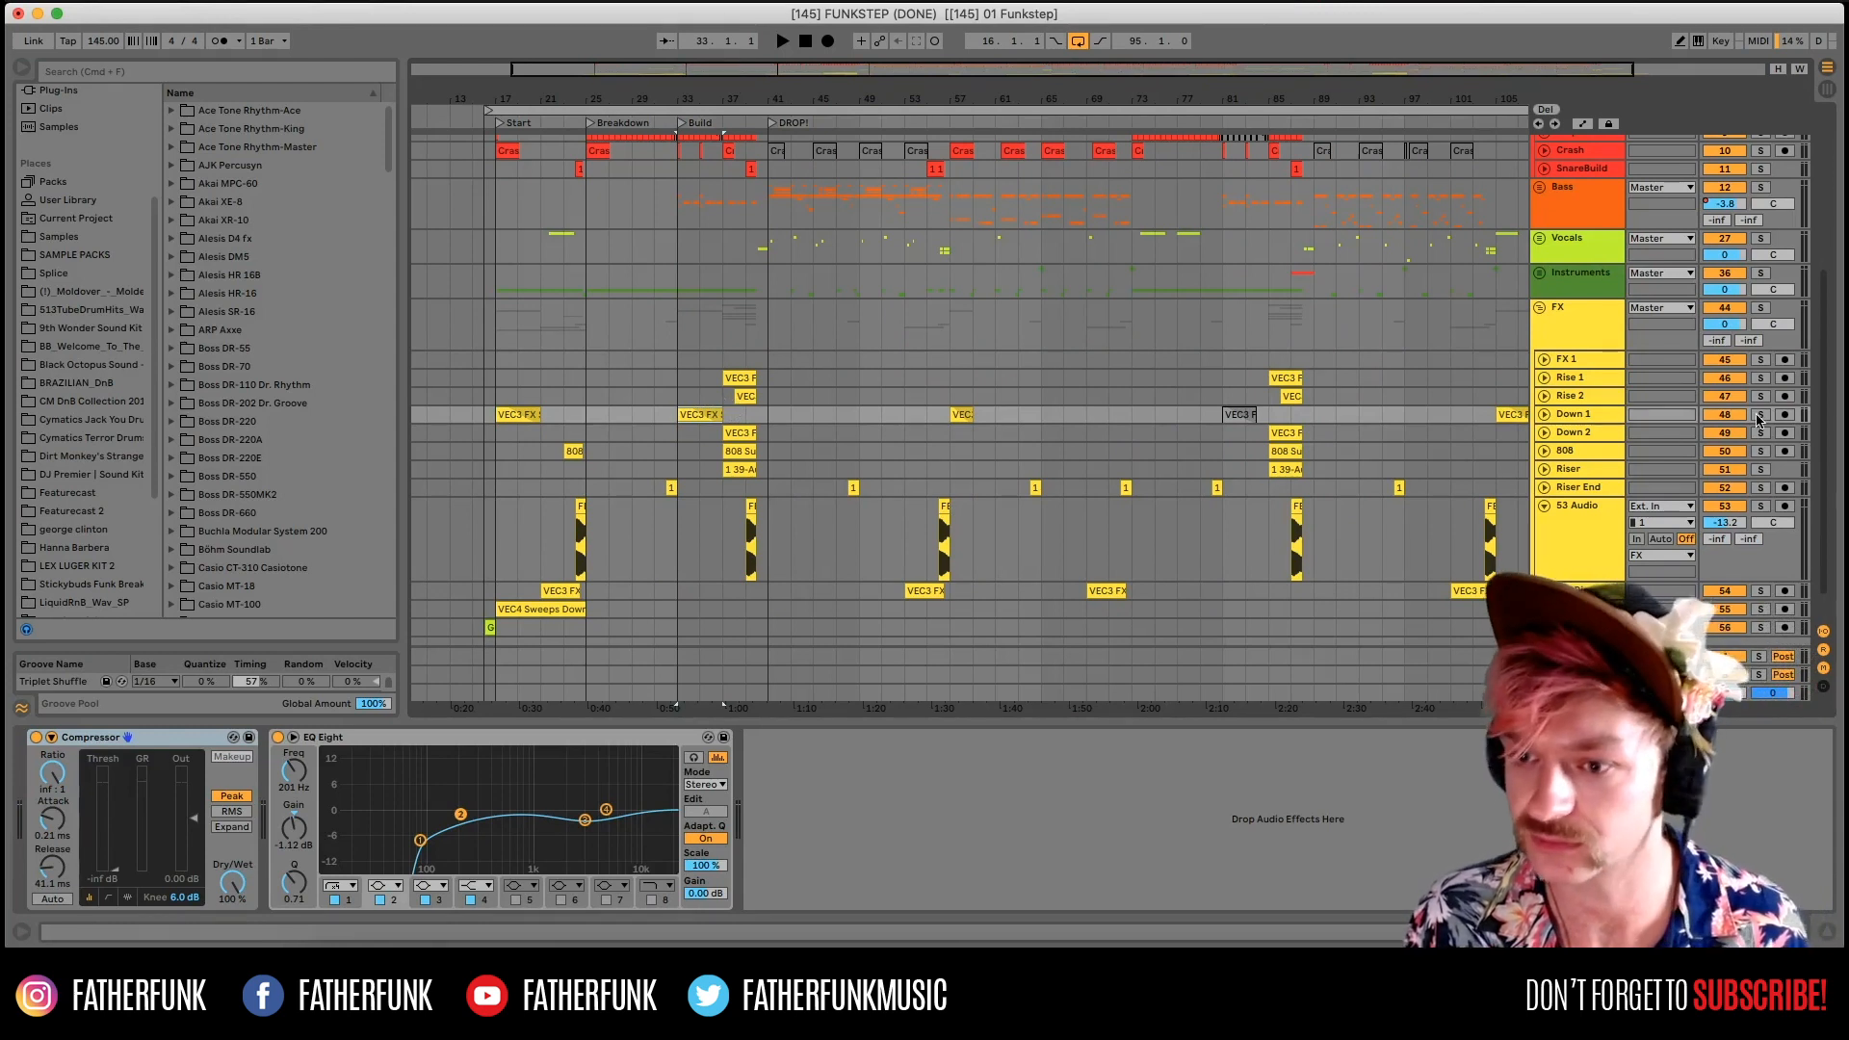
{"action": "left_click", "coordinate": [1581, 520]}
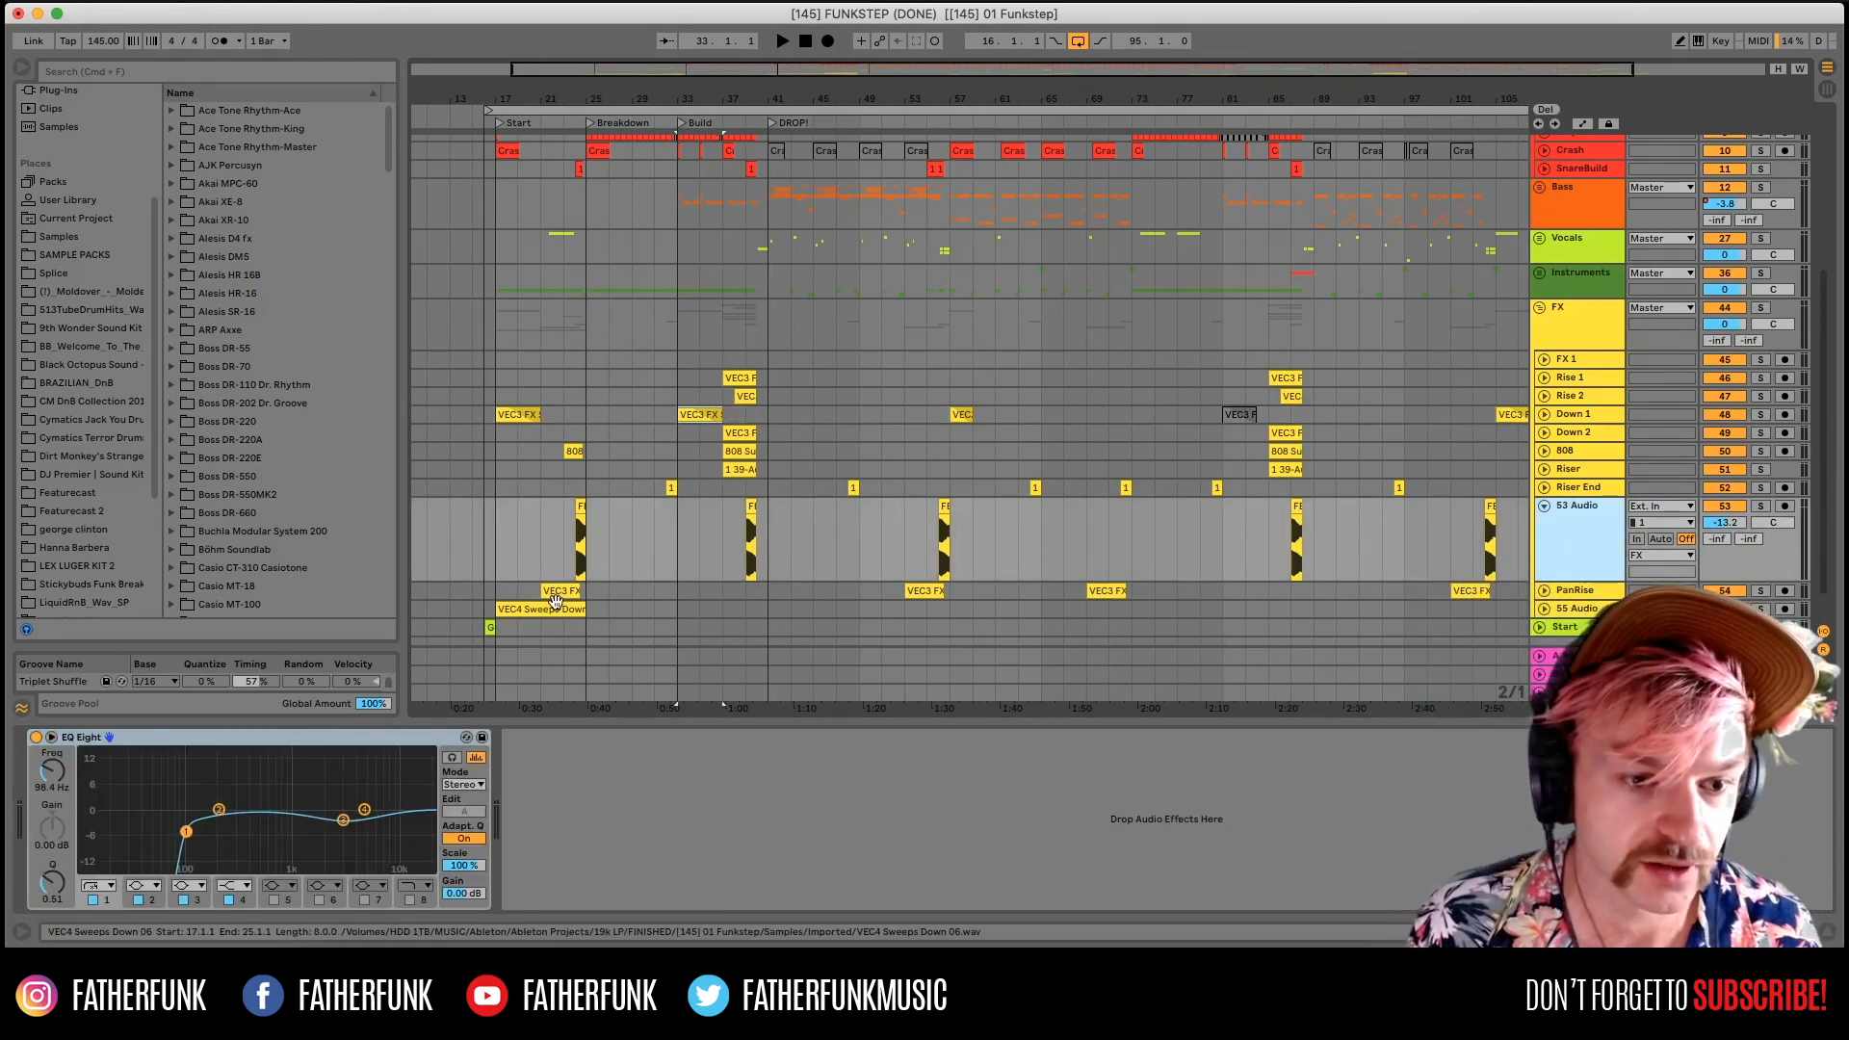
{"action": "left_click", "coordinate": [755, 414]}
{"action": "left_click", "coordinate": [744, 378]}
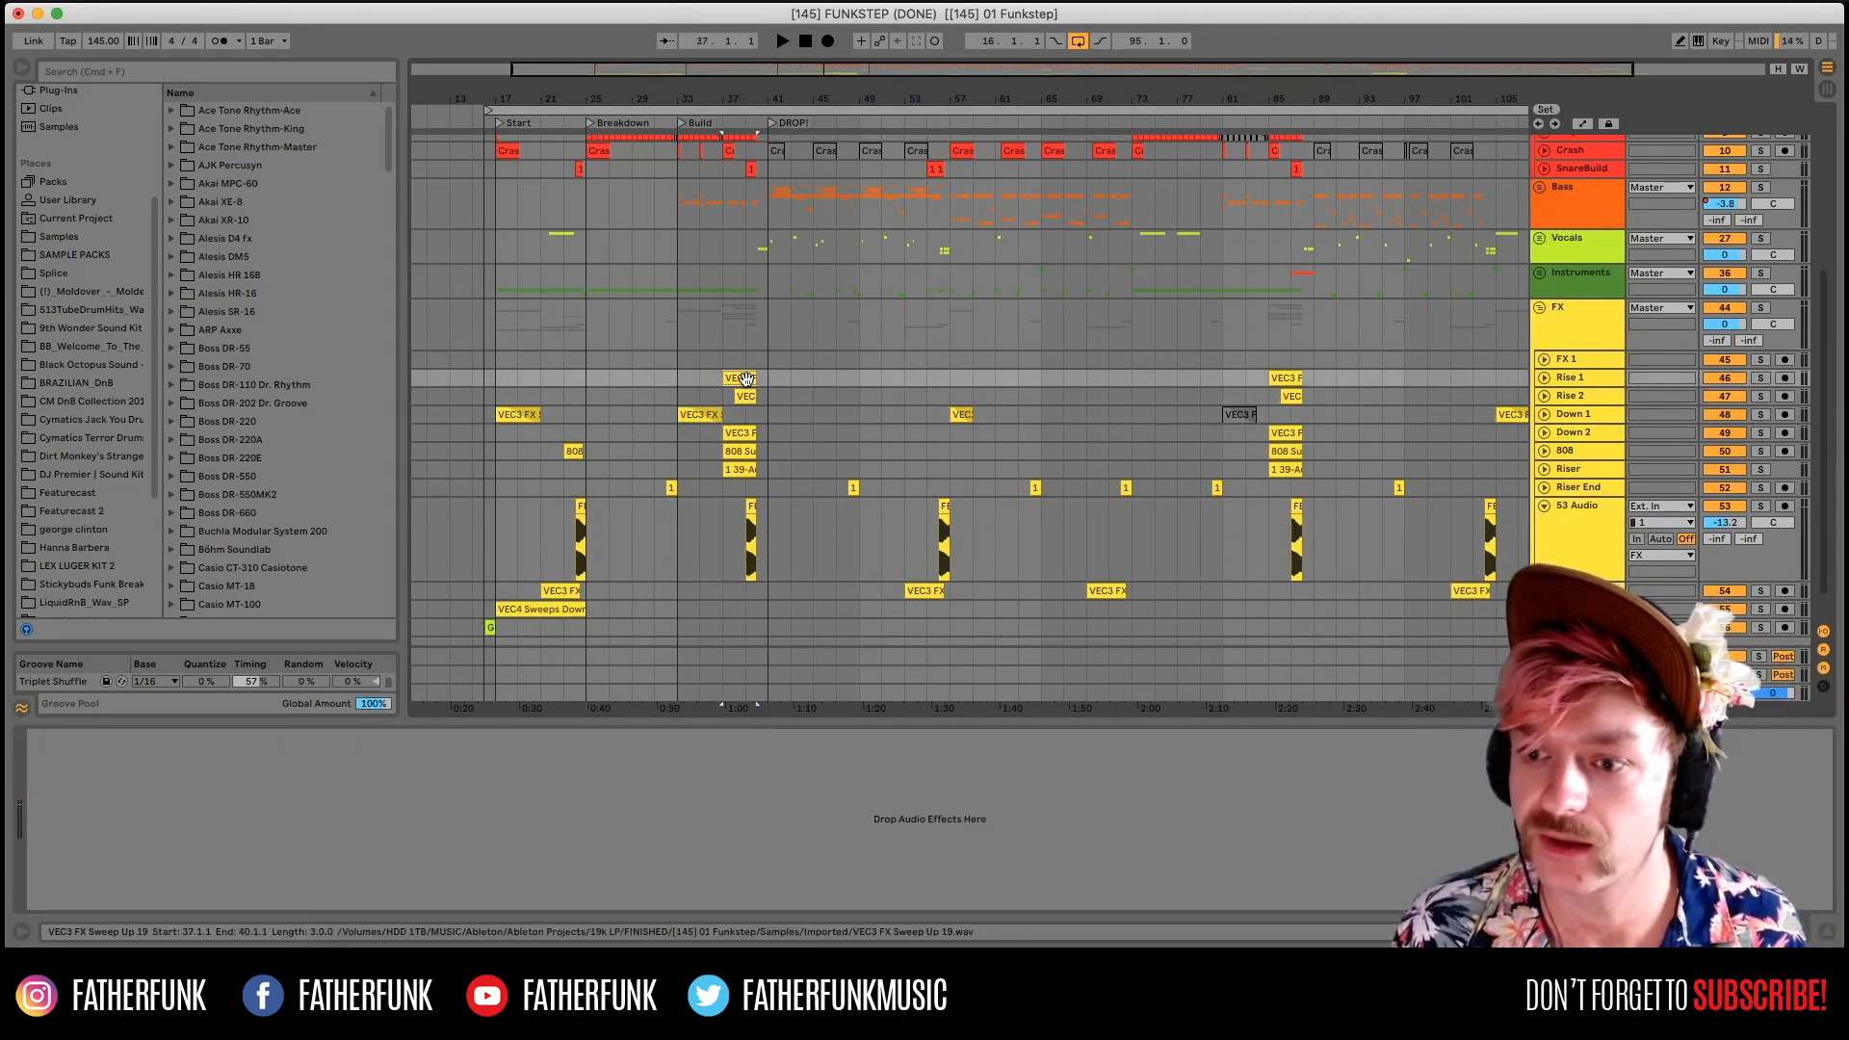
{"action": "left_click", "coordinate": [1540, 307]}
{"action": "scroll", "coordinate": [1345, 463], "scroll_direction": "up", "scroll_amount": 5}
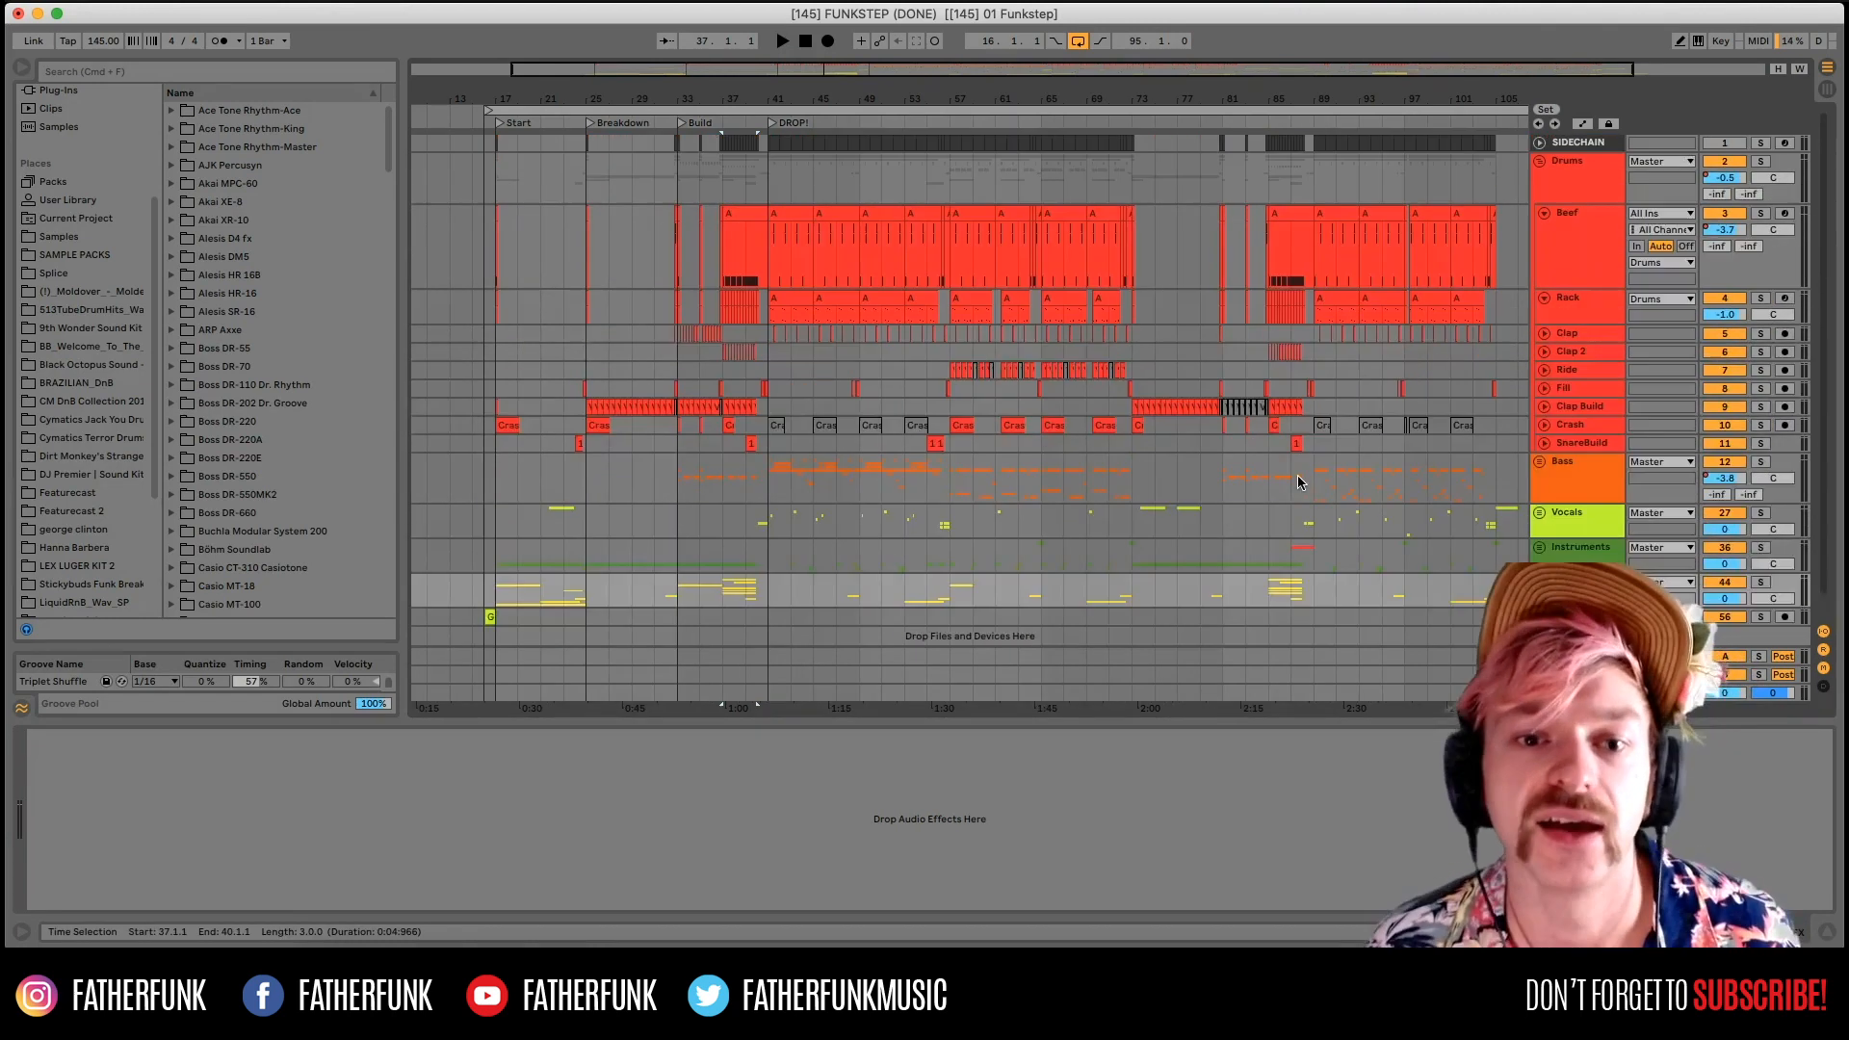
Play the Build section from bar 33 with the Drums group soloed, and replay it from the Crash clip there.
{"action": "left_click", "coordinate": [676, 517]}
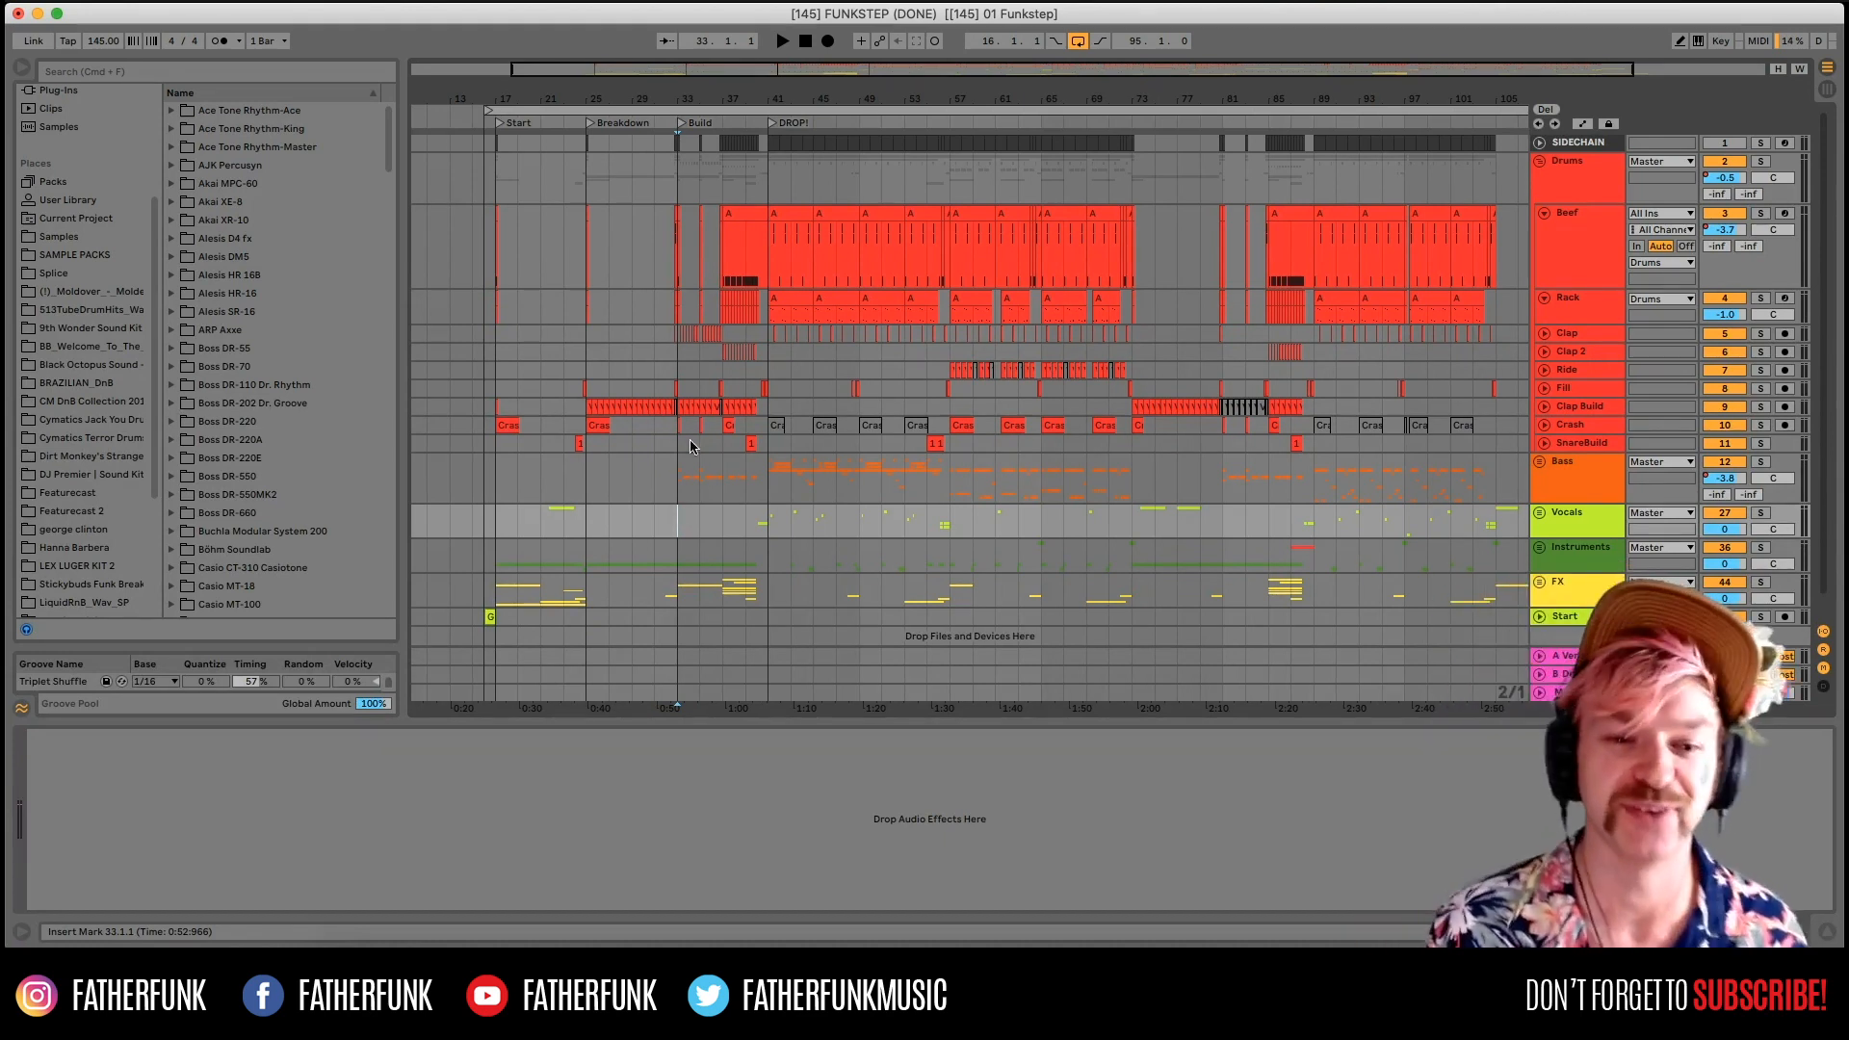
{"action": "left_click", "coordinate": [627, 477]}
{"action": "left_click", "coordinate": [674, 352]}
{"action": "key", "text": "space"}
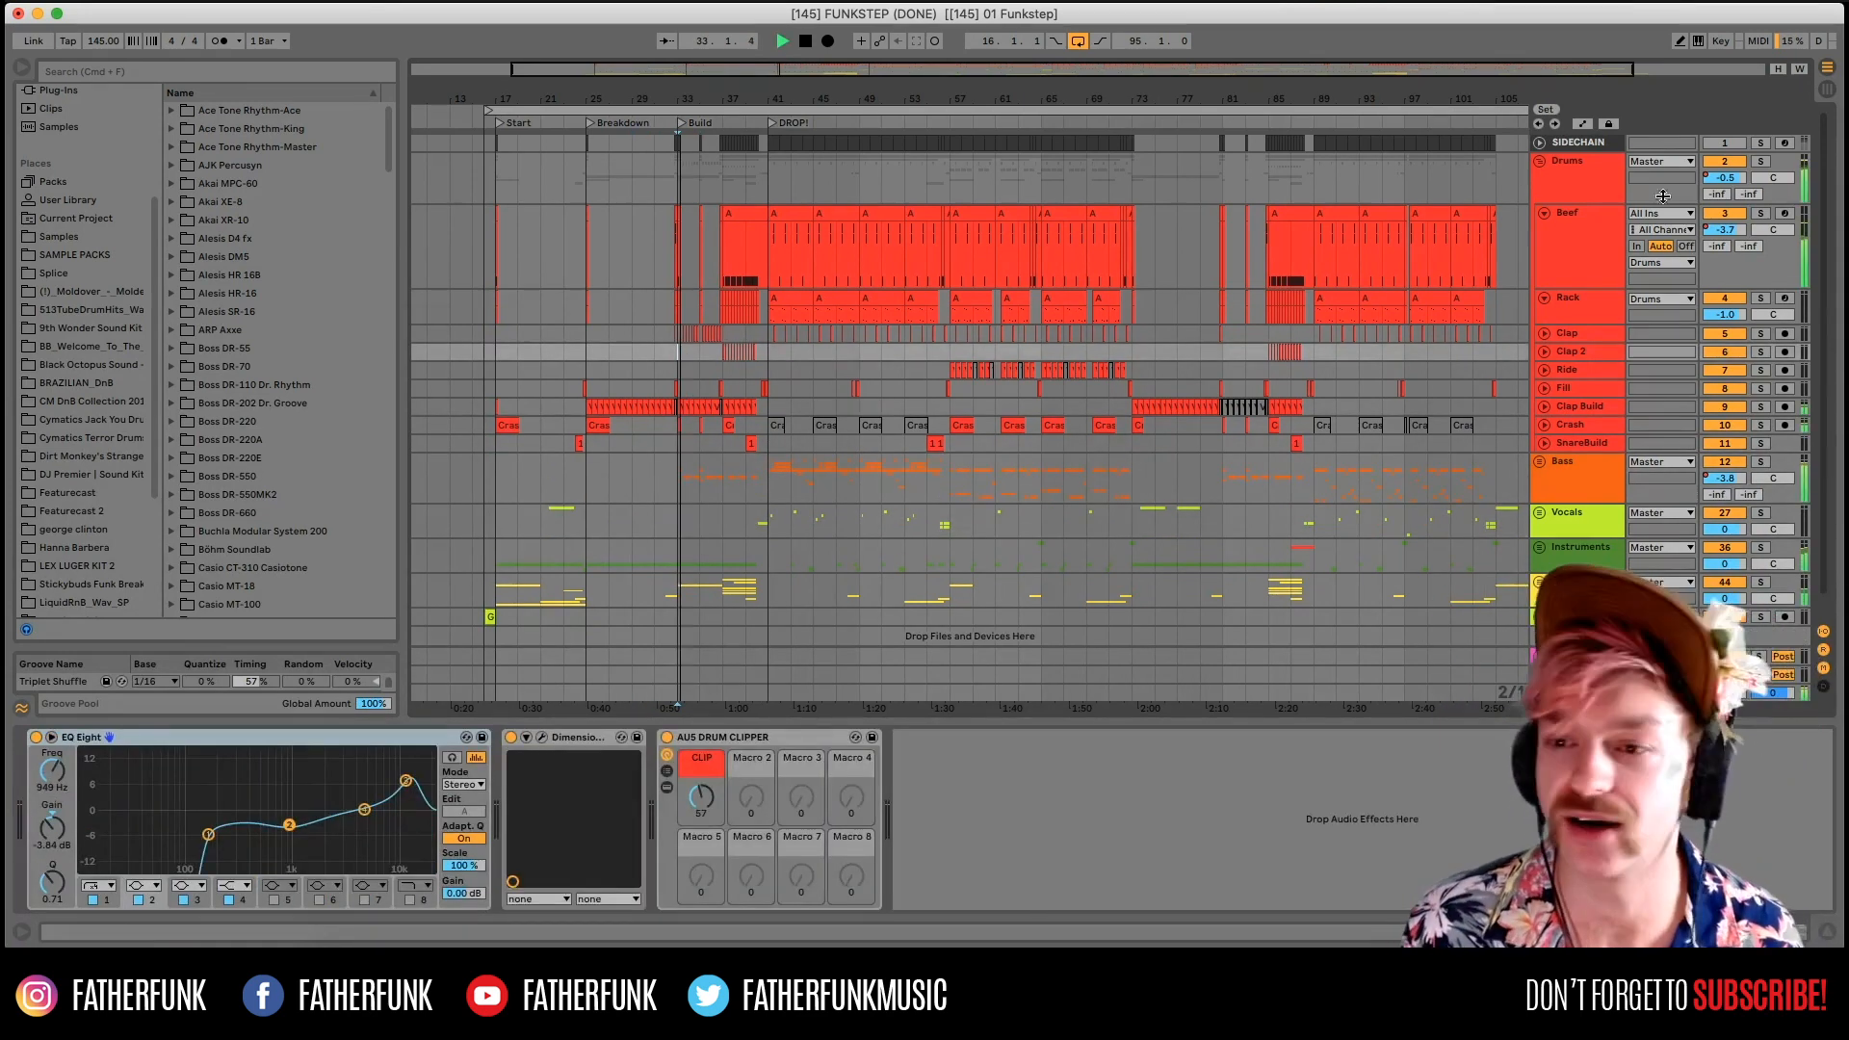
{"action": "left_click_drag", "start_coordinate": [776, 70], "coordinate": [782, 163]}
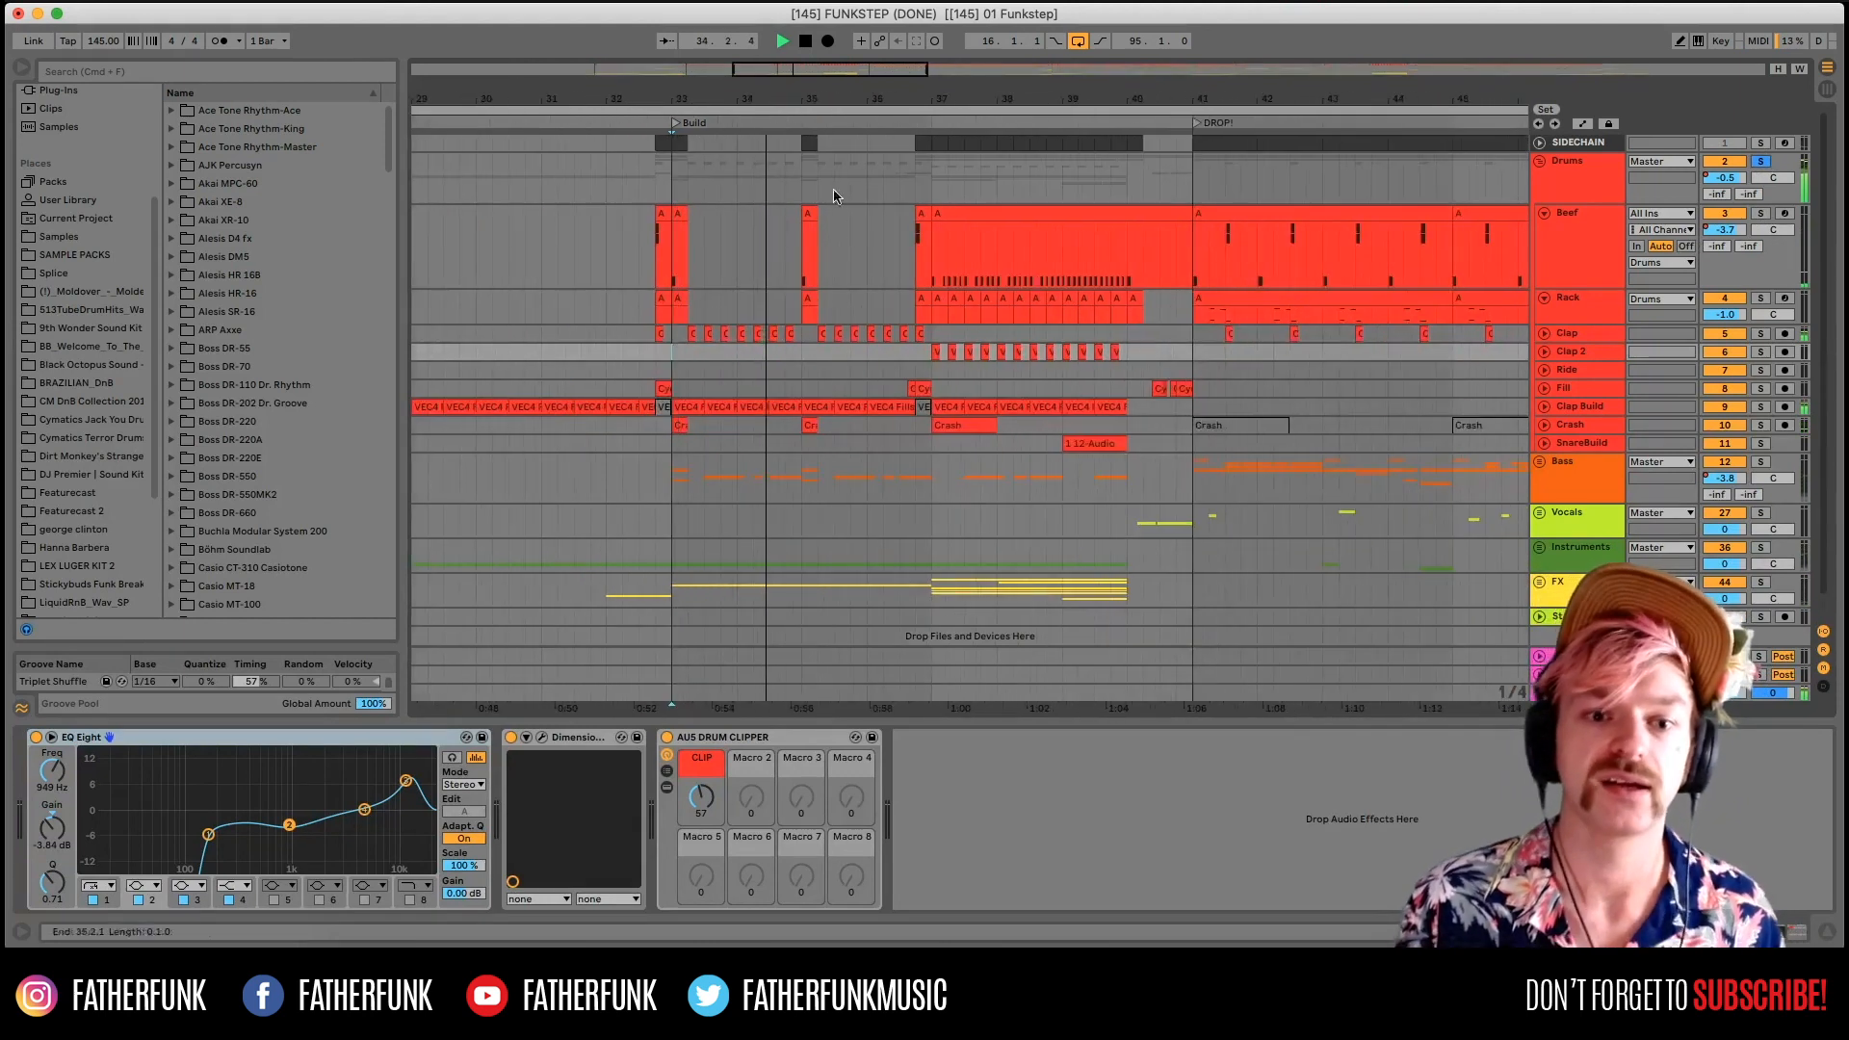
{"action": "left_click", "coordinate": [805, 246]}
{"action": "key", "text": "space"}
{"action": "left_click", "coordinate": [680, 423]}
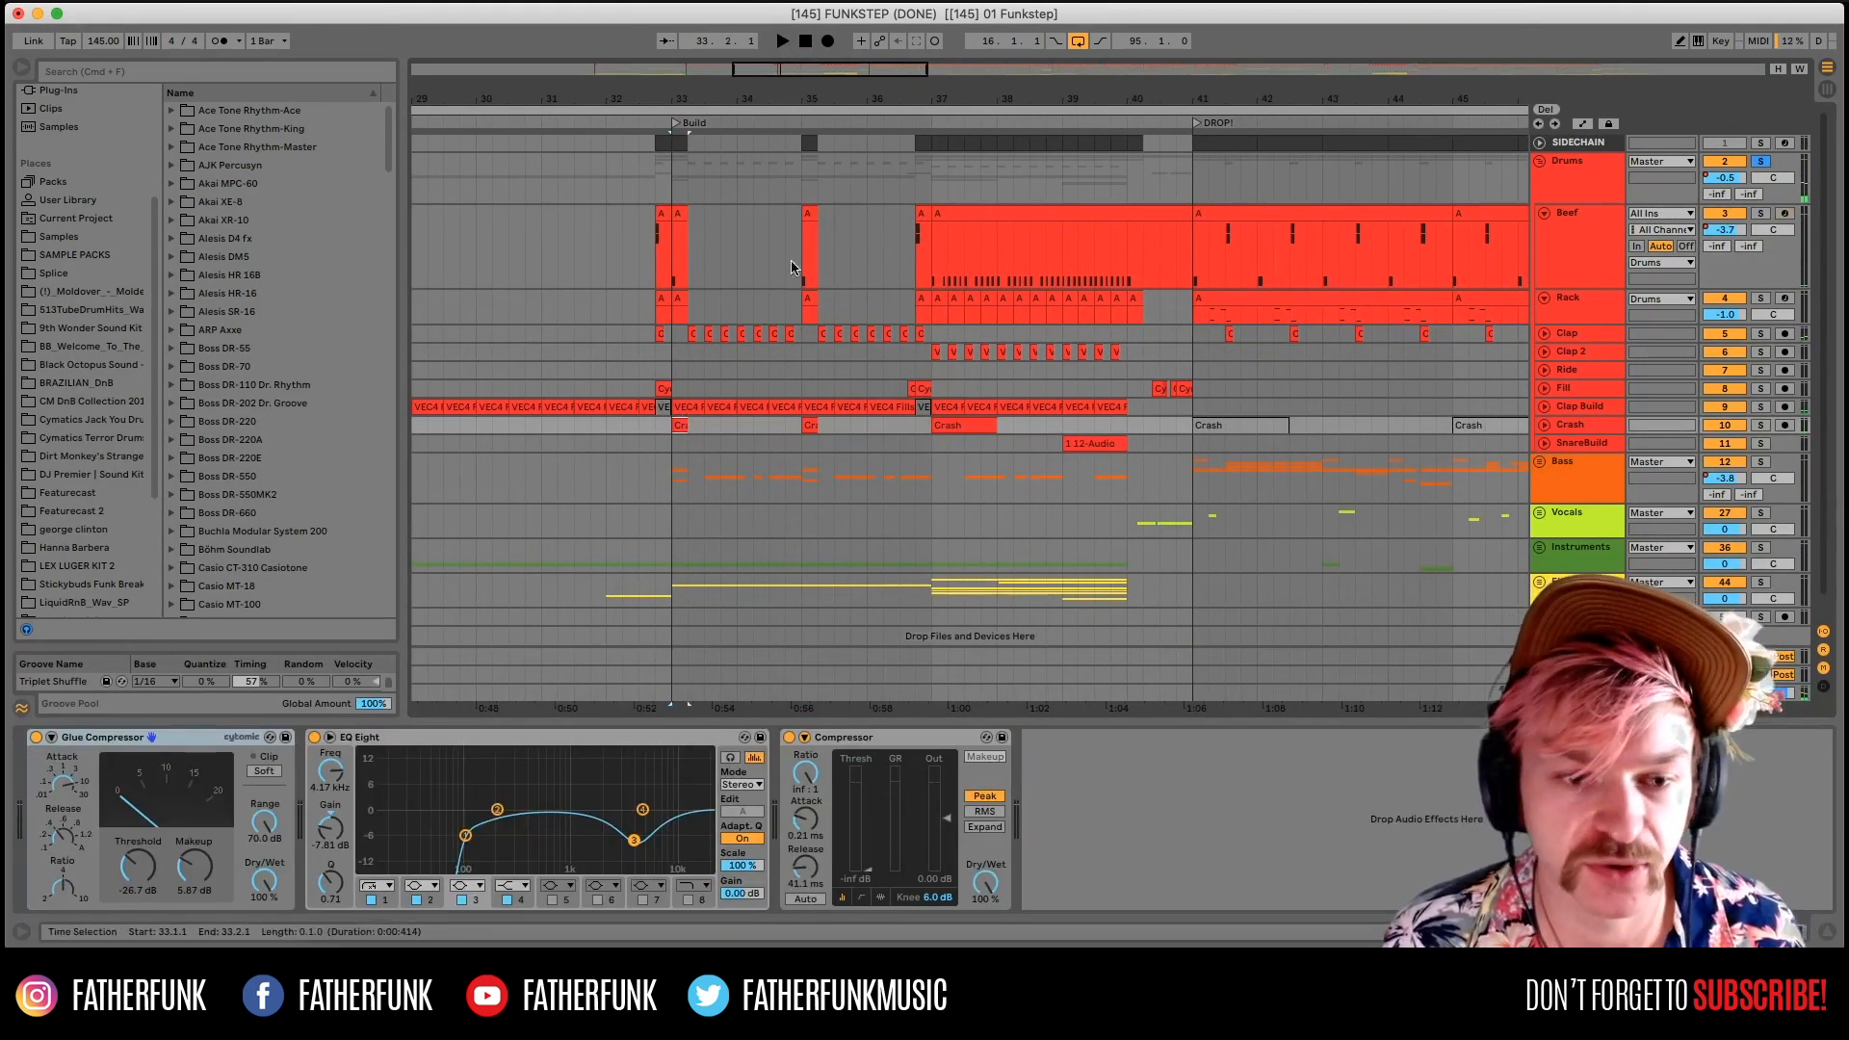
{"action": "key", "text": "space"}
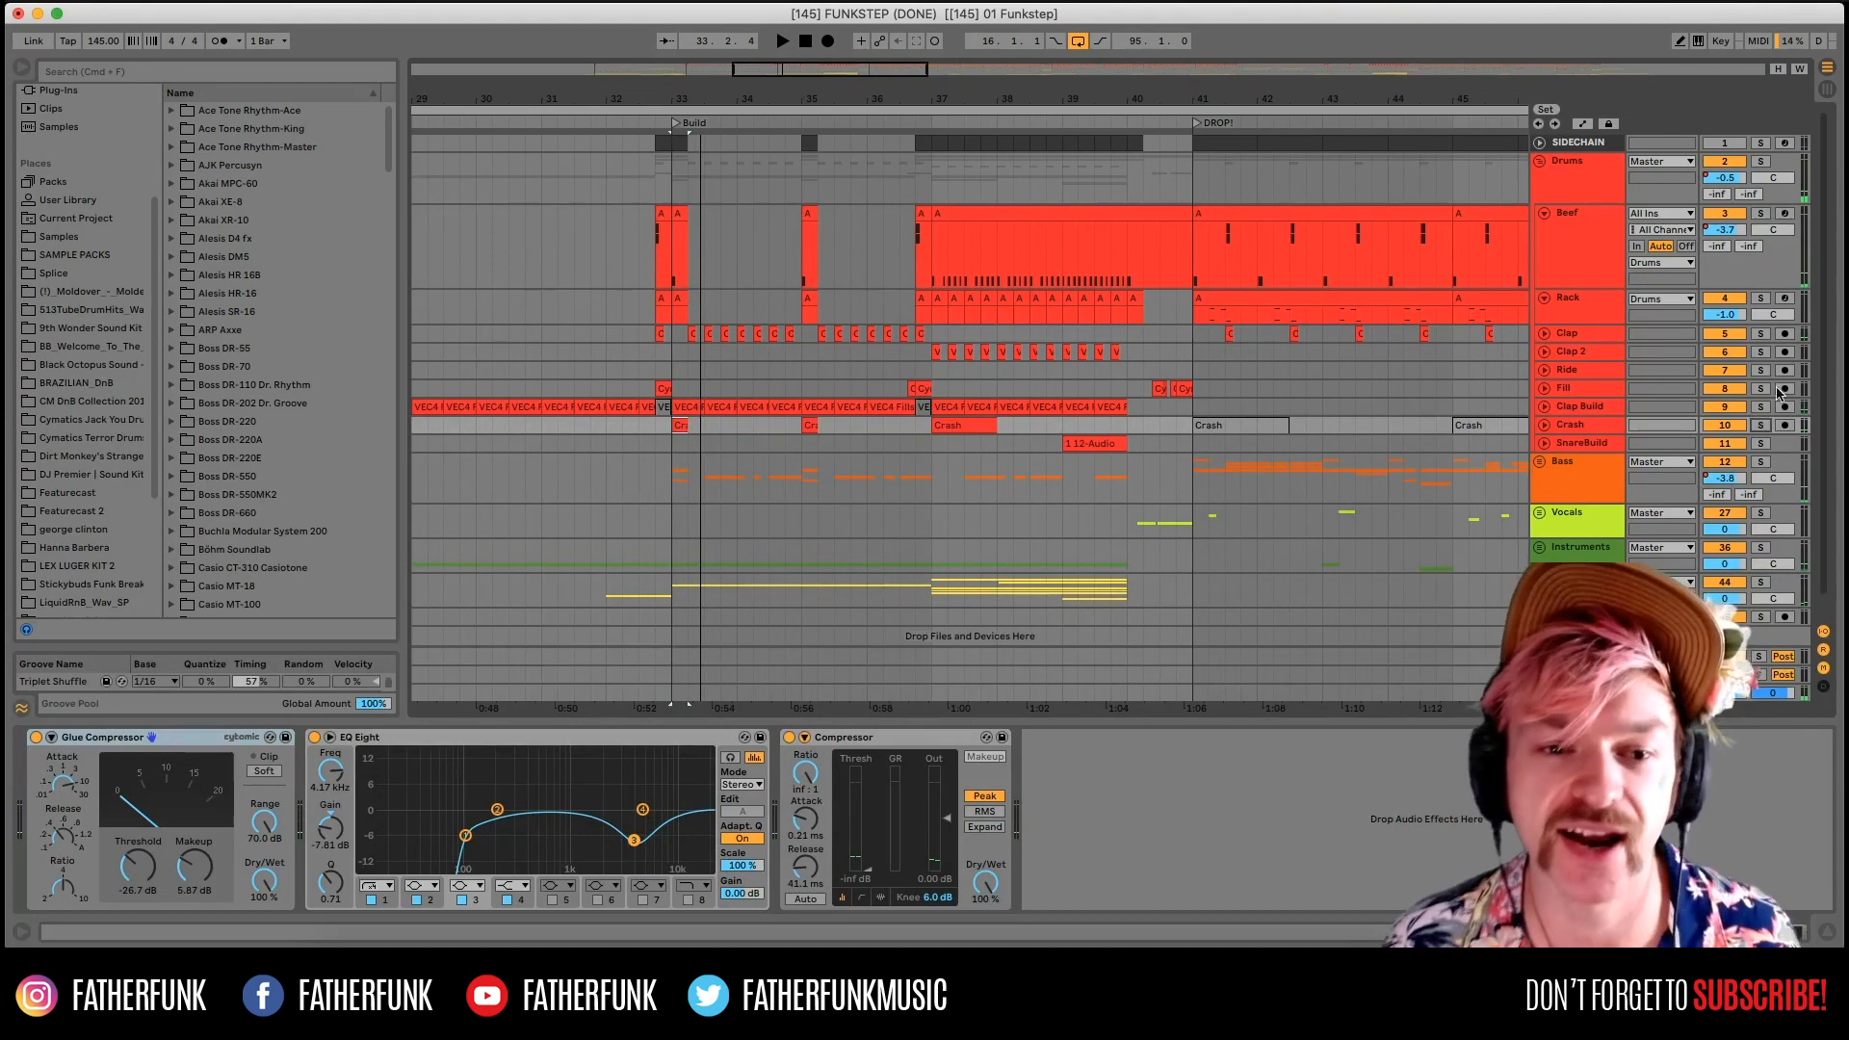
Activate the Crash clip at bar 41, shorten it to one beat and audition it at the drop.
{"action": "left_click", "coordinate": [1242, 426]}
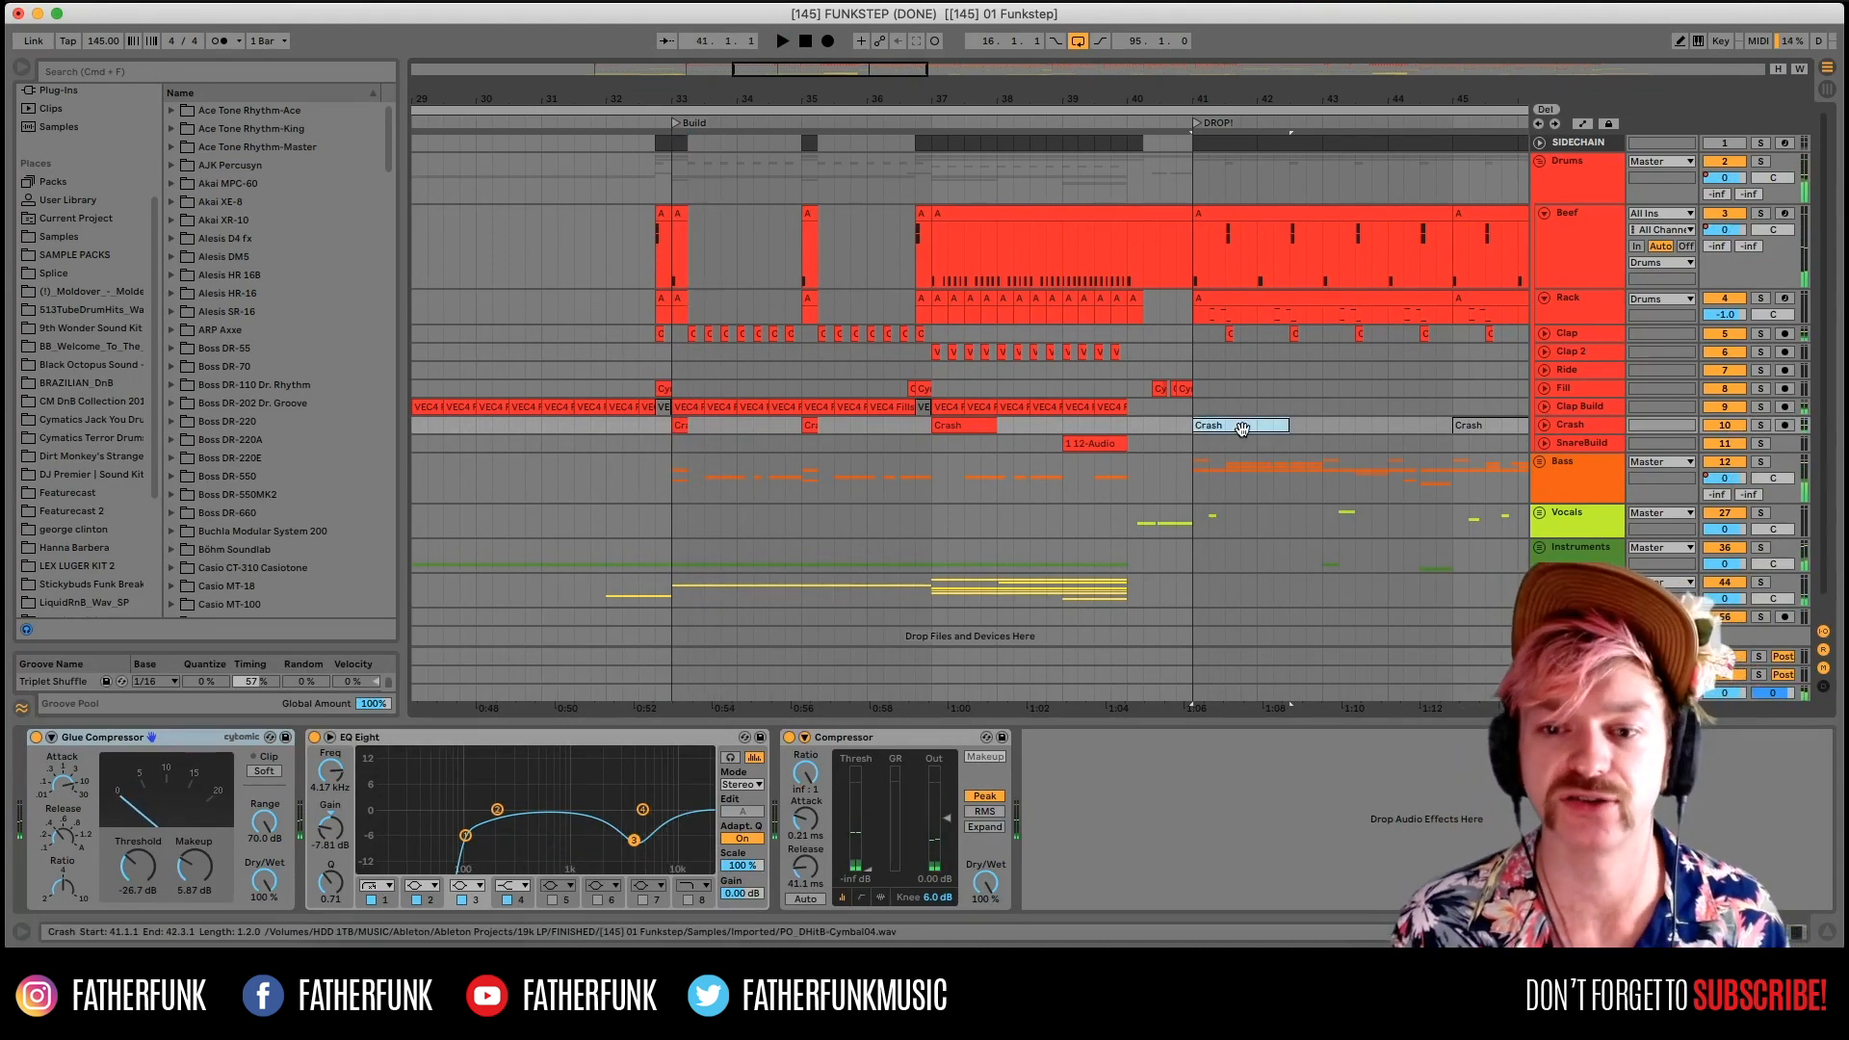
{"action": "left_click_drag", "start_coordinate": [1288, 427], "coordinate": [1226, 434]}
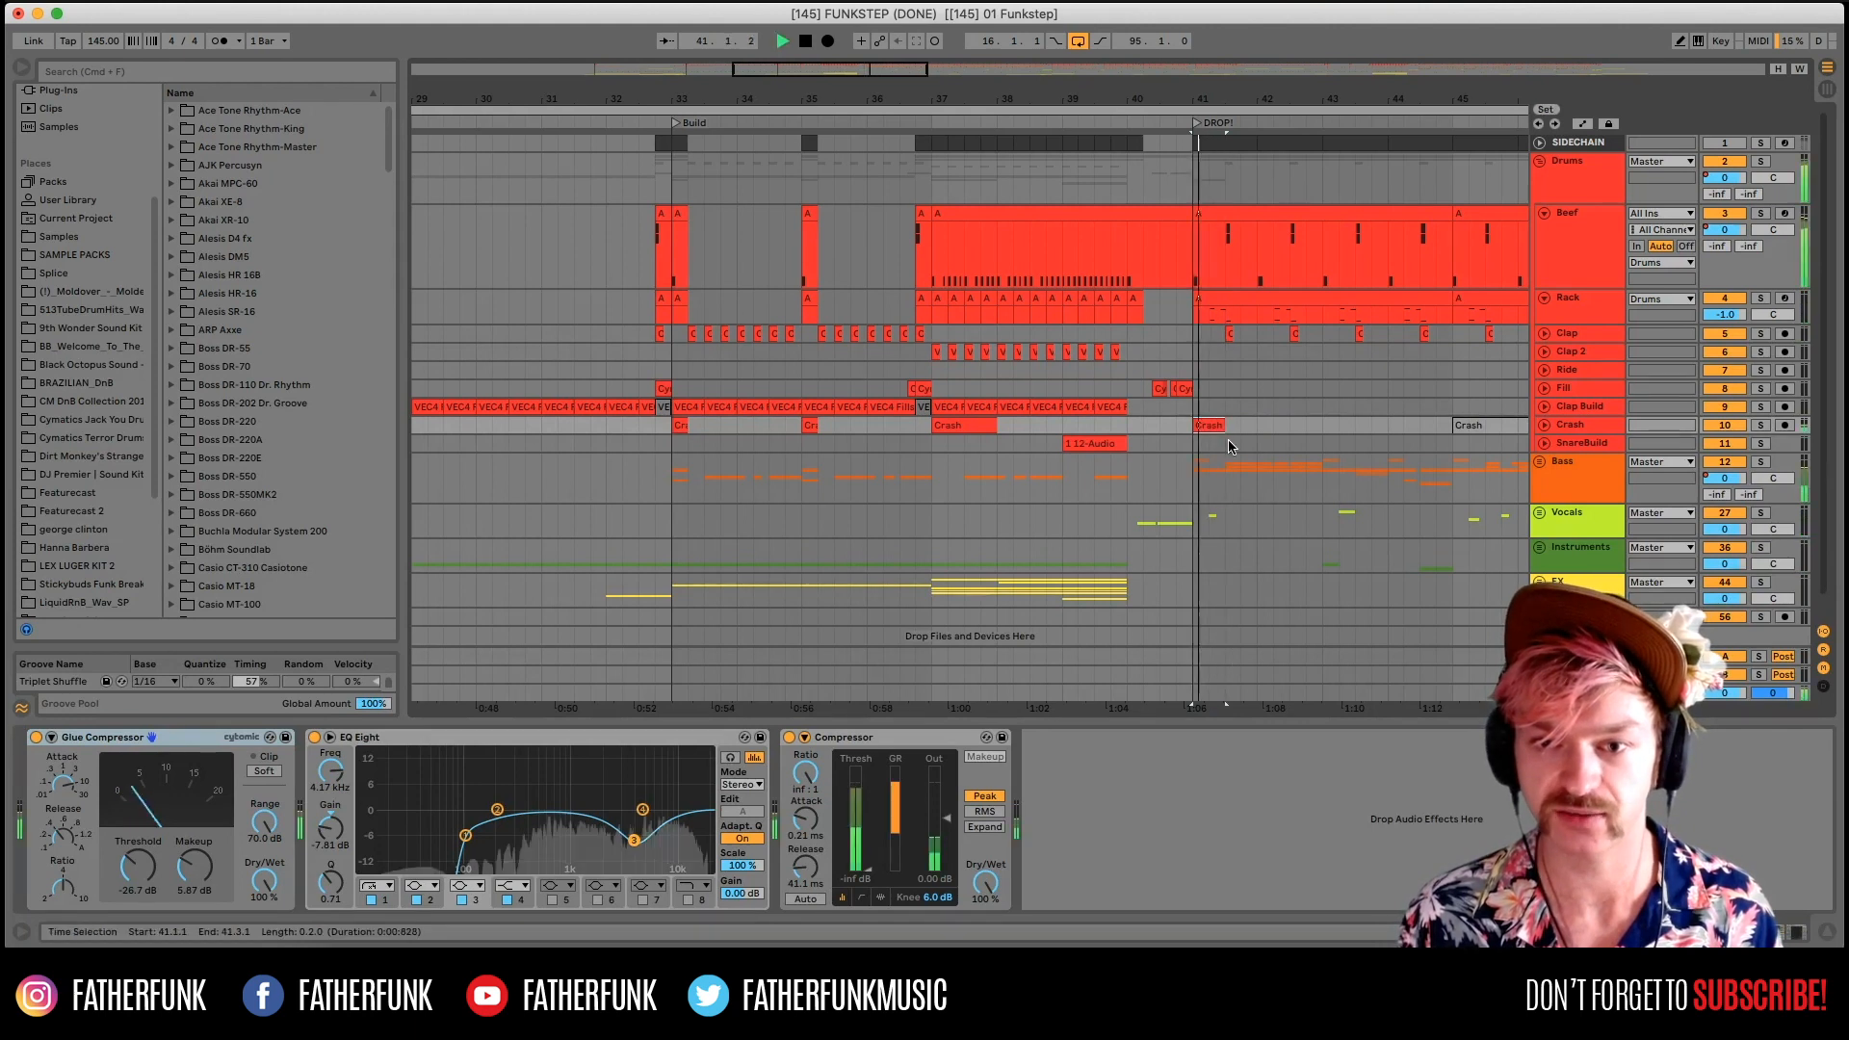
{"action": "left_click", "coordinate": [1219, 427]}
{"action": "left_click_drag", "start_coordinate": [1219, 427], "coordinate": [1216, 433]}
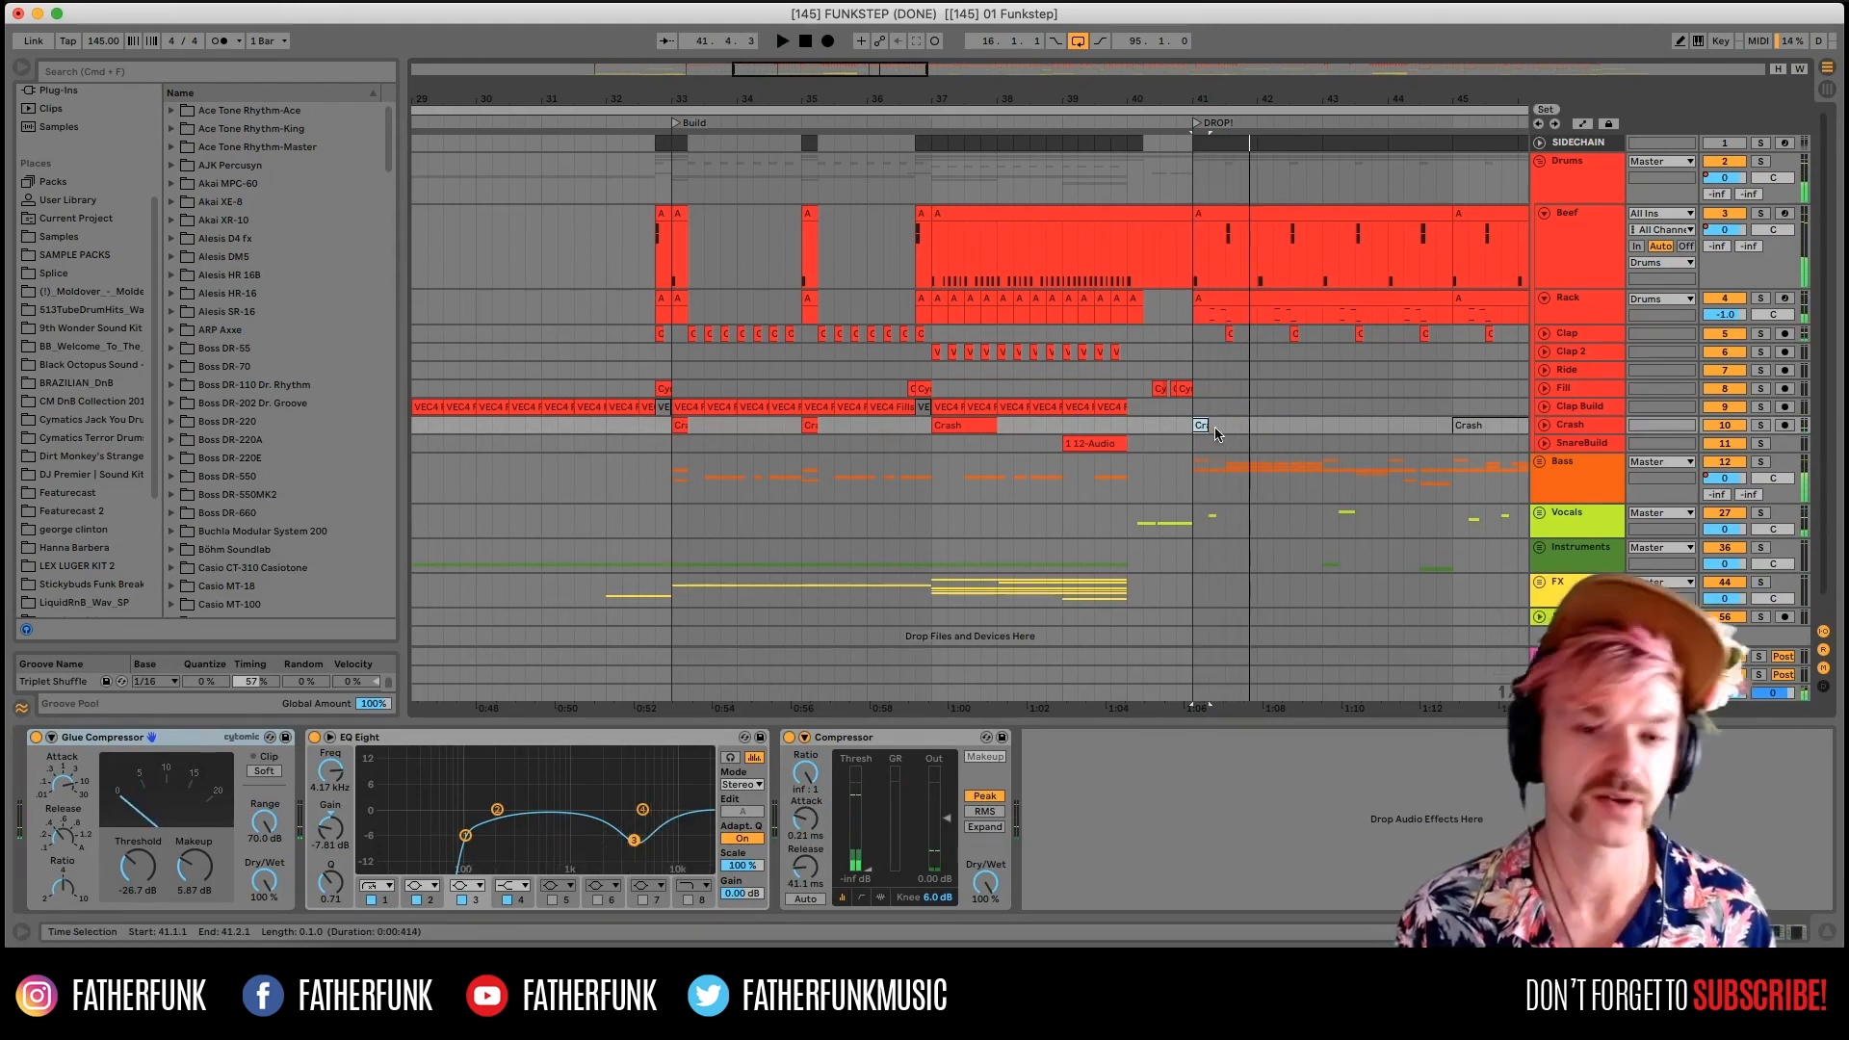
Select the Crash clip at bar 37, play from bar 36.4 and toggle the Drums group's solo during playback.
{"action": "left_click", "coordinate": [982, 426]}
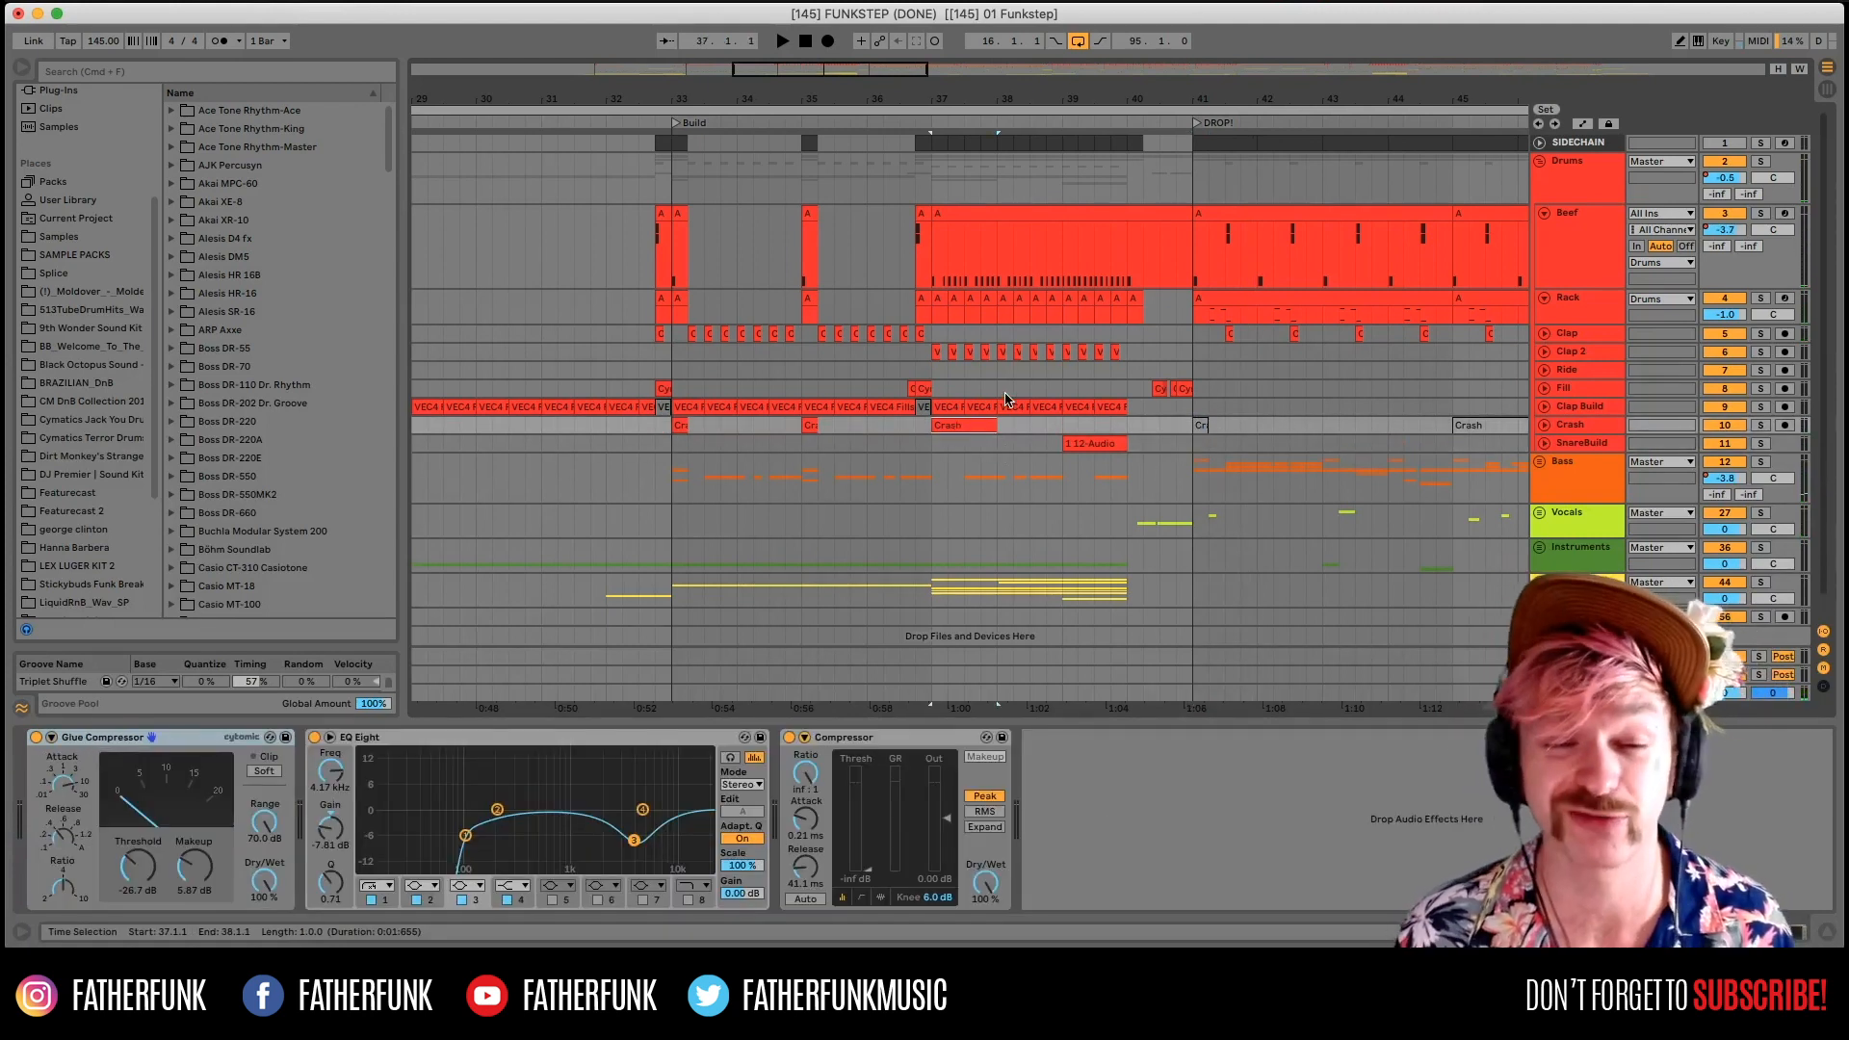
{"action": "left_click", "coordinate": [914, 441]}
{"action": "key", "text": "space"}
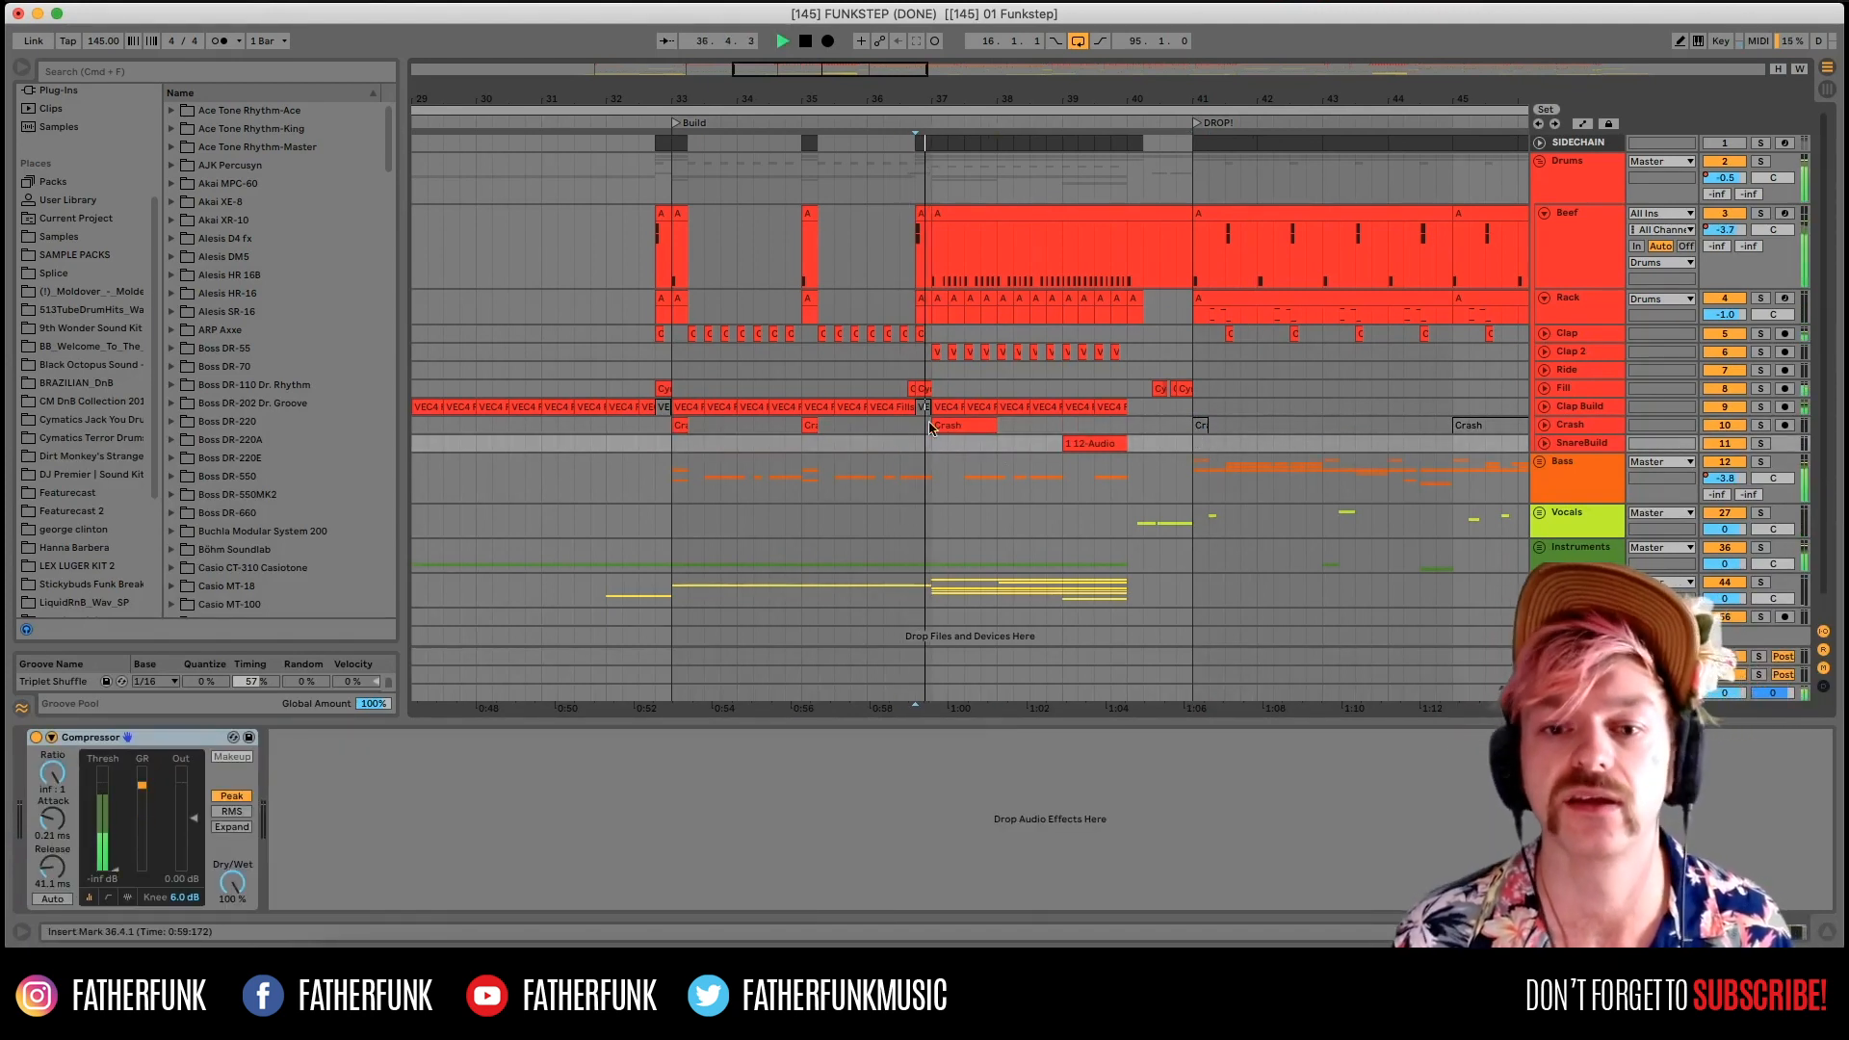
{"action": "left_click", "coordinate": [1761, 162]}
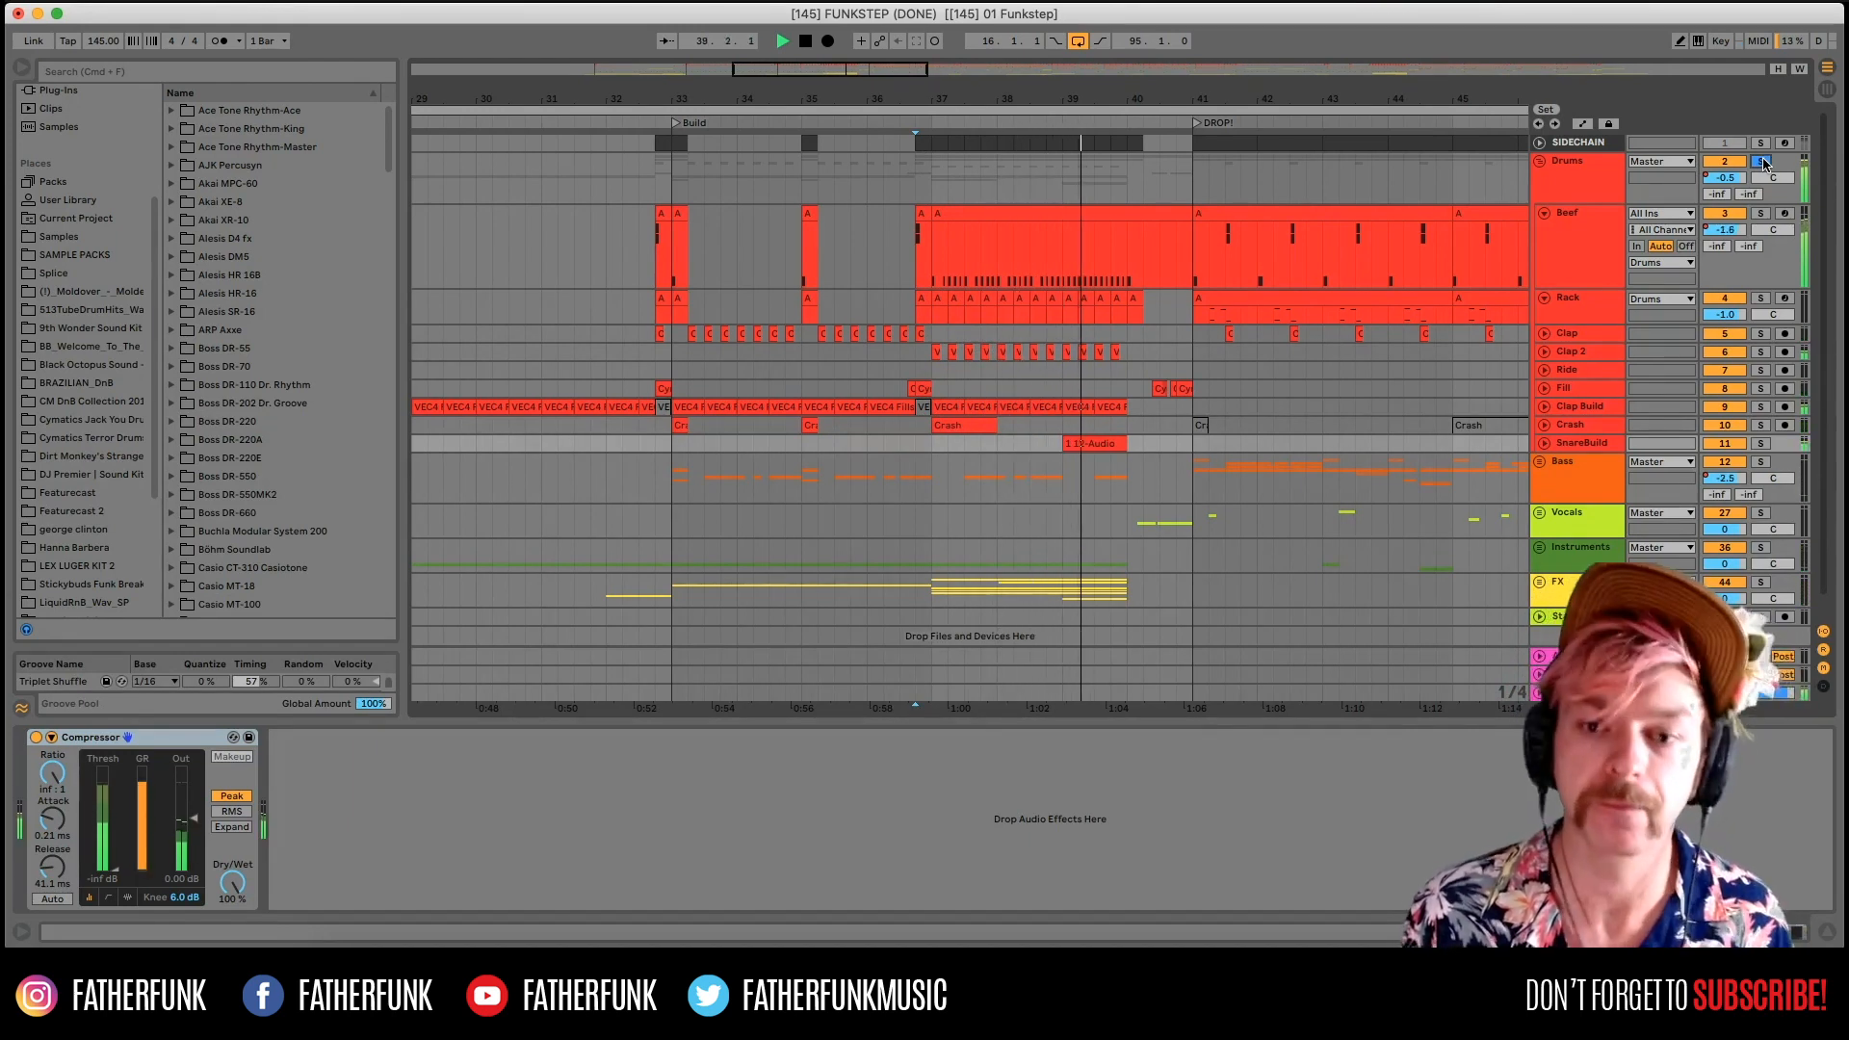
{"action": "left_click", "coordinate": [1762, 162]}
{"action": "key", "text": "space"}
Play the SnareBuild clip at bar 39 soloed and with the other tracks, unfolding its track briefly to view the waveform.
{"action": "left_click", "coordinate": [1097, 462]}
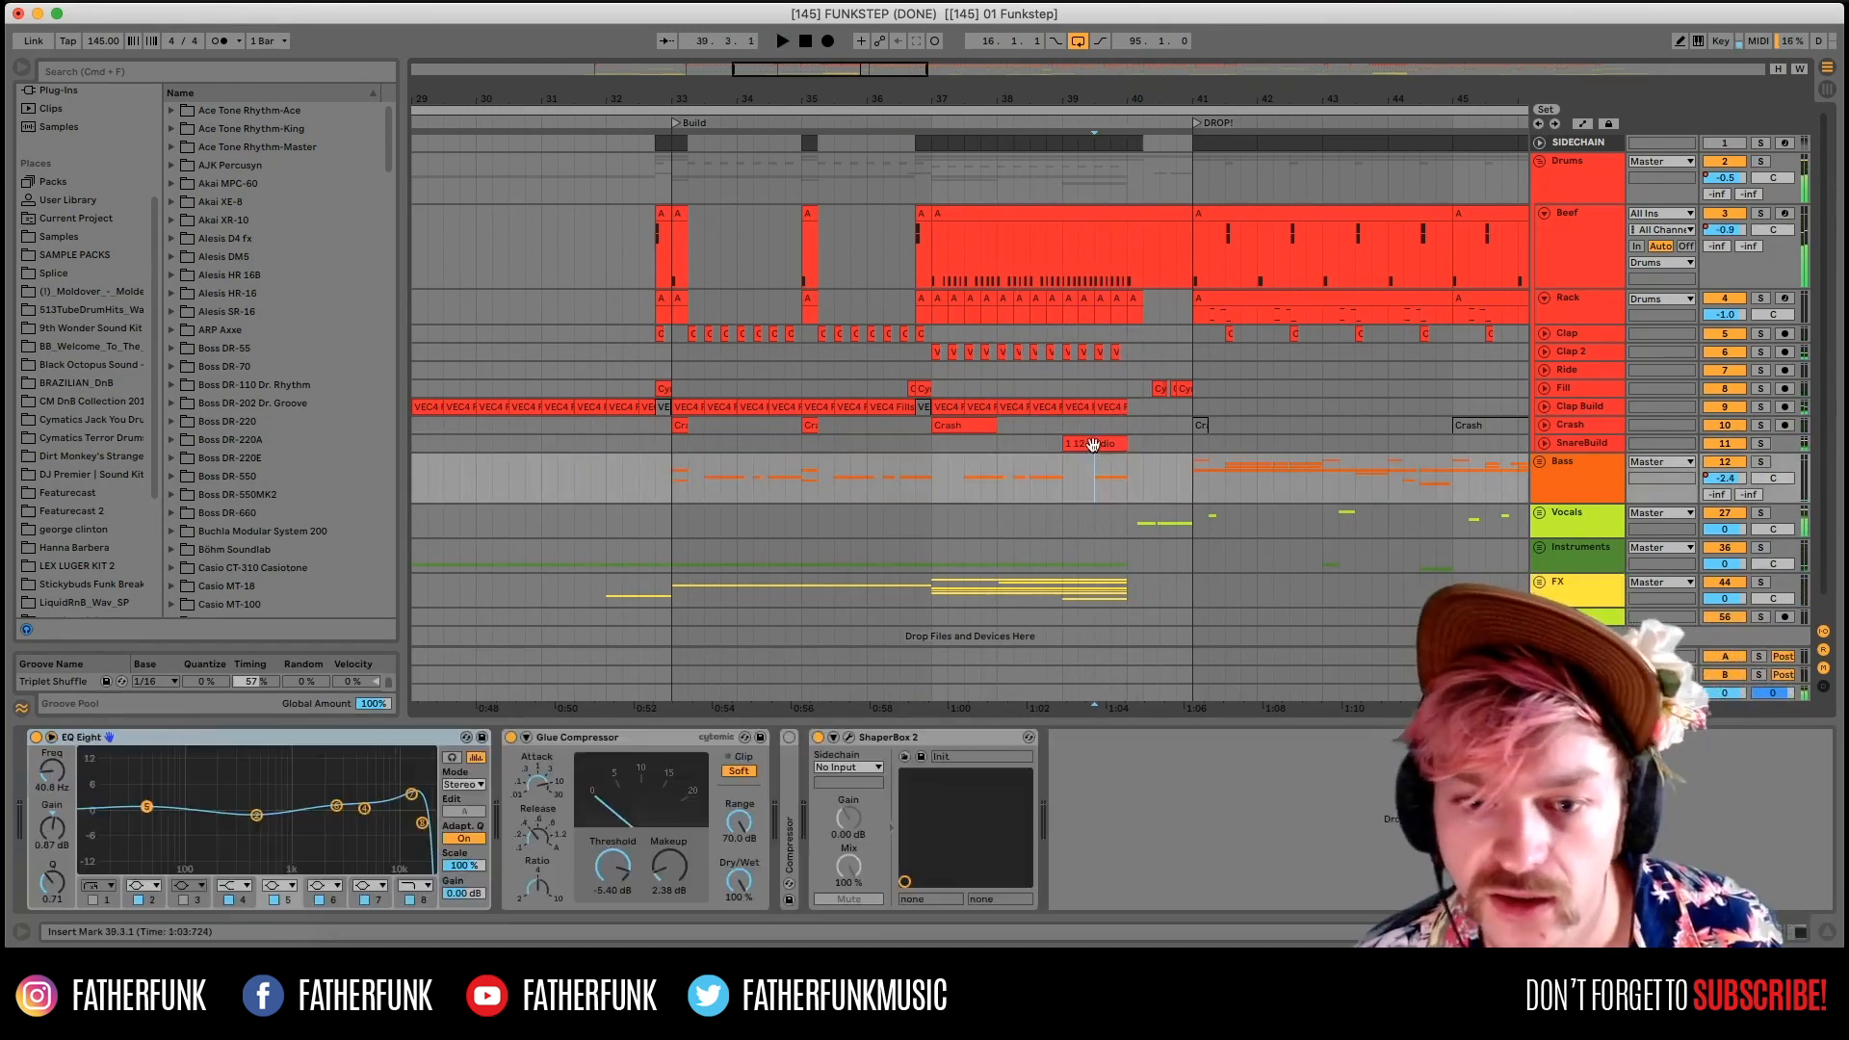
{"action": "left_click", "coordinate": [1094, 444]}
{"action": "left_click", "coordinate": [1762, 444]}
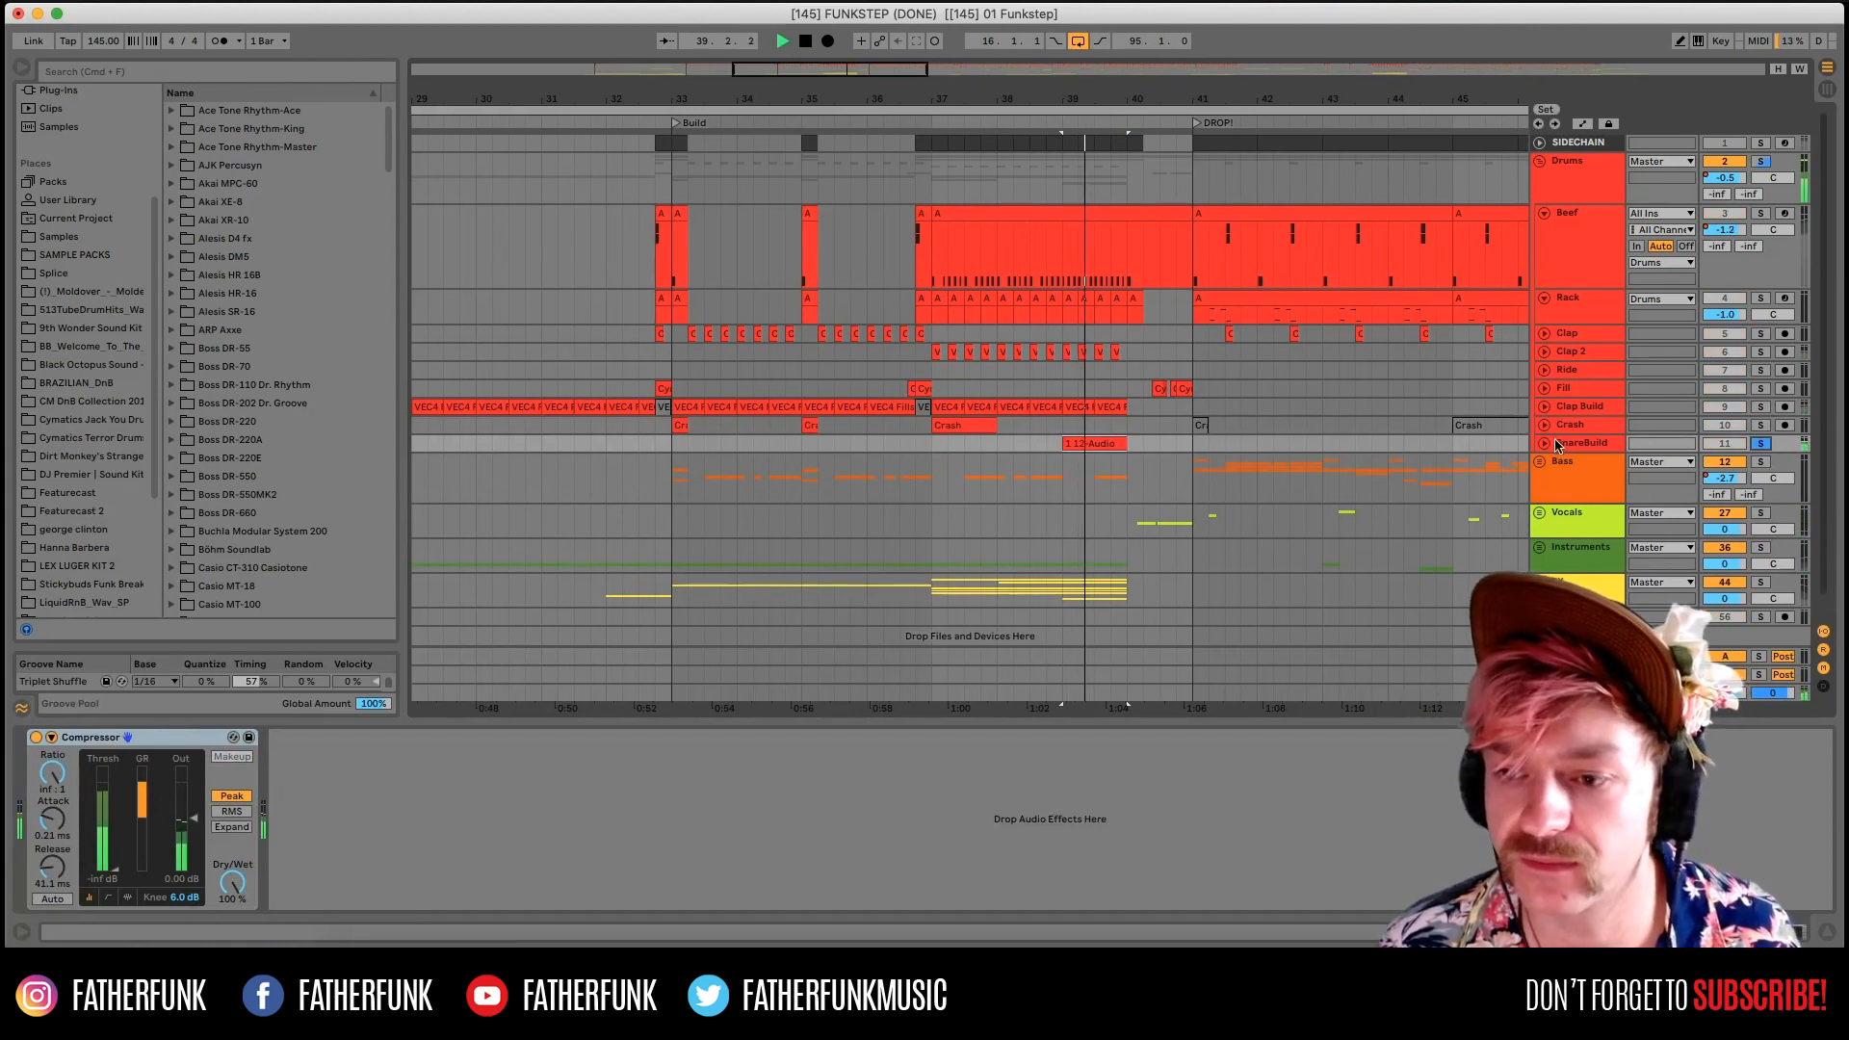
{"action": "left_click", "coordinate": [1544, 444]}
{"action": "left_click", "coordinate": [1762, 444]}
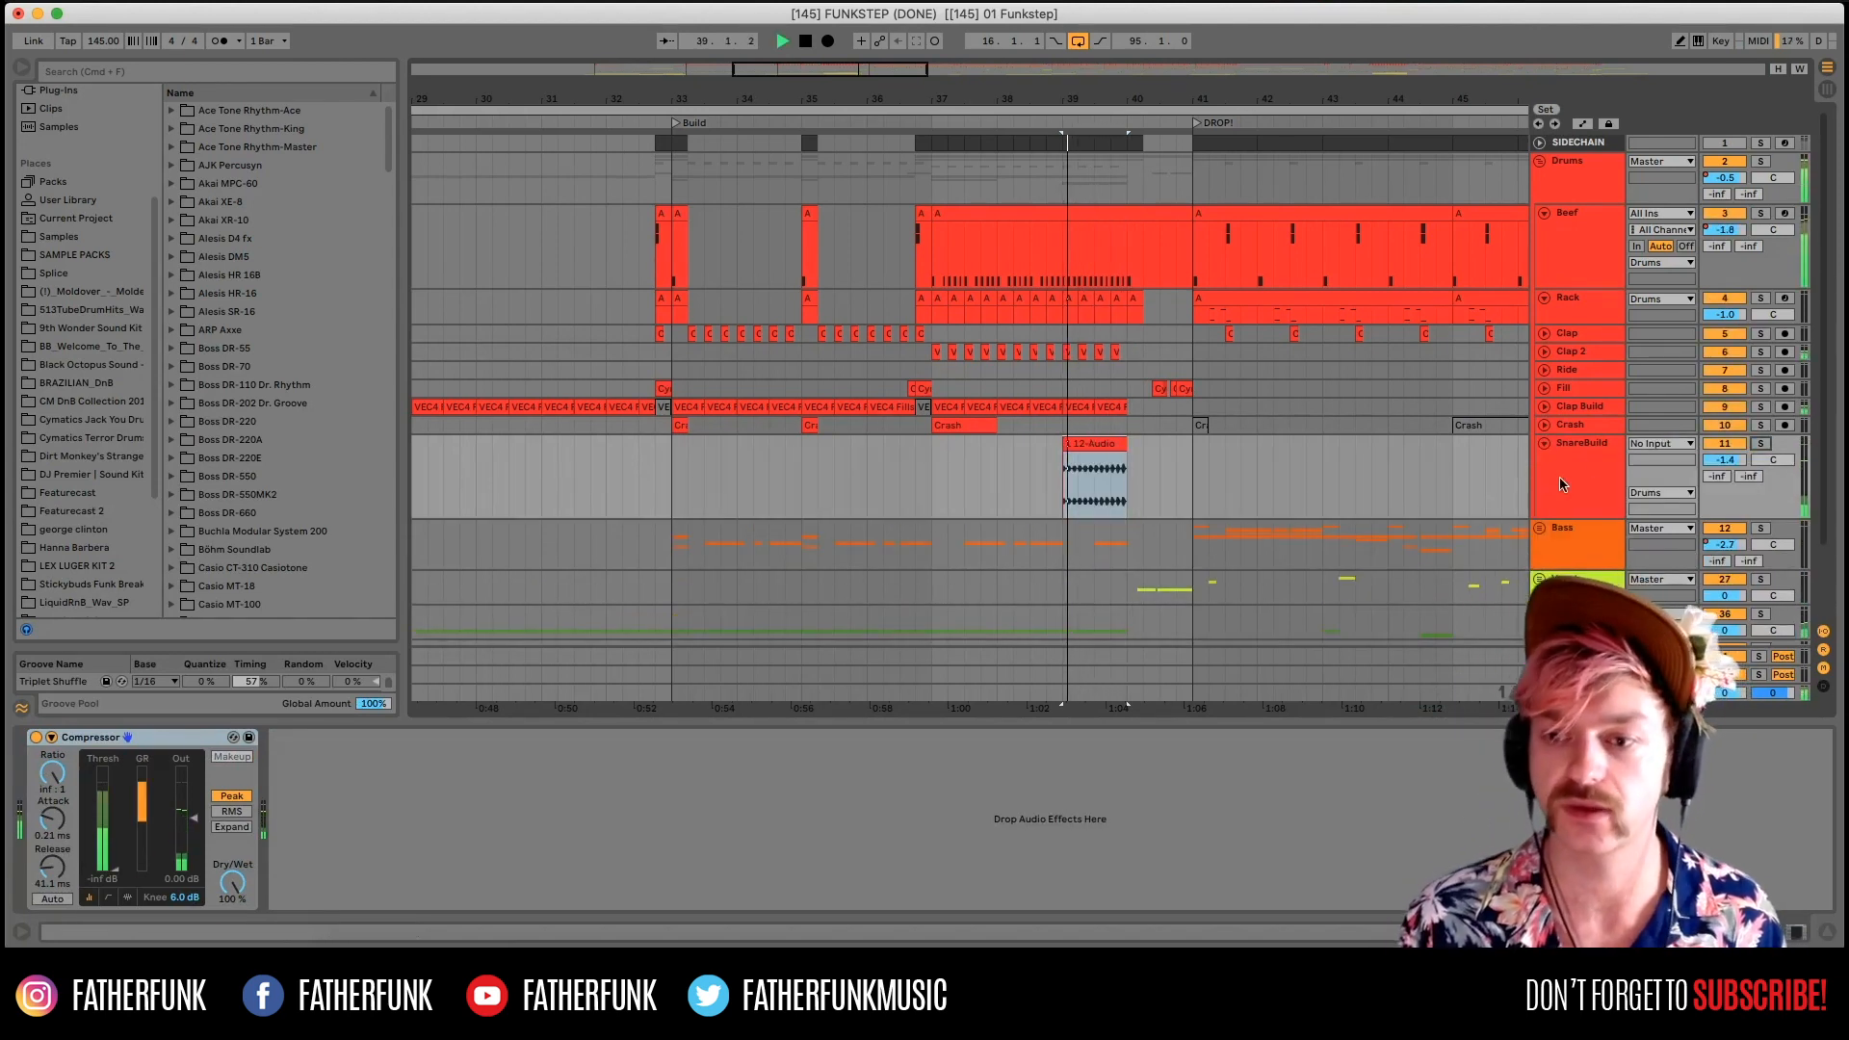
{"action": "left_click", "coordinate": [1545, 444]}
{"action": "key", "text": "w"}
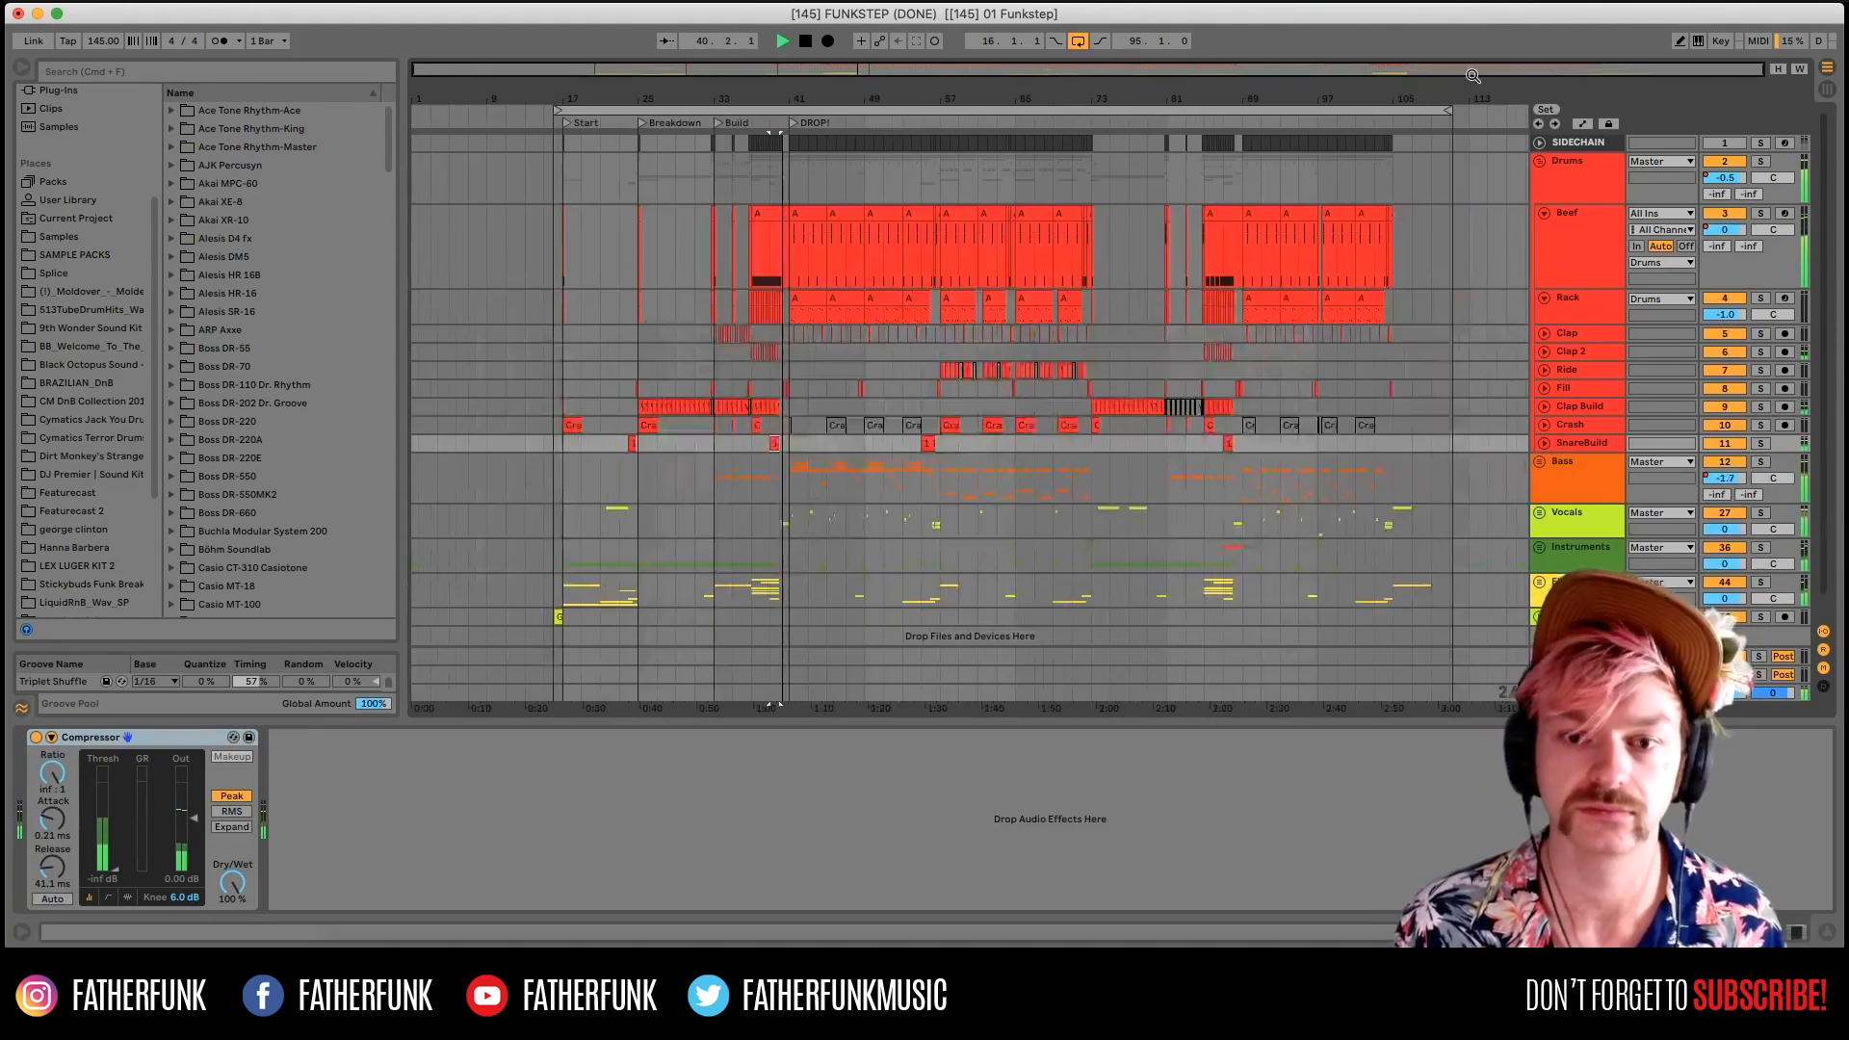
{"action": "key", "text": "space"}
Solo the Fill track, play its clip at bar 40 before the drop and unfold the track.
{"action": "scroll", "coordinate": [788, 430], "scroll_direction": "up", "scroll_amount": 10}
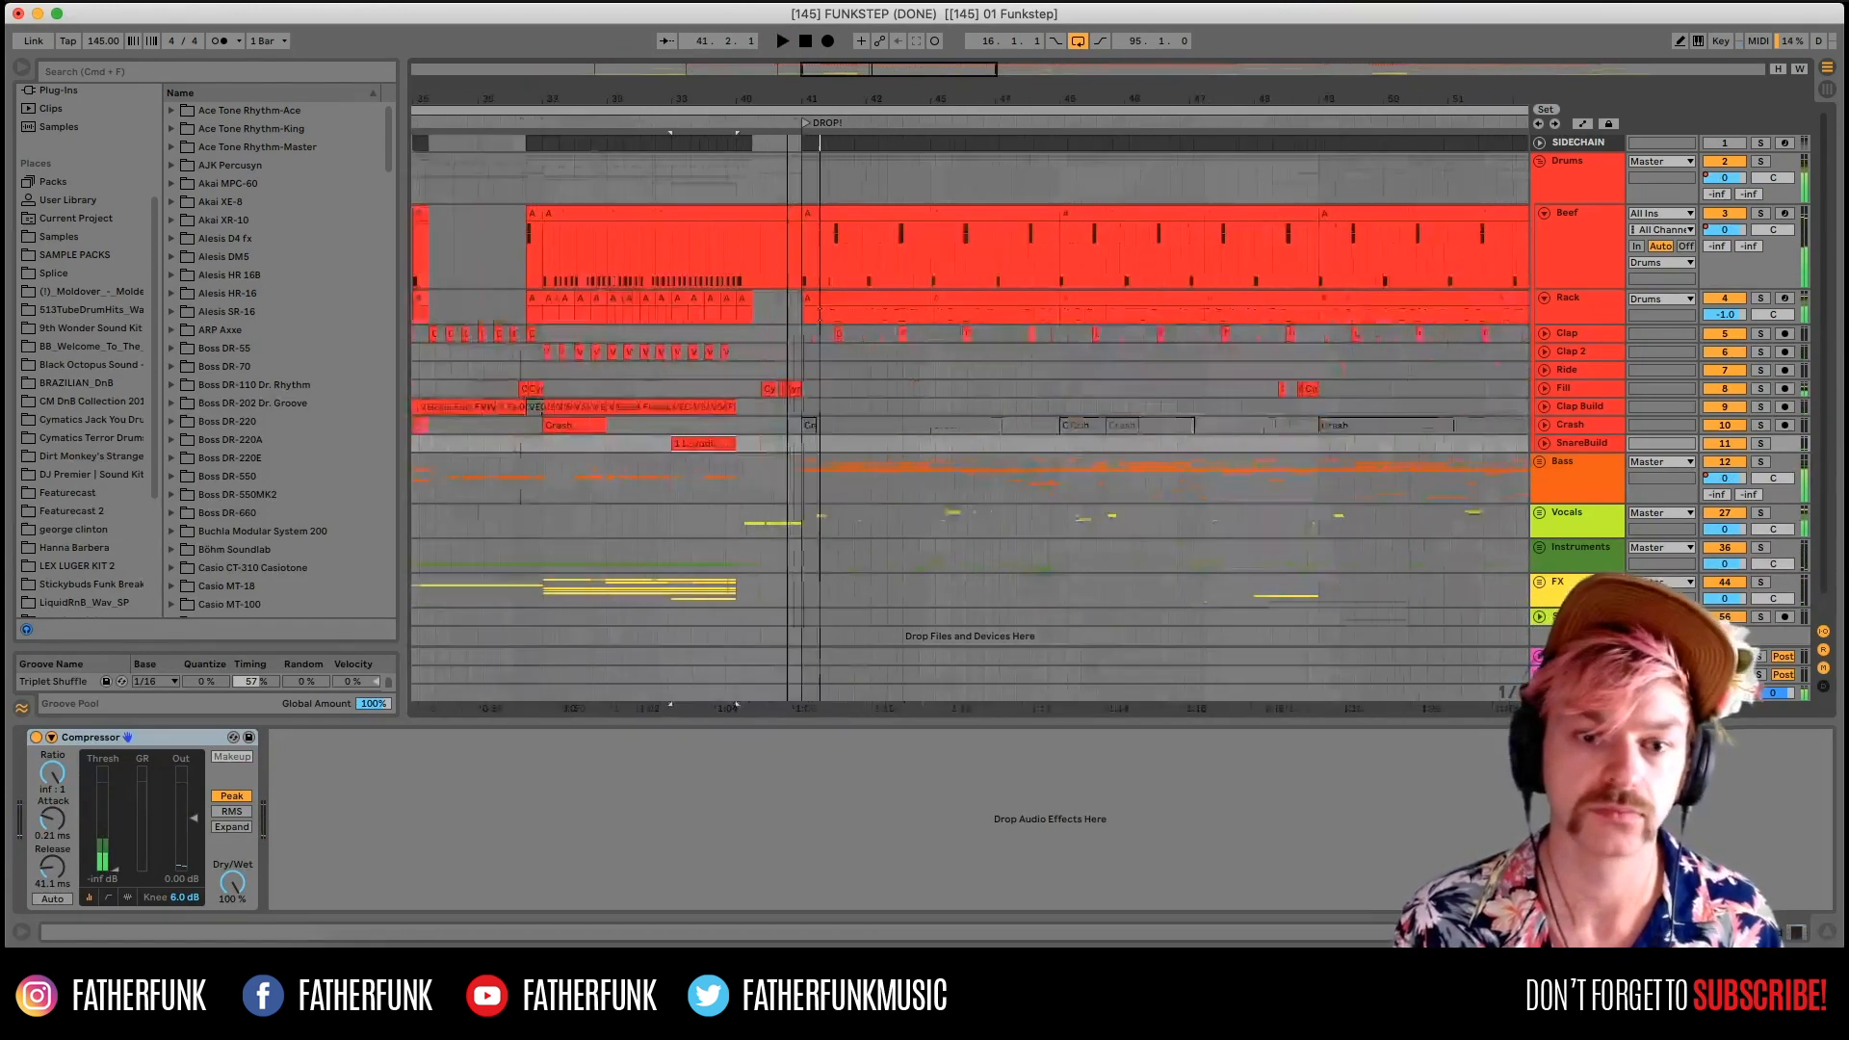
{"action": "left_click", "coordinate": [762, 389]}
{"action": "key", "text": "space"}
{"action": "left_click", "coordinate": [1761, 389]}
{"action": "key", "text": "space"}
{"action": "key", "text": "space"}
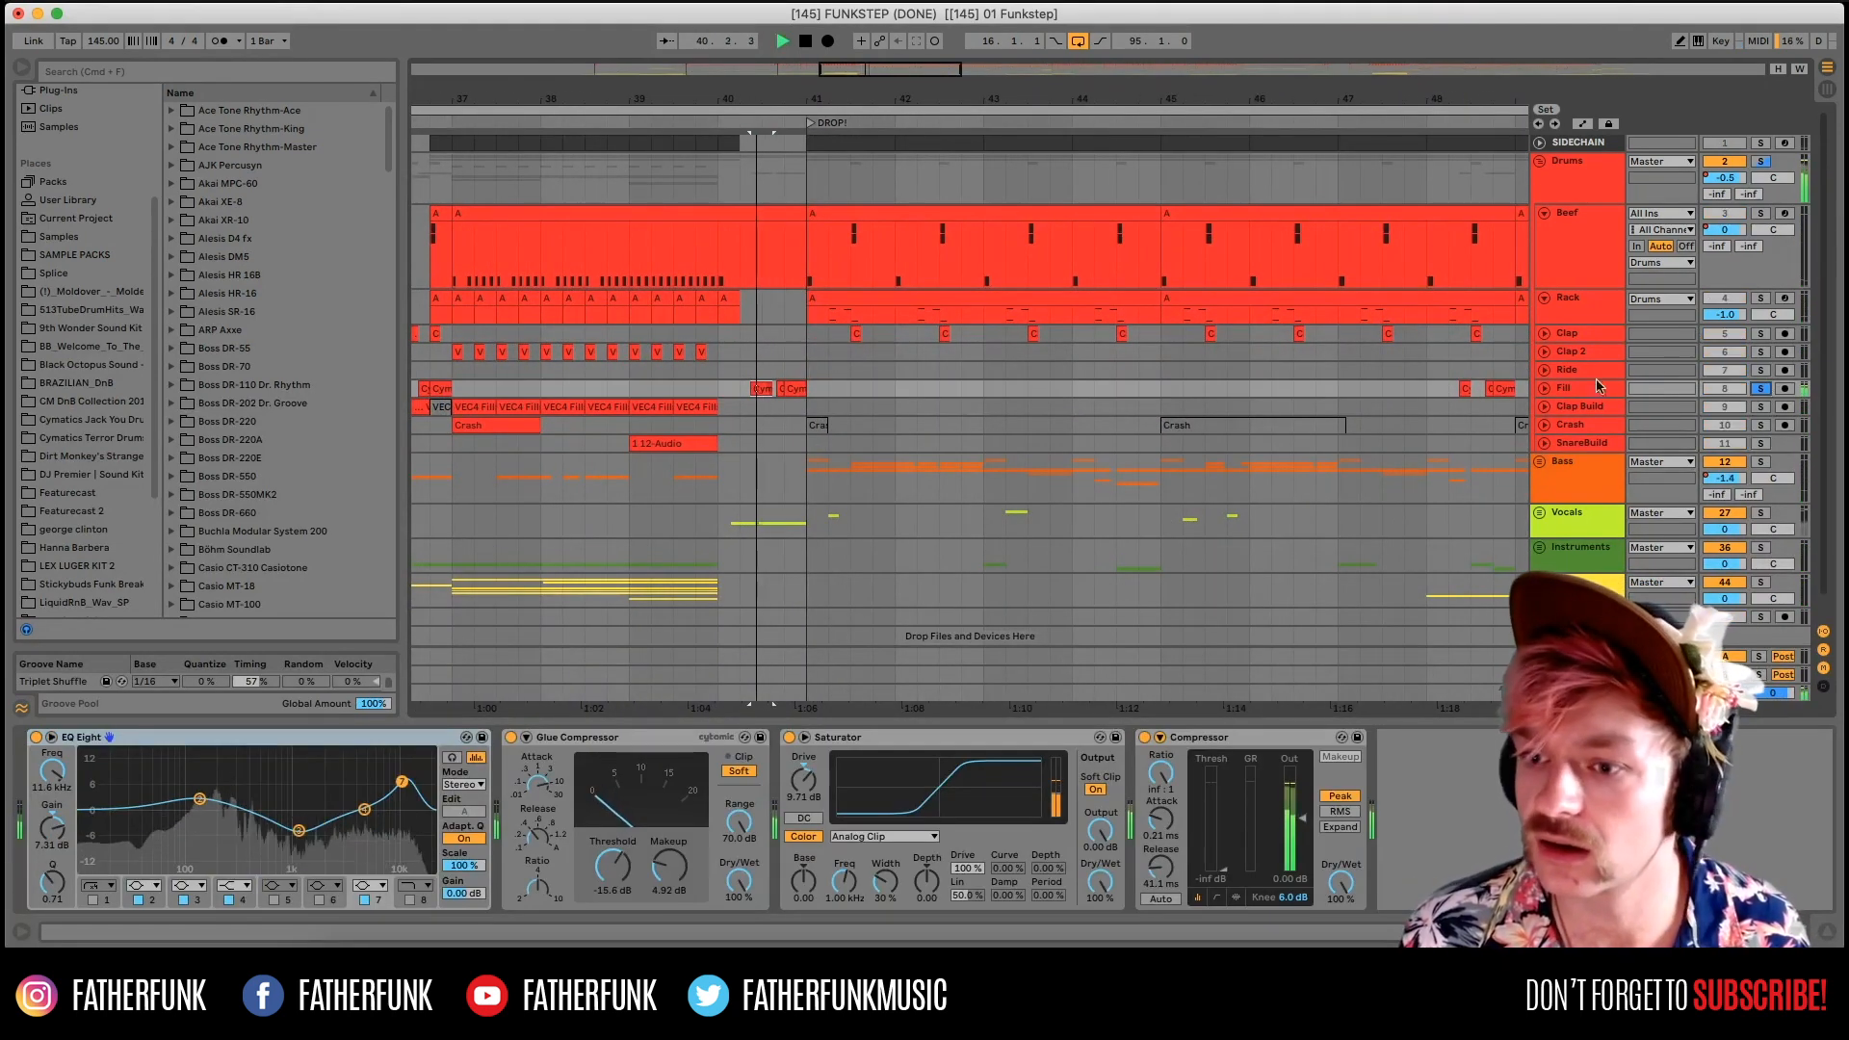
{"action": "left_click", "coordinate": [1545, 389]}
Replay the Fill clips leading into the drop, first soloed and again with the Fill track unsoloed.
{"action": "key", "text": "space"}
{"action": "left_click", "coordinate": [781, 397]}
{"action": "left_click", "coordinate": [761, 397]}
{"action": "key", "text": "space"}
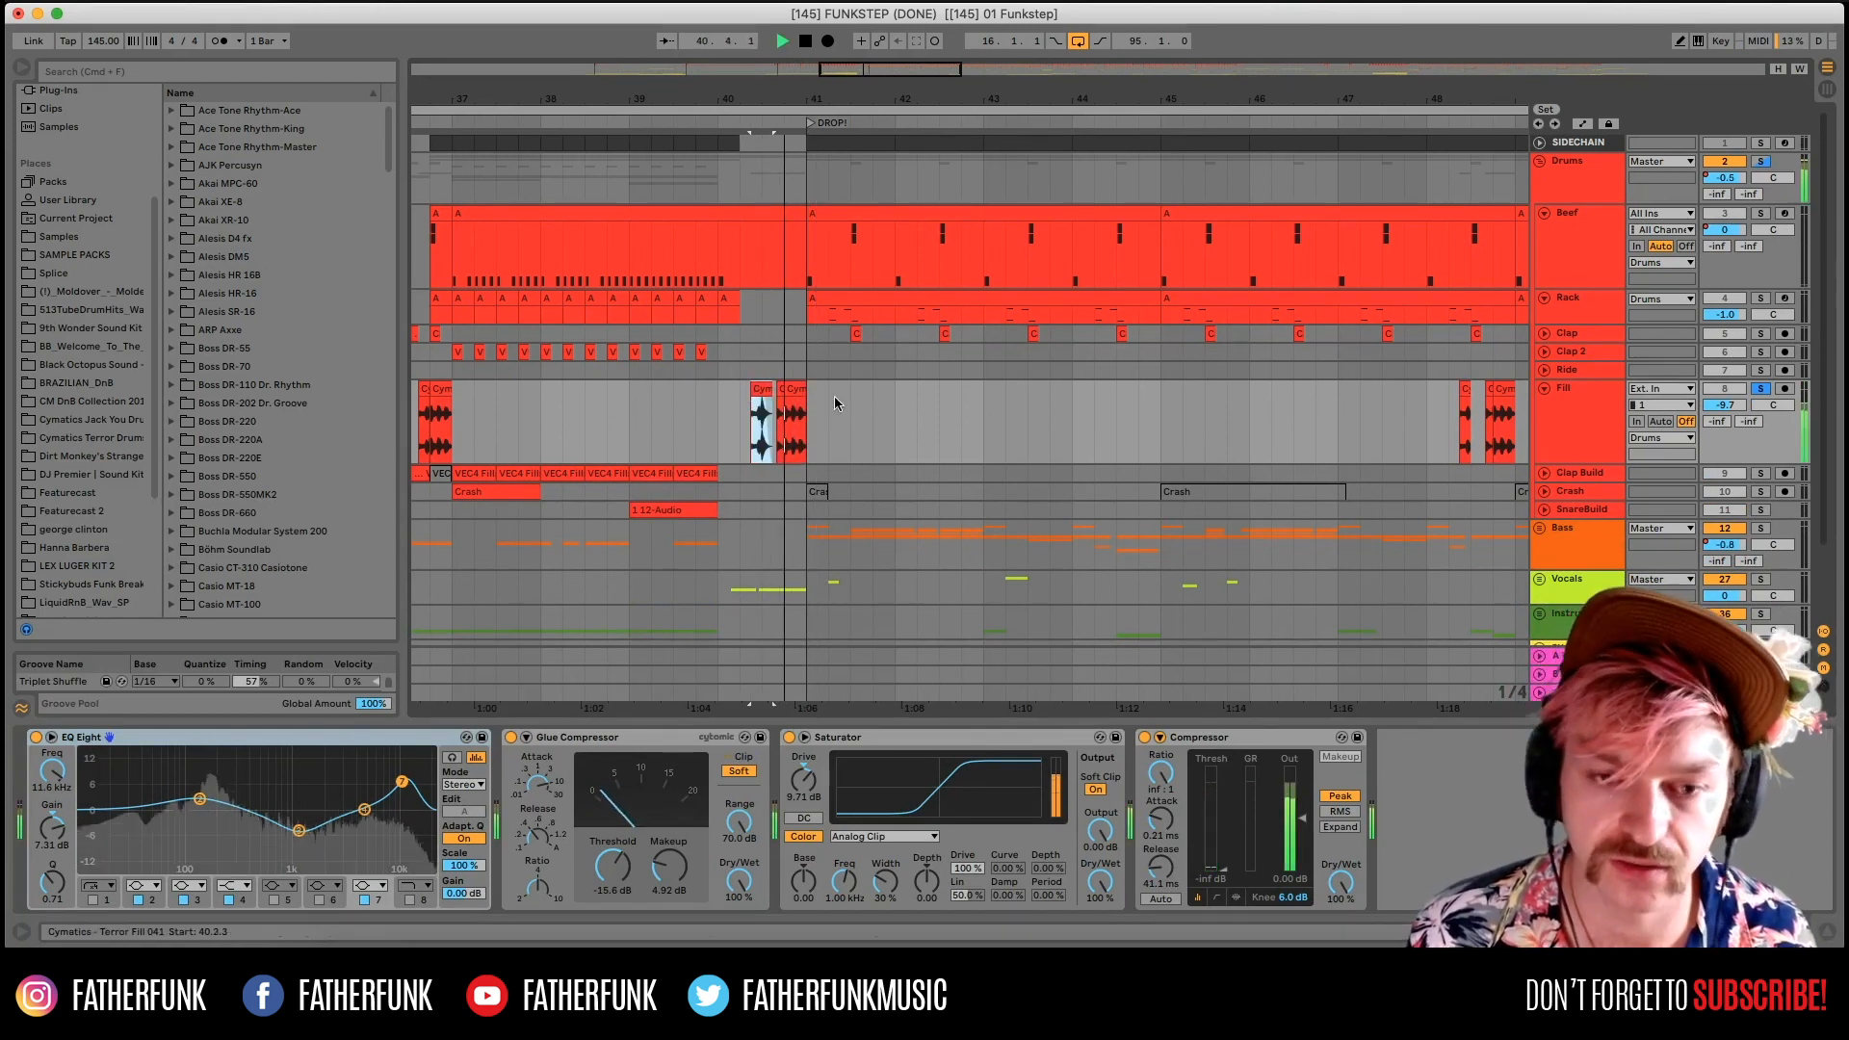
{"action": "left_click", "coordinate": [1760, 388]}
{"action": "key", "text": "space"}
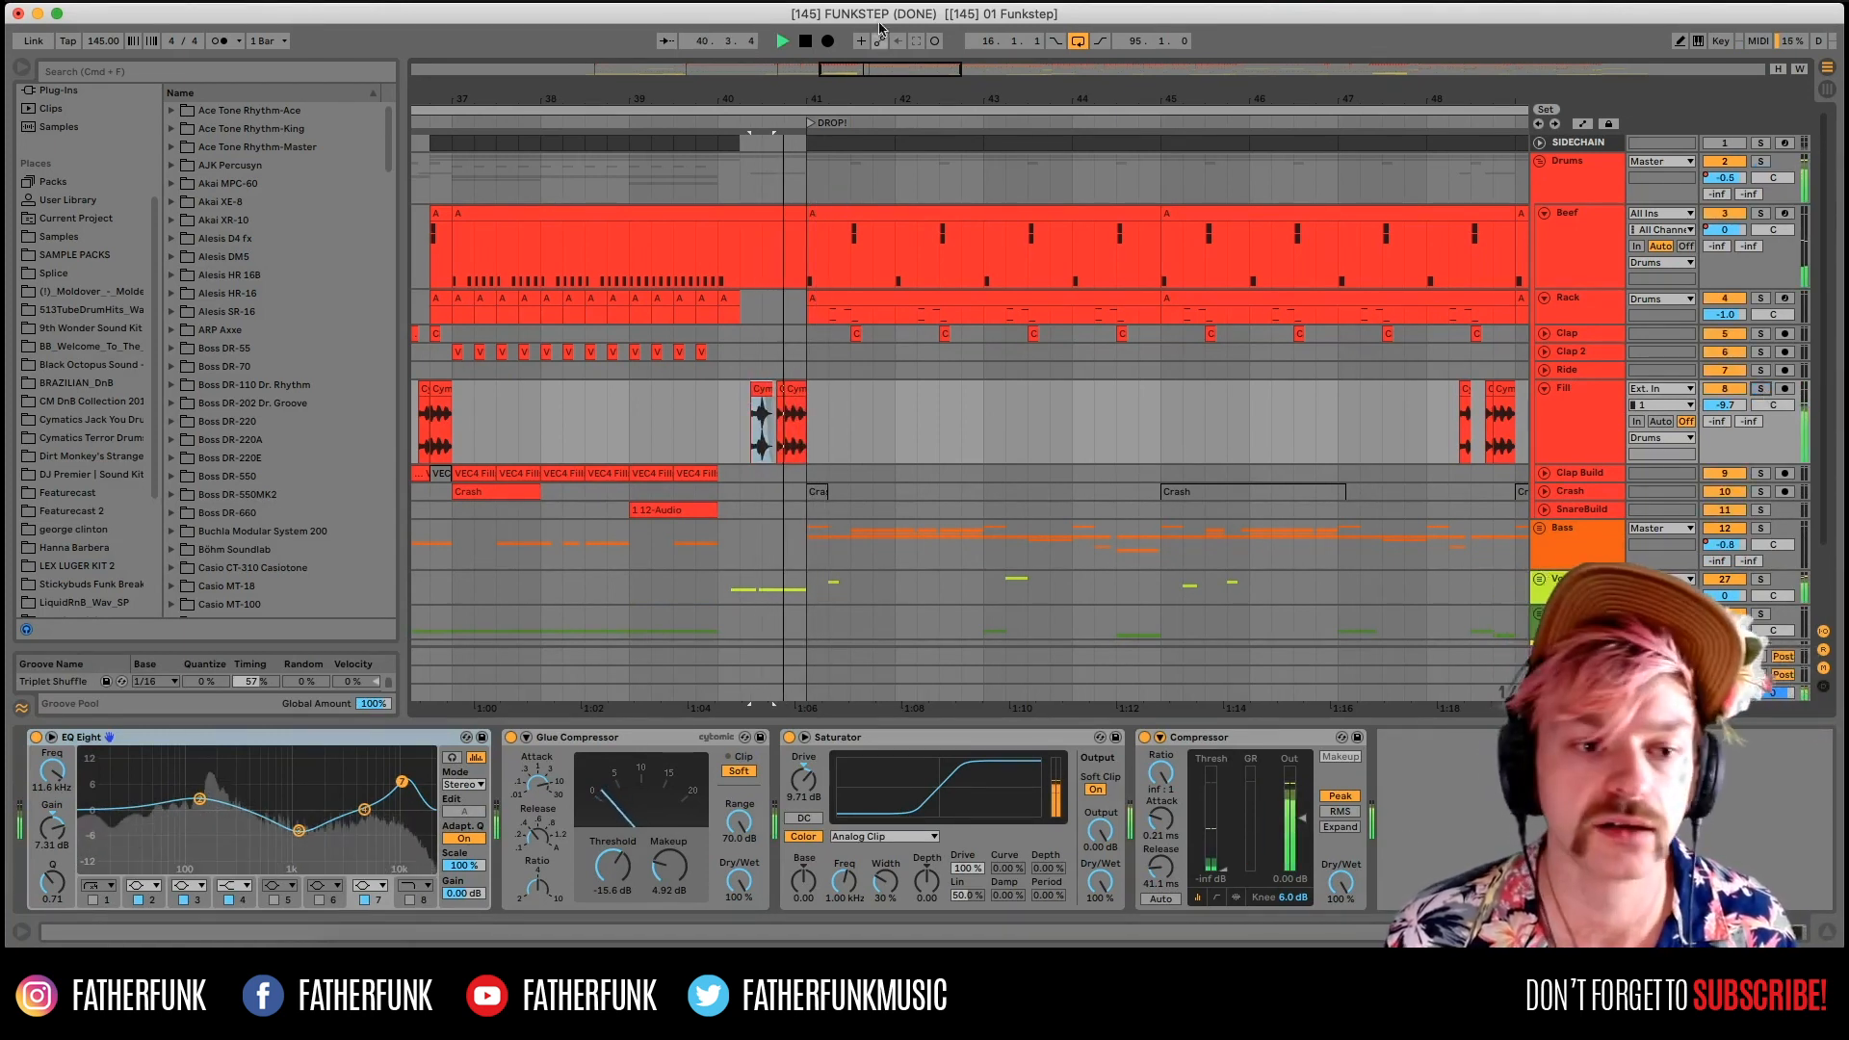
Stop playback, place the insert marker at bar 87 on the Fill track and select the Drums group.
{"action": "left_click_drag", "start_coordinate": [1081, 100], "coordinate": [1081, 110]}
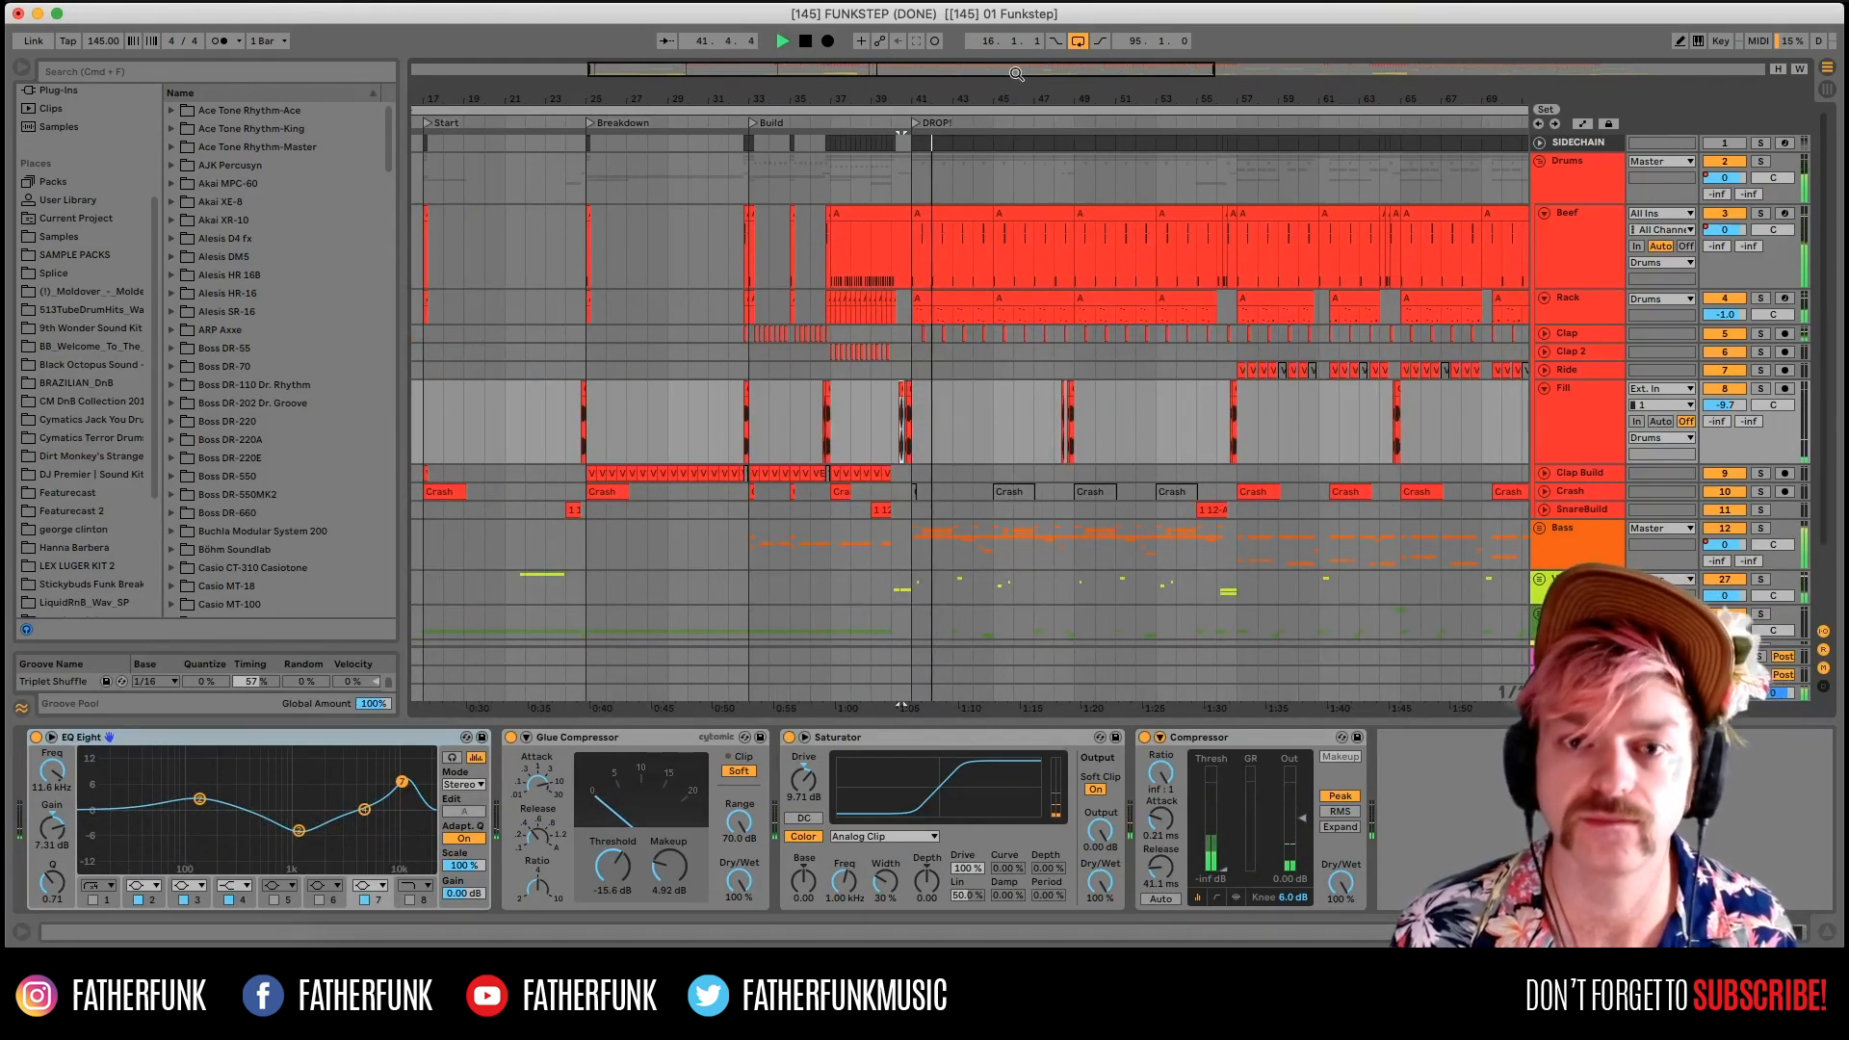
{"action": "key", "text": "w"}
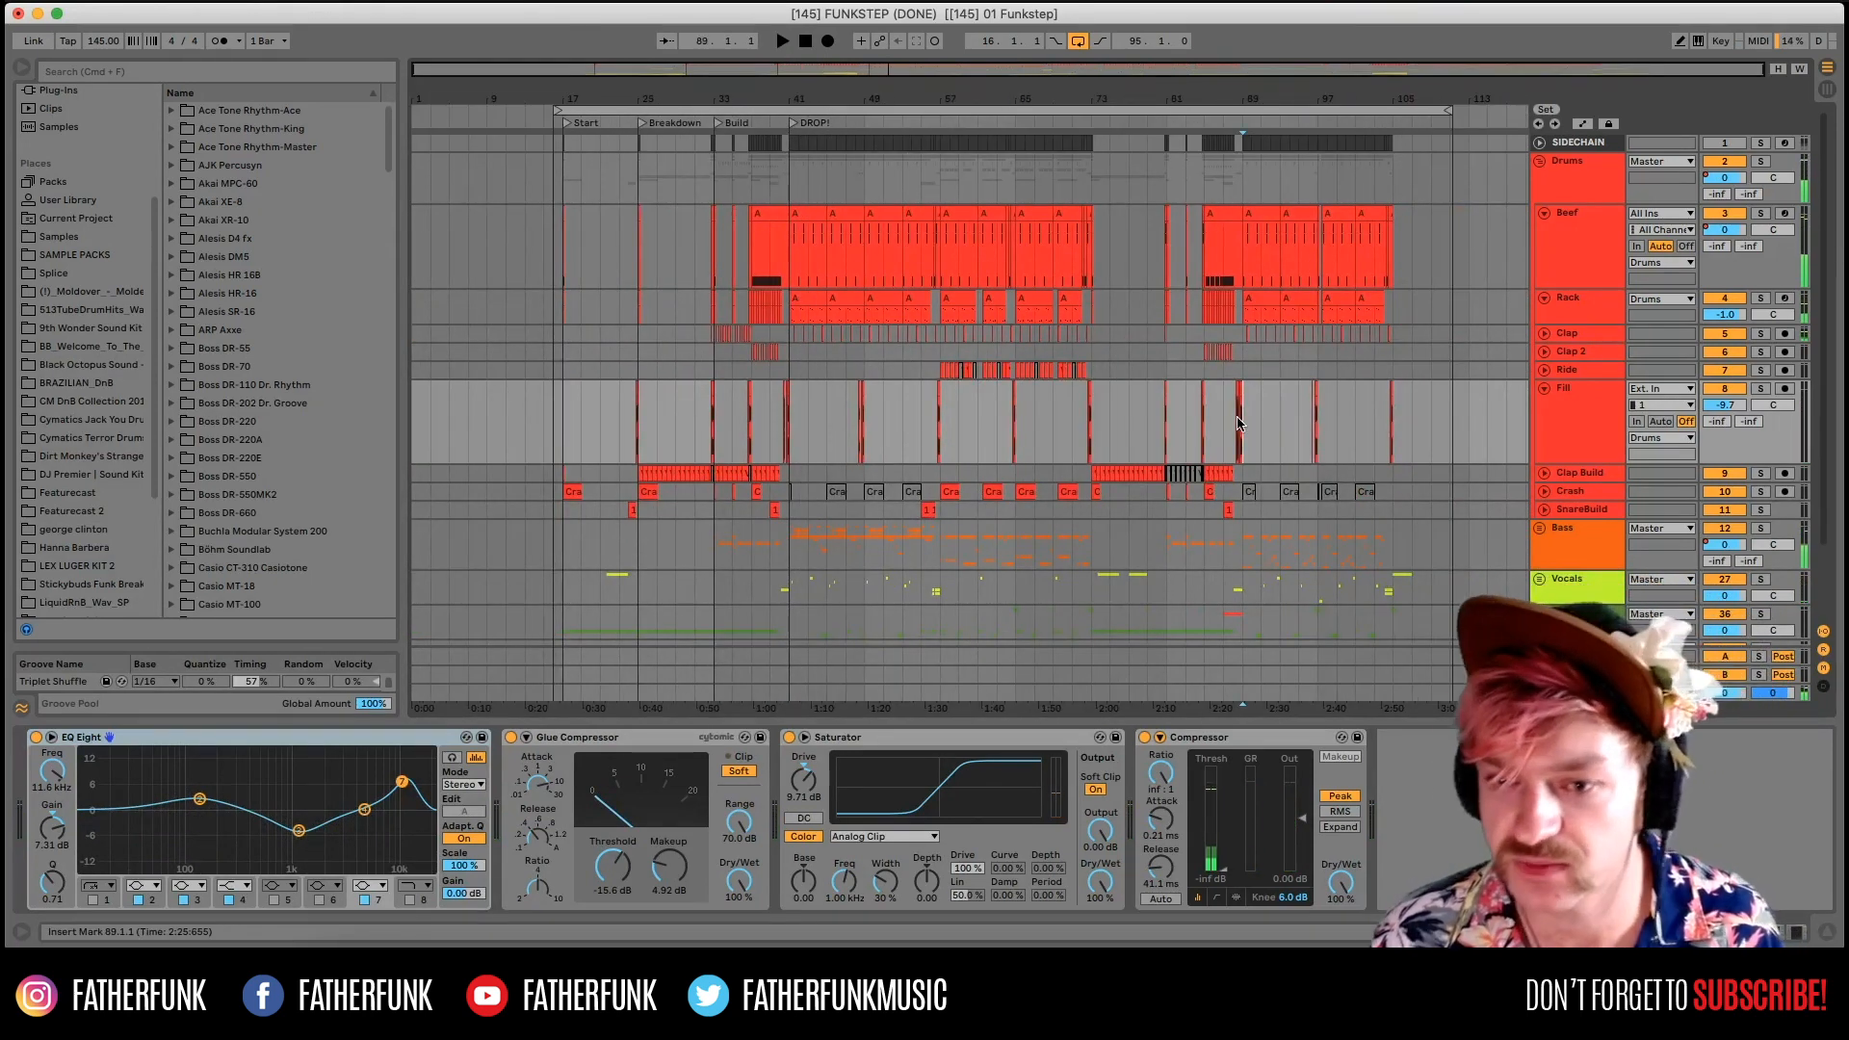
{"action": "left_click", "coordinate": [1223, 424]}
{"action": "left_click", "coordinate": [1533, 171]}
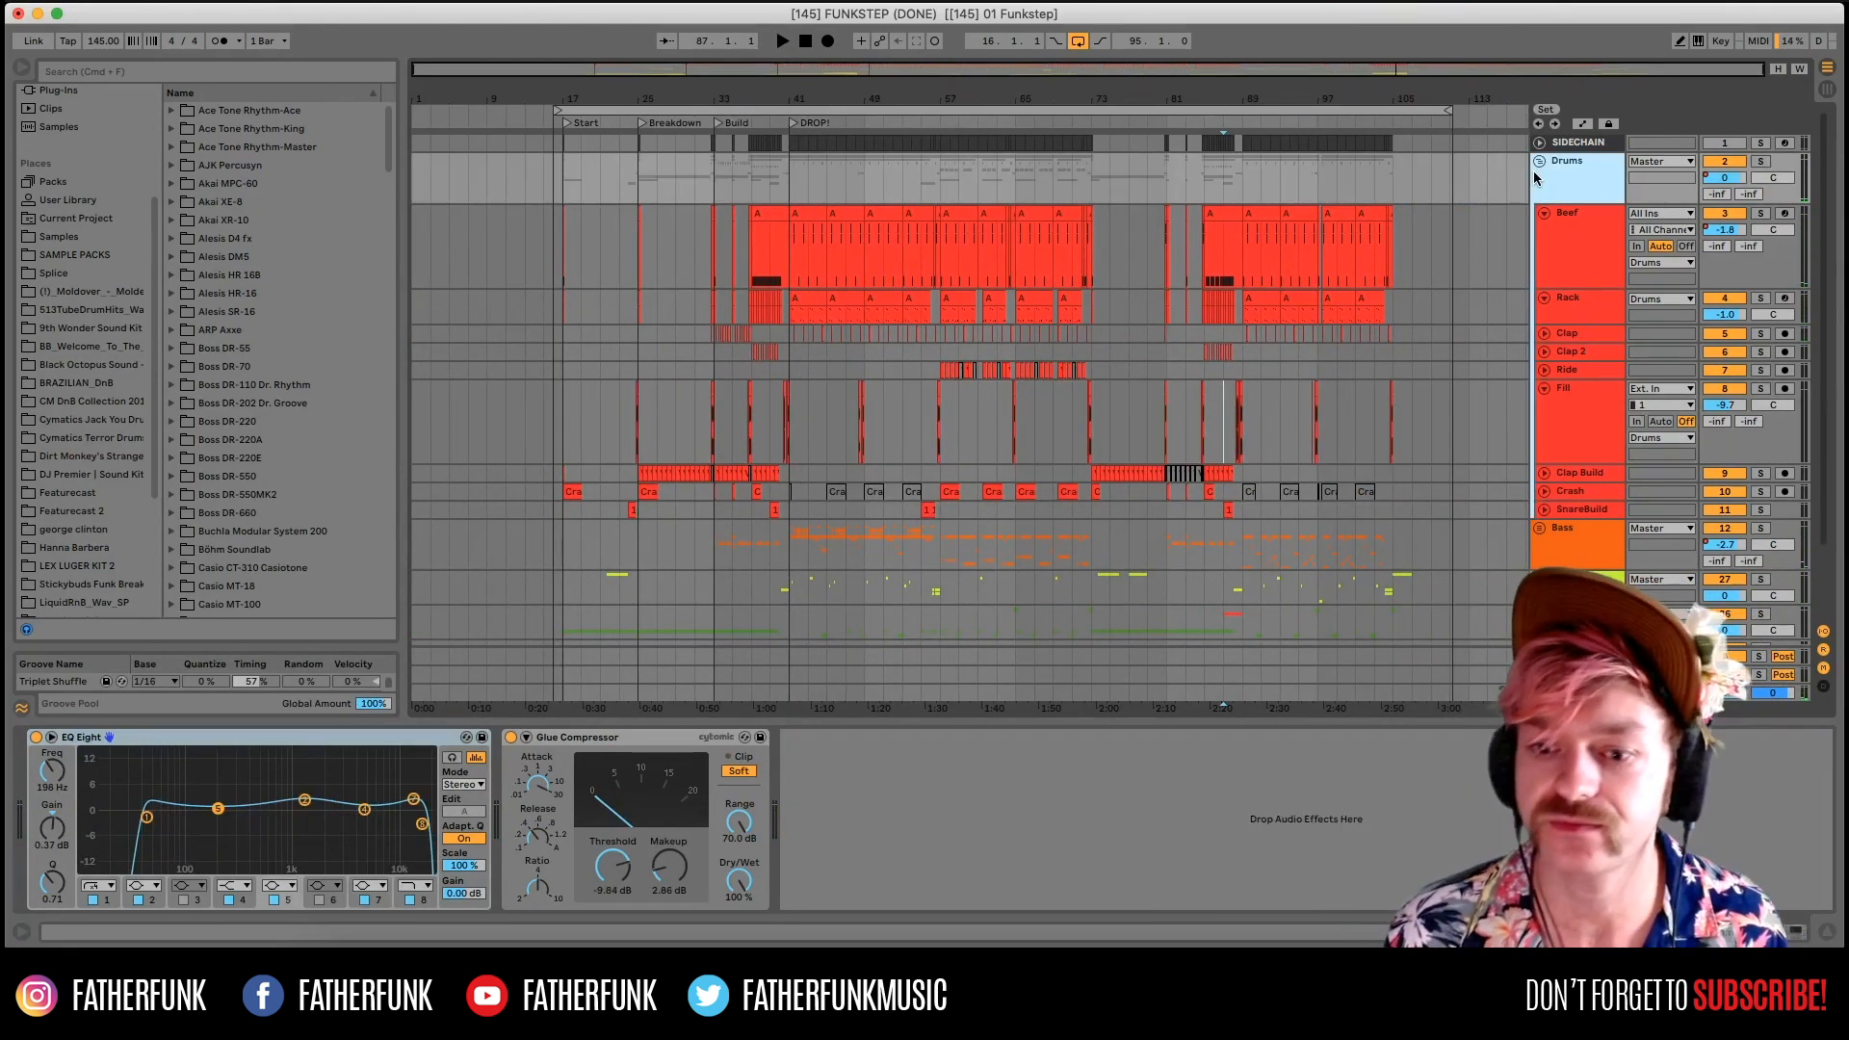
Fold the Drums group, unfold the Bass group to look through its tracks from the drop onwards, and fold it again.
{"action": "left_click", "coordinate": [1539, 160]}
{"action": "left_click", "coordinate": [1550, 195]}
{"action": "left_click", "coordinate": [1538, 196]}
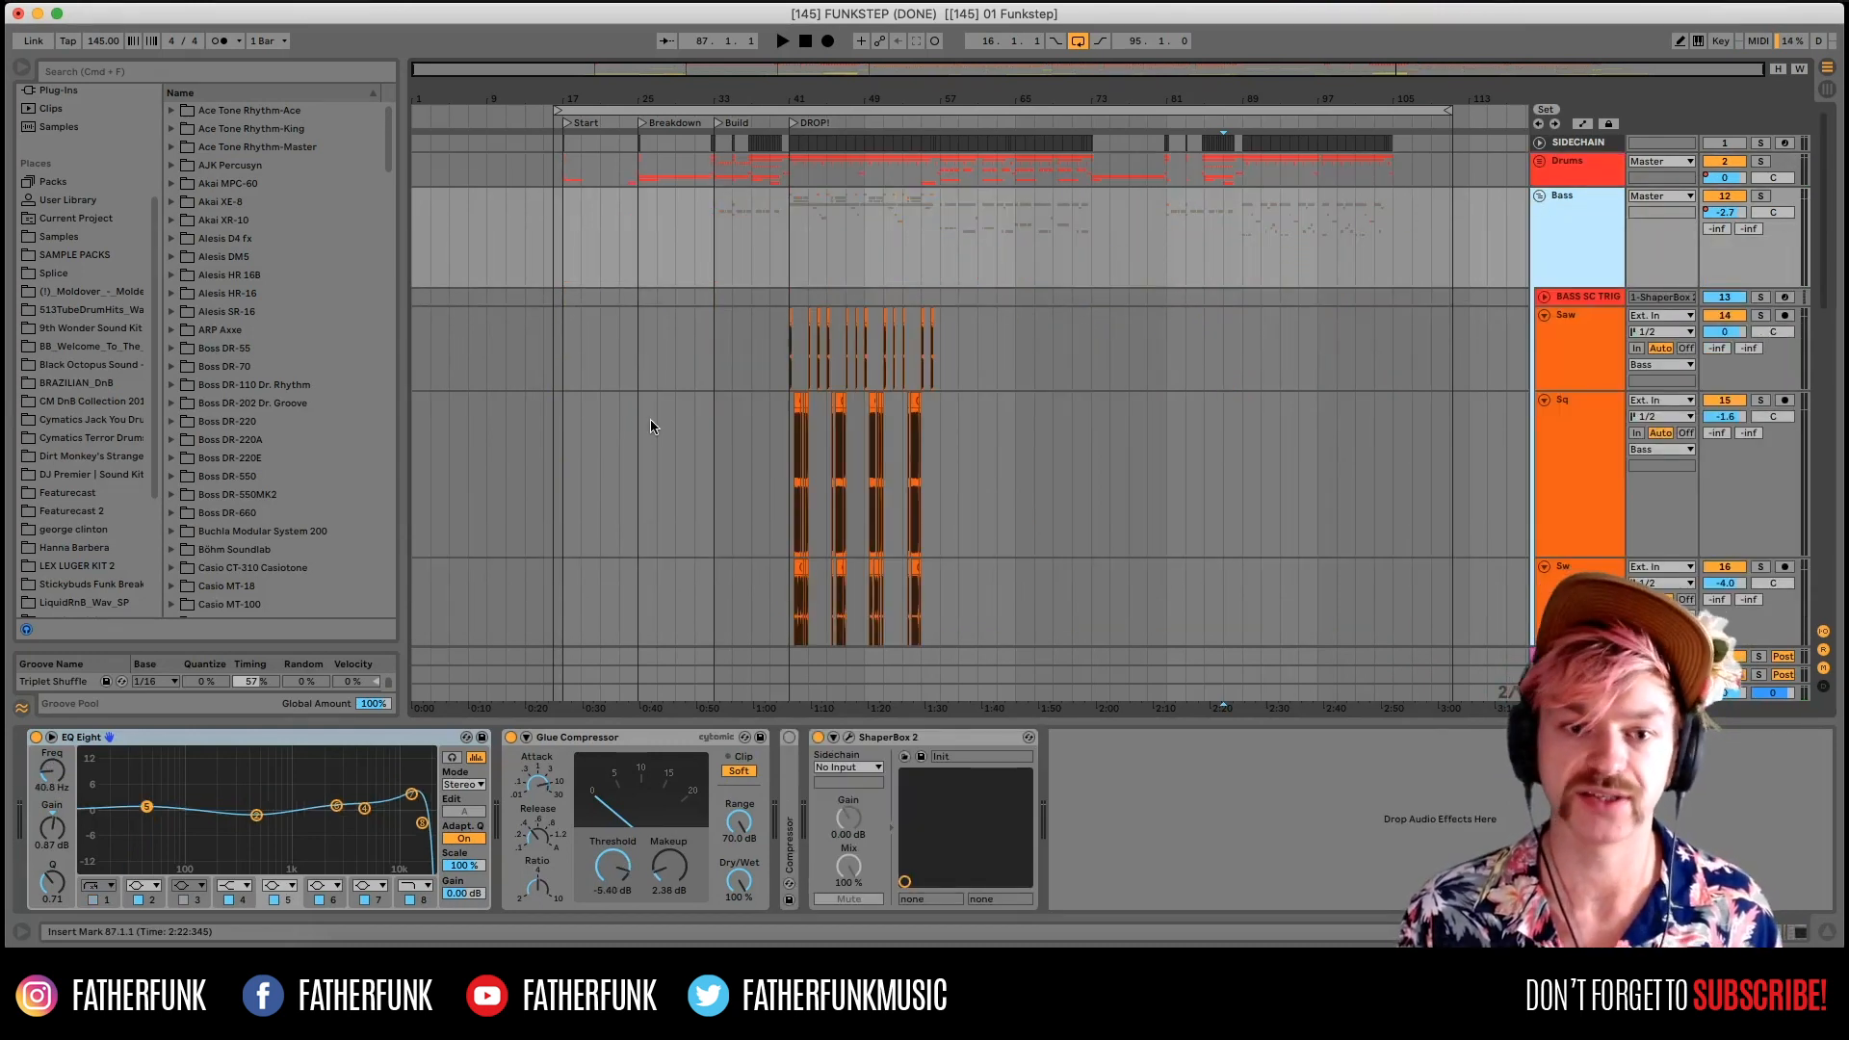
{"action": "left_click", "coordinate": [787, 338]}
{"action": "scroll", "coordinate": [793, 400], "scroll_direction": "down", "scroll_amount": 10}
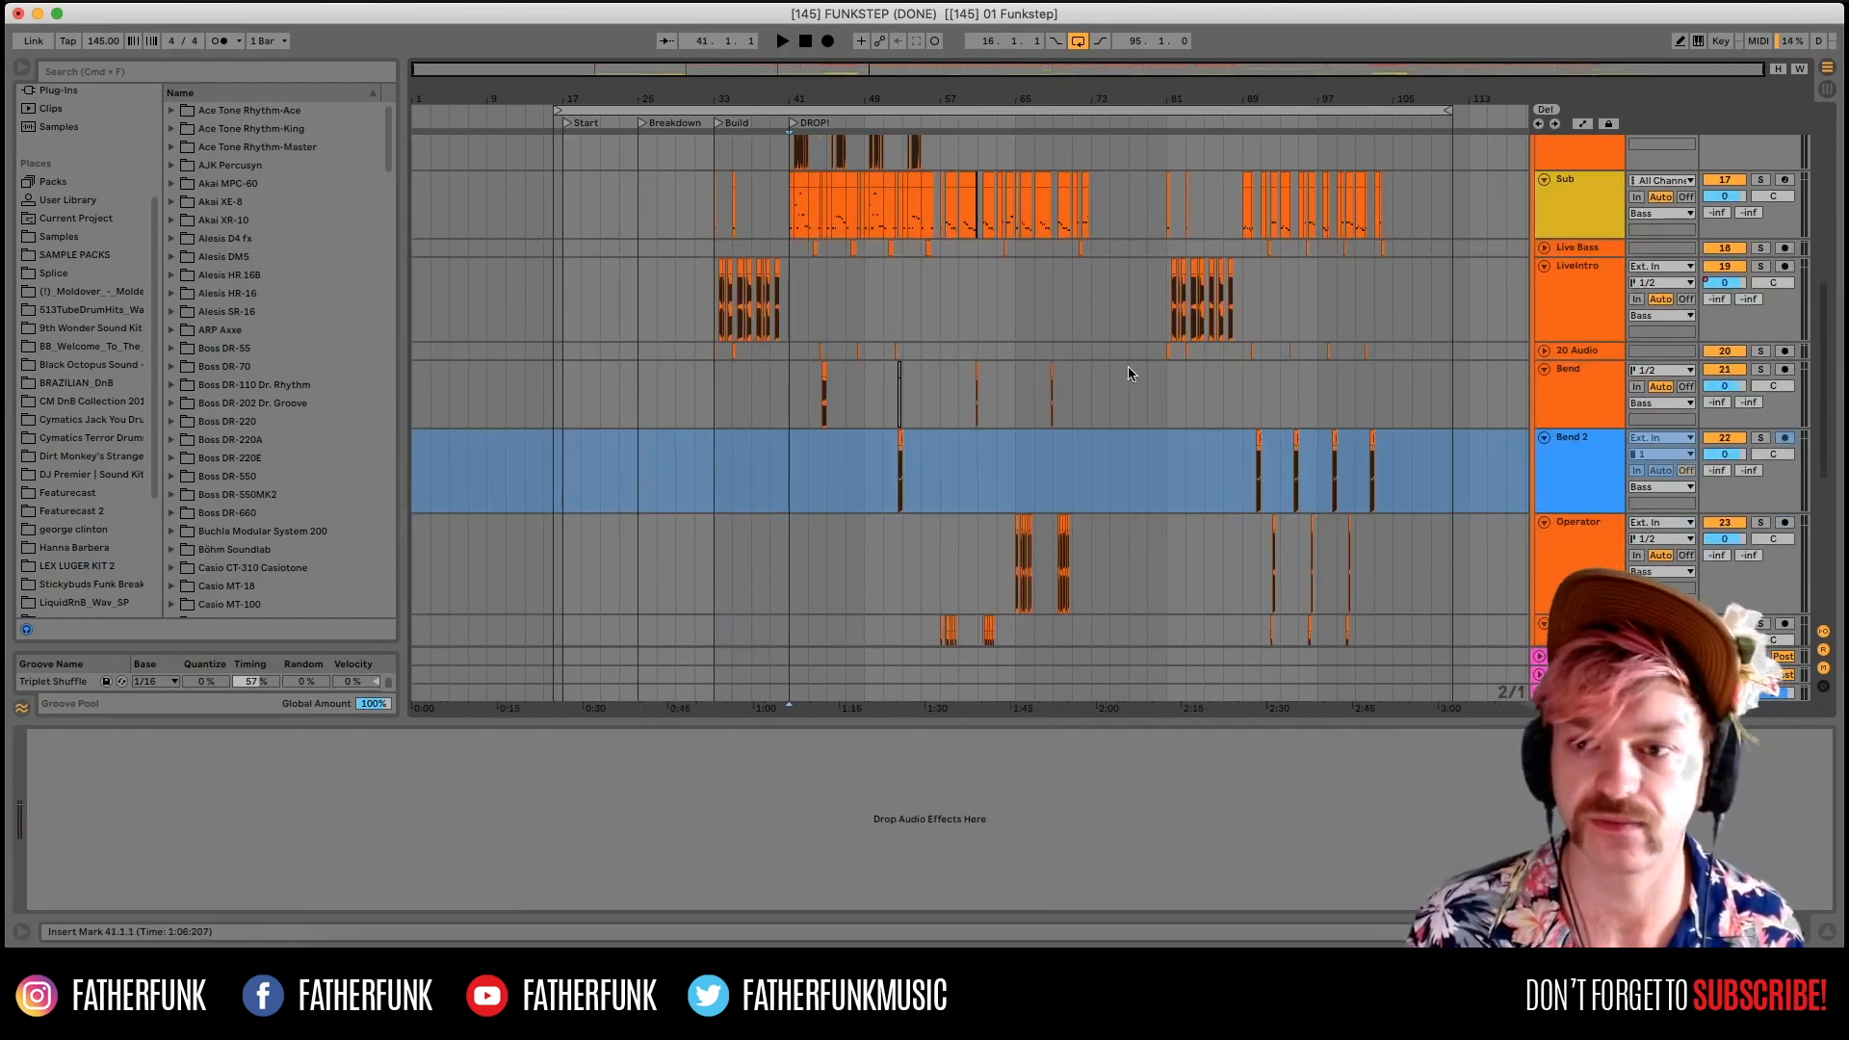
{"action": "scroll", "coordinate": [1433, 306], "scroll_direction": "up", "scroll_amount": 6}
{"action": "scroll", "coordinate": [1435, 310], "scroll_direction": "up", "scroll_amount": 3}
{"action": "left_click", "coordinate": [1538, 196]}
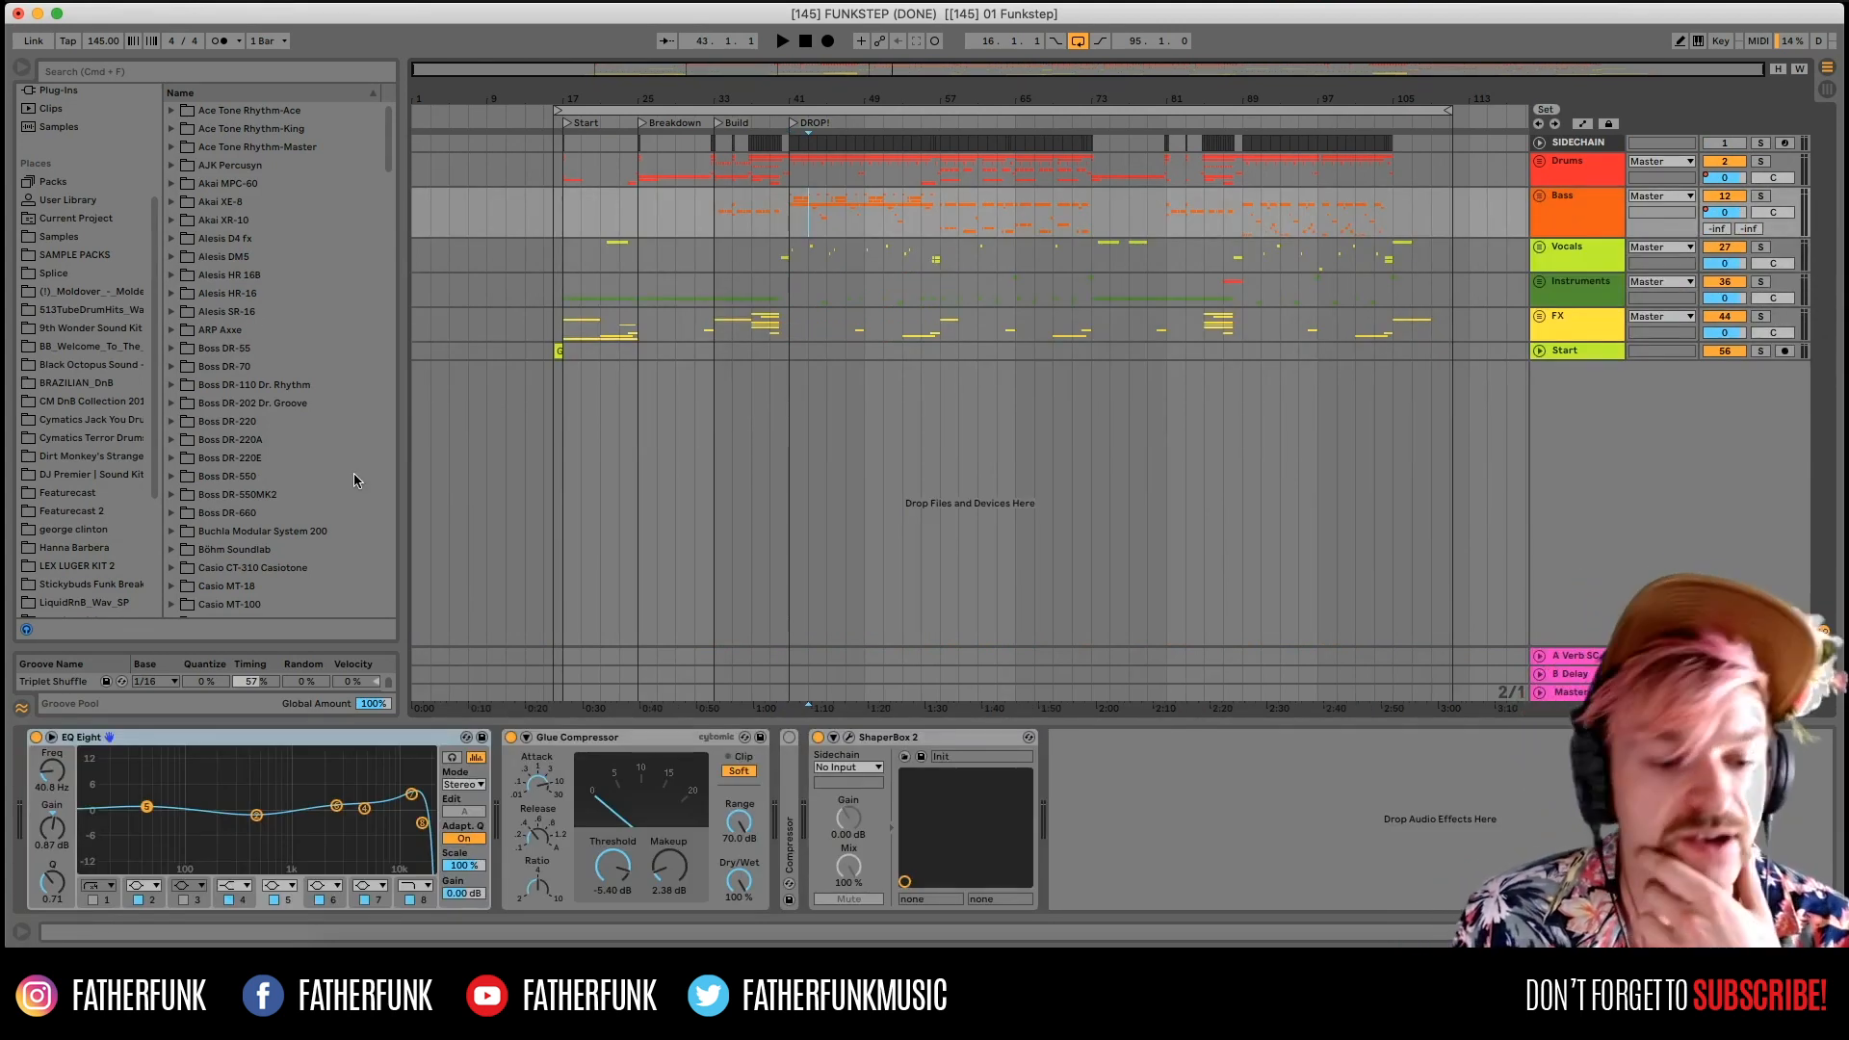
Open the earlier project version [145] New Dubstep.als from the 01 Funkstep folder.
{"action": "key", "text": "super+o"}
{"action": "left_click", "coordinate": [824, 411]}
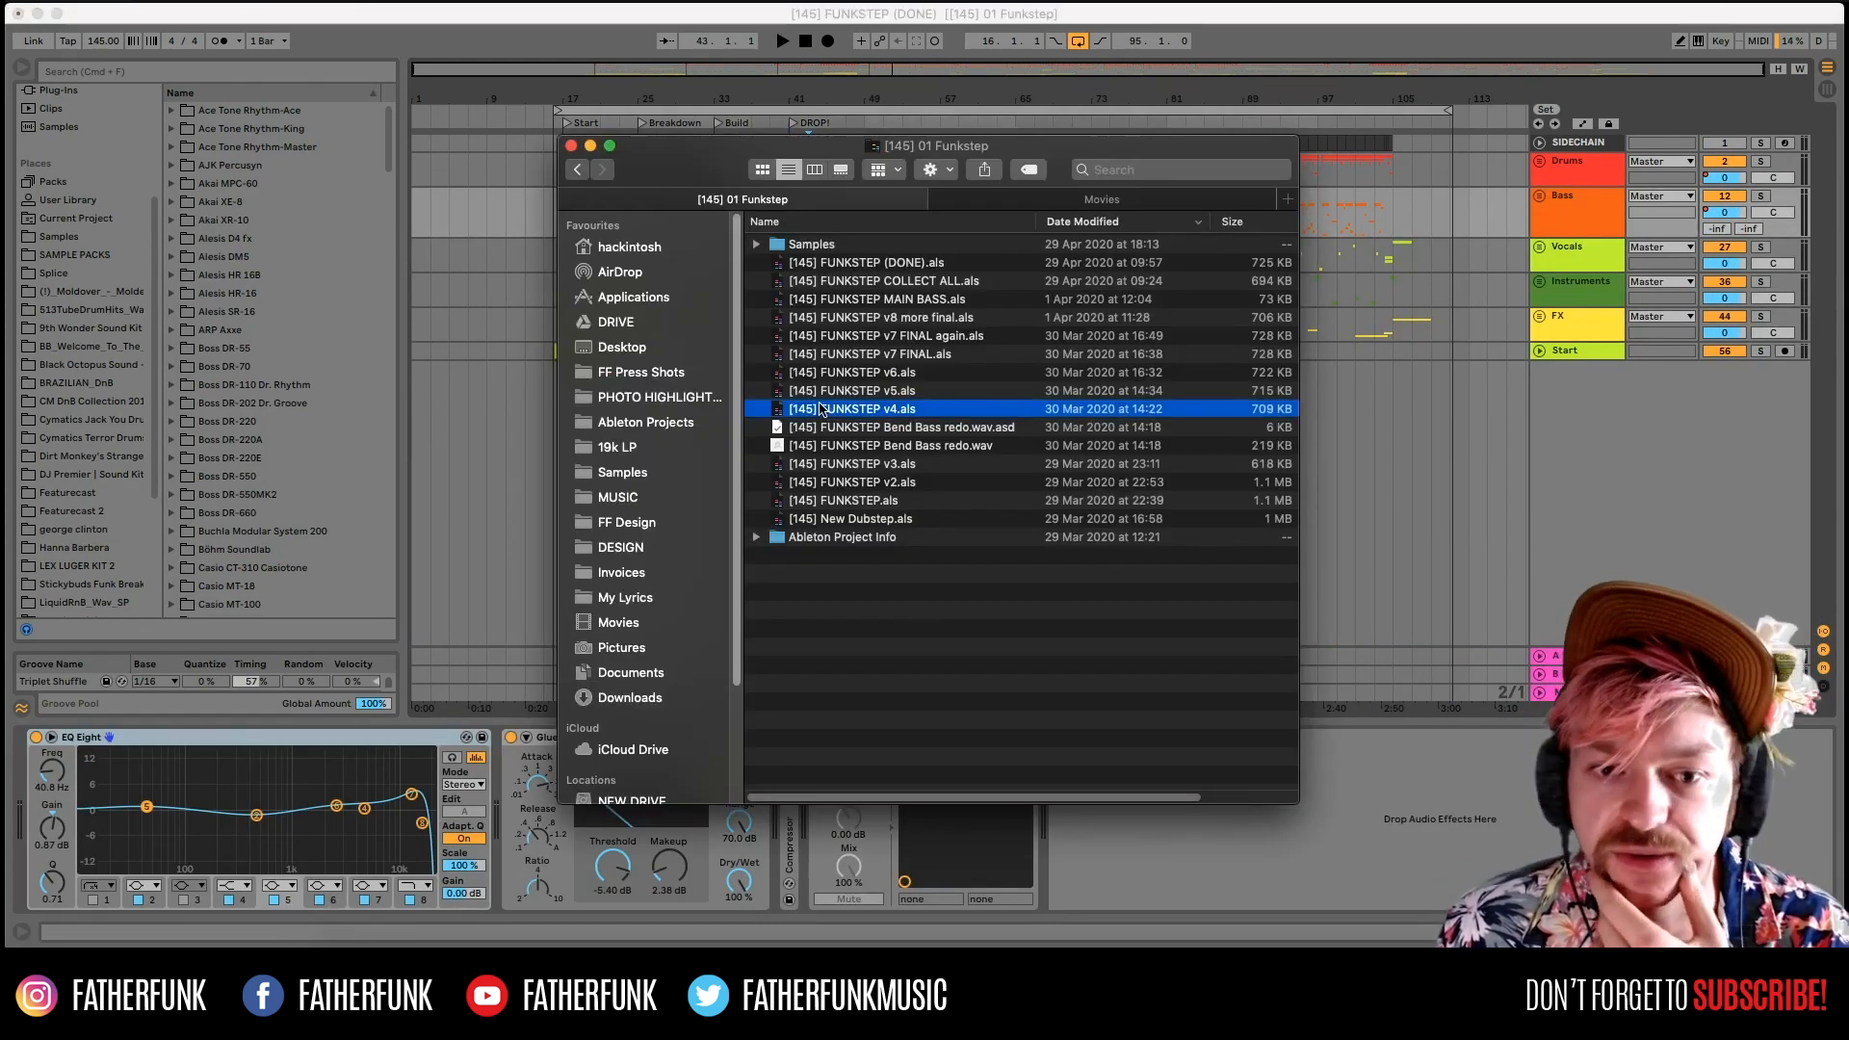
{"action": "left_click", "coordinate": [956, 501]}
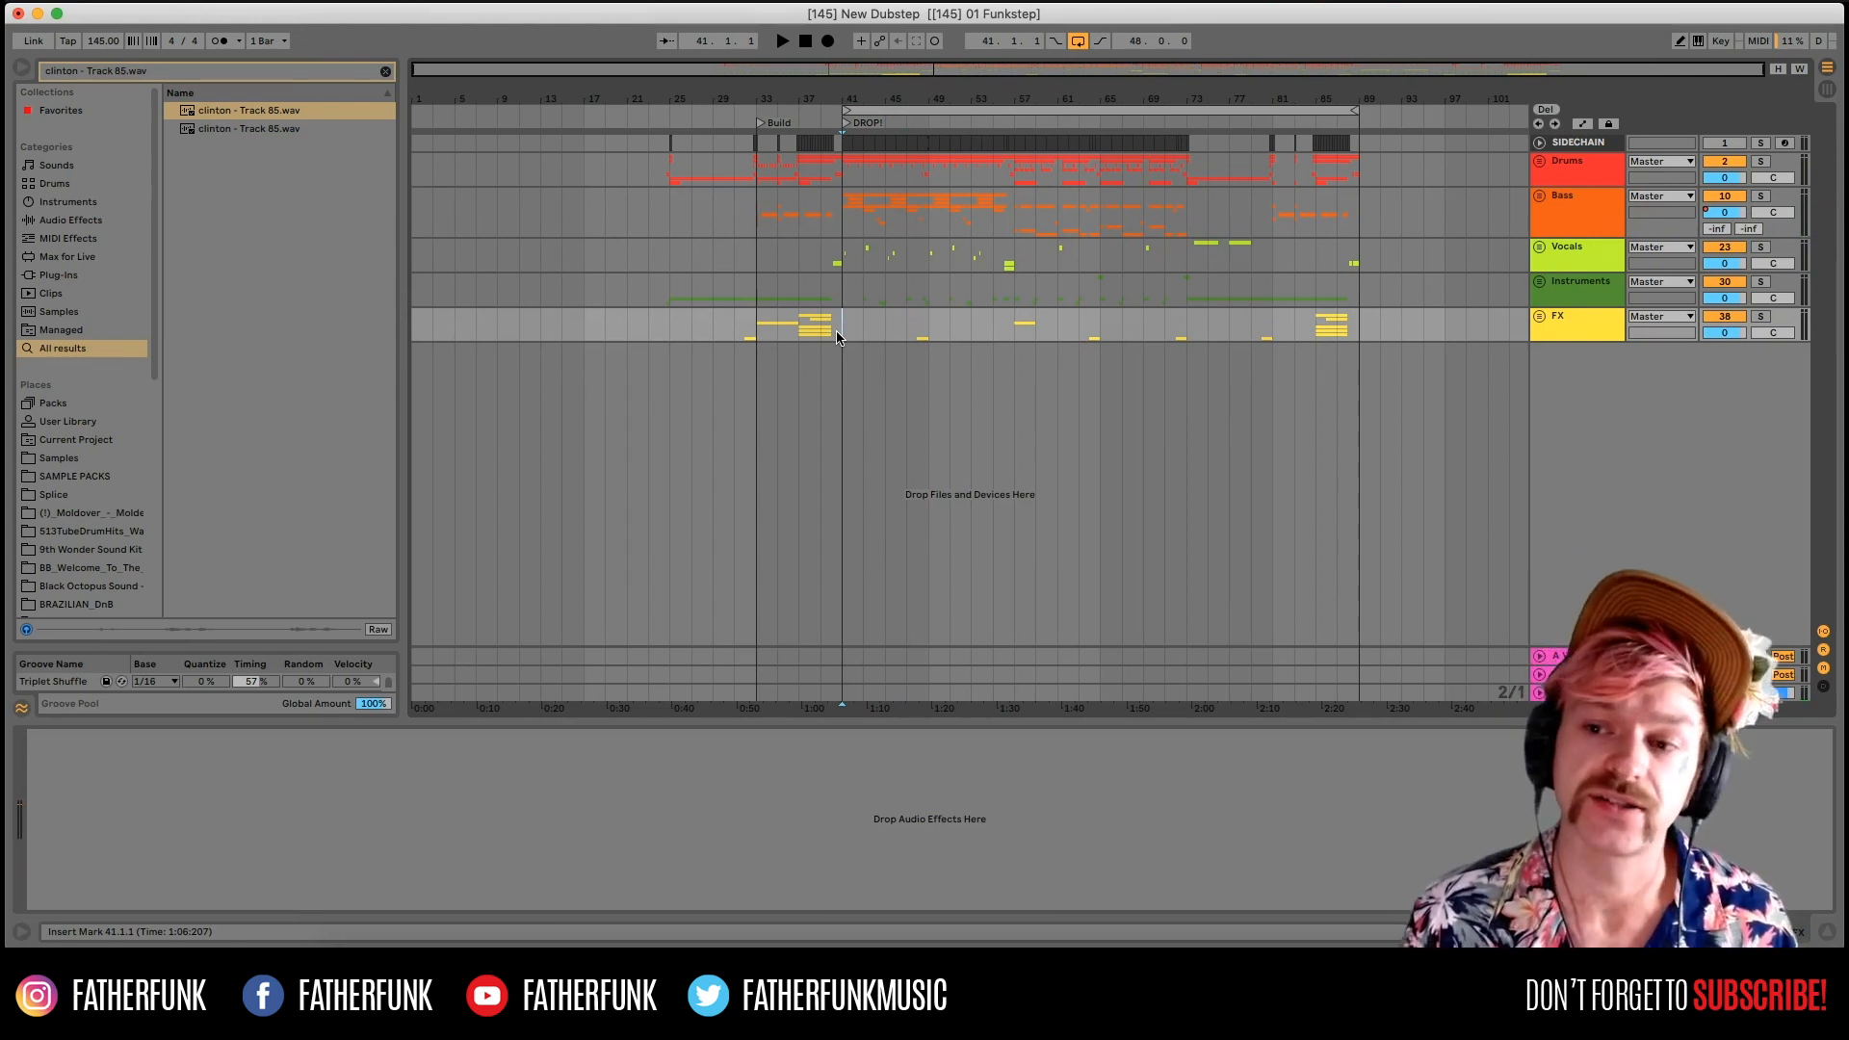
Play the drop from bar 41 and unfold the Bass group during playback to view its tracks.
{"action": "left_click", "coordinate": [1219, 266]}
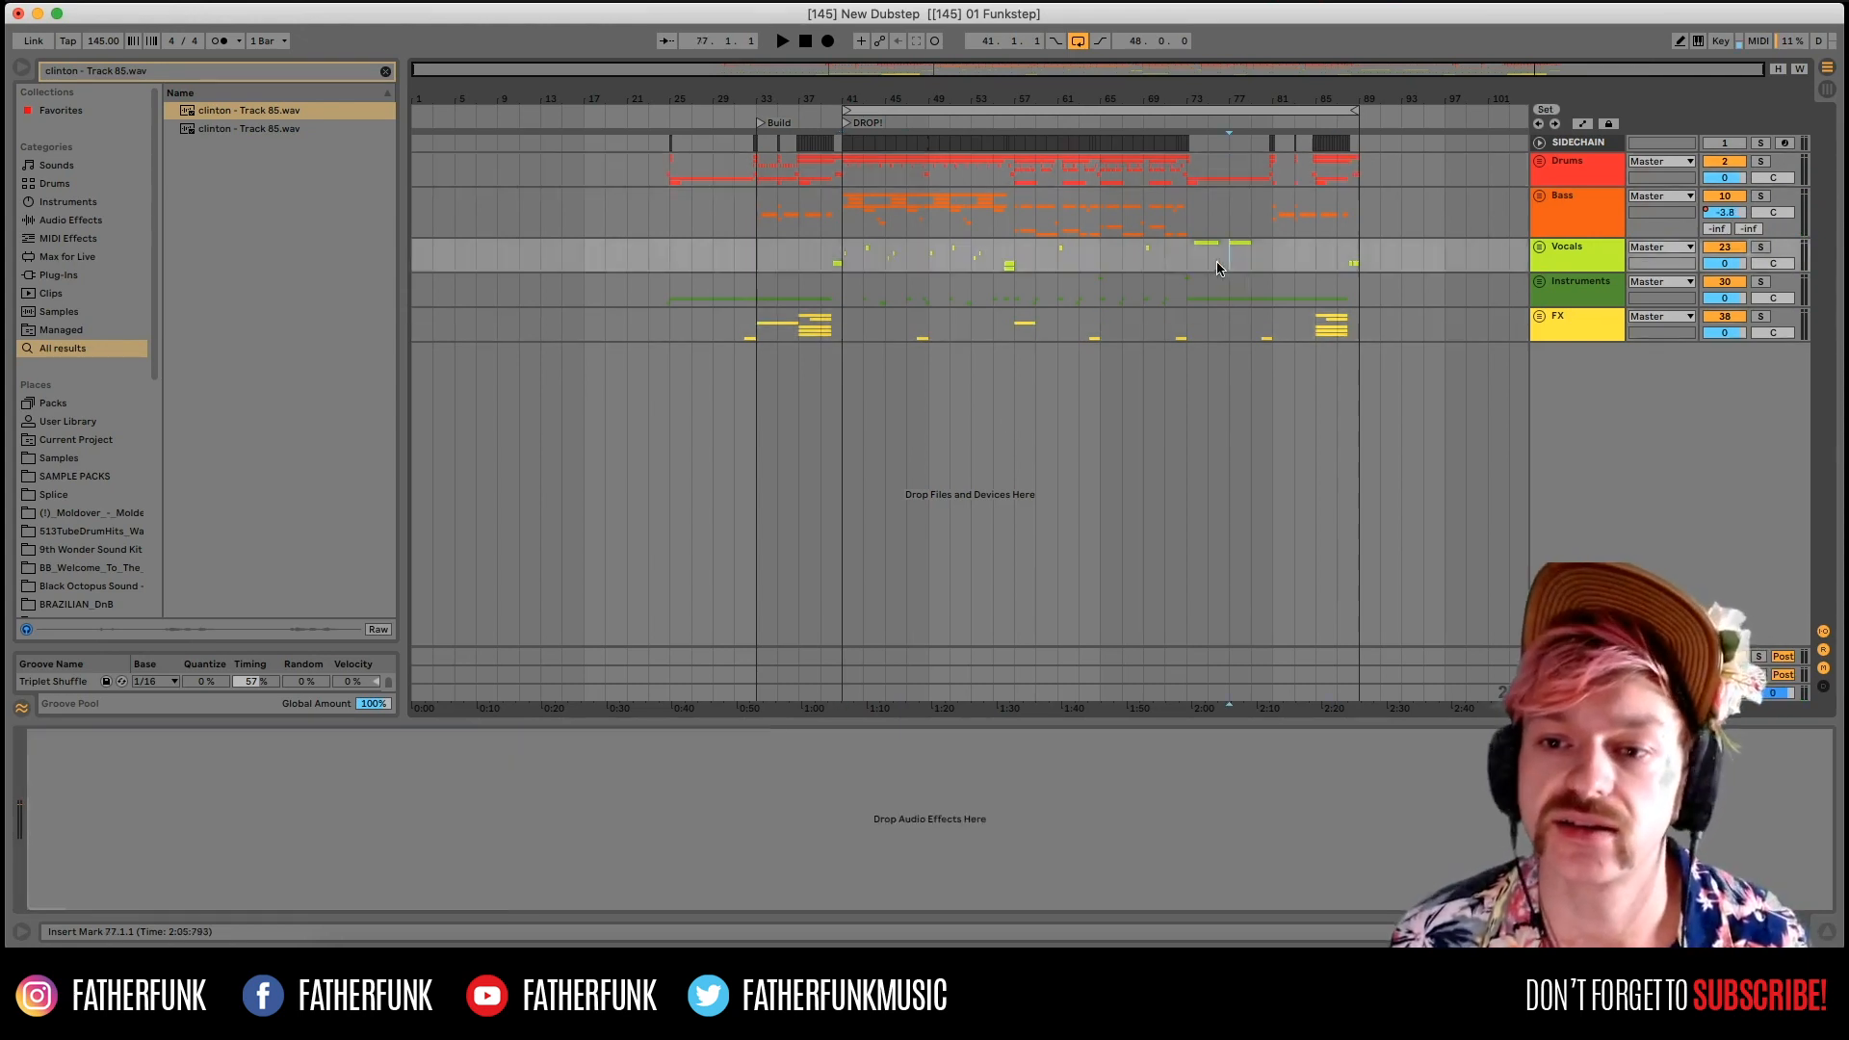
{"action": "left_click", "coordinate": [930, 313]}
{"action": "left_click", "coordinate": [839, 256]}
{"action": "key", "text": "space"}
{"action": "key", "text": "space"}
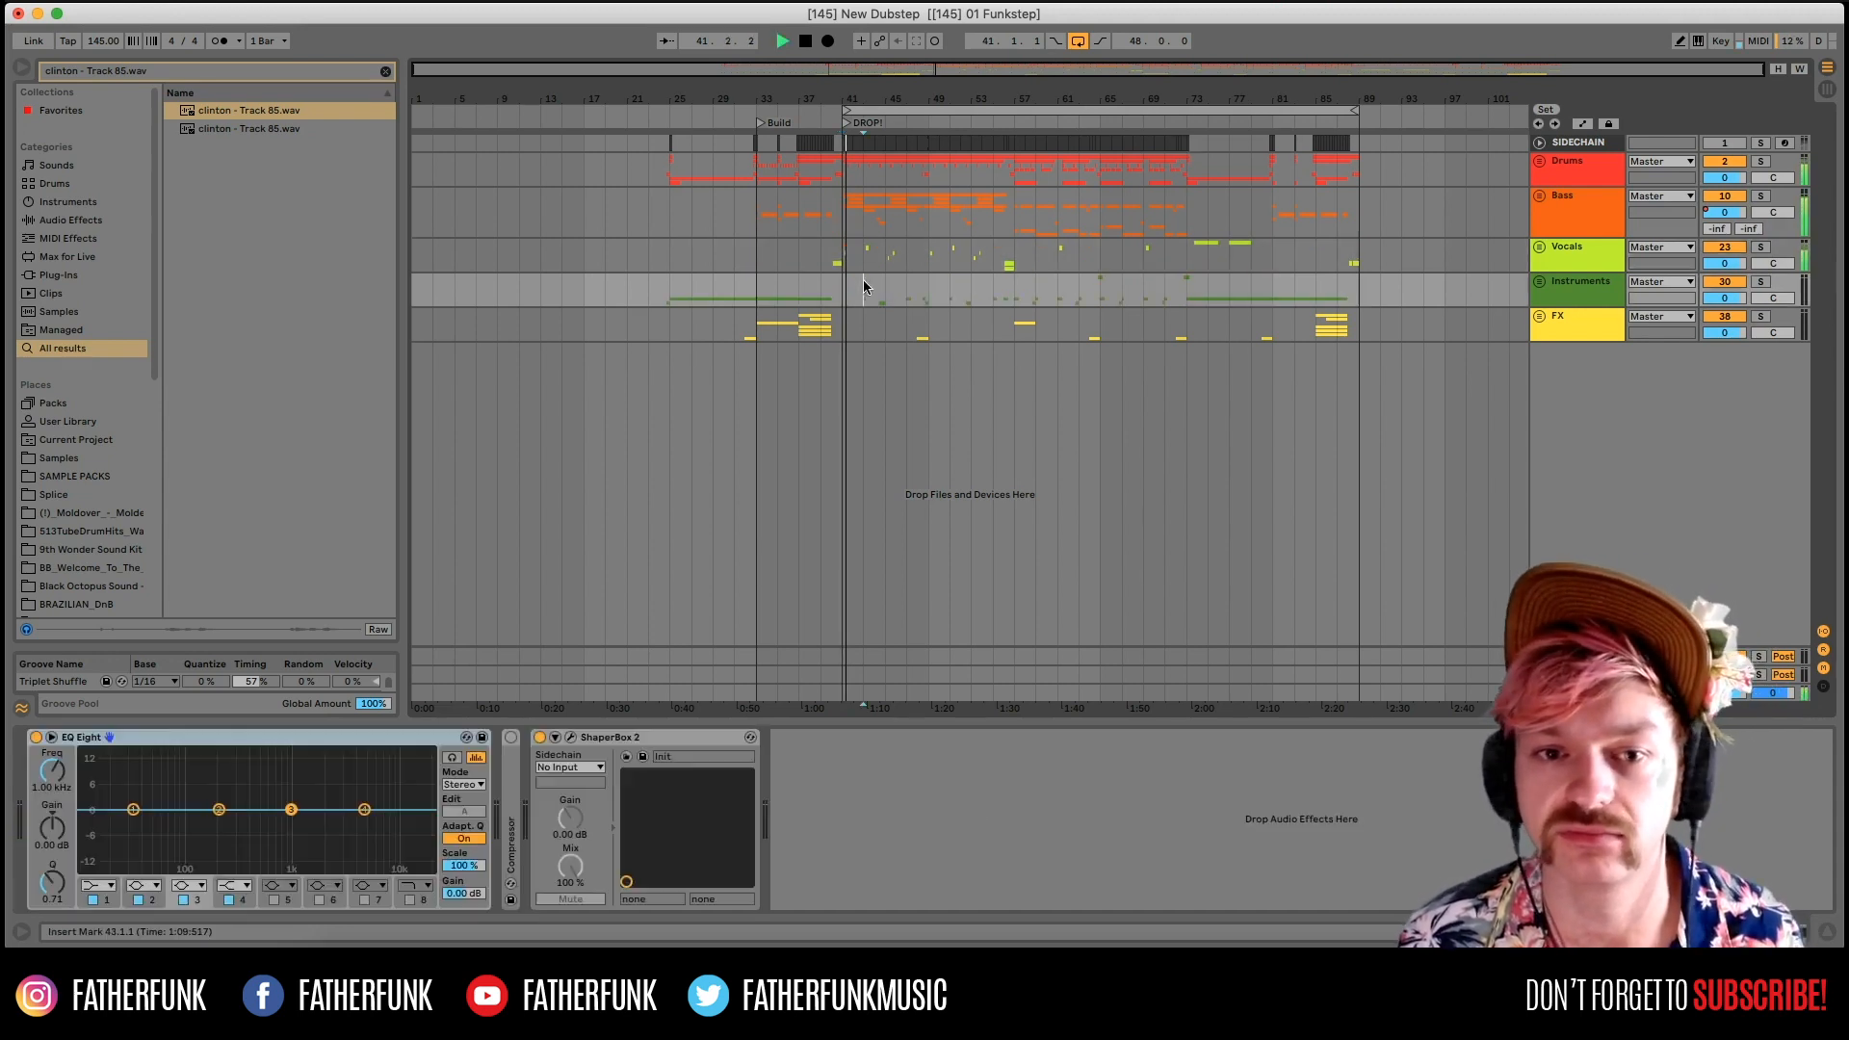
{"action": "left_click", "coordinate": [1540, 195]}
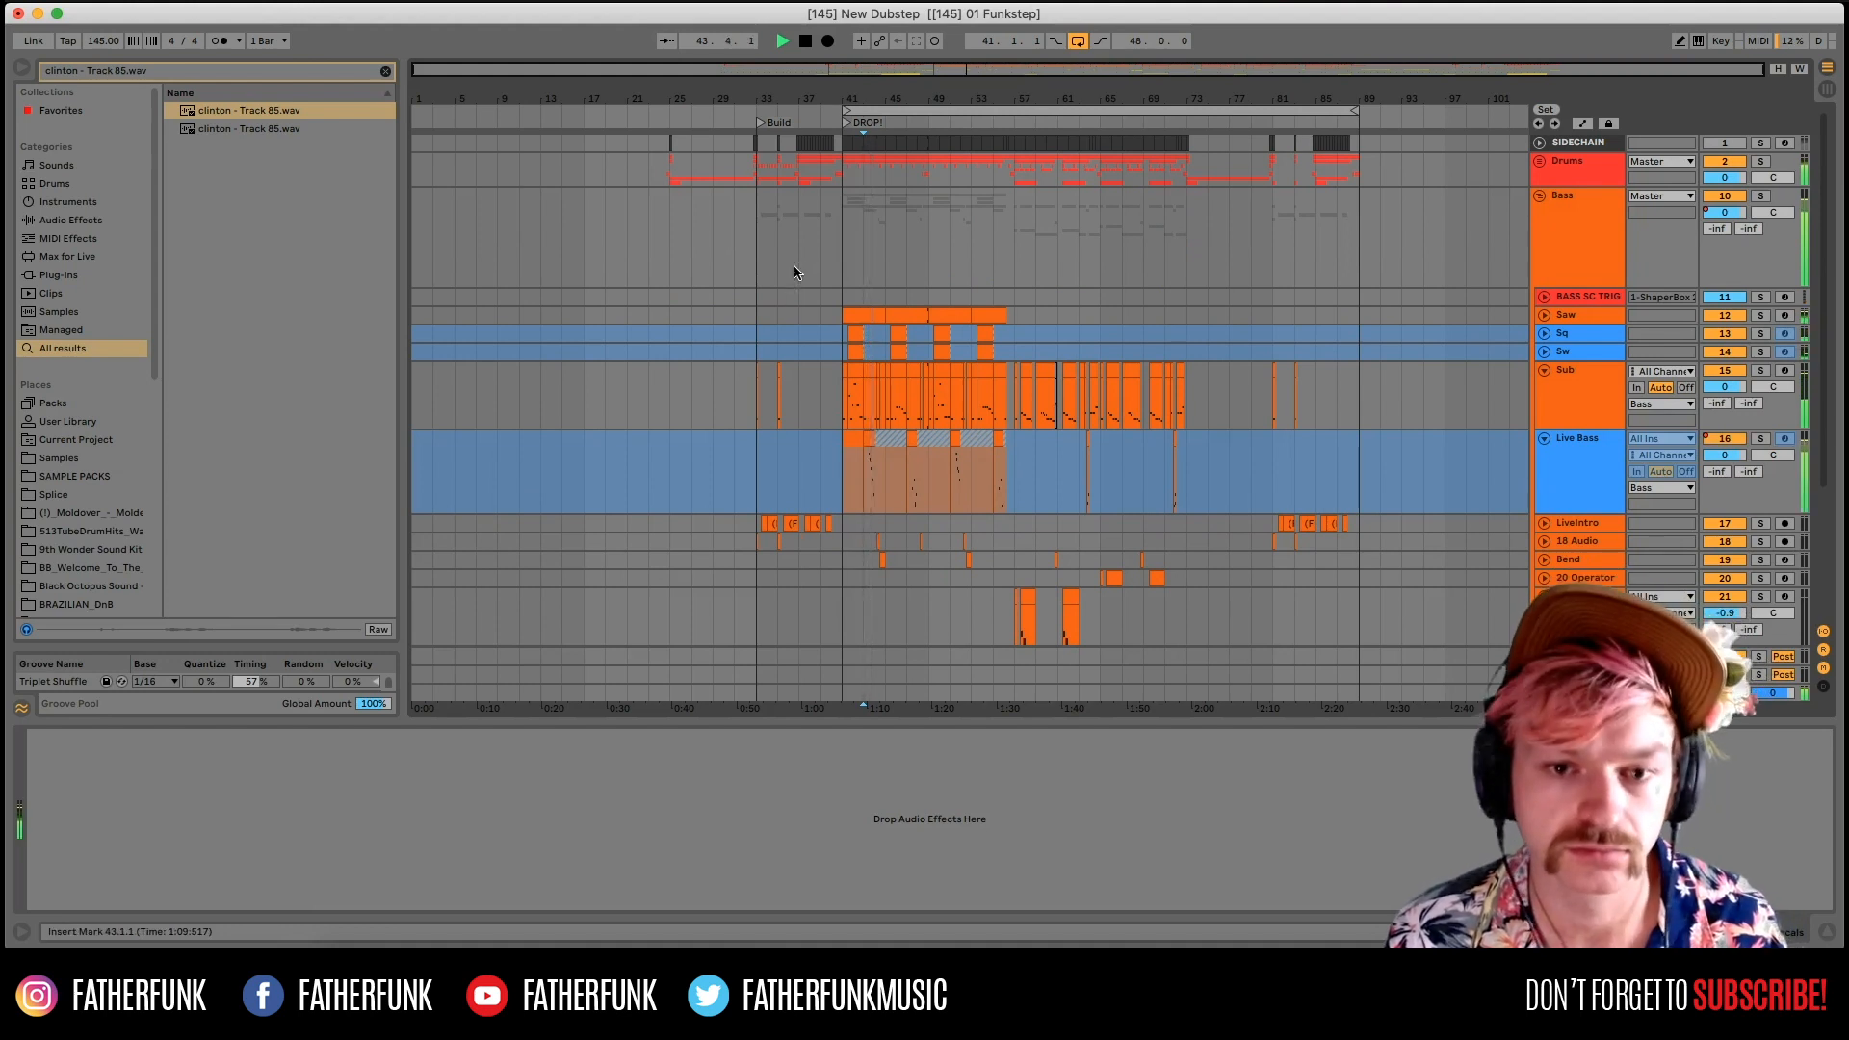
{"action": "left_click", "coordinate": [830, 258]}
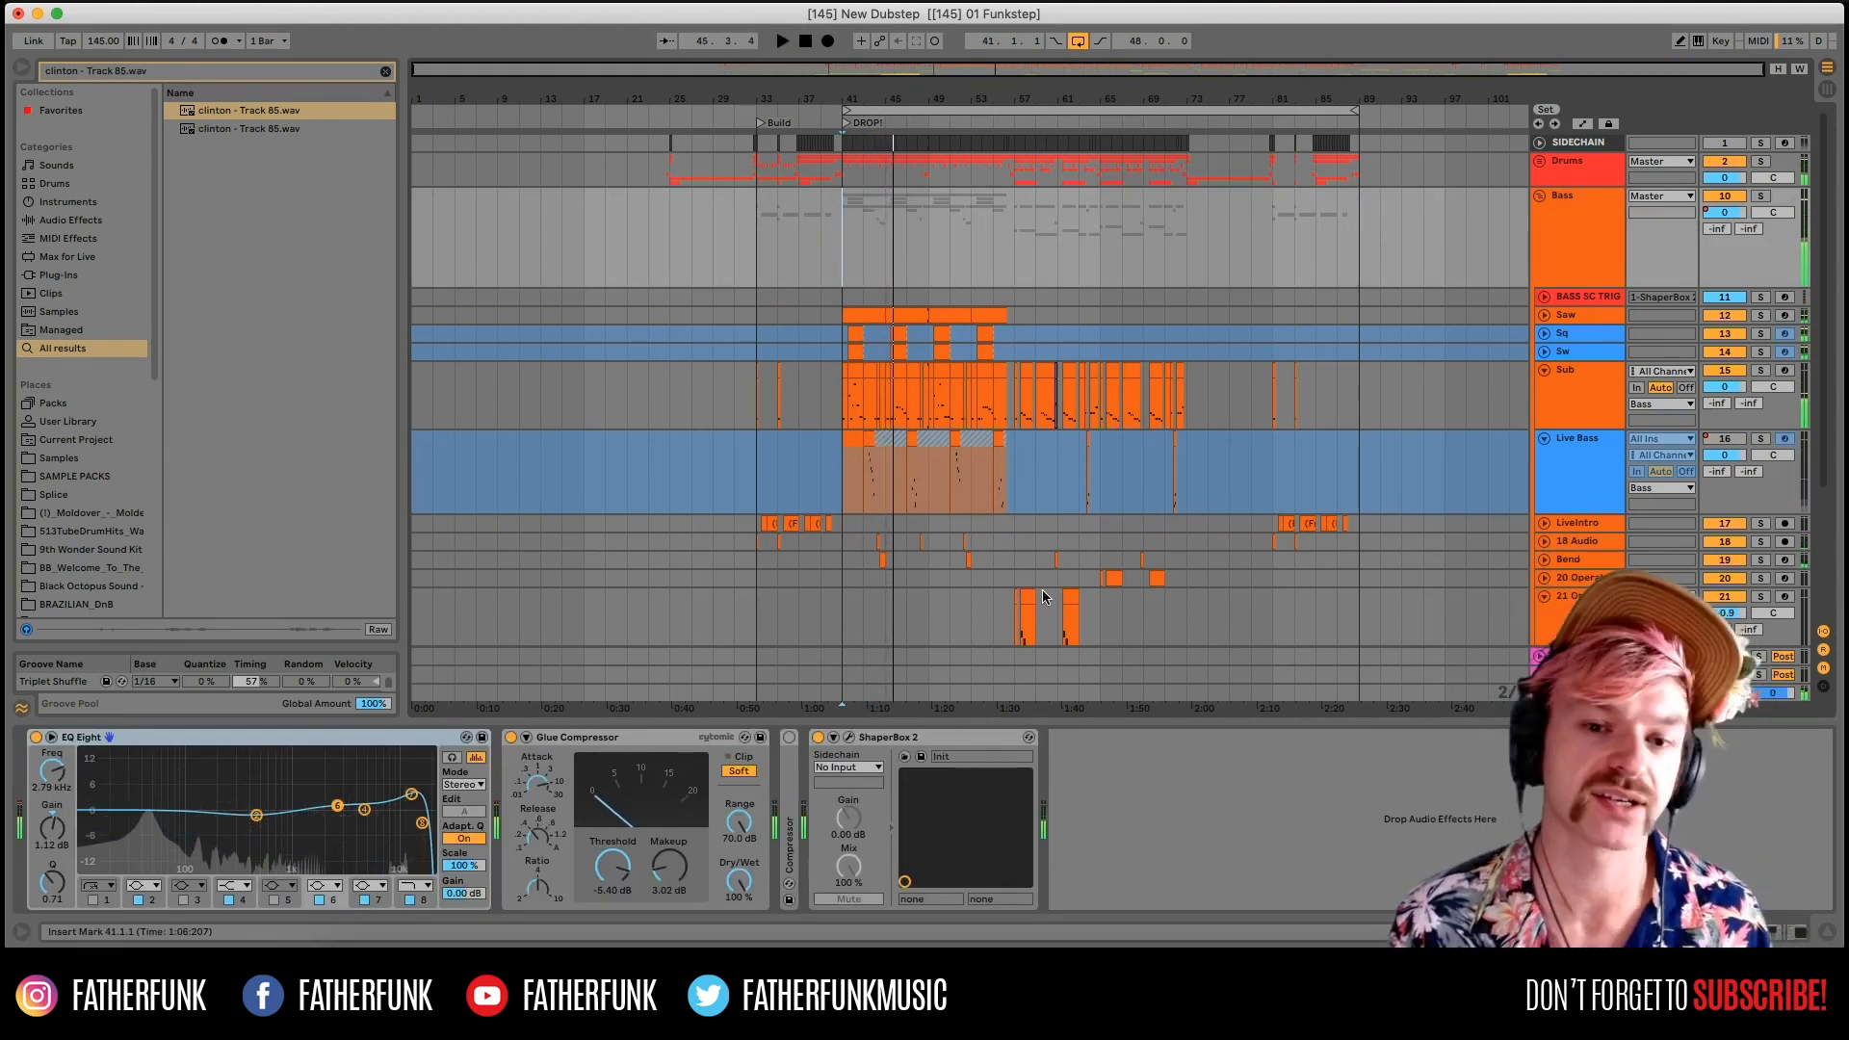
Play the second half of the drop from bar 57, fold the Bass group and stop playback.
{"action": "scroll", "coordinate": [1002, 205], "scroll_direction": "down", "scroll_amount": 2}
{"action": "left_click", "coordinate": [1009, 185]}
{"action": "key", "text": "space"}
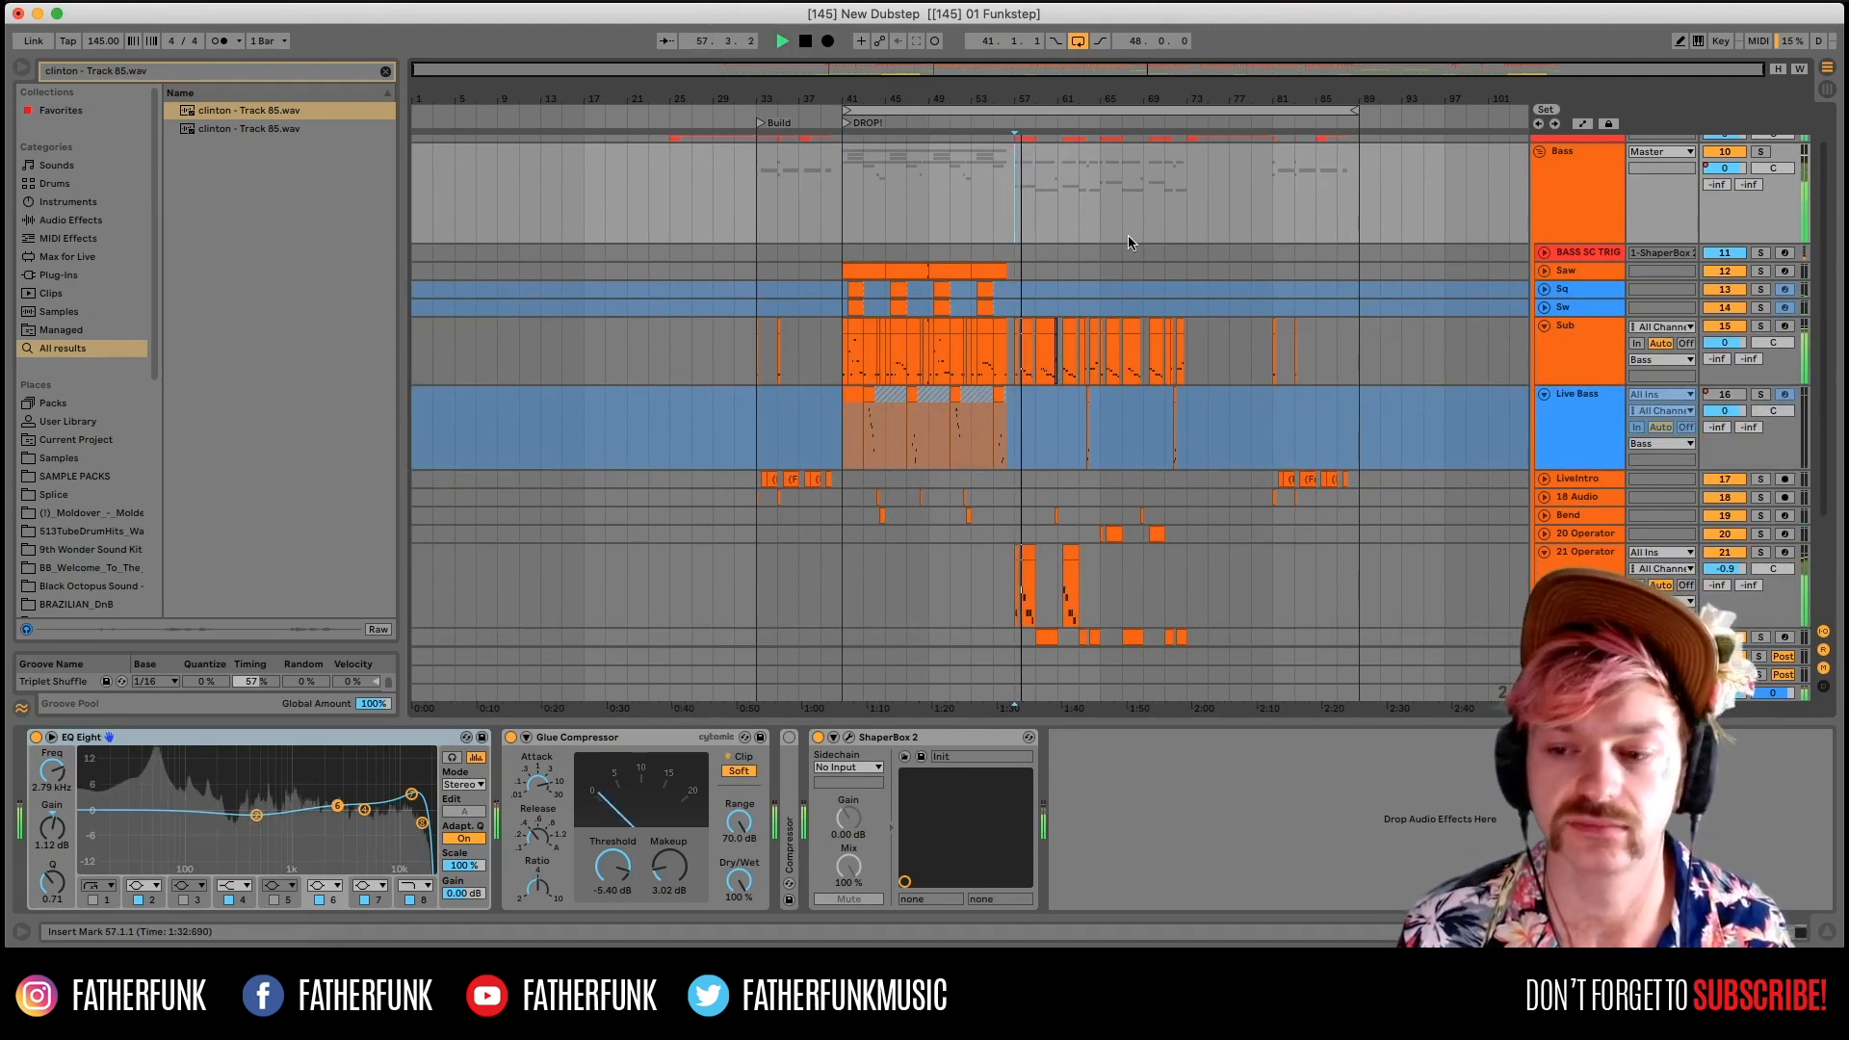
{"action": "left_click", "coordinate": [1539, 152], "text": "alt"}
{"action": "key", "text": "space"}
Unfold the Instruments group to inspect its Electric Piano and Horns tracks, selecting bars 41 to 57 on Horns.
{"action": "left_click", "coordinate": [1077, 266]}
{"action": "left_click", "coordinate": [1190, 227]}
{"action": "left_click", "coordinate": [1541, 276]}
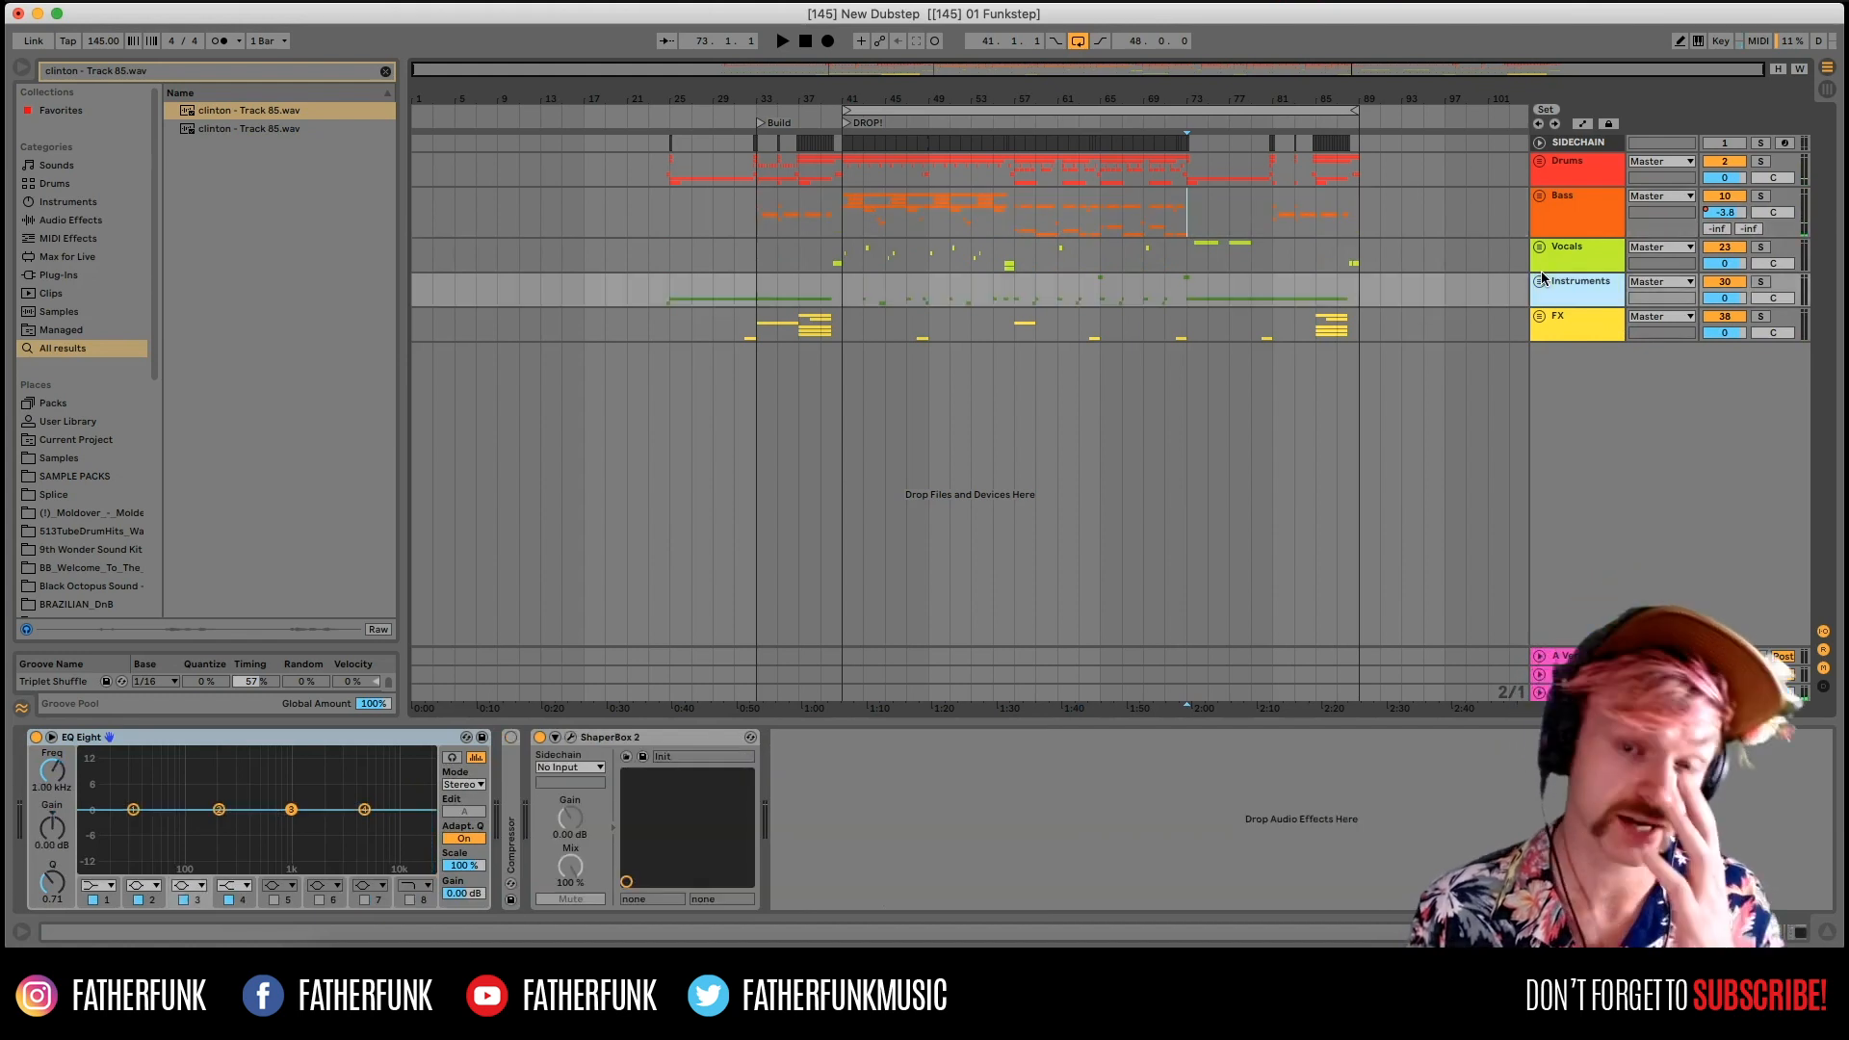
{"action": "left_click", "coordinate": [1541, 266]}
{"action": "left_click", "coordinate": [1542, 280]}
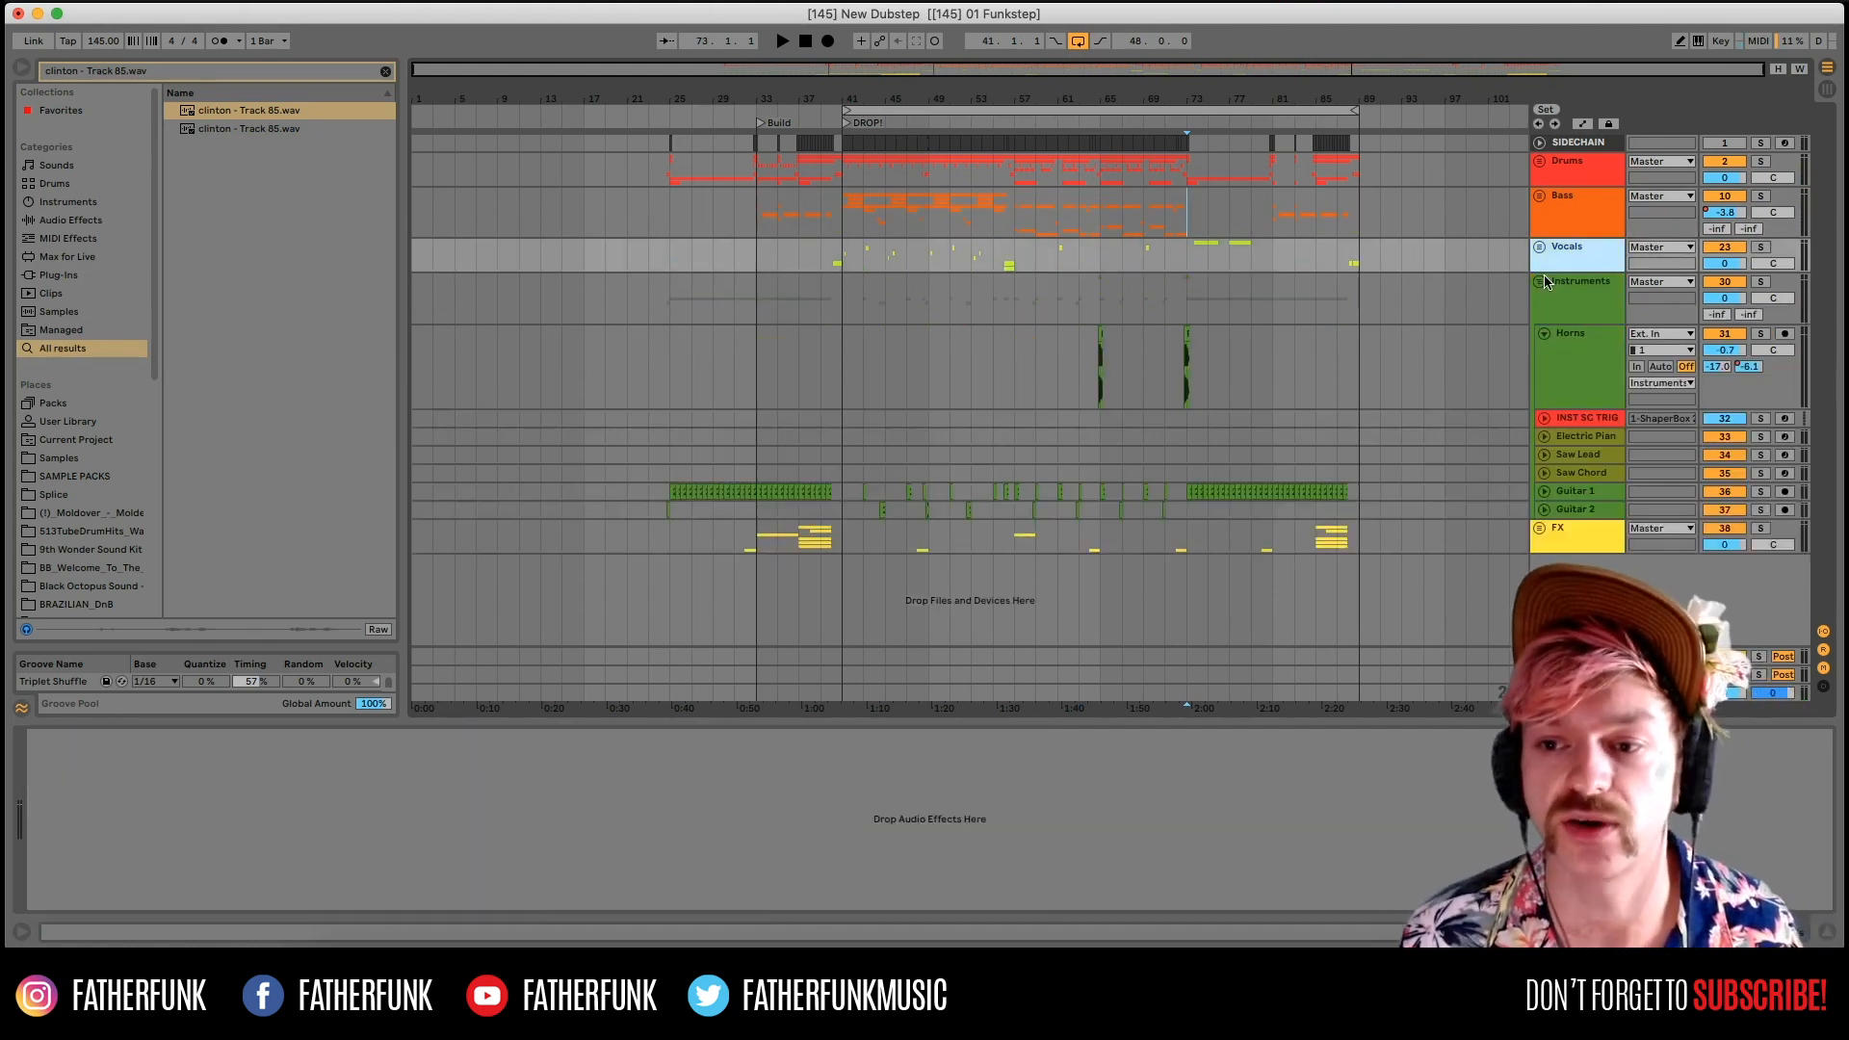
{"action": "left_click", "coordinate": [1200, 431]}
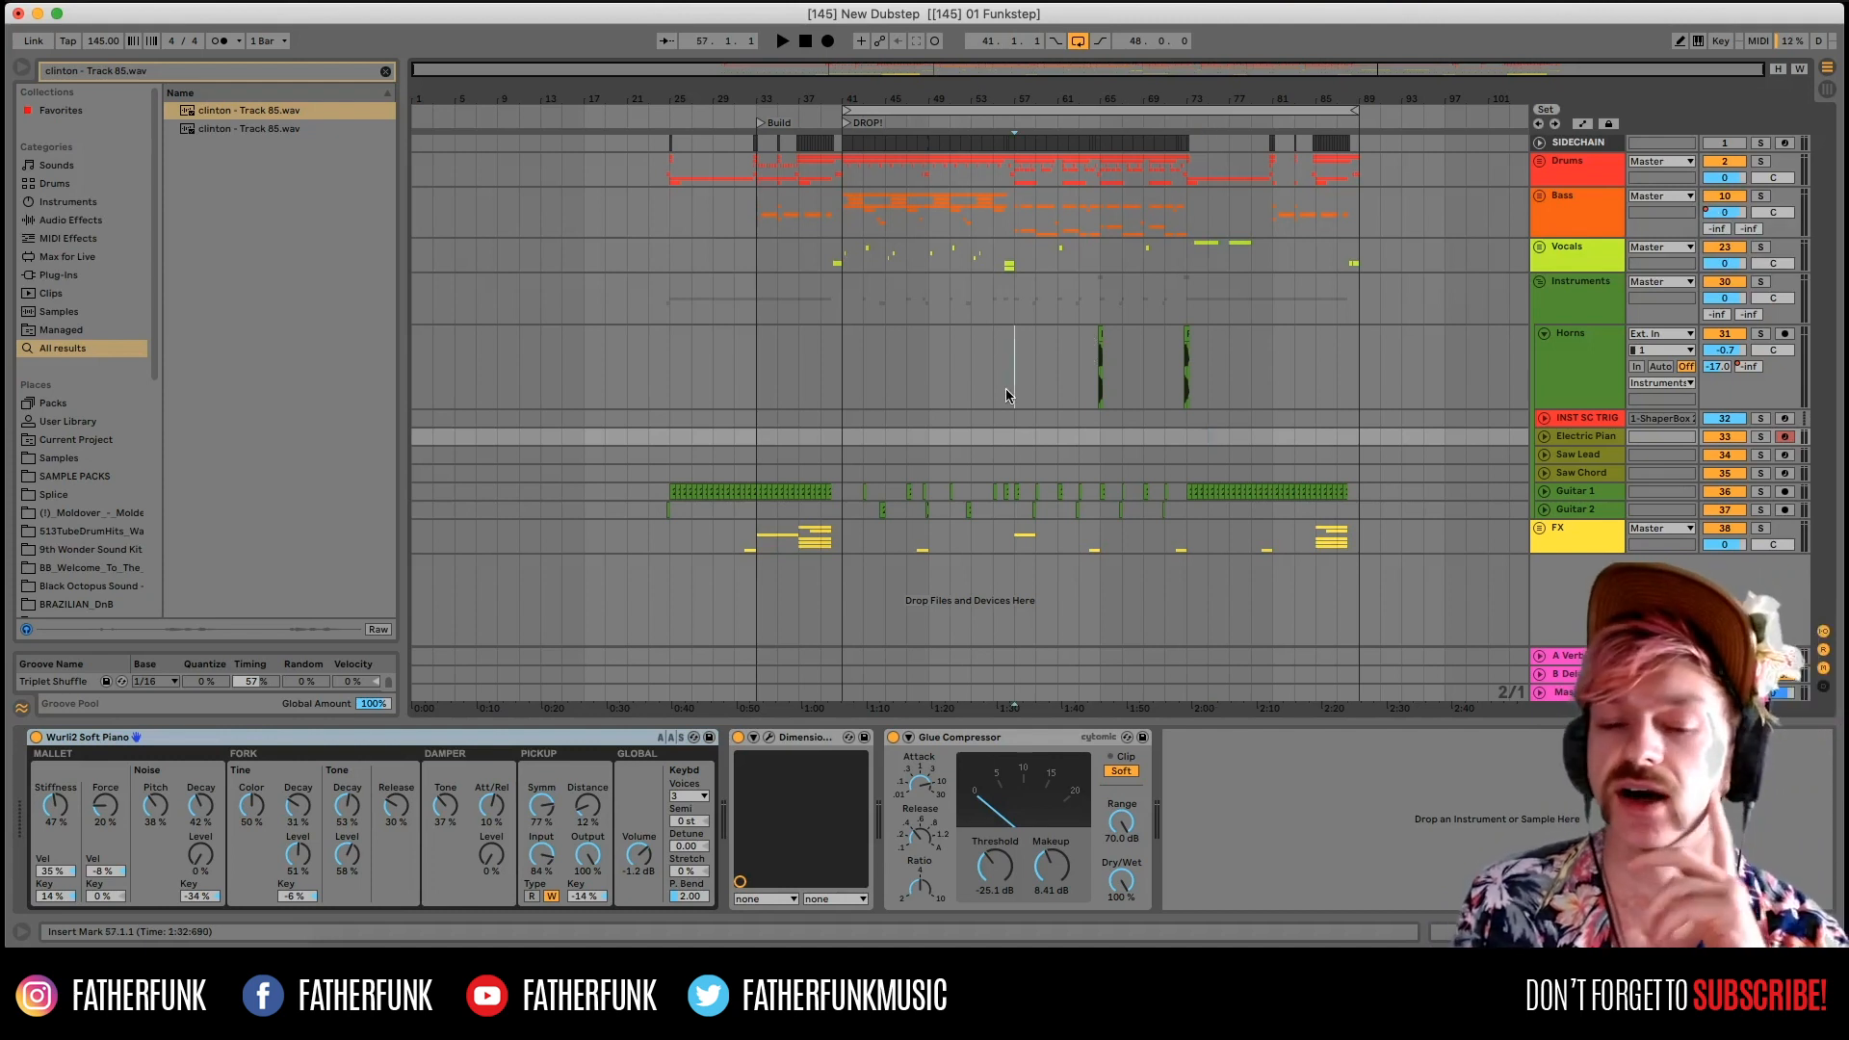
{"action": "left_click", "coordinate": [885, 395]}
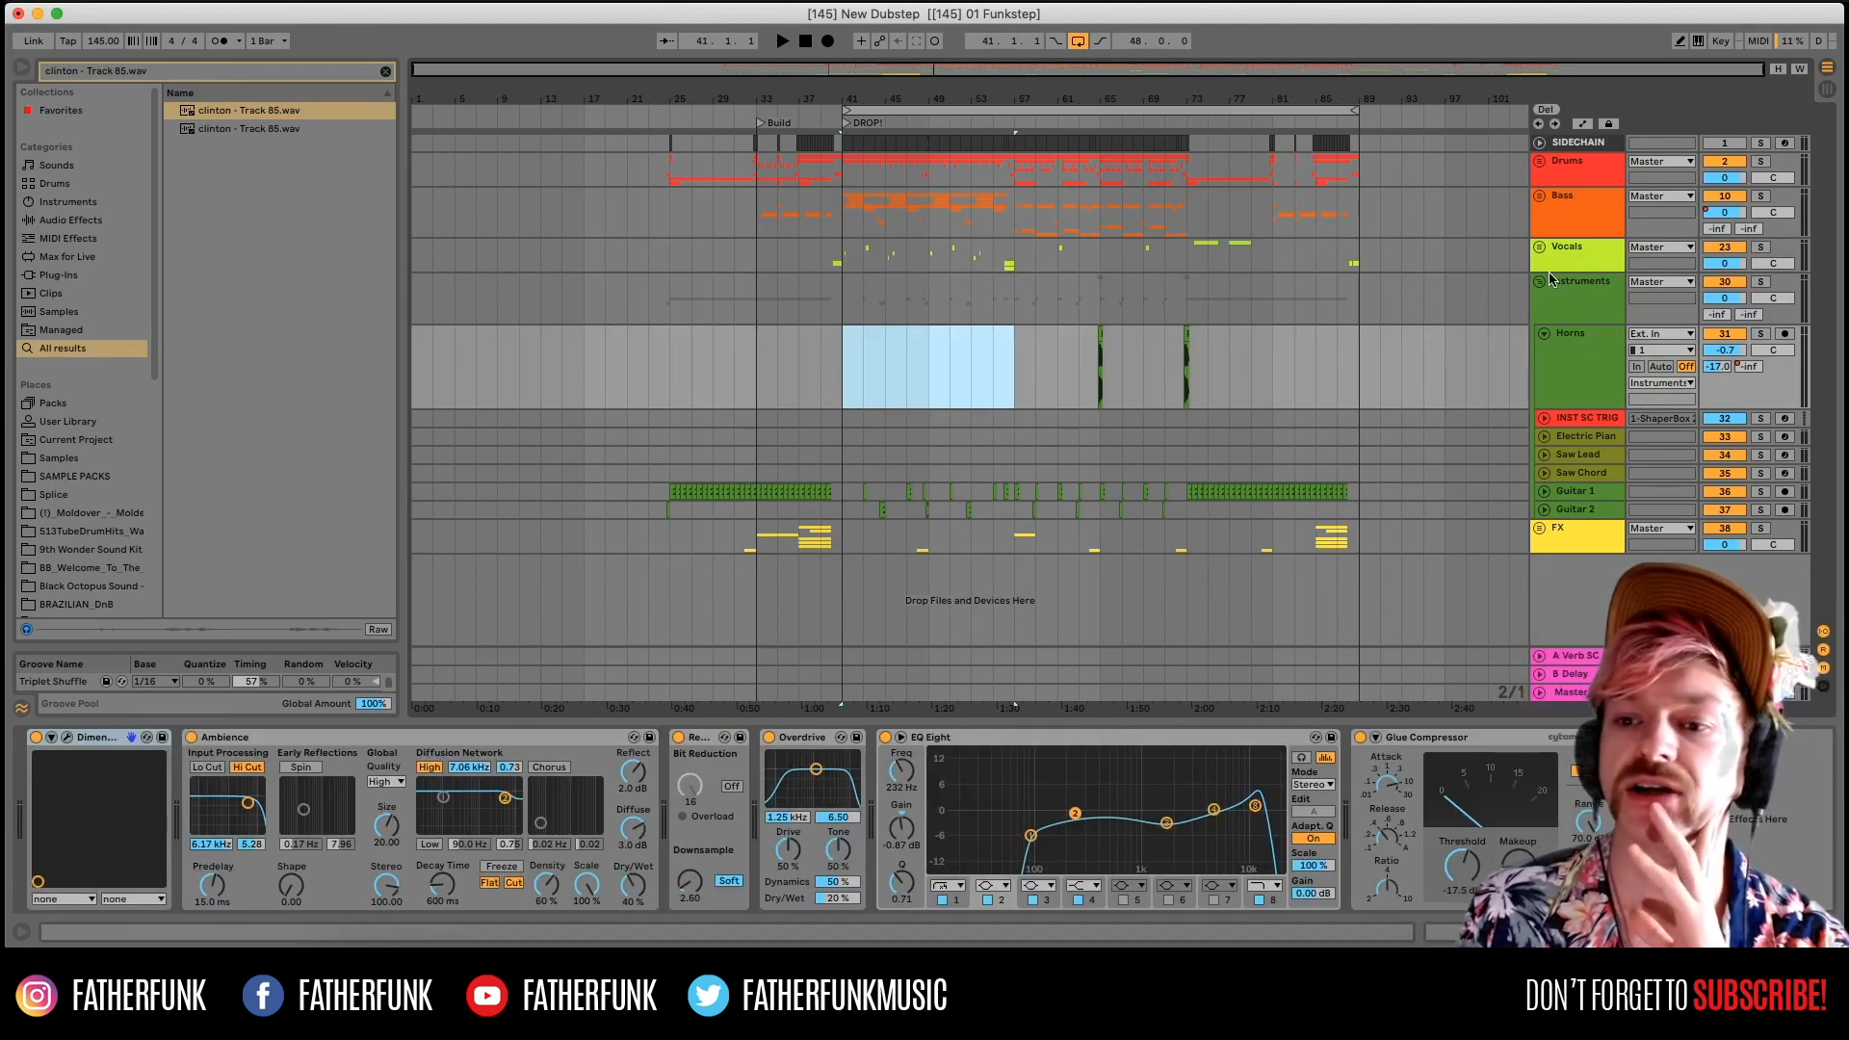
{"action": "left_click", "coordinate": [847, 277]}
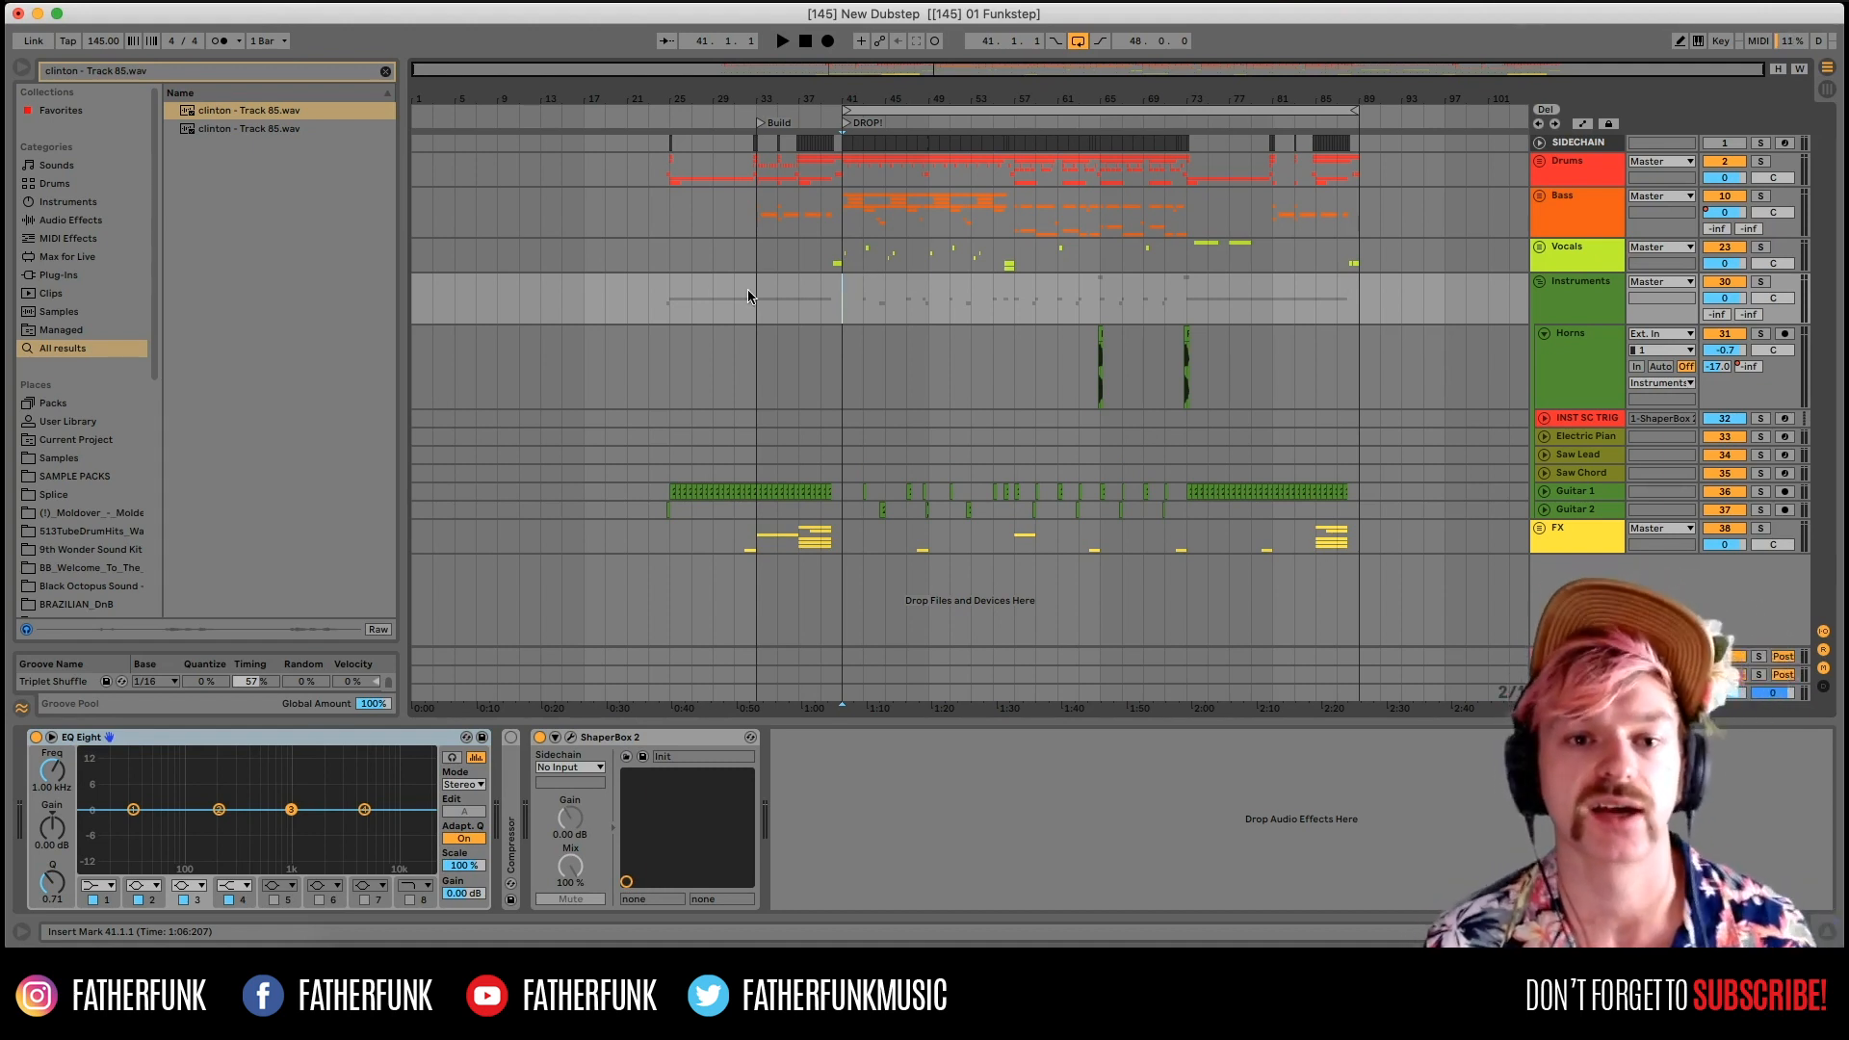
Place the insert marker at bar 33, fold the Instruments group and unfold the Bass group.
{"action": "left_click", "coordinate": [770, 245]}
{"action": "left_click", "coordinate": [758, 217]}
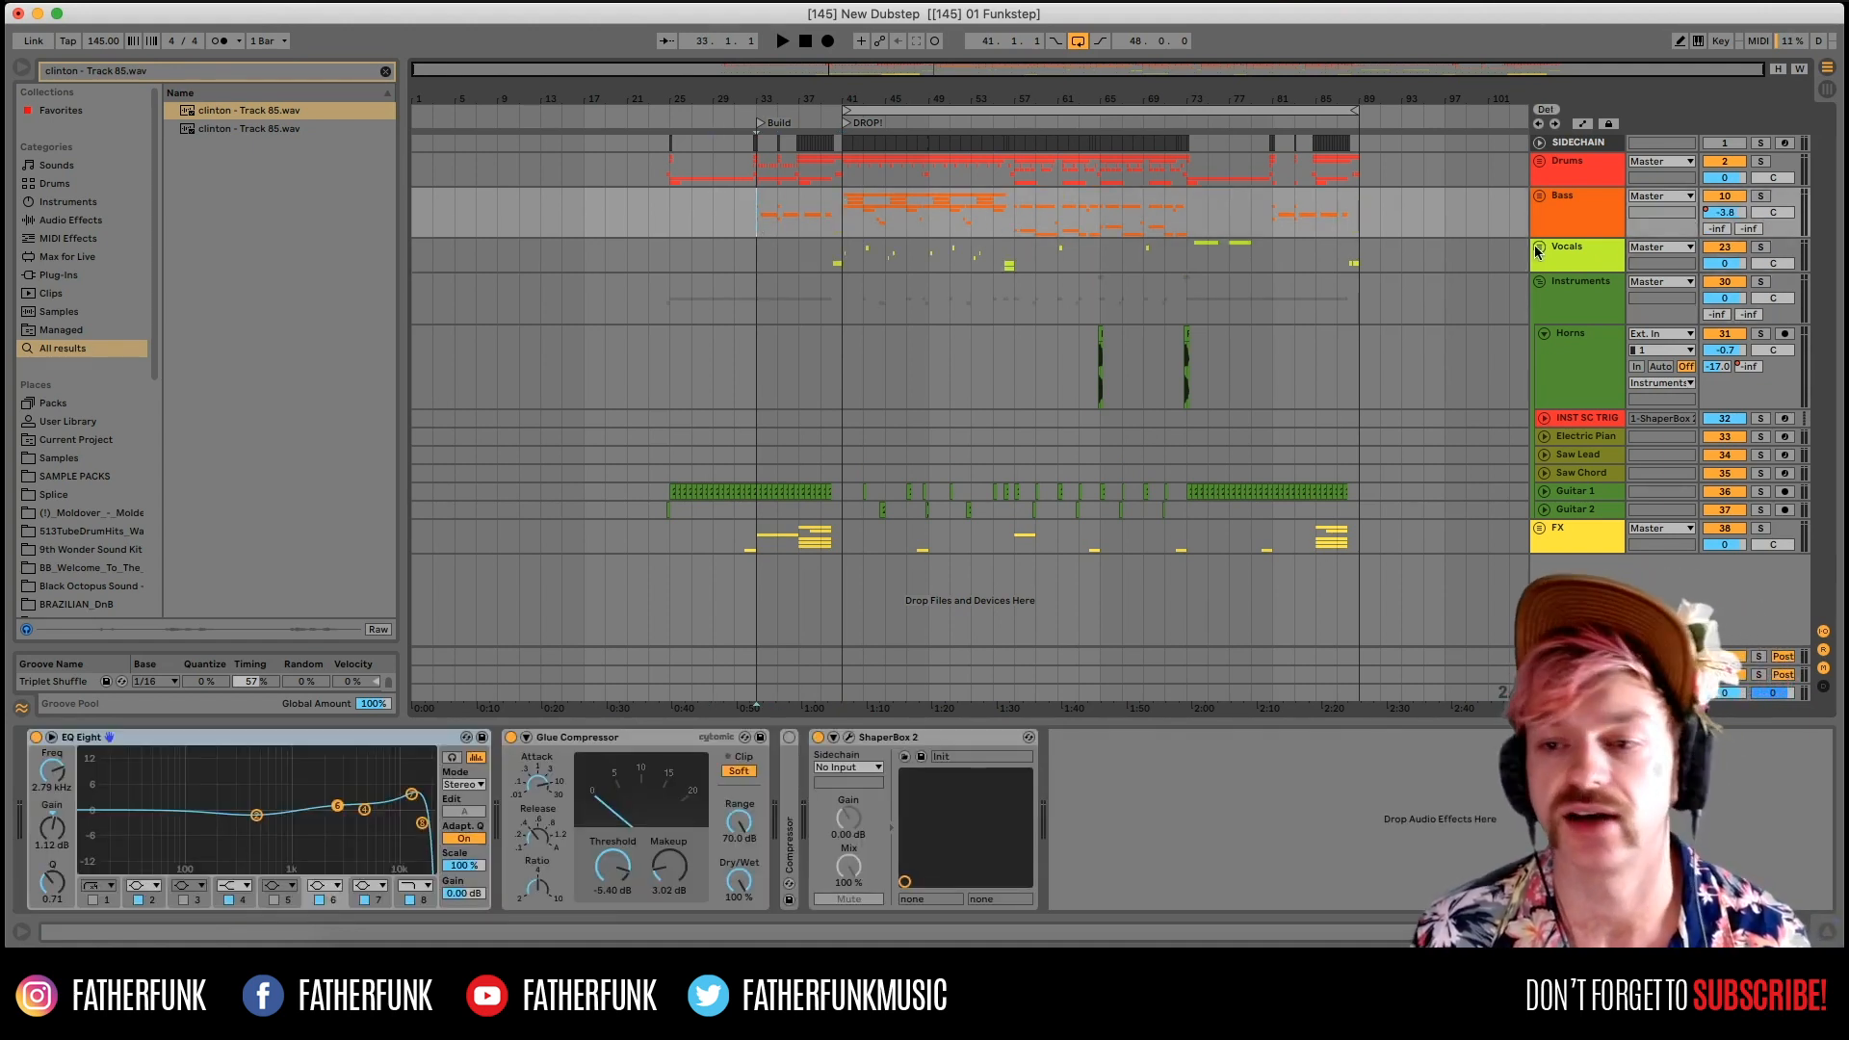
{"action": "left_click", "coordinate": [1539, 281]}
{"action": "left_click", "coordinate": [1539, 195]}
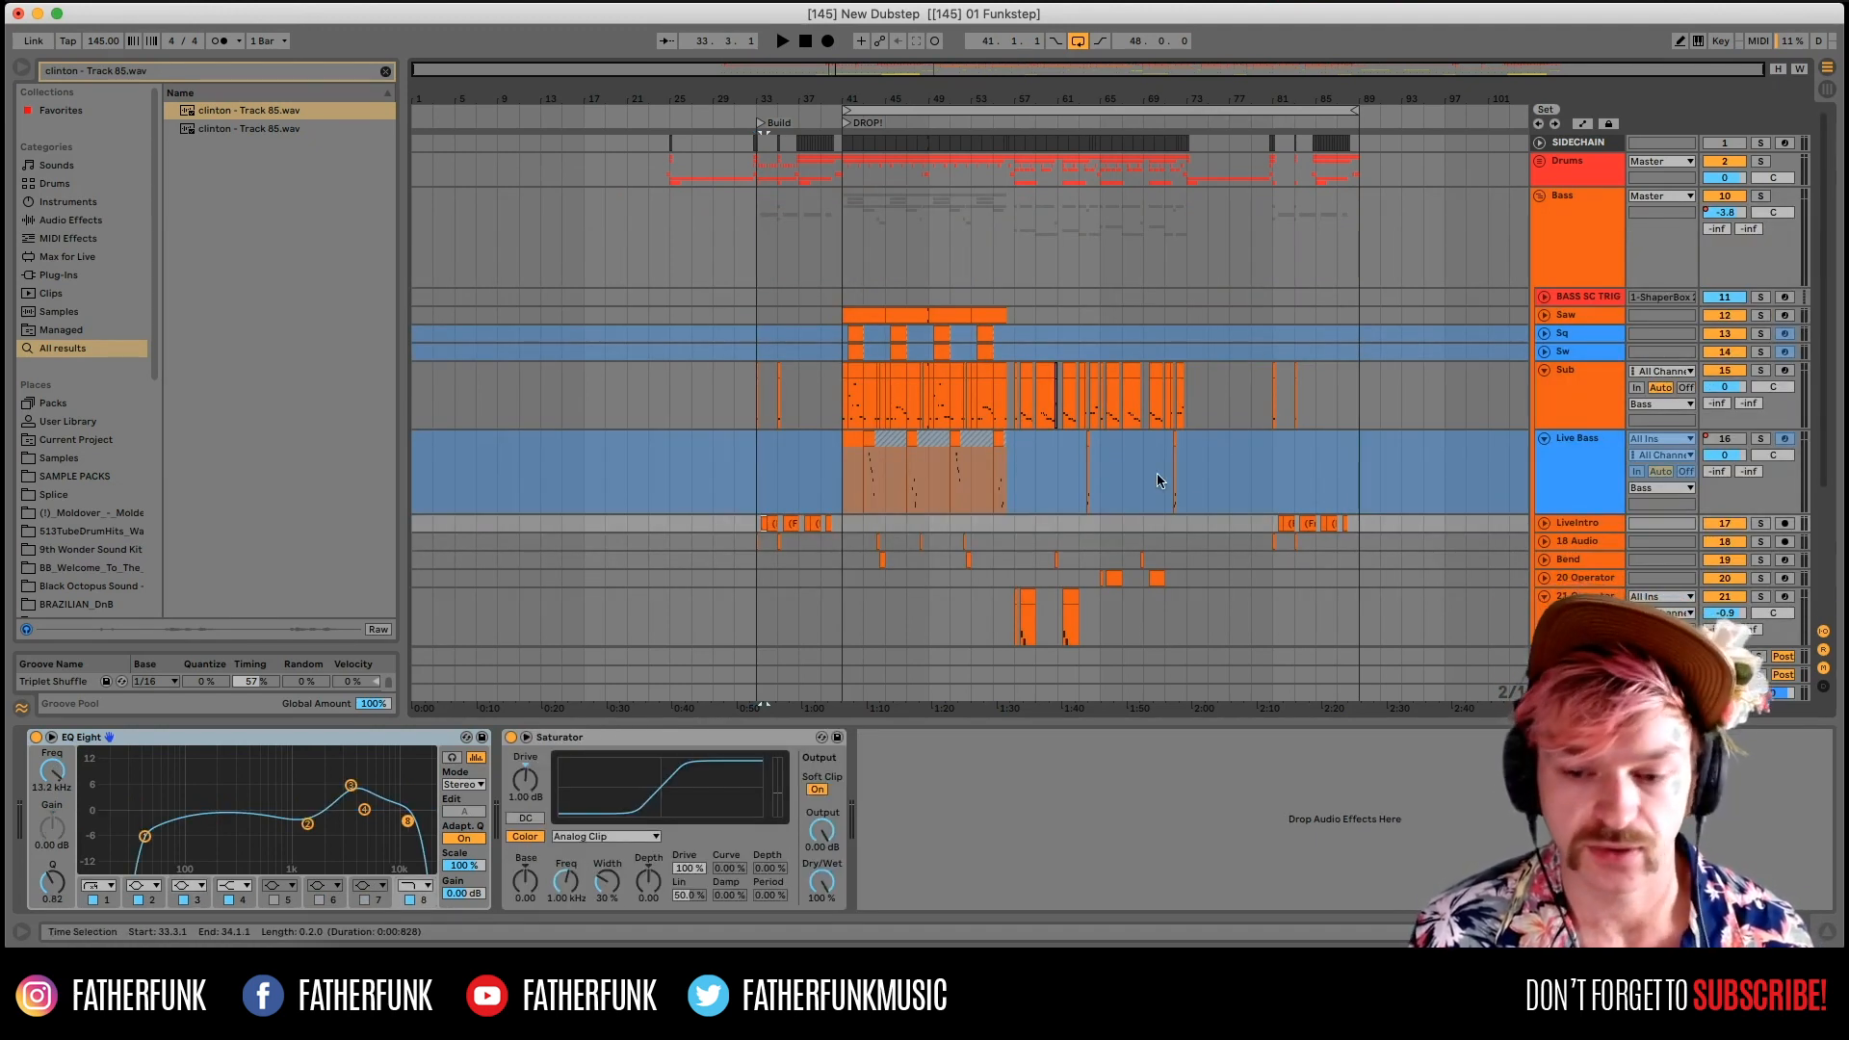
Solo the LiveIntro track, play its clips at bar 33 with the track unfolded, and unsolo it.
{"action": "scroll", "coordinate": [1539, 562], "scroll_direction": "down", "scroll_amount": 1}
{"action": "left_click", "coordinate": [1759, 472]}
{"action": "key", "text": "space"}
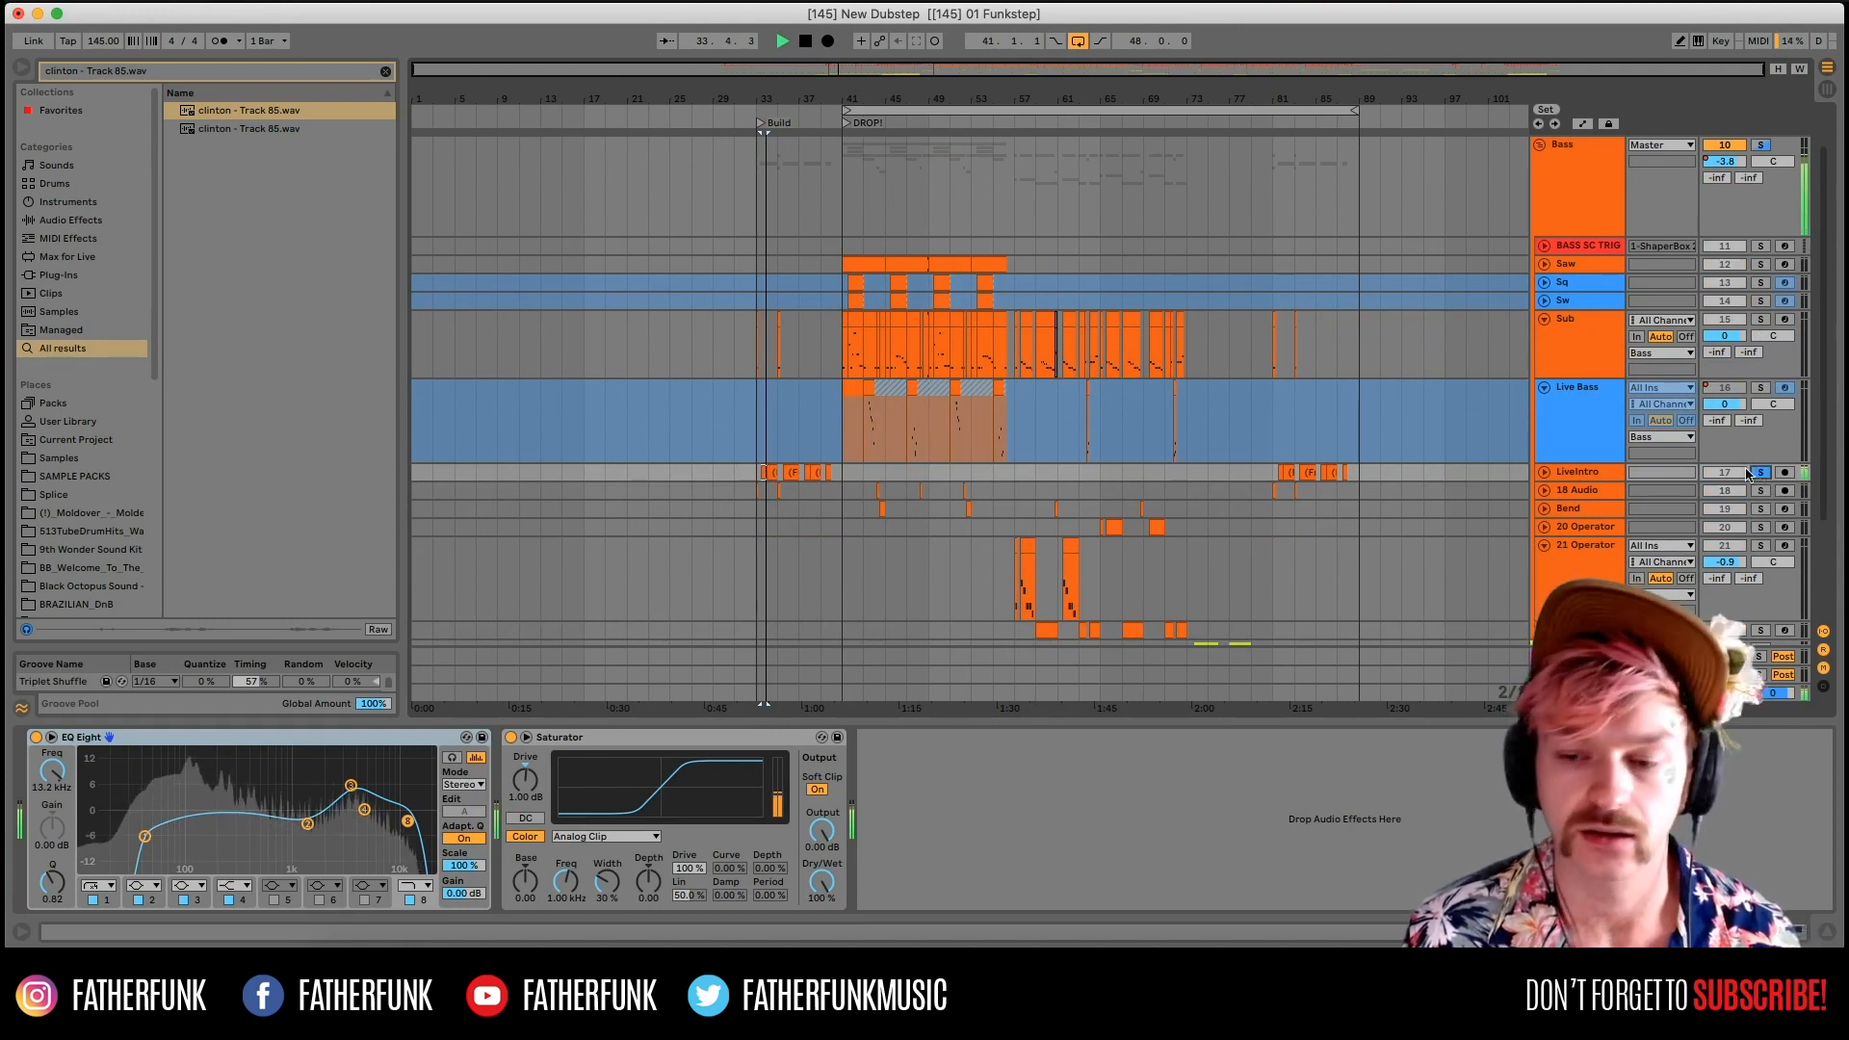
{"action": "double_click", "coordinate": [1568, 475]}
{"action": "key", "text": "space"}
{"action": "left_click", "coordinate": [1759, 472]}
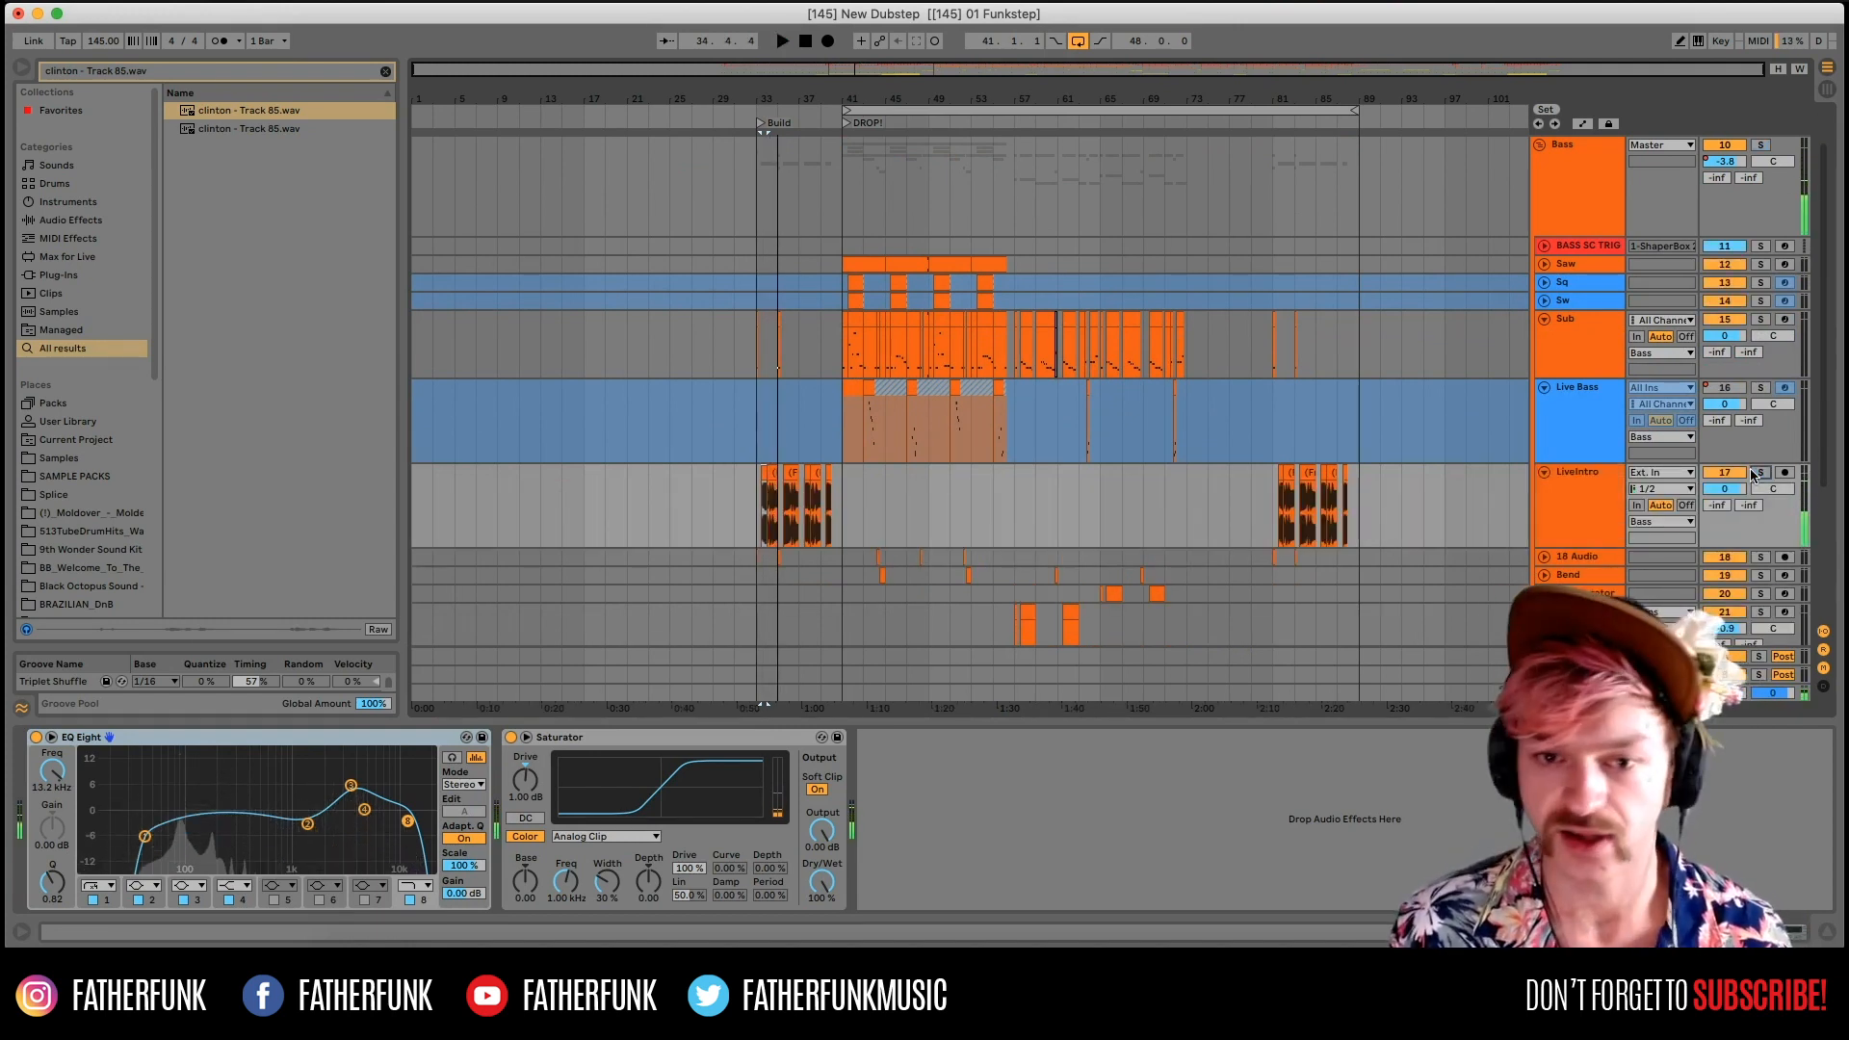
Unfreeze the Live Bass track and play its first clip in the drop.
{"action": "left_click", "coordinate": [870, 414]}
{"action": "right_click", "coordinate": [1646, 424]}
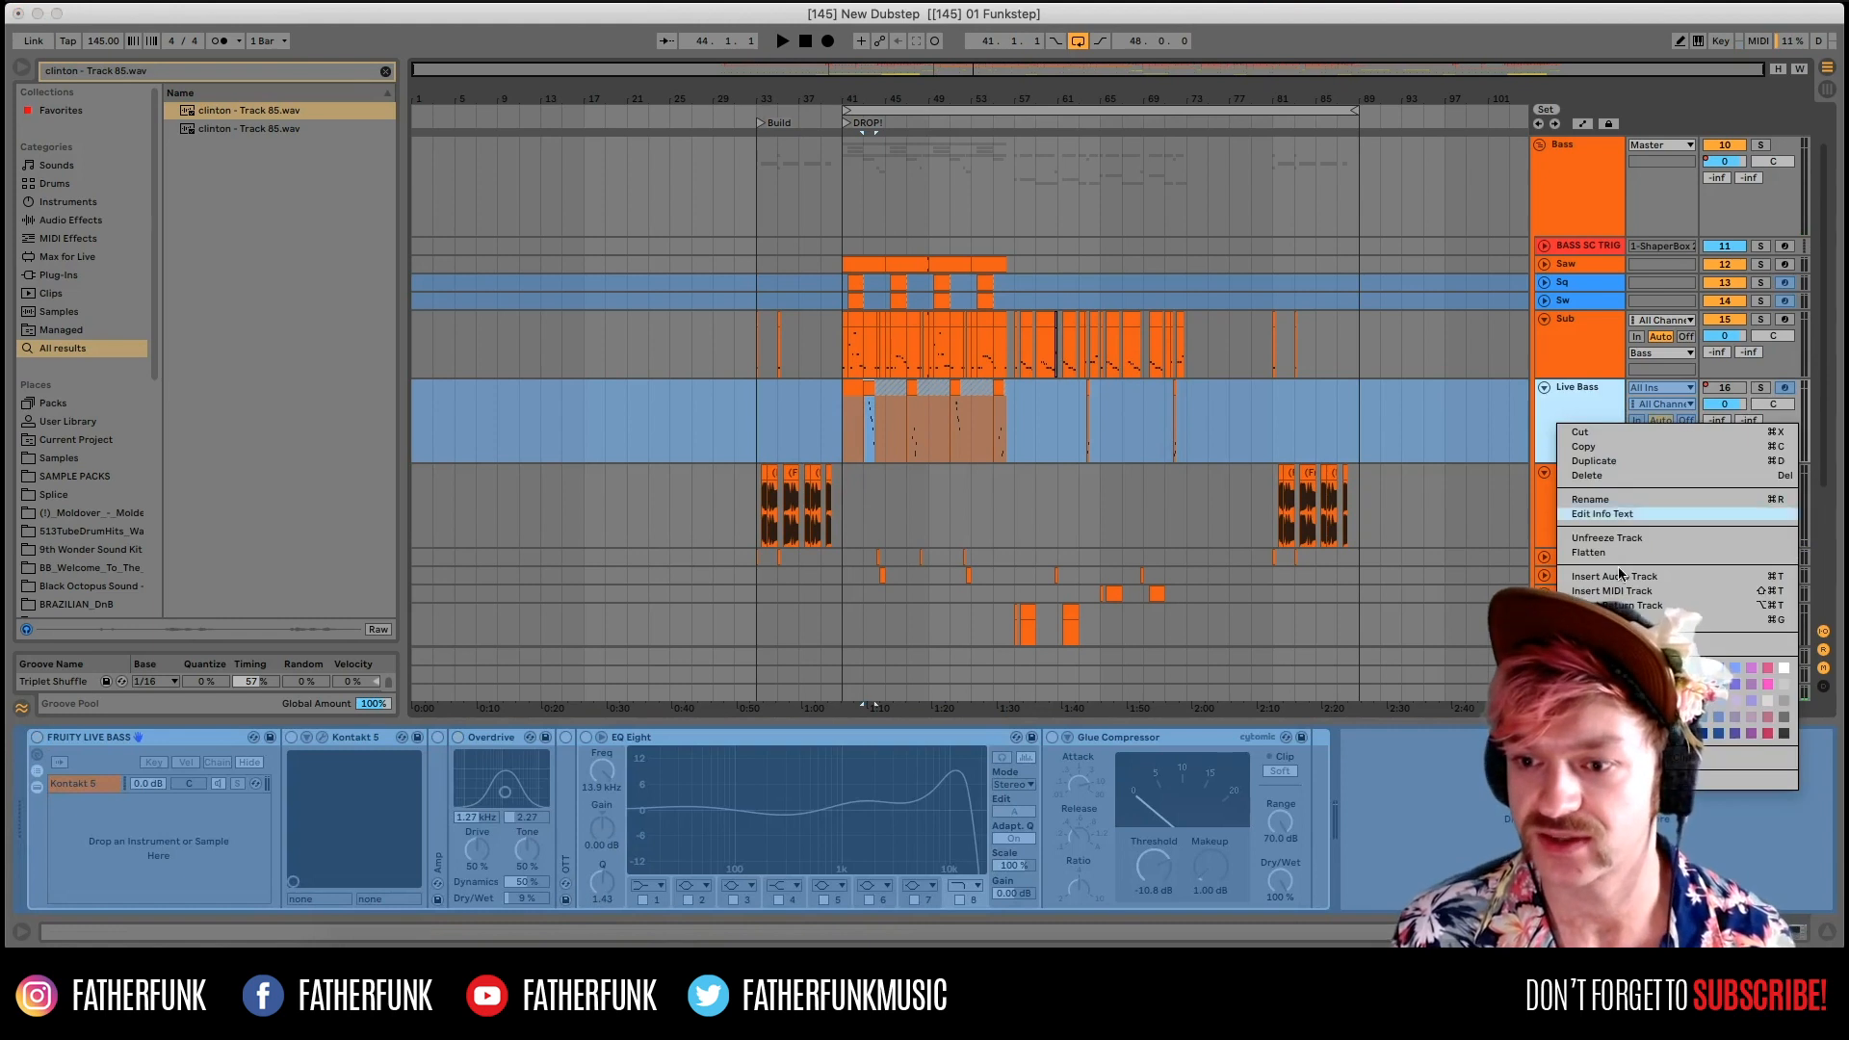
{"action": "left_click", "coordinate": [1628, 536]}
{"action": "key", "text": "space"}
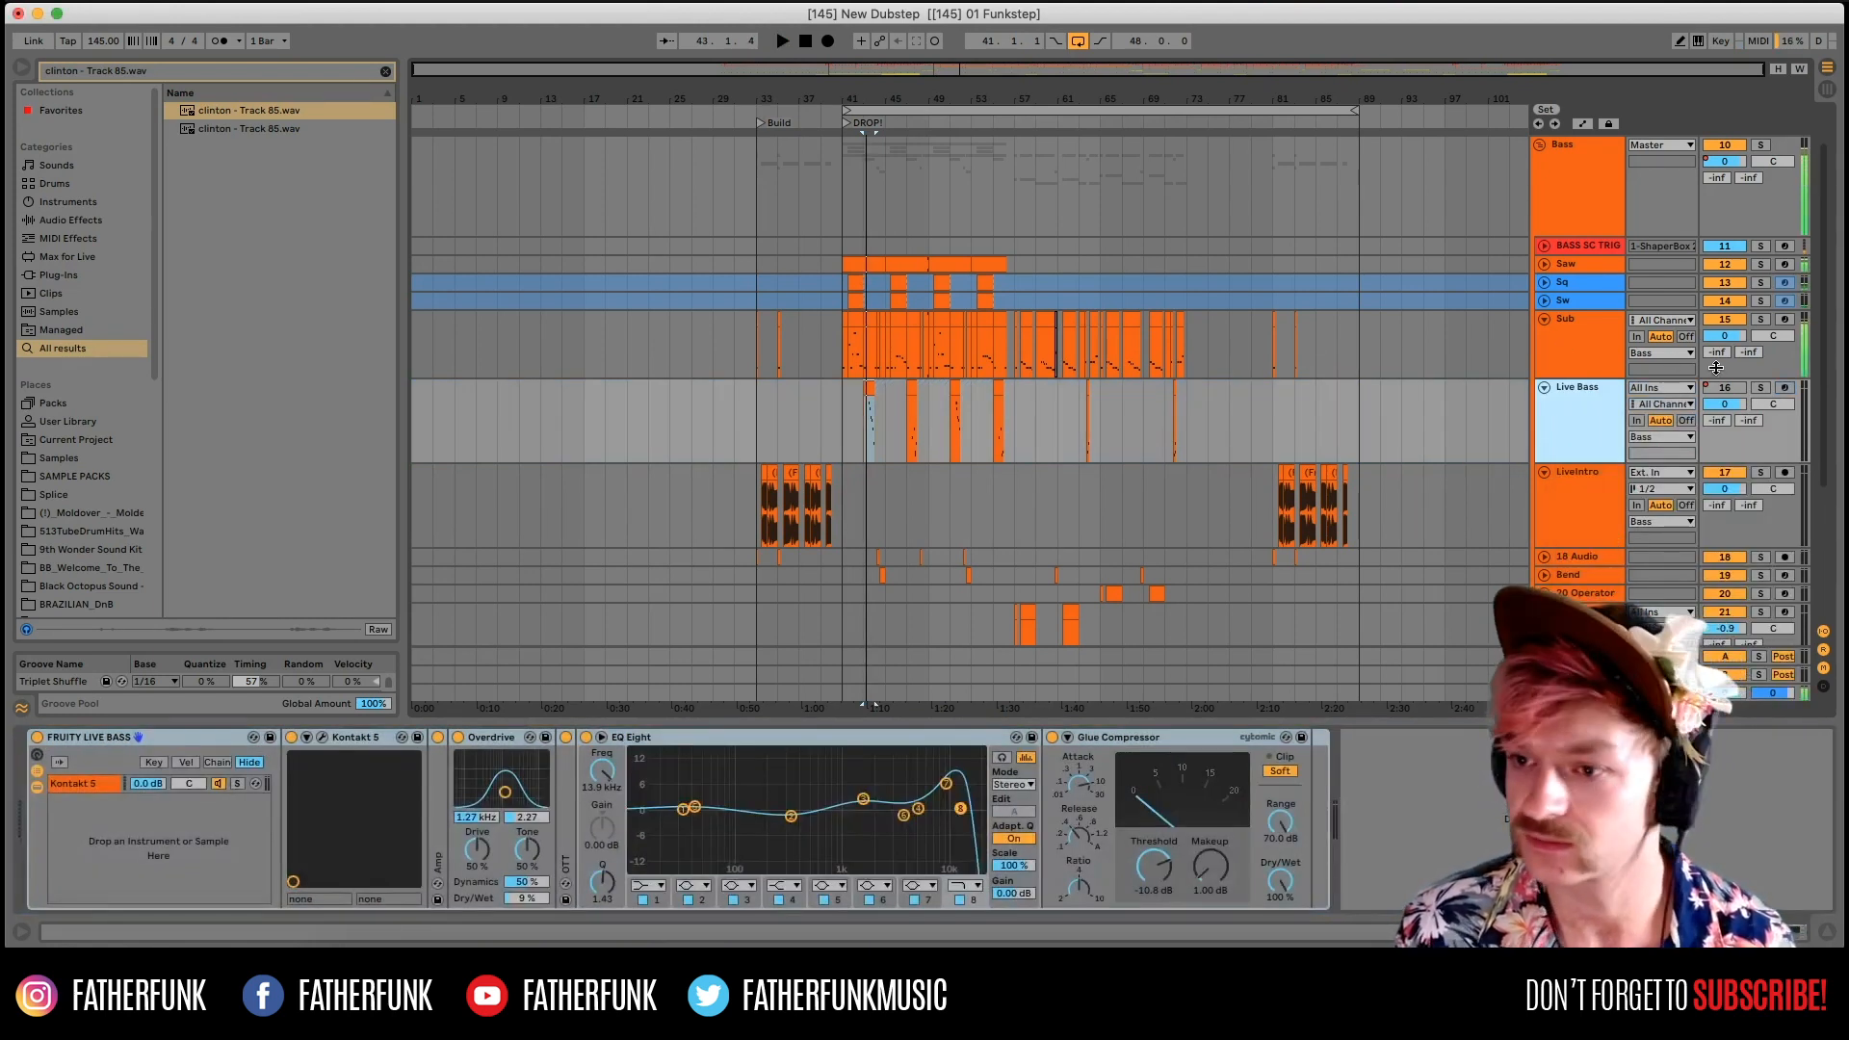
Solo the Live Bass track and play its riff from 43.3.1, close up on the start of the drop.
{"action": "left_click", "coordinate": [1761, 387]}
{"action": "key", "text": "space"}
{"action": "left_click_drag", "start_coordinate": [963, 76], "coordinate": [967, 183]}
{"action": "left_click", "coordinate": [969, 468]}
{"action": "left_click", "coordinate": [984, 430]}
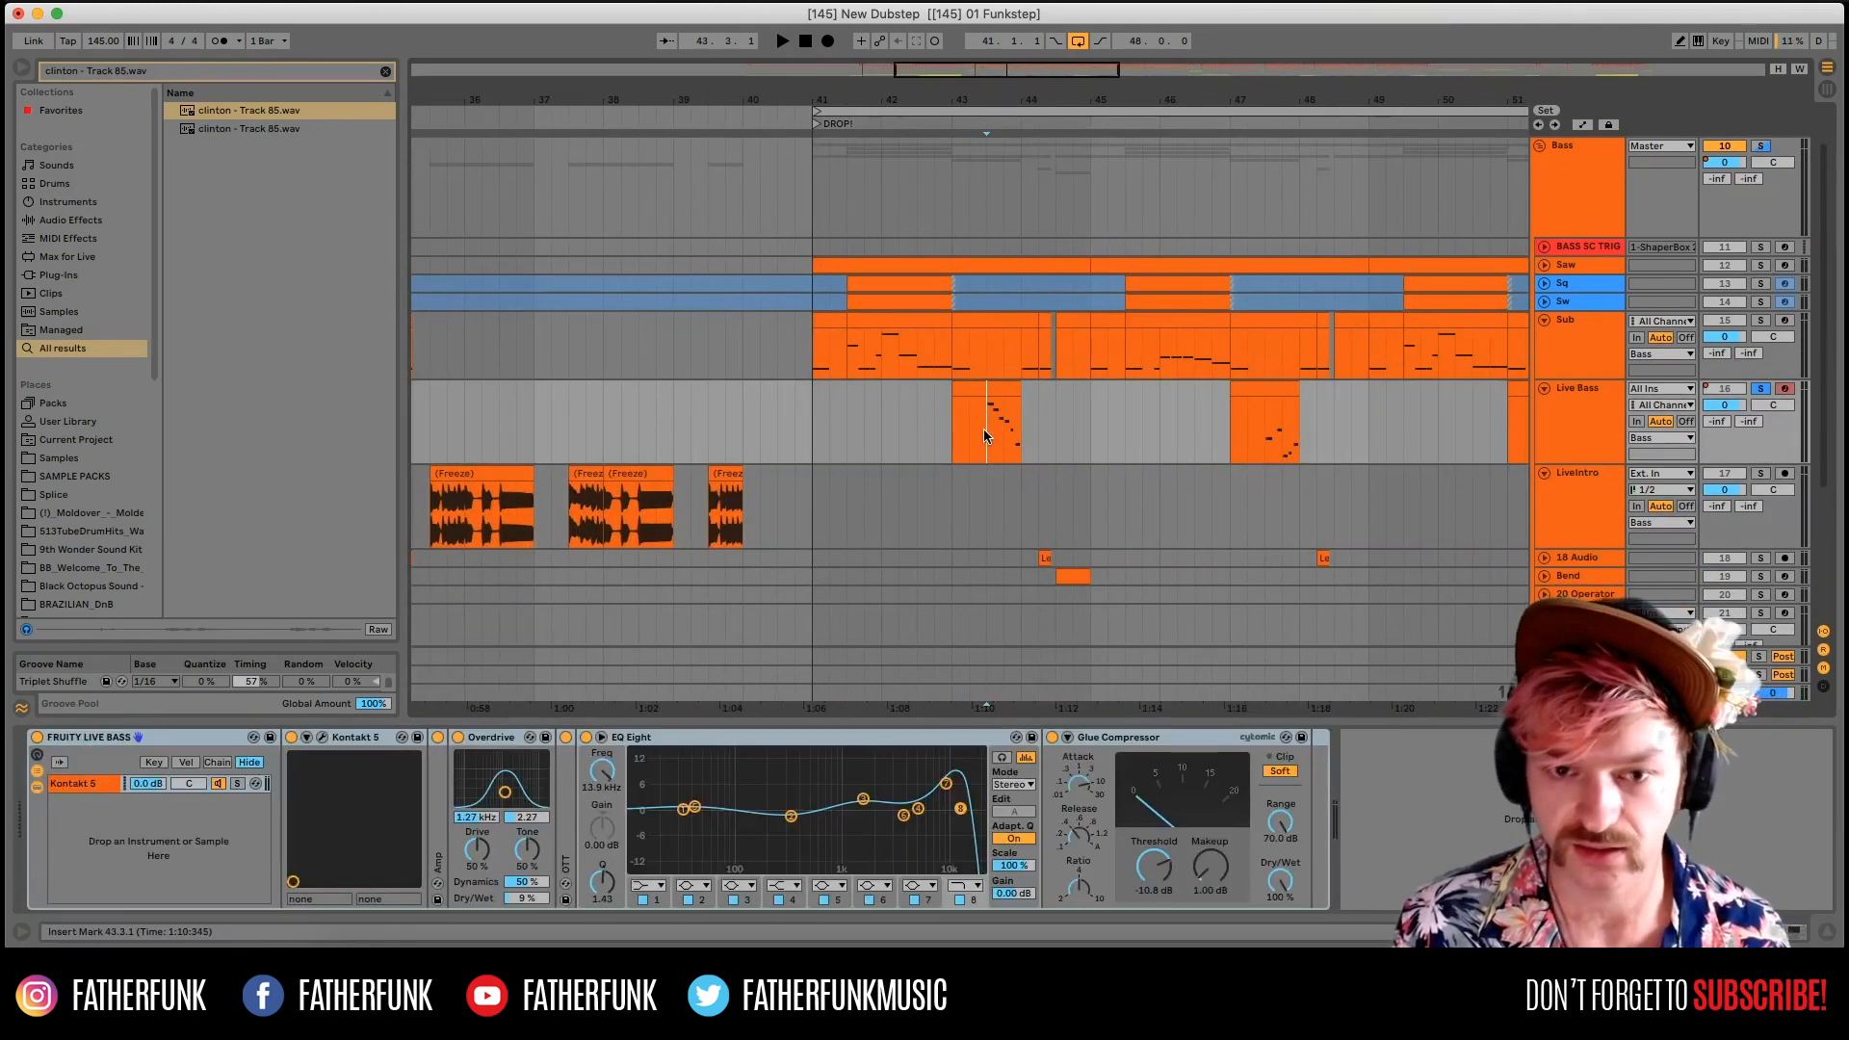
{"action": "key", "text": "space"}
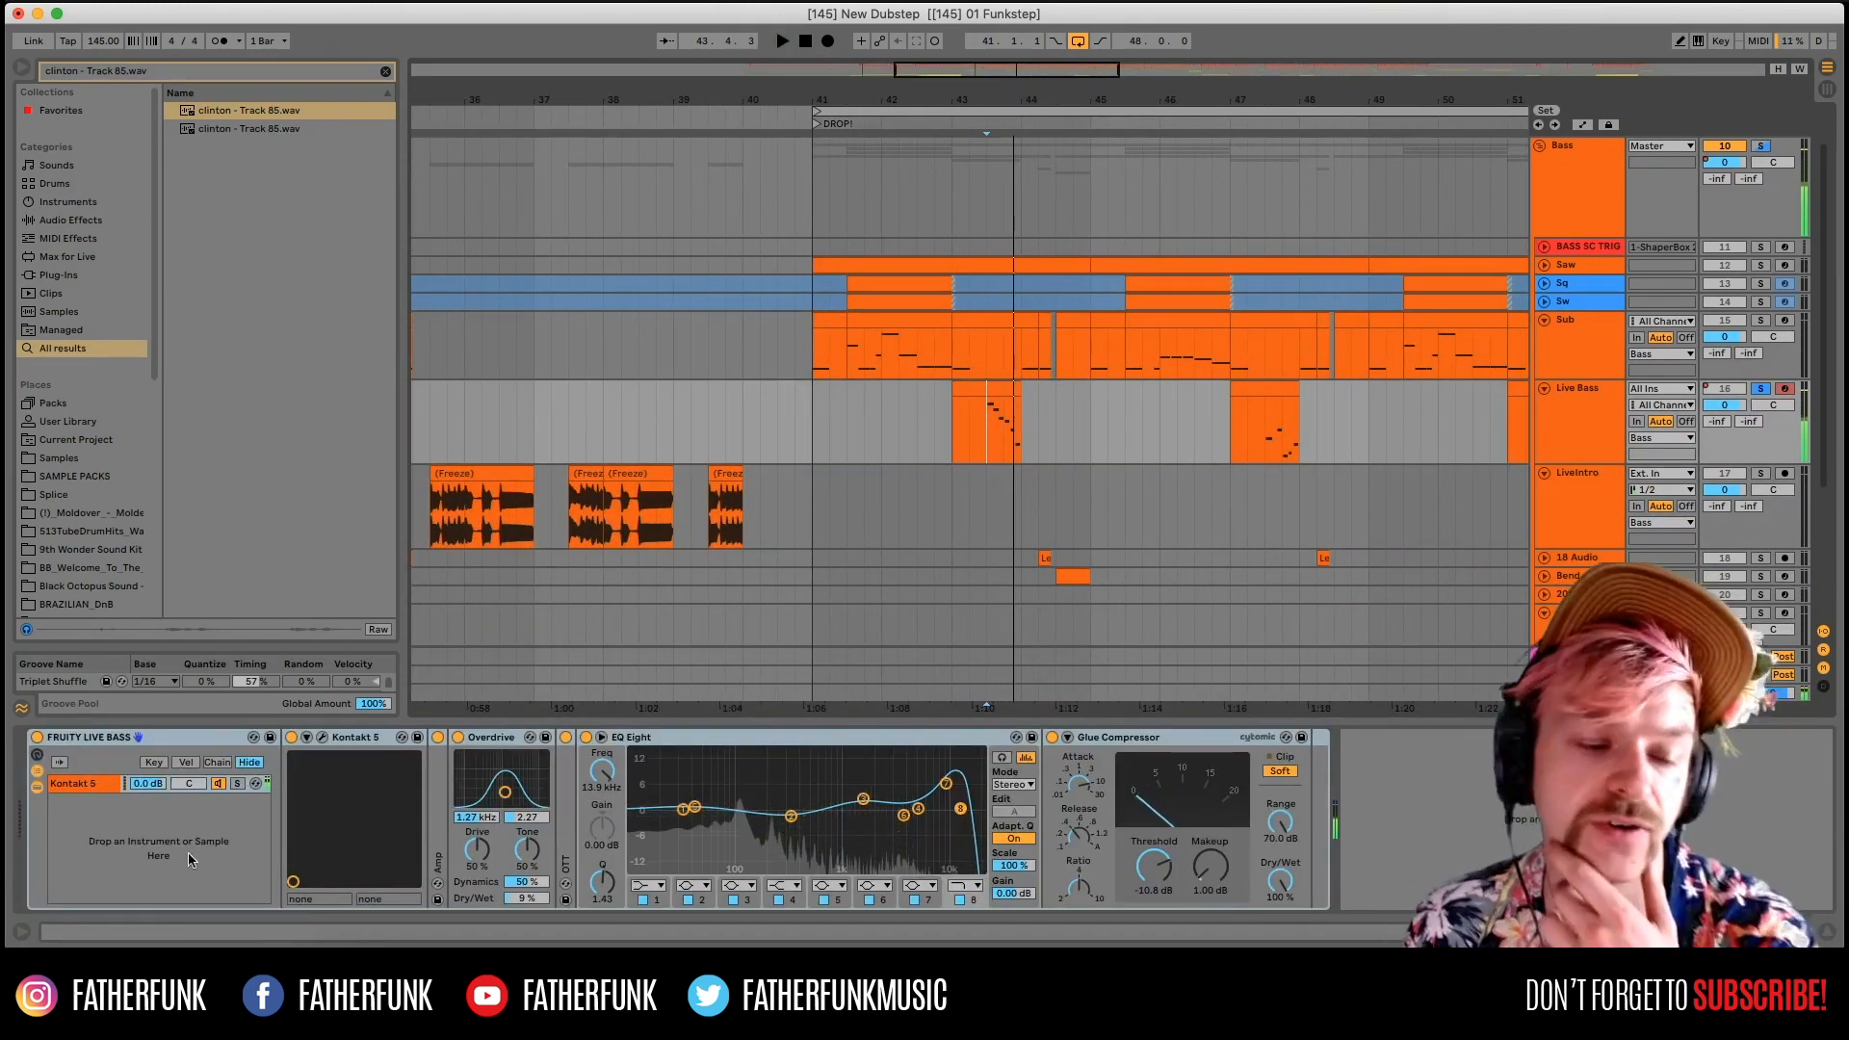
Bypass the effects on the Live Bass track, open Kontakt 5's Scarbee Pre-Bass instrument and dismiss the activation dialog.
{"action": "left_click", "coordinate": [193, 747]}
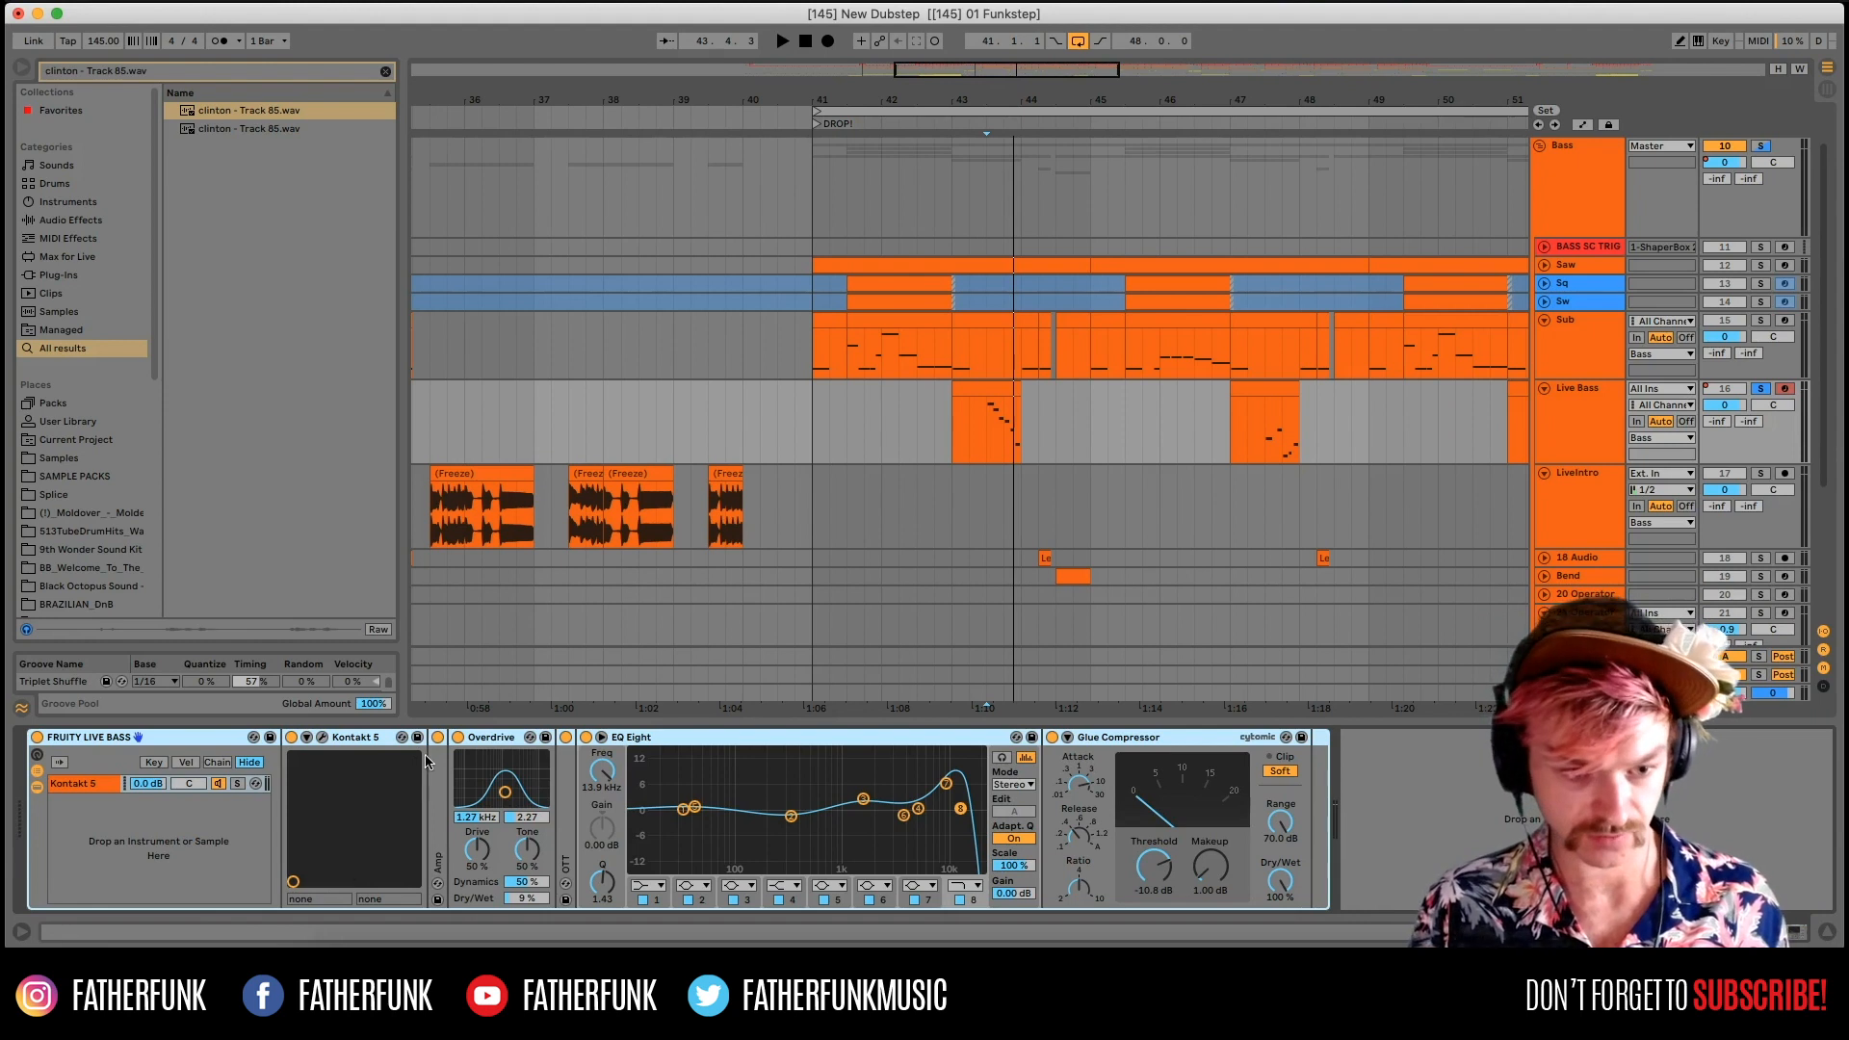
{"action": "left_click", "coordinate": [587, 739]}
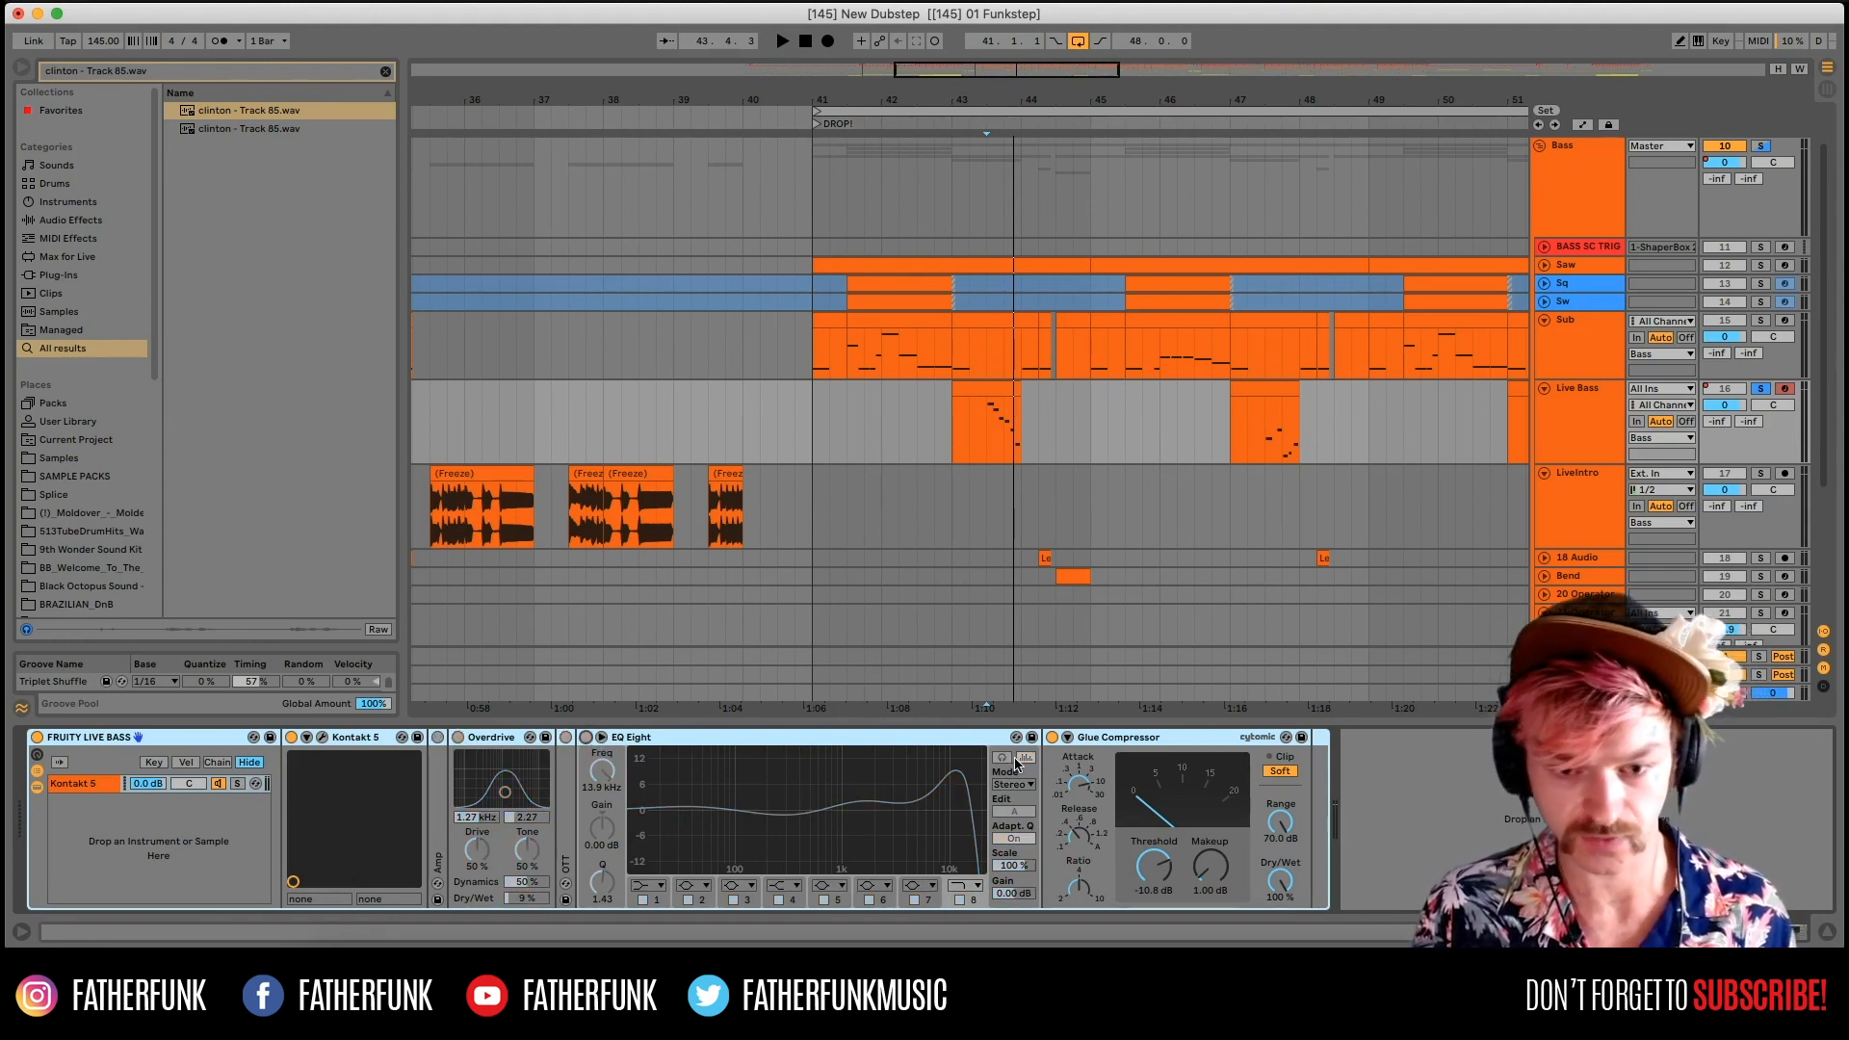
{"action": "left_click", "coordinate": [324, 738]}
{"action": "left_click", "coordinate": [323, 739]}
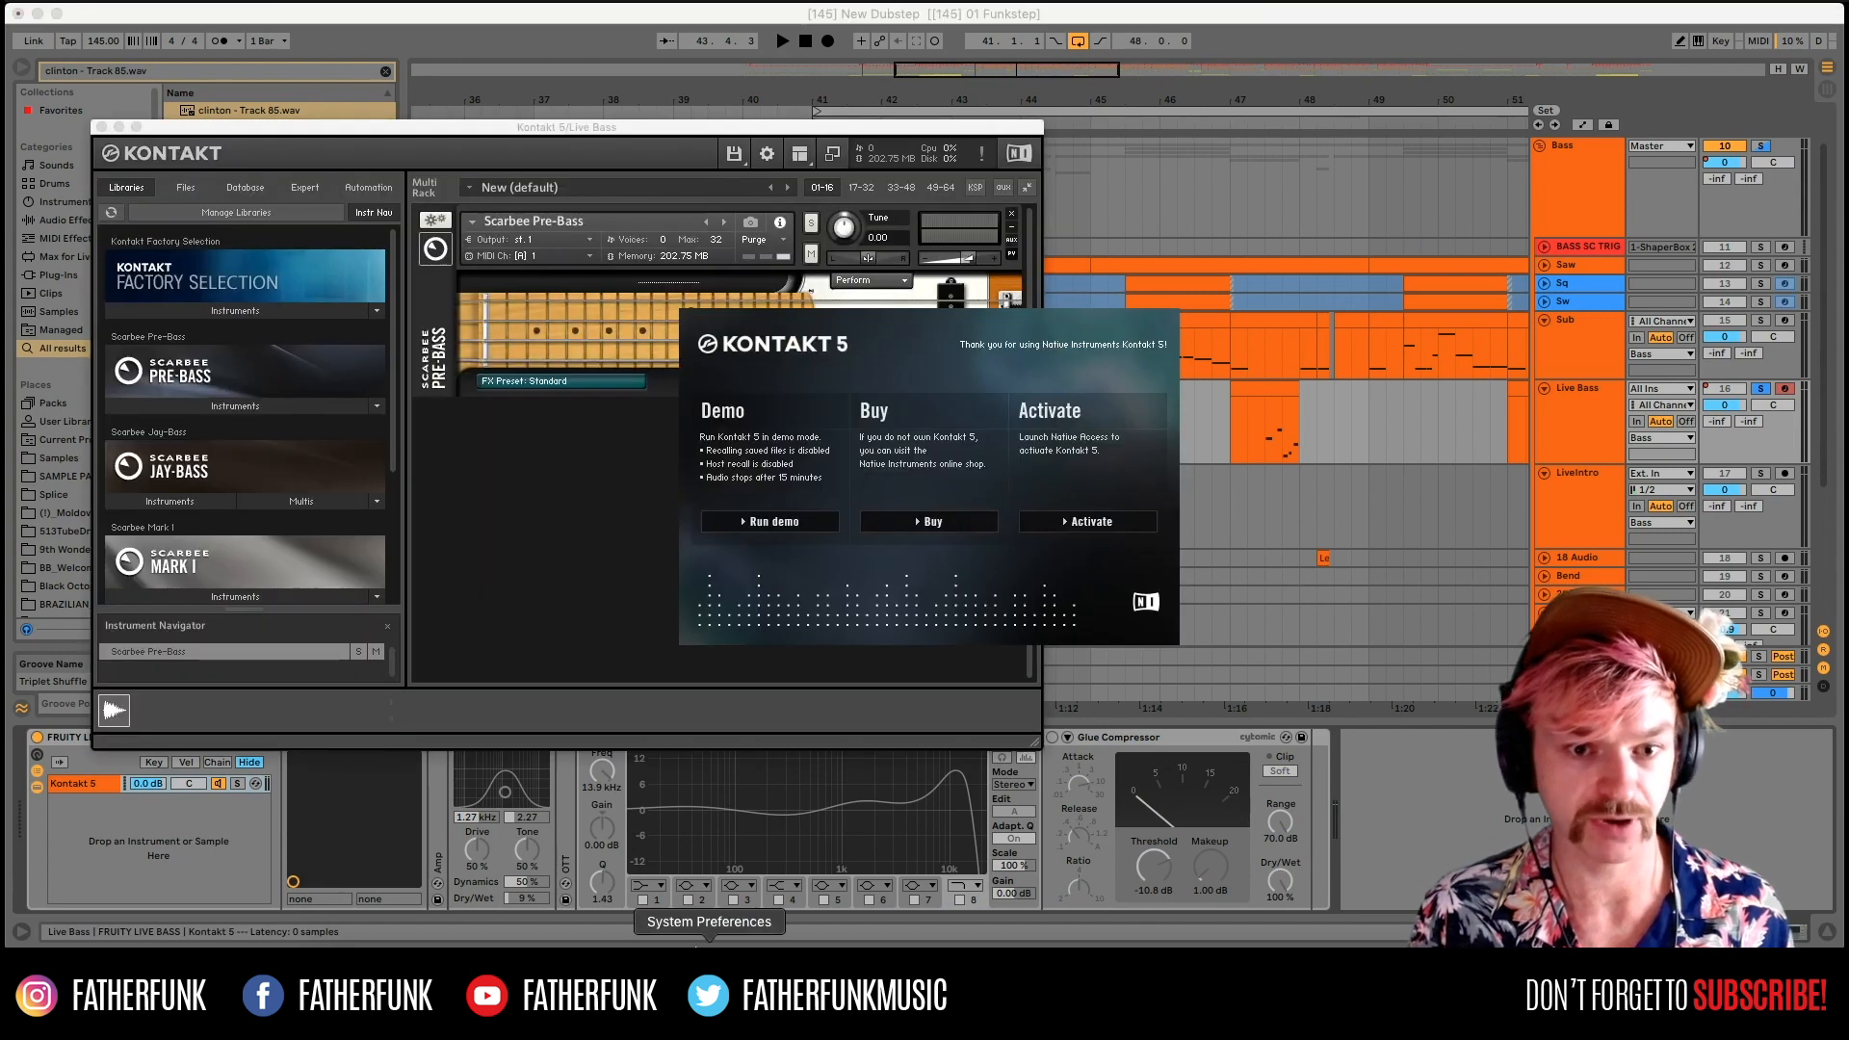
{"action": "left_click", "coordinate": [1091, 521]}
{"action": "left_click", "coordinate": [1086, 488]}
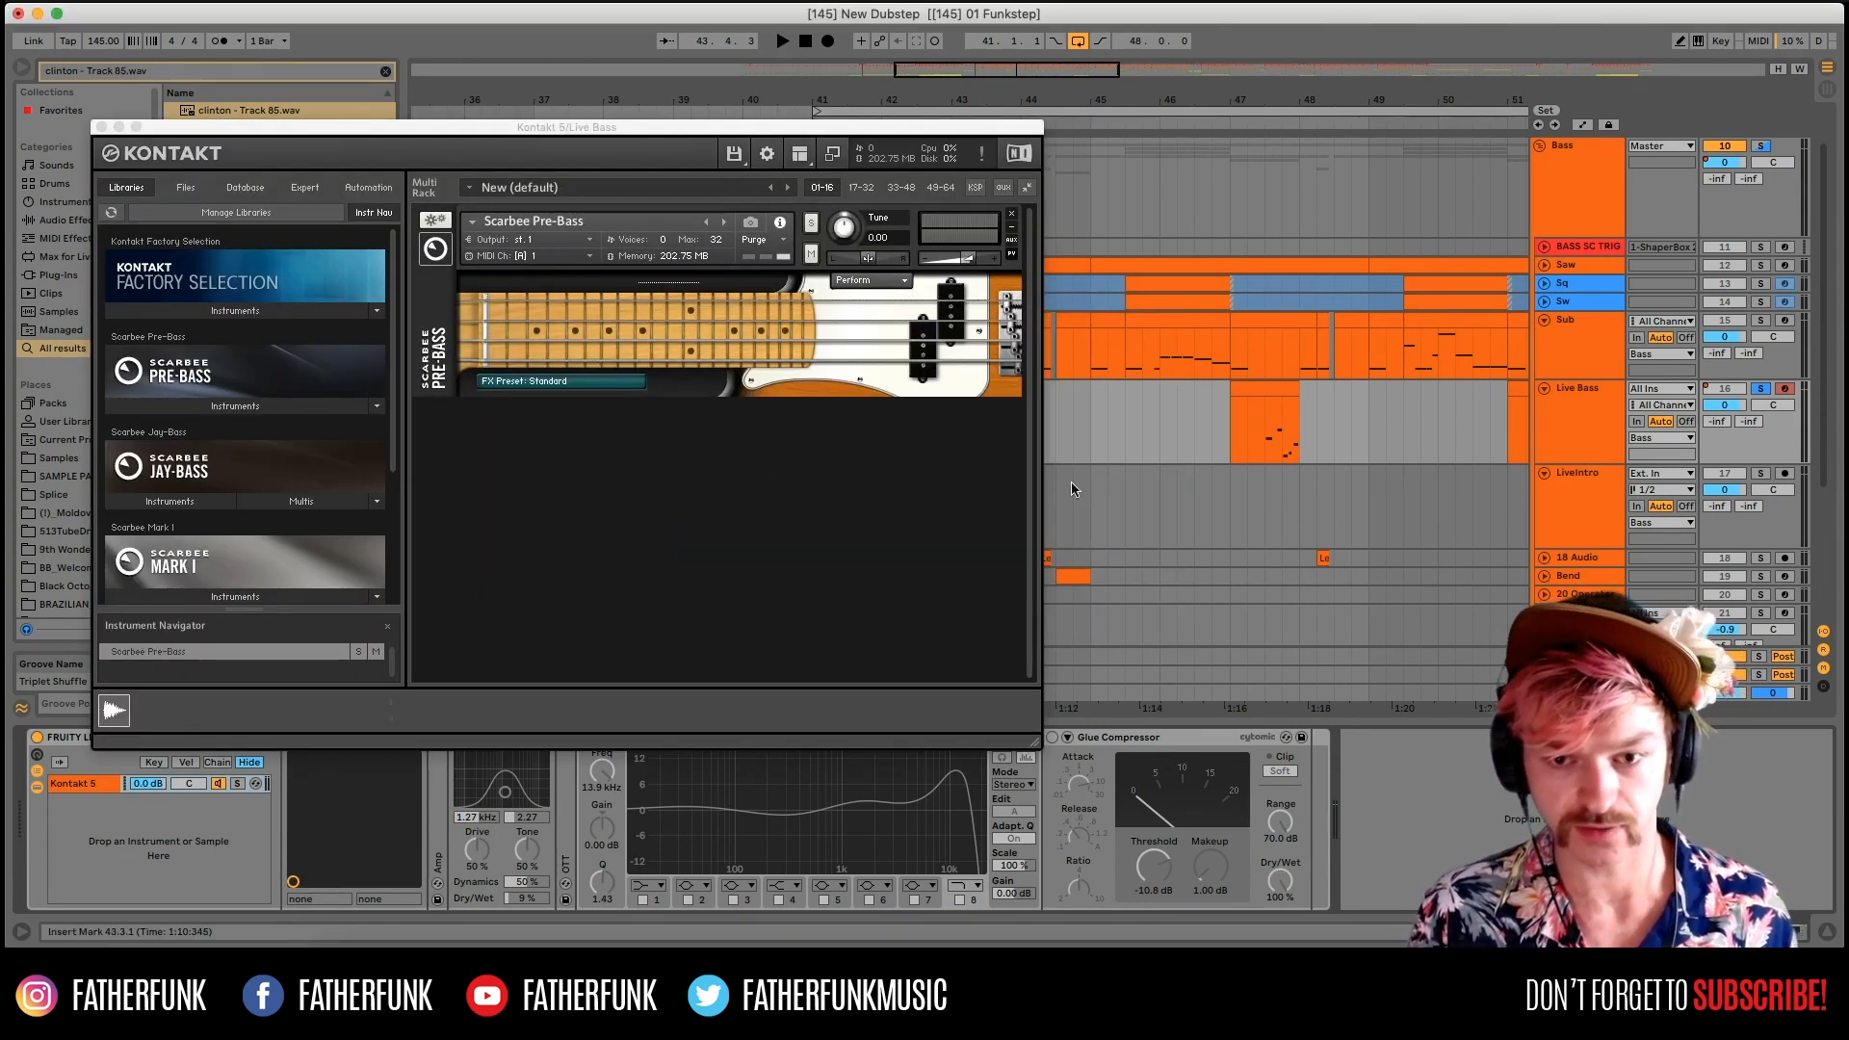
Play the Live Bass riff dry through Scarbee Pre-Bass, replay it and close the Kontakt window.
{"action": "key", "text": "space"}
{"action": "key", "text": "space"}
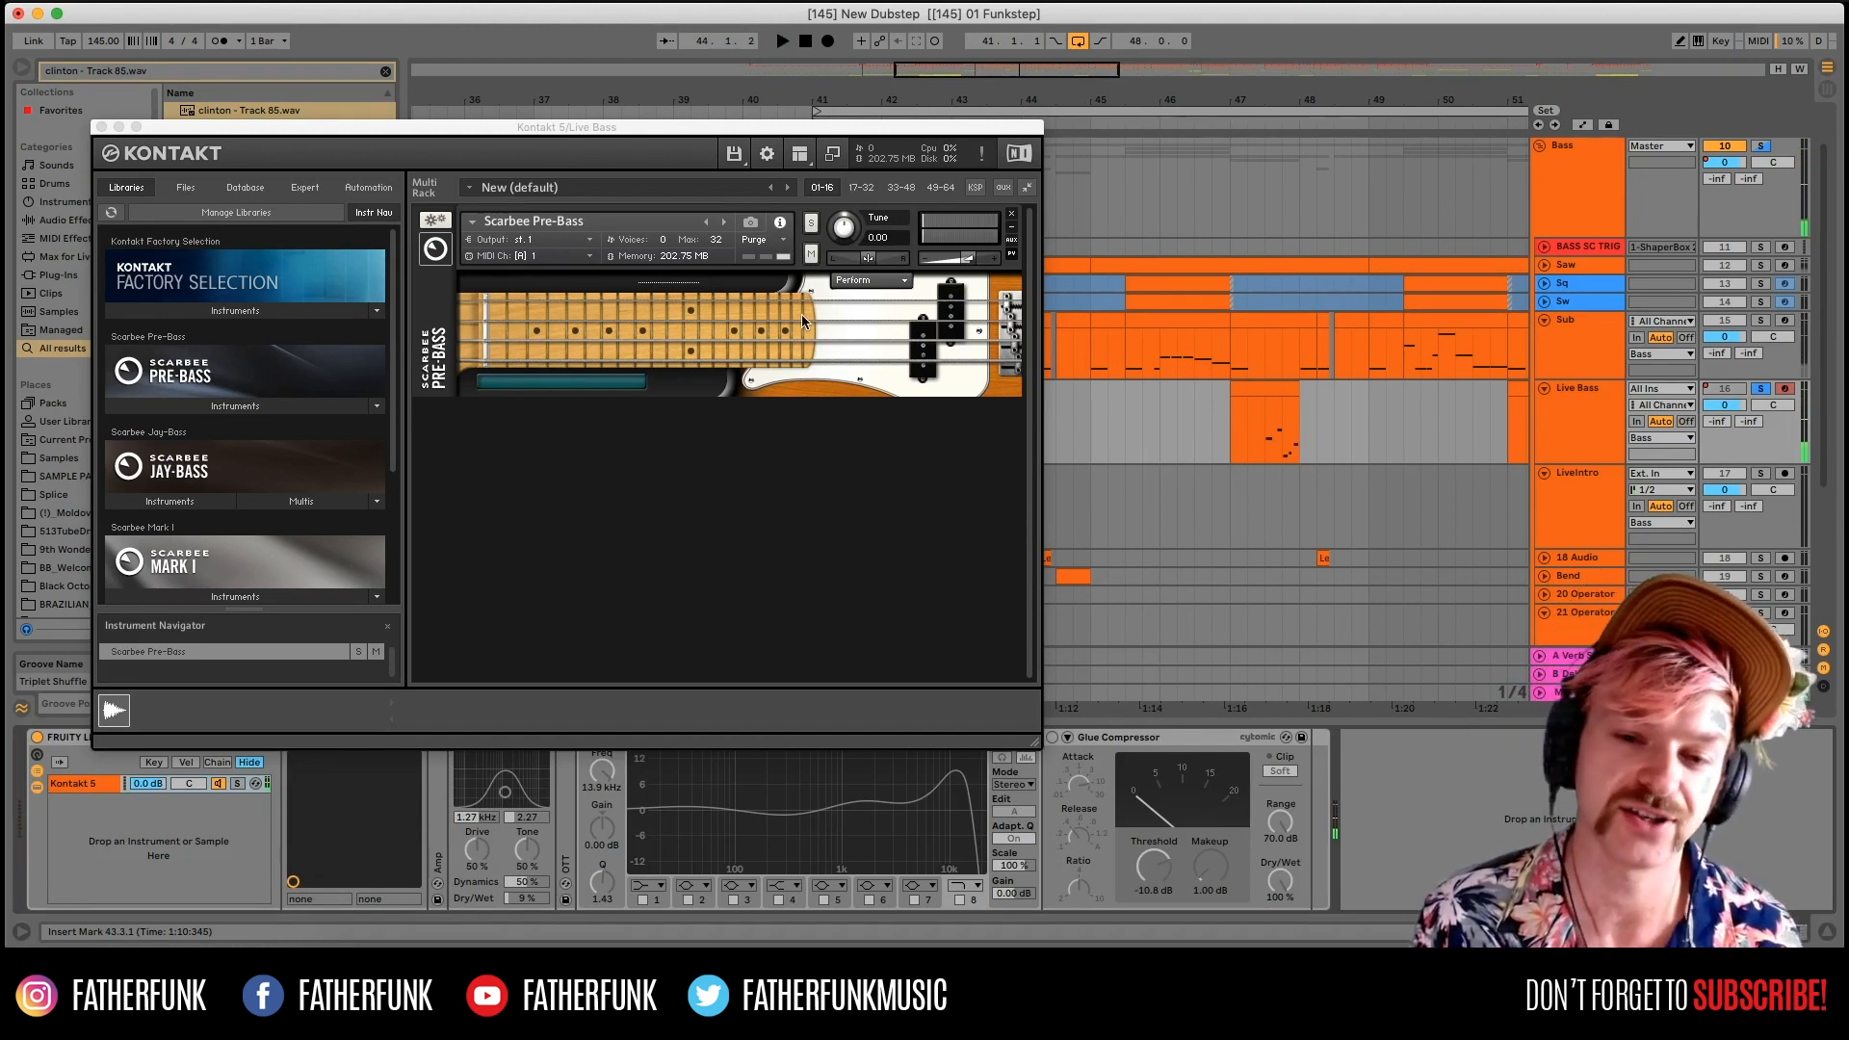
{"action": "key", "text": "space"}
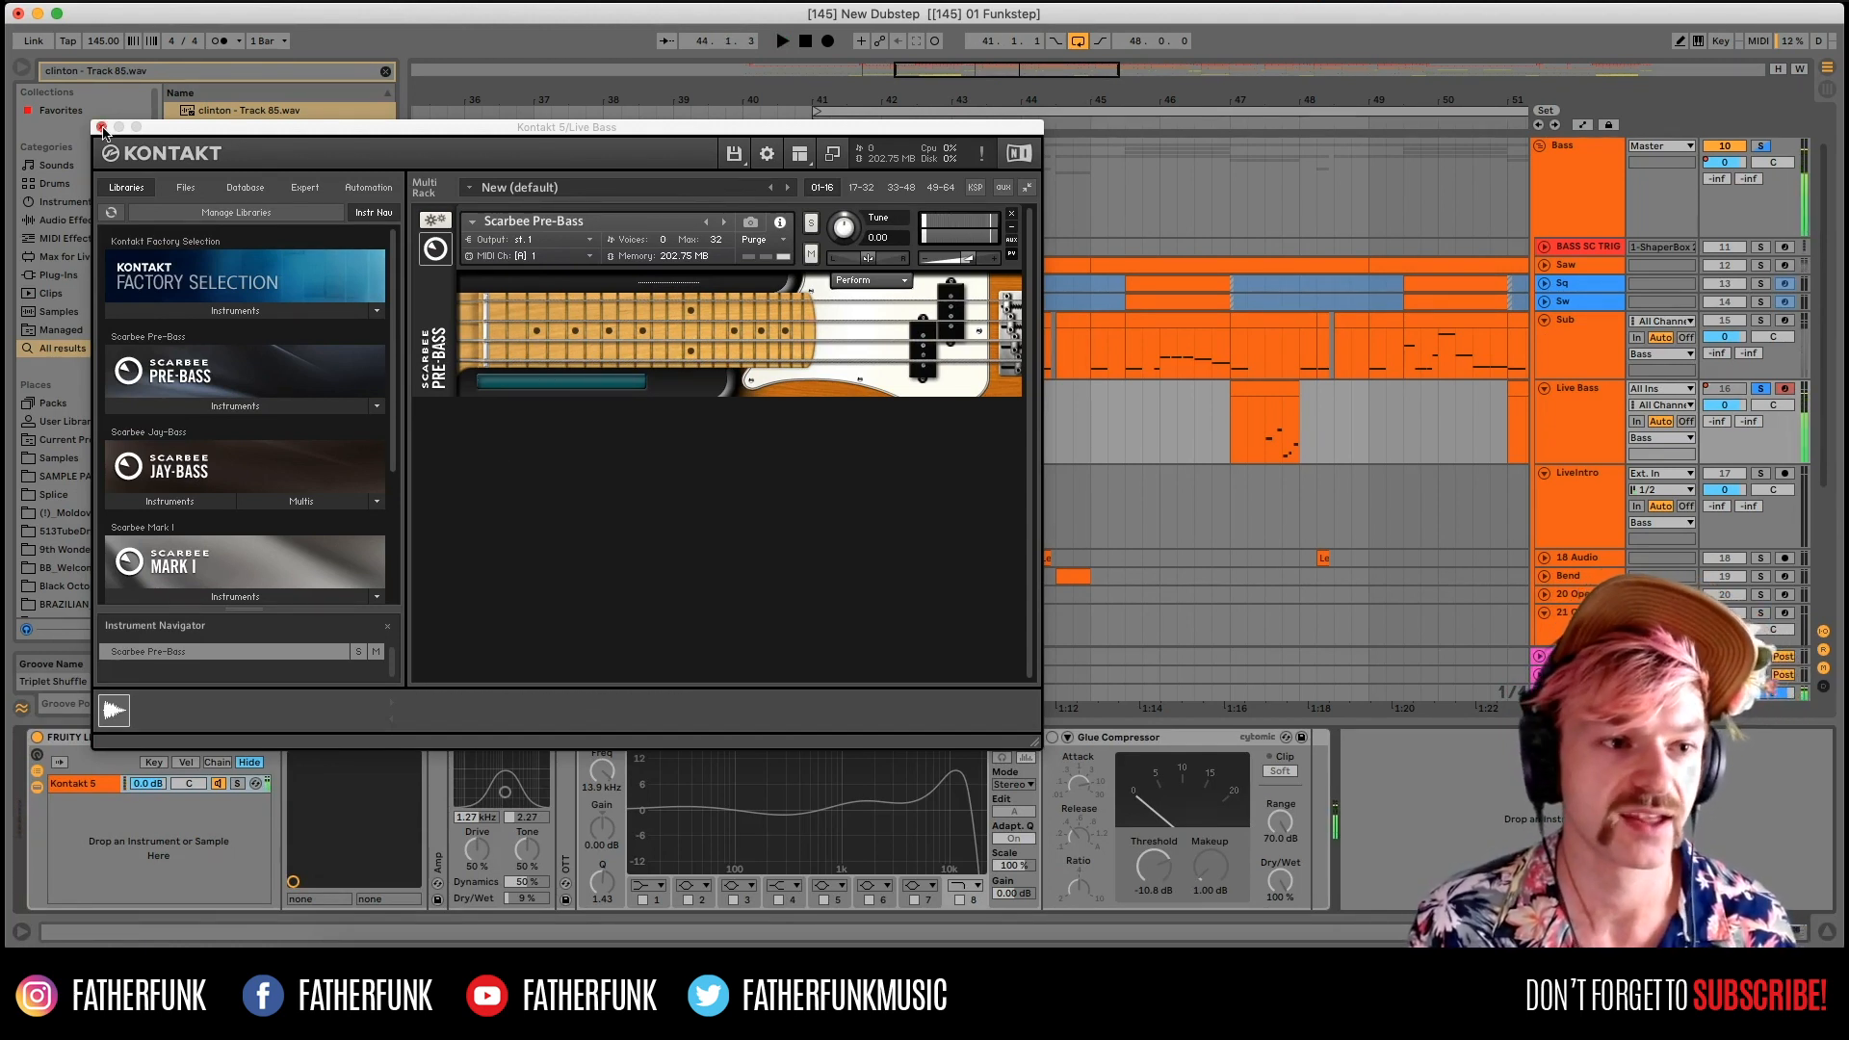
{"action": "left_click", "coordinate": [102, 127]}
Expand the Amp device and enable Amp and Overdrive one after the other, replaying the Live Bass riff each time.
{"action": "double_click", "coordinate": [433, 771]}
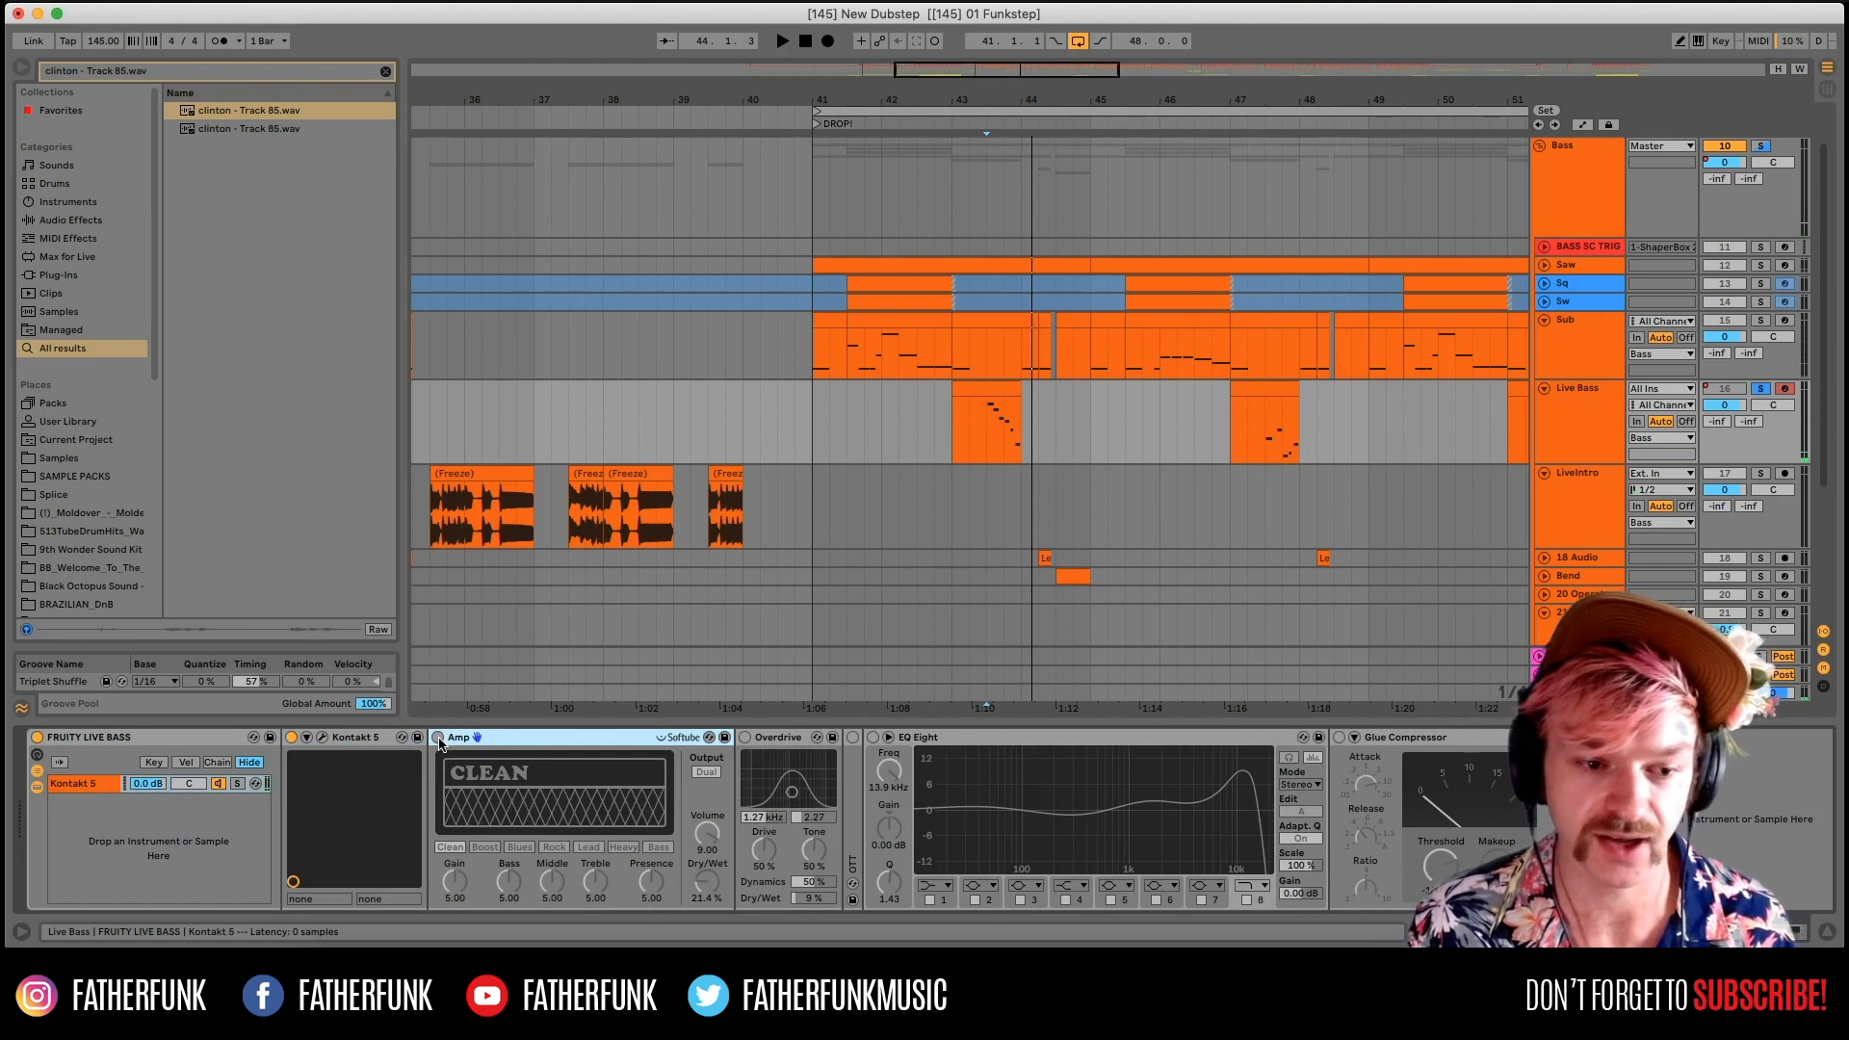
{"action": "key", "text": "space"}
{"action": "key", "text": "space"}
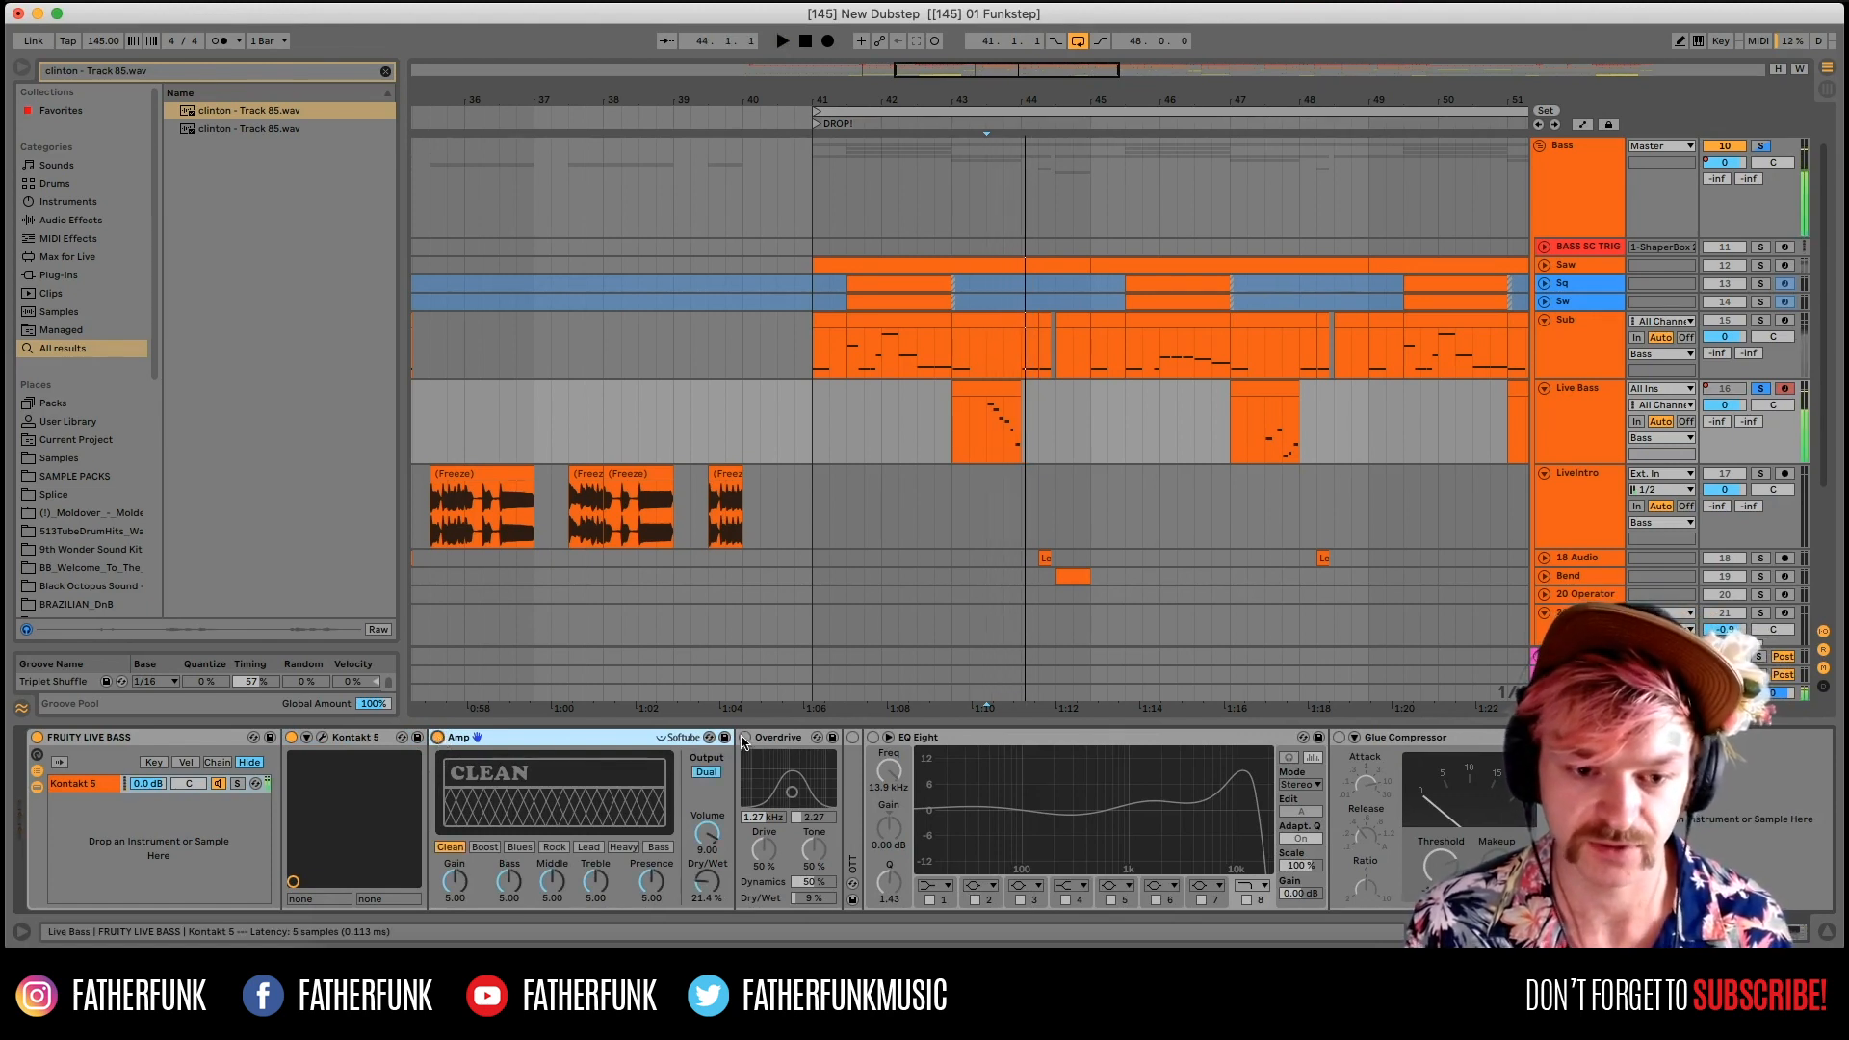
{"action": "key", "text": "space"}
{"action": "key", "text": "space"}
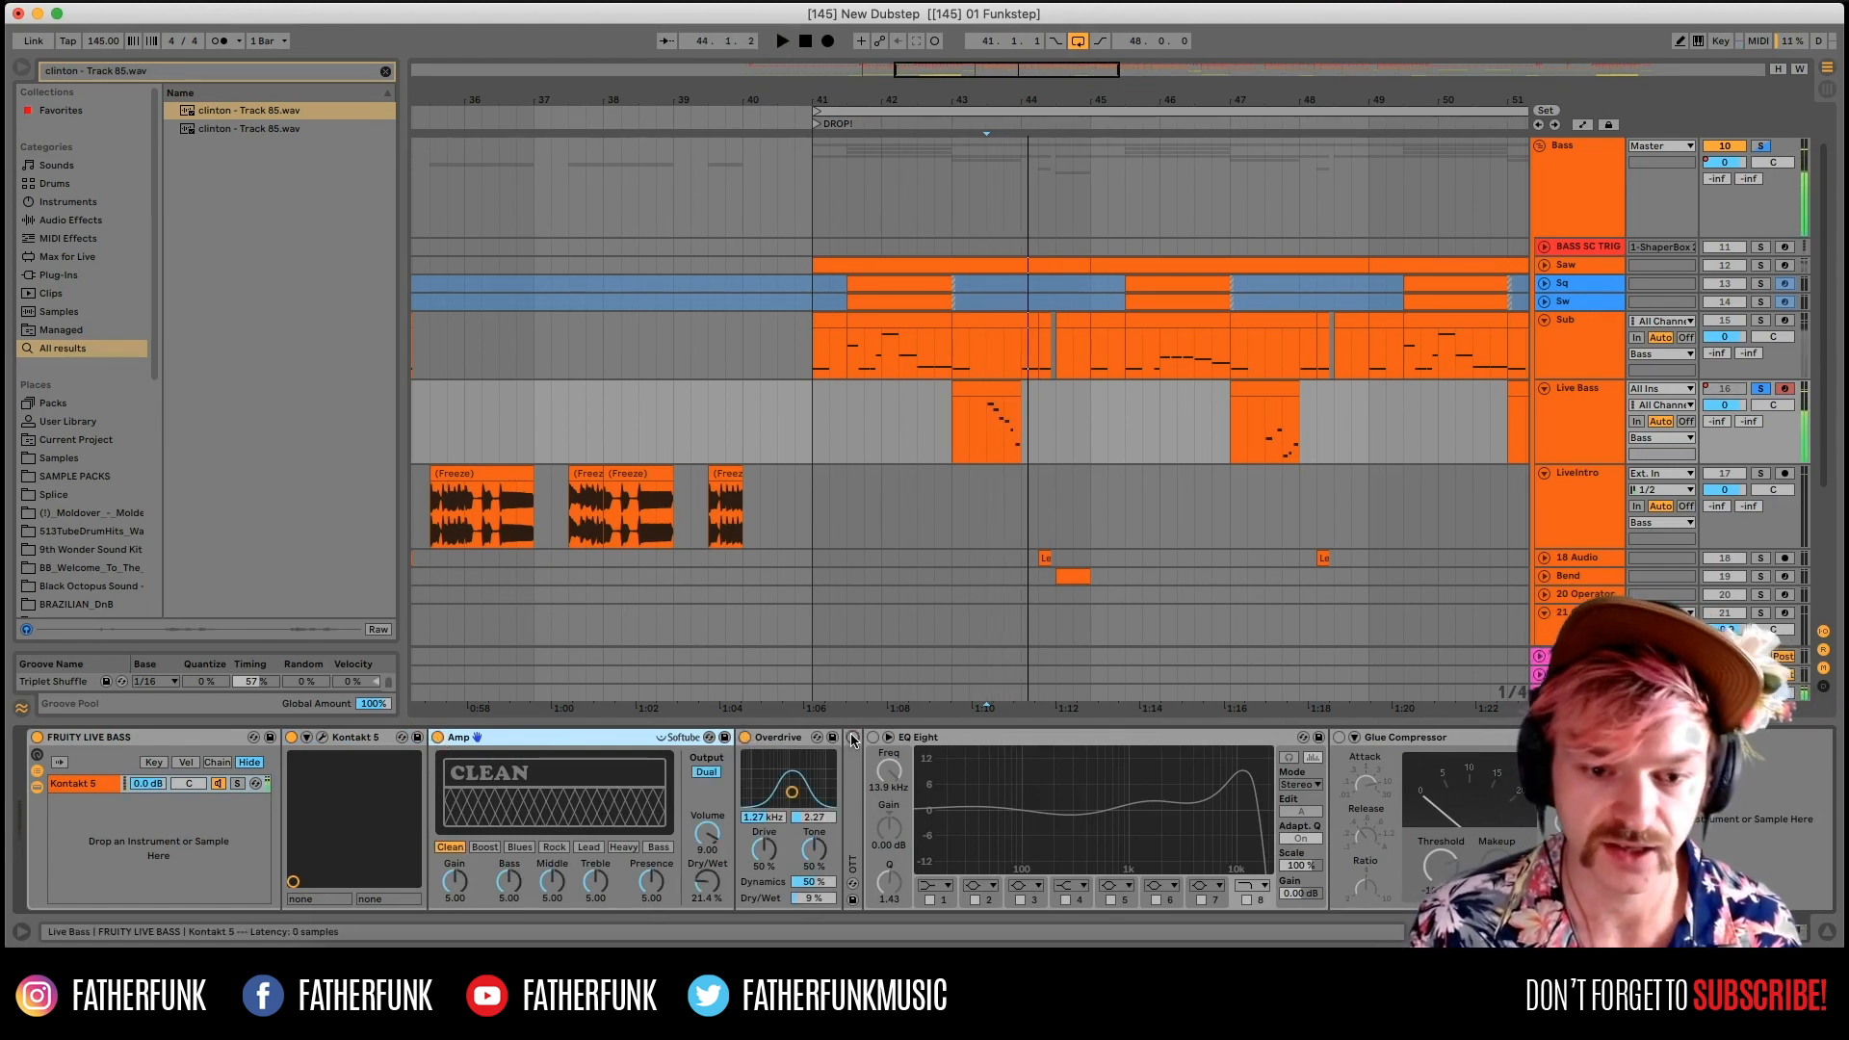
Re-enable OTT, EQ Eight and Glue Compressor in turn while replaying the riff, ending with the Live Bass track unsoloed.
{"action": "key", "text": "space"}
{"action": "key", "text": "space"}
{"action": "key", "text": "space"}
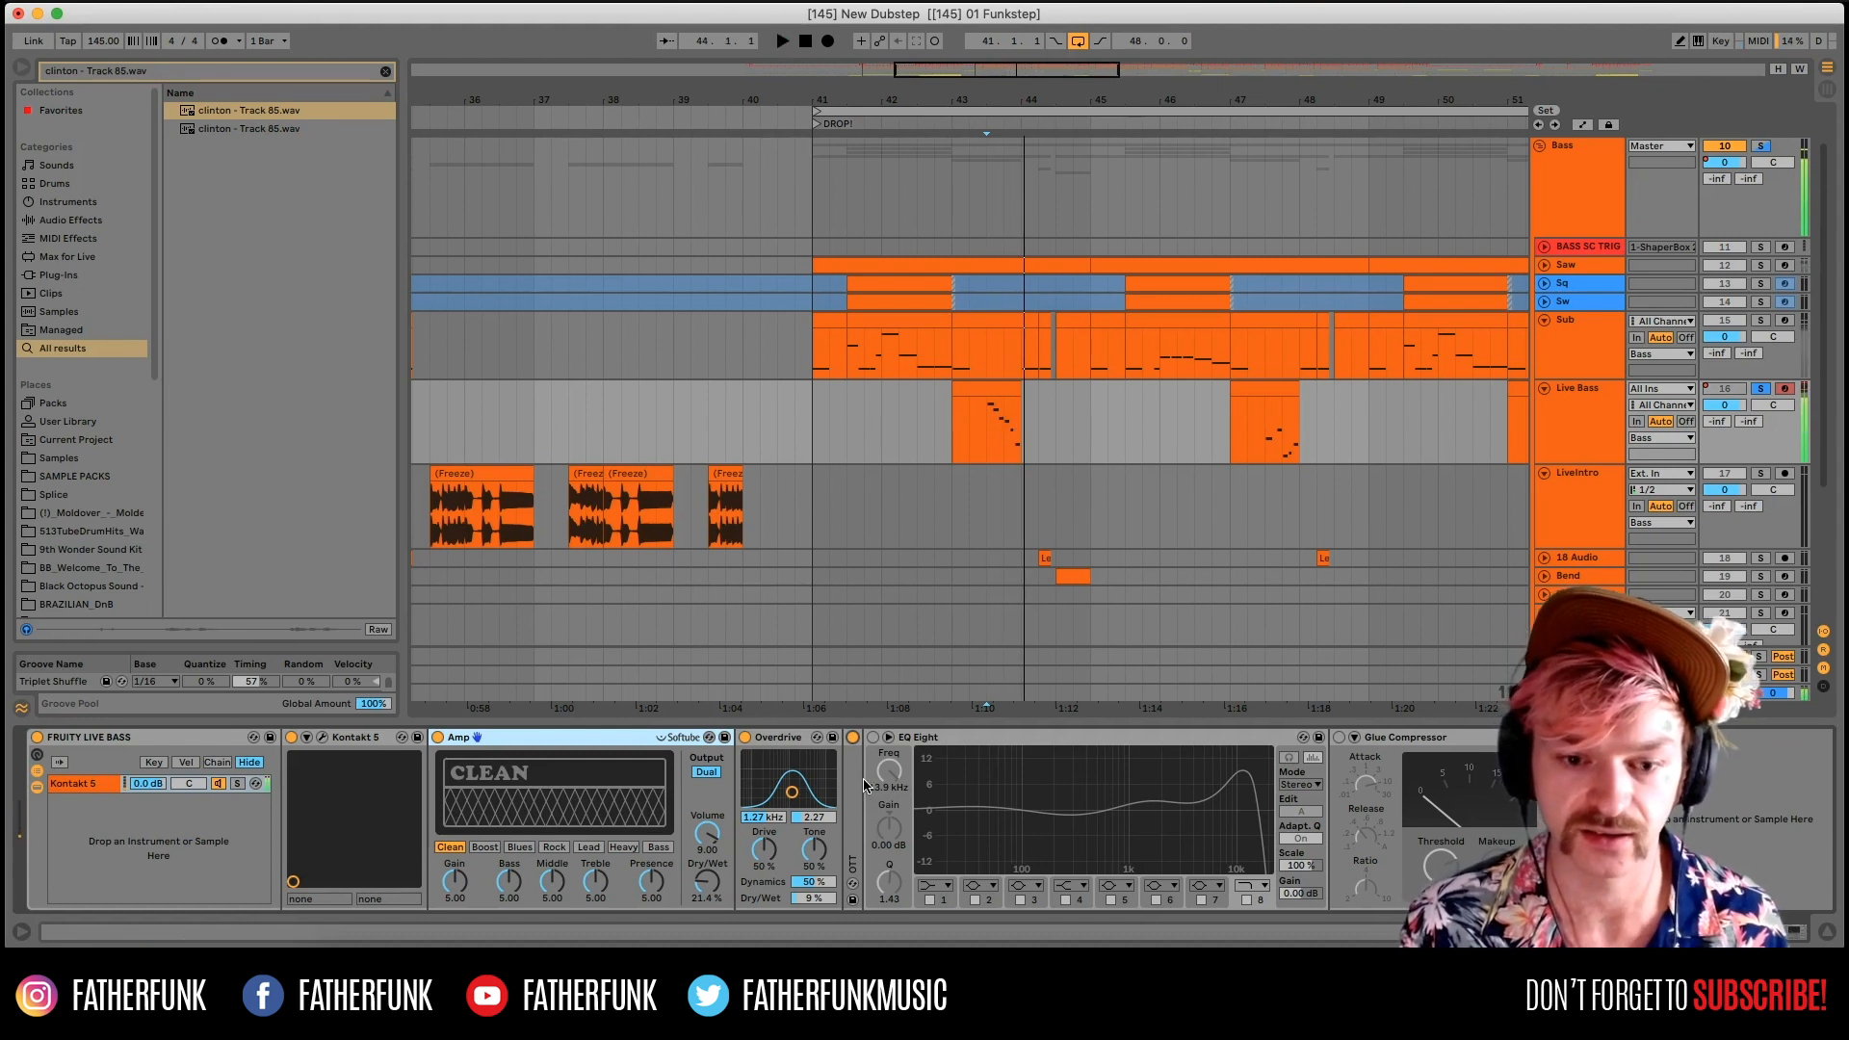
{"action": "left_click", "coordinate": [874, 737]}
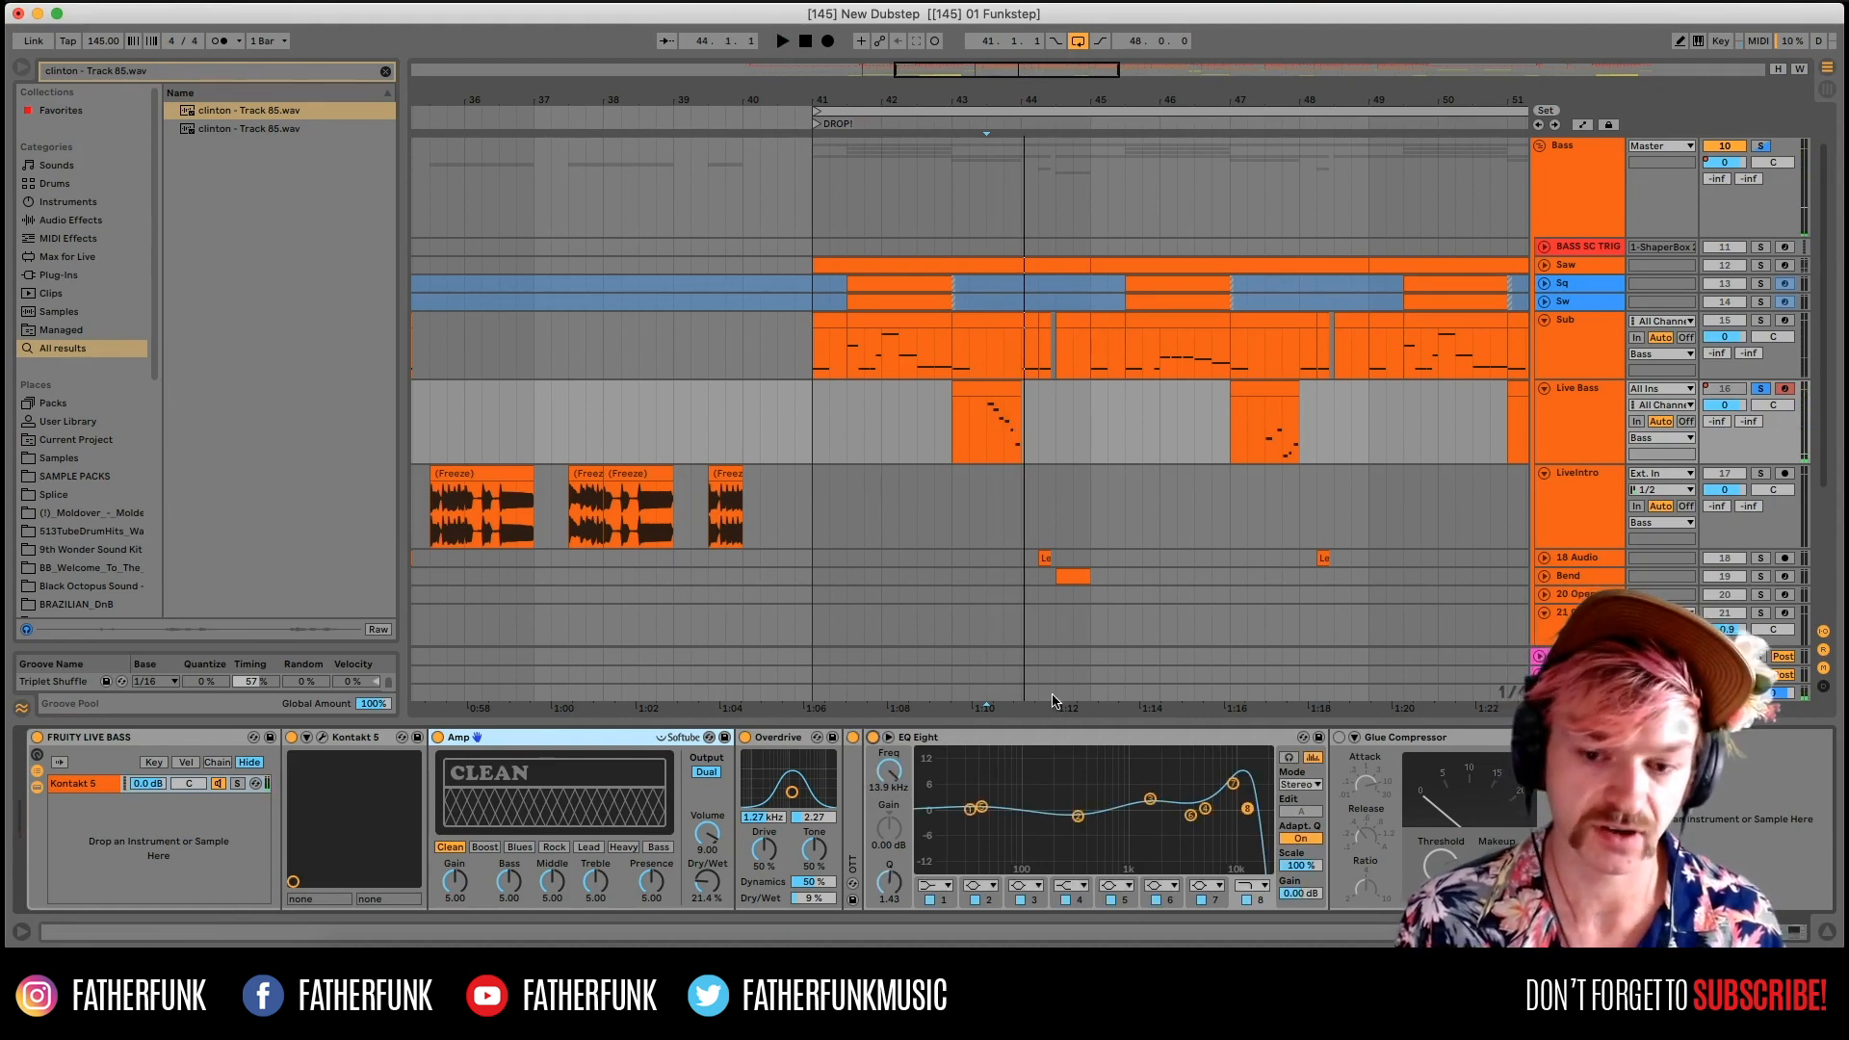
{"action": "key", "text": "space"}
{"action": "left_click", "coordinate": [1339, 738]}
{"action": "key", "text": "space"}
{"action": "left_click", "coordinate": [1762, 389]}
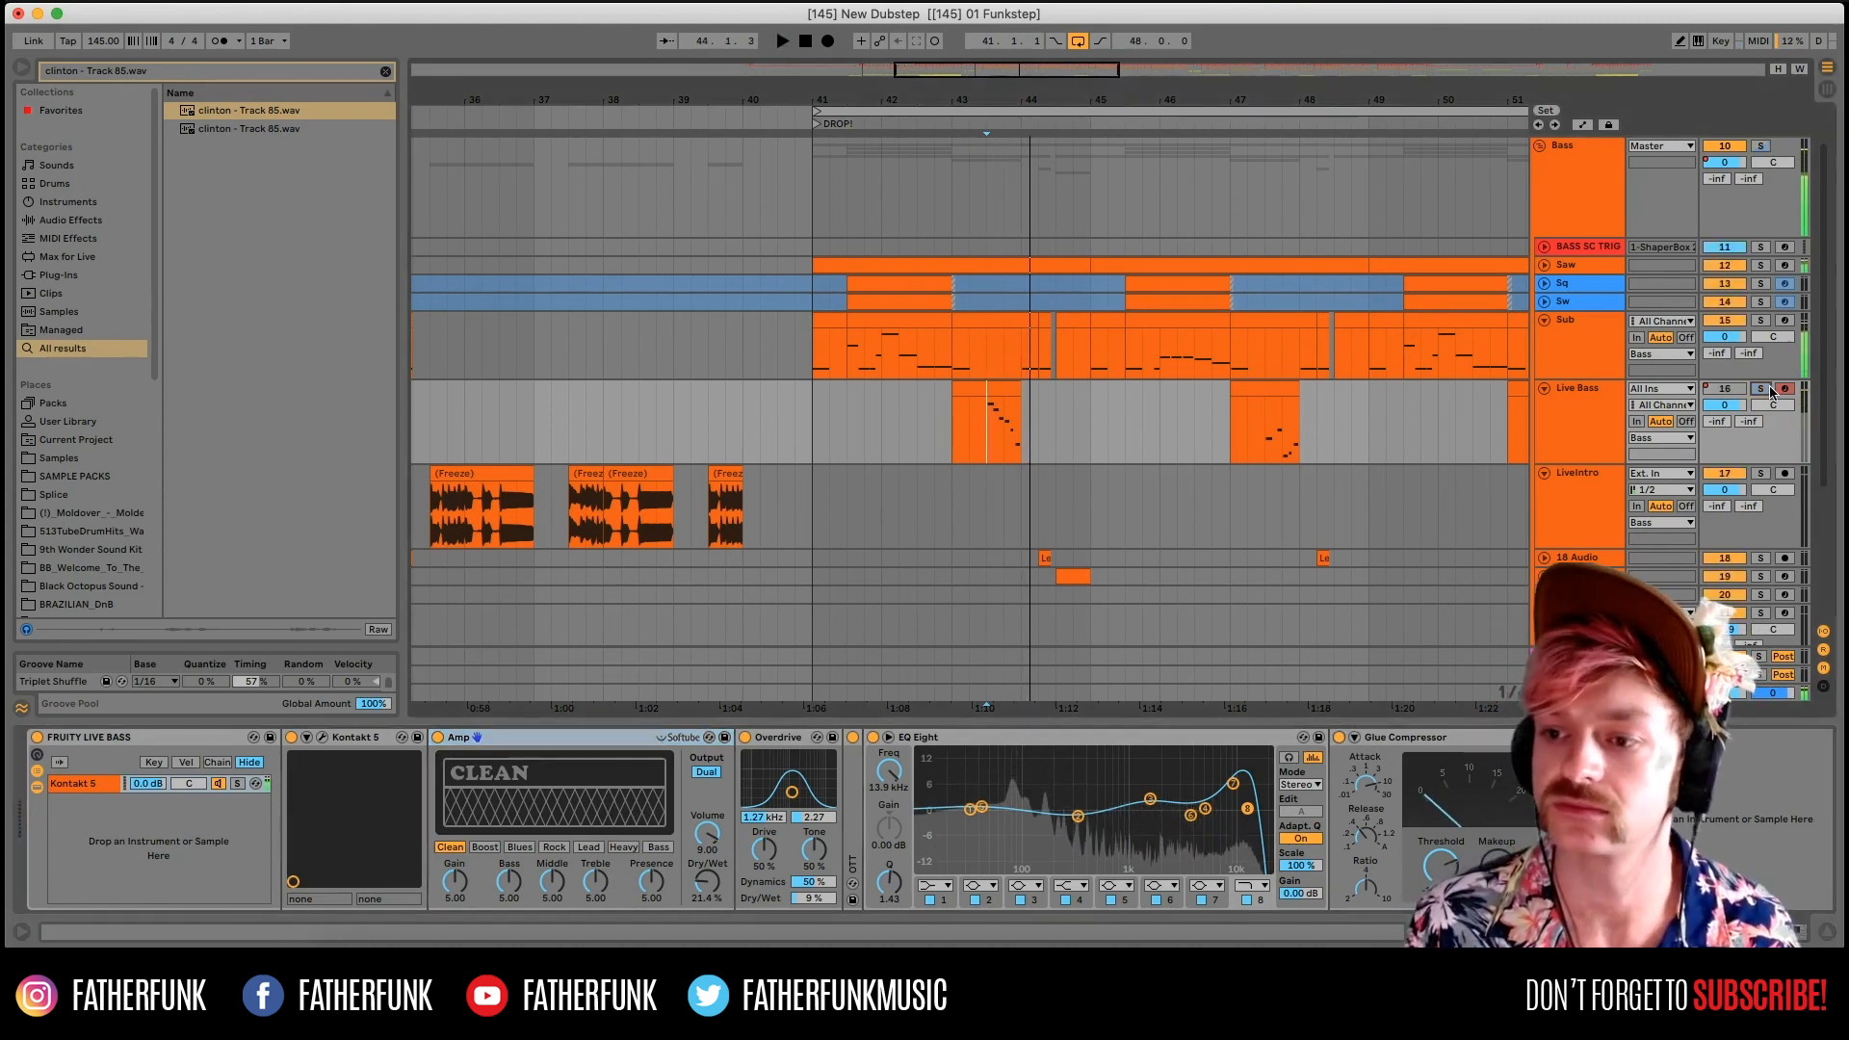
Toggle solo on the Live Bass track and select its FRUITY LIVE BASS rack.
{"action": "left_click", "coordinate": [1761, 389]}
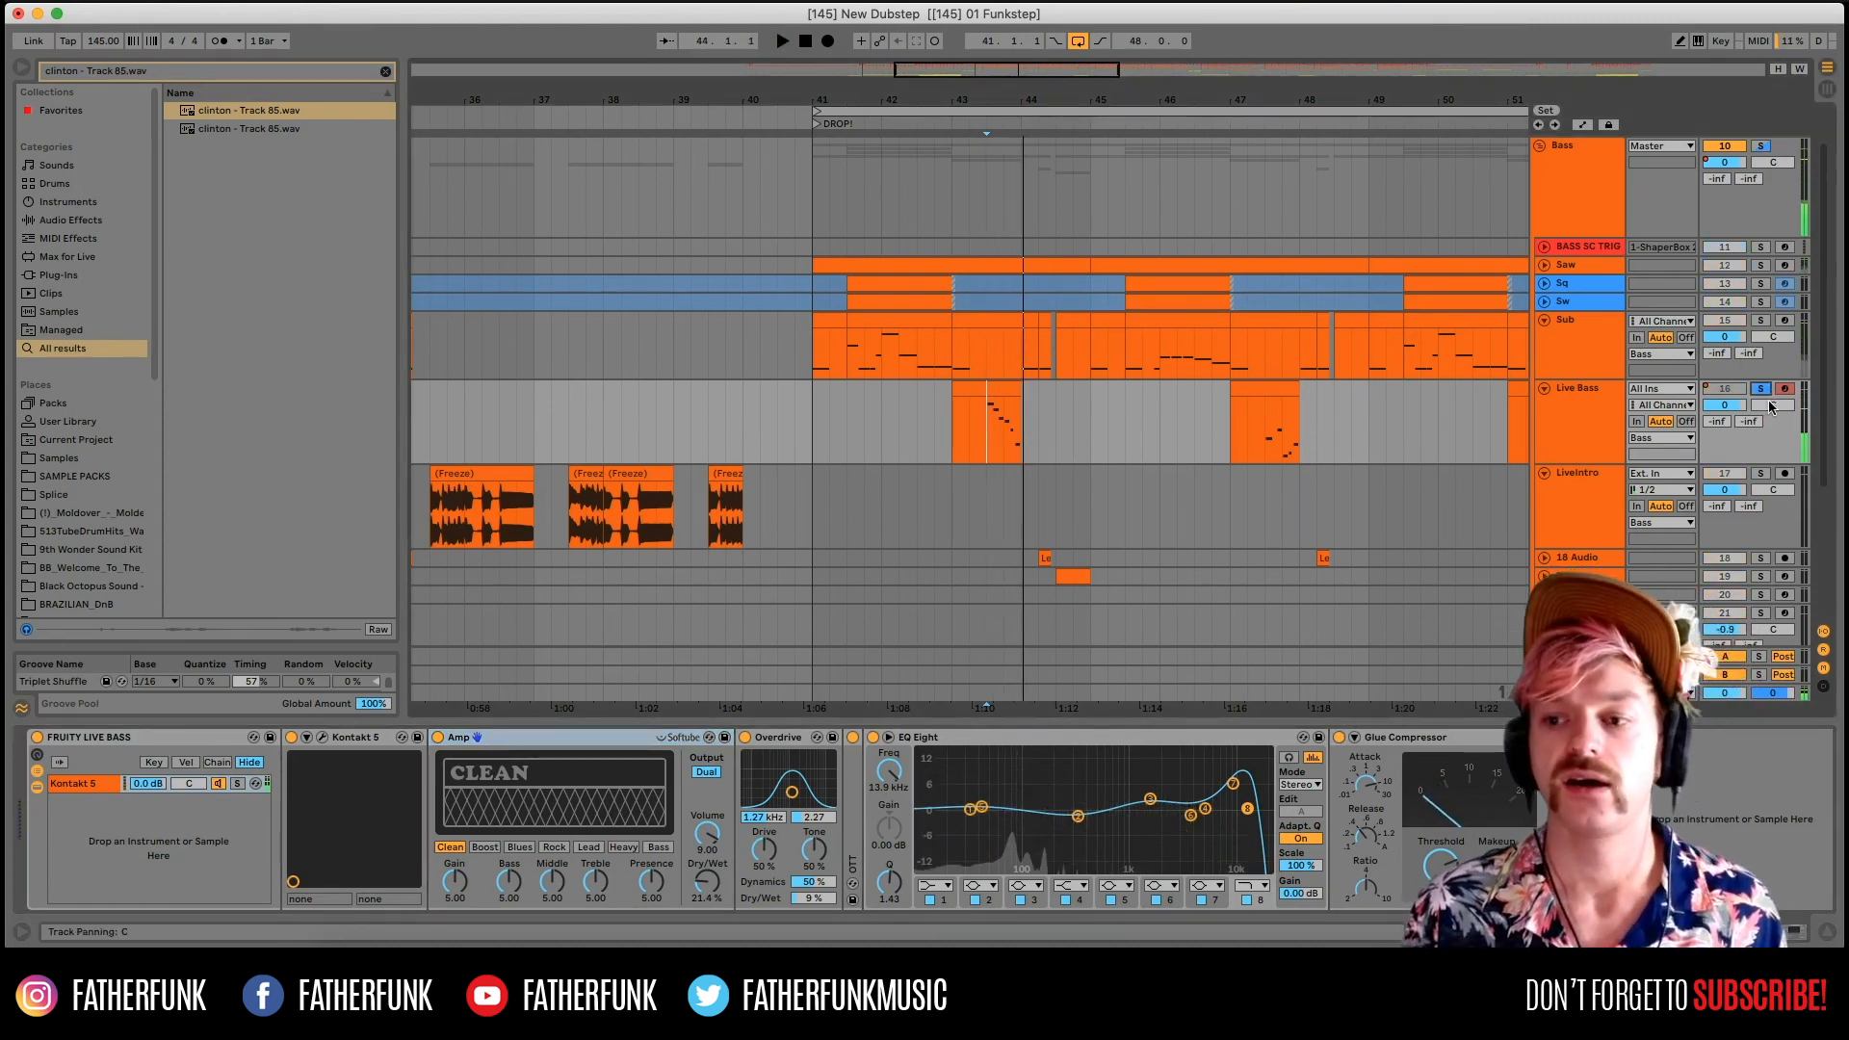
{"action": "left_click_drag", "start_coordinate": [994, 75], "coordinate": [988, 72]}
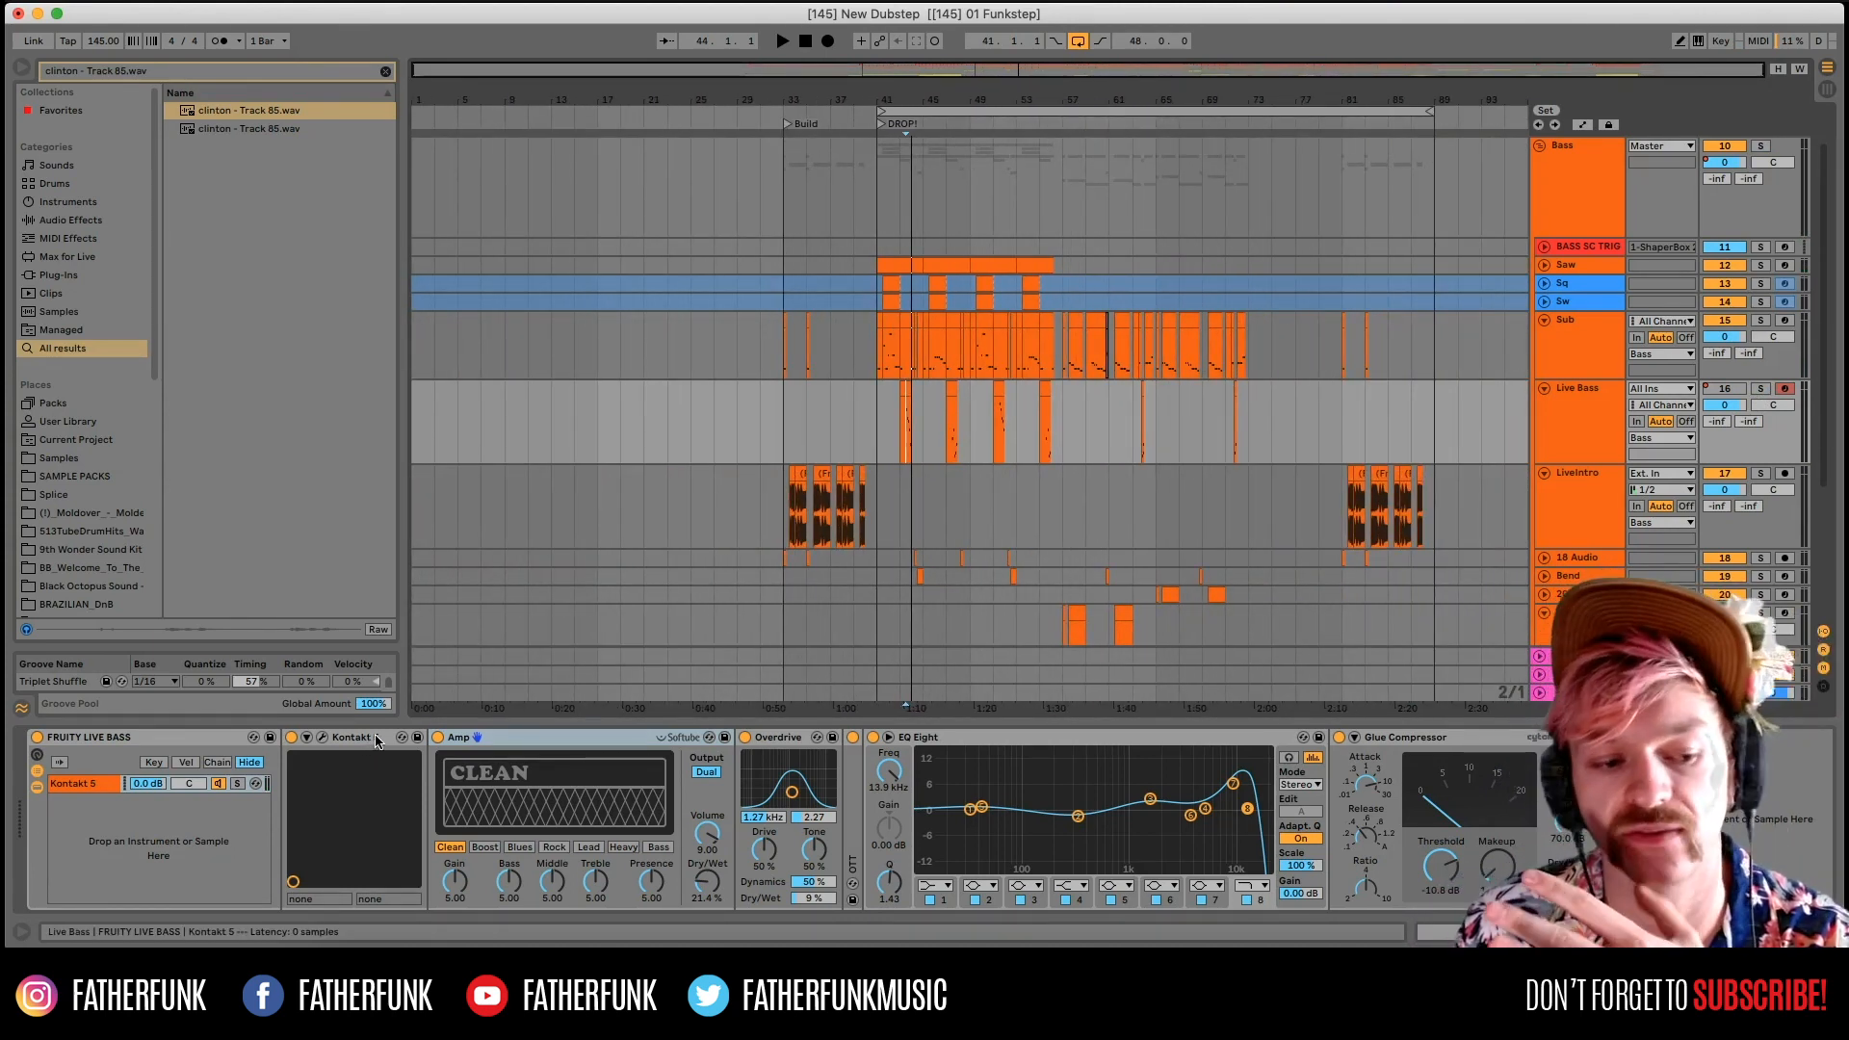
{"action": "left_click", "coordinate": [227, 736]}
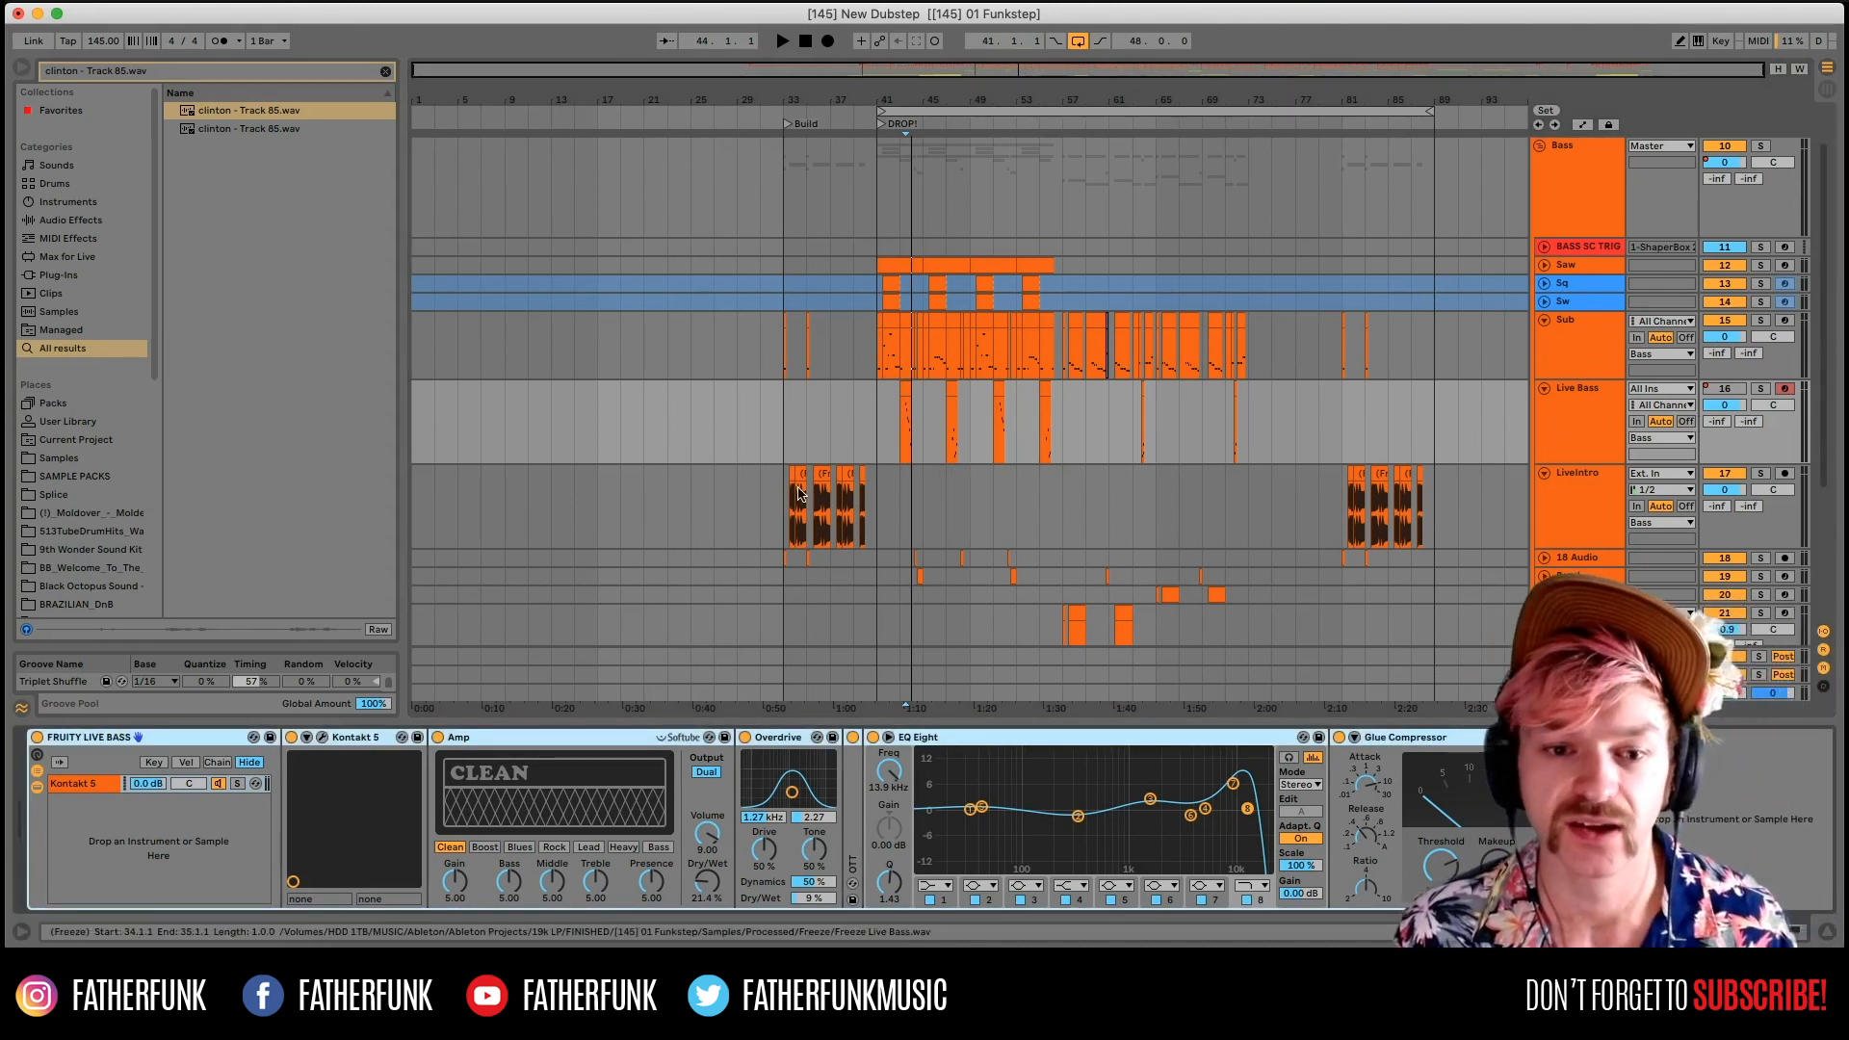
Show the LiveIntro track's effects, play the build from bar 33 and select the frozen clip after bar 35.
{"action": "left_click", "coordinate": [1620, 465]}
{"action": "key", "text": "space"}
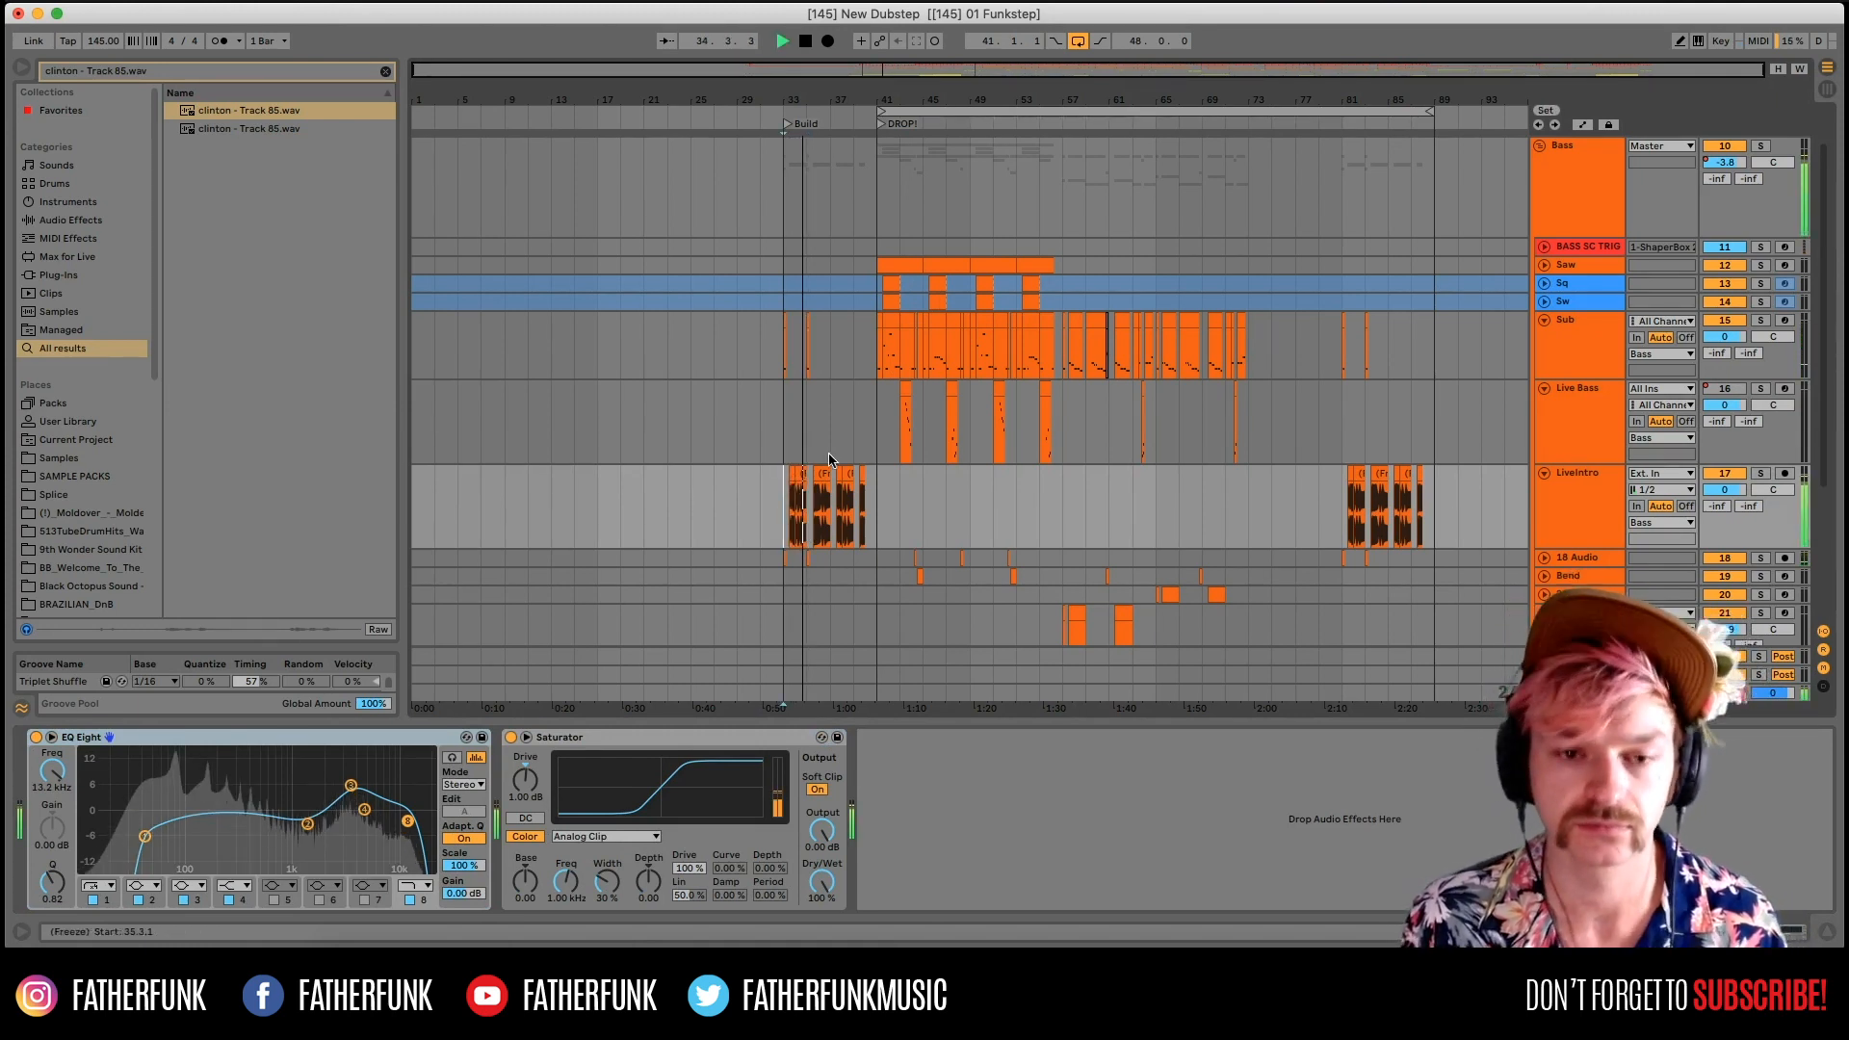
{"action": "left_click", "coordinate": [822, 510]}
{"action": "left_click_drag", "start_coordinate": [890, 75], "coordinate": [956, 422]}
{"action": "key", "text": "space"}
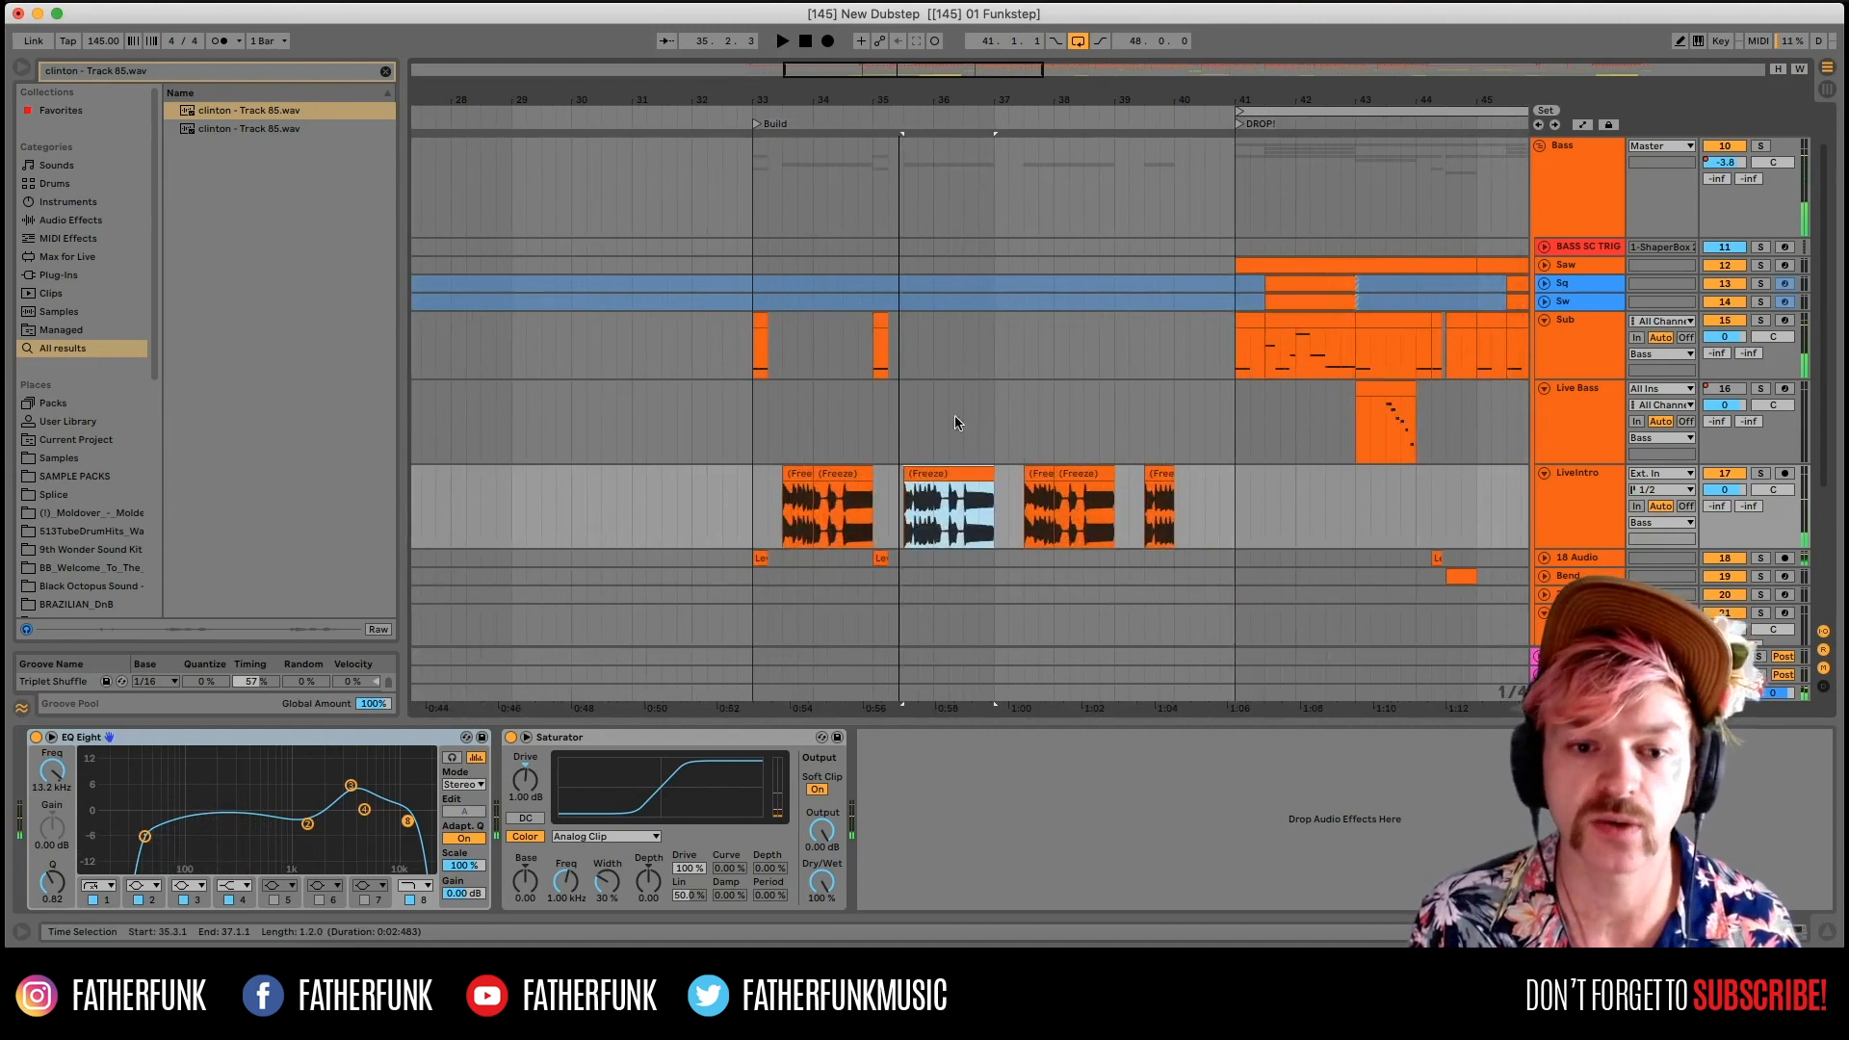
Solo the LiveIntro track and play its frozen bass audio around bar 34 repeatedly.
{"action": "left_click", "coordinate": [870, 525]}
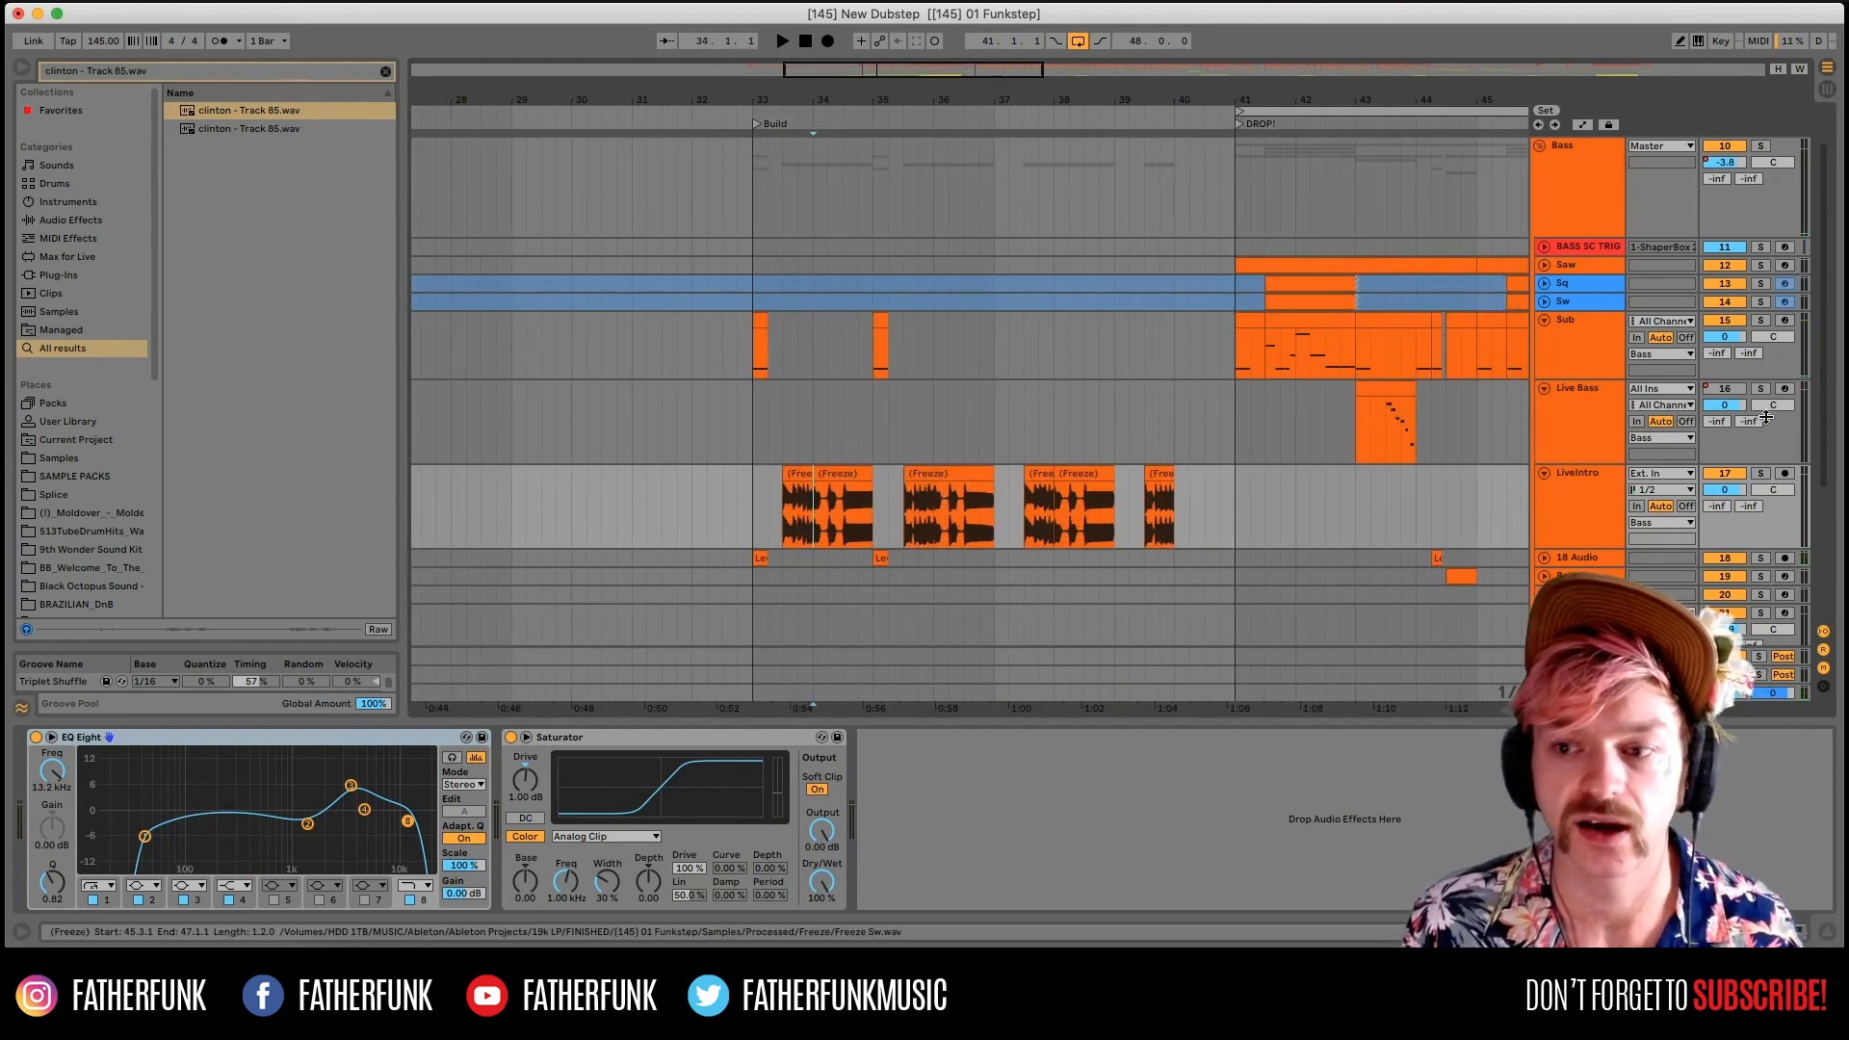
{"action": "key", "text": "space"}
{"action": "key", "text": "space"}
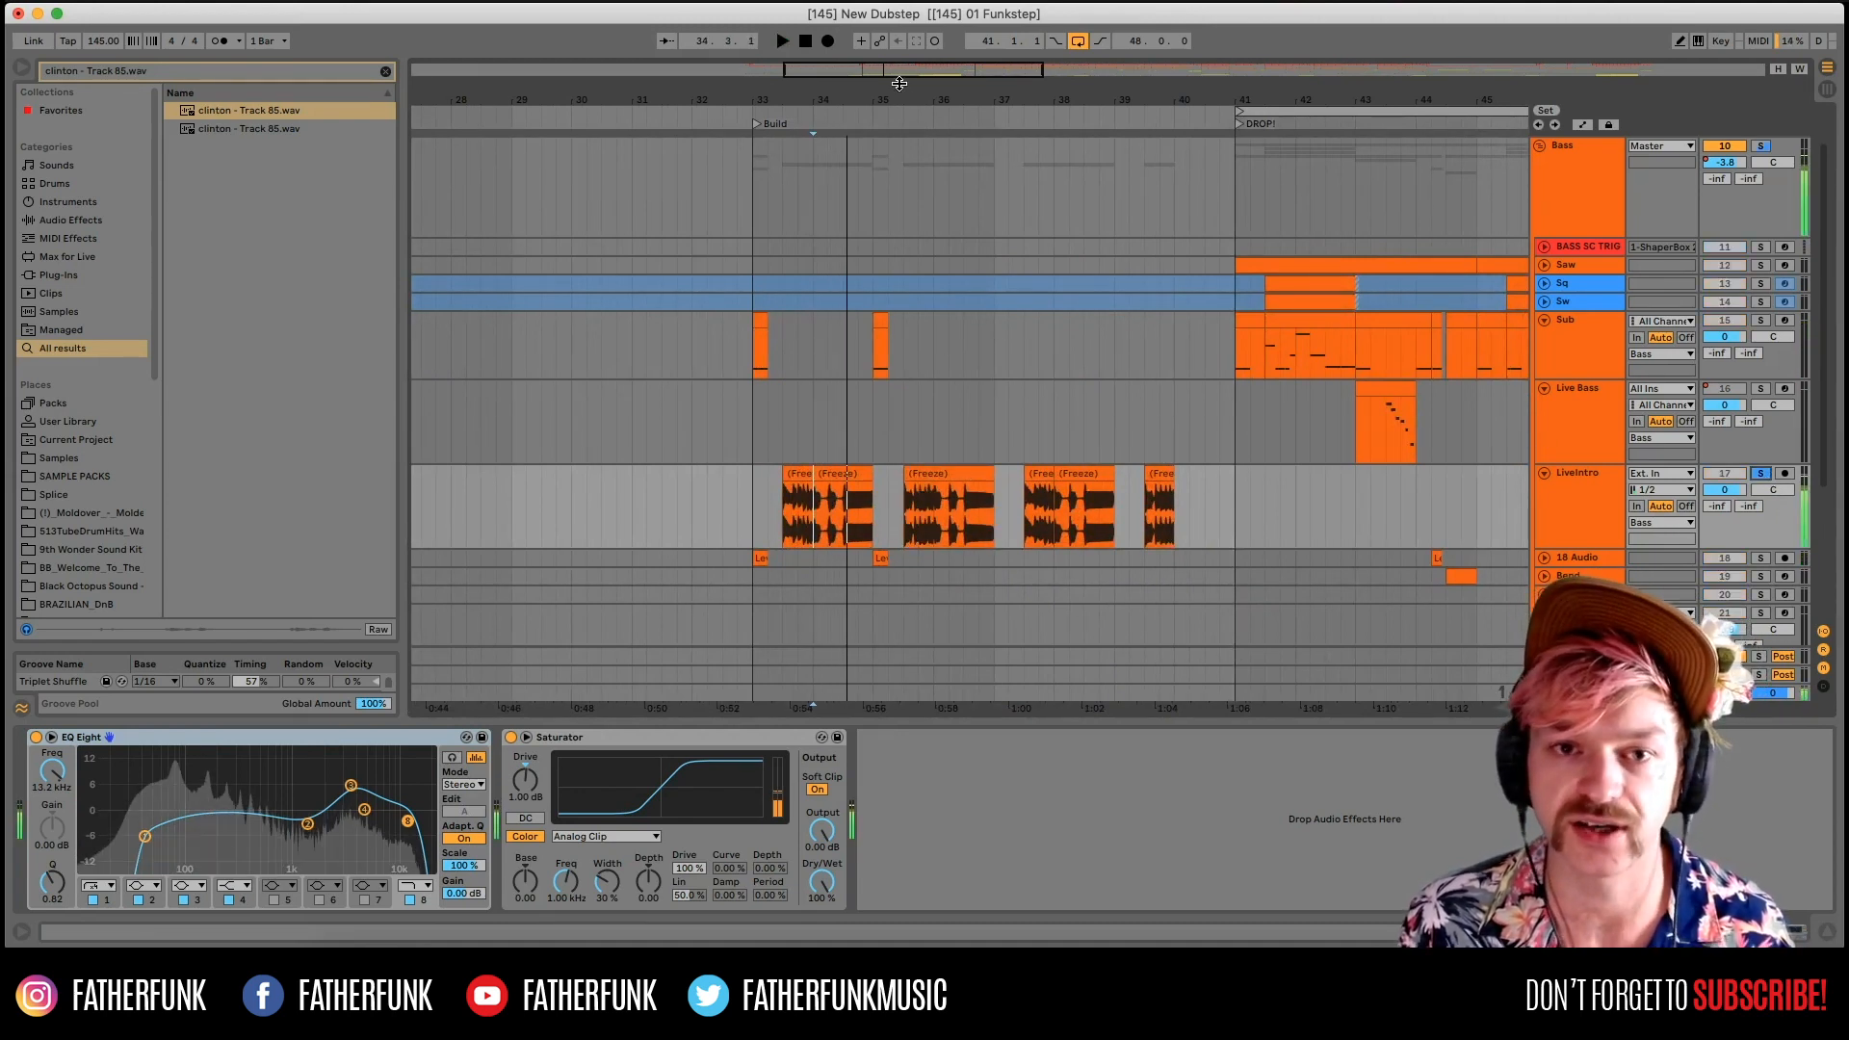
{"action": "left_click_drag", "start_coordinate": [899, 76], "coordinate": [857, 161]}
{"action": "left_click", "coordinate": [805, 528]}
{"action": "key", "text": "space"}
{"action": "key", "text": "space"}
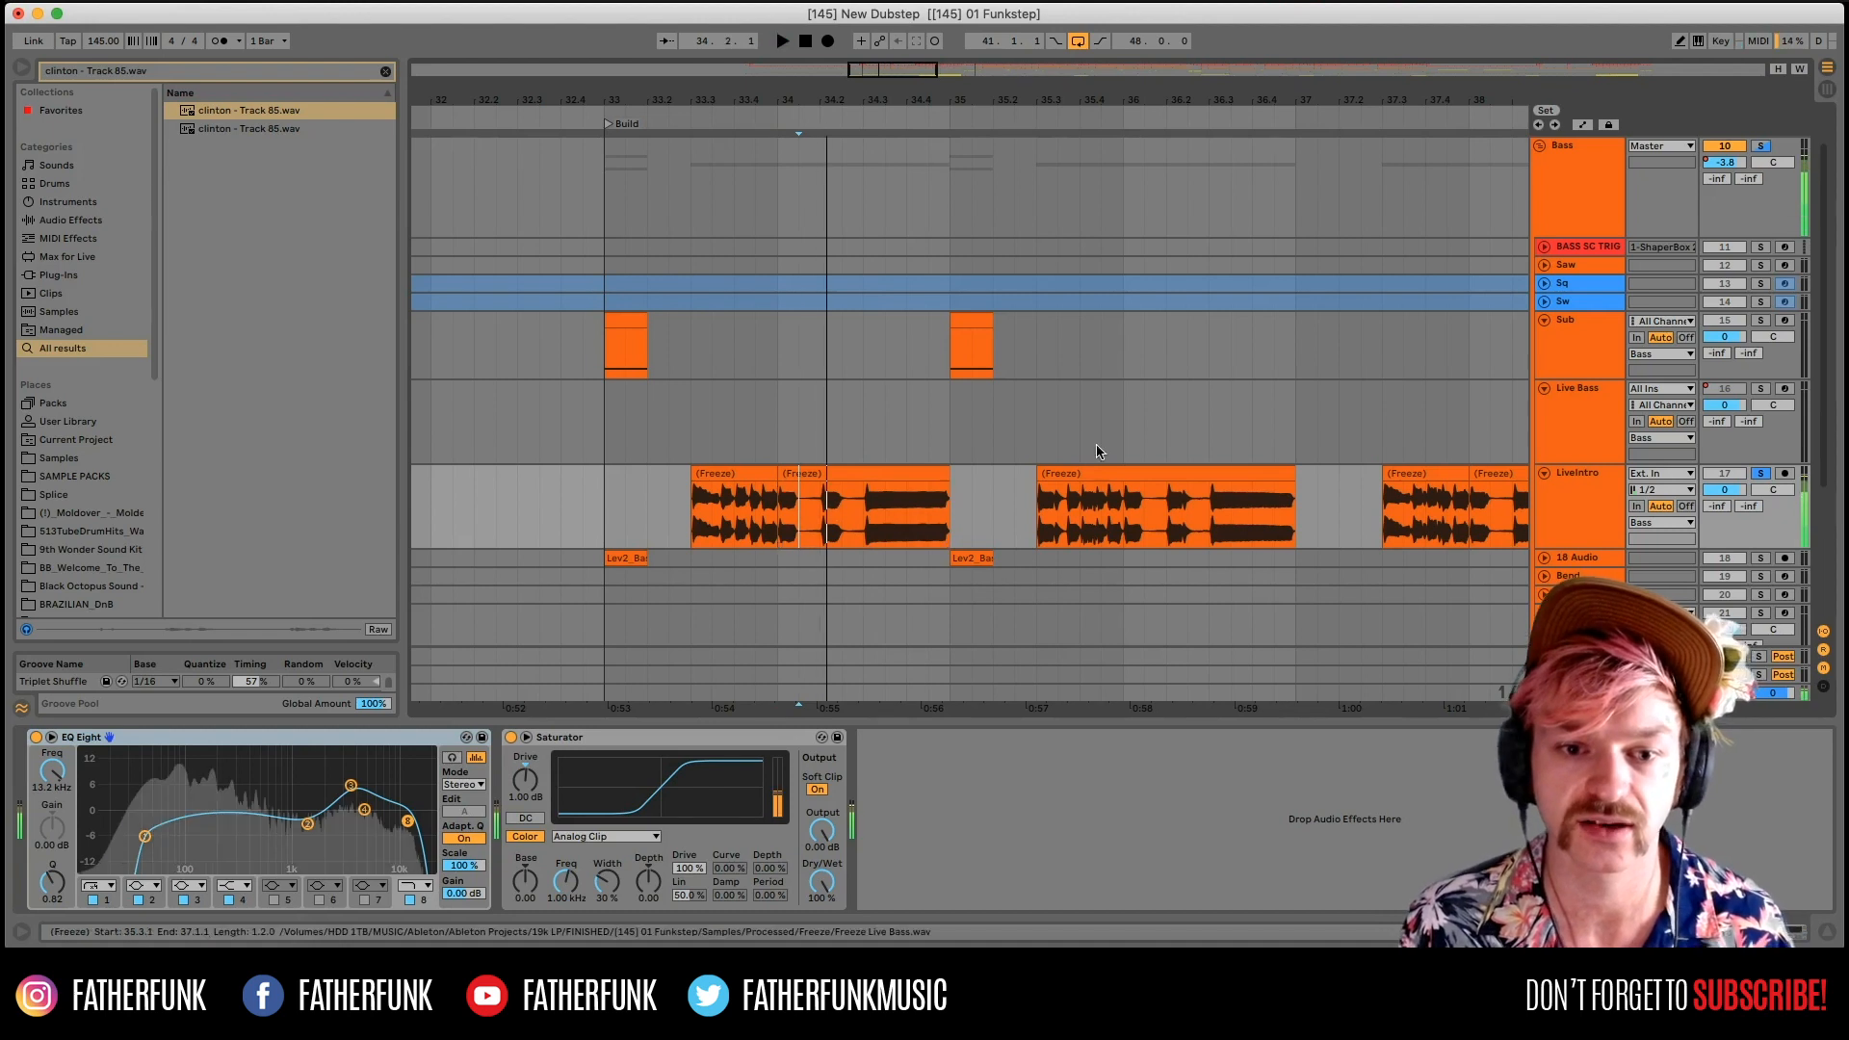
Select the frozen LiveIntro clip at bar 34, then play the soloed track from the build.
{"action": "left_click", "coordinate": [781, 528]}
{"action": "left_click", "coordinate": [859, 473]}
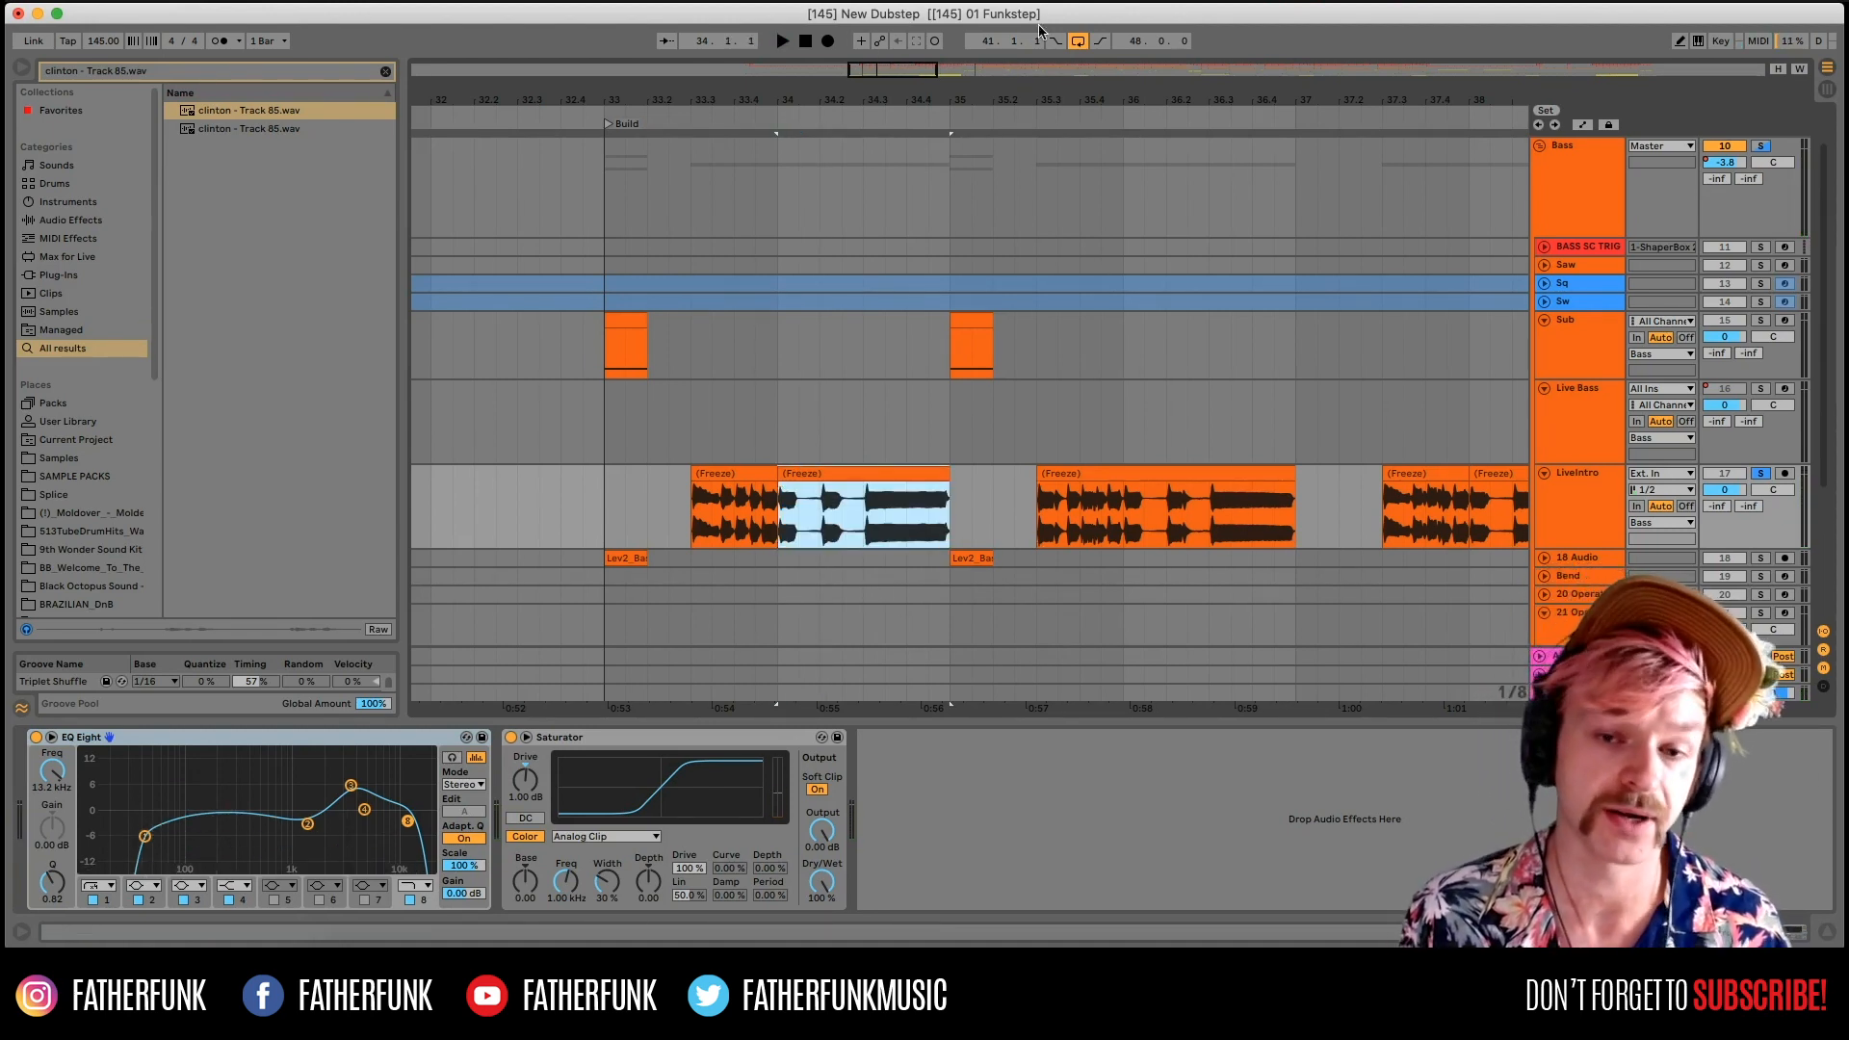
{"action": "left_click_drag", "start_coordinate": [890, 69], "coordinate": [936, 44]}
{"action": "left_click", "coordinate": [831, 524]}
{"action": "key", "text": "space"}
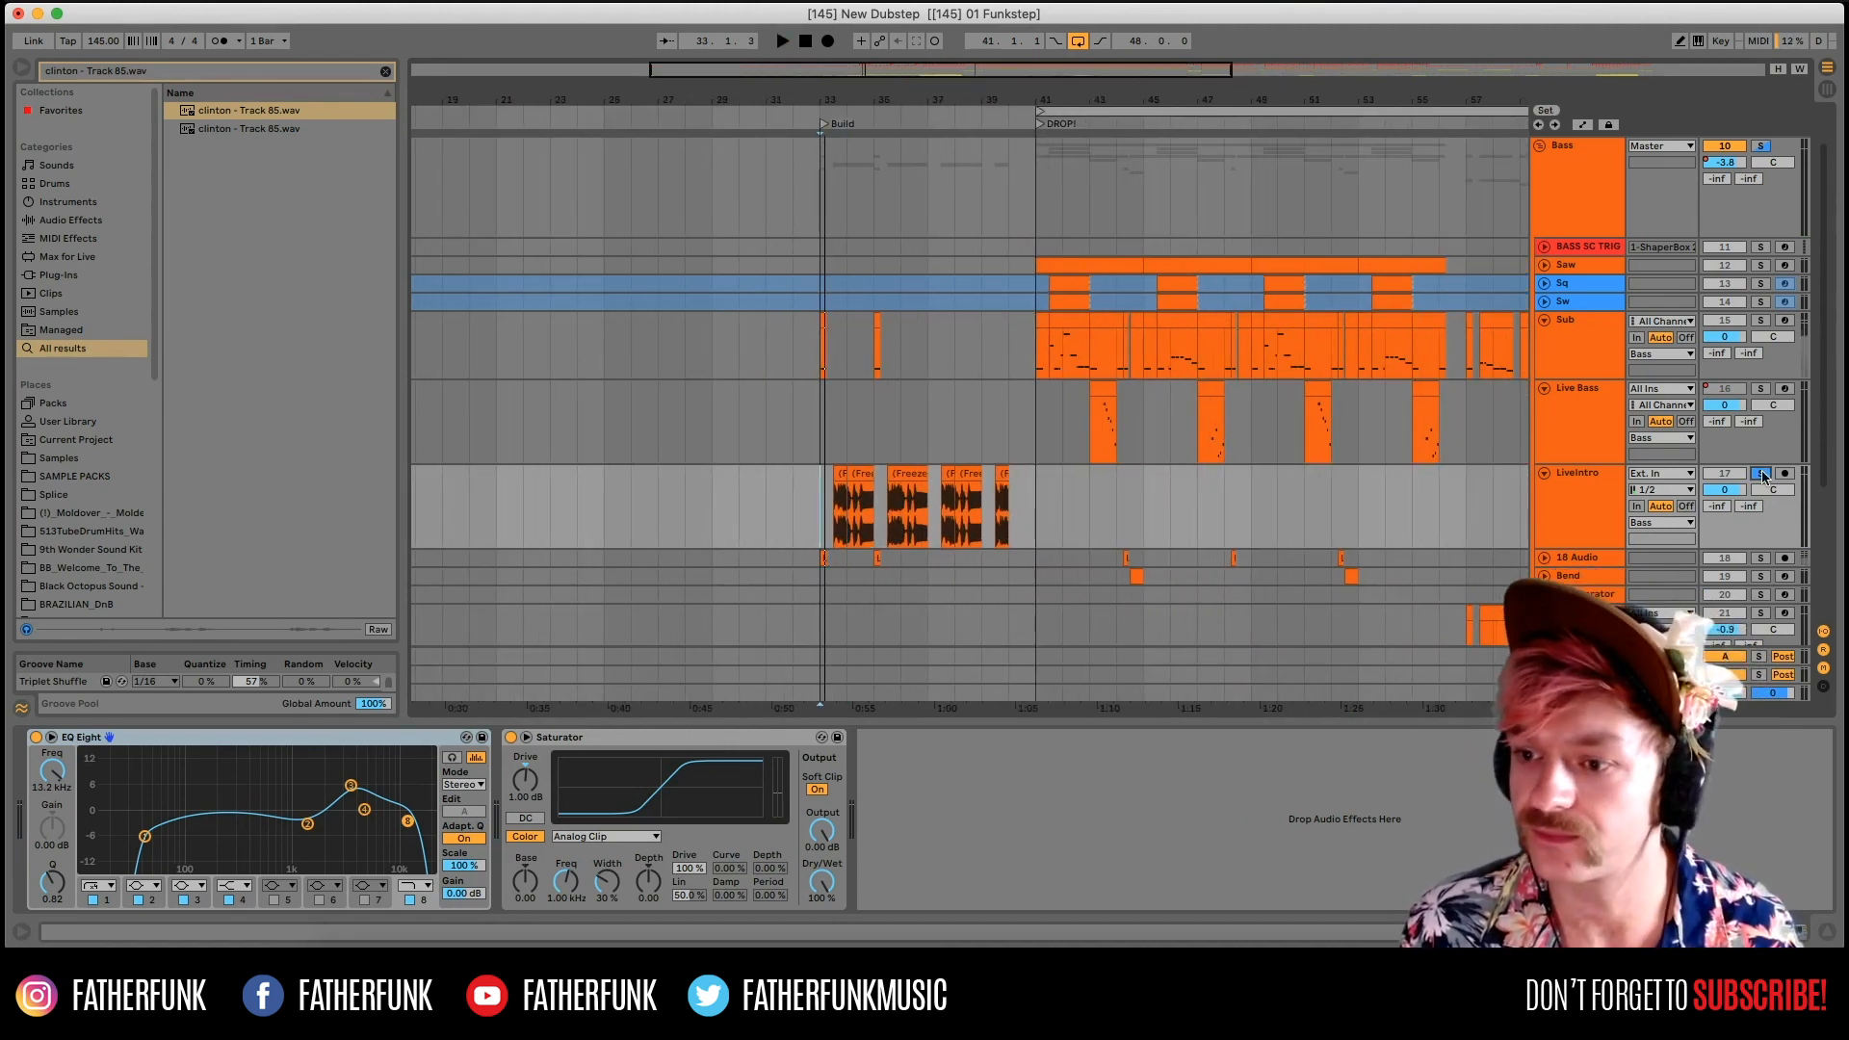
Solo the 18 Audio track instead of LiveIntro and play its bass hit at bar 33.
{"action": "key", "text": "space"}
{"action": "left_click", "coordinate": [1760, 557]}
{"action": "key", "text": "space"}
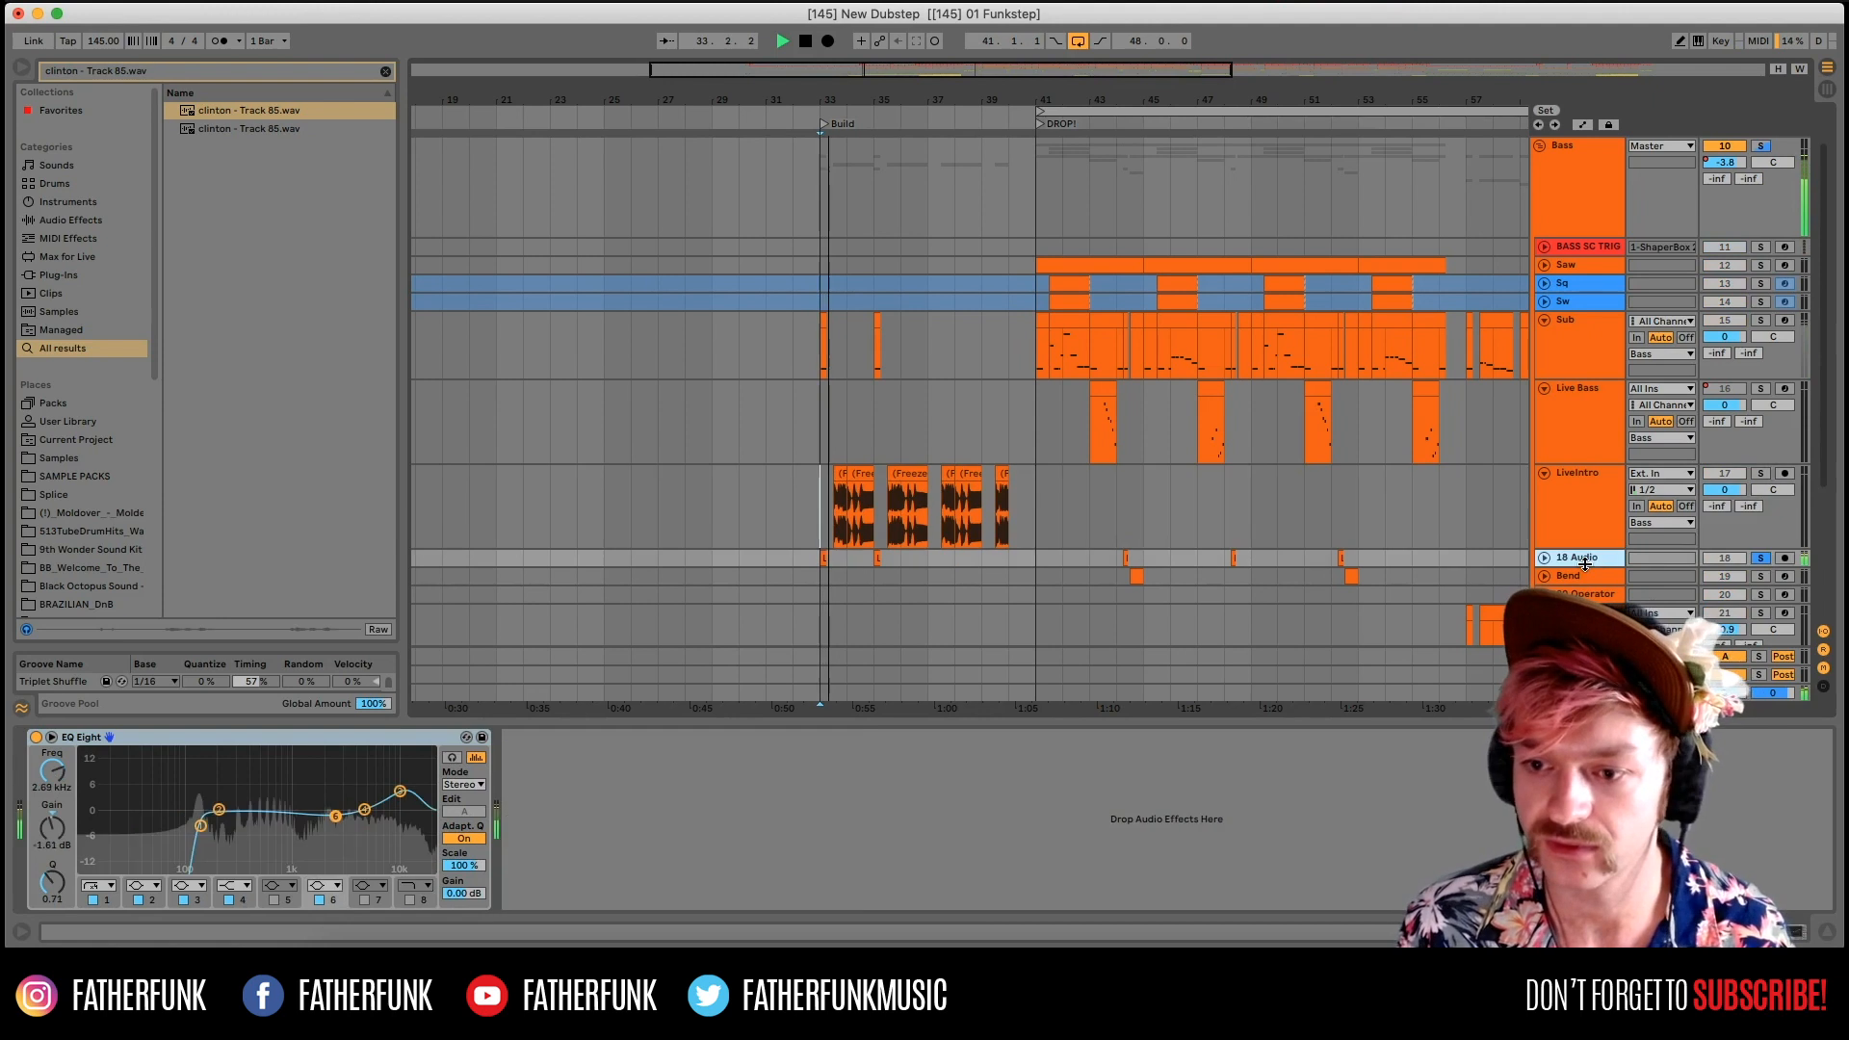
Unfold the 18 Audio track and inspect the waveform of its first clip, then hide the clip view.
{"action": "left_click", "coordinate": [1543, 558]}
{"action": "key", "text": "space"}
{"action": "double_click", "coordinate": [824, 558]}
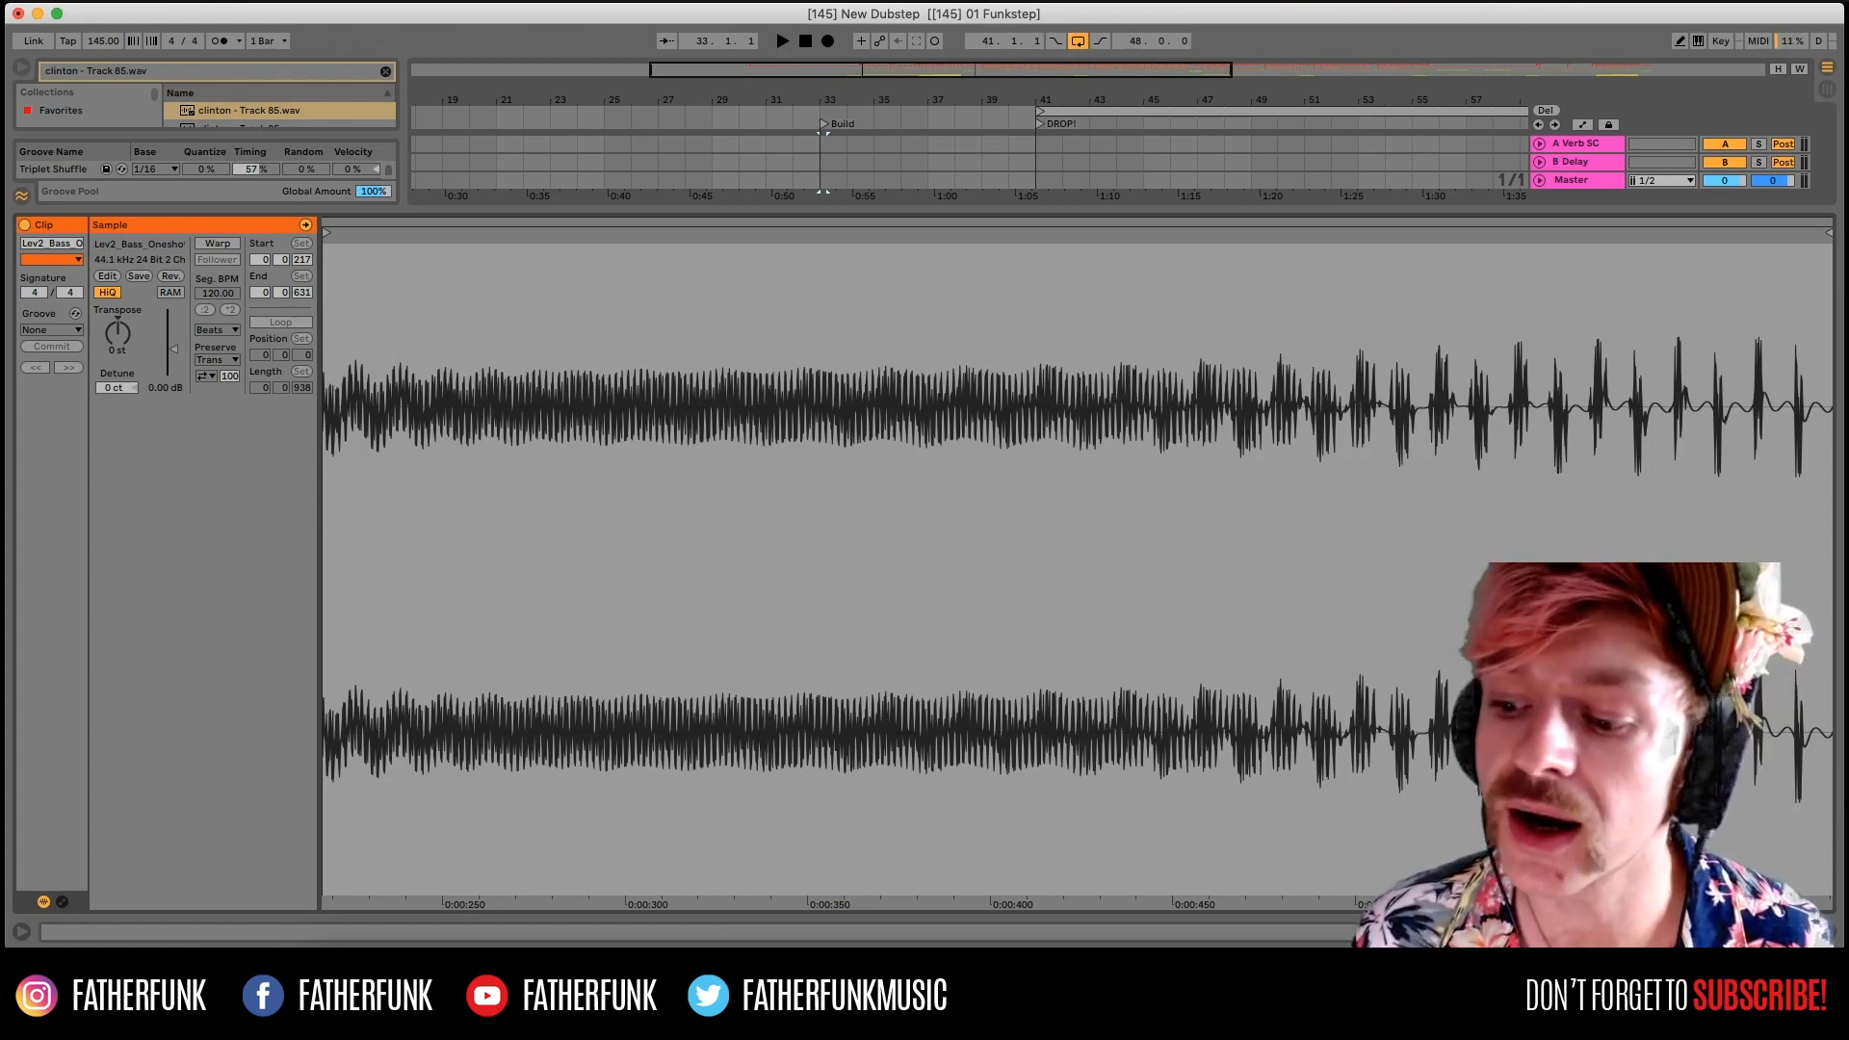
{"action": "left_click", "coordinate": [1827, 931]}
Unsolo the 18 Audio track and play its hit at bar 44.2 in the full mix.
{"action": "left_click", "coordinate": [1123, 487]}
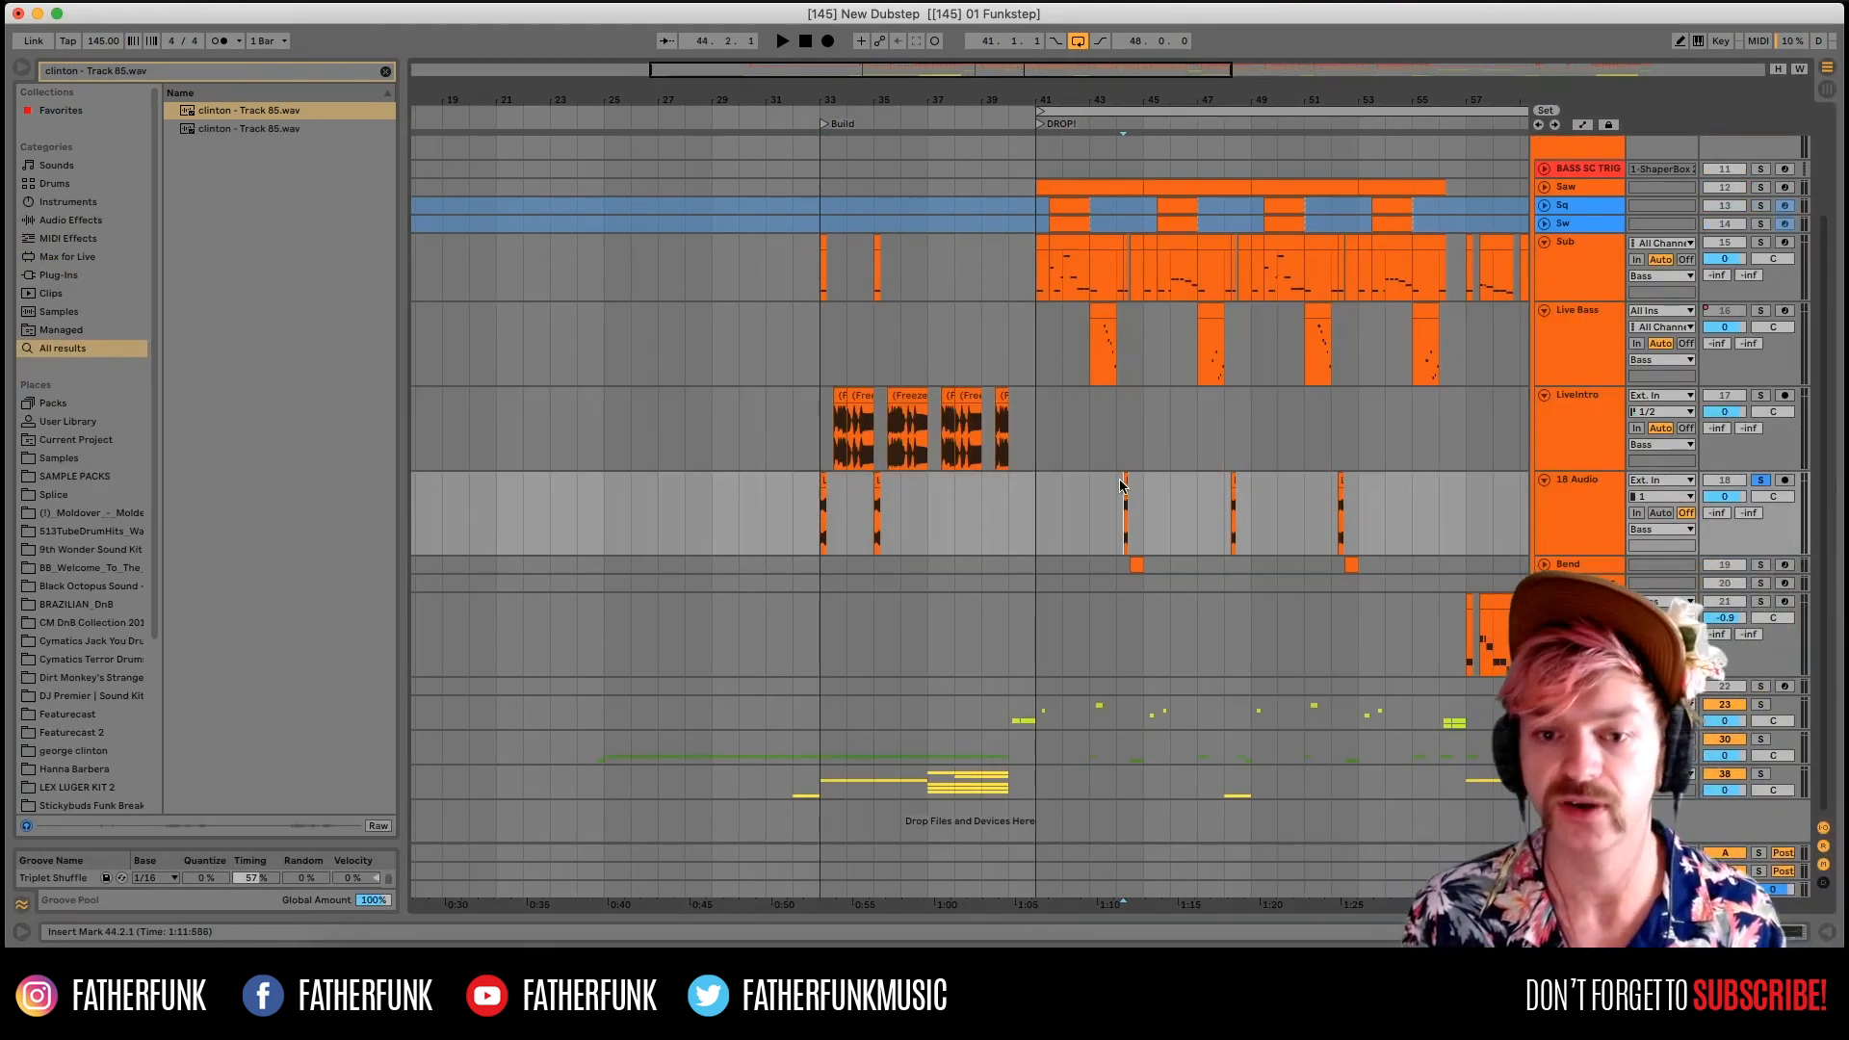
{"action": "left_click", "coordinate": [1755, 451]}
{"action": "left_click", "coordinate": [1762, 481]}
{"action": "key", "text": "space"}
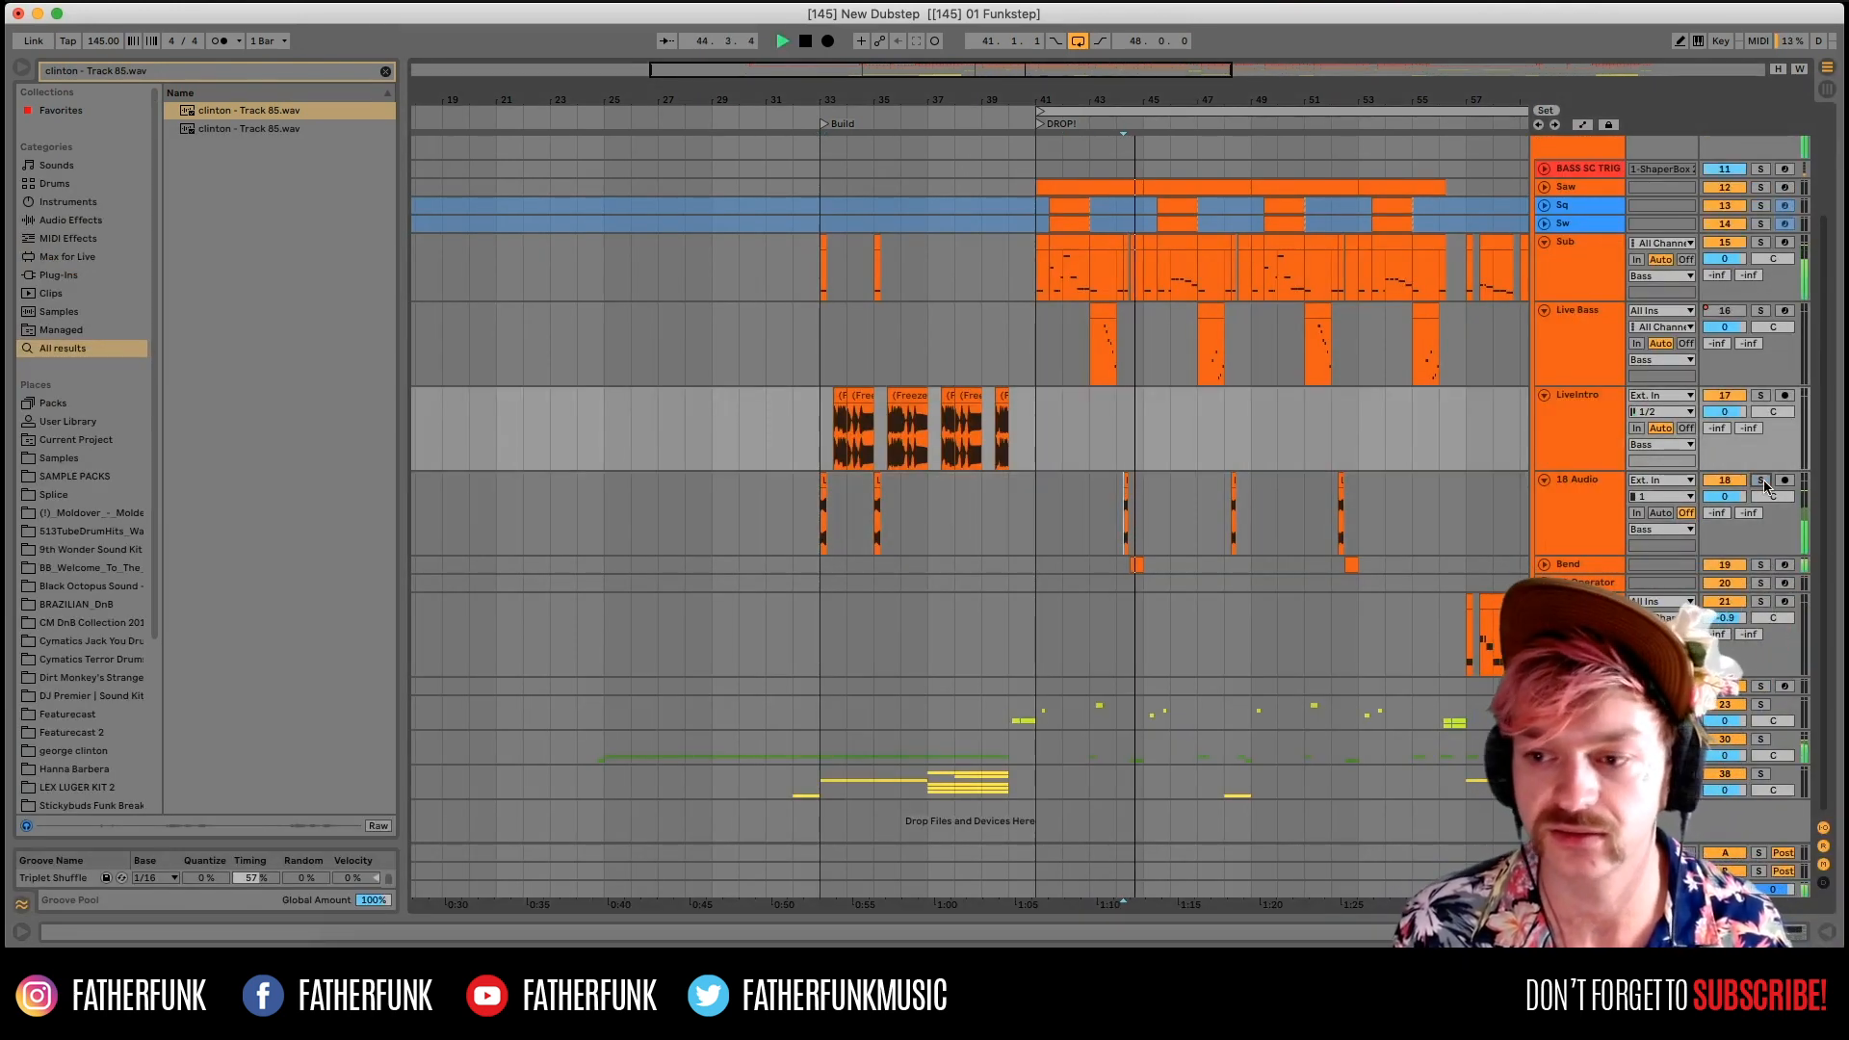
{"action": "key", "text": "space"}
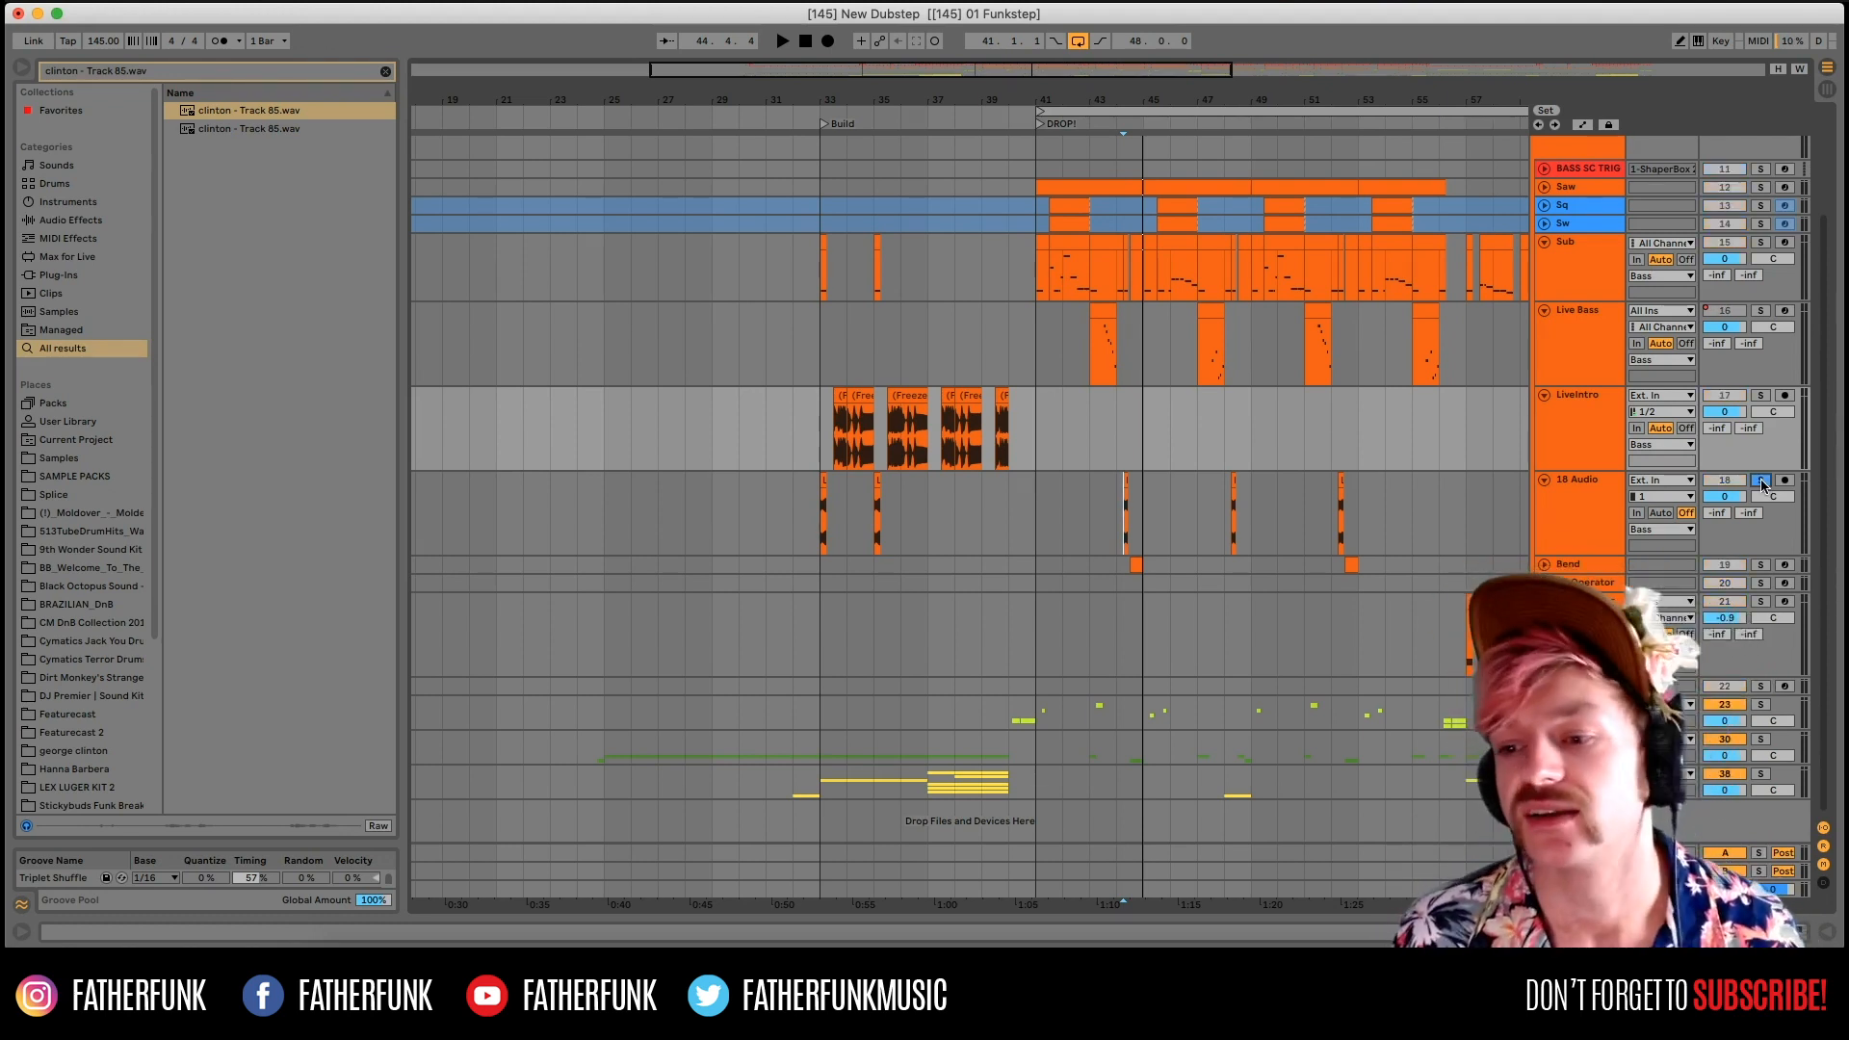
Unfold the Sw track and play the drop from bar 41.
{"action": "left_click", "coordinate": [1250, 482]}
{"action": "left_click", "coordinate": [1098, 453]}
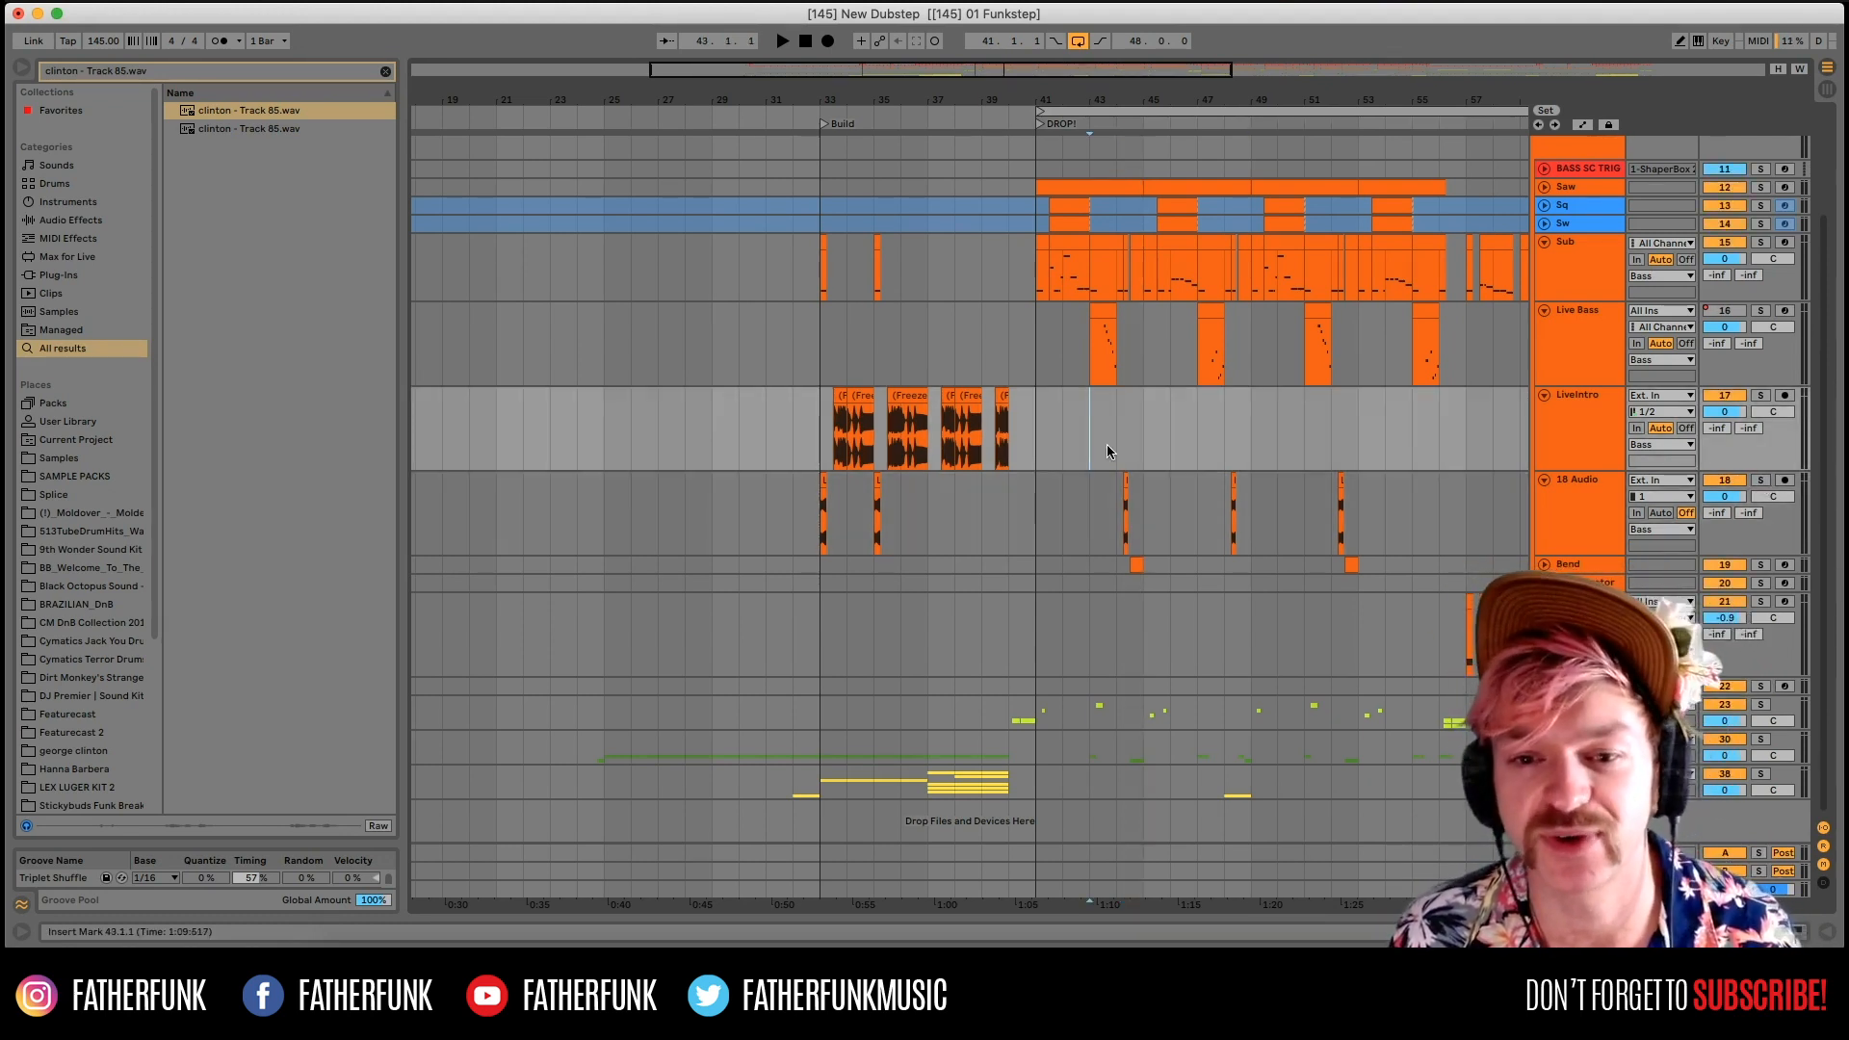
{"action": "left_click", "coordinate": [1544, 223]}
{"action": "left_click", "coordinate": [1035, 187]}
{"action": "key", "text": "space"}
{"action": "key", "text": "b"}
{"action": "key", "text": "space"}
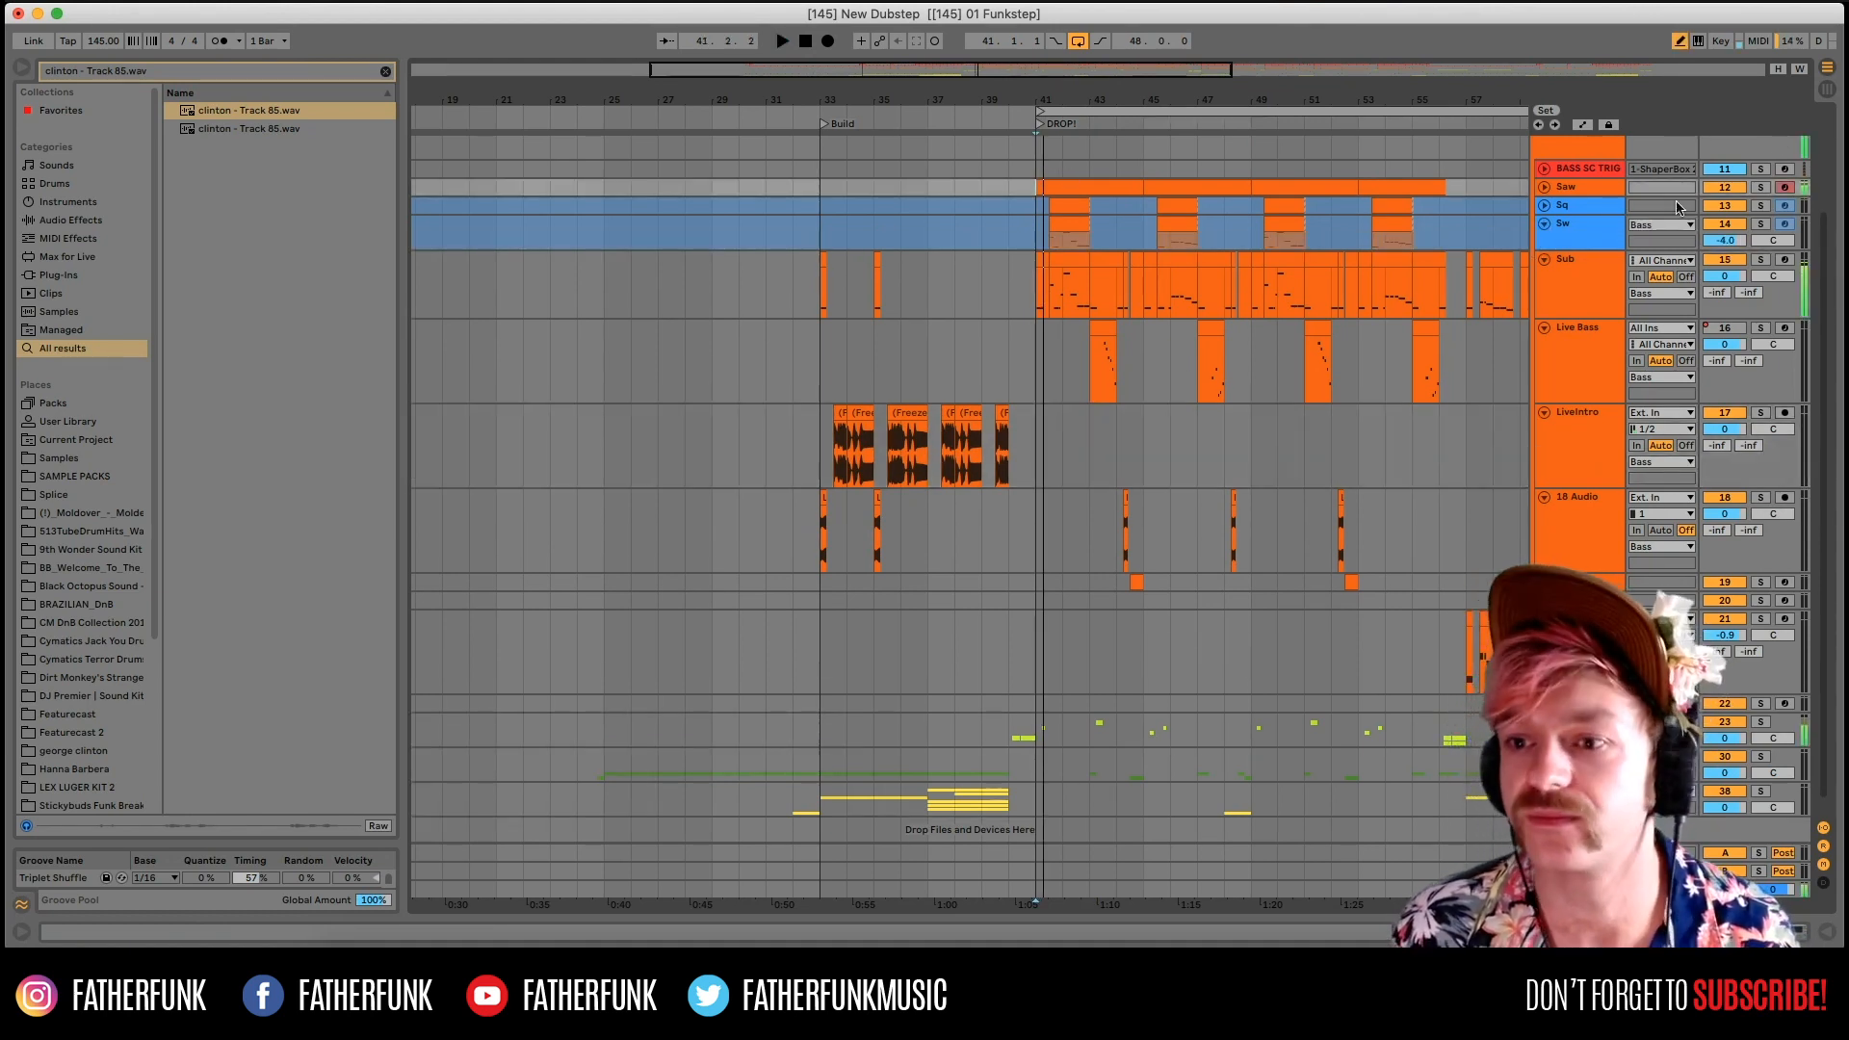
Unfold the Saw track, select its first clip and display its Operator device chain while playing from bar 41.
{"action": "left_click", "coordinate": [1544, 187]}
{"action": "left_click", "coordinate": [1111, 172]}
{"action": "left_click", "coordinate": [1109, 187]}
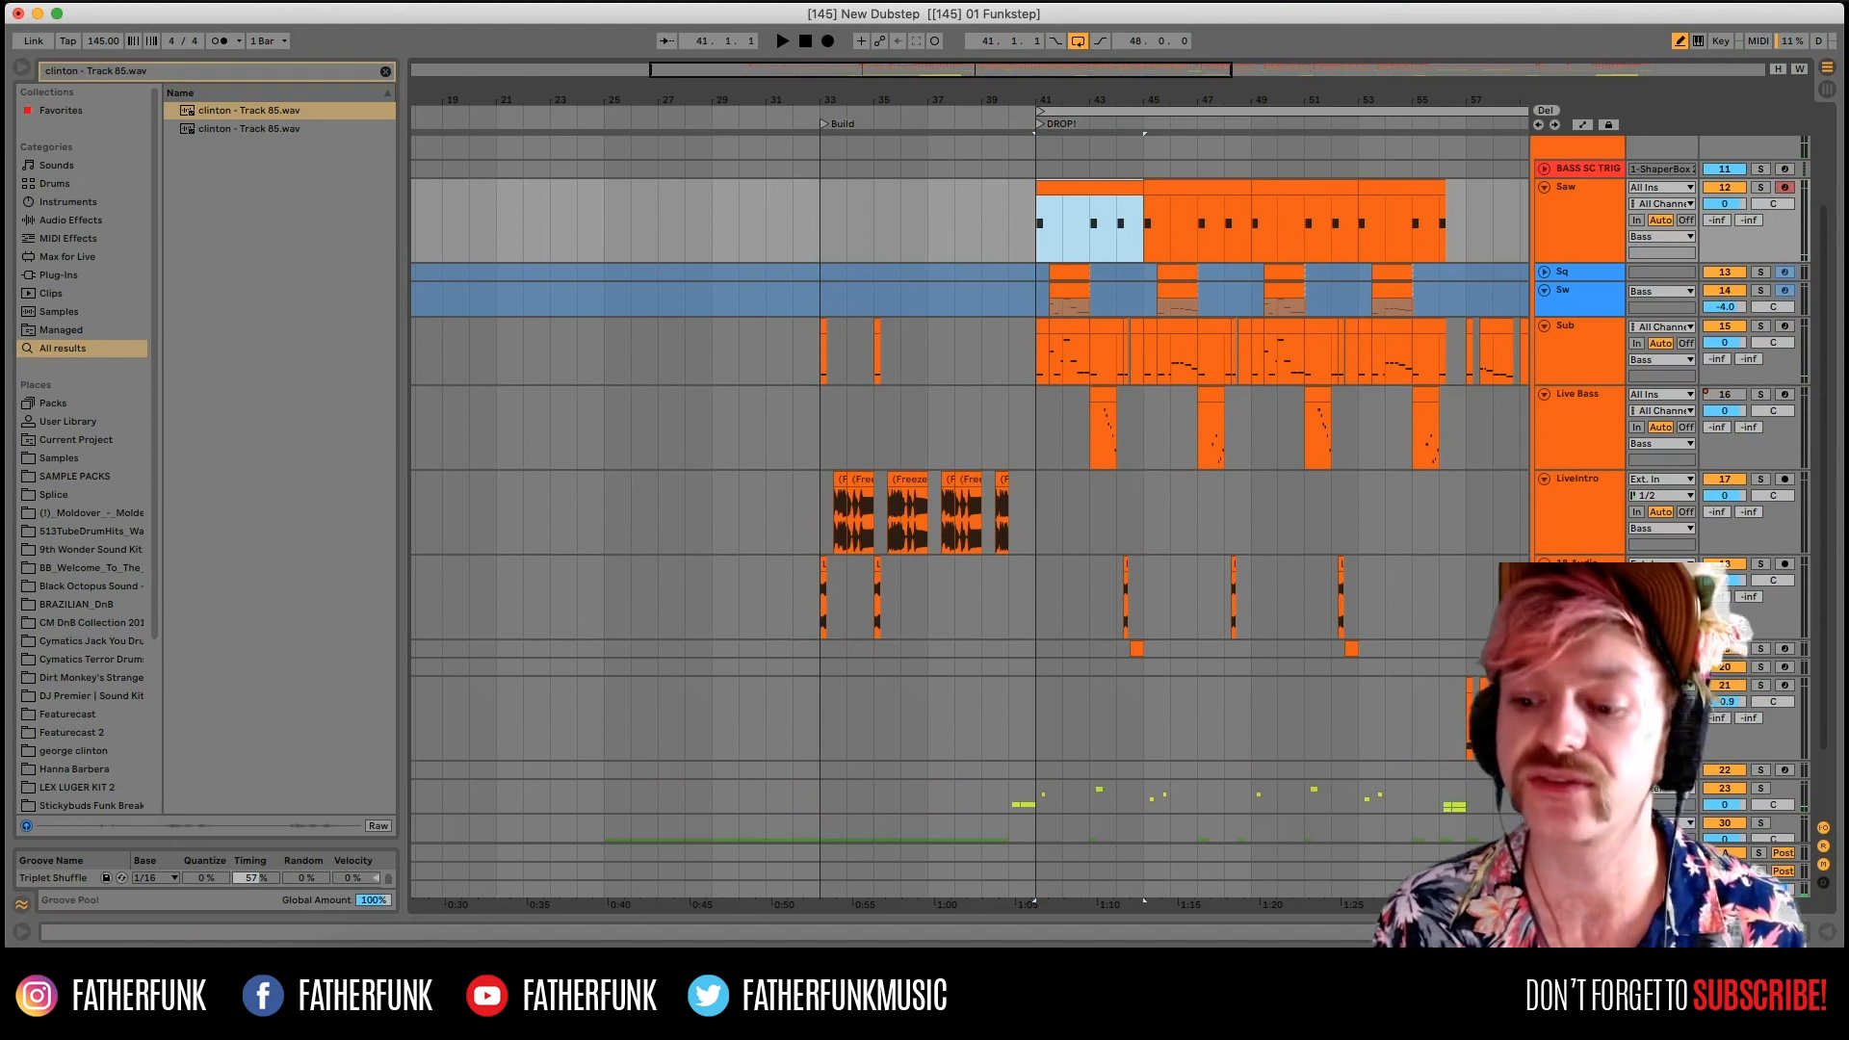
{"action": "key", "text": "shift+Tab"}
{"action": "key", "text": "space"}
{"action": "key", "text": "space"}
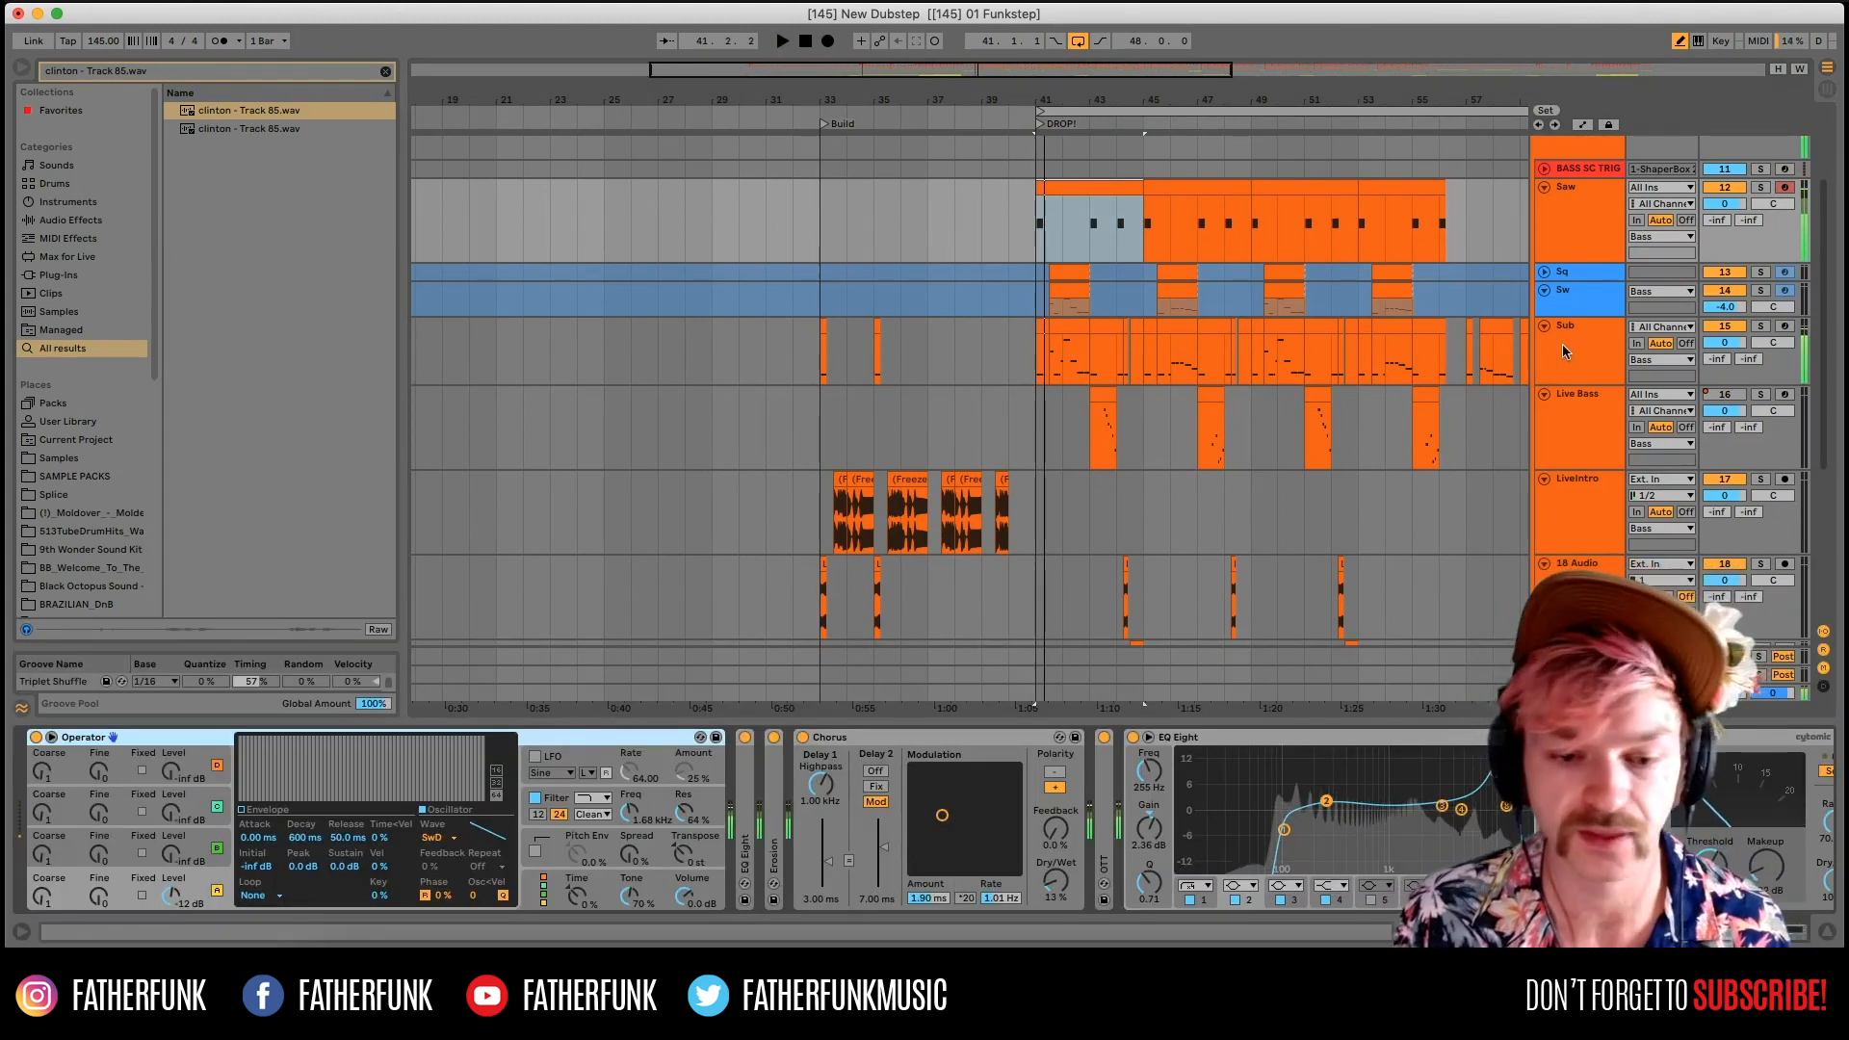
Solo the Saw track, bypass its effects after Operator and play the dry sound.
{"action": "left_click", "coordinate": [1760, 187]}
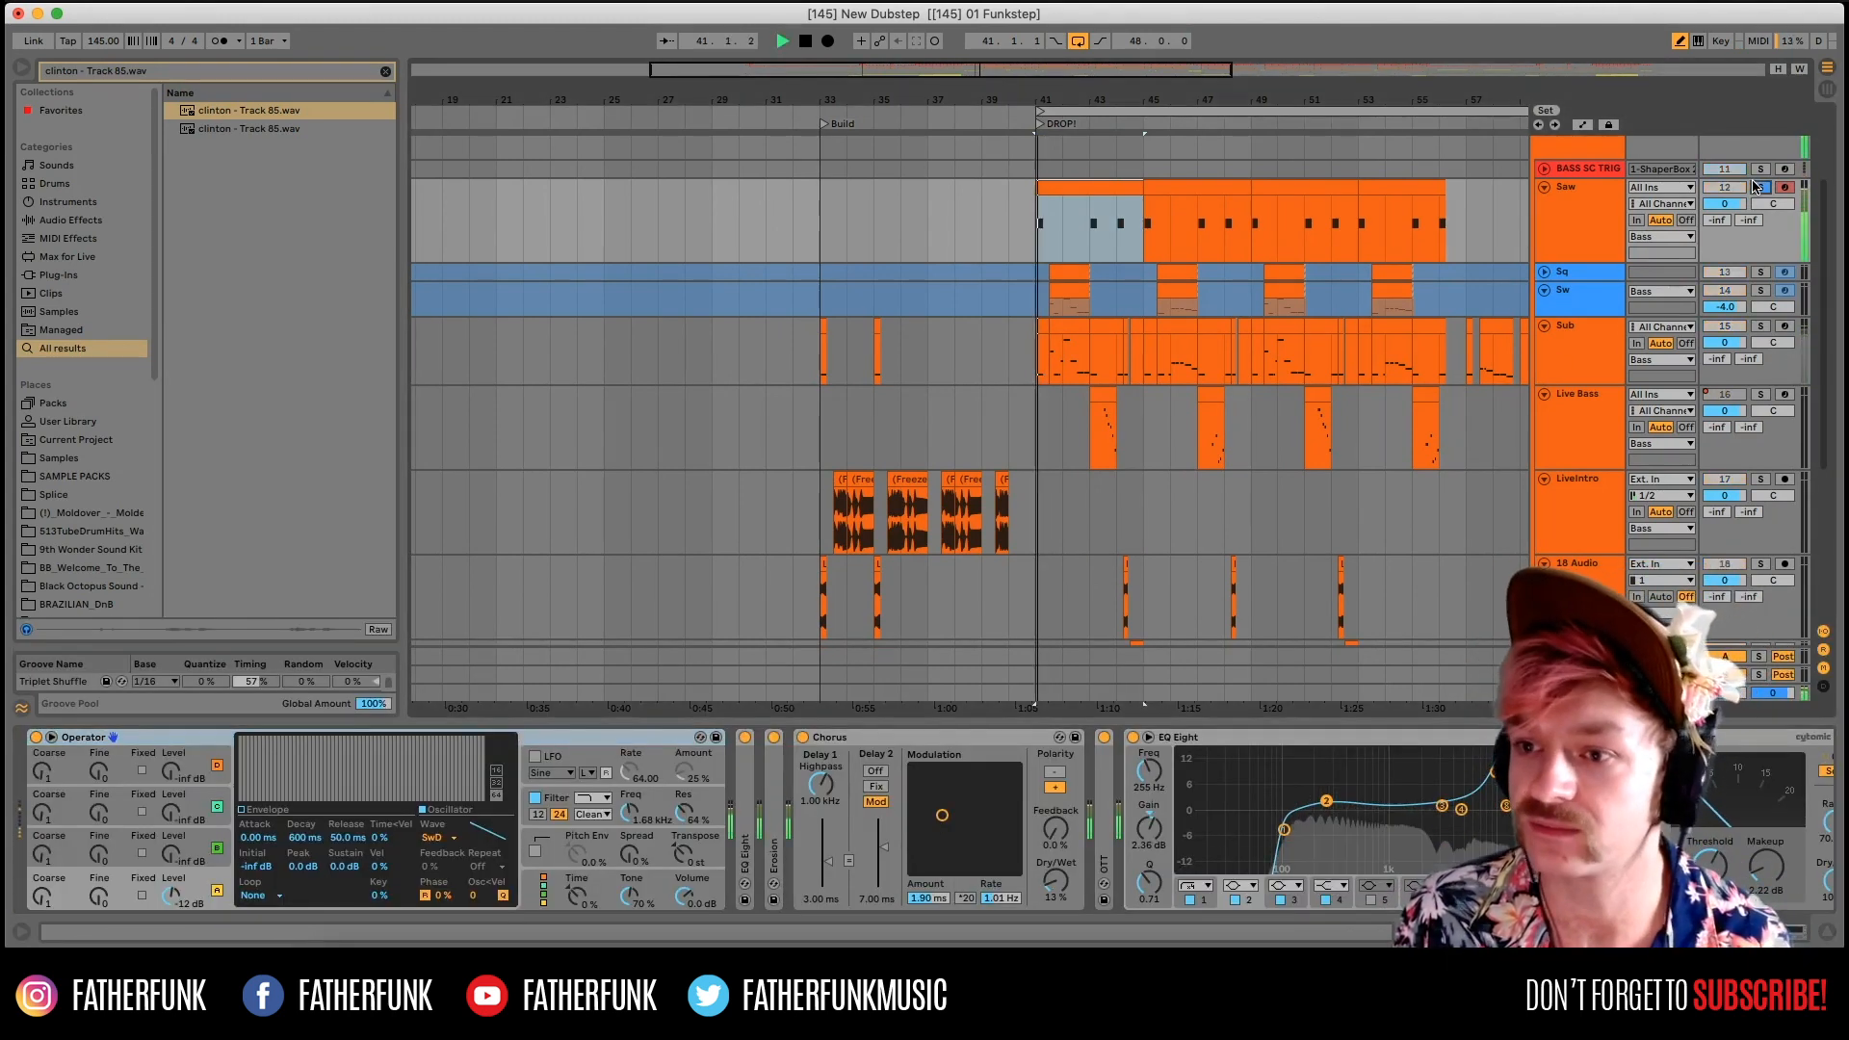
{"action": "left_click", "coordinate": [747, 737]}
{"action": "left_click", "coordinate": [774, 737]}
{"action": "left_click", "coordinate": [825, 738]}
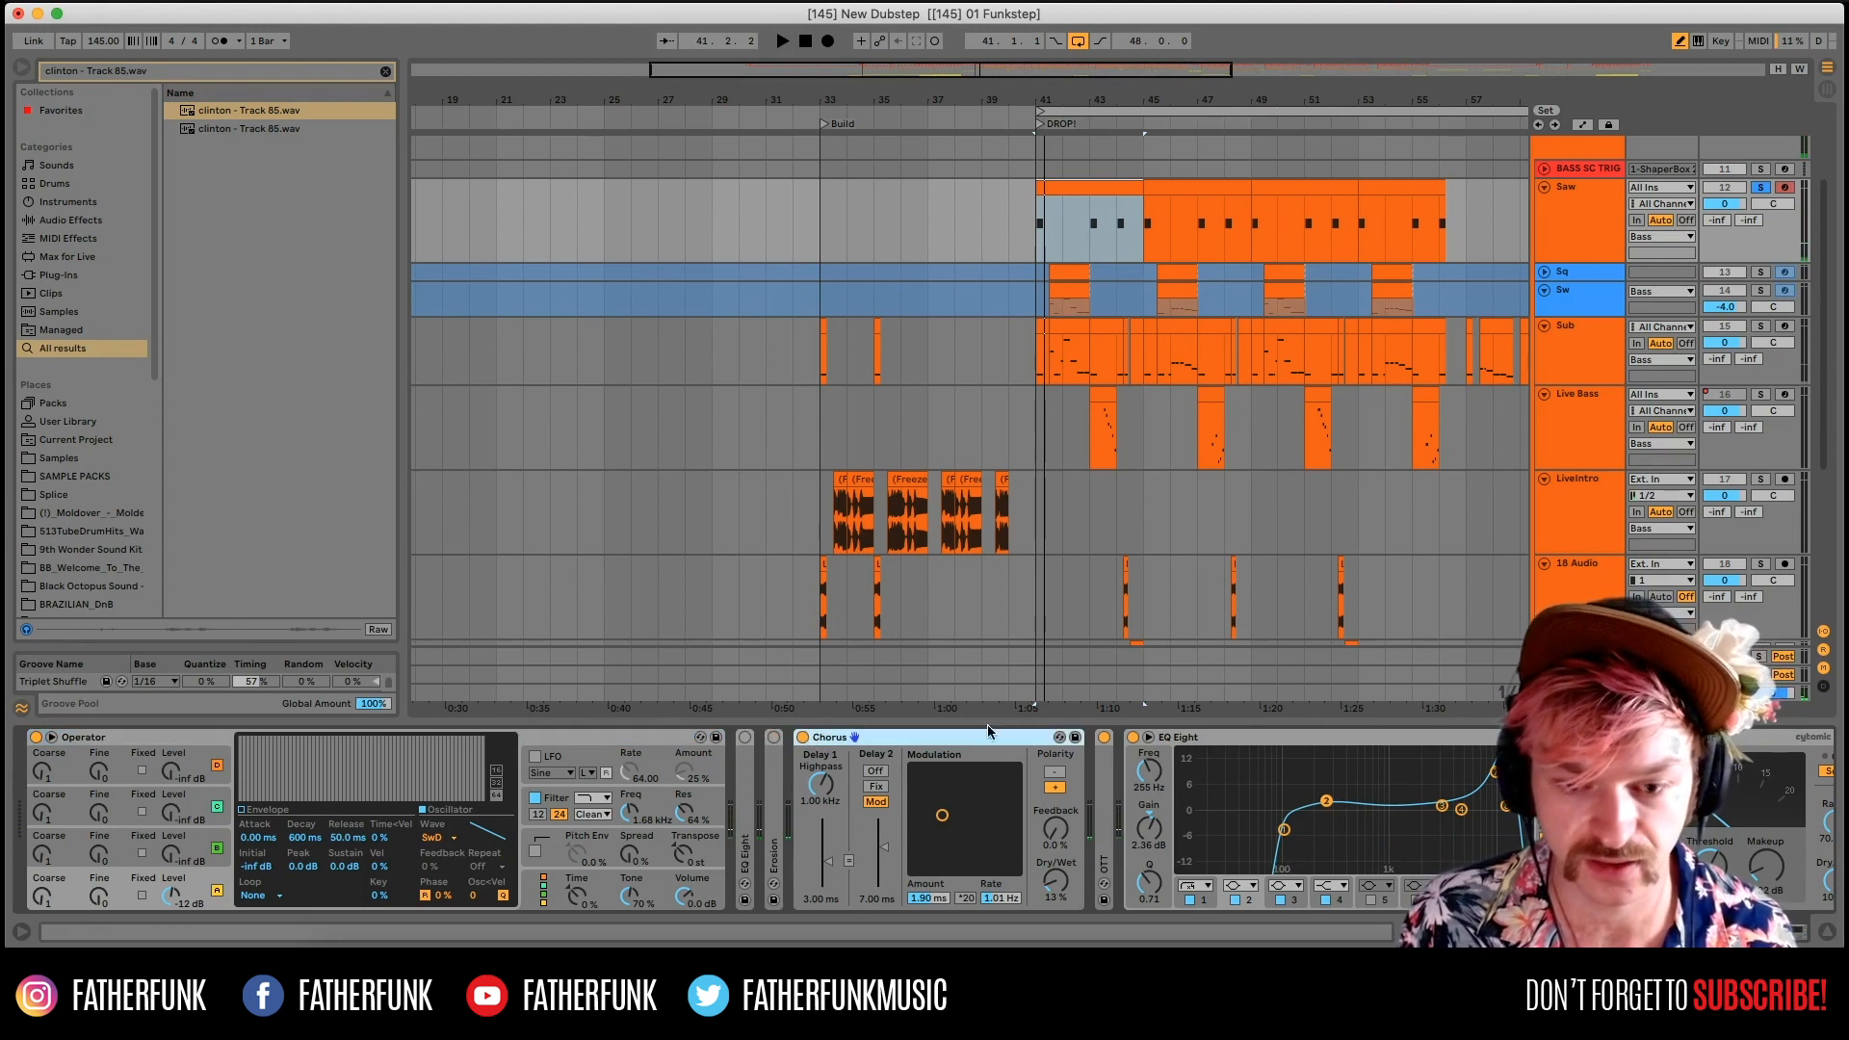
{"action": "left_click", "coordinate": [1133, 738]}
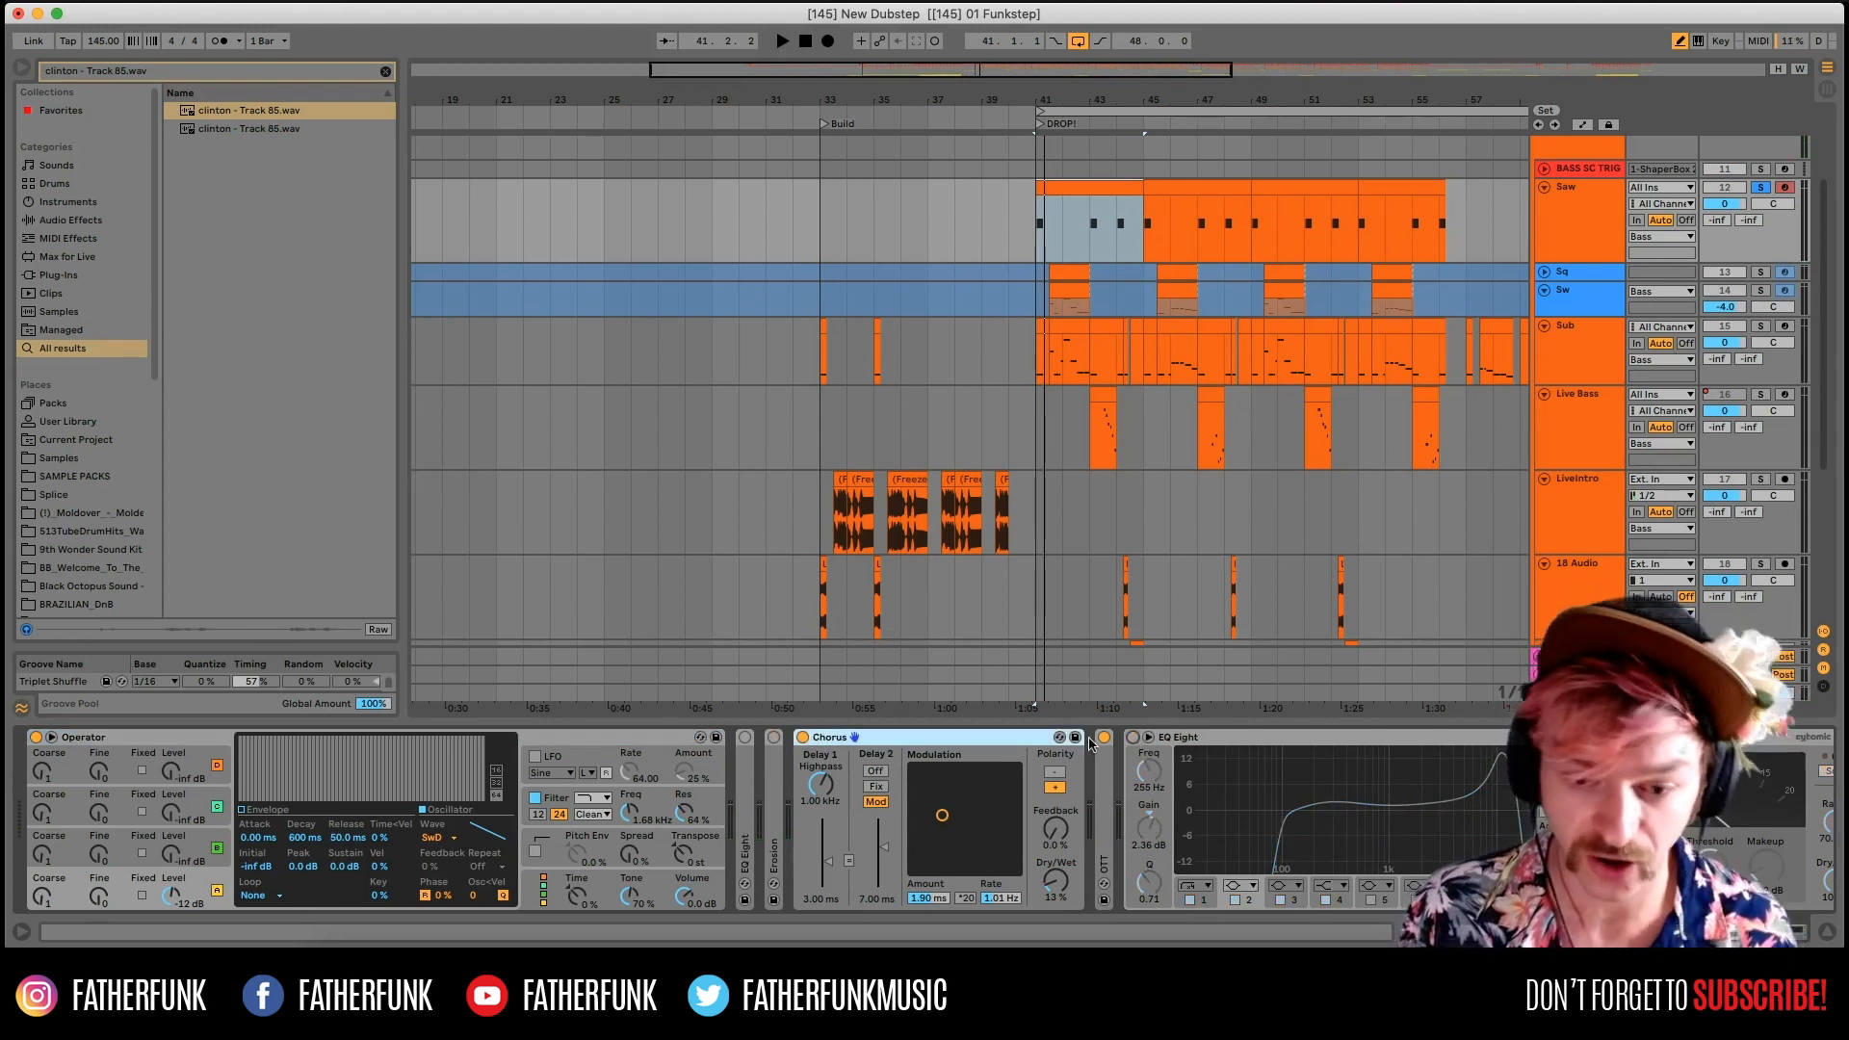
{"action": "left_click", "coordinate": [804, 739]}
{"action": "key", "text": "space"}
{"action": "key", "text": "space"}
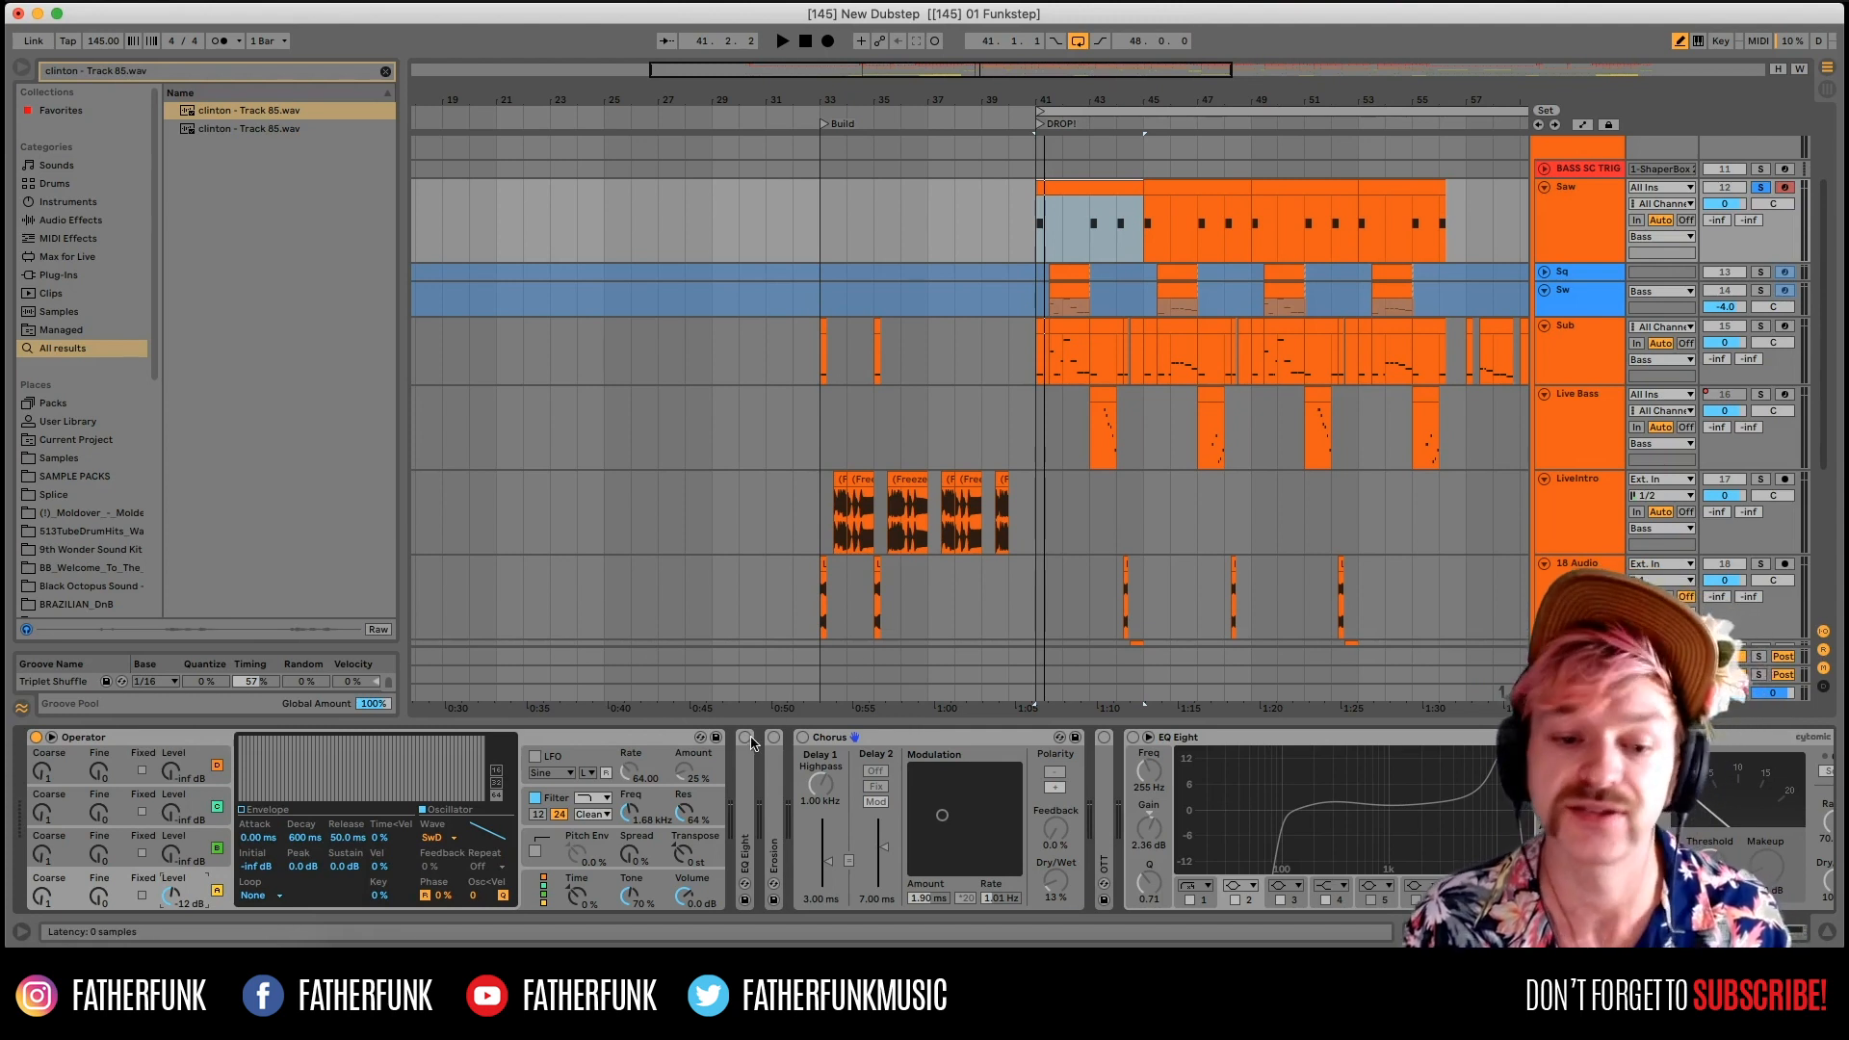
Re-enable the Saw track's first EQ Eight, Erosion and Chorus in turn, expanding the folded devices and replaying the sound.
{"action": "double_click", "coordinate": [751, 768]}
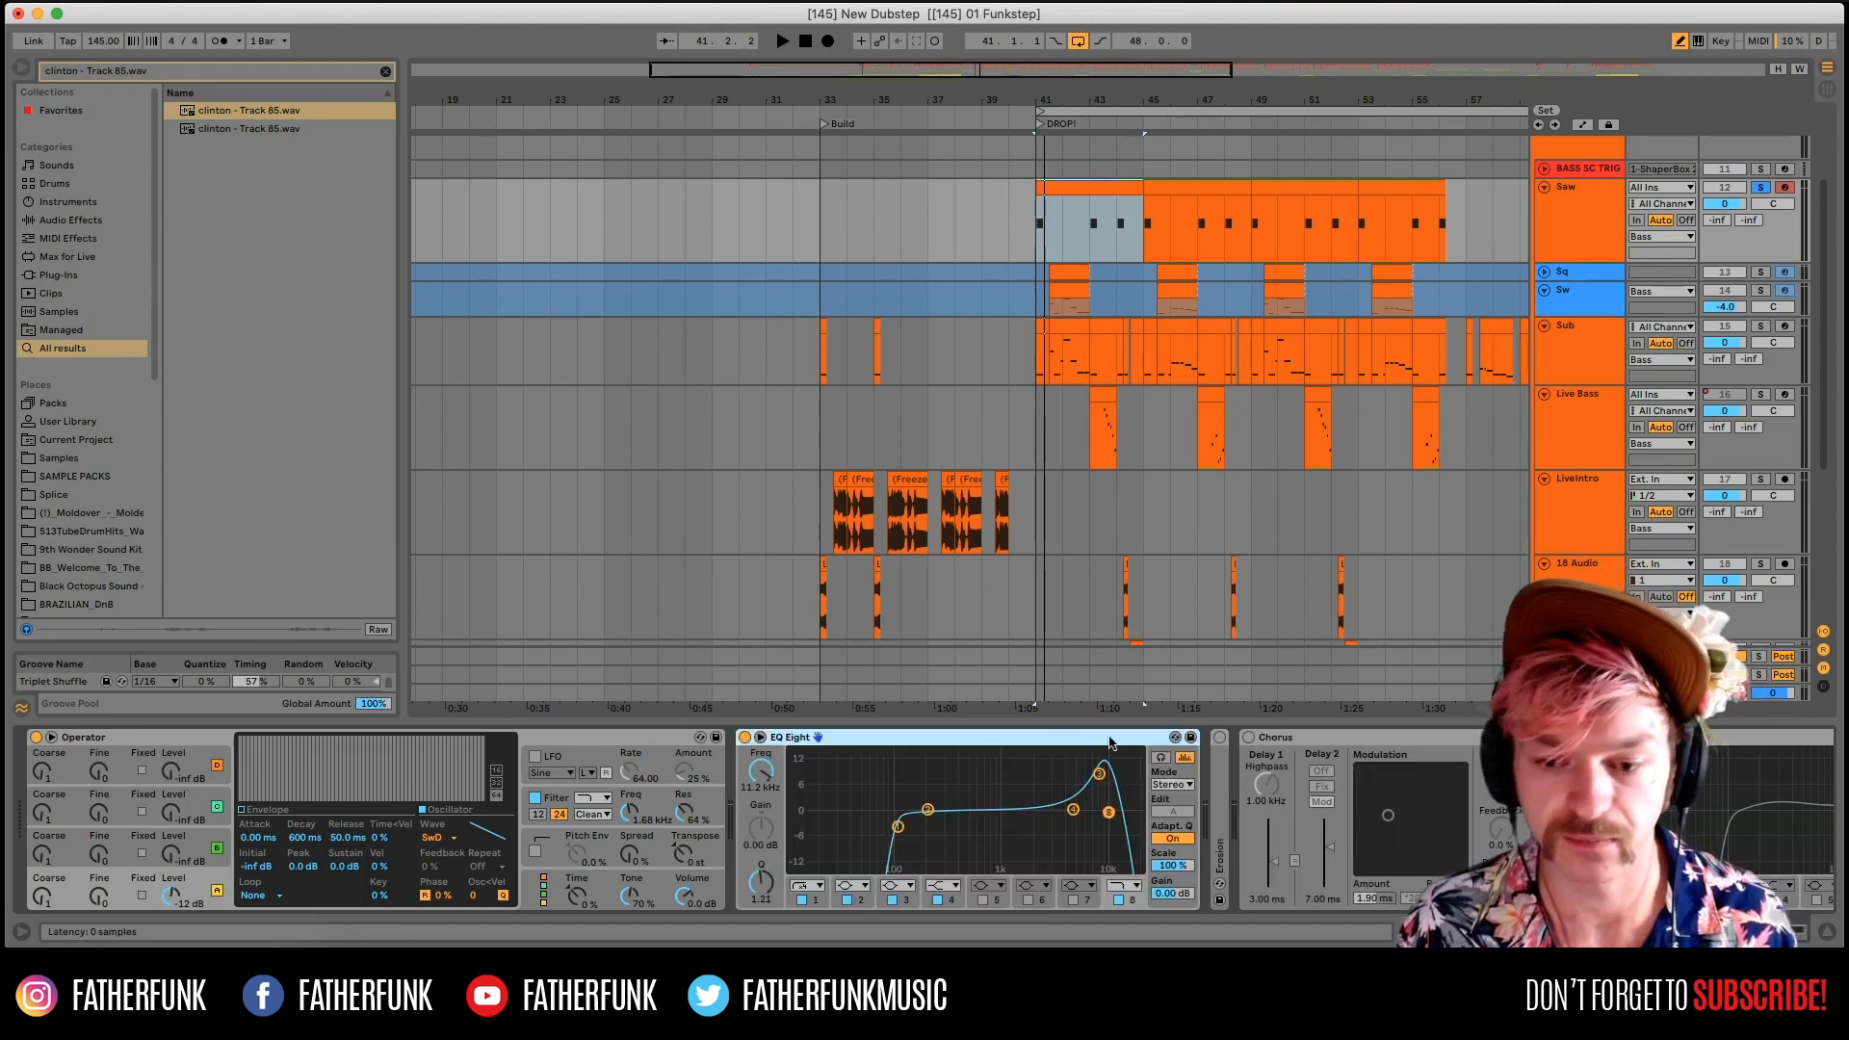
{"action": "double_click", "coordinate": [933, 746]}
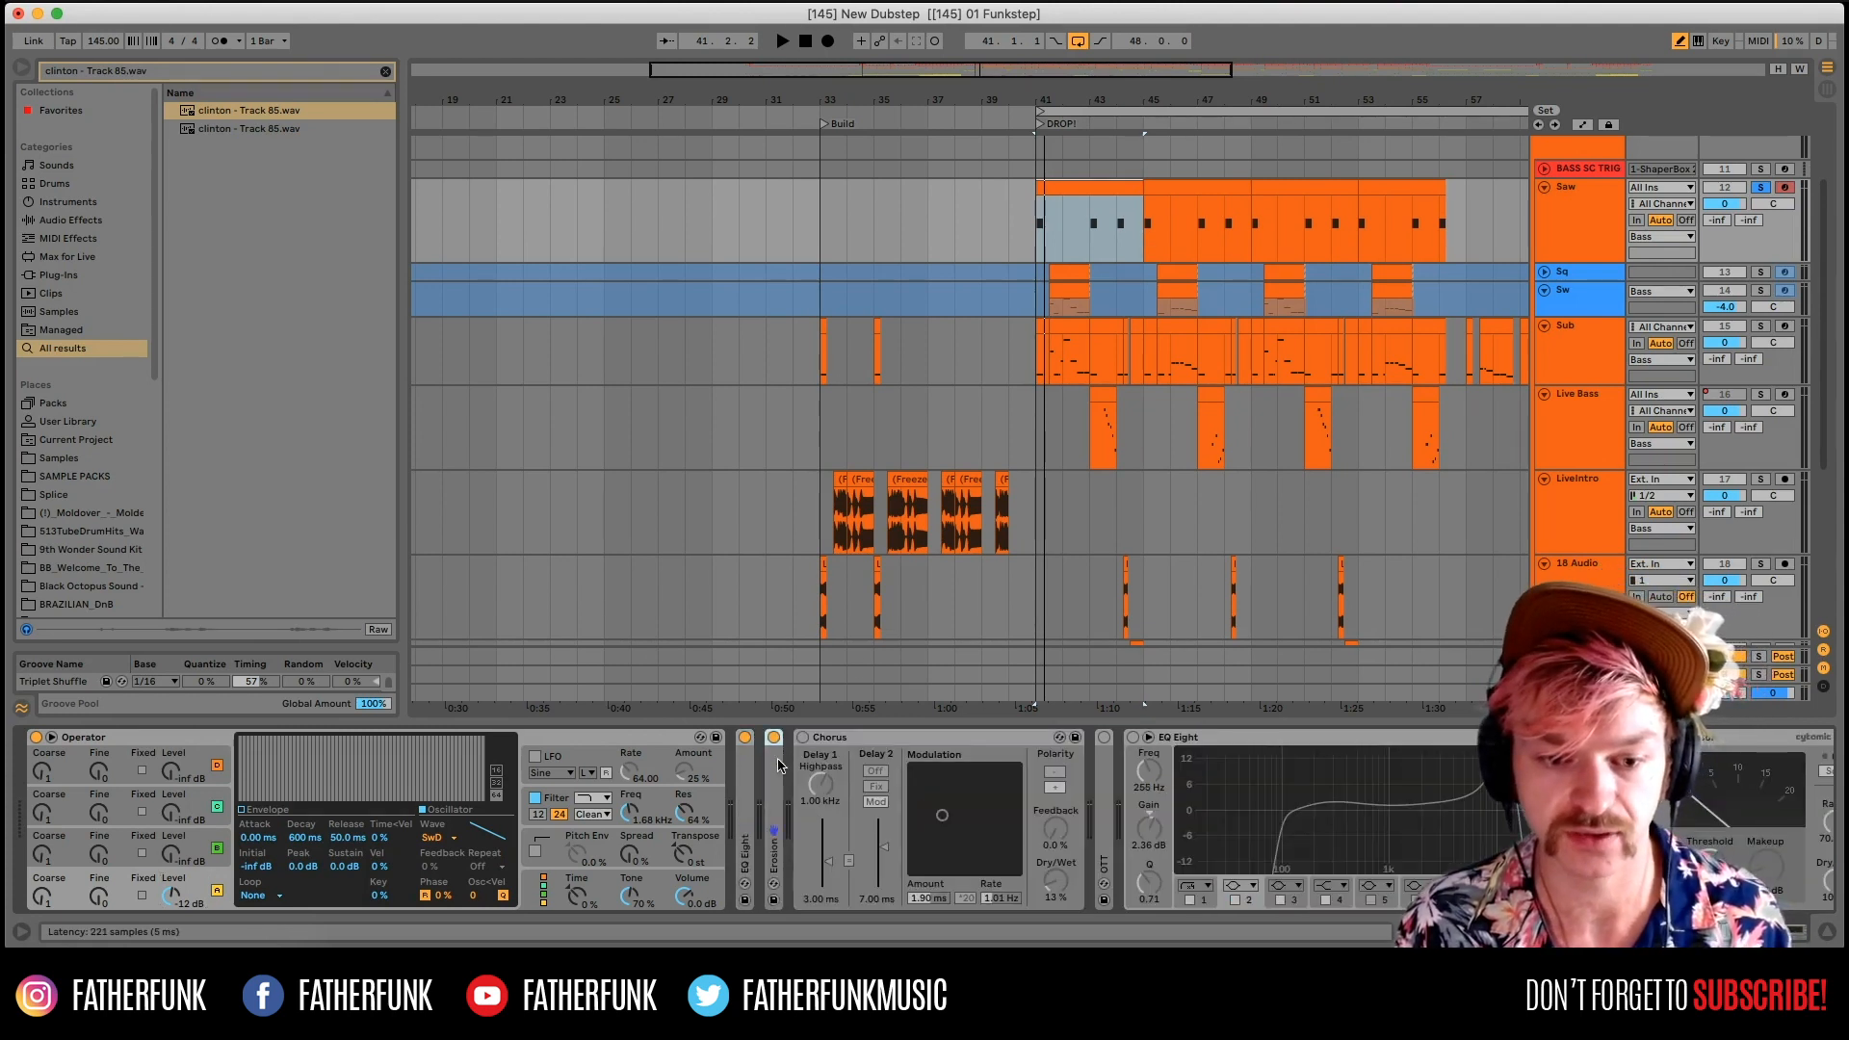
{"action": "double_click", "coordinate": [776, 764]}
{"action": "key", "text": "space"}
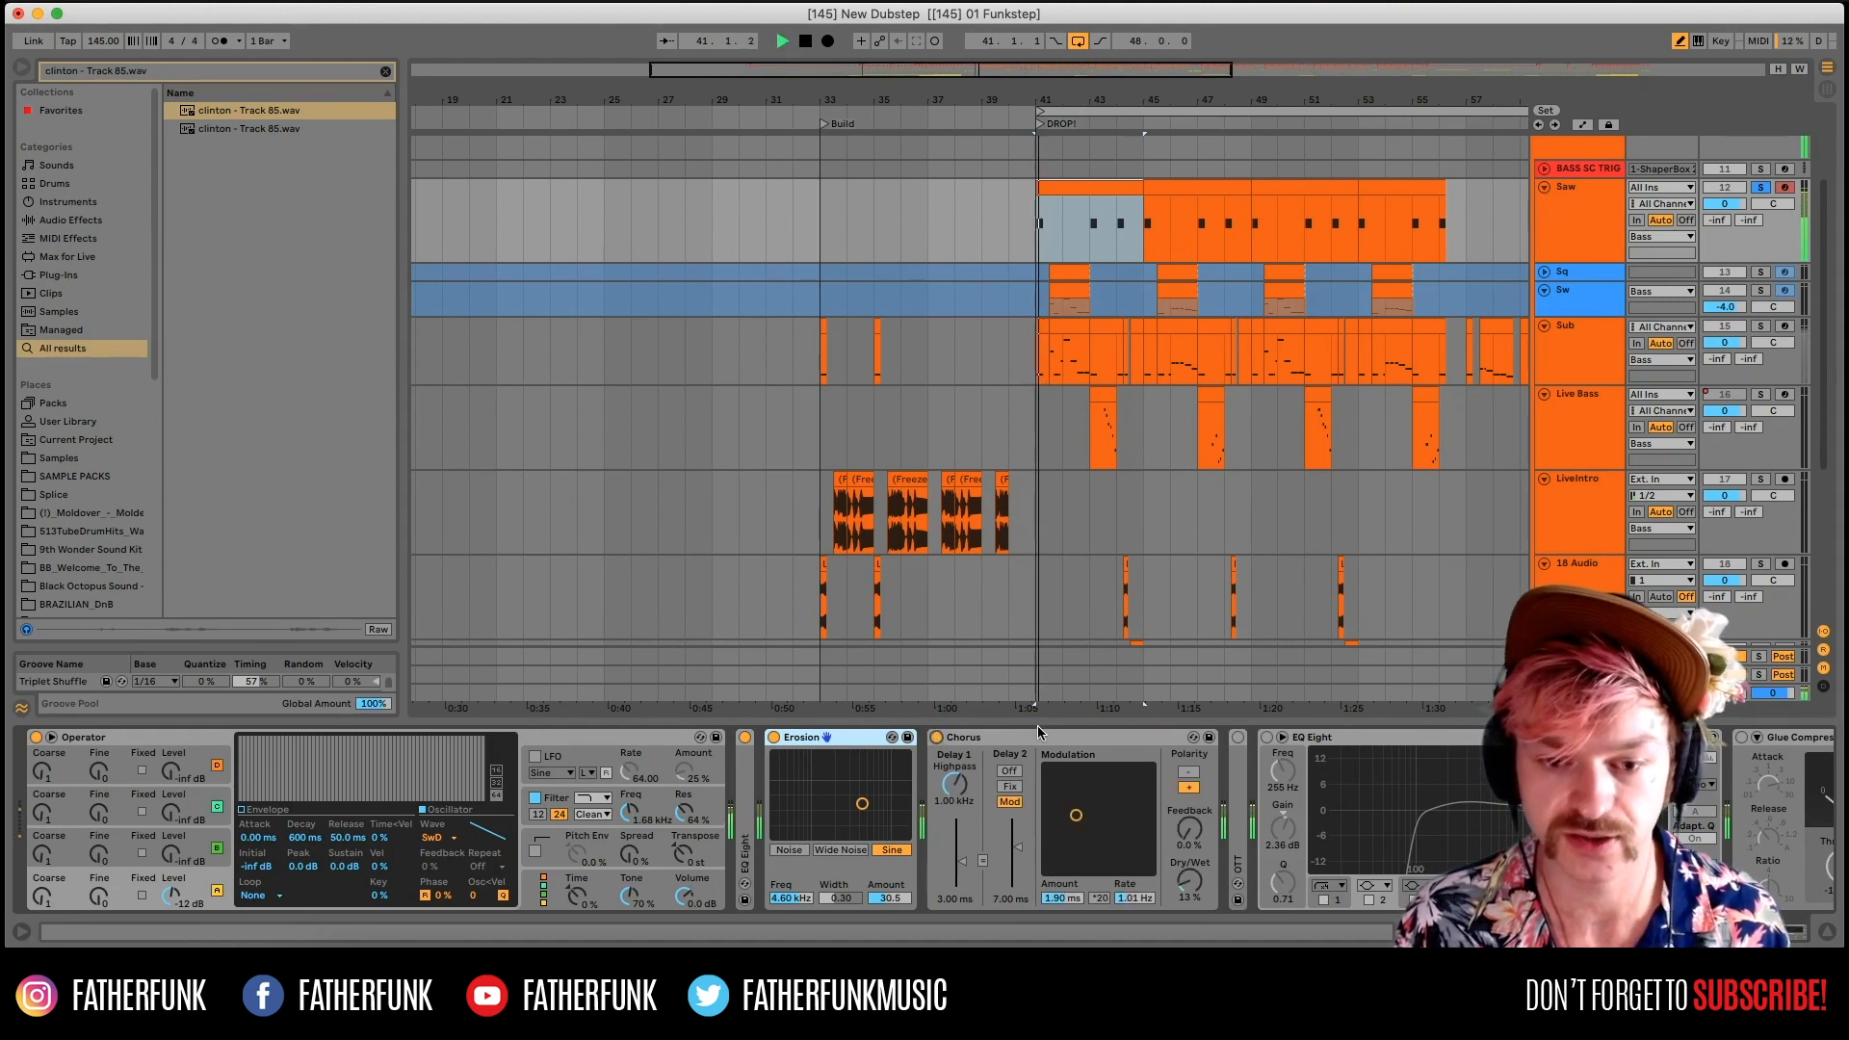
Fold Chorus, re-enable OTT and the second EQ Eight on the Saw track, and inspect the EQ curve during playback.
{"action": "double_click", "coordinate": [936, 738]}
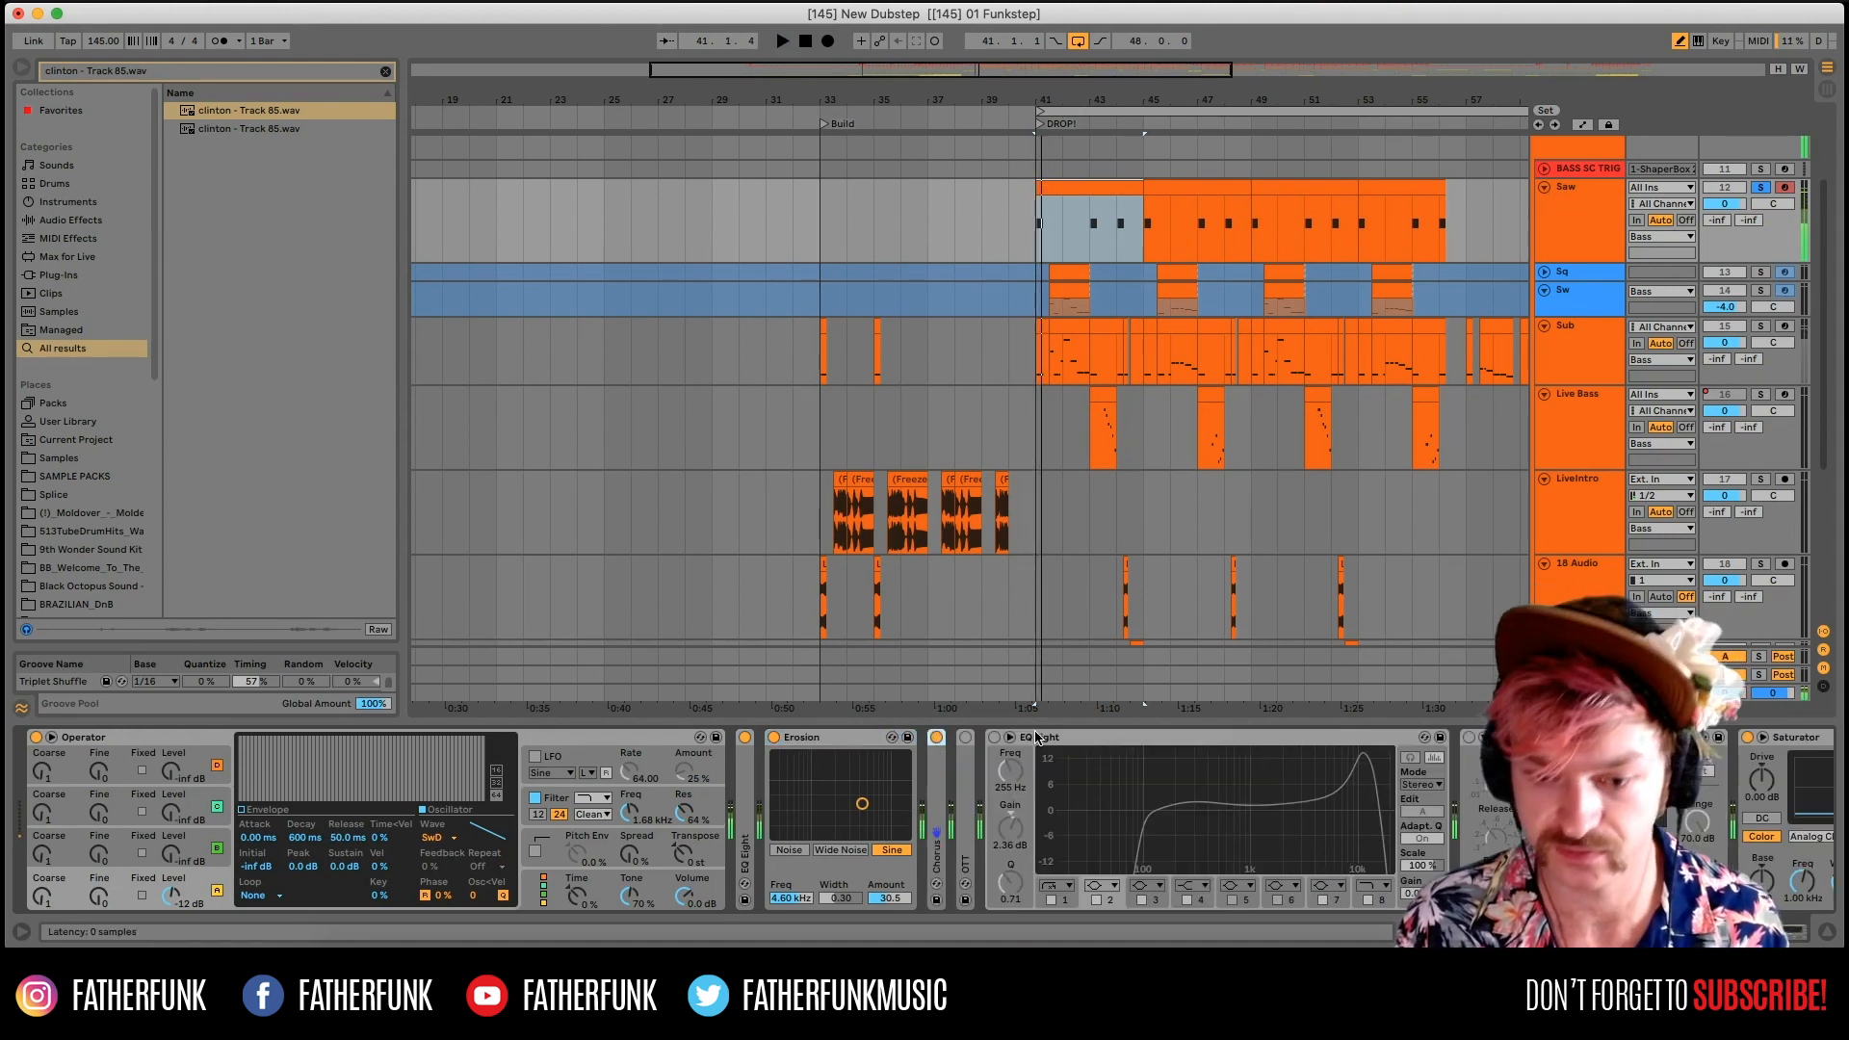
{"action": "left_click", "coordinate": [1100, 738]}
{"action": "double_click", "coordinate": [1246, 735]}
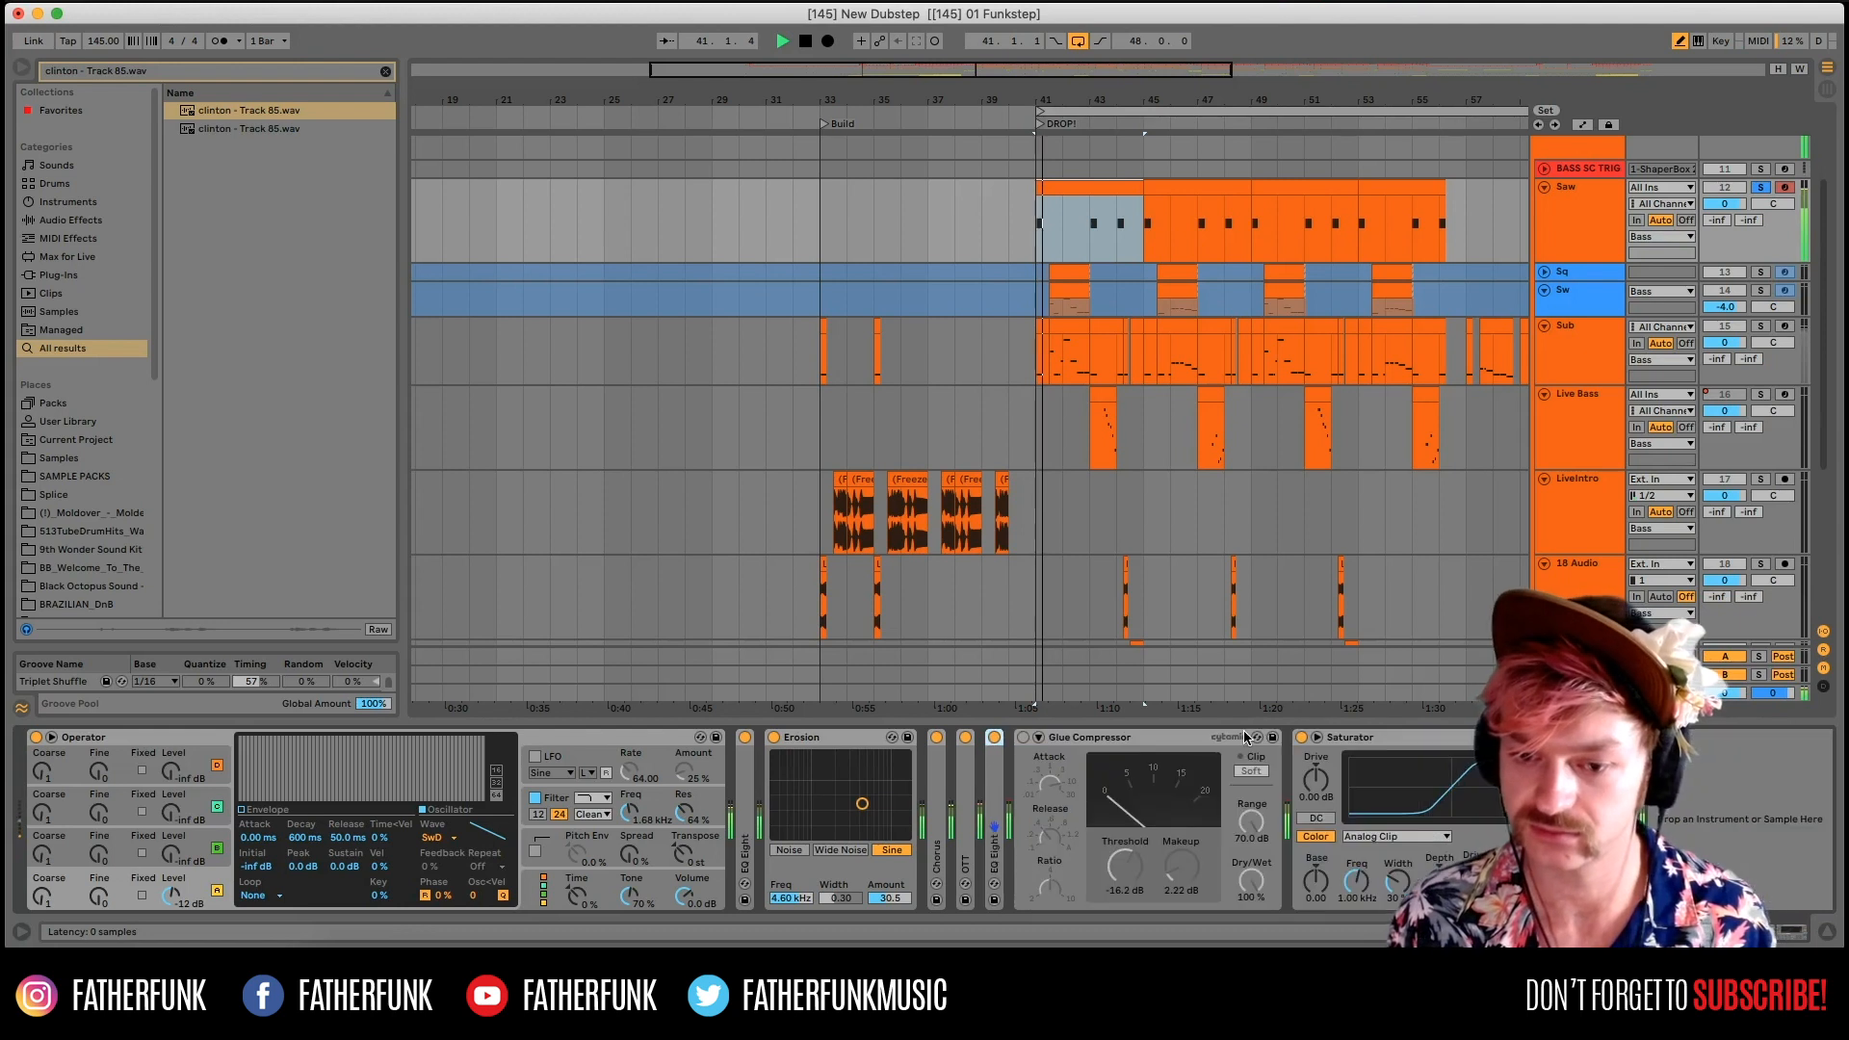
{"action": "double_click", "coordinate": [1002, 756]}
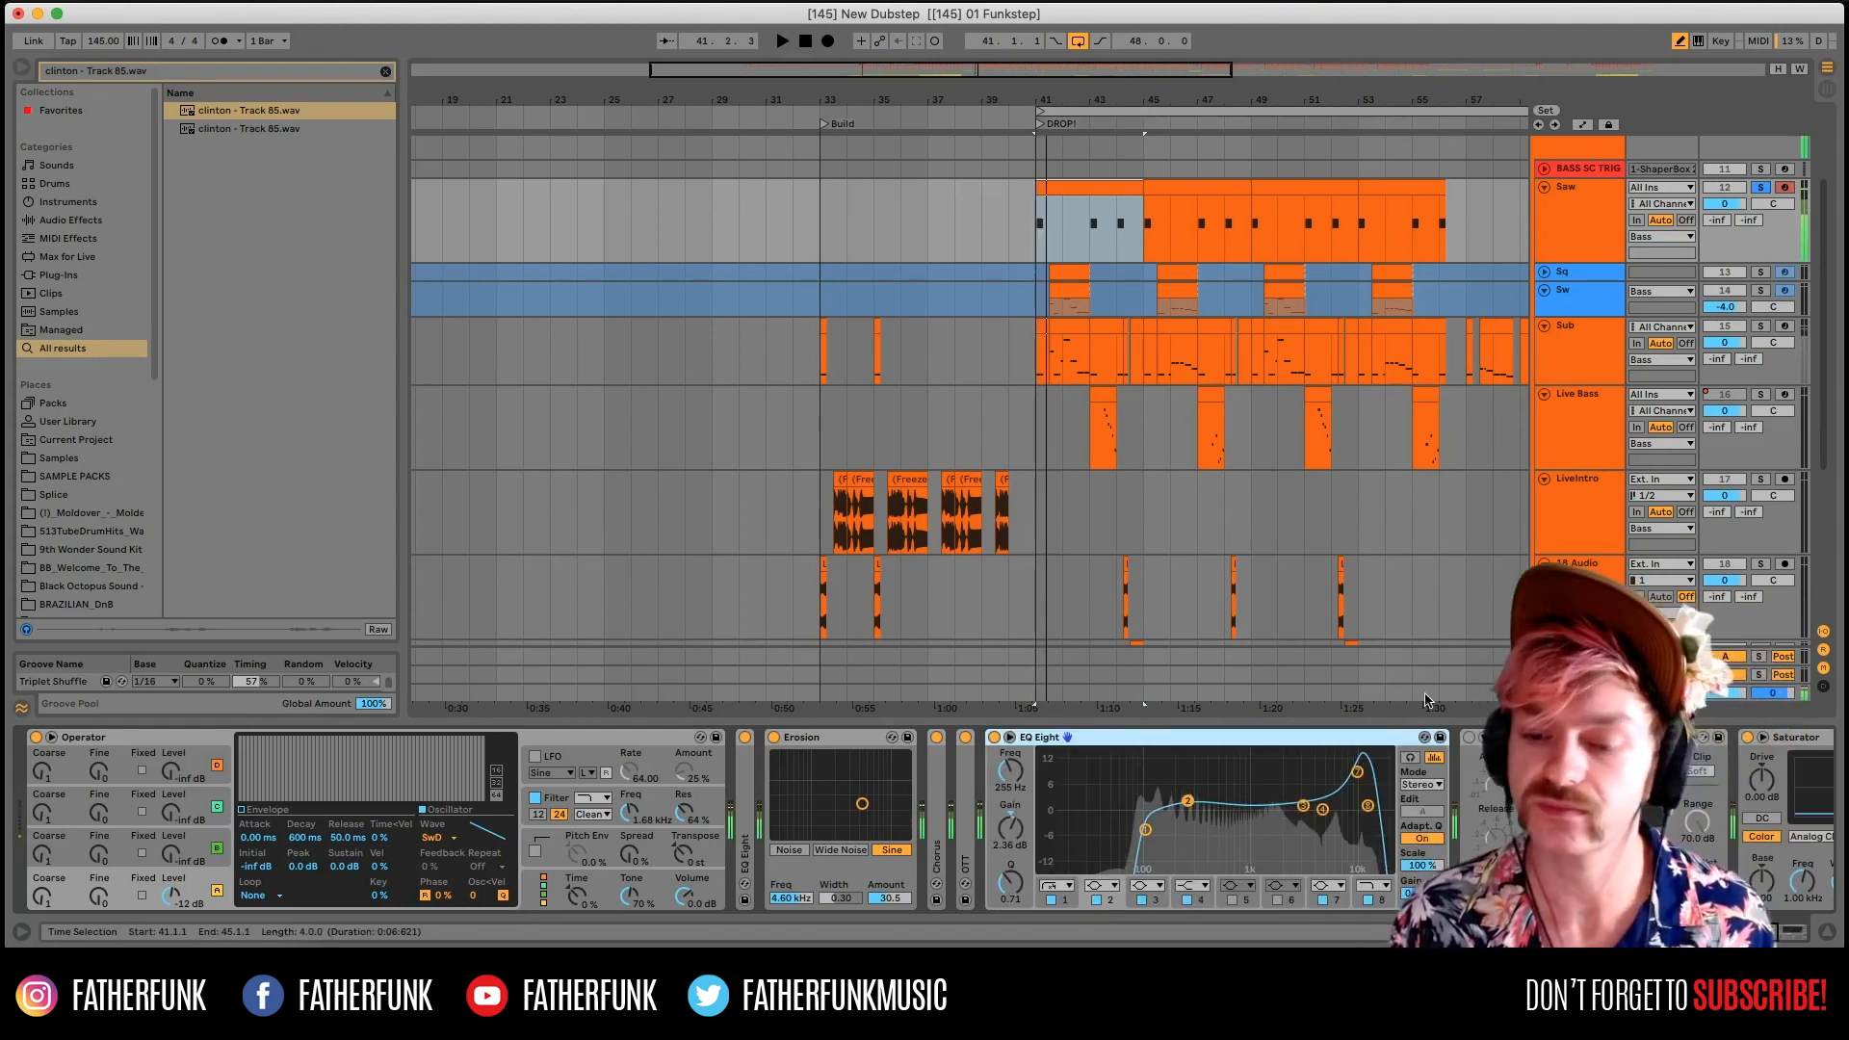
{"action": "double_click", "coordinate": [1204, 734]}
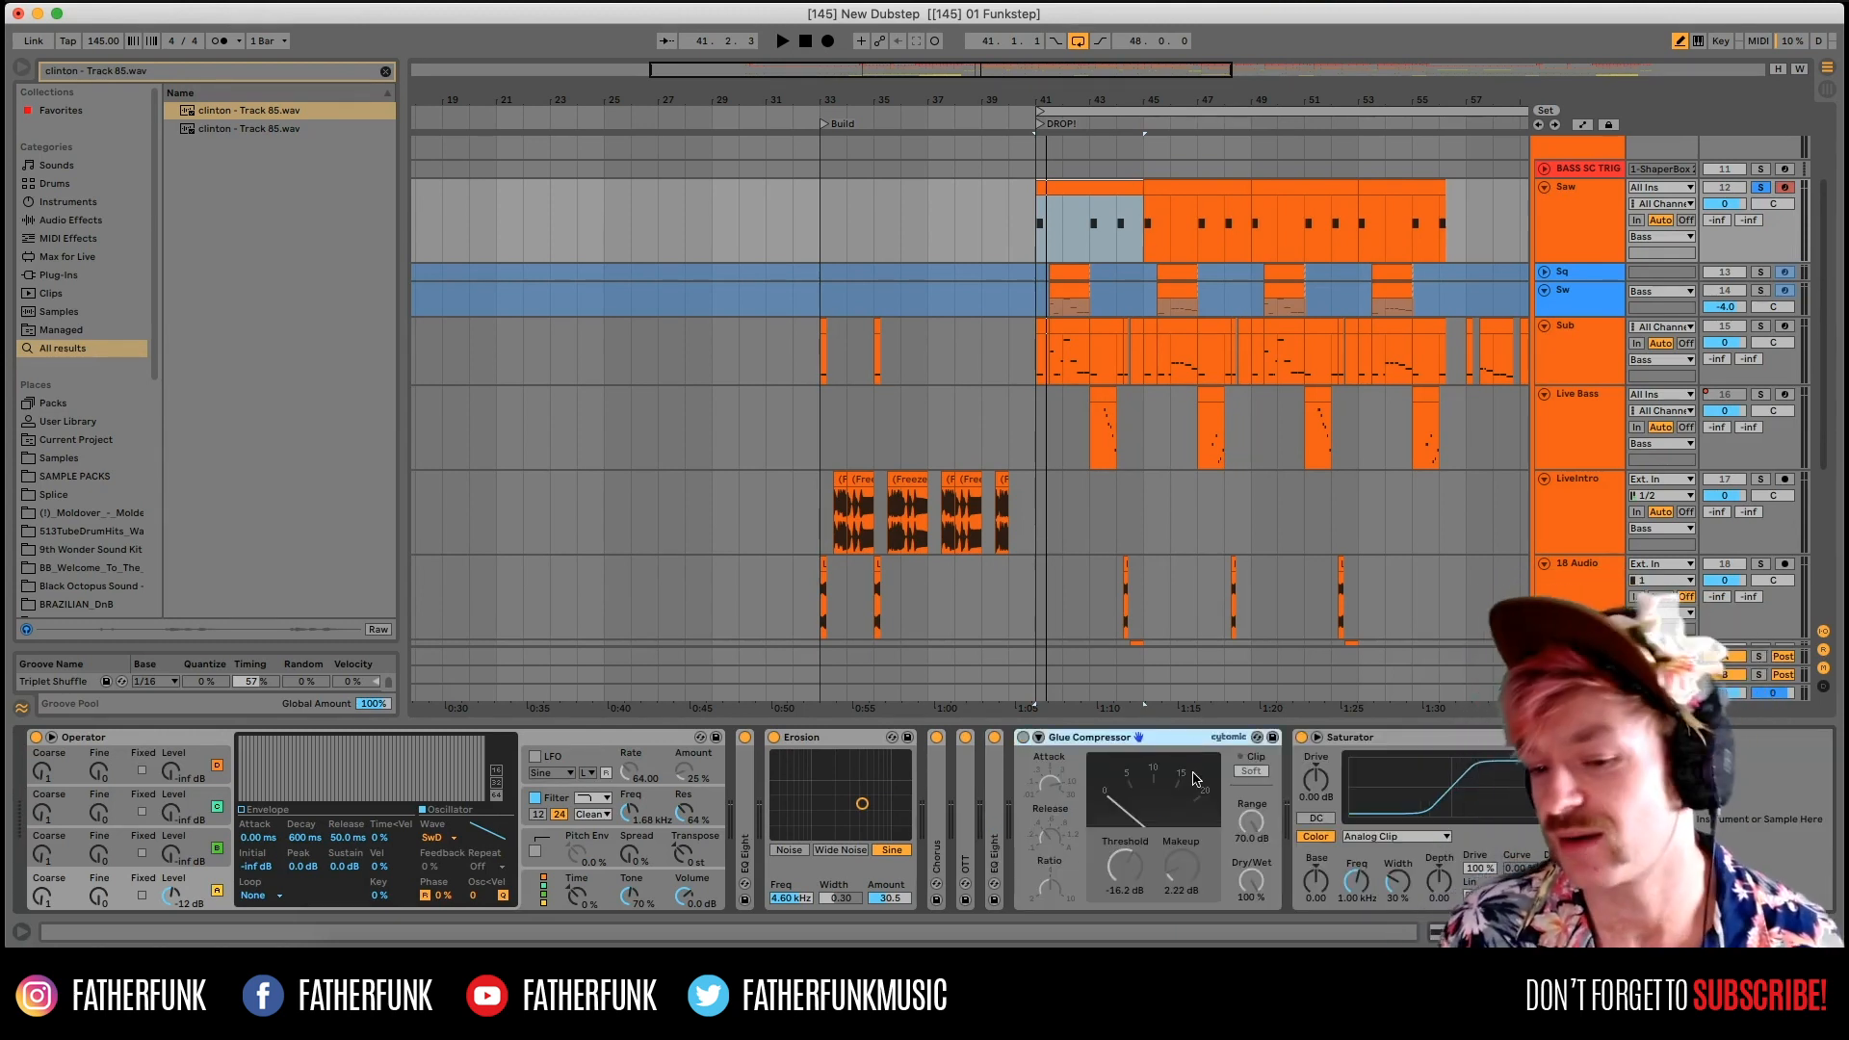
Re-enable Glue Compressor on the Saw track, replay the sound, and unsolo the track.
{"action": "left_click", "coordinate": [1021, 737]}
{"action": "key", "text": "space"}
{"action": "key", "text": "space"}
{"action": "key", "text": "space"}
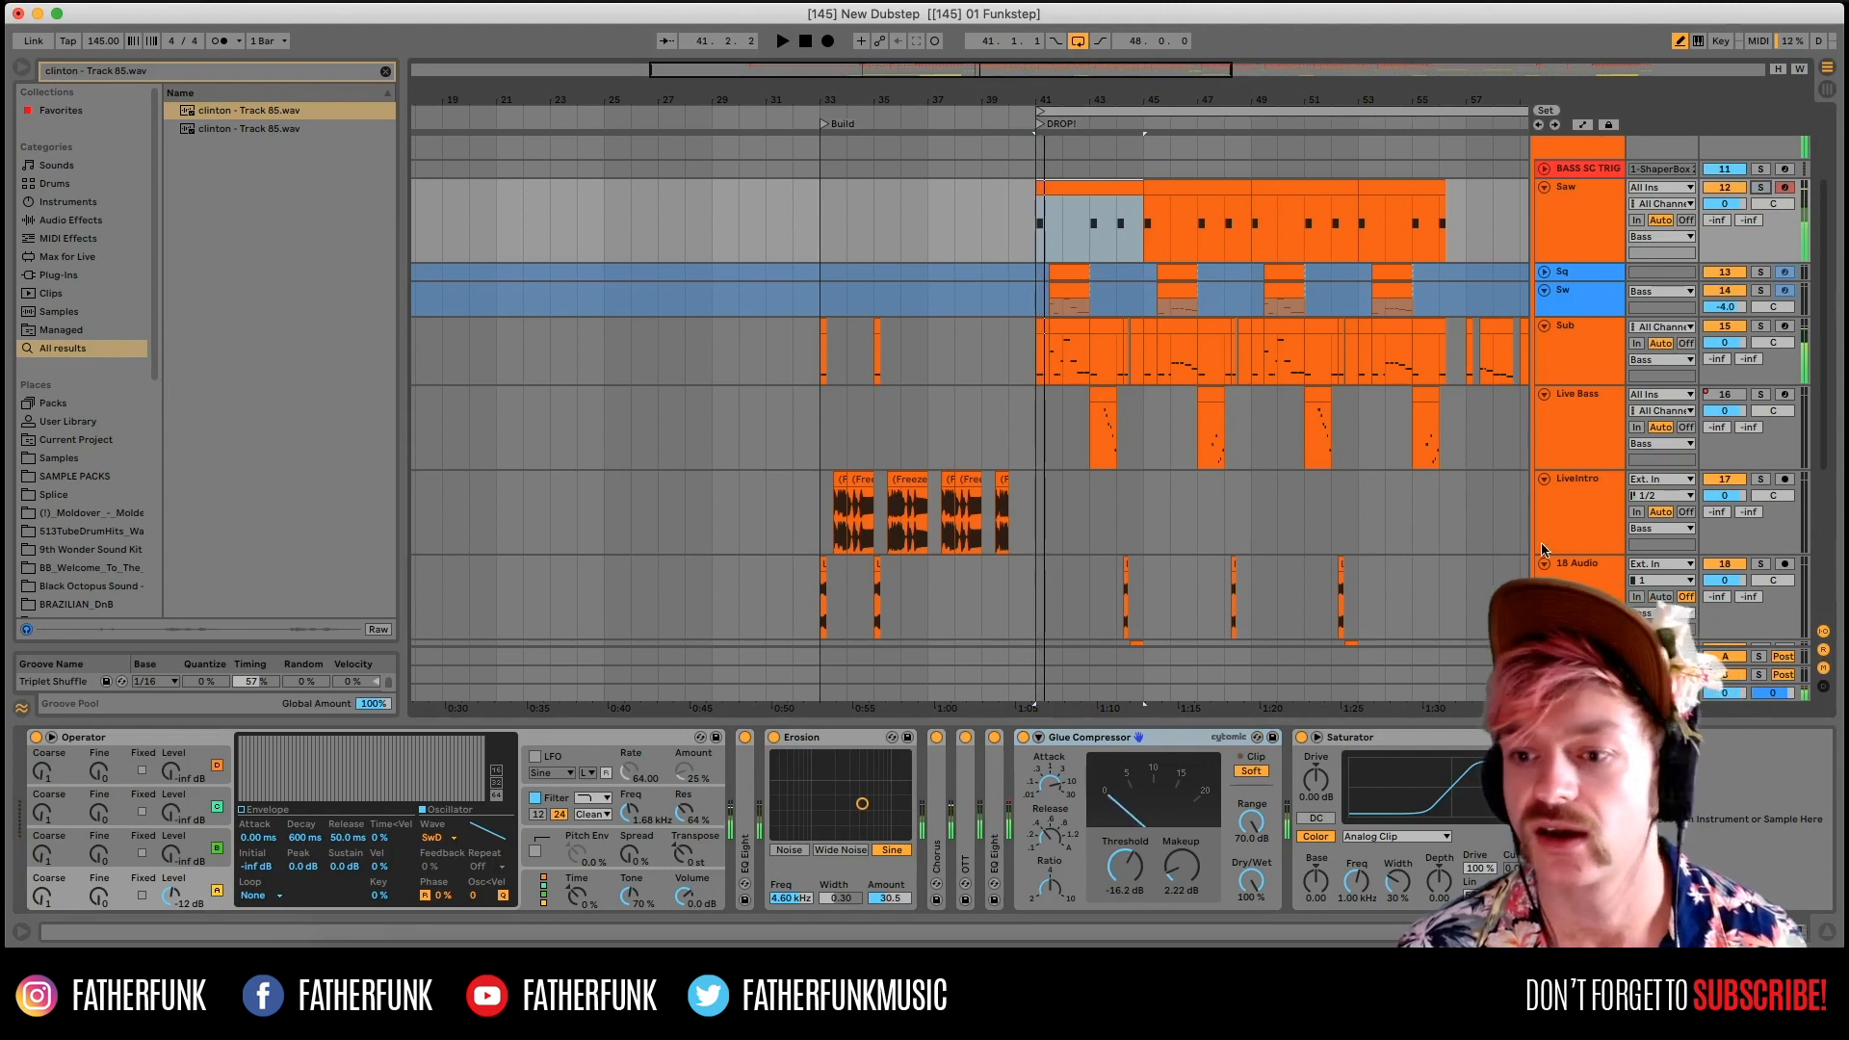
Play the start of the drop from bar 41 with all tracks audible.
{"action": "scroll", "coordinate": [1579, 566], "scroll_direction": "down", "scroll_amount": 5}
{"action": "scroll", "coordinate": [1579, 566], "scroll_direction": "up", "scroll_amount": 4}
{"action": "key", "text": "space"}
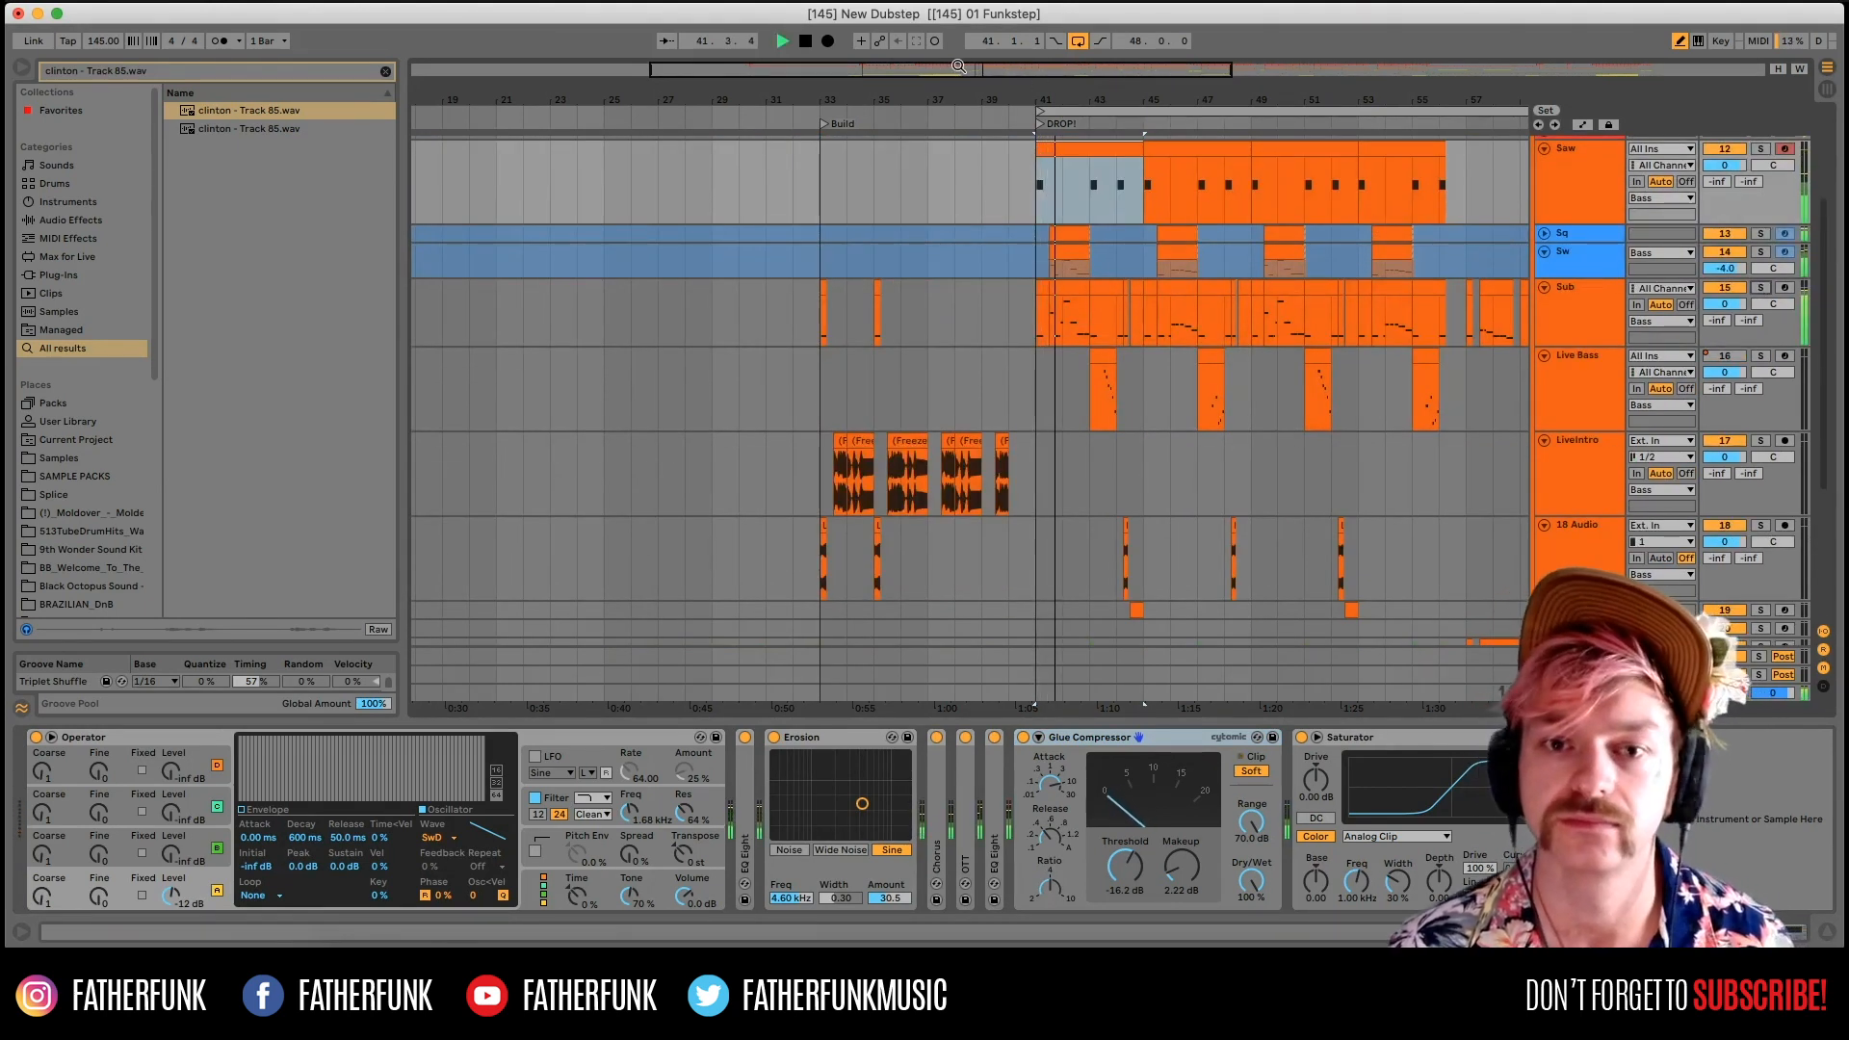
{"action": "key", "text": "plus"}
{"action": "key", "text": "space"}
Unfreeze the Sq and Sw tracks together and start playback.
{"action": "left_click", "coordinate": [1571, 283]}
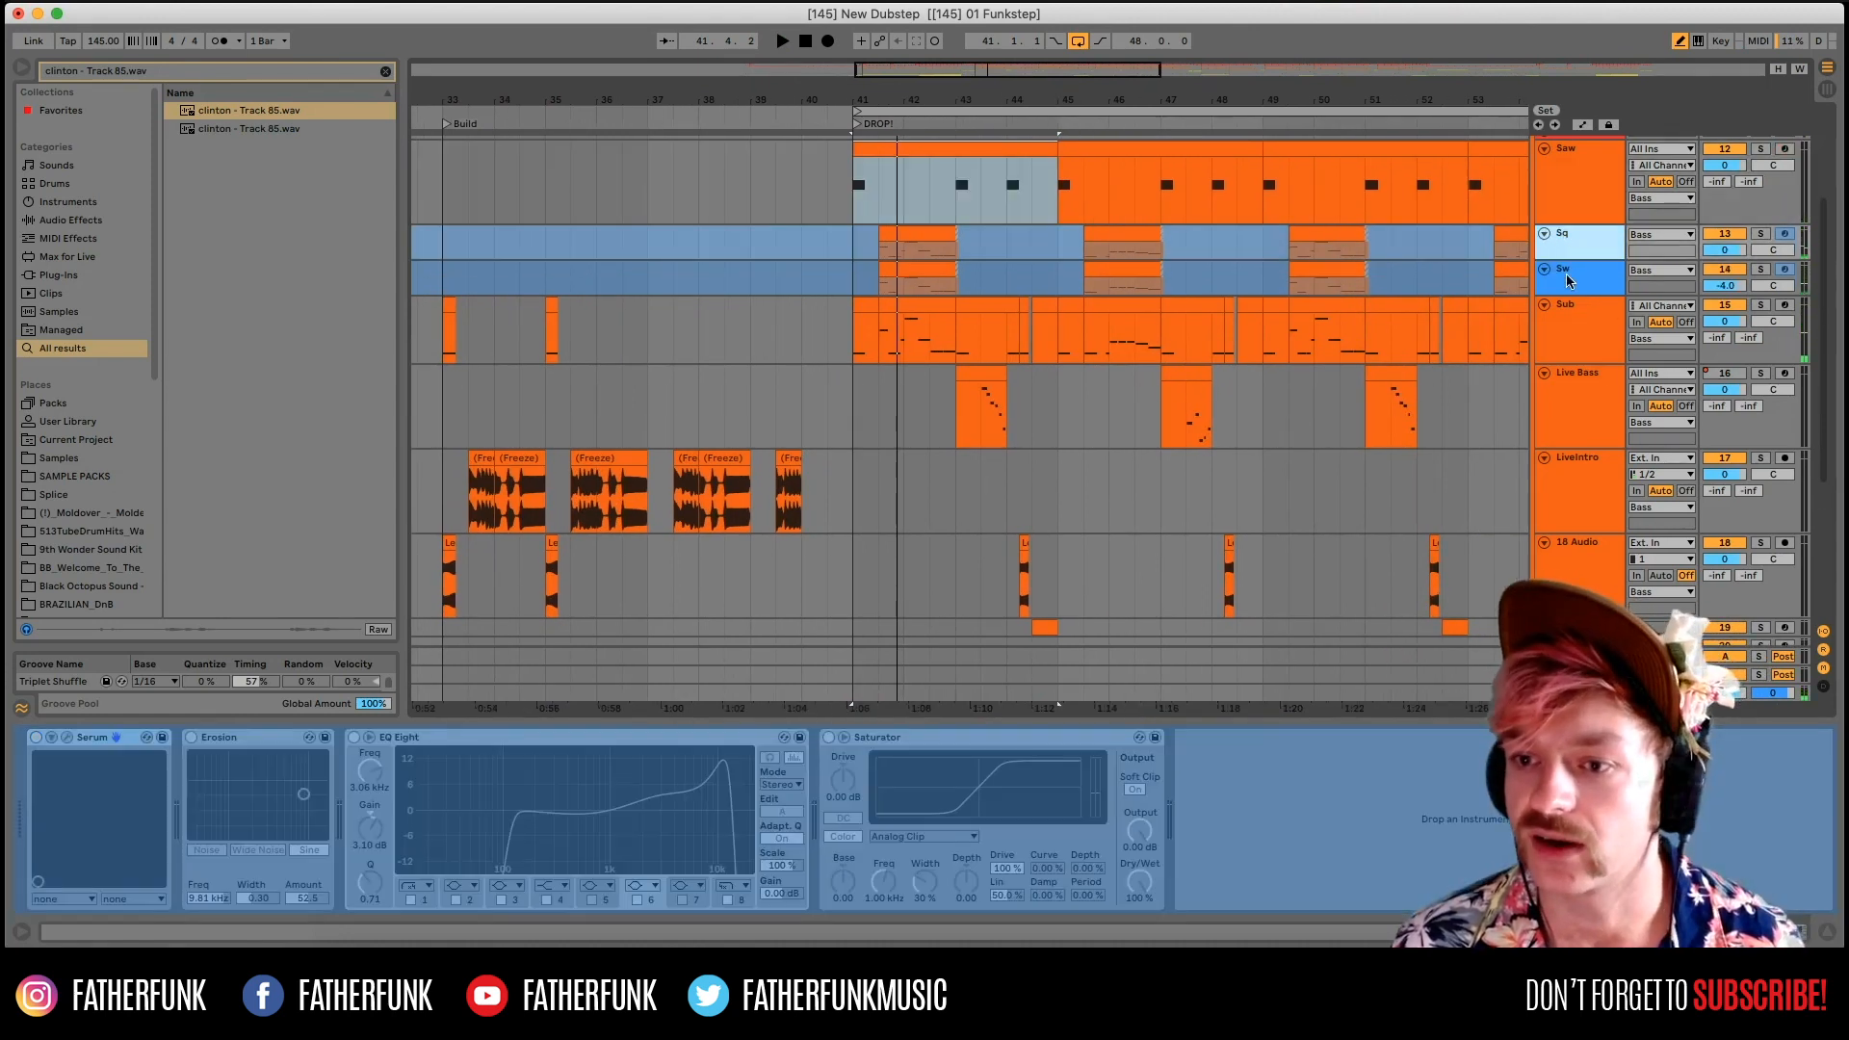
{"action": "right_click", "coordinate": [1570, 279]}
{"action": "left_click", "coordinate": [1606, 355]}
{"action": "key", "text": "space"}
Select the first Sq clip in the drop, play it in the mix, then solo the Sq track and replay it.
{"action": "left_click", "coordinate": [890, 233]}
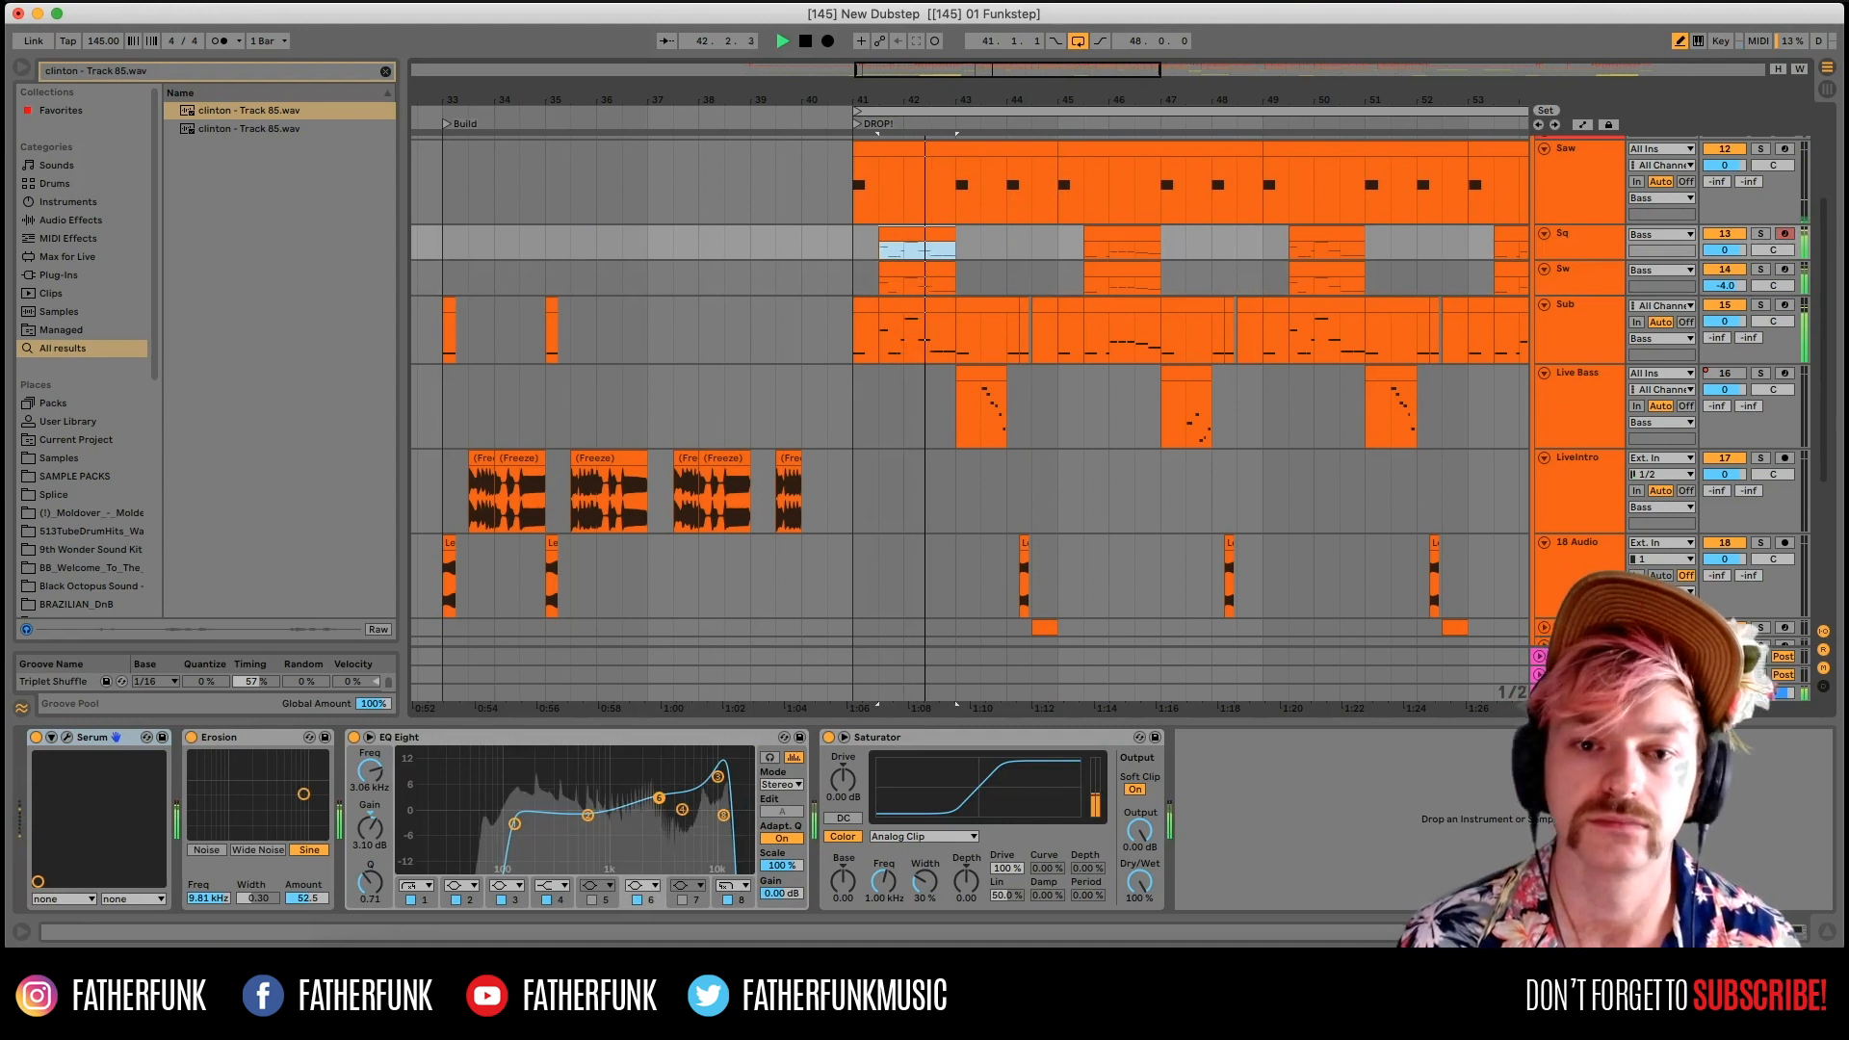
{"action": "key", "text": "space"}
{"action": "left_click", "coordinate": [1762, 236]}
{"action": "key", "text": "space"}
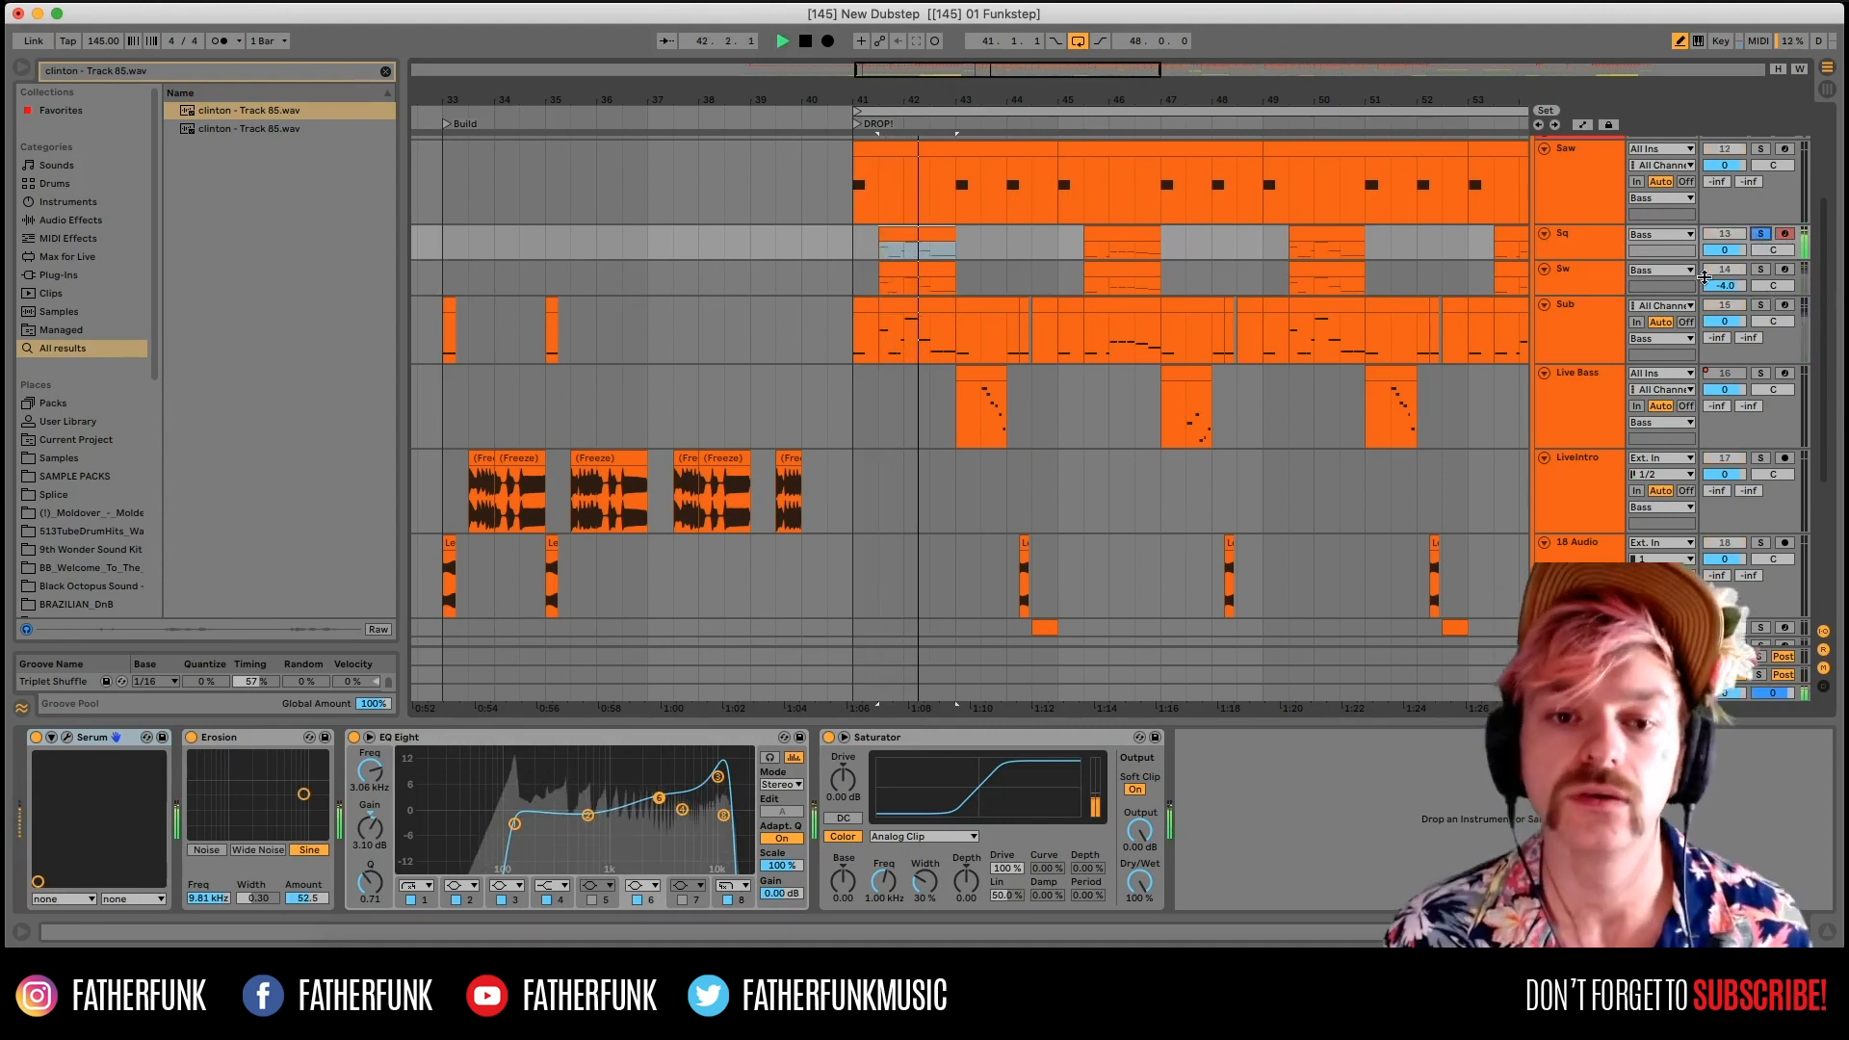
Solo the Sw track, replay the start of the drop to hear it alone, then stop and unsolo it.
{"action": "left_click", "coordinate": [1763, 269]}
{"action": "key", "text": "space"}
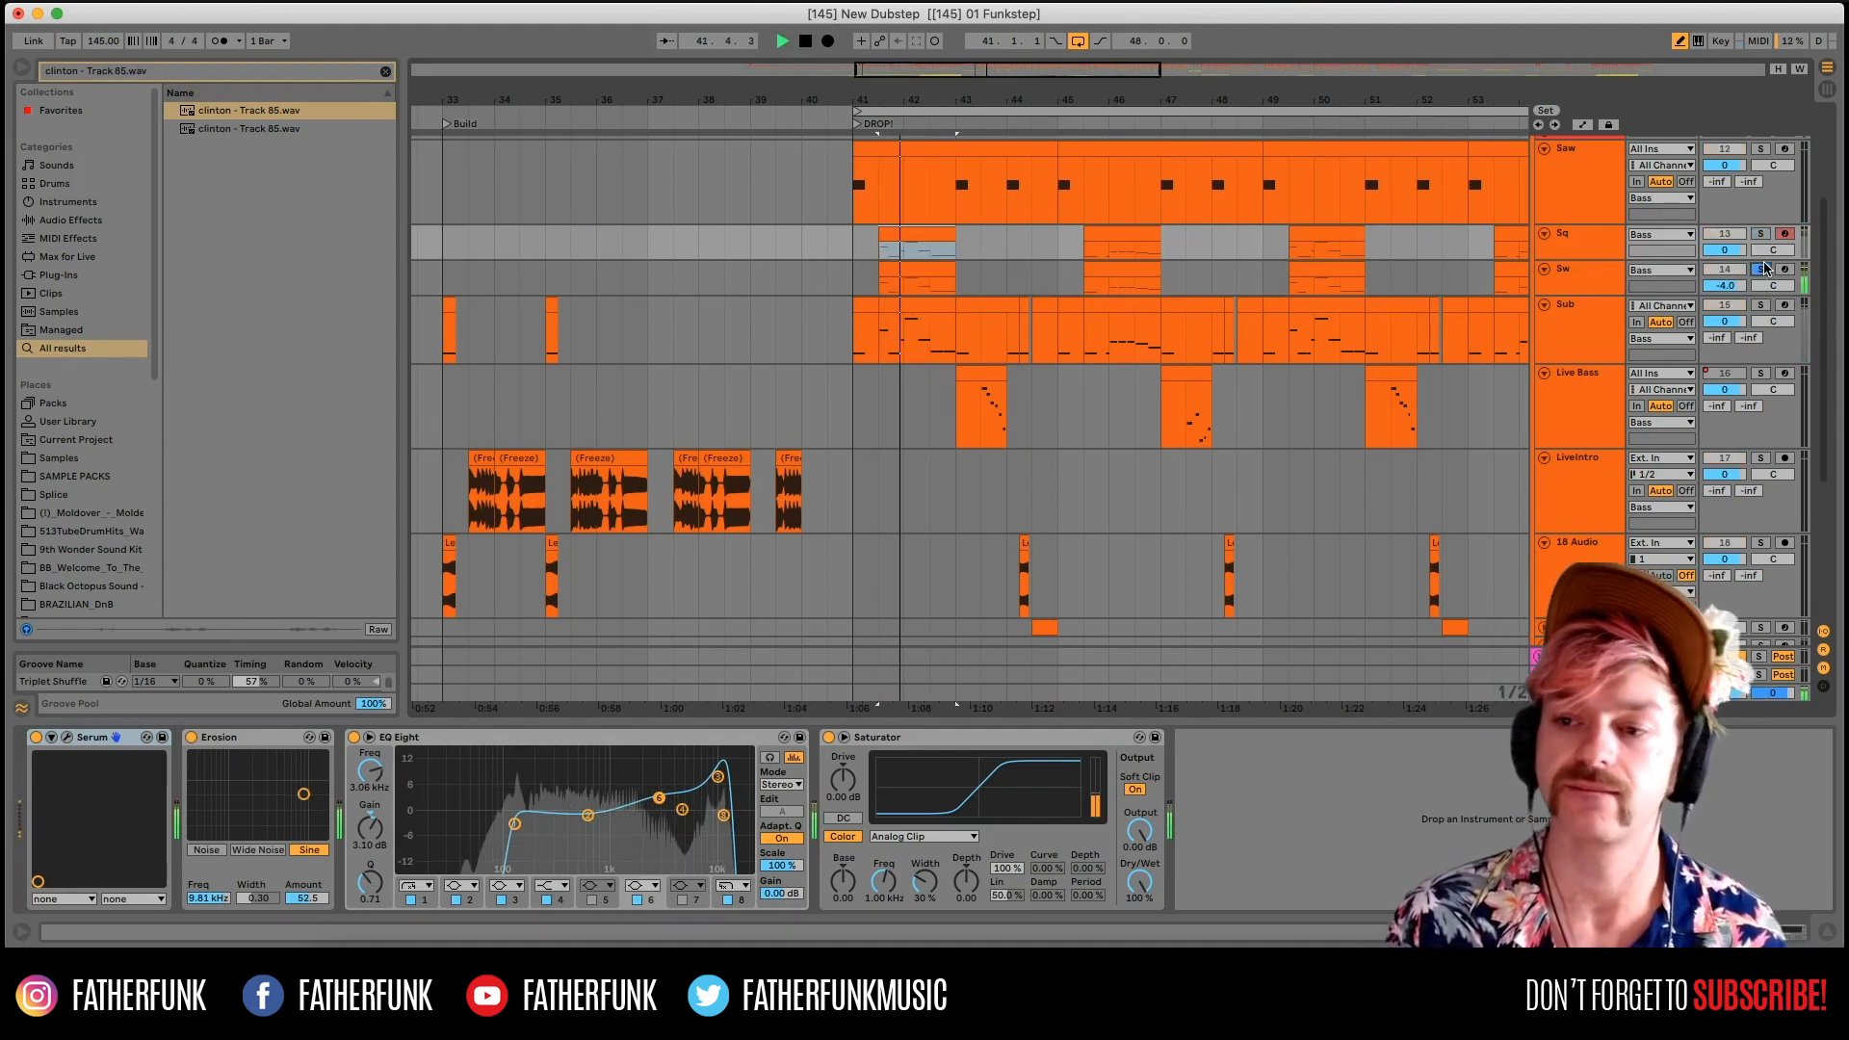
{"action": "key", "text": "space"}
{"action": "left_click", "coordinate": [1762, 270]}
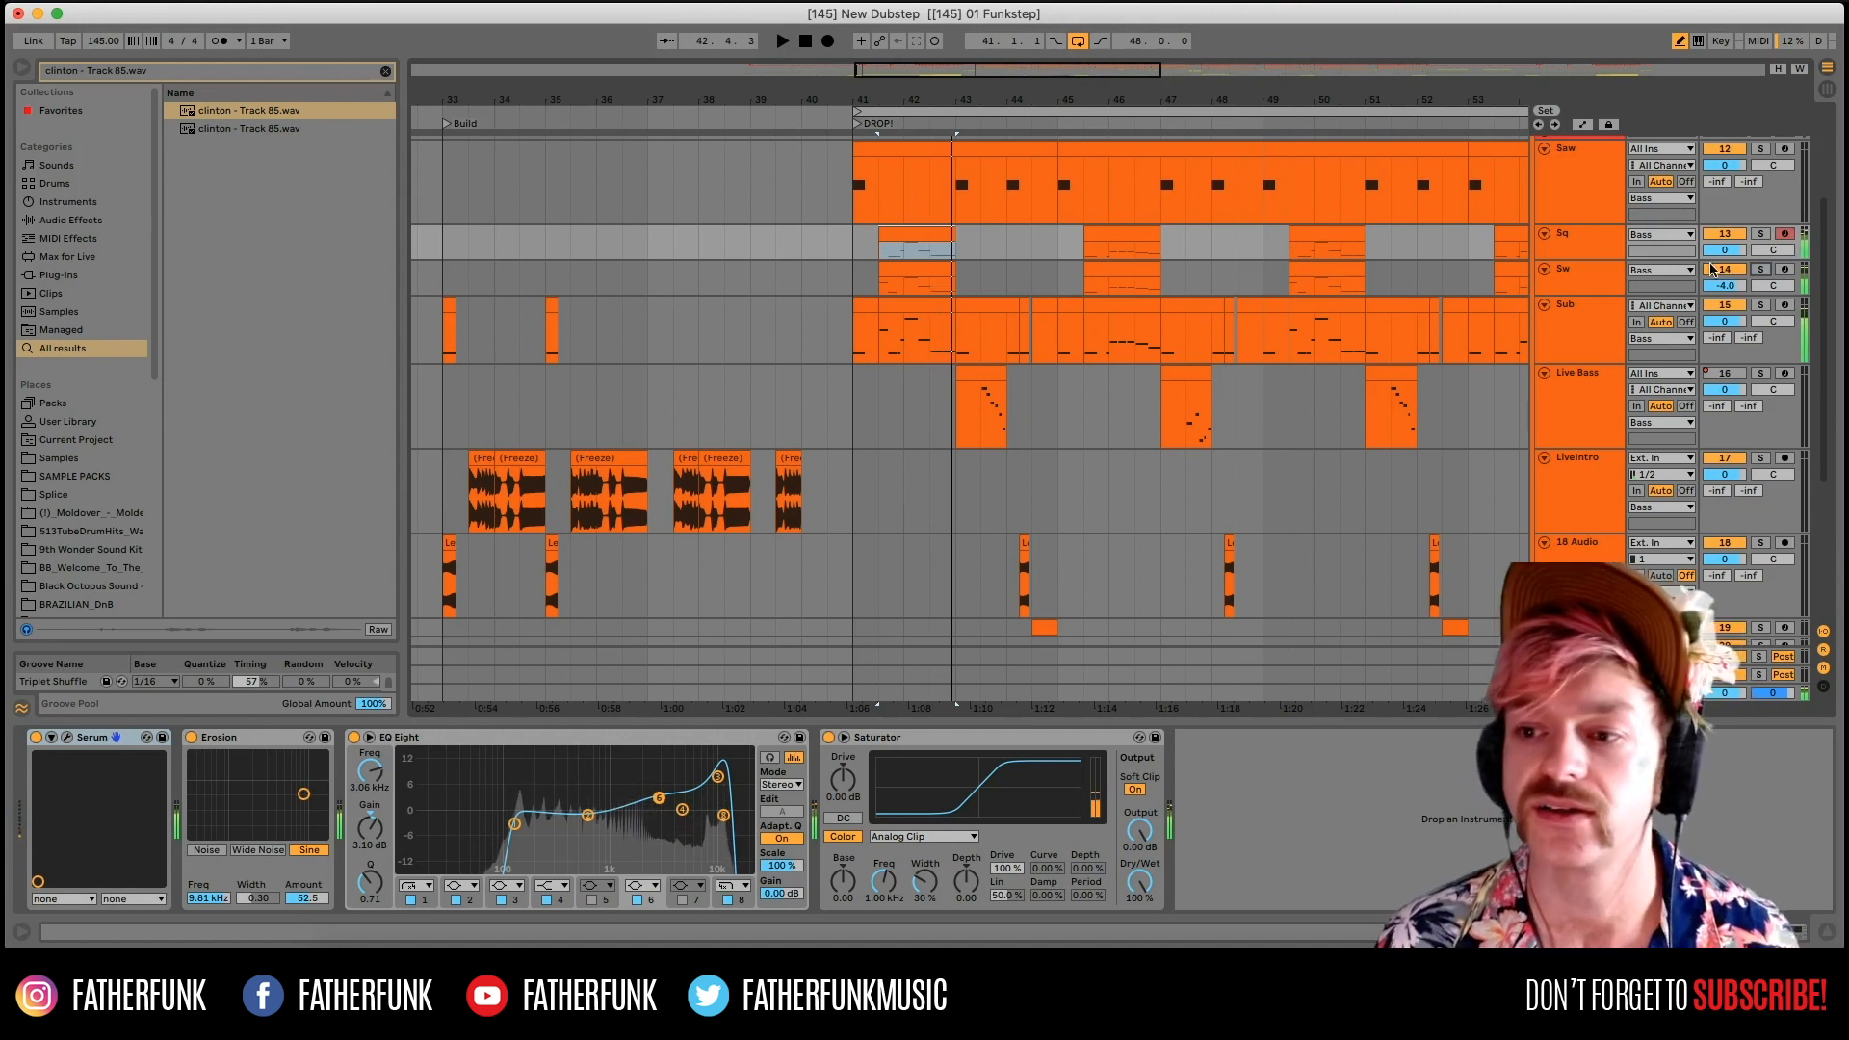
Select the Sq track and its first drop clip, and play the section from bar 41 with all tracks audible.
{"action": "left_click", "coordinate": [1587, 237]}
{"action": "key", "text": "space"}
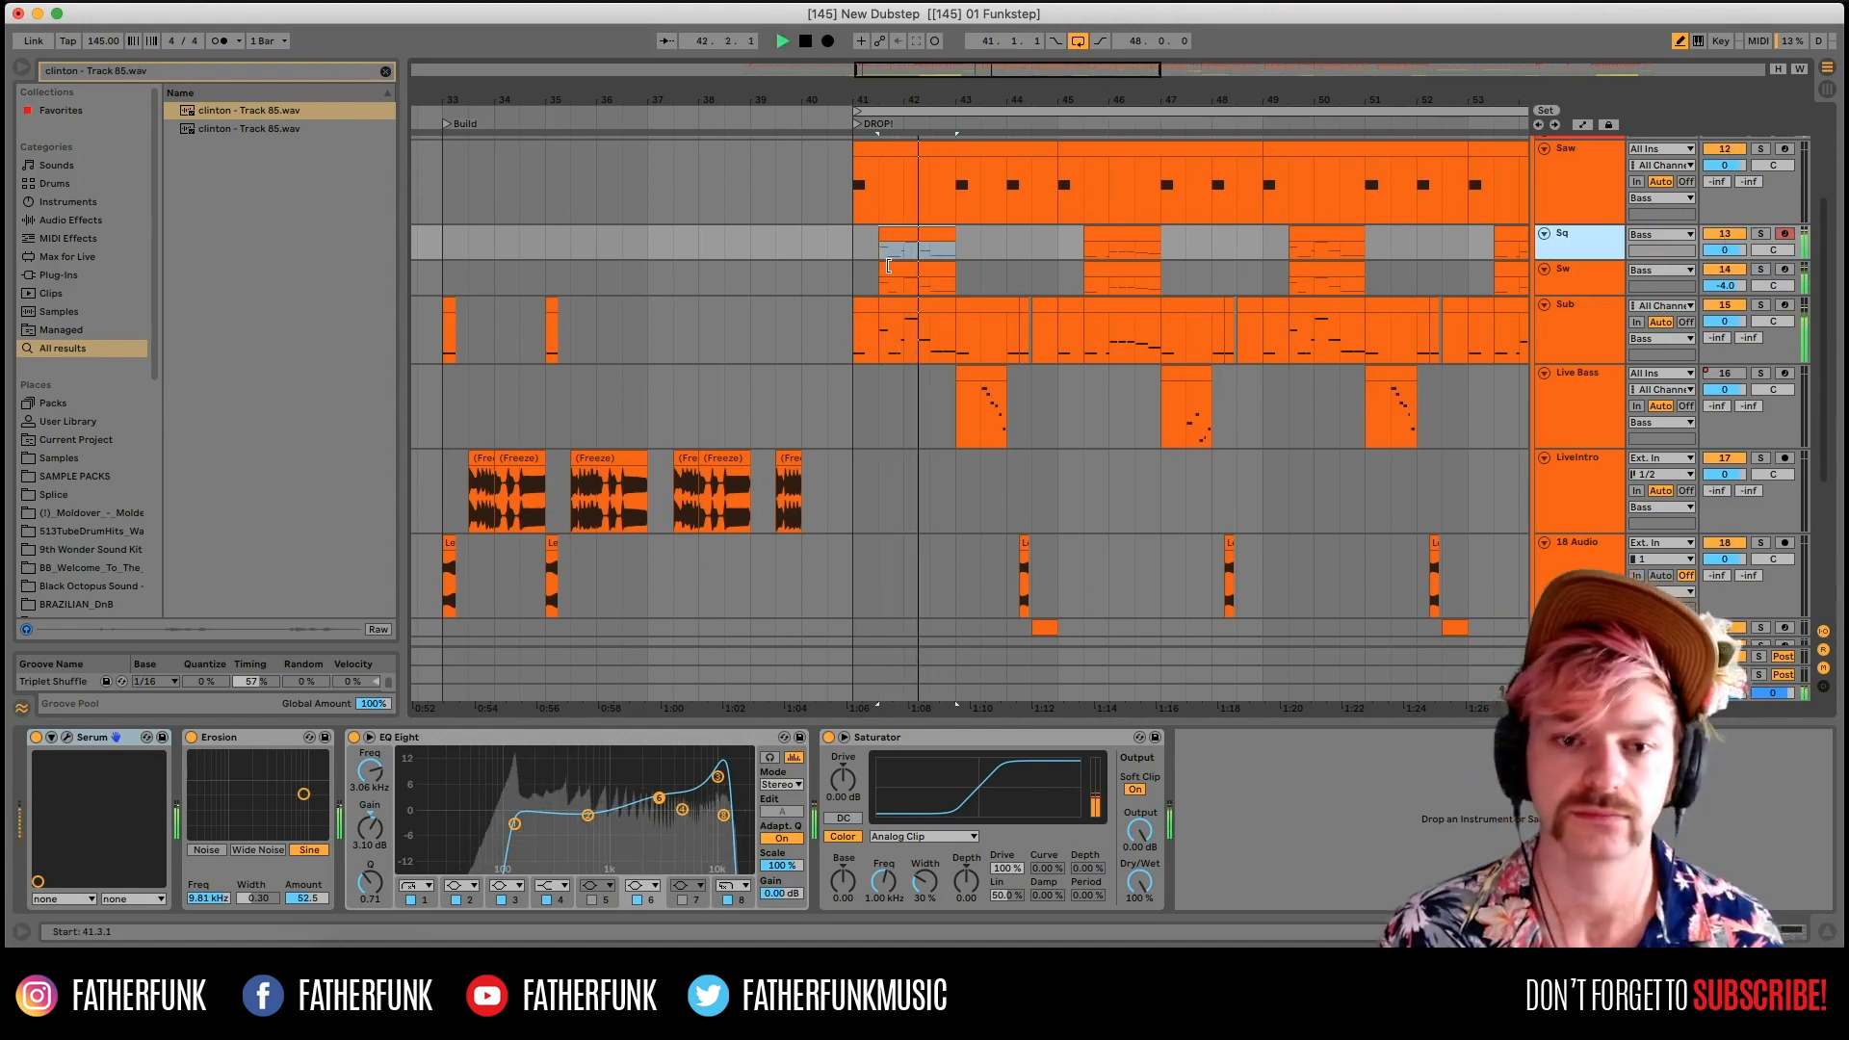
{"action": "key", "text": "Down"}
{"action": "key", "text": "Up"}
{"action": "key", "text": "space"}
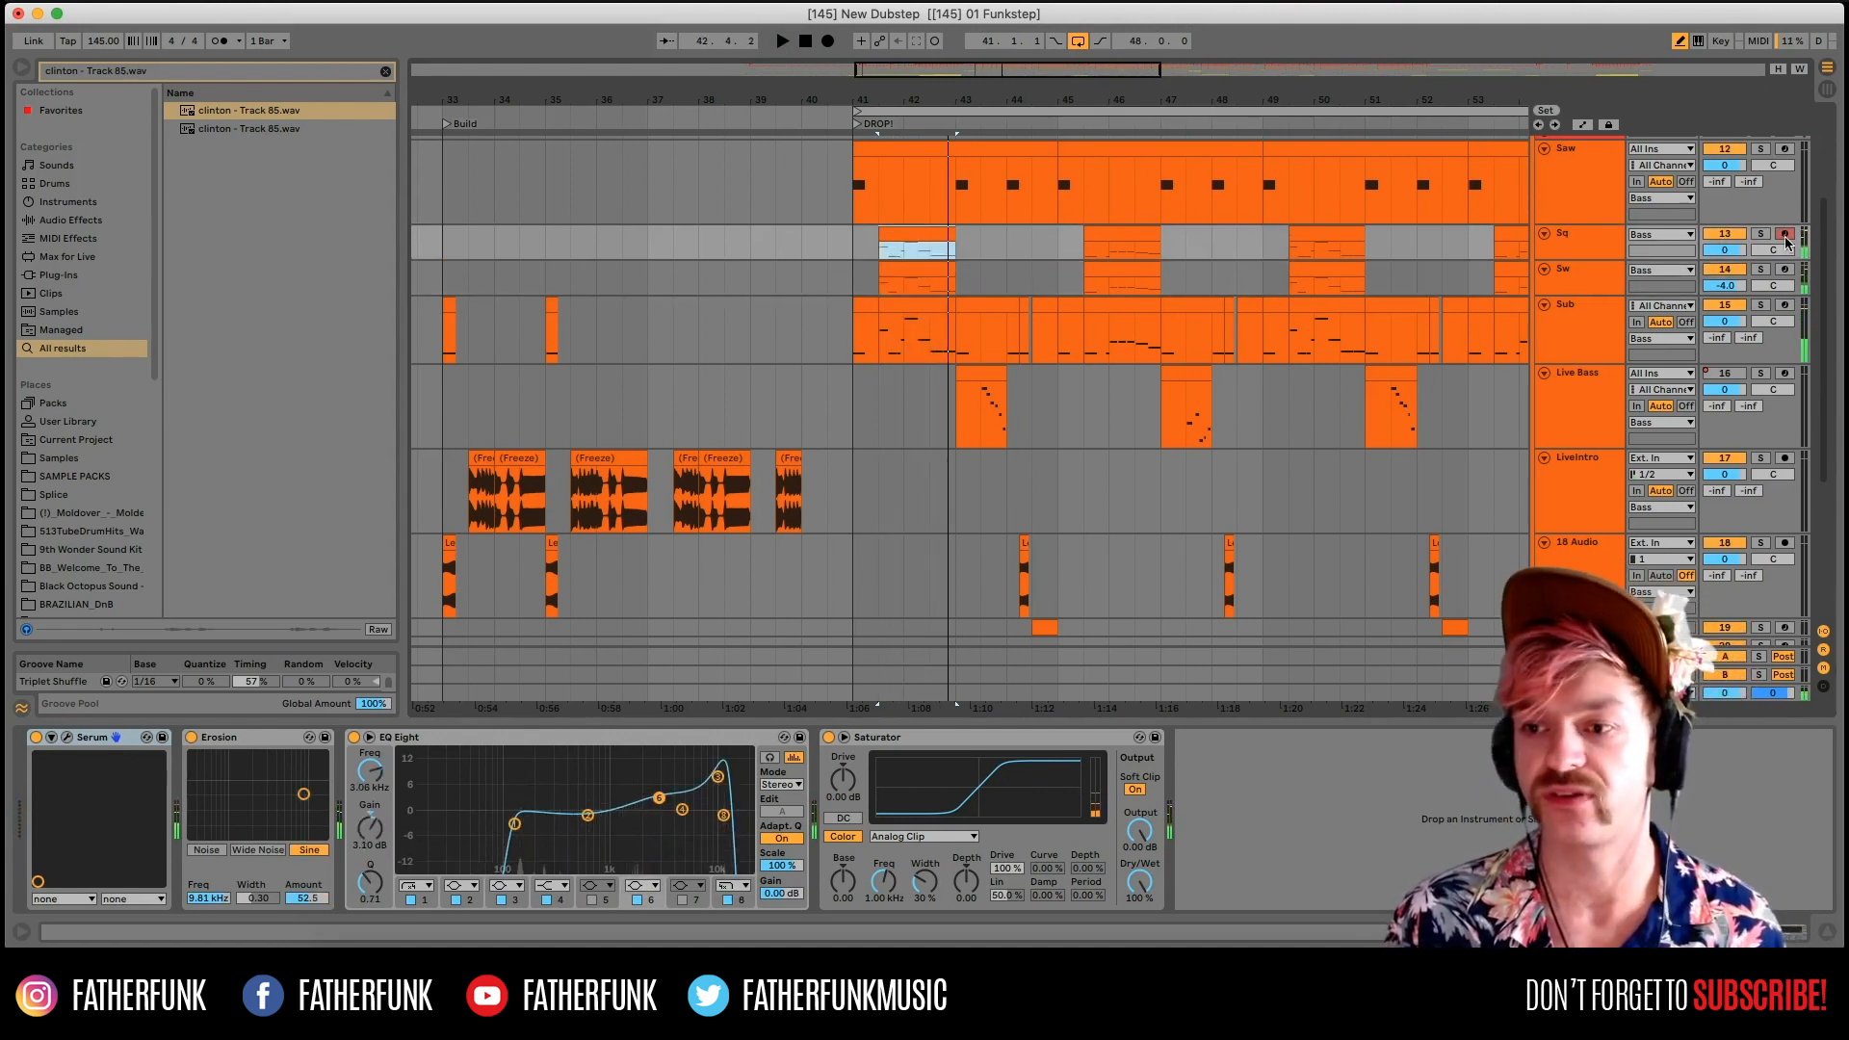
Solo the Sq track, start playback, and open its Serum instrument to examine the oscillator B wavetable.
{"action": "left_click", "coordinate": [1762, 234]}
{"action": "key", "text": "space"}
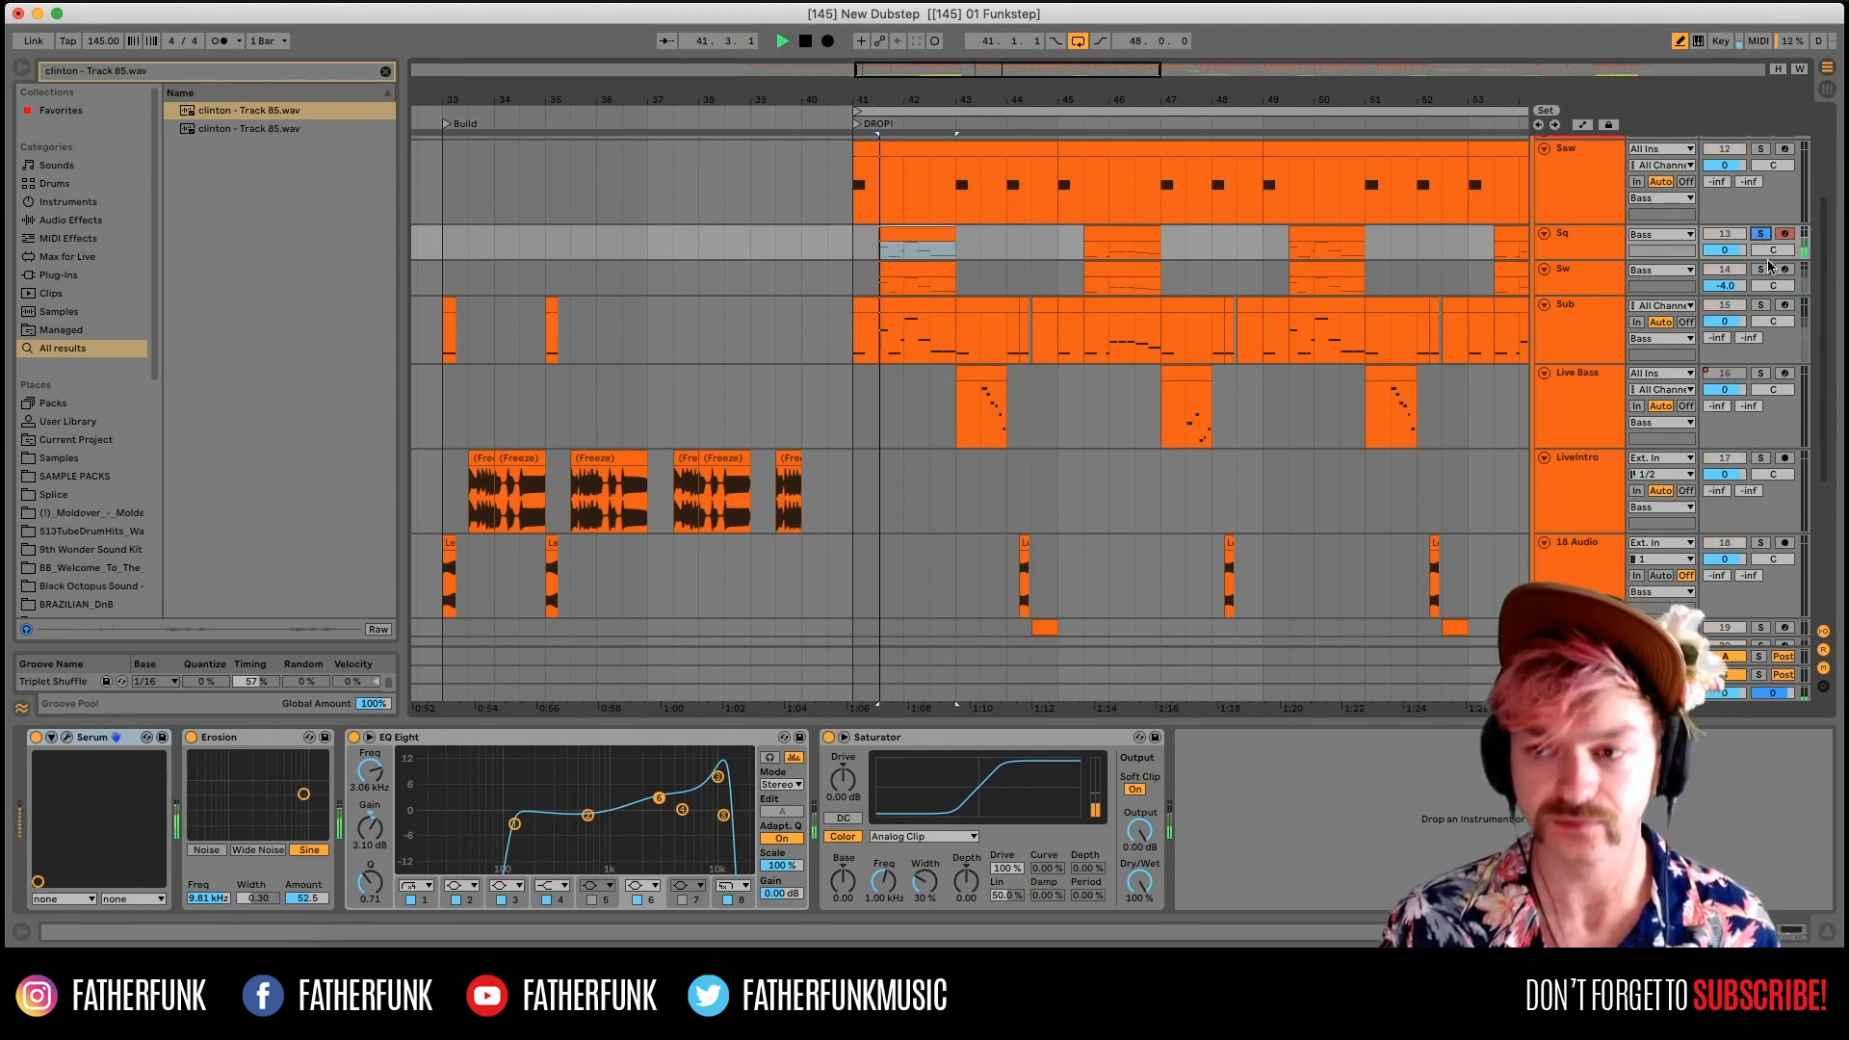
{"action": "left_click", "coordinate": [66, 738]}
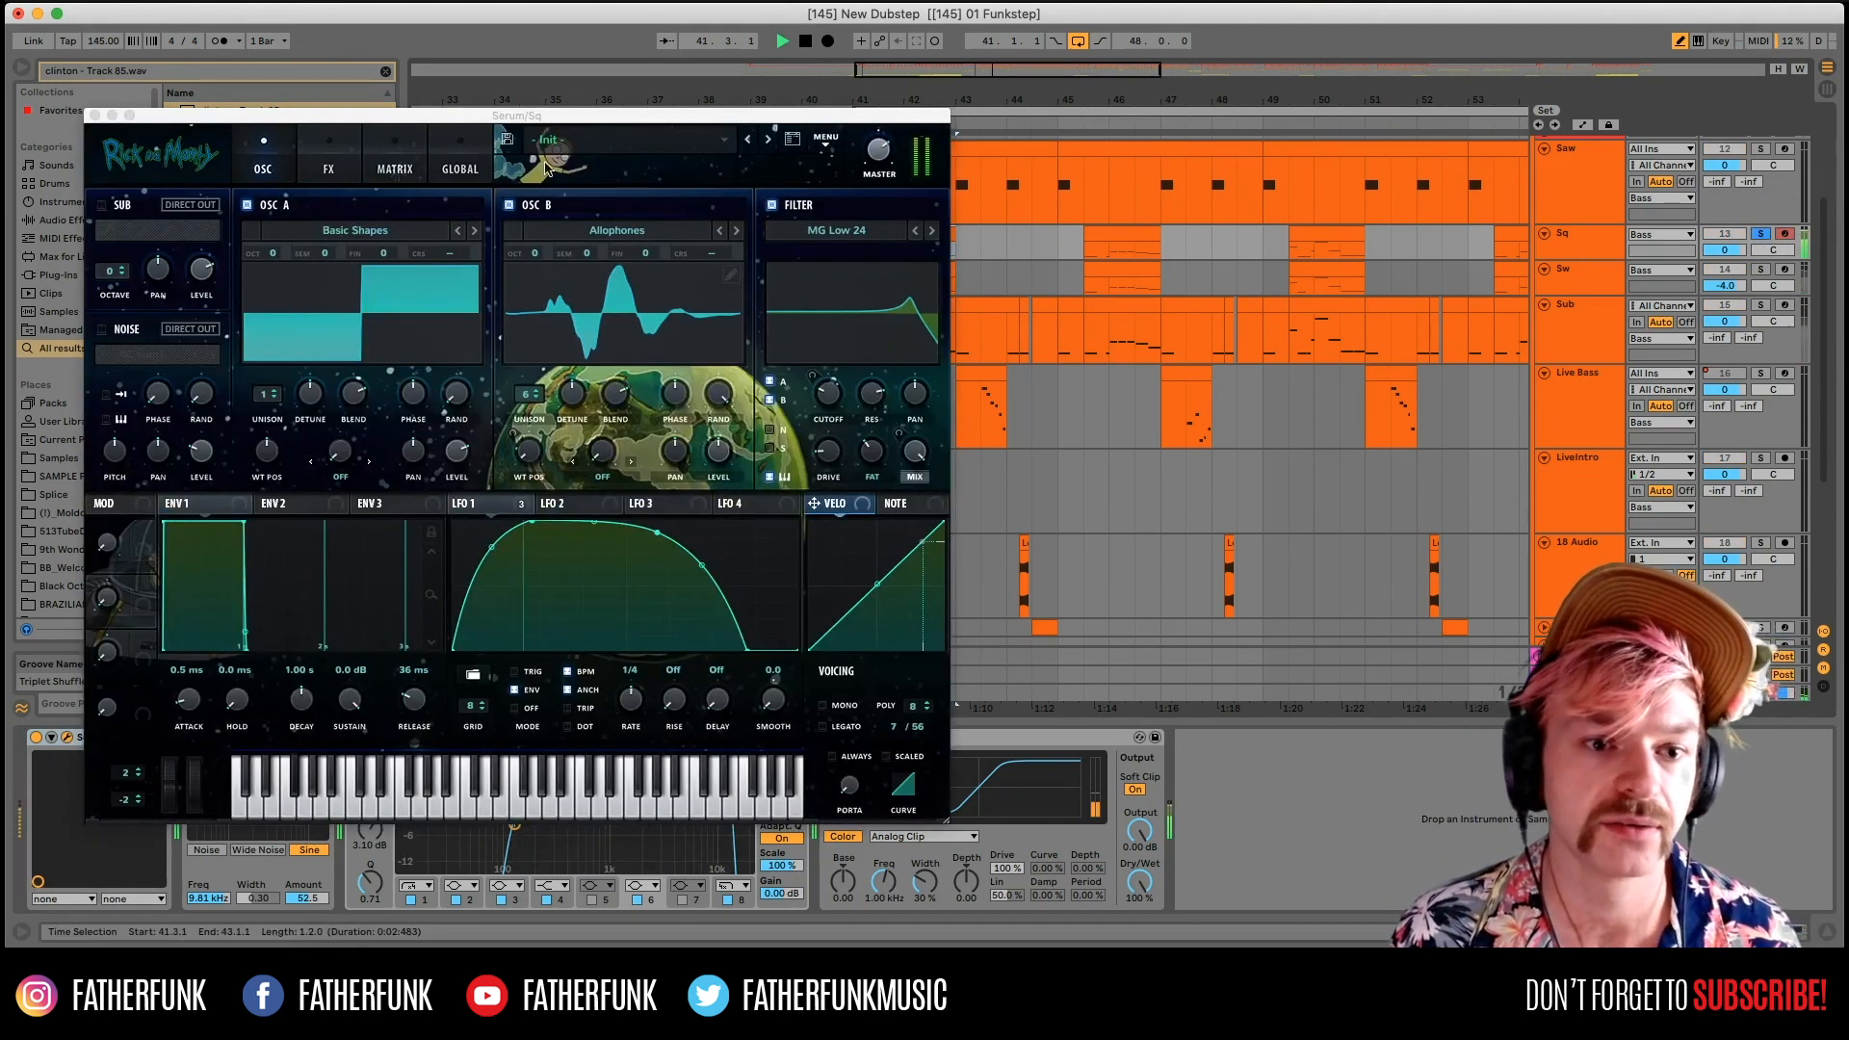
{"action": "left_click", "coordinate": [591, 231]}
{"action": "left_click", "coordinate": [591, 231]}
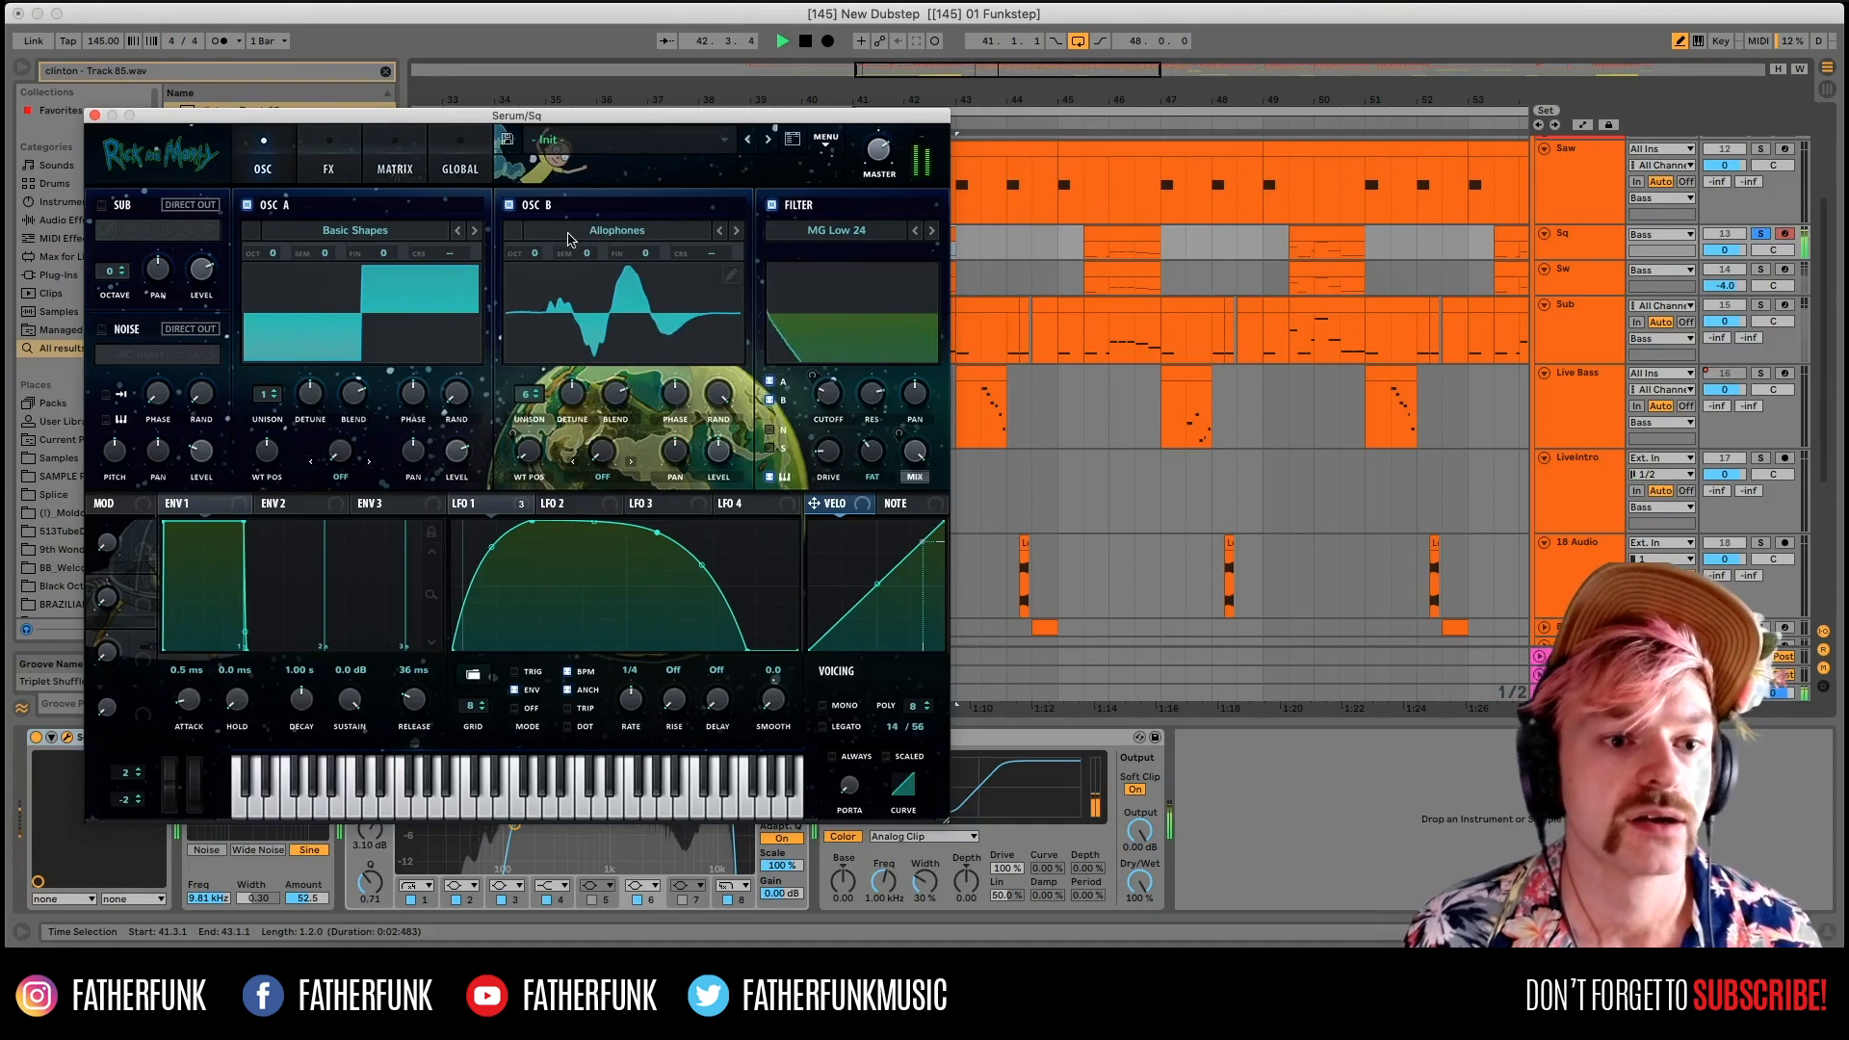
Turn off the MG Low 24 filter in Serum and replay the soloed Sq sound without it.
{"action": "key", "text": "space"}
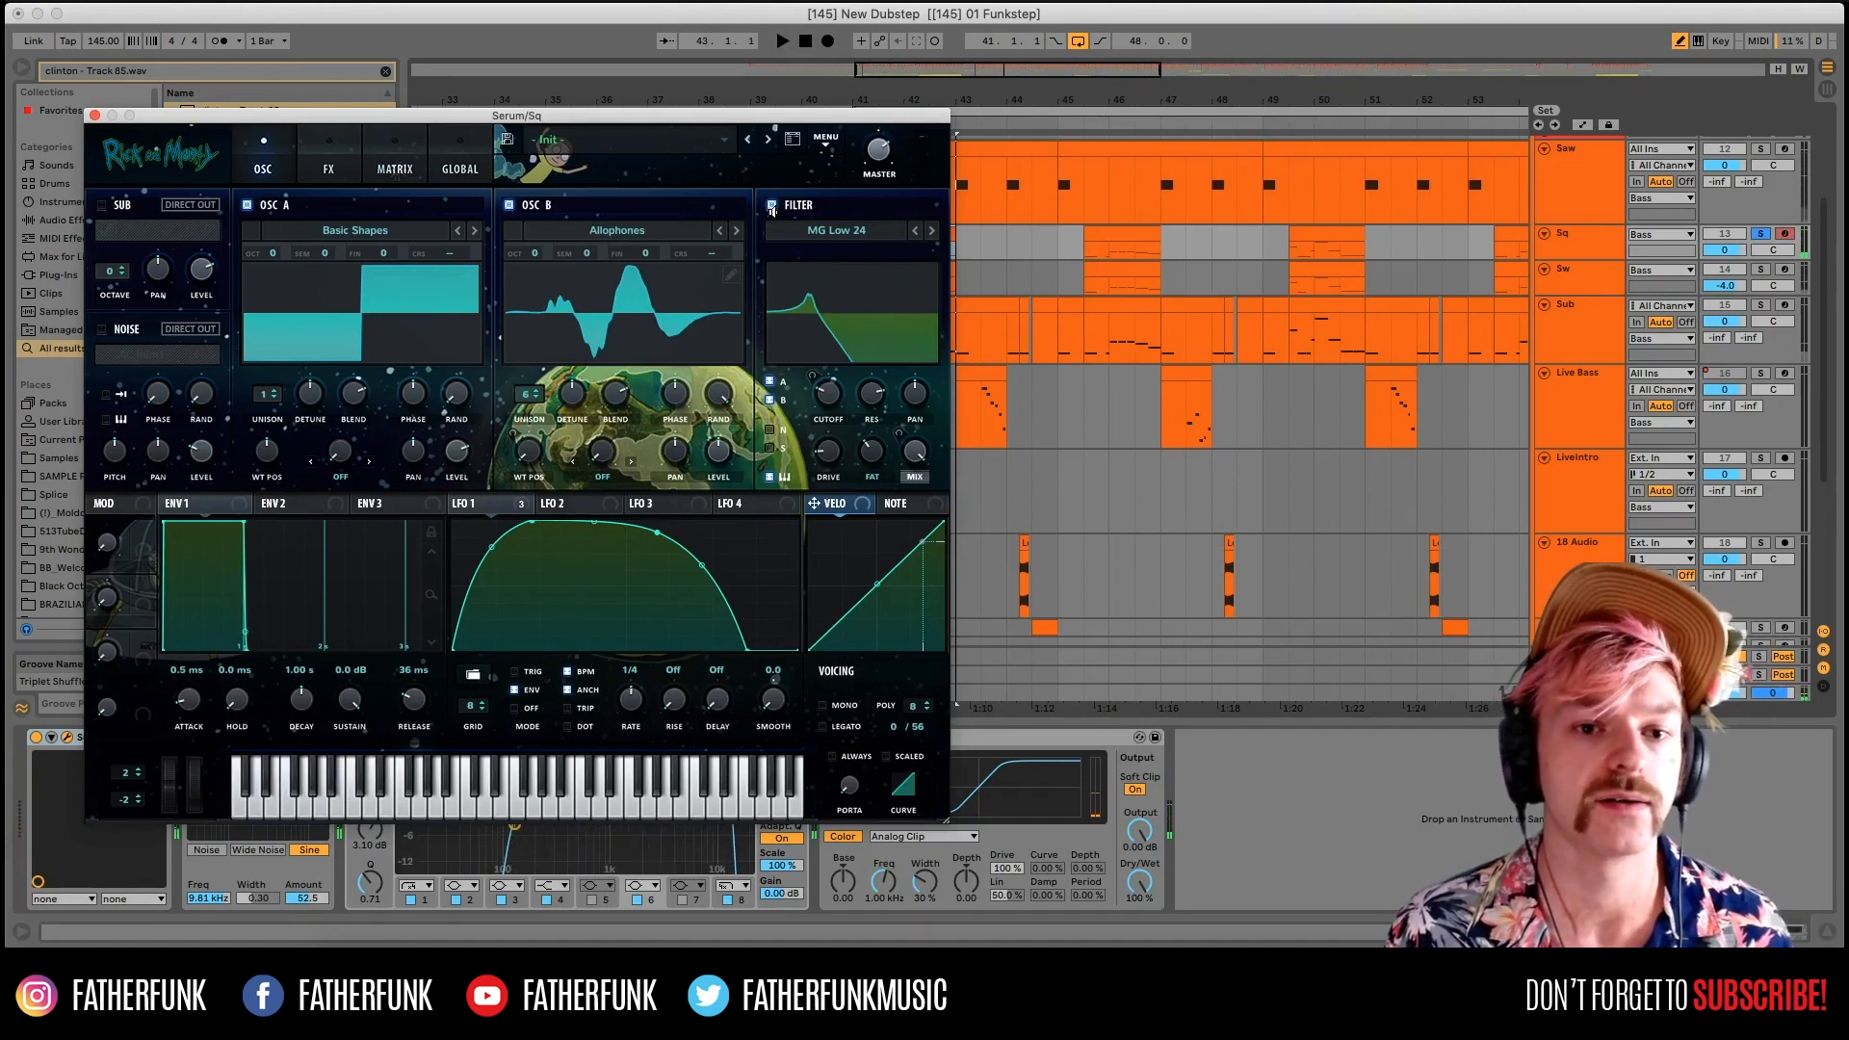
{"action": "left_click", "coordinate": [771, 206]}
{"action": "key", "text": "space"}
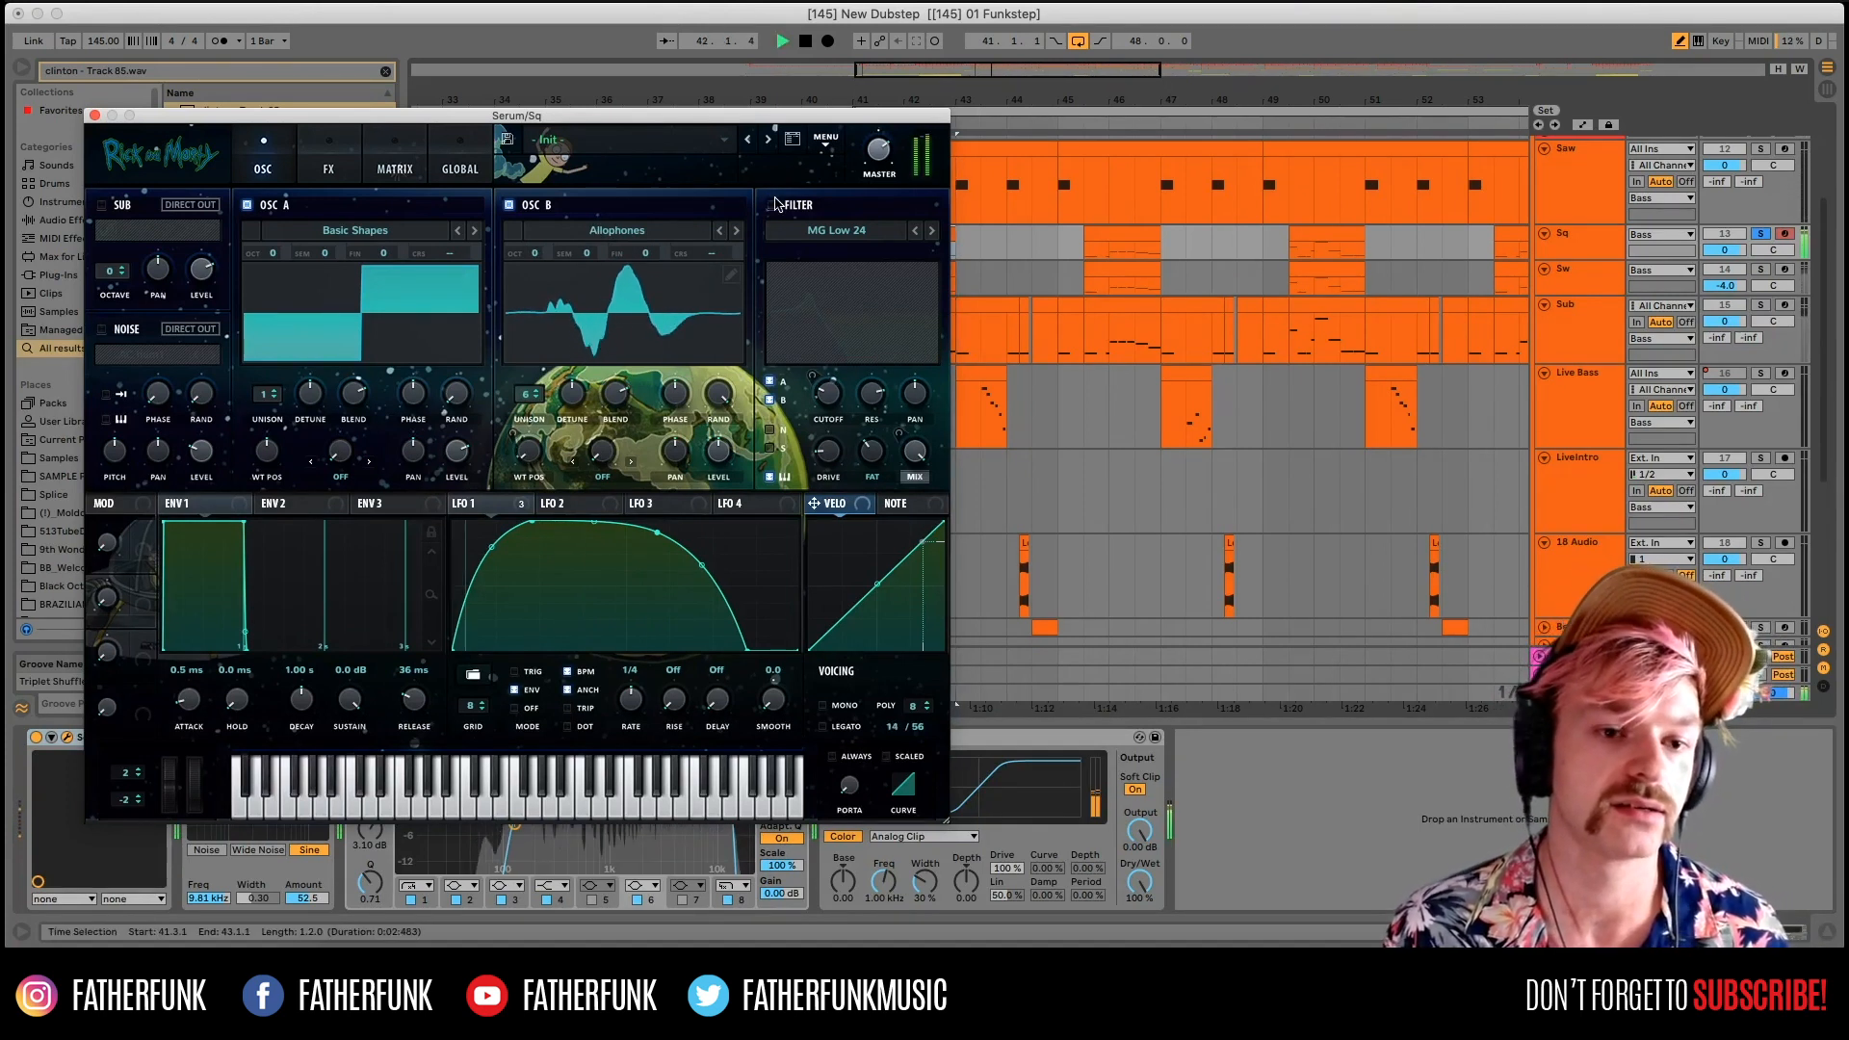
Review the Vowel wavetable choices for Oscillator B in the Sq patch, keep Allophones, and play back the sound.
{"action": "key", "text": "space"}
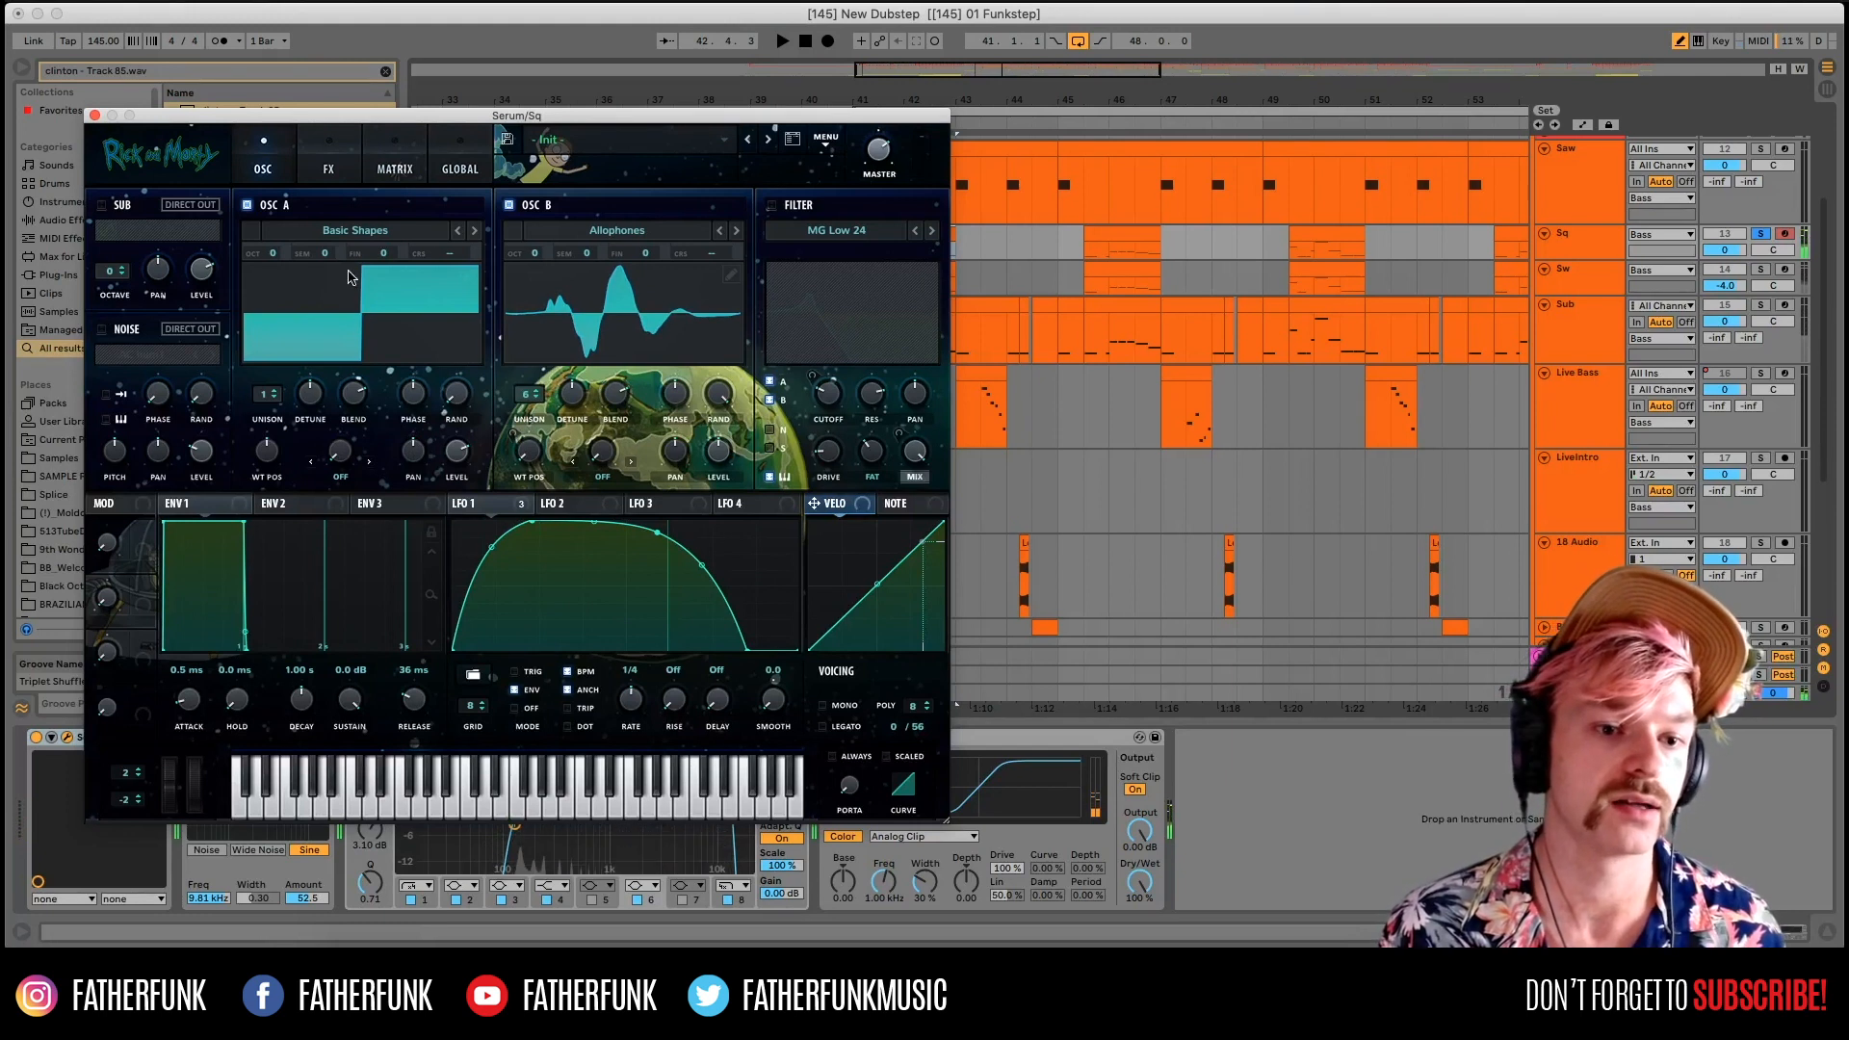
{"action": "left_click", "coordinate": [609, 231]}
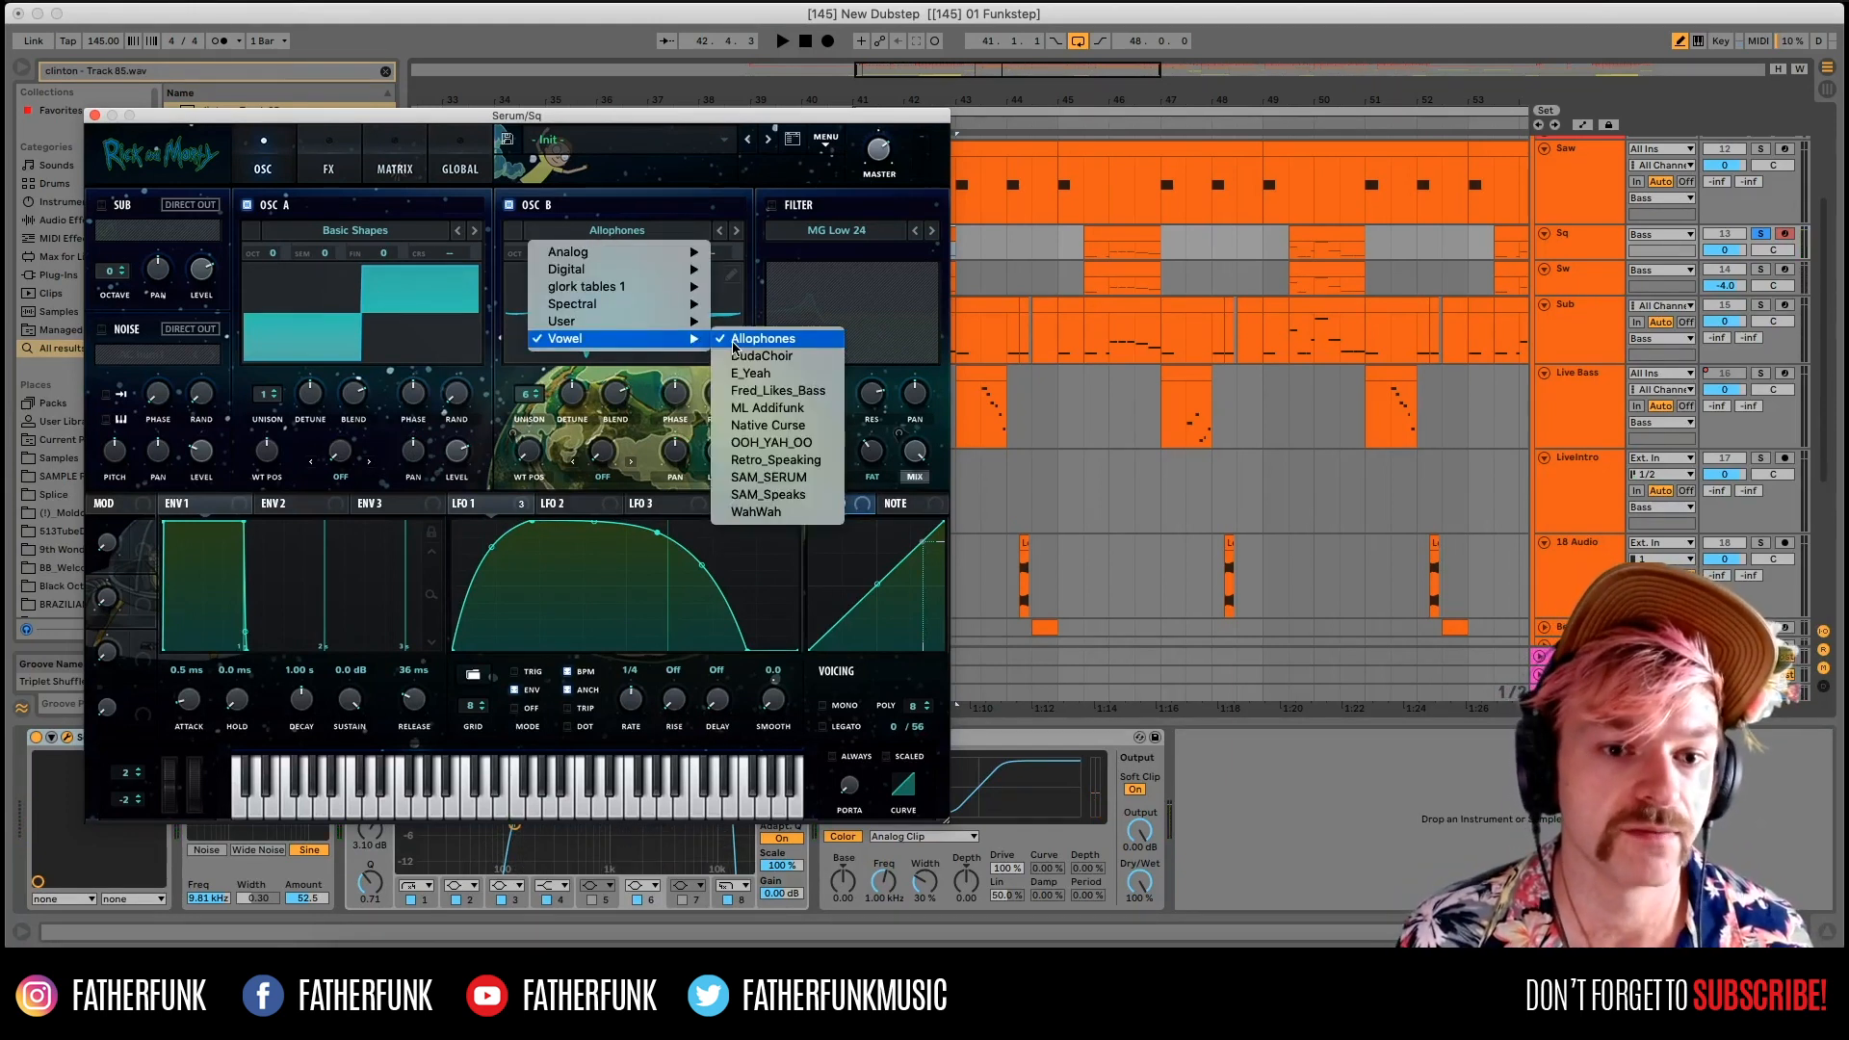
{"action": "left_click", "coordinate": [608, 185]}
{"action": "key", "text": "space"}
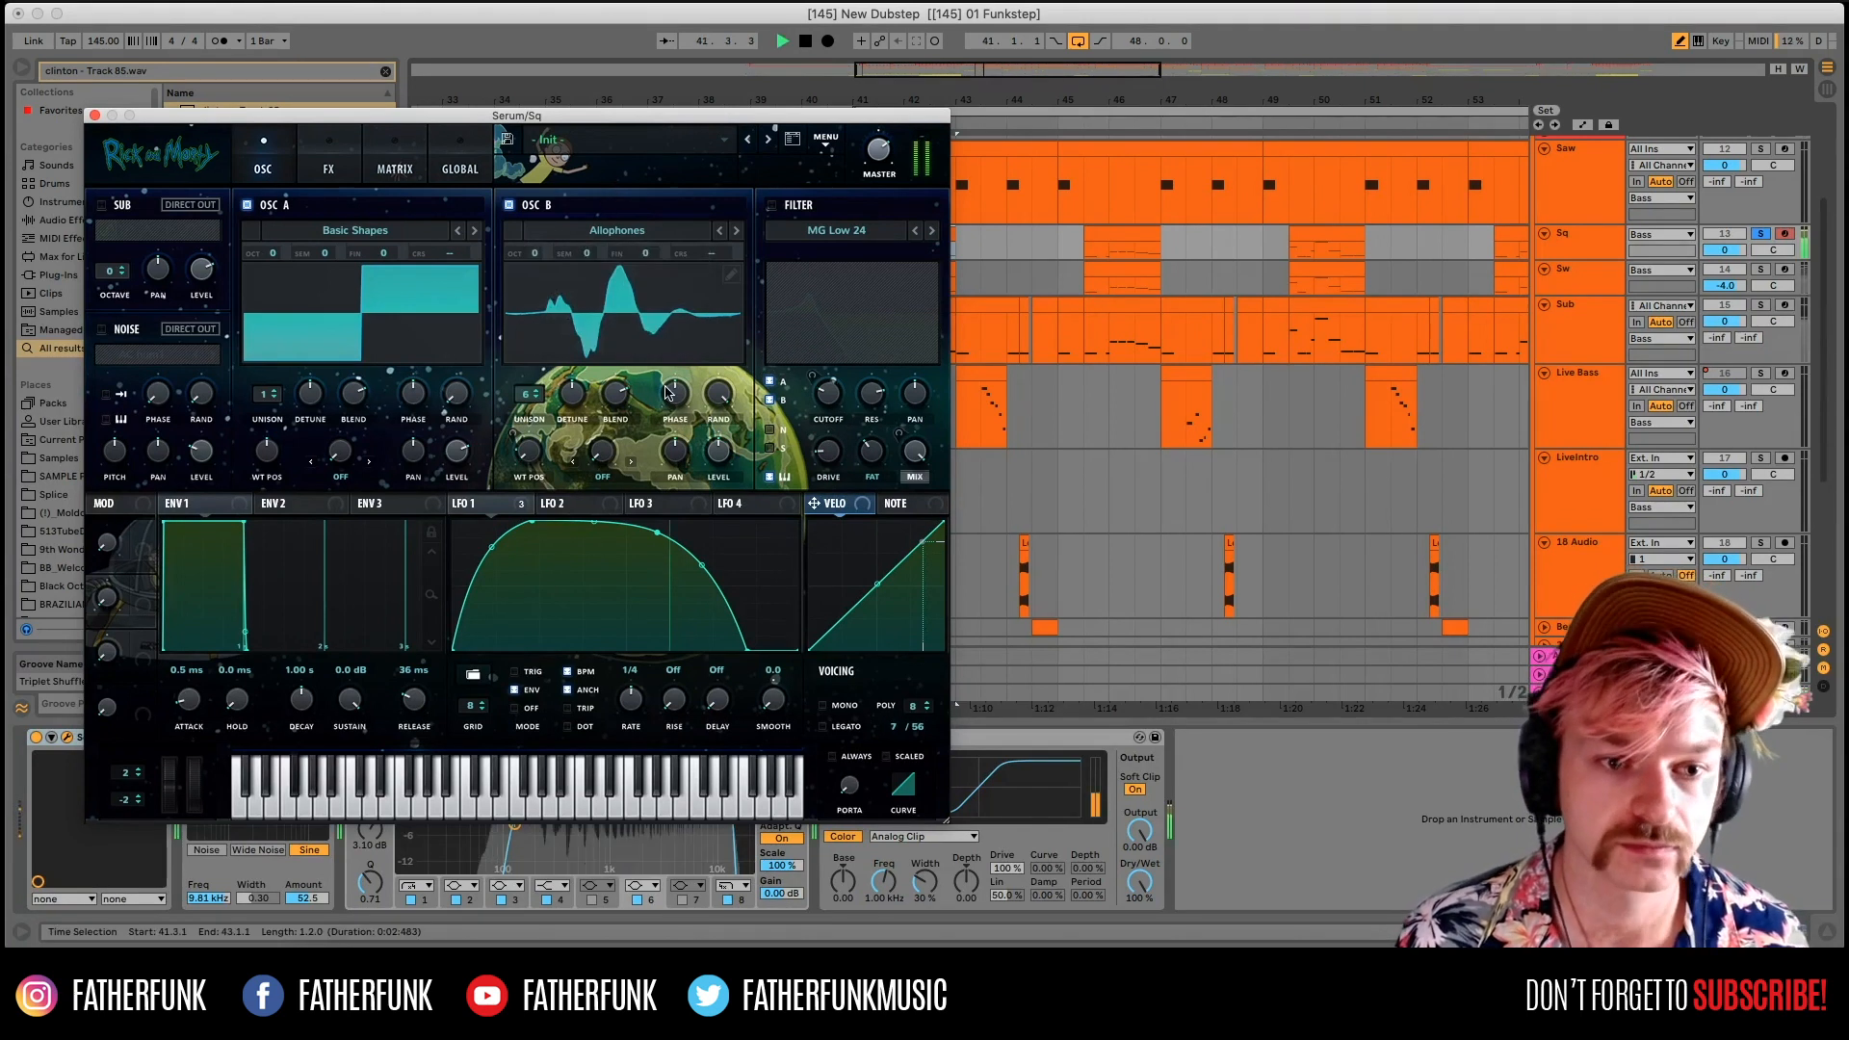
Enable the MG Low 24 filter in the Sq patch and play back the filtered sound.
{"action": "key", "text": "space"}
{"action": "left_click", "coordinate": [771, 204]}
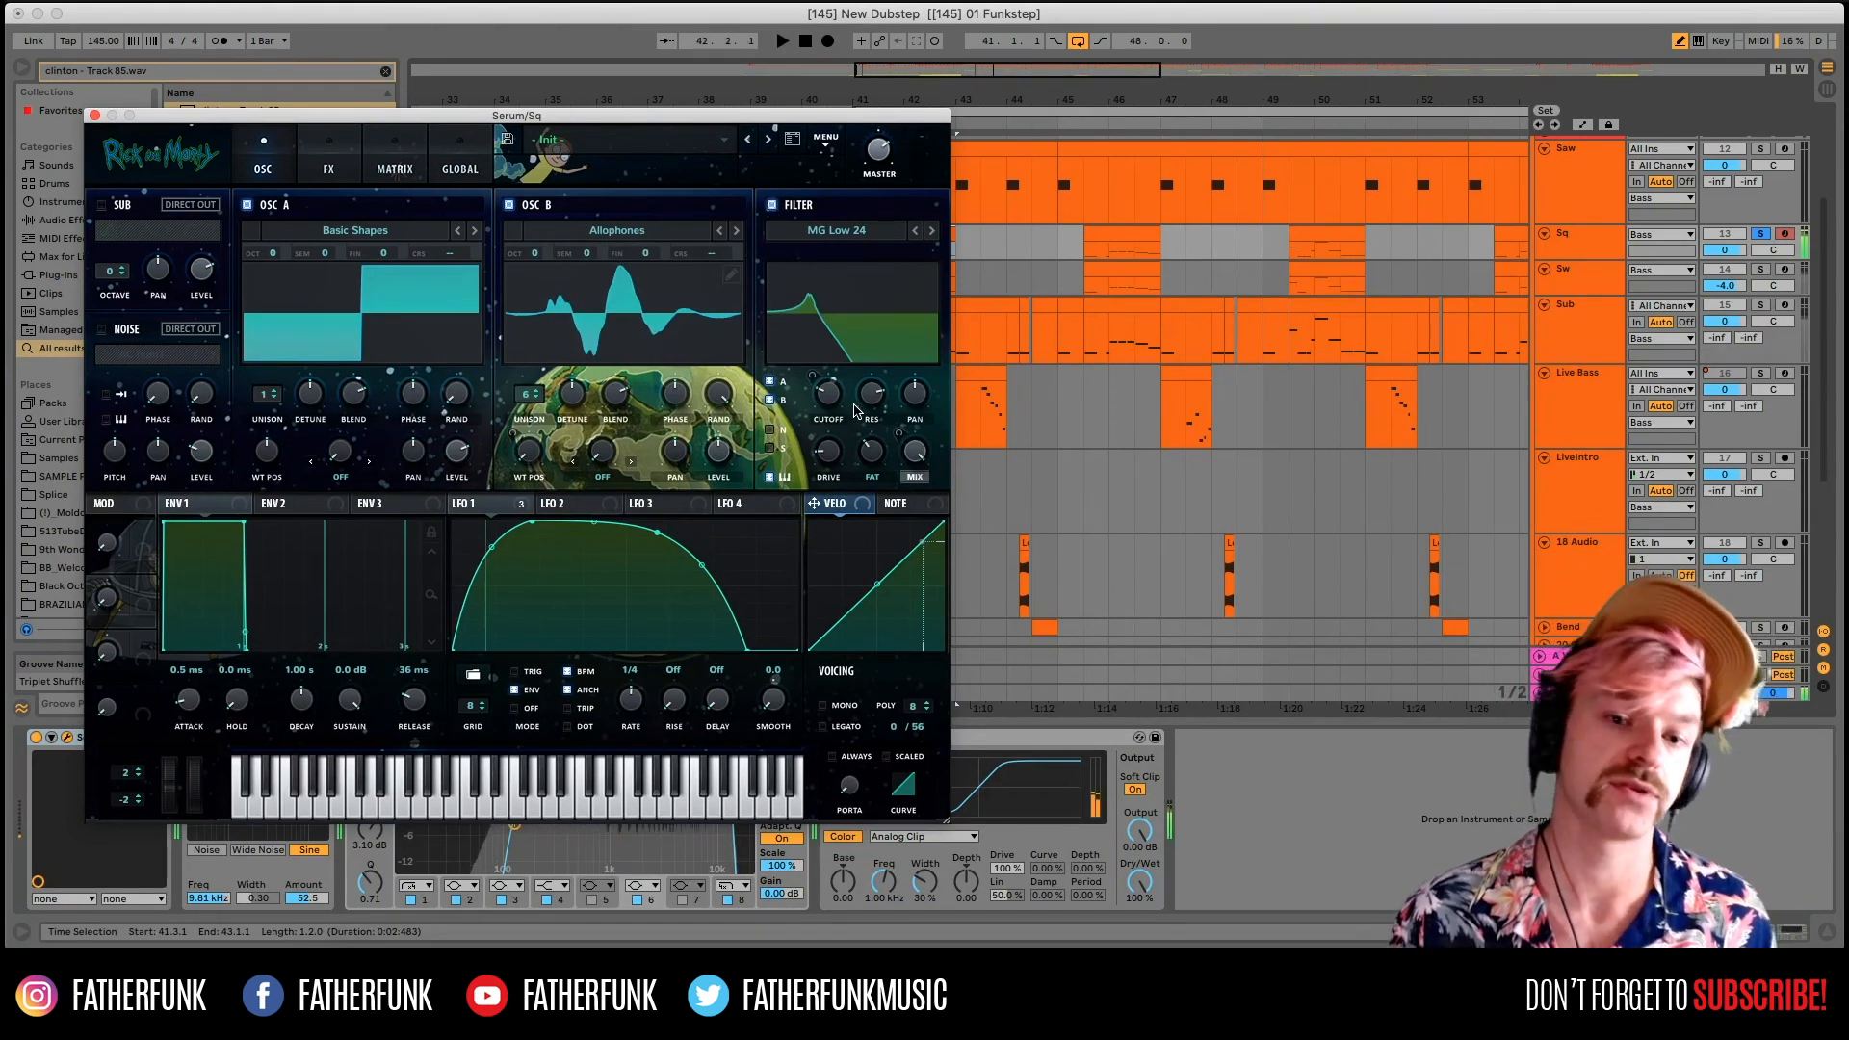
{"action": "key", "text": "space"}
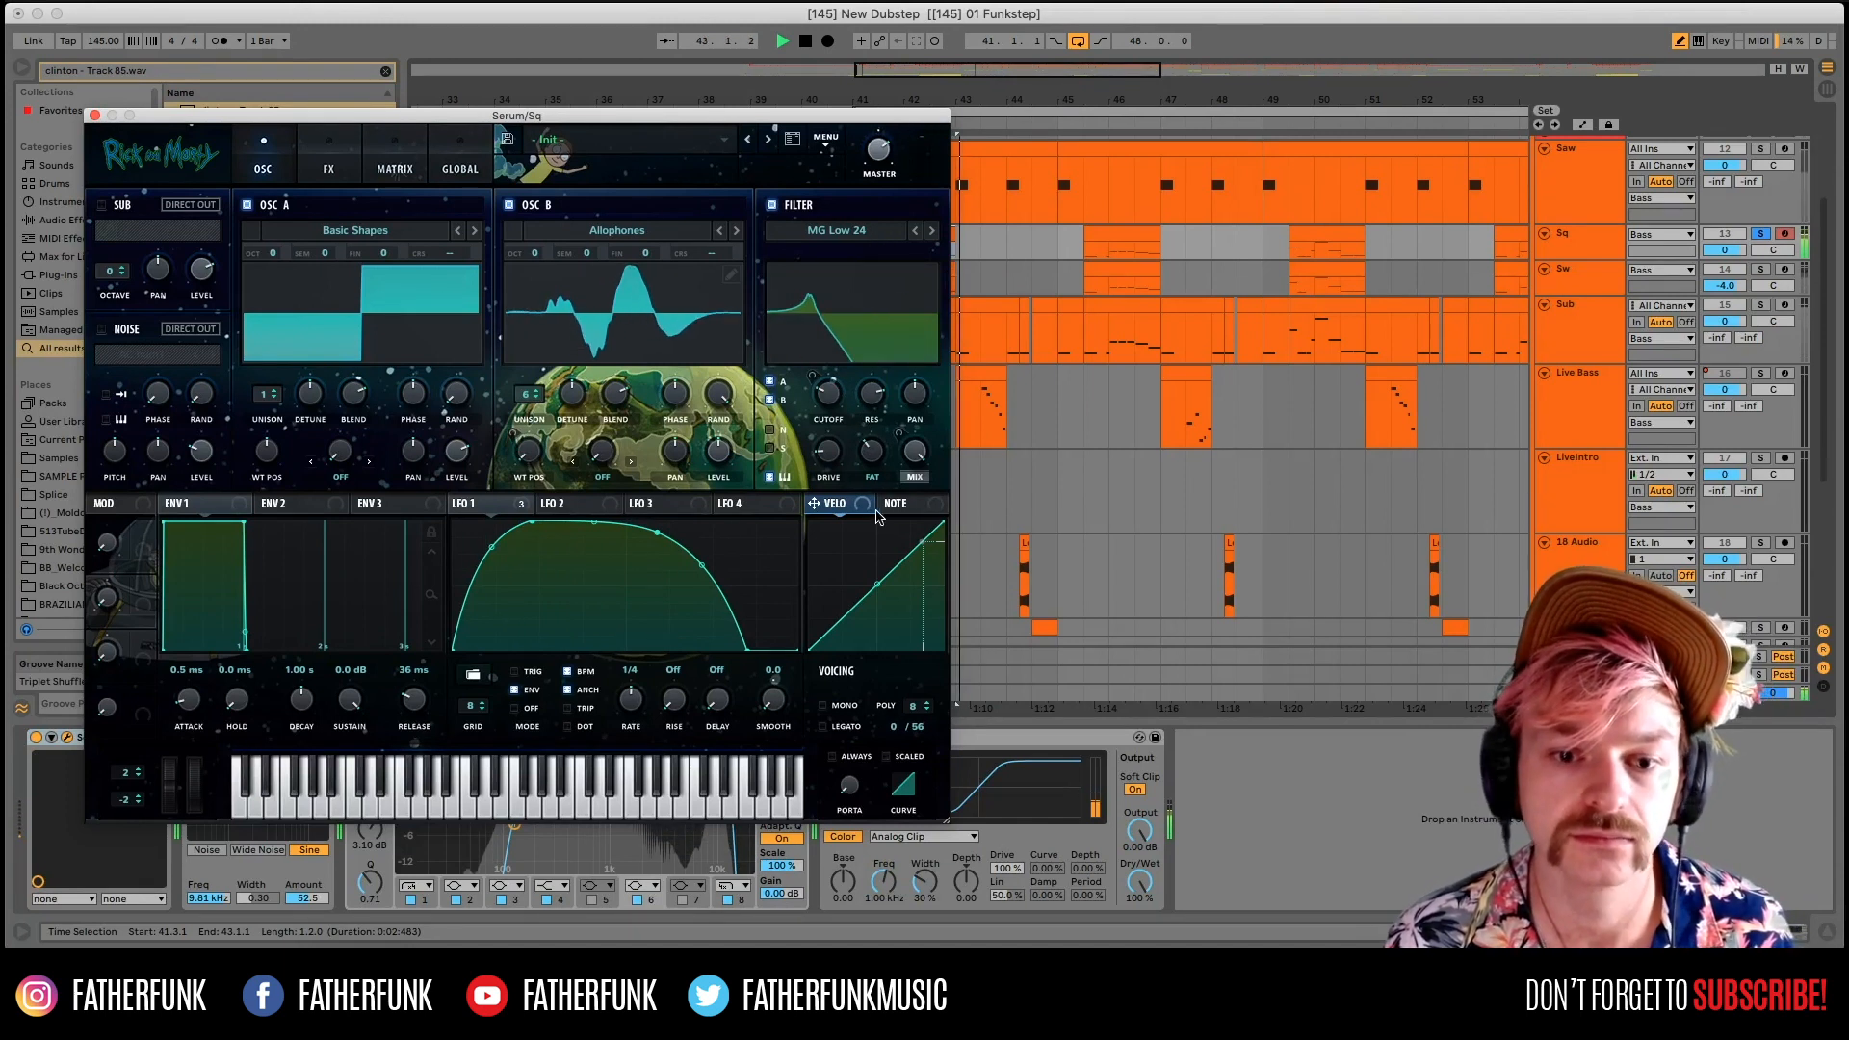
{"action": "key", "text": "space"}
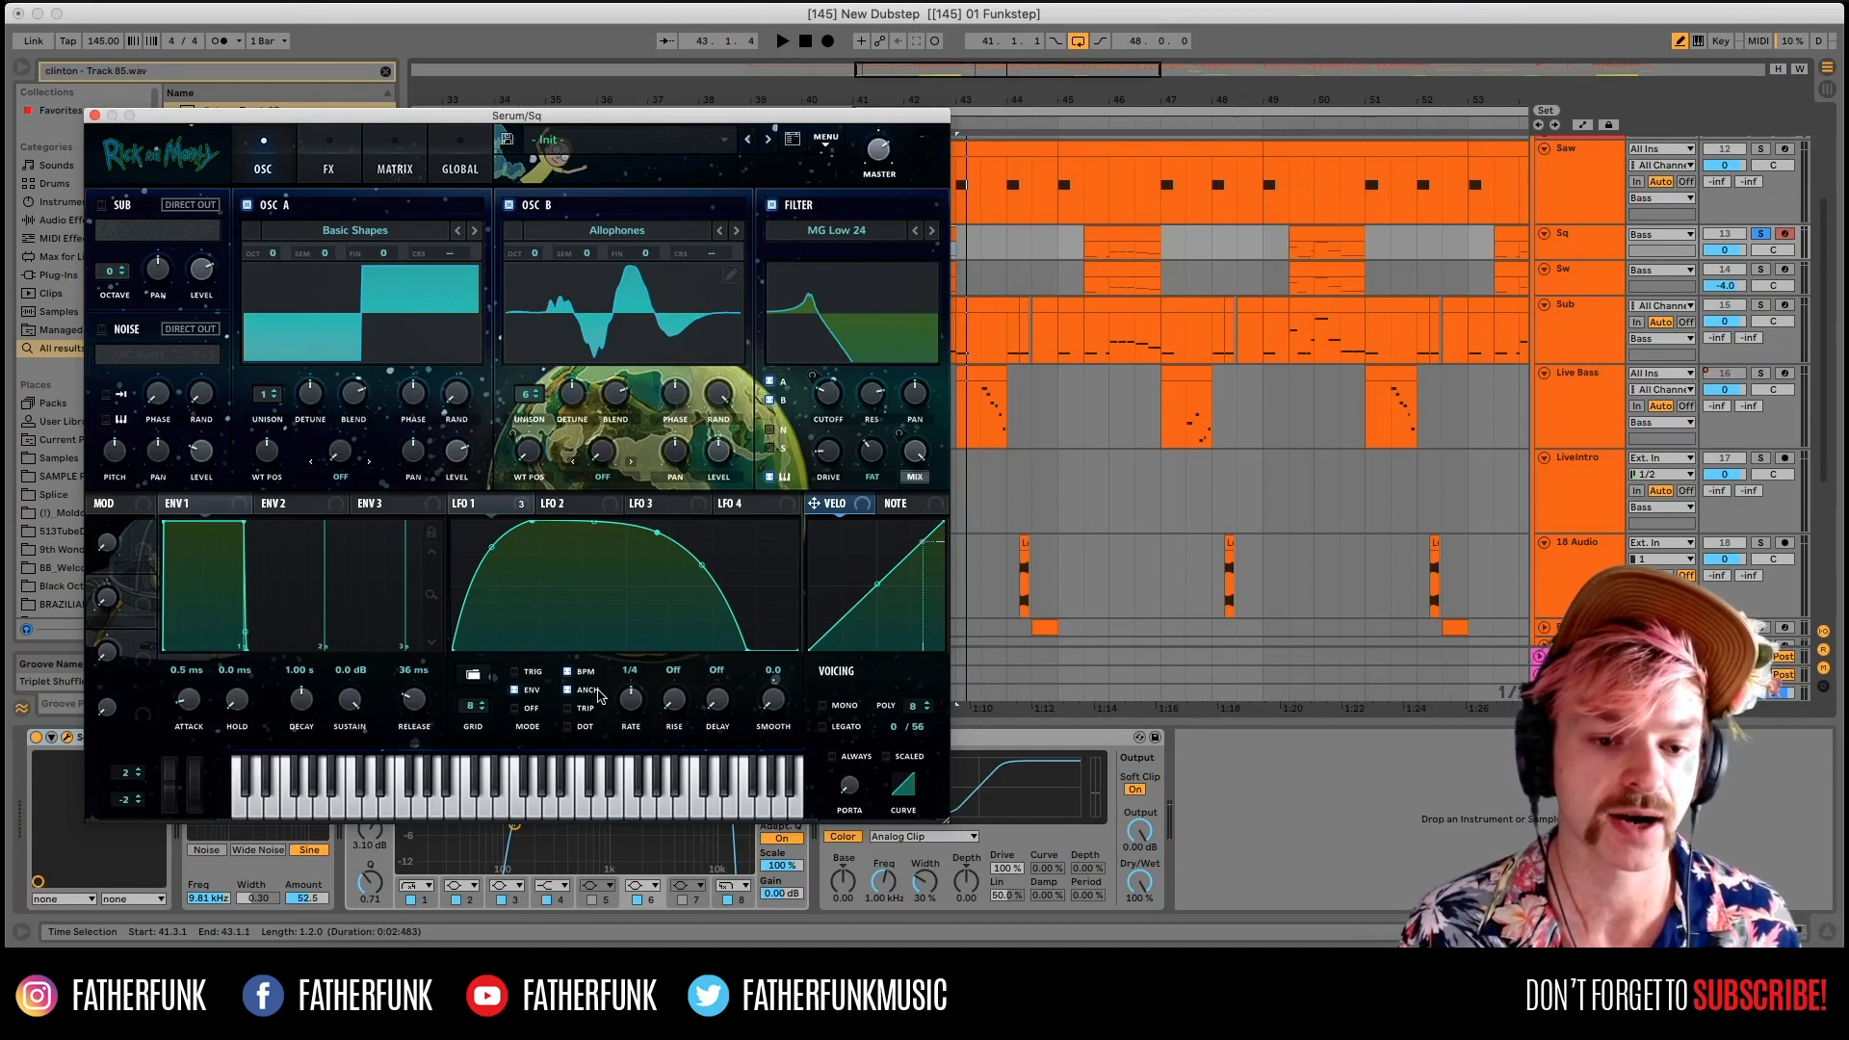
Audition the Sq bass while trying Oscillator B's unison voice setting.
{"action": "key", "text": "space"}
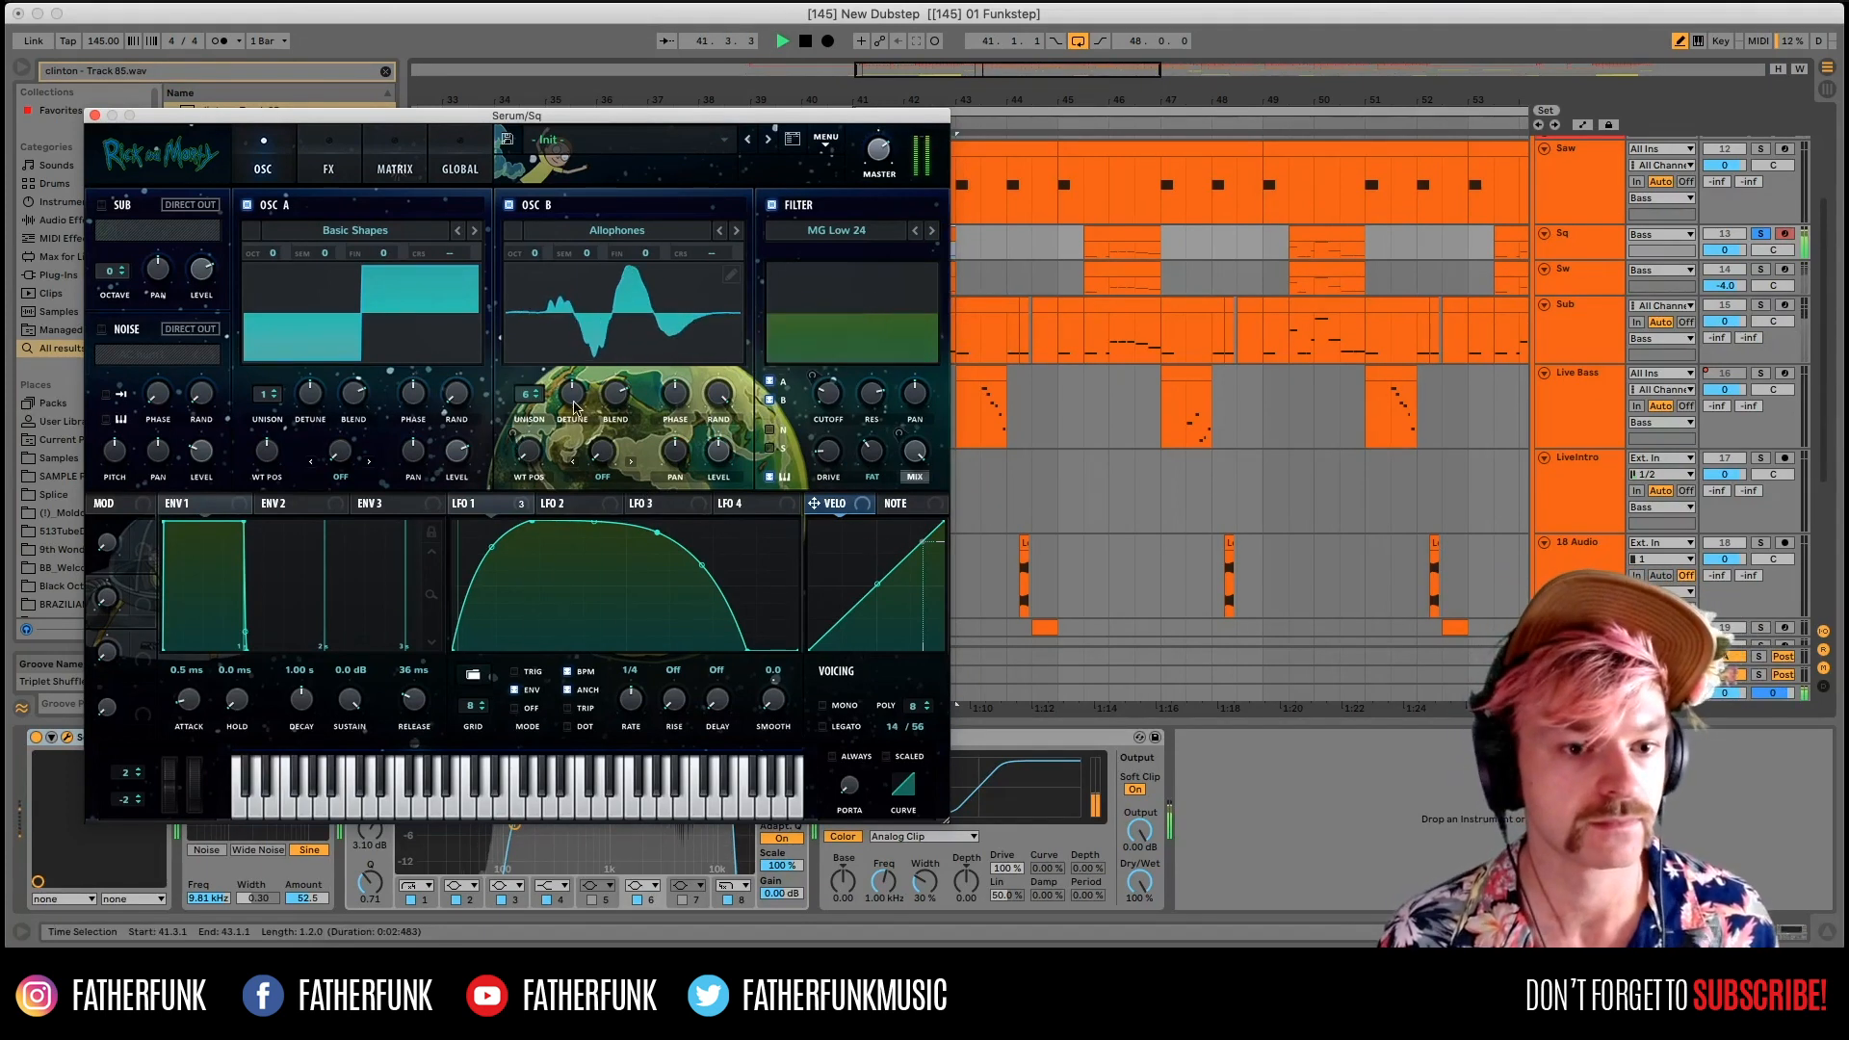
{"action": "key", "text": "space"}
{"action": "double_click", "coordinate": [530, 397]}
{"action": "key", "text": "space"}
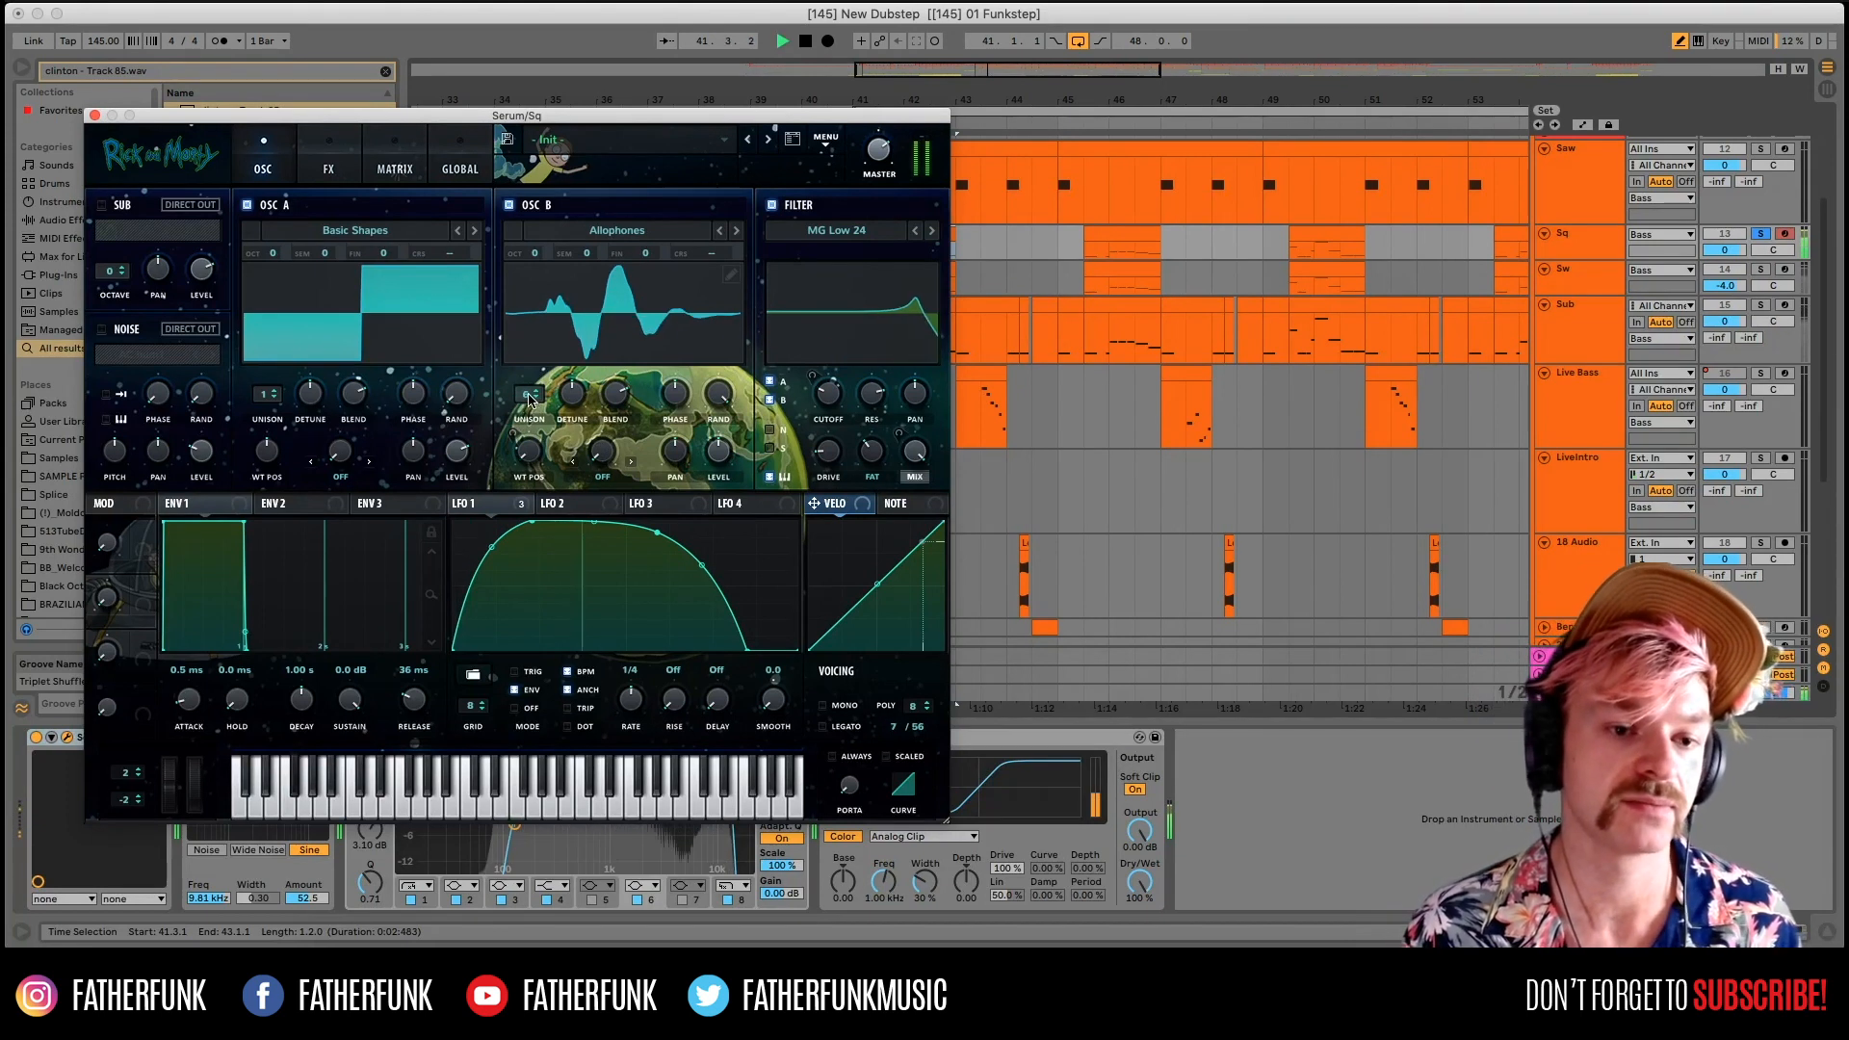
{"action": "key", "text": "space"}
{"action": "left_click_drag", "start_coordinate": [529, 397], "coordinate": [541, 353]}
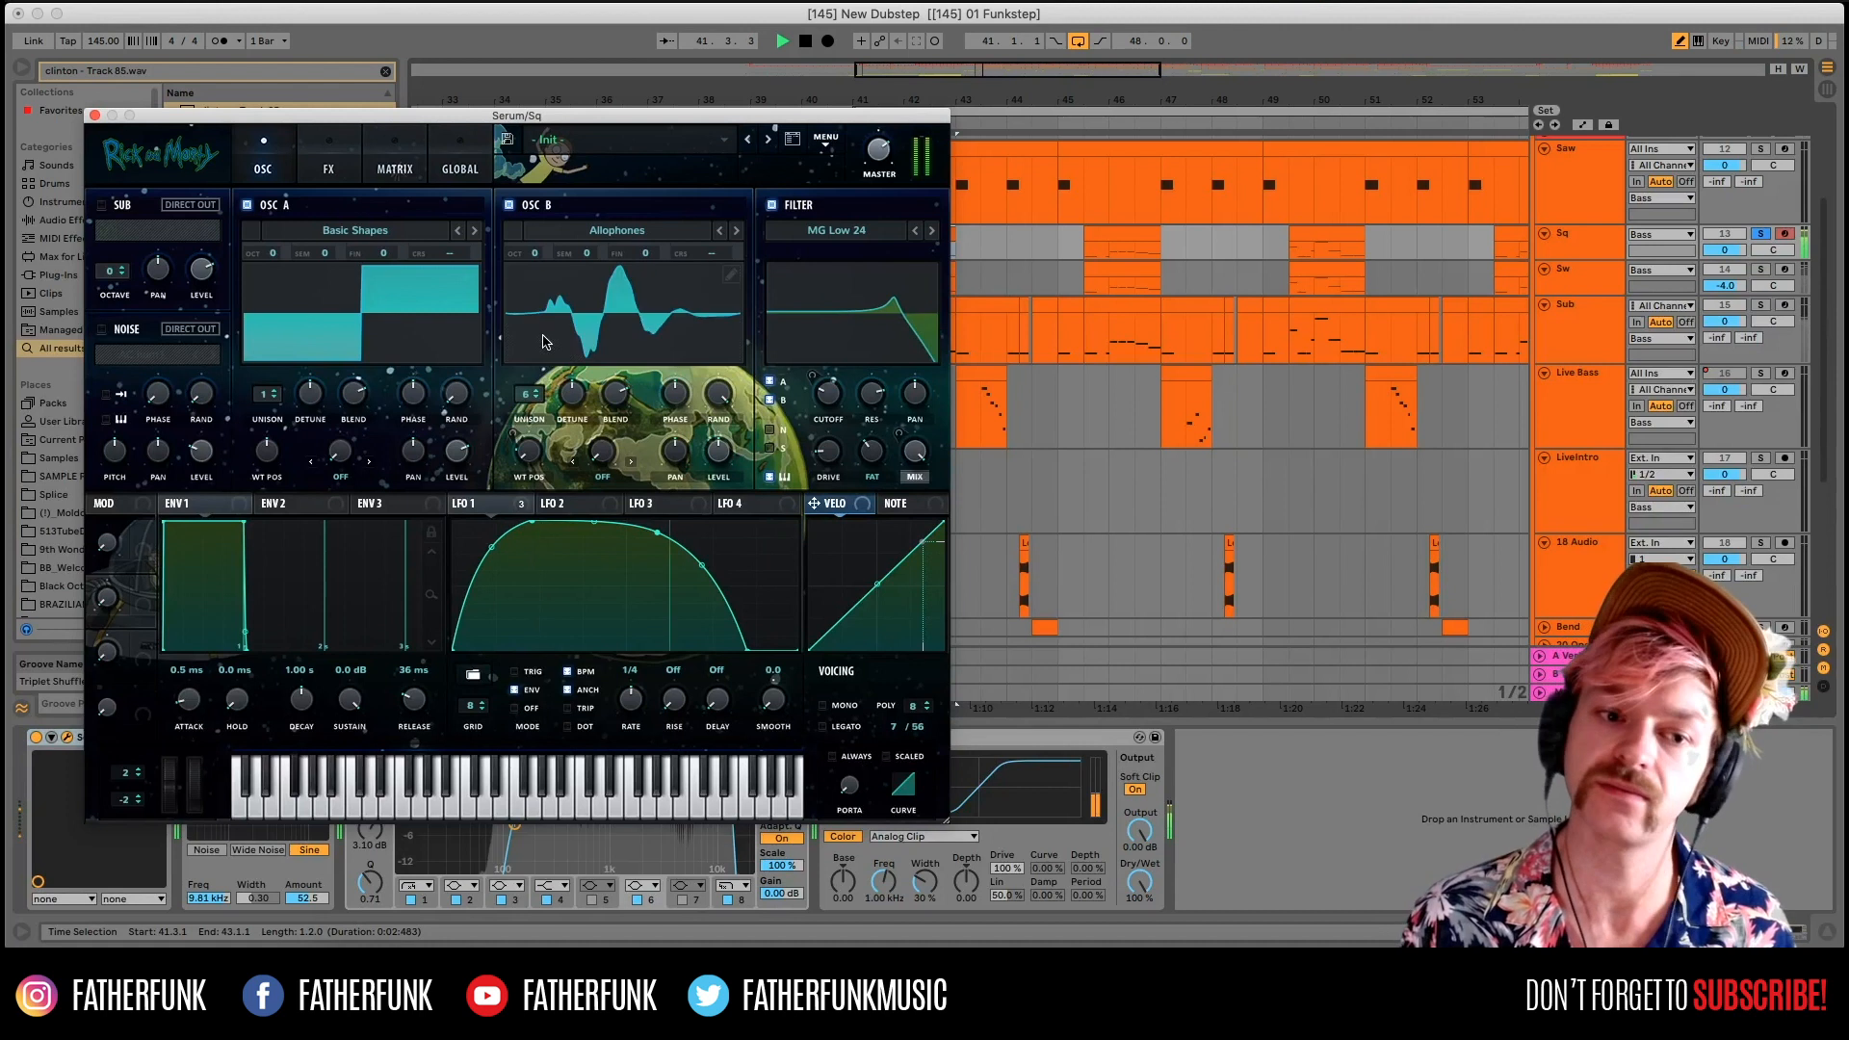
Examine the effects chain of the Sq patch and close its Serum window.
{"action": "left_click", "coordinate": [329, 170]}
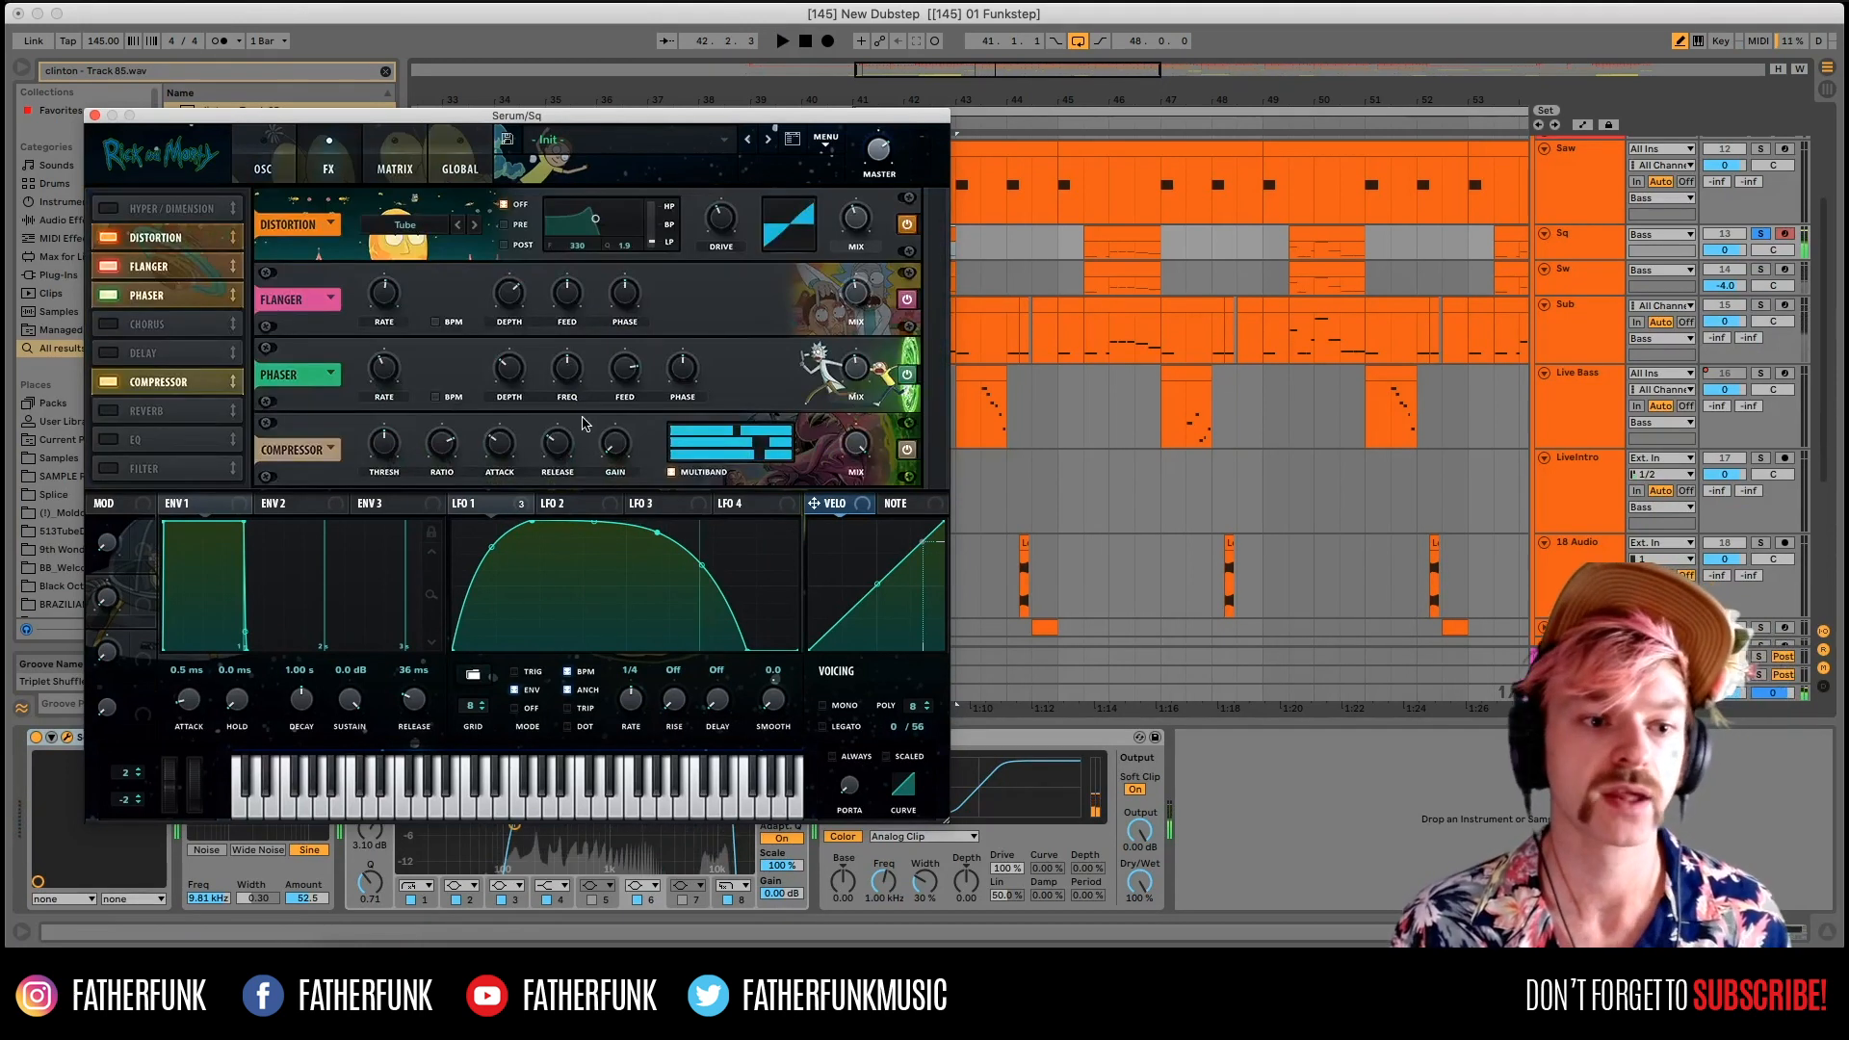
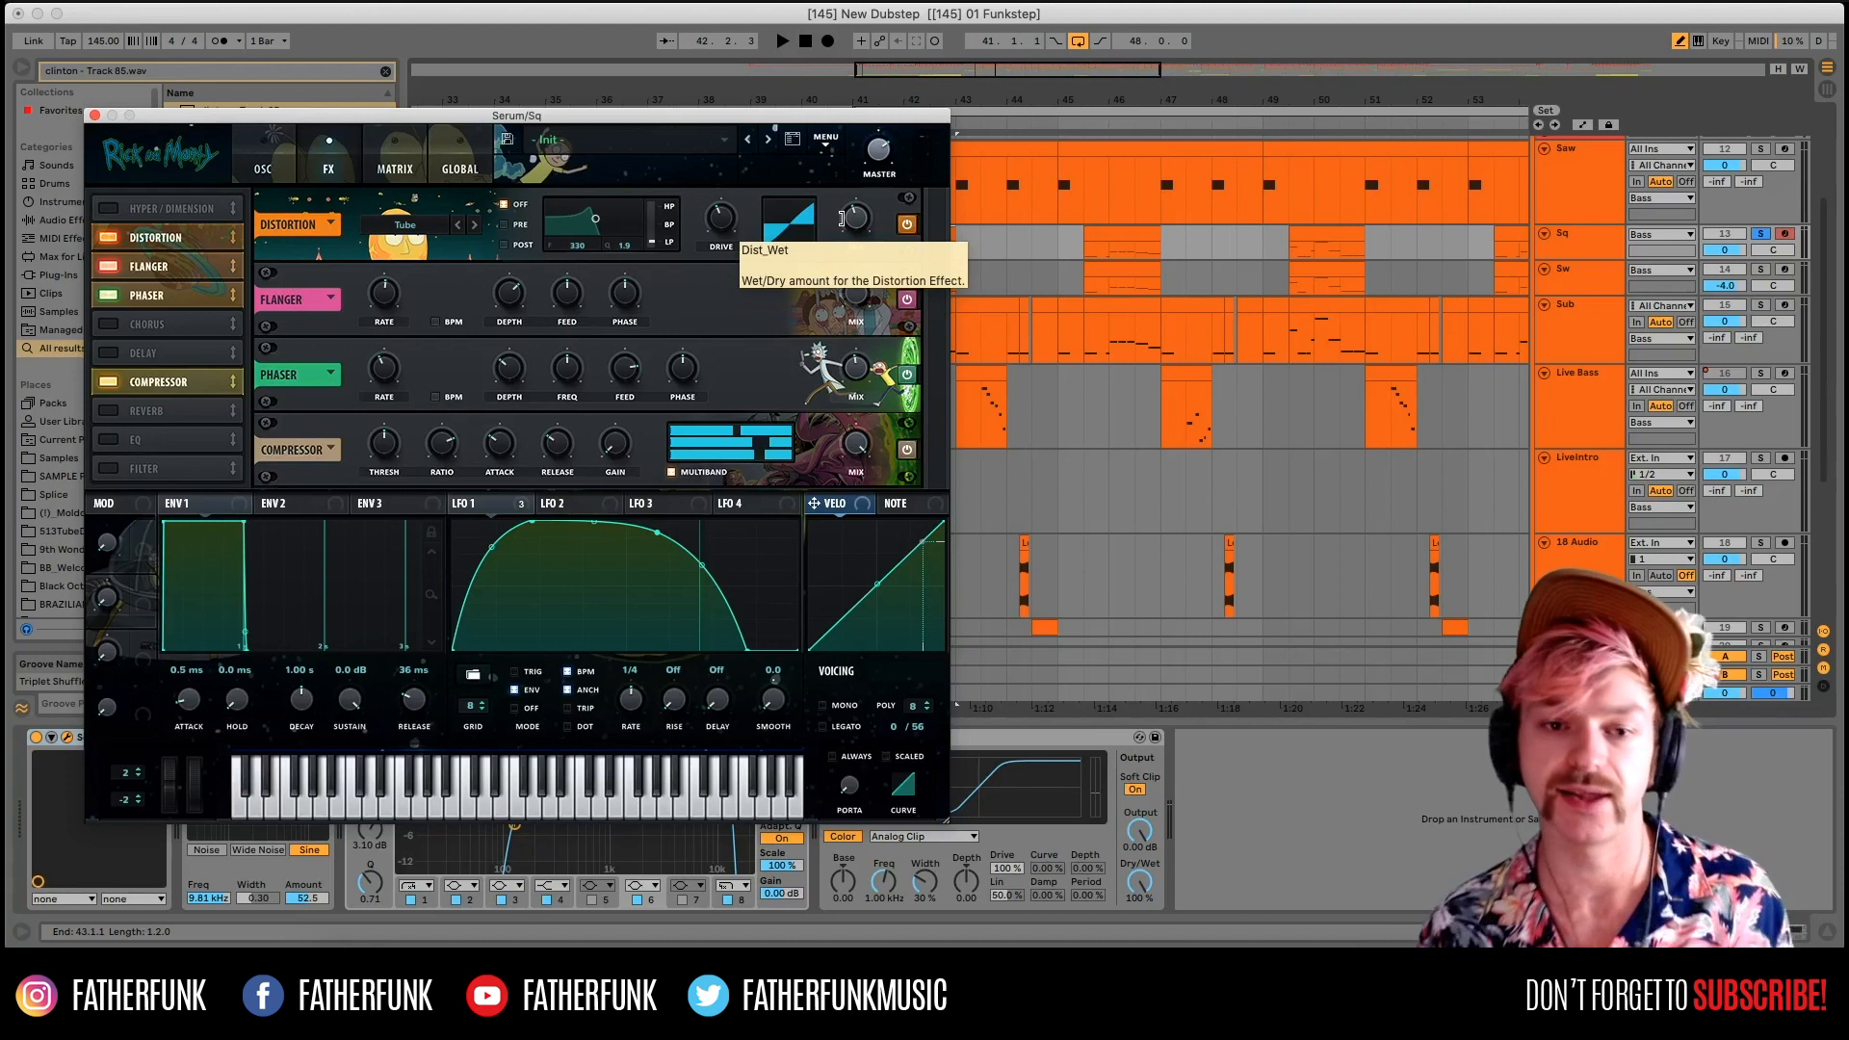
{"action": "left_click", "coordinate": [95, 115]}
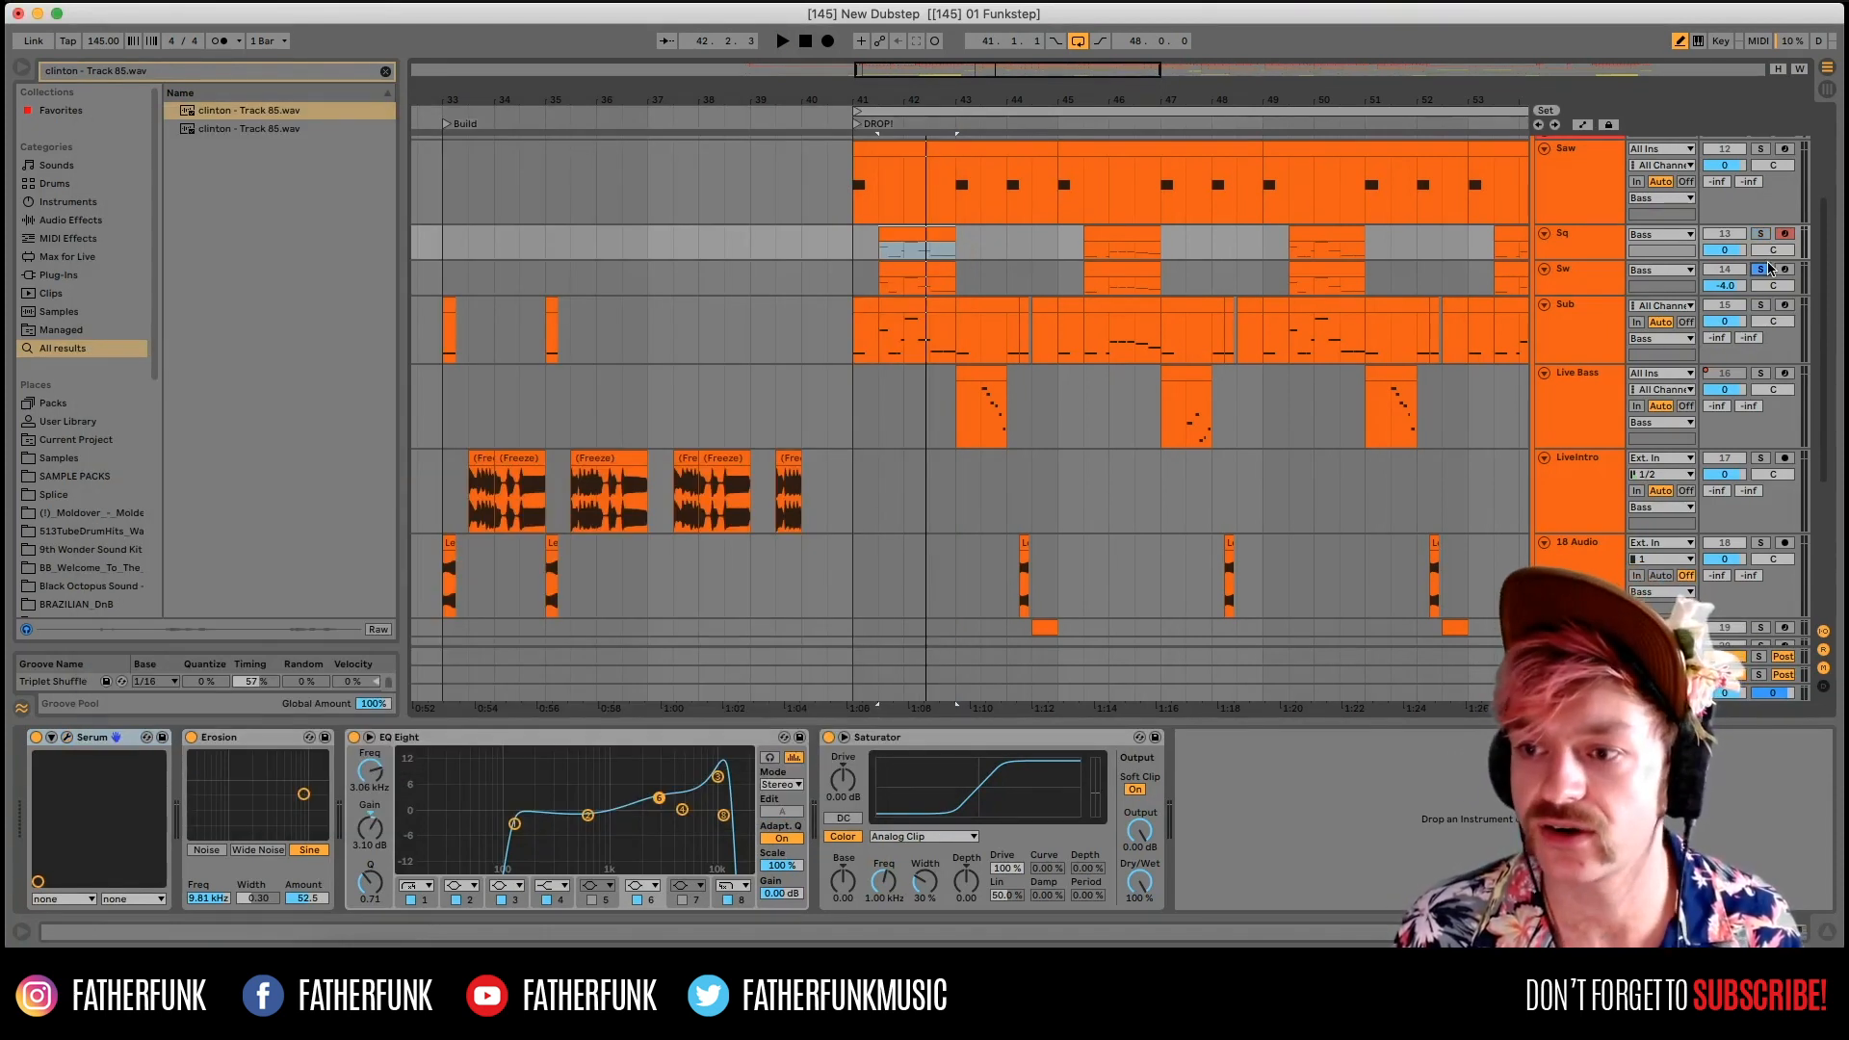
Solo the Sw track, select its clip at bar 41.3, play it, and open the track's Serum instrument.
{"action": "key", "text": "space"}
{"action": "left_click", "coordinate": [917, 269]}
{"action": "key", "text": "space"}
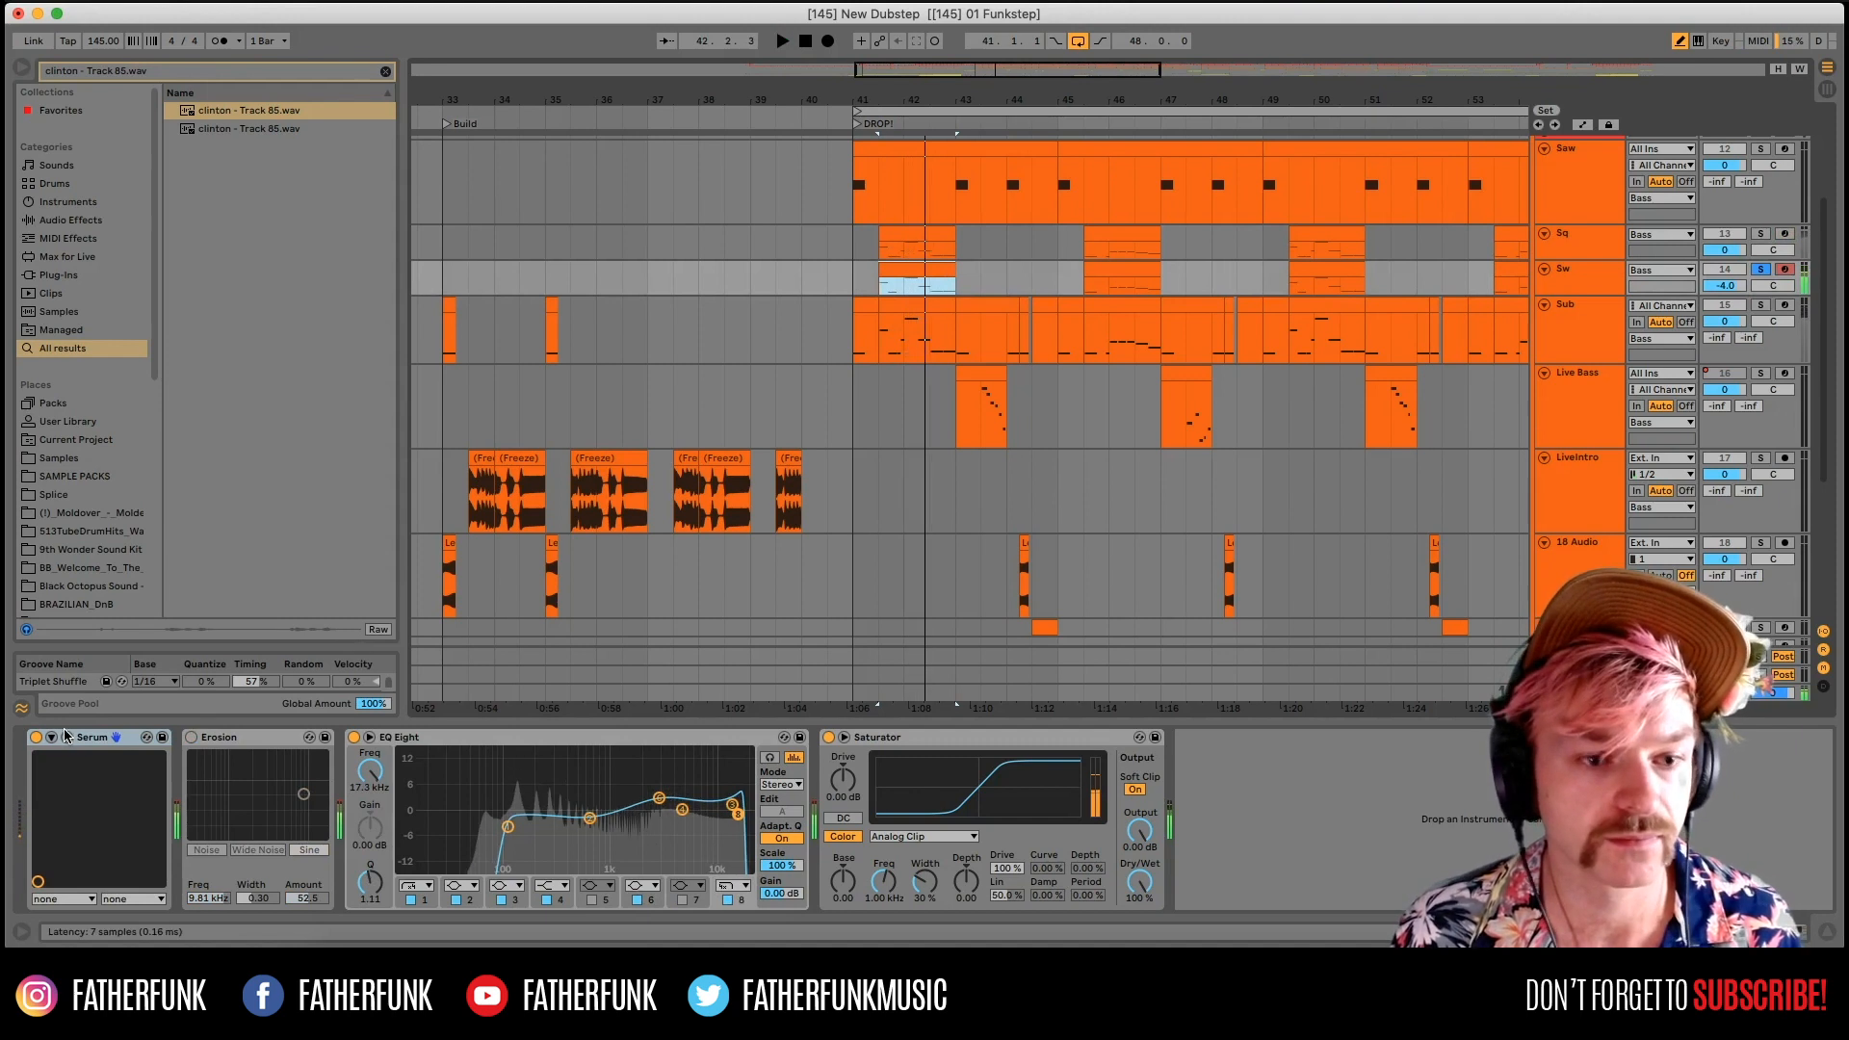
{"action": "left_click", "coordinate": [65, 737]}
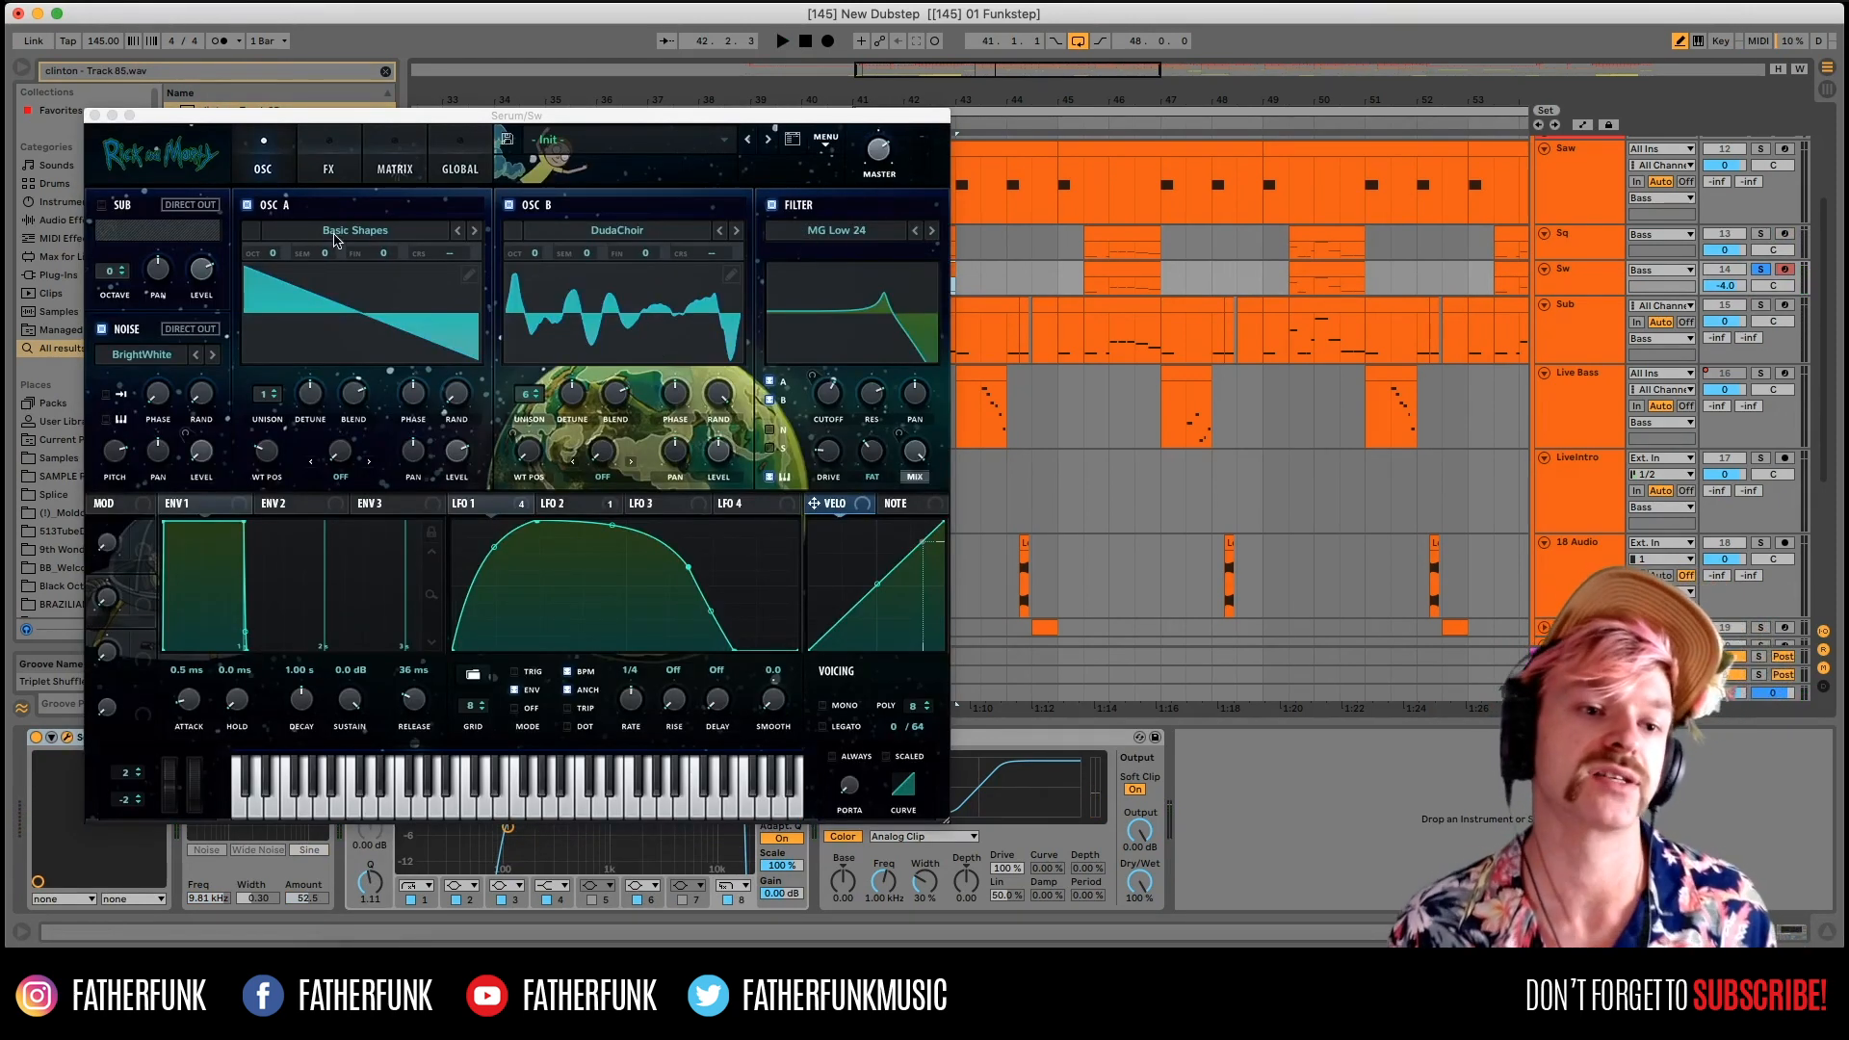
Check the wavetable categories for Oscillator B in the Sw patch, keep DudaChoir, and play back the sound.
{"action": "left_click", "coordinate": [559, 239]}
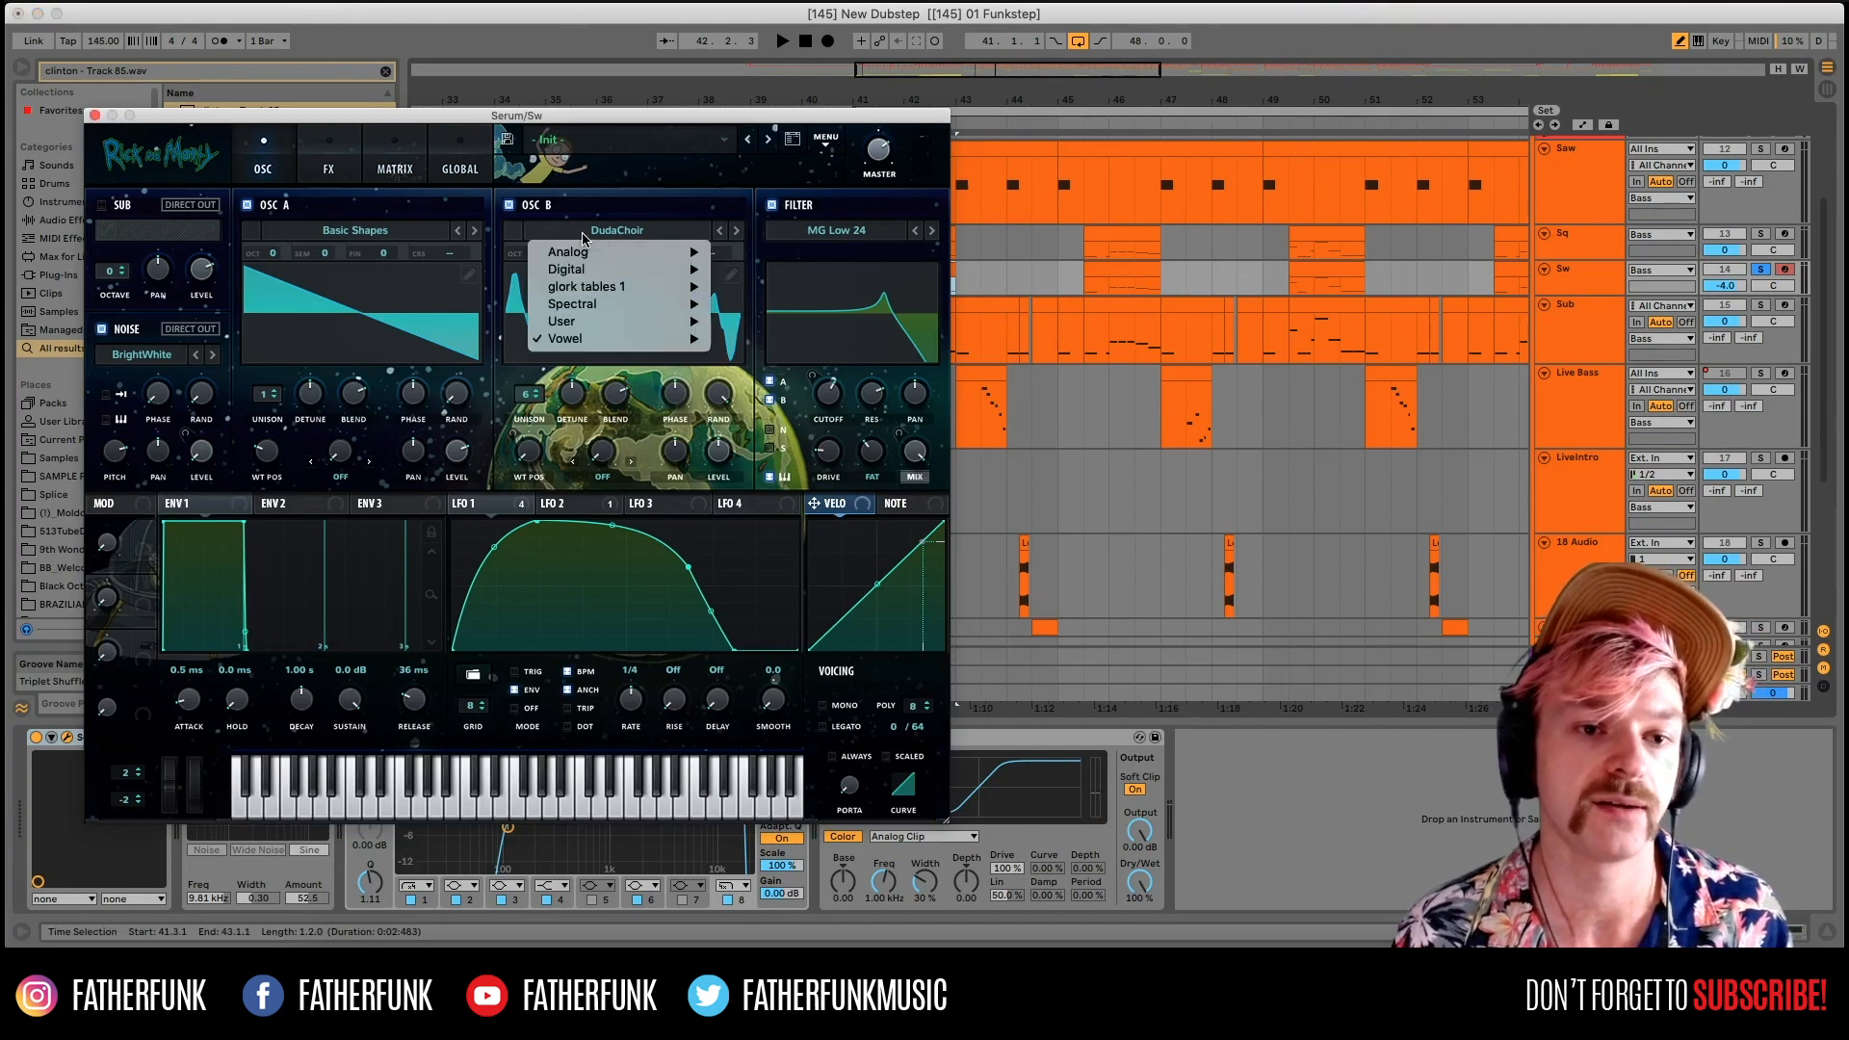
{"action": "mouse_move", "coordinate": [602, 338]}
{"action": "left_click", "coordinate": [711, 160]}
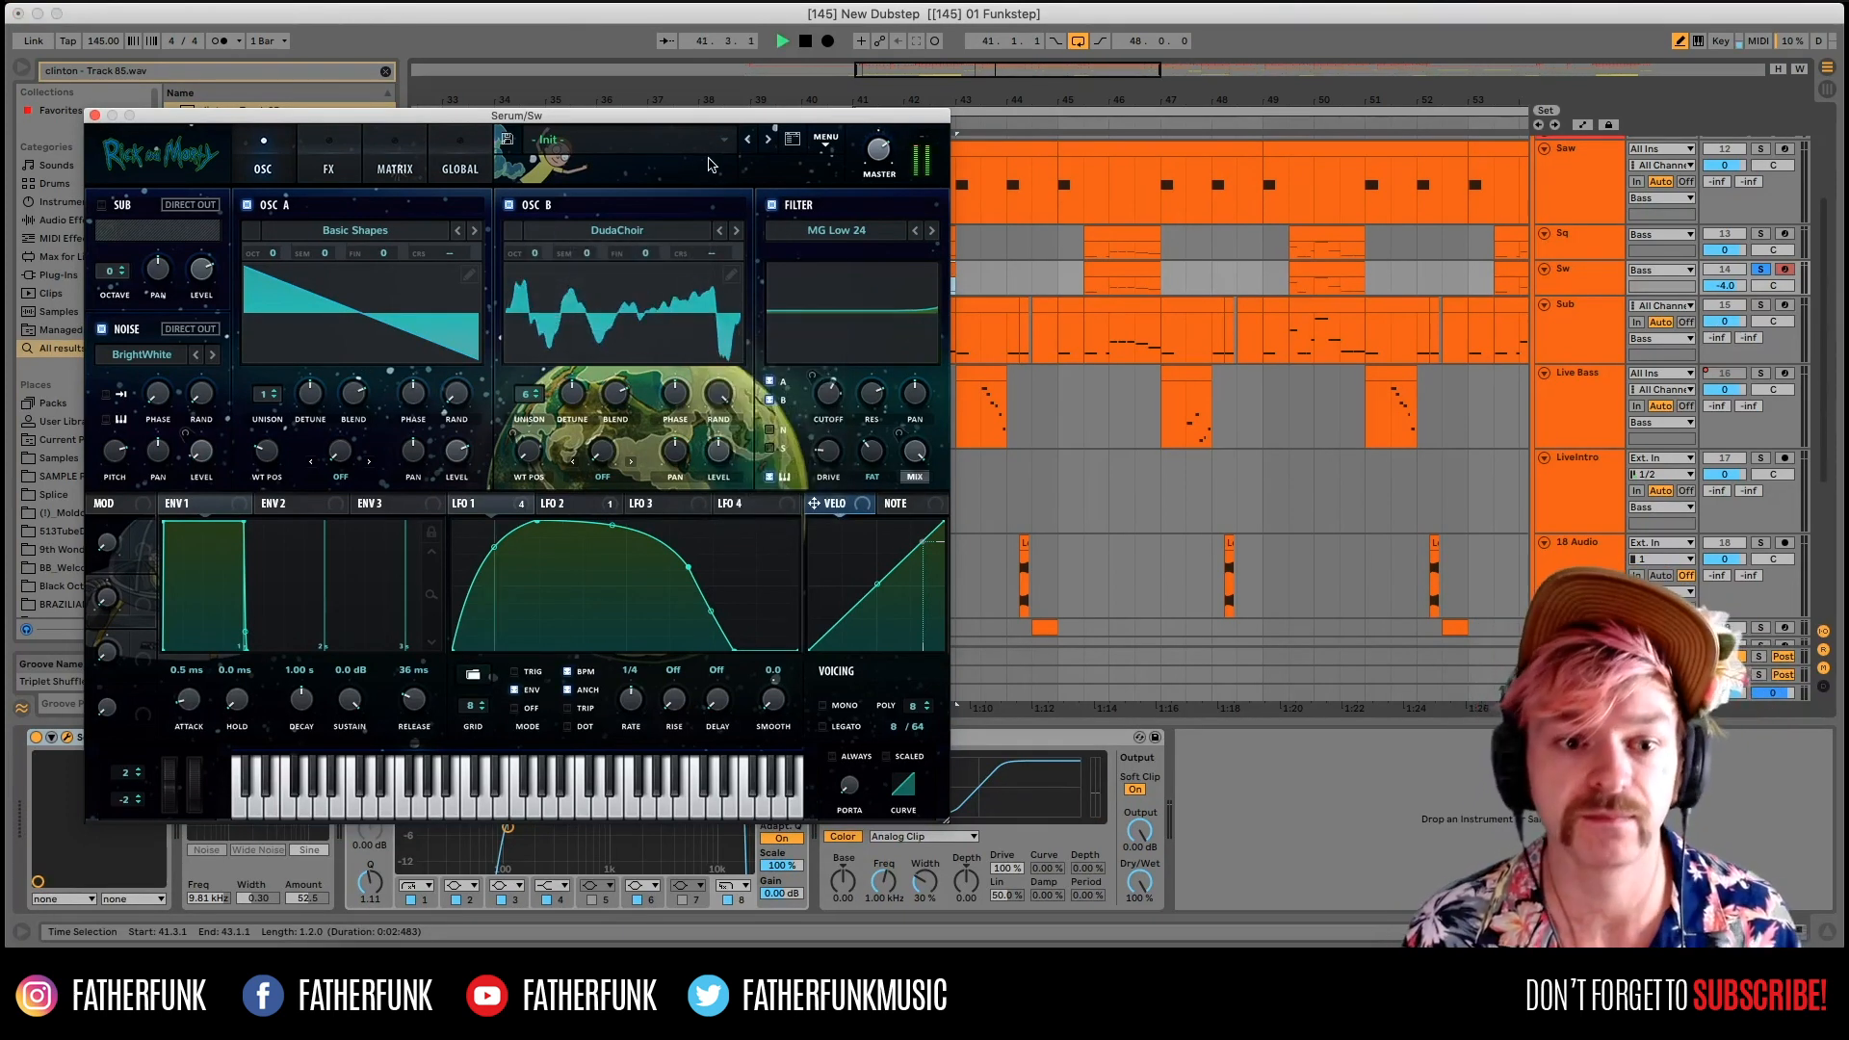
{"action": "key", "text": "space"}
Compare the Sw patch with Oscillator A switched off and back on.
{"action": "left_click", "coordinate": [250, 208]}
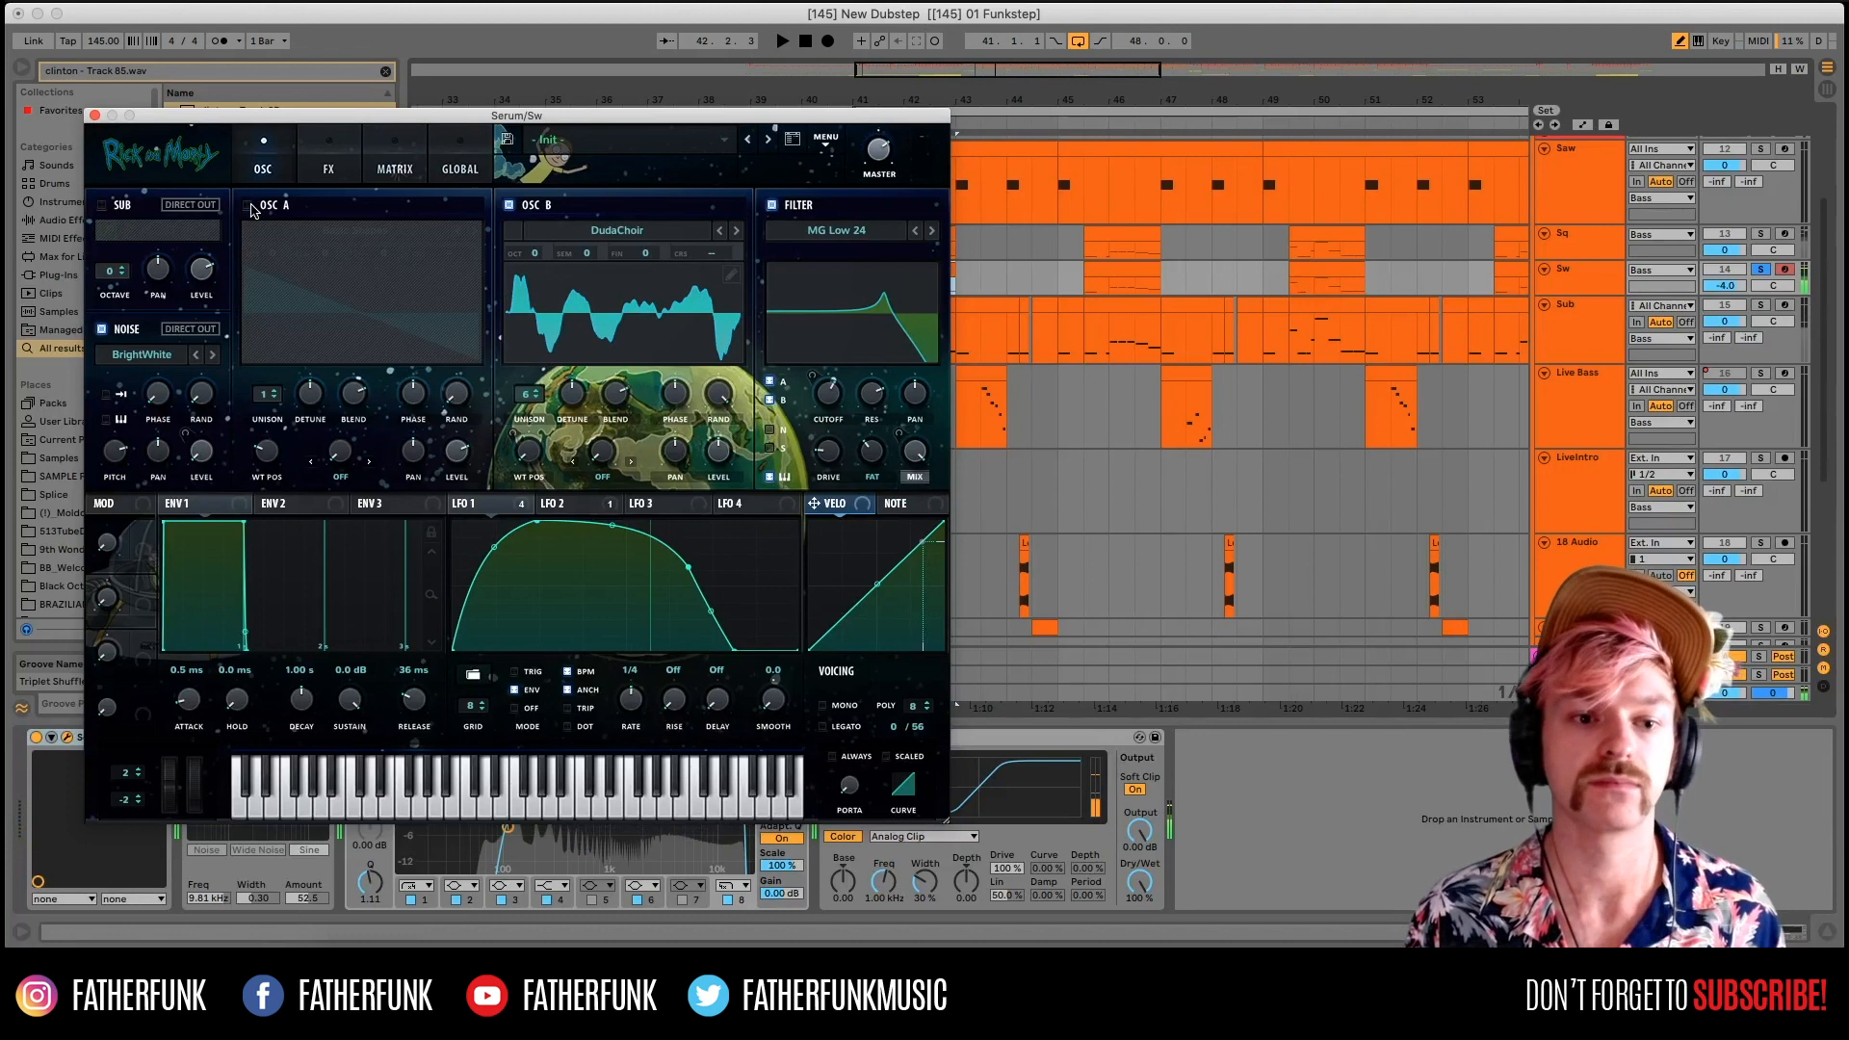
{"action": "left_click", "coordinate": [250, 208]}
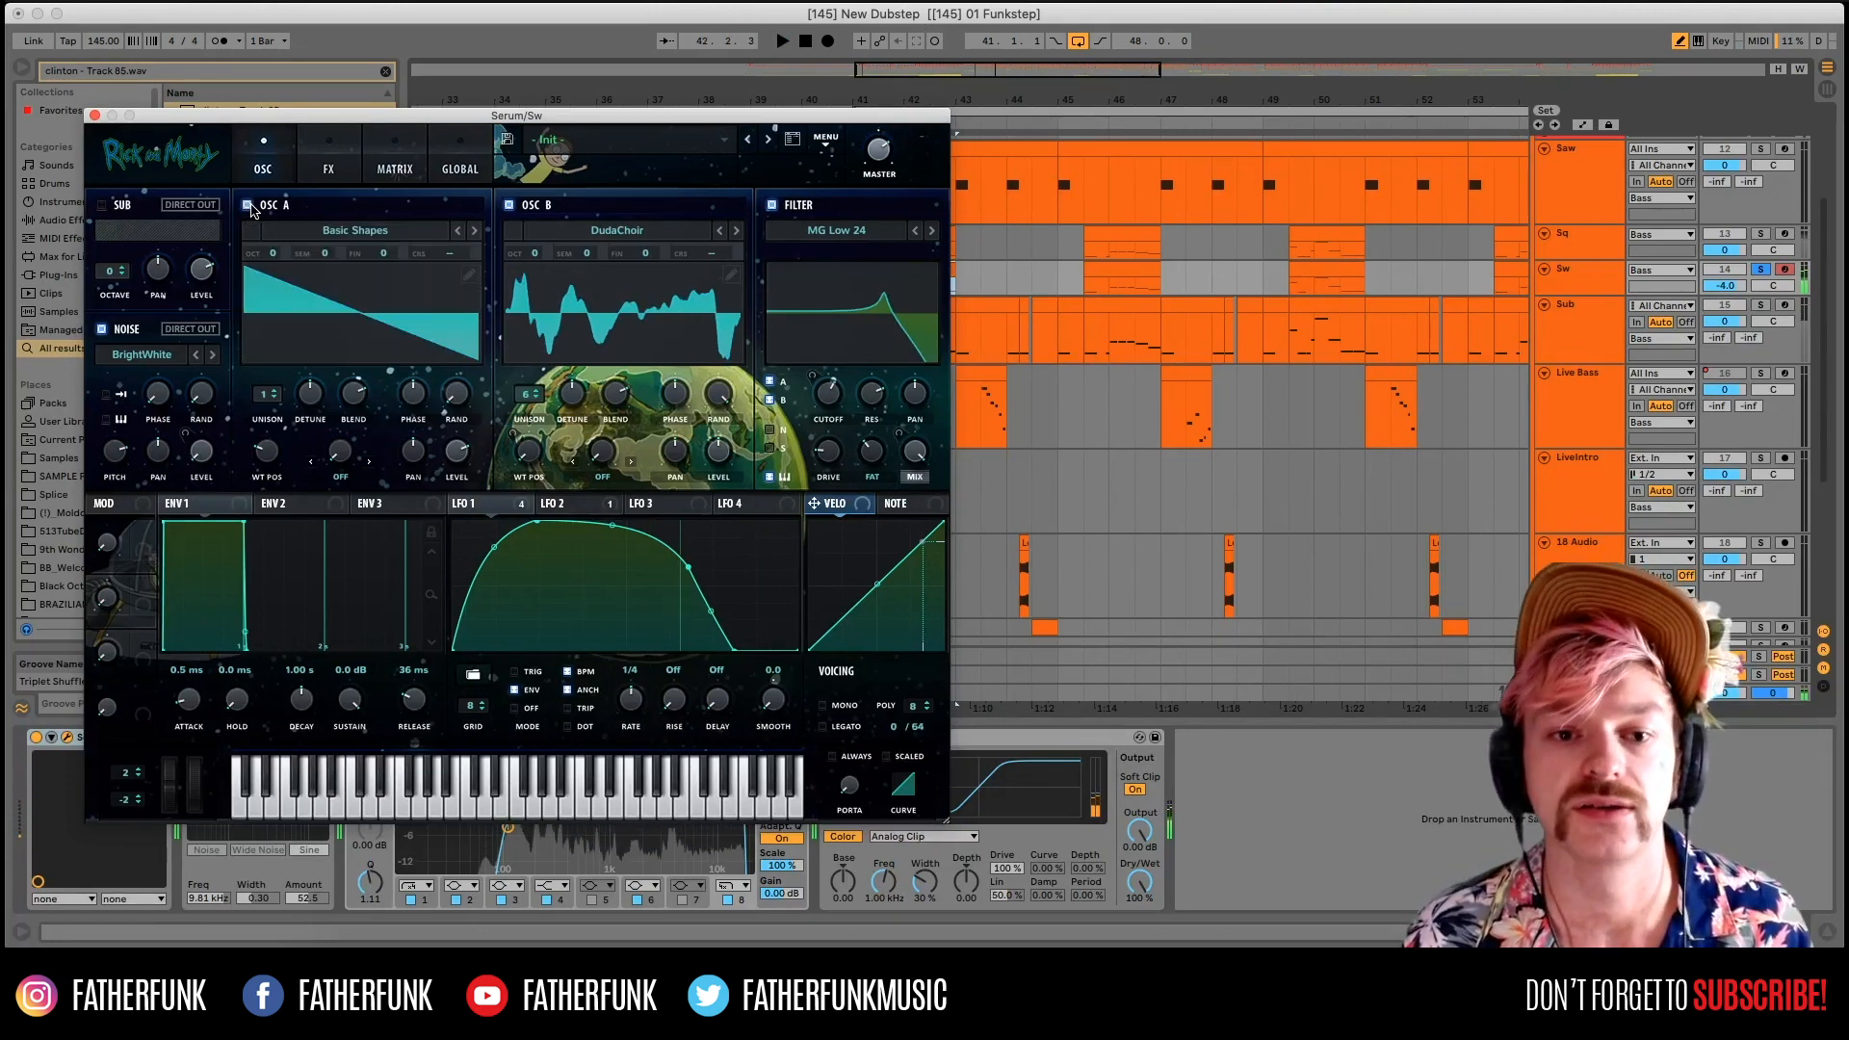
{"action": "key", "text": "space"}
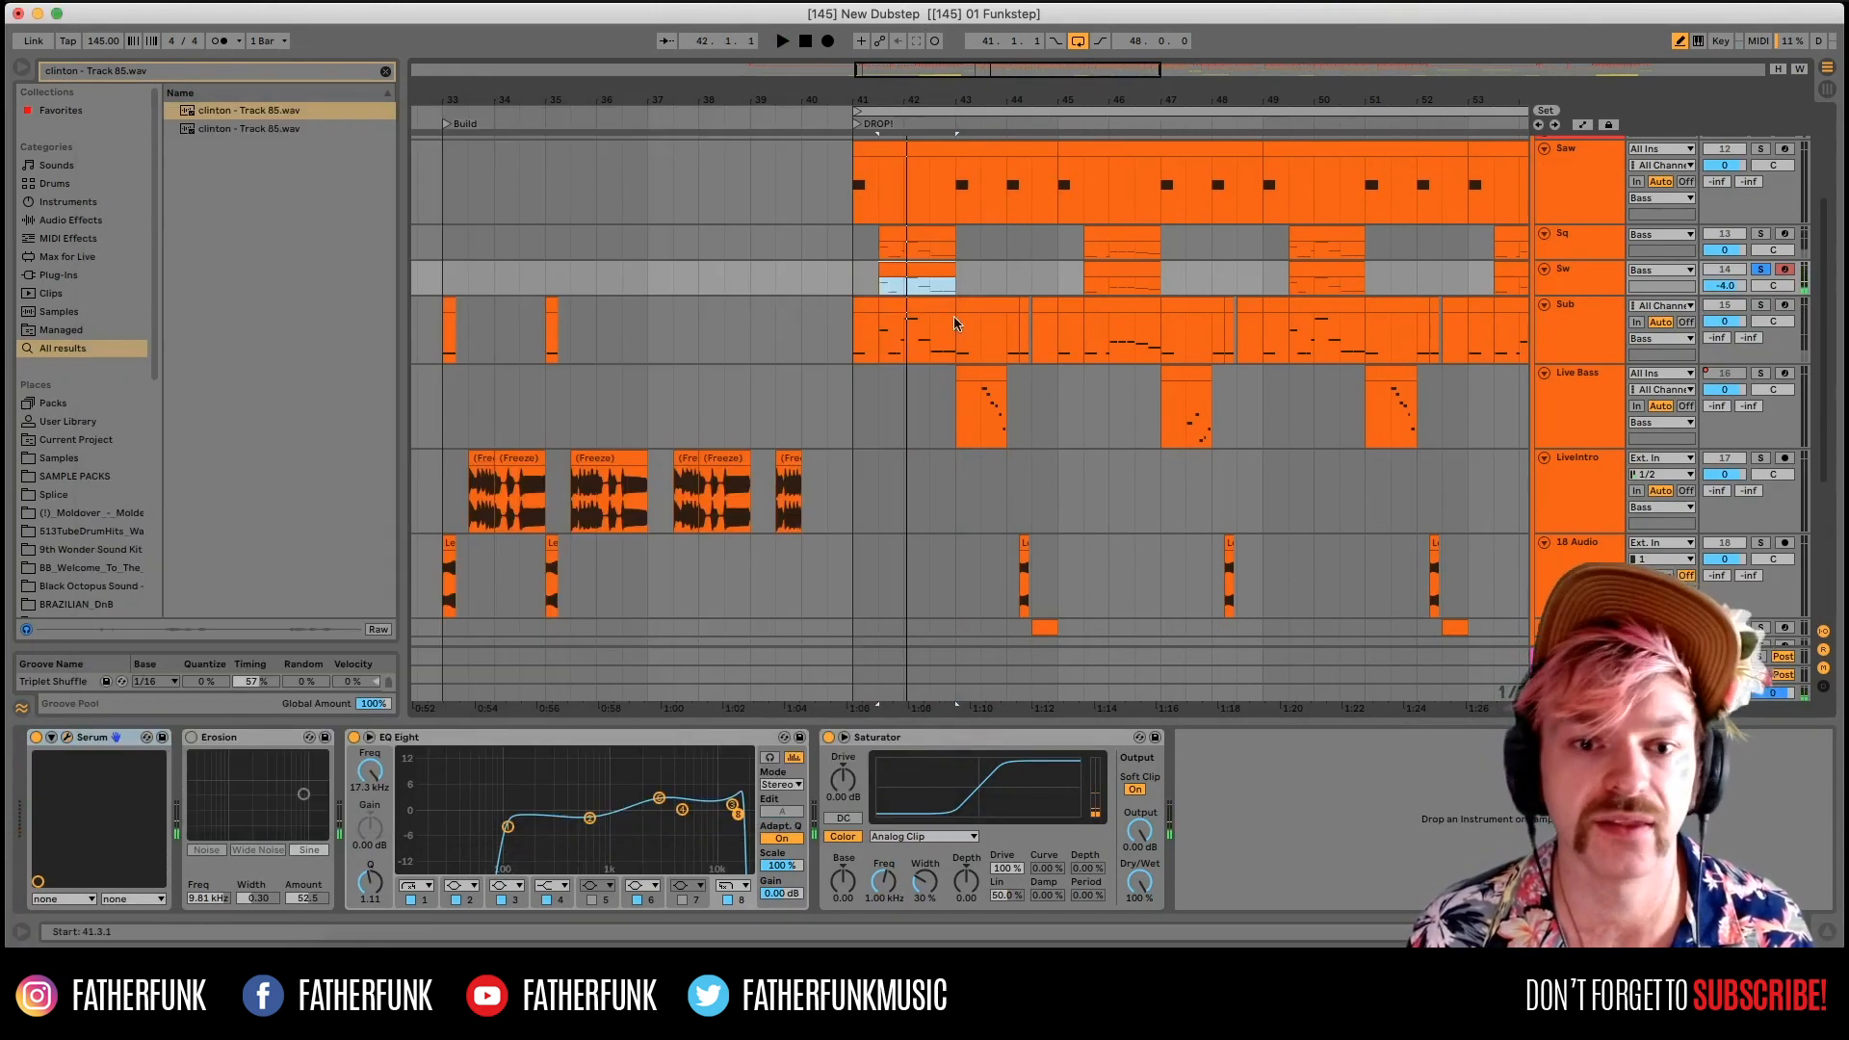
Close the Sw patch window and play the soloed Sw clip from bar 41.3 in the arrangement.
{"action": "left_click", "coordinate": [95, 114]}
{"action": "left_click", "coordinate": [892, 233]}
{"action": "key", "text": "Down"}
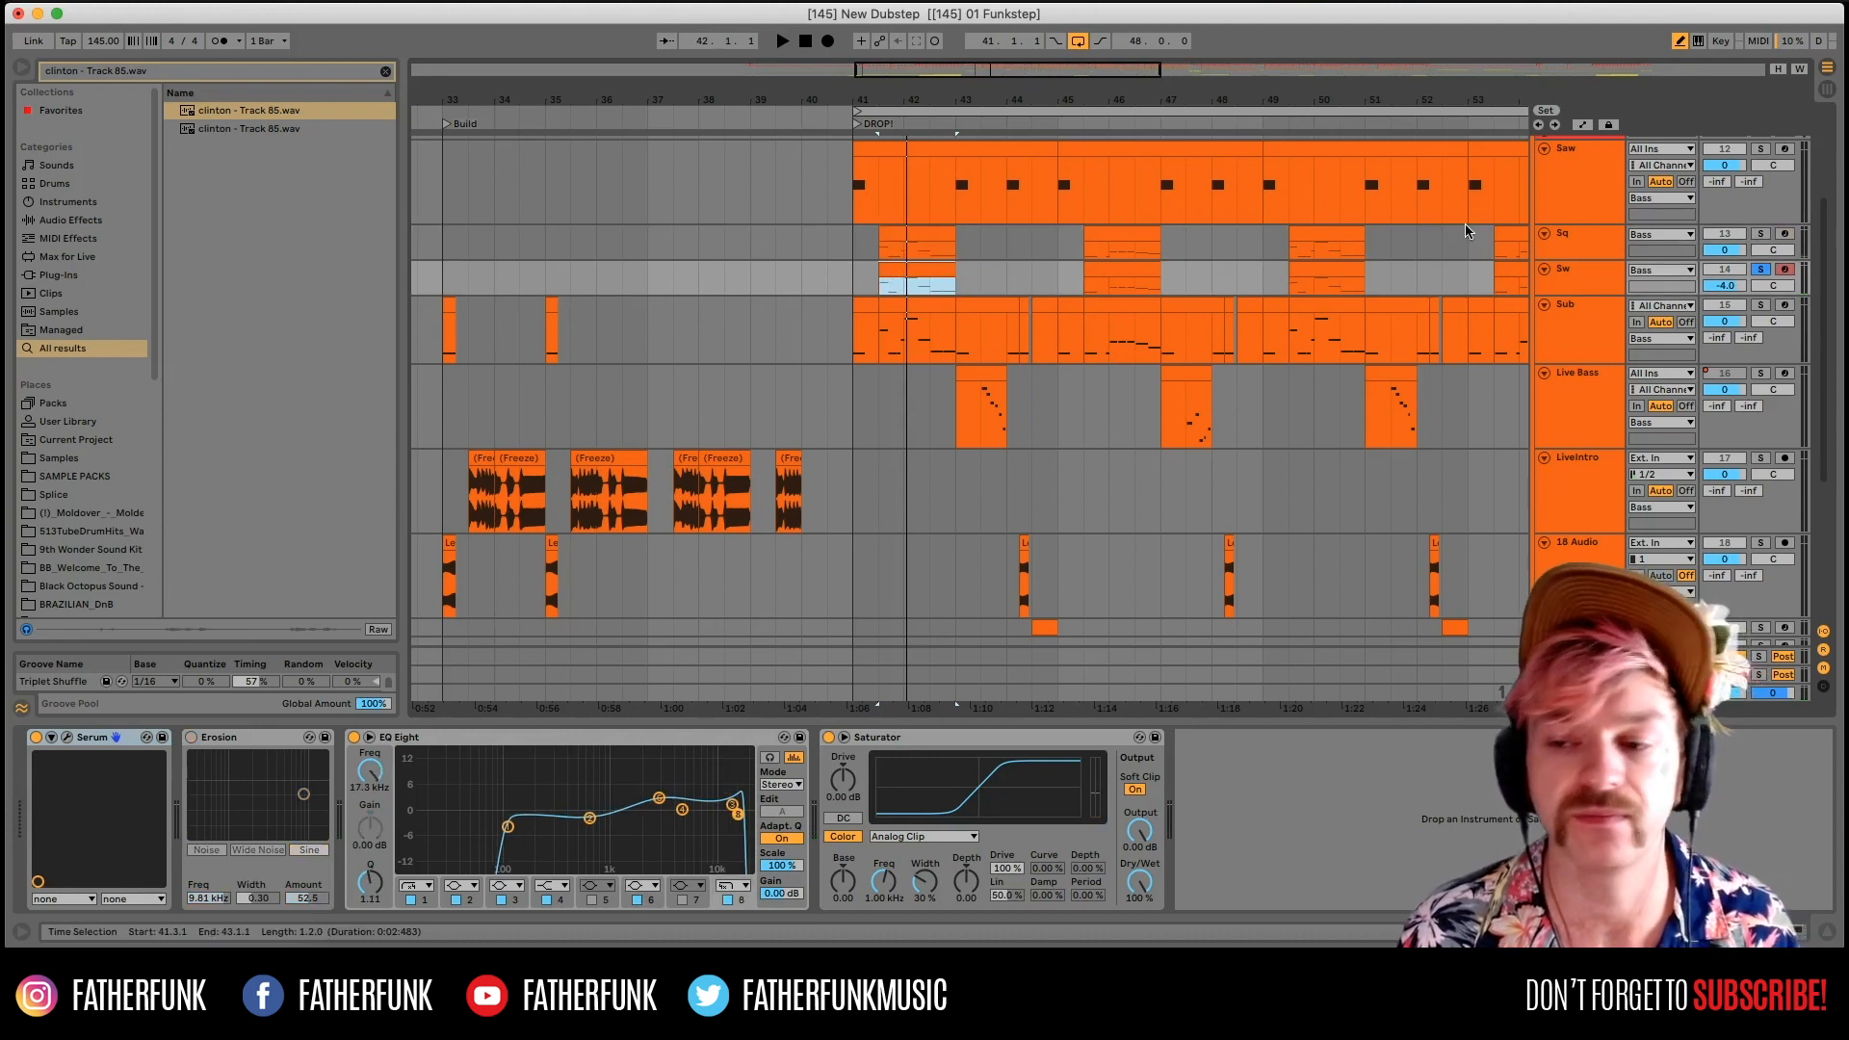
{"action": "key", "text": "space"}
Reopen the Sw track's Serum, move its window clear of the arrangement, examine its modulation matrix and oscillators, and close it.
{"action": "left_click", "coordinate": [66, 738]}
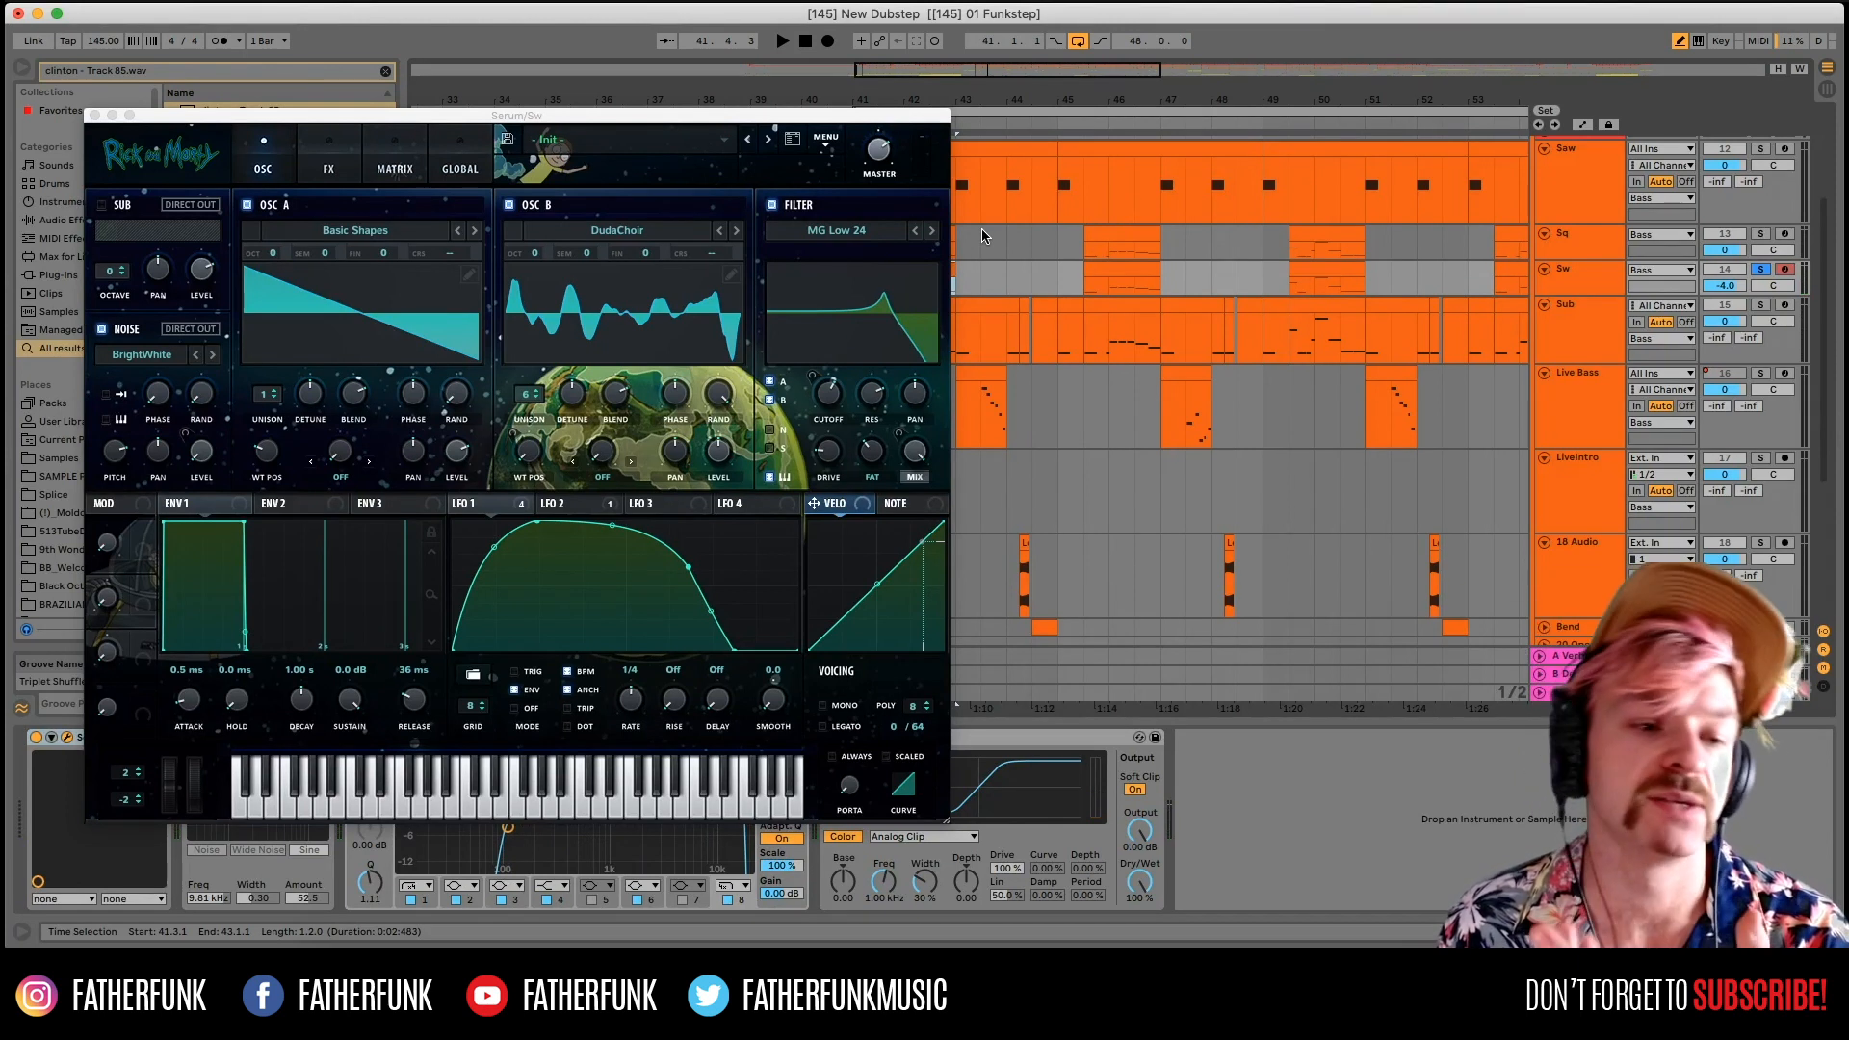
{"action": "left_click_drag", "start_coordinate": [915, 114], "coordinate": [1072, 120]}
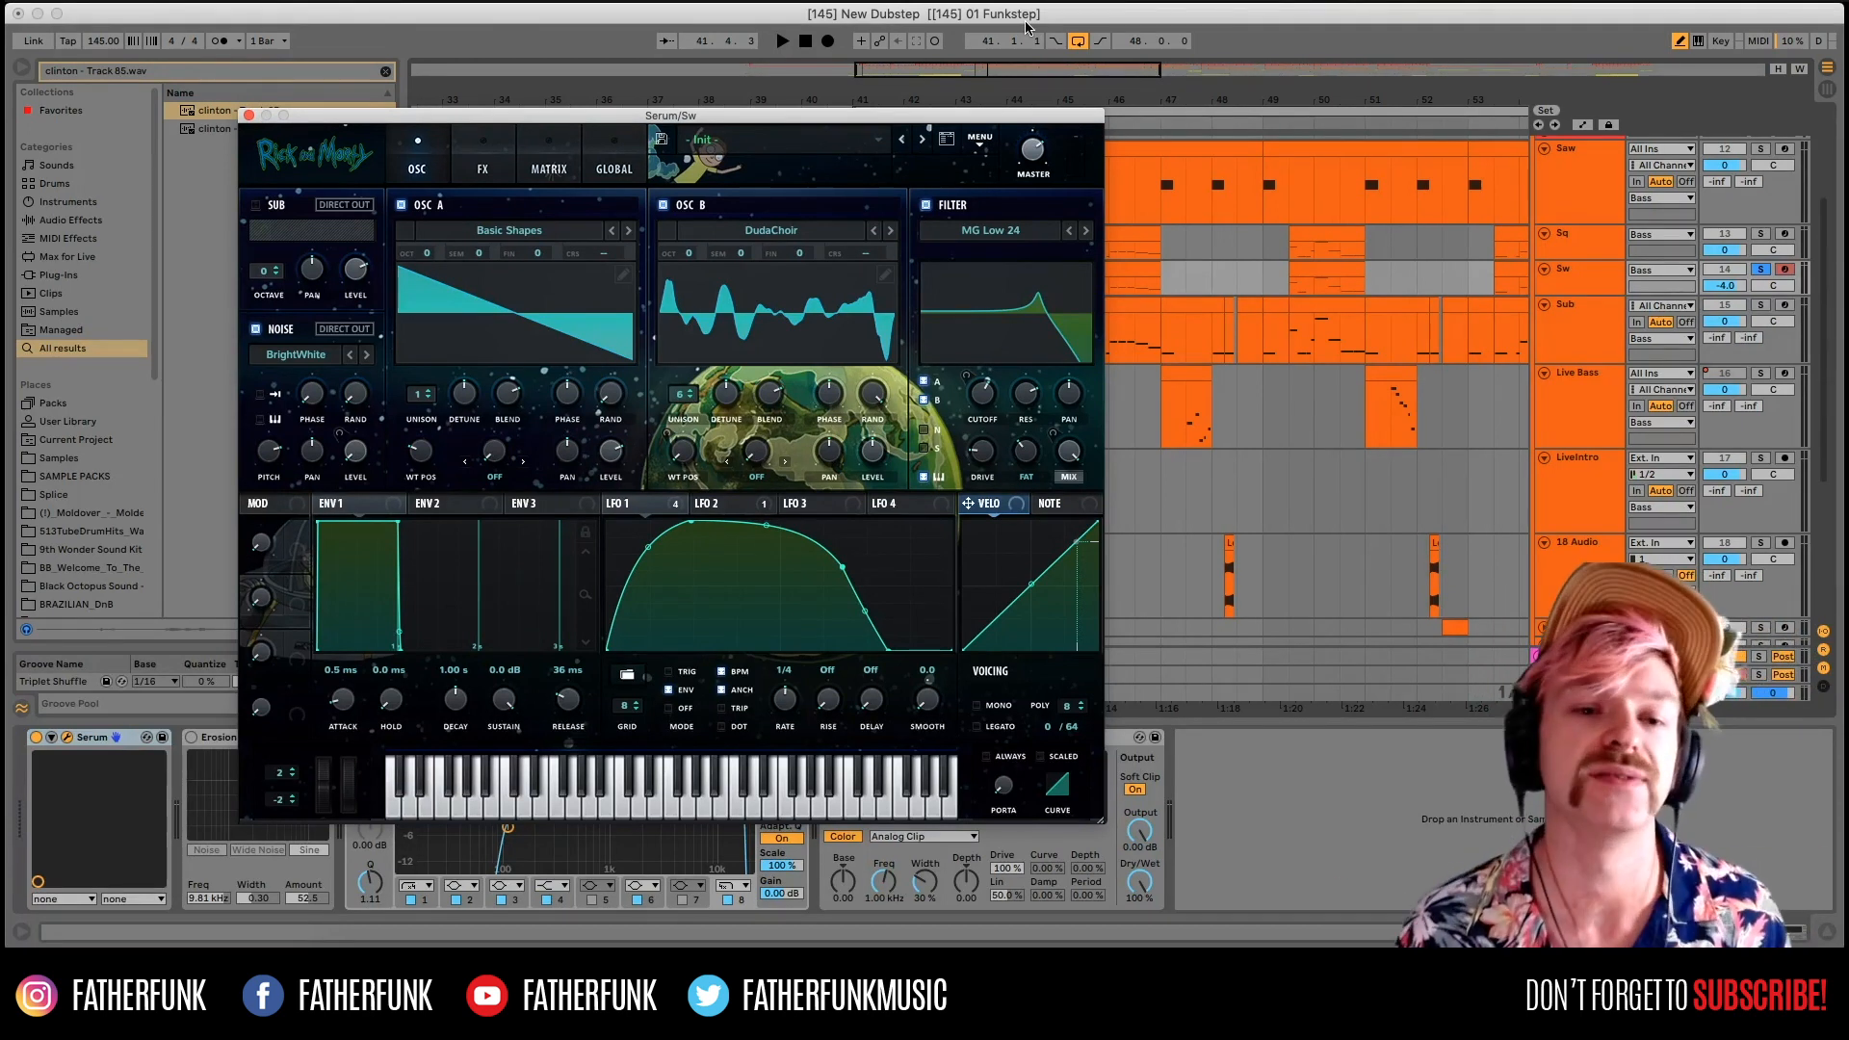
{"action": "left_click_drag", "start_coordinate": [281, 119], "coordinate": [60, 77]}
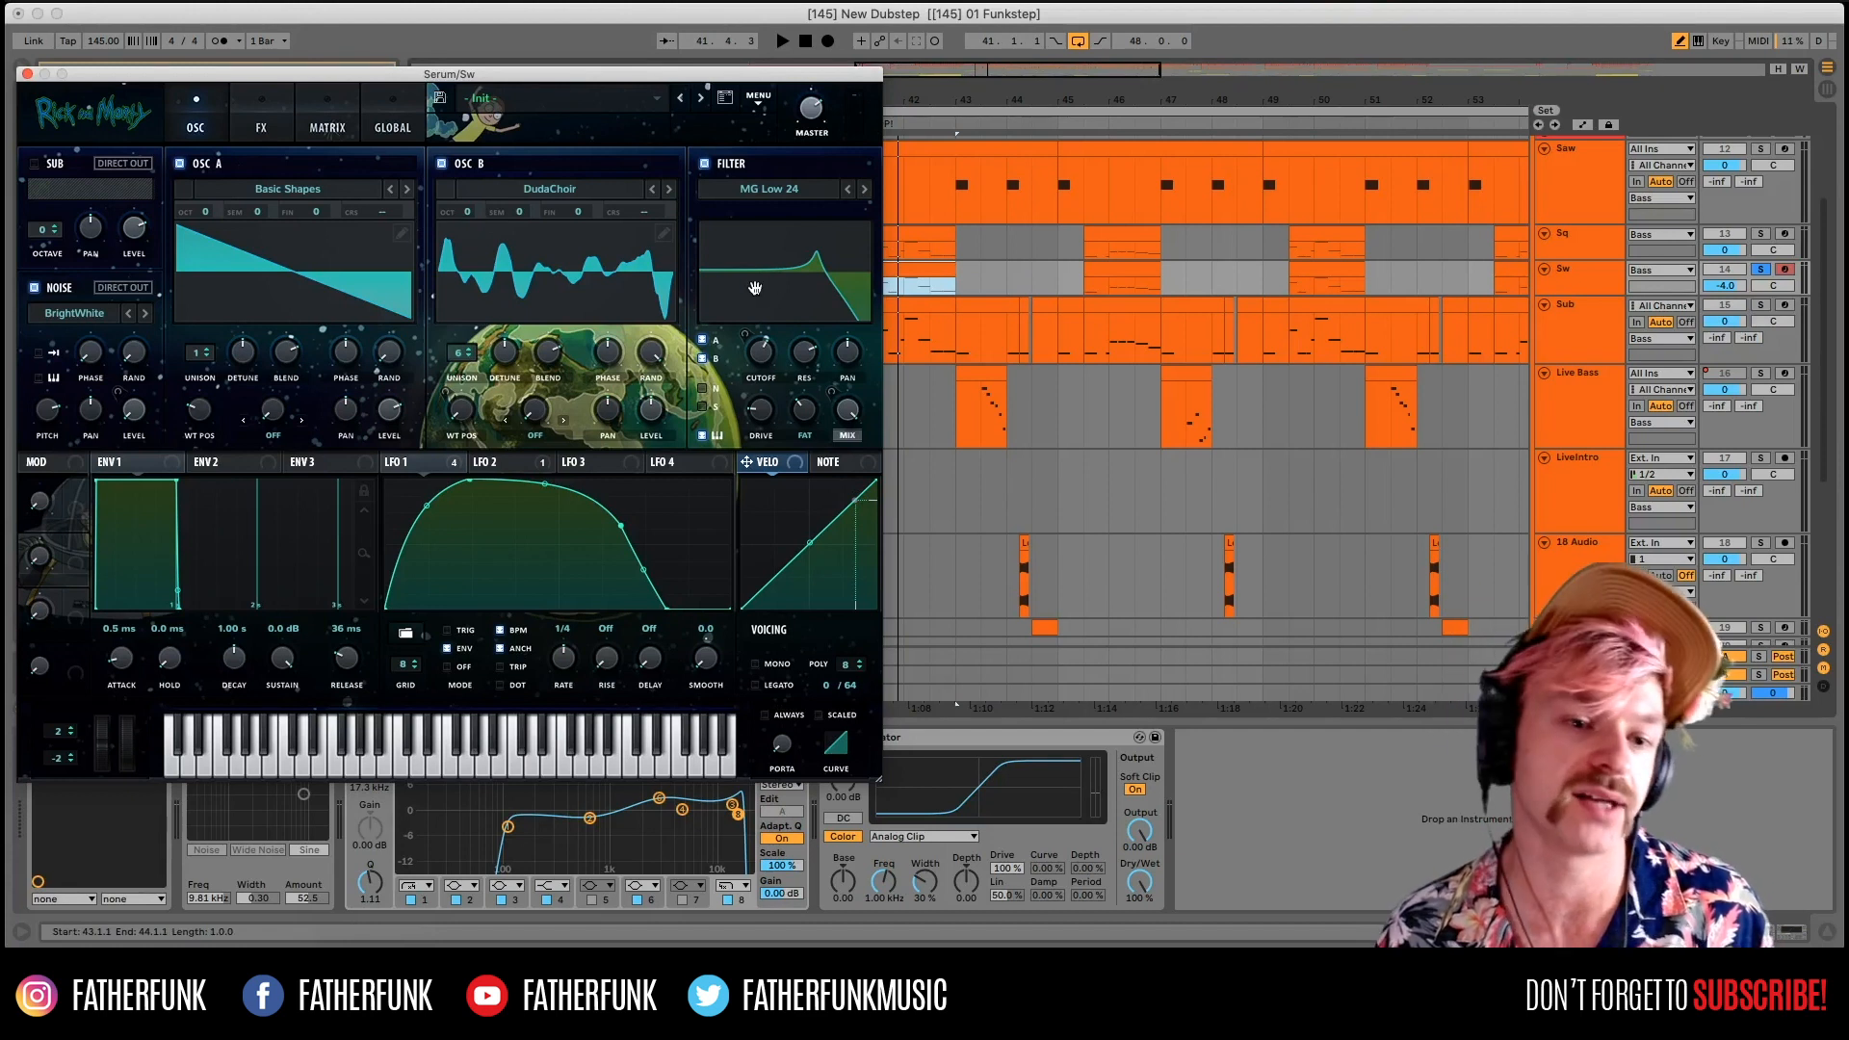
{"action": "left_click", "coordinate": [352, 130]}
{"action": "left_click", "coordinate": [195, 124]}
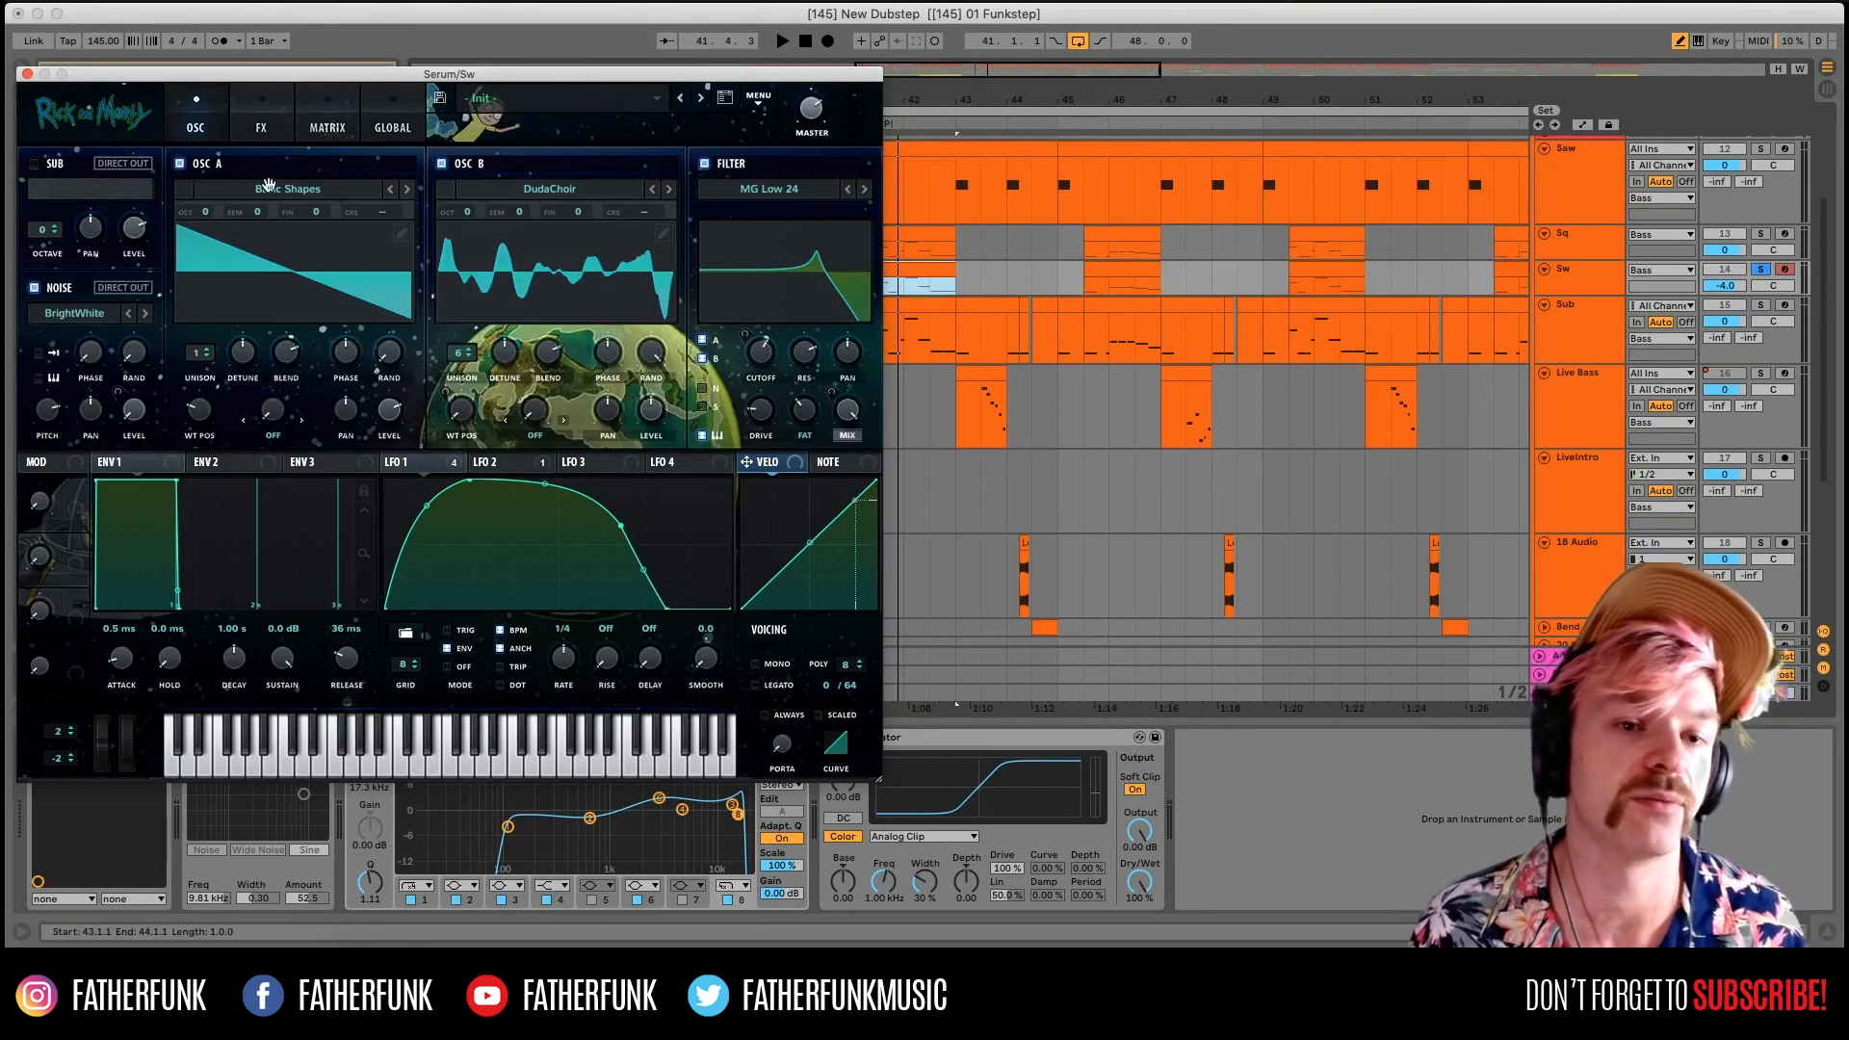
{"action": "left_click", "coordinate": [24, 74]}
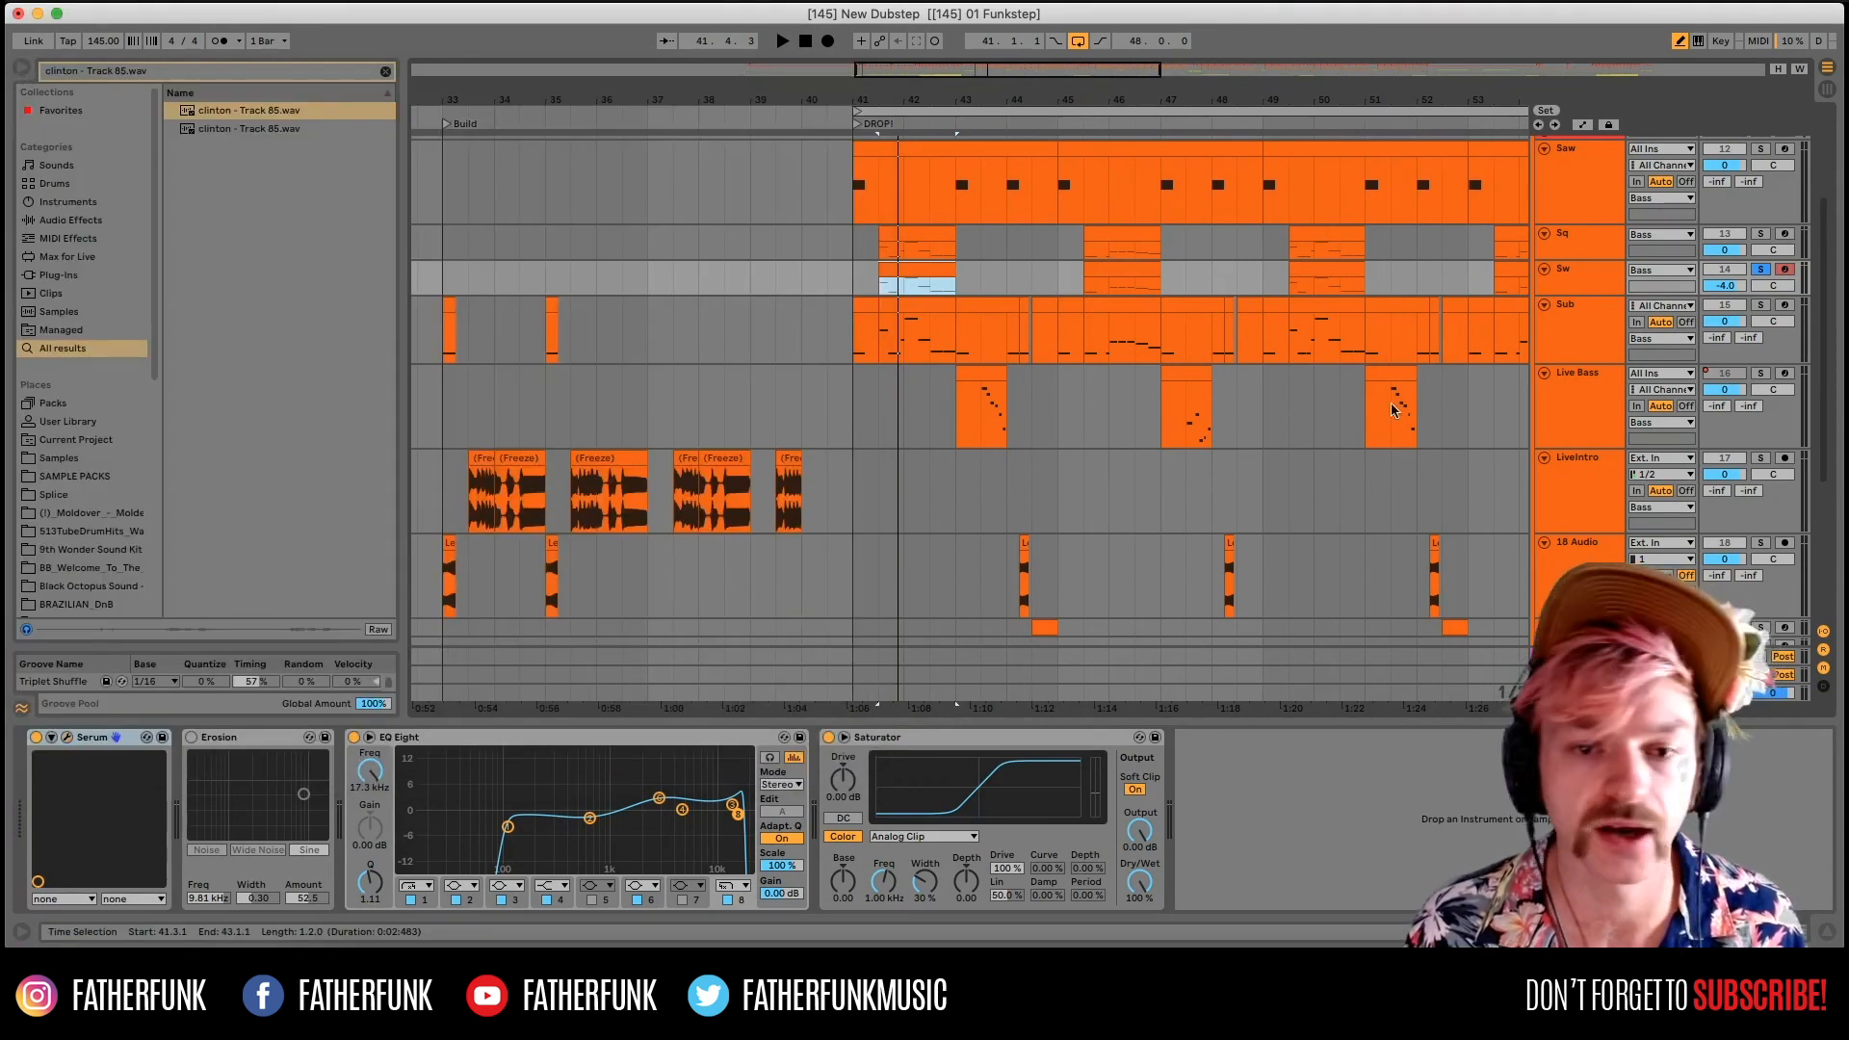
Turn off solo on the Sw track and play the basses together with the full mix.
{"action": "left_click", "coordinate": [1761, 270]}
{"action": "key", "text": "space"}
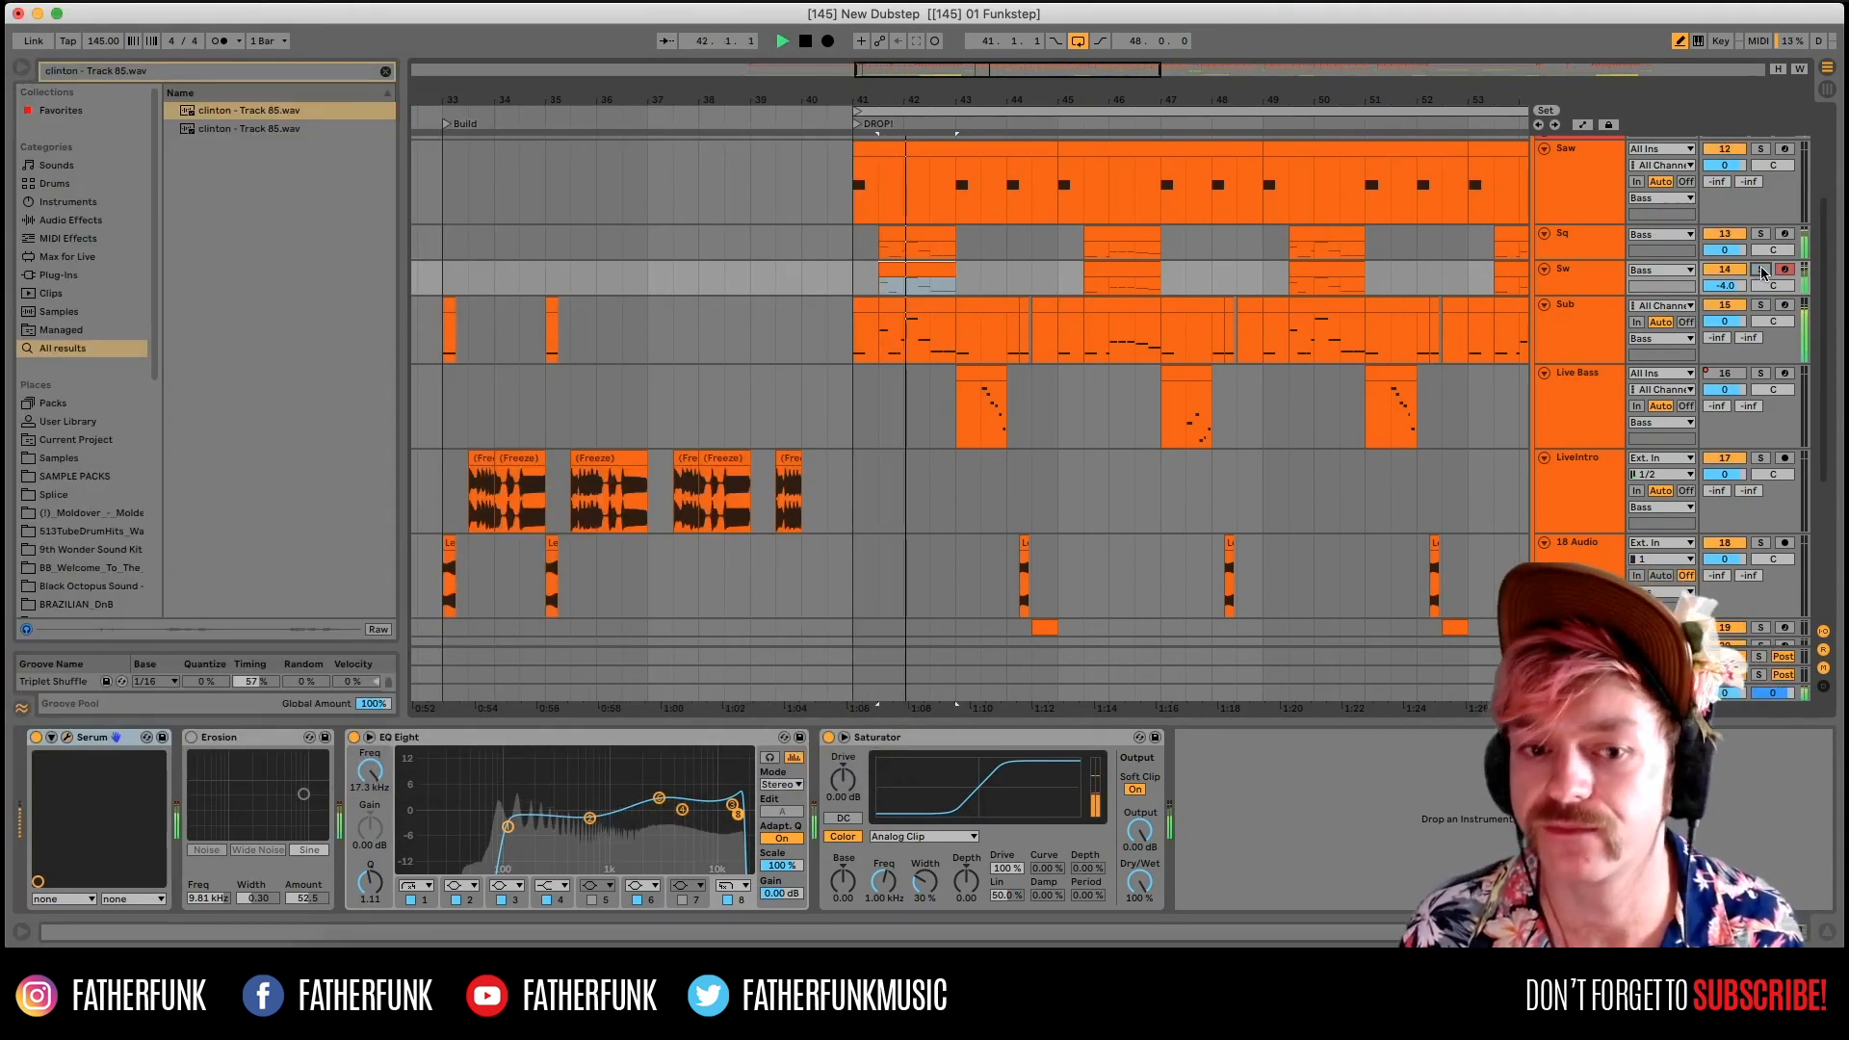
{"action": "scroll", "coordinate": [1165, 479], "scroll_direction": "down", "scroll_amount": 3}
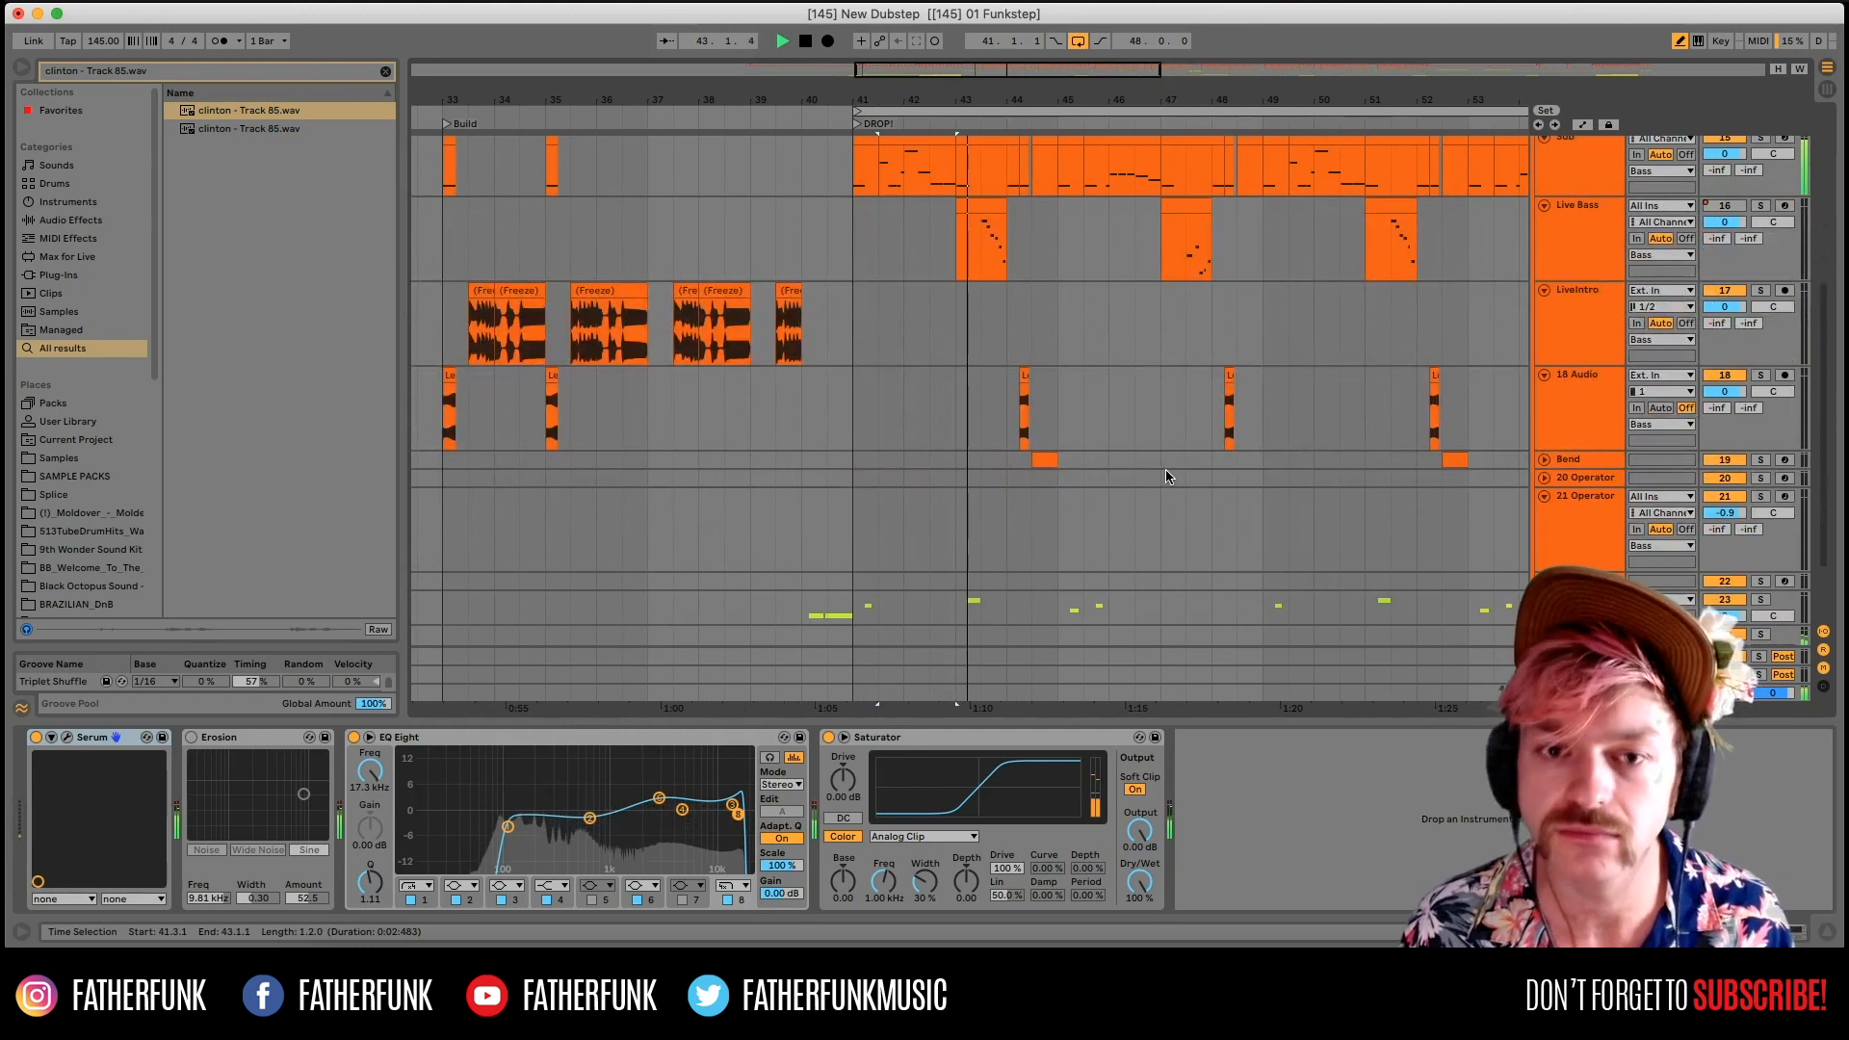
{"action": "key", "text": "space"}
Place the insert marker at bar 44 on the LiveIntro track and play the drop from there.
{"action": "scroll", "coordinate": [1164, 478], "scroll_direction": "up", "scroll_amount": 3}
{"action": "left_click", "coordinate": [1025, 397]}
{"action": "key", "text": "Up"}
{"action": "left_click", "coordinate": [1007, 491]}
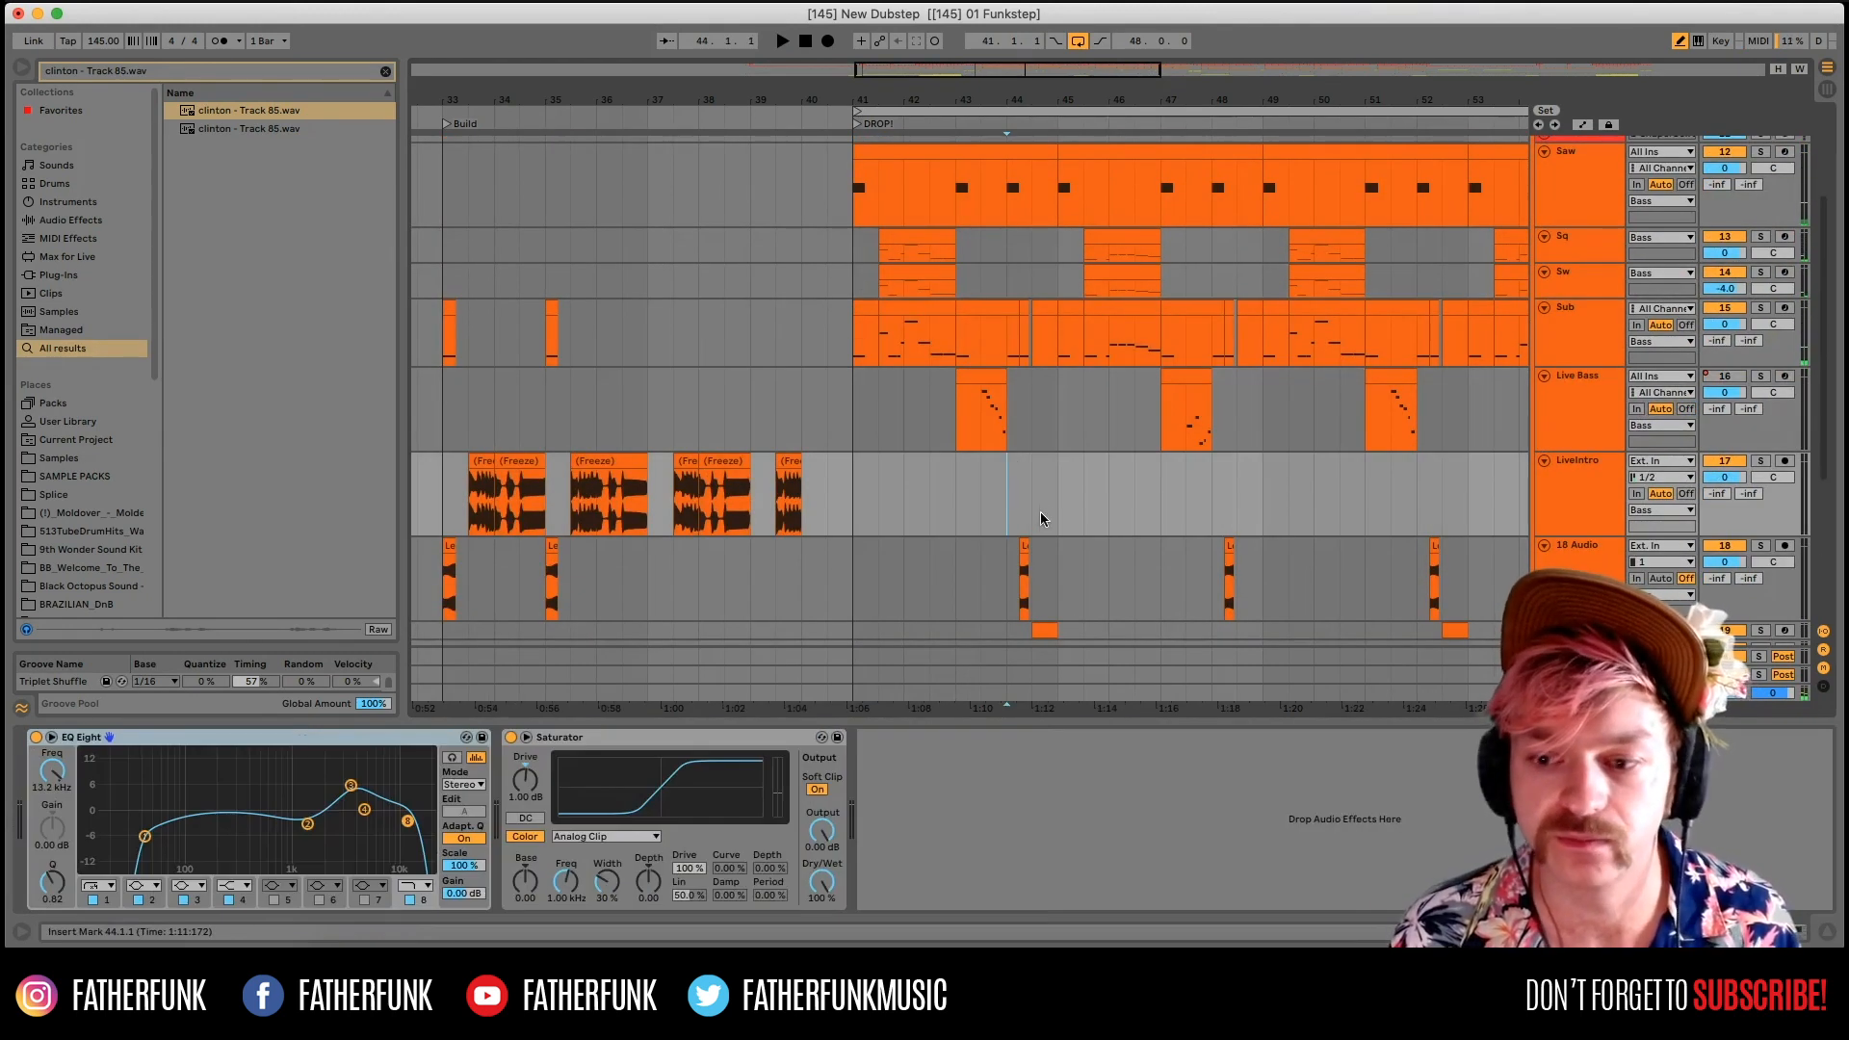
{"action": "key", "text": "space"}
{"action": "left_click_drag", "start_coordinate": [1008, 100], "coordinate": [745, 58]}
{"action": "key", "text": "space"}
Go to the second section of the drop and play it from bar 57 on the 21 Operator track.
{"action": "left_click", "coordinate": [934, 422]}
{"action": "left_click", "coordinate": [865, 493]}
{"action": "scroll", "coordinate": [961, 493], "scroll_direction": "up", "scroll_amount": 1}
{"action": "scroll", "coordinate": [961, 491], "scroll_direction": "down", "scroll_amount": 2}
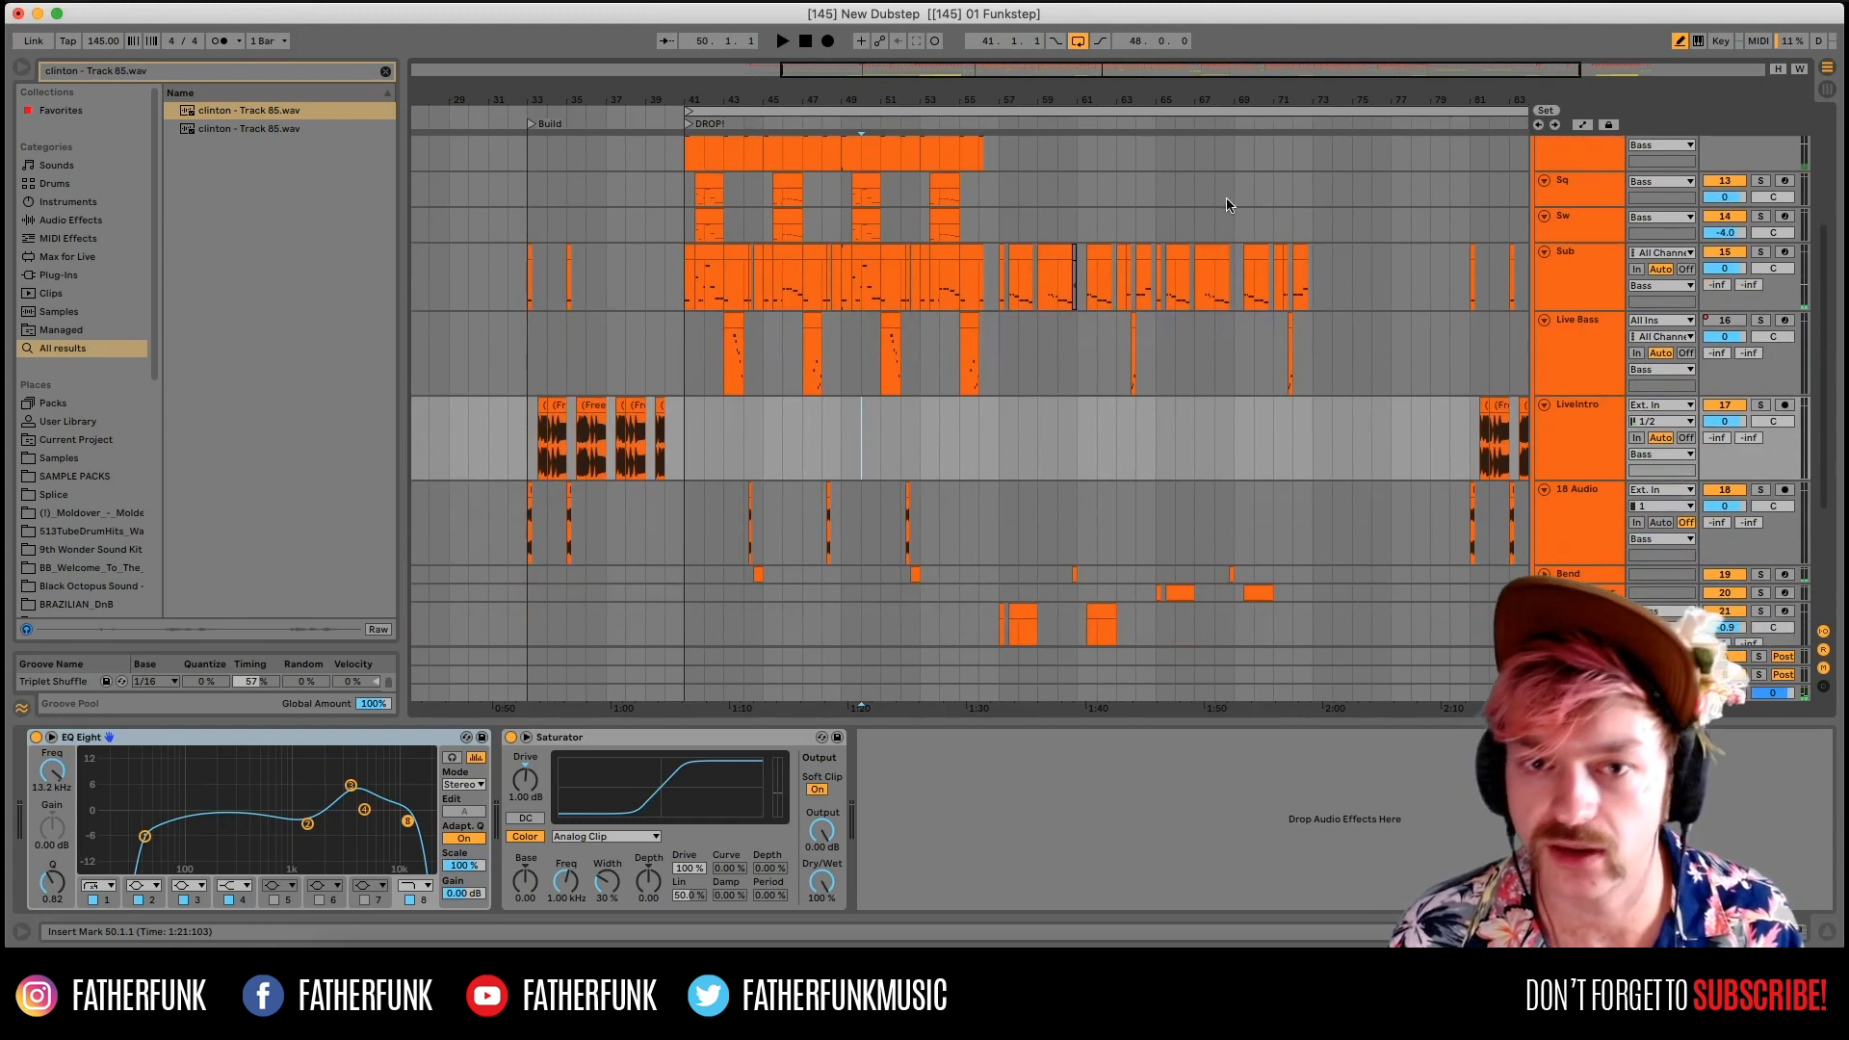
{"action": "left_click_drag", "start_coordinate": [1040, 92], "coordinate": [1060, 191]}
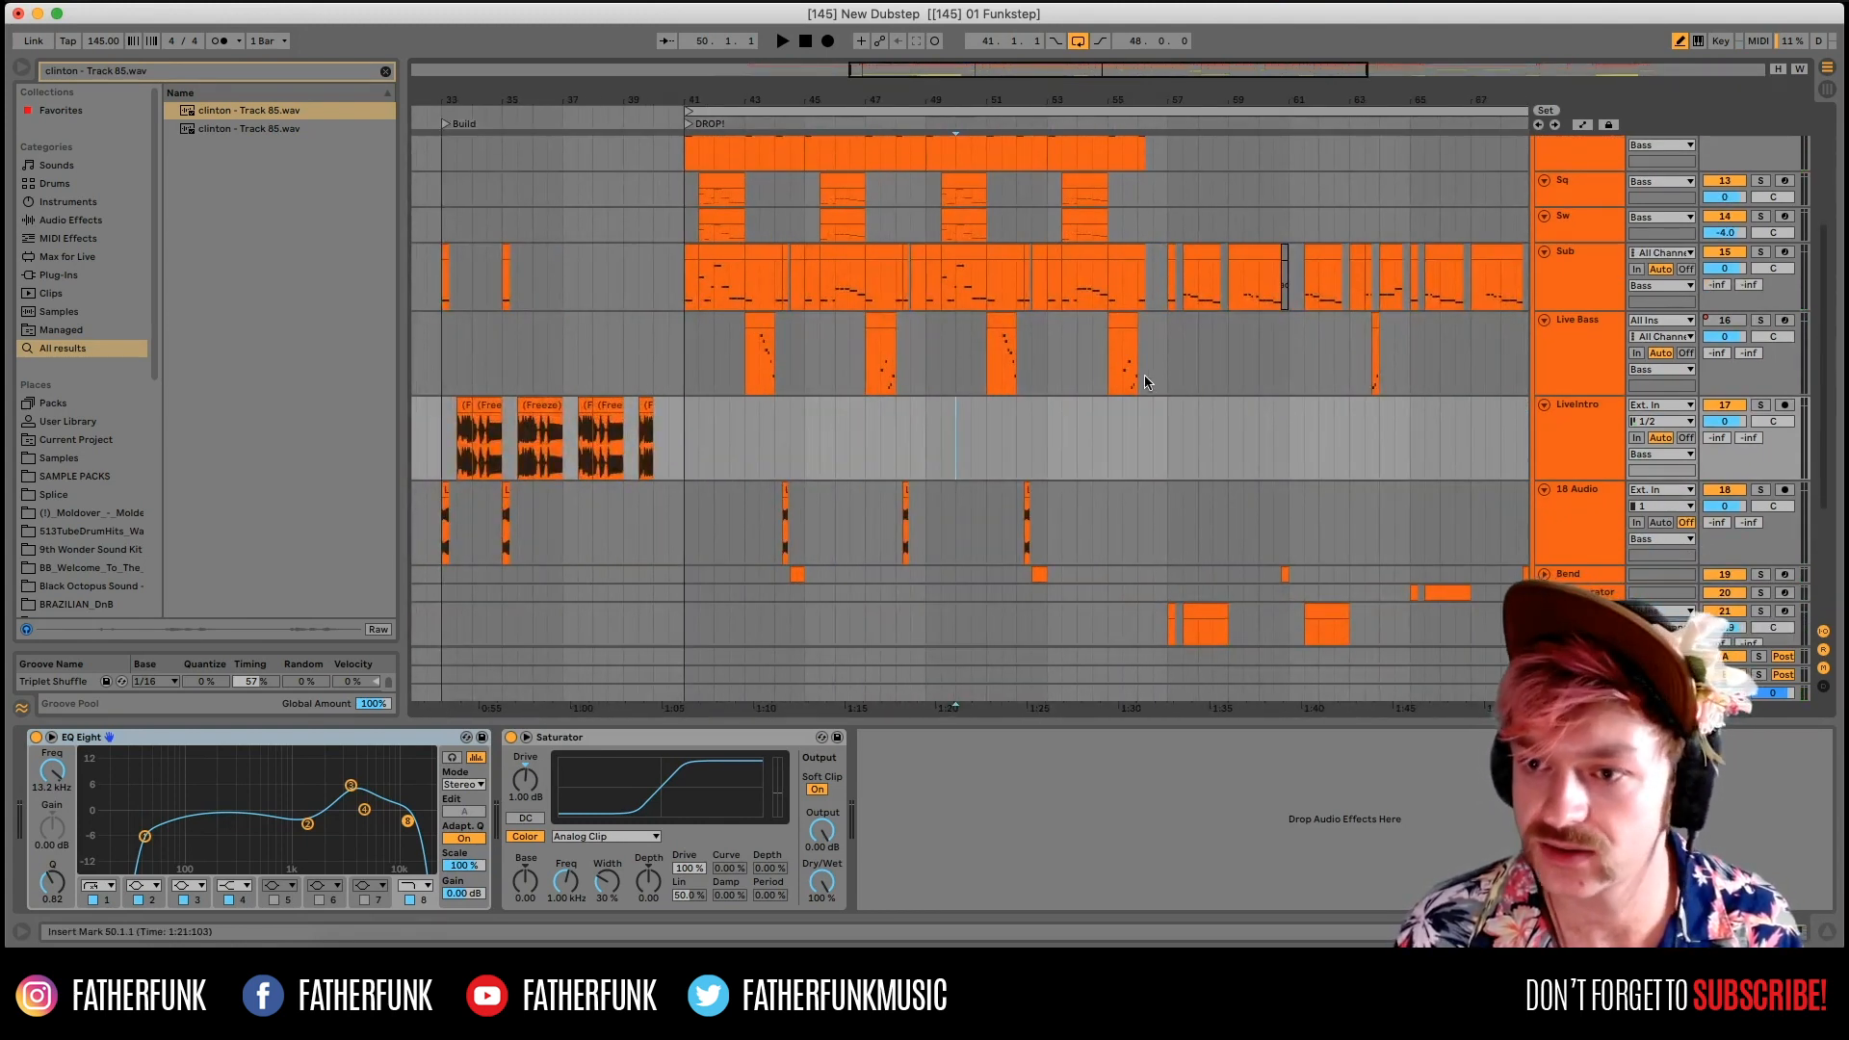
{"action": "scroll", "coordinate": [1146, 385], "scroll_direction": "down", "scroll_amount": 5}
{"action": "left_click", "coordinate": [1197, 463]}
{"action": "key", "text": "space"}
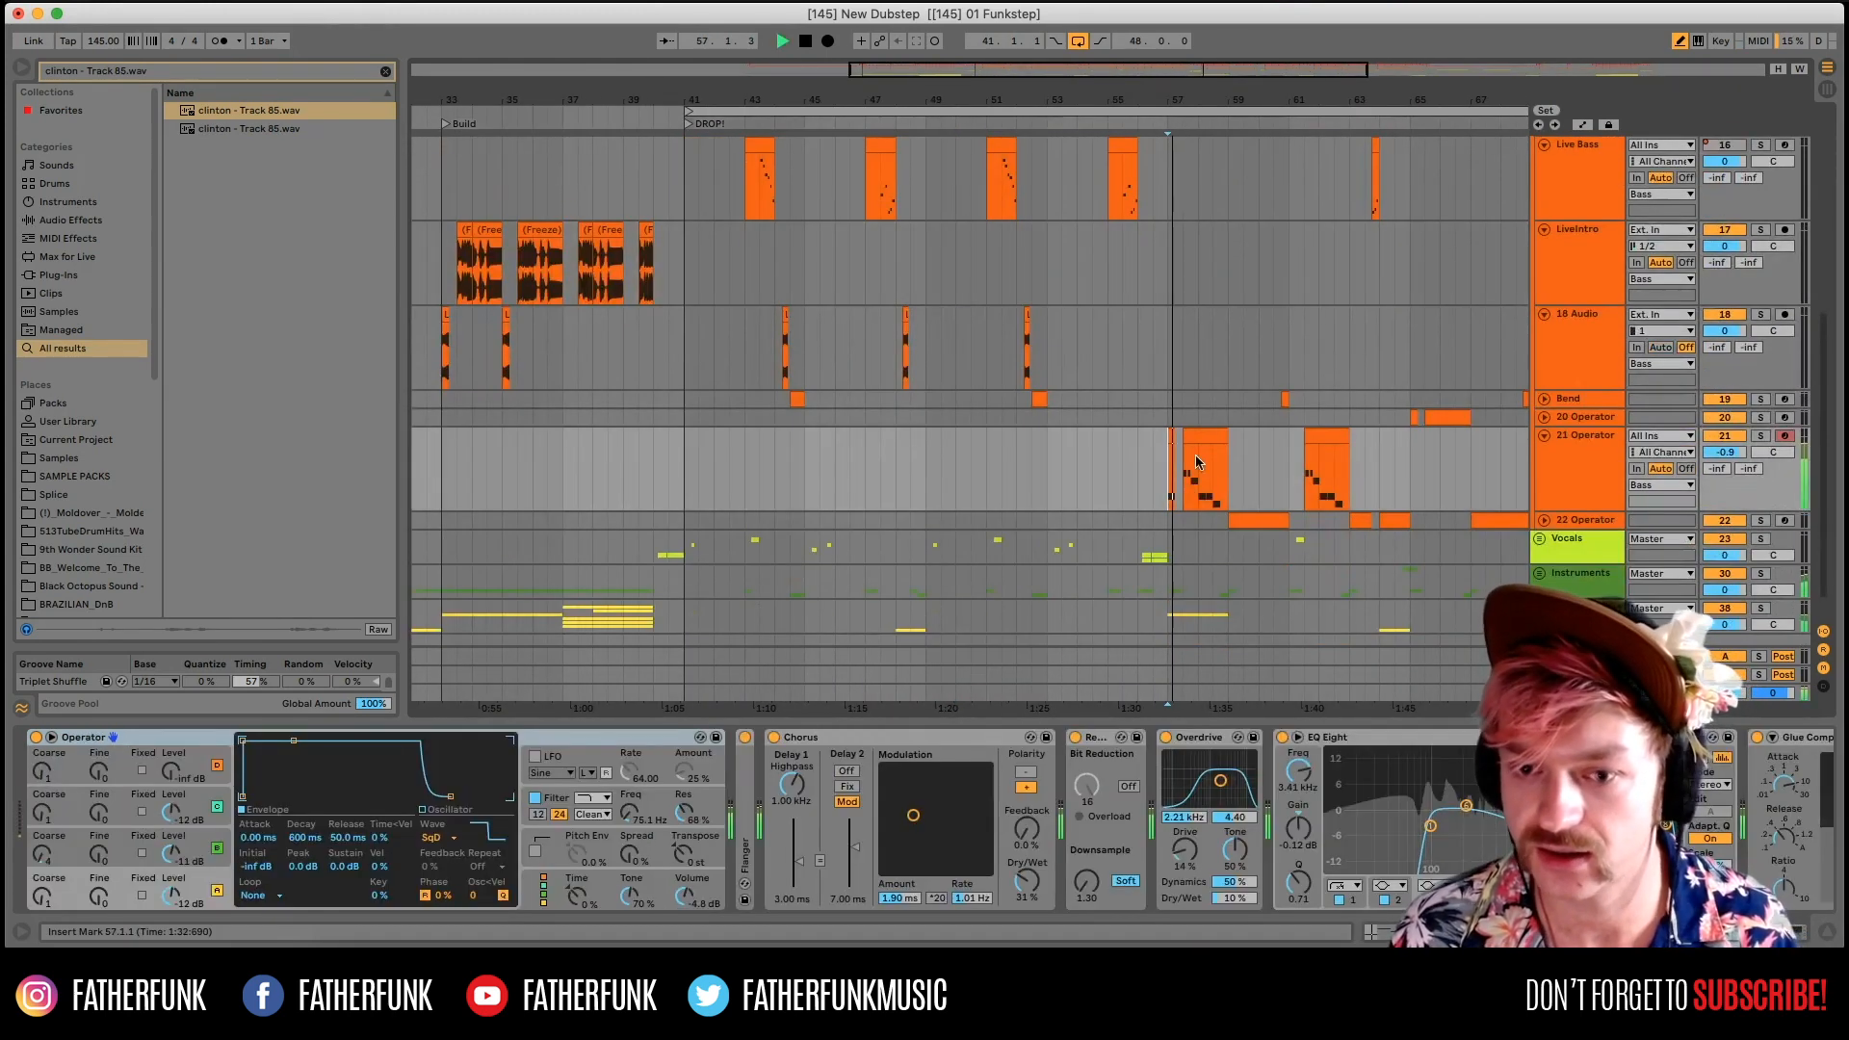
Solo the 21 Operator track and select its clip spanning bars 57.3 to 59.1.
{"action": "left_click_drag", "start_coordinate": [1204, 101], "coordinate": [838, 183]}
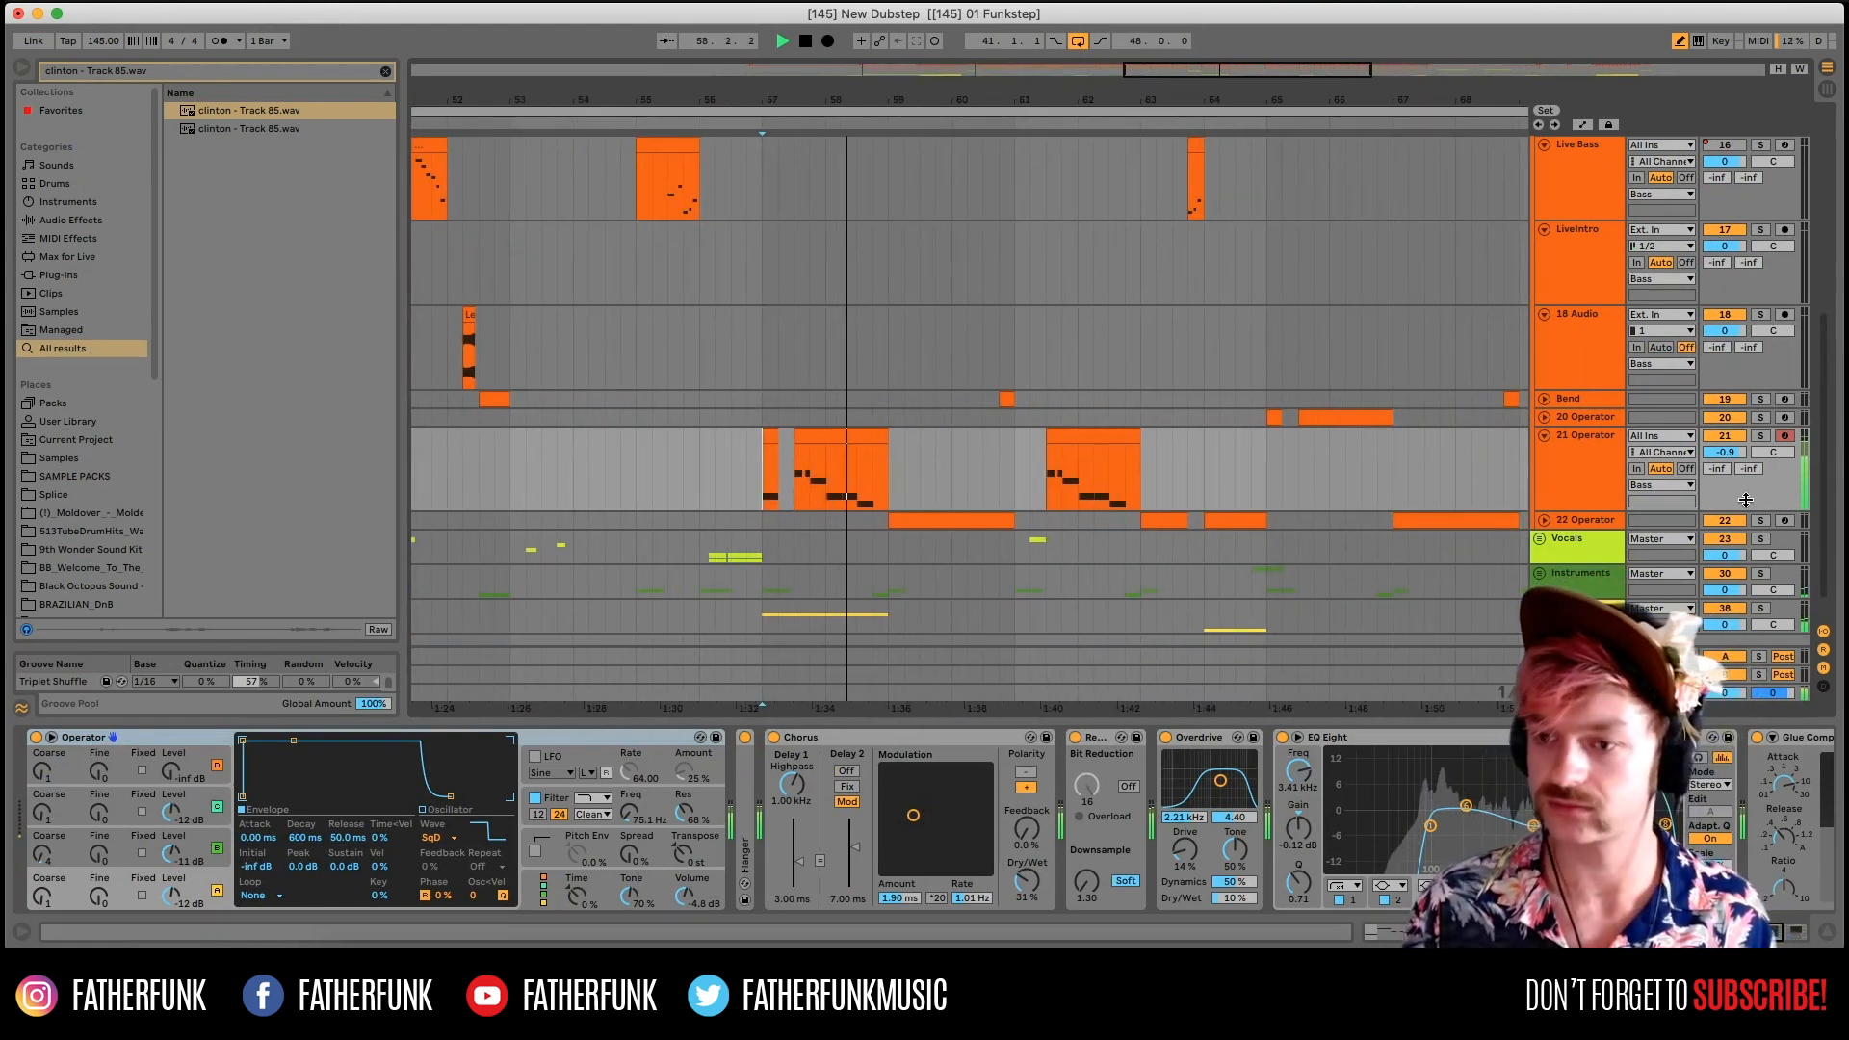
{"action": "left_click", "coordinate": [852, 434]}
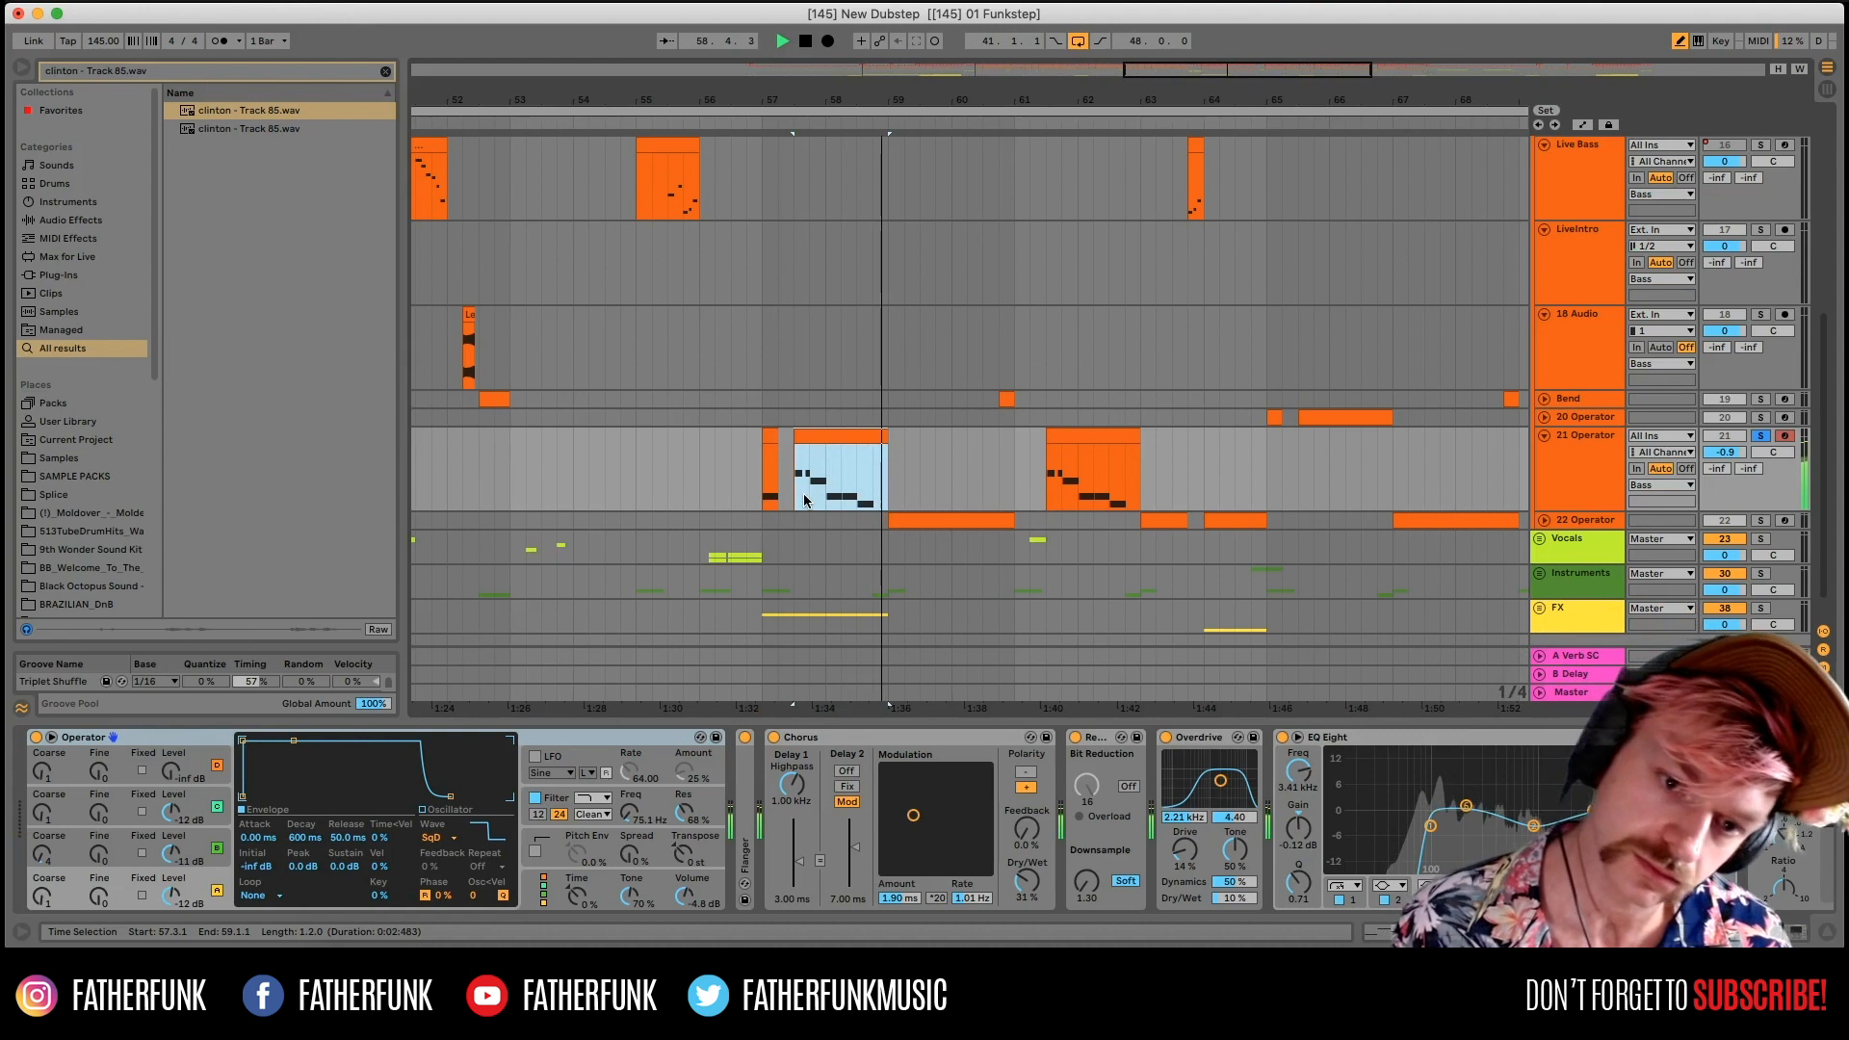
{"action": "key", "text": "space"}
Set the insert marker at 58.3 in the 21 Operator clip and play the soloed bass from there.
{"action": "left_click_drag", "start_coordinate": [1228, 76], "coordinate": [1225, 183]}
{"action": "left_click", "coordinate": [854, 523]}
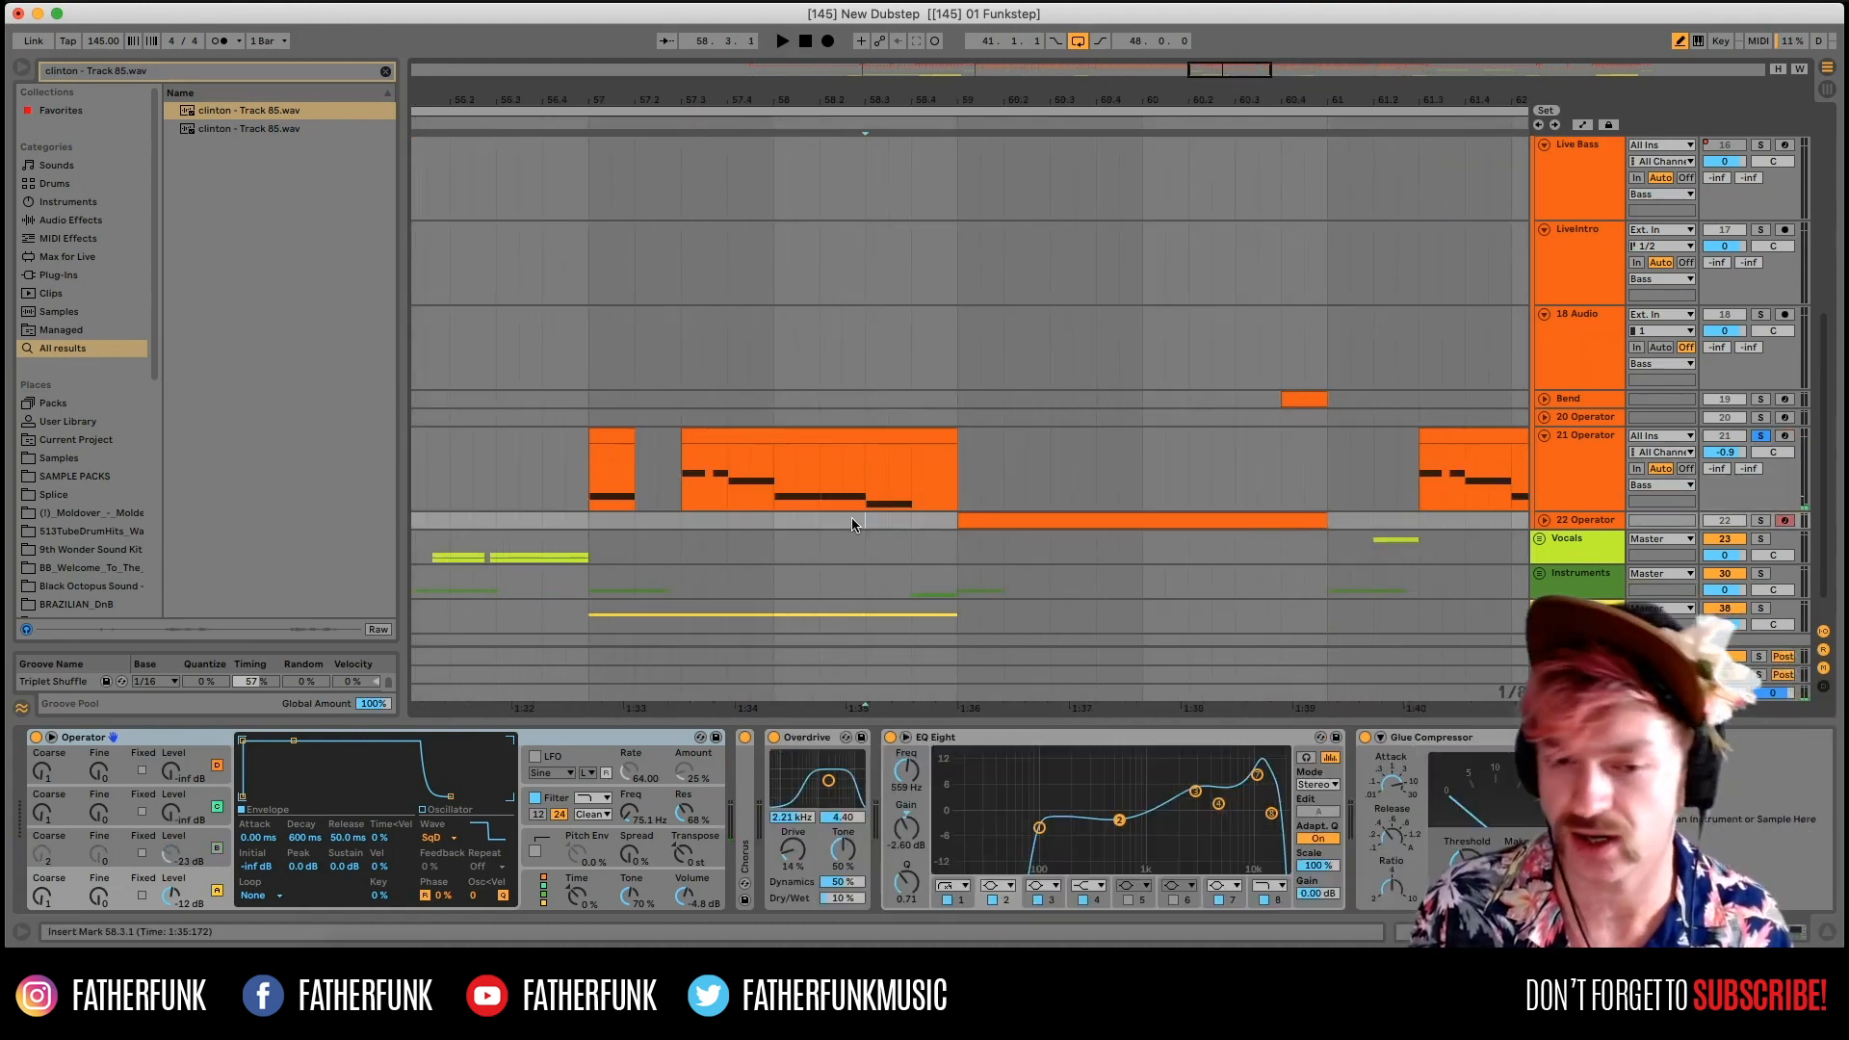
{"action": "left_click", "coordinate": [865, 487]}
{"action": "key", "text": "space"}
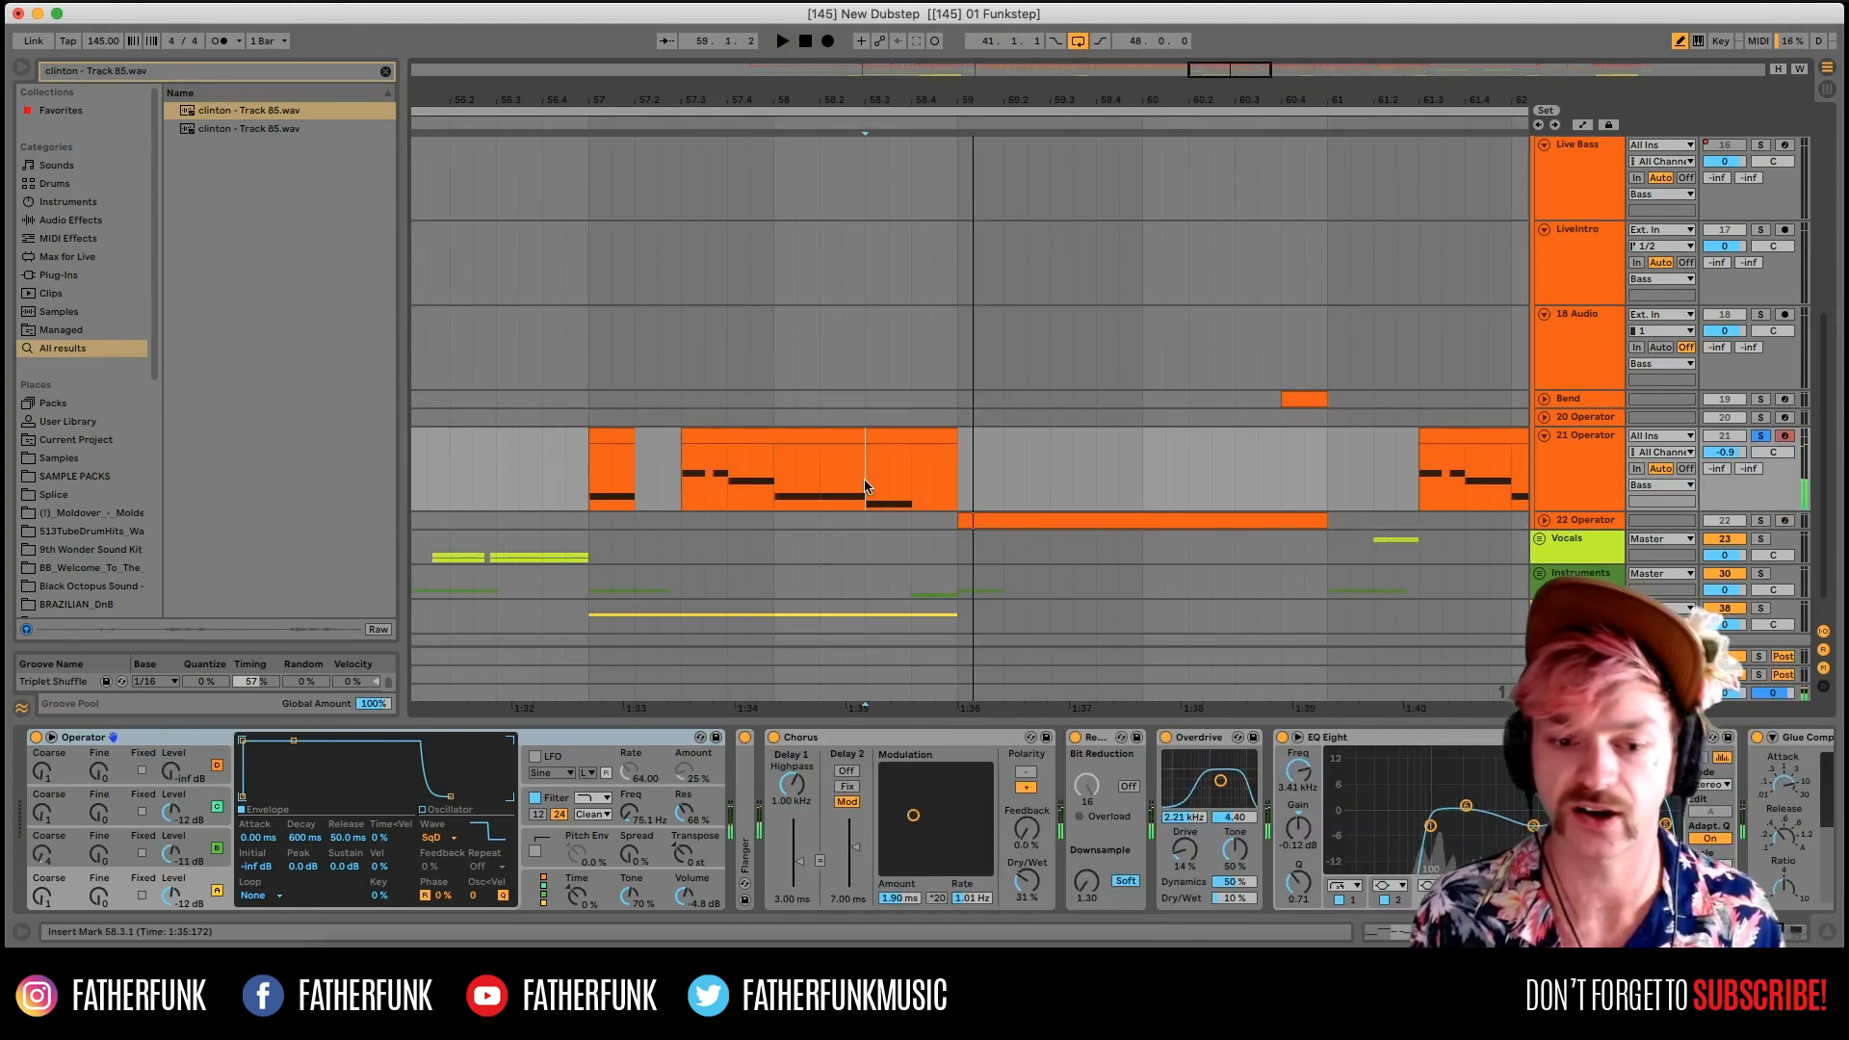
Bypass every effect after Operator on the 21 Operator track and play the dry bass sound.
{"action": "left_click", "coordinate": [1075, 738]}
{"action": "left_click", "coordinate": [744, 738]}
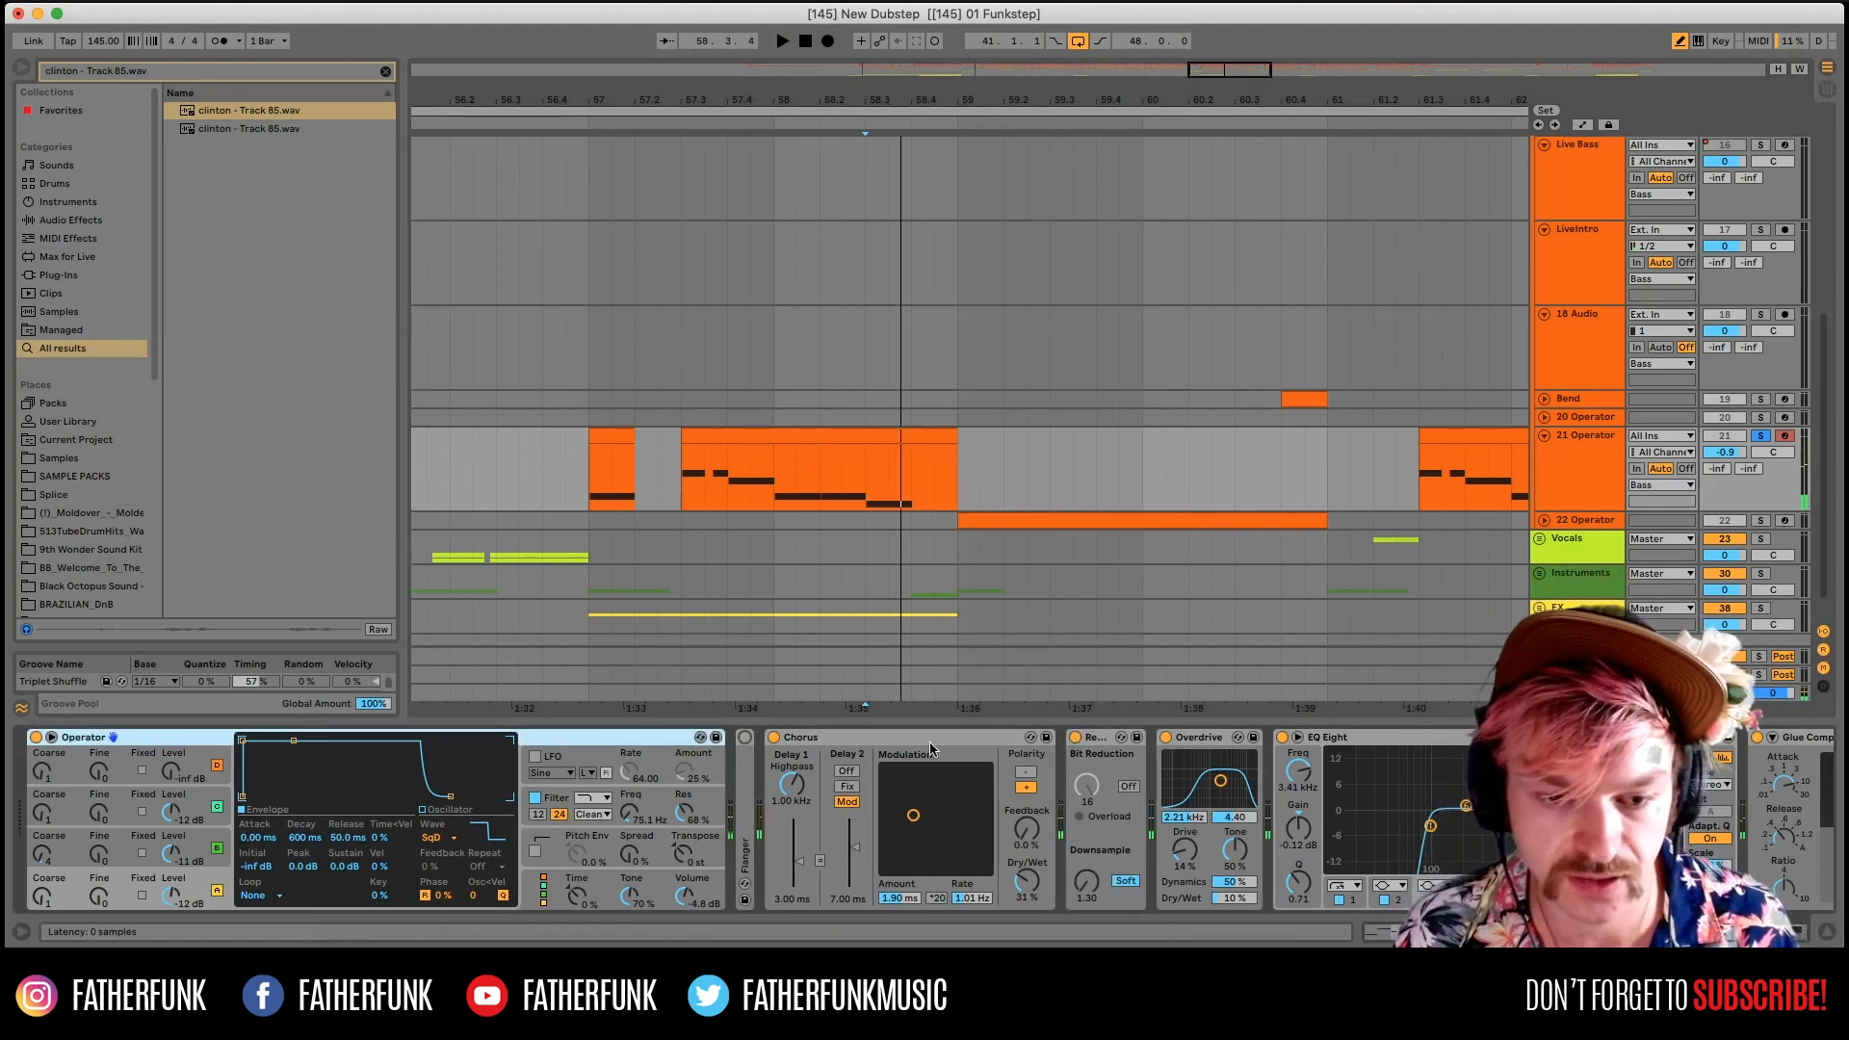
{"action": "left_click", "coordinate": [774, 738]}
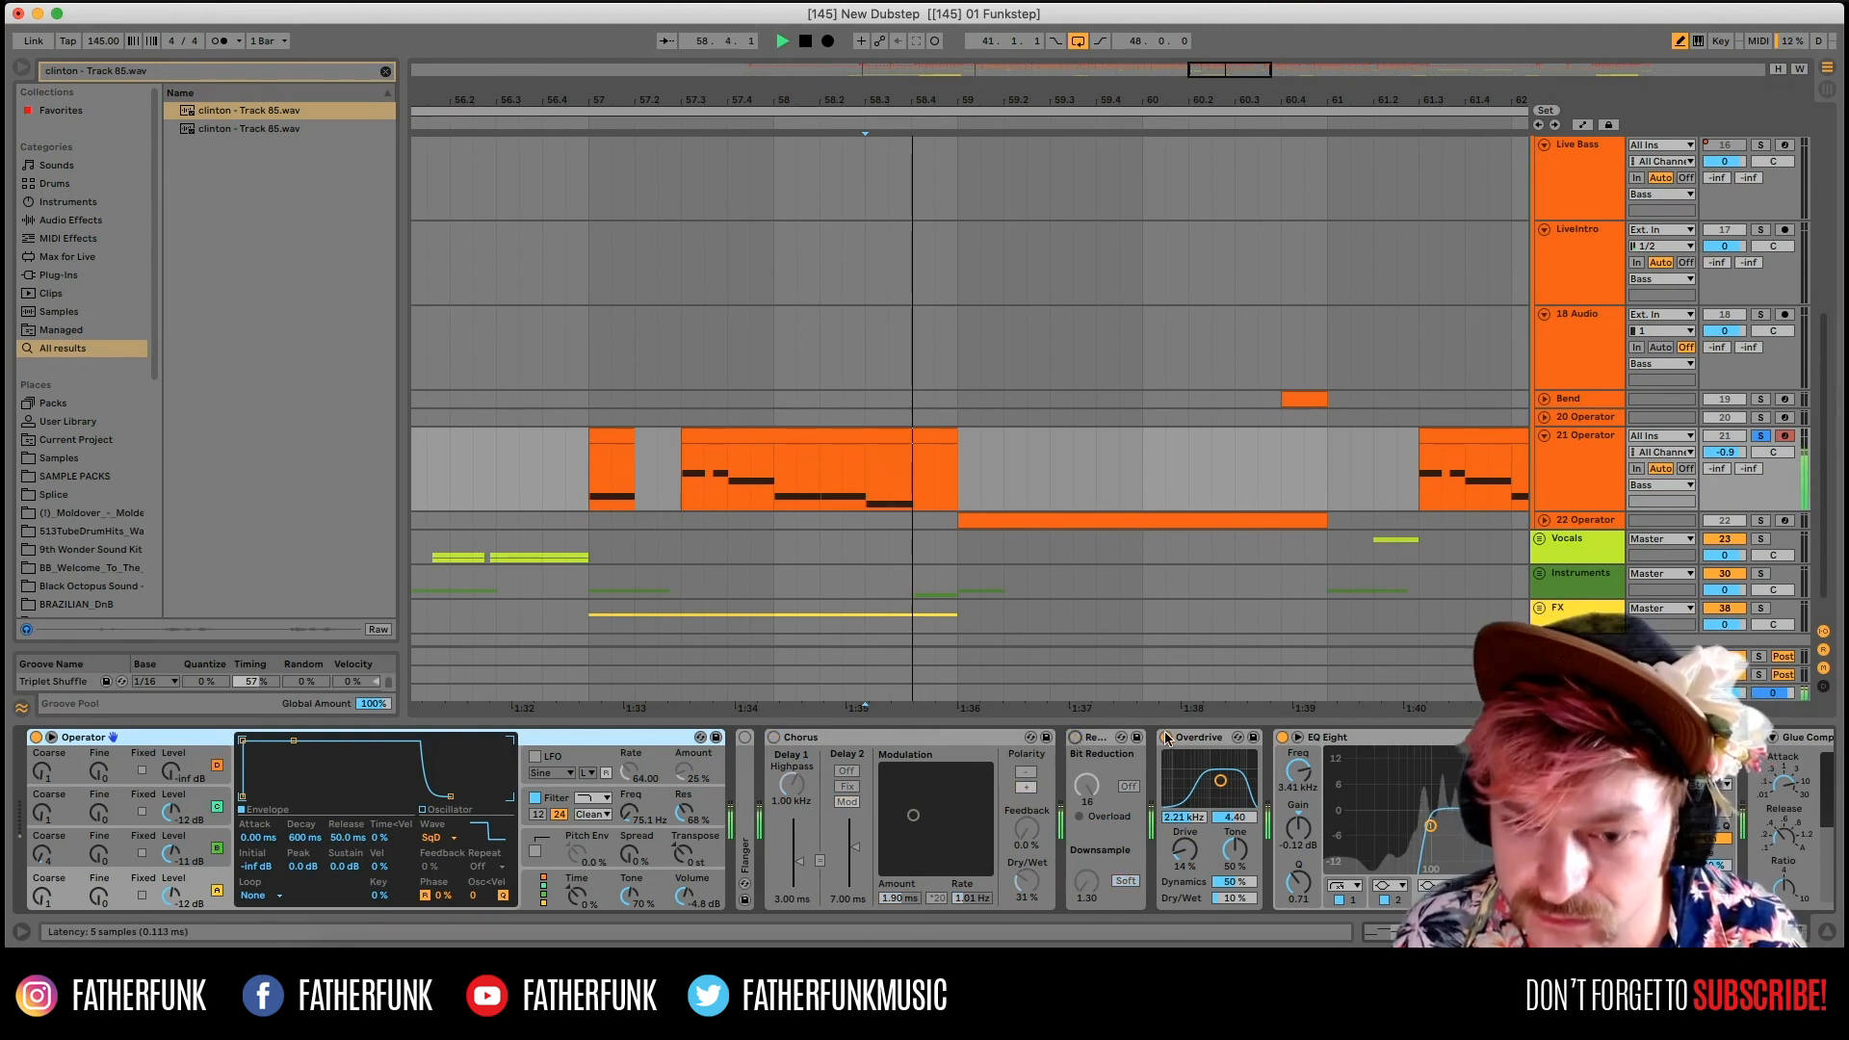
{"action": "left_click", "coordinate": [1286, 737]}
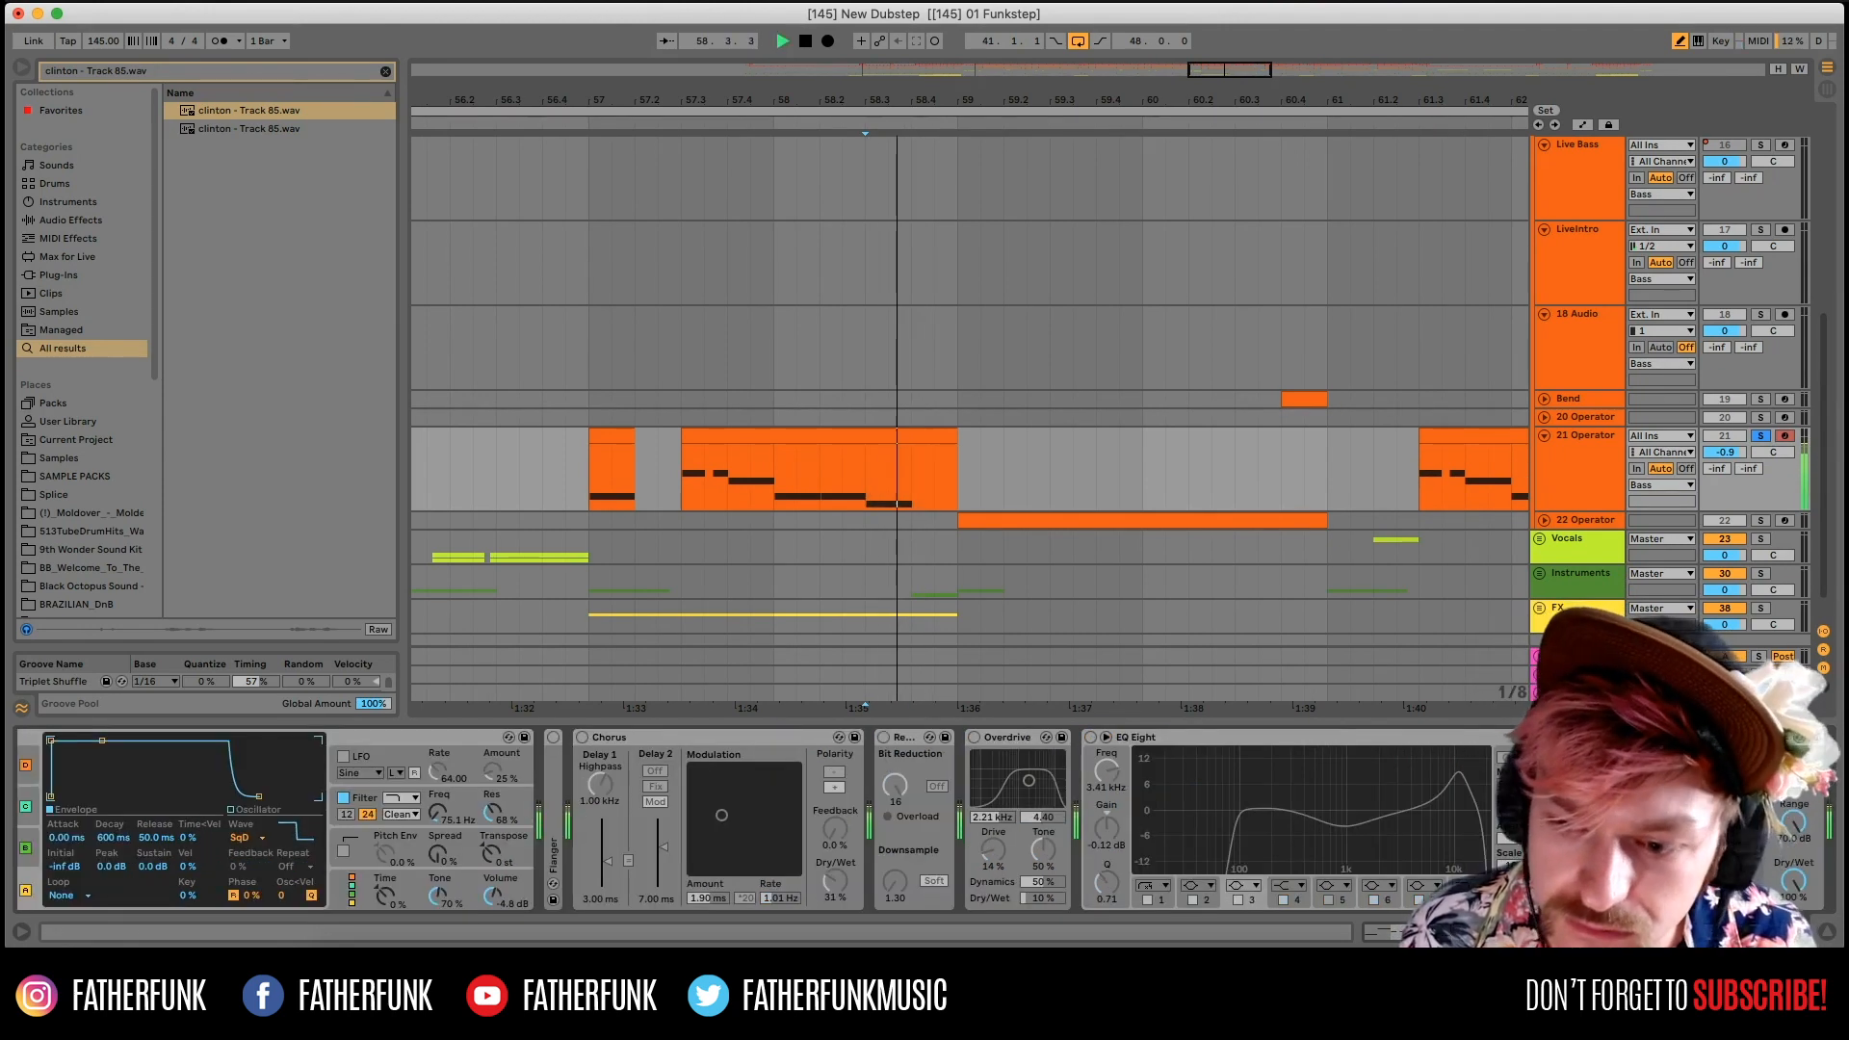
{"action": "key", "text": "space"}
{"action": "key", "text": "space"}
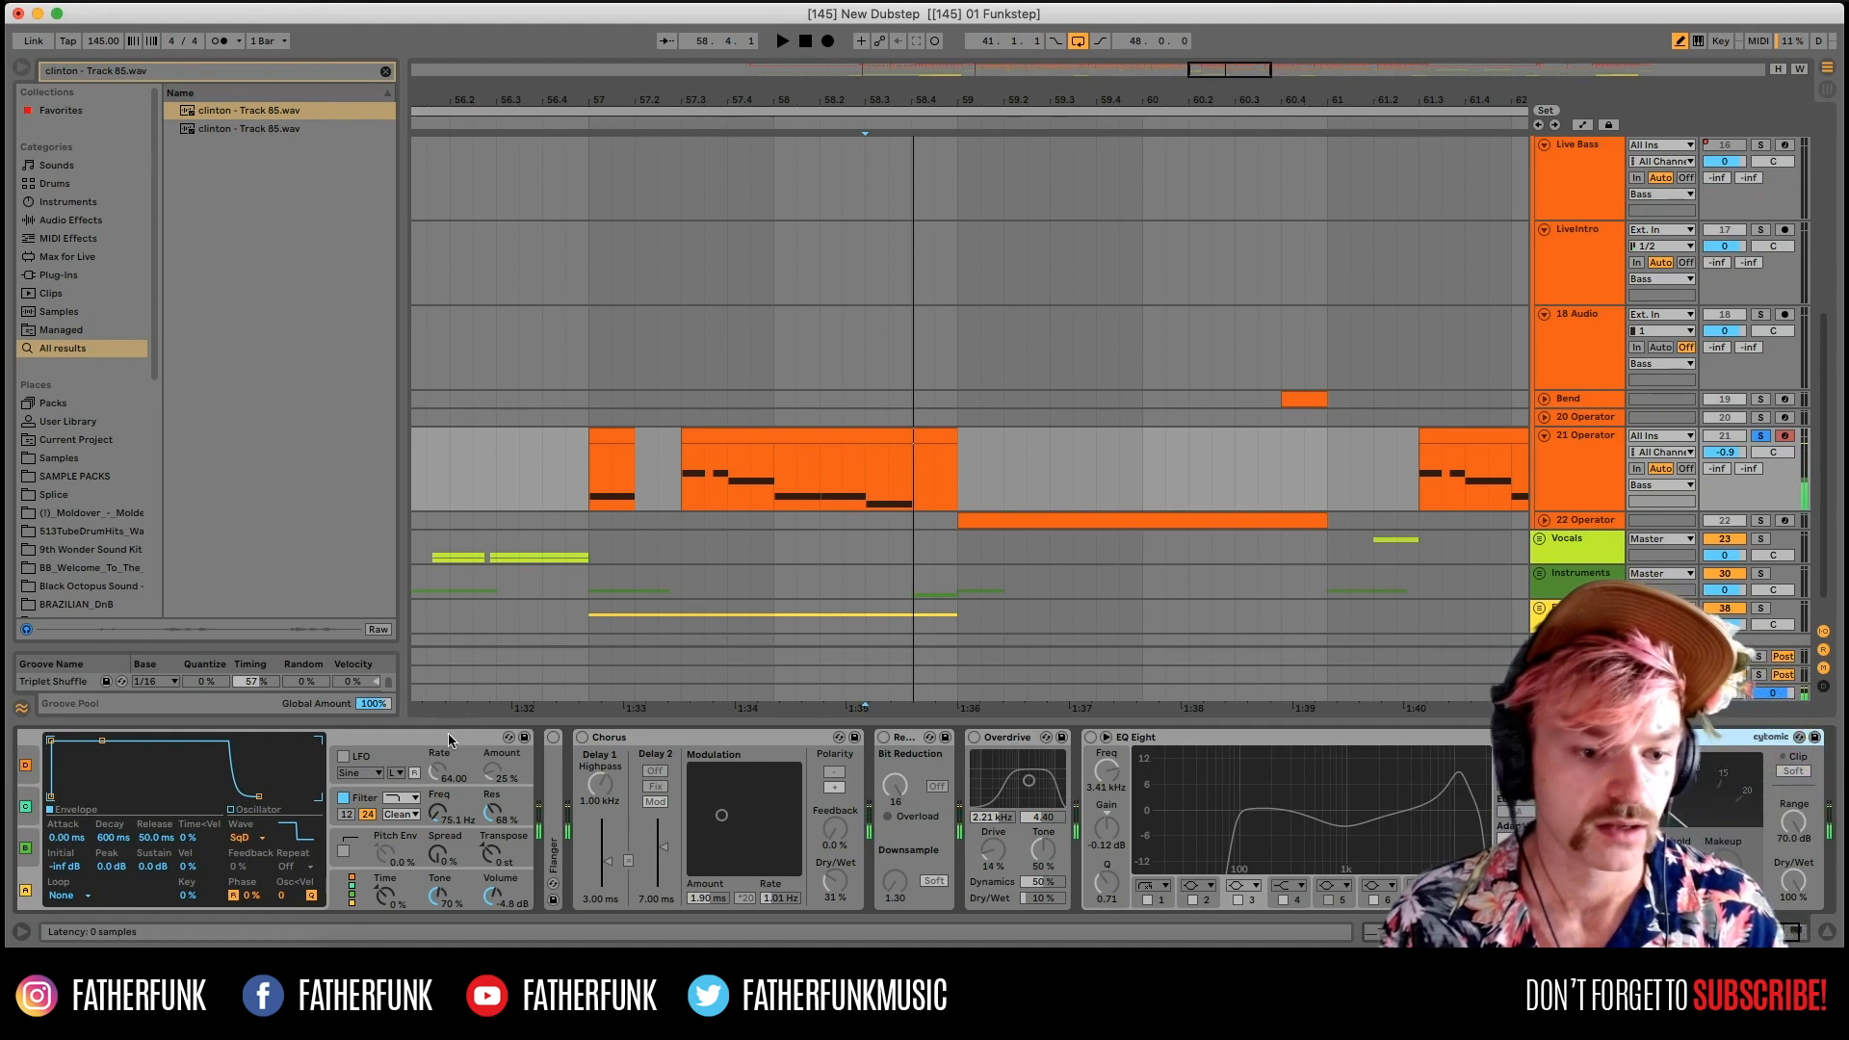
Switch off oscillator B in the 21 Operator track's Operator, playing the bass with and without it.
{"action": "scroll", "coordinate": [448, 740], "scroll_direction": "left", "scroll_amount": 3}
{"action": "left_click", "coordinate": [205, 840]}
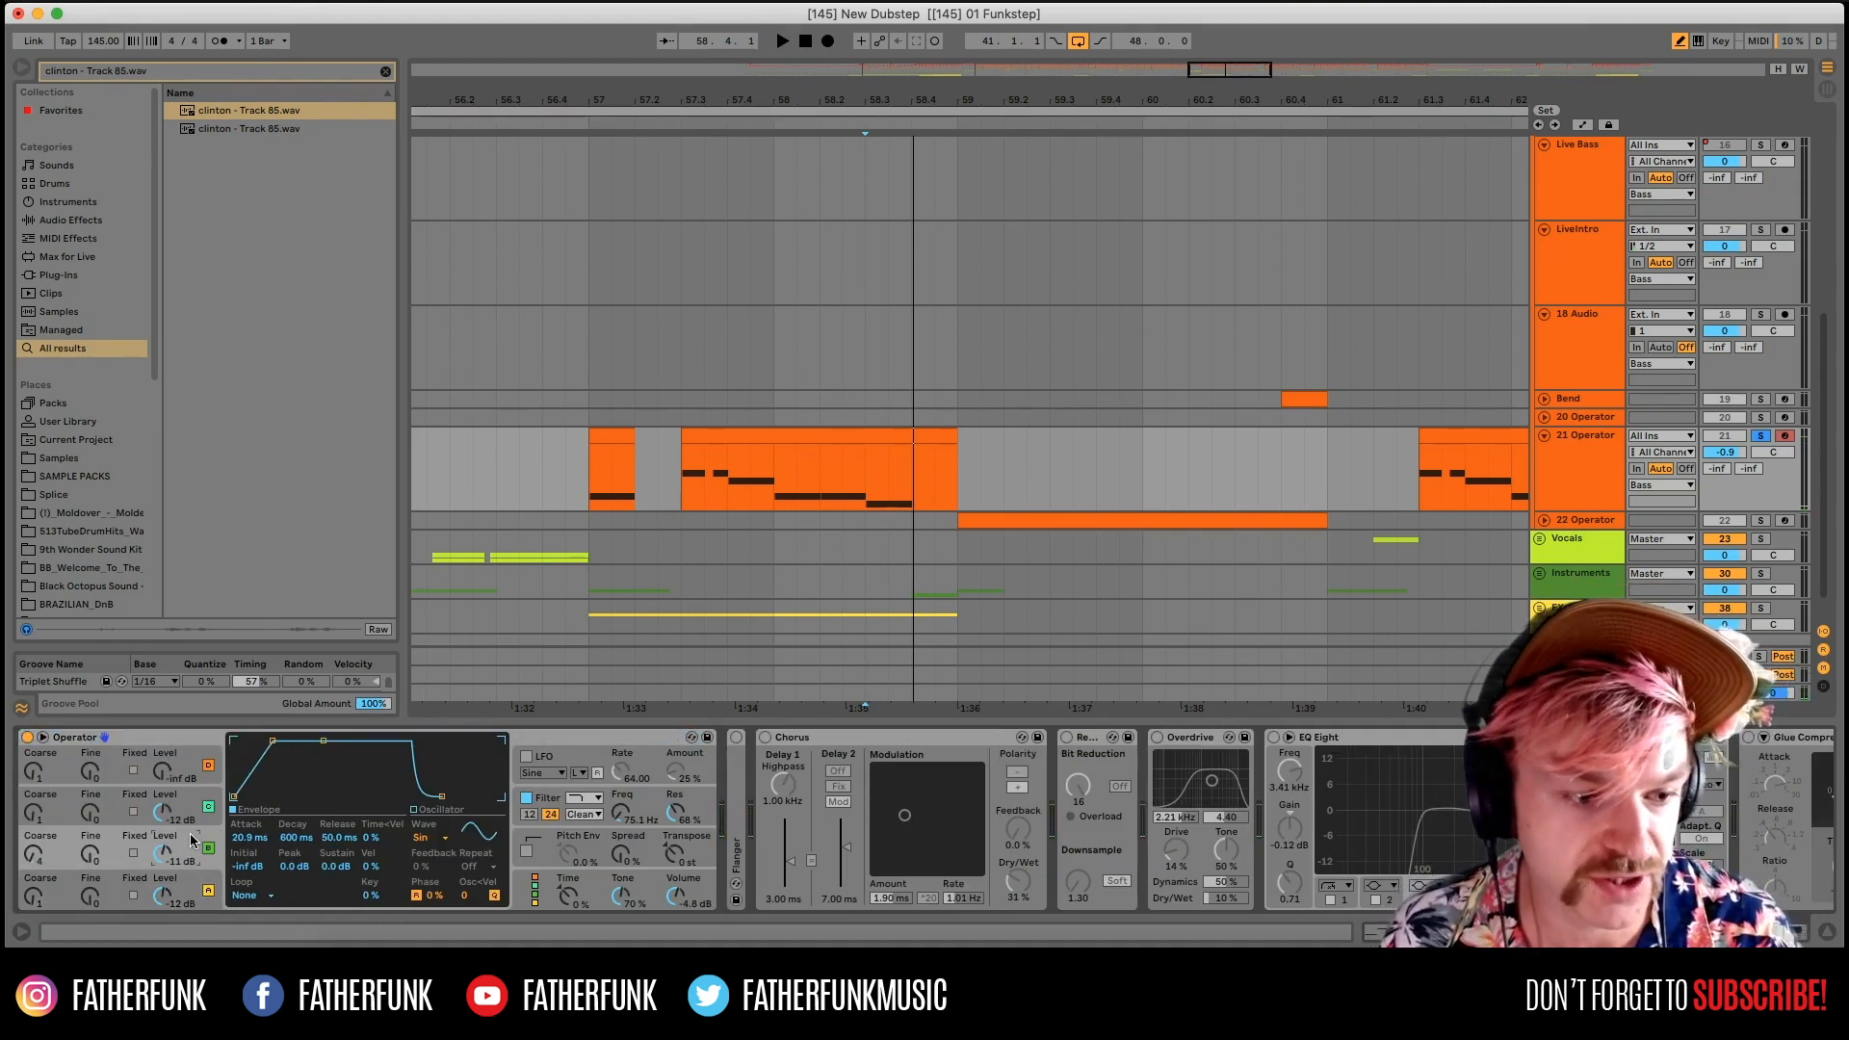
{"action": "key", "text": "space"}
{"action": "key", "text": "space"}
{"action": "left_click", "coordinate": [209, 849]}
{"action": "key", "text": "space"}
{"action": "key", "text": "space"}
Display oscillator A's settings in Operator and audition the bass with oscillator B switched off.
{"action": "left_click", "coordinate": [189, 883]}
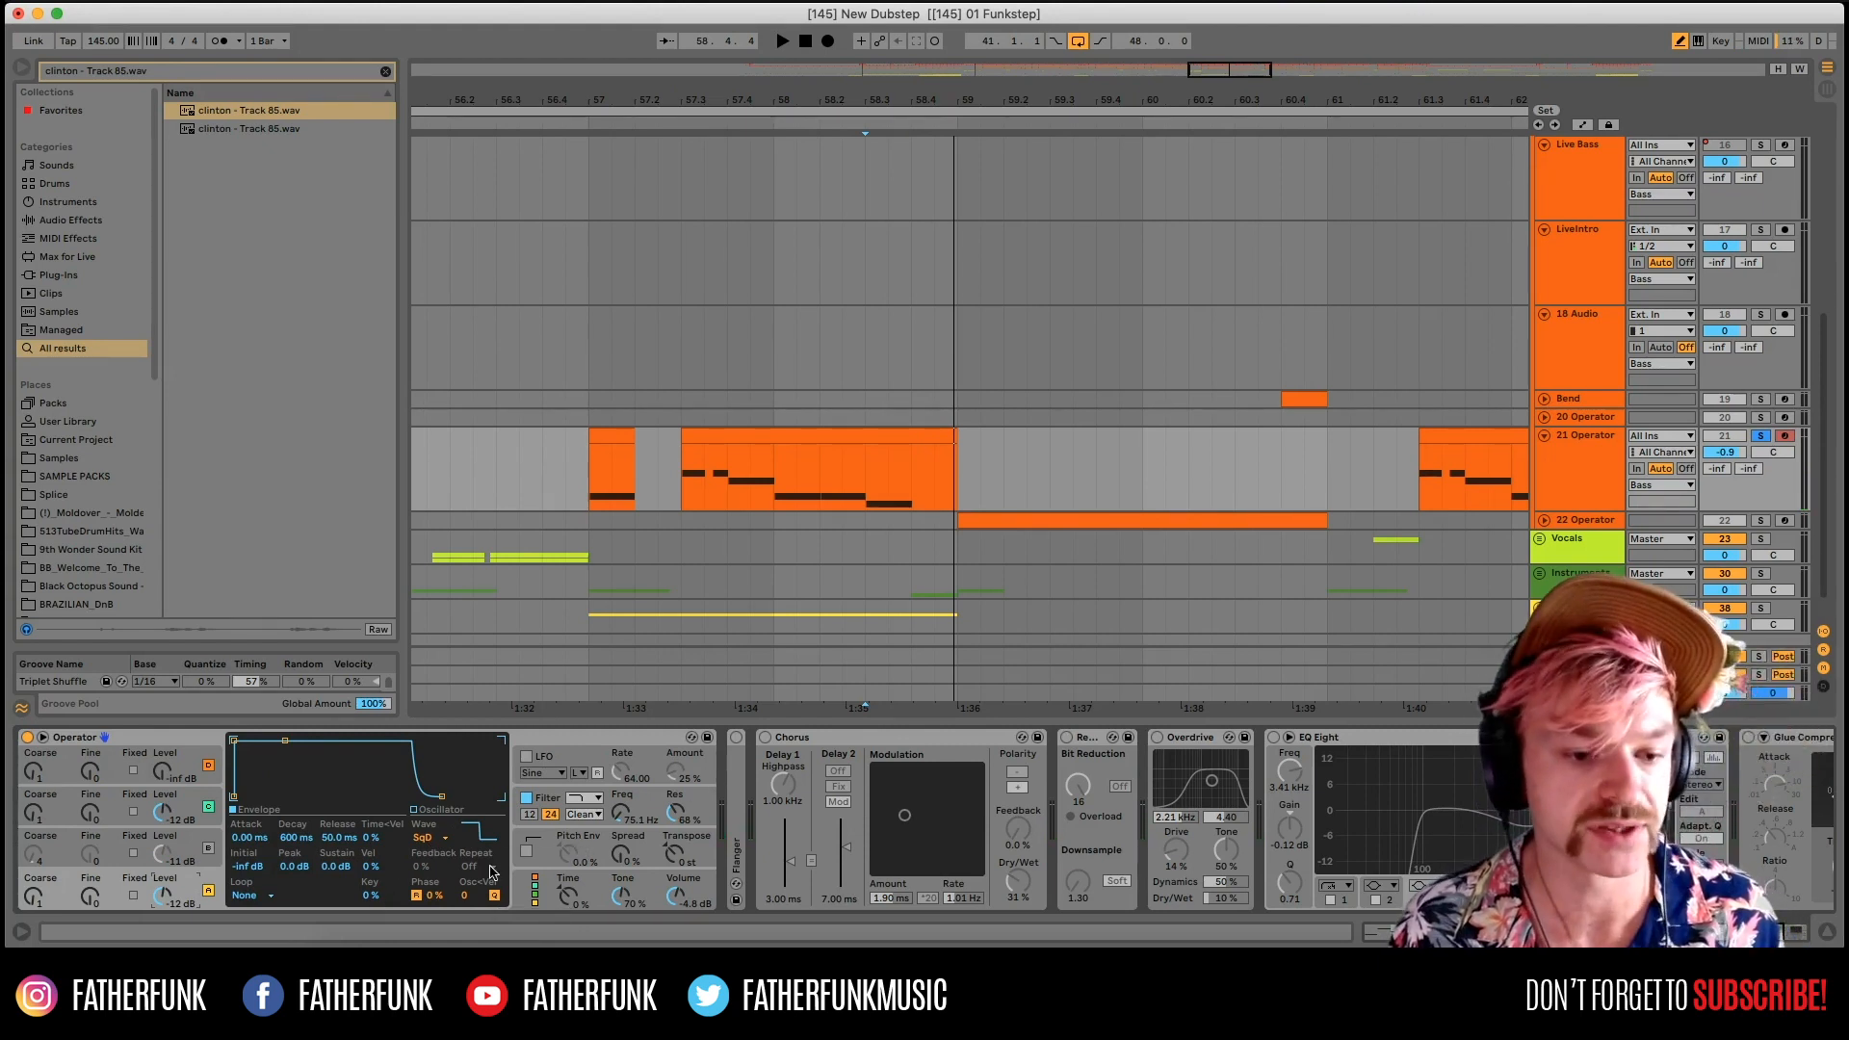
{"action": "key", "text": "space"}
{"action": "key", "text": "space"}
{"action": "key", "text": "space"}
{"action": "key", "text": "space"}
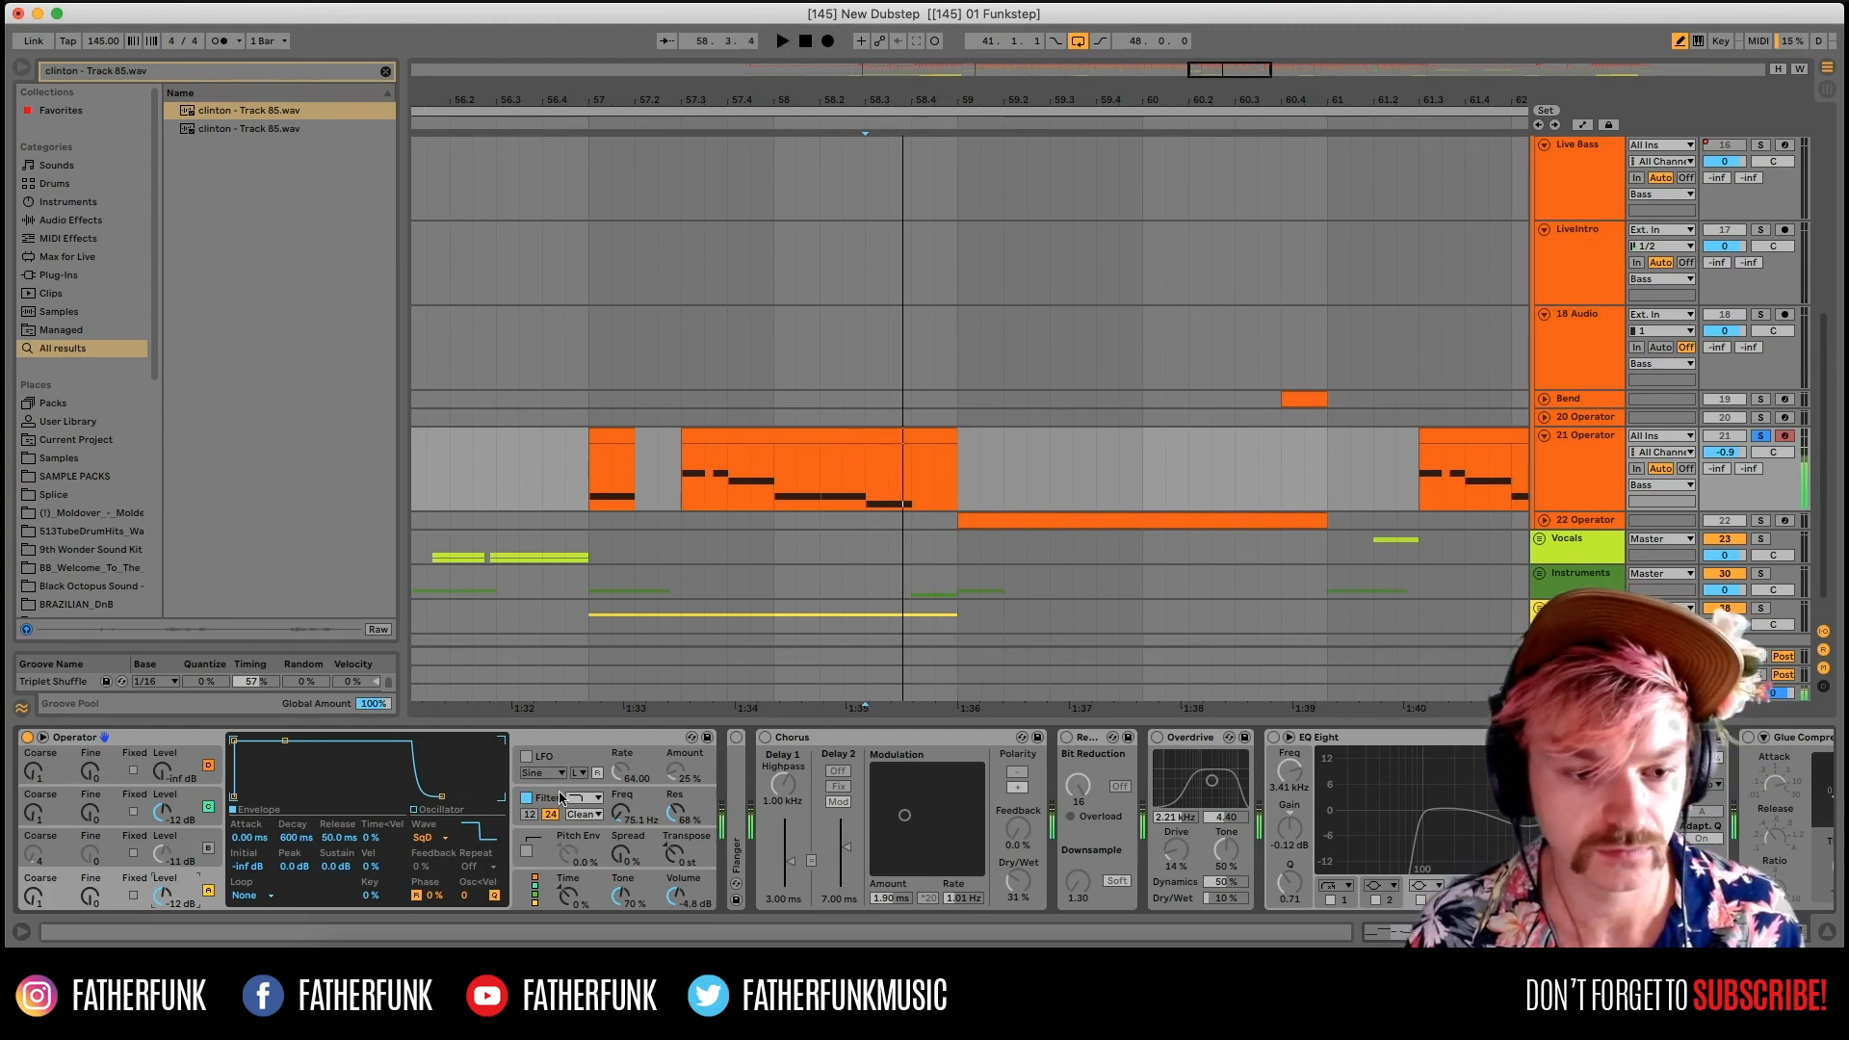
Display Operator's filter settings and audition the bass again.
{"action": "left_click", "coordinate": [549, 799]}
{"action": "key", "text": "space"}
{"action": "key", "text": "space"}
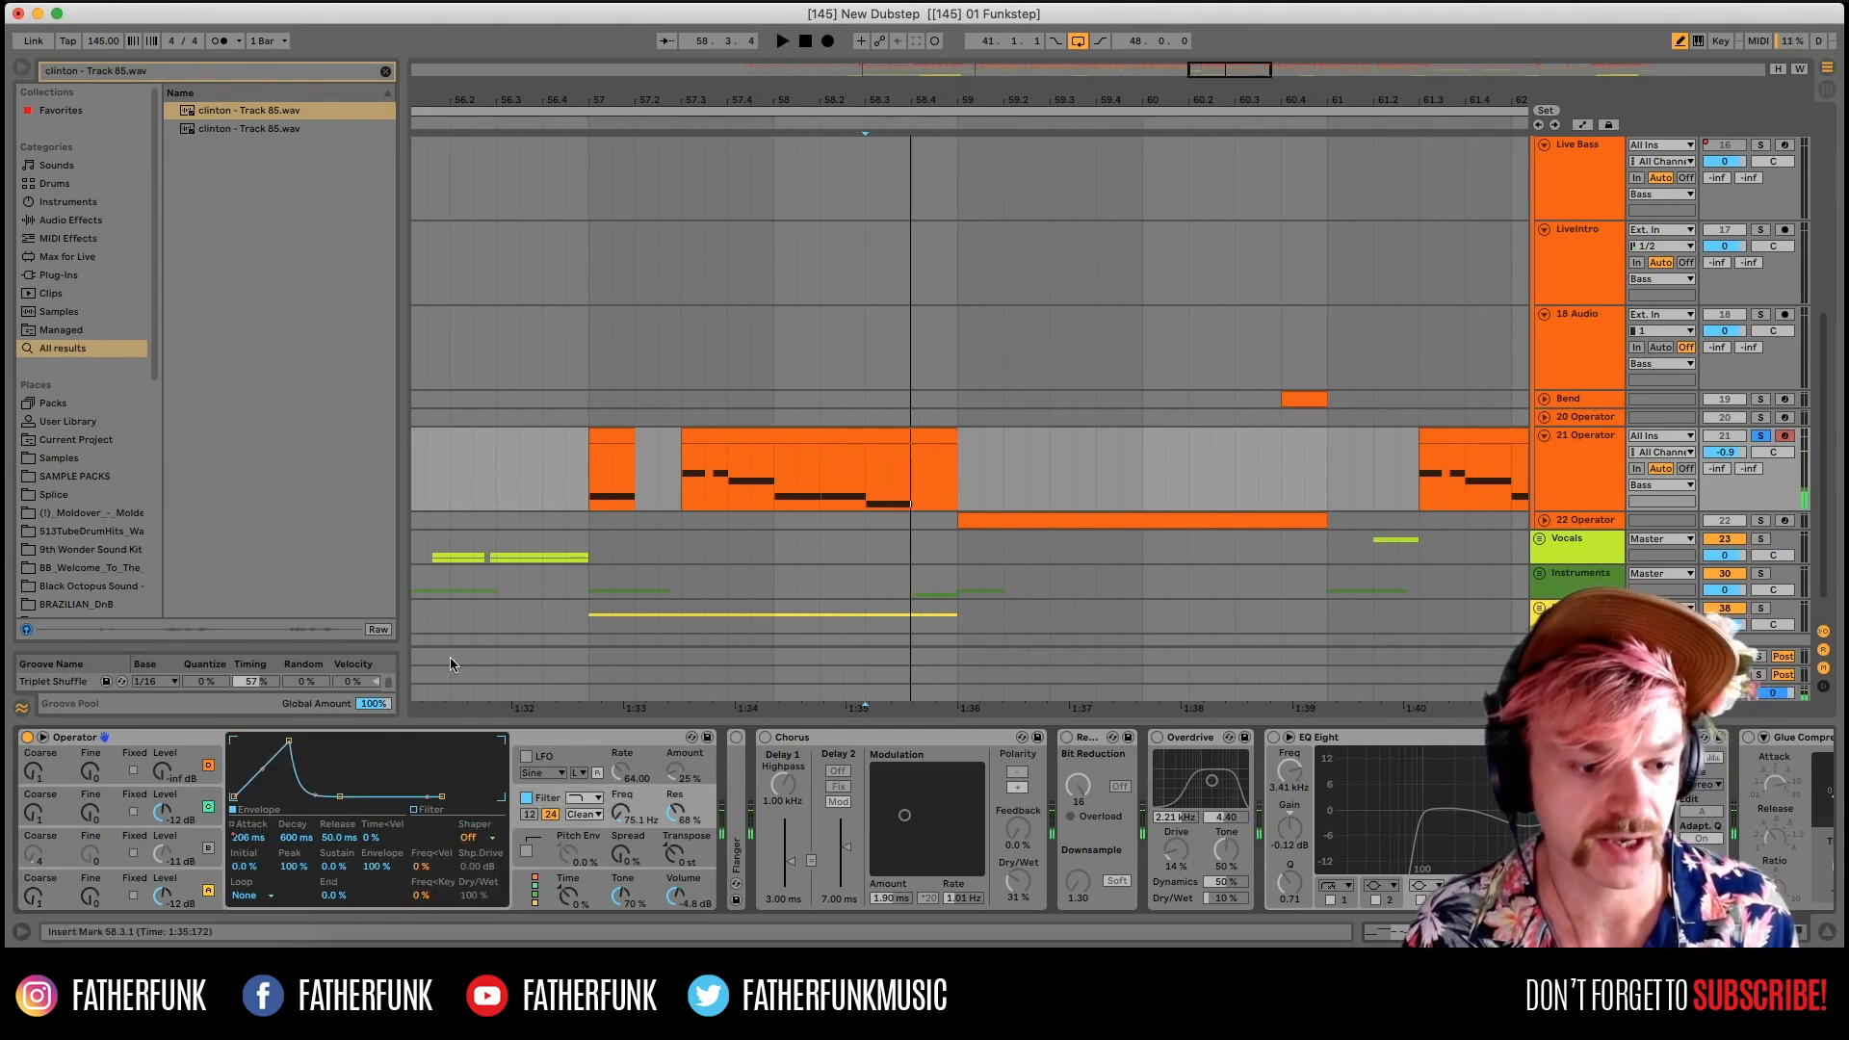
{"action": "key", "text": "space"}
{"action": "key", "text": "space"}
Switch oscillator B back on in Operator and play the bass to hear its modulation.
{"action": "left_click", "coordinate": [181, 849]}
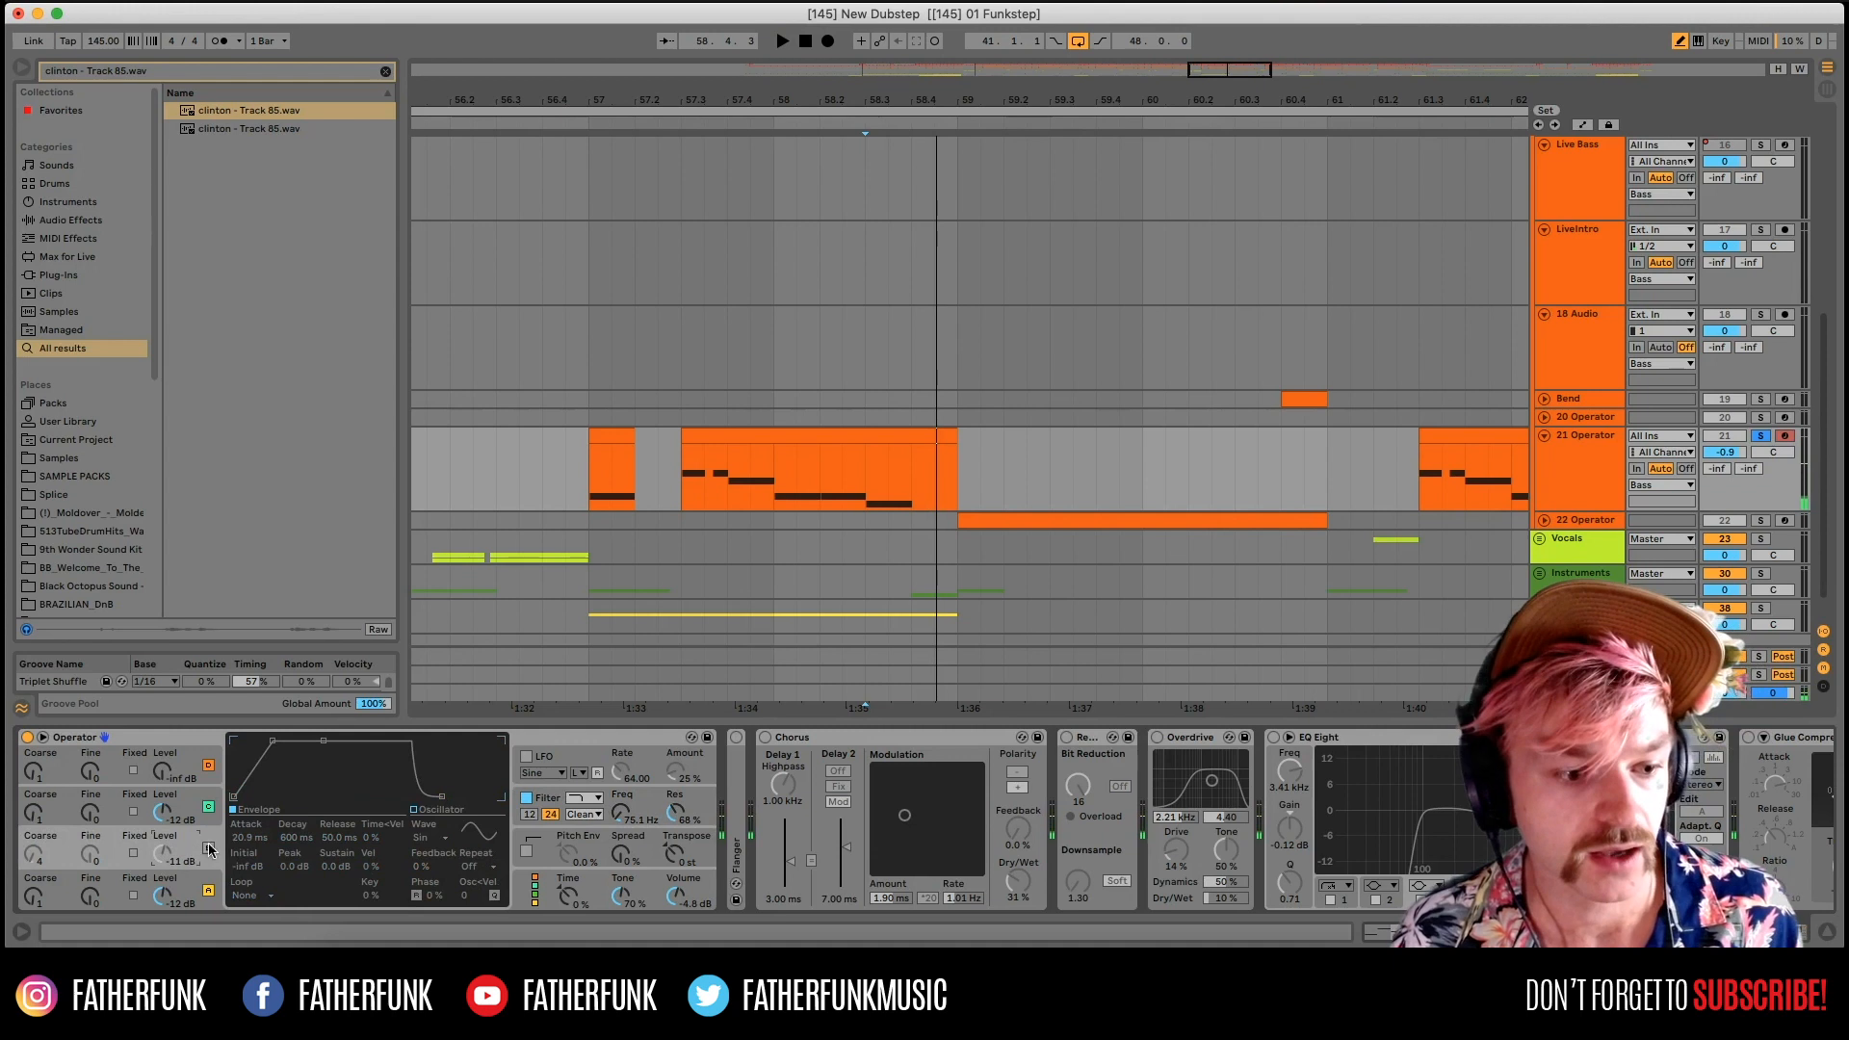
{"action": "left_click", "coordinate": [207, 849]}
{"action": "key", "text": "space"}
{"action": "key", "text": "space"}
{"action": "key", "text": "space"}
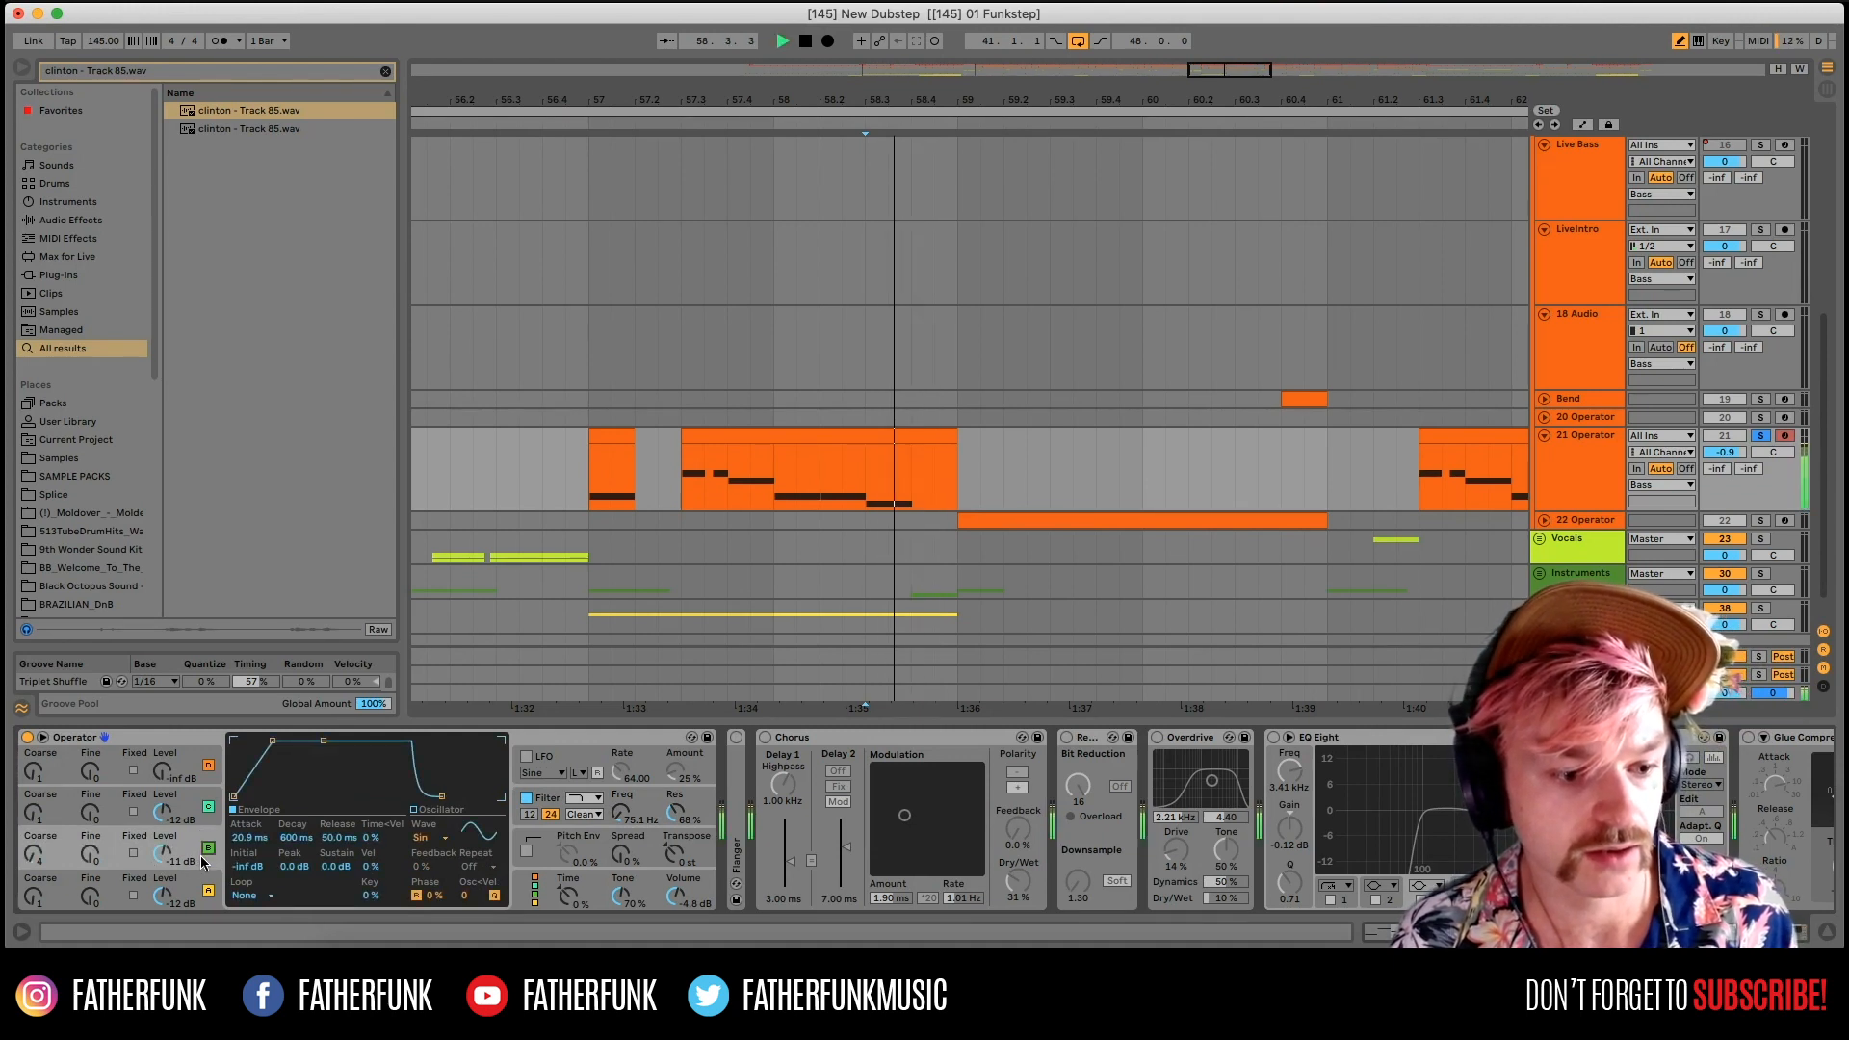
{"action": "key", "text": "space"}
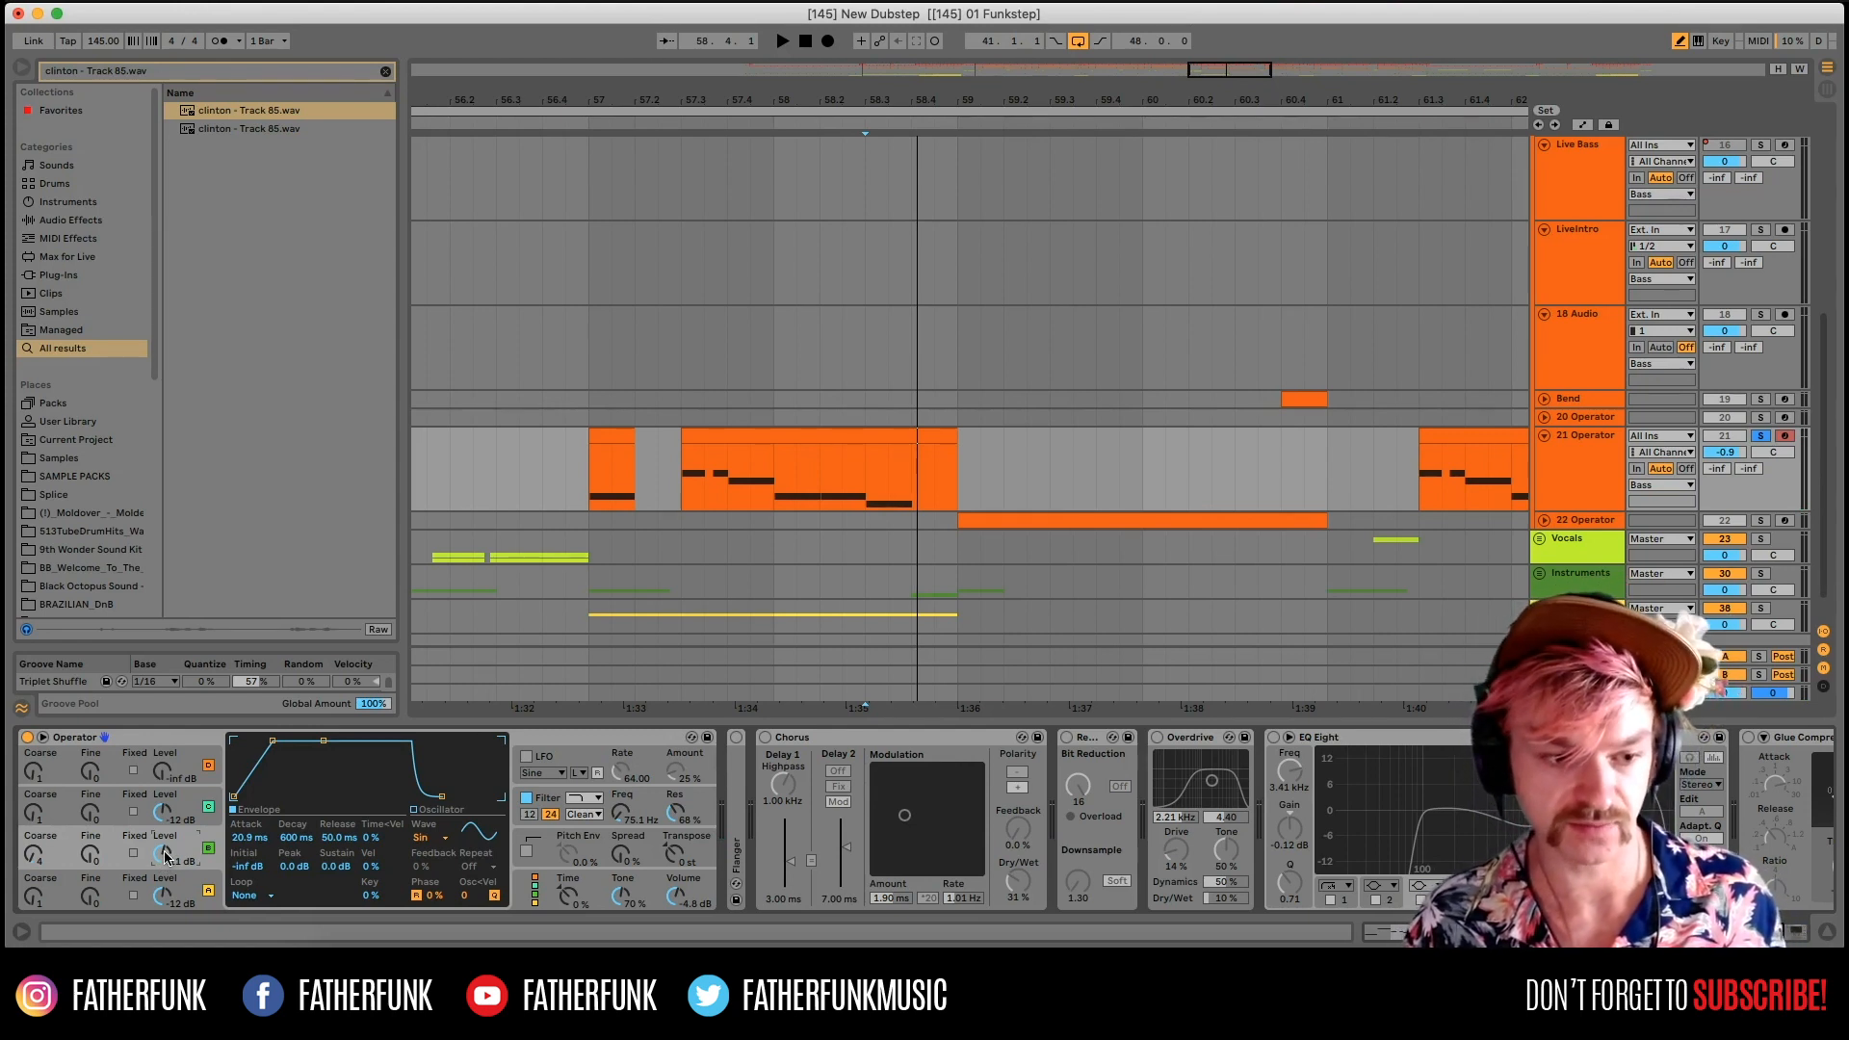
Try a -25 dB level and a 725 ms attack on oscillator B while playing the bass, restoring the original values.
{"action": "key", "text": "space"}
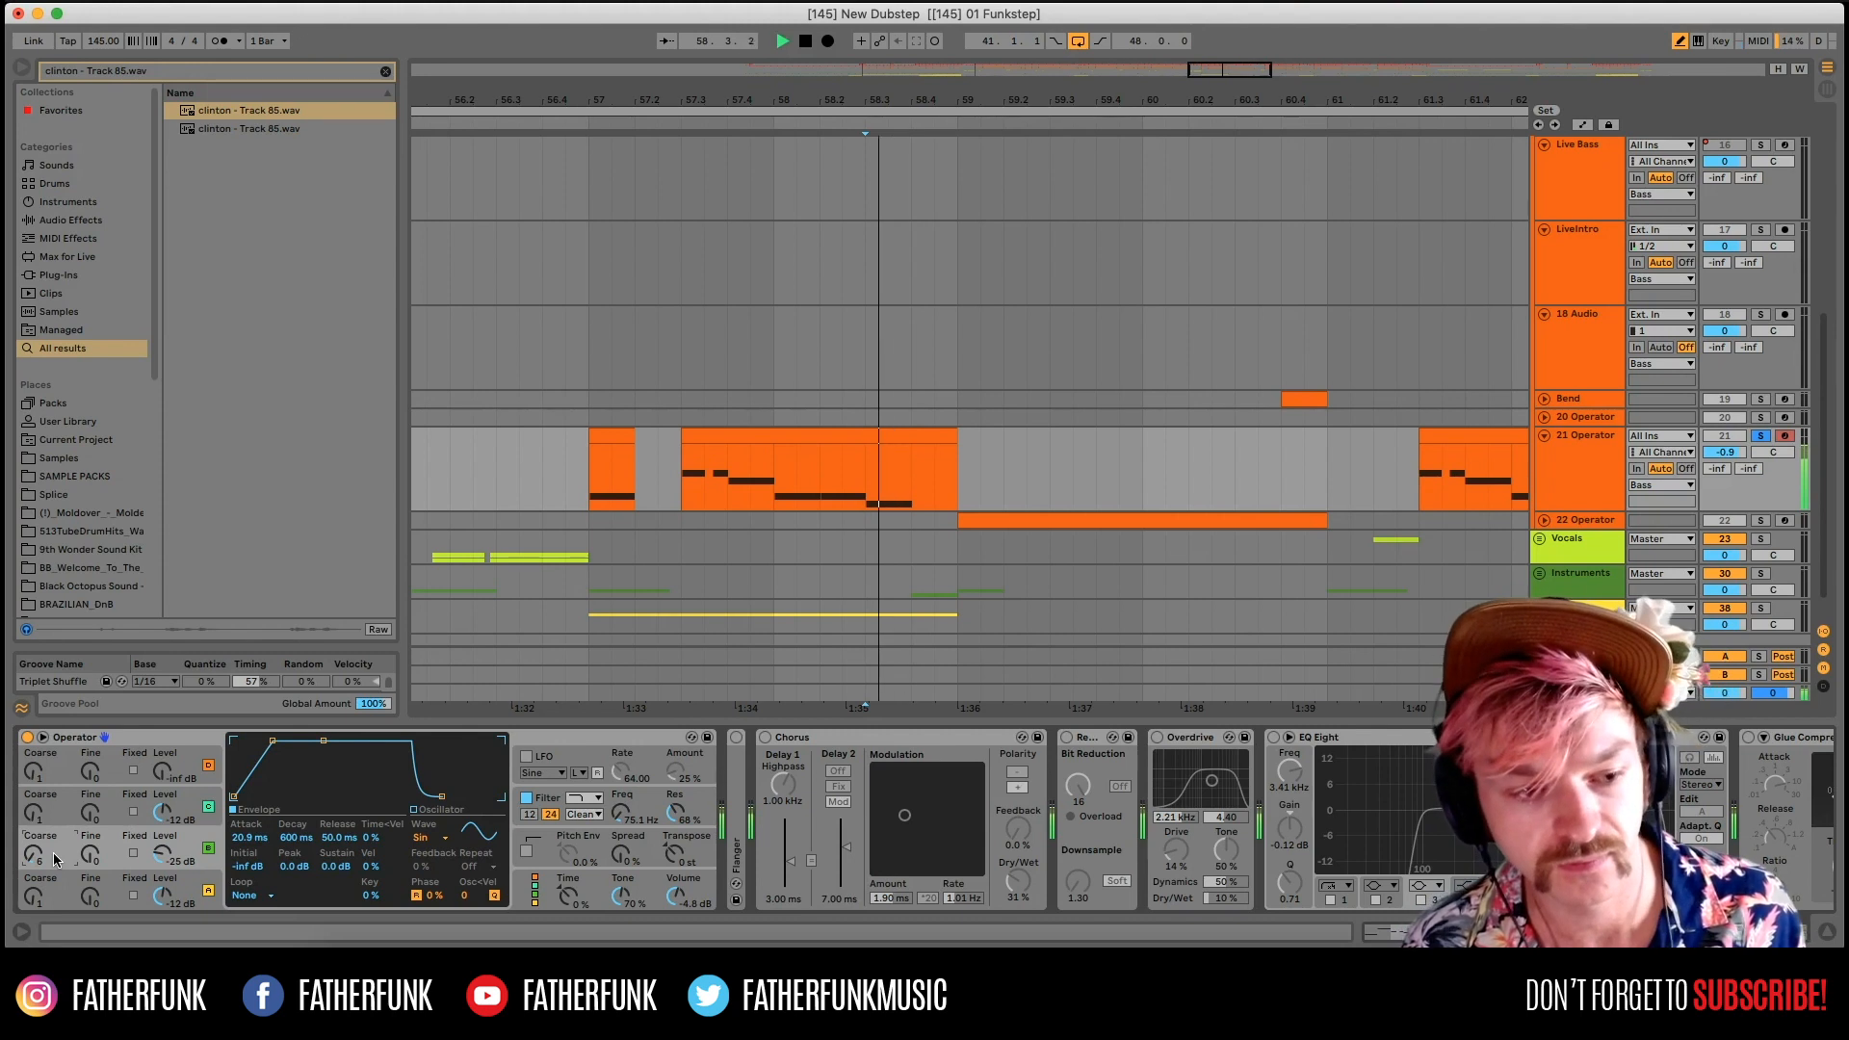
{"action": "key", "text": "space"}
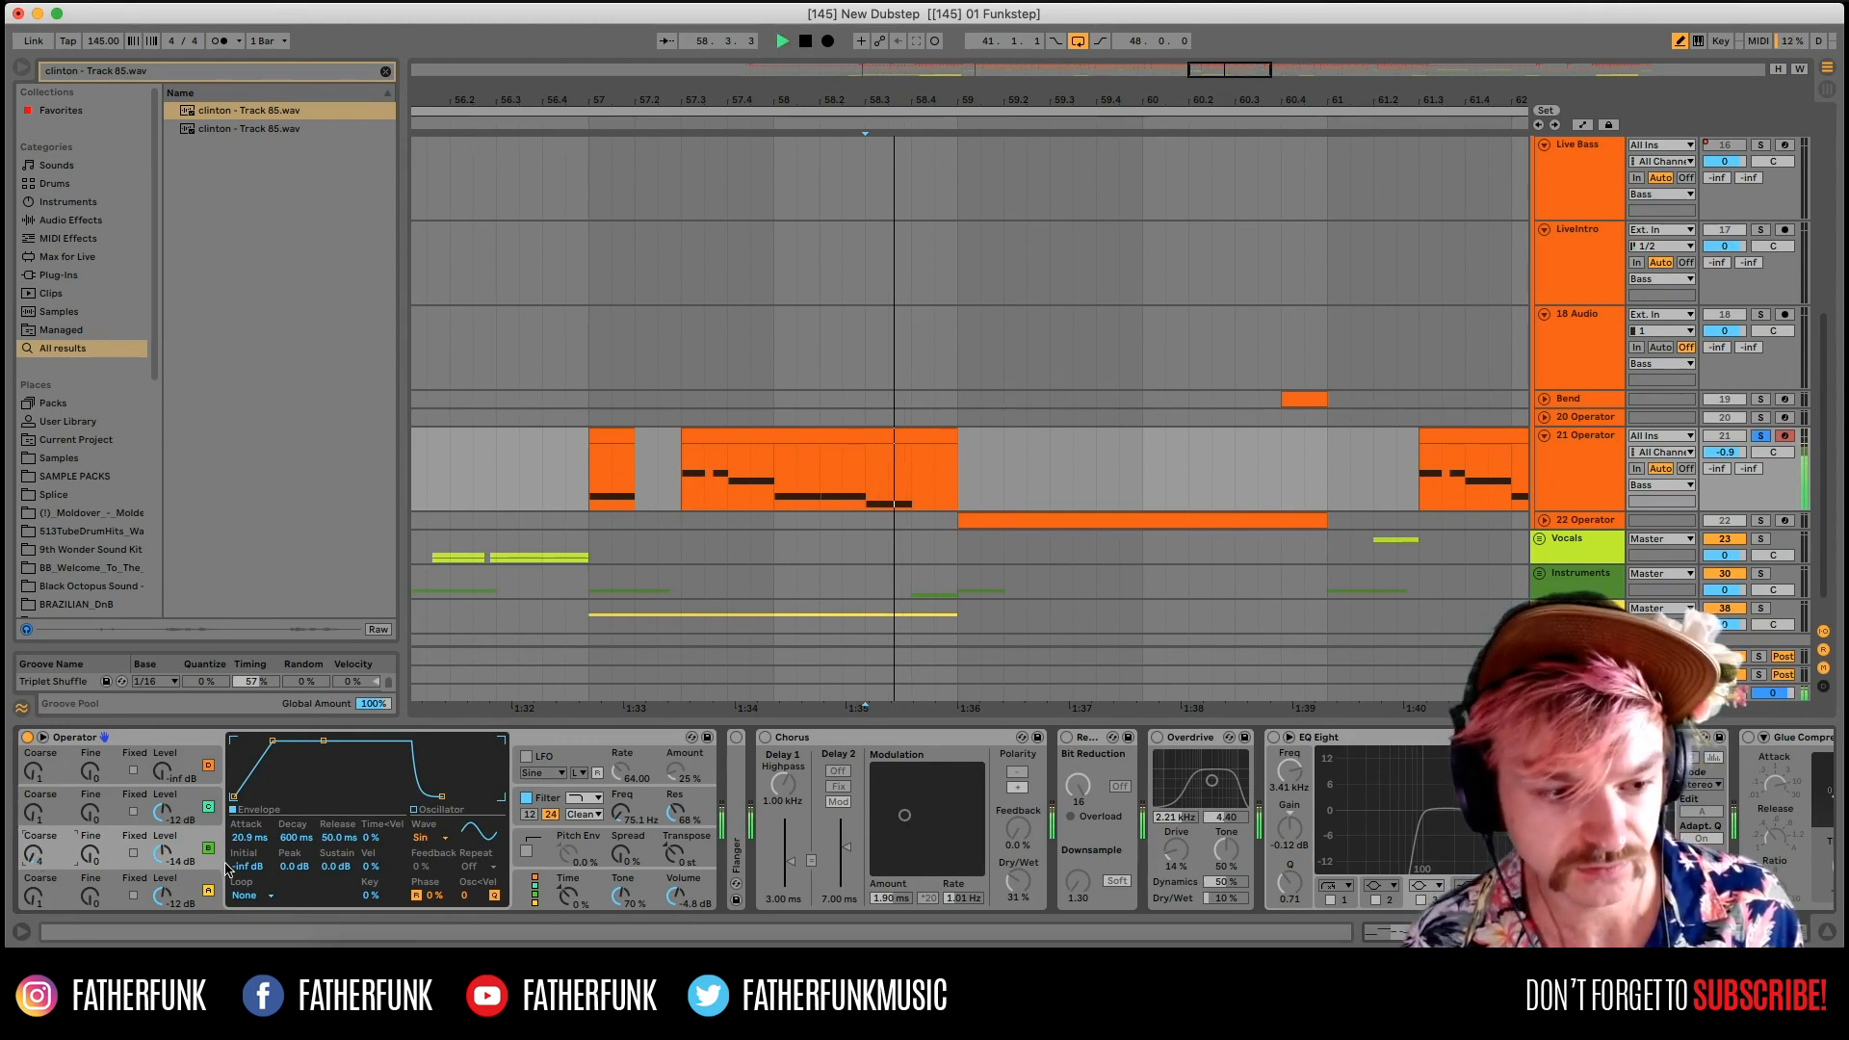
{"action": "left_click_drag", "start_coordinate": [276, 741], "coordinate": [299, 741]}
{"action": "key", "text": "space"}
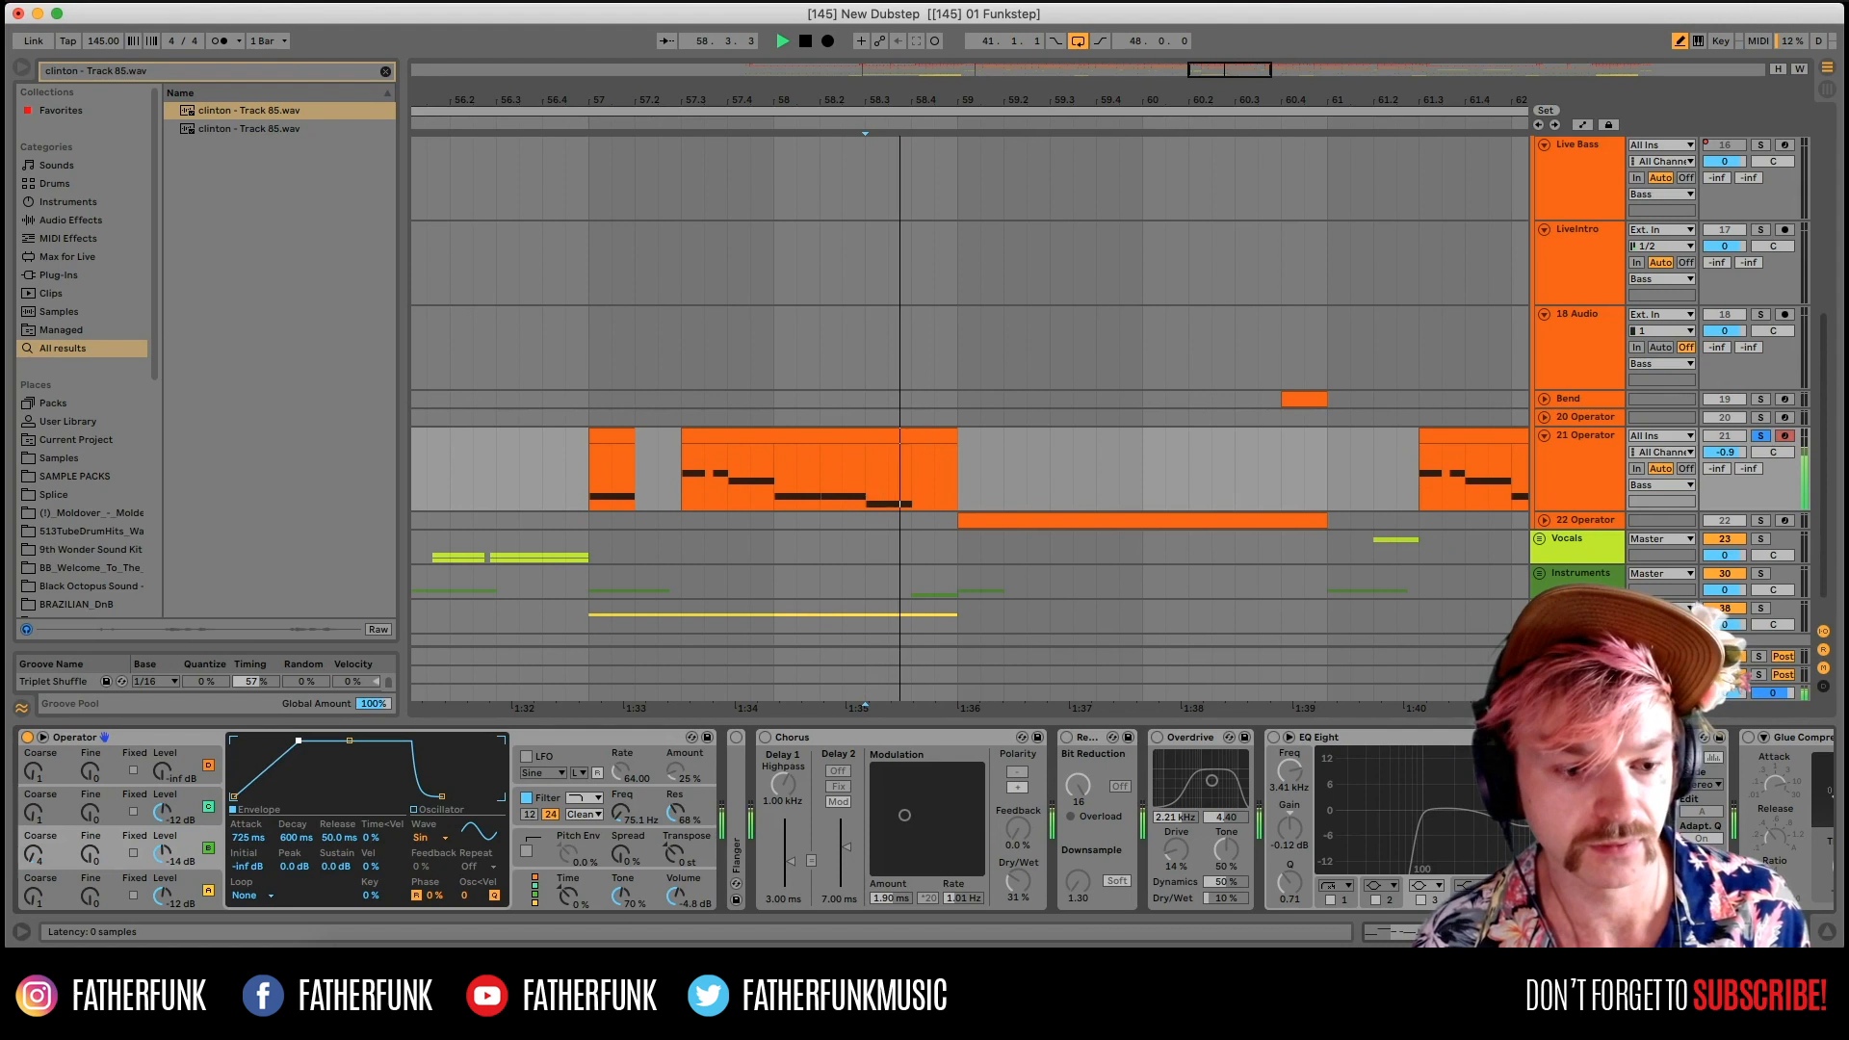
{"action": "key", "text": "space"}
{"action": "left_click_drag", "start_coordinate": [299, 741], "coordinate": [272, 740]}
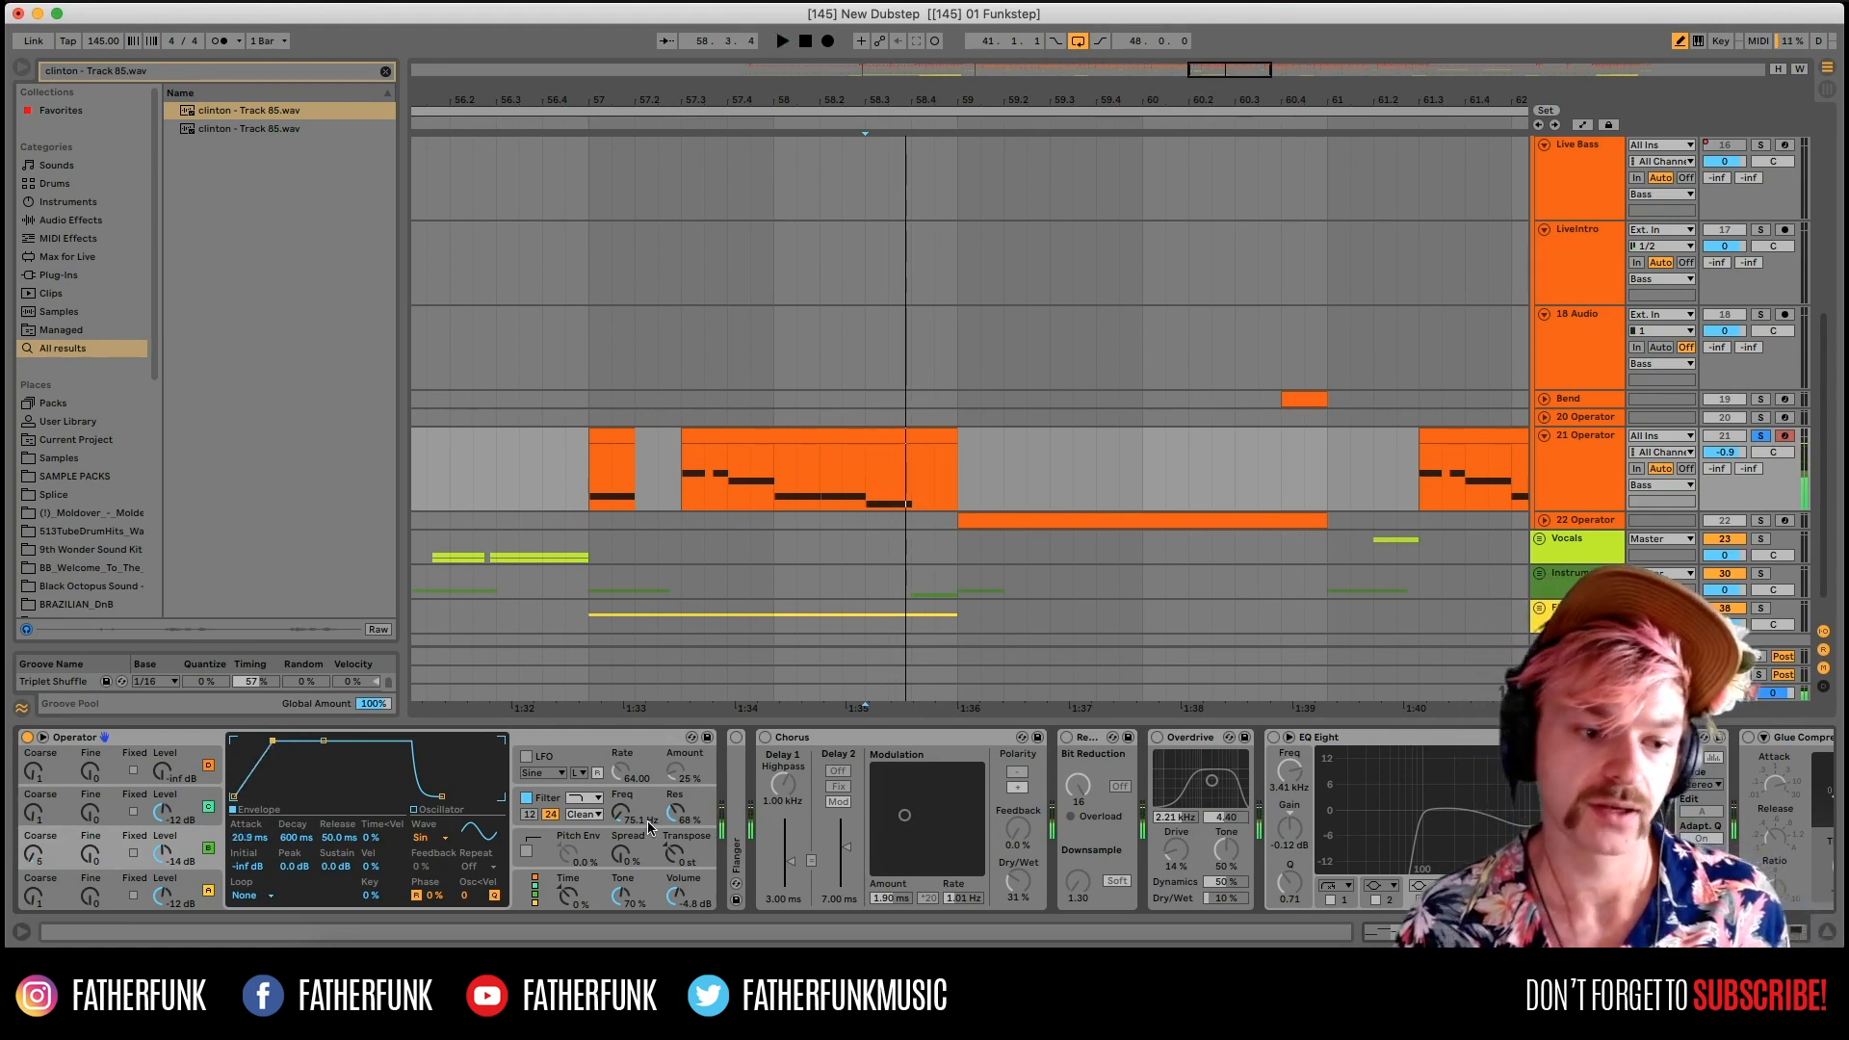
{"action": "key", "text": "space"}
{"action": "key", "text": "space"}
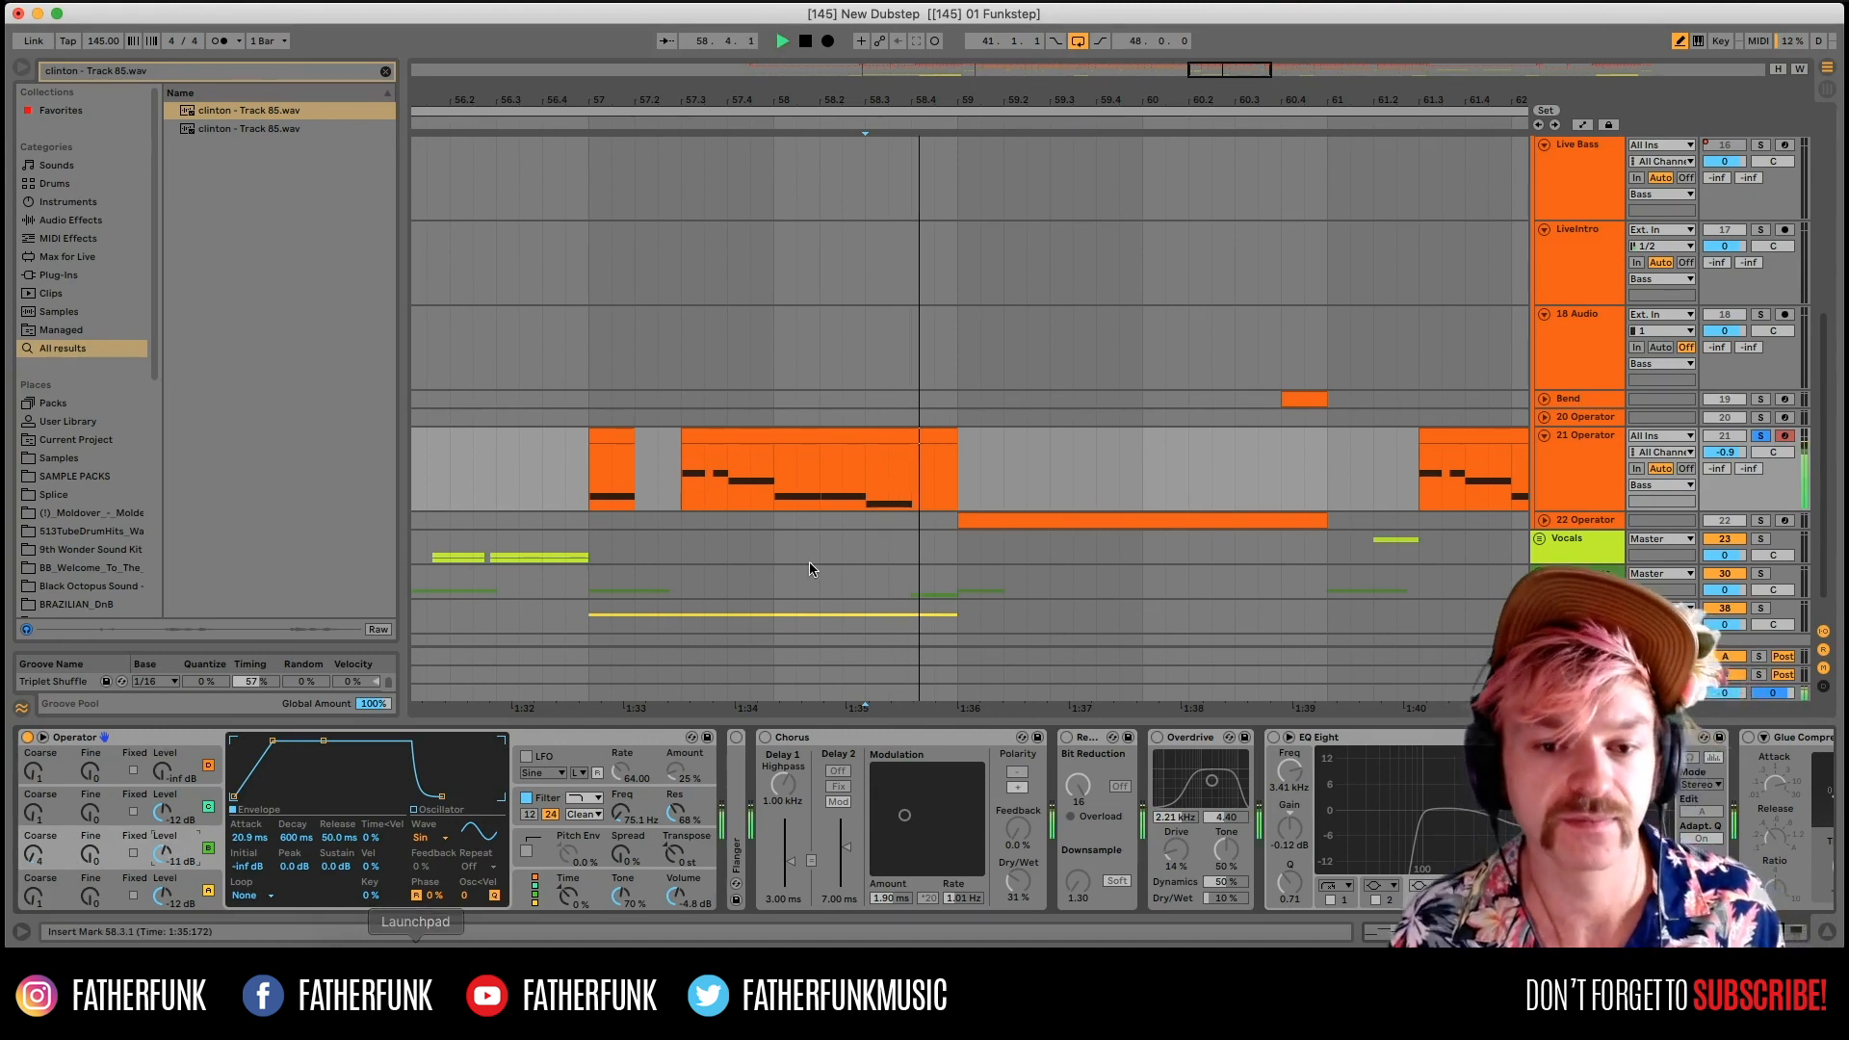
Play the 21 Operator track from its short clip at bar 57, unsolo the track, and select its 57.3 to 59.1 clip.
{"action": "left_click", "coordinate": [609, 450]}
{"action": "key", "text": "space"}
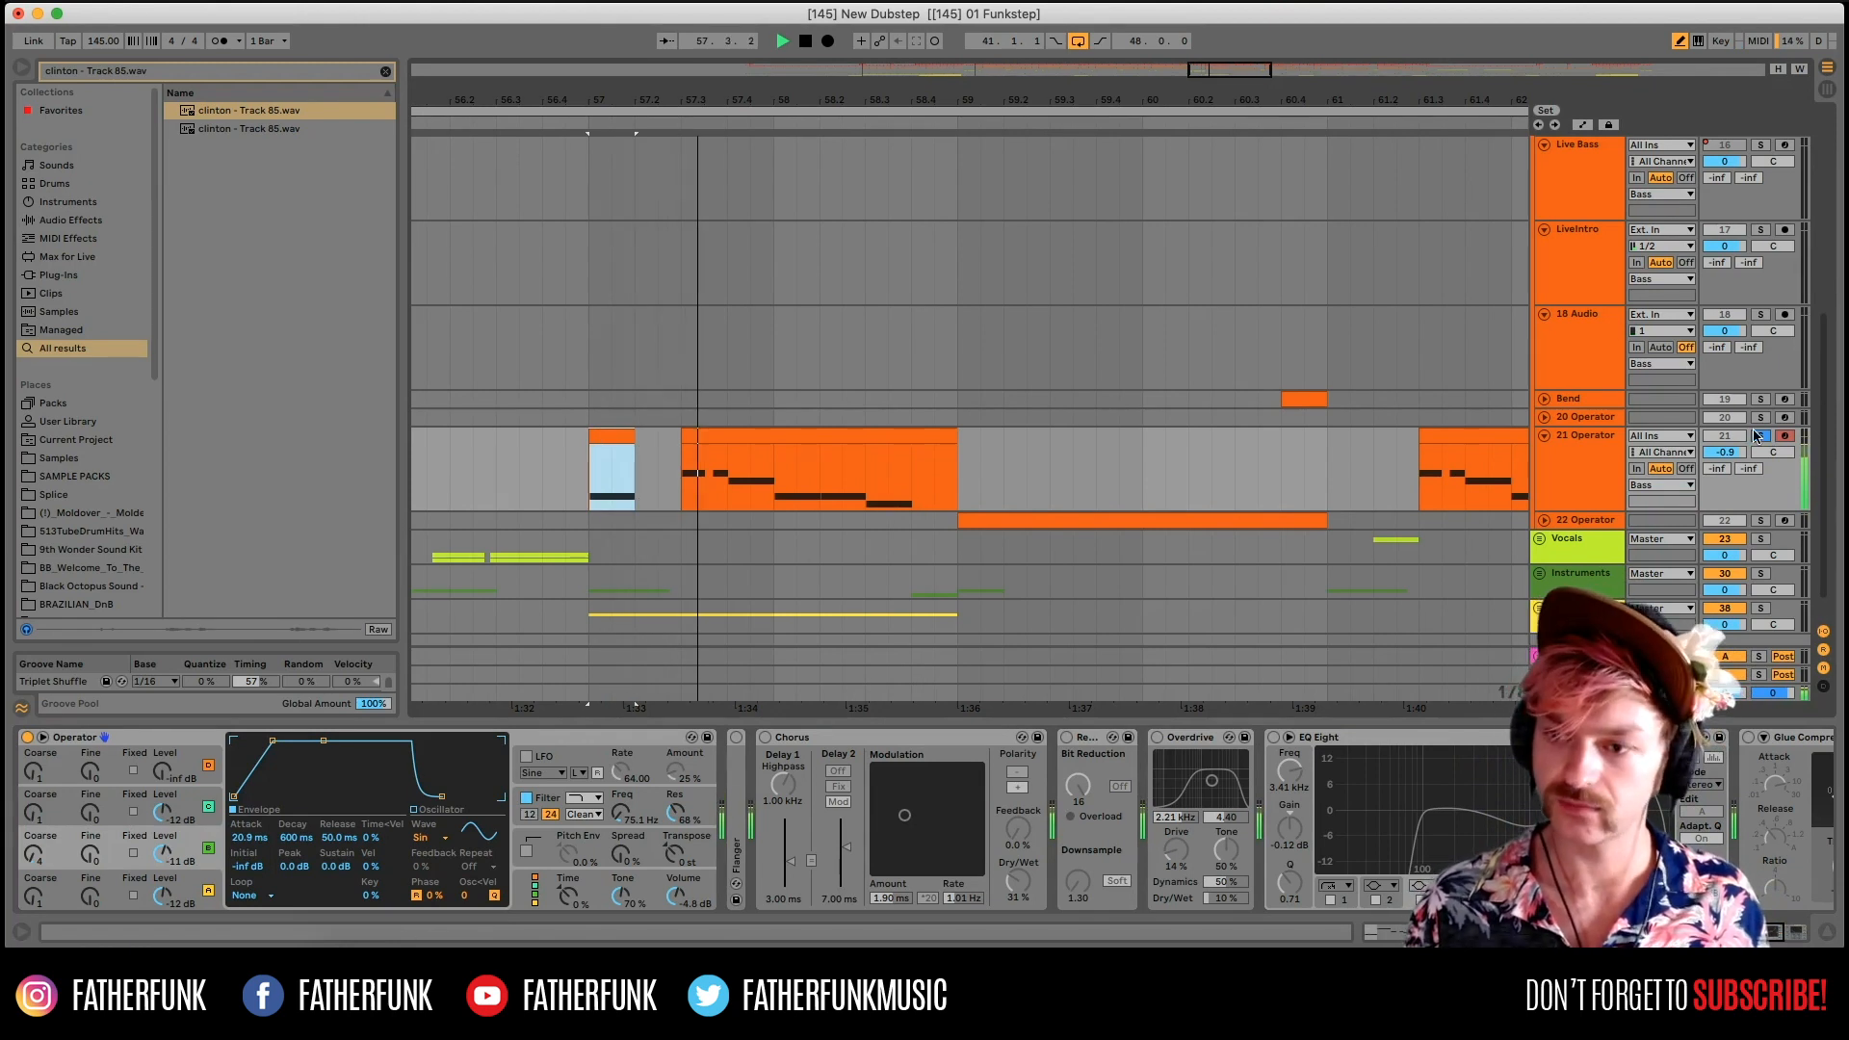
{"action": "left_click", "coordinate": [905, 440]}
{"action": "key", "text": "space"}
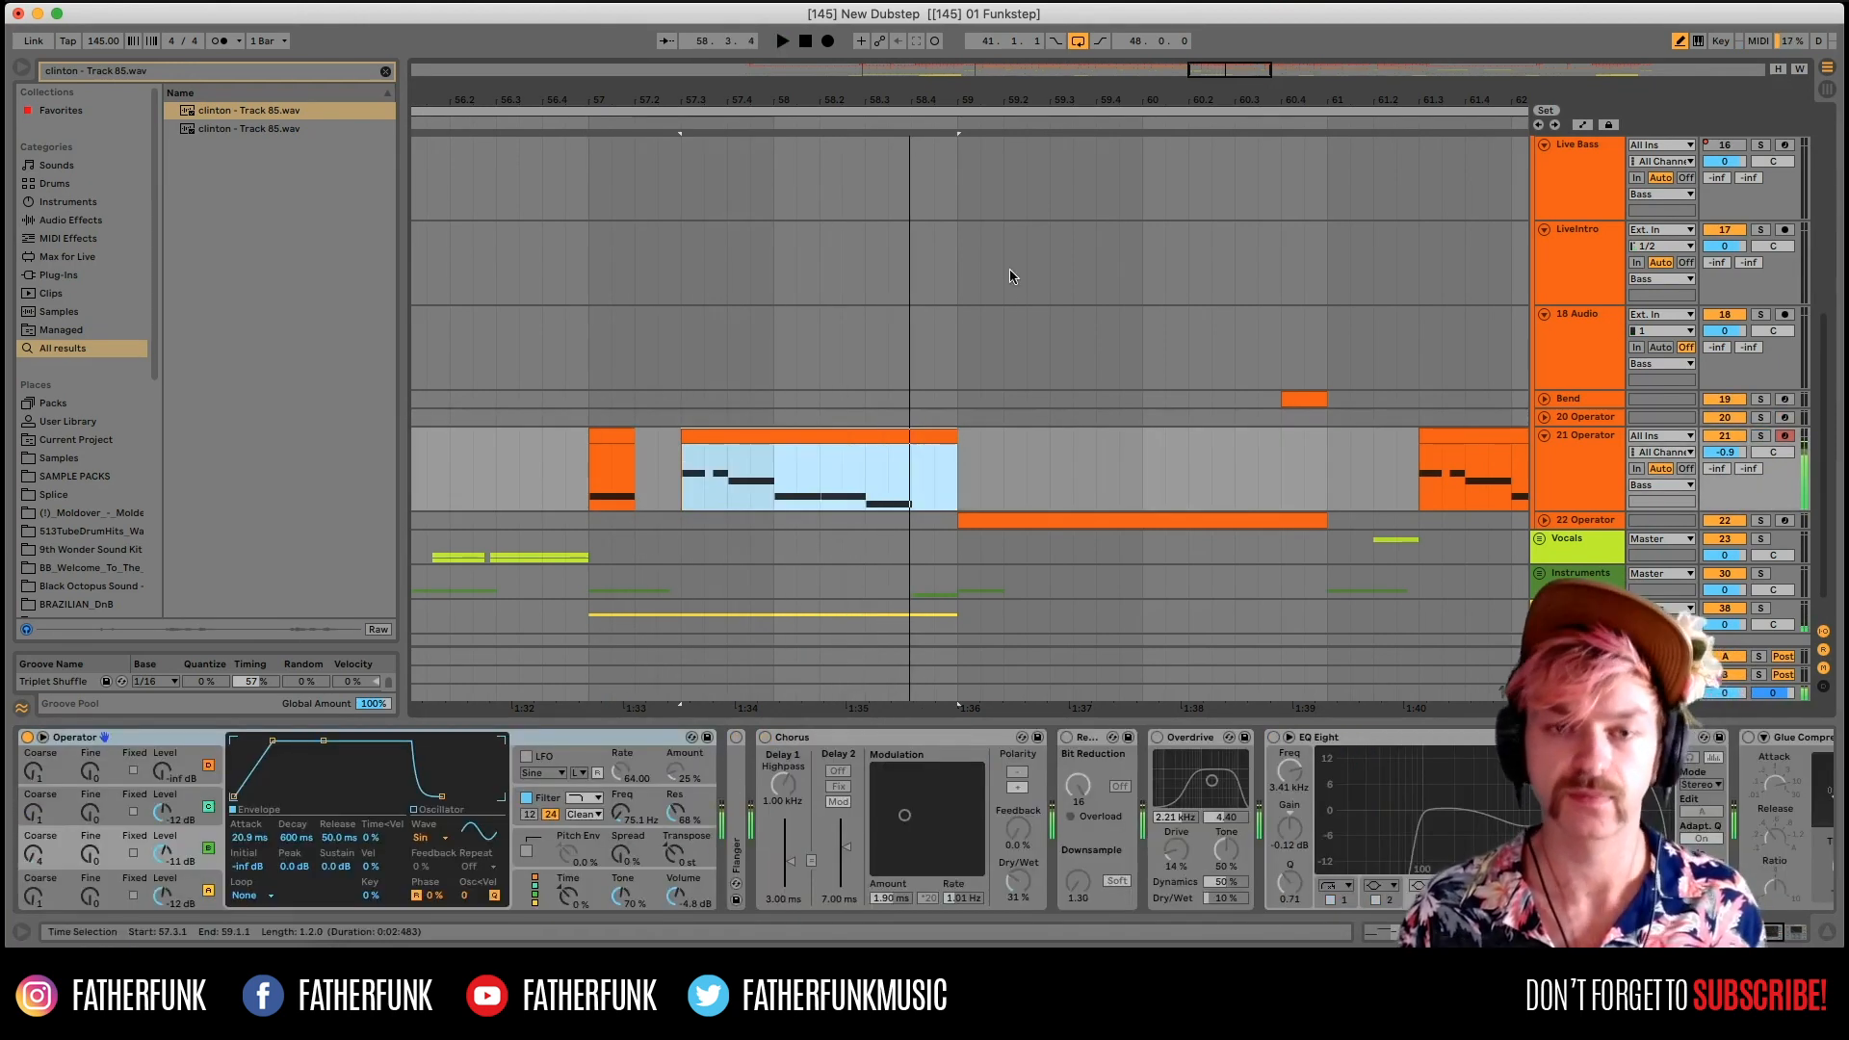
{"action": "left_click_drag", "start_coordinate": [1209, 70], "coordinate": [1209, 38]}
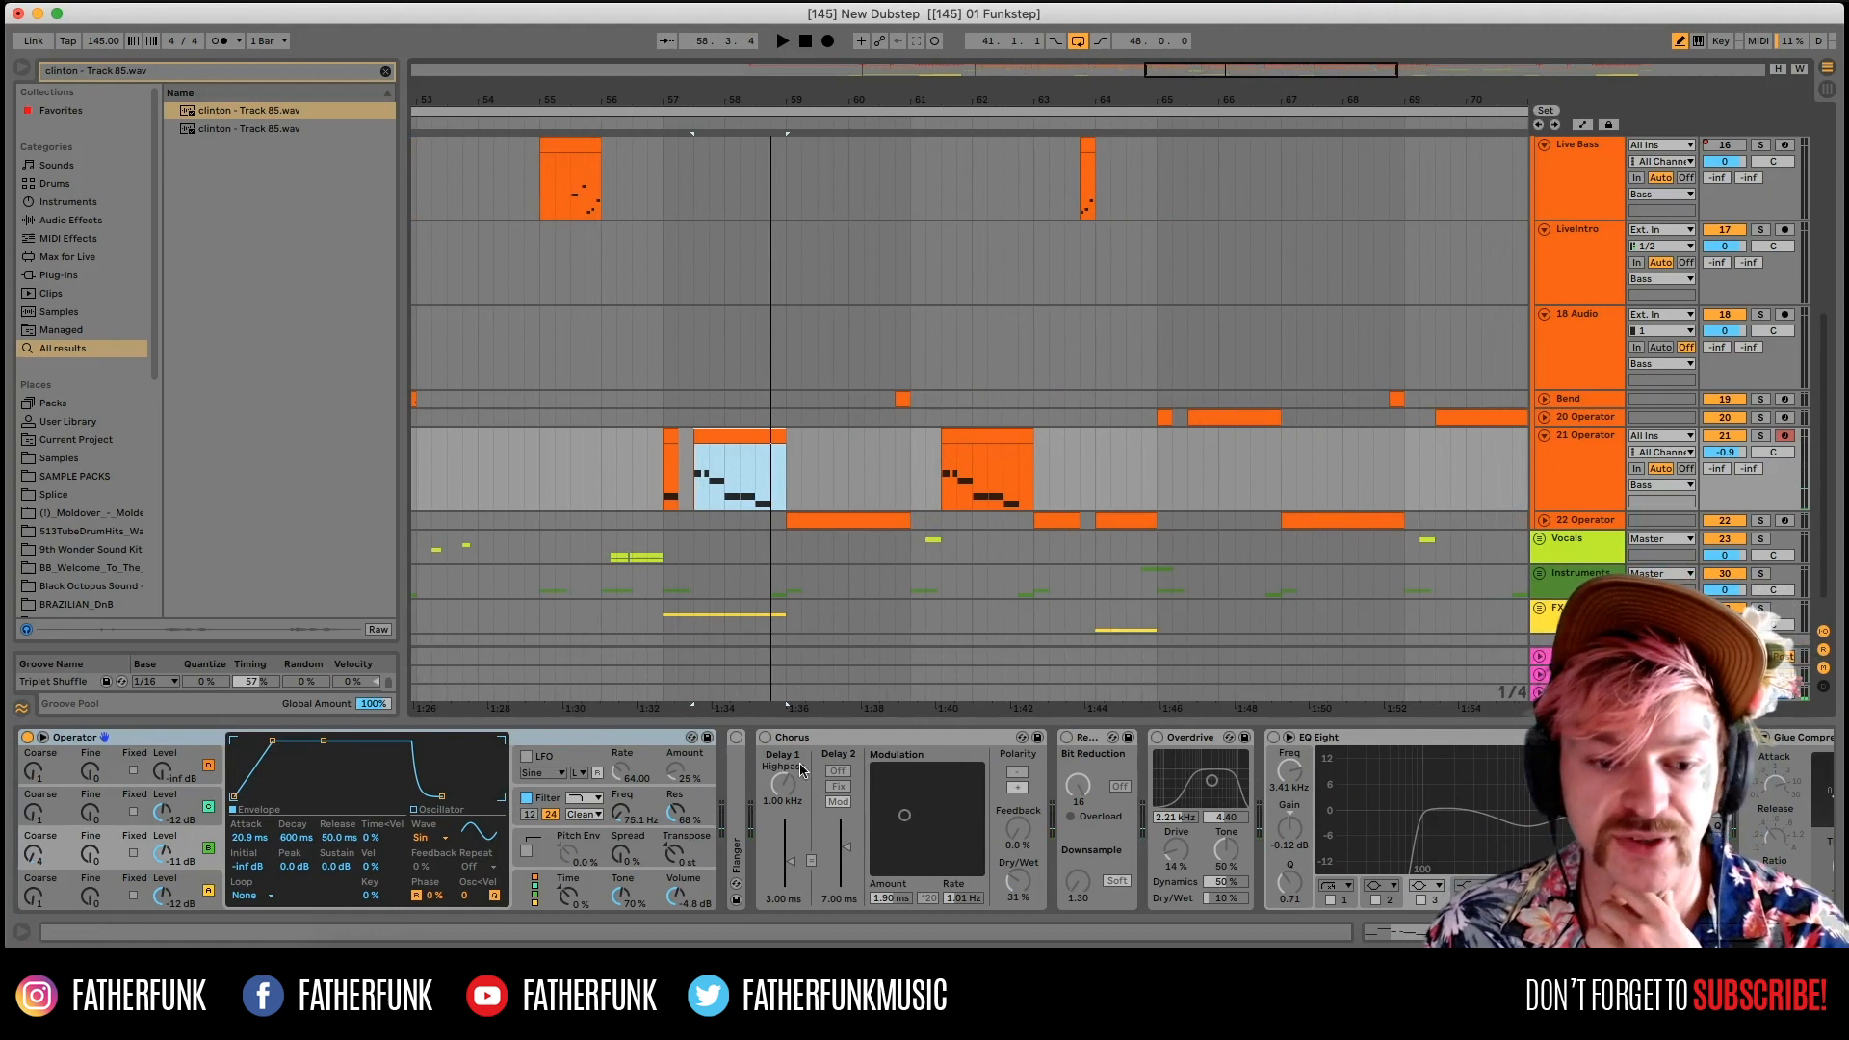
Re-enable the Flanger, Chorus and Redux on the 21 Operator track, playing the drop with the Flanger active.
{"action": "left_click", "coordinate": [736, 738]}
{"action": "double_click", "coordinate": [581, 739]}
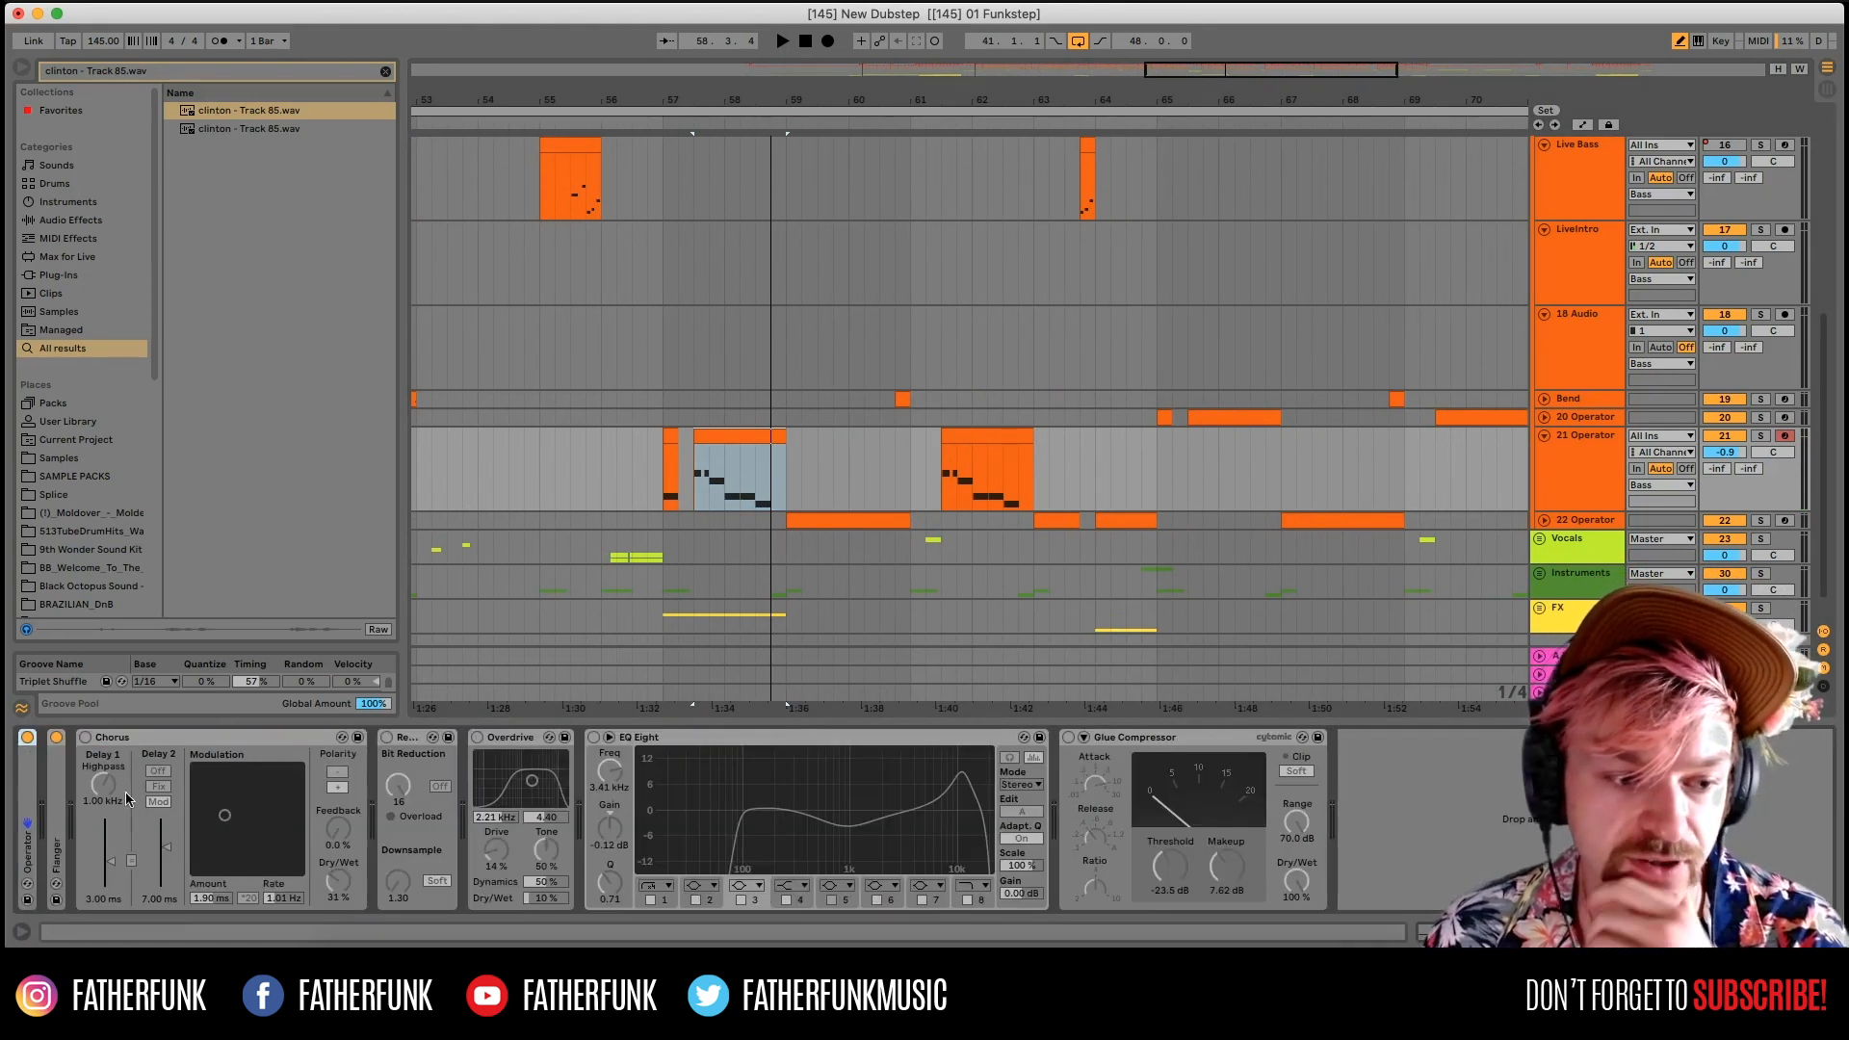
{"action": "double_click", "coordinate": [56, 848]}
{"action": "key", "text": "space"}
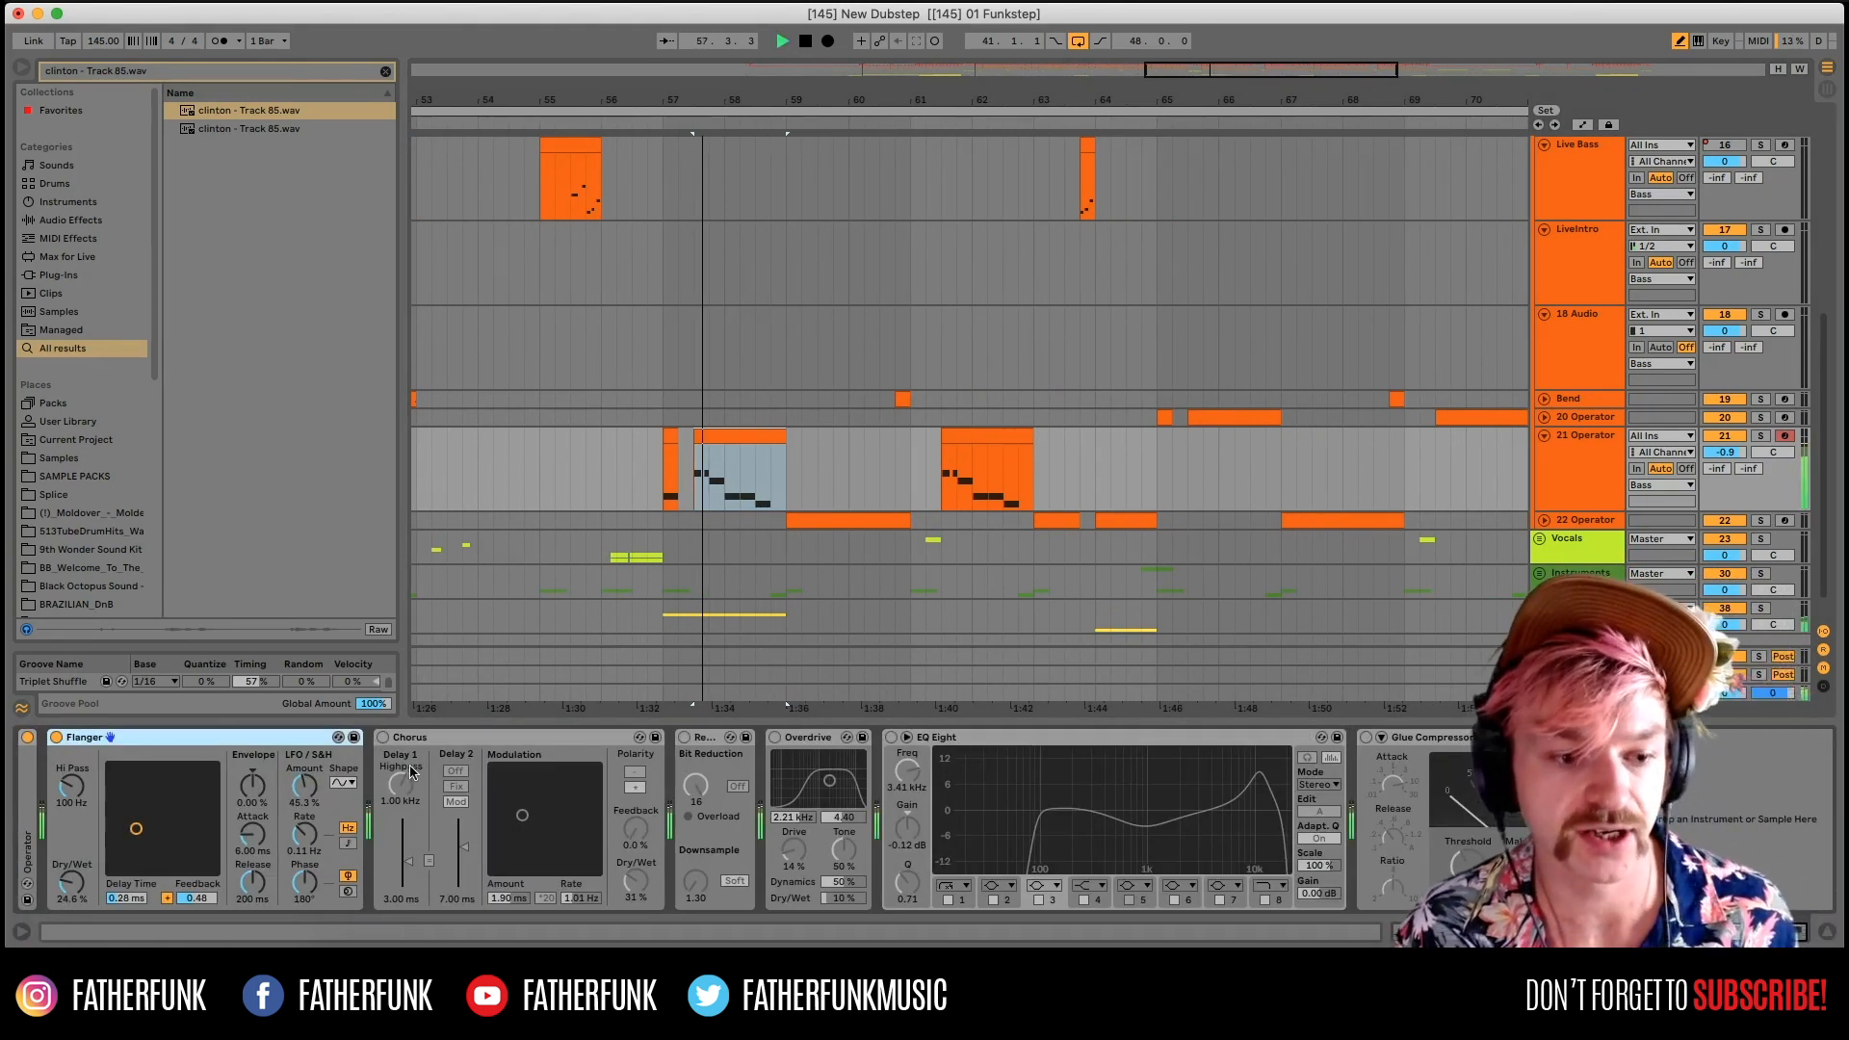
{"action": "key", "text": "space"}
{"action": "left_click", "coordinate": [383, 738]}
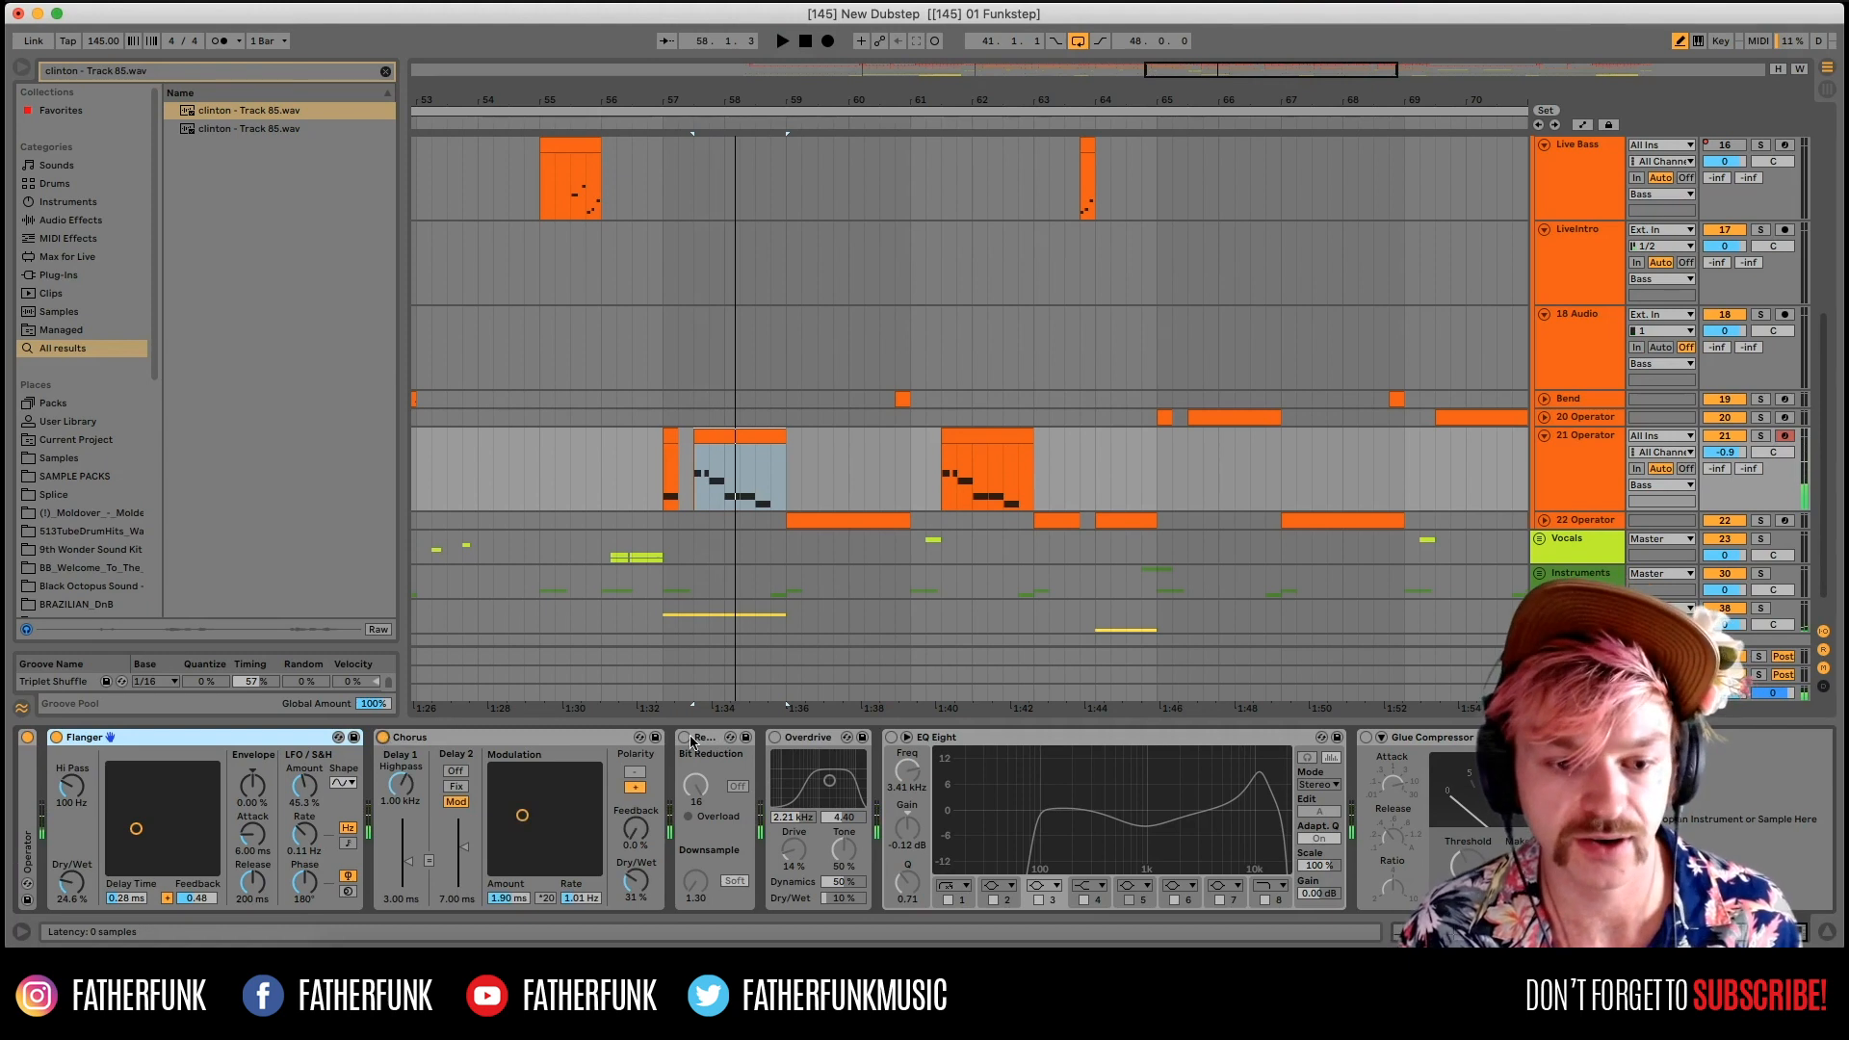
{"action": "left_click", "coordinate": [685, 737]}
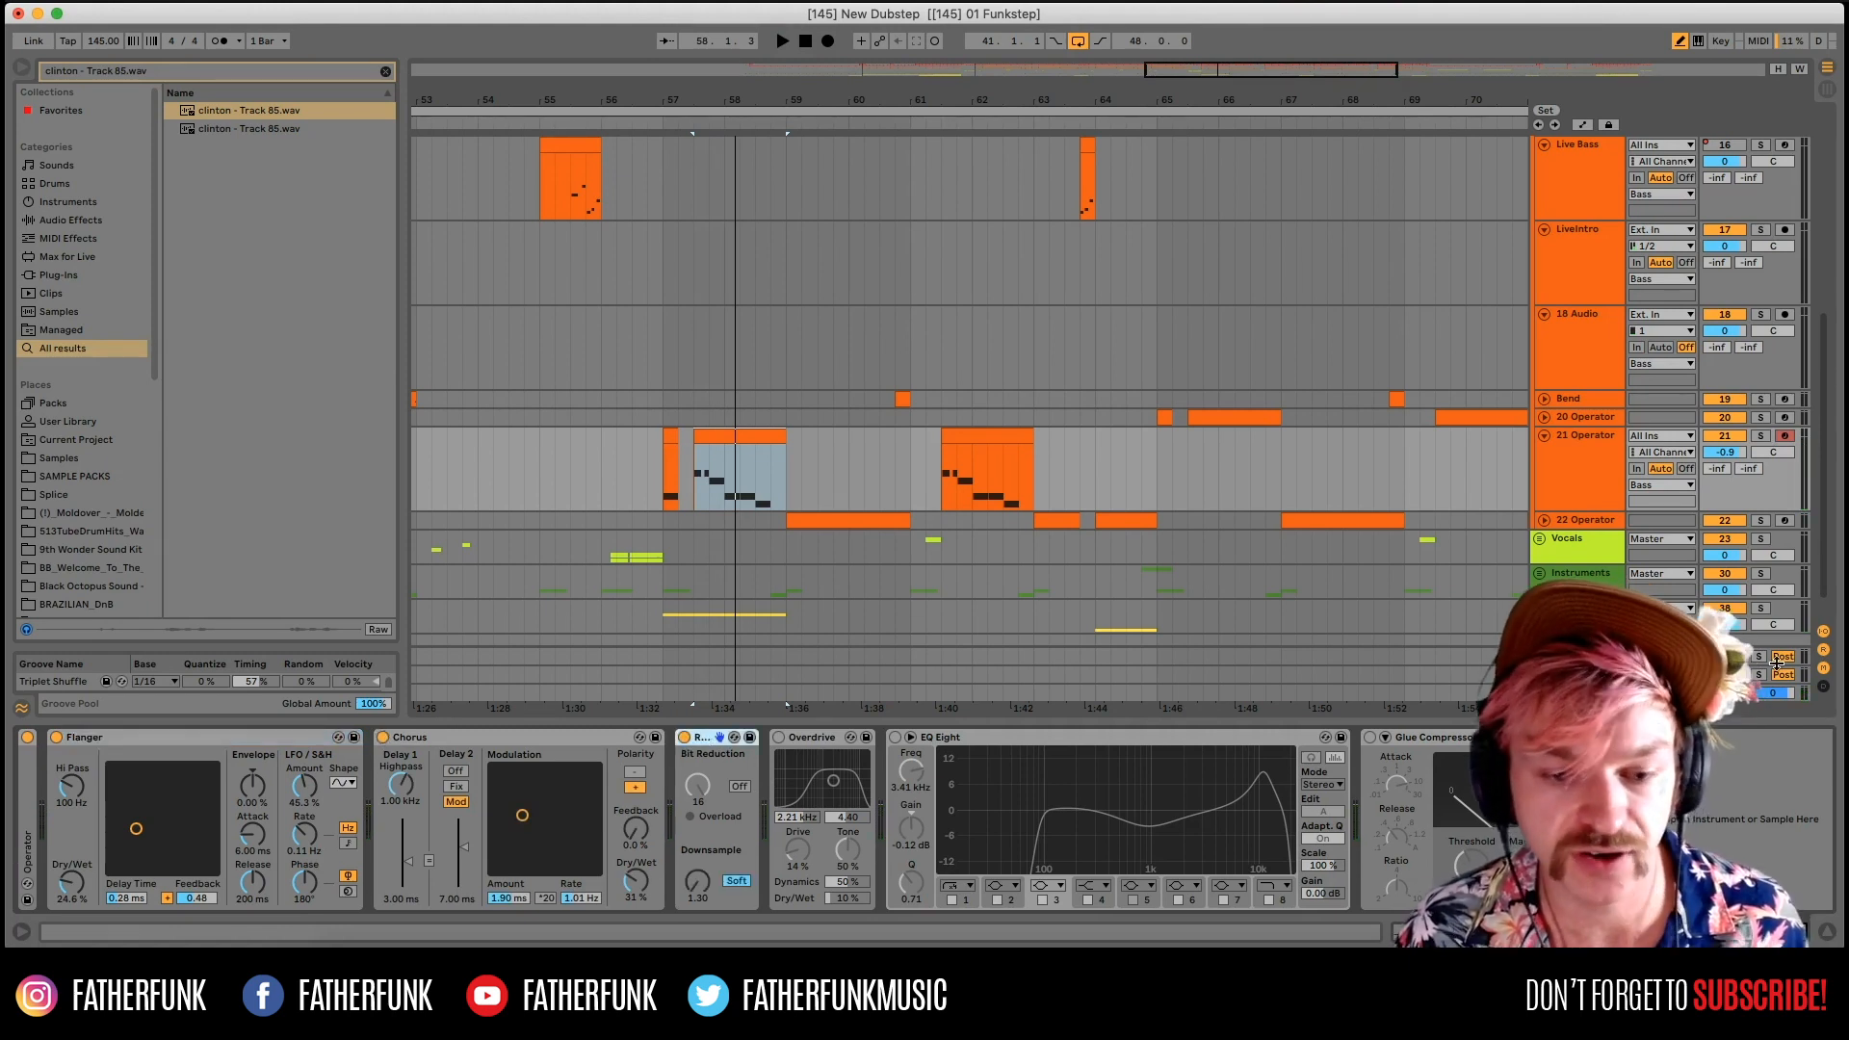
Solo the 21 Operator track and play it from bar 58, comparing the bass with Redux off and on.
{"action": "left_click", "coordinate": [1761, 436]}
{"action": "key", "text": "space"}
{"action": "left_click", "coordinate": [726, 474]}
{"action": "key", "text": "space"}
{"action": "left_click", "coordinate": [684, 738]}
{"action": "key", "text": "space"}
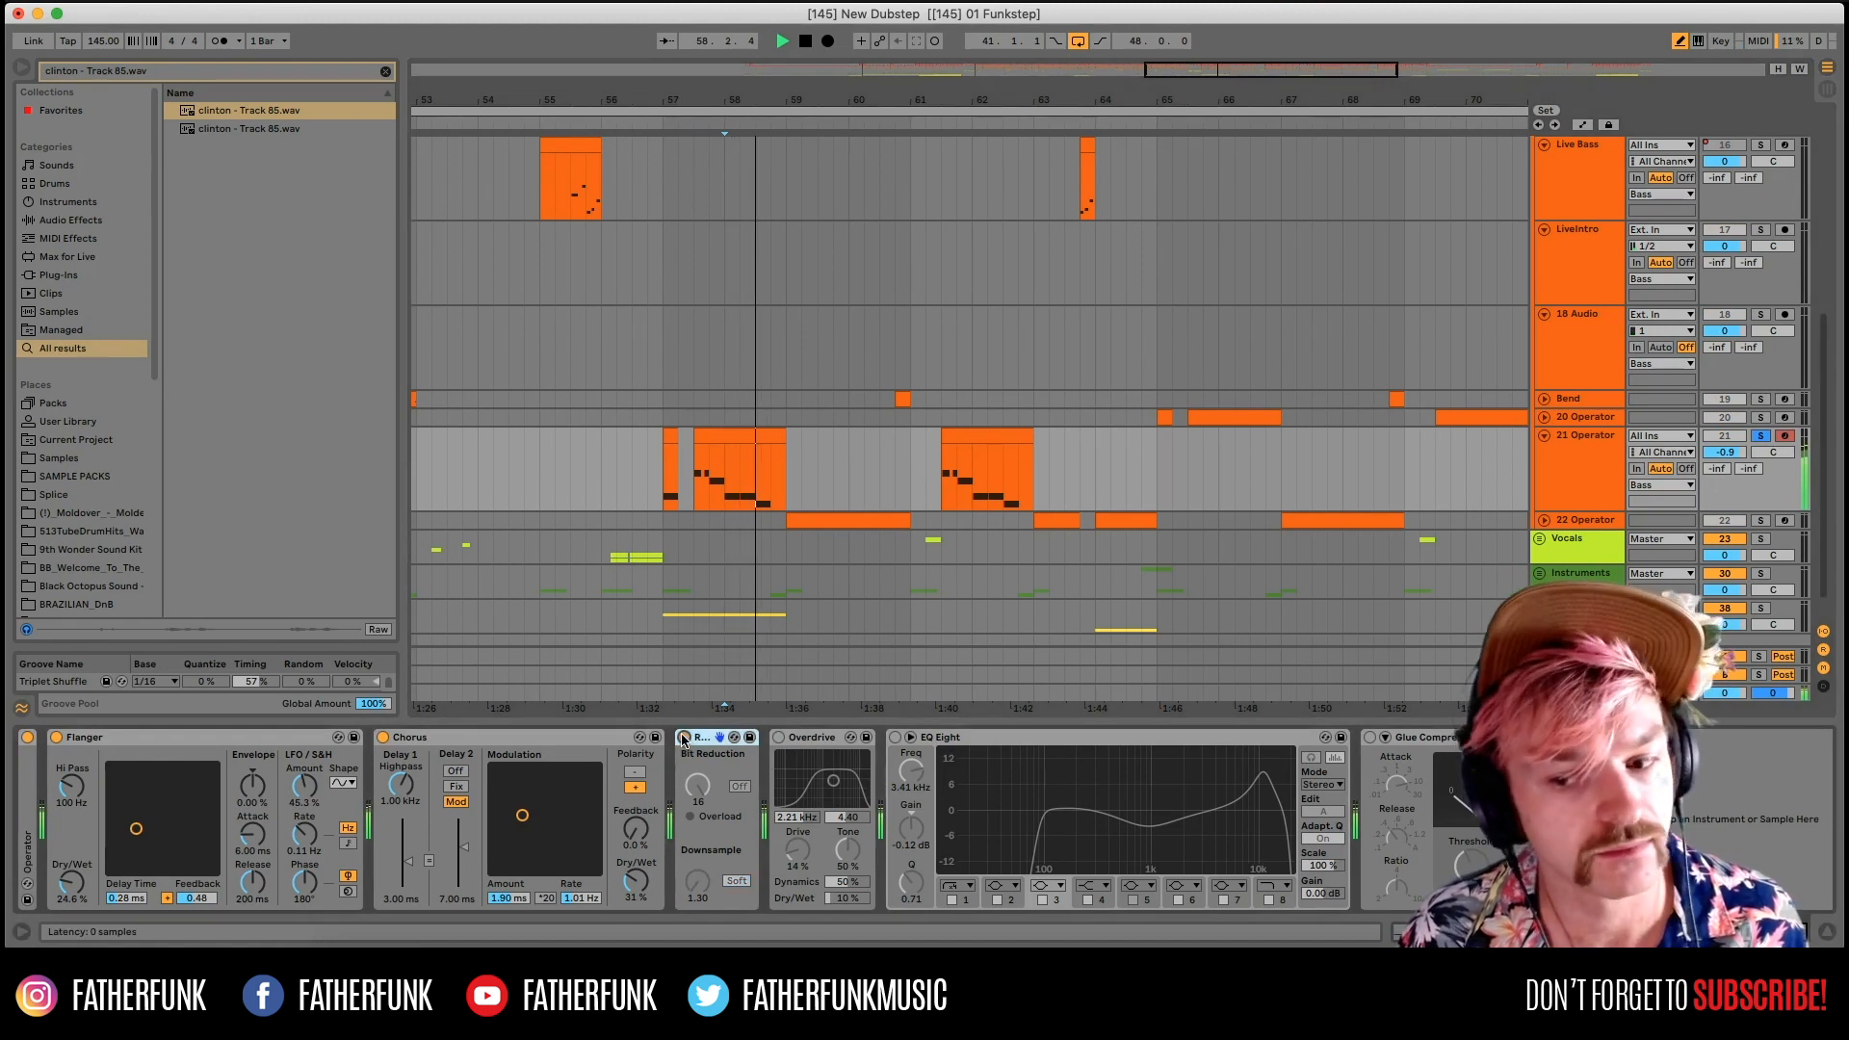
{"action": "left_click", "coordinate": [684, 738]}
{"action": "key", "text": "space"}
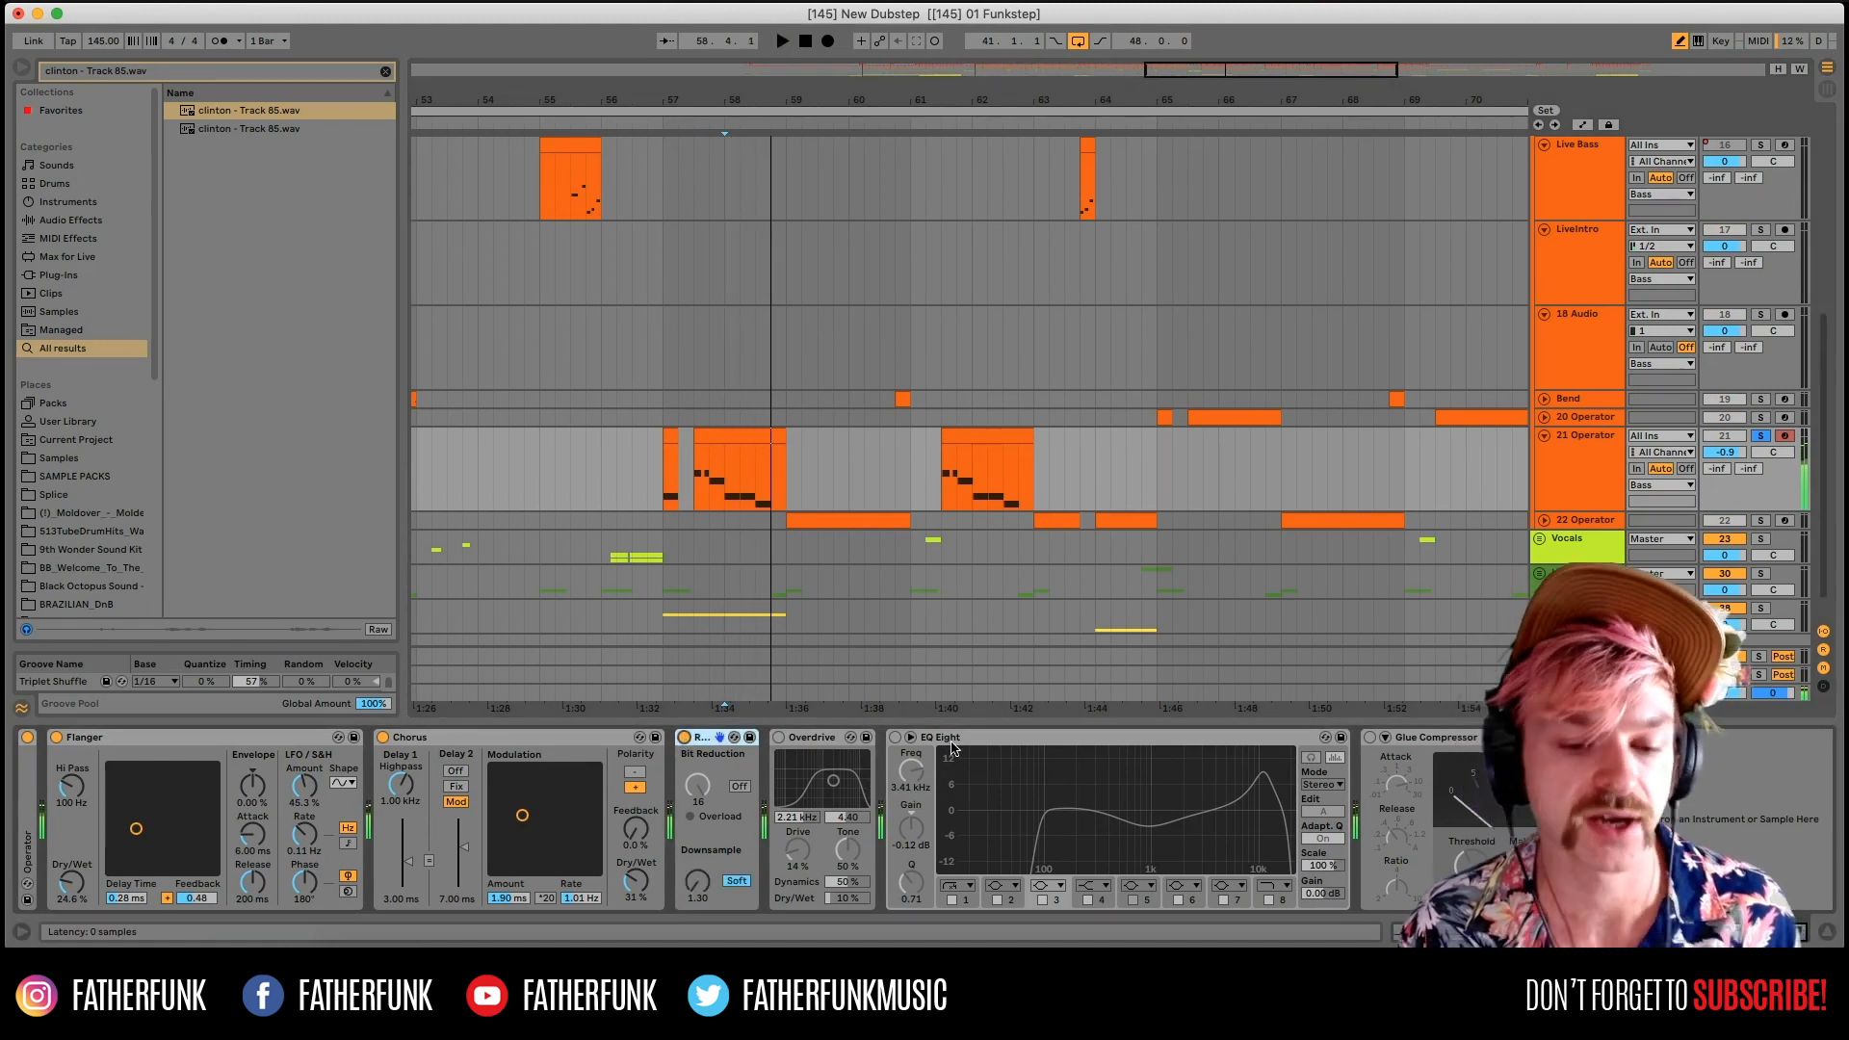
Re-enable the Overdrive, EQ Eight and Glue Compressor on the 21 Operator track, auditioning the bass along the way.
{"action": "left_click", "coordinate": [778, 738]}
{"action": "key", "text": "space"}
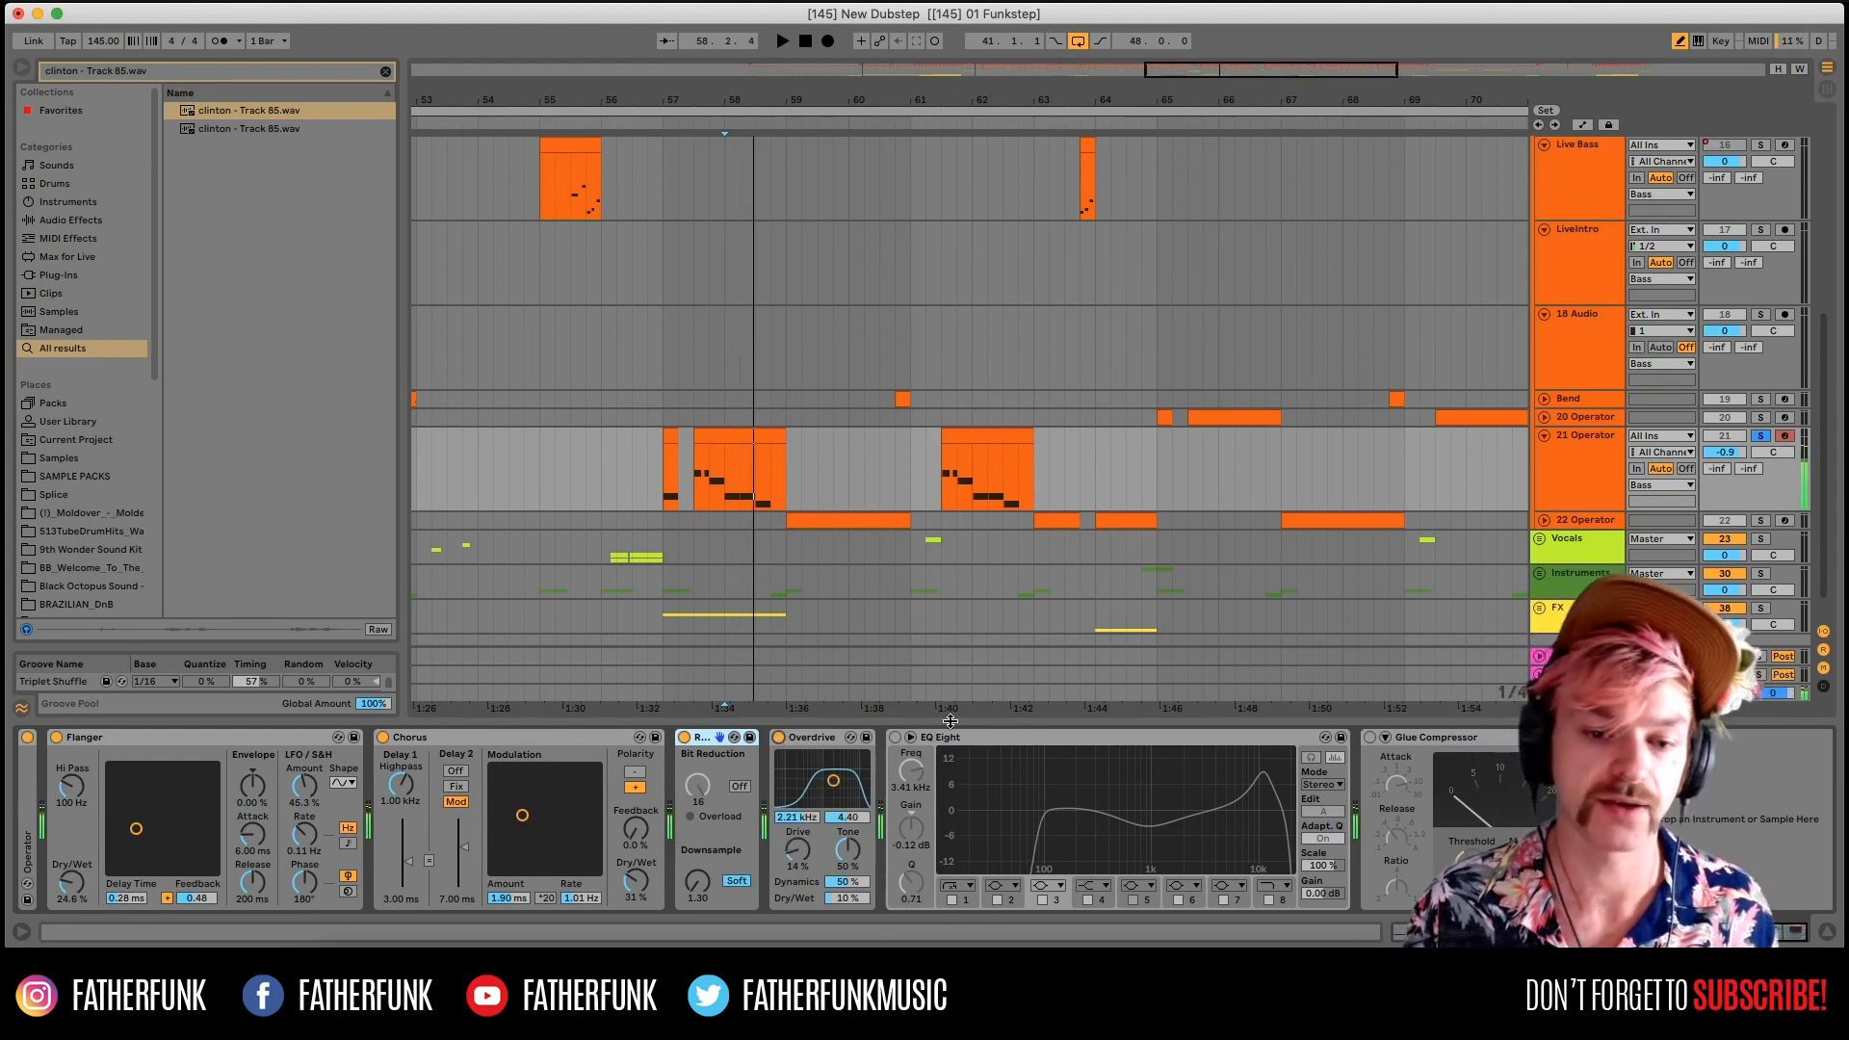
{"action": "left_click", "coordinate": [894, 738]}
{"action": "key", "text": "space"}
{"action": "key", "text": "space"}
{"action": "left_click", "coordinate": [1369, 738]}
{"action": "key", "text": "space"}
Unsolo the 21 Operator track and set the insert marker at 57.3 to hear the bass in the full drop.
{"action": "left_click", "coordinate": [1761, 435]}
{"action": "left_click", "coordinate": [740, 472]}
{"action": "left_click", "coordinate": [694, 472]}
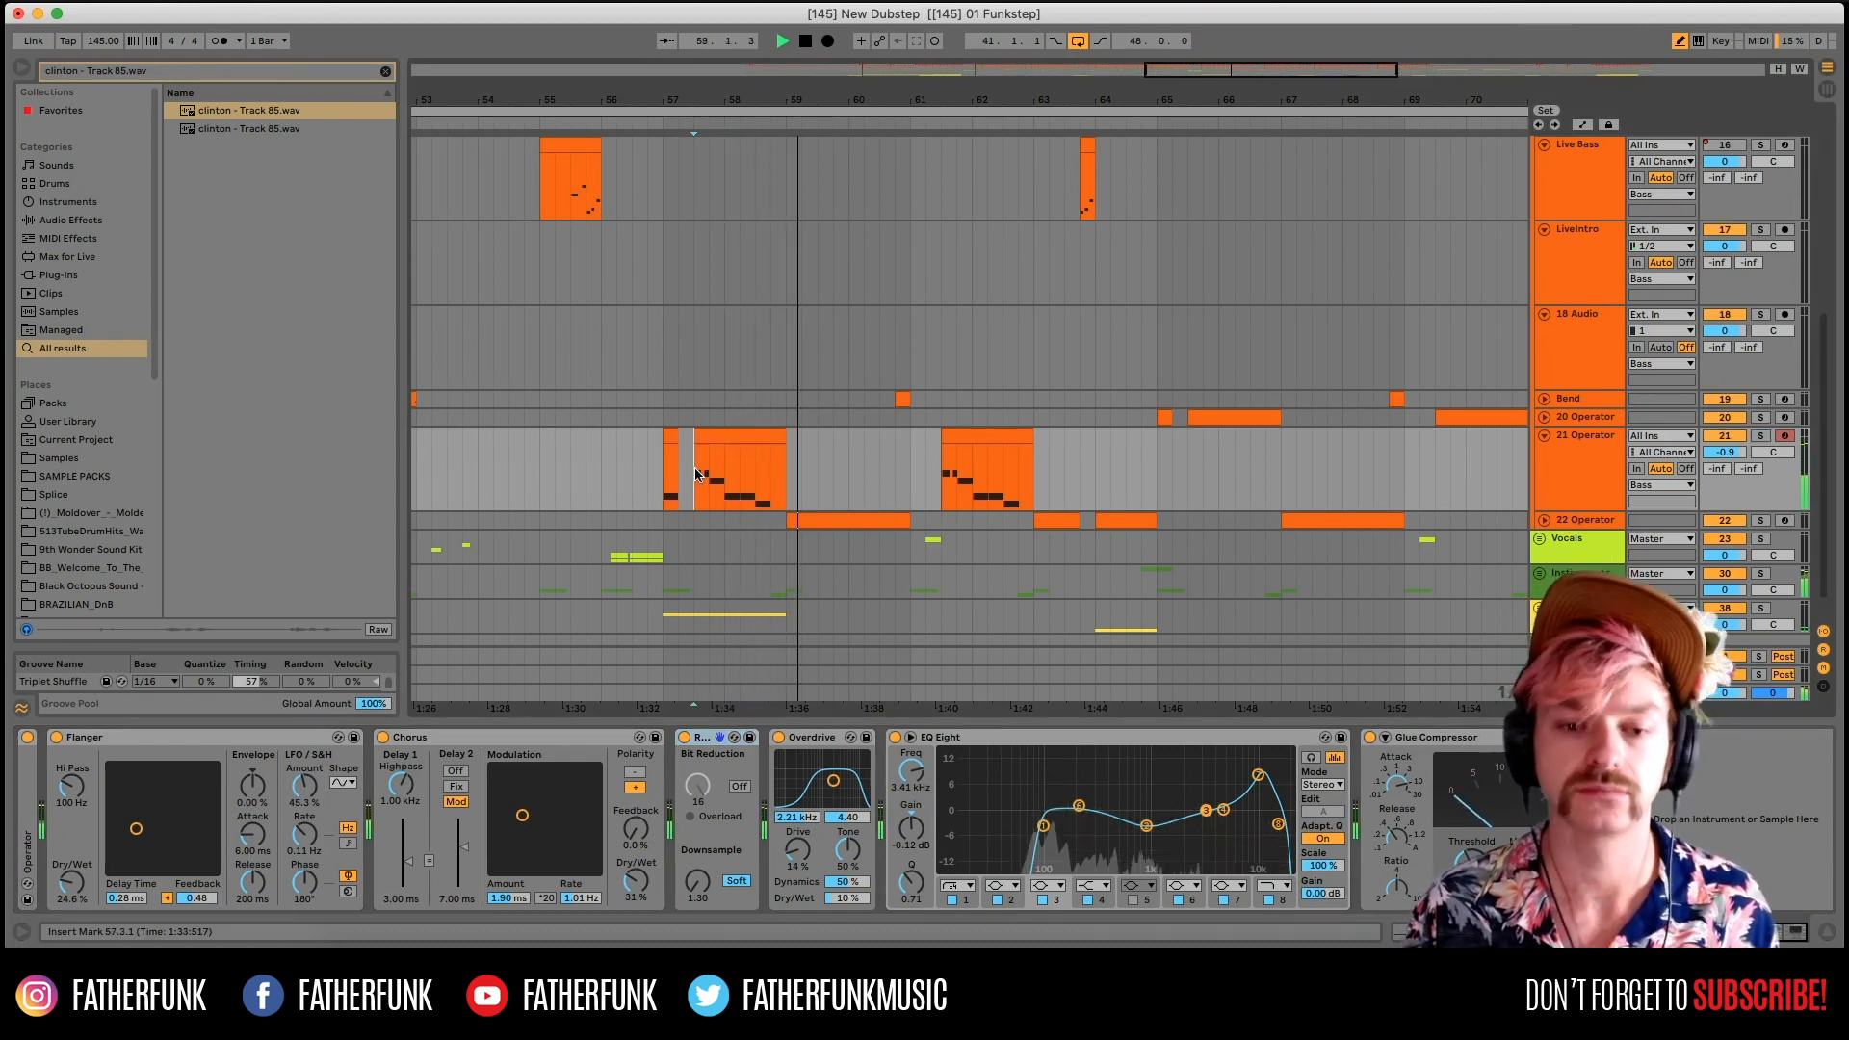
Unfold the 22 Operator track, set the insert marker at 59.3 in its clip, and play the track soloed.
{"action": "left_click", "coordinate": [1544, 520]}
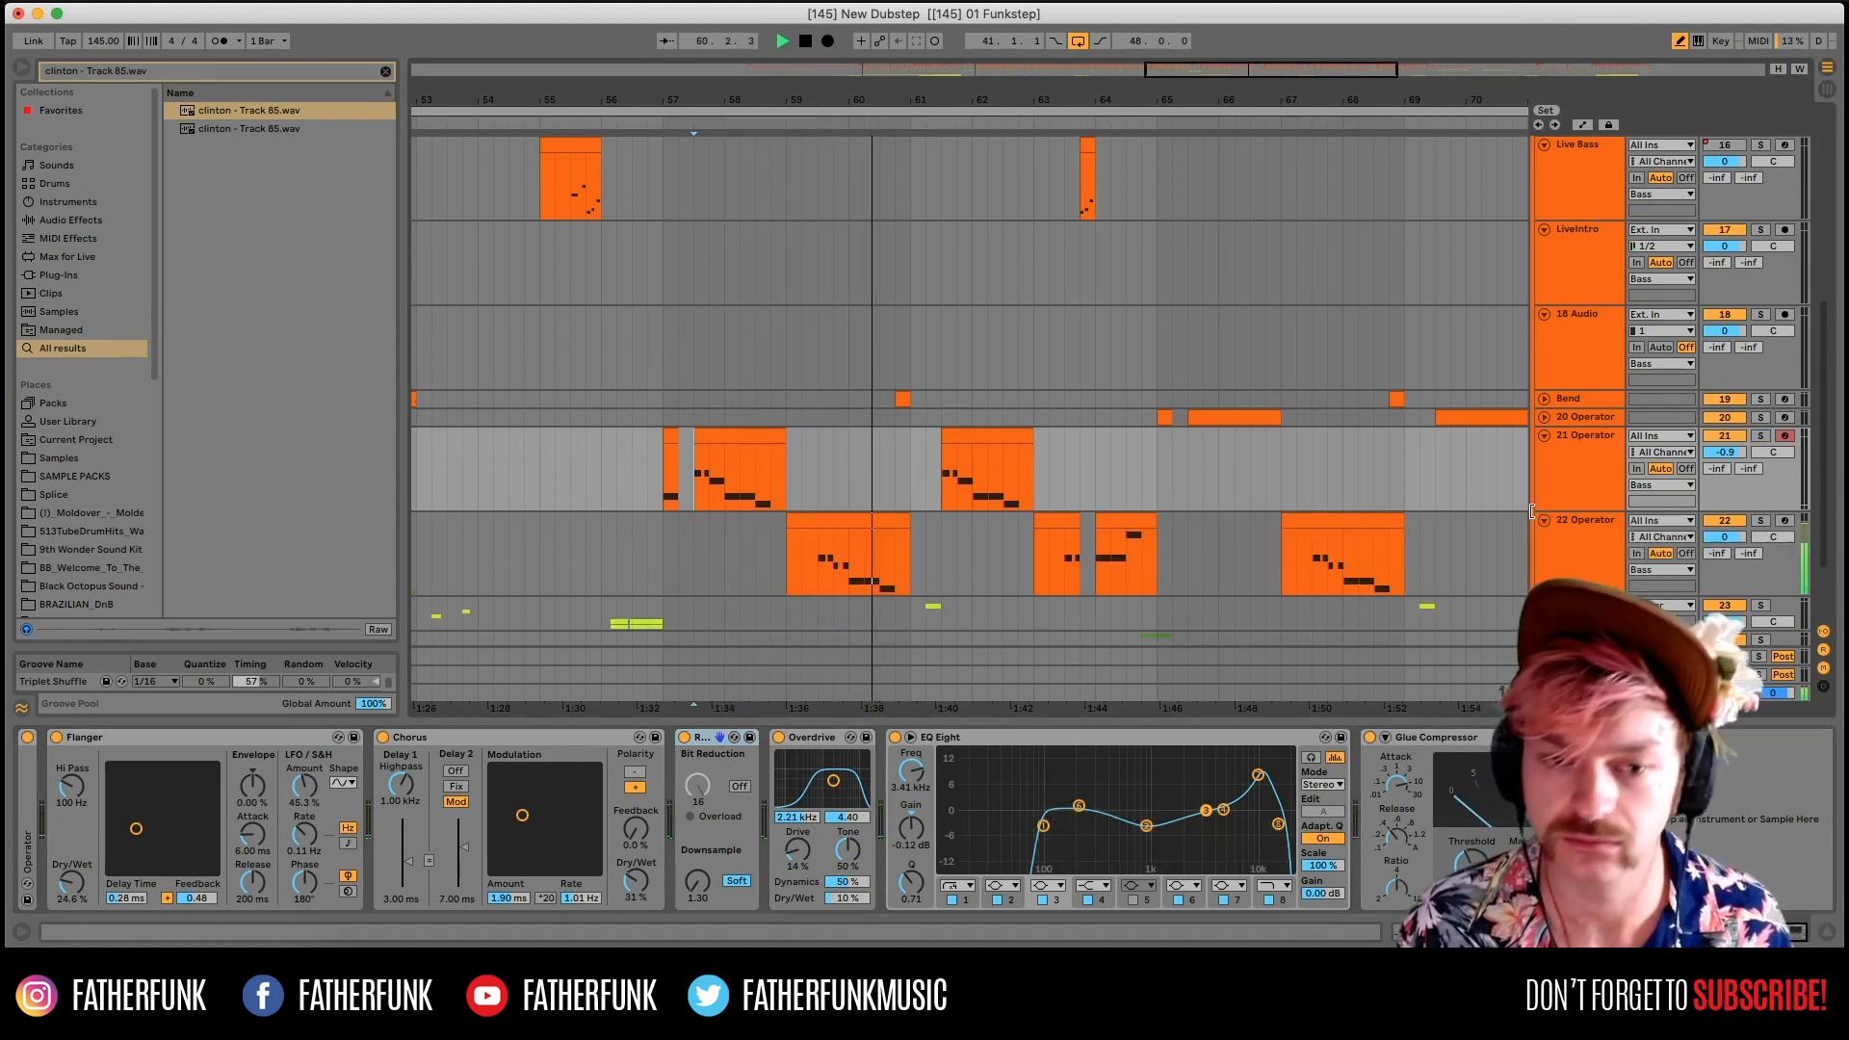
{"action": "left_click", "coordinate": [820, 585]}
{"action": "key", "text": "space"}
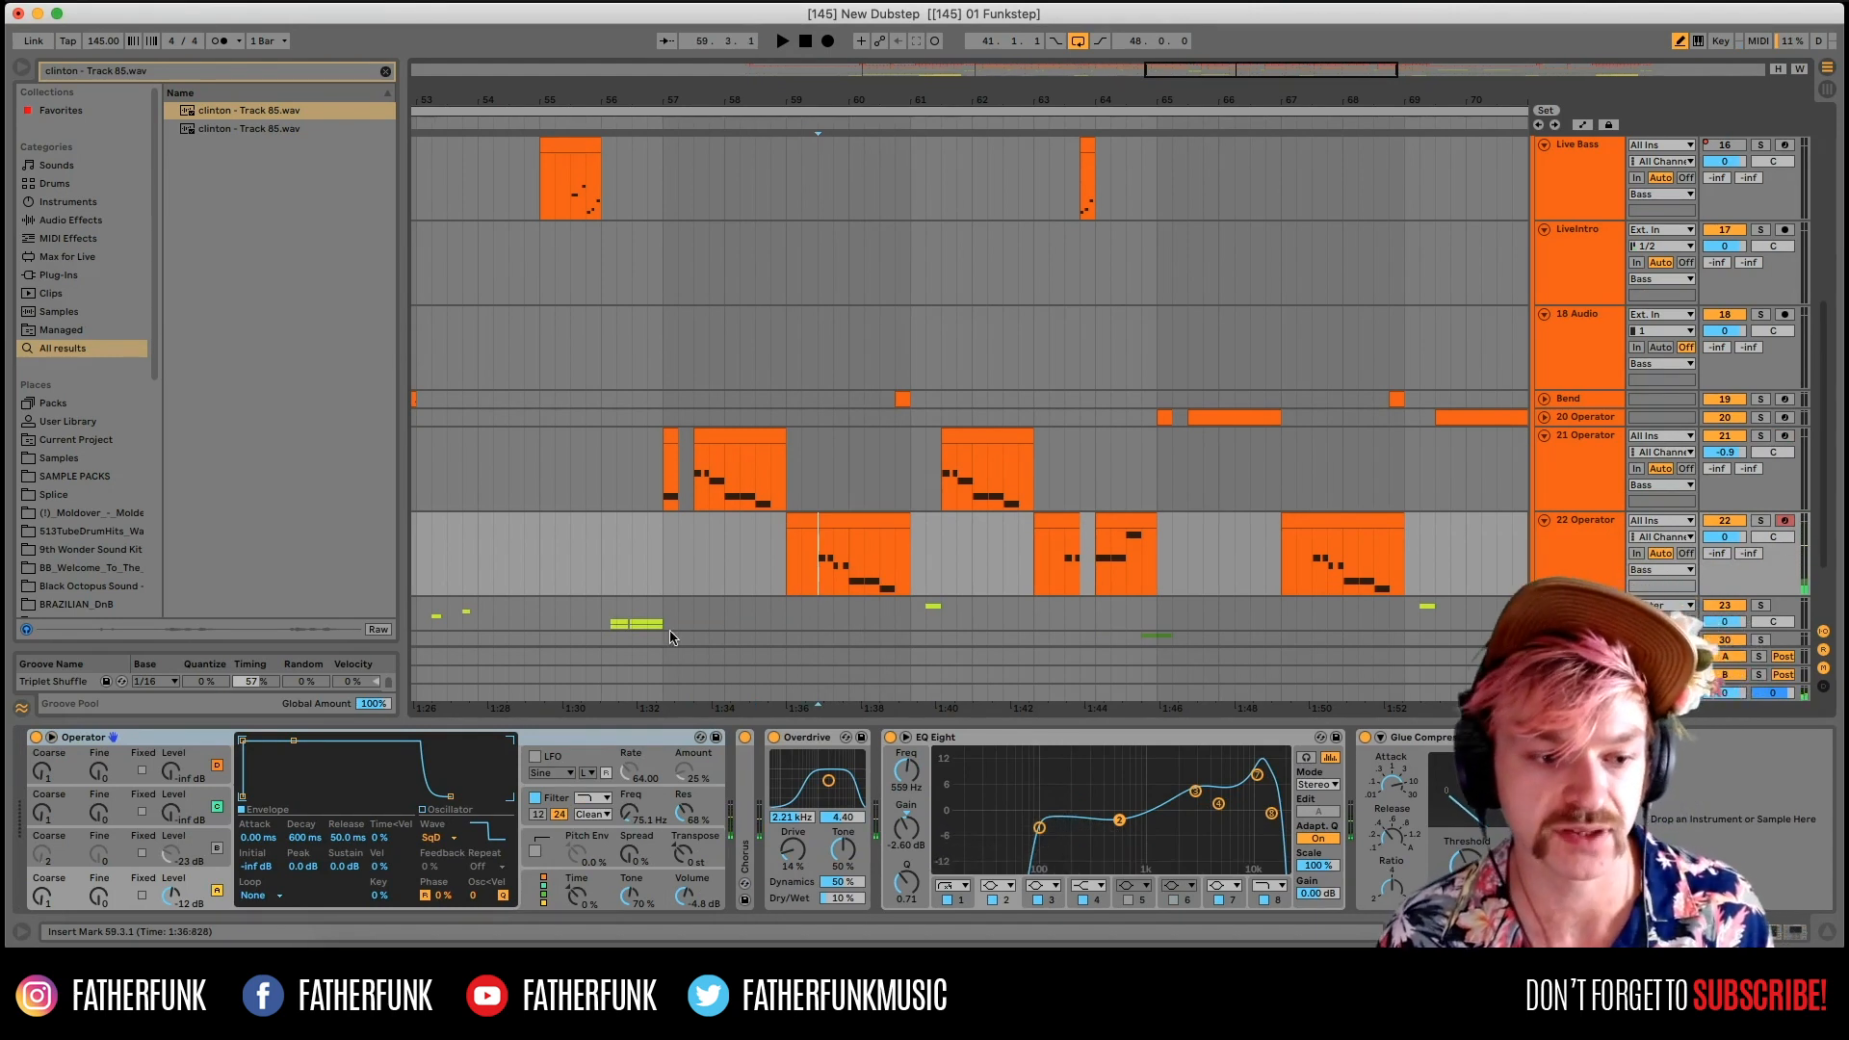
{"action": "left_click", "coordinate": [864, 472]}
{"action": "left_click", "coordinate": [819, 535]}
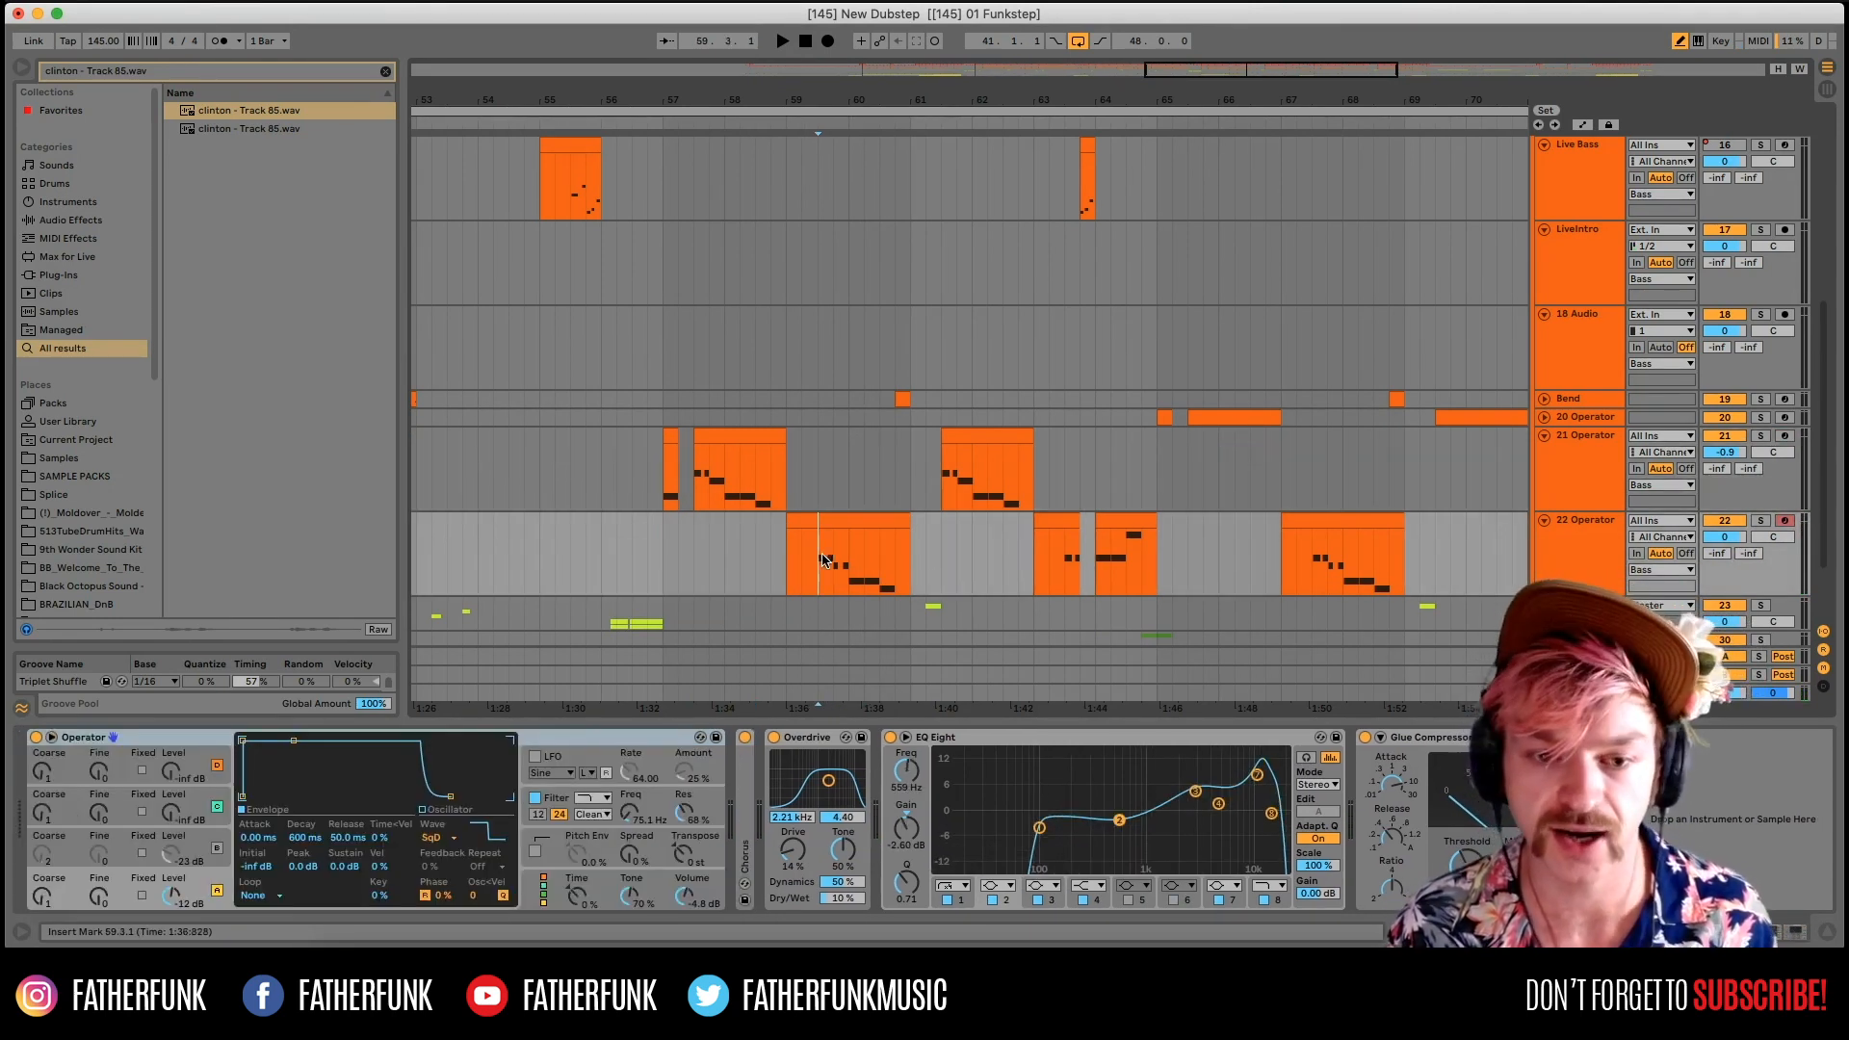
{"action": "left_click", "coordinate": [1760, 520]}
{"action": "key", "text": "space"}
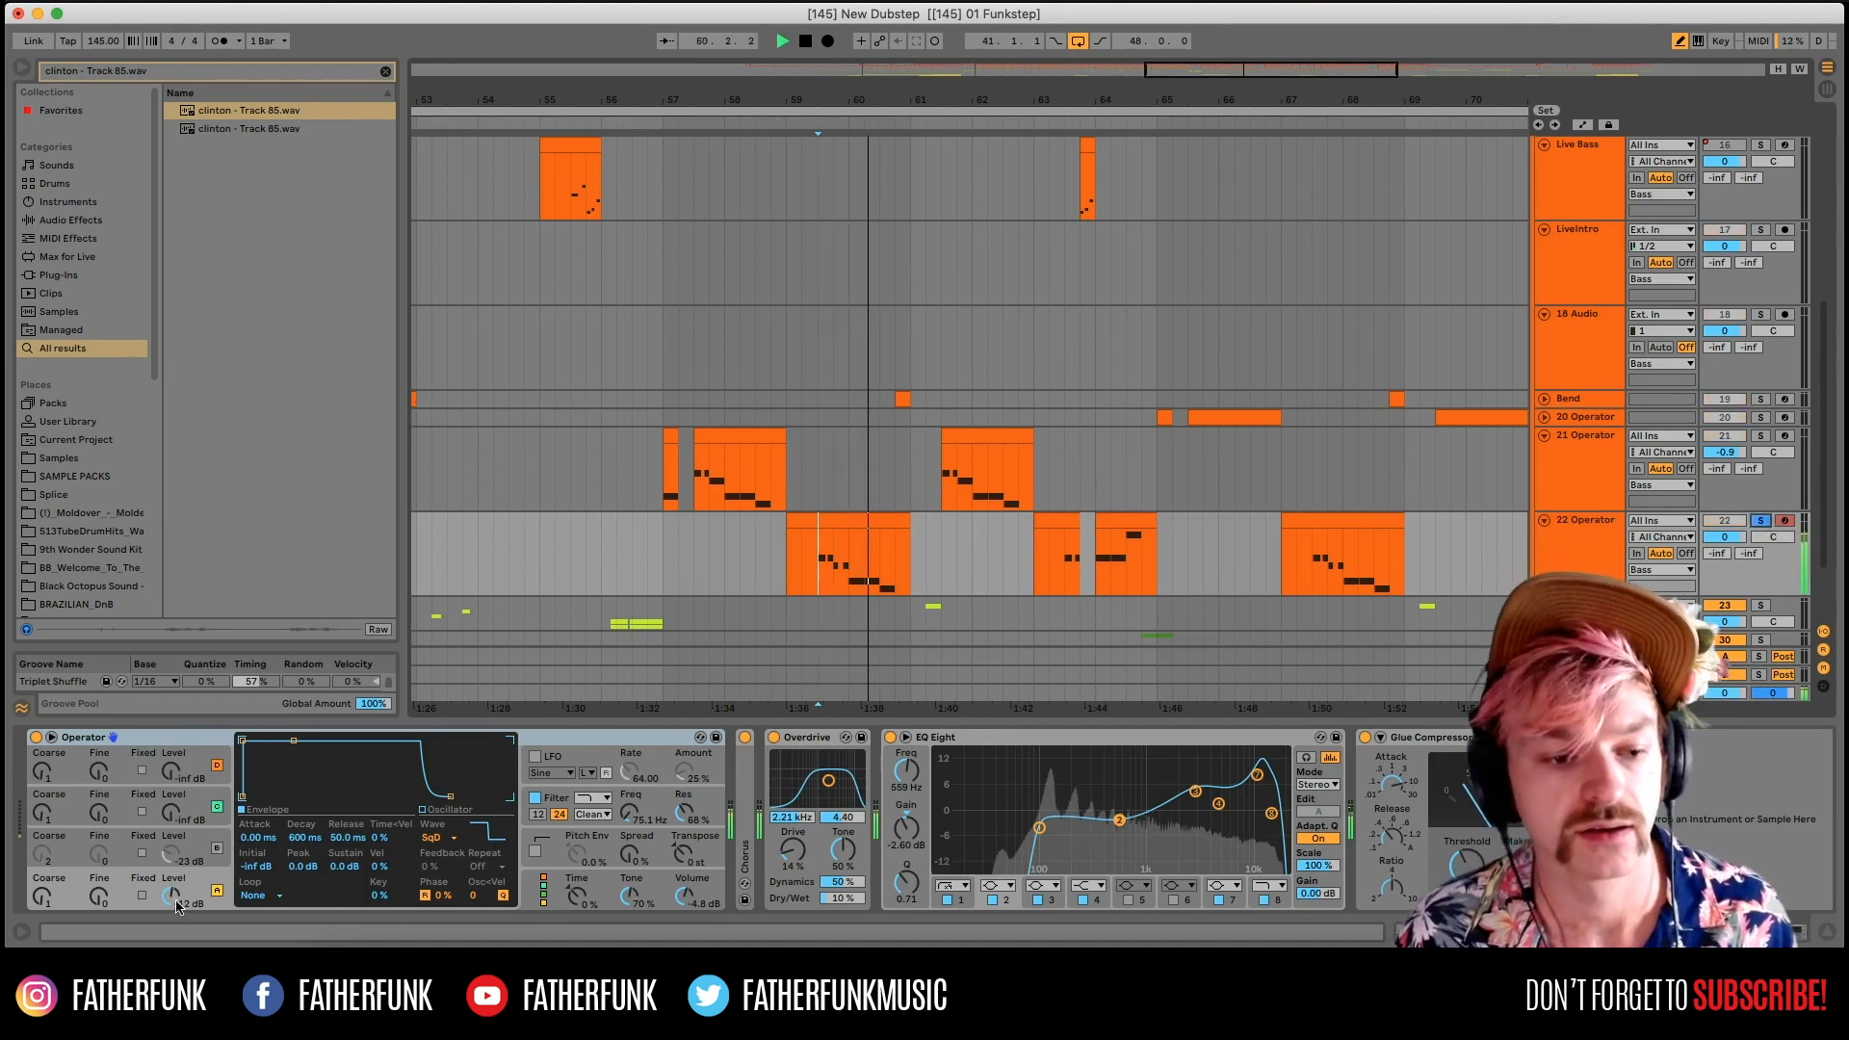
Toggle oscillator B on and off in the 22 Operator track's Operator to compare the bass sound.
{"action": "left_click", "coordinate": [219, 849]}
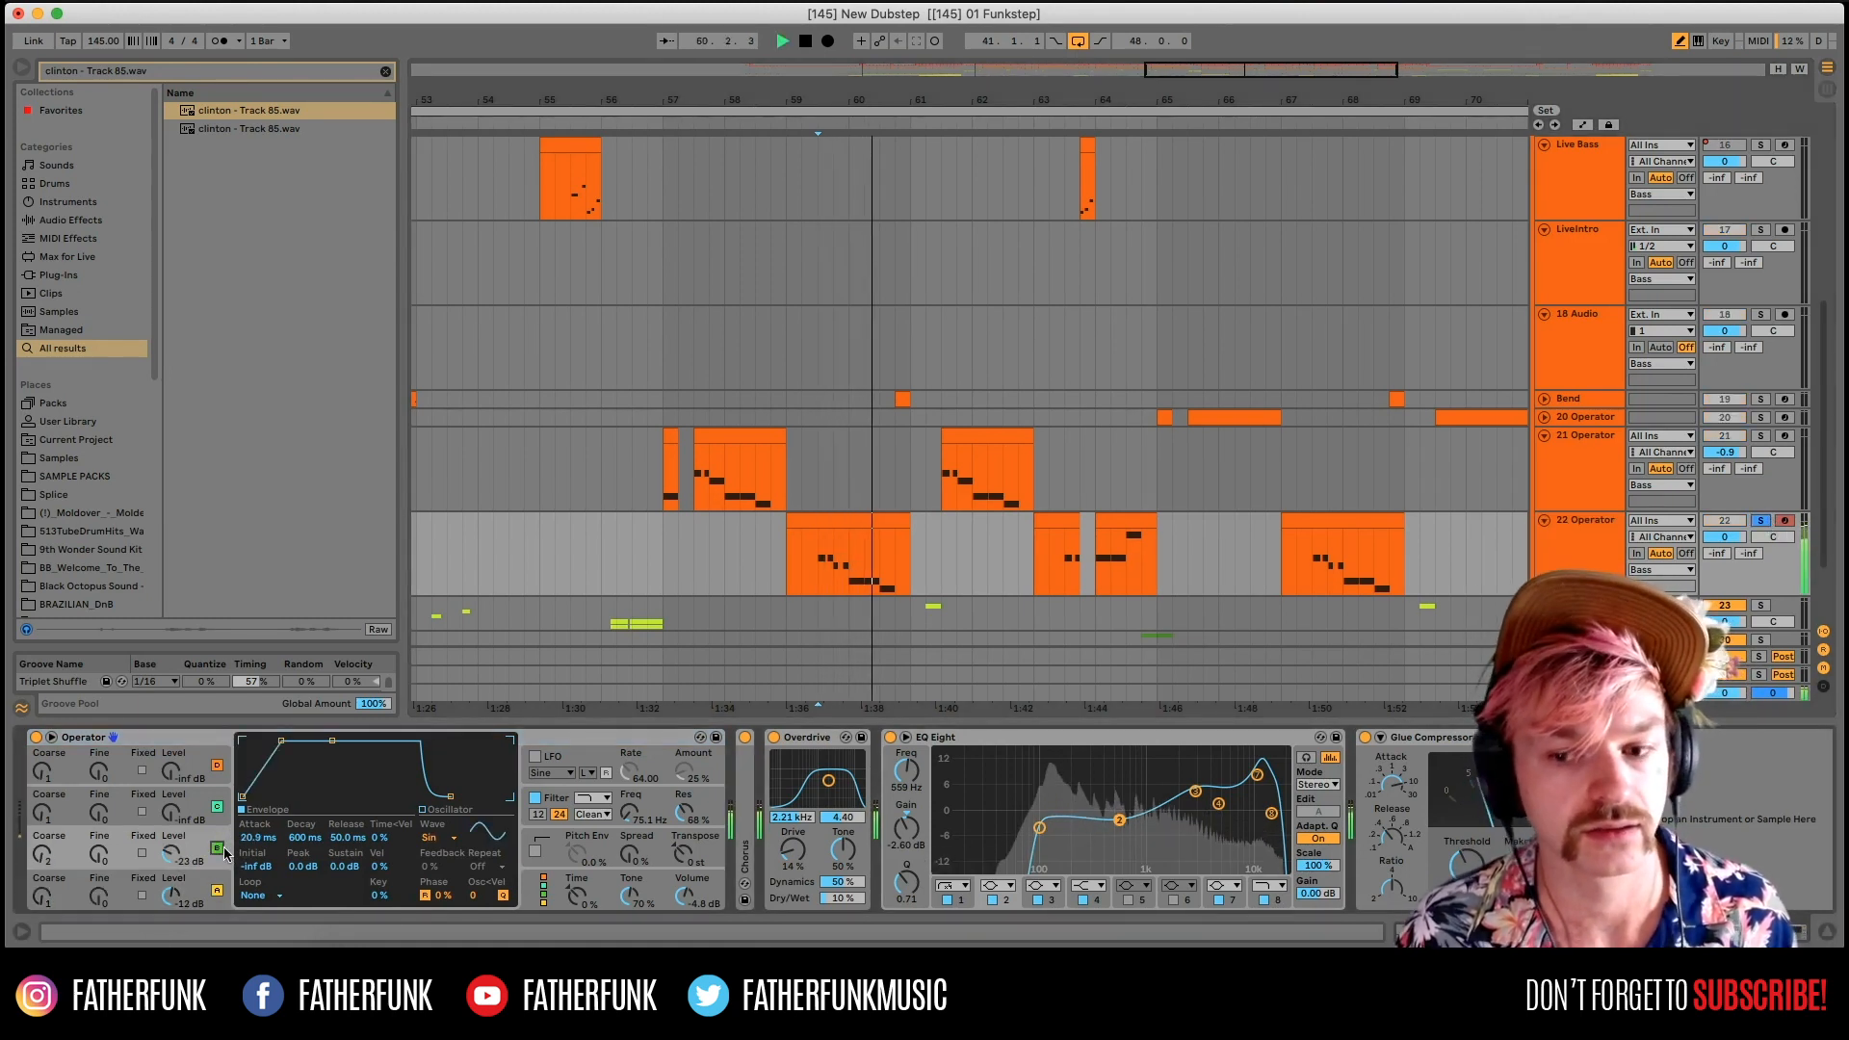
{"action": "left_click", "coordinate": [222, 850]}
{"action": "key", "text": "space"}
{"action": "key", "text": "space"}
Unsolo the 22 Operator track and play the drop from 59.3.
{"action": "left_click", "coordinate": [1760, 520]}
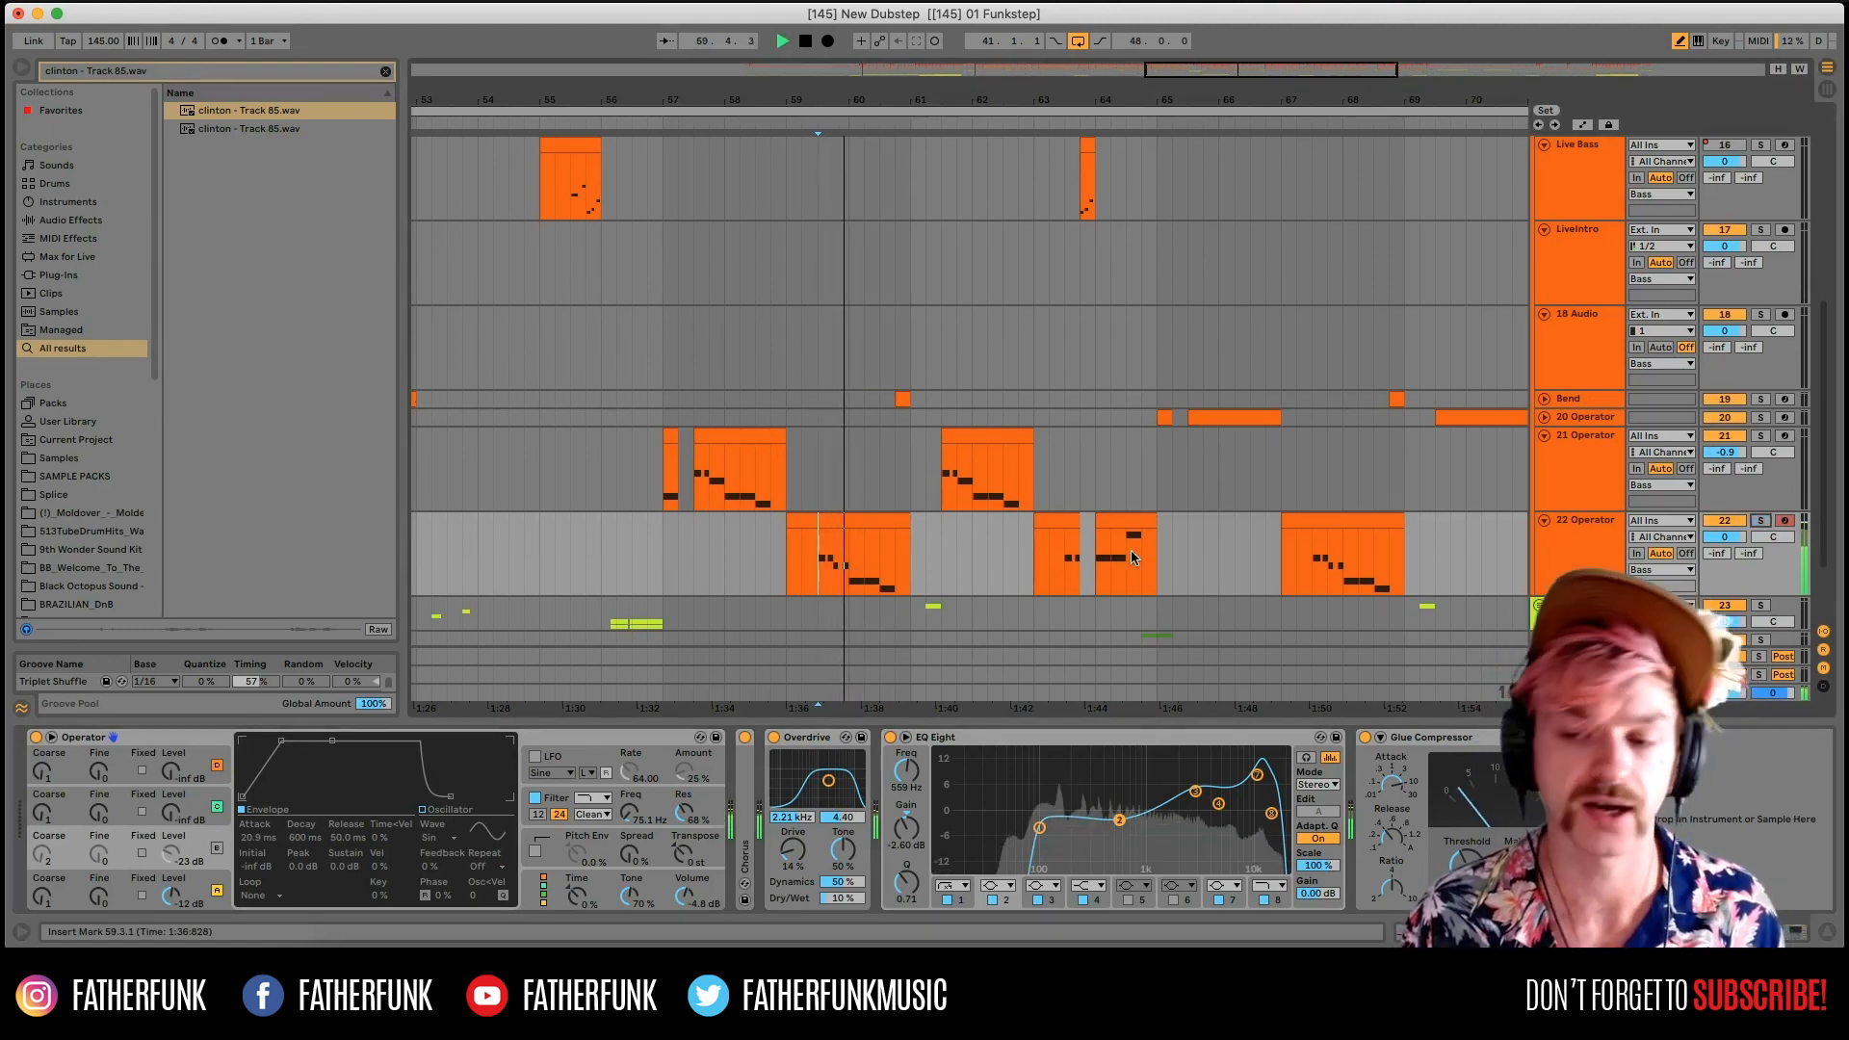
{"action": "key", "text": "space"}
{"action": "key", "text": "space"}
Select the Bend clip spanning 60.4 to 61.1, play it in the mix, and play it with the Bend track soloed.
{"action": "left_click", "coordinate": [904, 395]}
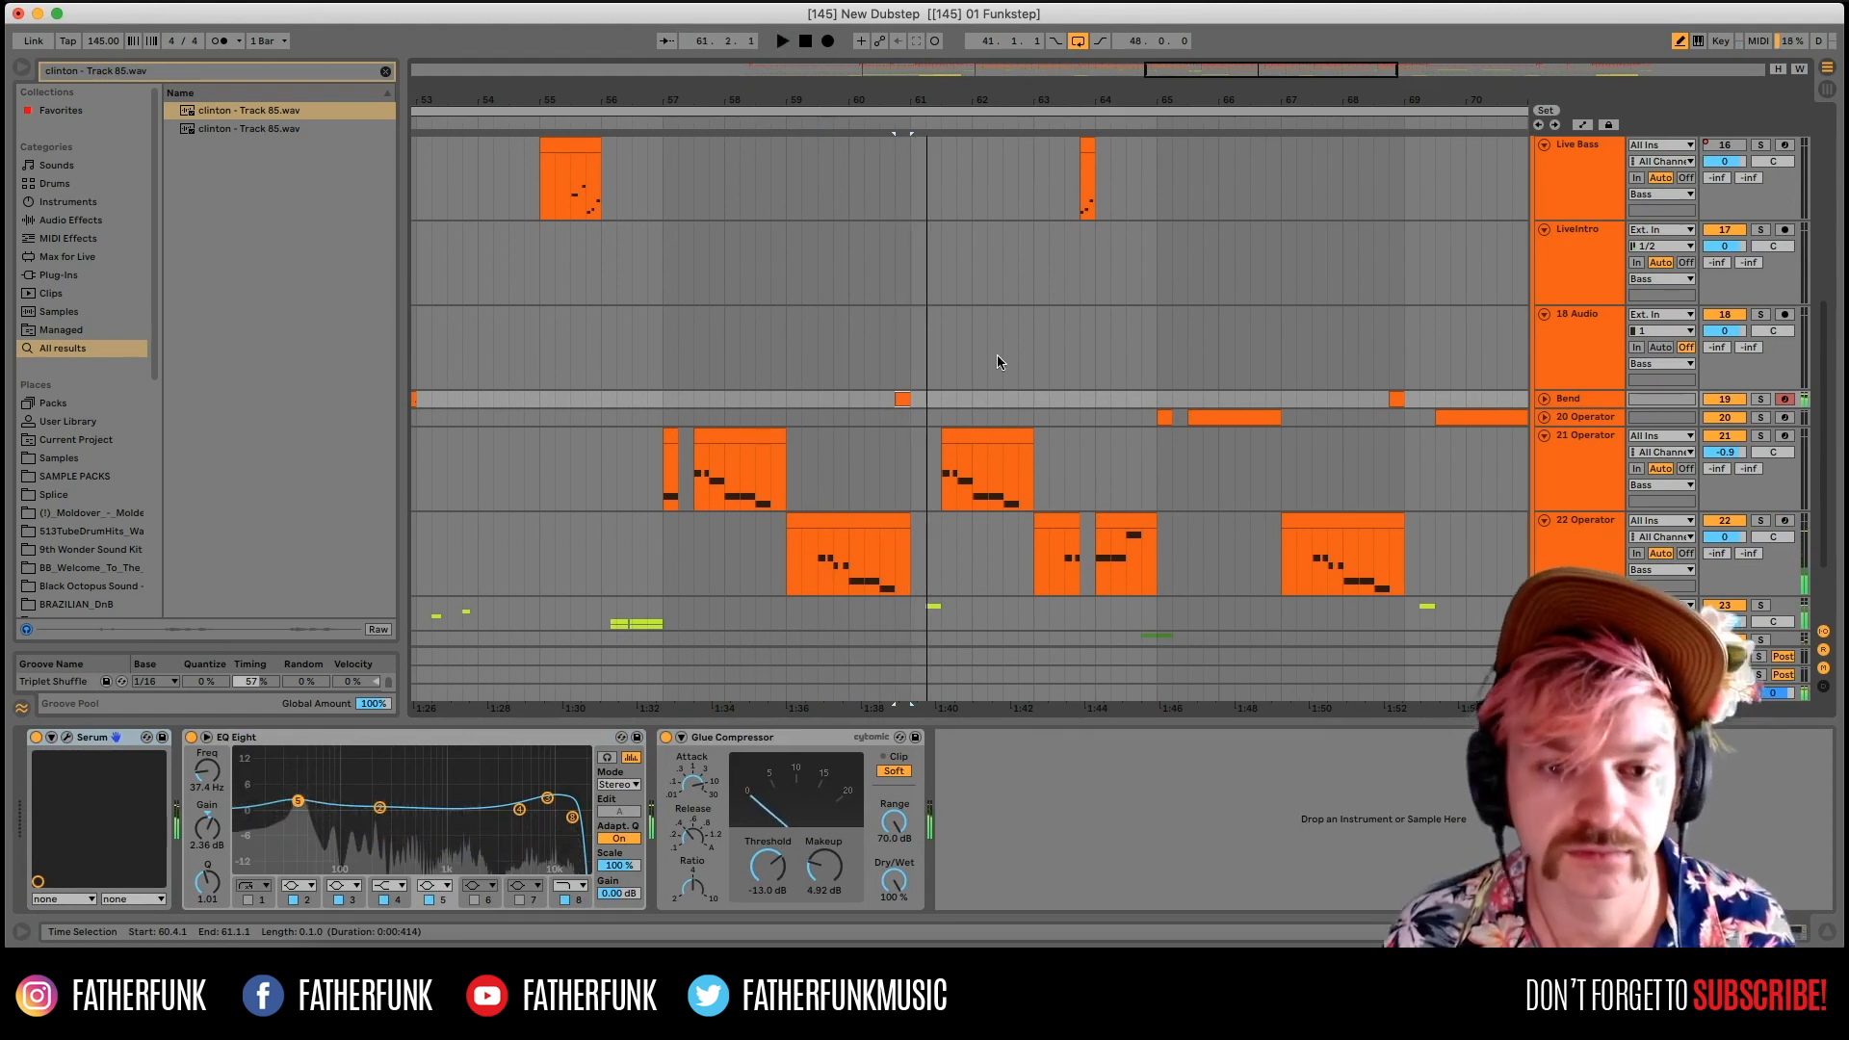
{"action": "key", "text": "space"}
{"action": "left_click", "coordinate": [1761, 398]}
{"action": "key", "text": "space"}
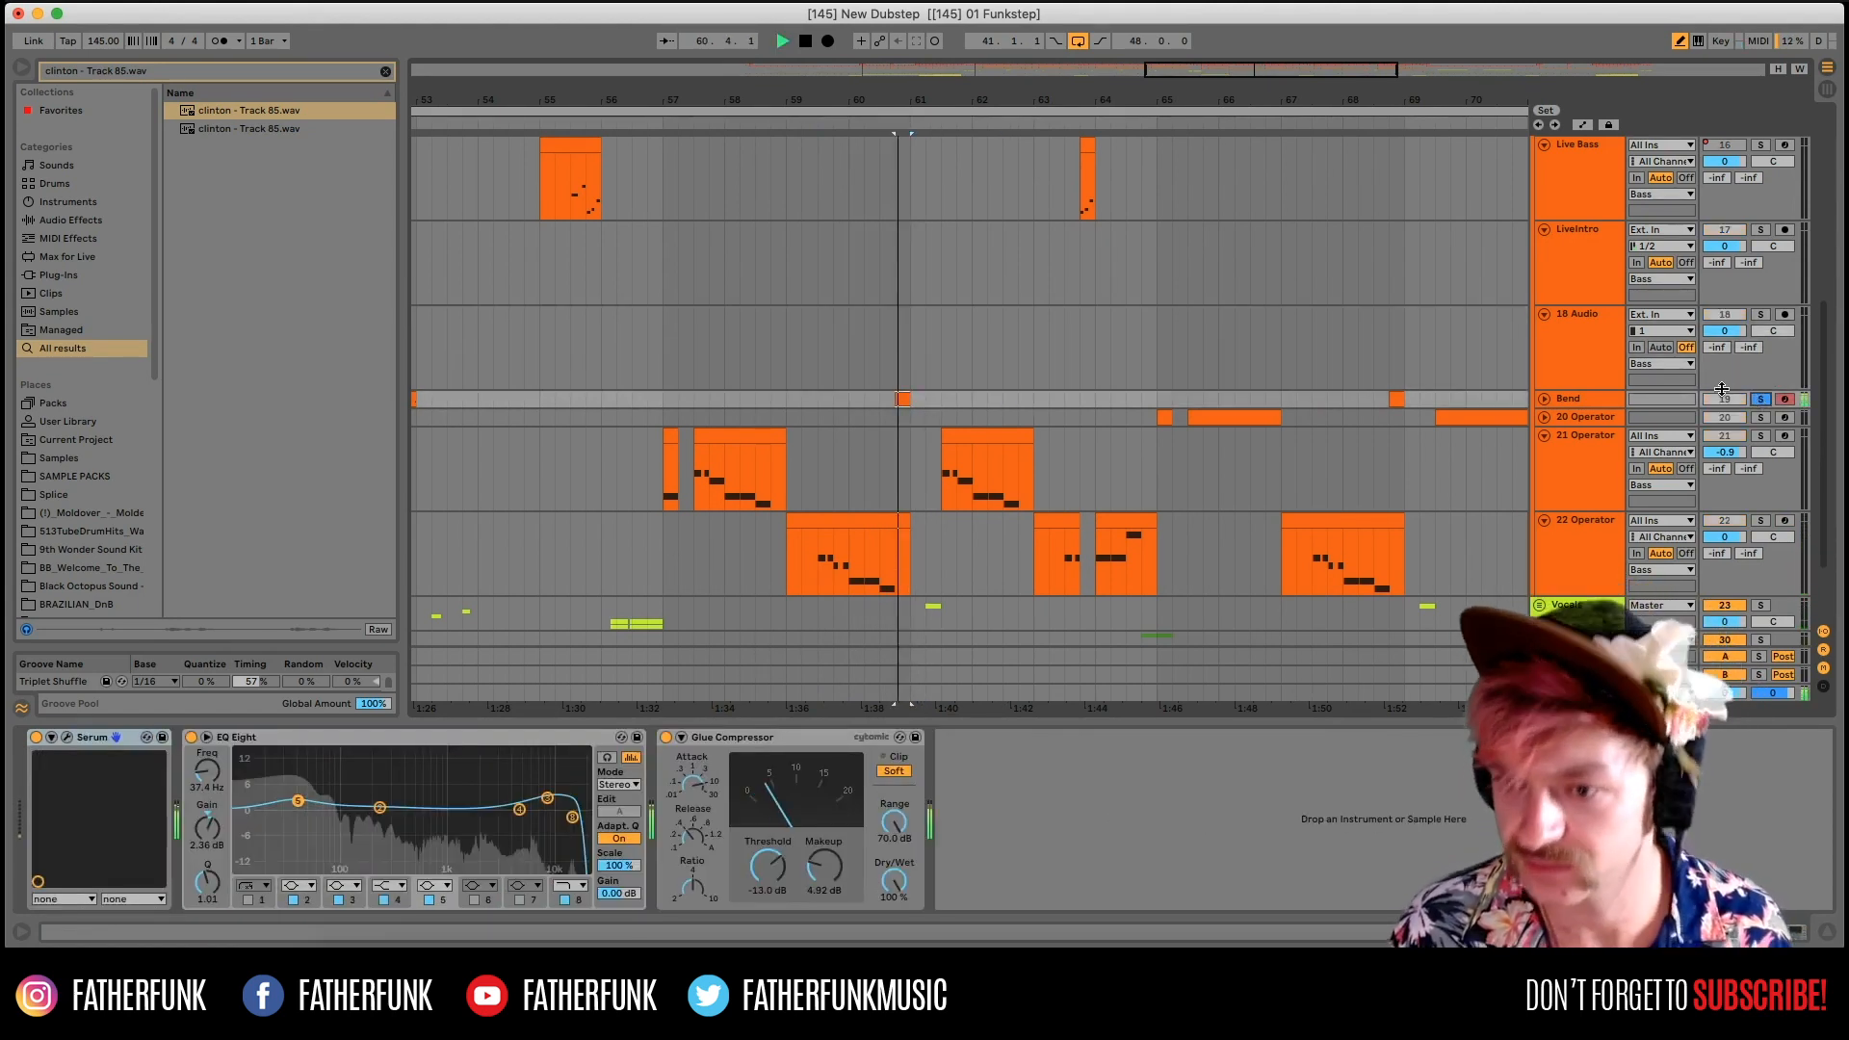
Open the Bend track's Serum, browse oscillator A's user Massive wavetables under M4-Digital-Hybrid without changing them, and play the bend.
{"action": "left_click", "coordinate": [66, 736]}
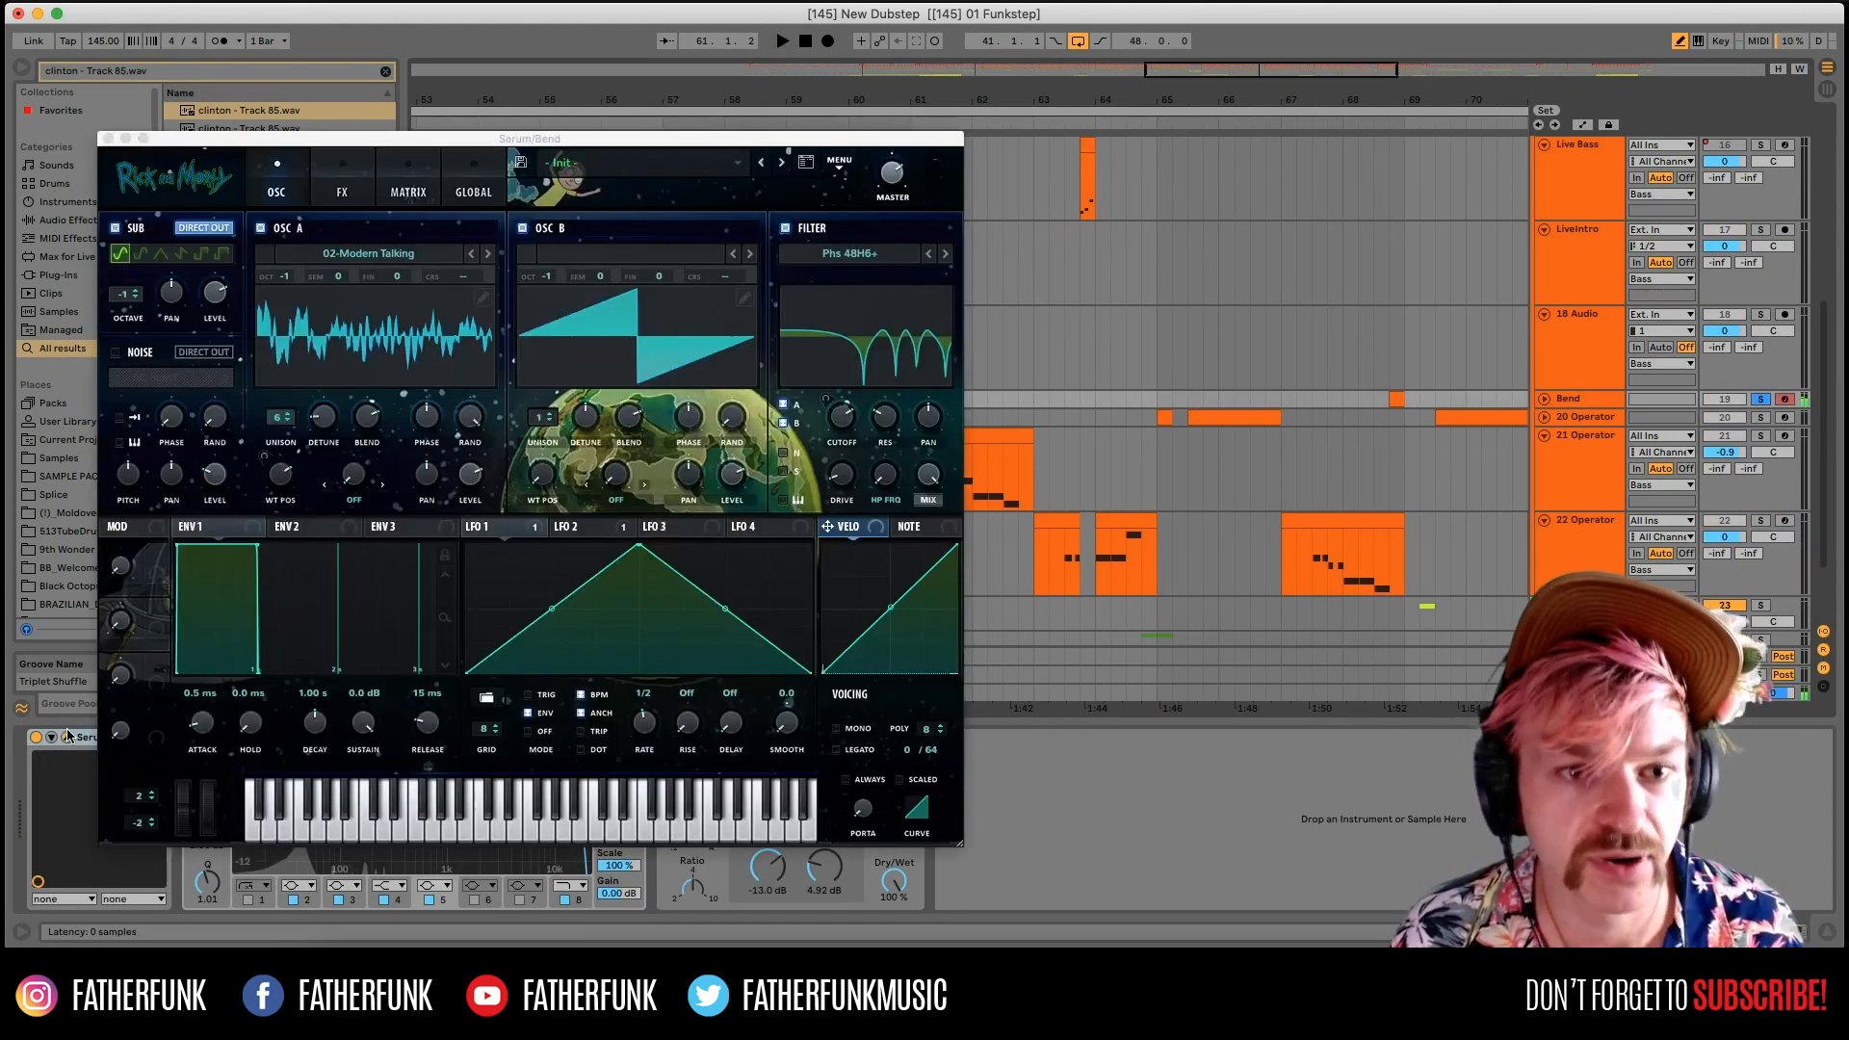
{"action": "left_click", "coordinate": [383, 254]}
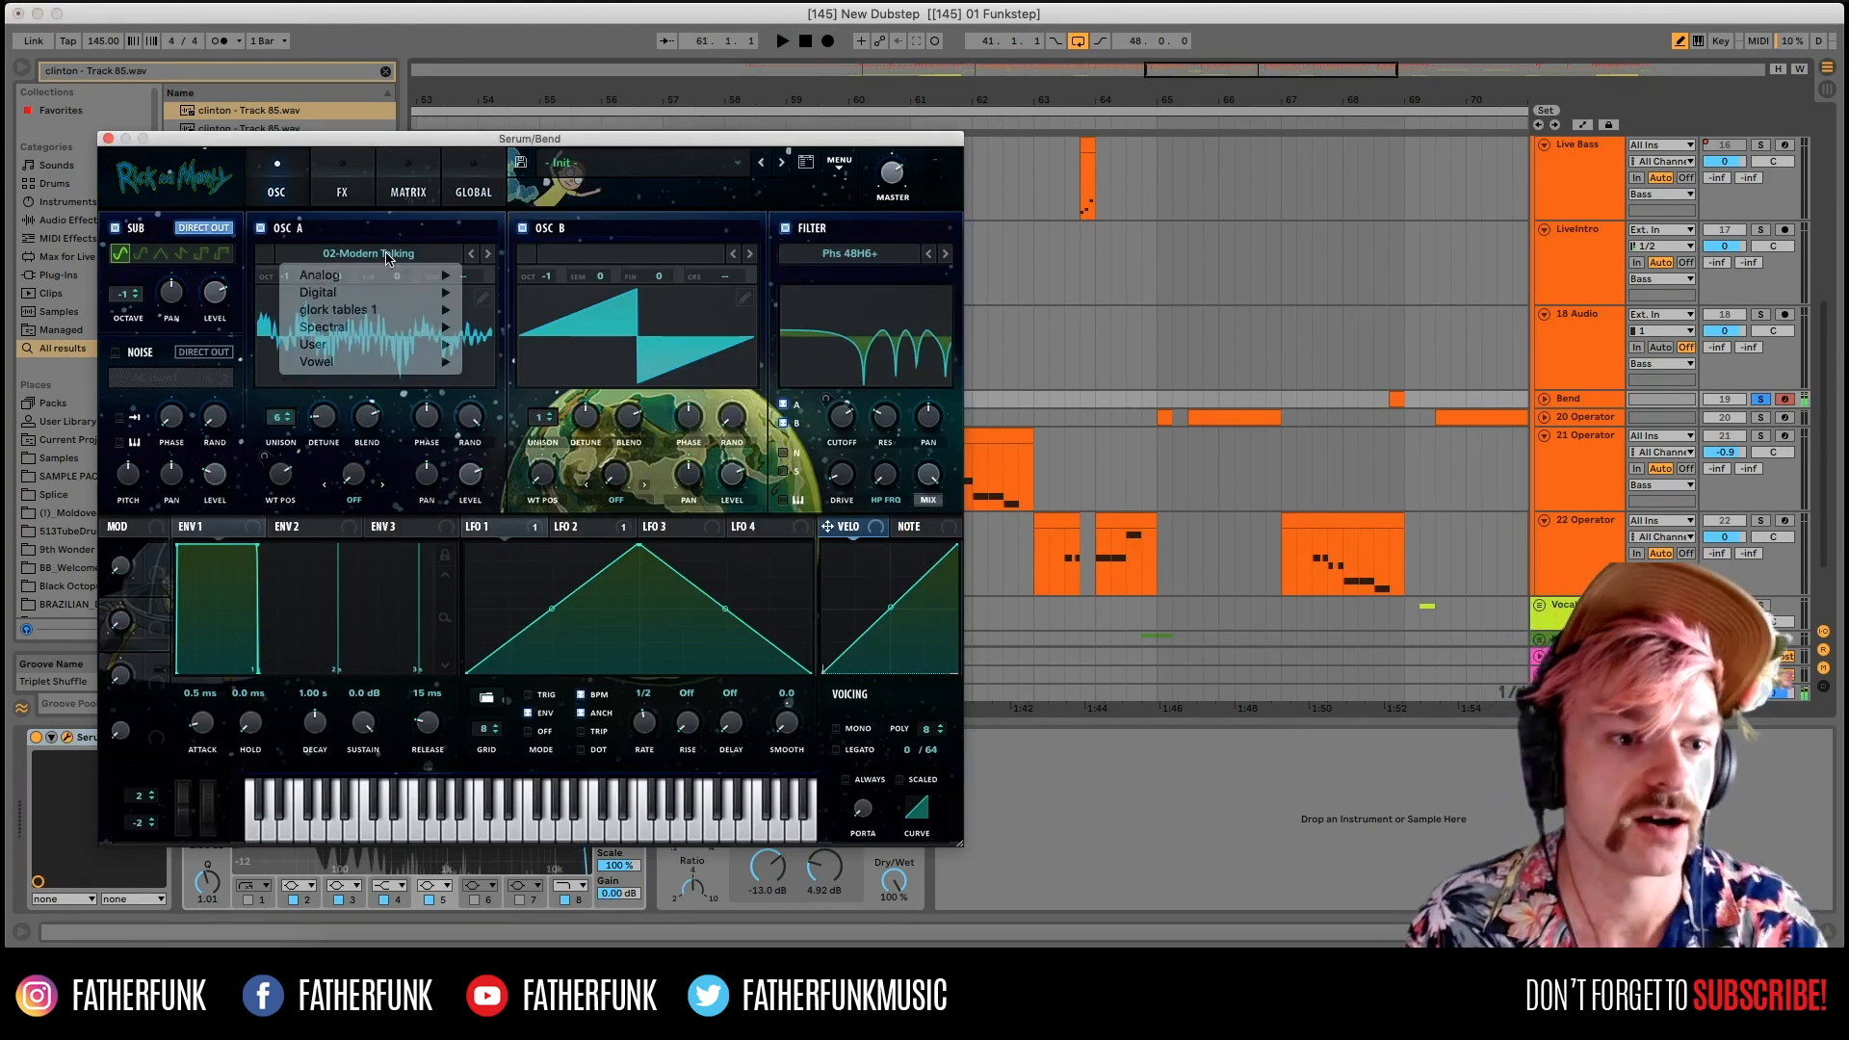
{"action": "mouse_move", "coordinate": [438, 343]}
{"action": "mouse_move", "coordinate": [498, 352]}
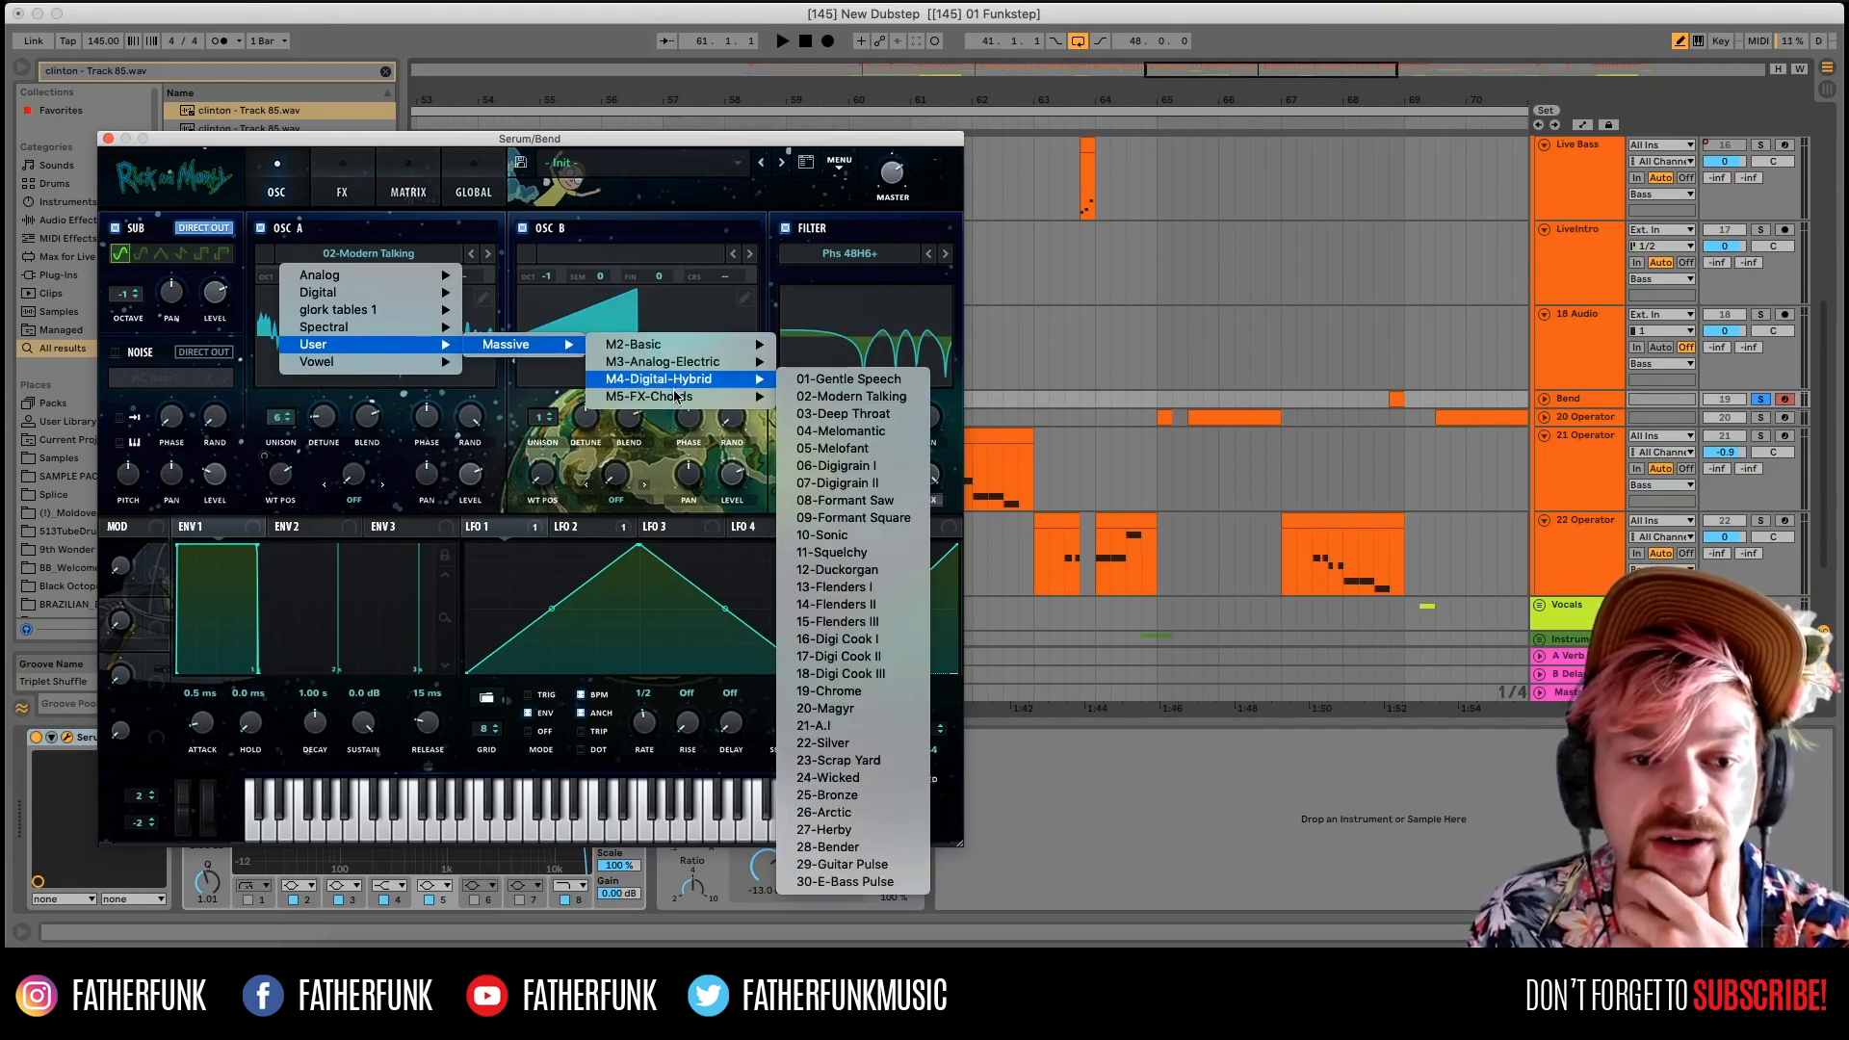
{"action": "left_click", "coordinate": [622, 156]}
{"action": "key", "text": "space"}
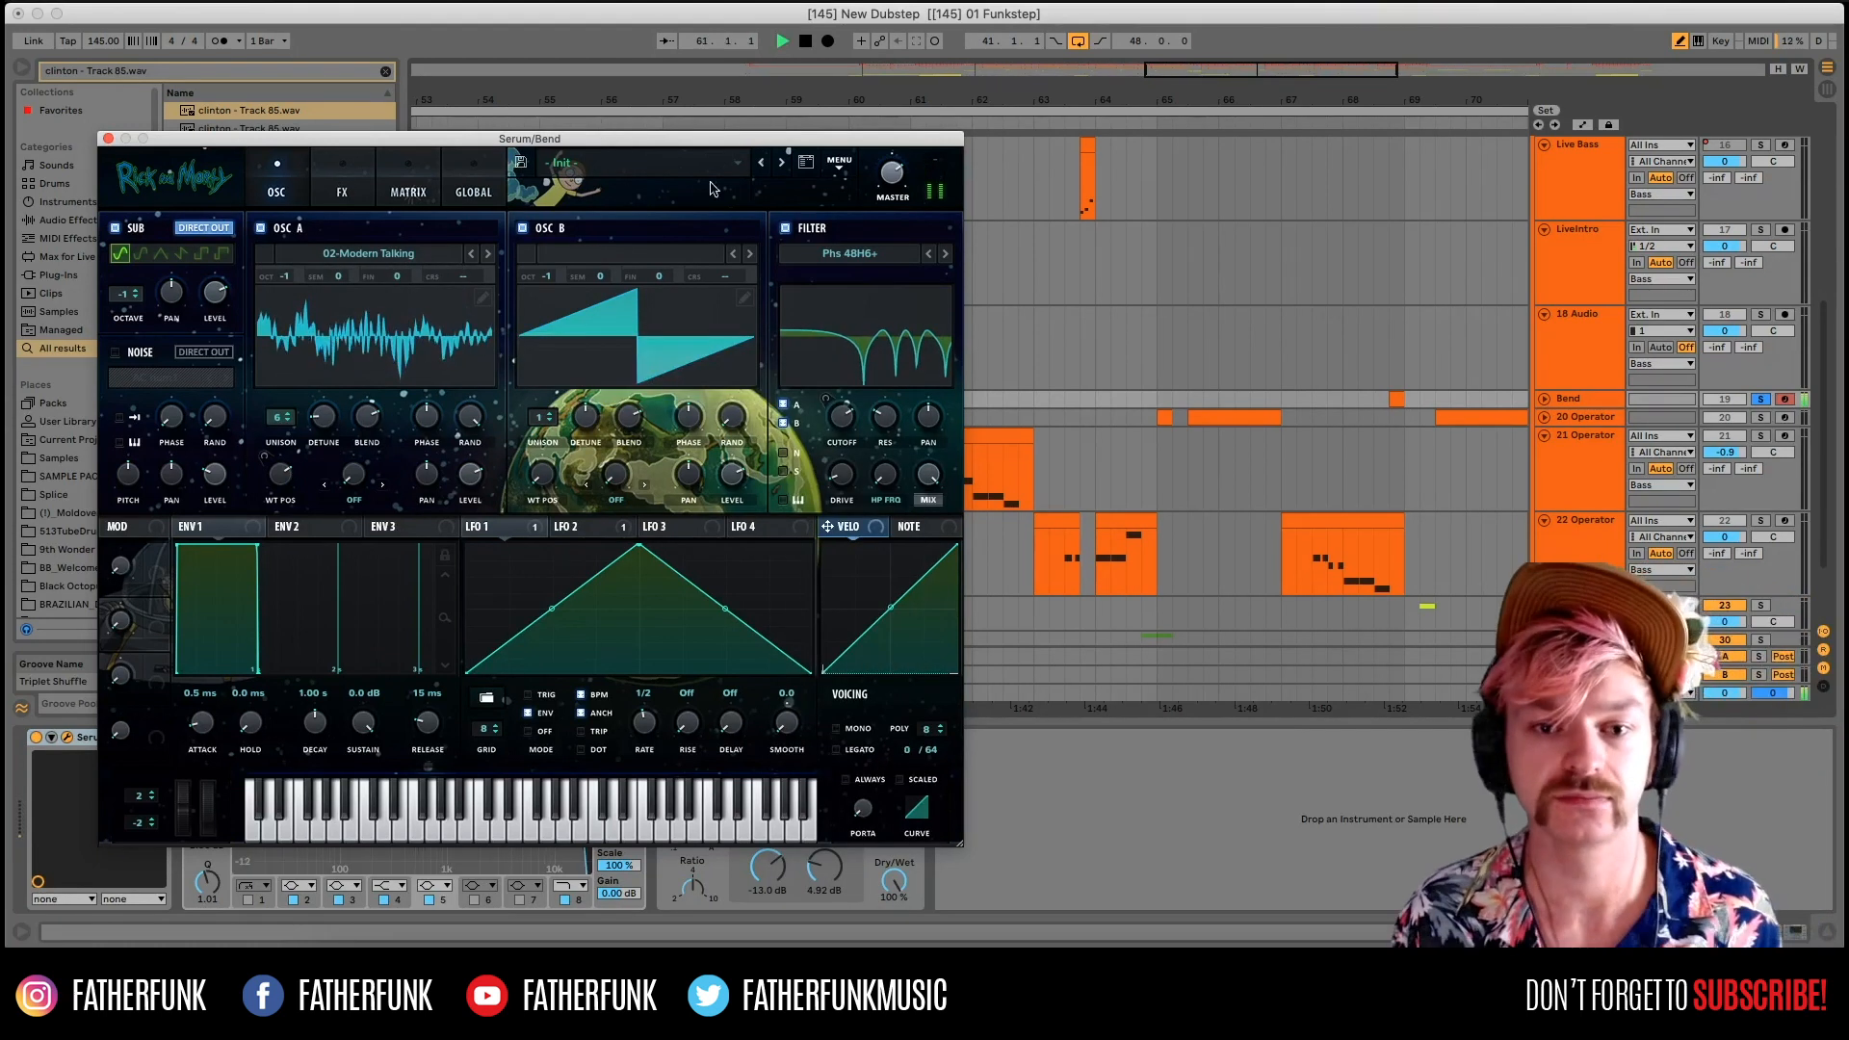
{"action": "key", "text": "space"}
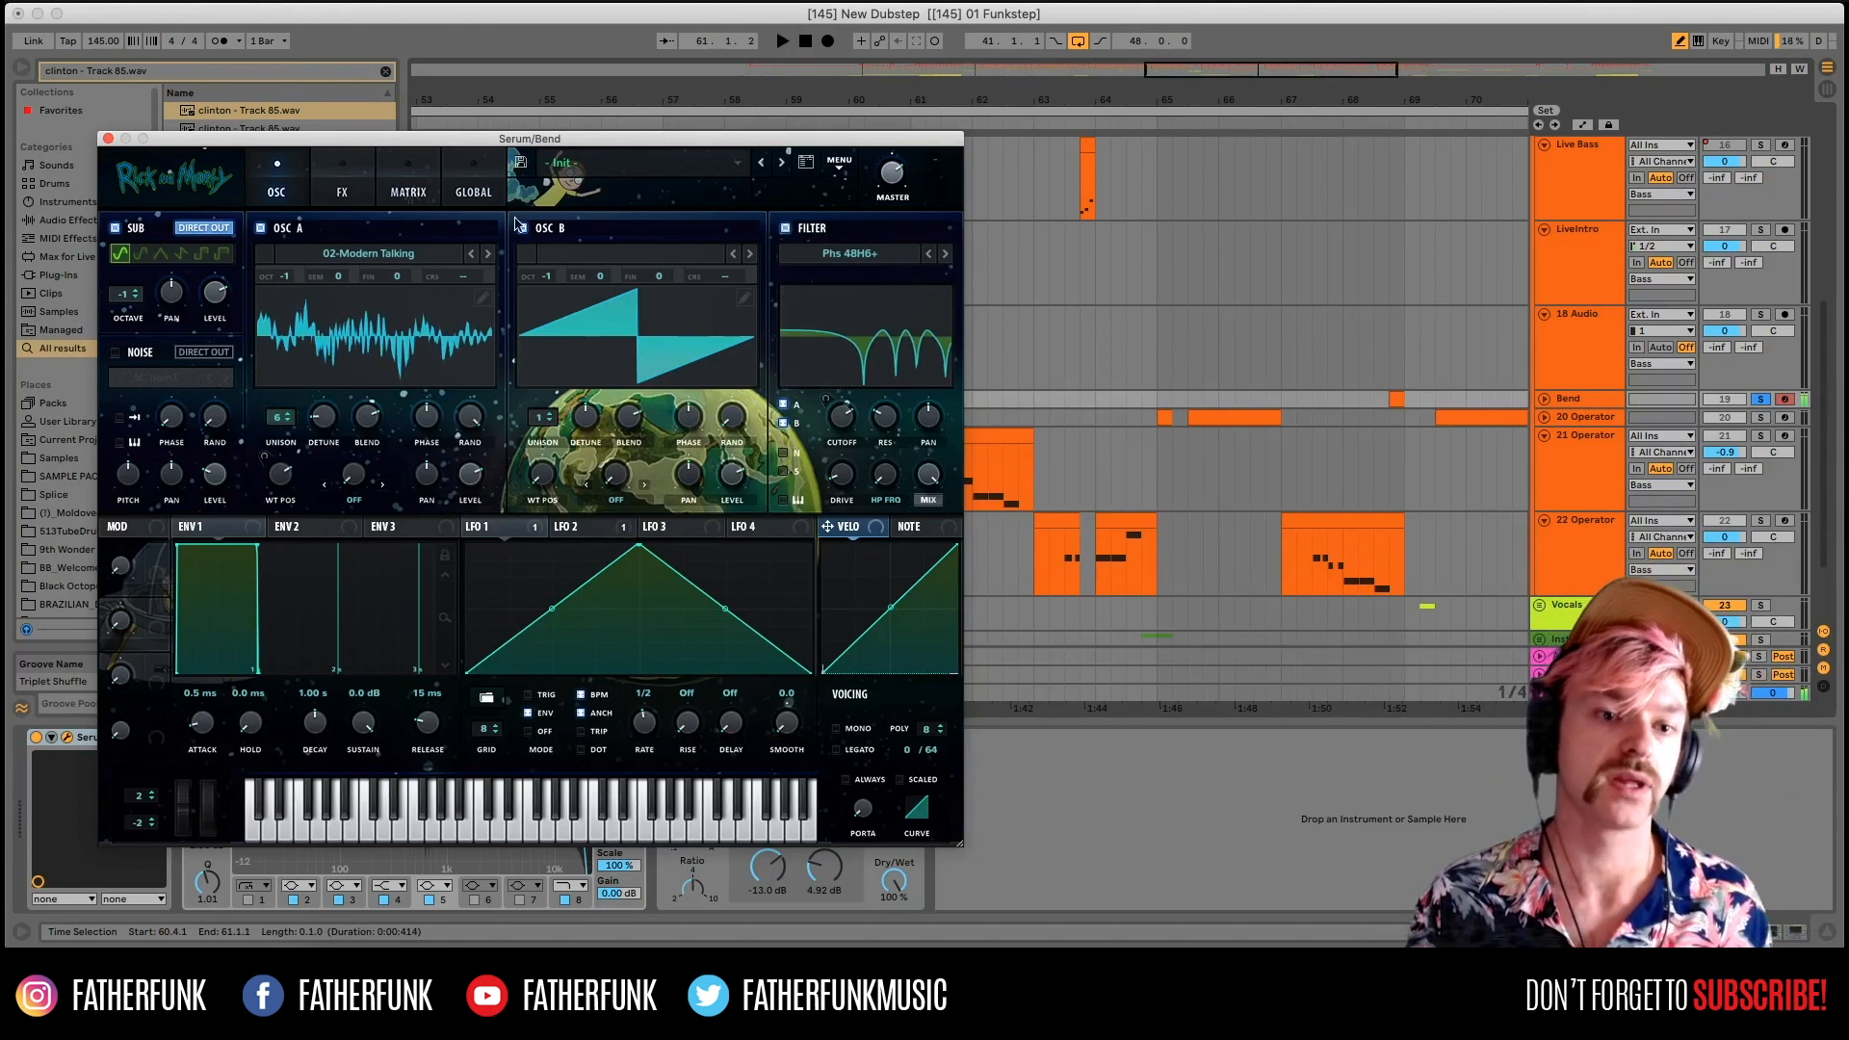
Inspect LFO 1's routing, the filter type choices and the effects rack in Serum, playing the bend sound alongside.
{"action": "left_click", "coordinate": [486, 526]}
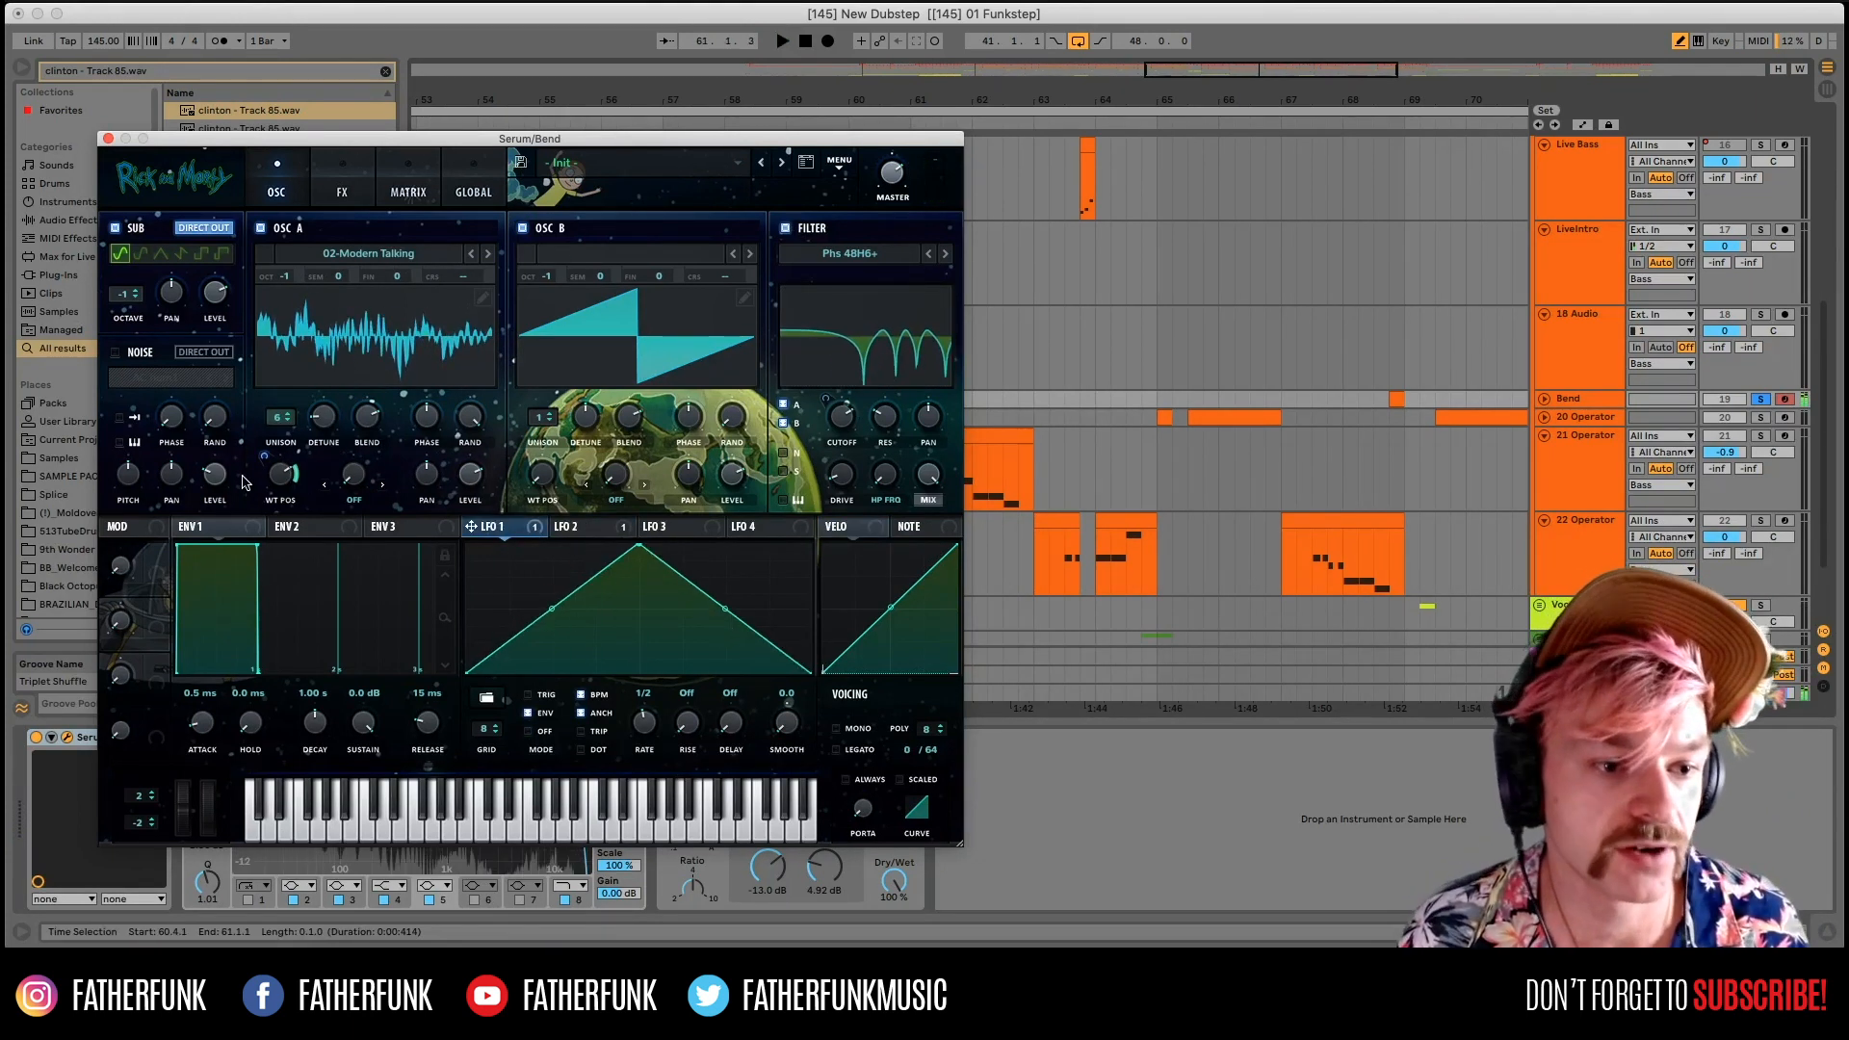
{"action": "left_click", "coordinate": [870, 258]}
{"action": "mouse_move", "coordinate": [865, 312]}
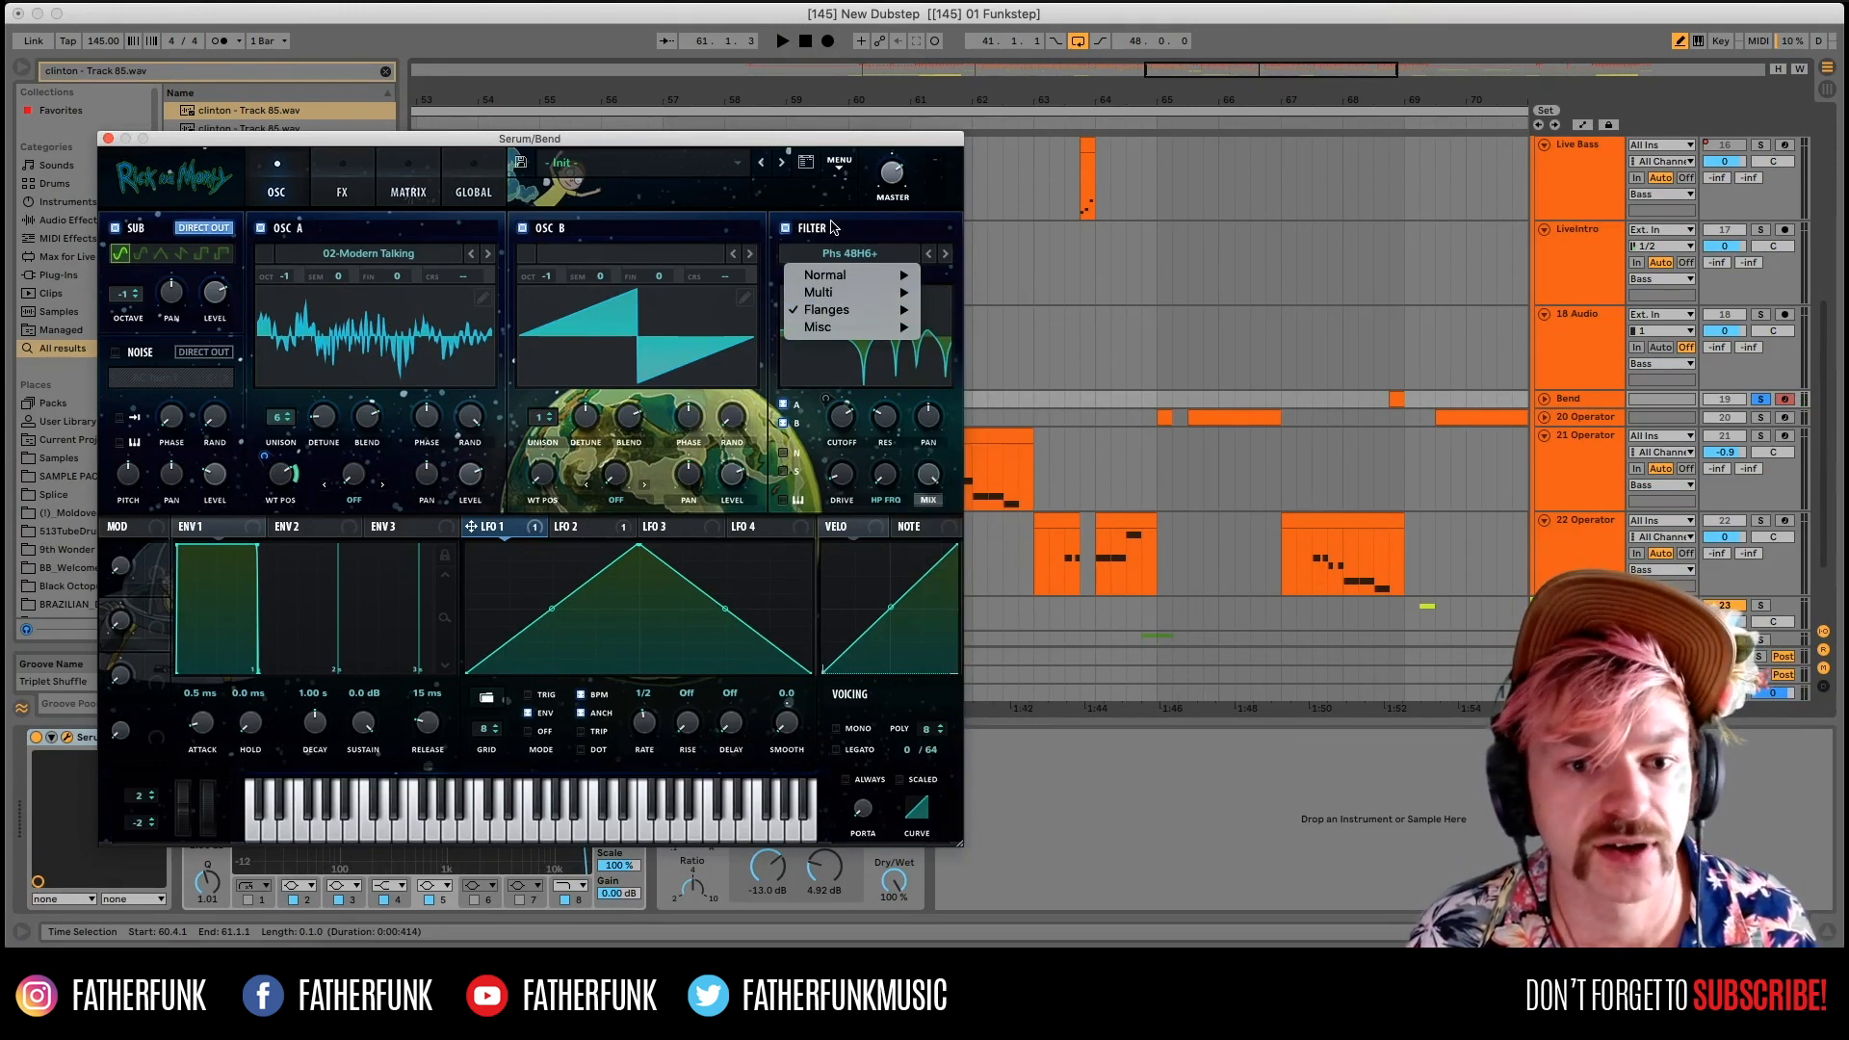
{"action": "key", "text": "space"}
{"action": "left_click", "coordinate": [342, 192]}
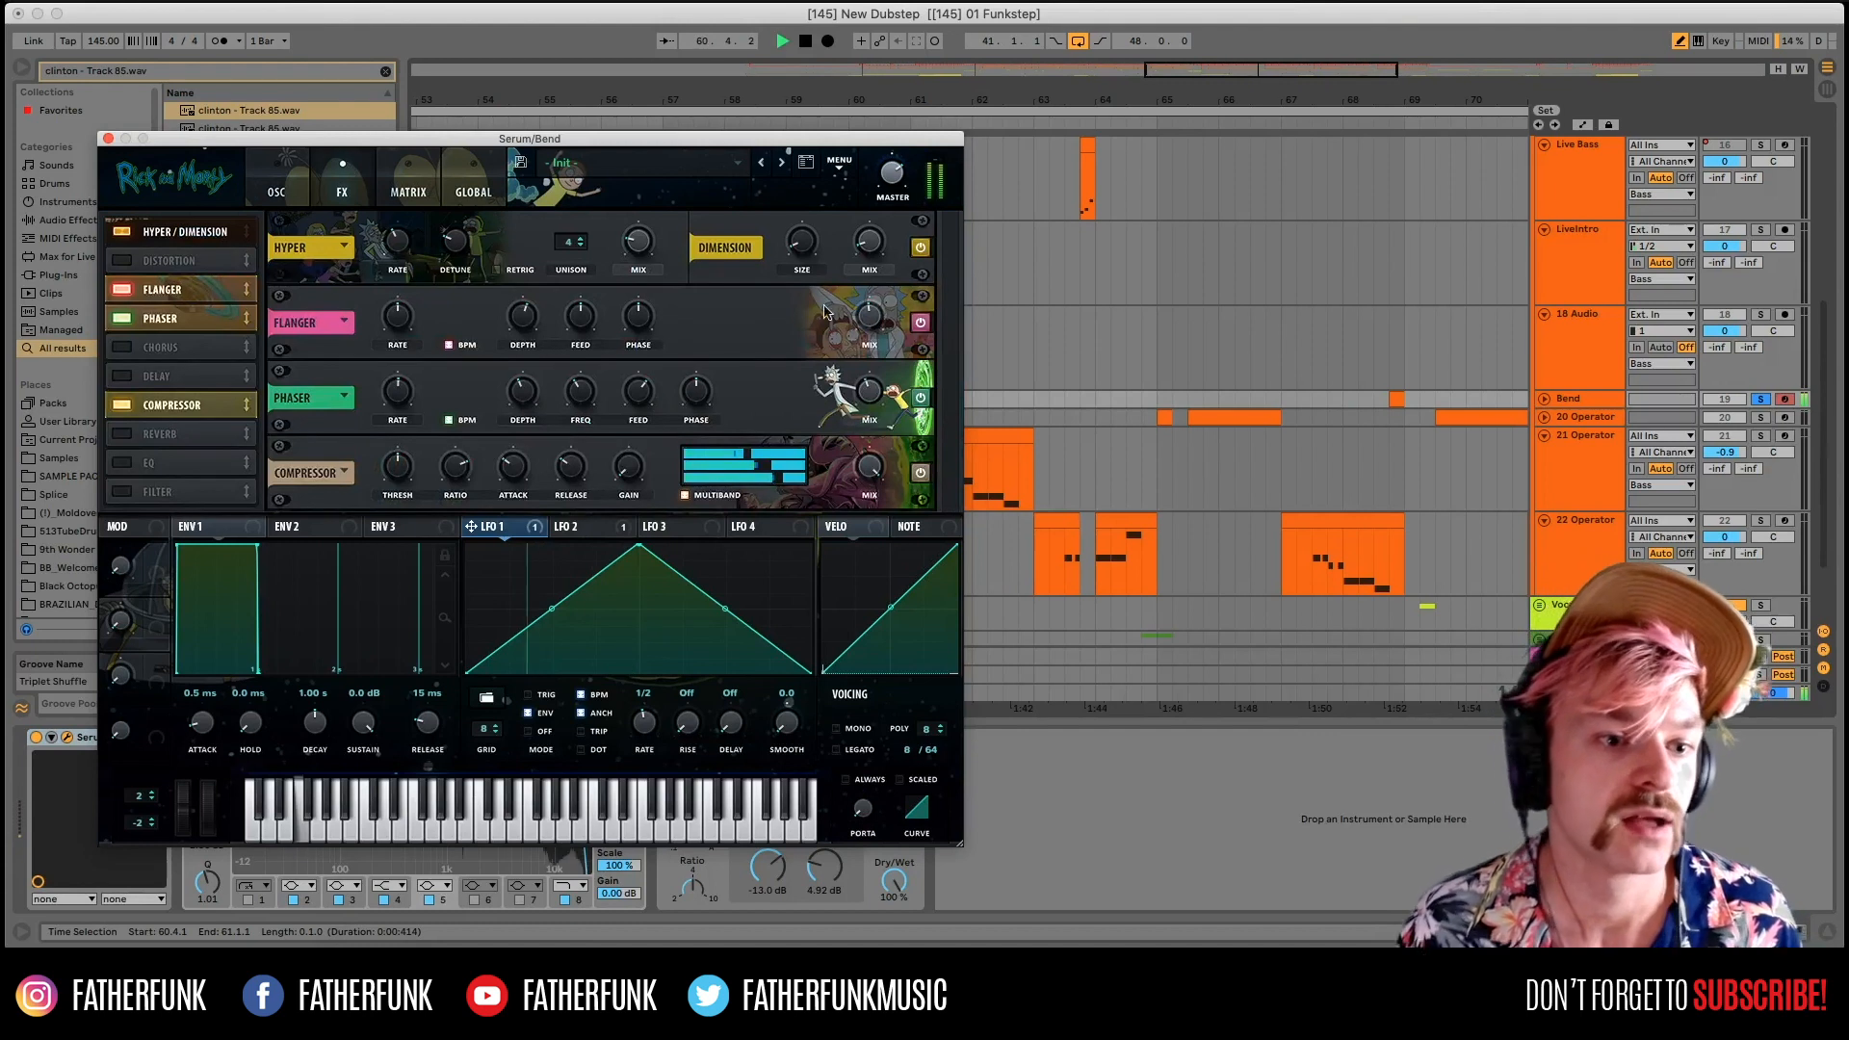
{"action": "key", "text": "space"}
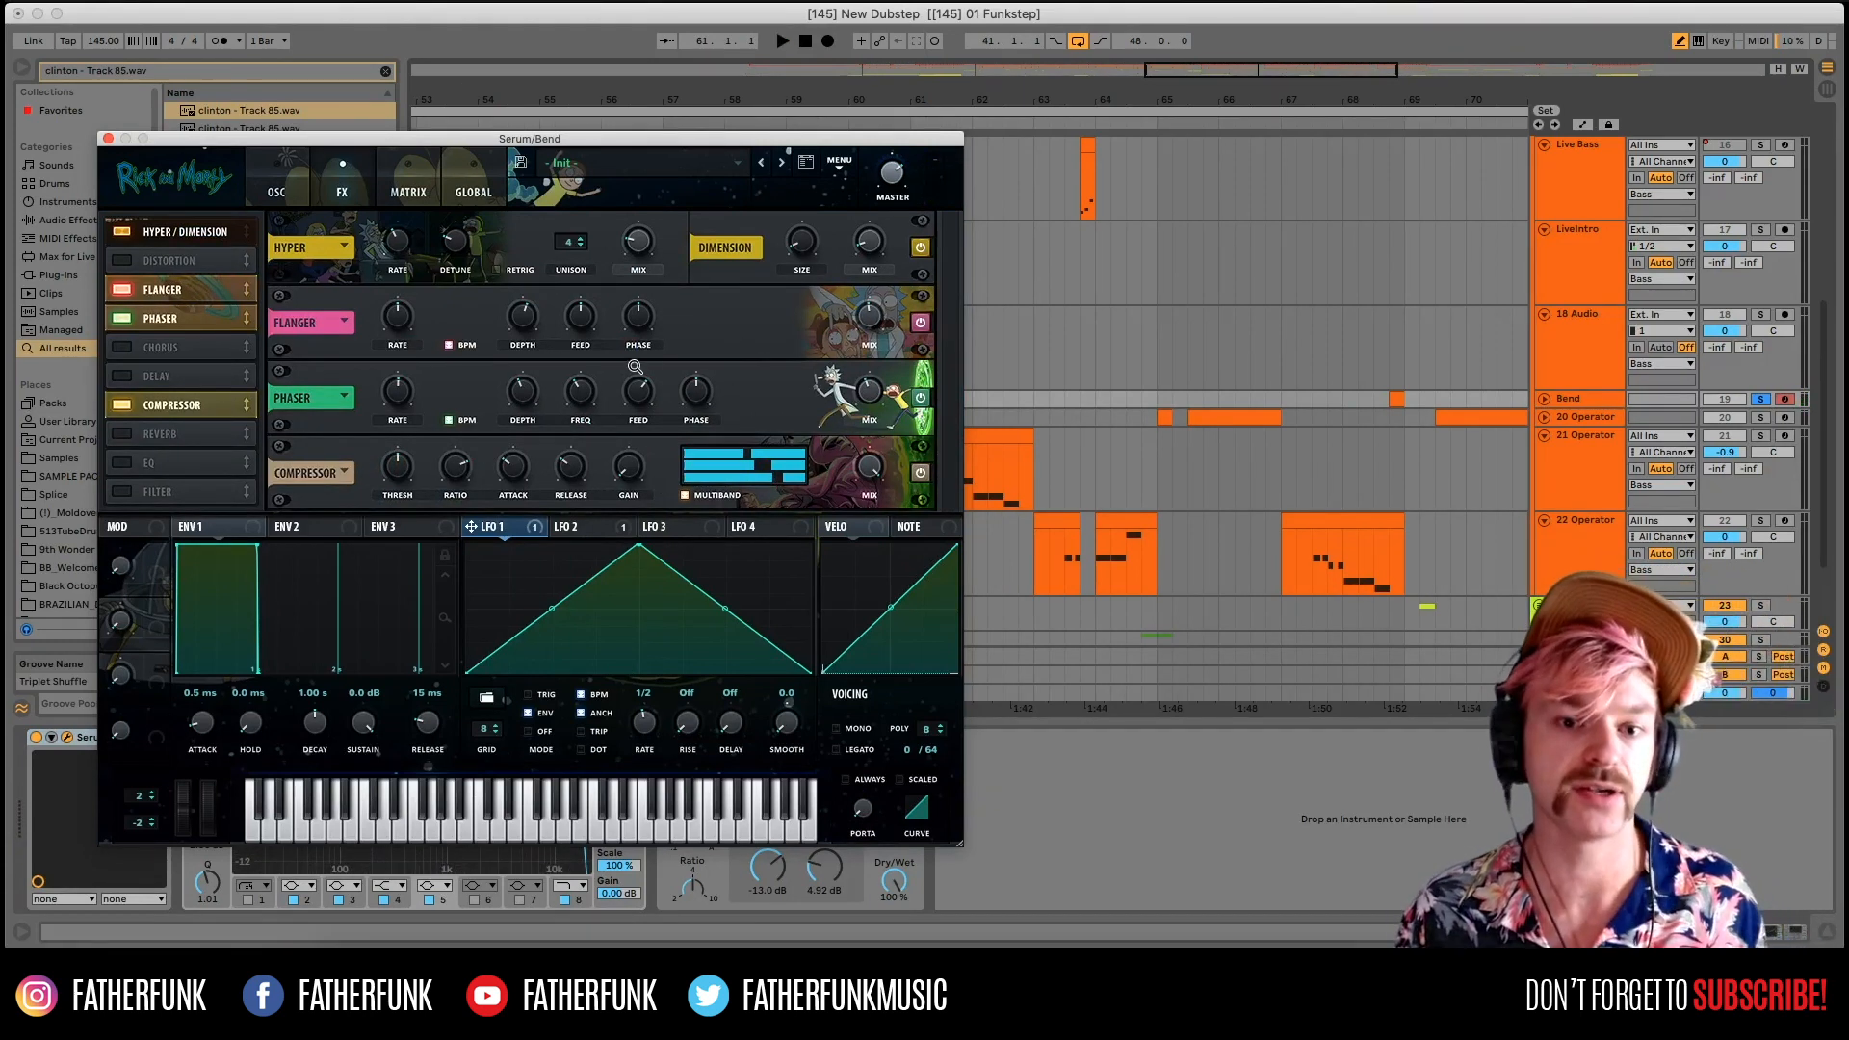
Close the Serum window and unsolo the Bend track.
{"action": "left_click", "coordinate": [107, 139]}
{"action": "key", "text": "space"}
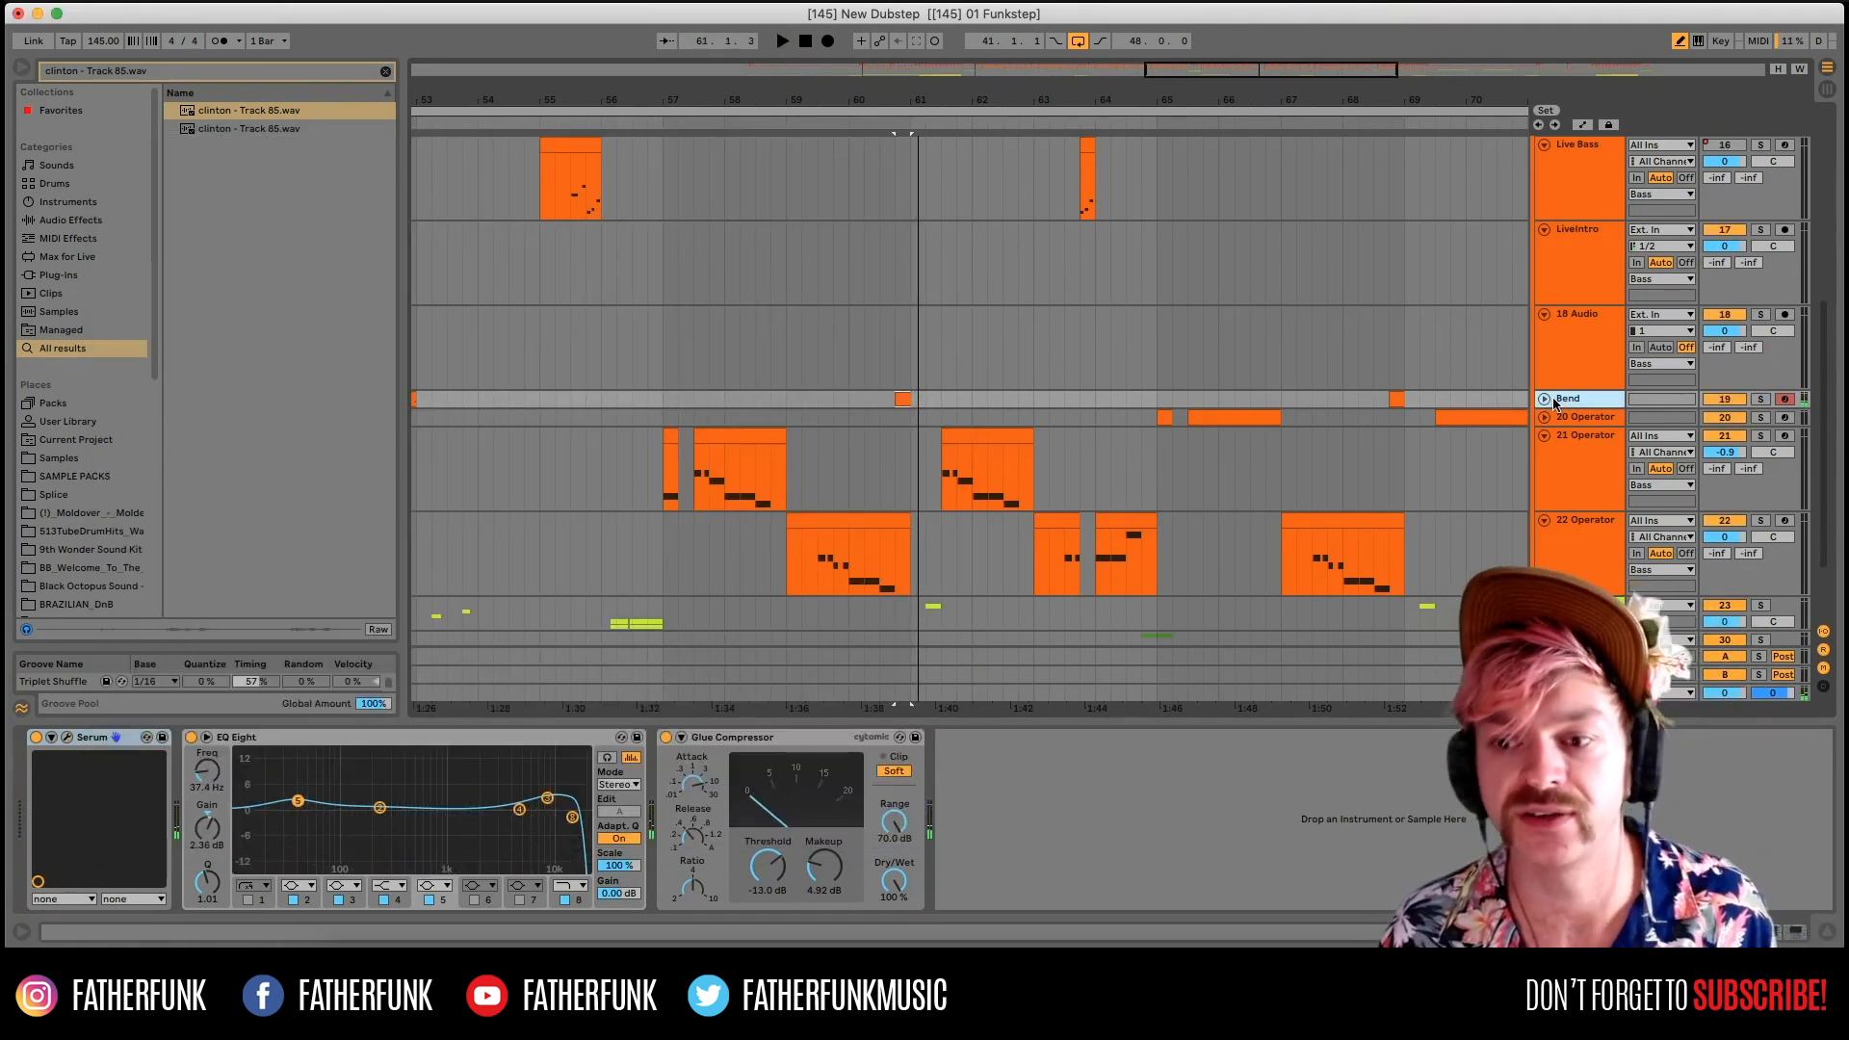
{"action": "left_click", "coordinate": [1761, 399]}
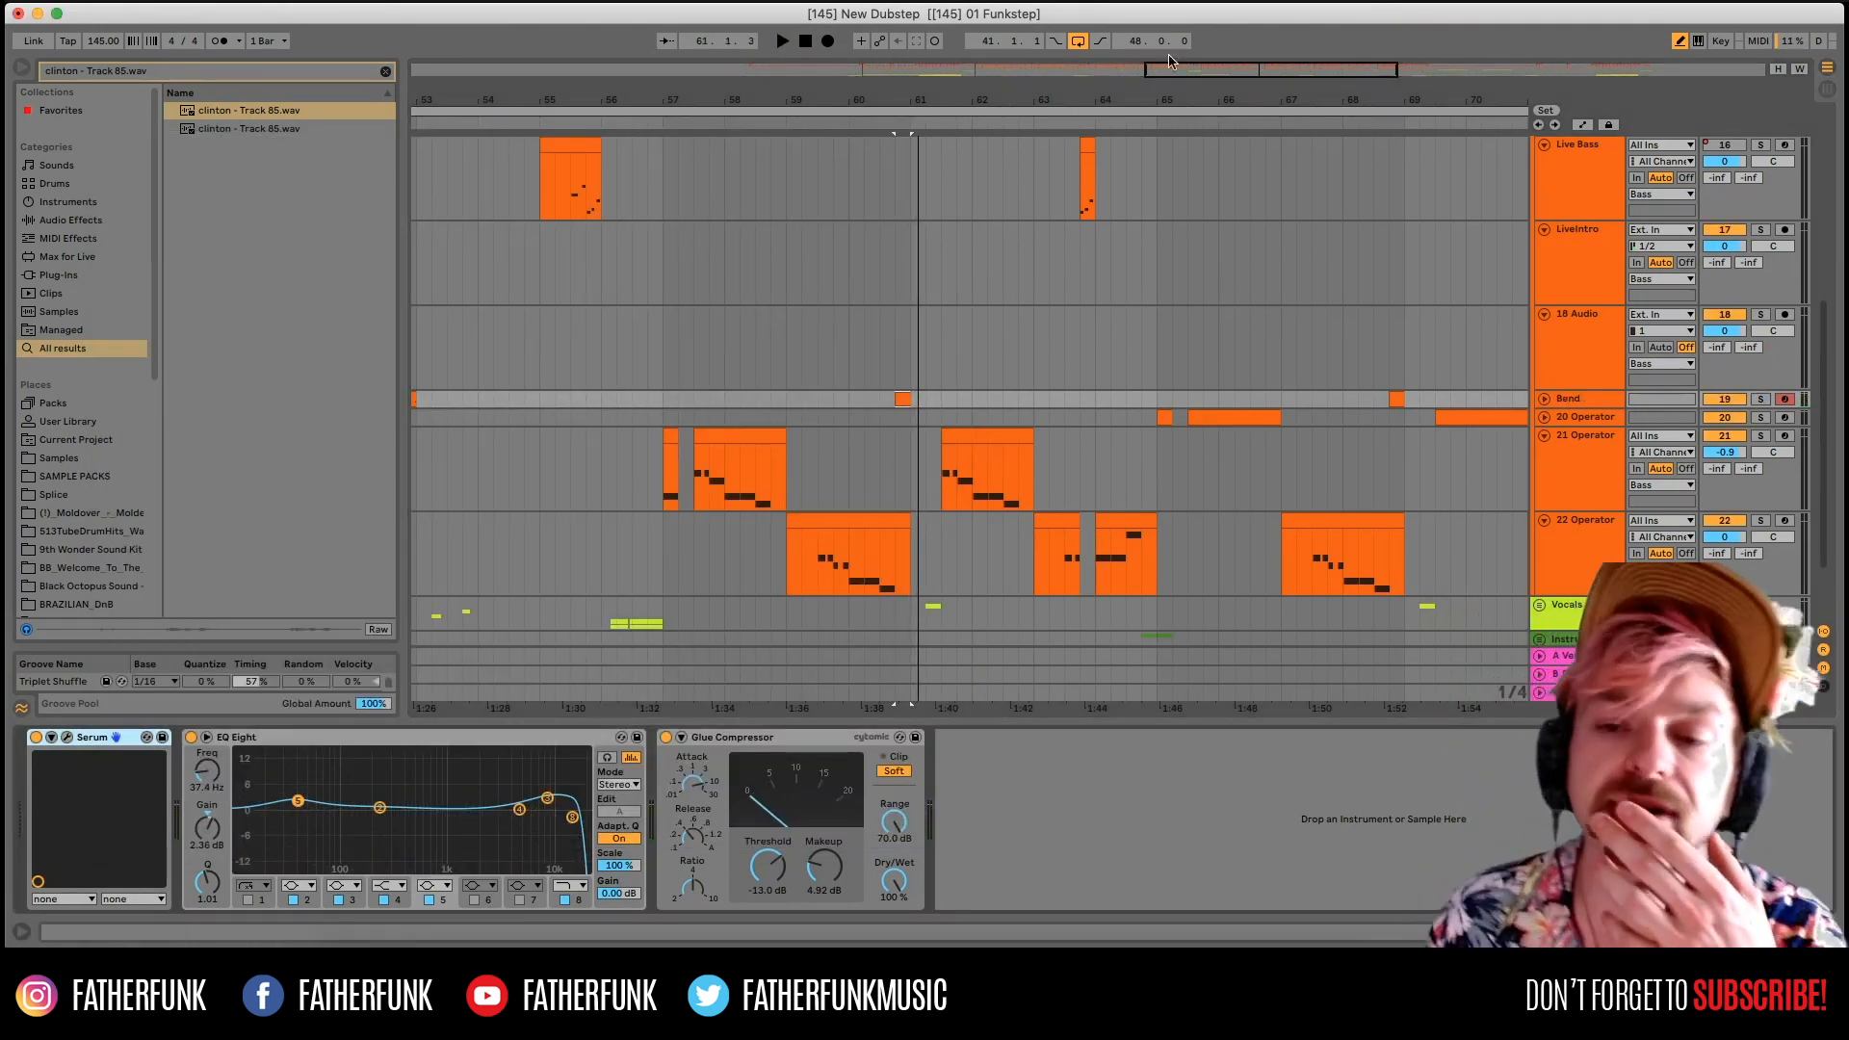
Insert an empty half-bar MIDI clip at 61.1 on the 21 Operator track and hide its note editor.
{"action": "left_click_drag", "start_coordinate": [1169, 67], "coordinate": [1170, 44]}
{"action": "left_click", "coordinate": [738, 490]}
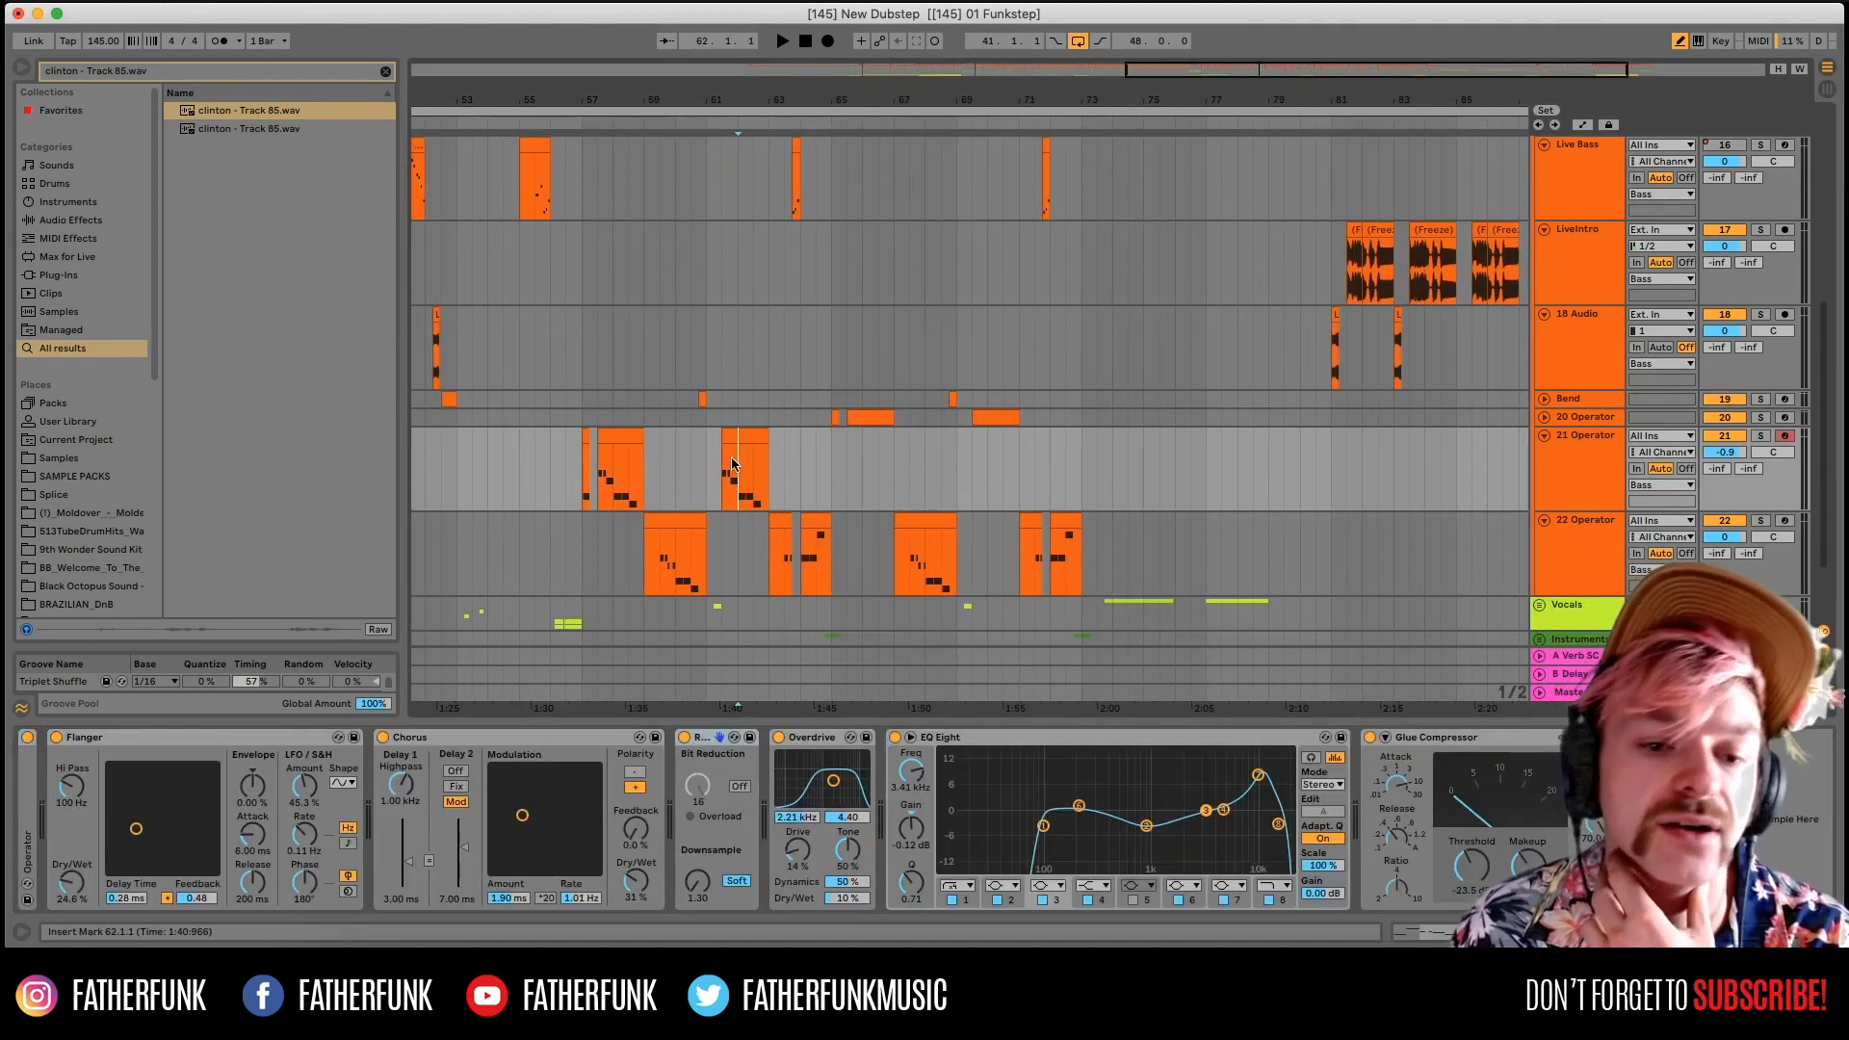
{"action": "double_click", "coordinate": [720, 423]}
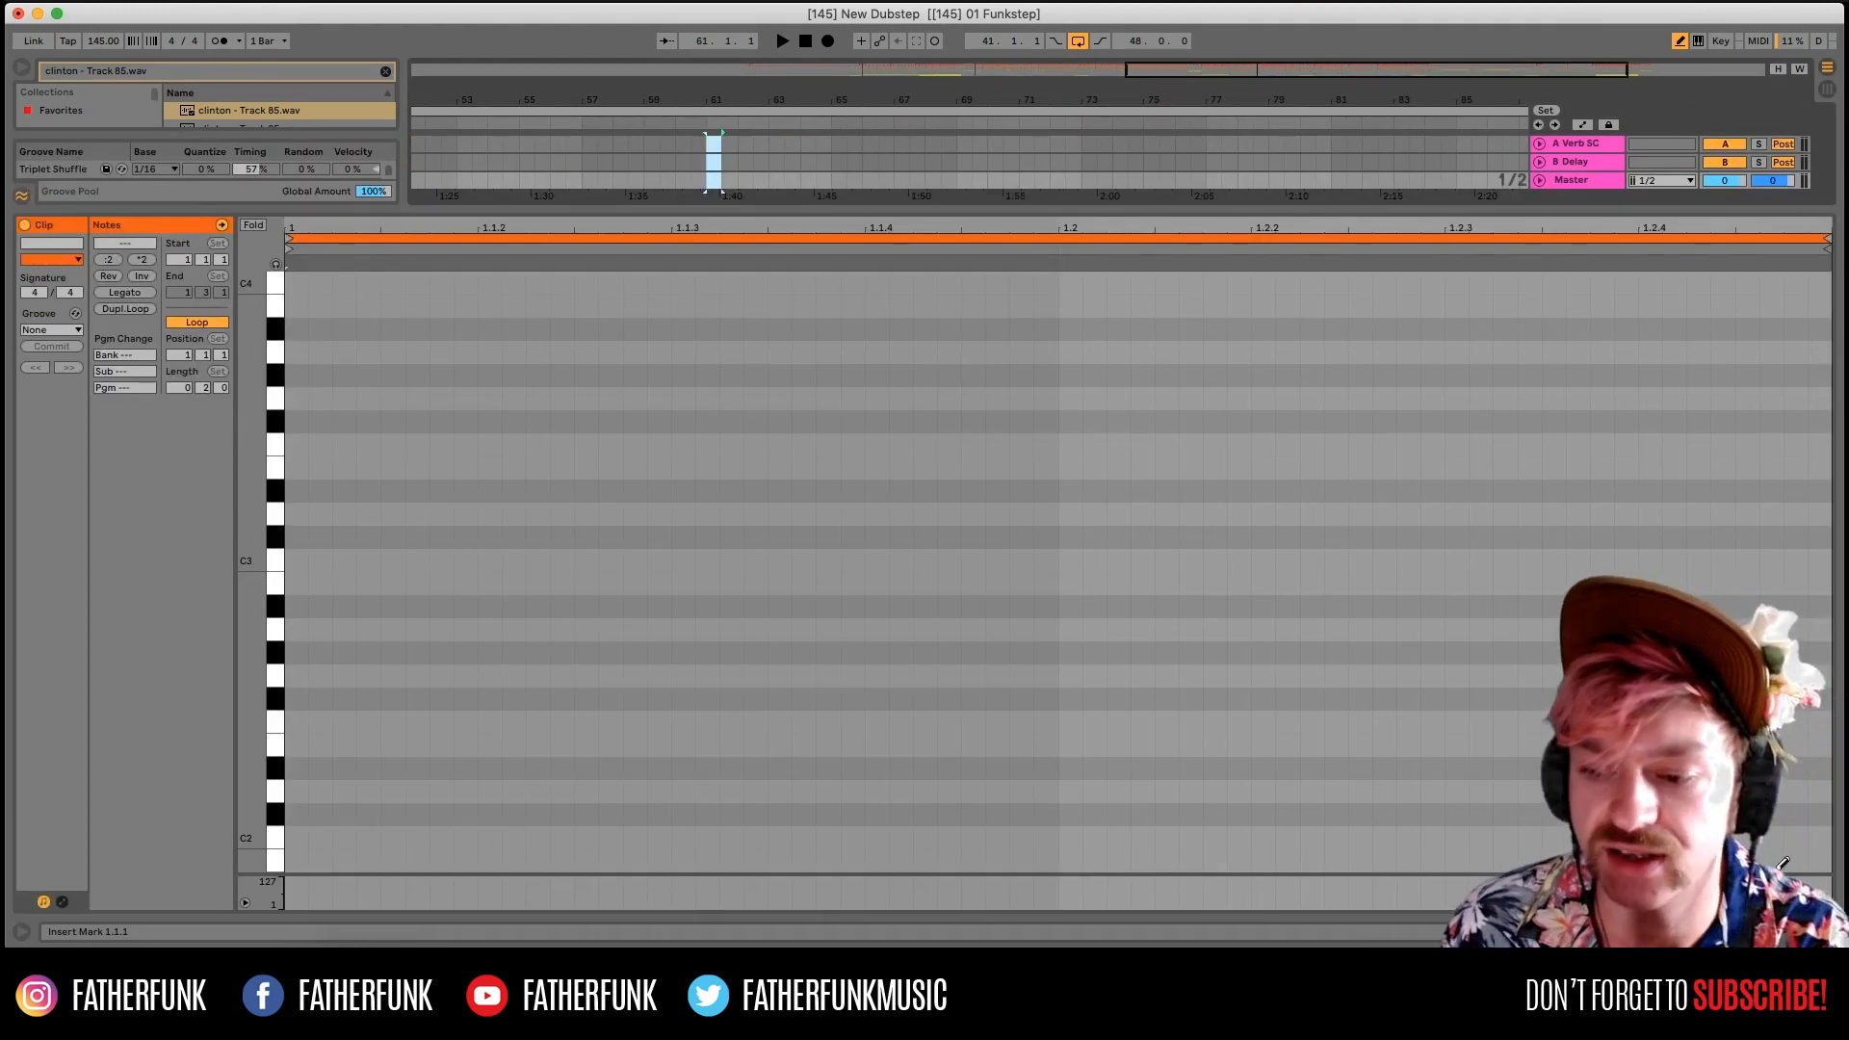
{"action": "left_click", "coordinate": [1827, 932]}
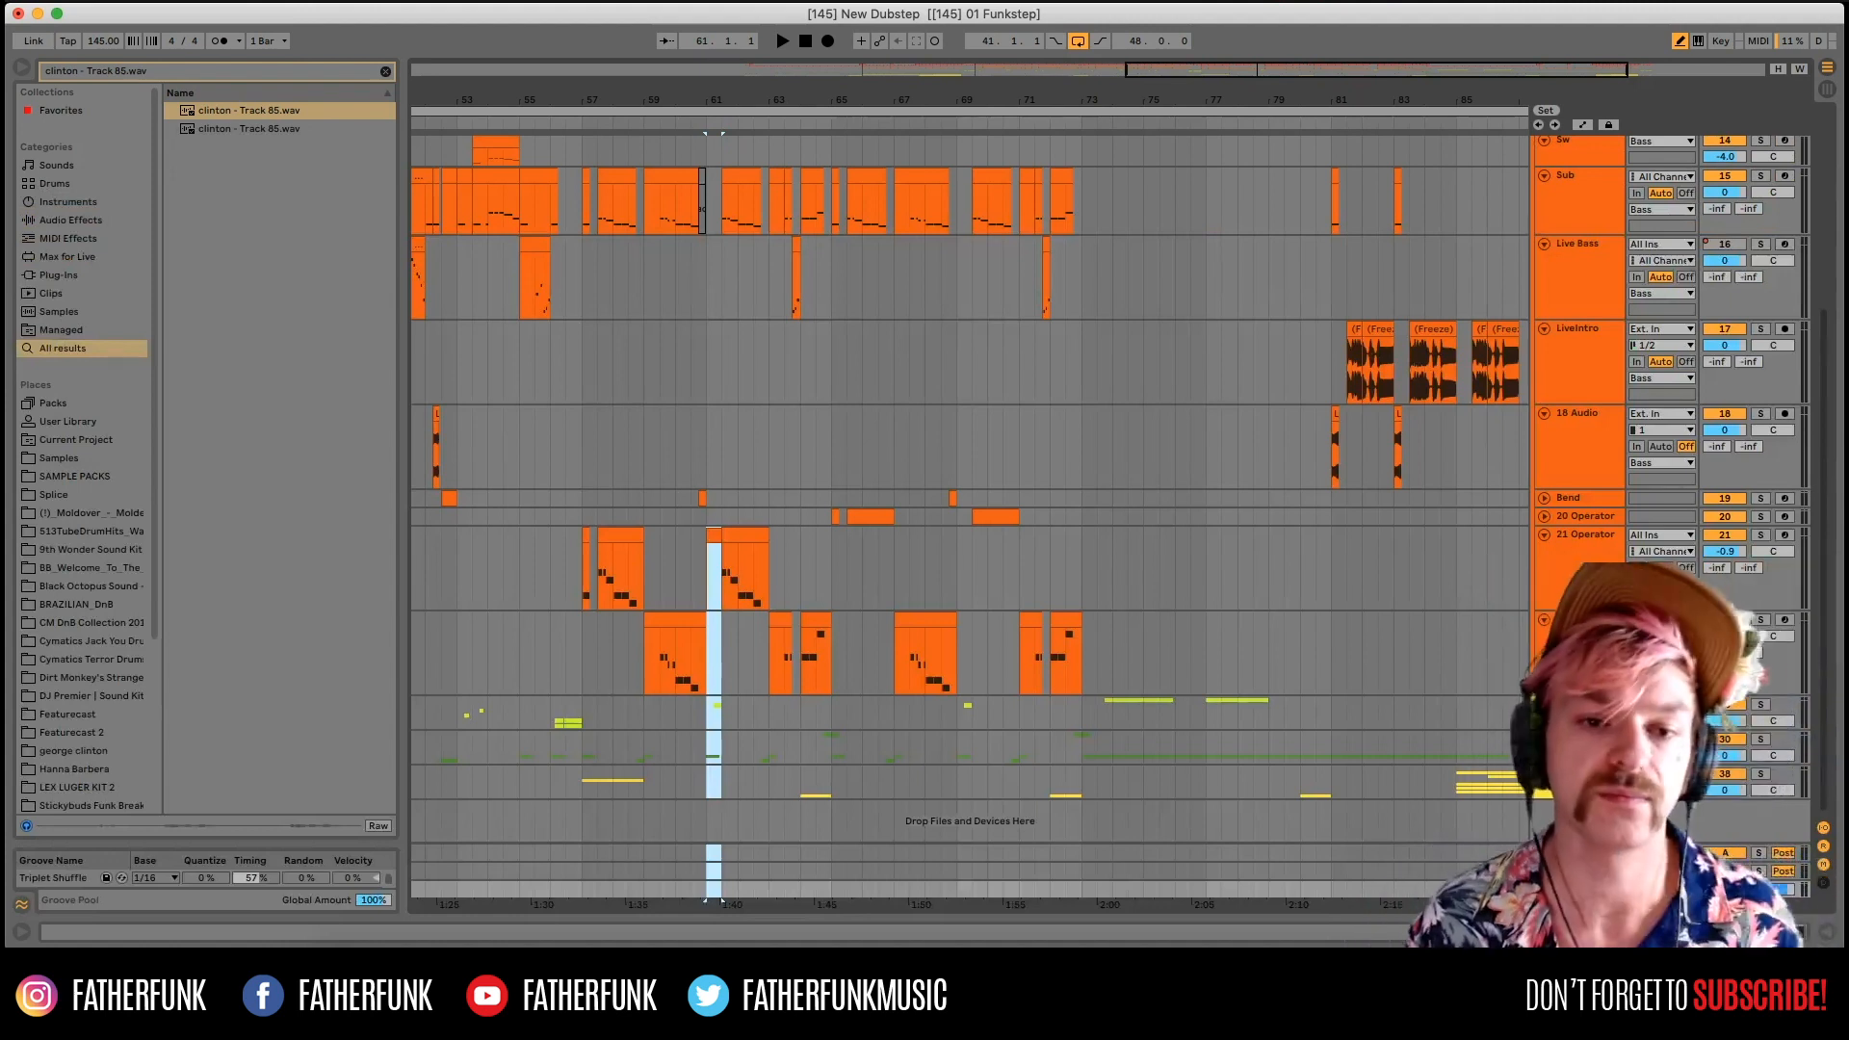
Play the drop from 61.1 and place the insert marker at 65.1 on the 20 Operator track.
{"action": "left_click_drag", "start_coordinate": [1183, 63], "coordinate": [1184, 14]}
{"action": "key", "text": "space"}
{"action": "left_click", "coordinate": [1158, 534]}
{"action": "left_click", "coordinate": [1154, 517]}
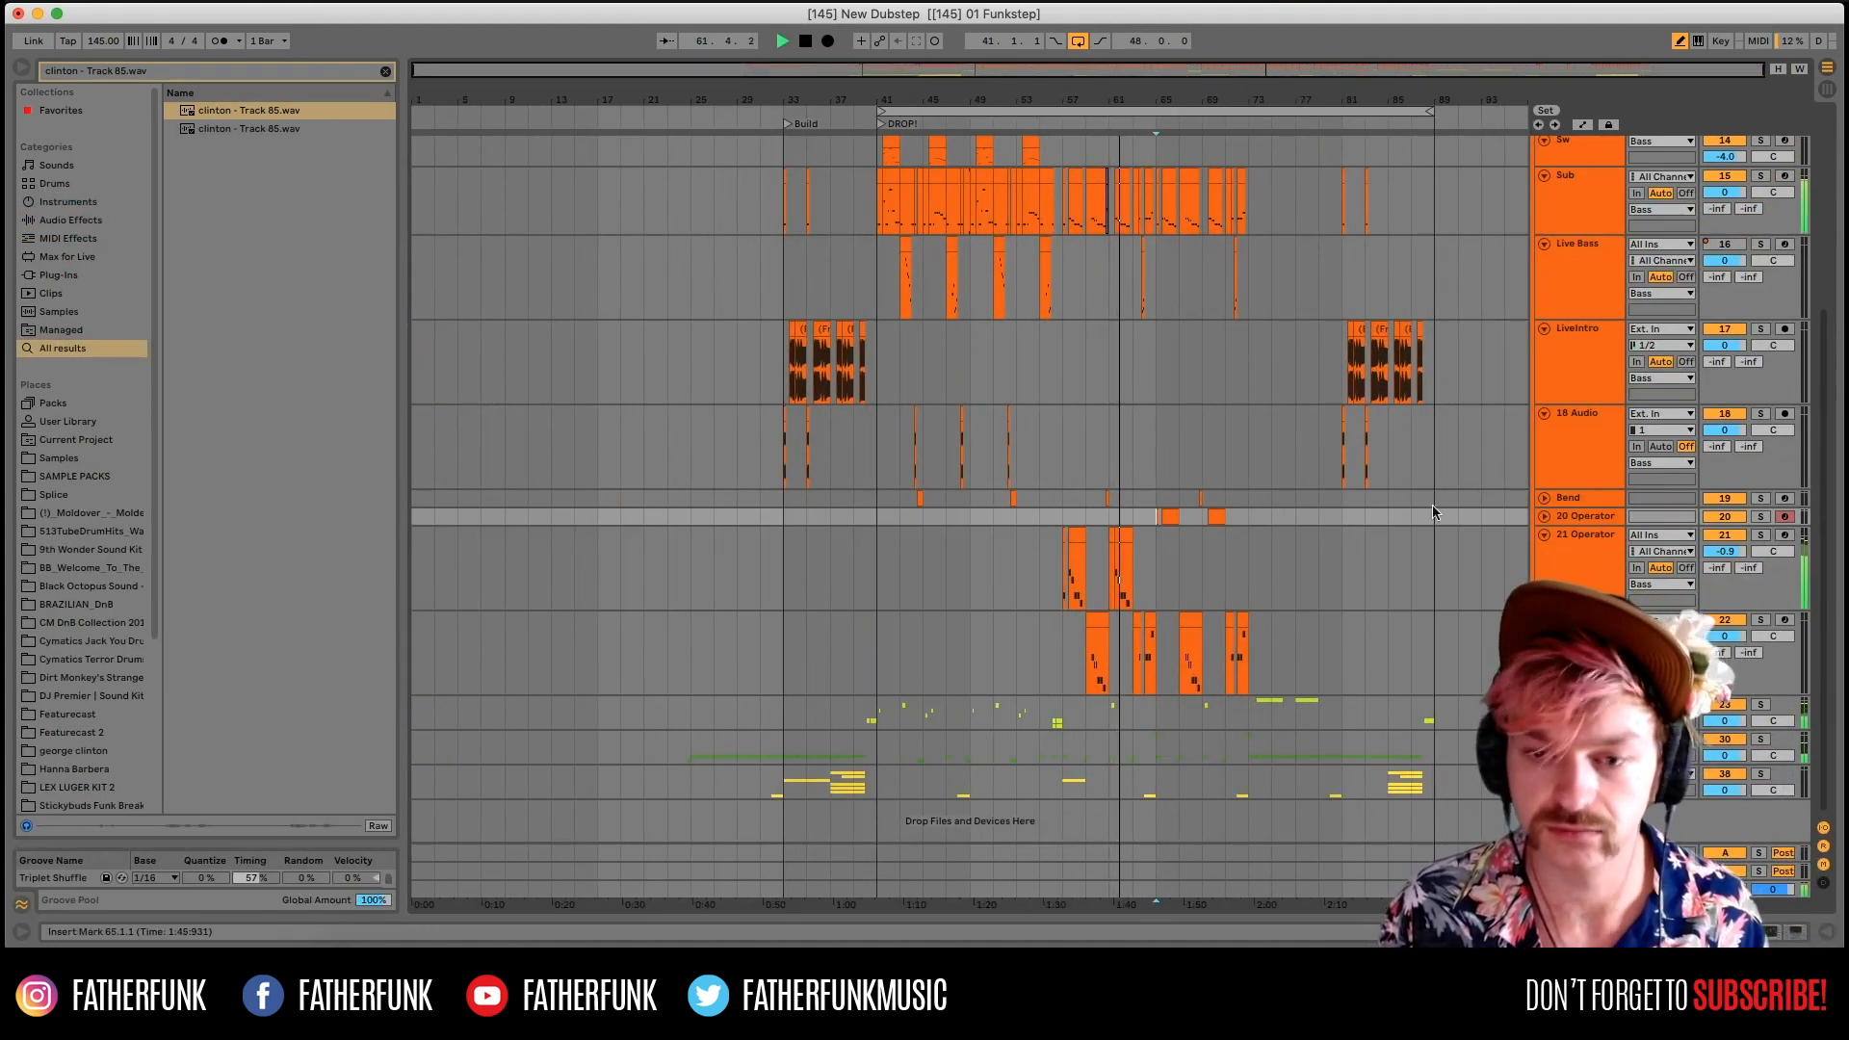
Unfold the 20 Operator track, stop playback, and select its clip spanning 65.3 to 67.1.
{"action": "left_click", "coordinate": [1591, 516]}
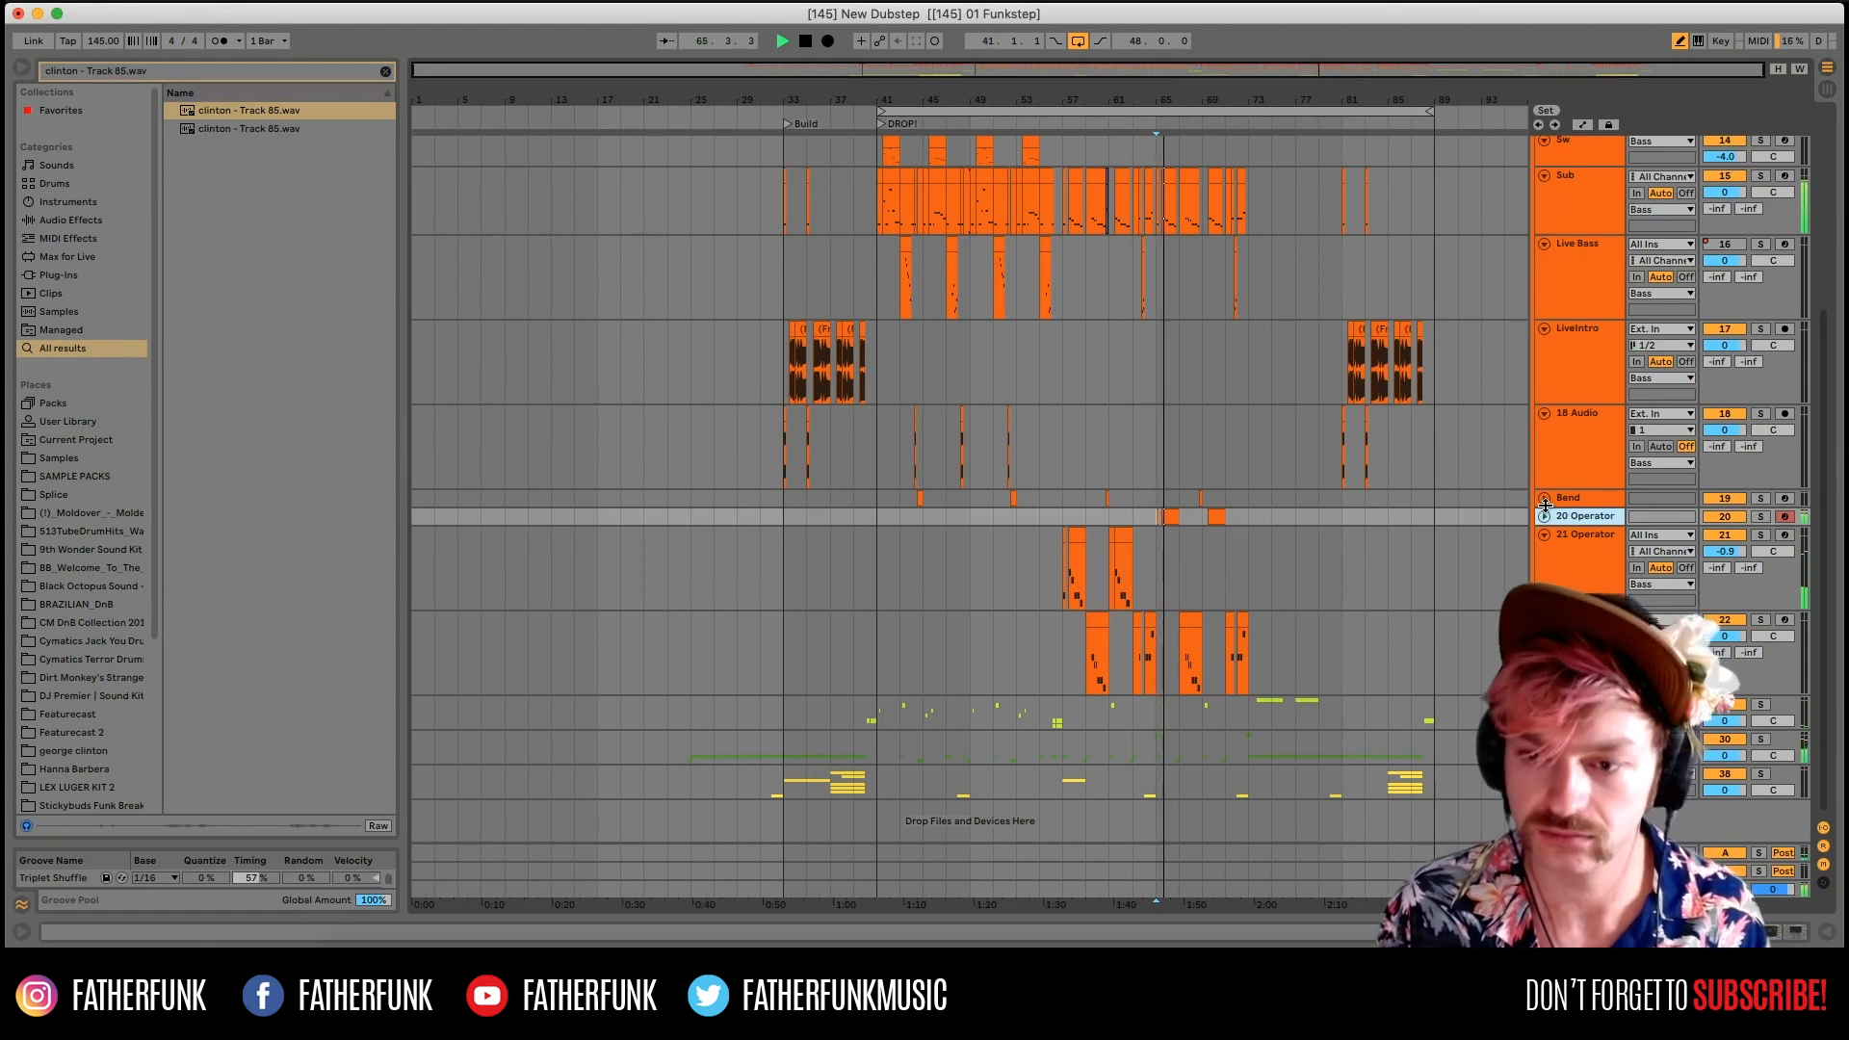
{"action": "left_click", "coordinate": [1565, 500]}
{"action": "left_click", "coordinate": [1545, 517]}
{"action": "left_click_drag", "start_coordinate": [1329, 77], "coordinate": [1333, 193]}
{"action": "key", "text": "space"}
{"action": "left_click", "coordinate": [1110, 528]}
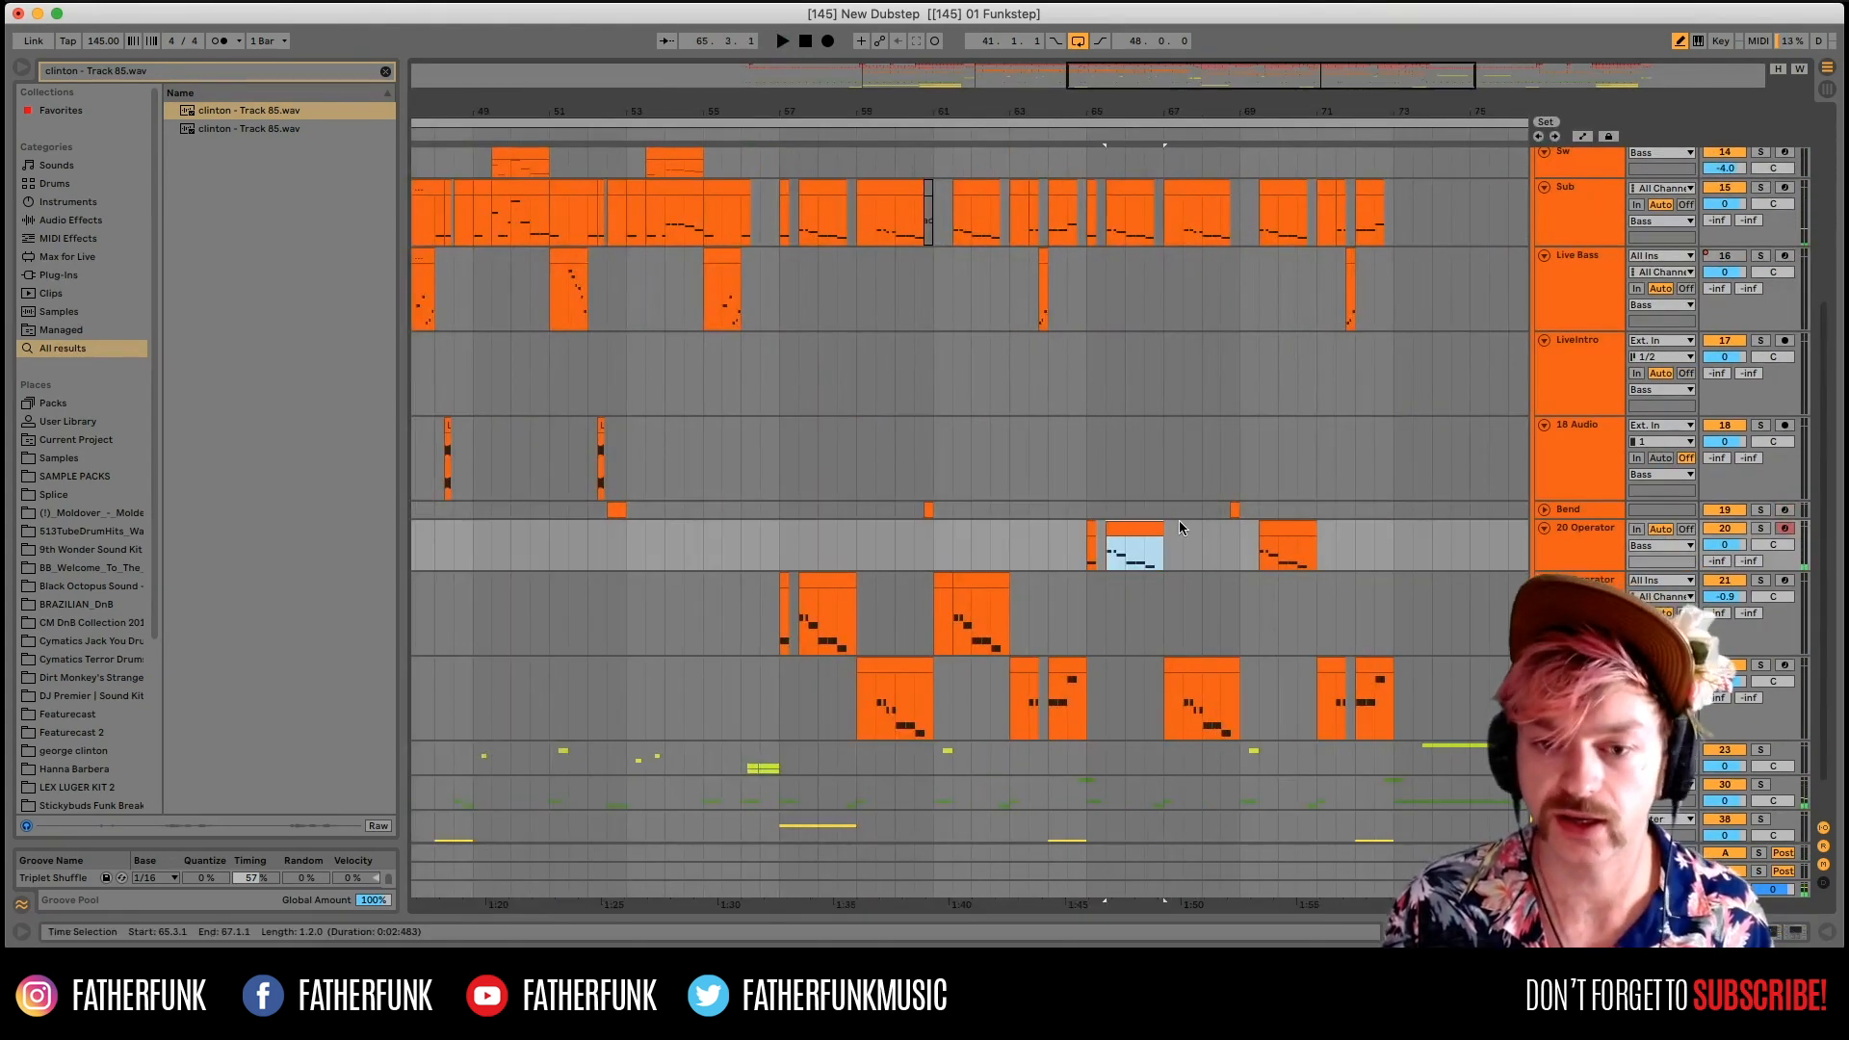
Select the short 20 Operator clip at 65.1, show the track's device chain, and play from there.
{"action": "left_click", "coordinate": [1083, 542]}
{"action": "left_click", "coordinate": [896, 649]}
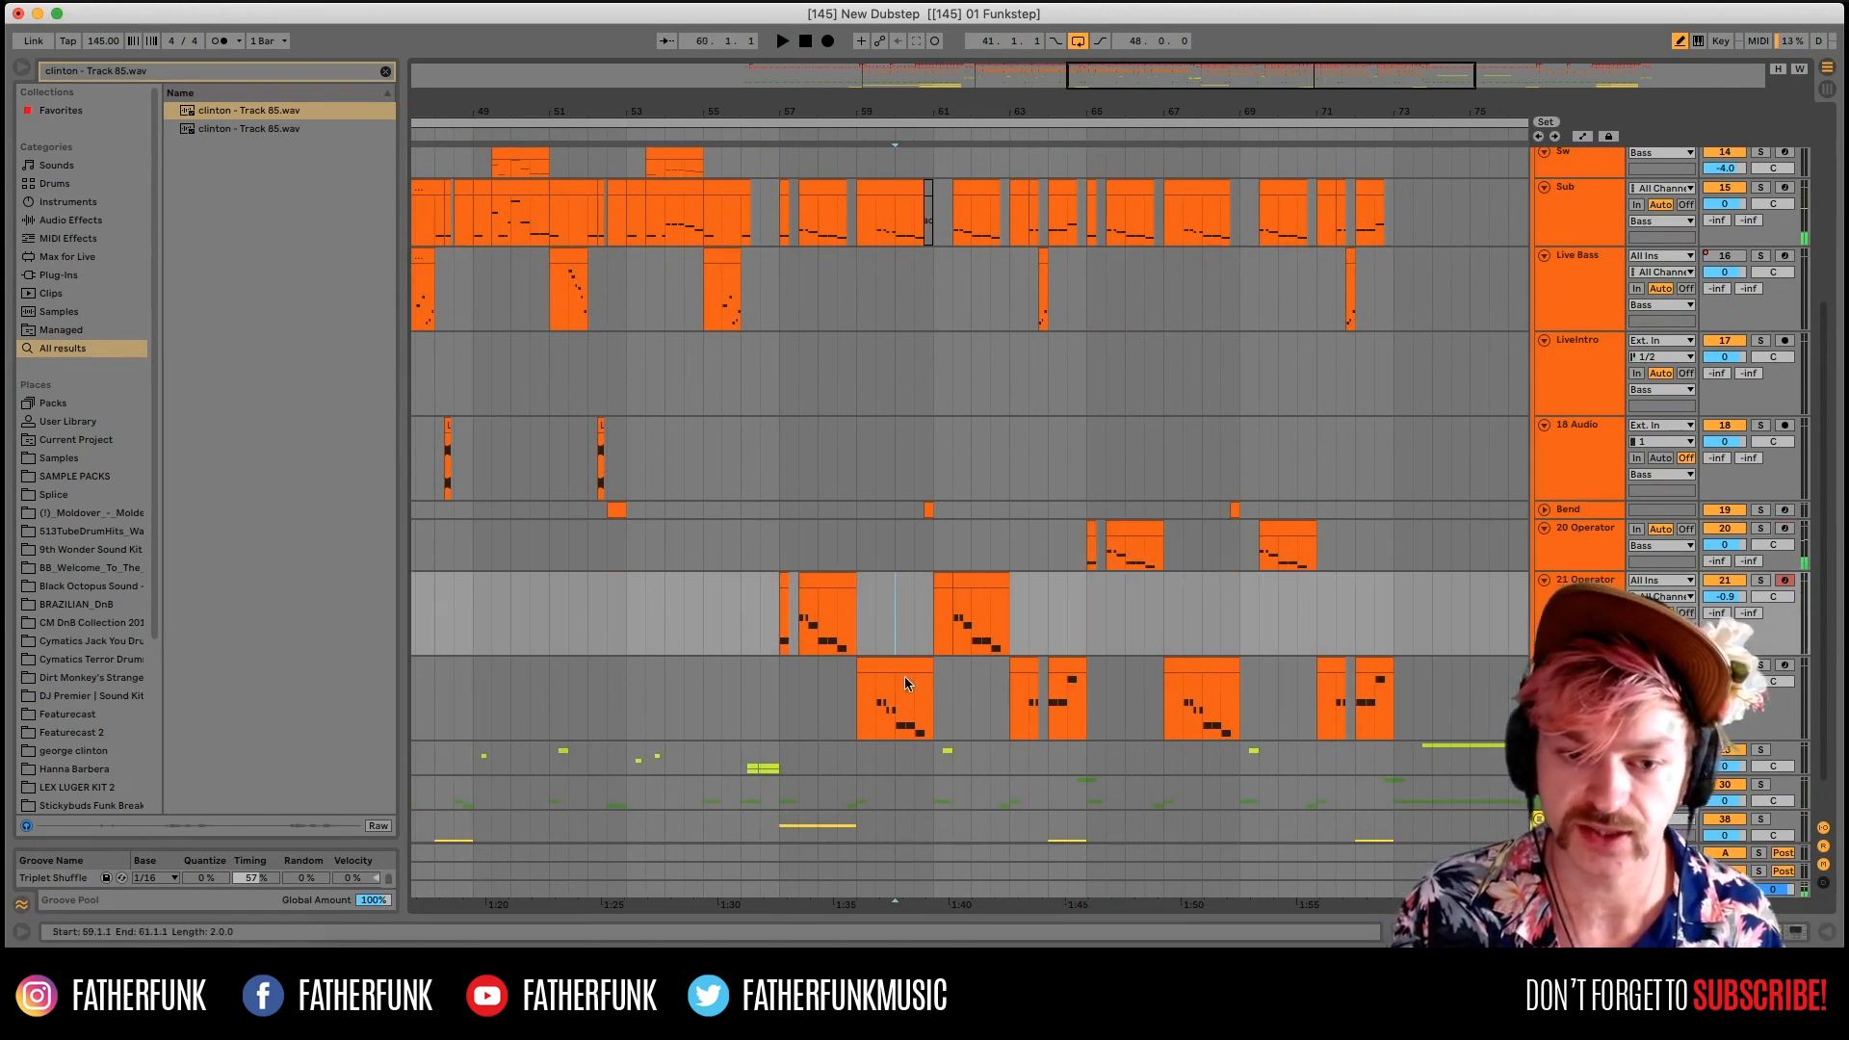
{"action": "left_click", "coordinate": [1072, 533]}
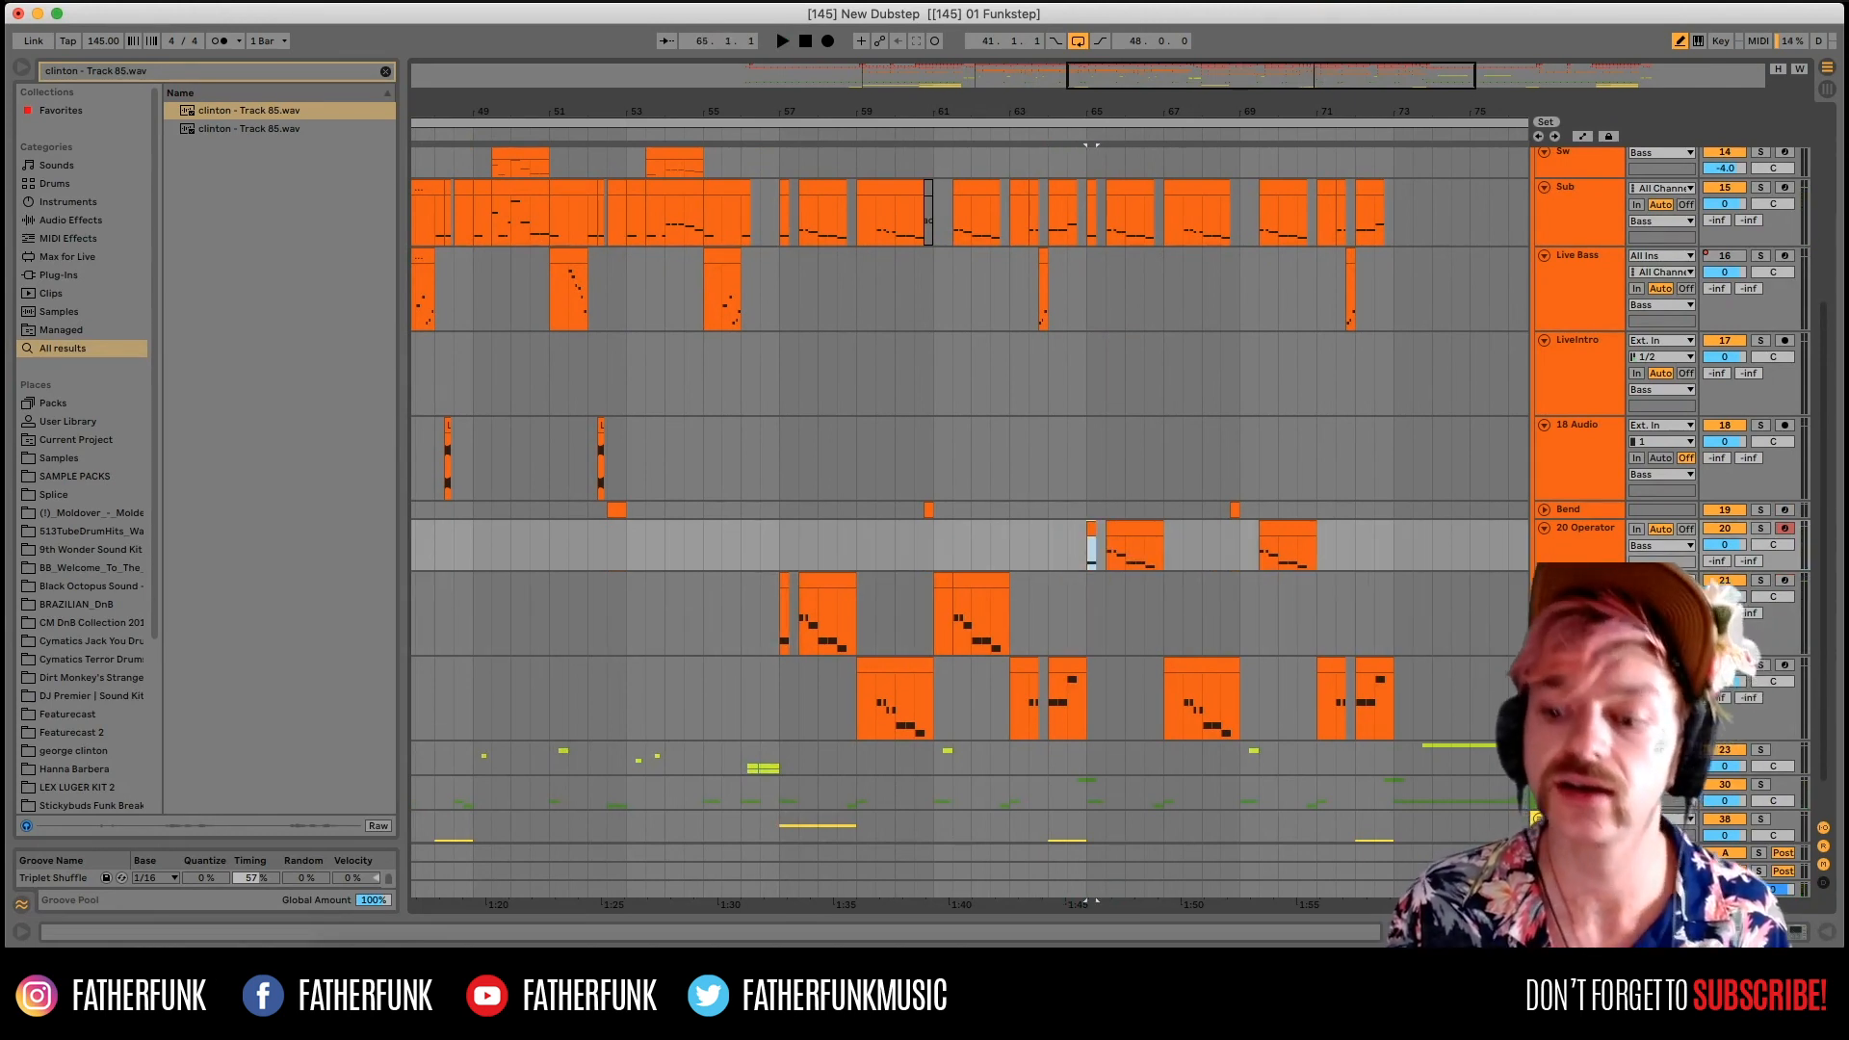
{"action": "left_click", "coordinate": [1774, 931]}
{"action": "key", "text": "space"}
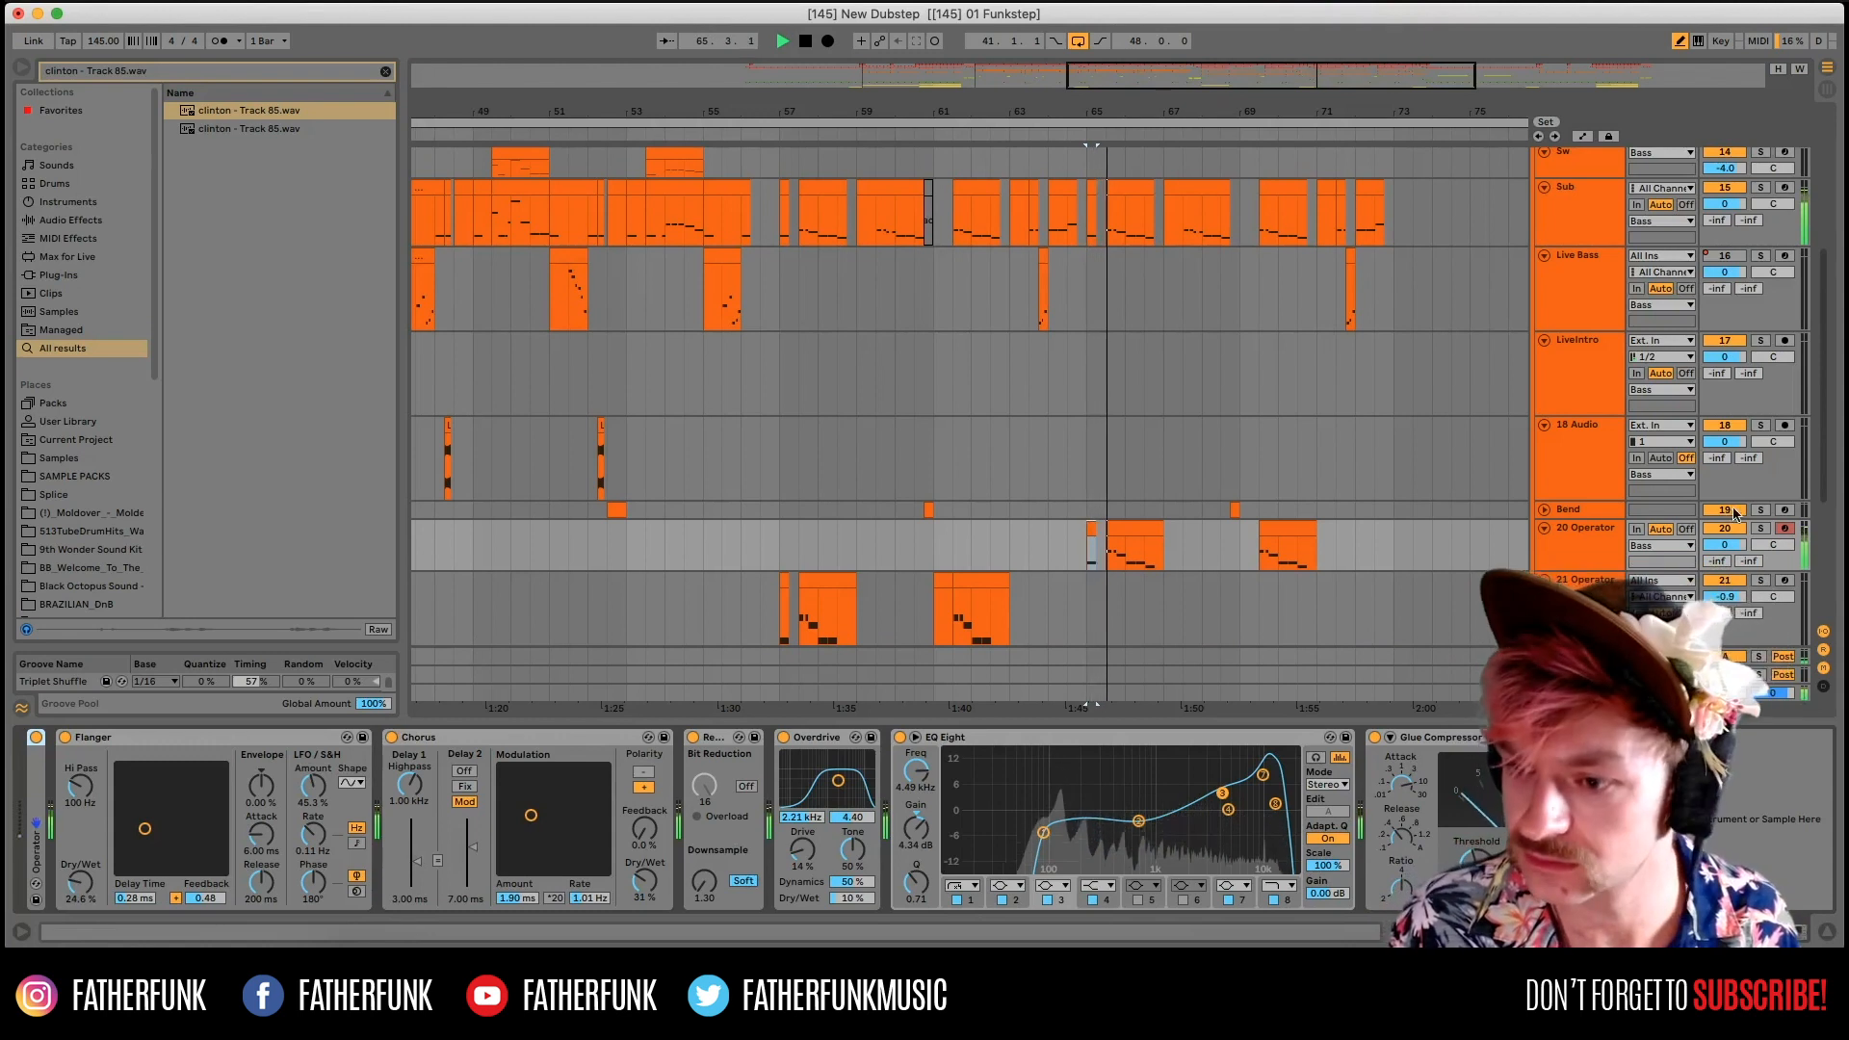
Solo the 20 Operator track, select its 65.3 to 67.1 clip, and unfold its Operator device.
{"action": "left_click", "coordinate": [1761, 529]}
{"action": "left_click", "coordinate": [1134, 528]}
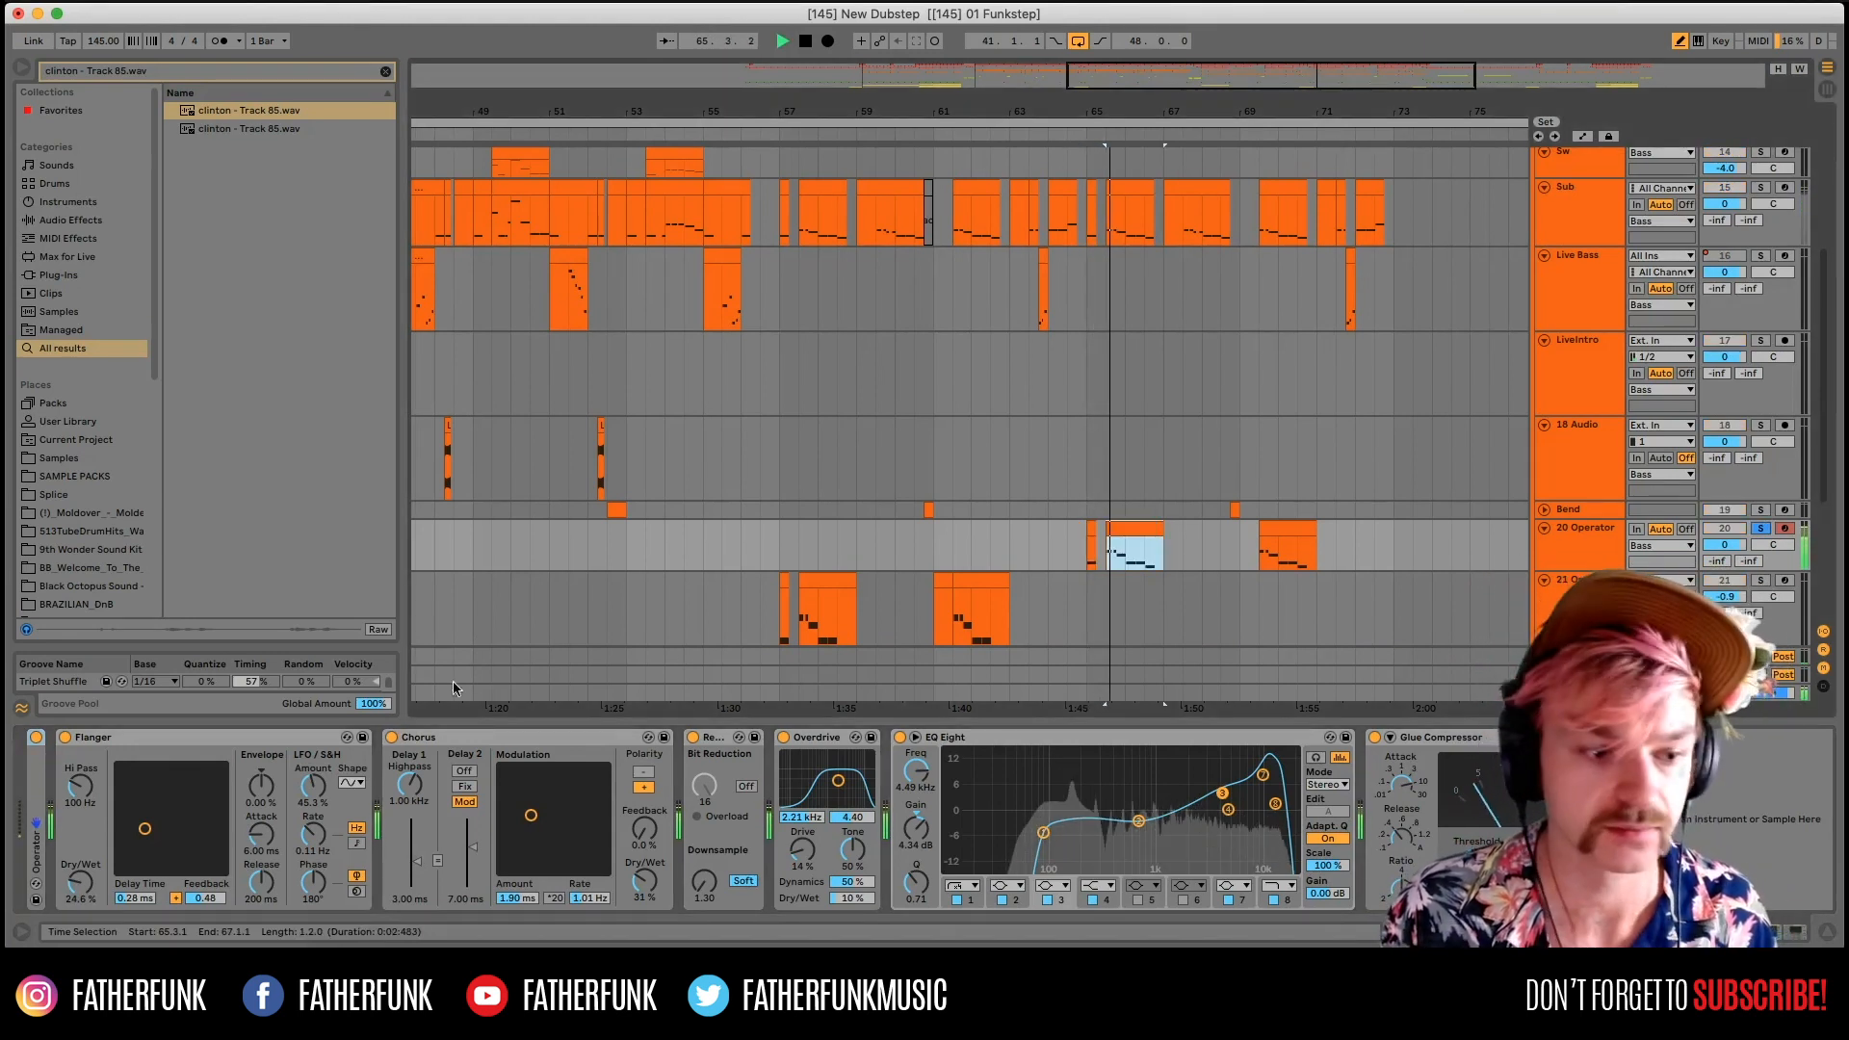
{"action": "double_click", "coordinate": [44, 874]}
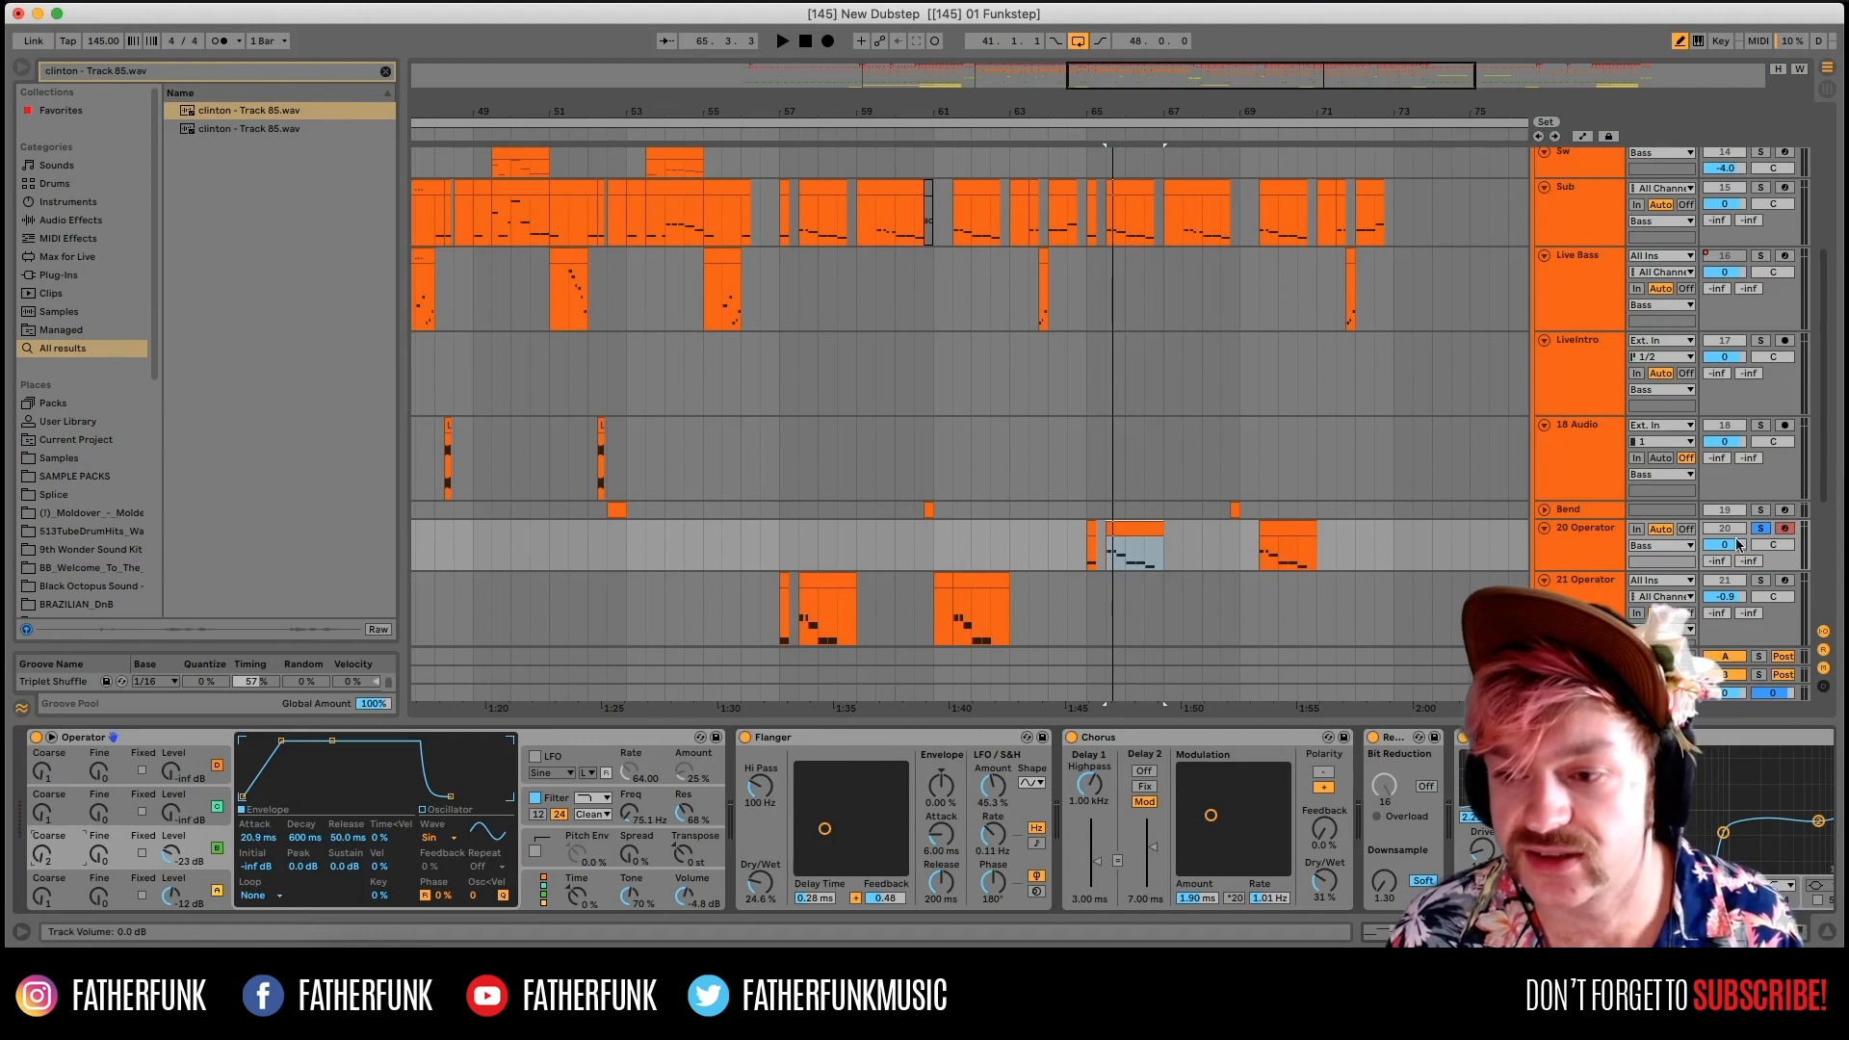
Unsolo the 20 Operator track and fold the Bass group back up.
{"action": "left_click", "coordinate": [1759, 529]}
{"action": "scroll", "coordinate": [1378, 367], "scroll_direction": "up", "scroll_amount": 2}
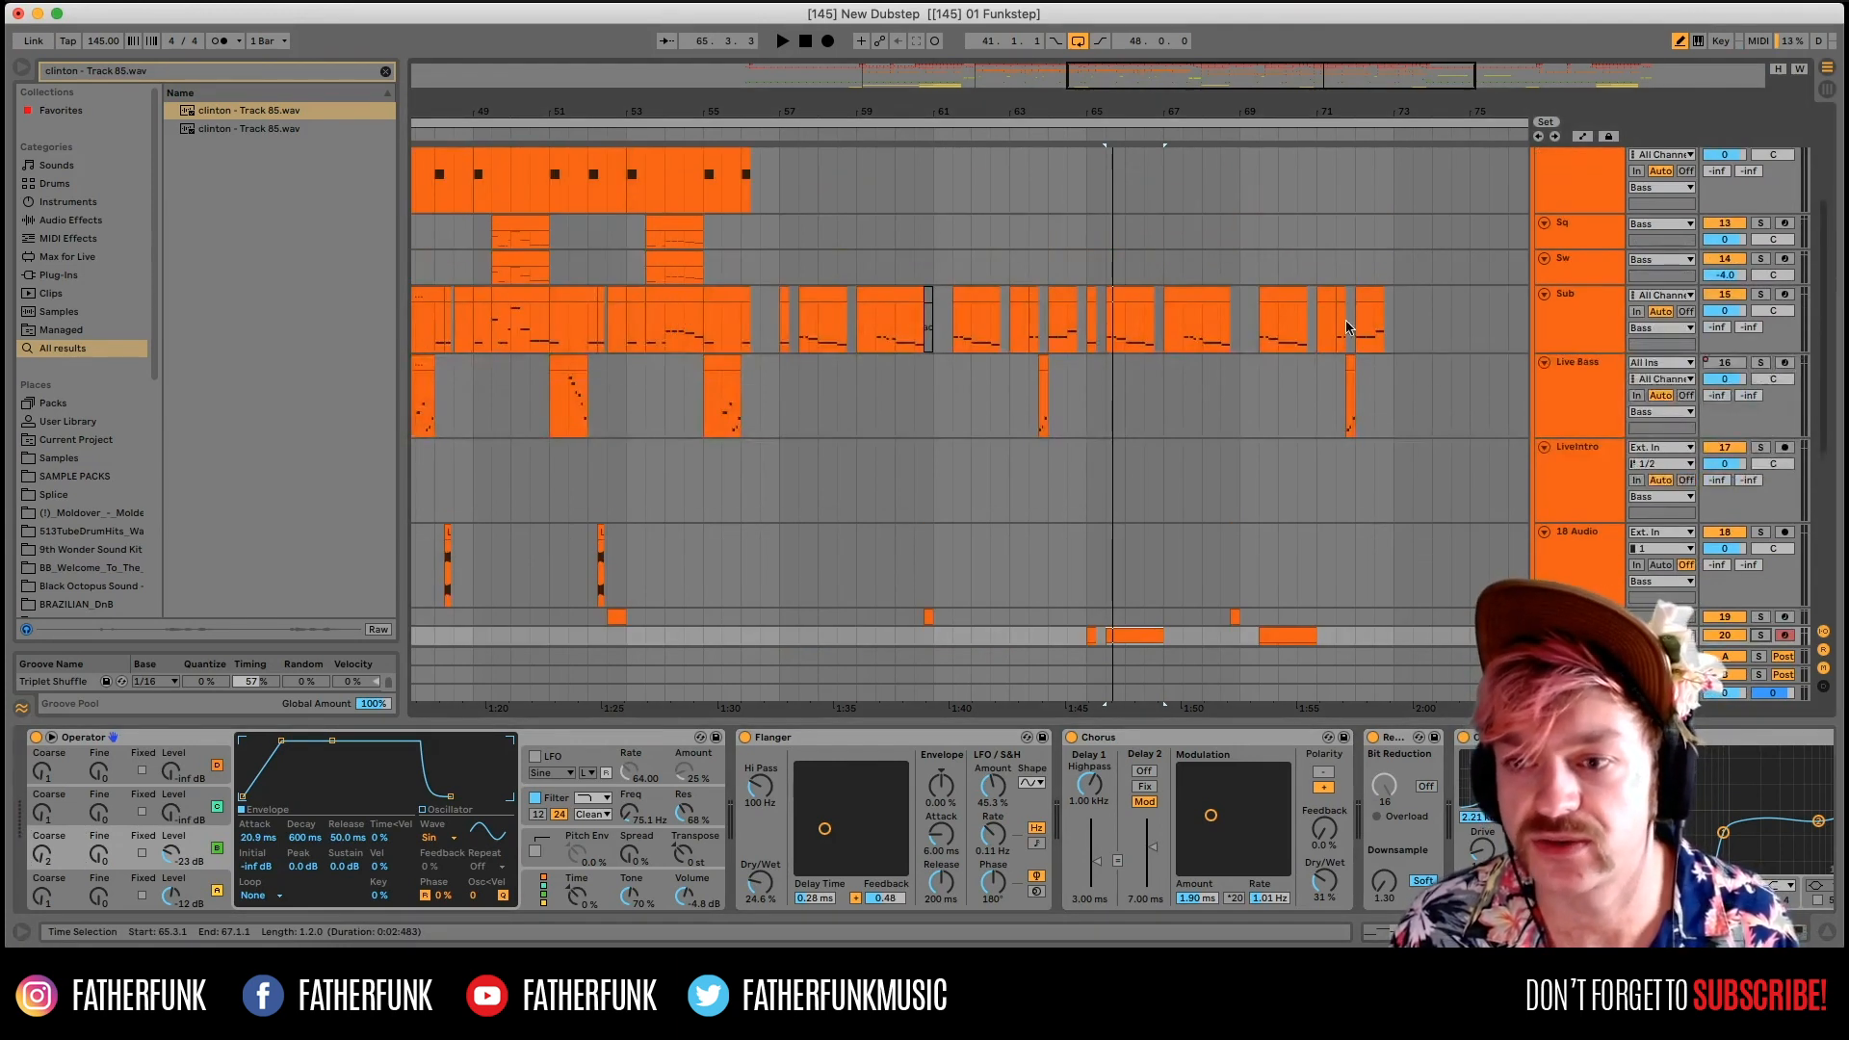
{"action": "left_click_drag", "start_coordinate": [1375, 77], "coordinate": [1374, 66]}
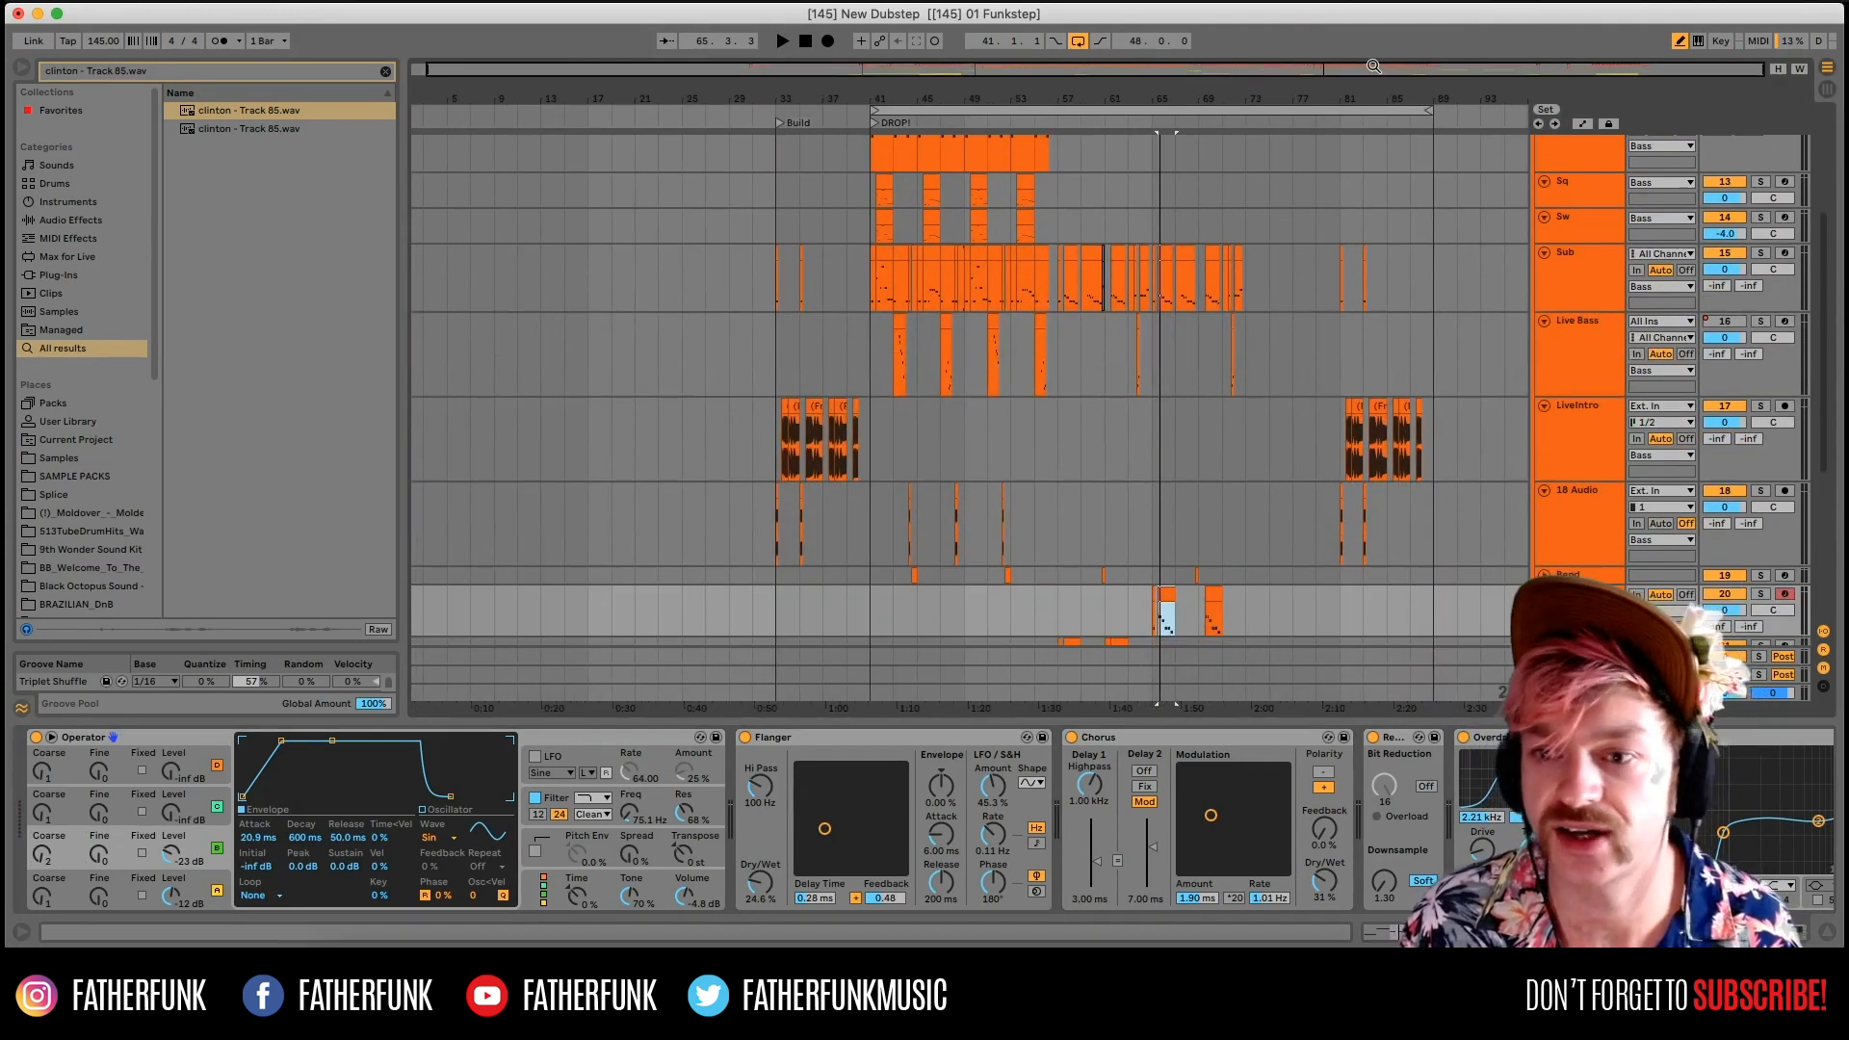
{"action": "left_click", "coordinate": [1344, 351]}
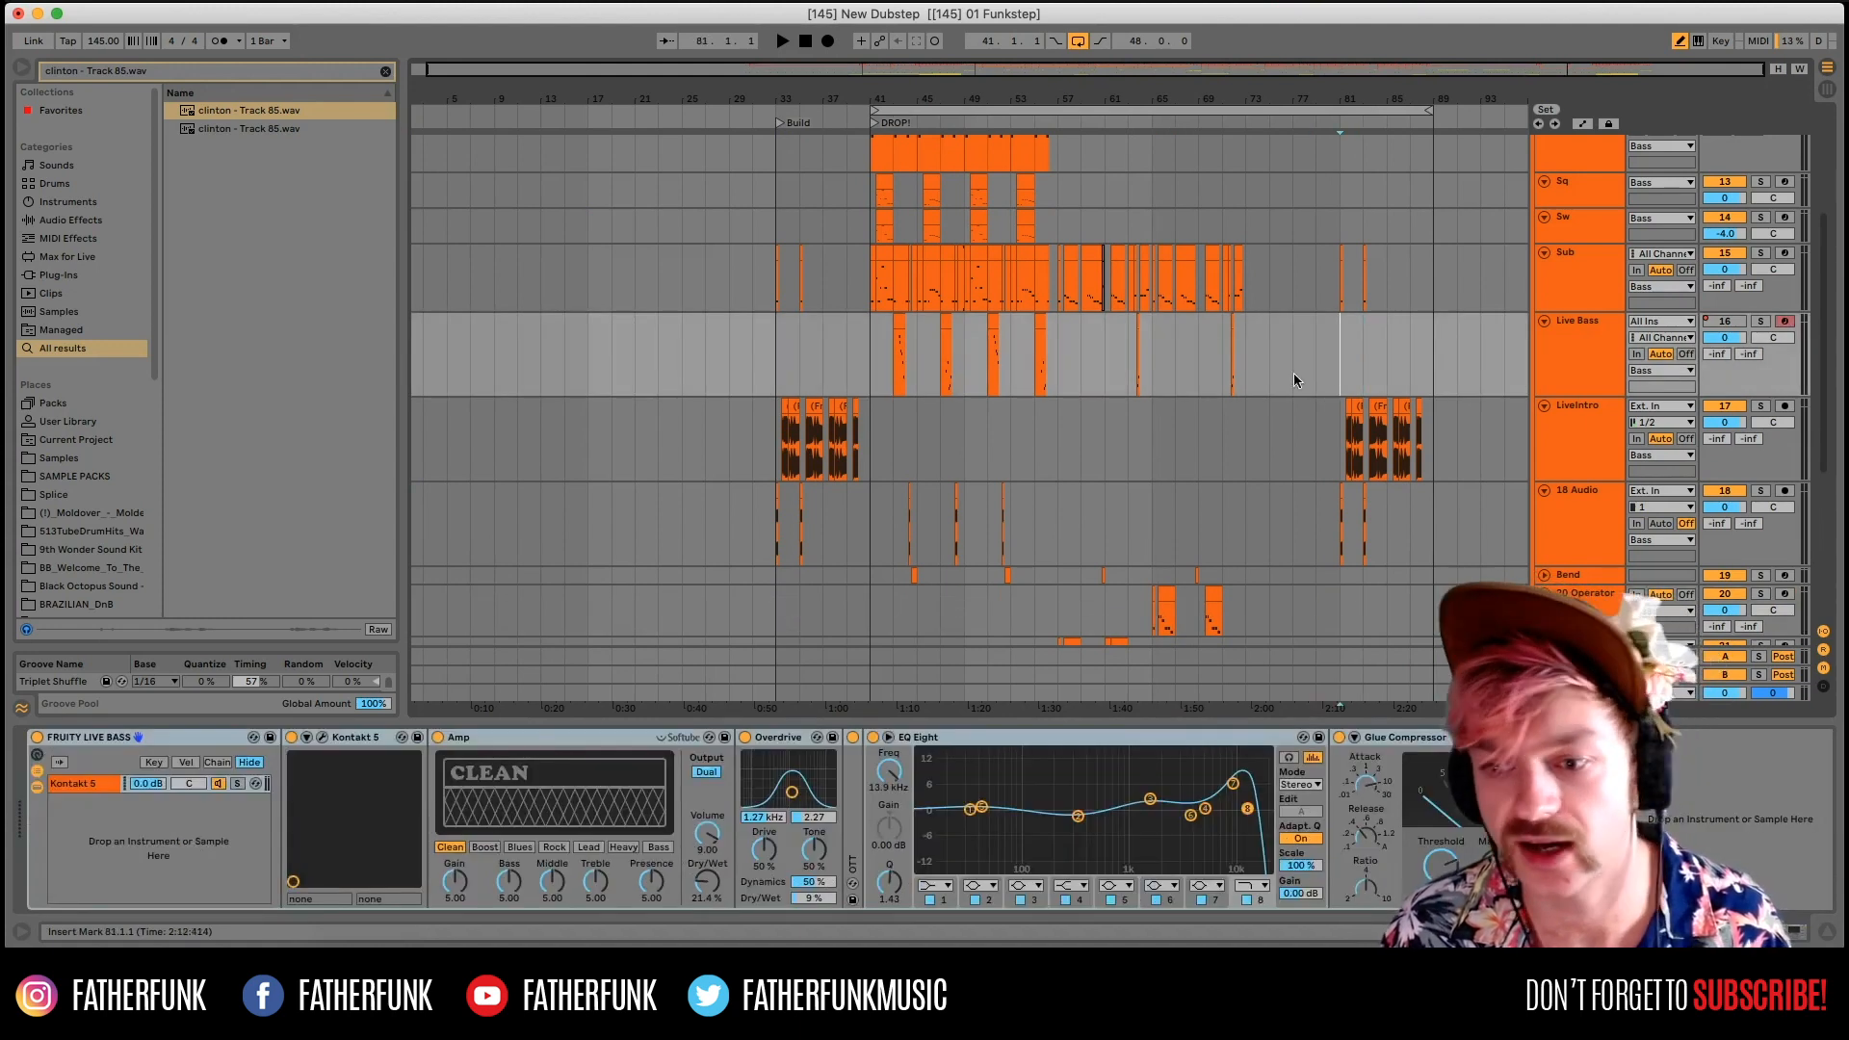
{"action": "scroll", "coordinate": [1292, 373], "scroll_direction": "down", "scroll_amount": 3}
{"action": "scroll", "coordinate": [1280, 457], "scroll_direction": "down", "scroll_amount": 2}
{"action": "scroll", "coordinate": [1280, 457], "scroll_direction": "up", "scroll_amount": 9}
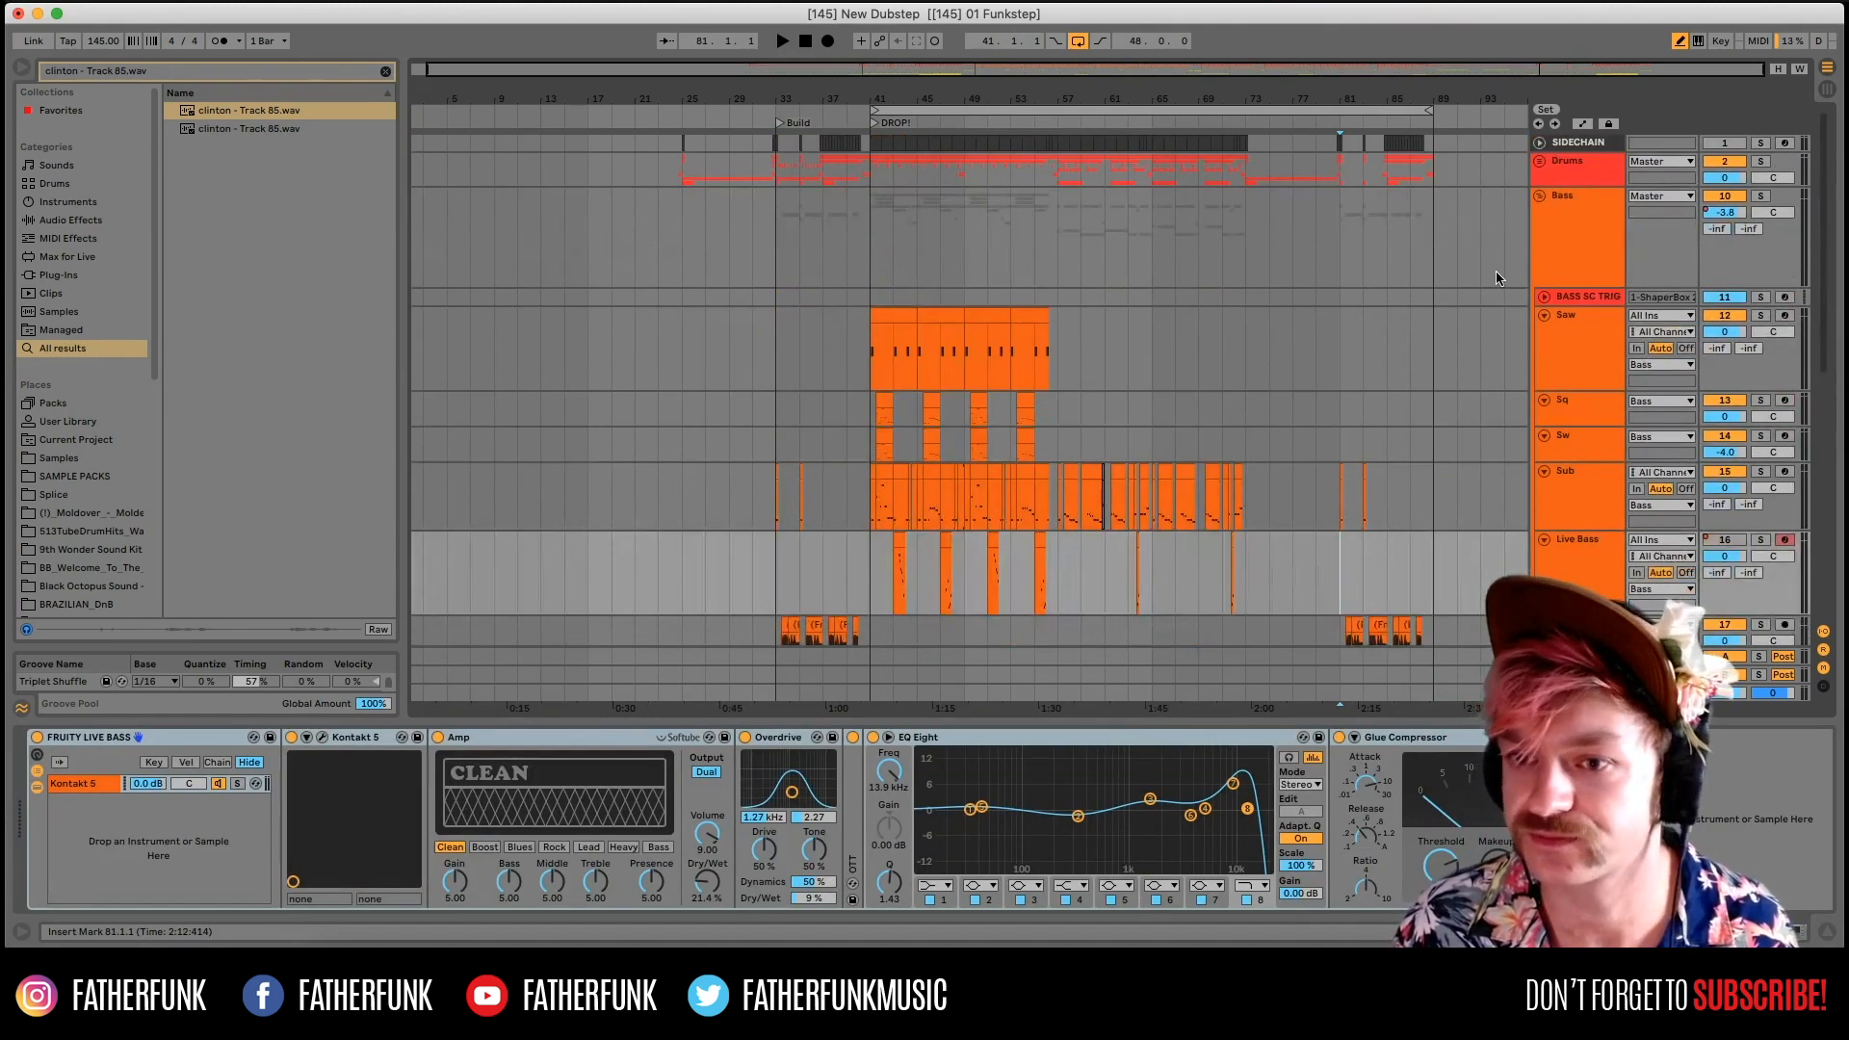
{"action": "left_click", "coordinate": [1541, 195]}
{"action": "left_click", "coordinate": [1293, 289]}
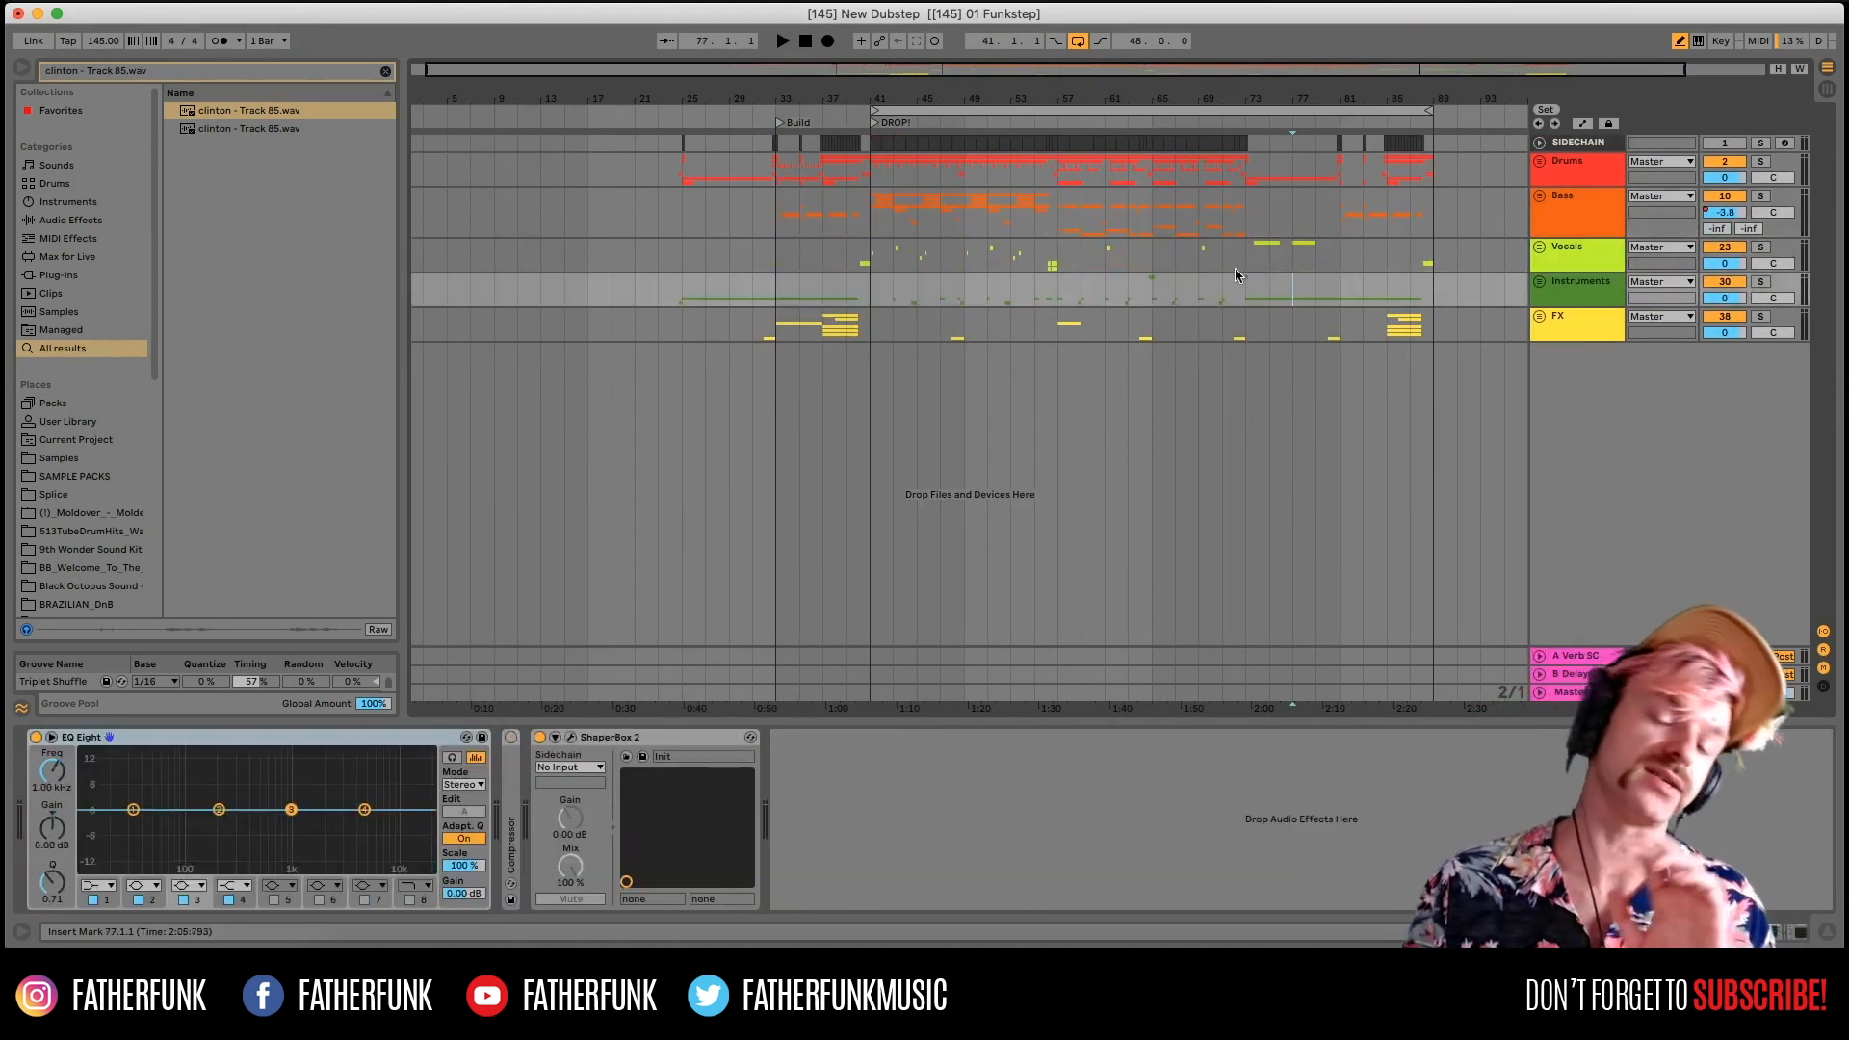
{"action": "left_click", "coordinate": [113, 1]}
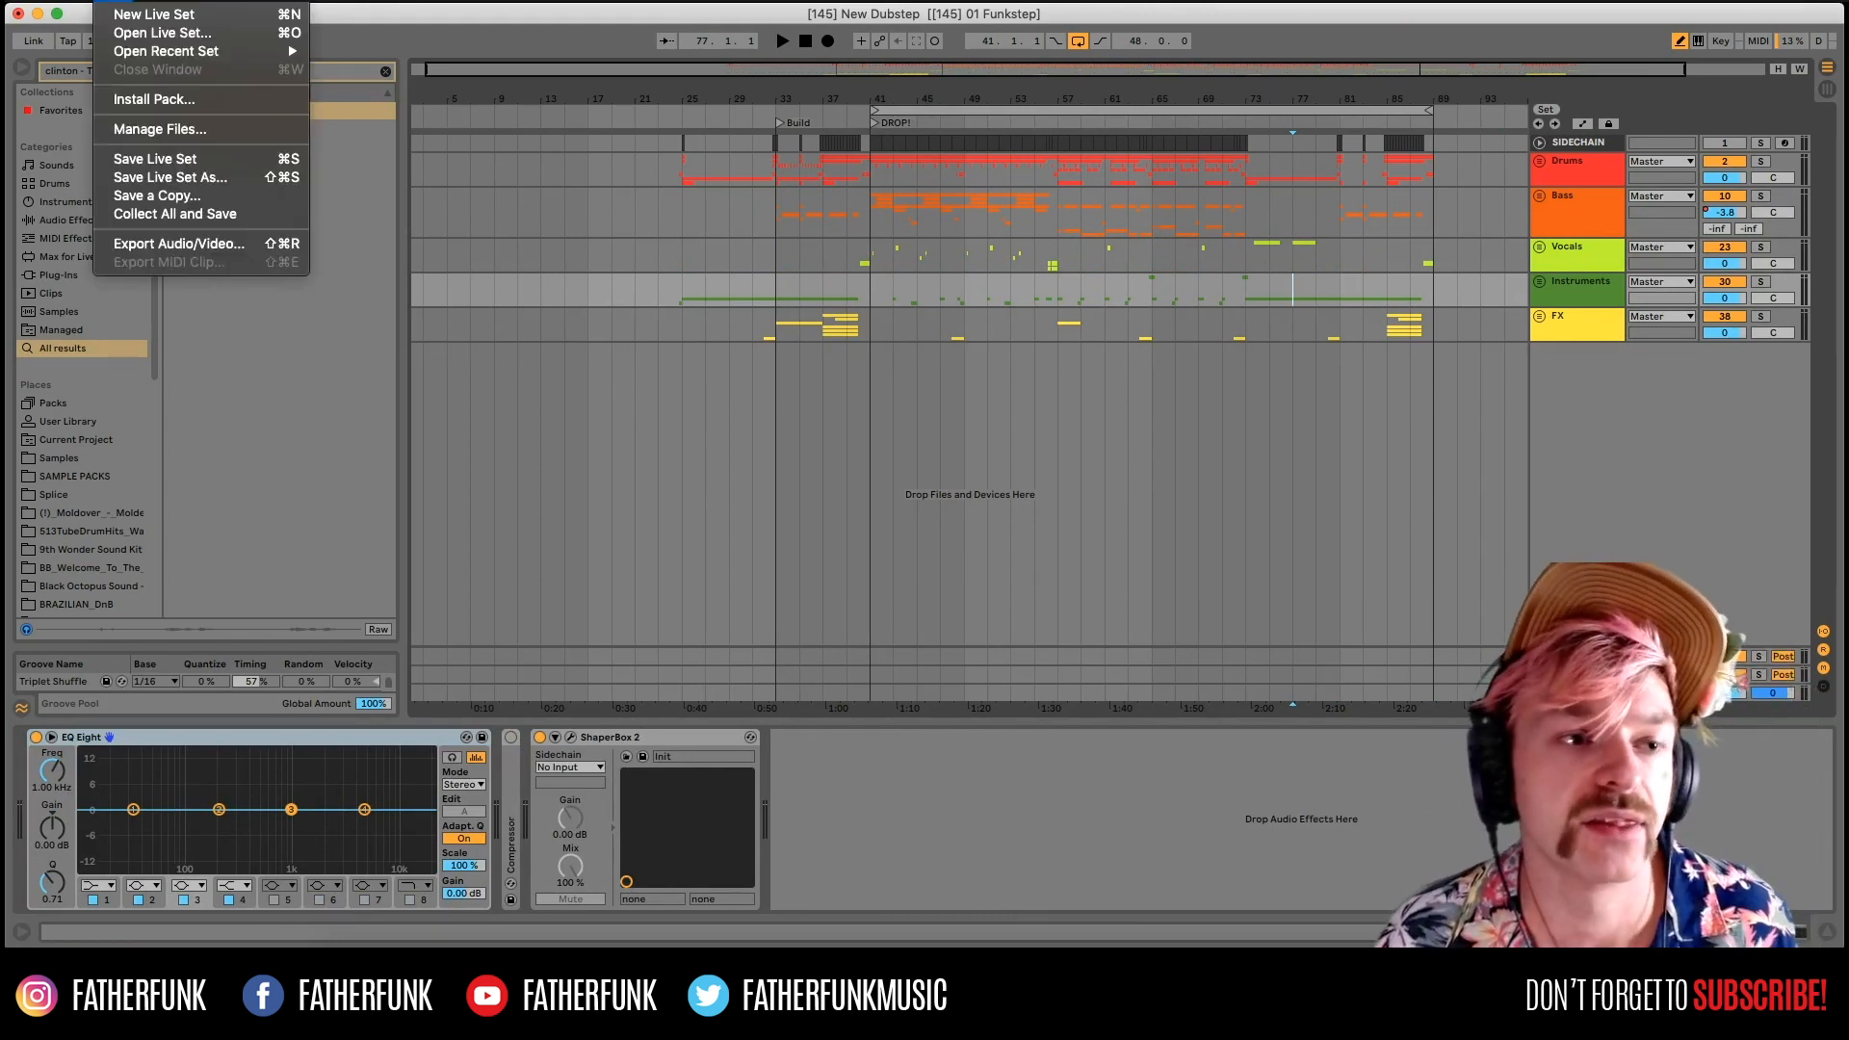
{"action": "left_click", "coordinate": [112, 1]}
{"action": "left_click", "coordinate": [112, 1]}
{"action": "left_click", "coordinate": [112, 1]}
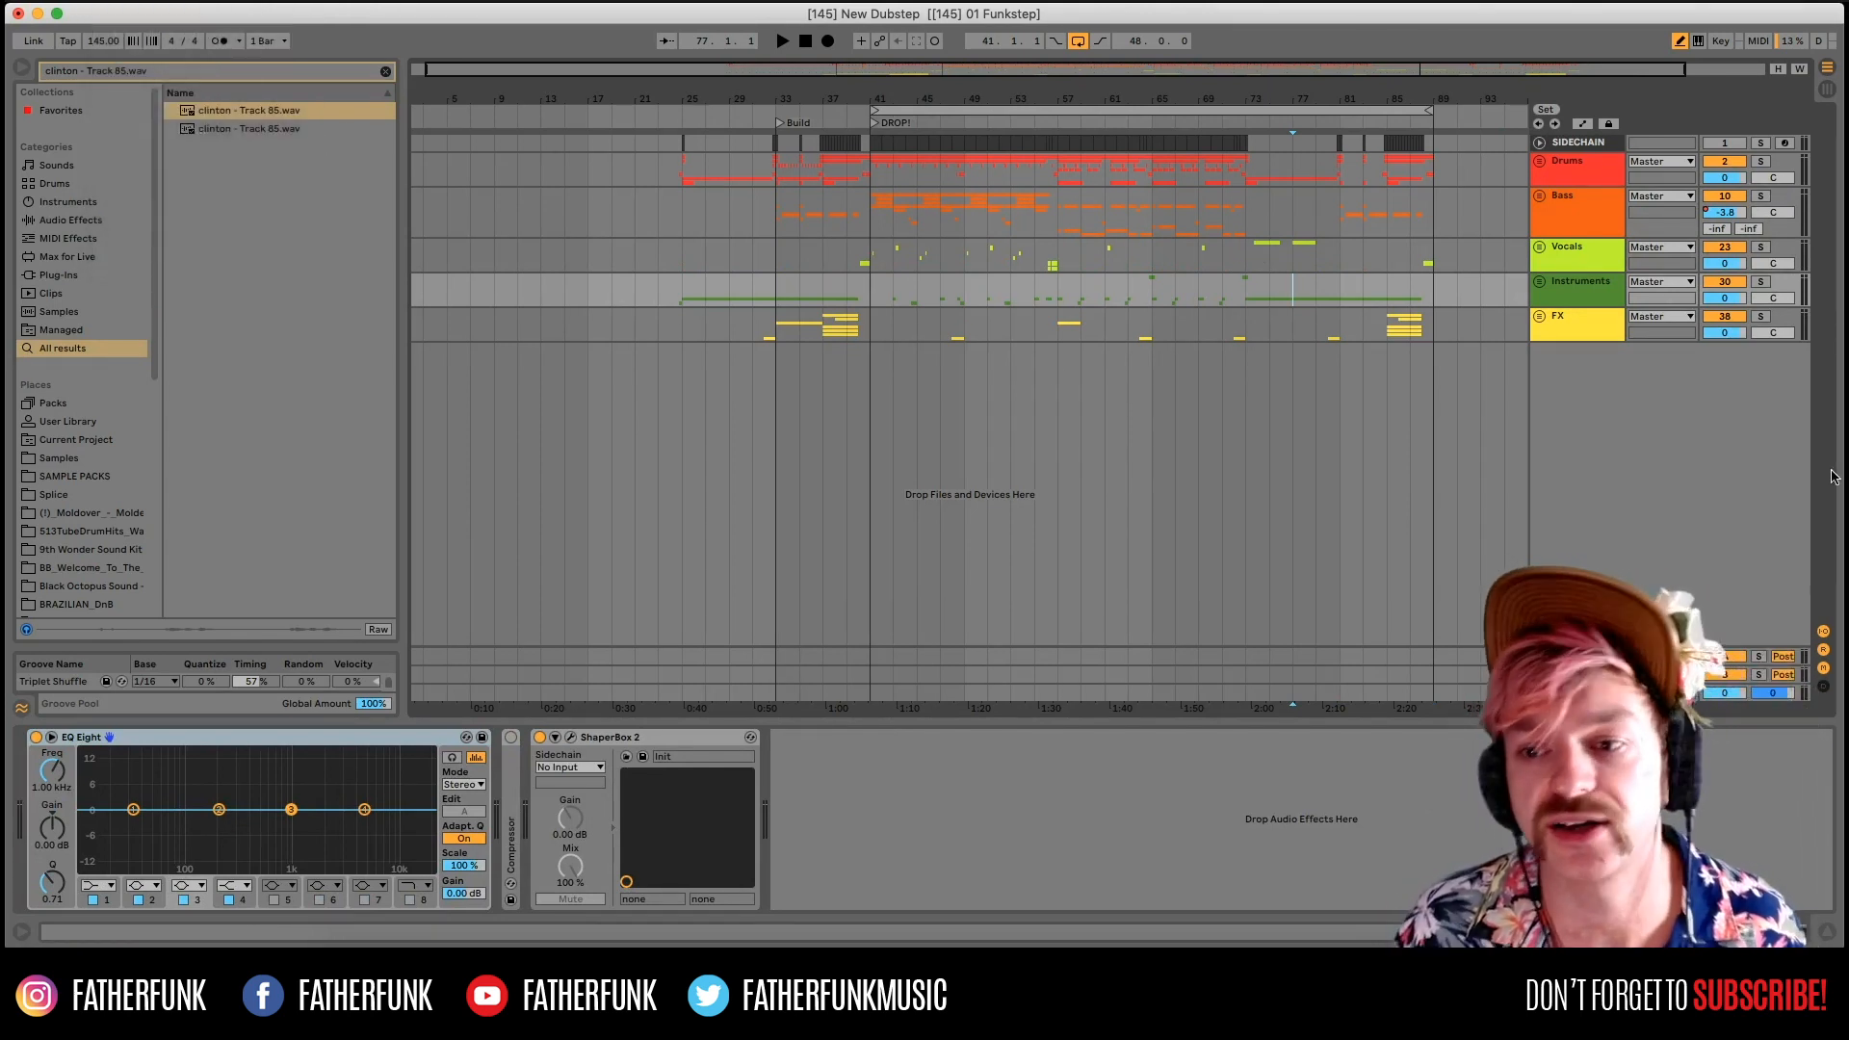
Unfold the Vocals group, then select and play the Lo vocal clip just before the drop at 41.1.
{"action": "left_click", "coordinate": [1550, 250]}
{"action": "left_click", "coordinate": [1540, 248]}
{"action": "left_click", "coordinate": [862, 406]}
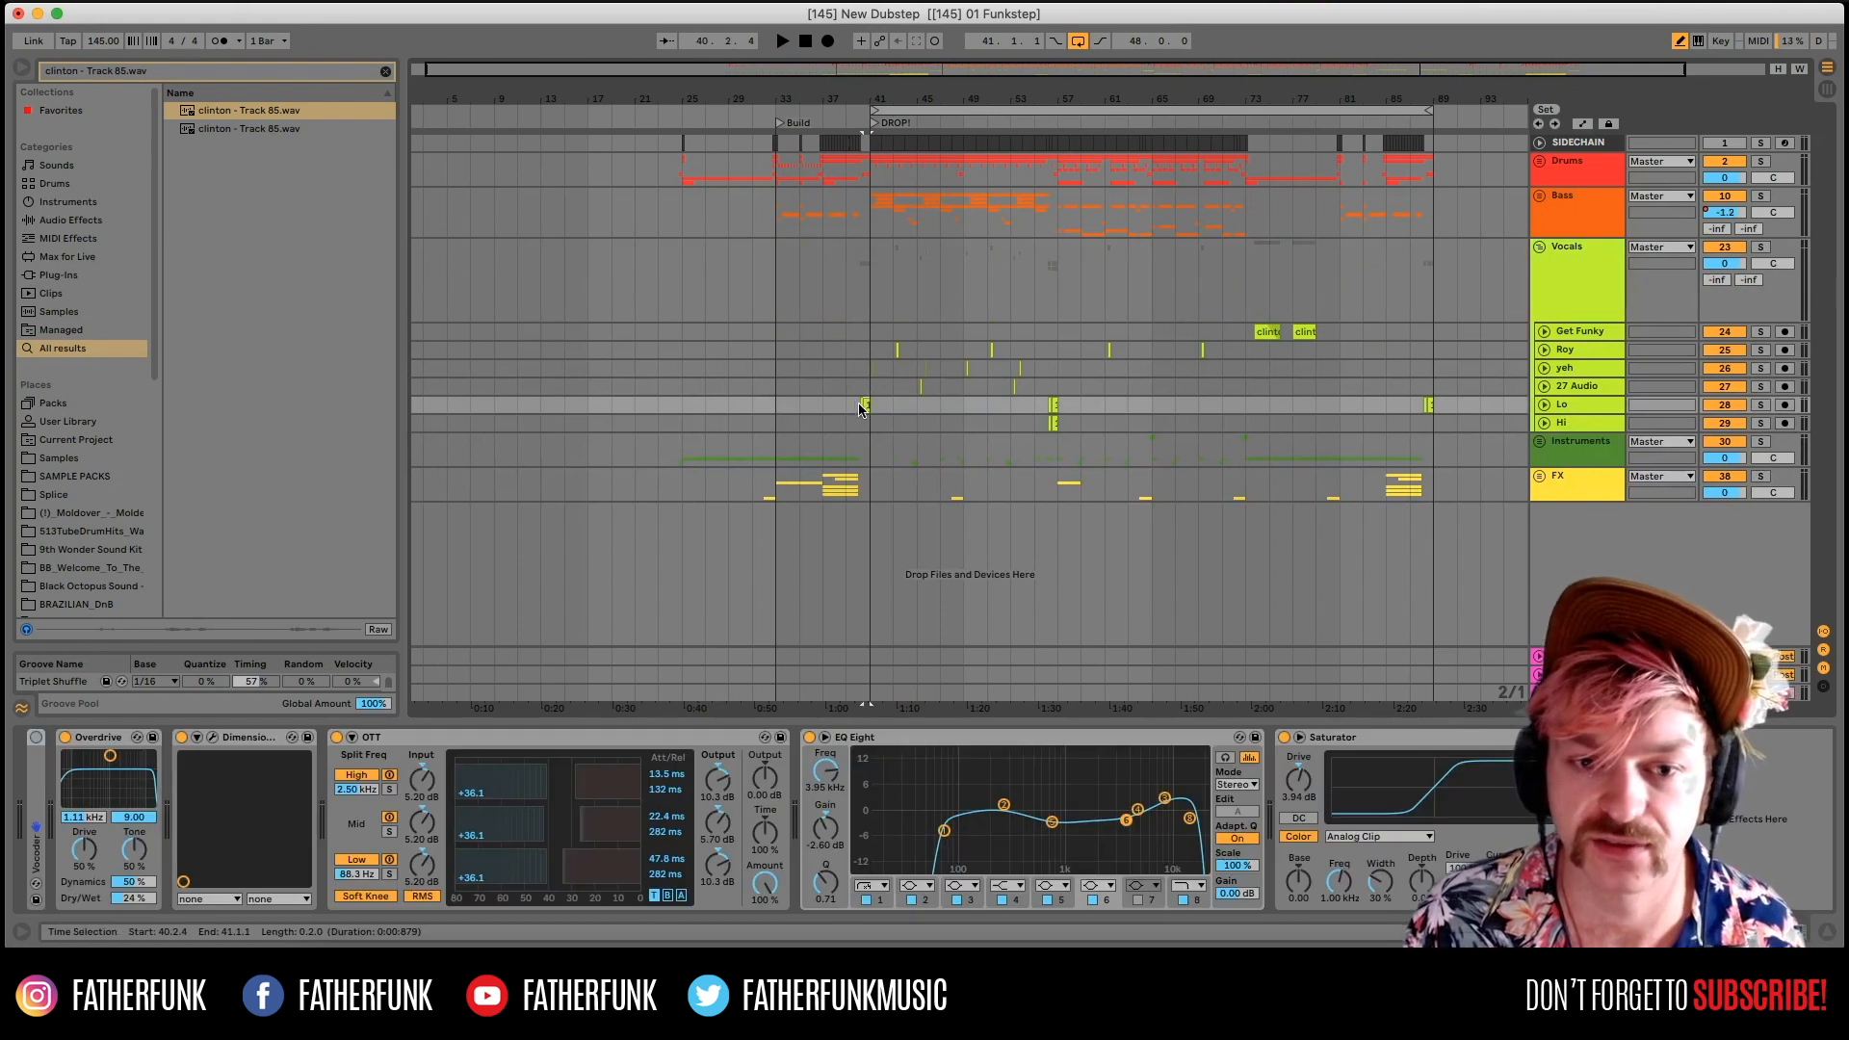
{"action": "key", "text": "space"}
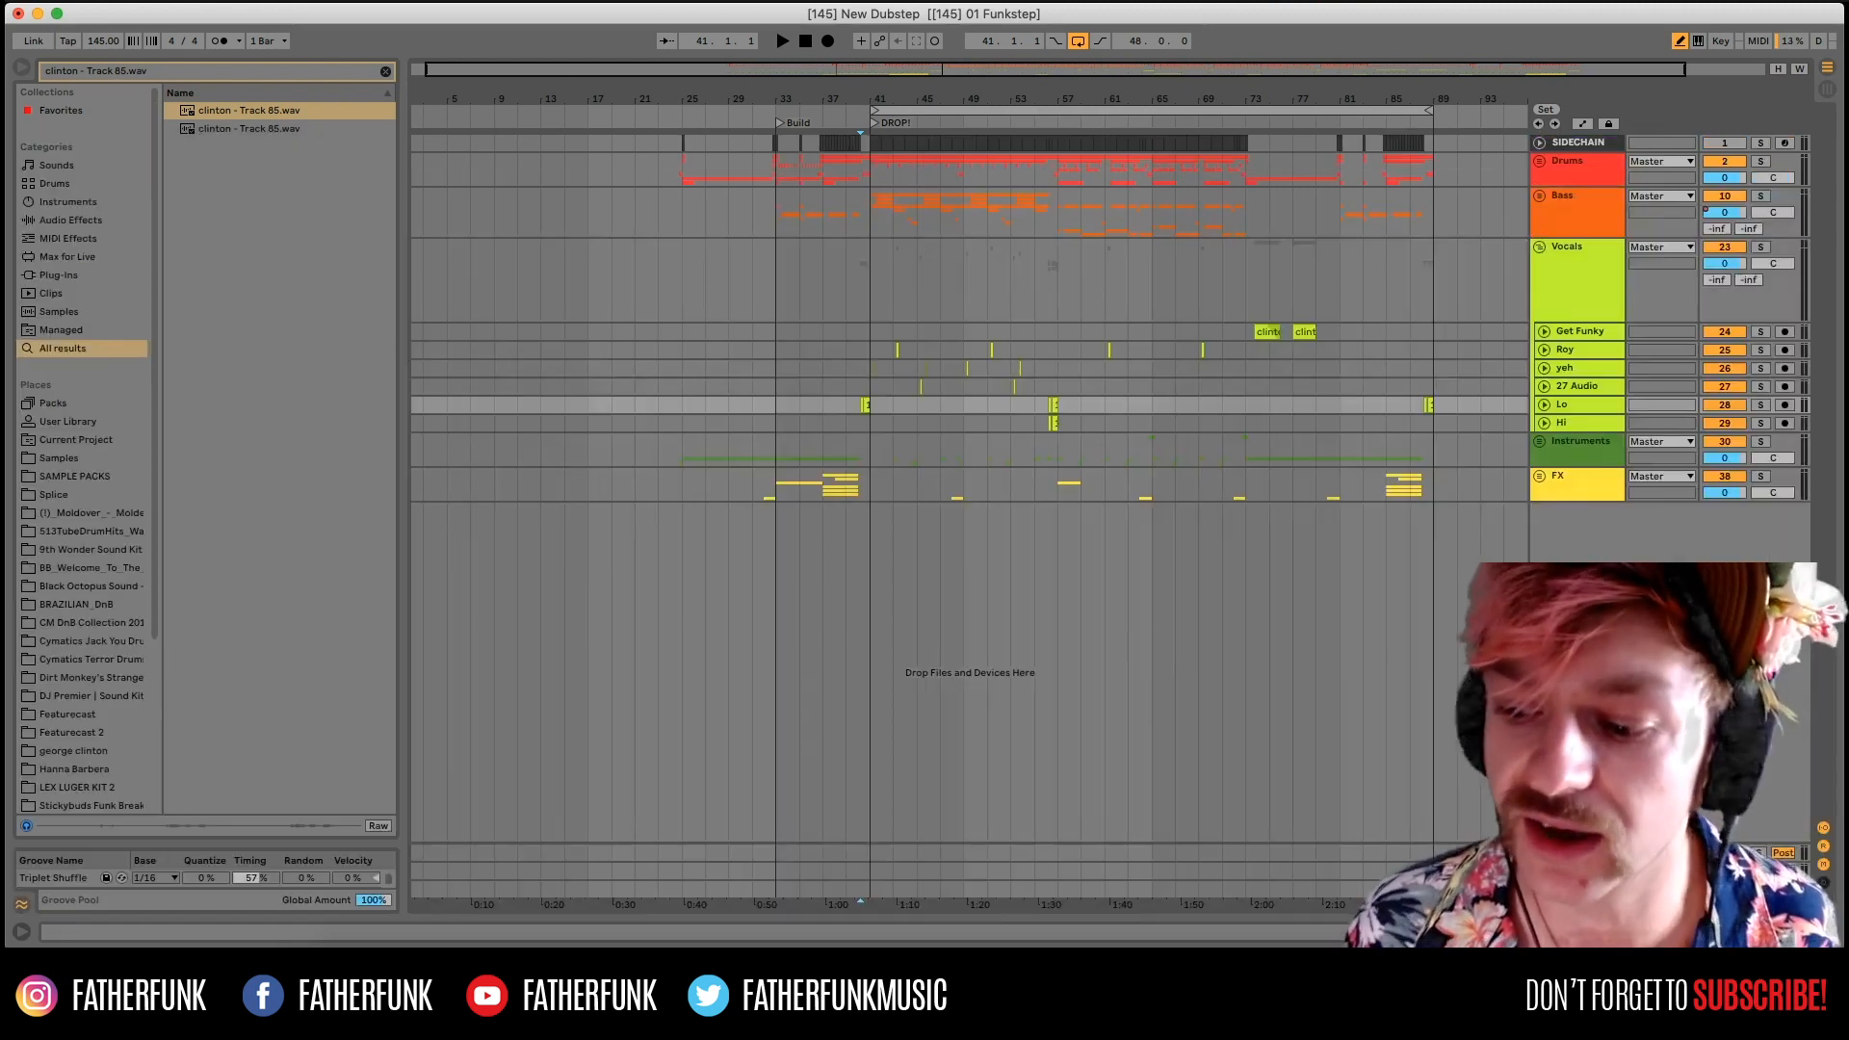
{"action": "left_click", "coordinate": [865, 405]}
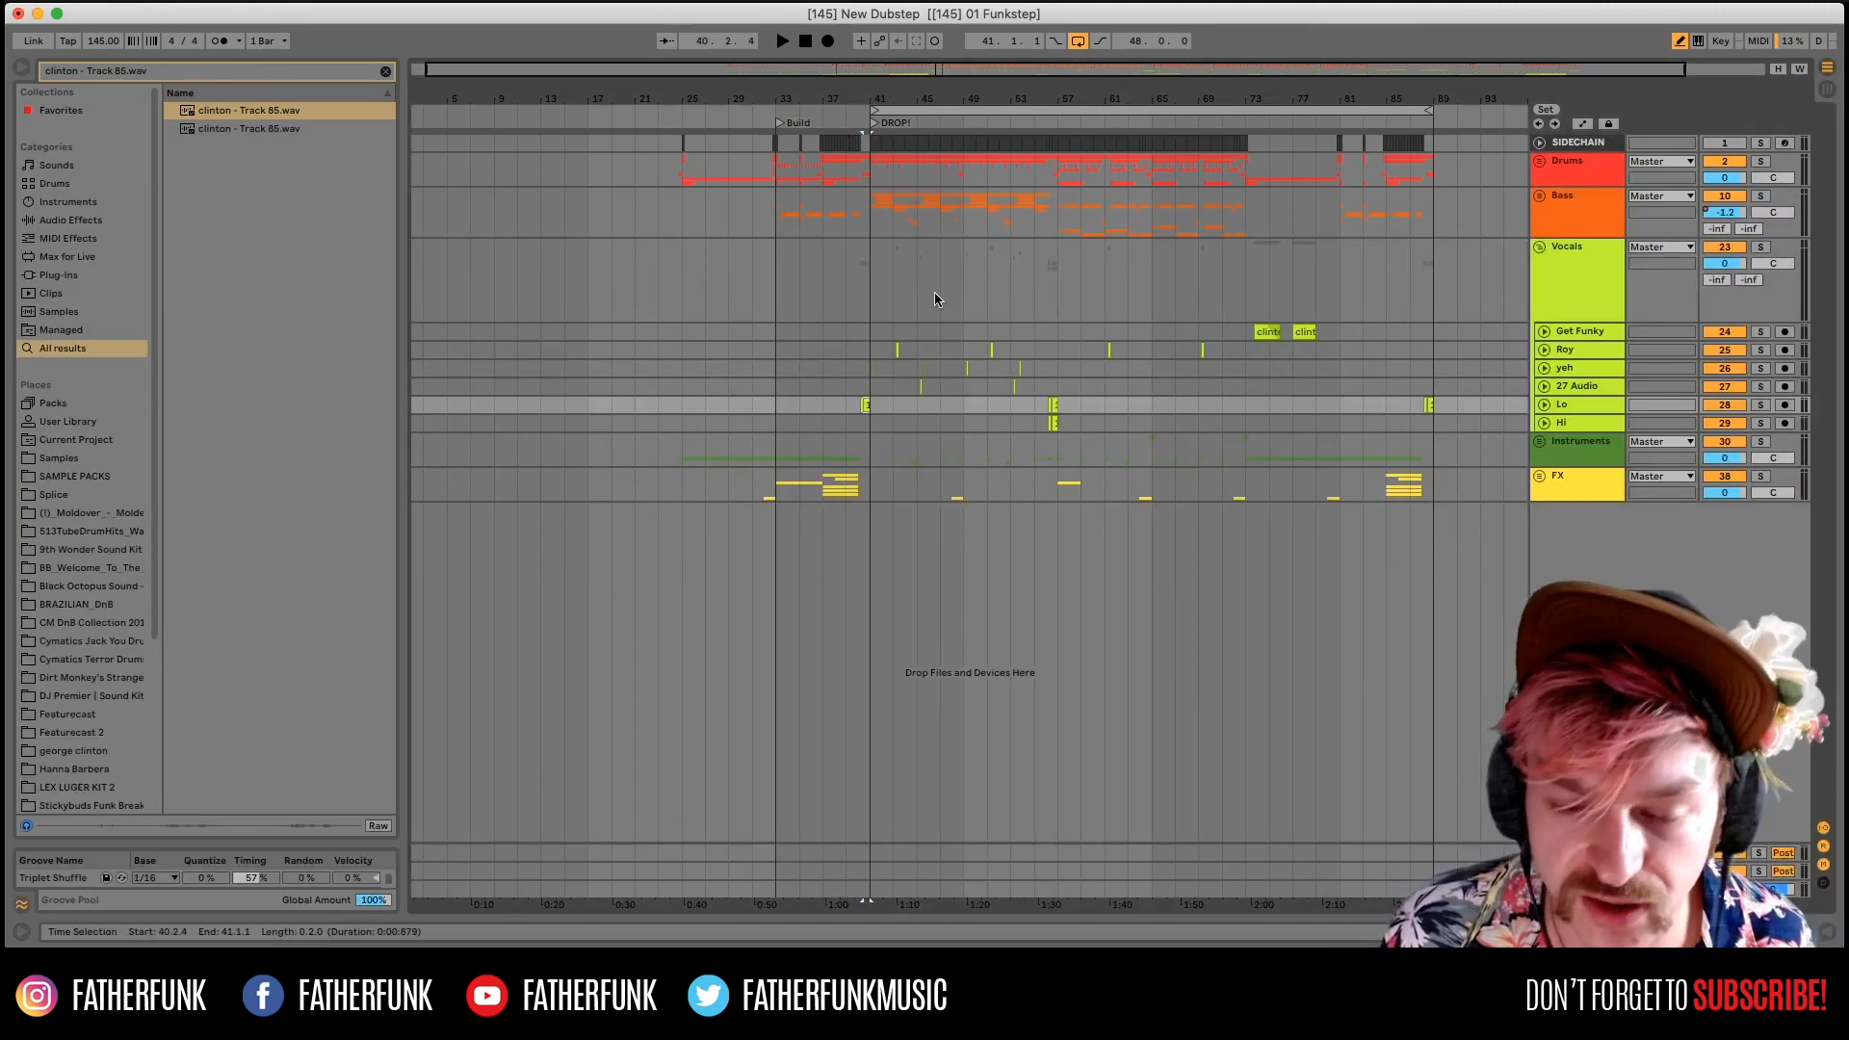
{"action": "left_click_drag", "start_coordinate": [925, 75], "coordinate": [928, 347]}
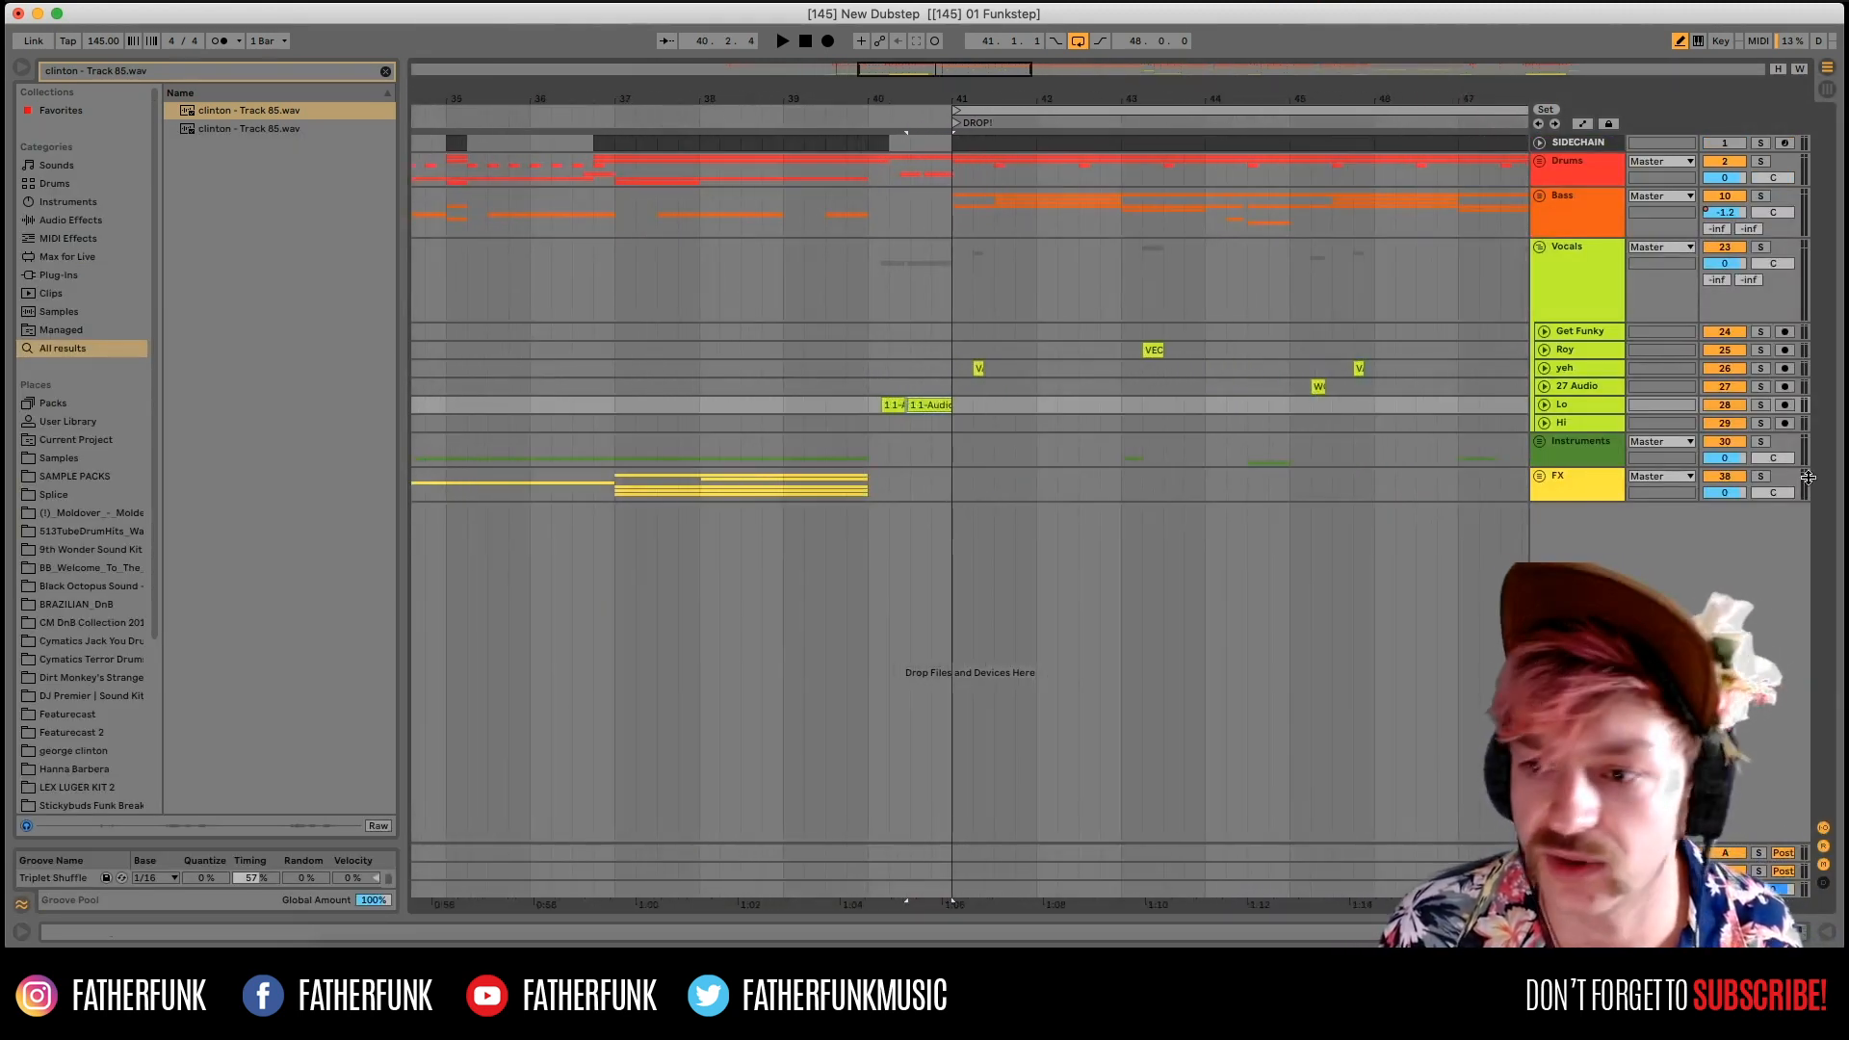
Solo the Lo vocal track and play its two clips leading into the drop.
{"action": "left_click", "coordinate": [1761, 406]}
{"action": "key", "text": "space"}
{"action": "key", "text": "space"}
{"action": "left_click", "coordinate": [882, 394]}
{"action": "left_click", "coordinate": [893, 404]}
{"action": "key", "text": "space"}
Extend the first Lo vocal clip over the second one so it runs up to 41.1, playing it to check.
{"action": "left_click_drag", "start_coordinate": [904, 409], "coordinate": [948, 408]}
{"action": "key", "text": "space"}
{"action": "key", "text": "space"}
{"action": "key", "text": "space"}
{"action": "left_click_drag", "start_coordinate": [946, 409], "coordinate": [952, 409]}
Play the extended Lo vocal clip from 40.1 and show the Lo track's device chain.
{"action": "key", "text": "space"}
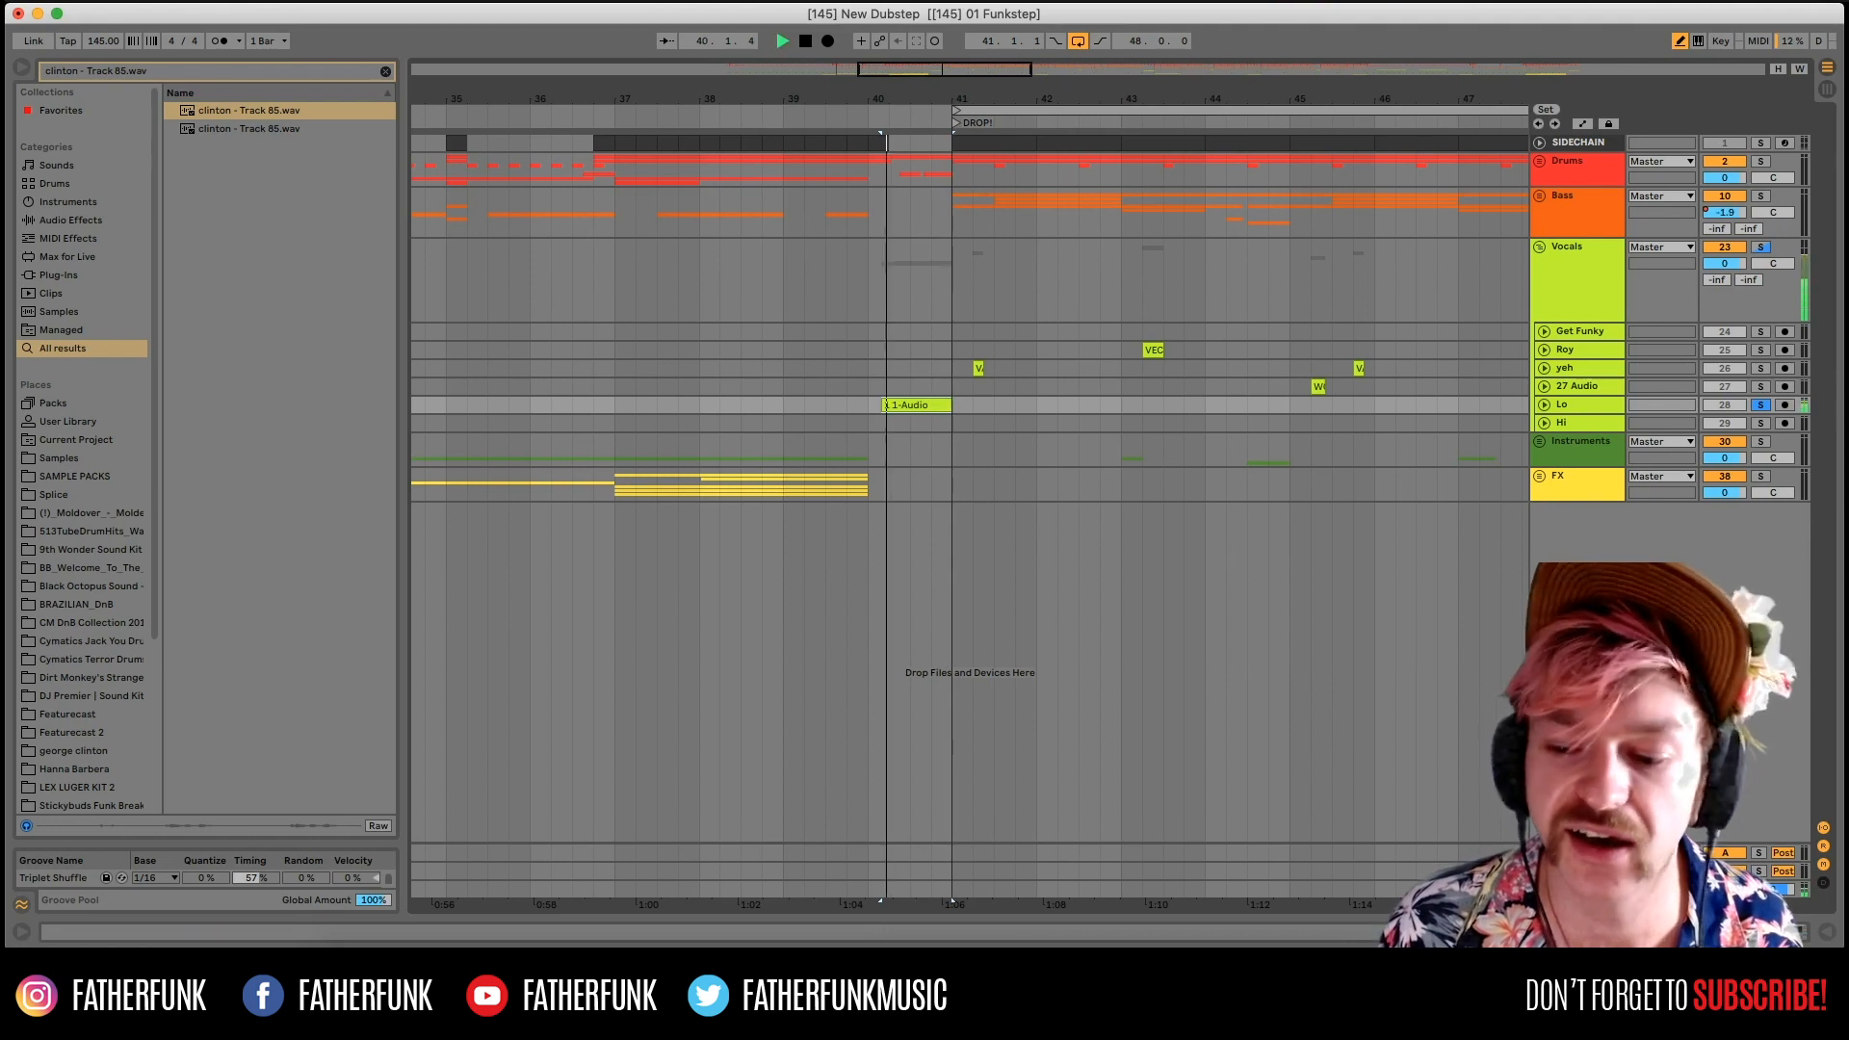
{"action": "key", "text": "shift+Tab"}
{"action": "key", "text": "space"}
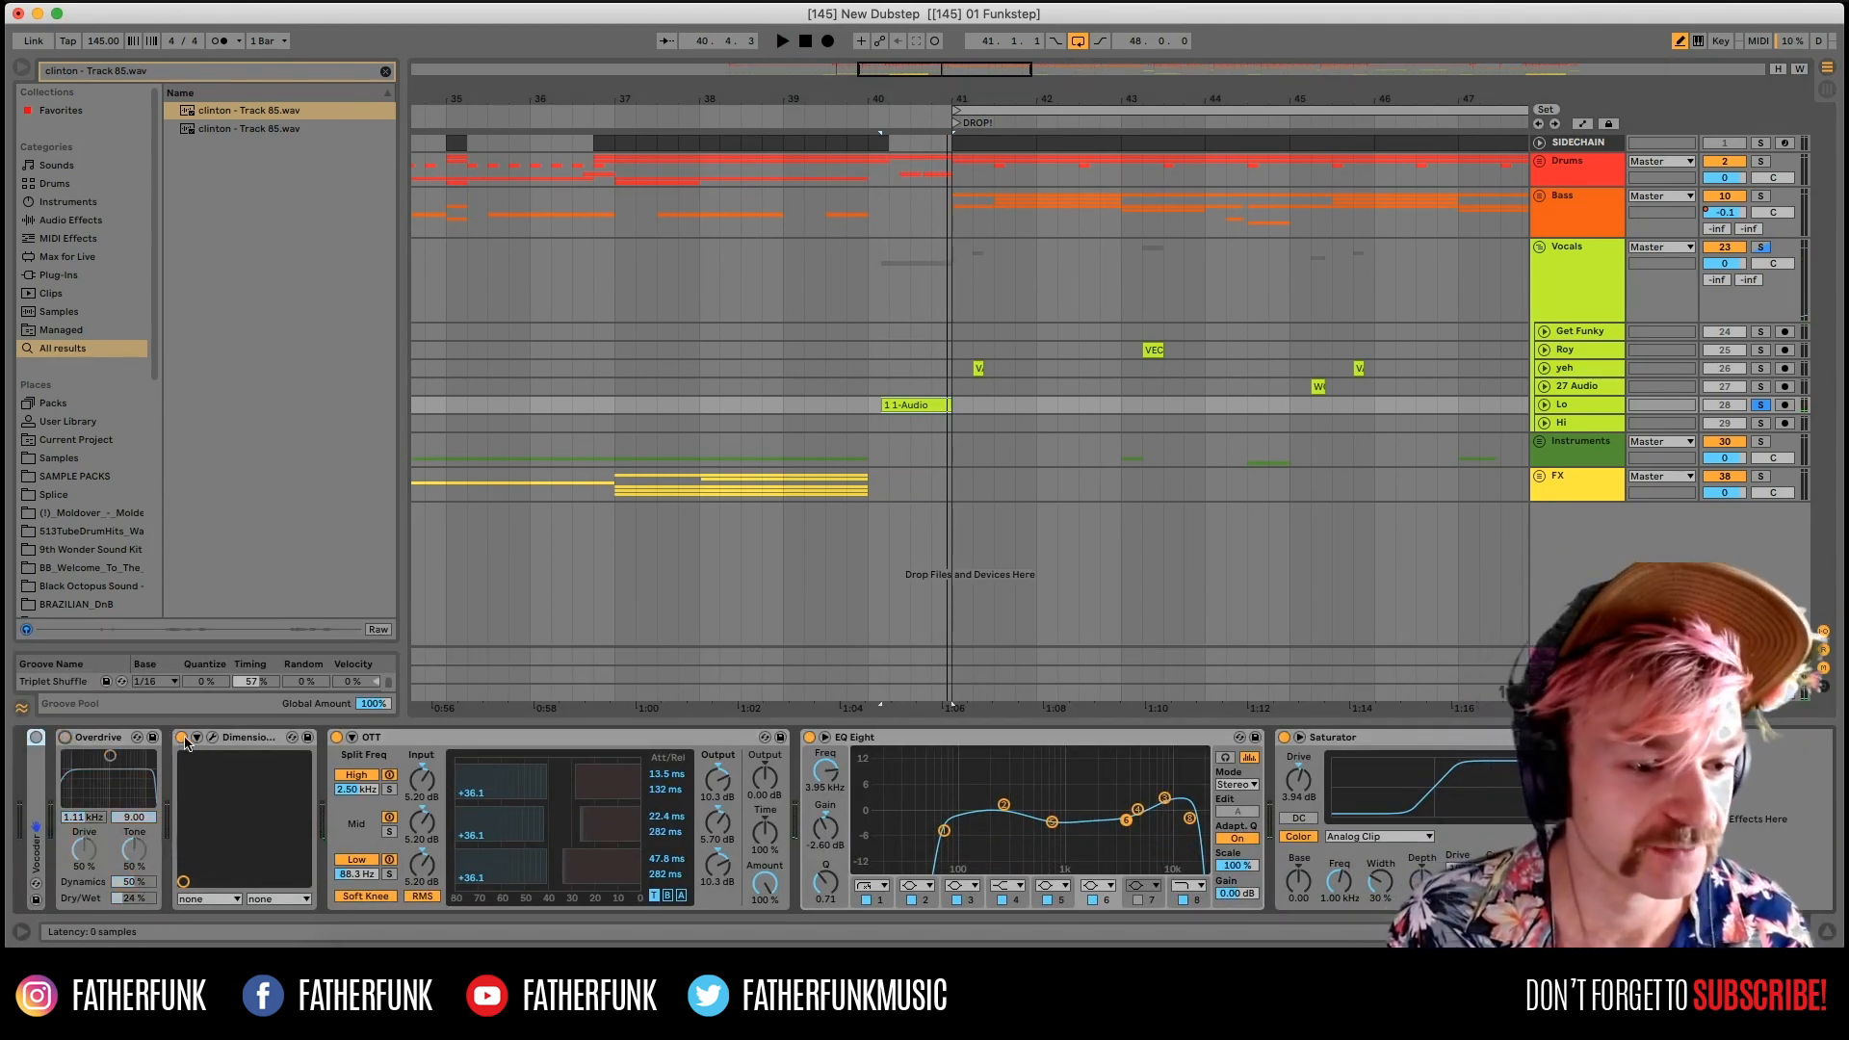
Bypass the Lo track's OTT and EQ Eight effects, reset the clip's transpose to 0 st and play the dry vocal.
{"action": "left_click", "coordinate": [336, 737]}
{"action": "left_click", "coordinate": [811, 737]}
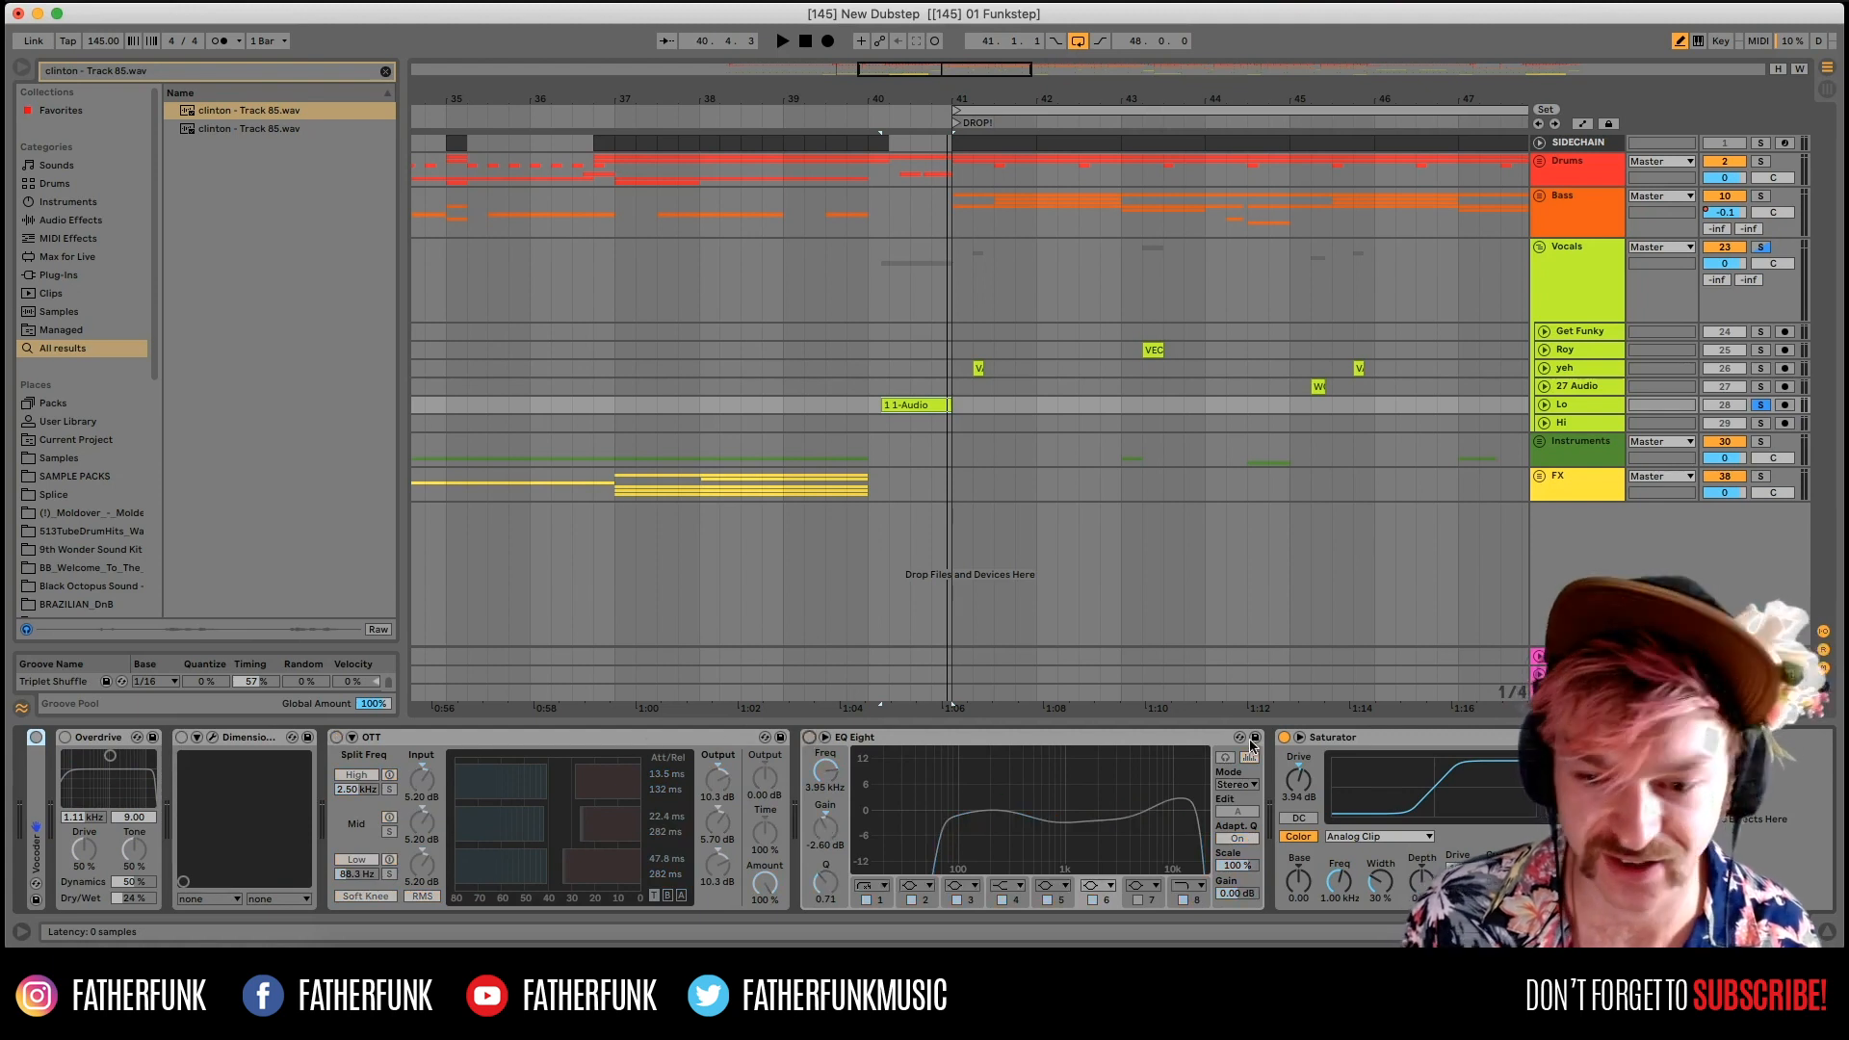
{"action": "key", "text": "shift+Tab"}
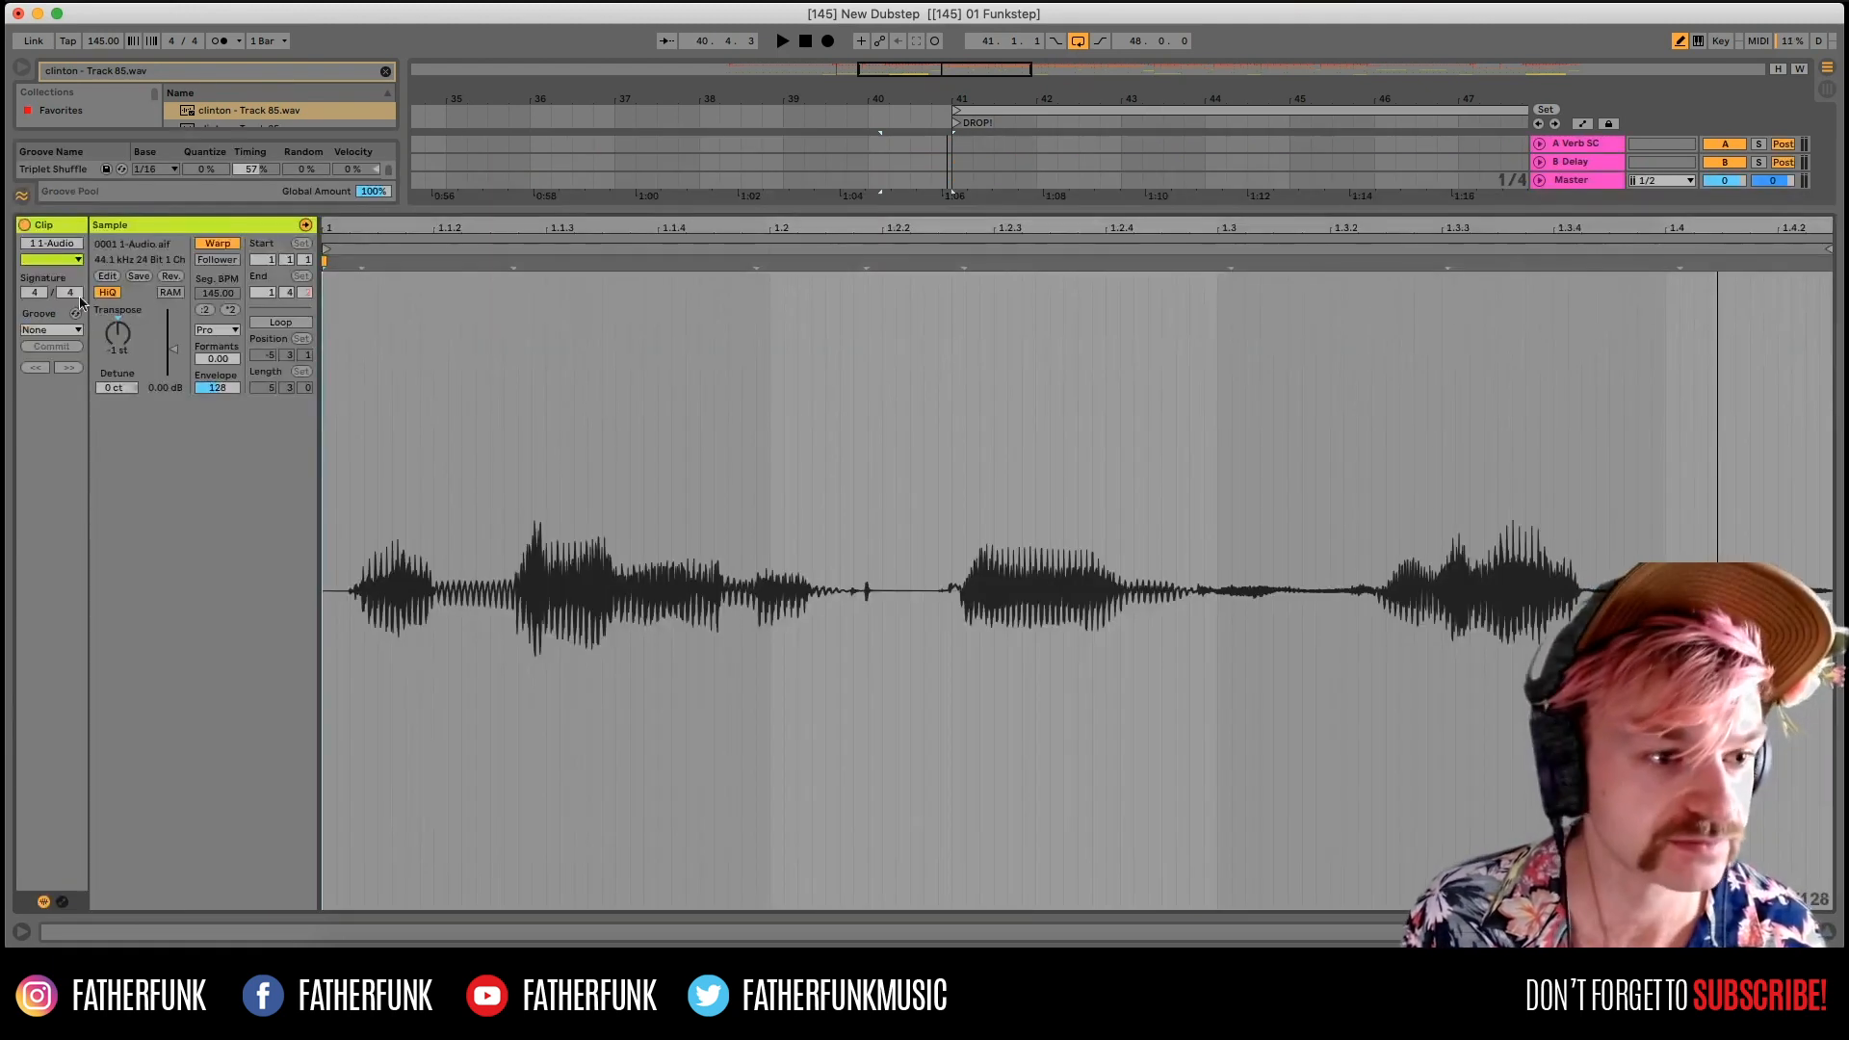
{"action": "key", "text": "space"}
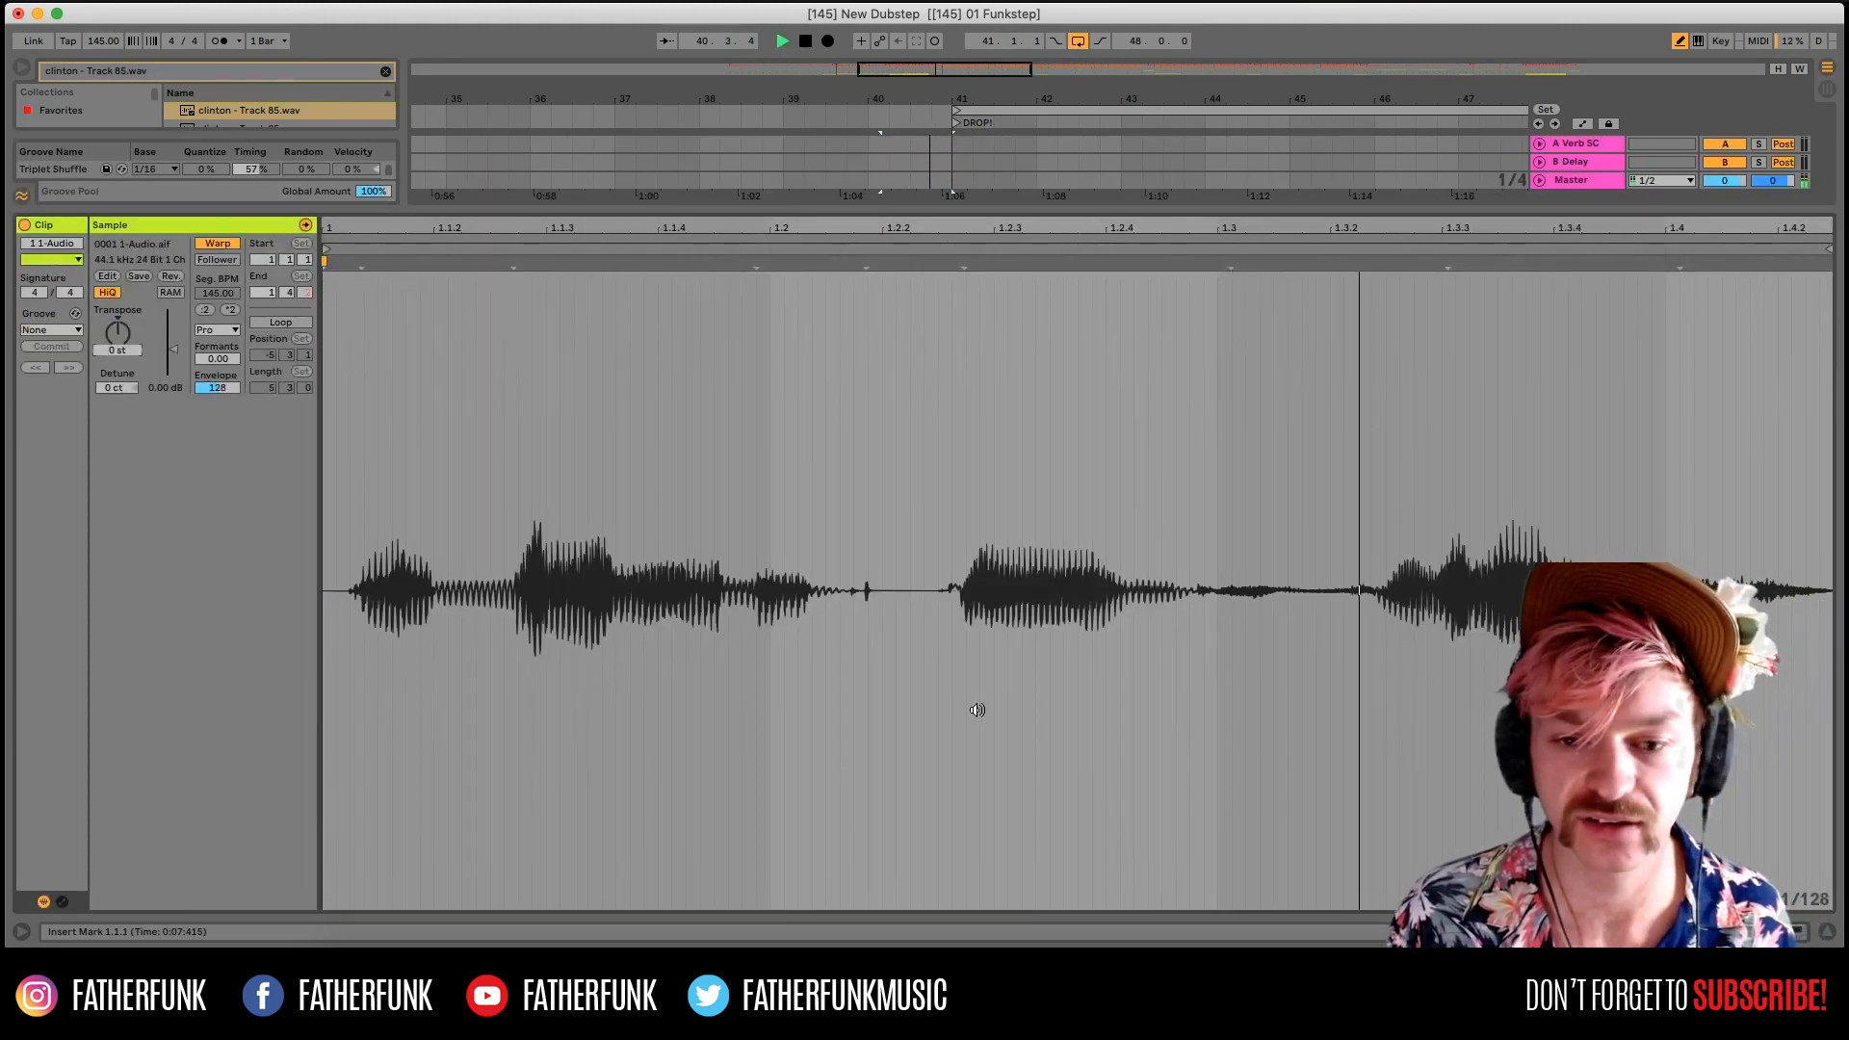
{"action": "key", "text": "space"}
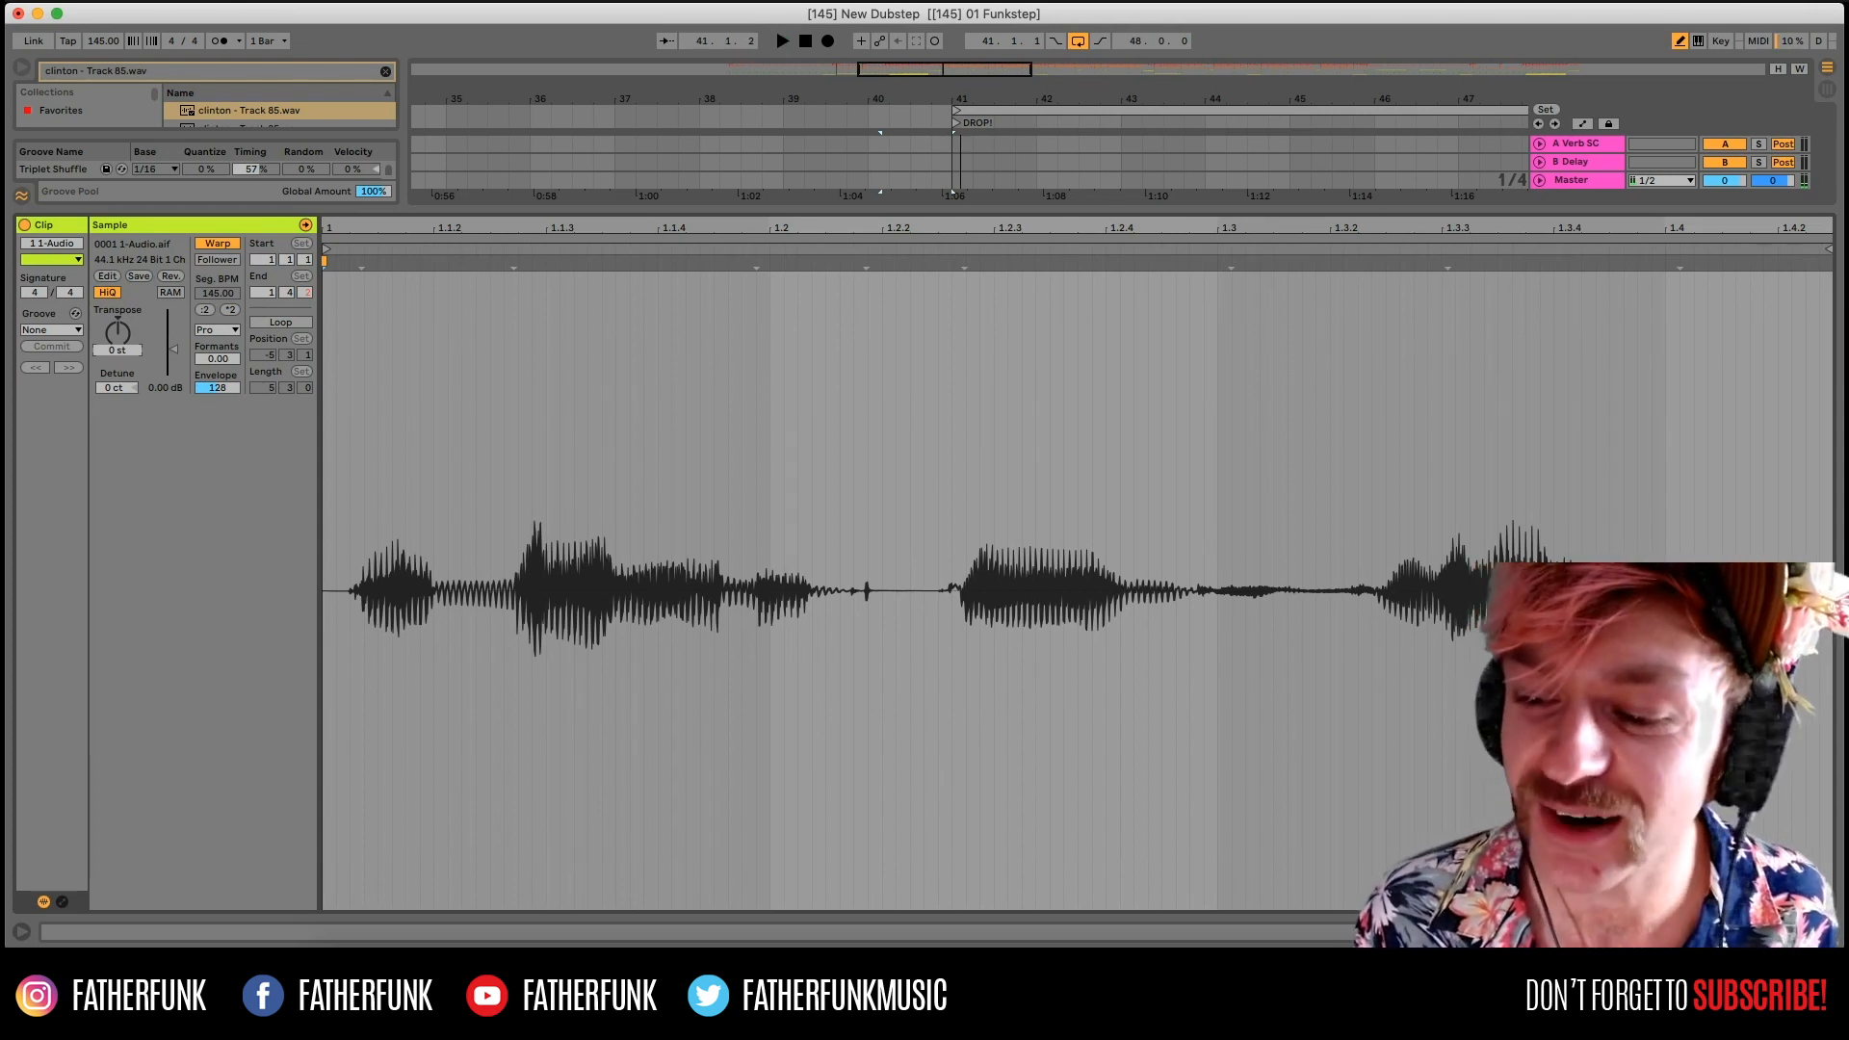
Unfold the Lo track and play its two vocal clips before the drop through the re-enabled effects chain.
{"action": "left_click", "coordinate": [1827, 931]}
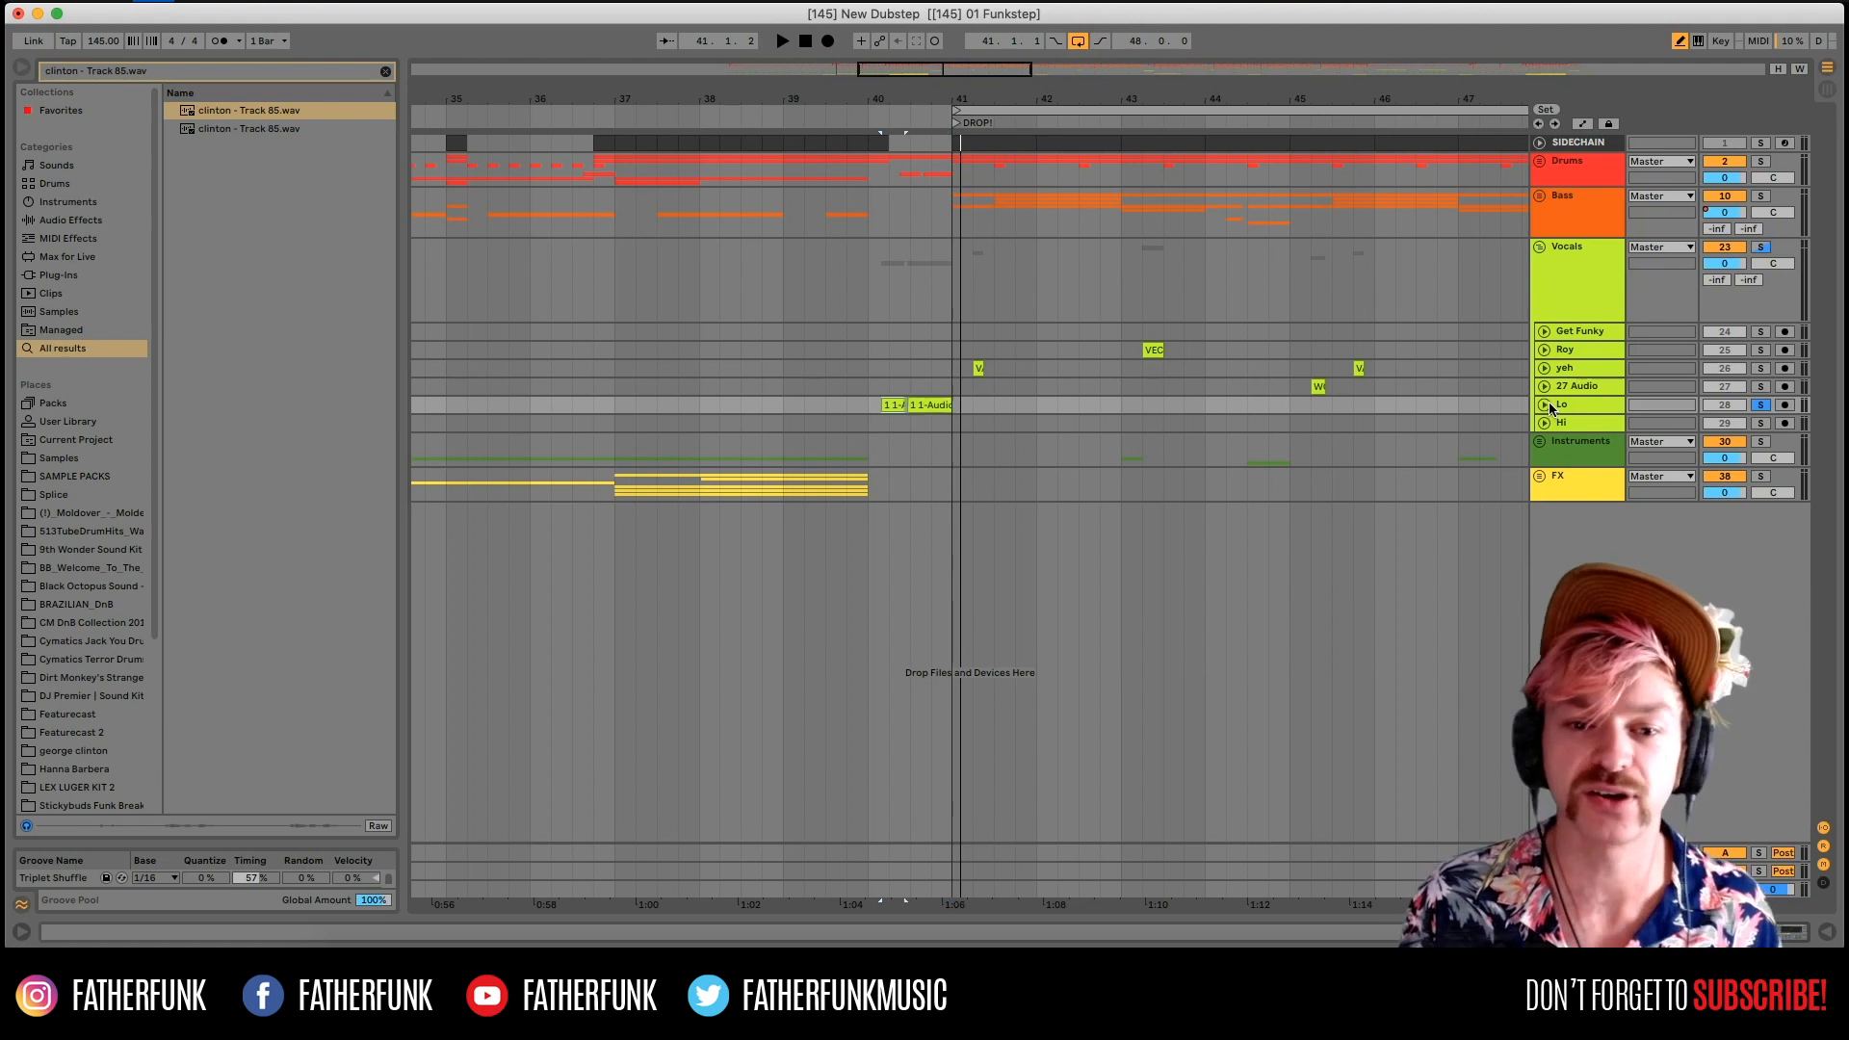
{"action": "left_click", "coordinate": [1545, 405]}
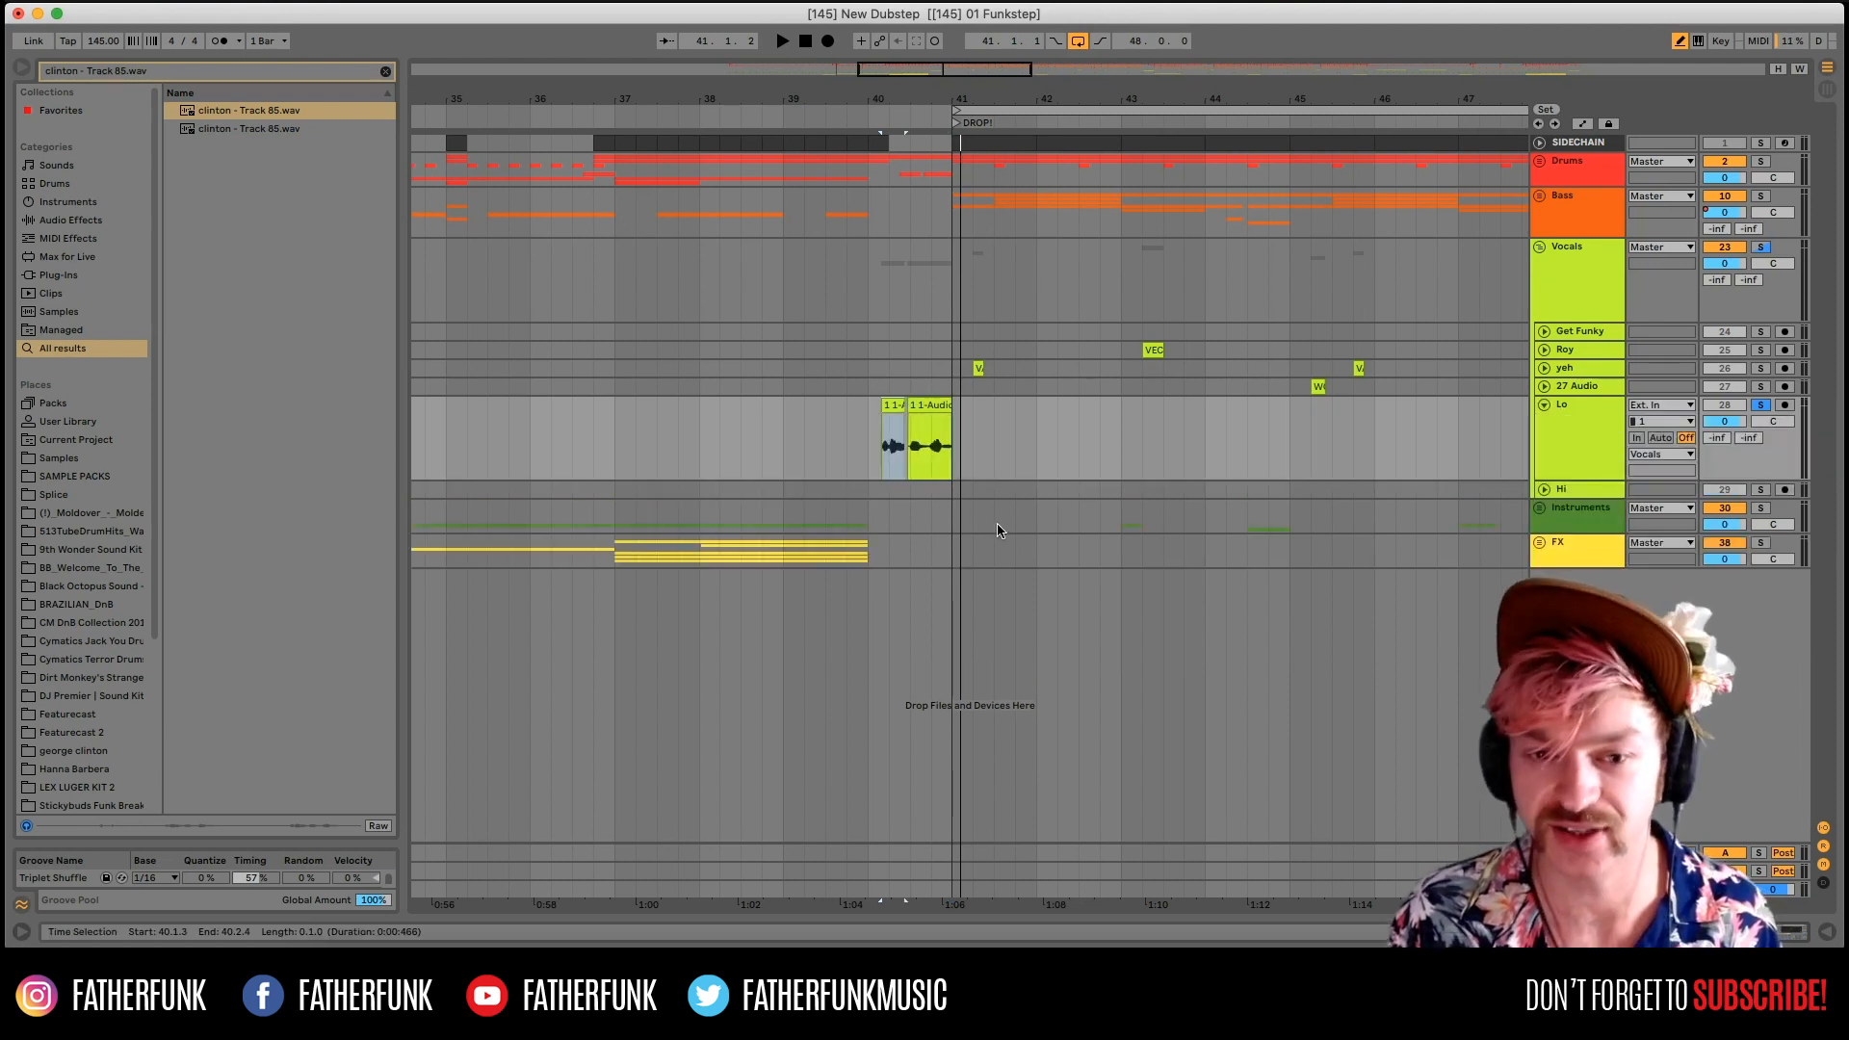
{"action": "left_click", "coordinate": [1792, 931]}
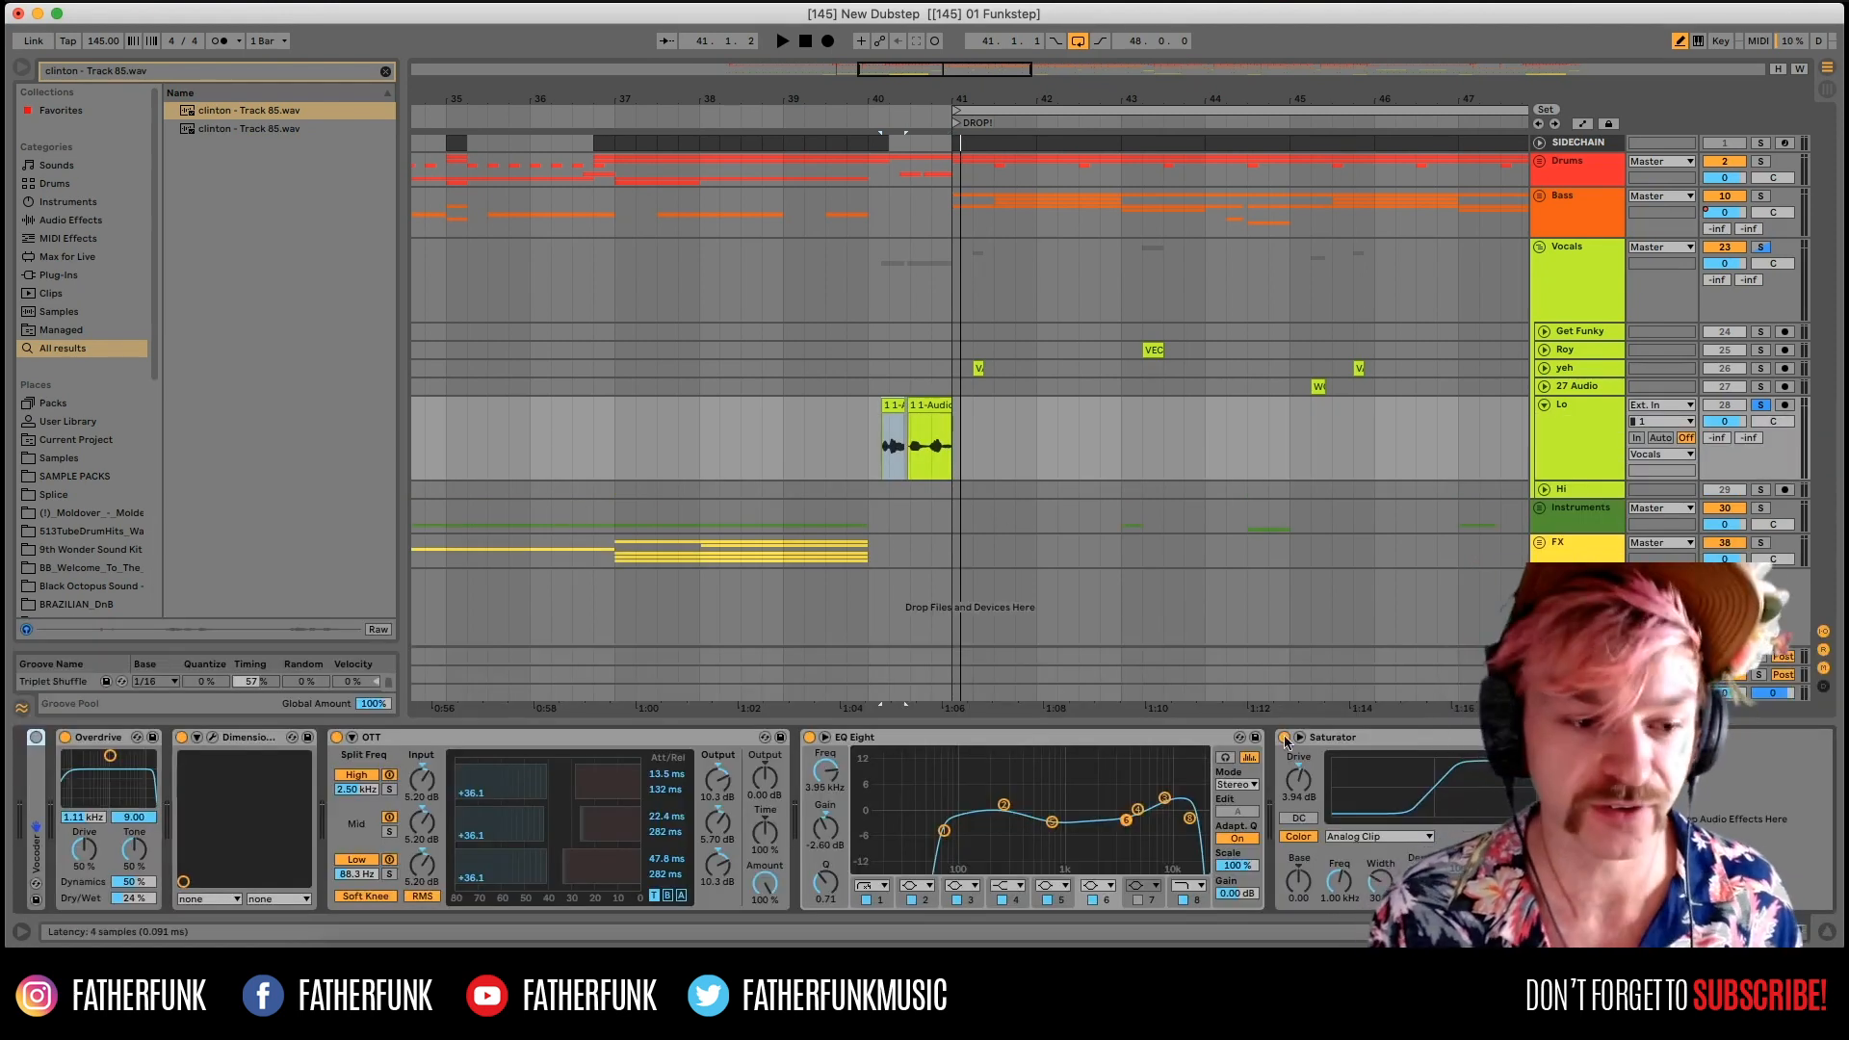
{"action": "left_click", "coordinate": [36, 737]}
{"action": "key", "text": "space"}
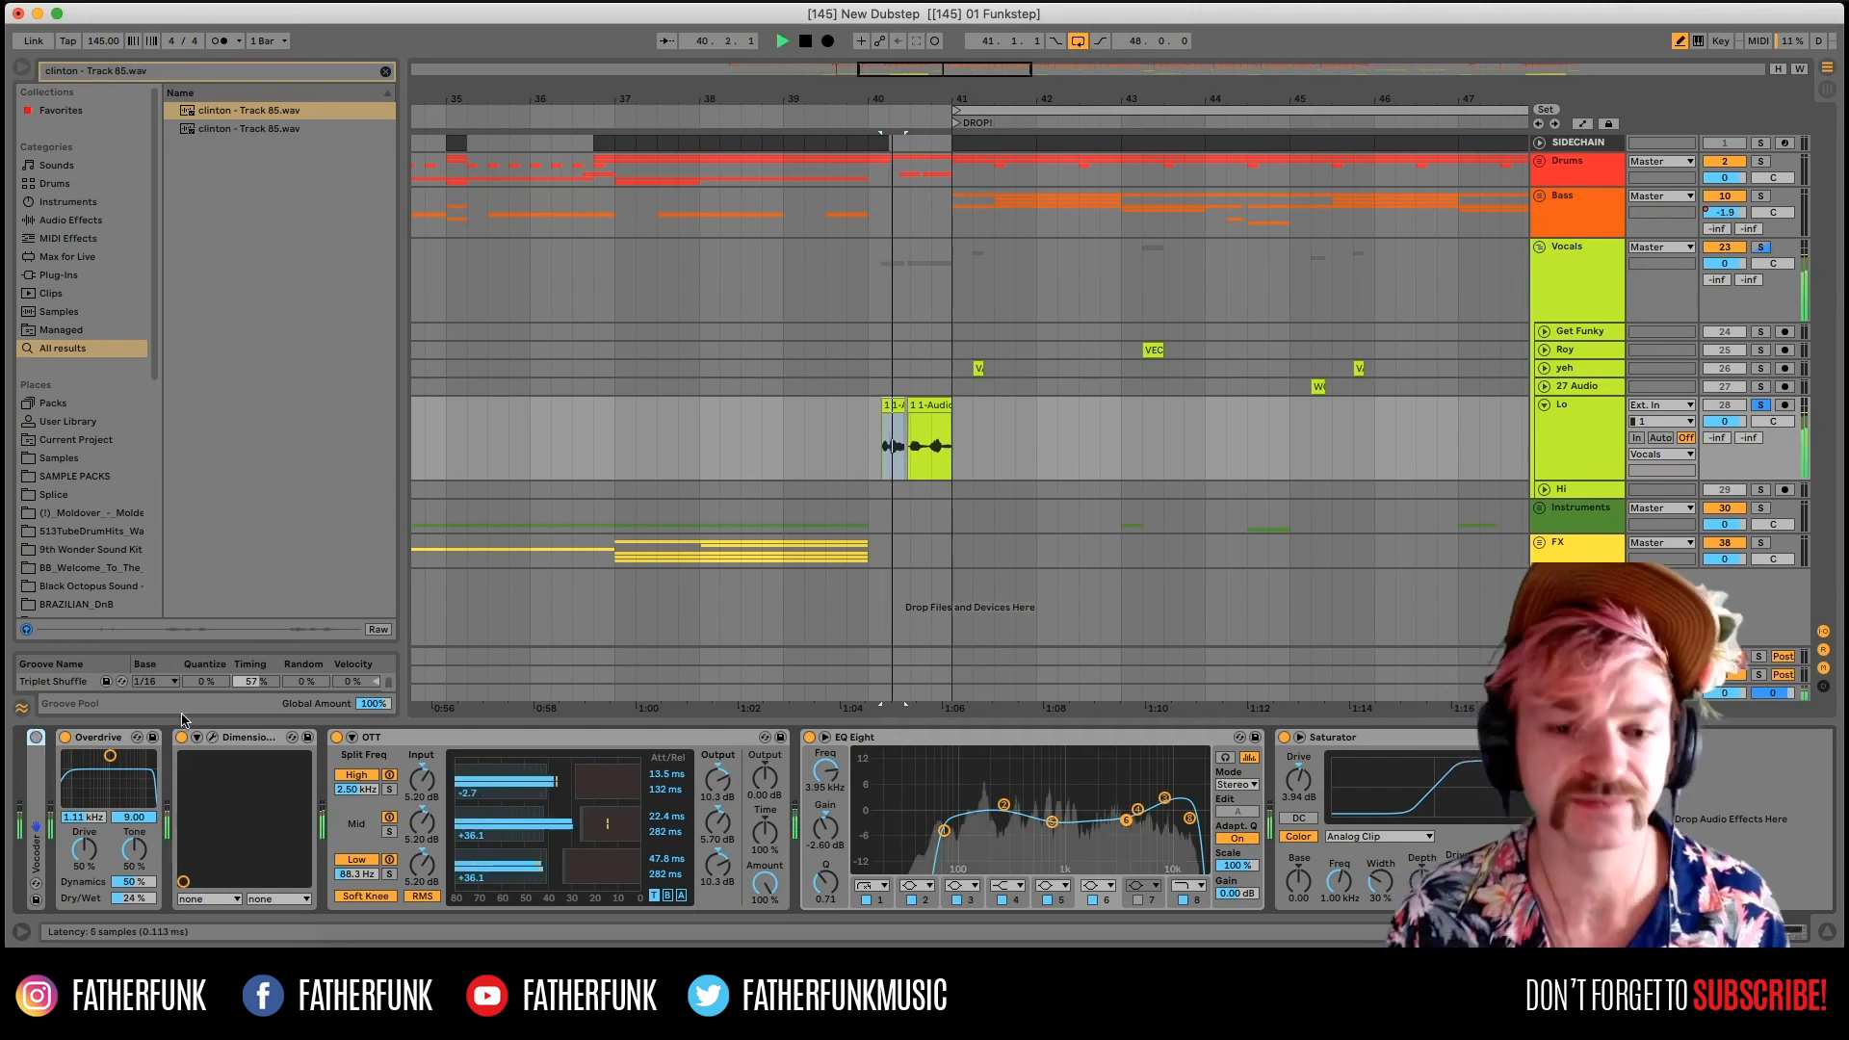
{"action": "key", "text": "space"}
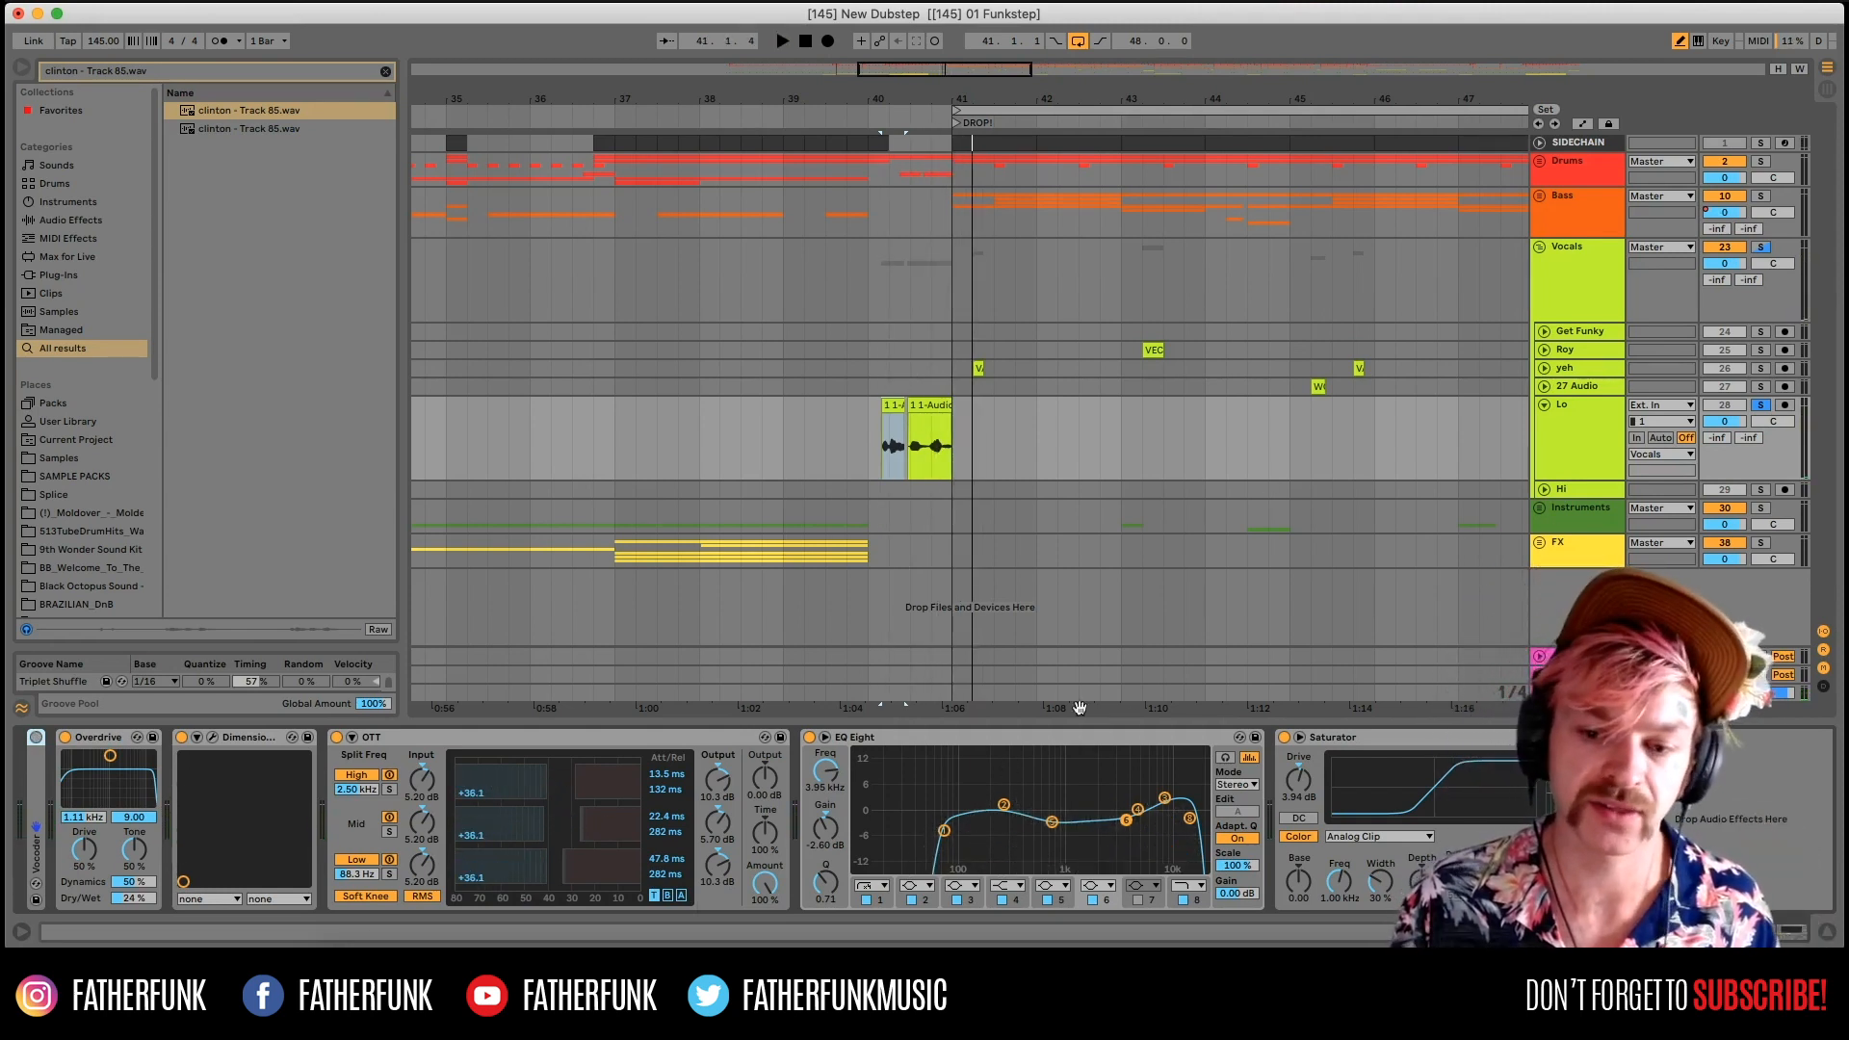
{"action": "left_click", "coordinate": [1723, 931]}
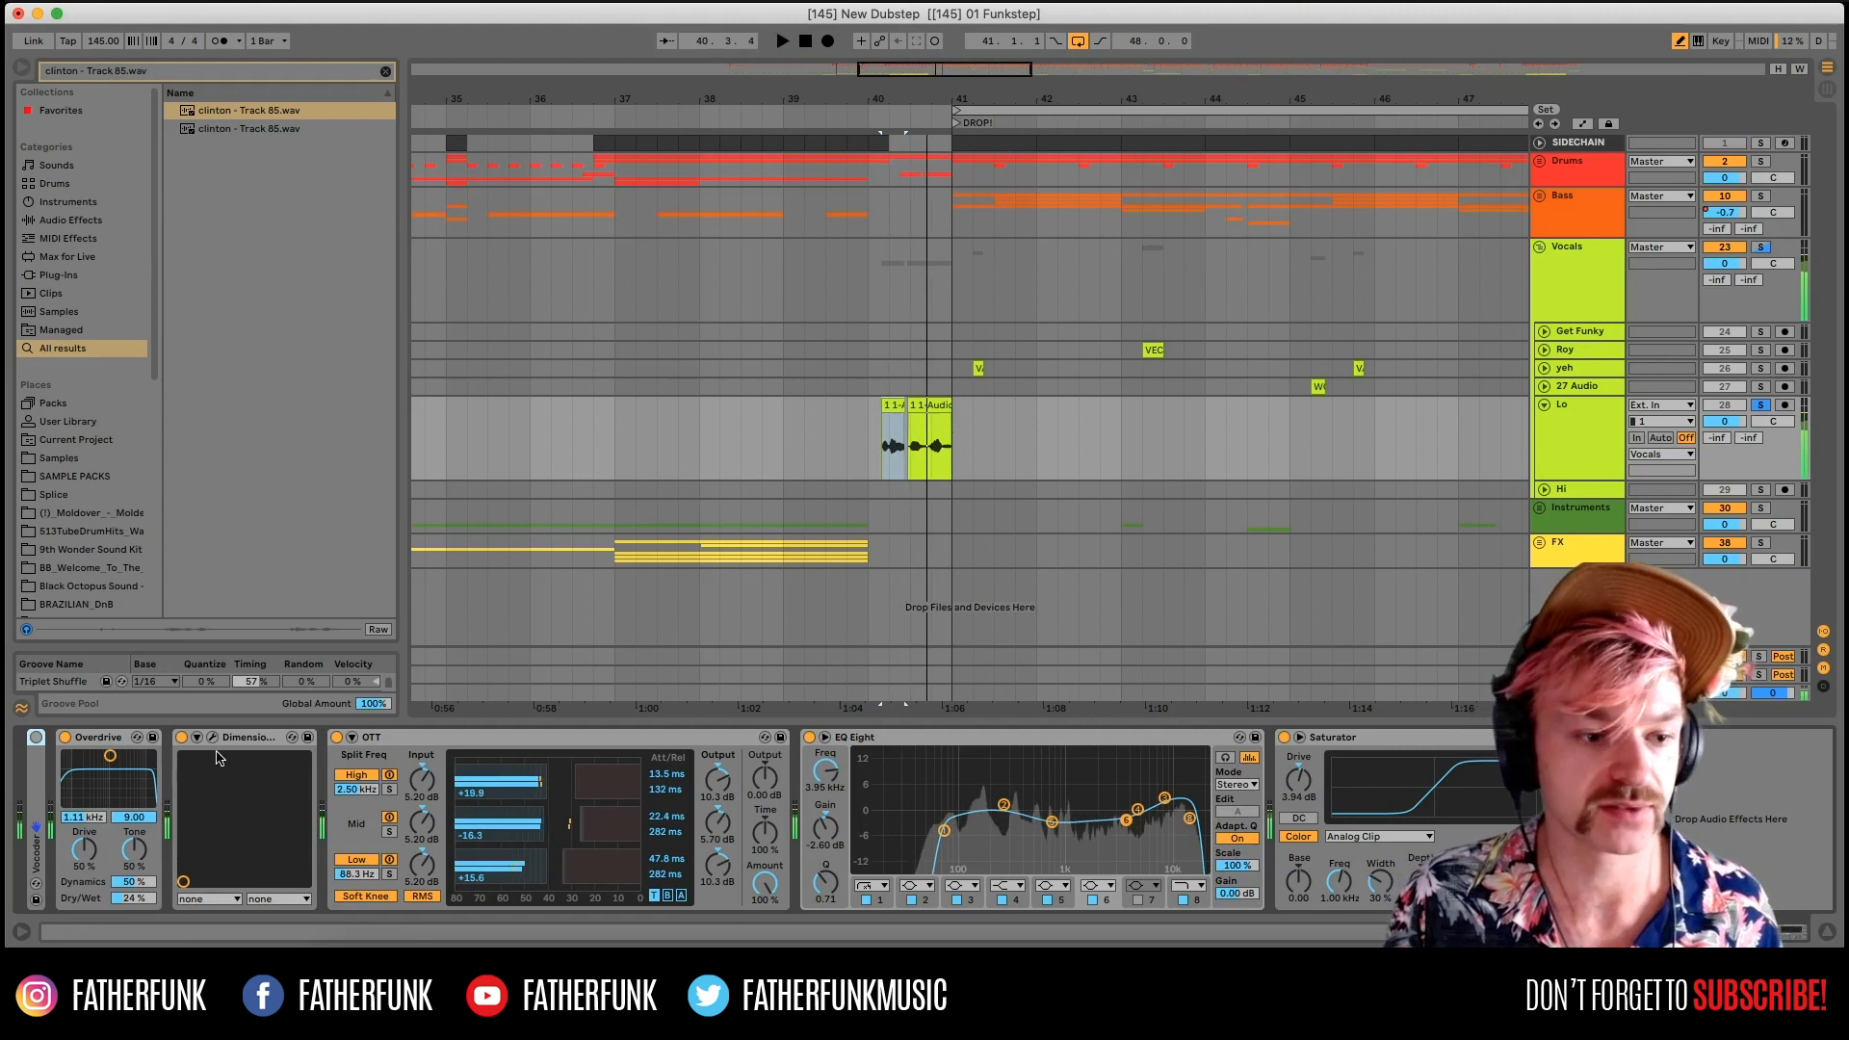
{"action": "key", "text": "space"}
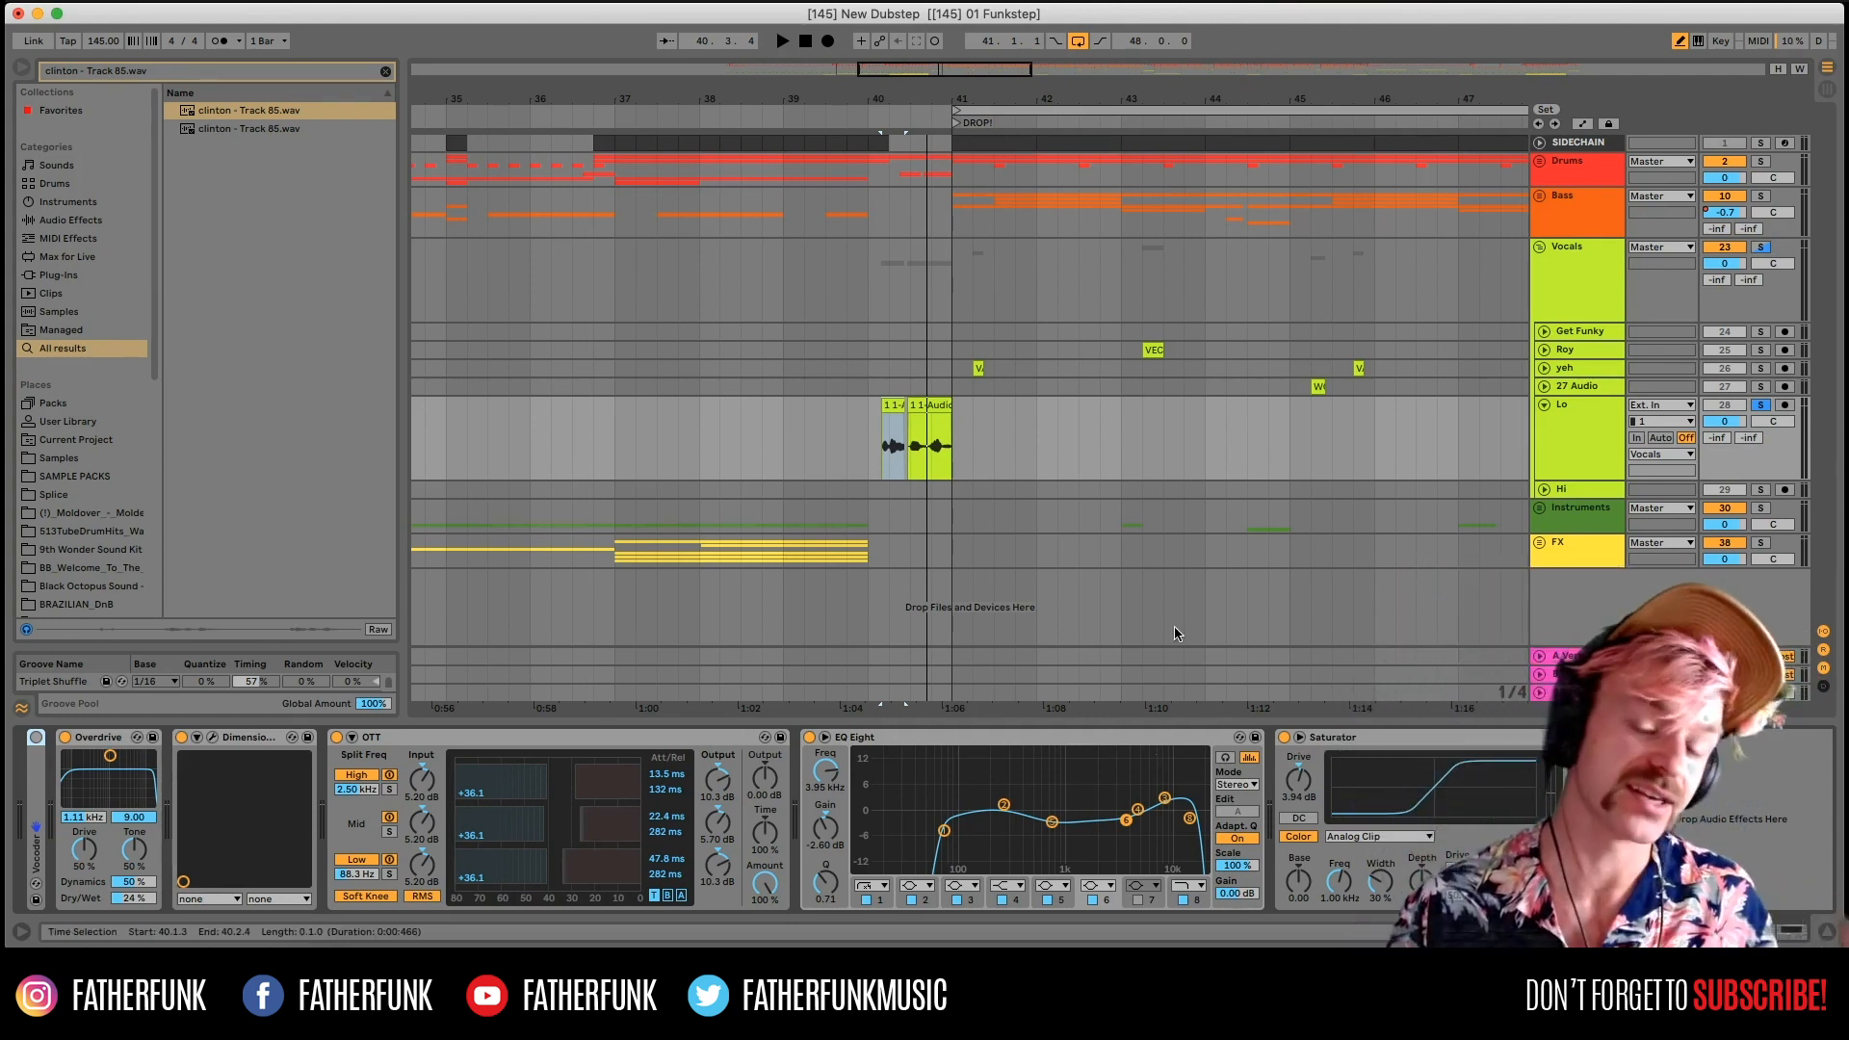
Unsolo the Lo track and play its first clip at 40.1 with the full mix into the drop.
{"action": "left_click", "coordinate": [1760, 405]}
{"action": "left_click", "coordinate": [895, 403]}
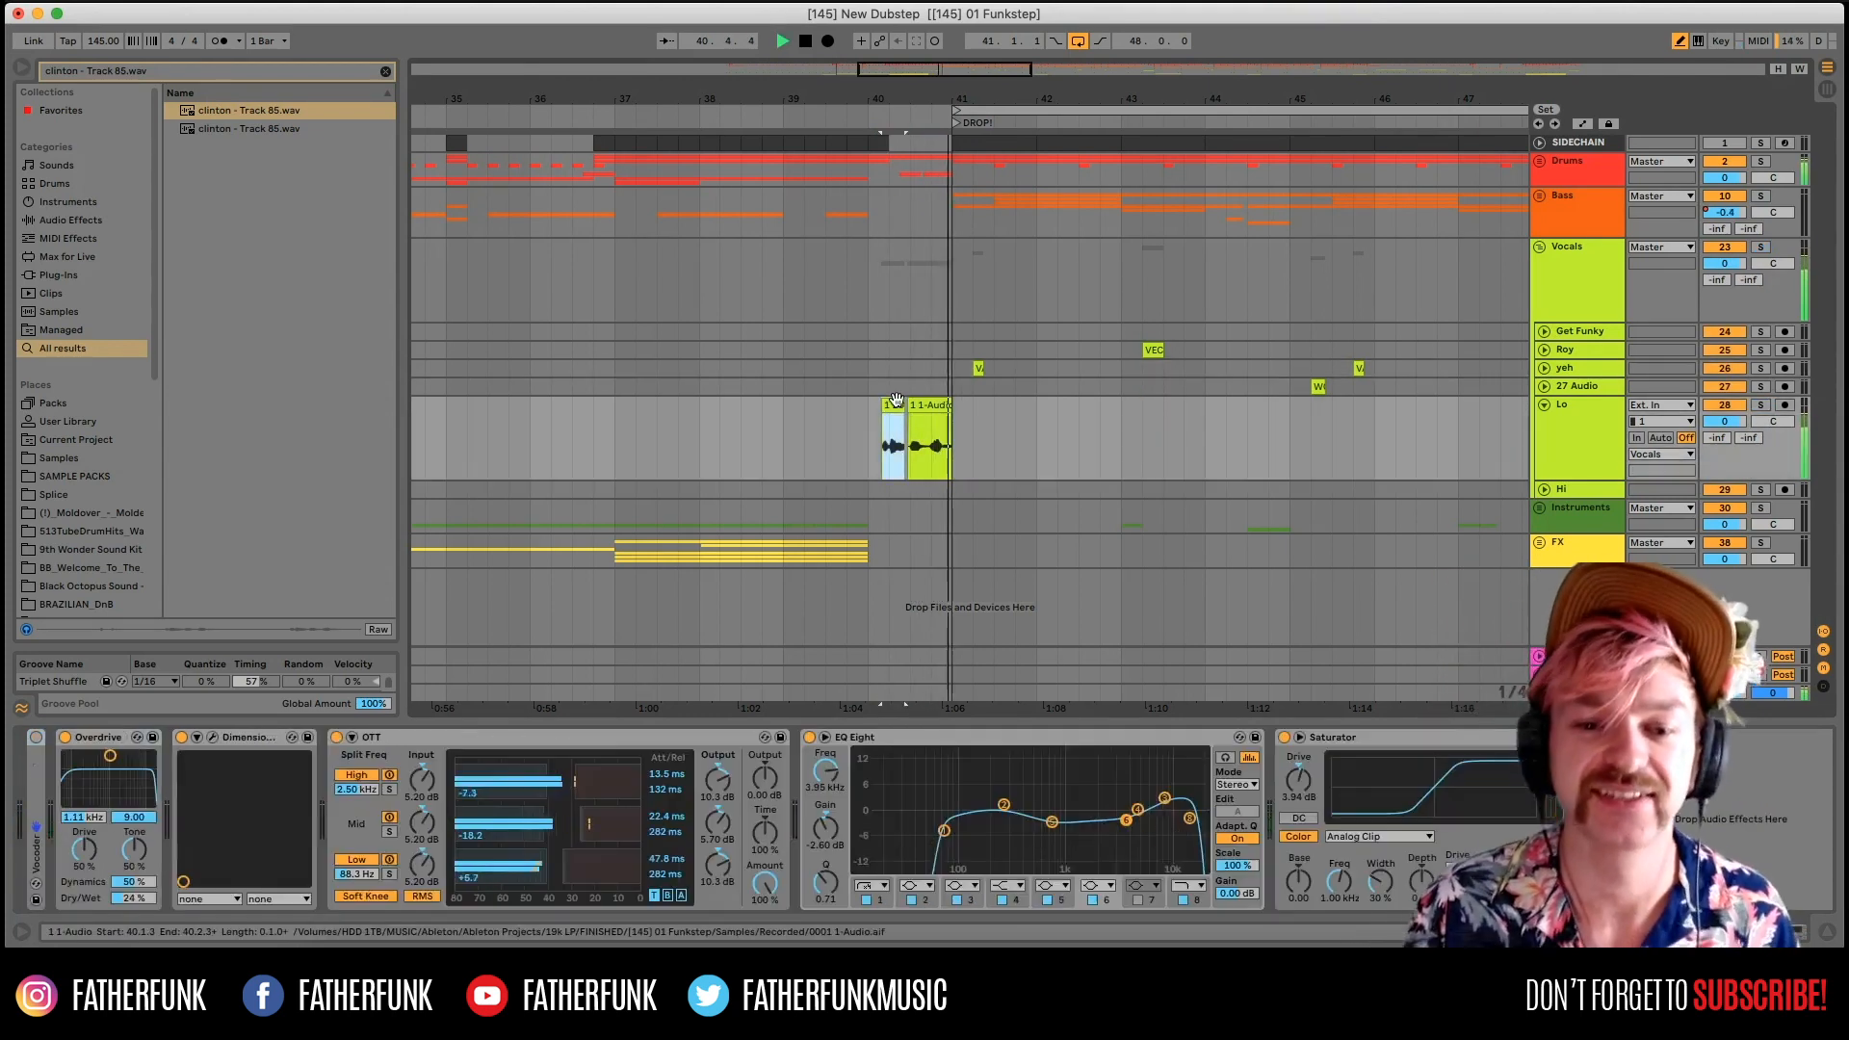
{"action": "key", "text": "space"}
{"action": "left_click", "coordinate": [846, 516]}
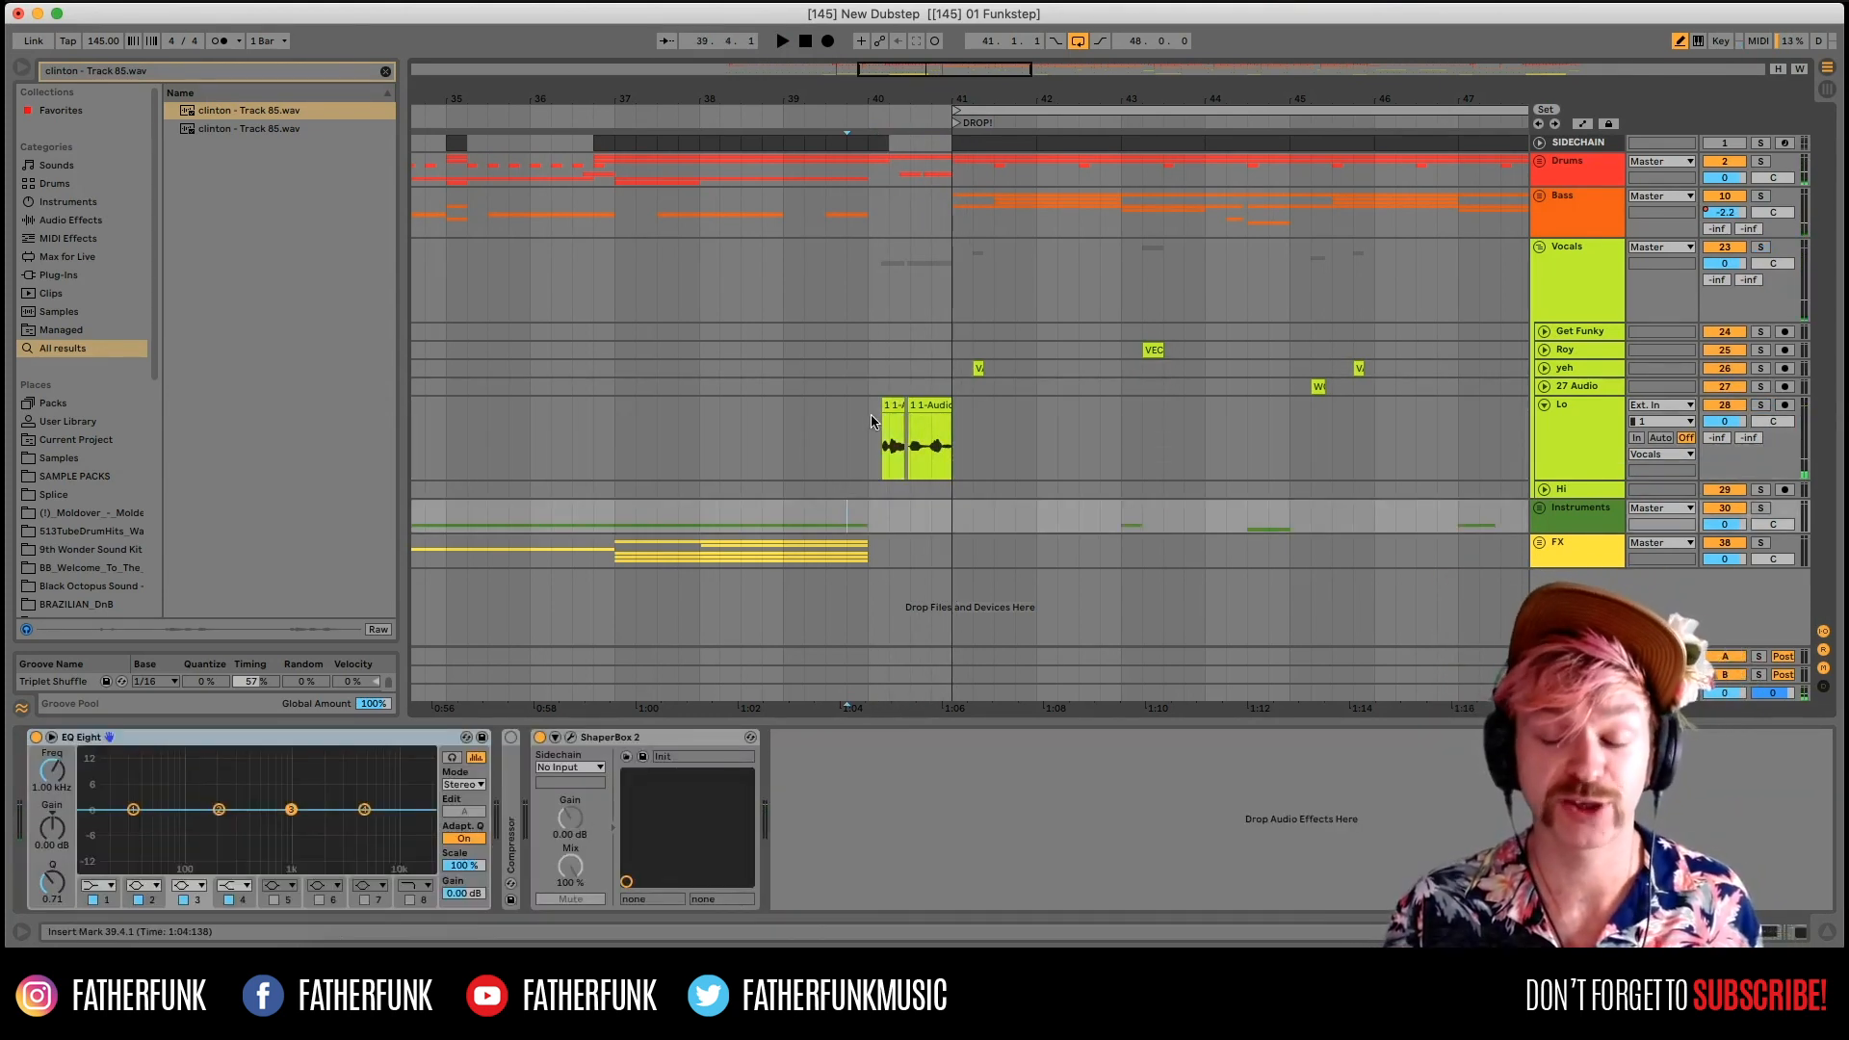
{"action": "left_click", "coordinate": [885, 403]}
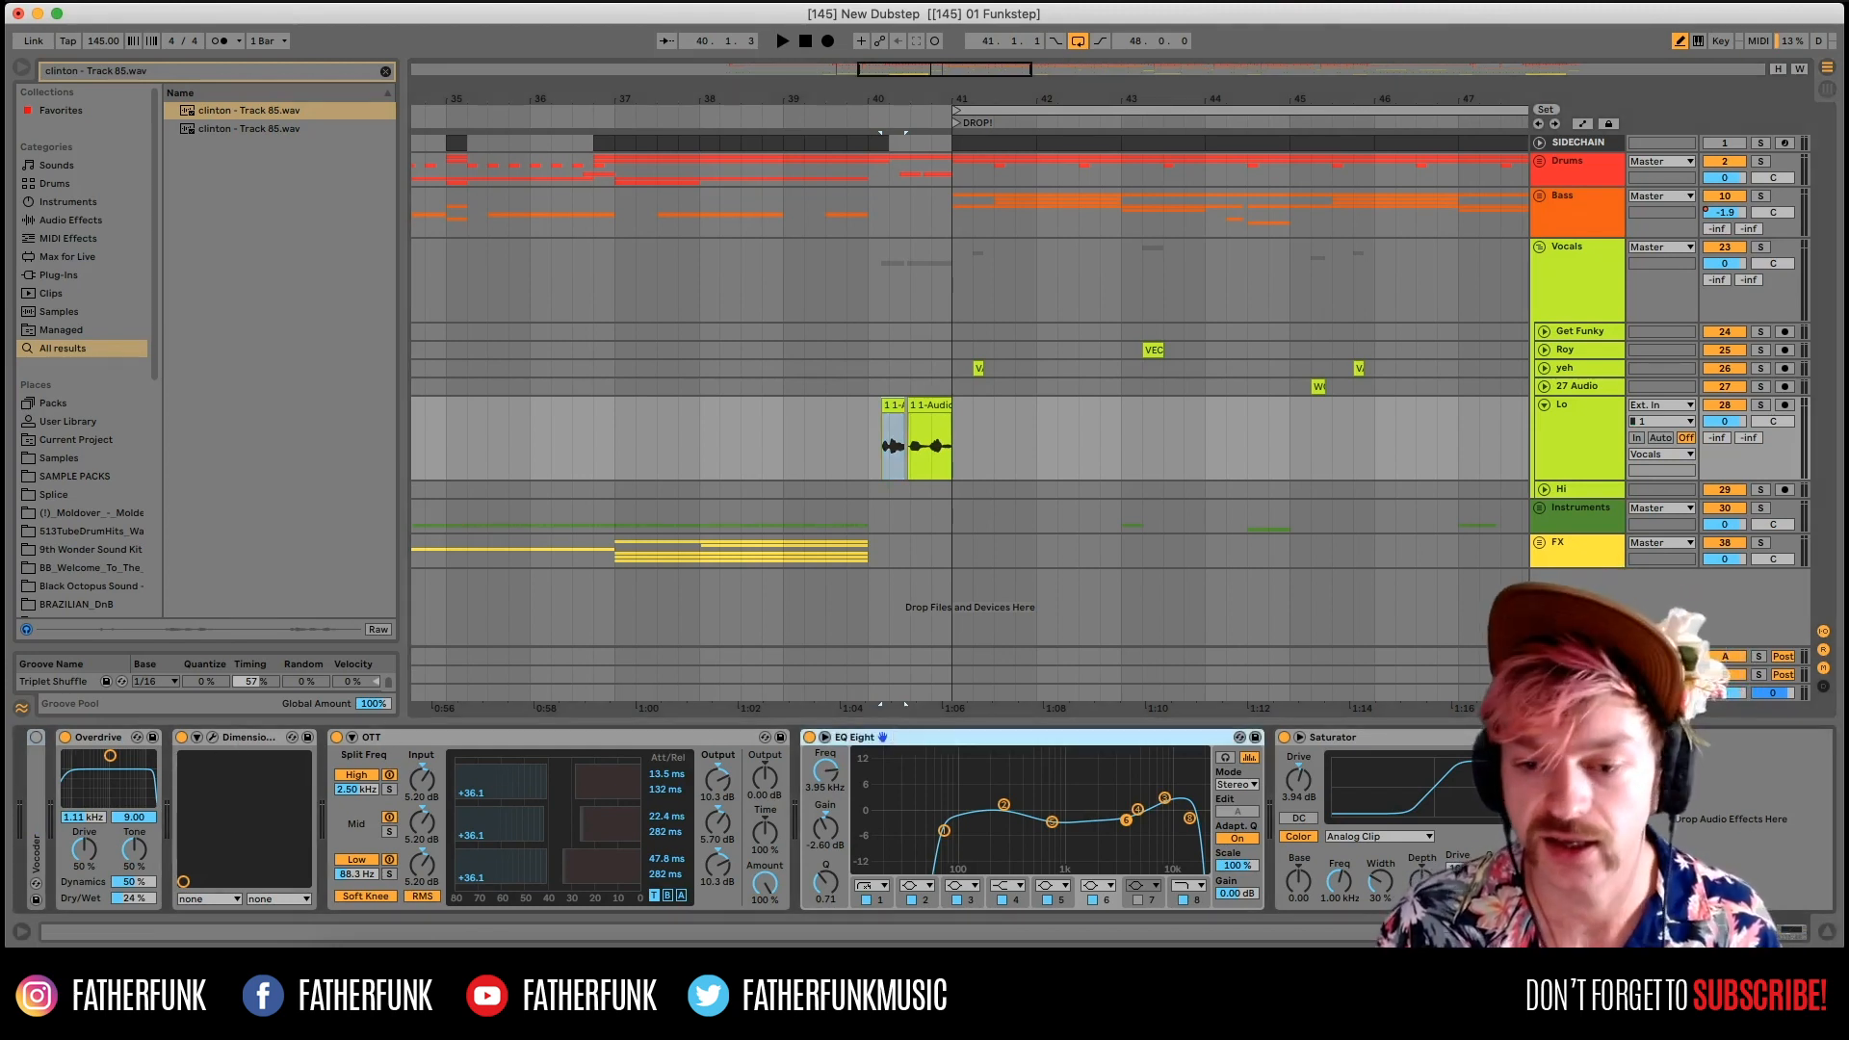
{"action": "key", "text": "space"}
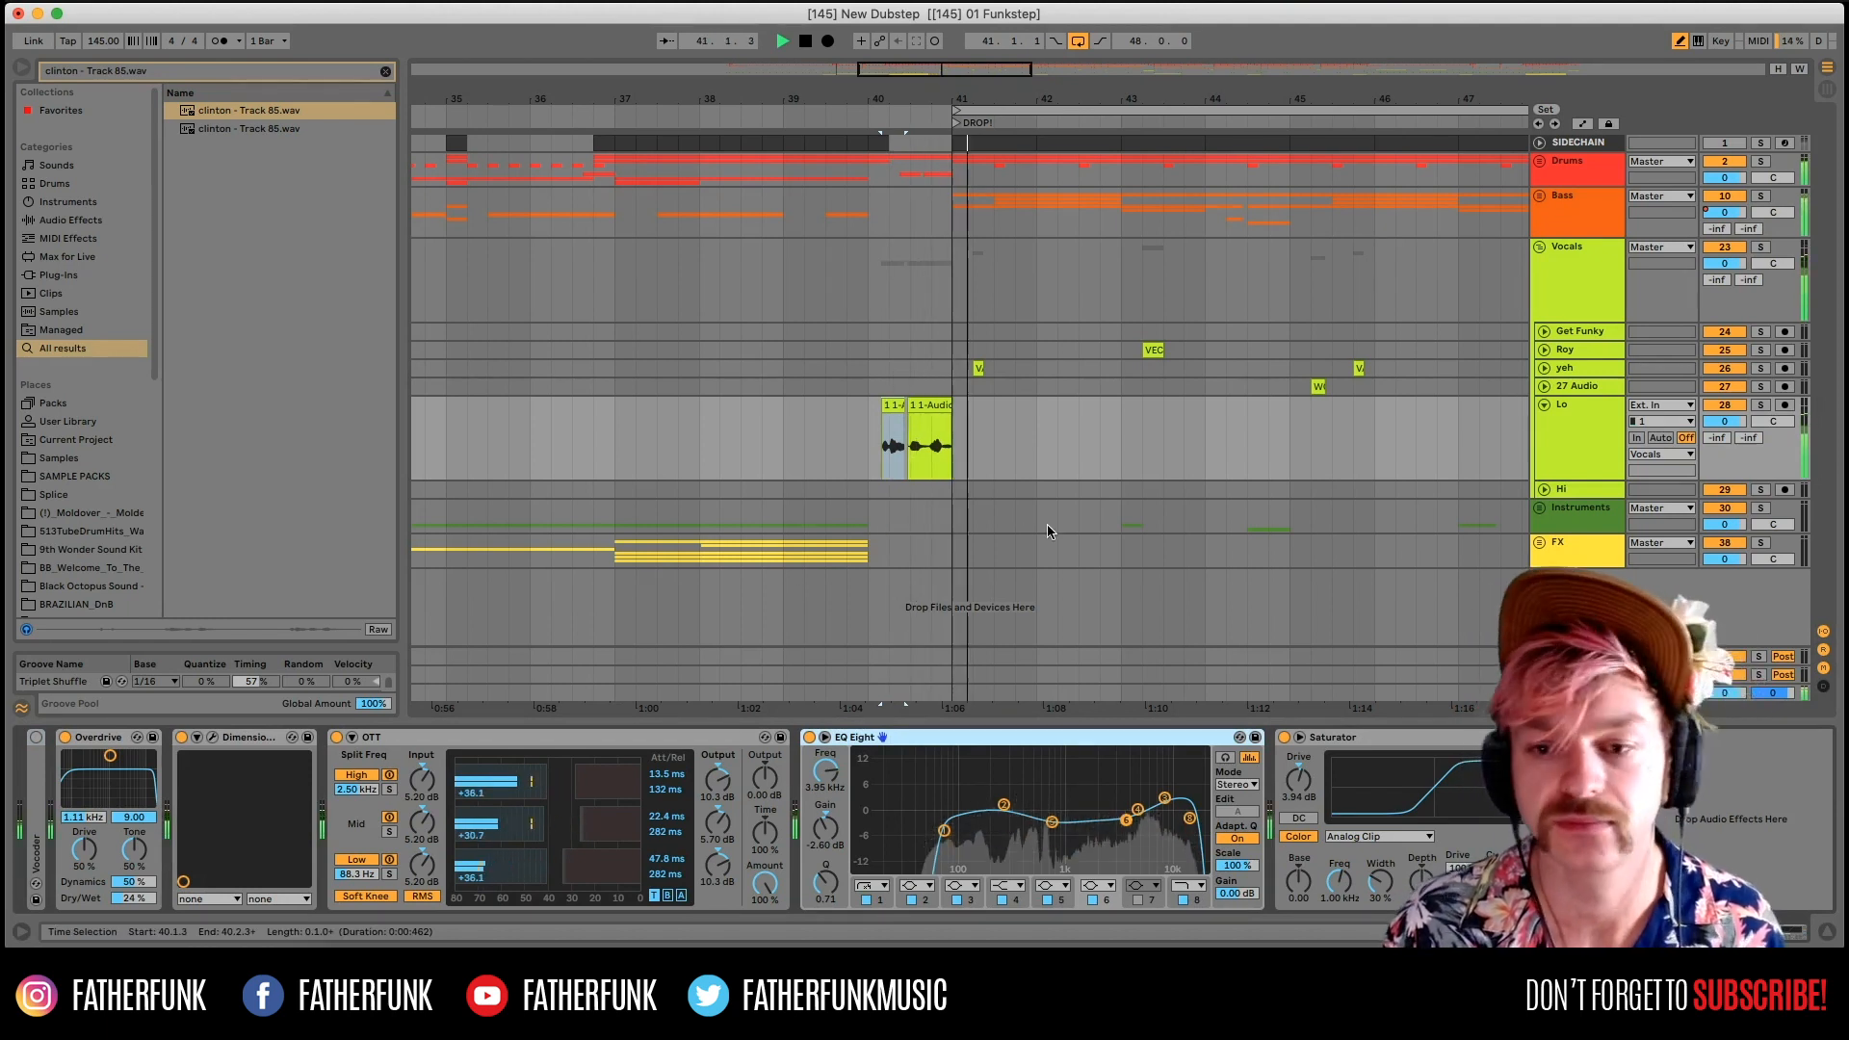
{"action": "key", "text": "space"}
Solo and unfold the Hi vocal track, play its clips before bar 57, and unsolo it to hear them in the mix.
{"action": "left_click_drag", "start_coordinate": [872, 100], "coordinate": [871, 58]}
{"action": "left_click", "coordinate": [929, 470]}
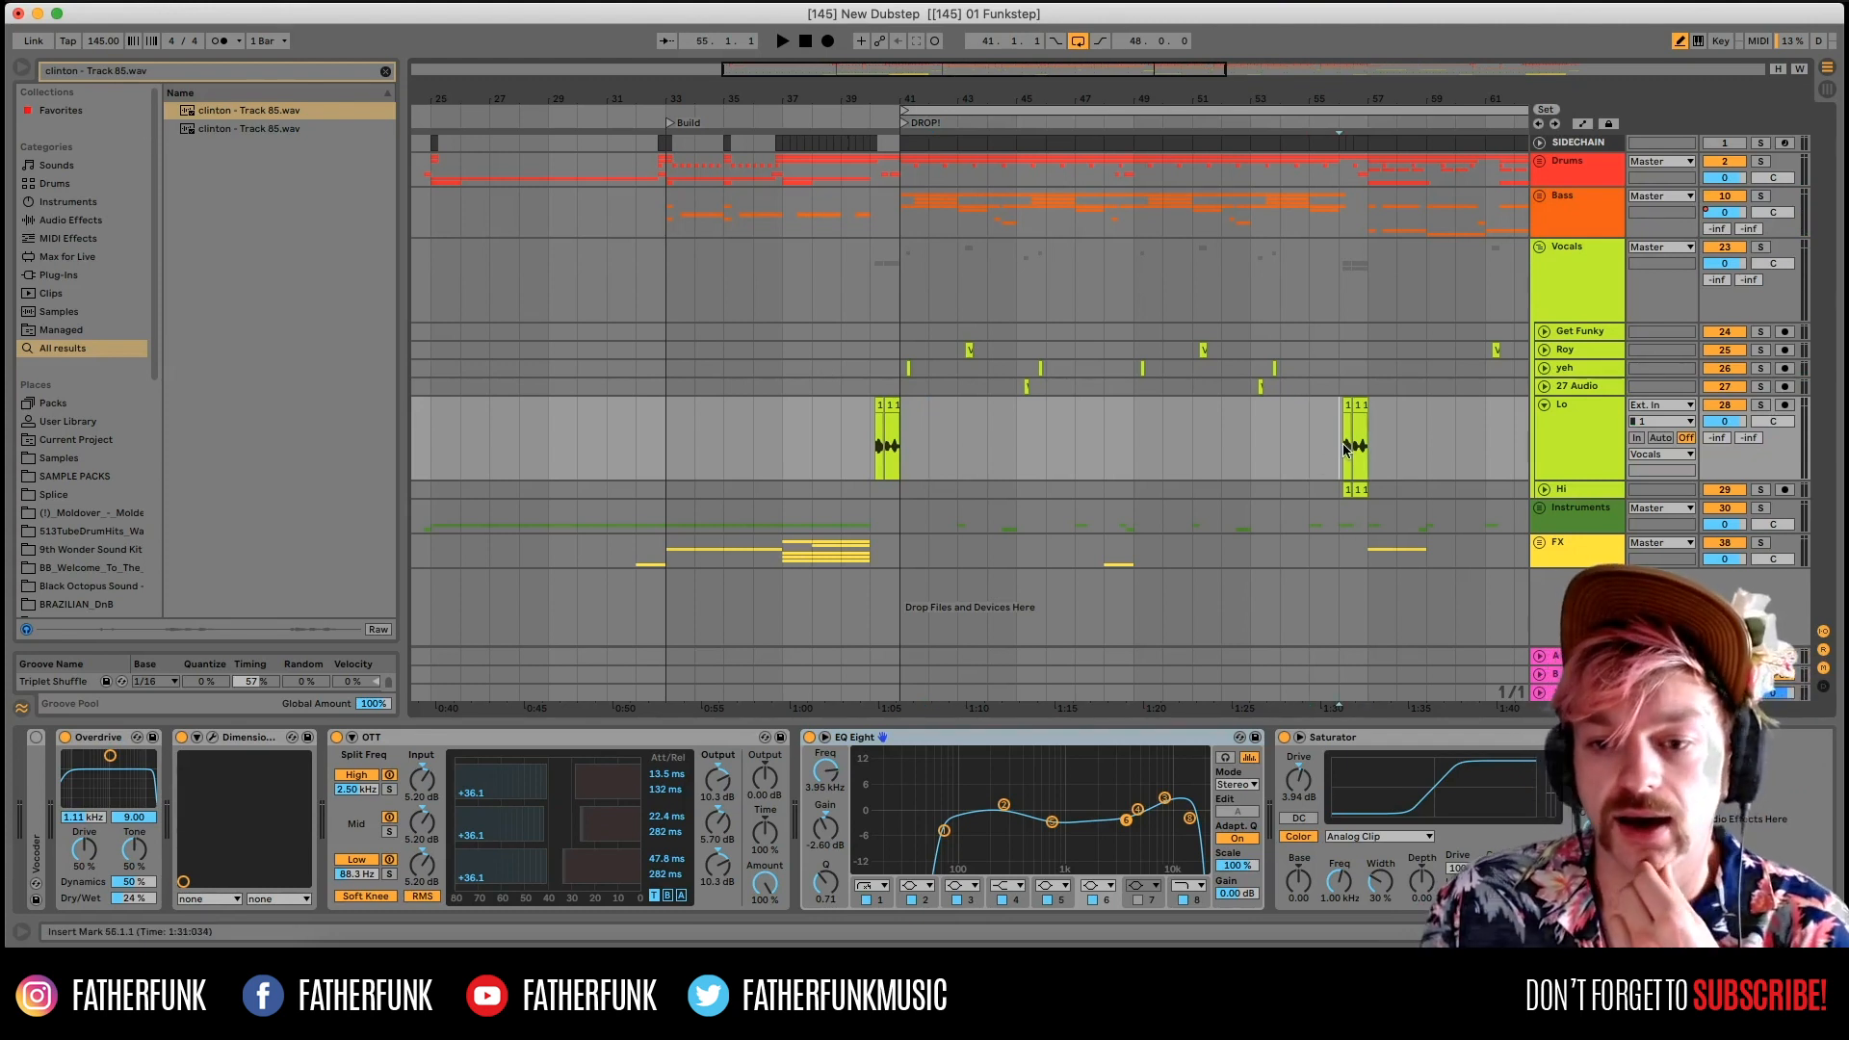
{"action": "scroll", "coordinate": [1156, 192], "scroll_direction": "right", "scroll_amount": 10}
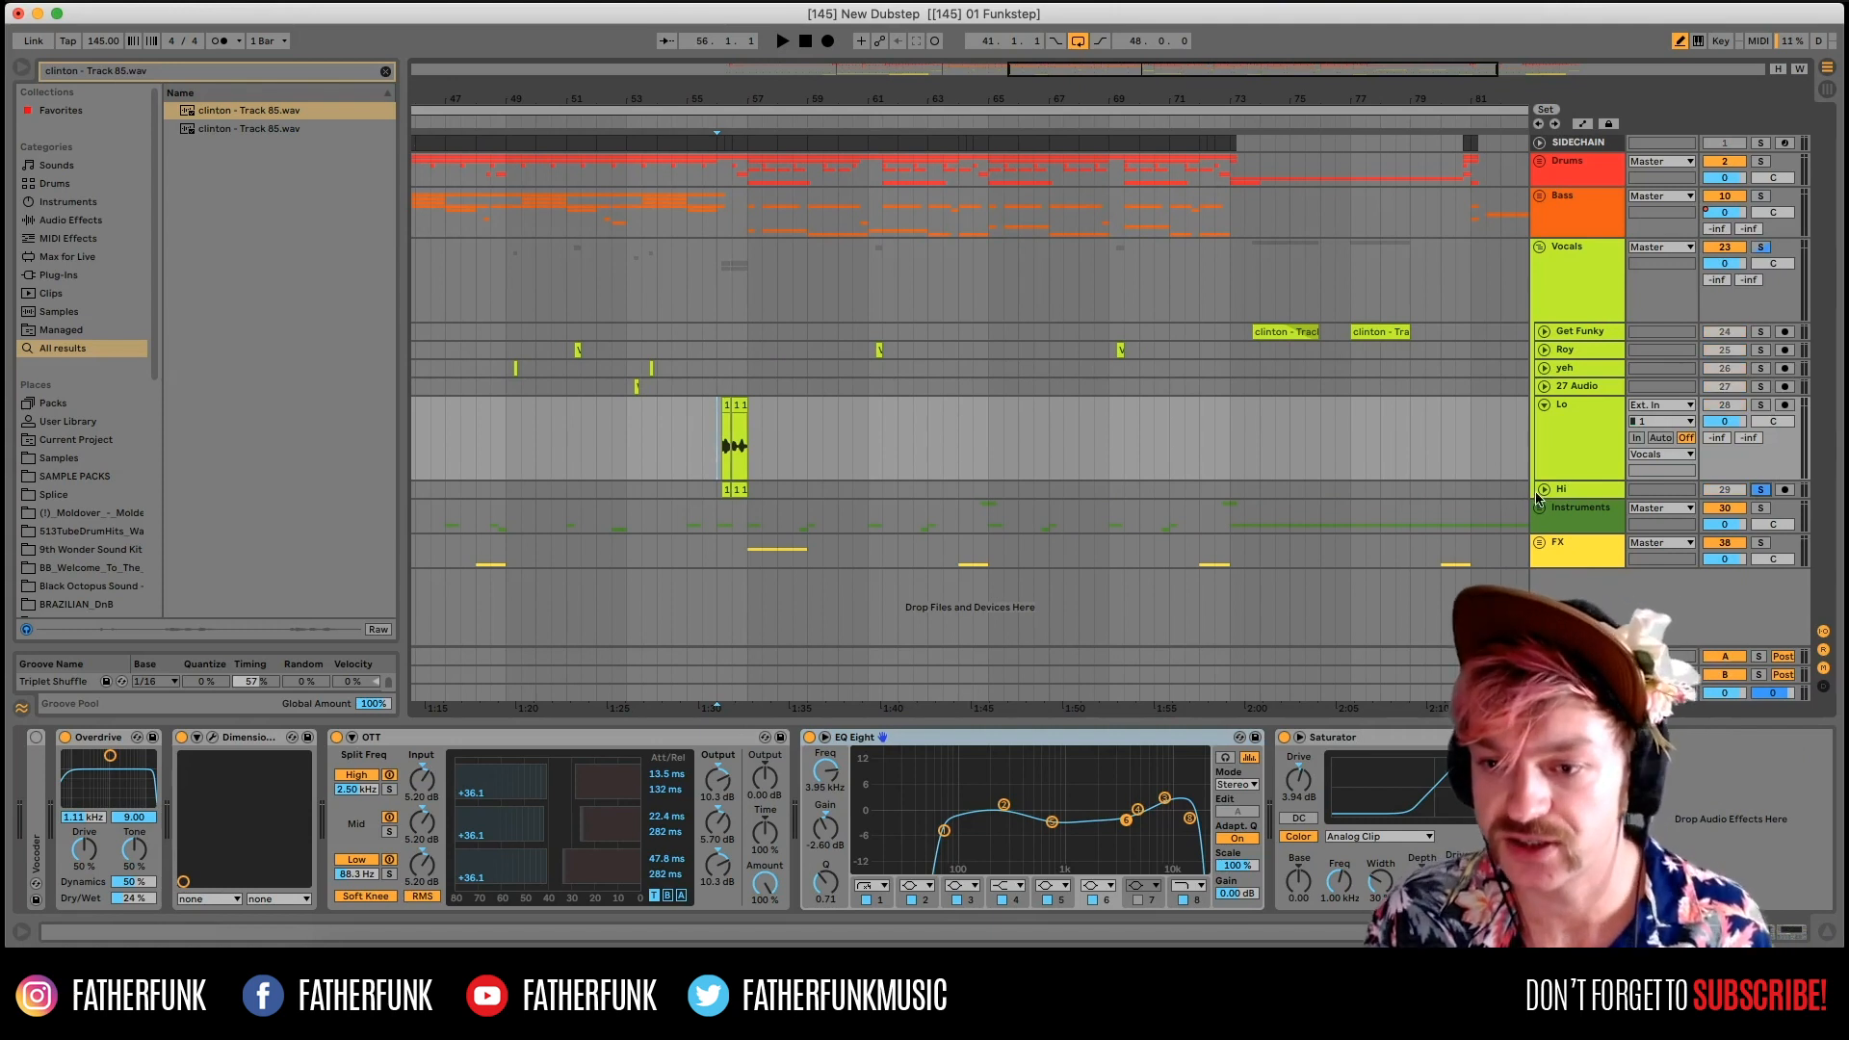
{"action": "left_click", "coordinate": [1543, 490]}
{"action": "key", "text": "space"}
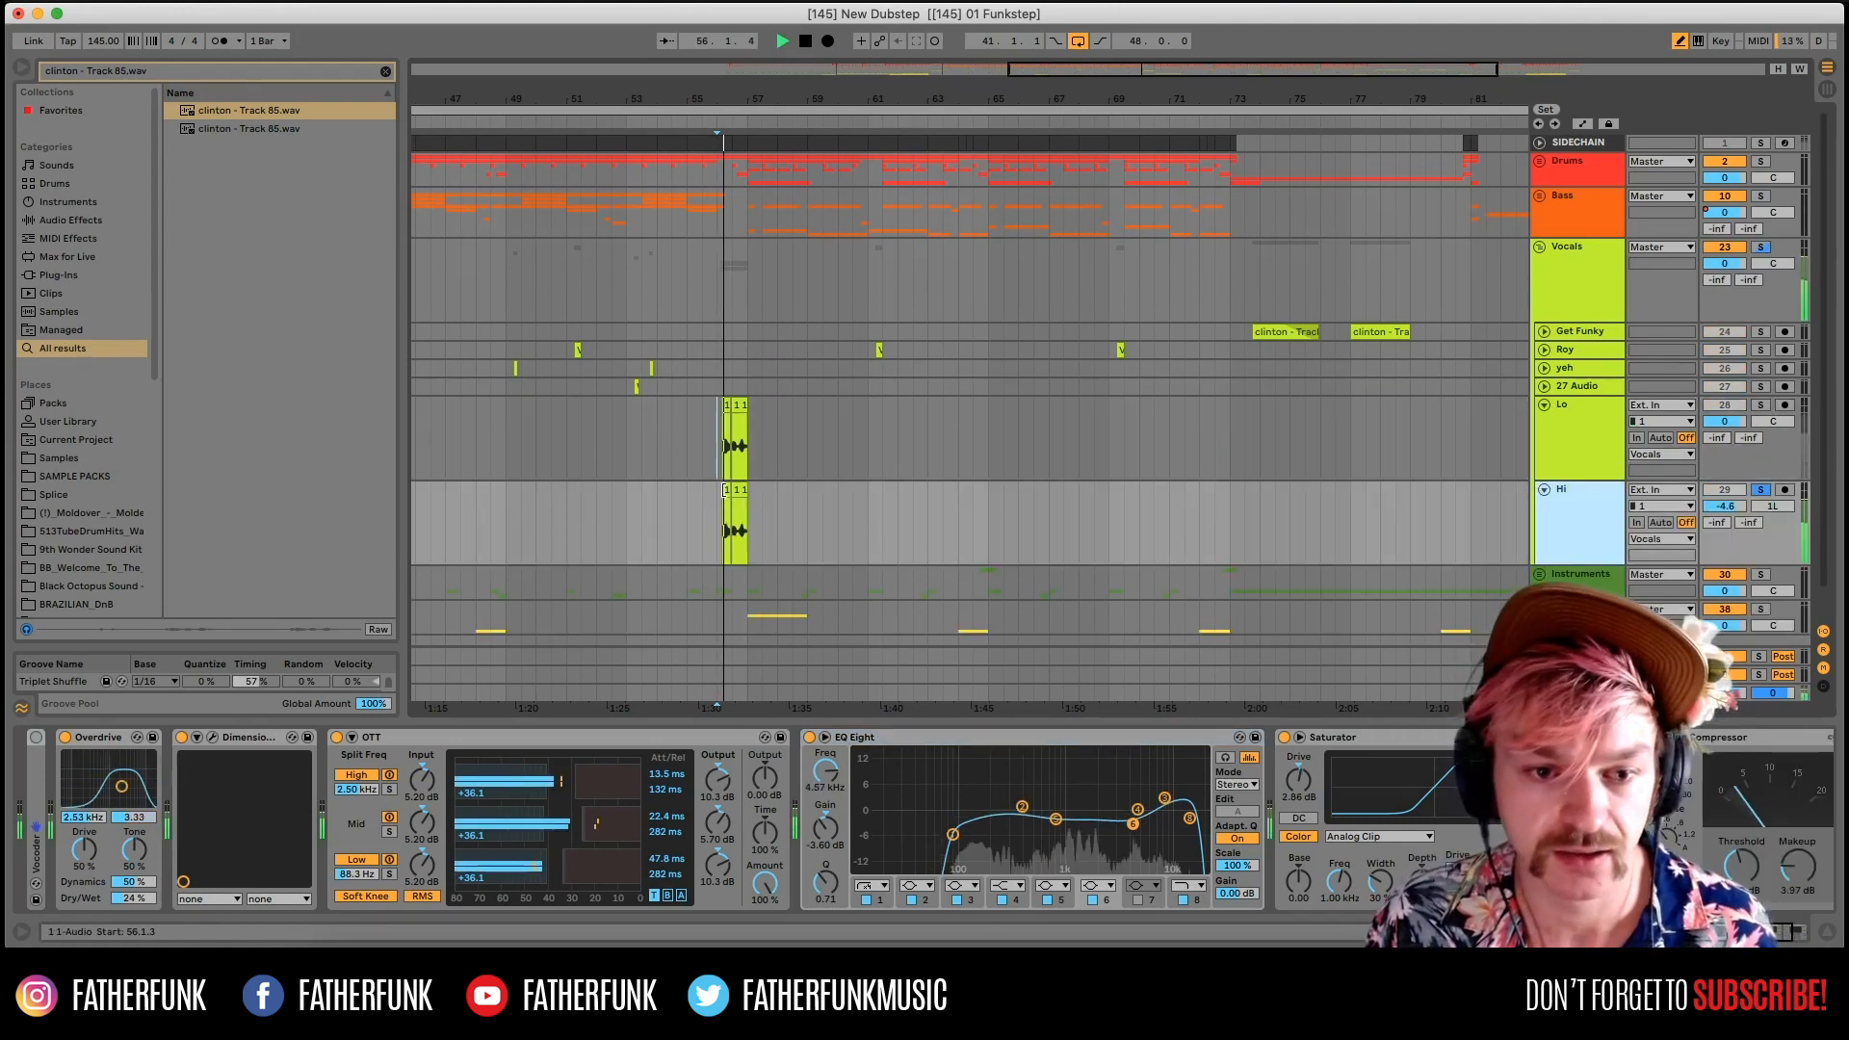
{"action": "left_click", "coordinate": [1760, 491]}
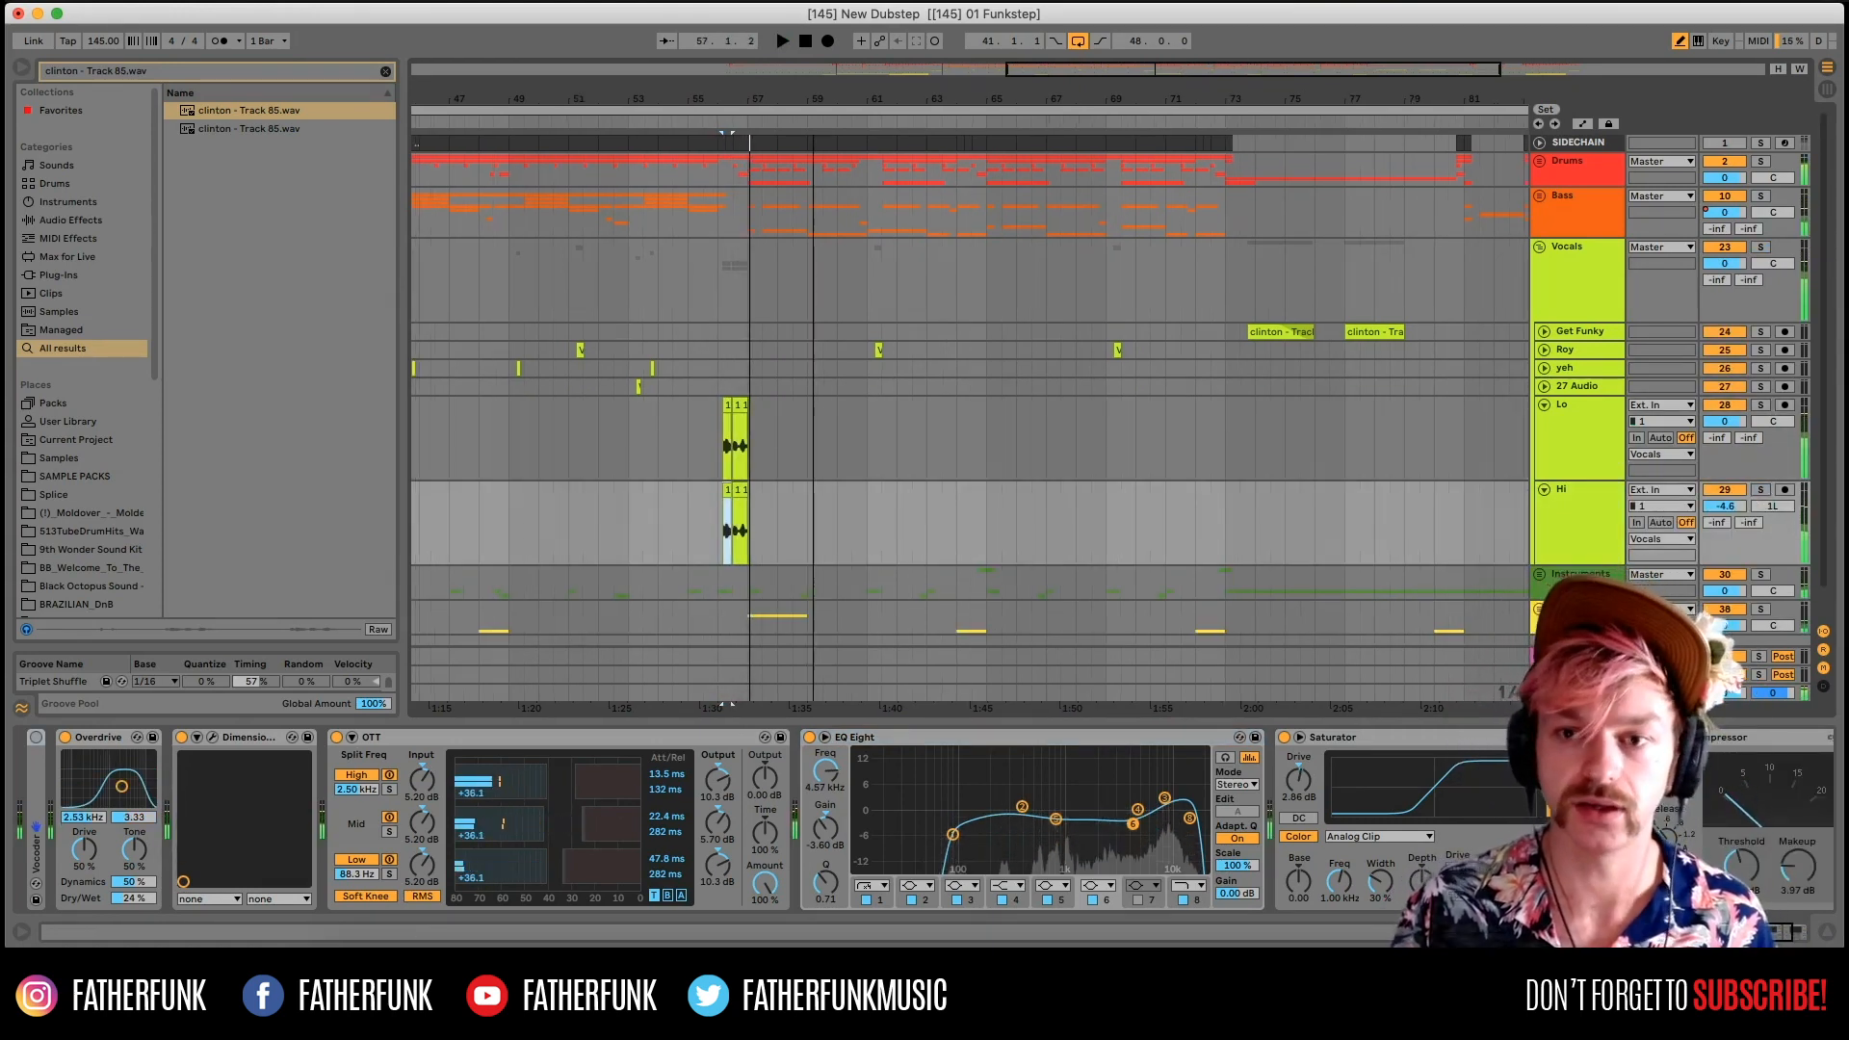
Open the recent set [145] FUNKSTEP (DONE).als without saving the changes to the current set.
{"action": "key", "text": "x"}
{"action": "left_click", "coordinate": [146, 1]}
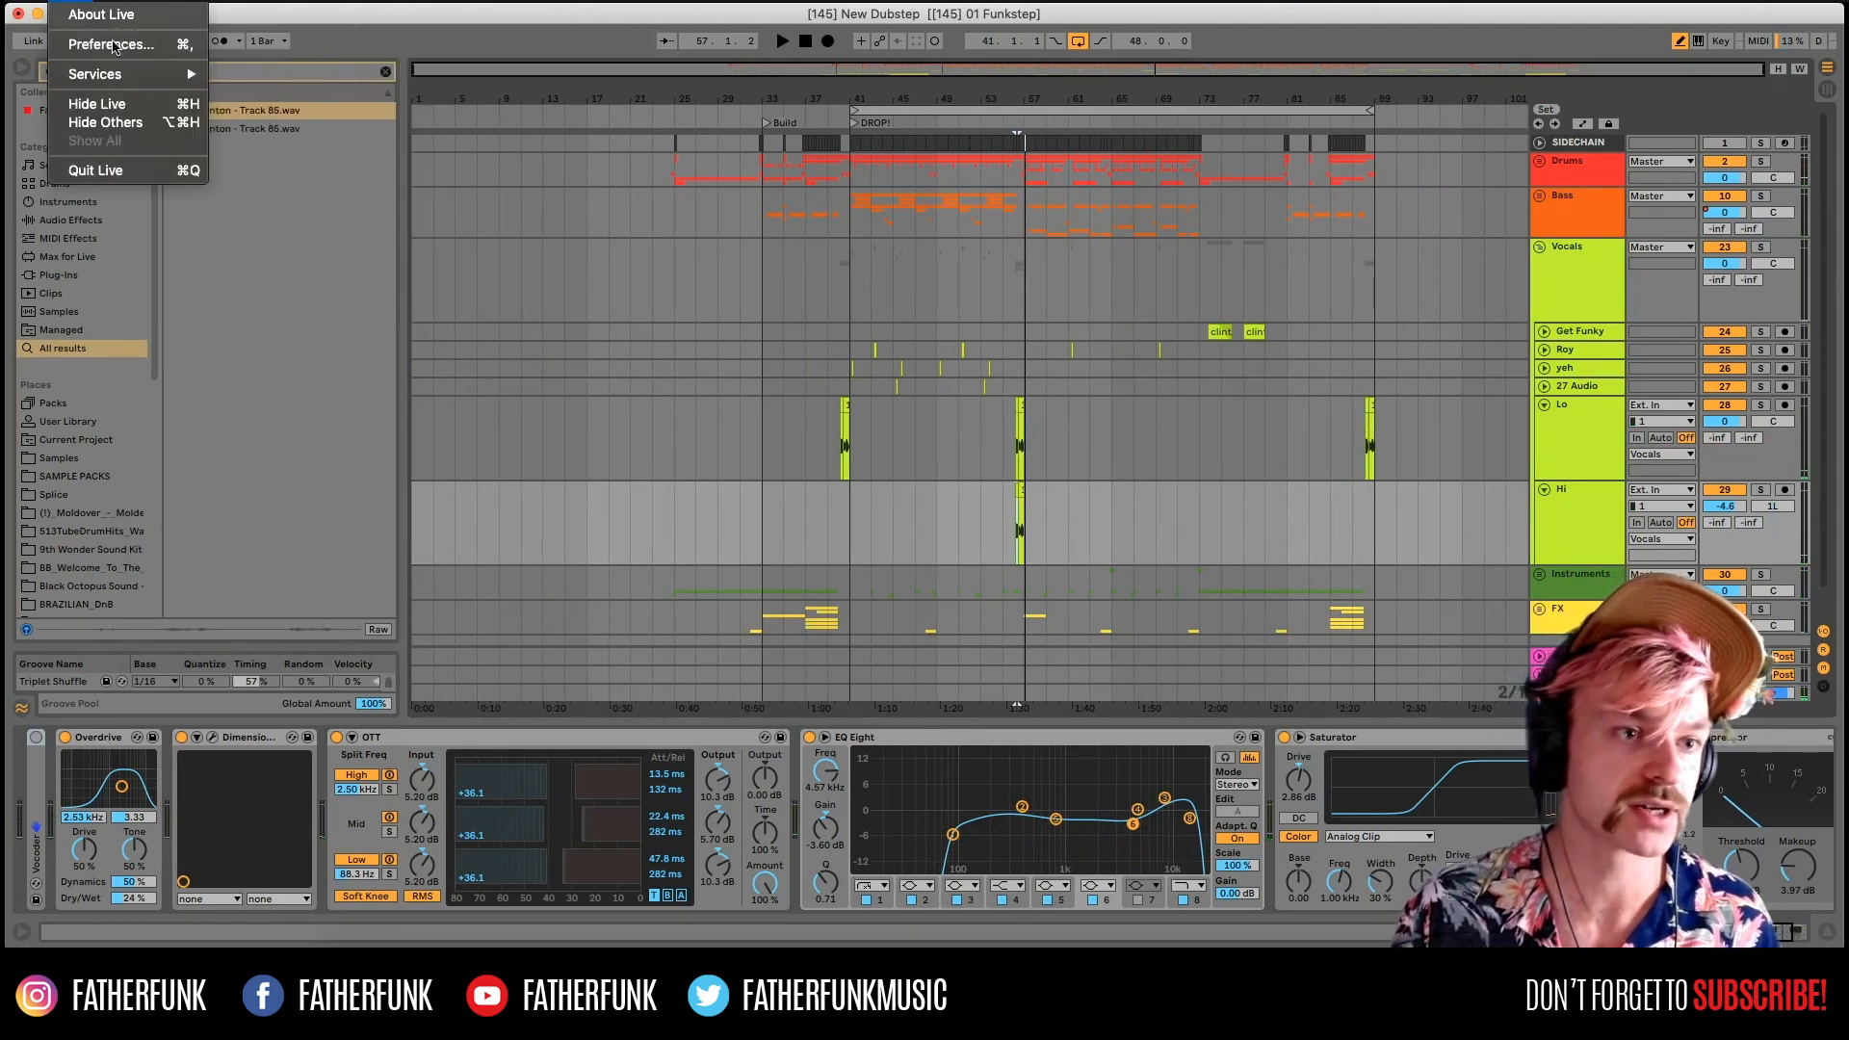
{"action": "mouse_move", "coordinate": [114, 1]}
{"action": "mouse_move", "coordinate": [142, 57]}
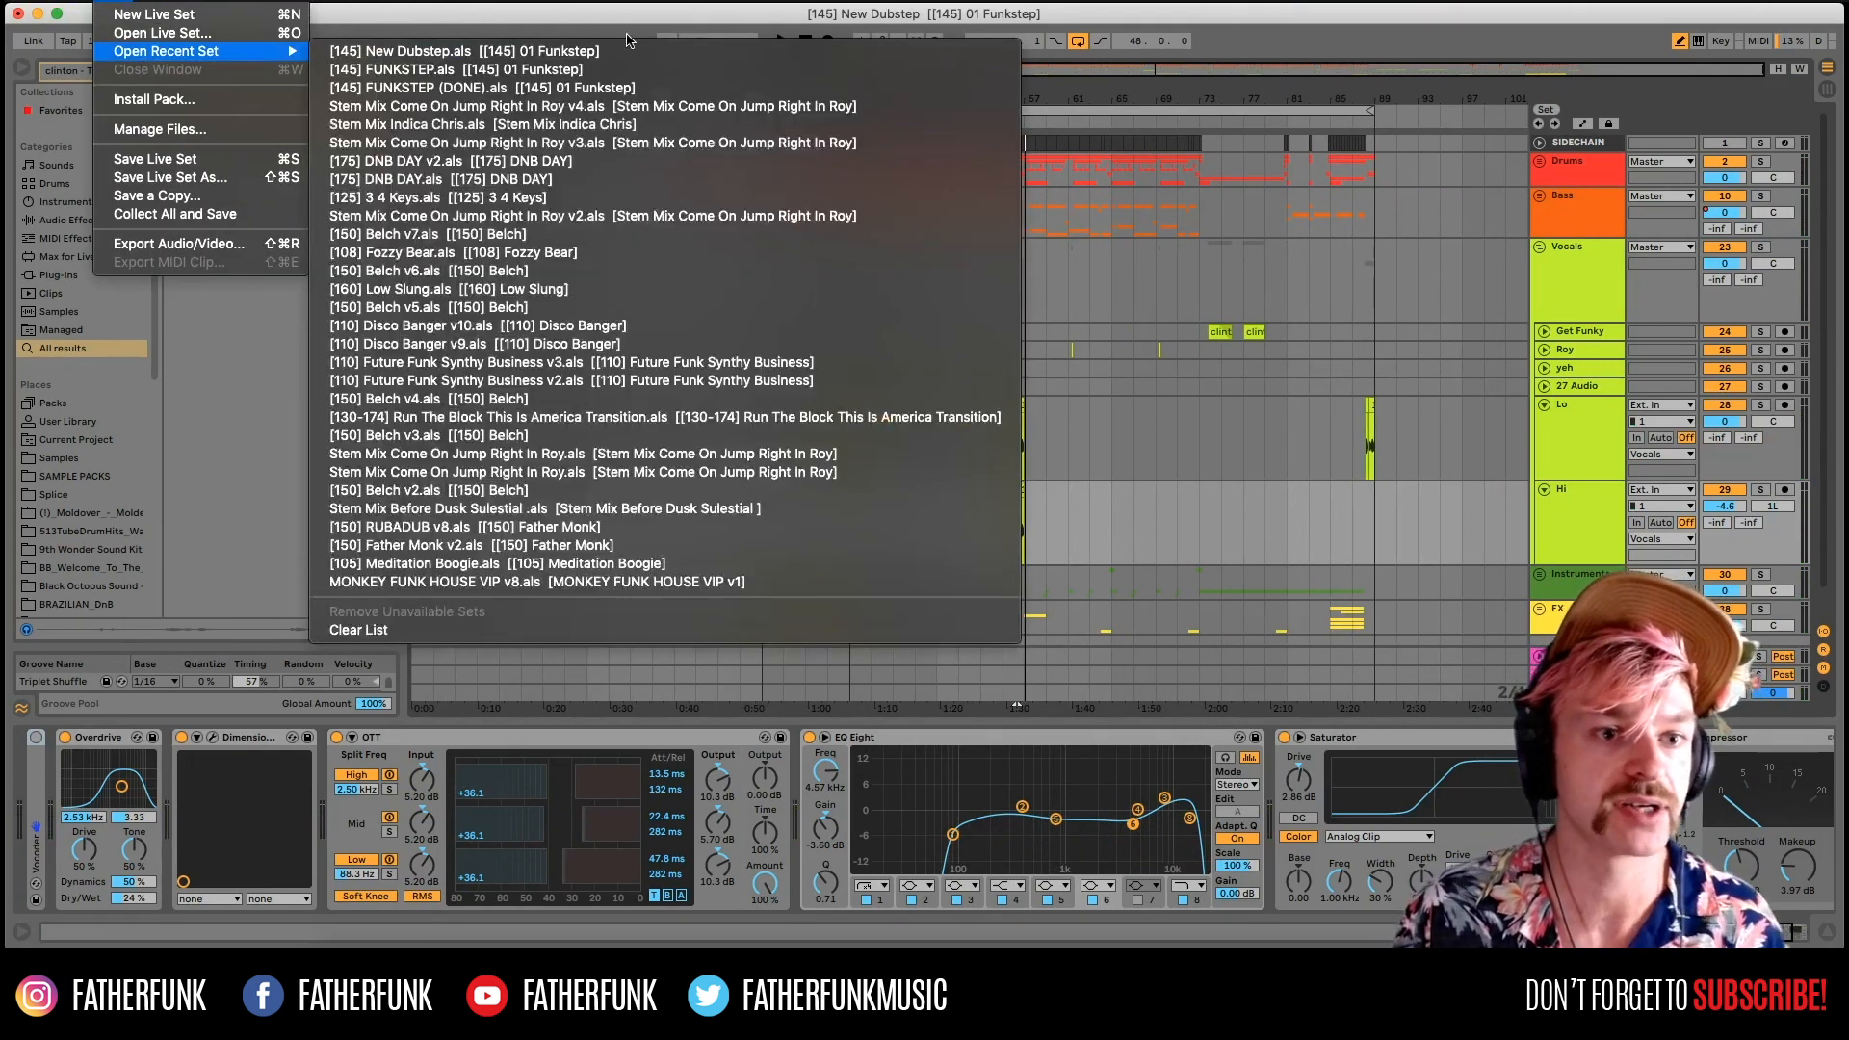
{"action": "left_click", "coordinate": [617, 88]}
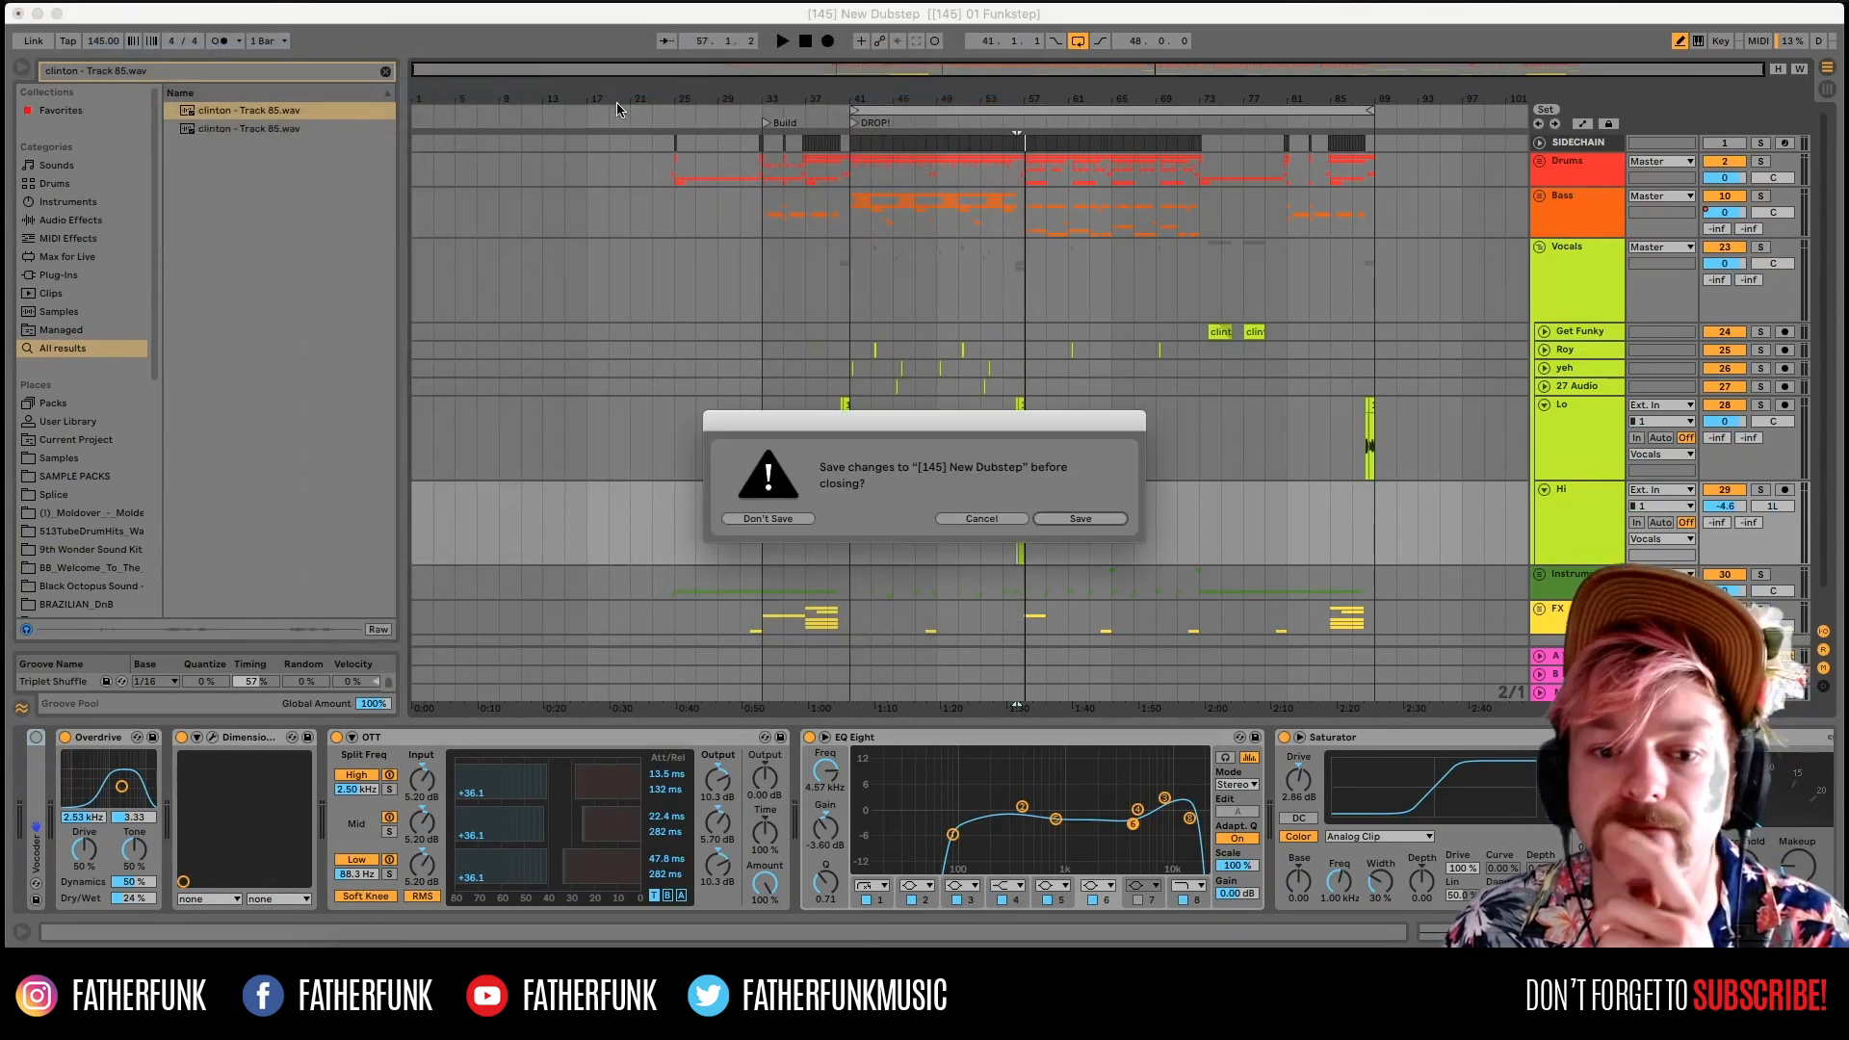
{"action": "left_click", "coordinate": [768, 519]}
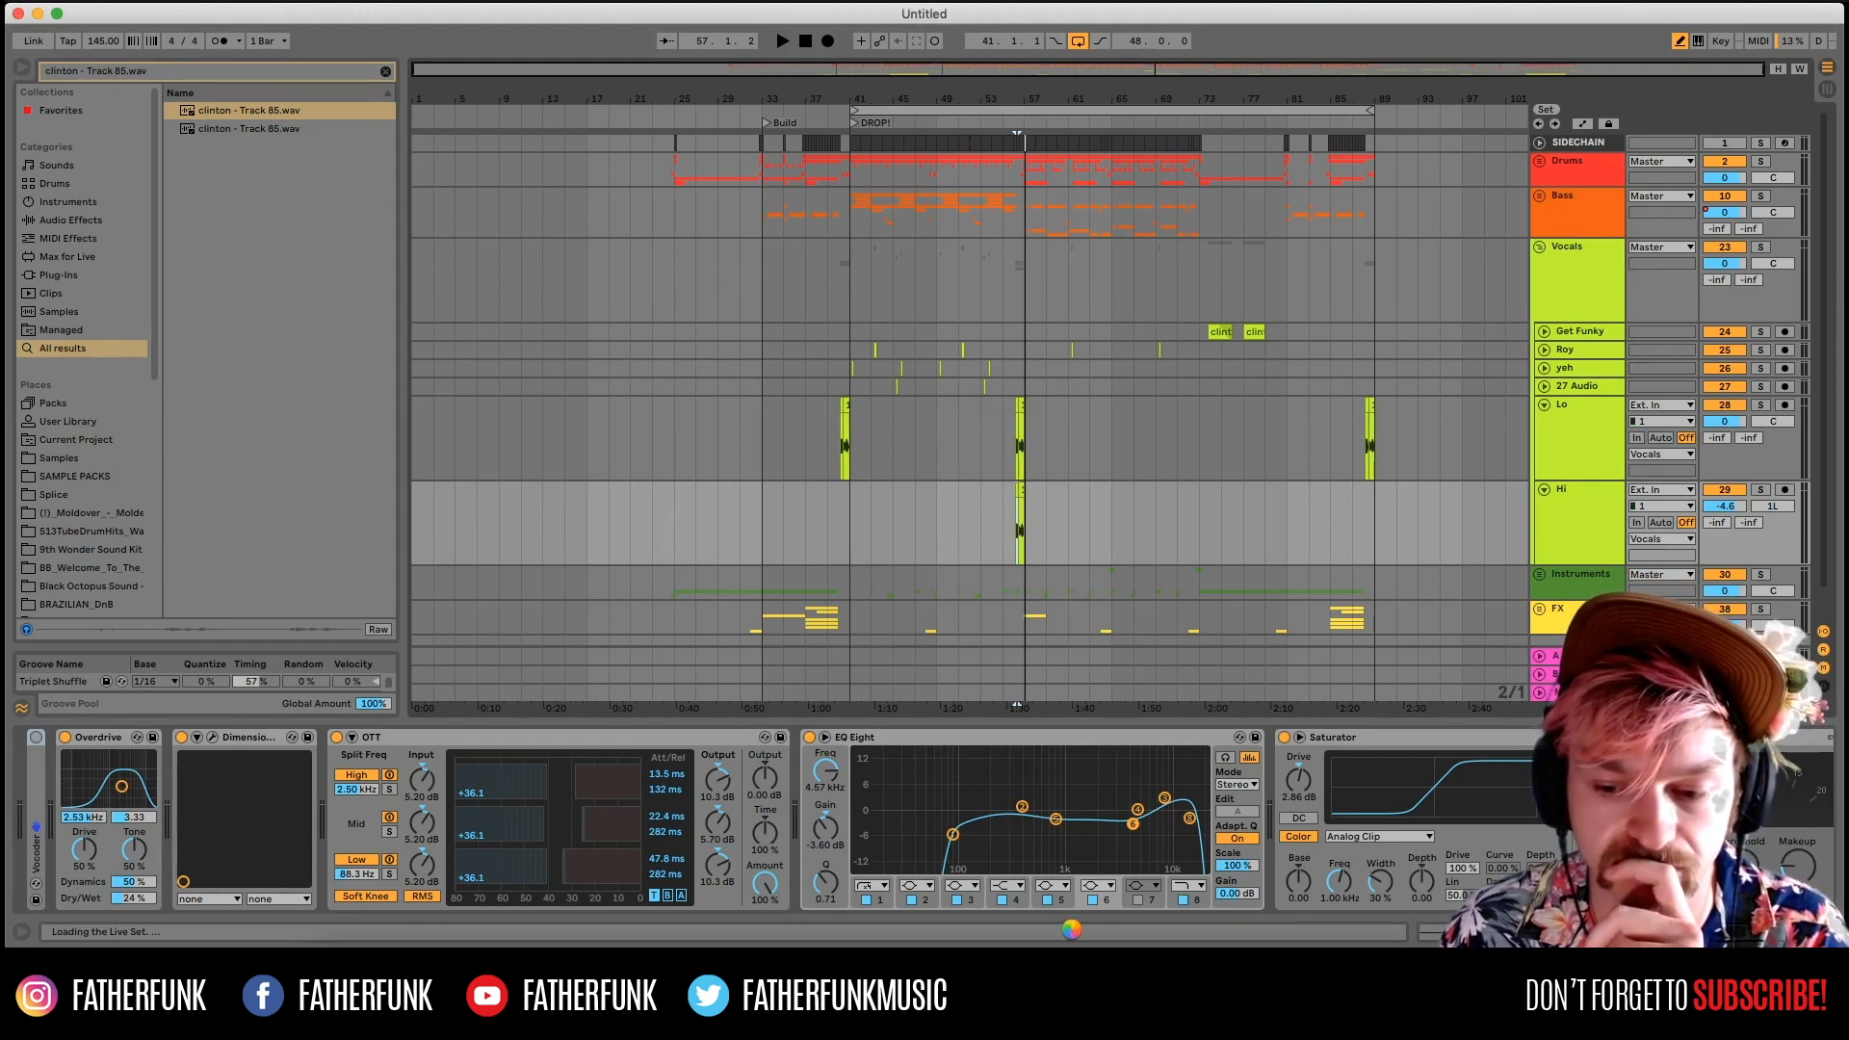
{"action": "left_click", "coordinate": [1121, 984]}
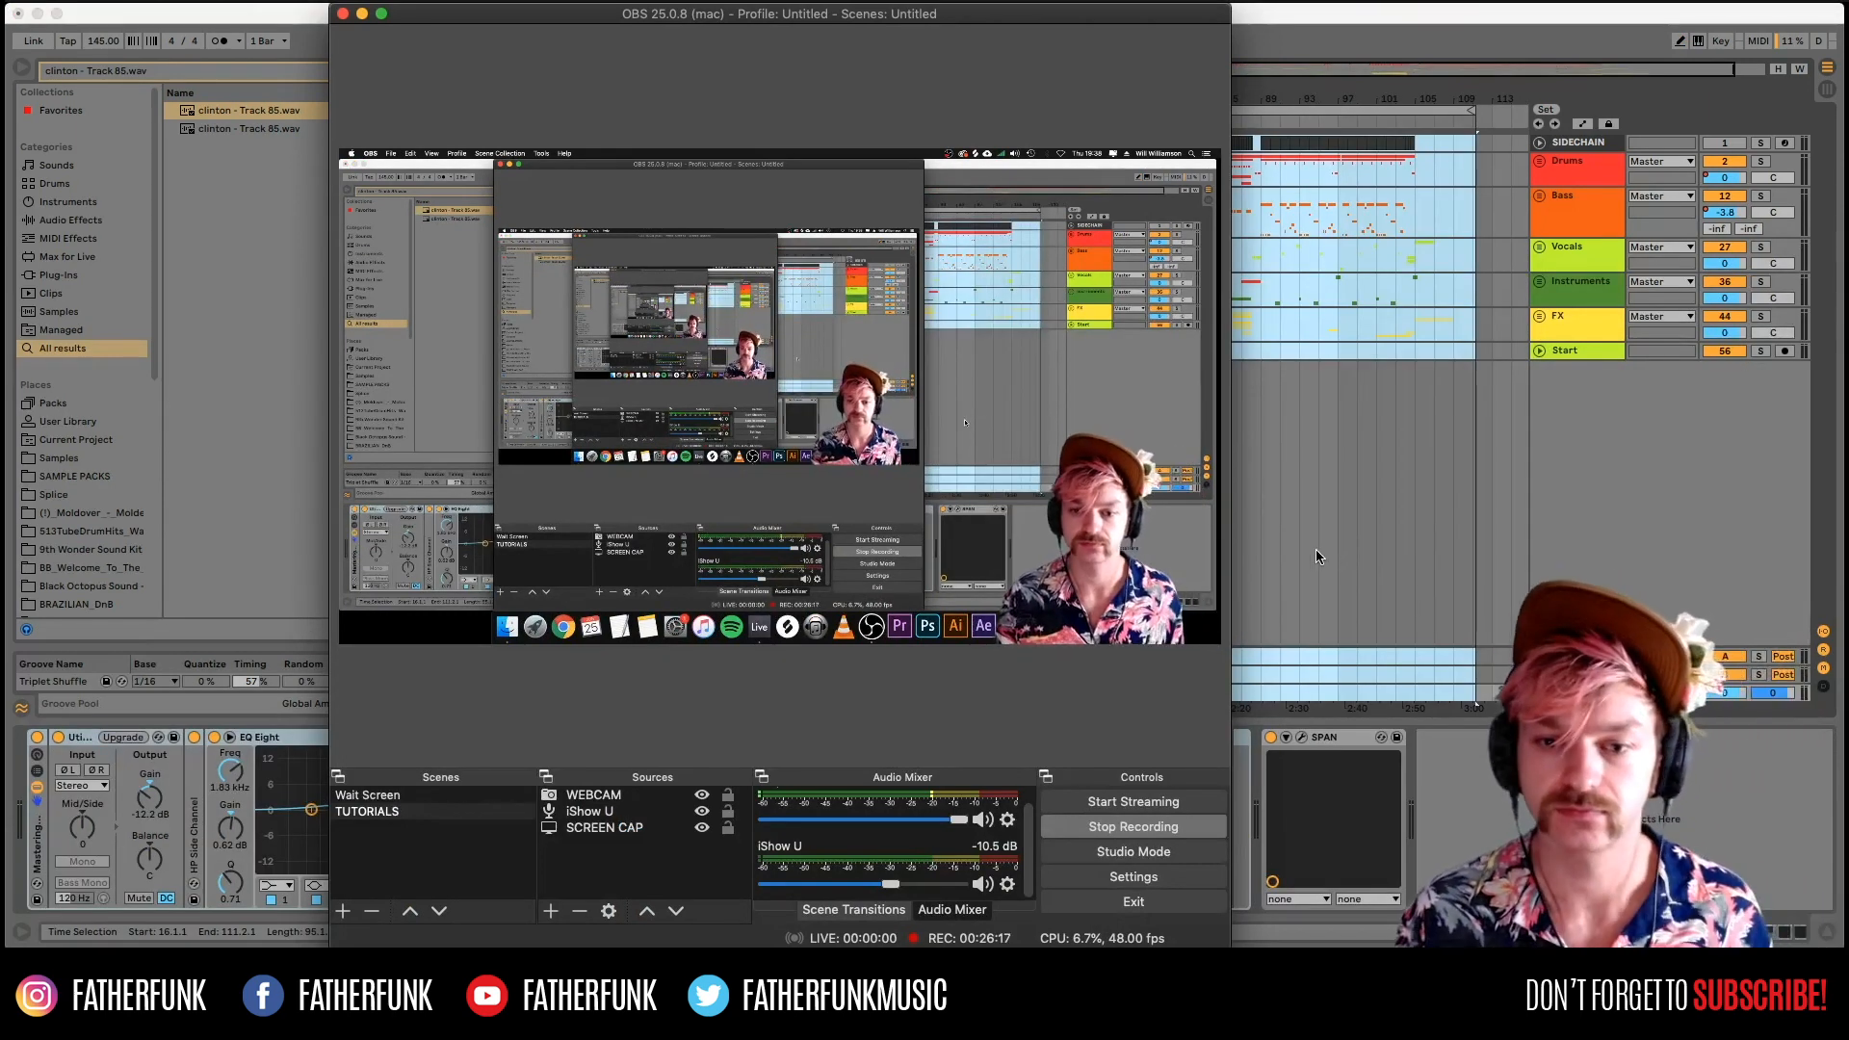
{"action": "left_click", "coordinate": [1295, 554]}
Unfold the Vocals group and set the insert marker at 41.1 on the yeh track, at the start of the drop.
{"action": "left_click", "coordinate": [817, 289]}
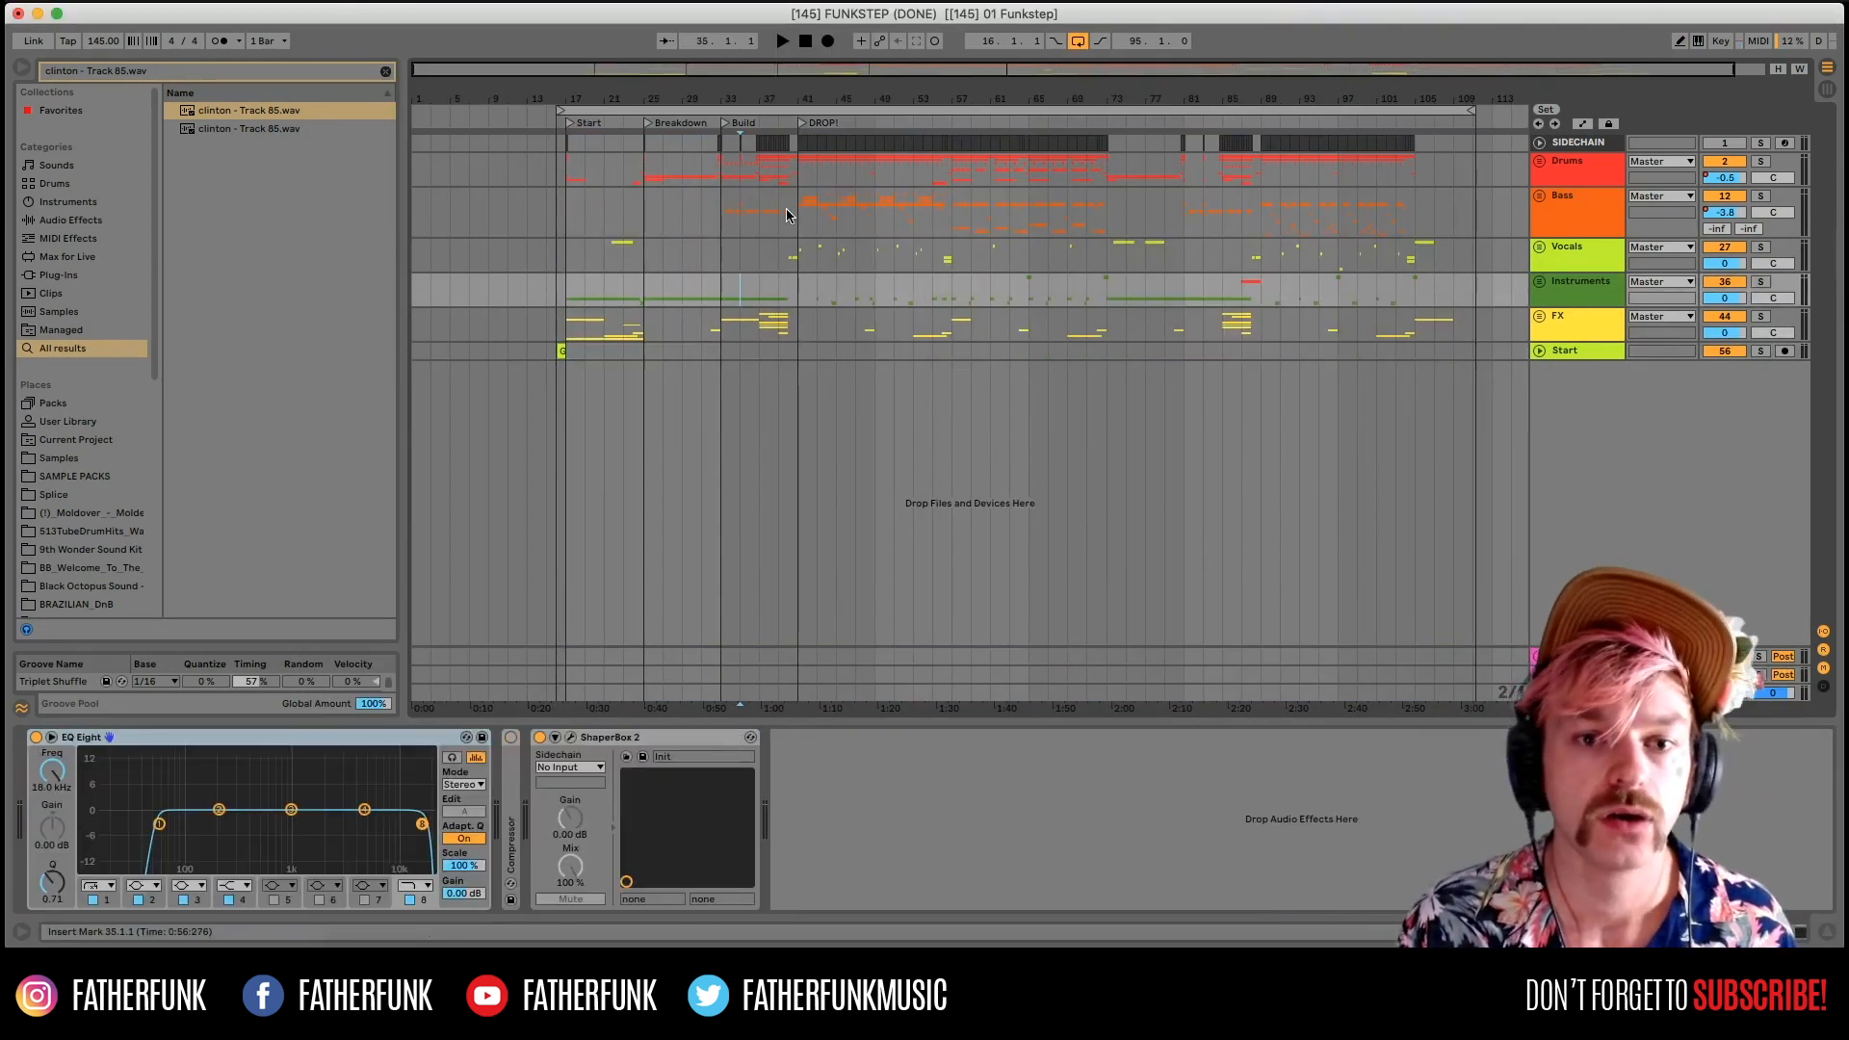
{"action": "left_click", "coordinate": [784, 210]}
{"action": "left_click", "coordinate": [1542, 250]}
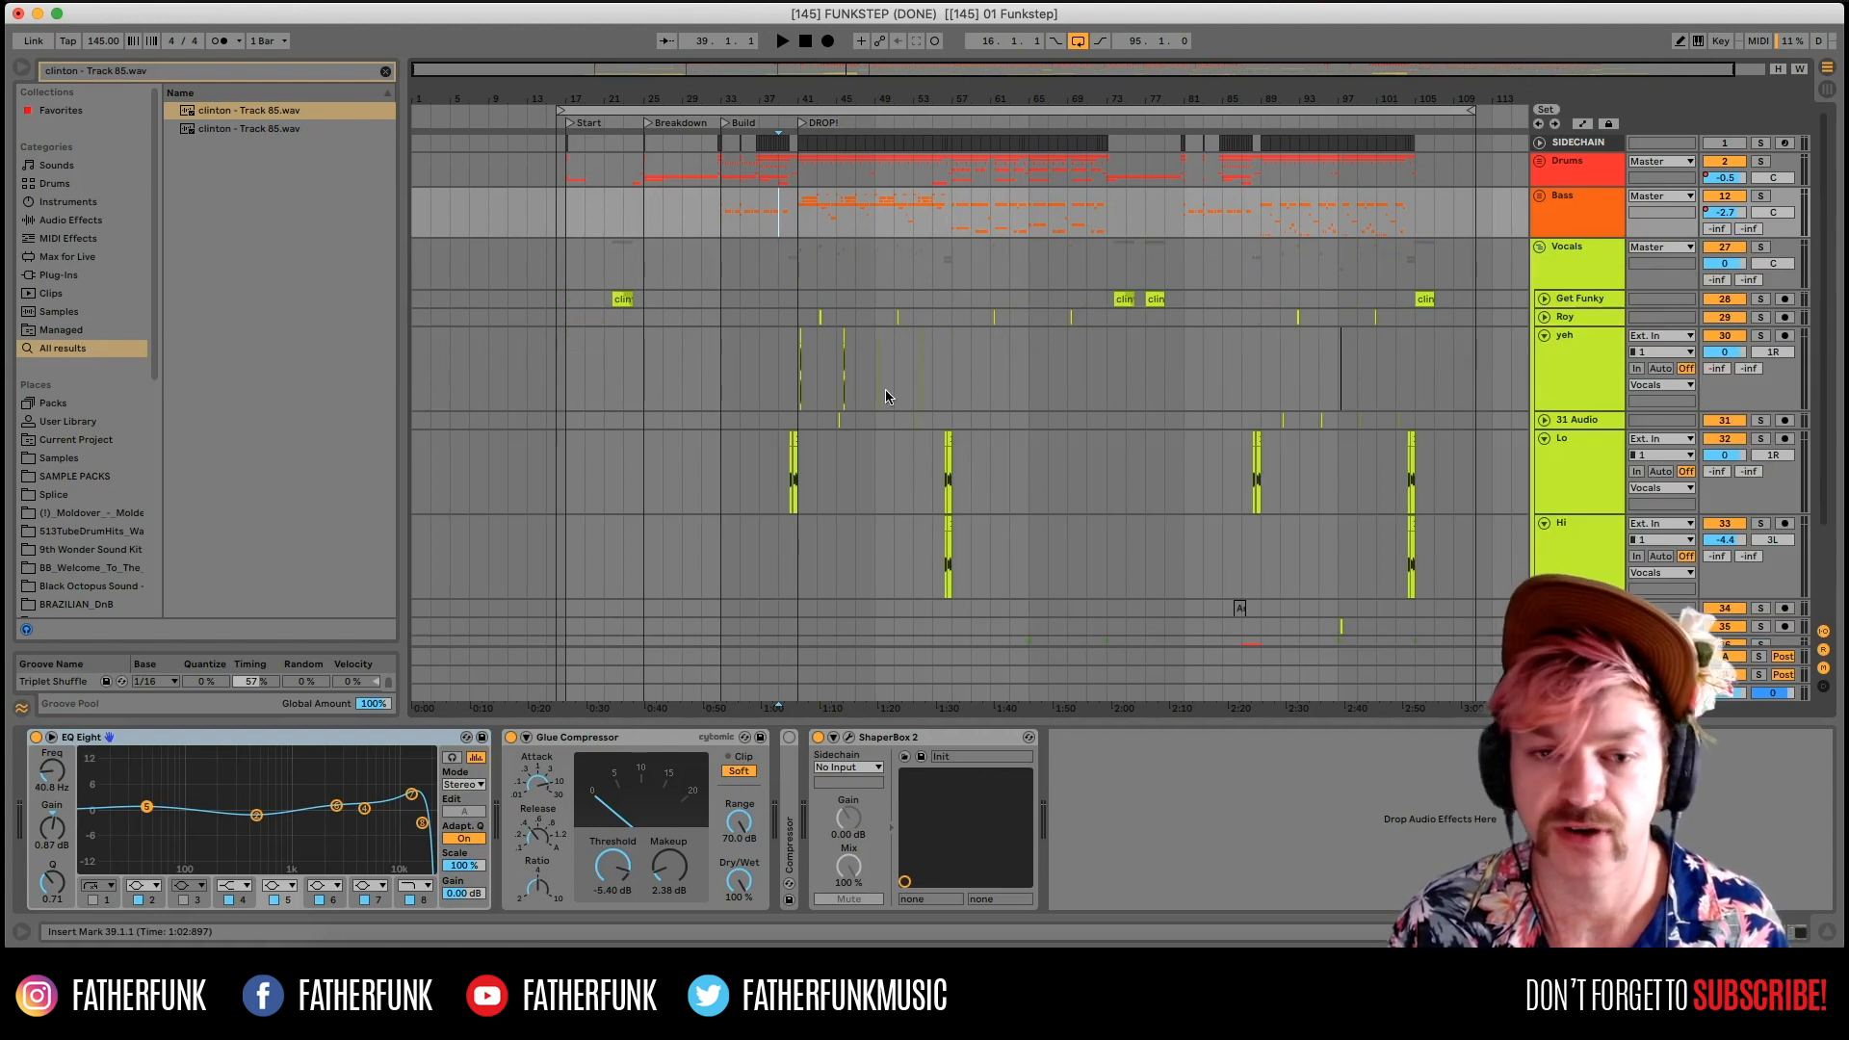
{"action": "left_click_drag", "start_coordinate": [847, 66], "coordinate": [870, 66]}
{"action": "left_click", "coordinate": [809, 264]}
{"action": "left_click", "coordinate": [807, 297]}
{"action": "left_click", "coordinate": [812, 319]}
{"action": "left_click", "coordinate": [824, 340]}
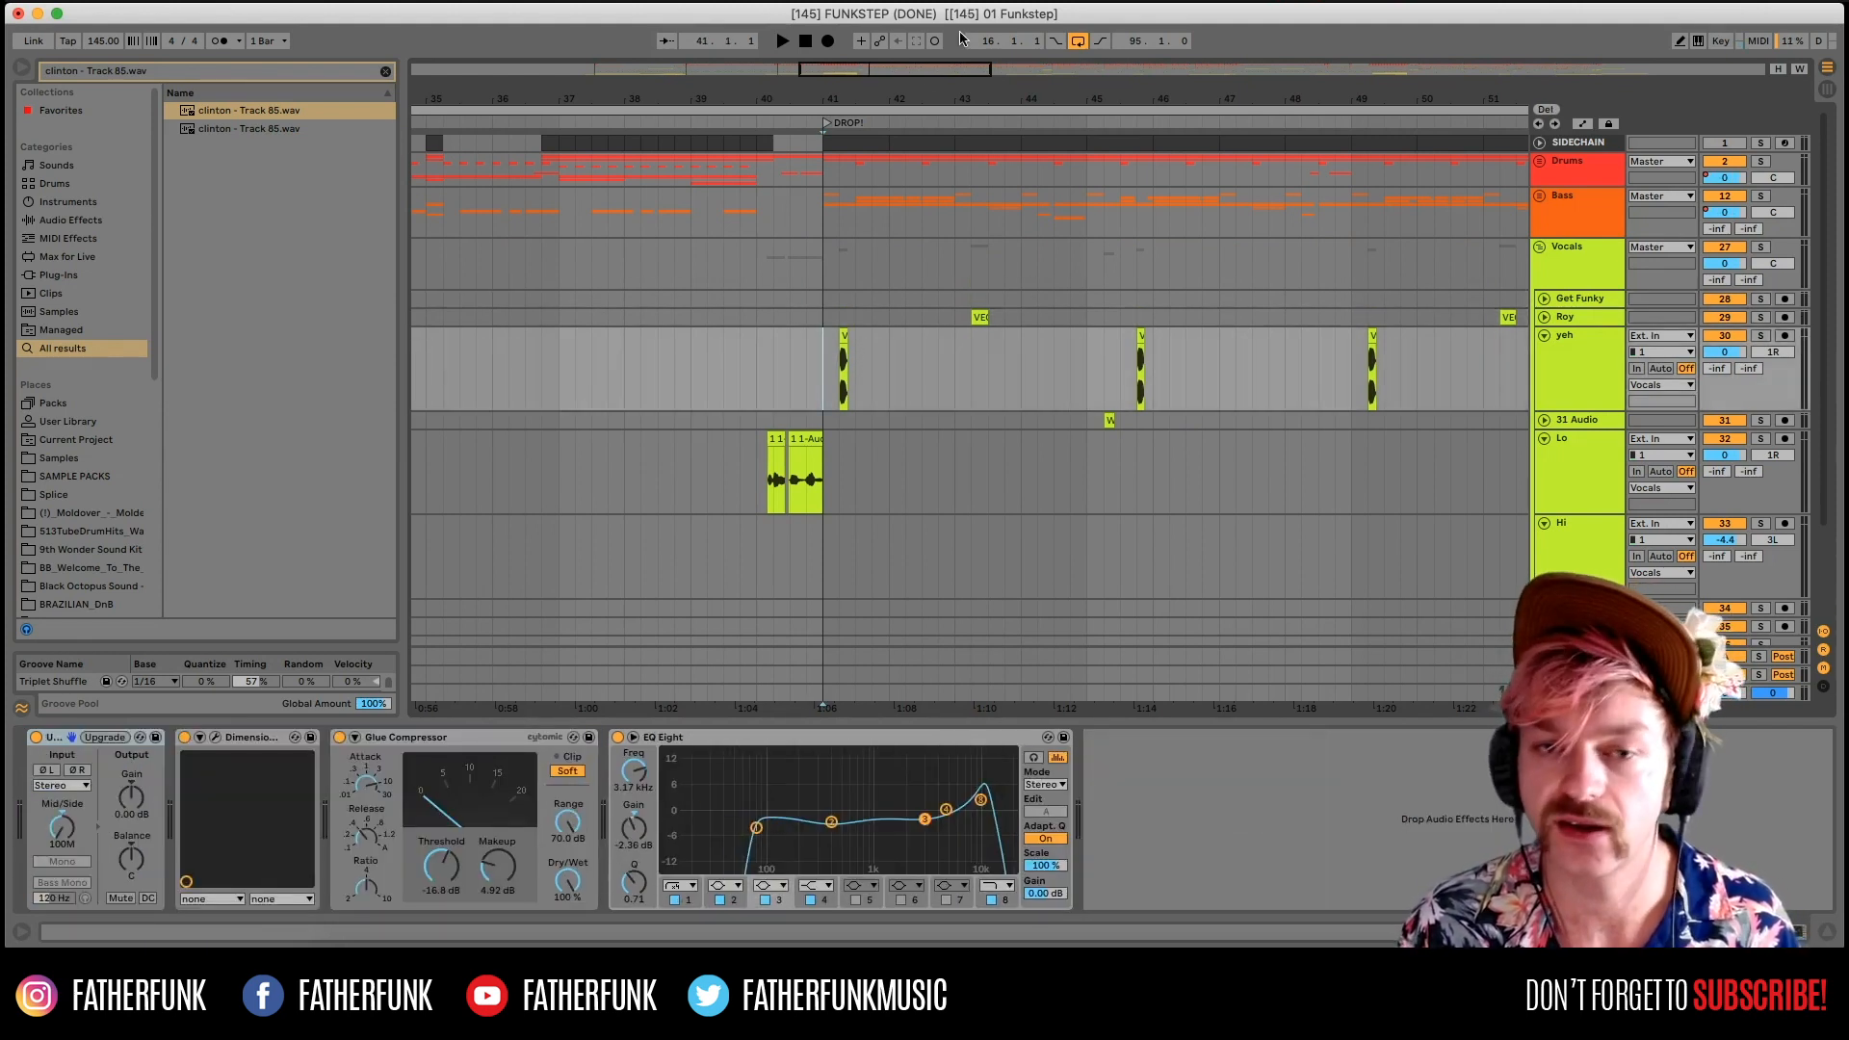
Play the start of the drop, solo the yeh track to hear its first clip, and unsolo it.
{"action": "key", "text": "space"}
{"action": "key", "text": "space"}
{"action": "left_click", "coordinate": [844, 337]}
{"action": "key", "text": "space"}
{"action": "left_click", "coordinate": [1760, 335]}
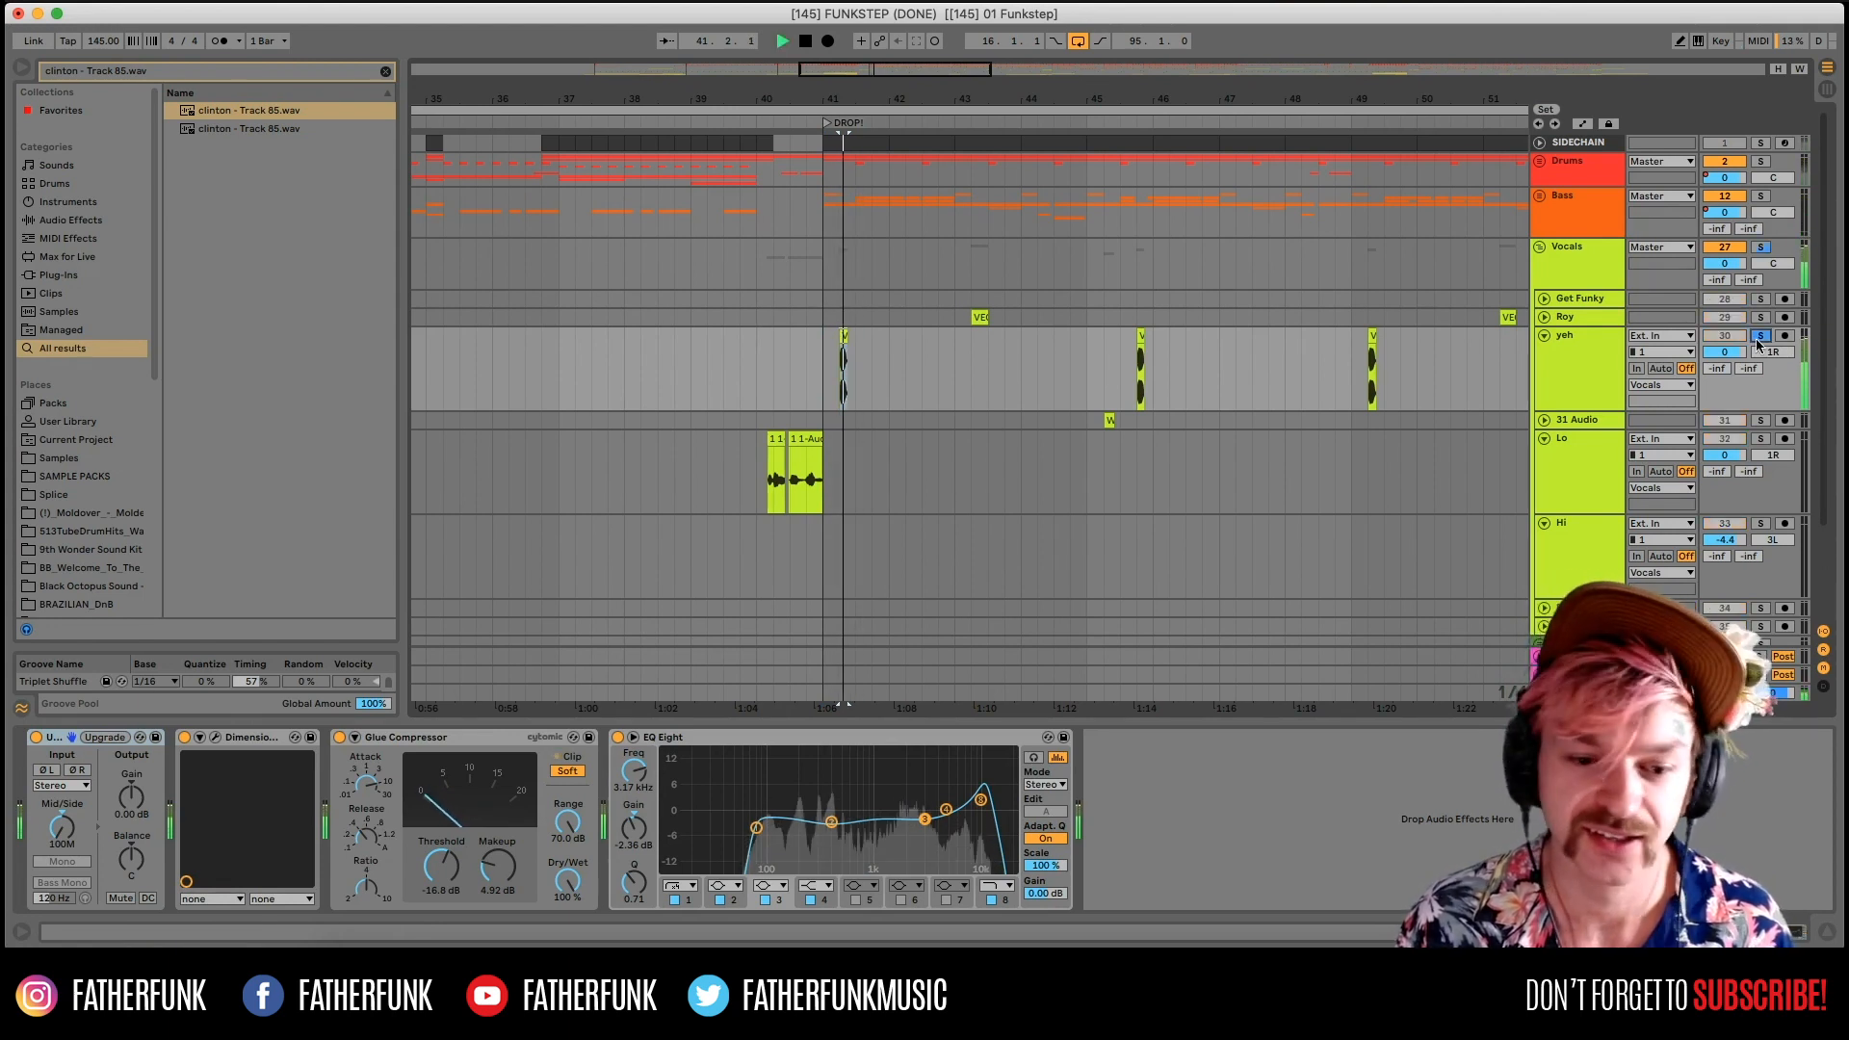
{"action": "left_click", "coordinate": [1761, 335]}
{"action": "key", "text": "space"}
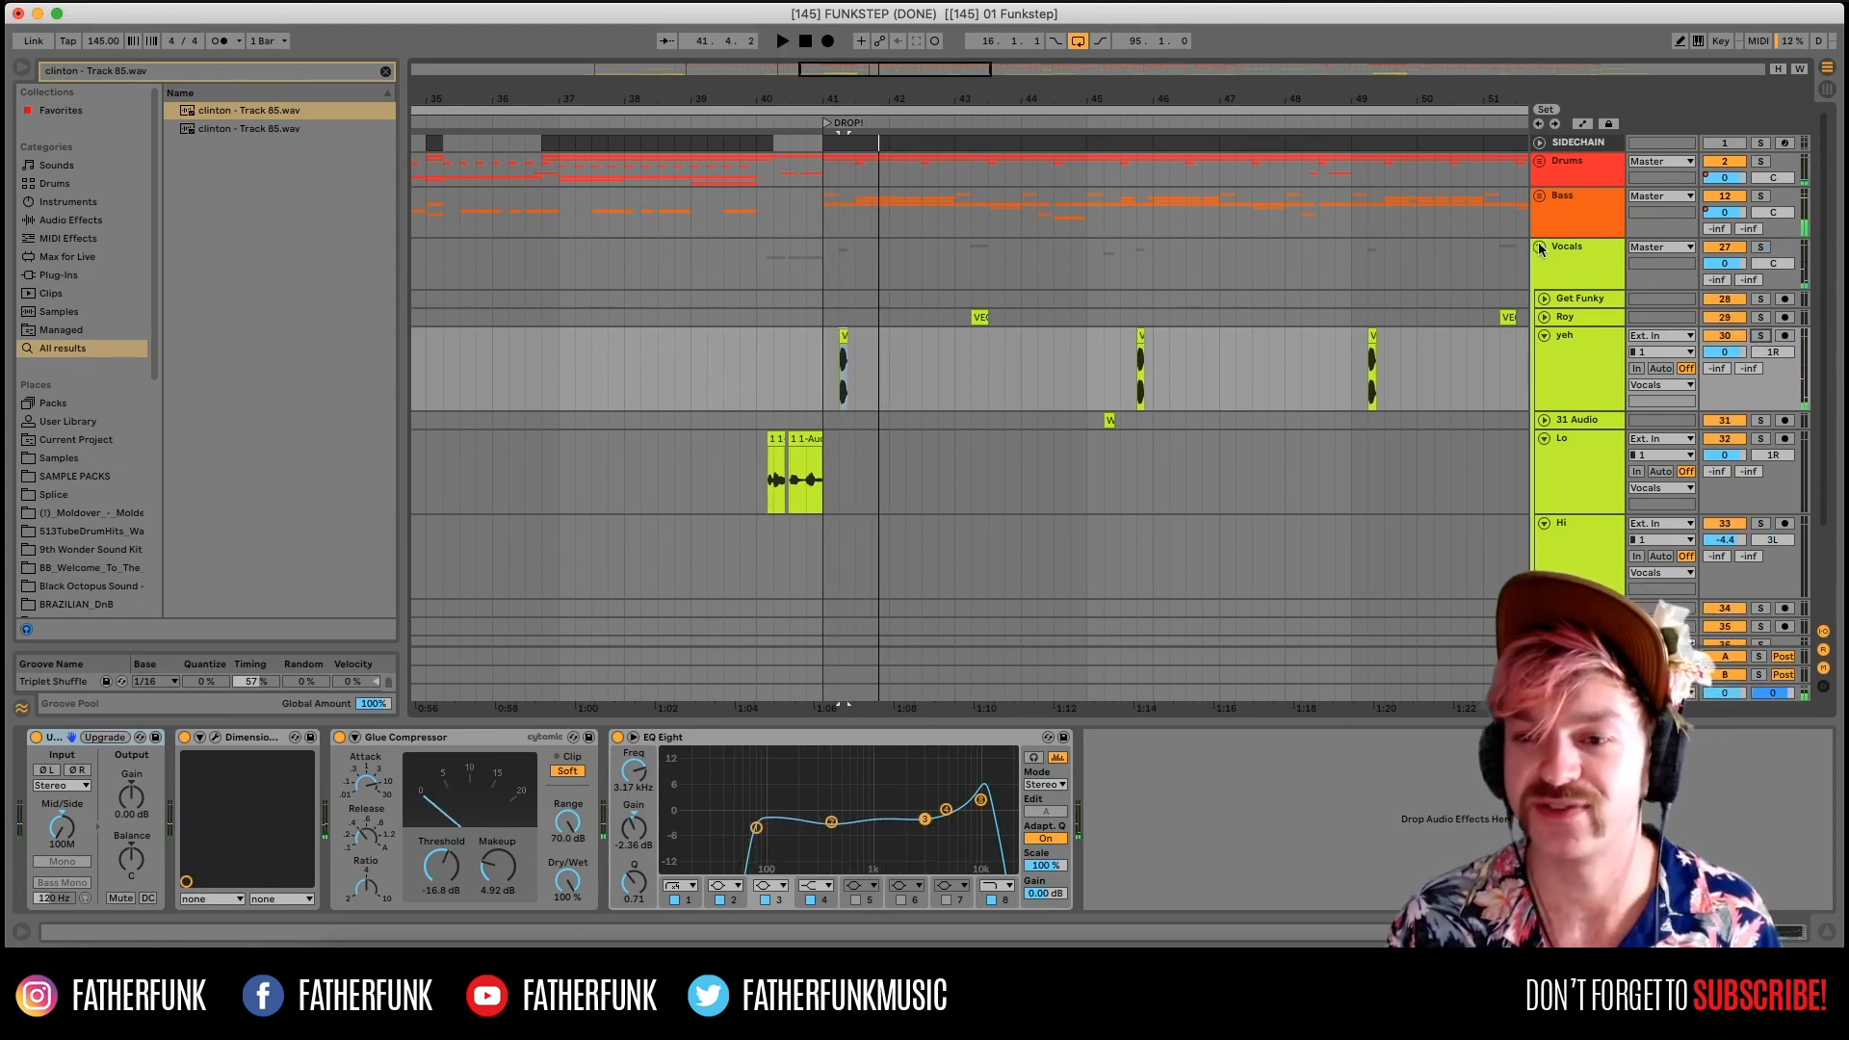
Replay the first yeh clip in solo, restore the full mix and fold the yeh track.
{"action": "key", "text": "minus"}
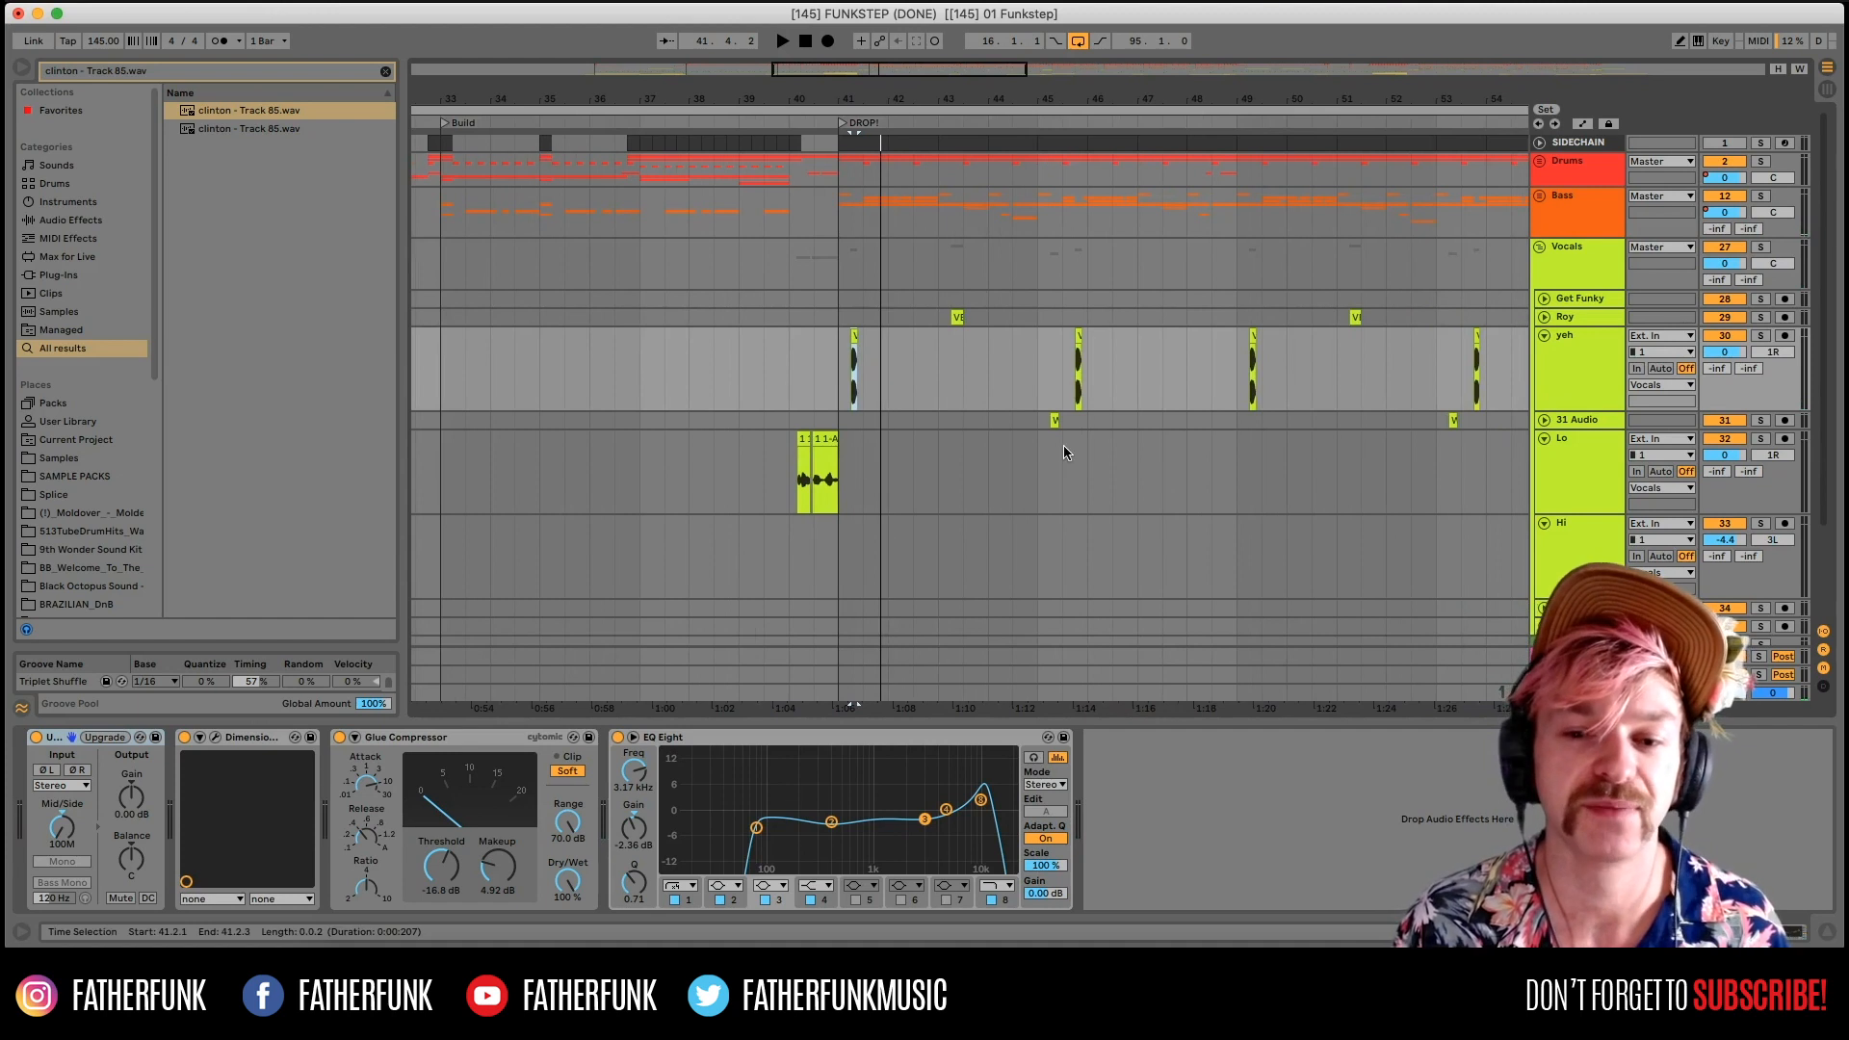
{"action": "key", "text": "space"}
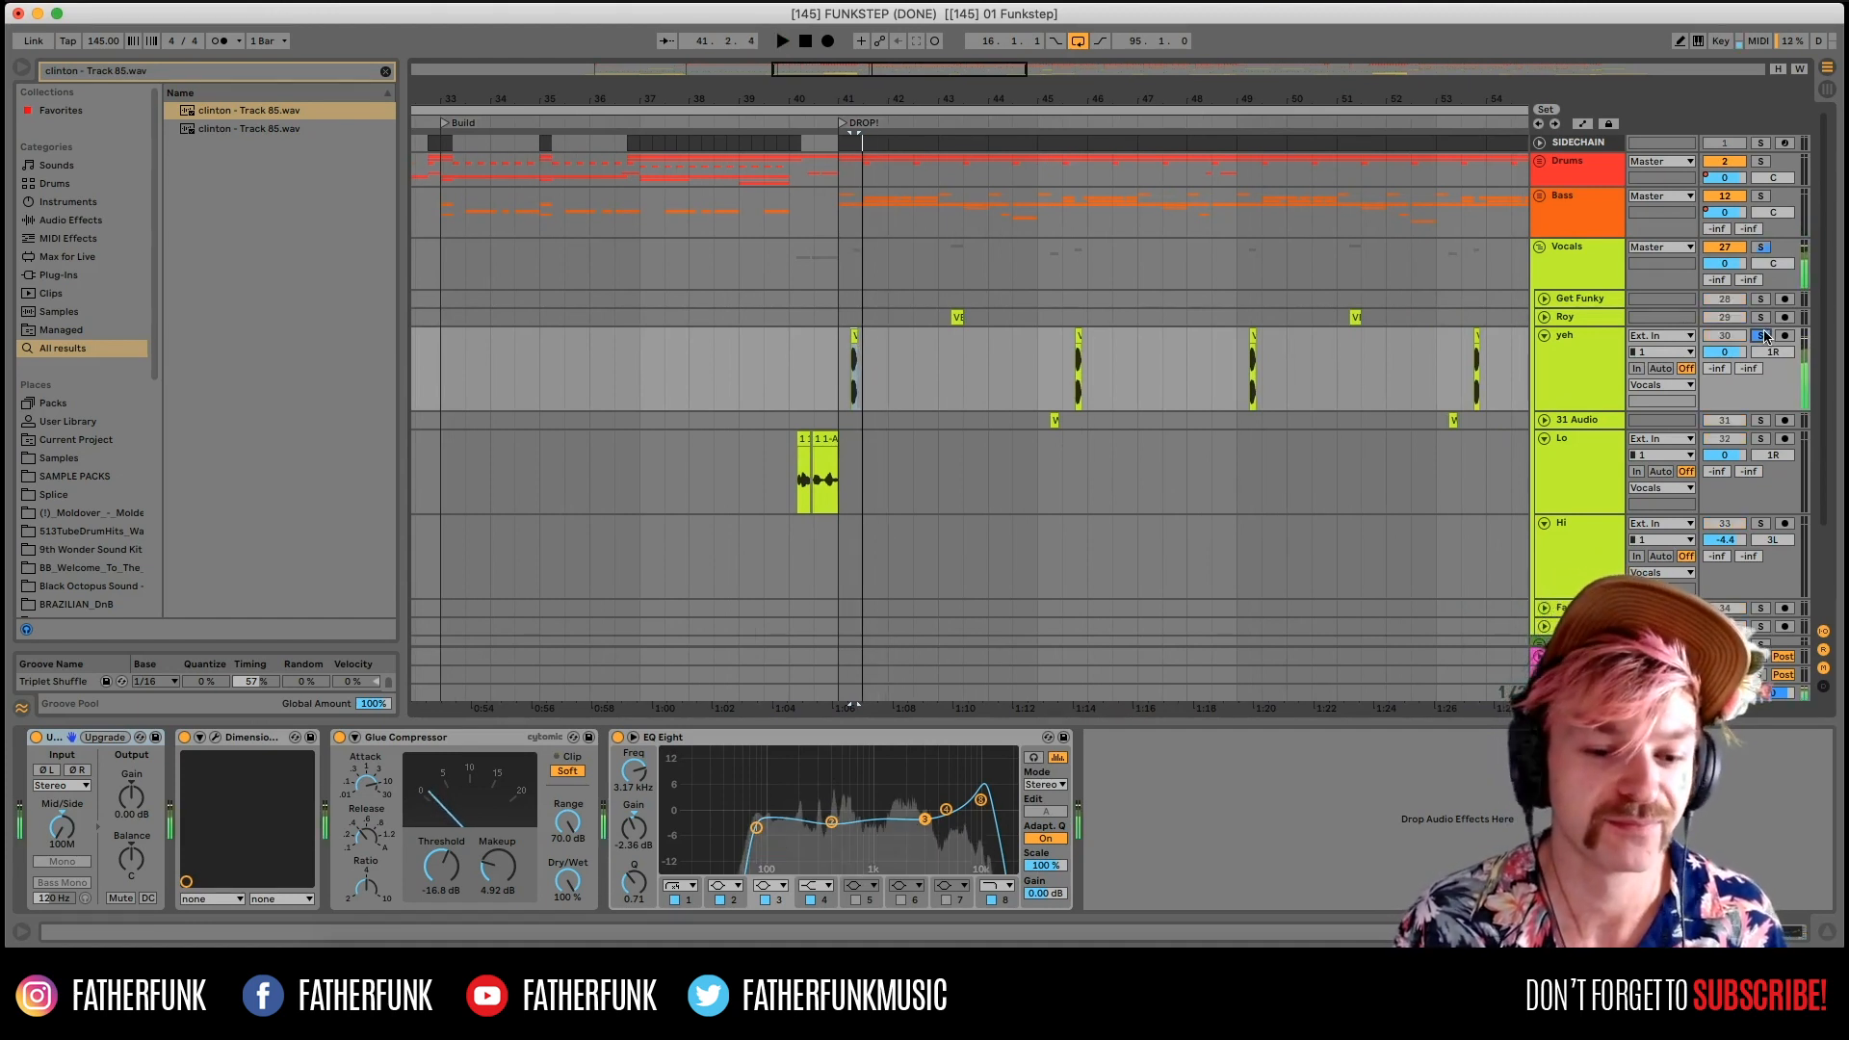
{"action": "left_click", "coordinate": [1544, 336]}
{"action": "key", "text": "space"}
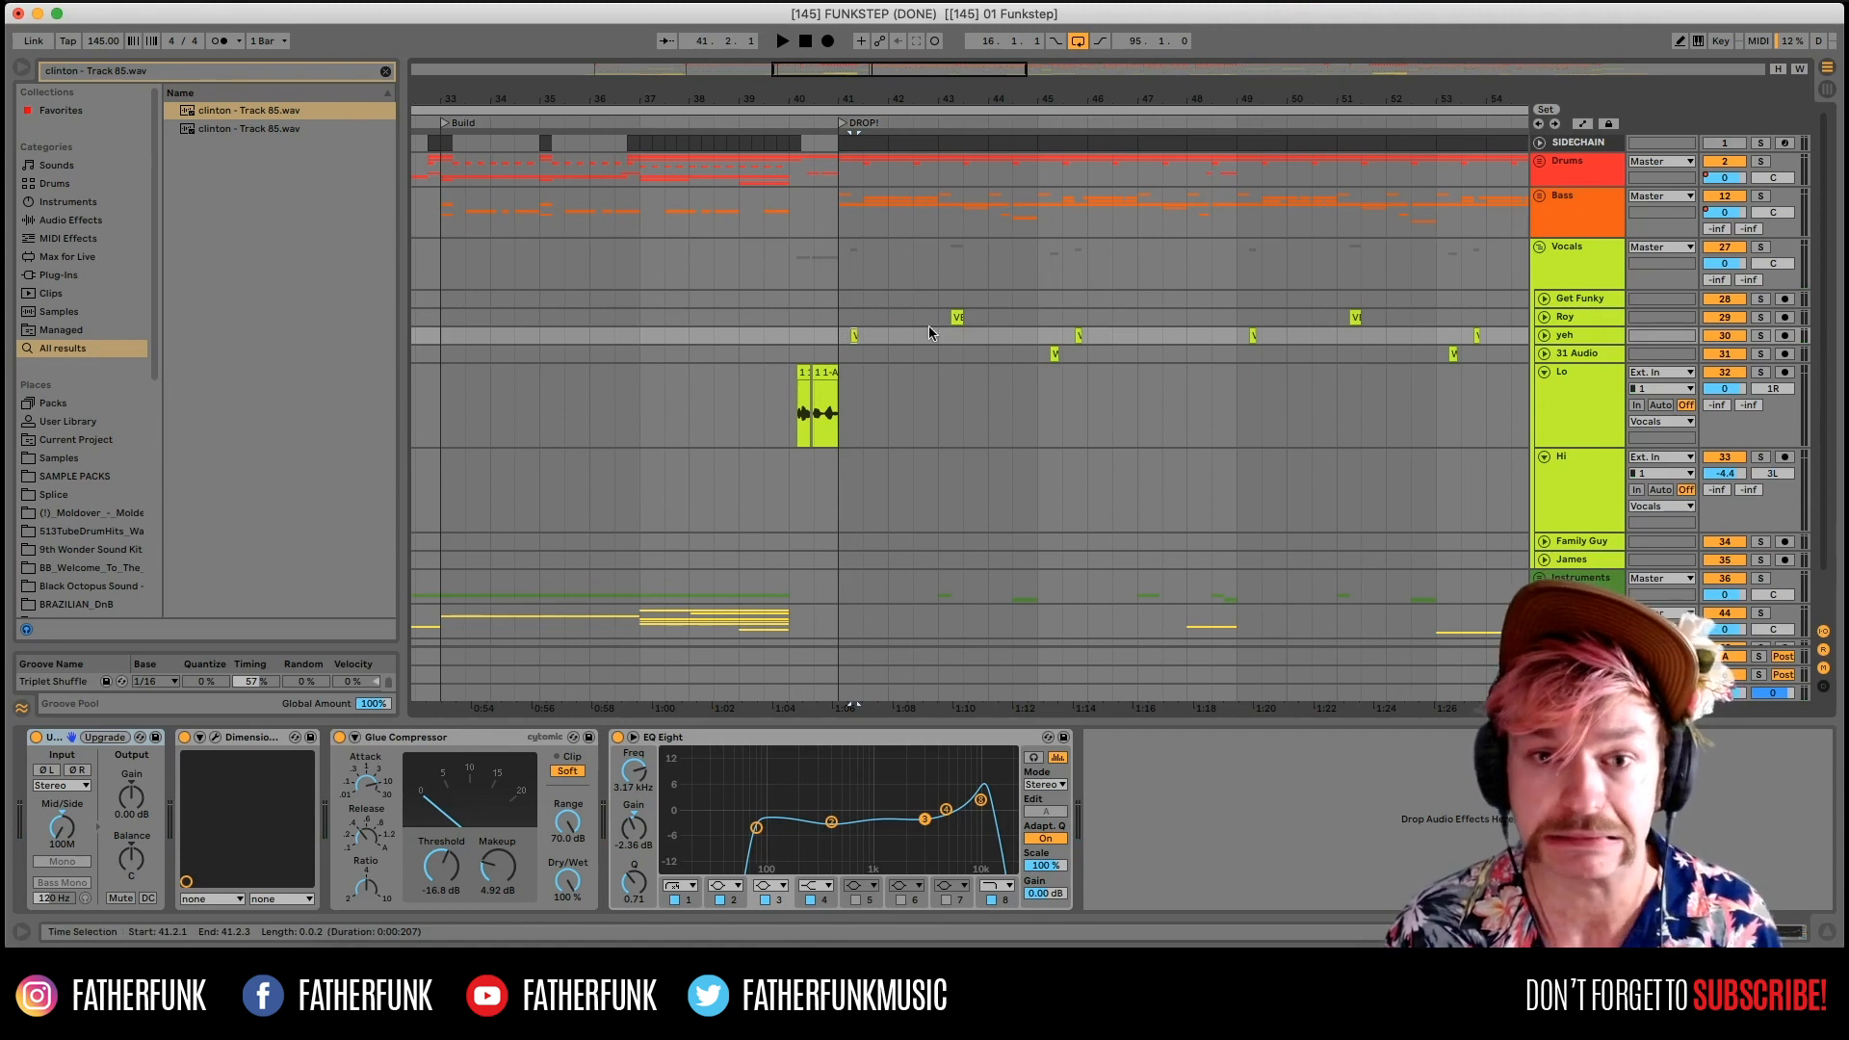
Inspect the vocal shots on the Roy, yeh and 31 Audio tracks, and play the drop from the Roy clip at 43.3.
{"action": "left_click", "coordinate": [956, 319]}
{"action": "left_click", "coordinate": [1079, 336]}
{"action": "left_click", "coordinate": [1055, 354]}
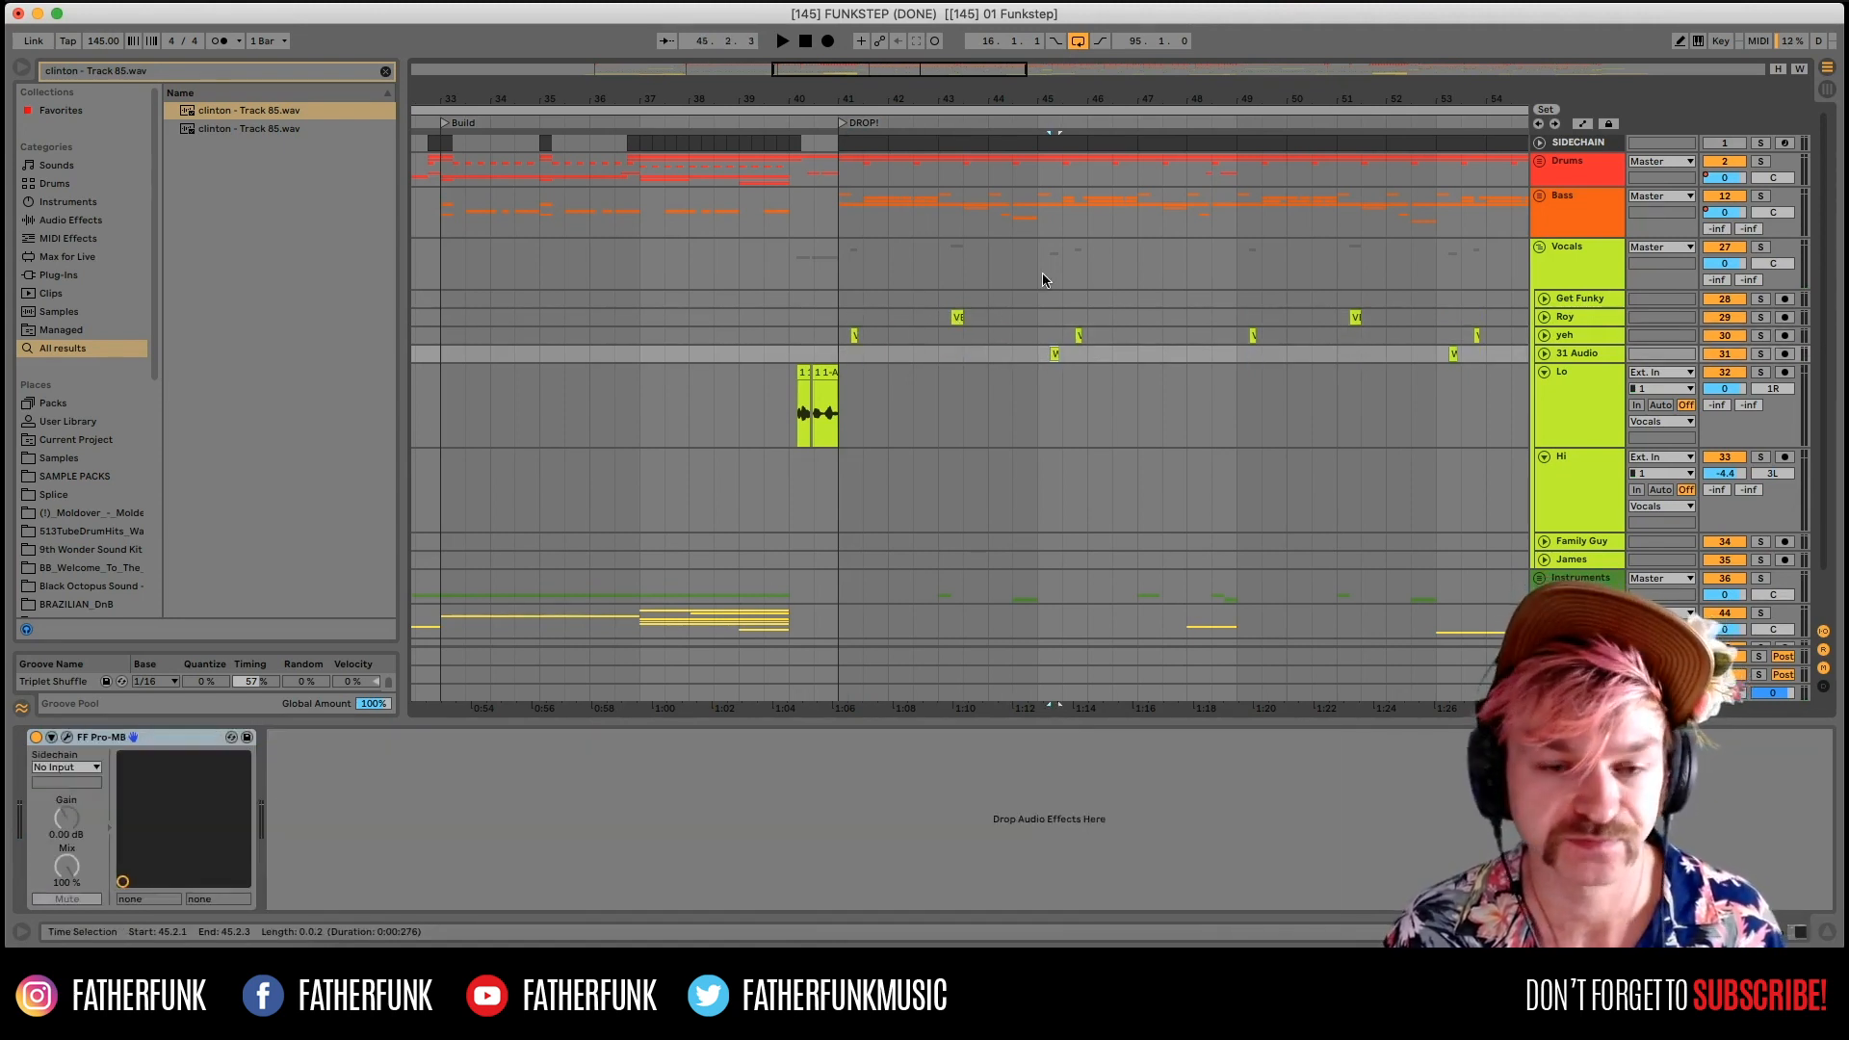
{"action": "left_click_drag", "start_coordinate": [784, 99], "coordinate": [785, 42]}
{"action": "left_click", "coordinate": [834, 315]}
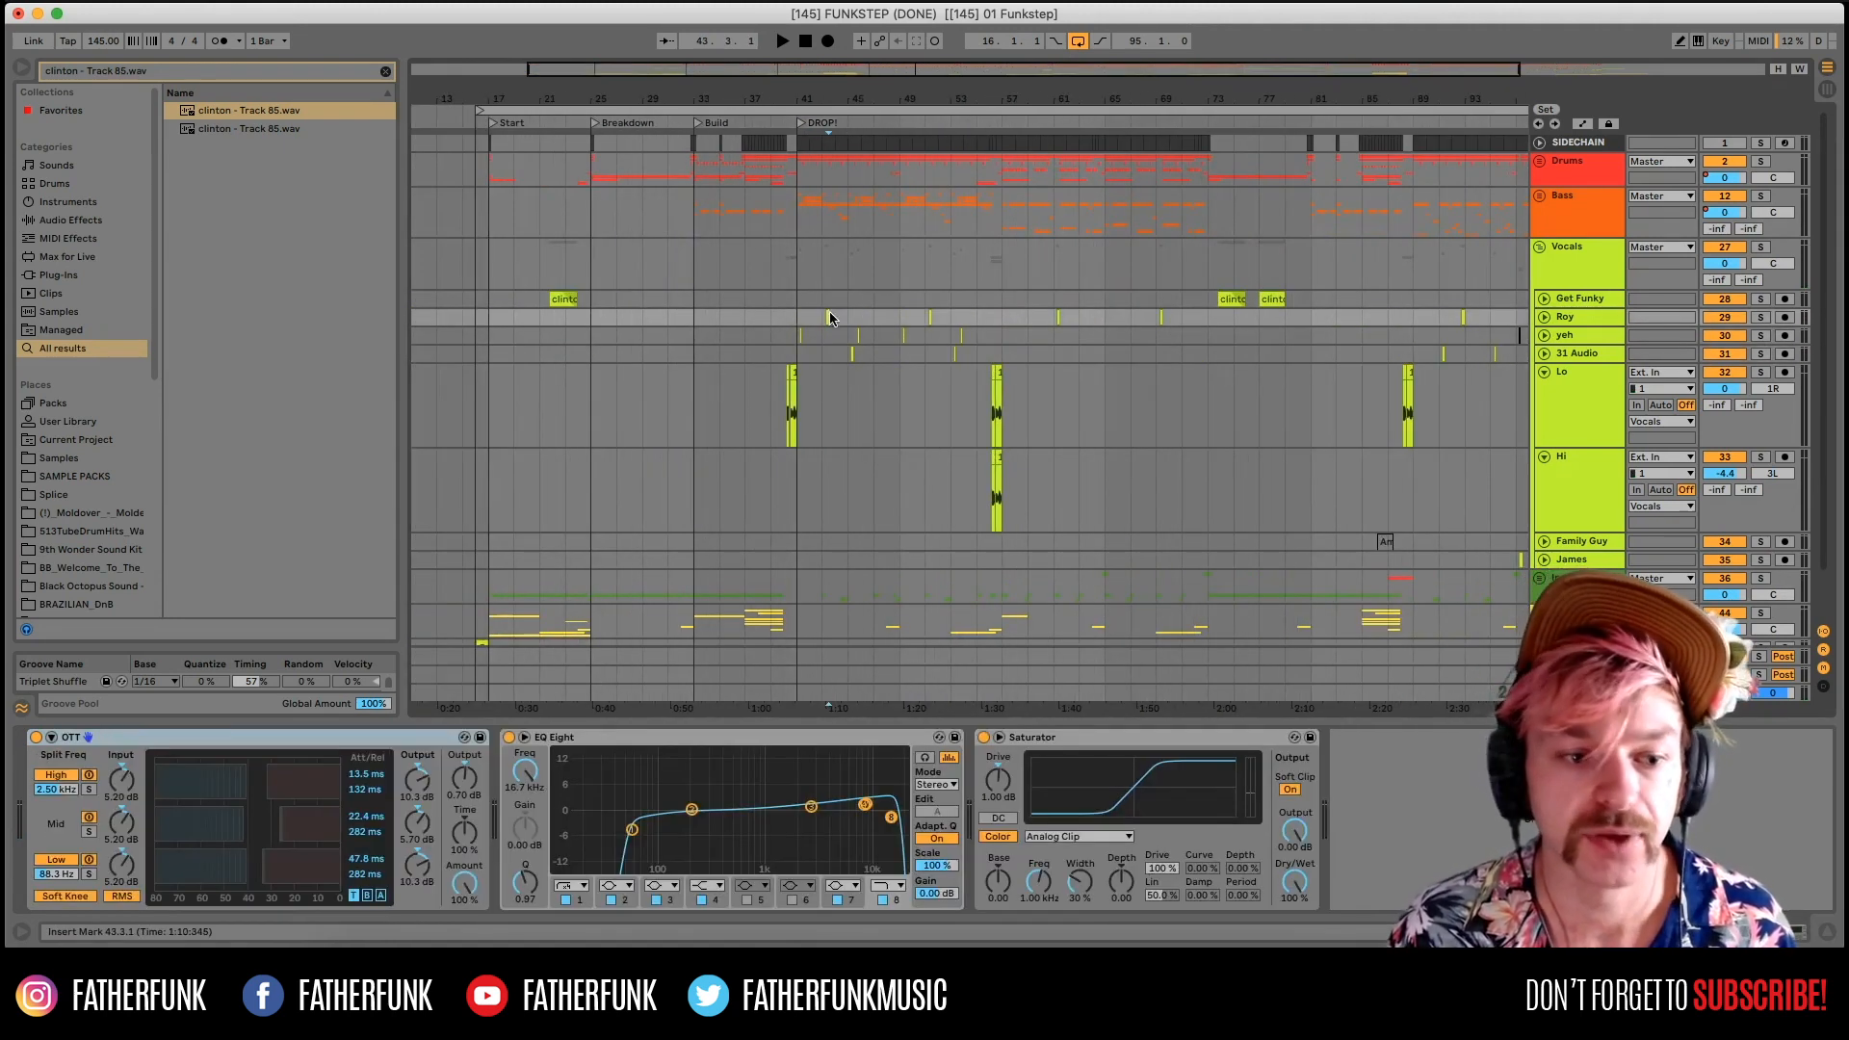
{"action": "key", "text": "space"}
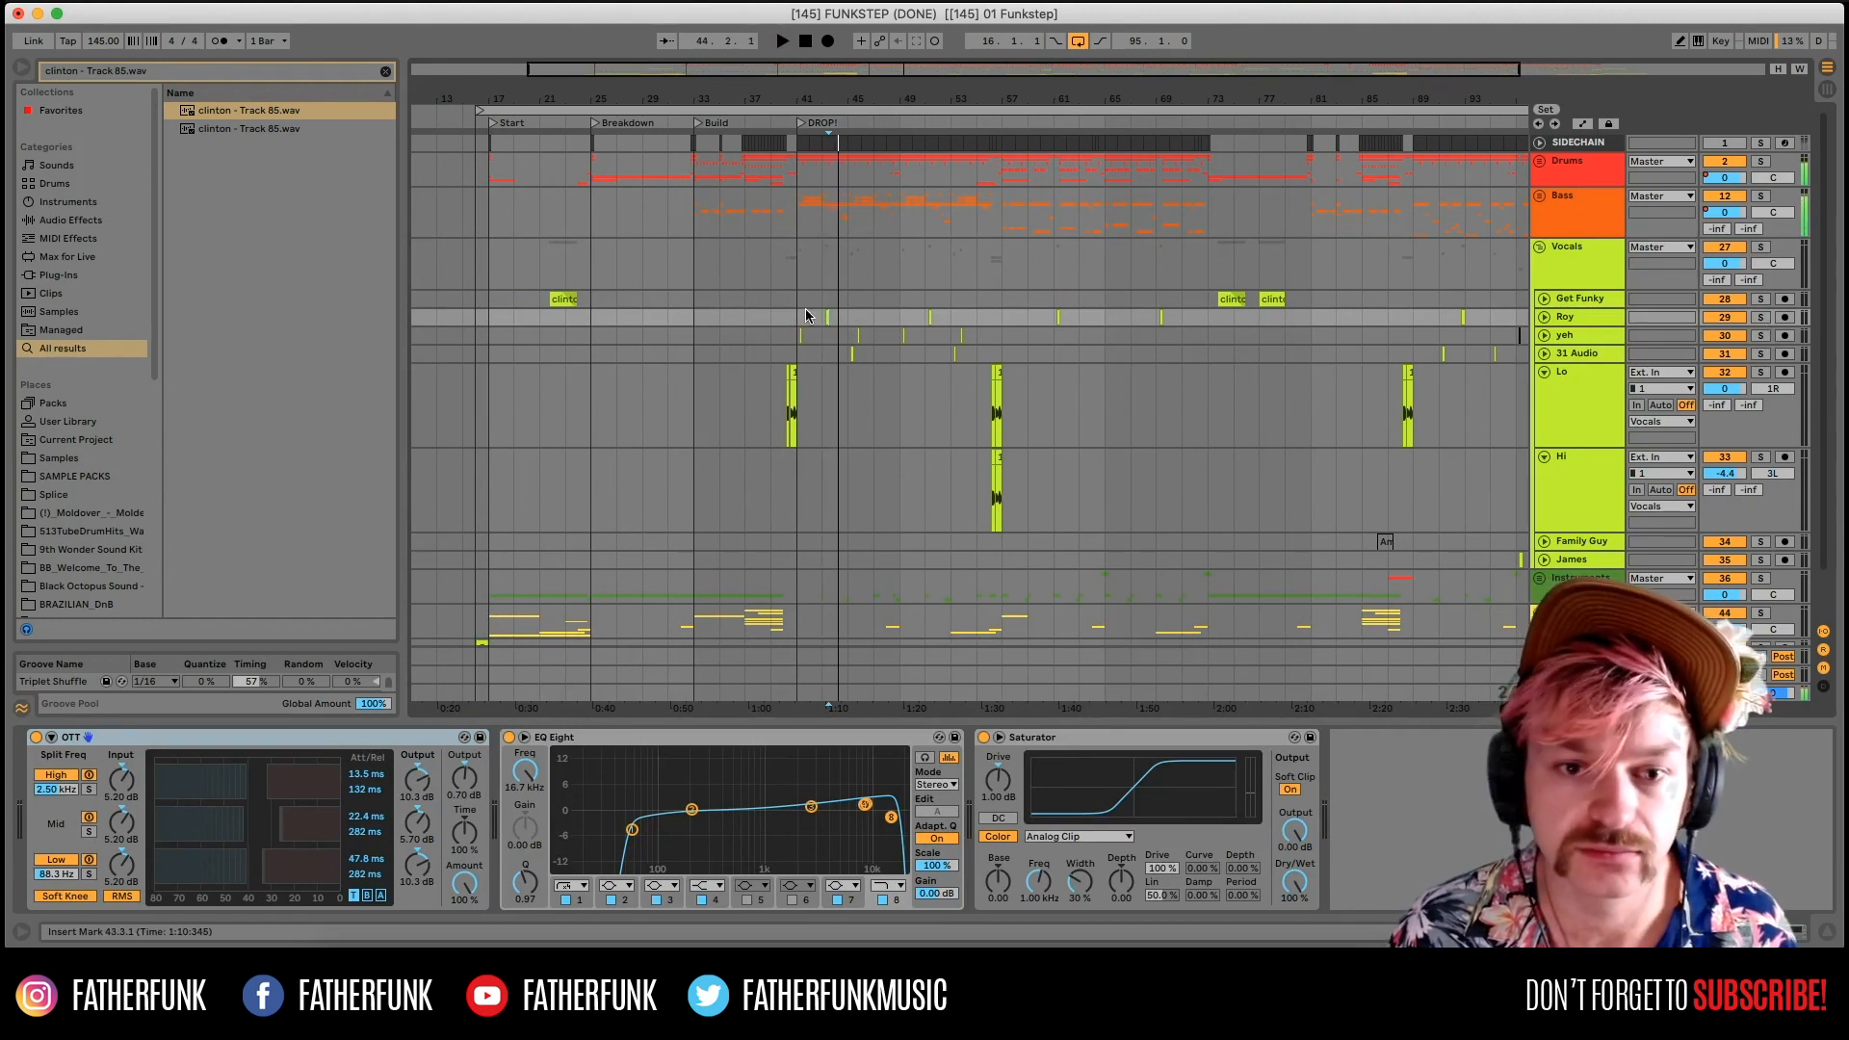
Stop the full mix, solo the Roy track and play its clip at 43.3.
{"action": "key", "text": "space"}
{"action": "left_click", "coordinate": [1761, 318]}
{"action": "key", "text": "space"}
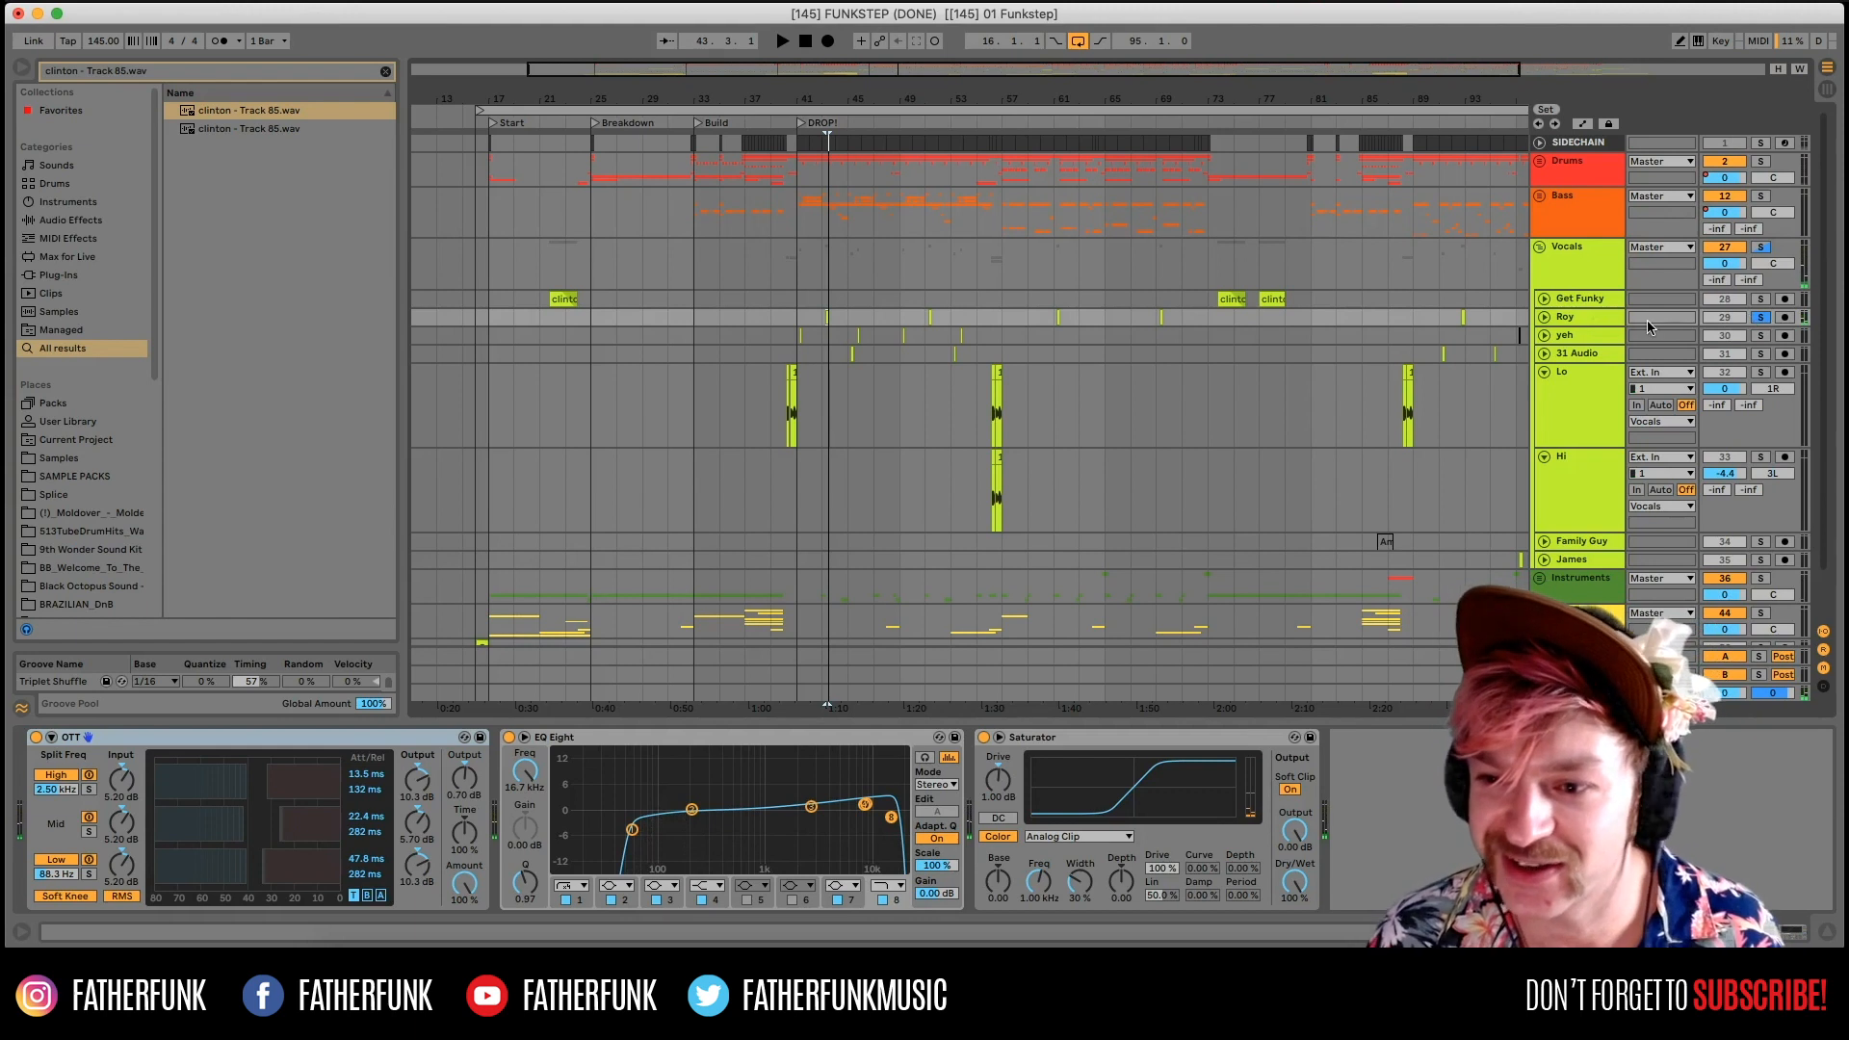
{"action": "key", "text": "space"}
{"action": "key", "text": "space"}
Inspect the sample of the Roy clip at bar 43, return to the track's effects and replay the clip in solo.
{"action": "double_click", "coordinate": [827, 317]}
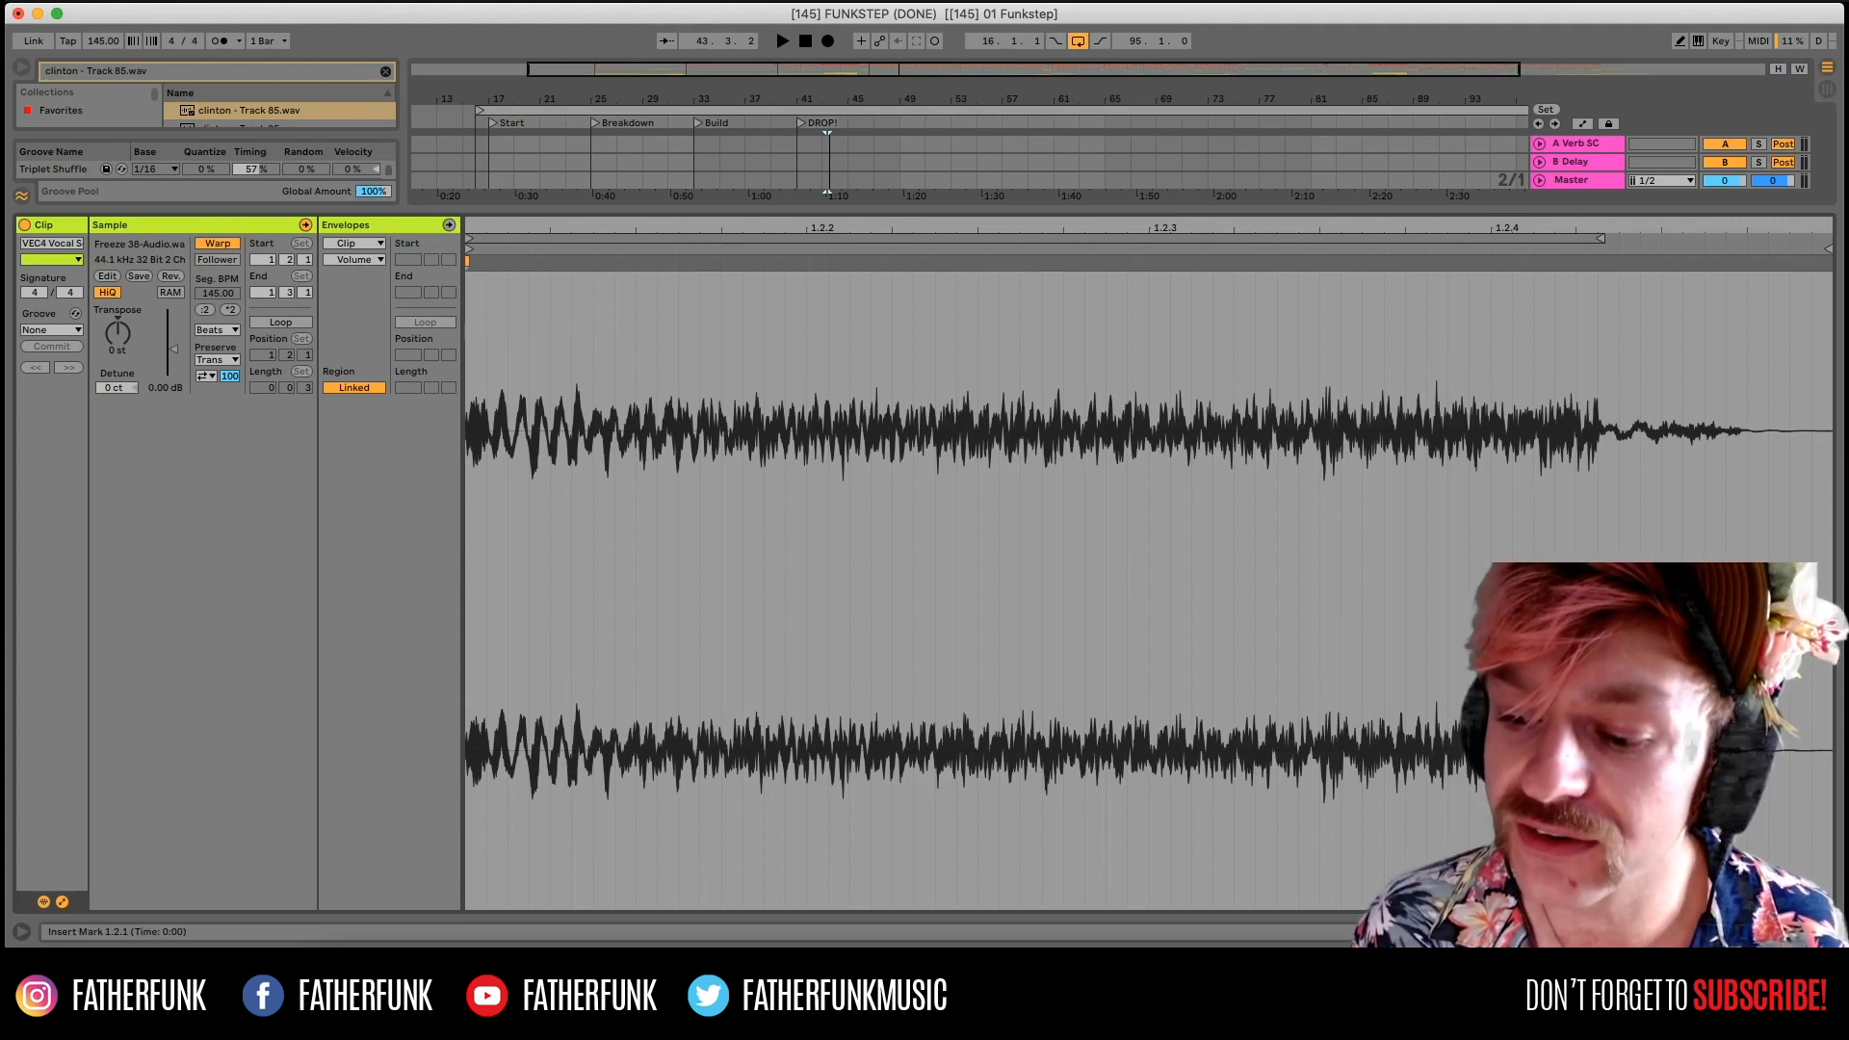
{"action": "key", "text": "super+alt+l"}
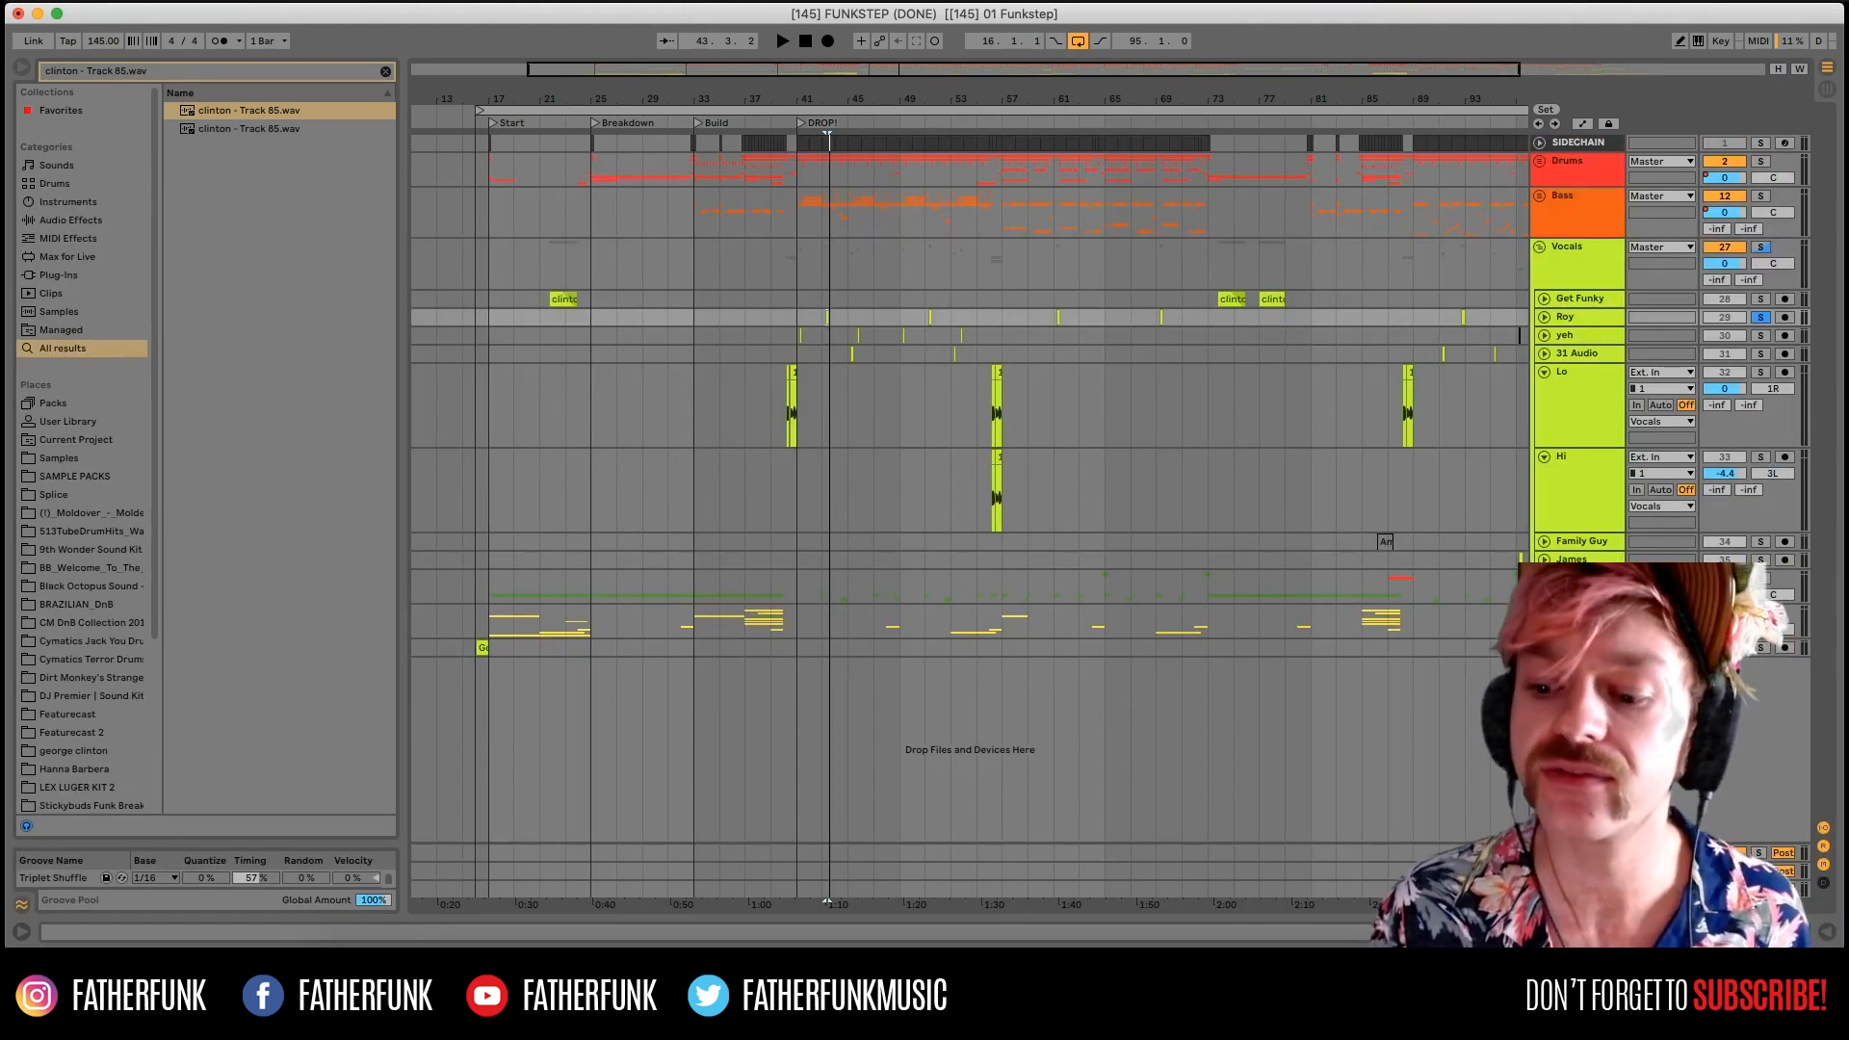
{"action": "key", "text": "shift+Tab"}
{"action": "key", "text": "space"}
{"action": "key", "text": "space"}
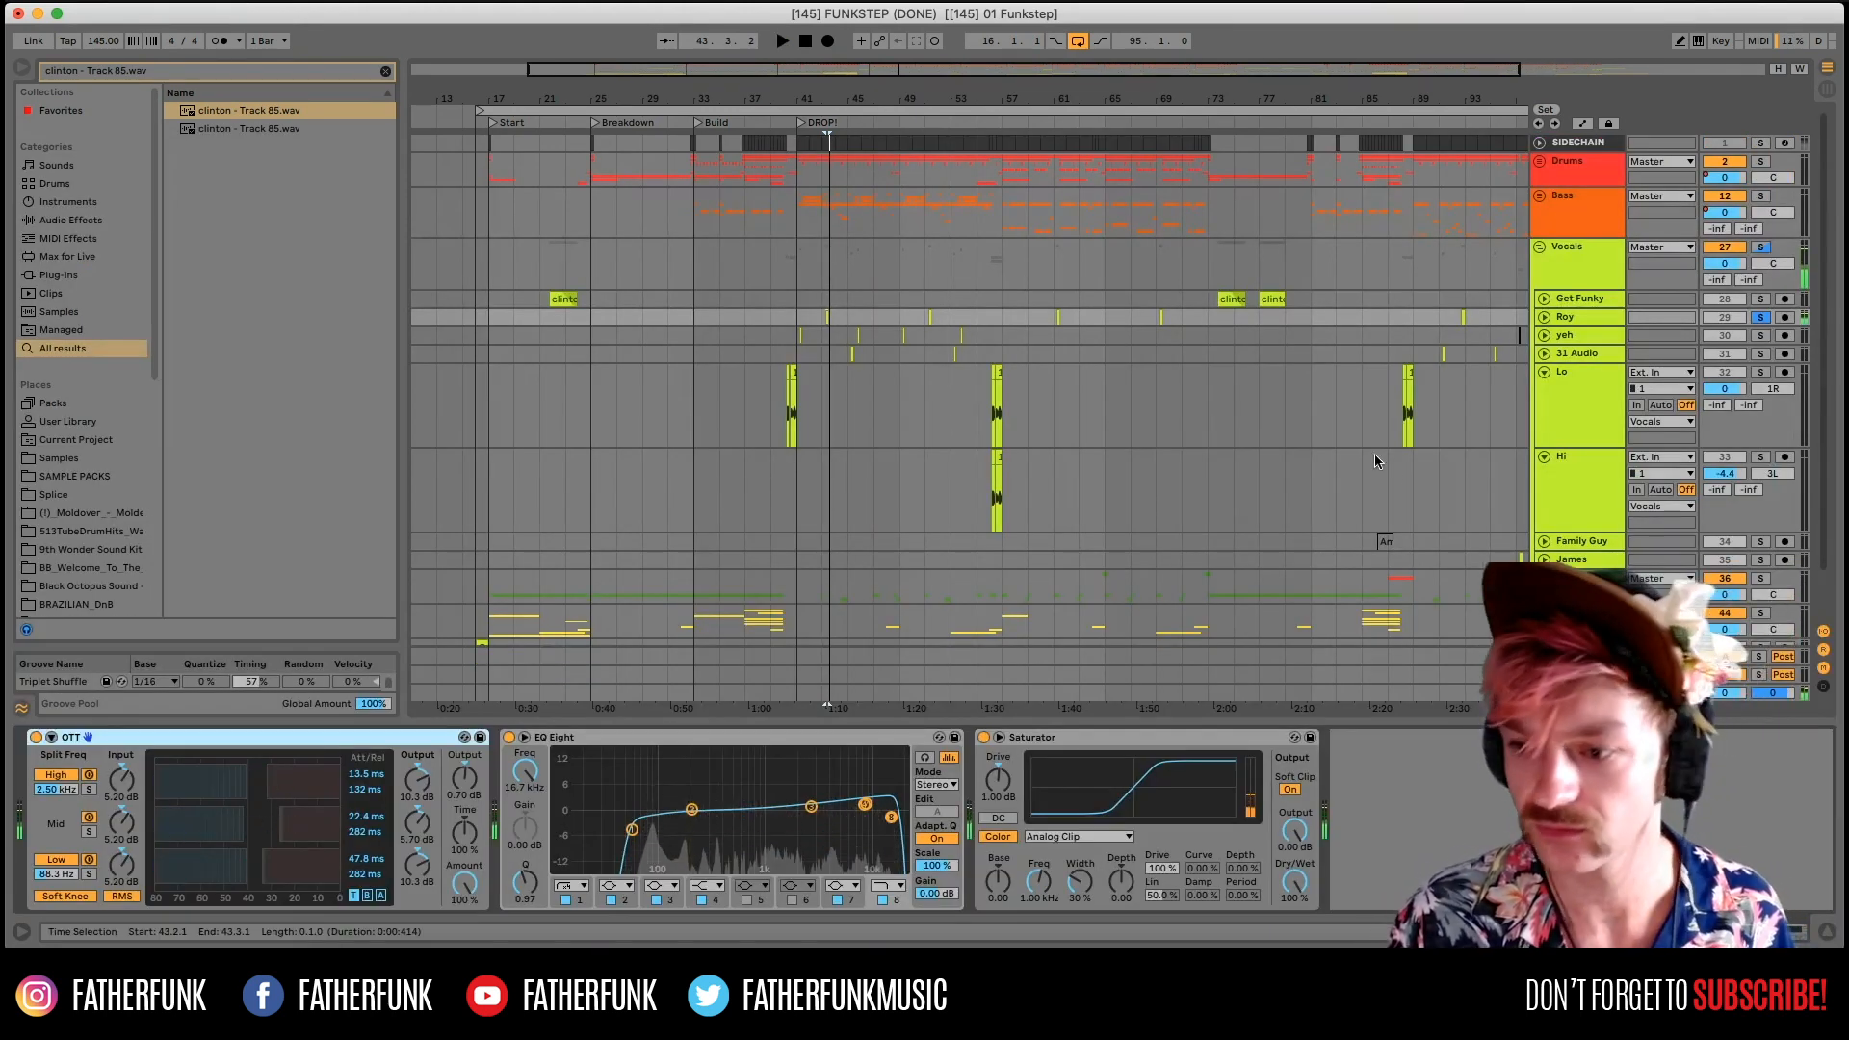
{"action": "key", "text": "space"}
{"action": "key", "text": "space"}
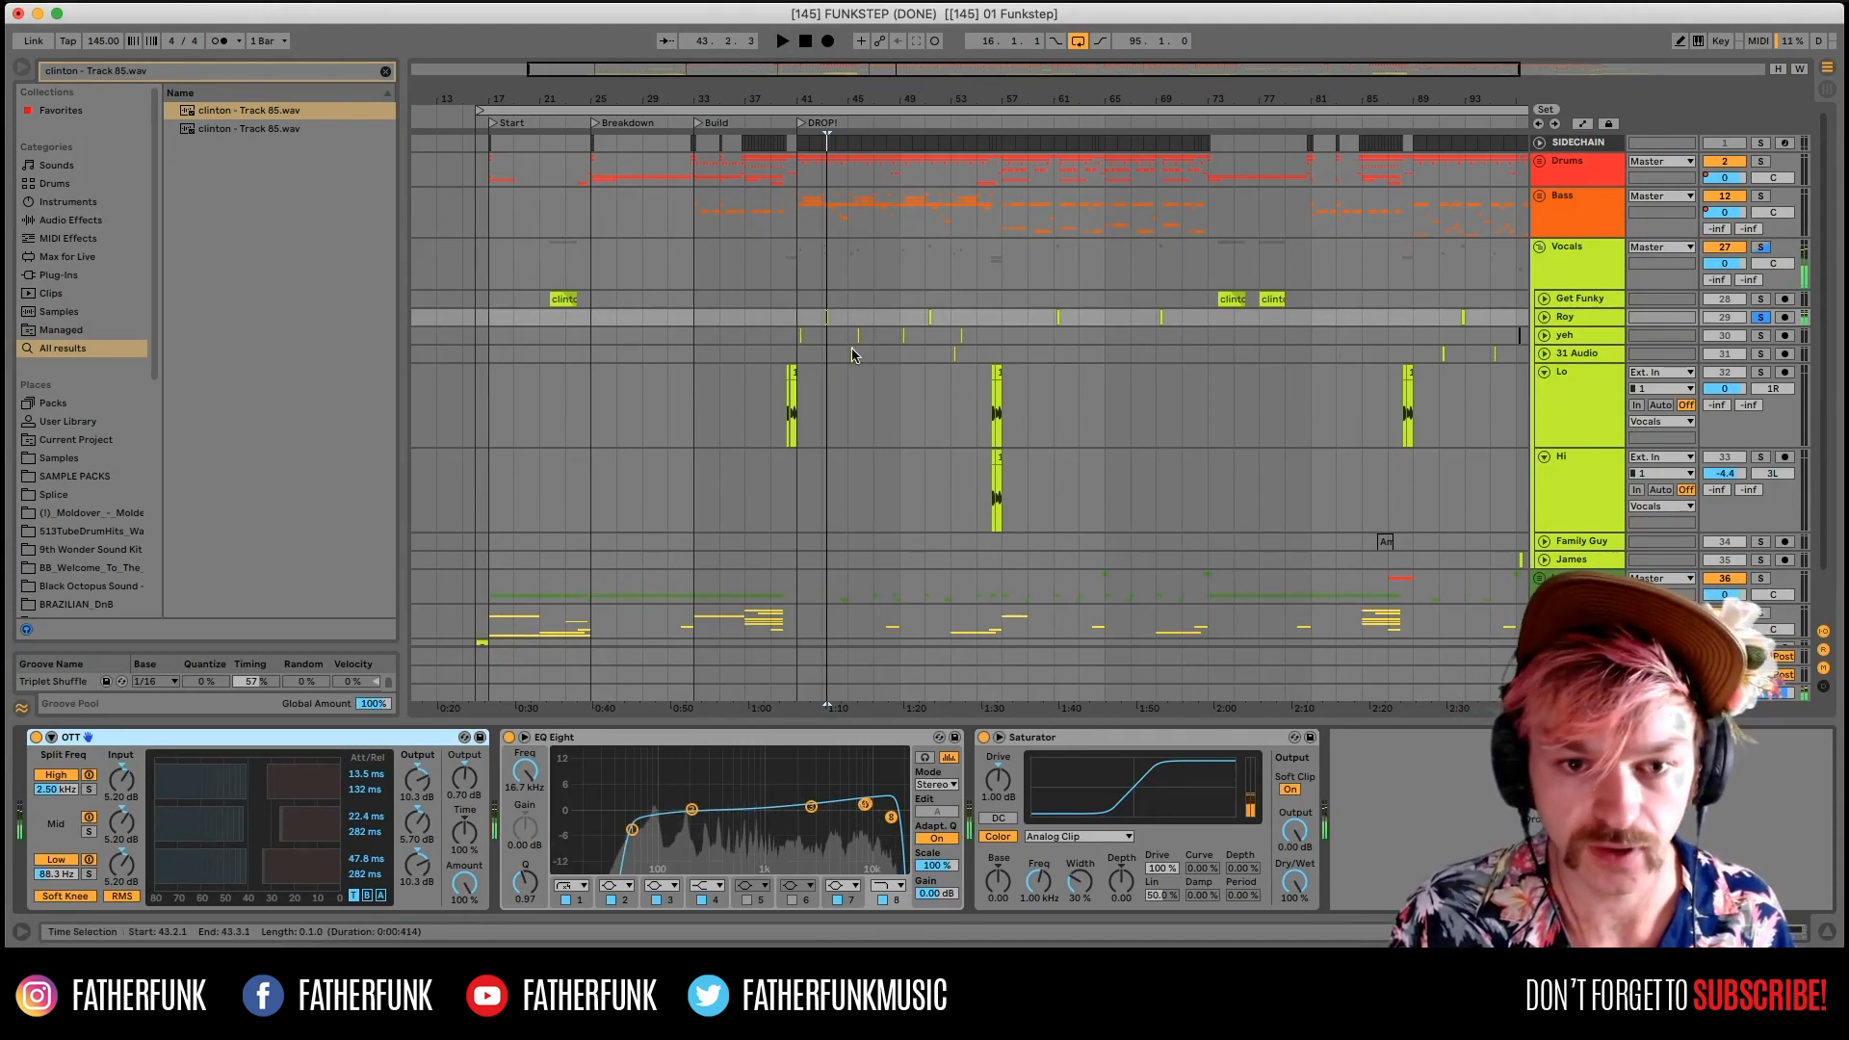
Solo the Get Funky track and audition its clips at 21.4 and around bar 77.
{"action": "left_click", "coordinate": [1233, 299]}
{"action": "left_click", "coordinate": [1761, 298]}
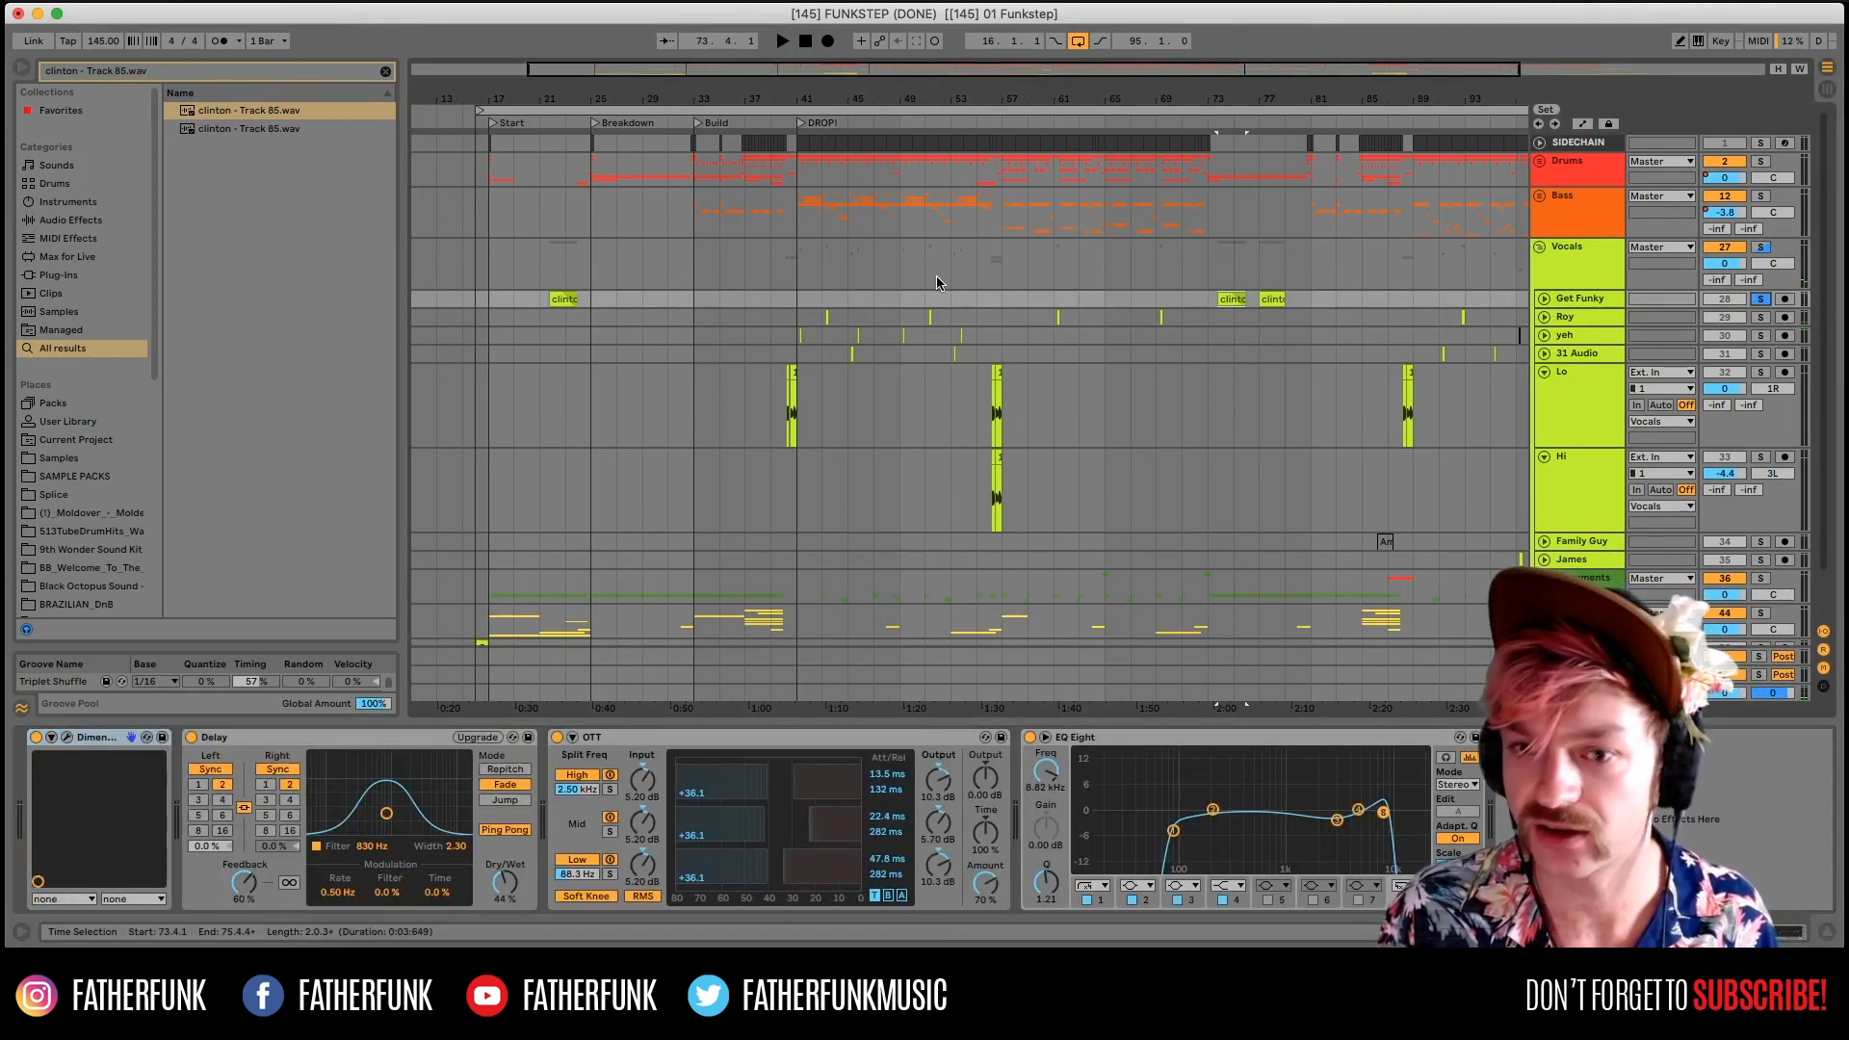
{"action": "left_click", "coordinate": [563, 299]}
{"action": "key", "text": "space"}
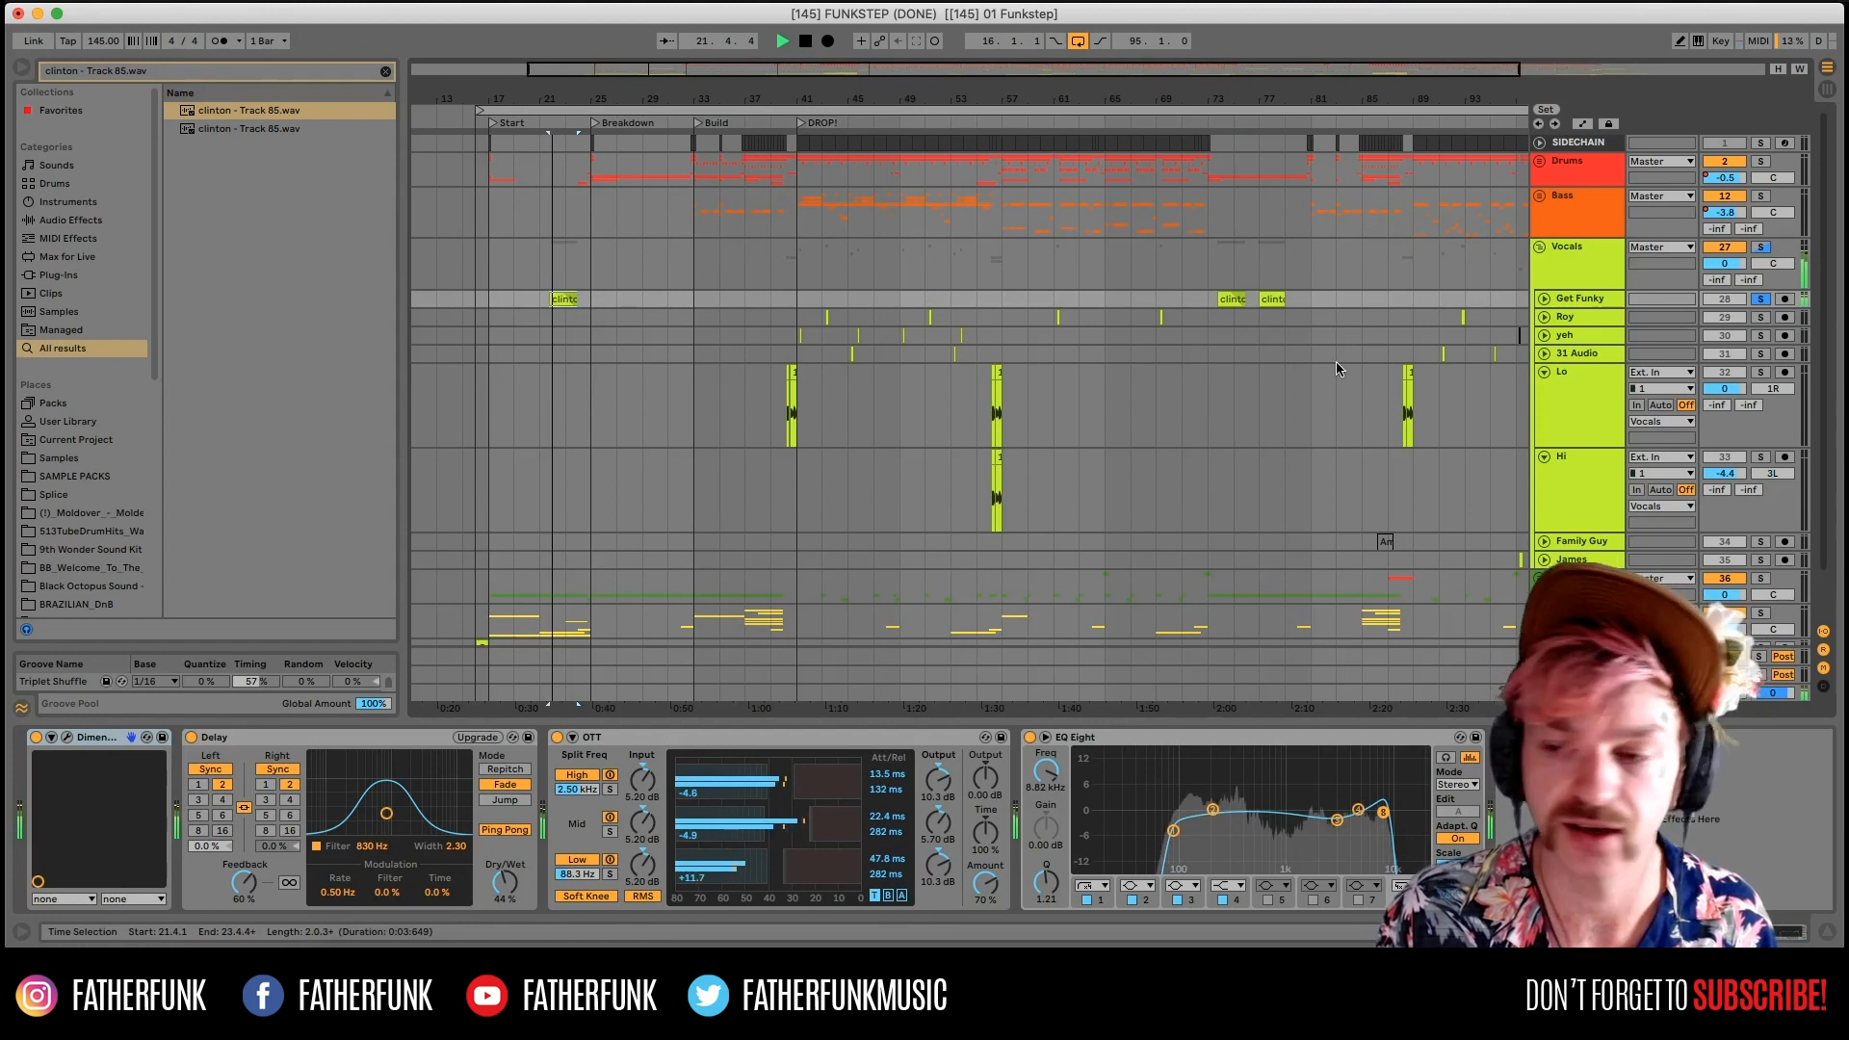
{"action": "left_click", "coordinate": [1268, 298]}
{"action": "left_click", "coordinate": [1267, 298]}
{"action": "key", "text": "space"}
{"action": "key", "text": "space"}
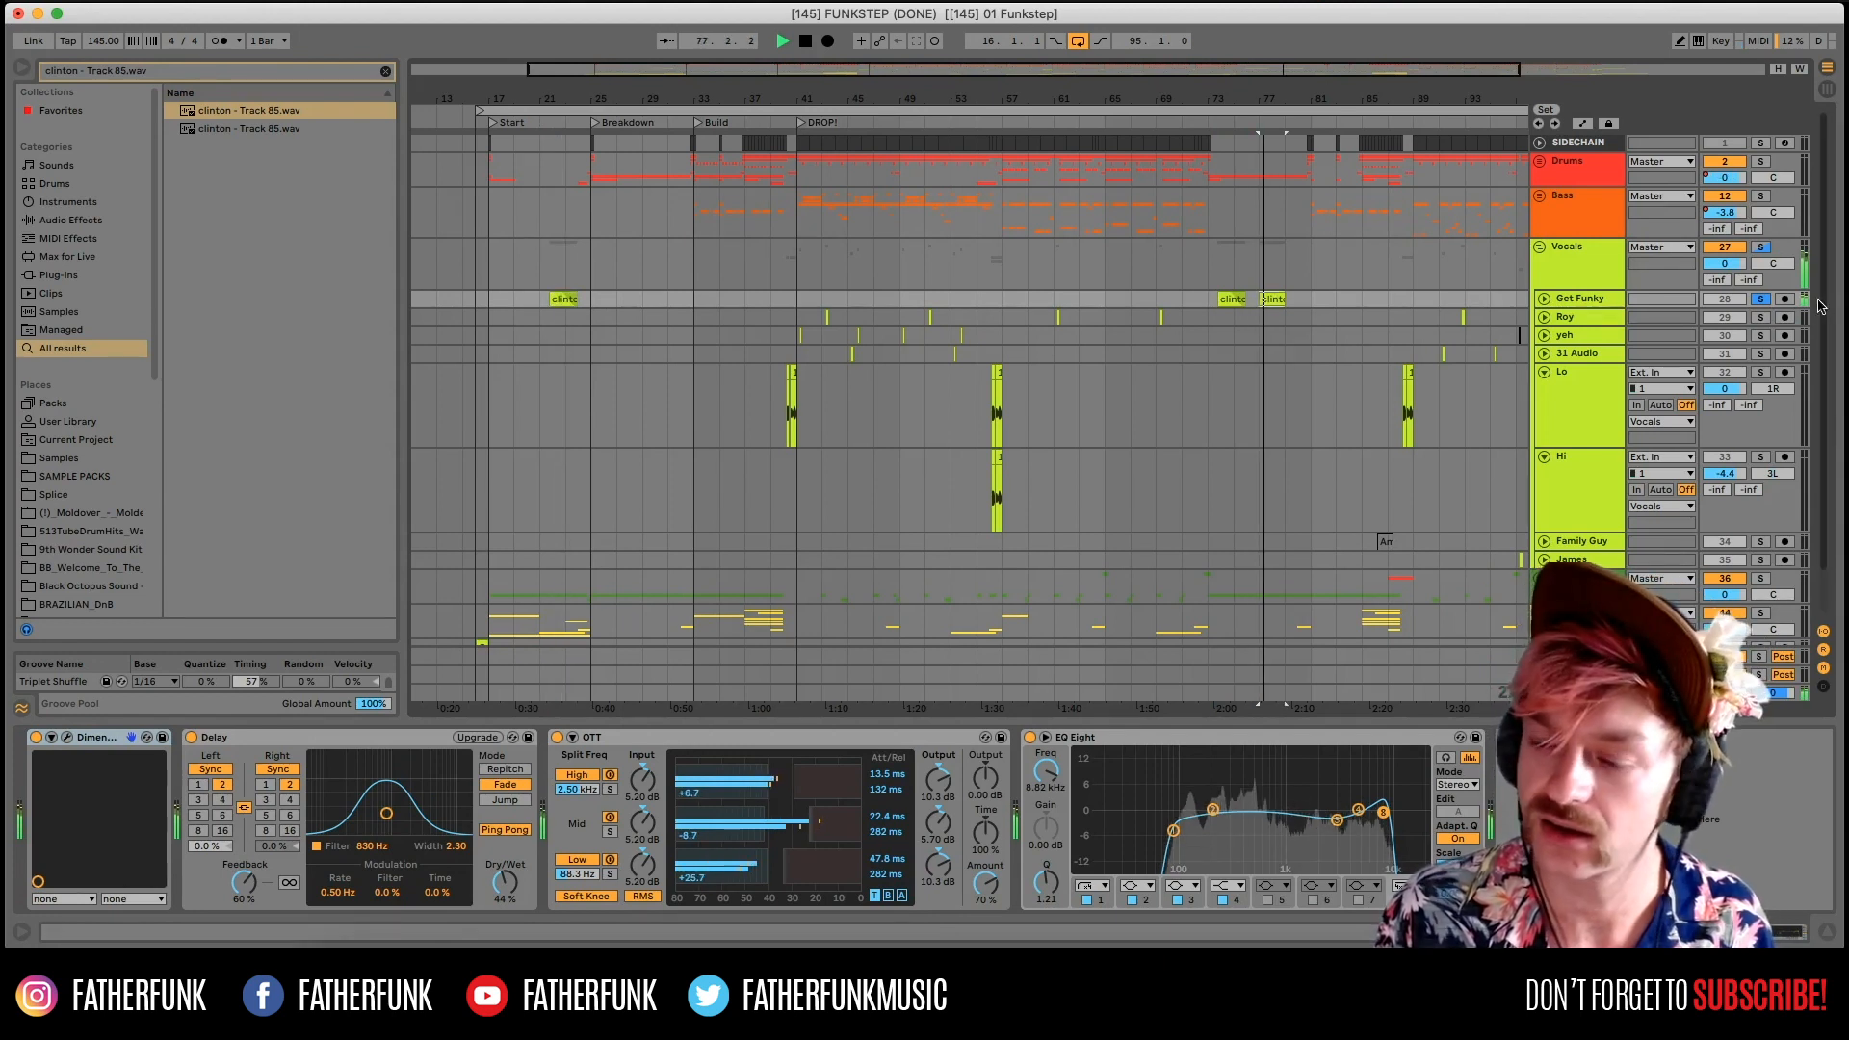
Unfold the Get Funky track, show the whole arrangement and inspect the vocal tracks around bars 93 to 105.
{"action": "left_click", "coordinate": [1544, 298]}
{"action": "key", "text": "space"}
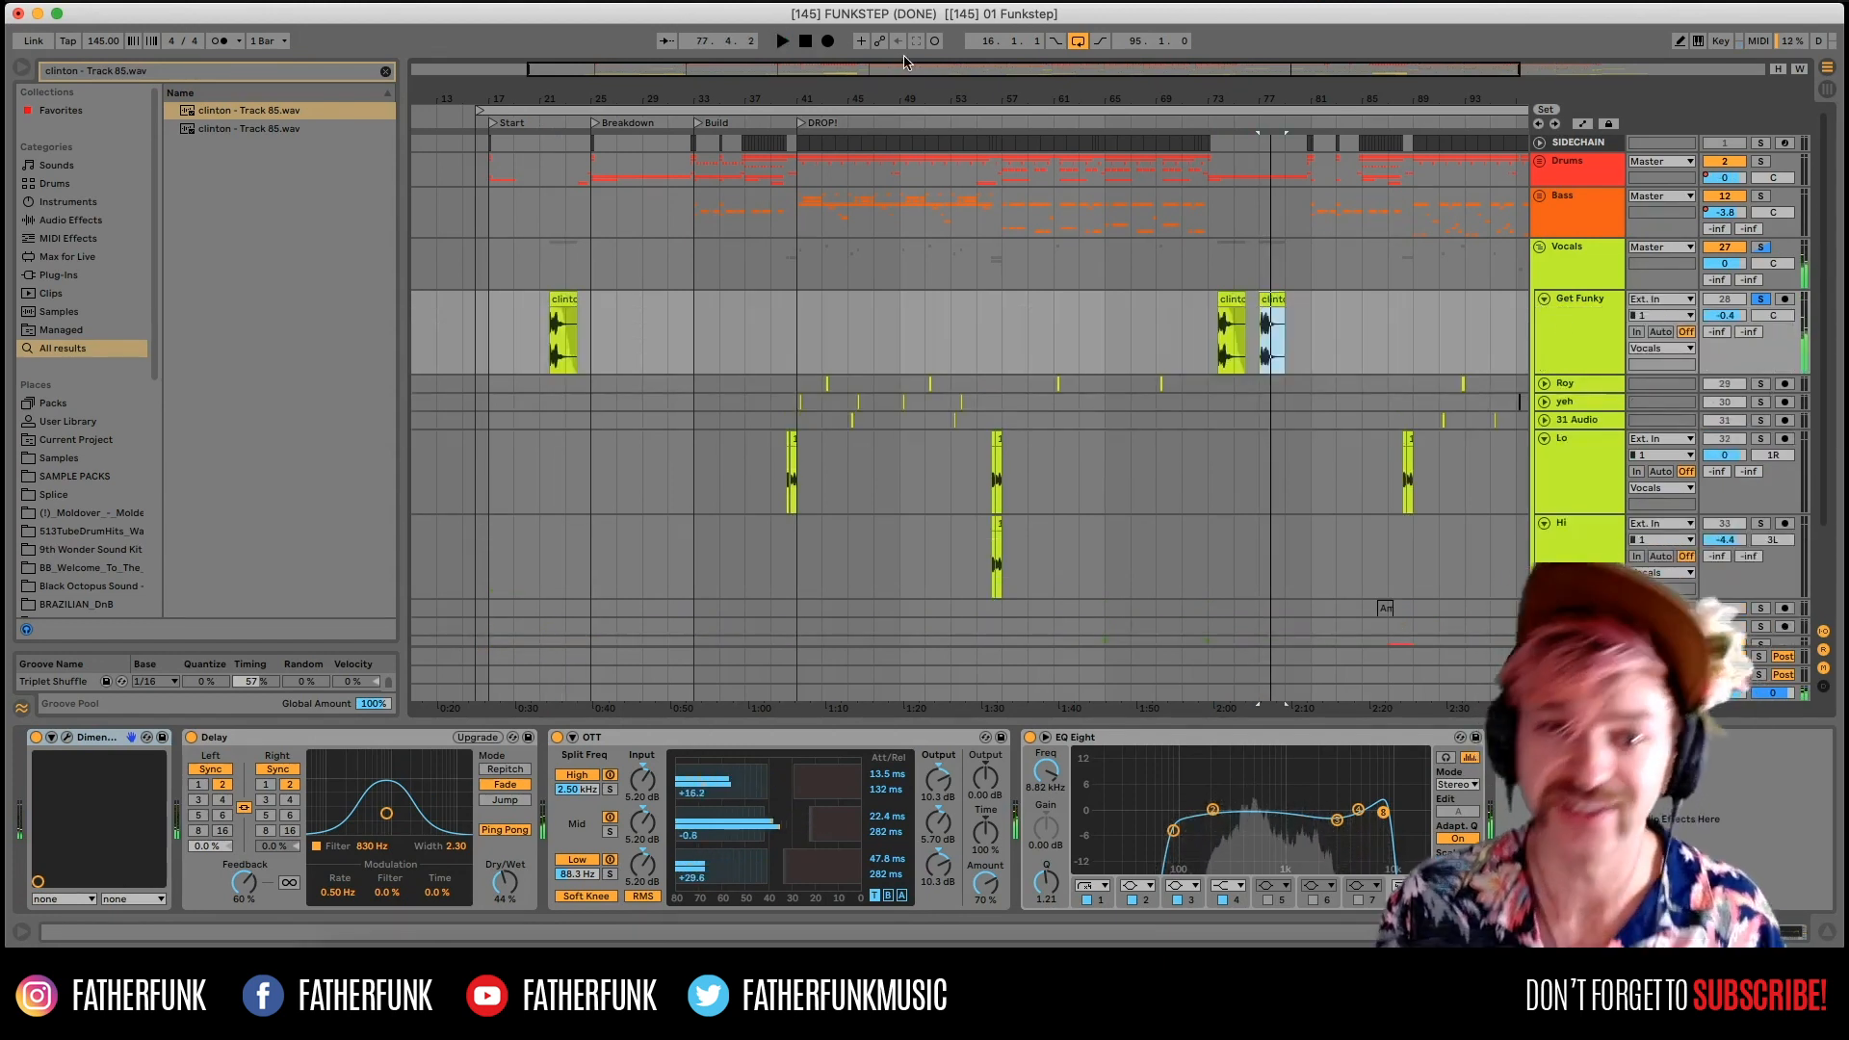
{"action": "left_click_drag", "start_coordinate": [898, 70], "coordinate": [898, 40]}
{"action": "left_click", "coordinate": [1398, 300]}
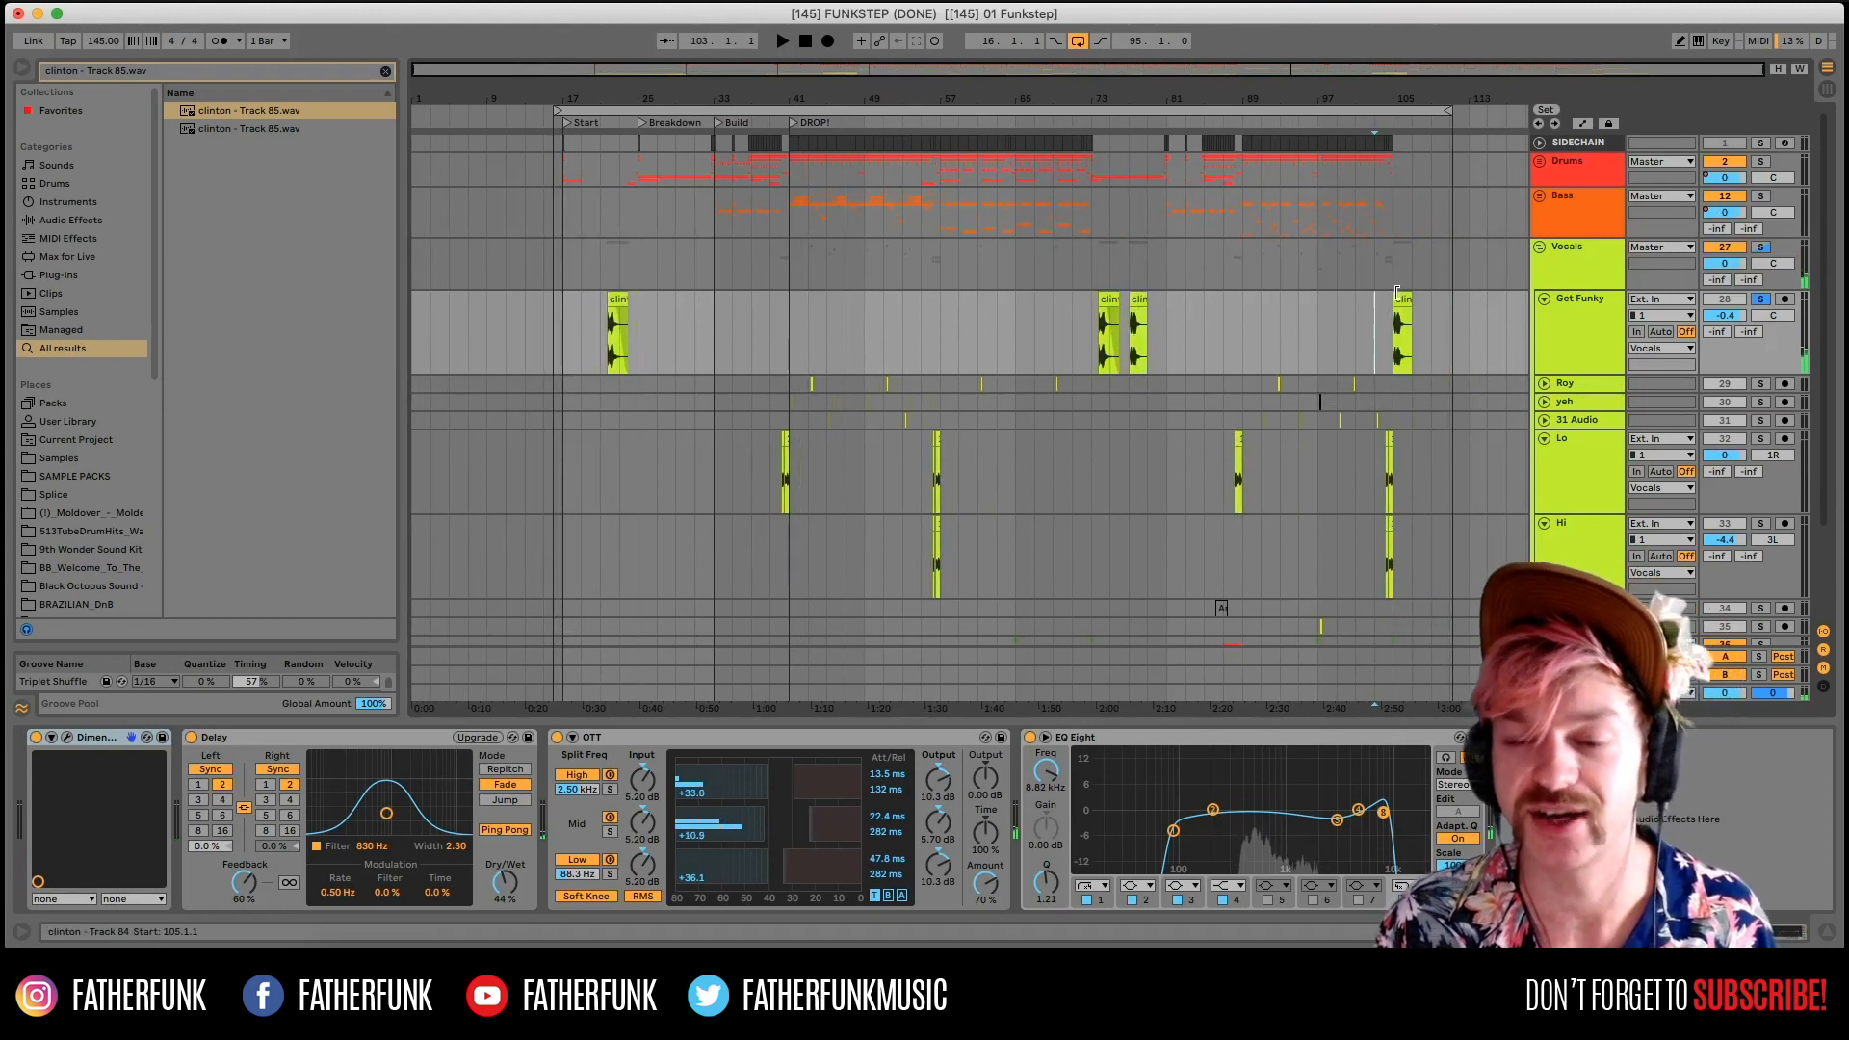
{"action": "left_click", "coordinate": [1265, 559]}
{"action": "left_click", "coordinate": [1276, 481]}
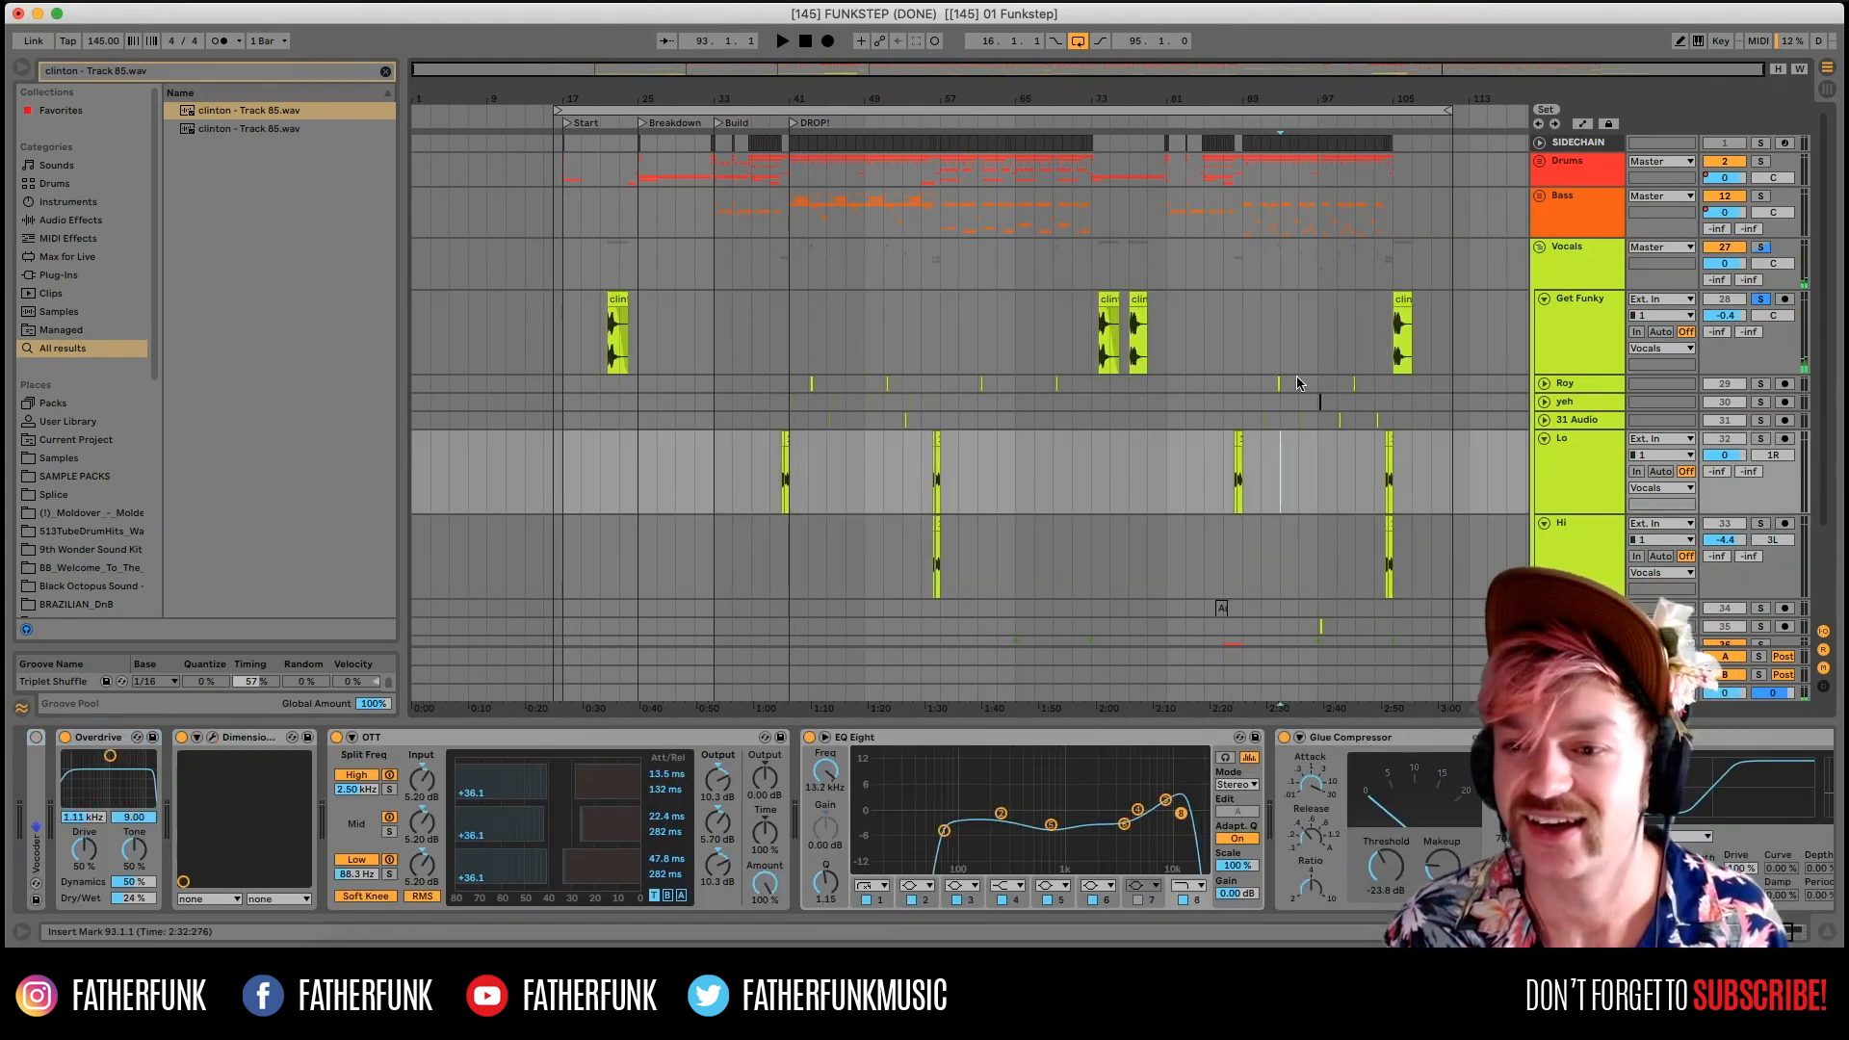
{"action": "left_click", "coordinate": [1295, 386]}
{"action": "left_click", "coordinate": [1292, 422]}
{"action": "scroll", "coordinate": [963, 462], "scroll_direction": "down", "scroll_amount": 2}
{"action": "scroll", "coordinate": [1155, 539], "scroll_direction": "up", "scroll_amount": 2}
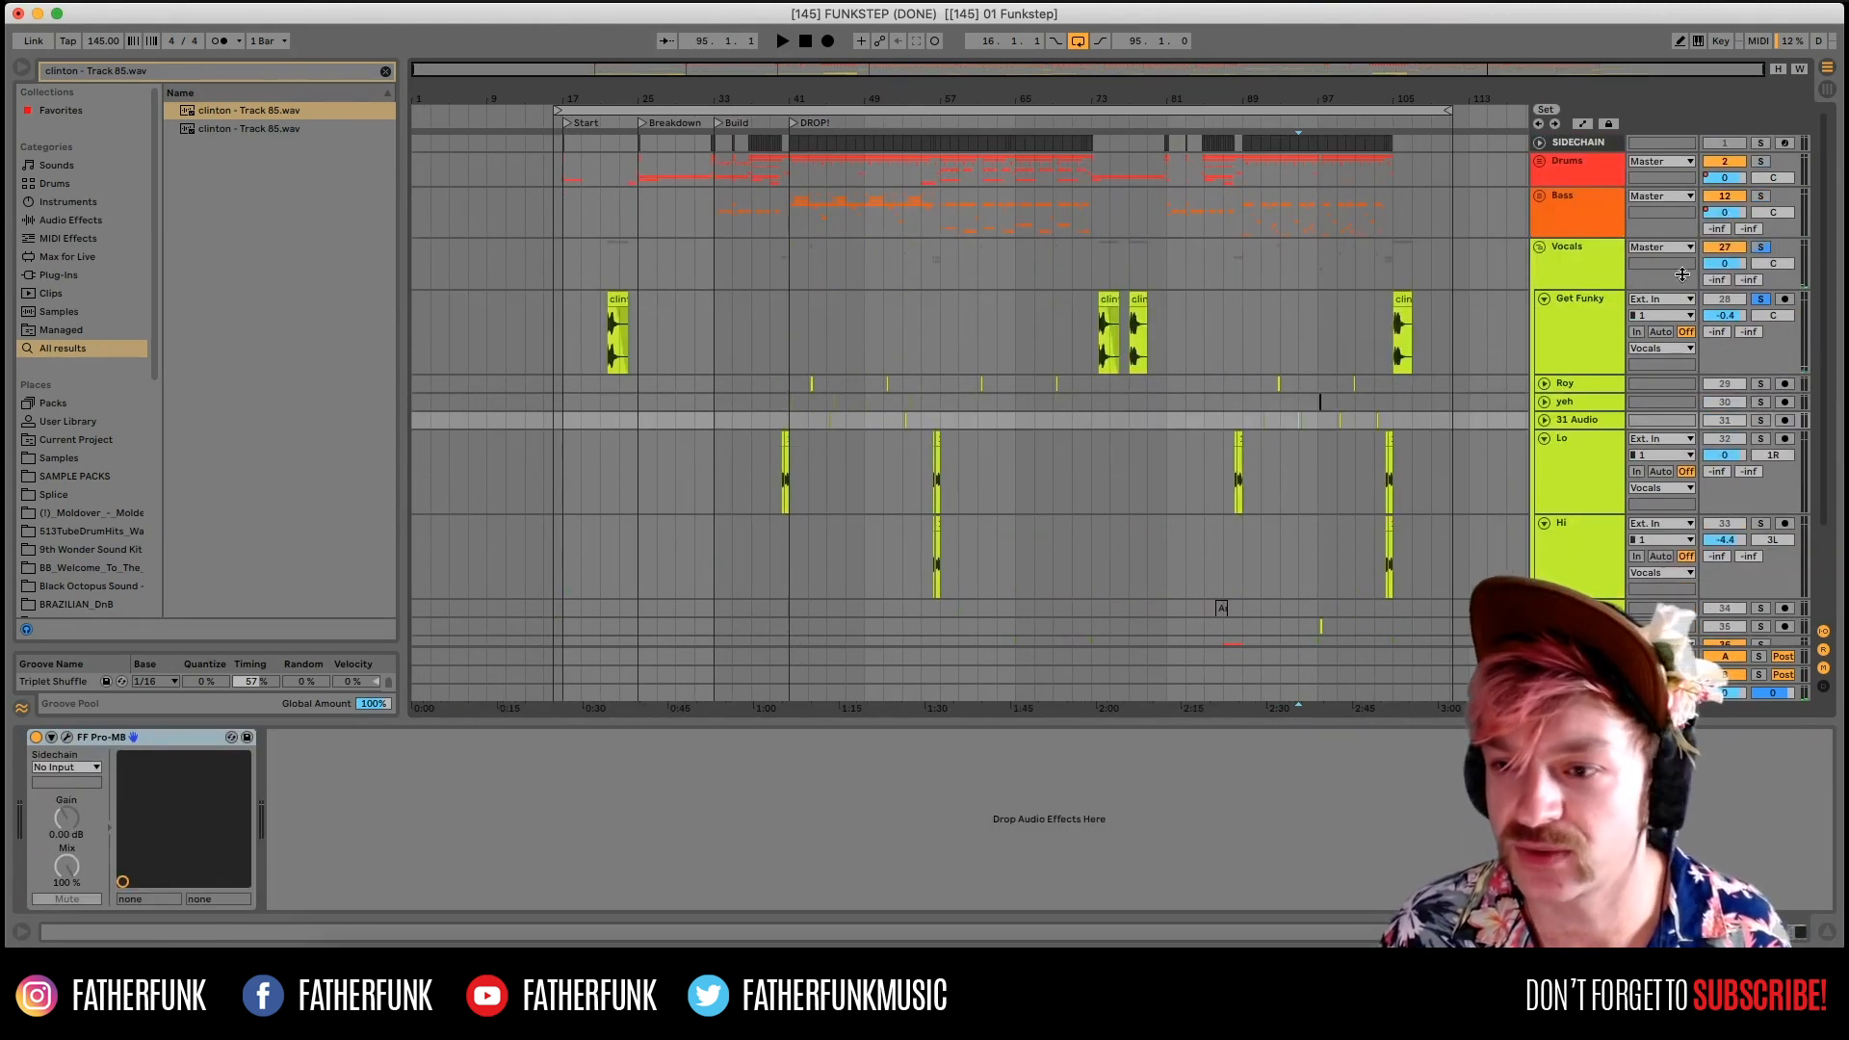
Solo the 31 Audio track, play its clip at 99.2 and unsolo it.
{"action": "scroll", "coordinate": [1223, 501], "scroll_direction": "down", "scroll_amount": 1}
{"action": "left_click", "coordinate": [1342, 374]}
{"action": "left_click", "coordinate": [1761, 373]}
{"action": "key", "text": "space"}
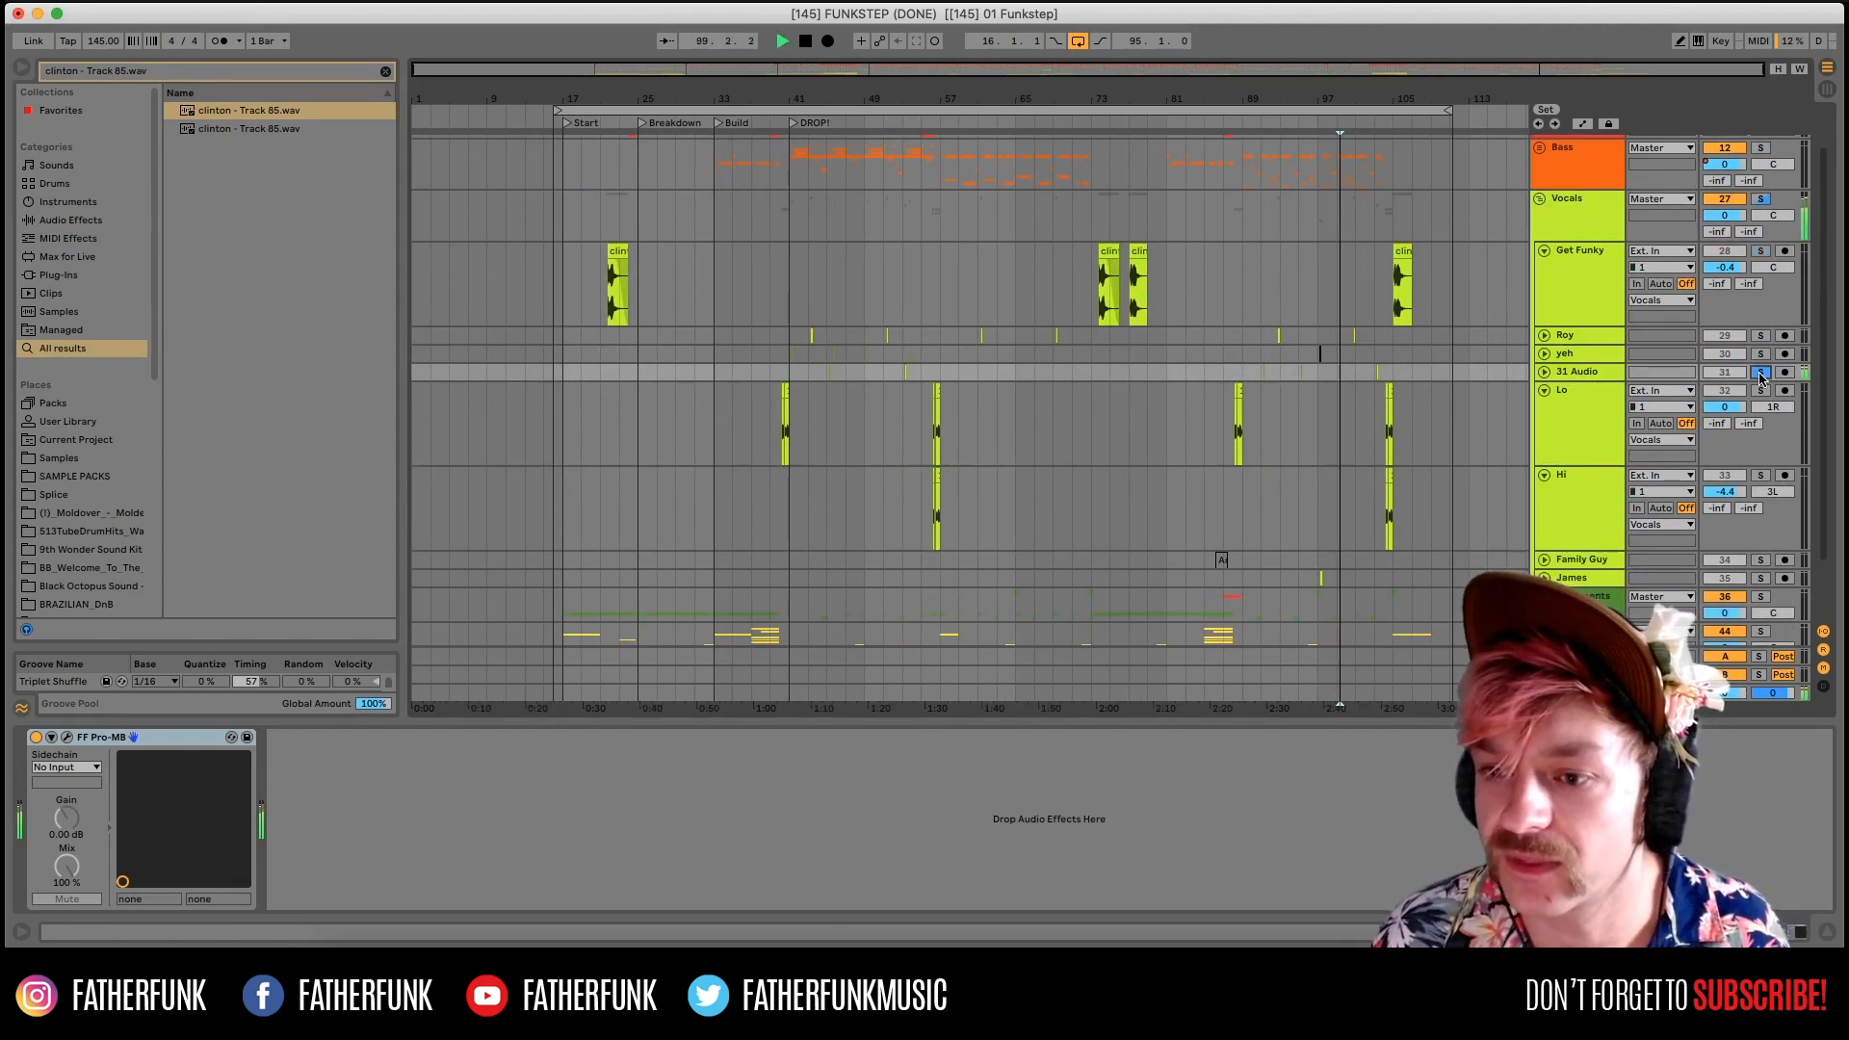
{"action": "key", "text": "space"}
{"action": "left_click", "coordinate": [1761, 376]}
Inspect the James vocal clip around bar 97 and fold the Vocals group.
{"action": "scroll", "coordinate": [1385, 443], "scroll_direction": "down", "scroll_amount": 2}
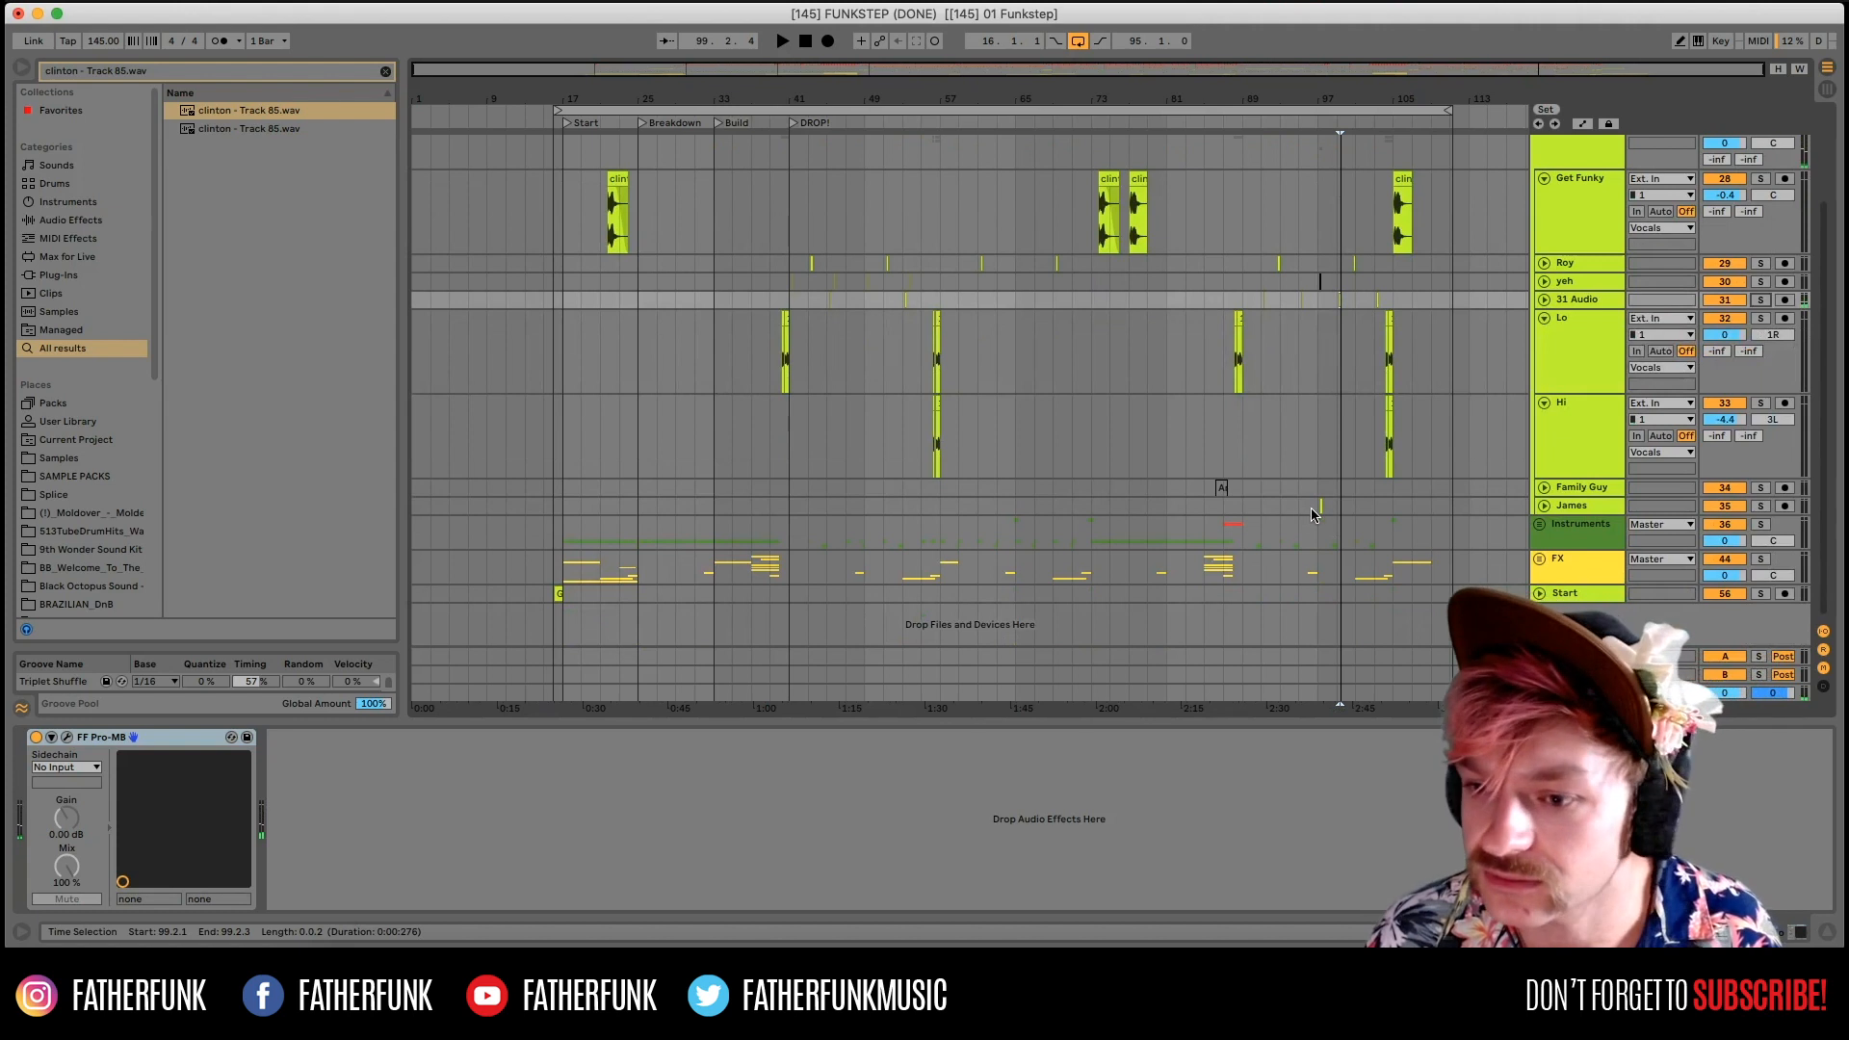
{"action": "left_click", "coordinate": [1320, 509]}
{"action": "scroll", "coordinate": [1606, 362], "scroll_direction": "up", "scroll_amount": 3}
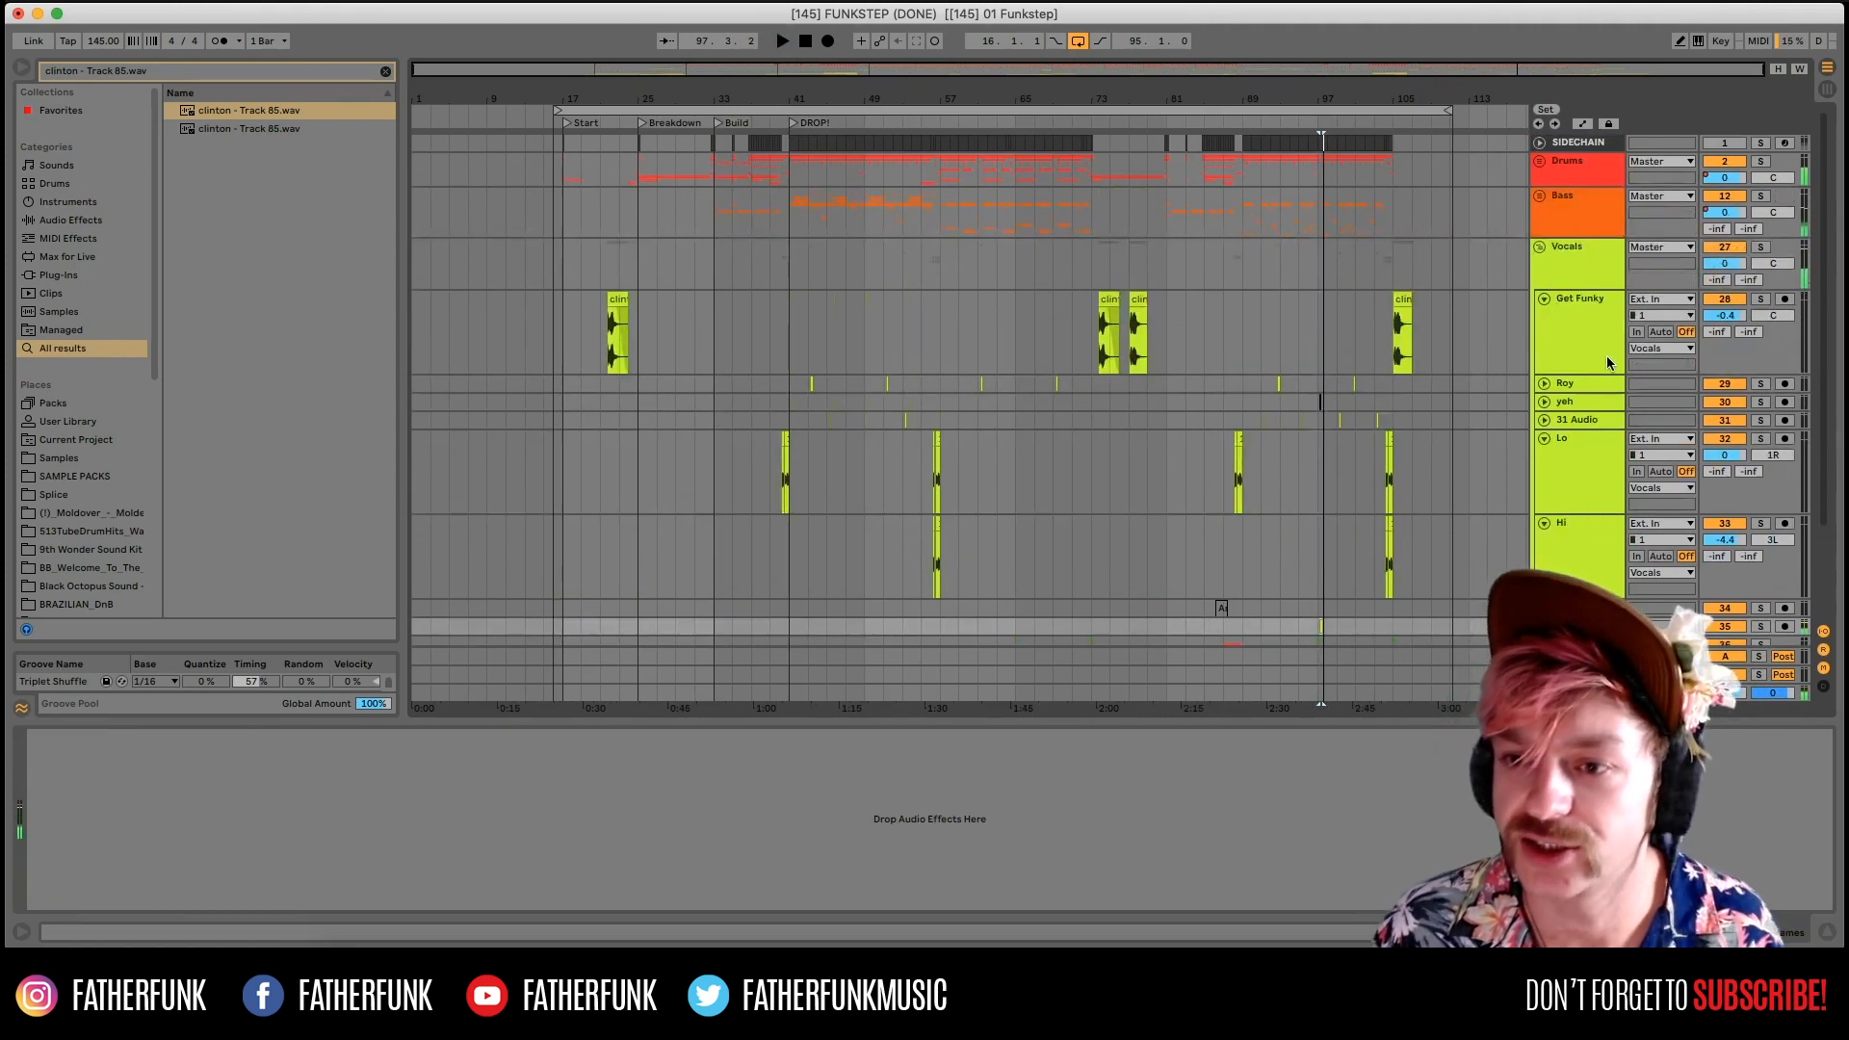
{"action": "left_click", "coordinate": [1540, 249]}
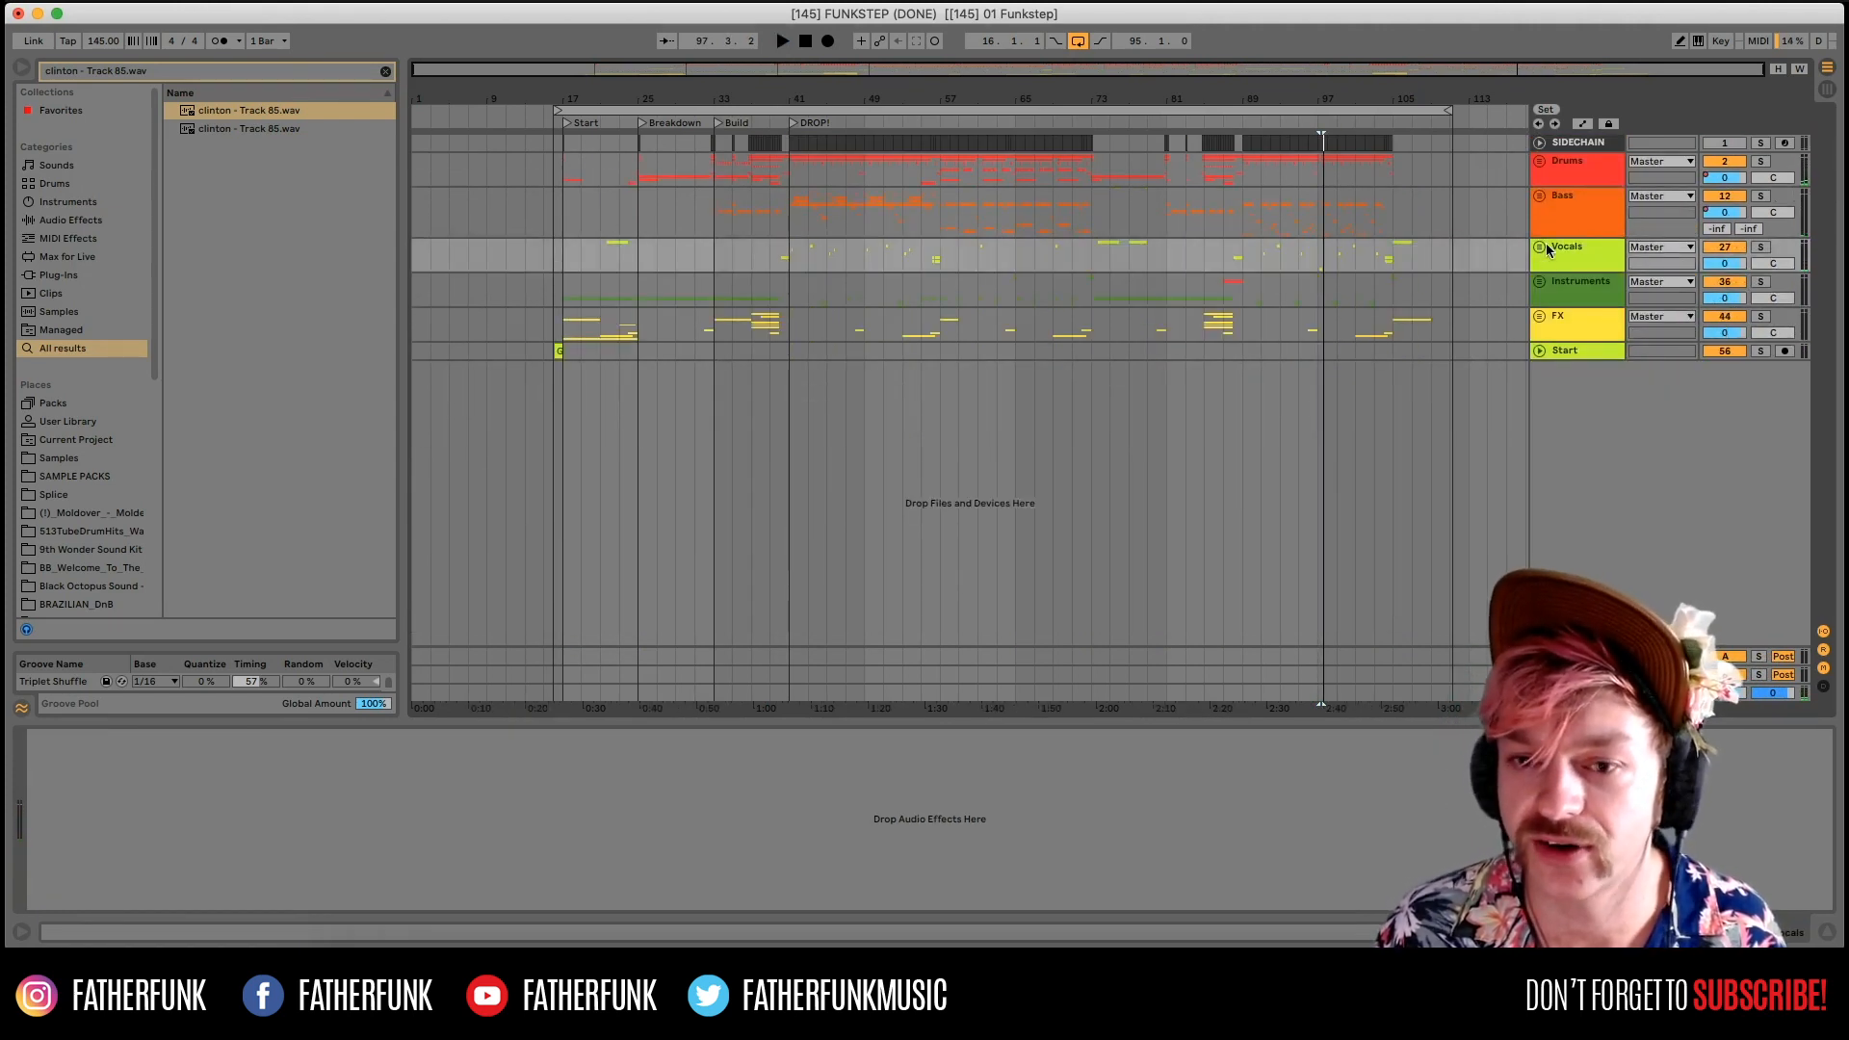
Unfold the Instruments group and play the first Horns clip around bar 65.
{"action": "left_click", "coordinate": [1540, 281]}
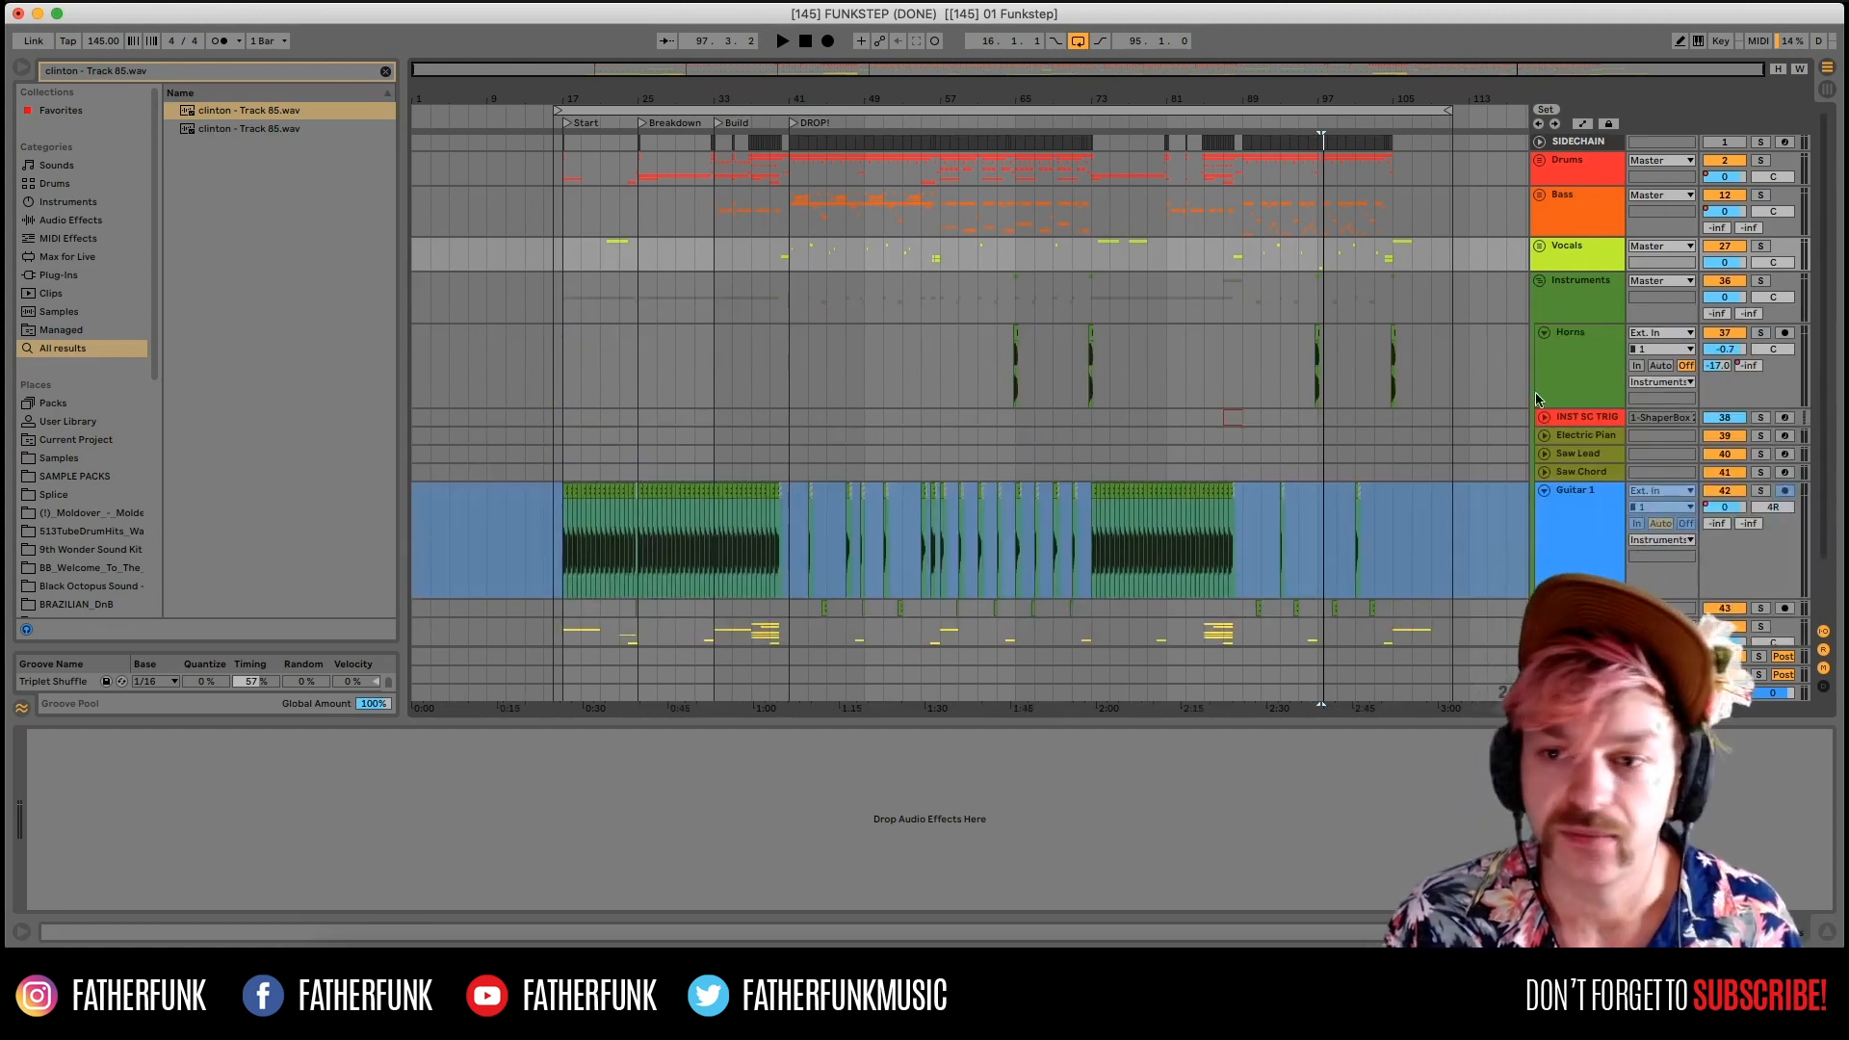
{"action": "left_click", "coordinate": [1021, 347]}
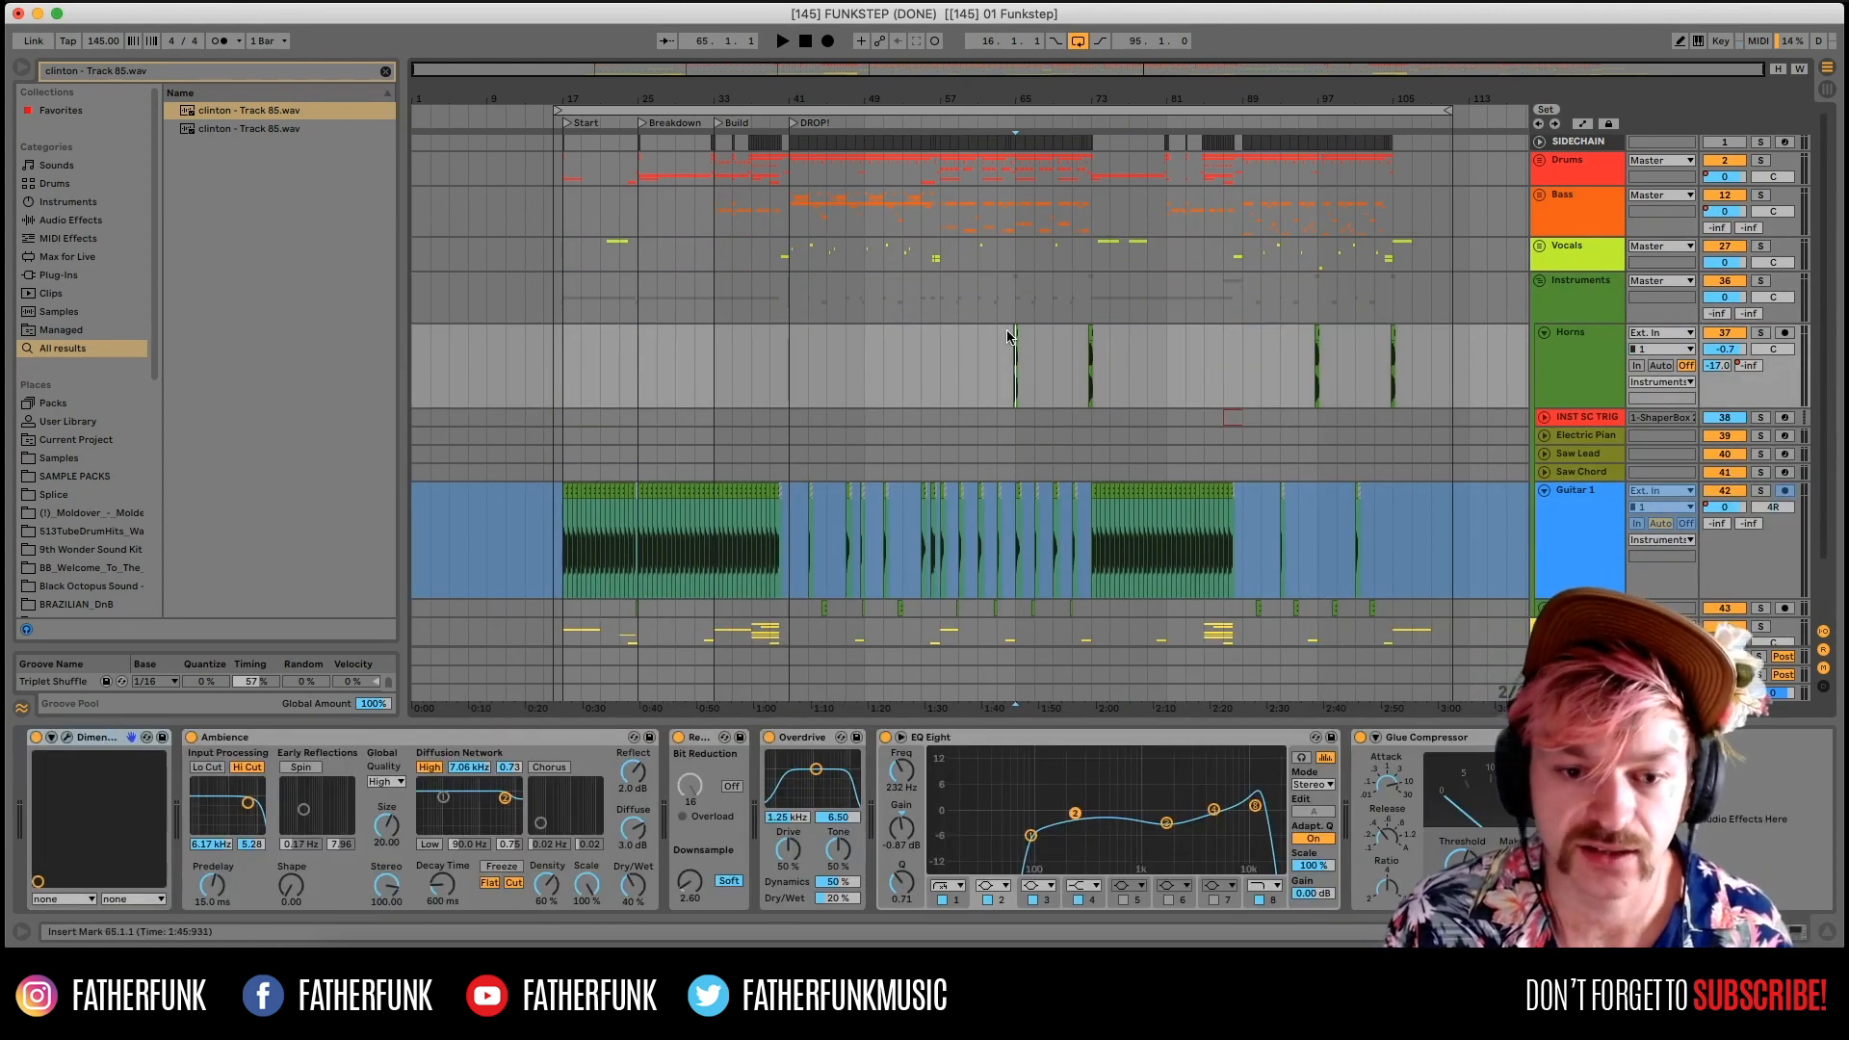
{"action": "left_click", "coordinate": [1016, 333]}
{"action": "key", "text": "space"}
{"action": "key", "text": "space"}
Inspect the sample of the first Horns clip, return to its effects and play the Horns hit around bar 97.
{"action": "double_click", "coordinate": [1016, 333]}
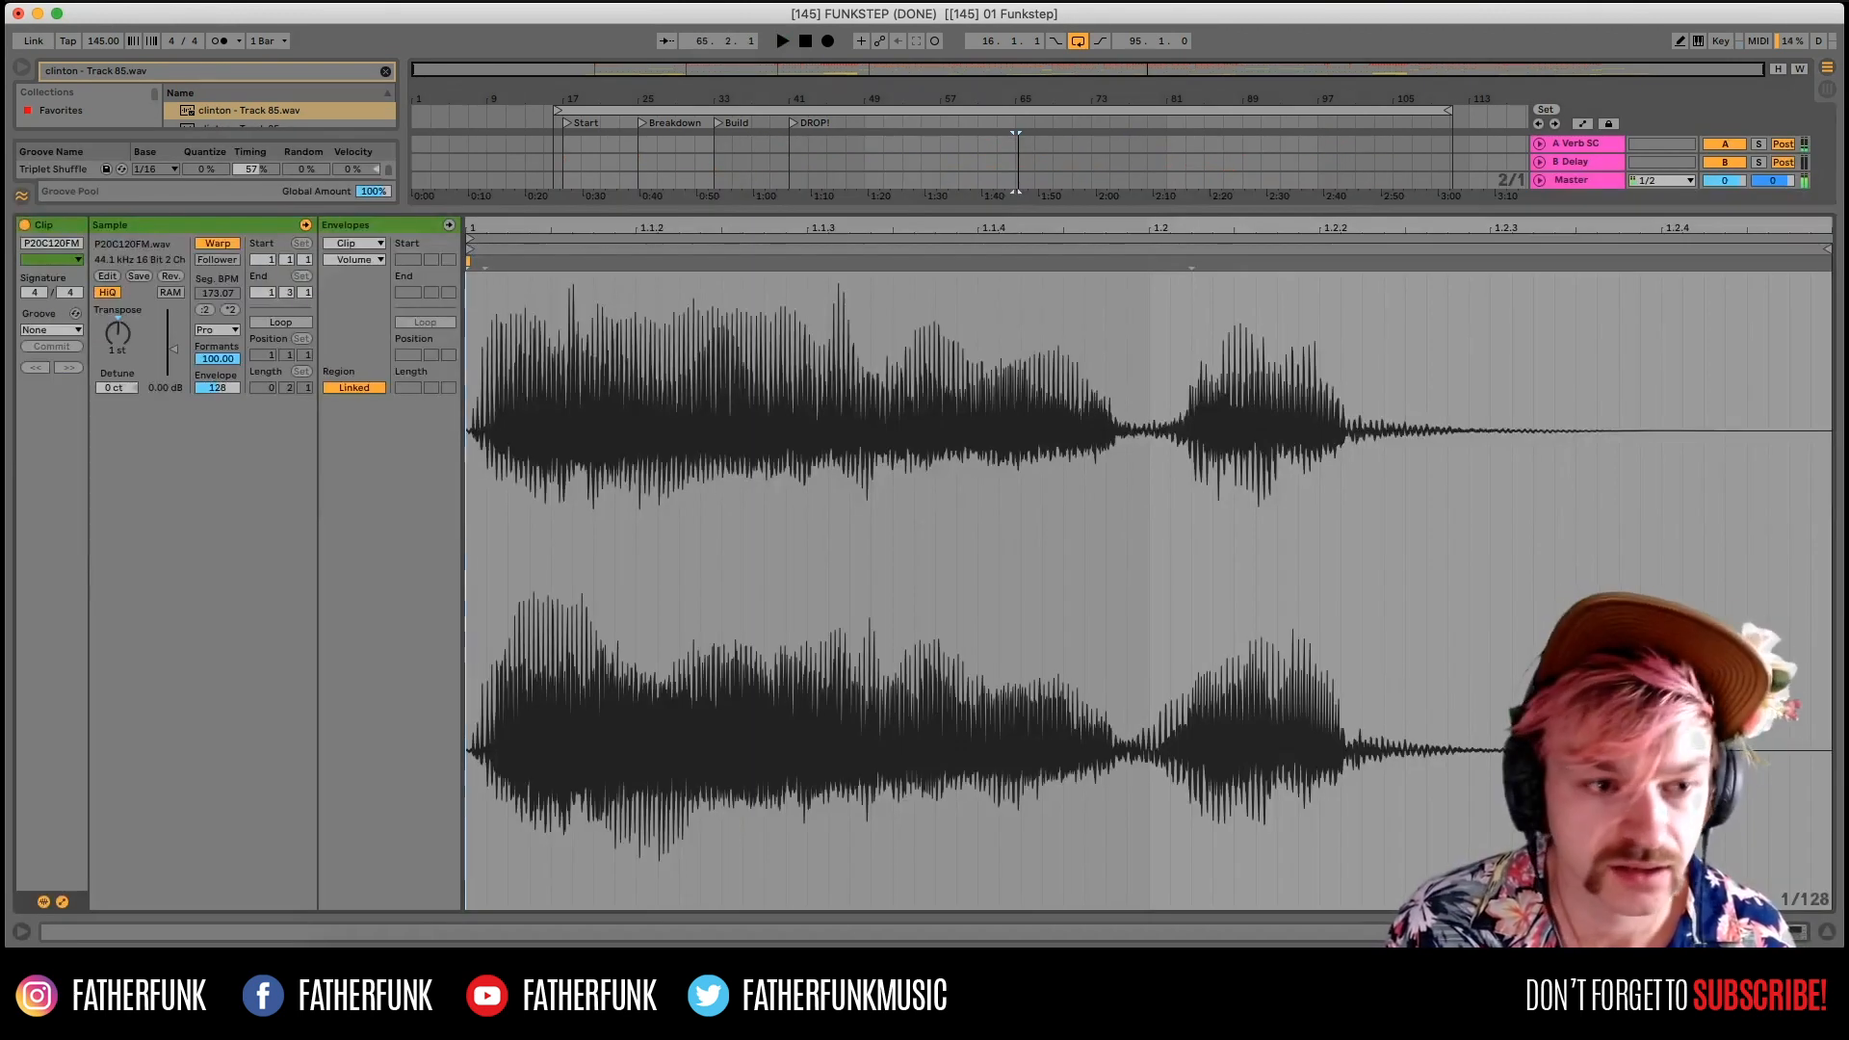
{"action": "key", "text": "shift+Tab"}
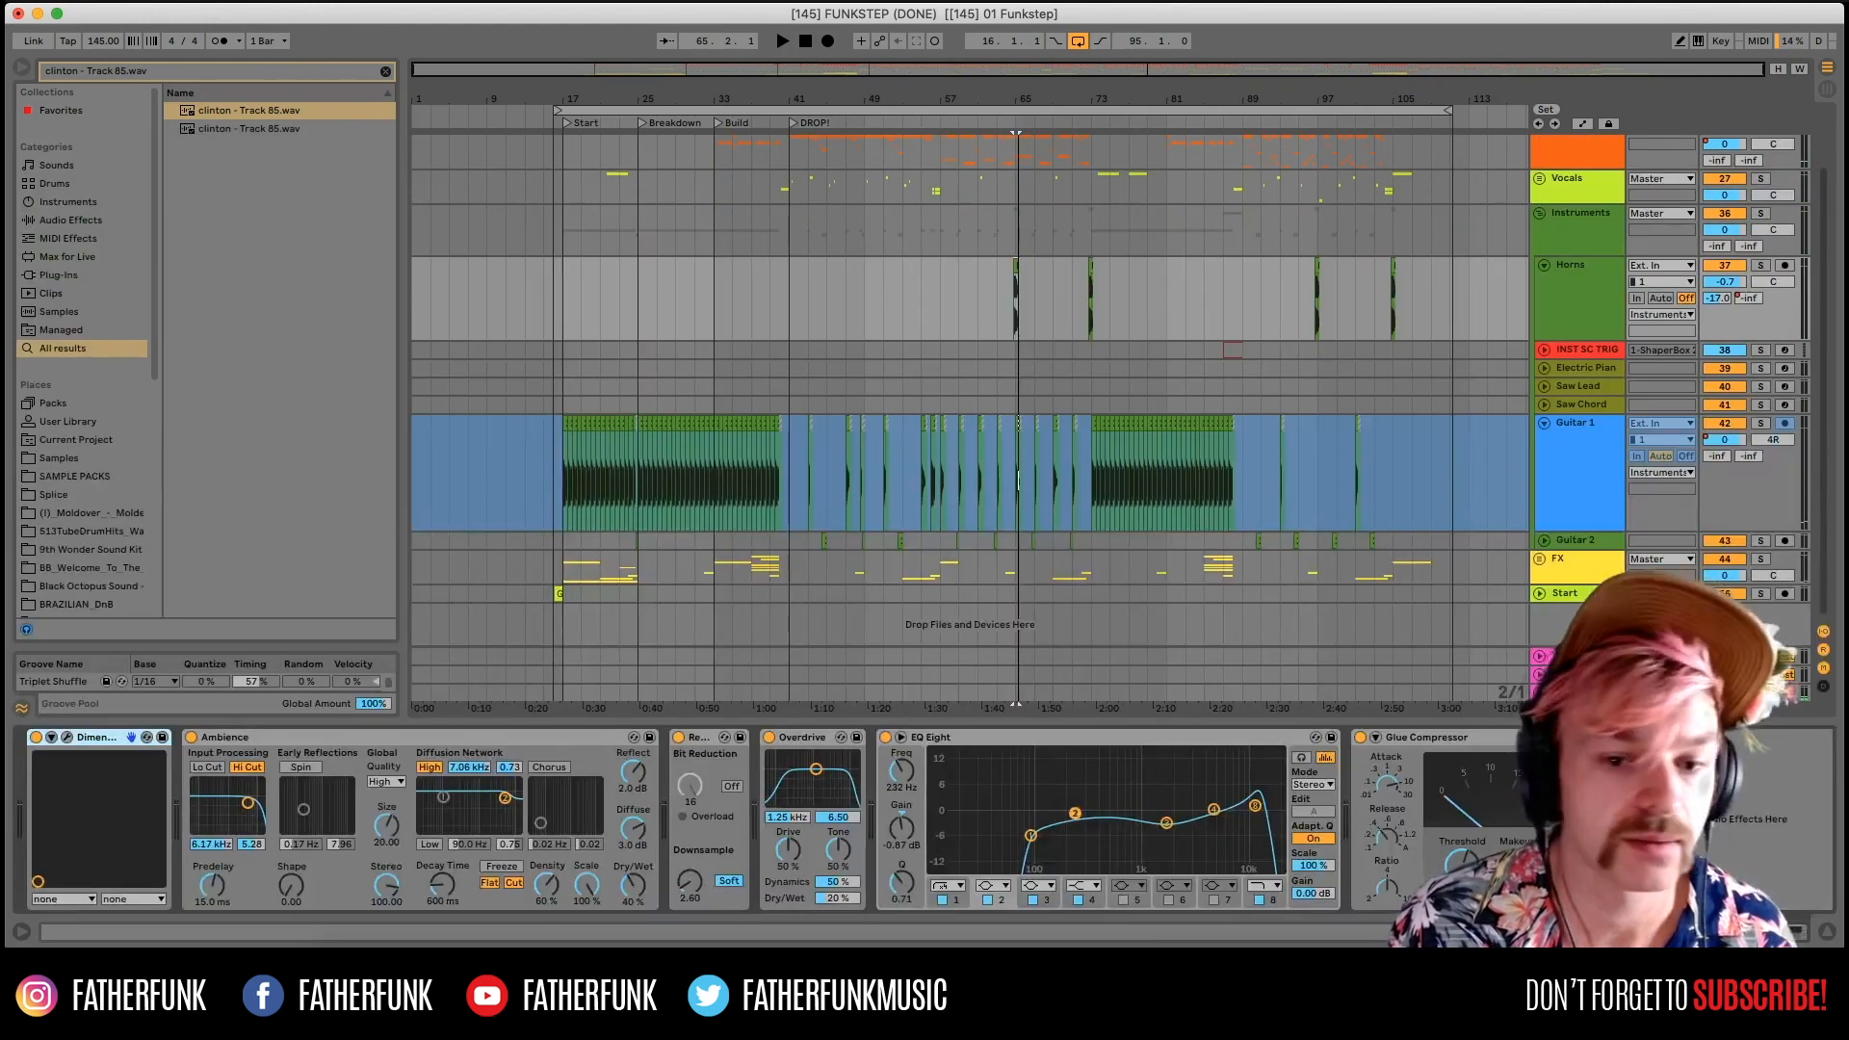
{"action": "key", "text": "space"}
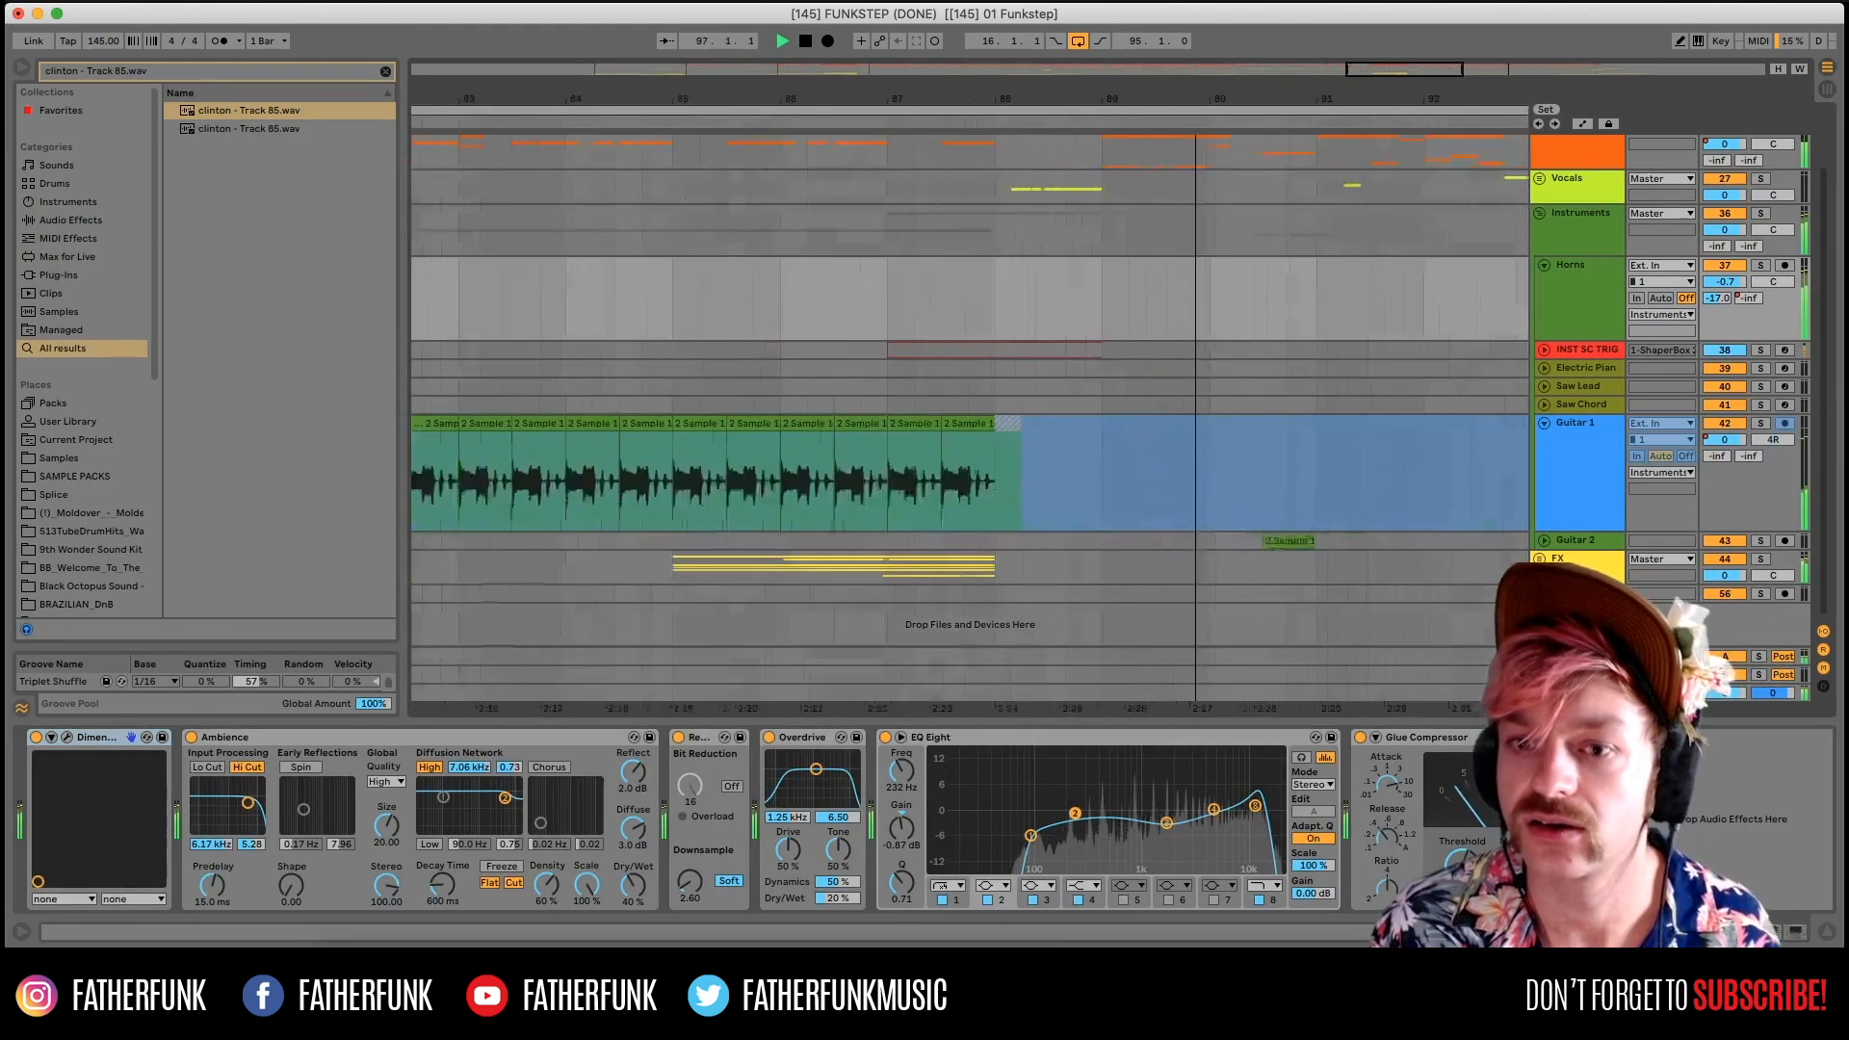
{"action": "scroll", "coordinate": [969, 414], "scroll_direction": "right", "scroll_amount": 10}
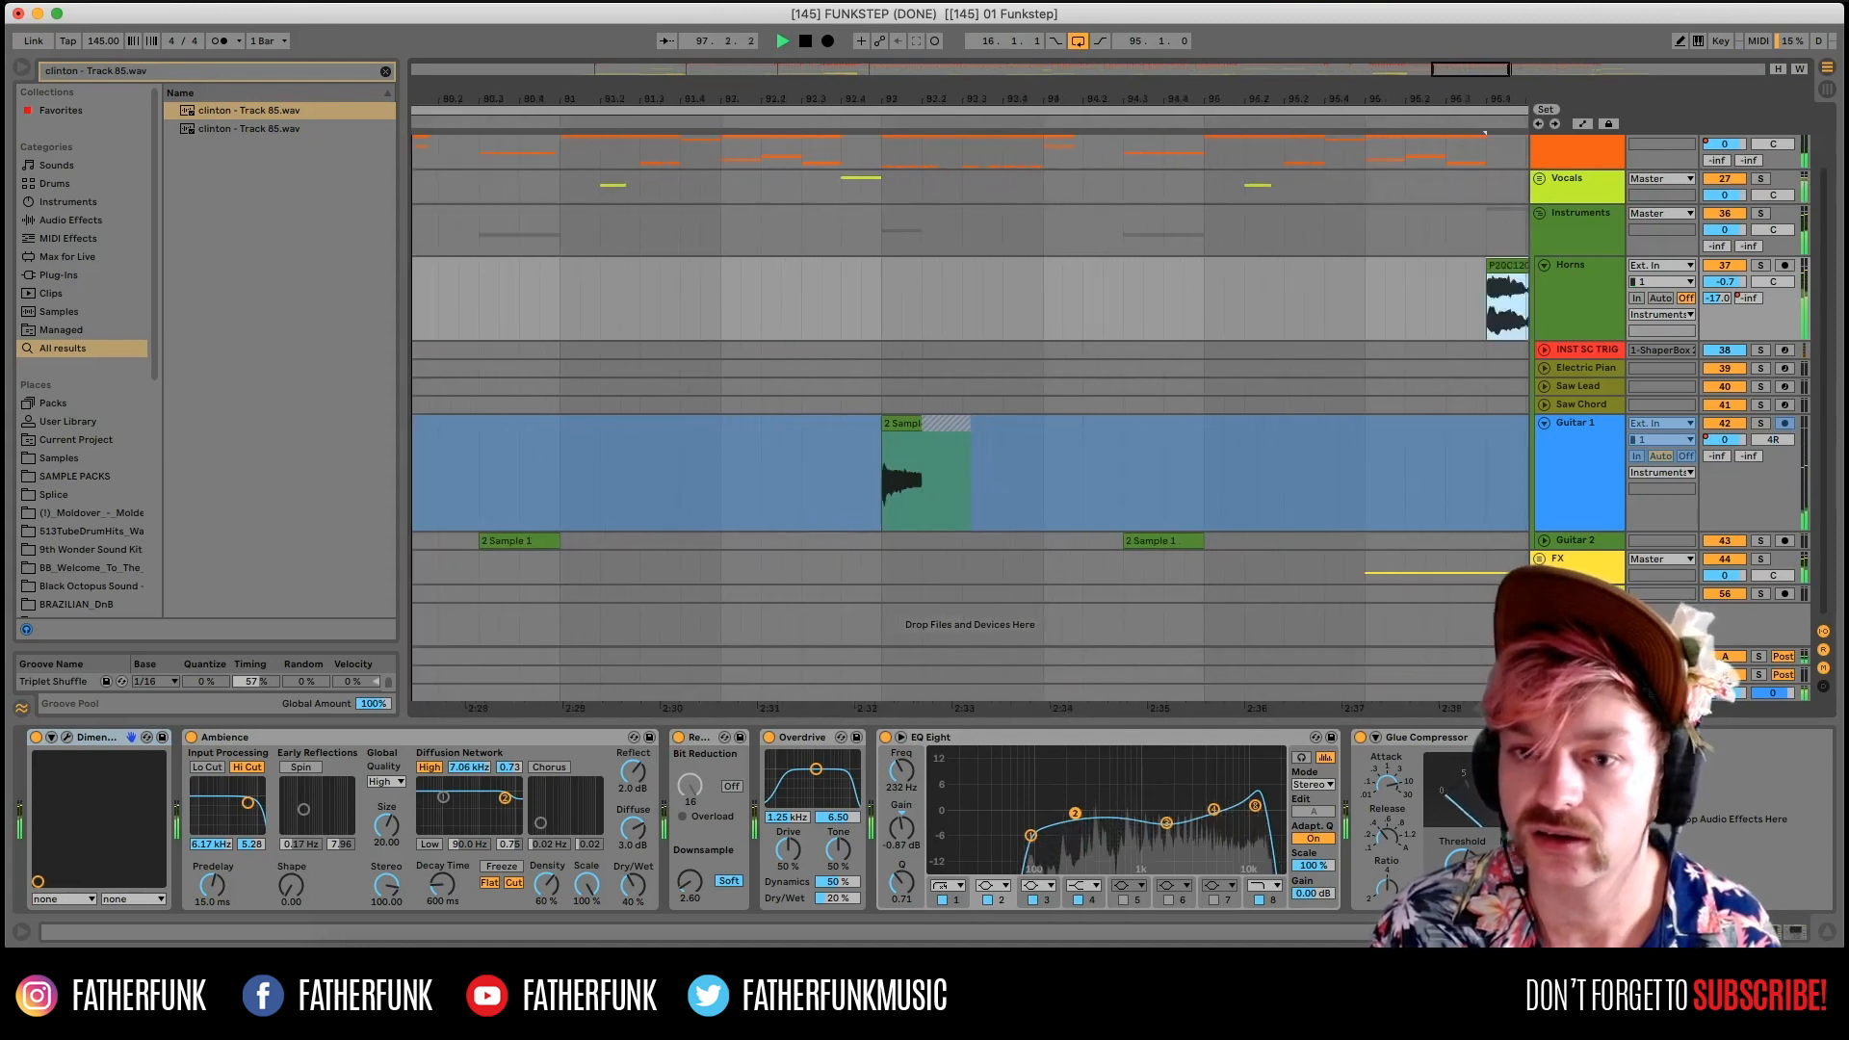
{"action": "key", "text": "space"}
{"action": "scroll", "coordinate": [1052, 308], "scroll_direction": "down", "scroll_amount": 8}
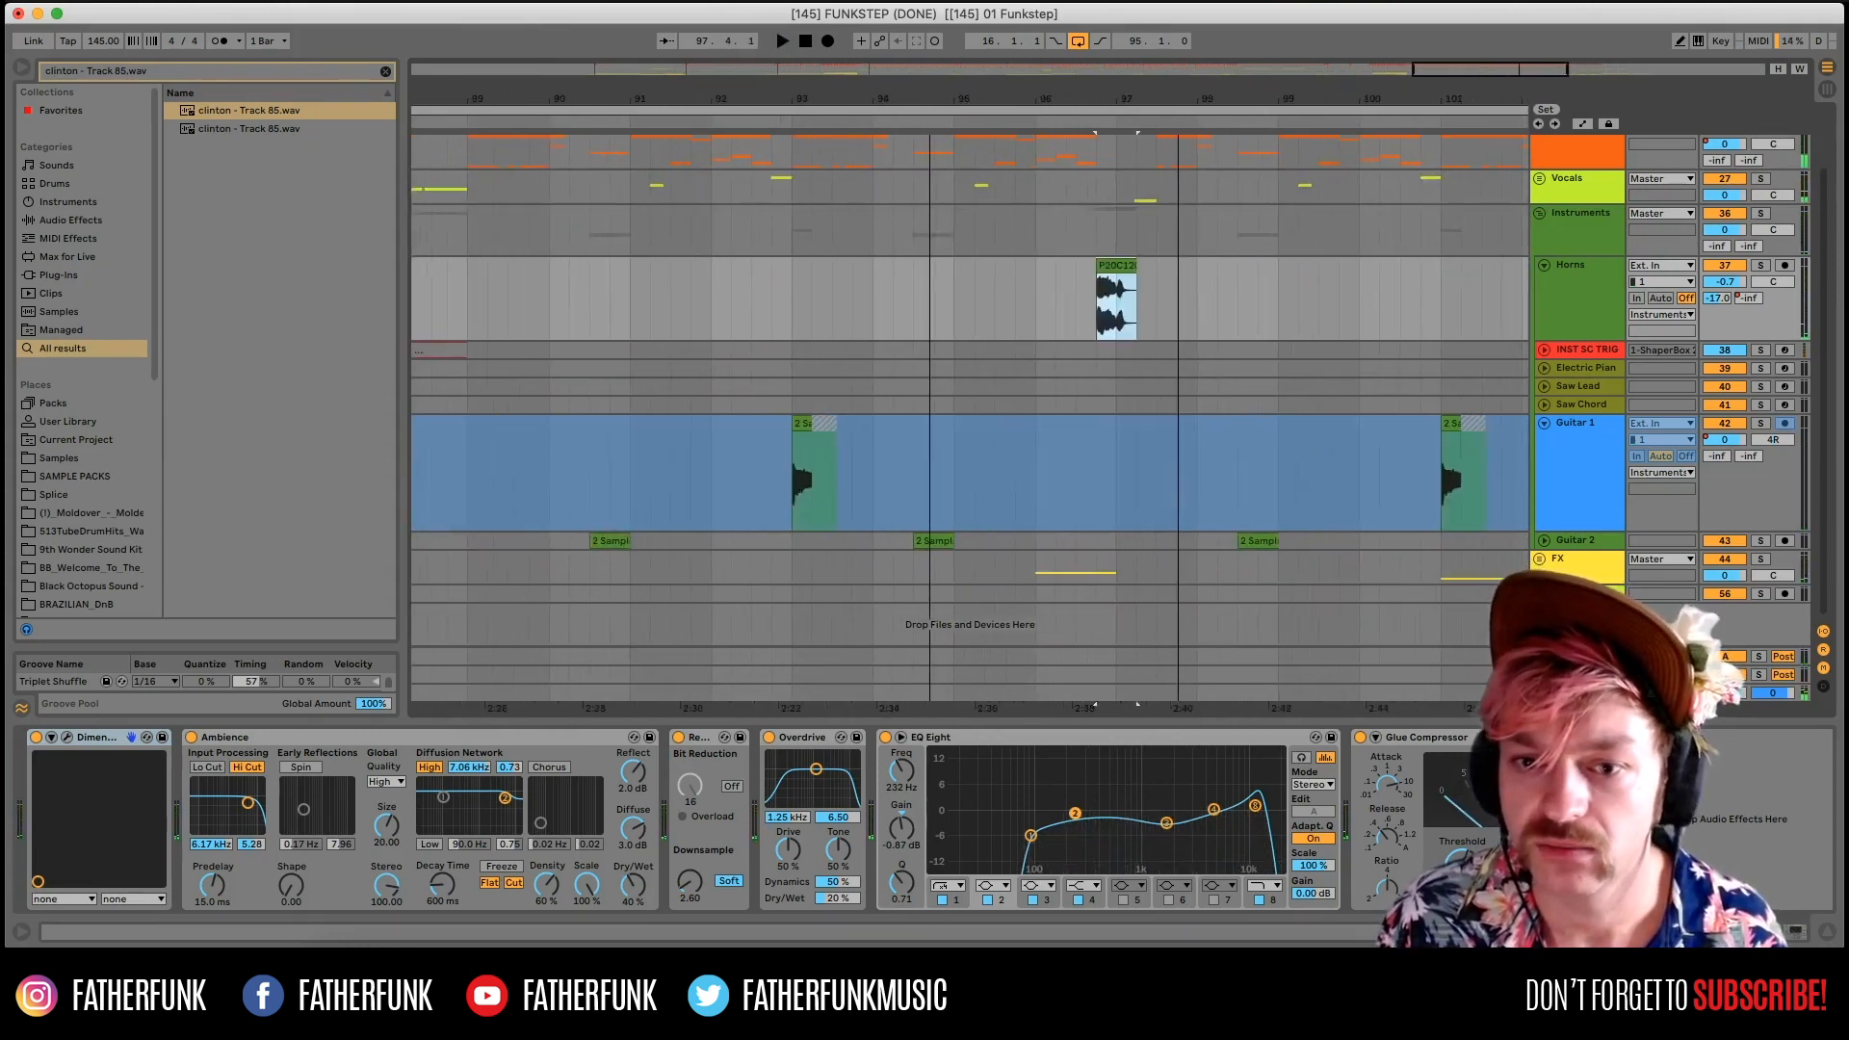
Unfold the Guitar 2 track, play its clip just before bar 95 and return to the whole arrangement.
{"action": "left_click", "coordinate": [1543, 540]}
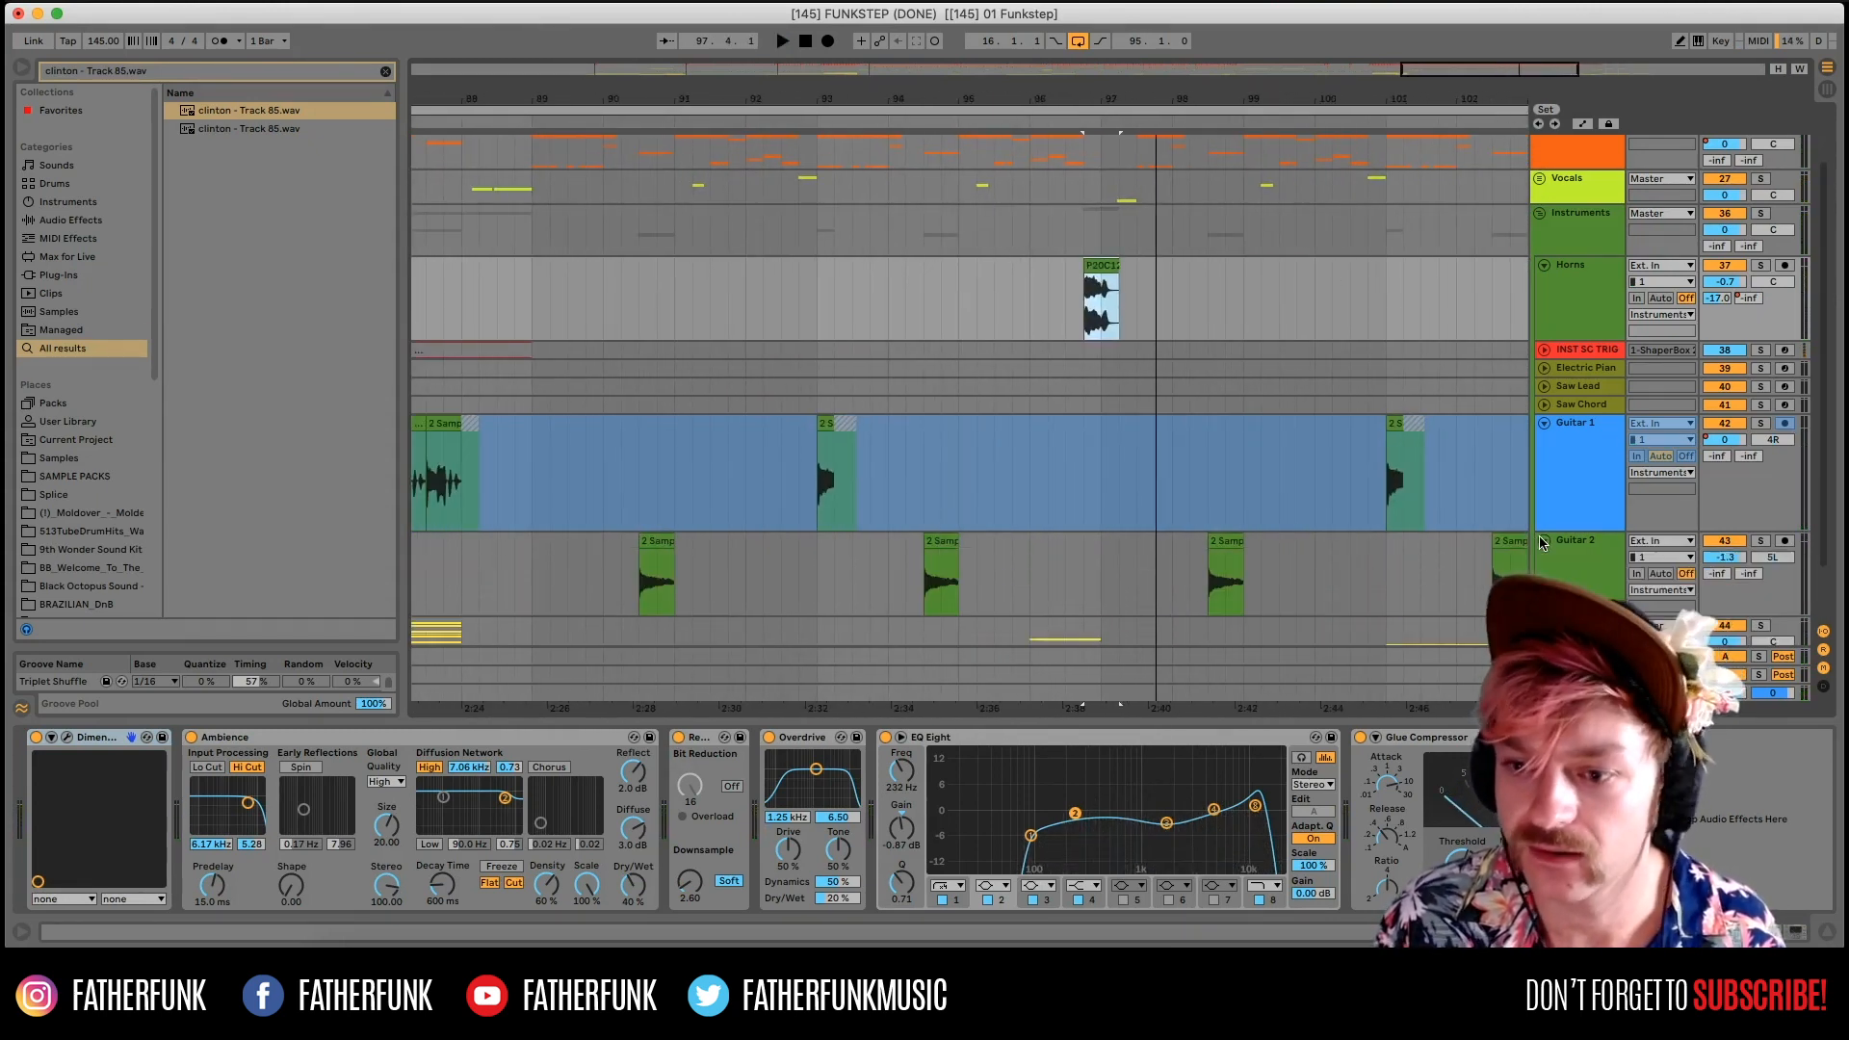
{"action": "left_click", "coordinate": [1544, 540]}
{"action": "left_click", "coordinate": [1544, 540]}
{"action": "left_click", "coordinate": [941, 541]}
{"action": "key", "text": "space"}
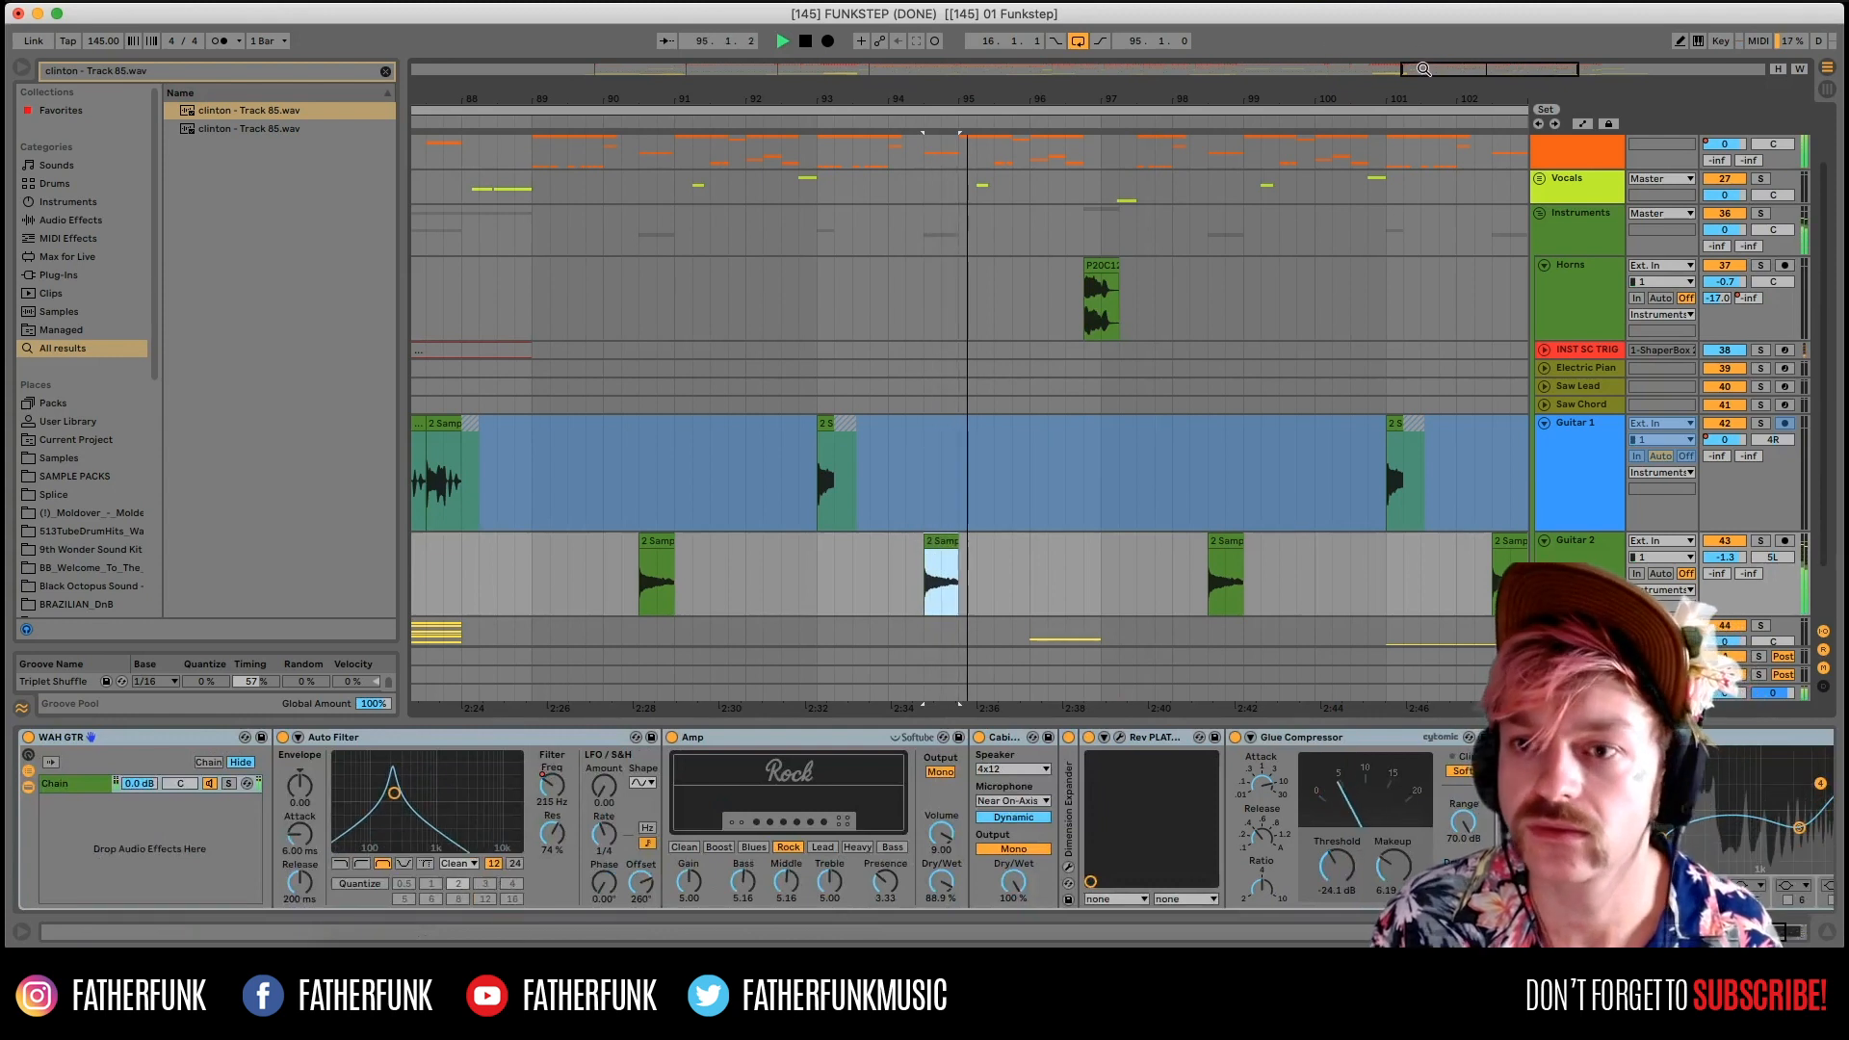
{"action": "double_click", "coordinate": [1328, 69]}
{"action": "key", "text": "space"}
Solo the Horns track and play its first clip, from 64.4.
{"action": "left_click", "coordinate": [1016, 298]}
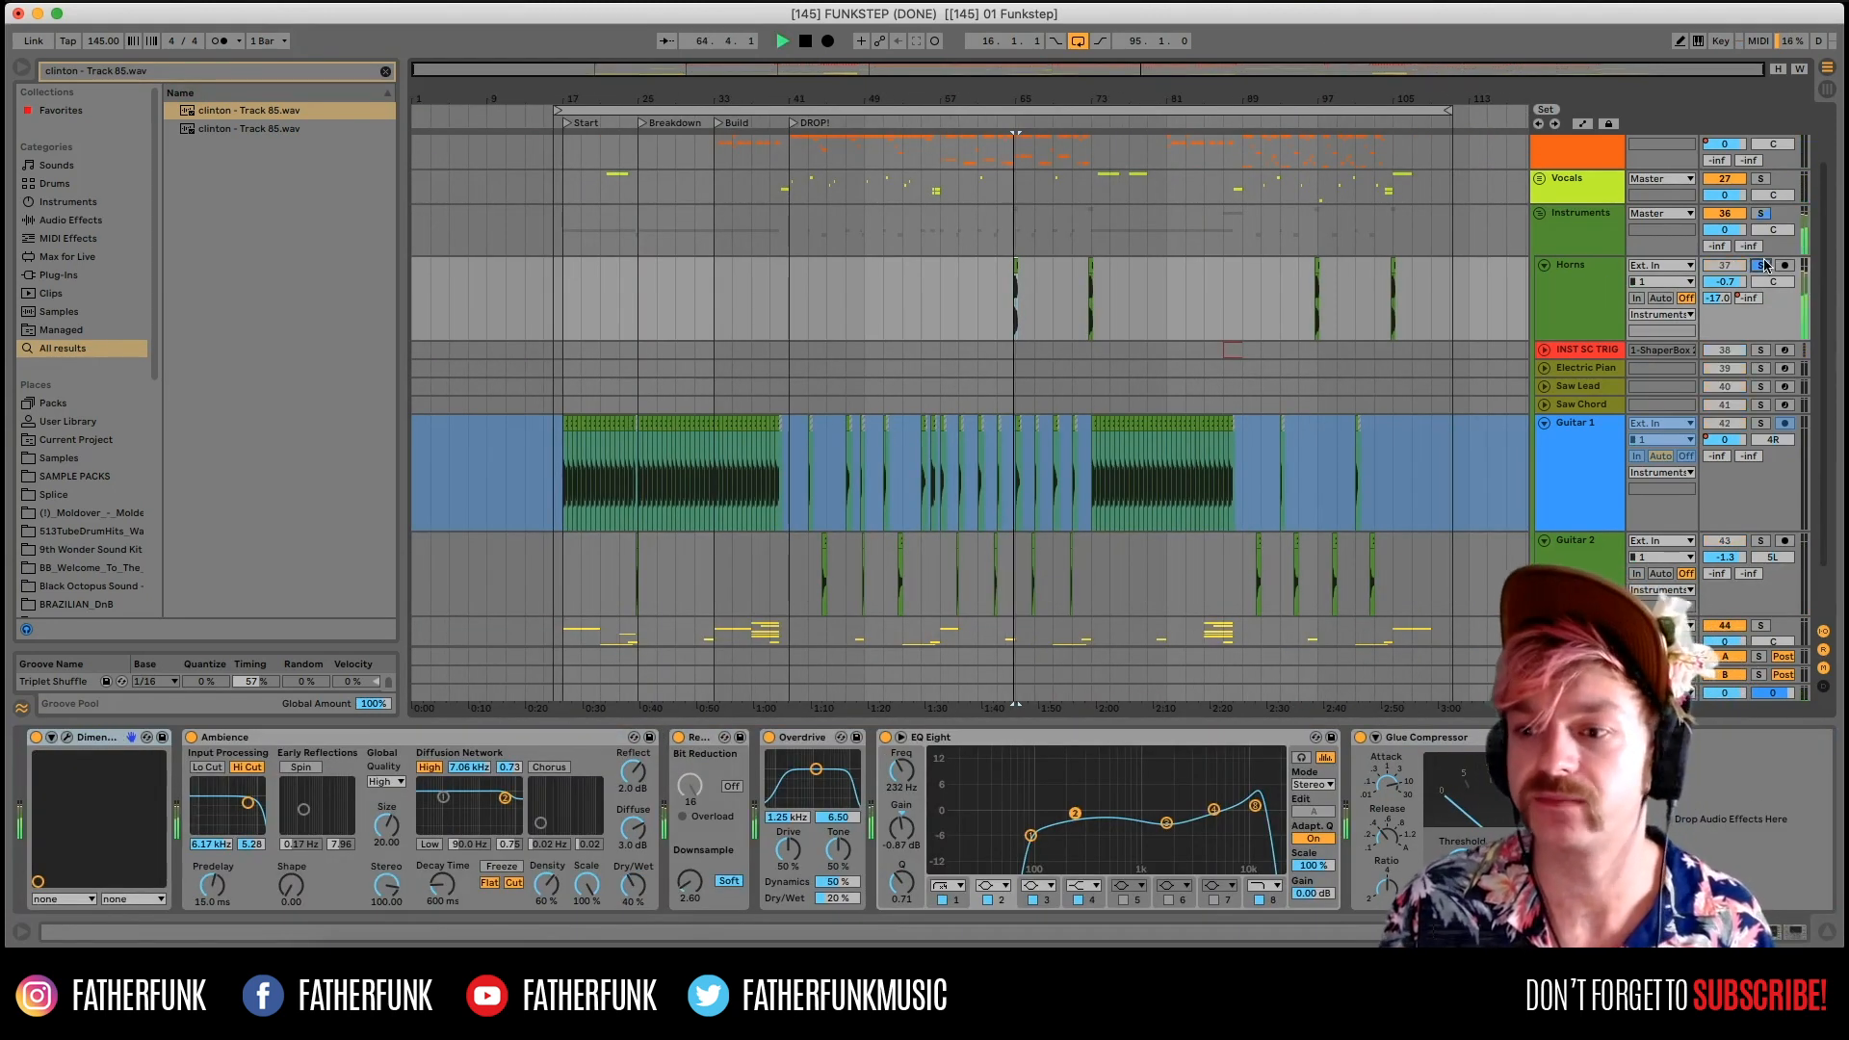
{"action": "key", "text": "space"}
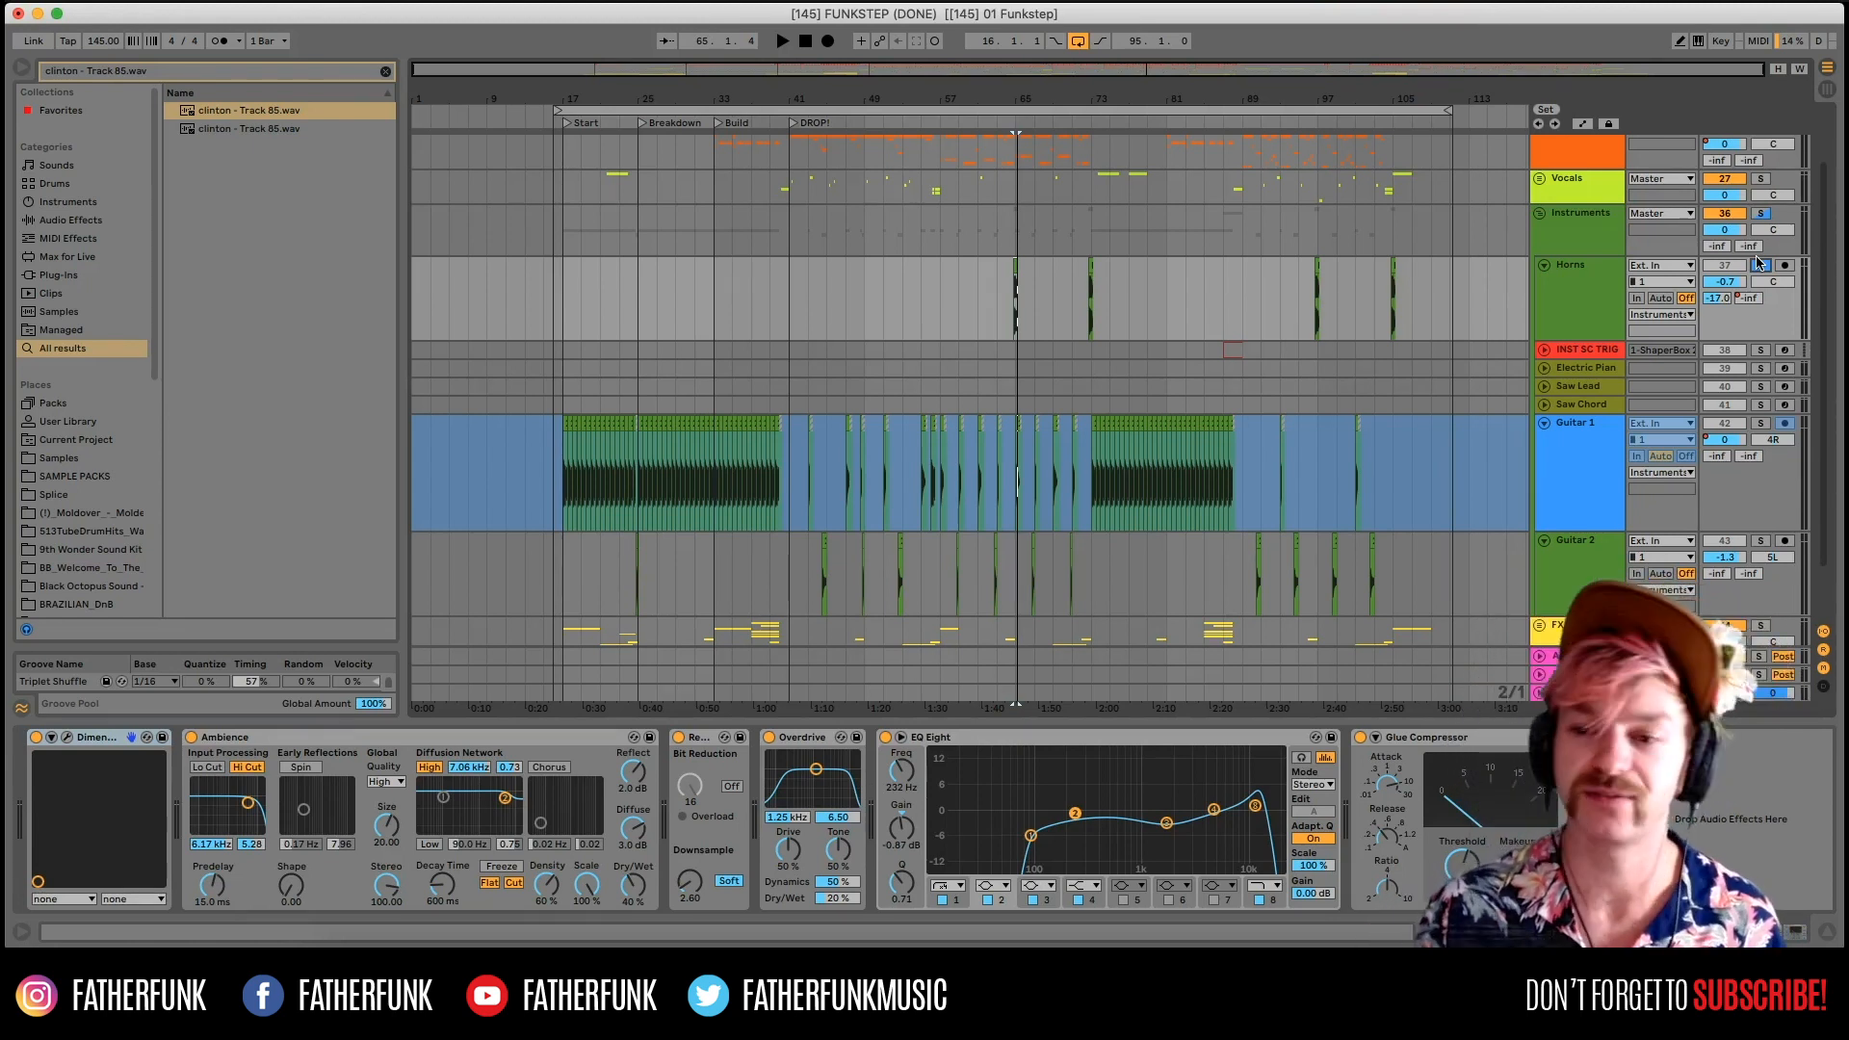
{"action": "left_click", "coordinate": [1567, 325]}
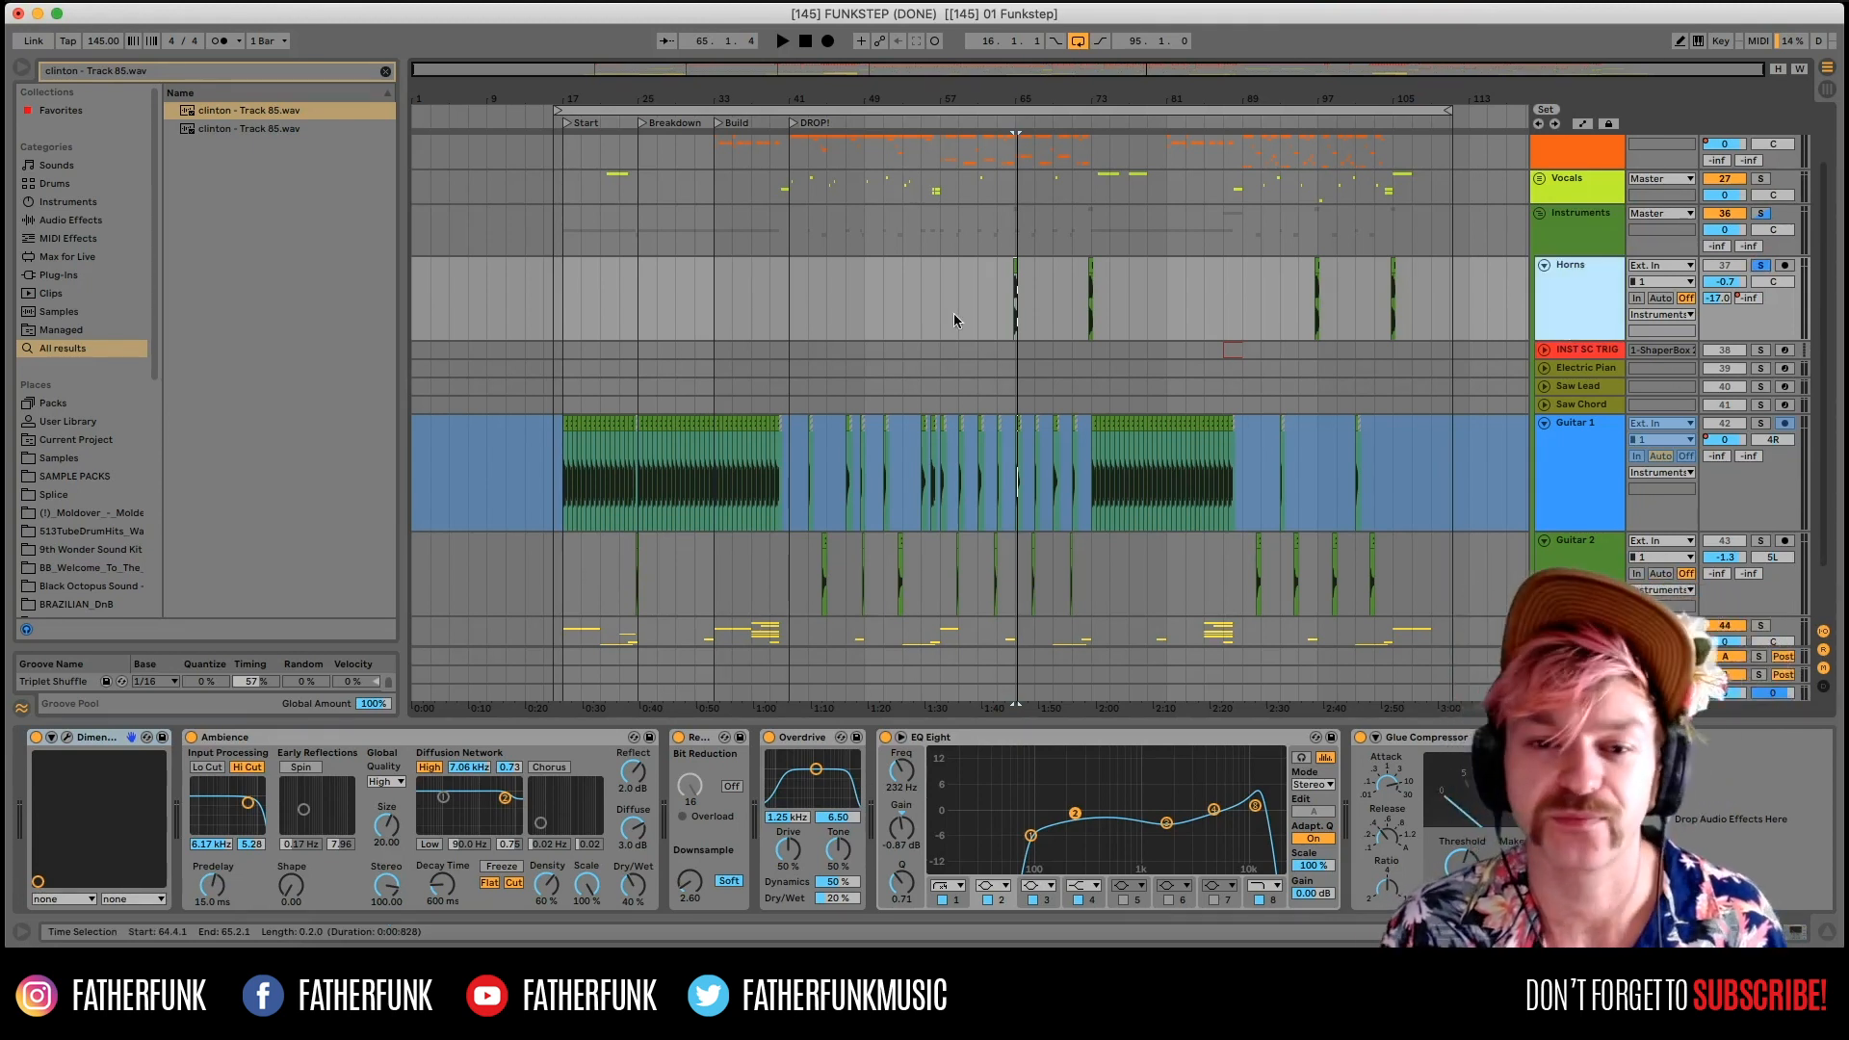
{"action": "left_click", "coordinate": [1016, 265]}
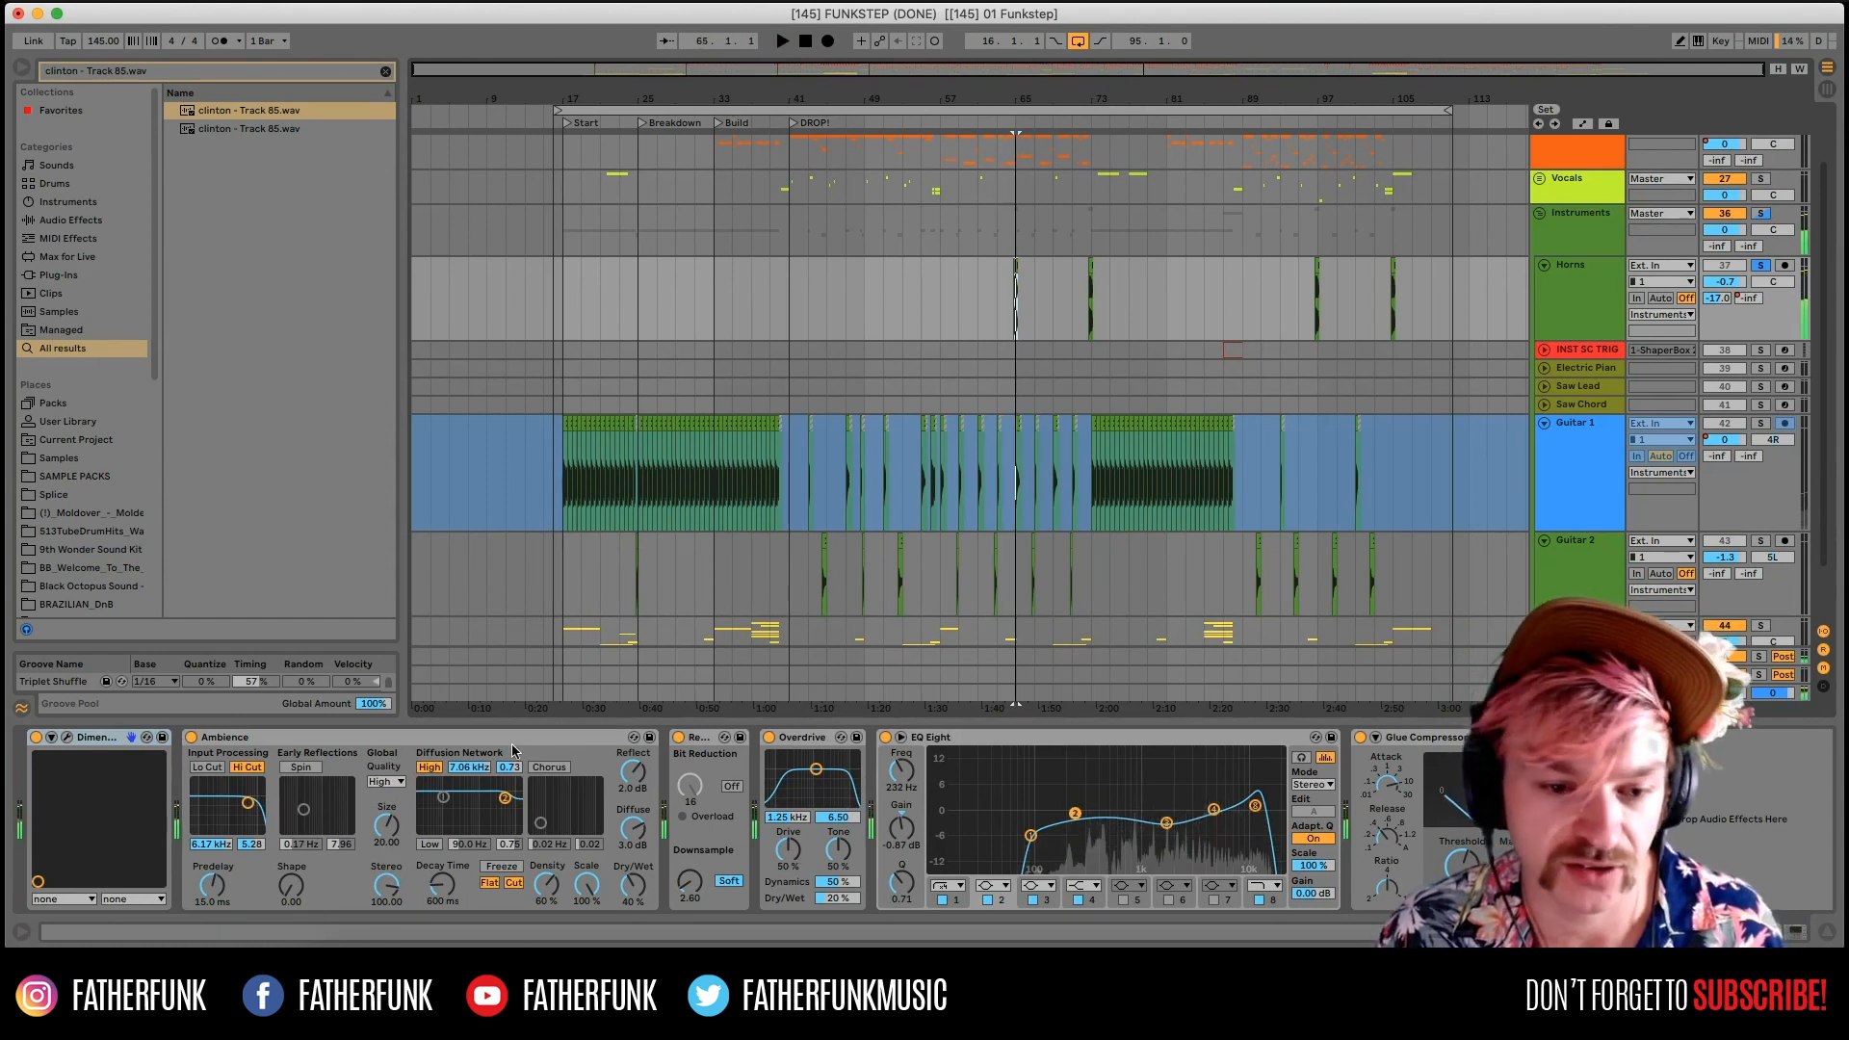
Compare the Horns sound with Redux and Overdrive switched off and on, inspect the Ambience reverb and unsolo the track.
{"action": "left_click", "coordinate": [679, 738]}
{"action": "left_click", "coordinate": [679, 737]}
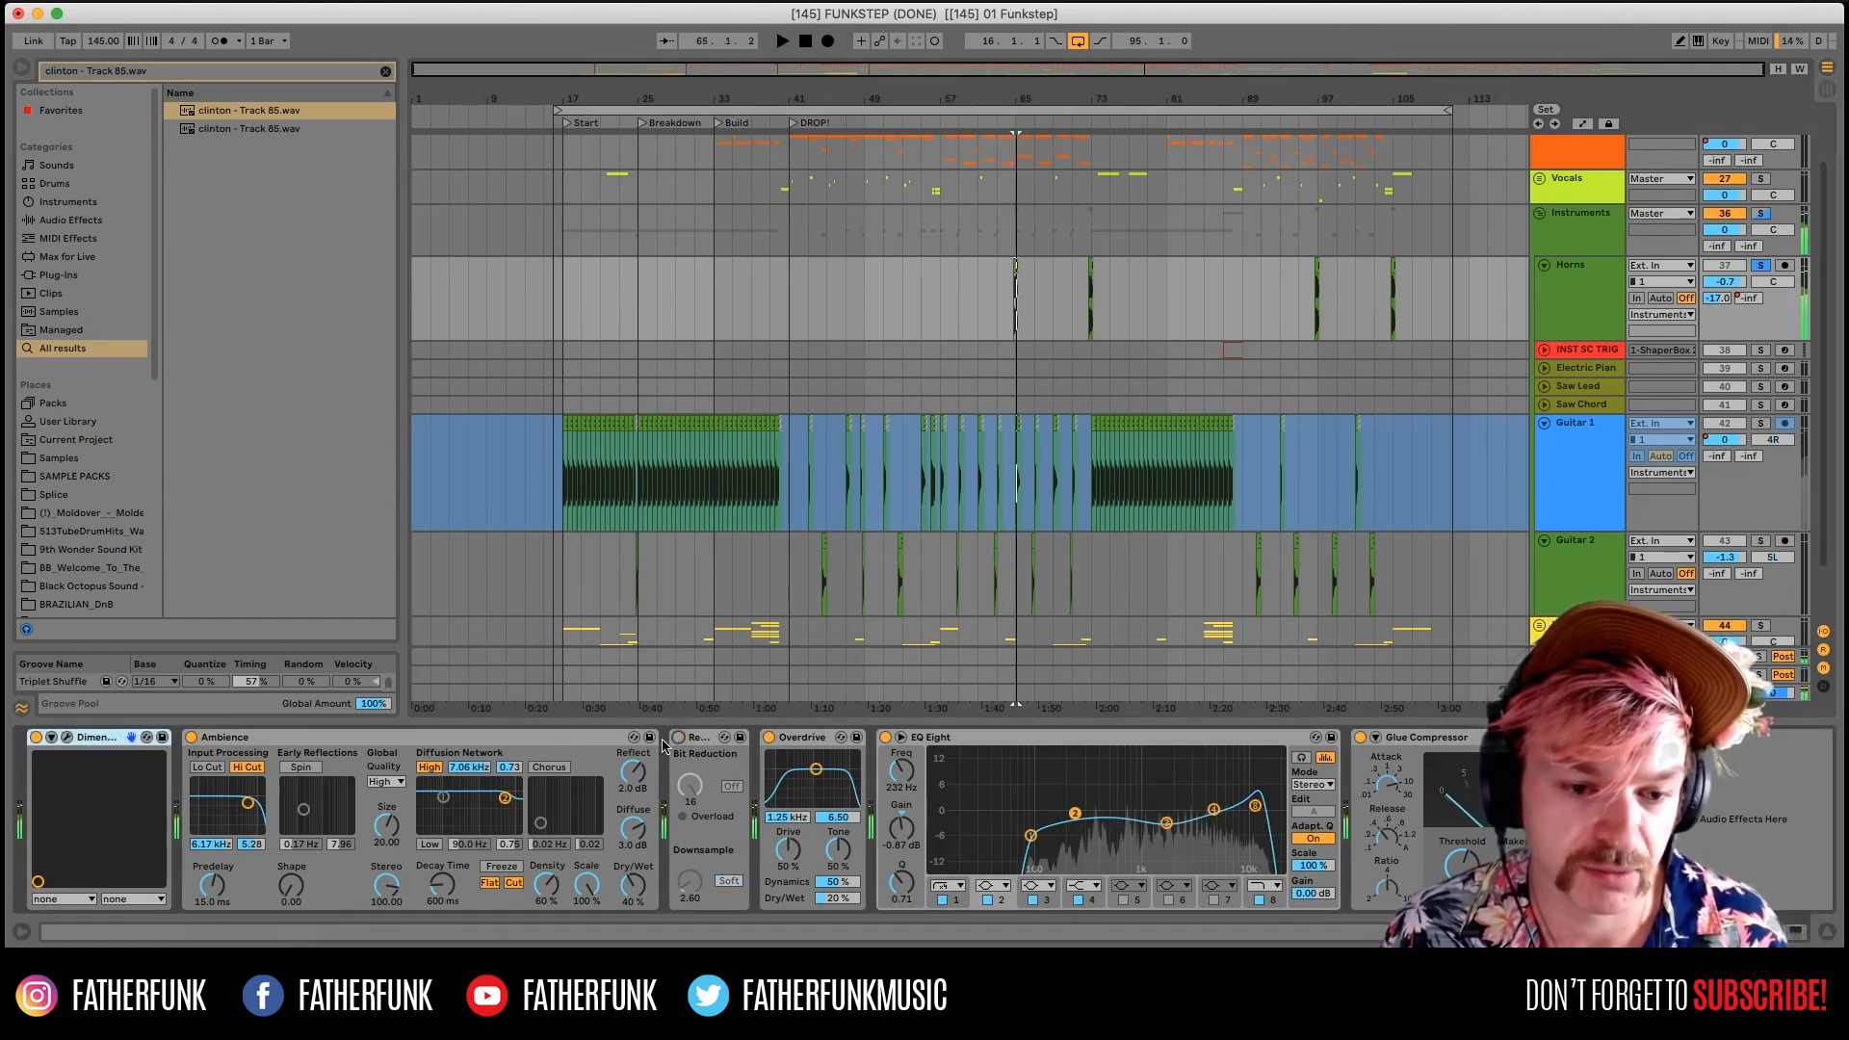
{"action": "left_click", "coordinate": [769, 738]}
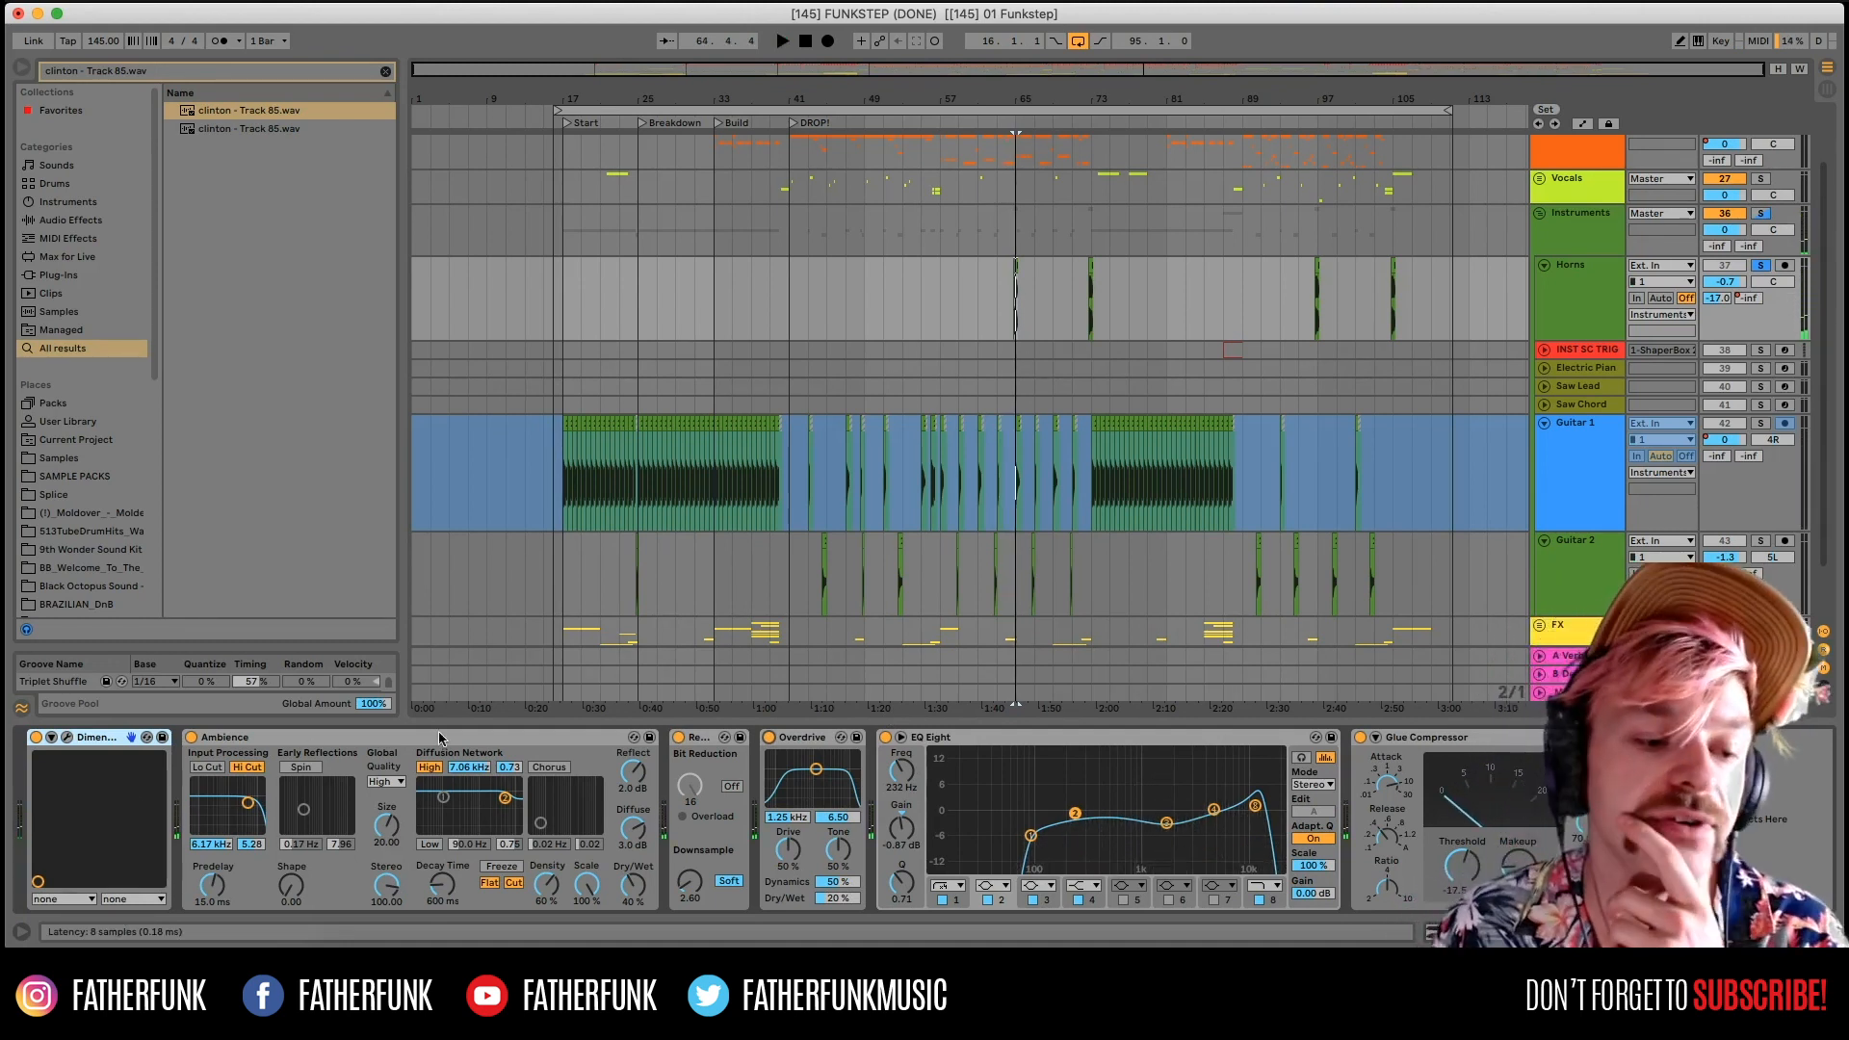
{"action": "left_click", "coordinate": [466, 738]}
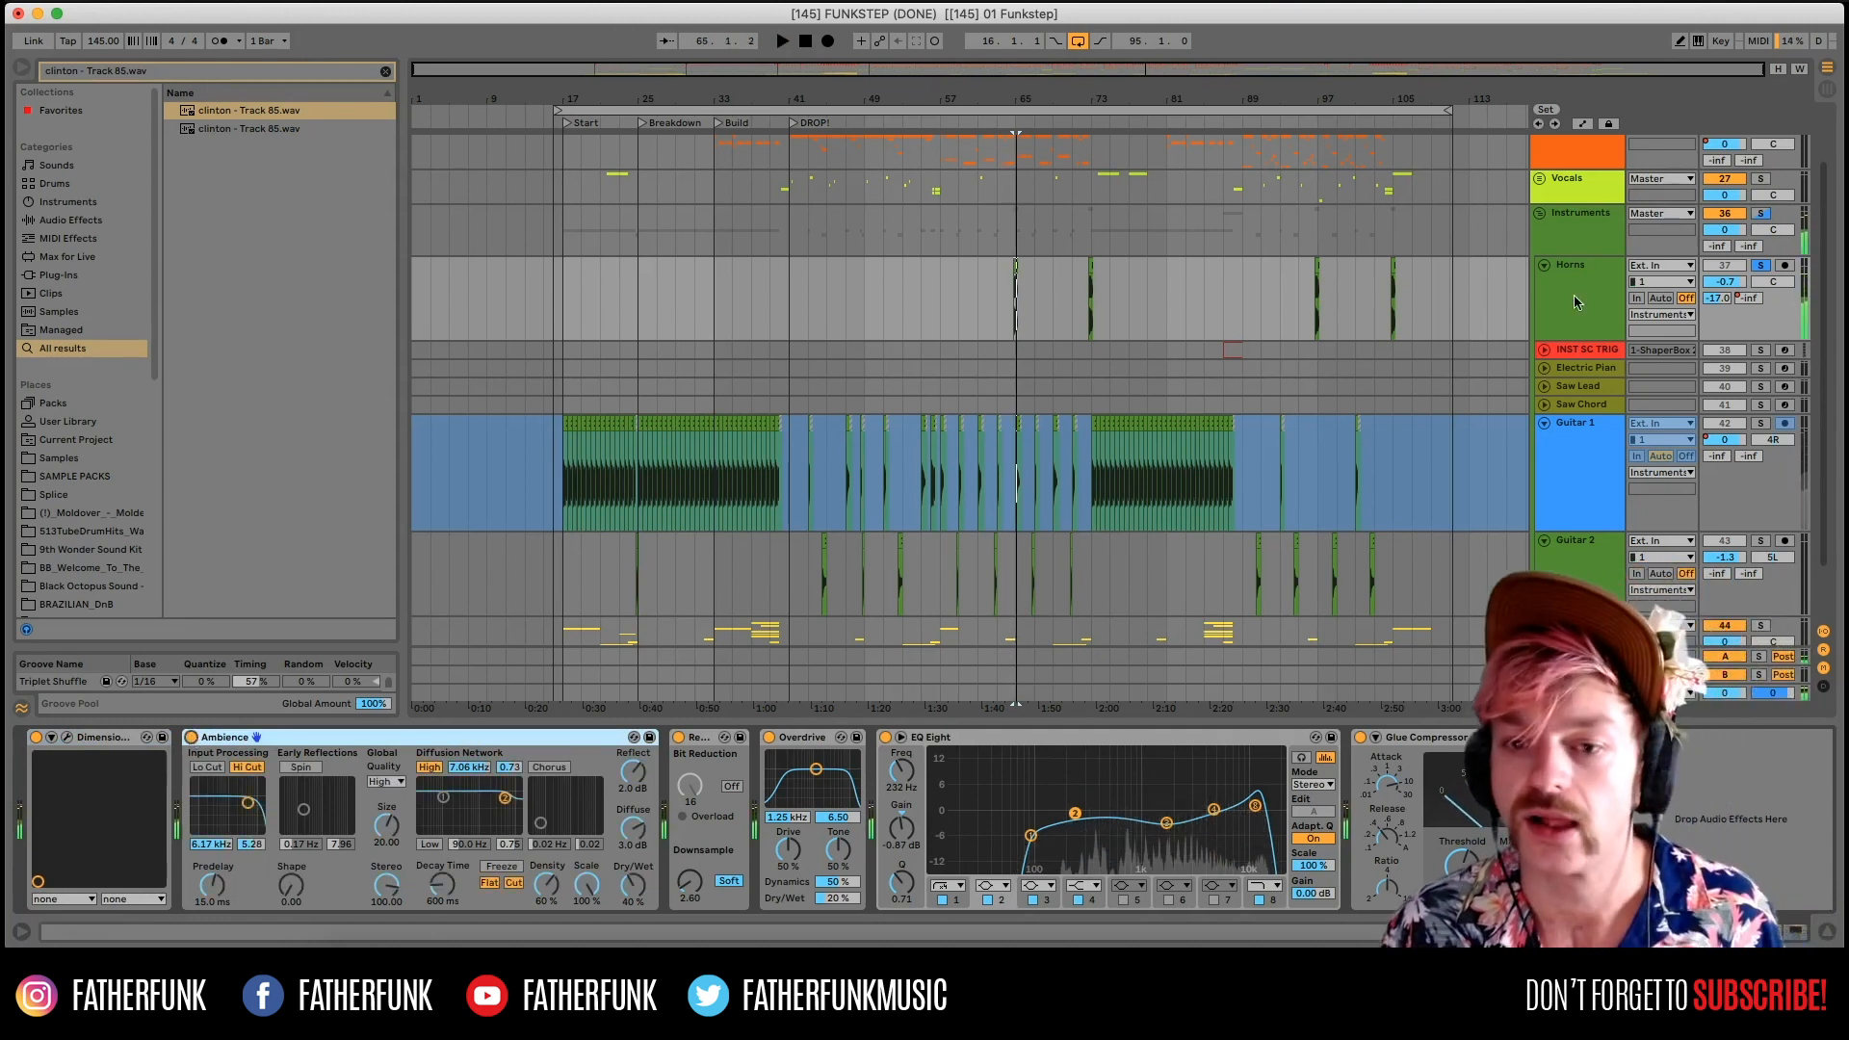
{"action": "left_click", "coordinate": [1760, 265]}
Set the insert marker at 25.1 on Guitar 1, unfreeze the track and play it in solo.
{"action": "left_click", "coordinate": [653, 504]}
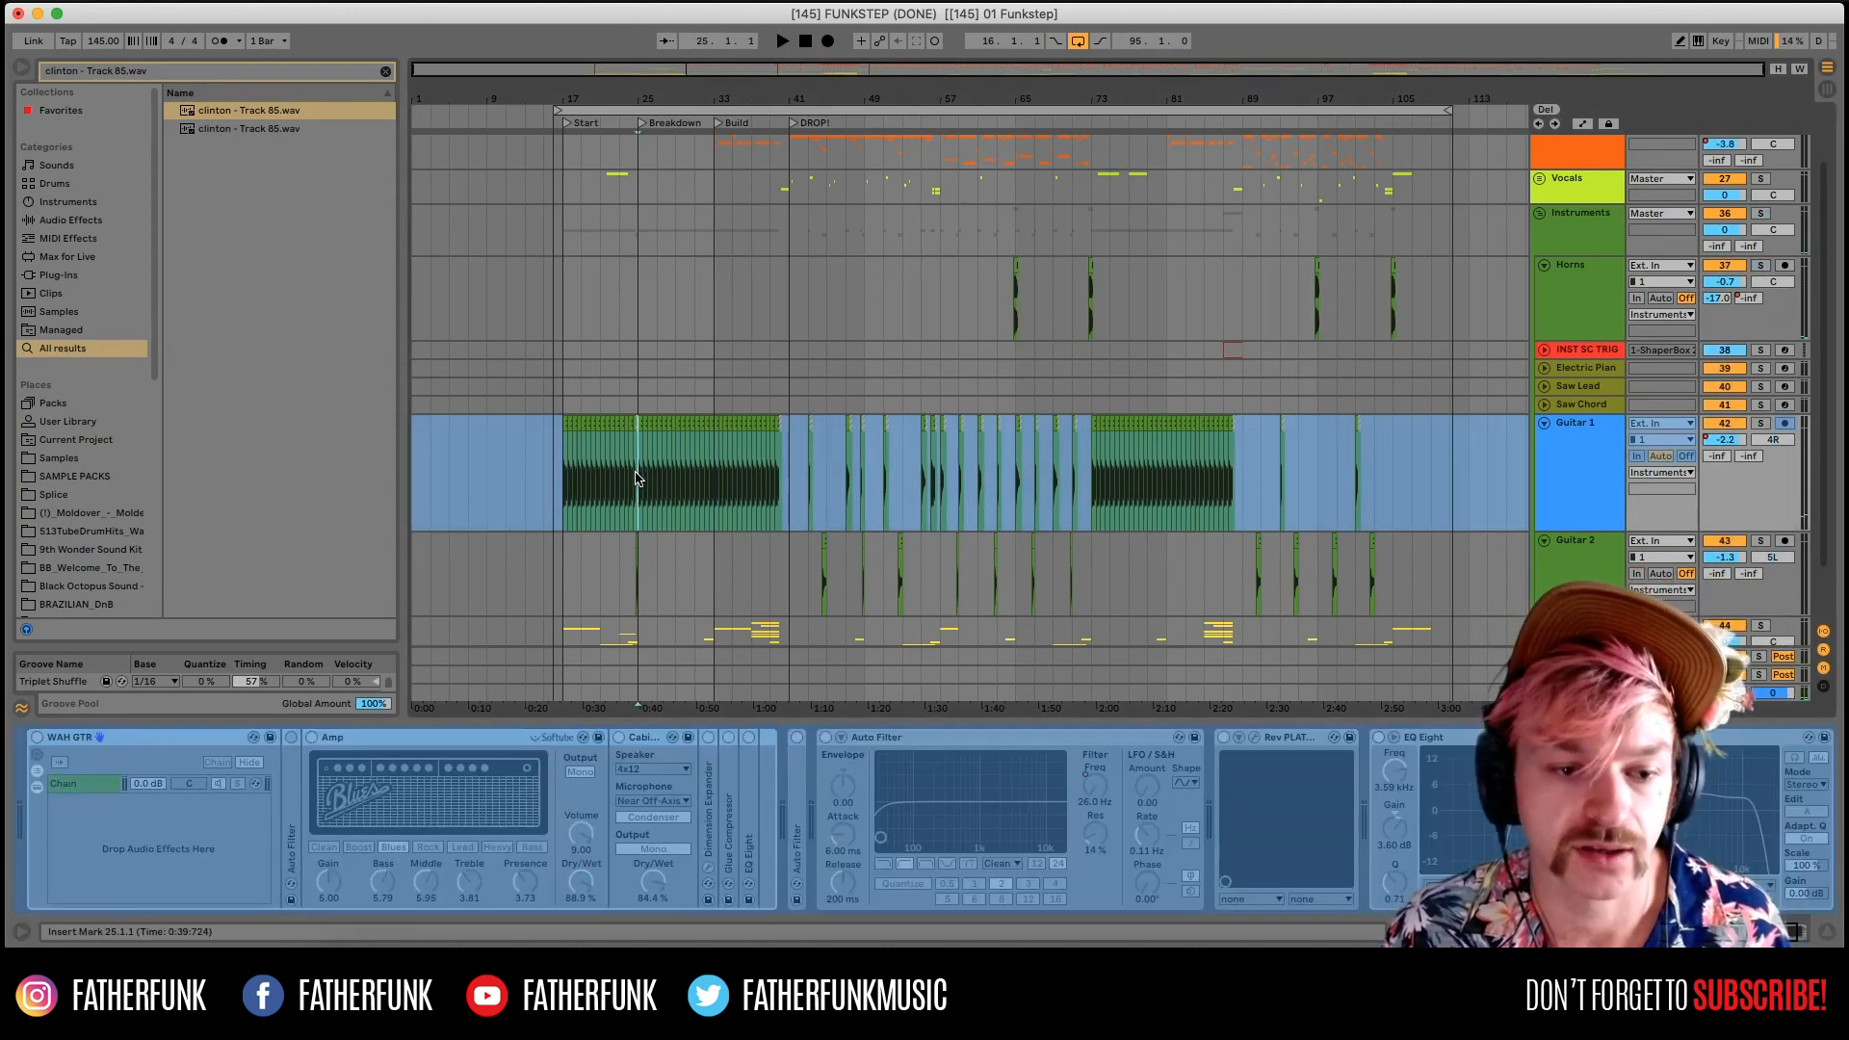
{"action": "right_click", "coordinate": [1565, 500]}
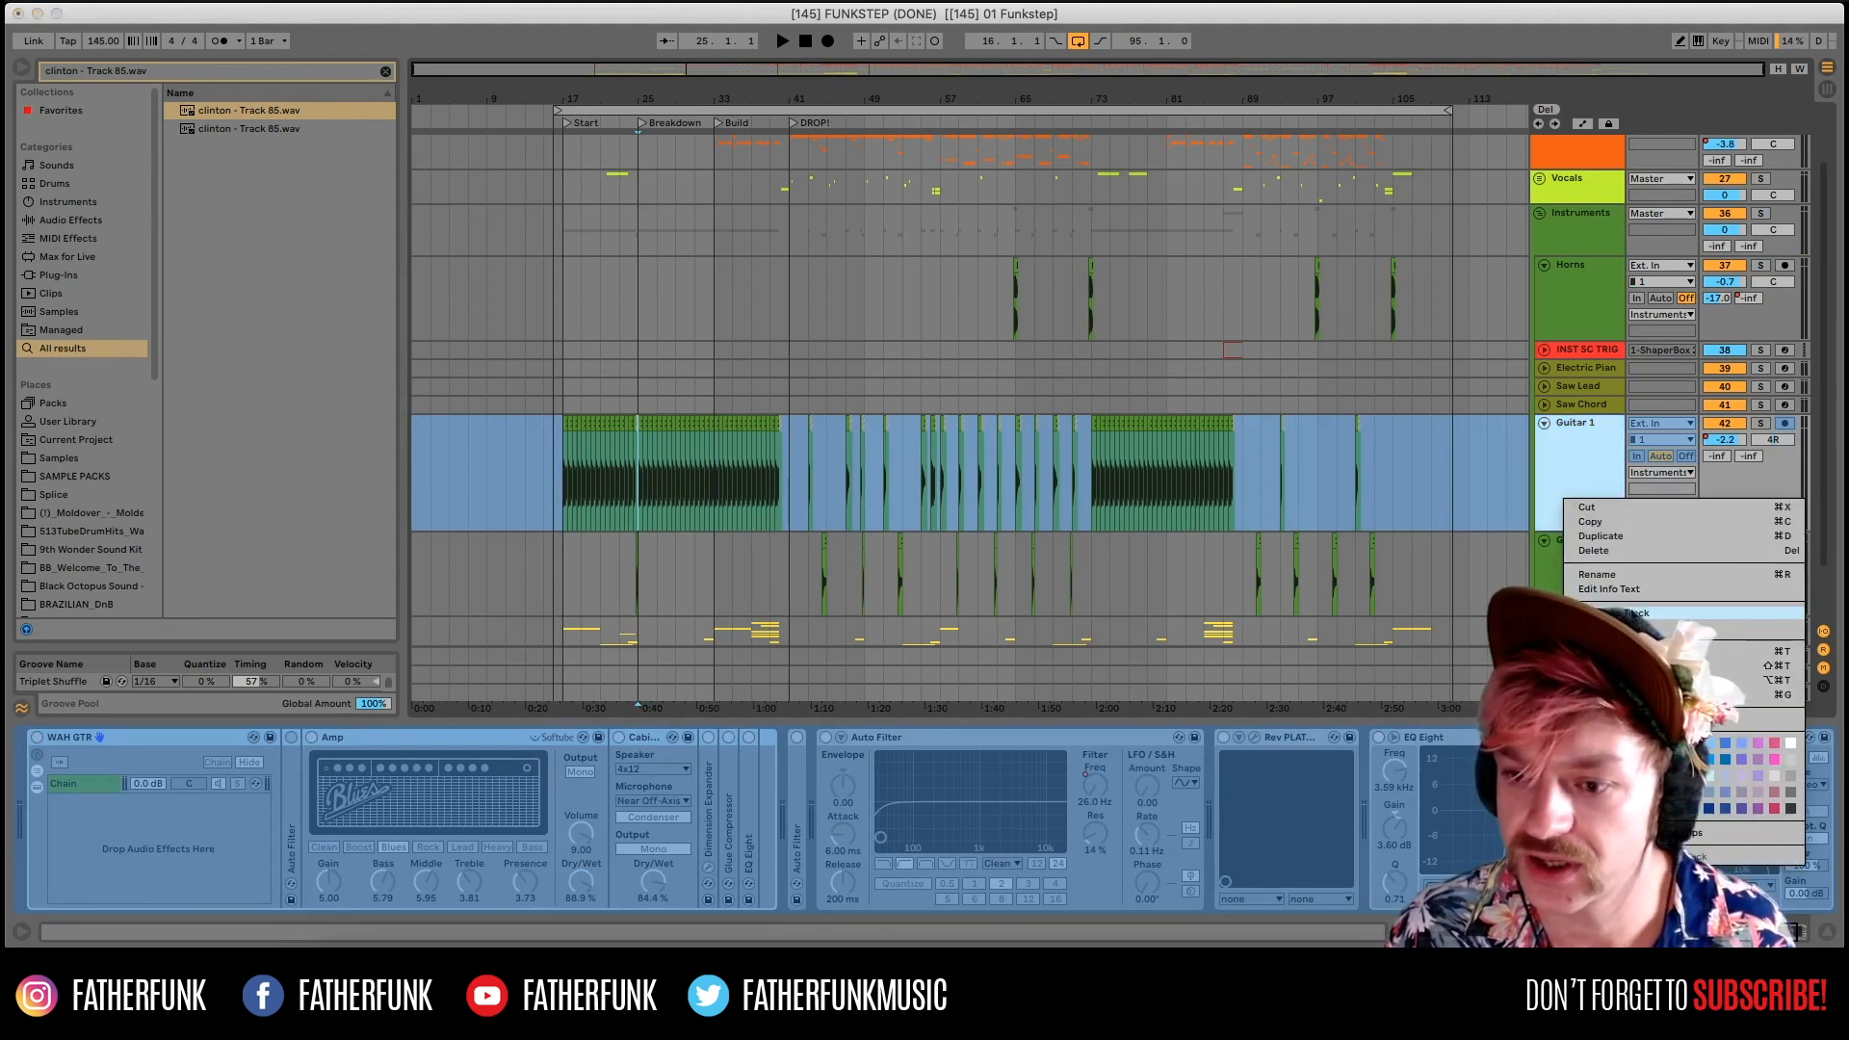
{"action": "left_click", "coordinate": [1632, 614]}
{"action": "left_click", "coordinate": [1760, 424]}
{"action": "key", "text": "space"}
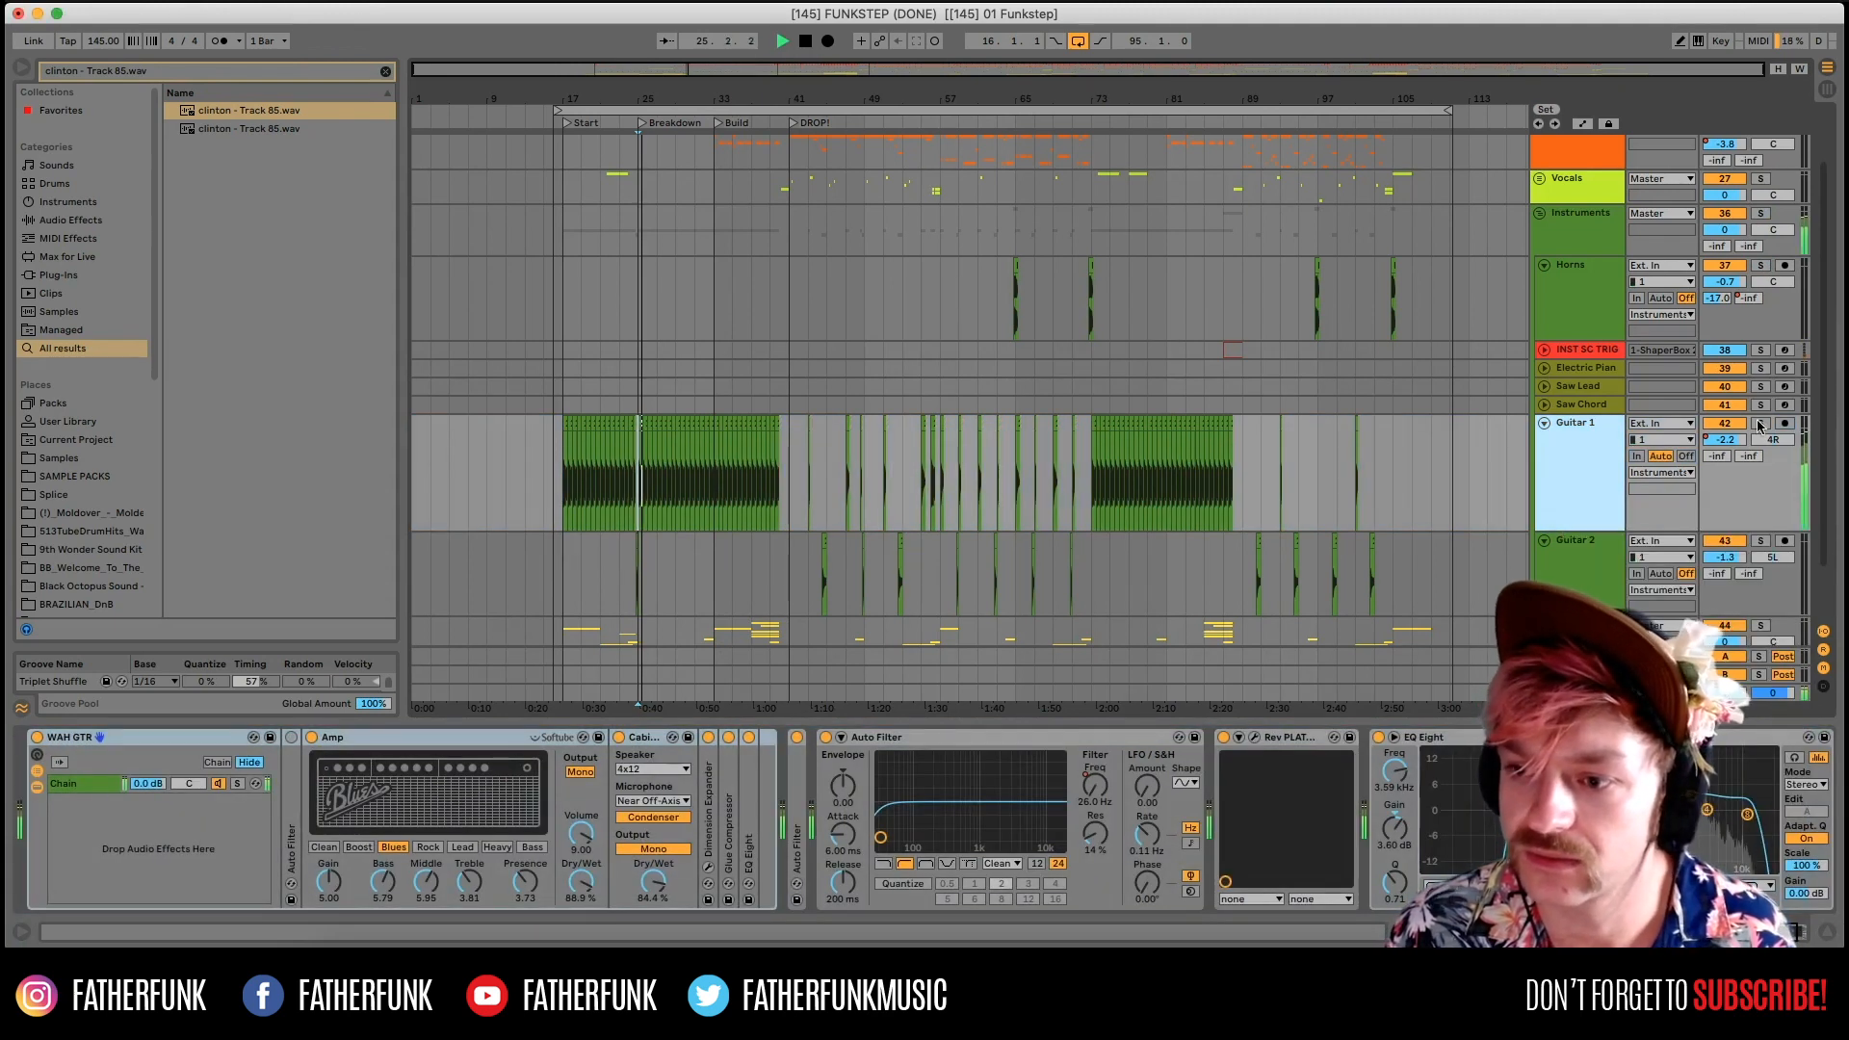
Play the soloed Guitar 1 track from its clip at 28.3.
{"action": "left_click", "coordinate": [672, 427]}
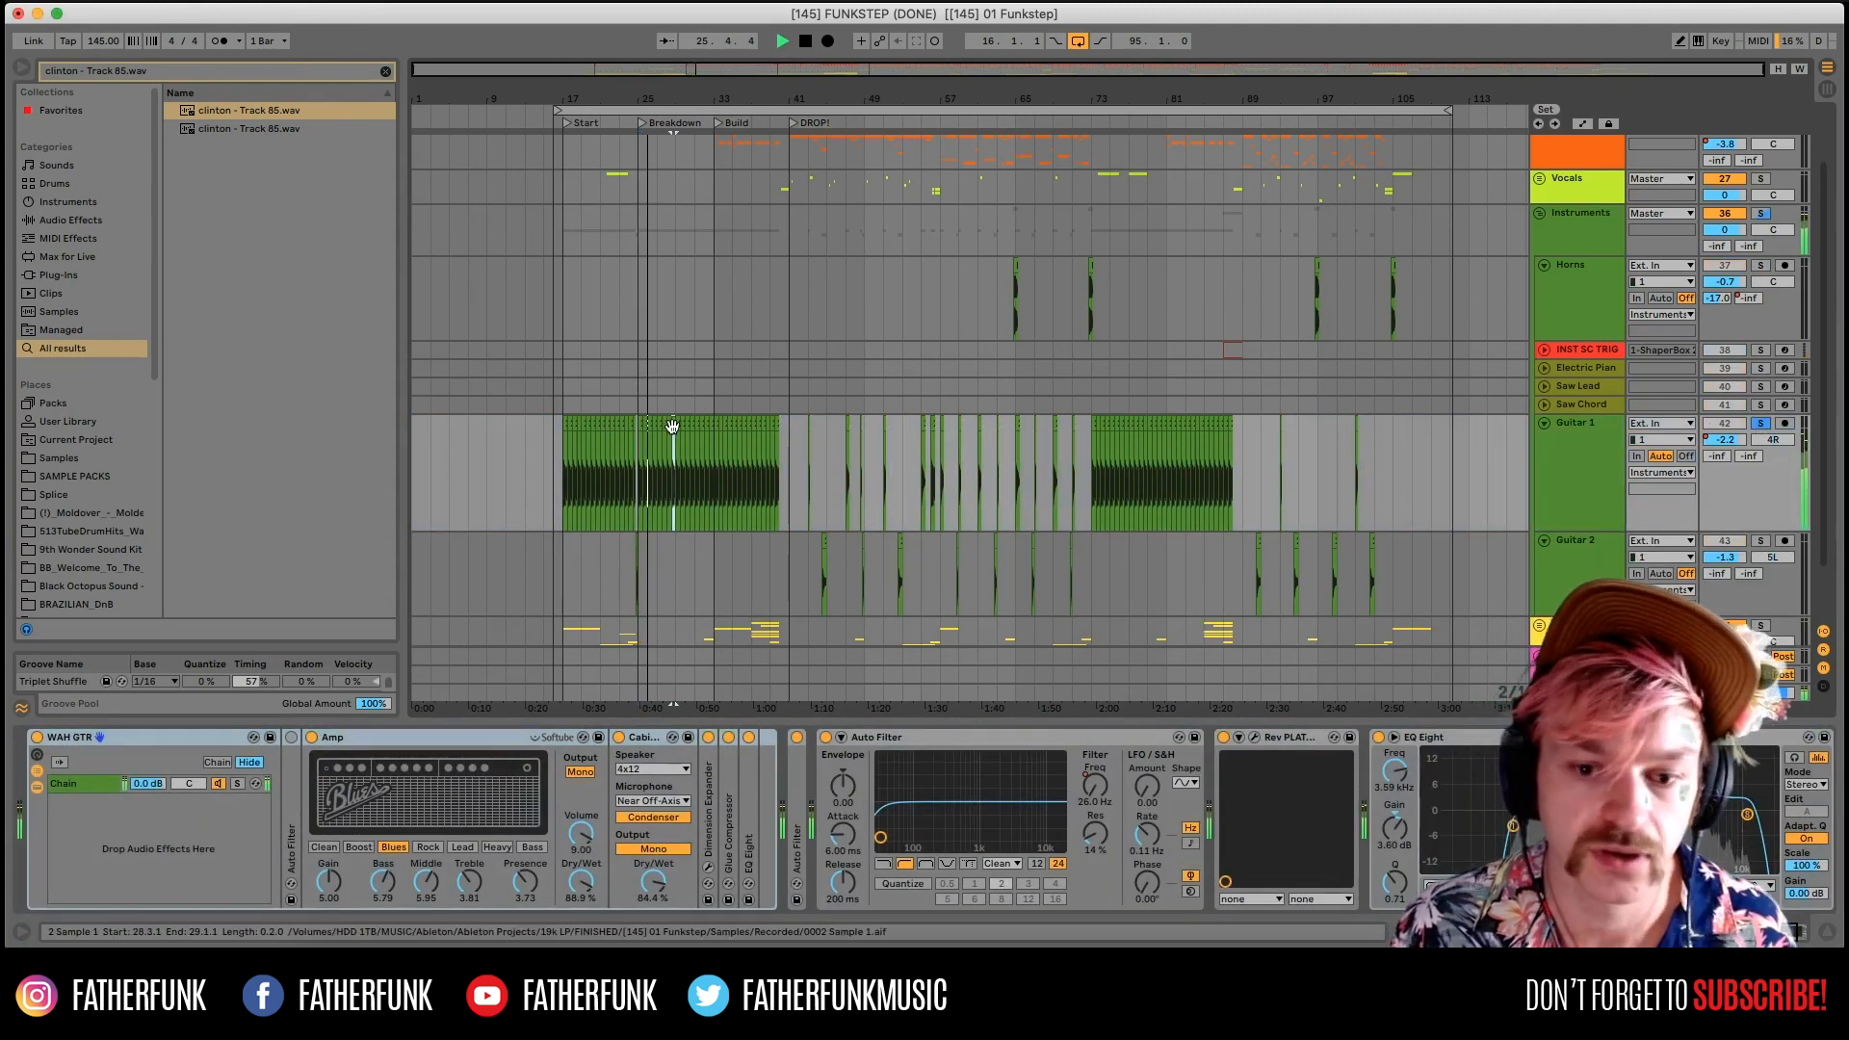
{"action": "key", "text": "space"}
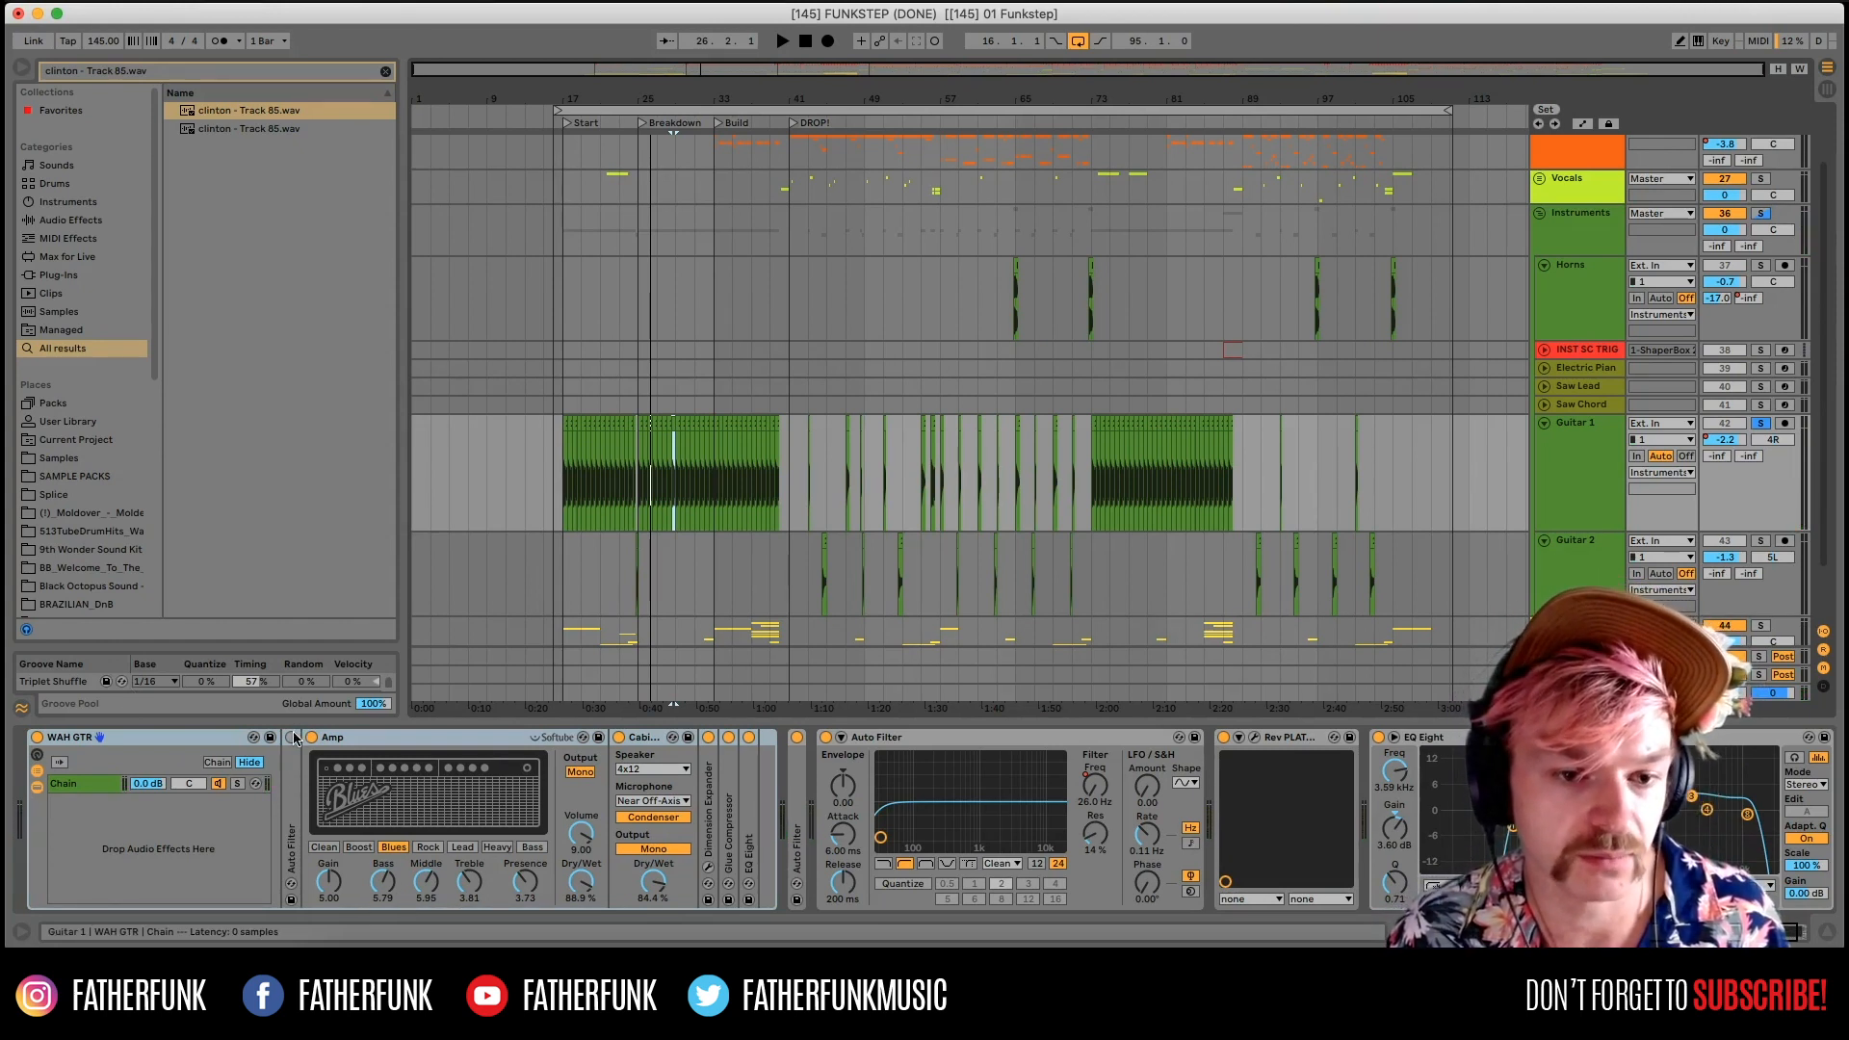
{"action": "key", "text": "space"}
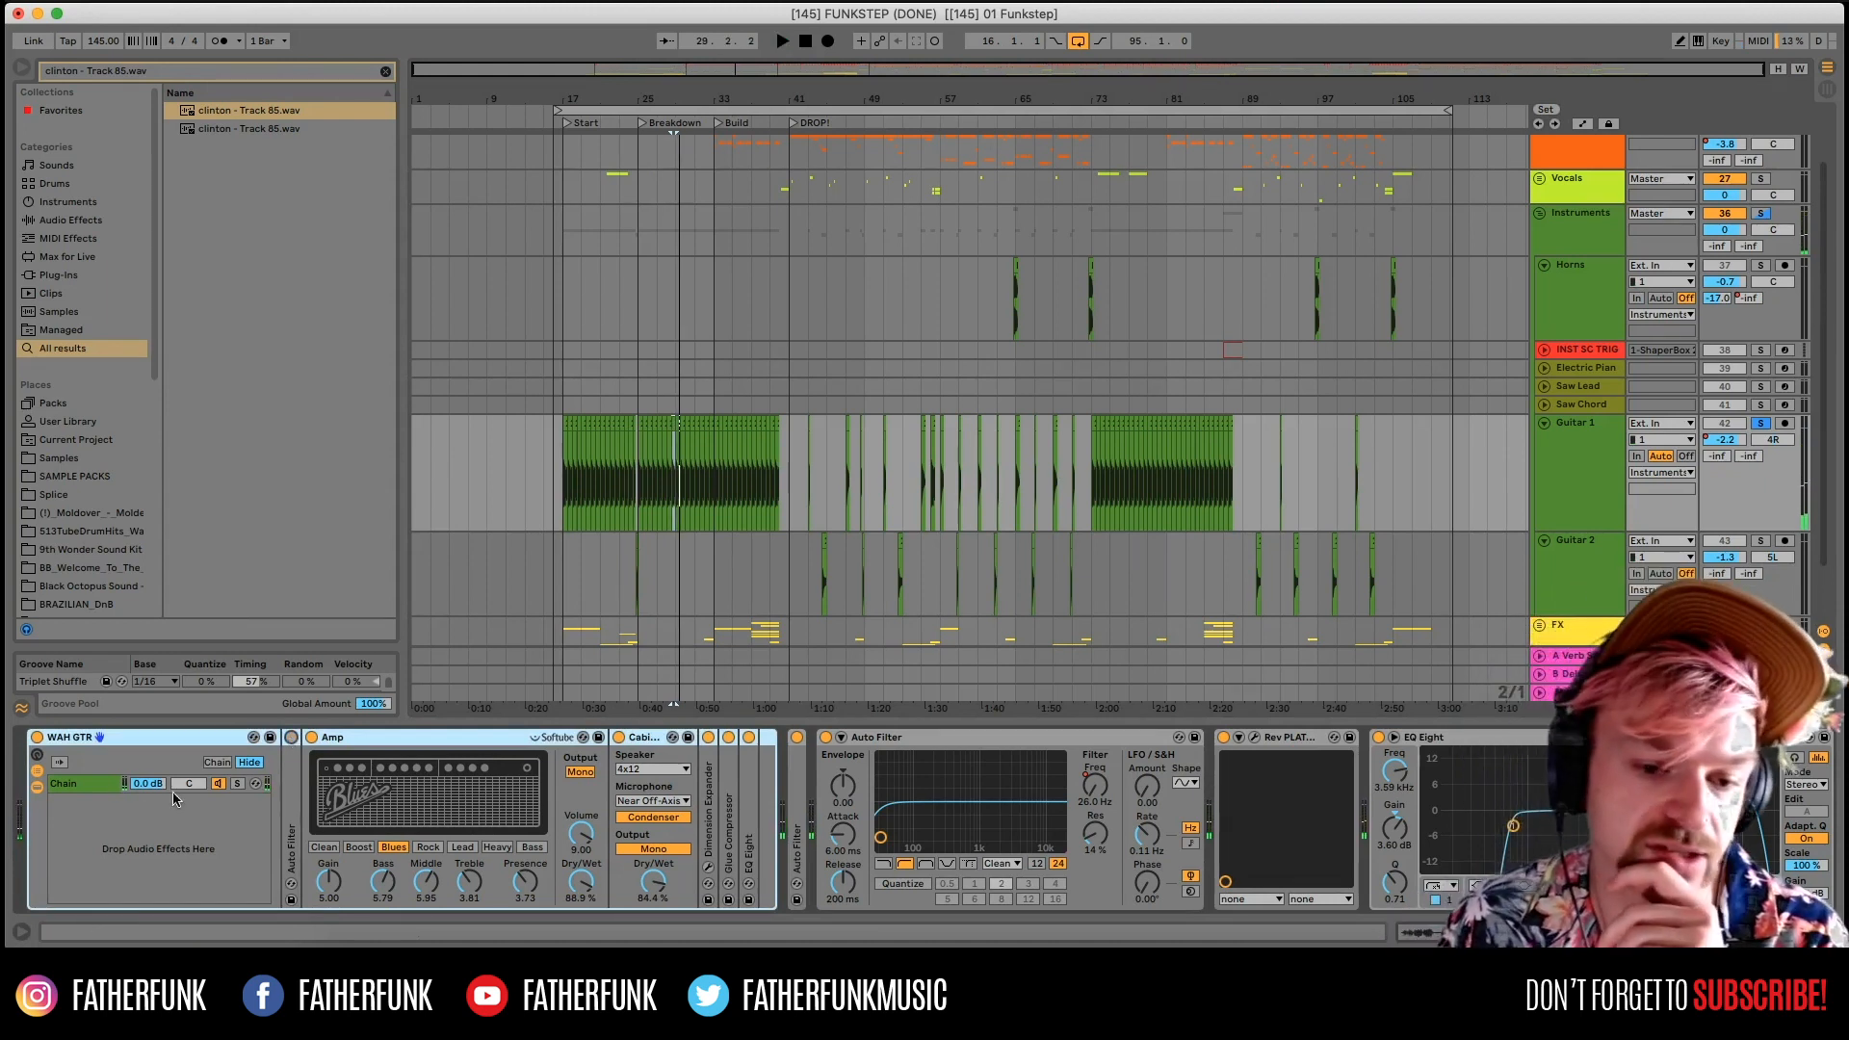
Inspect the WAH GTR chain, Amp, Dimension Expander and Glue Compressor devices on Guitar 1 while replaying the clip.
{"action": "left_click", "coordinate": [347, 766]}
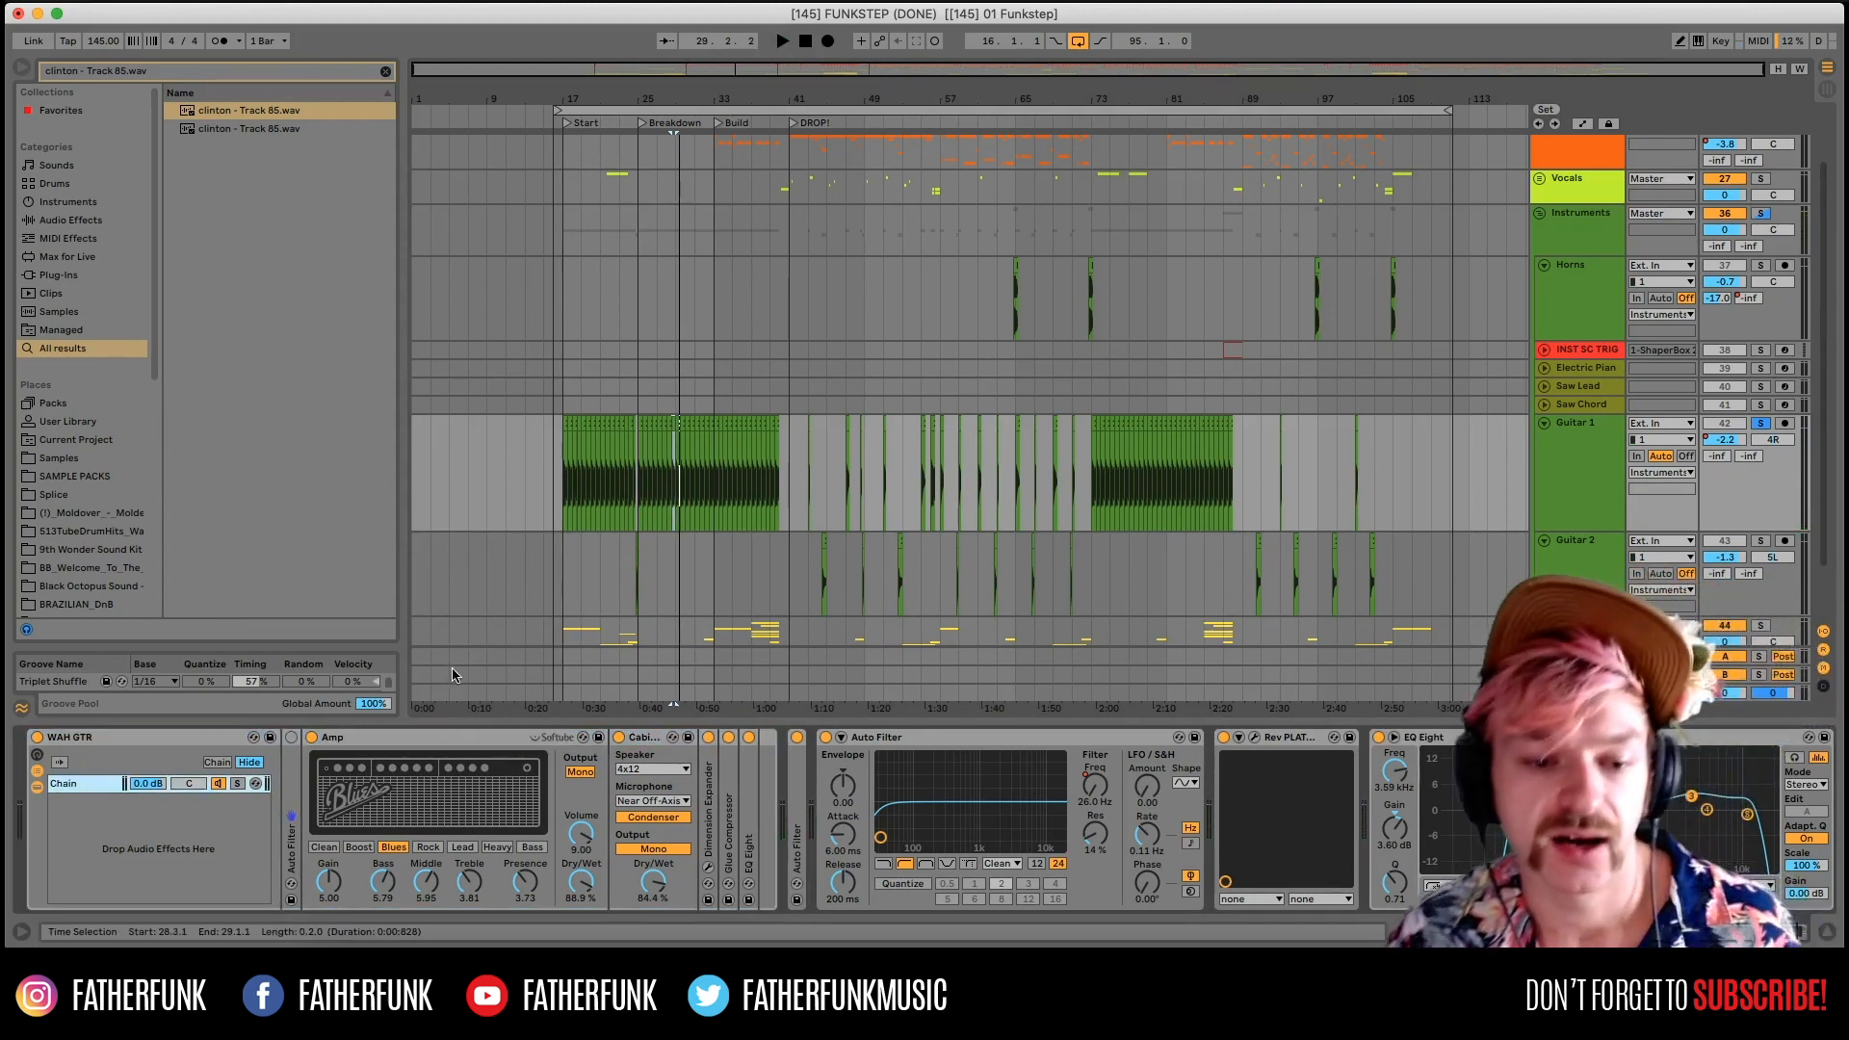
{"action": "left_click", "coordinate": [426, 743]}
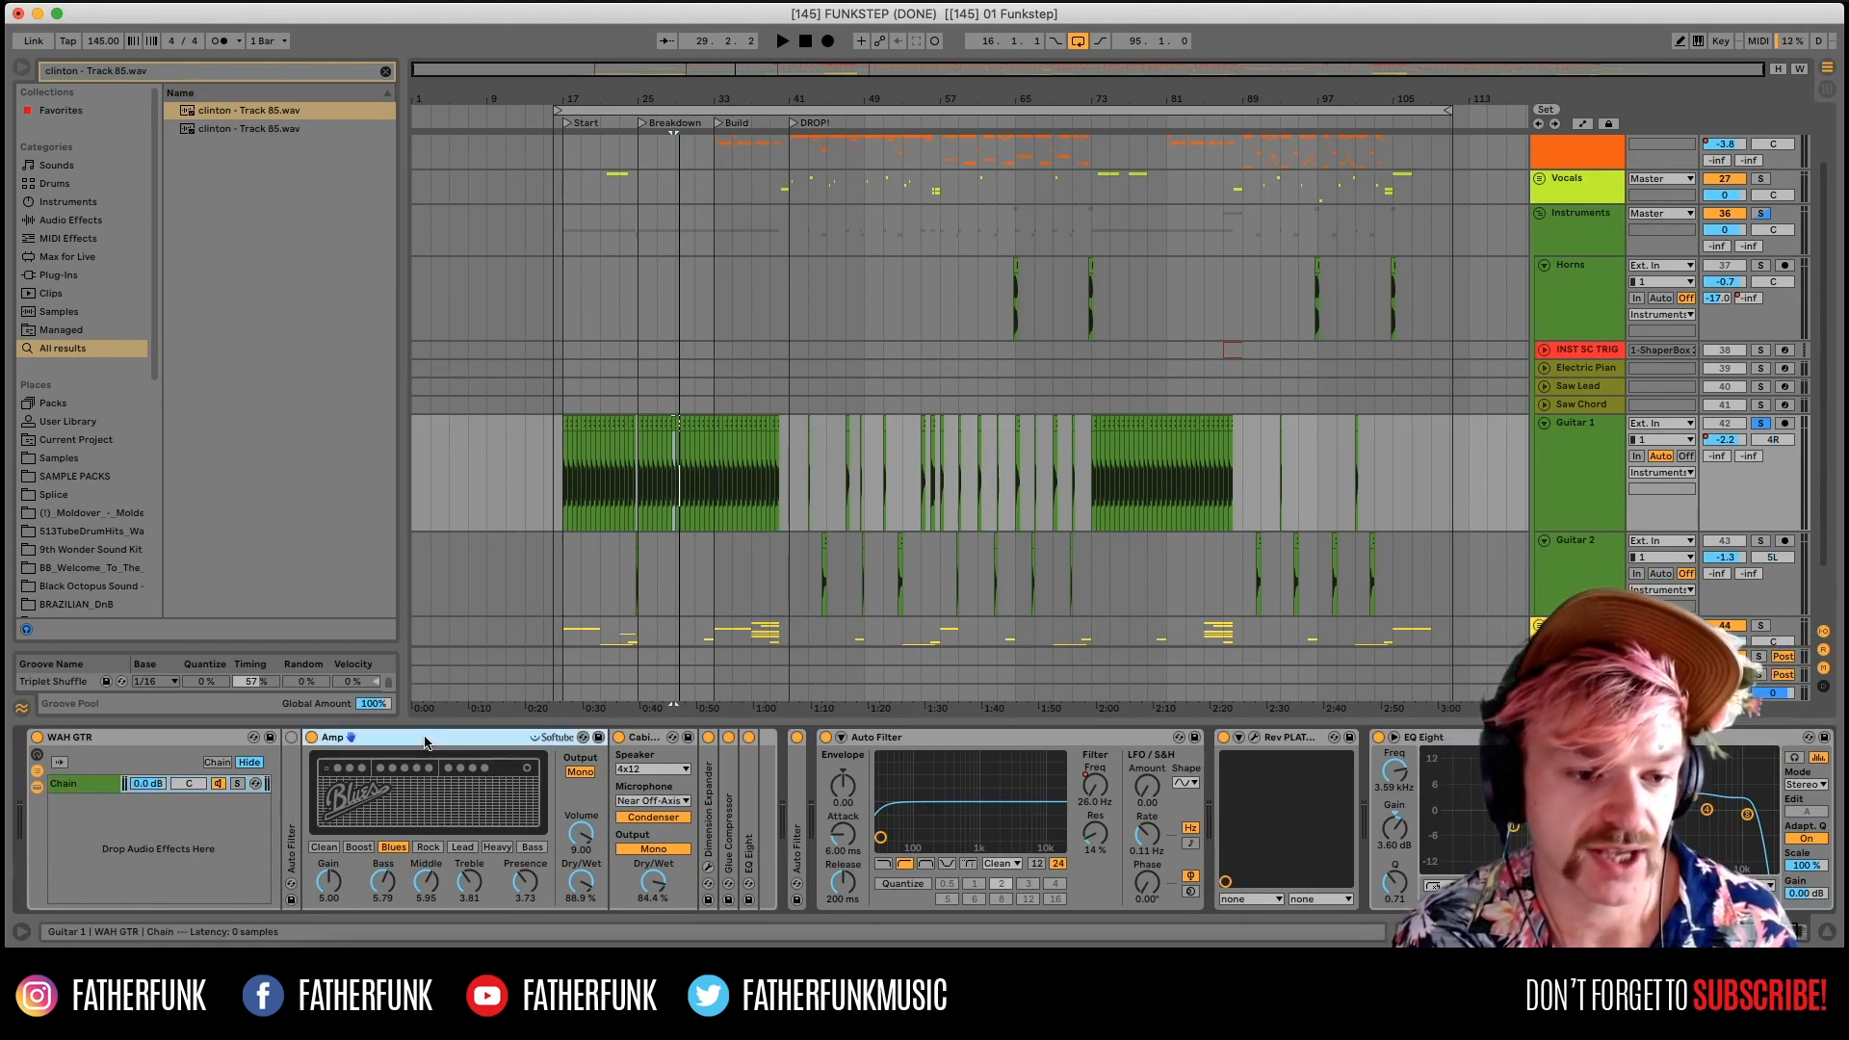
{"action": "key", "text": "space"}
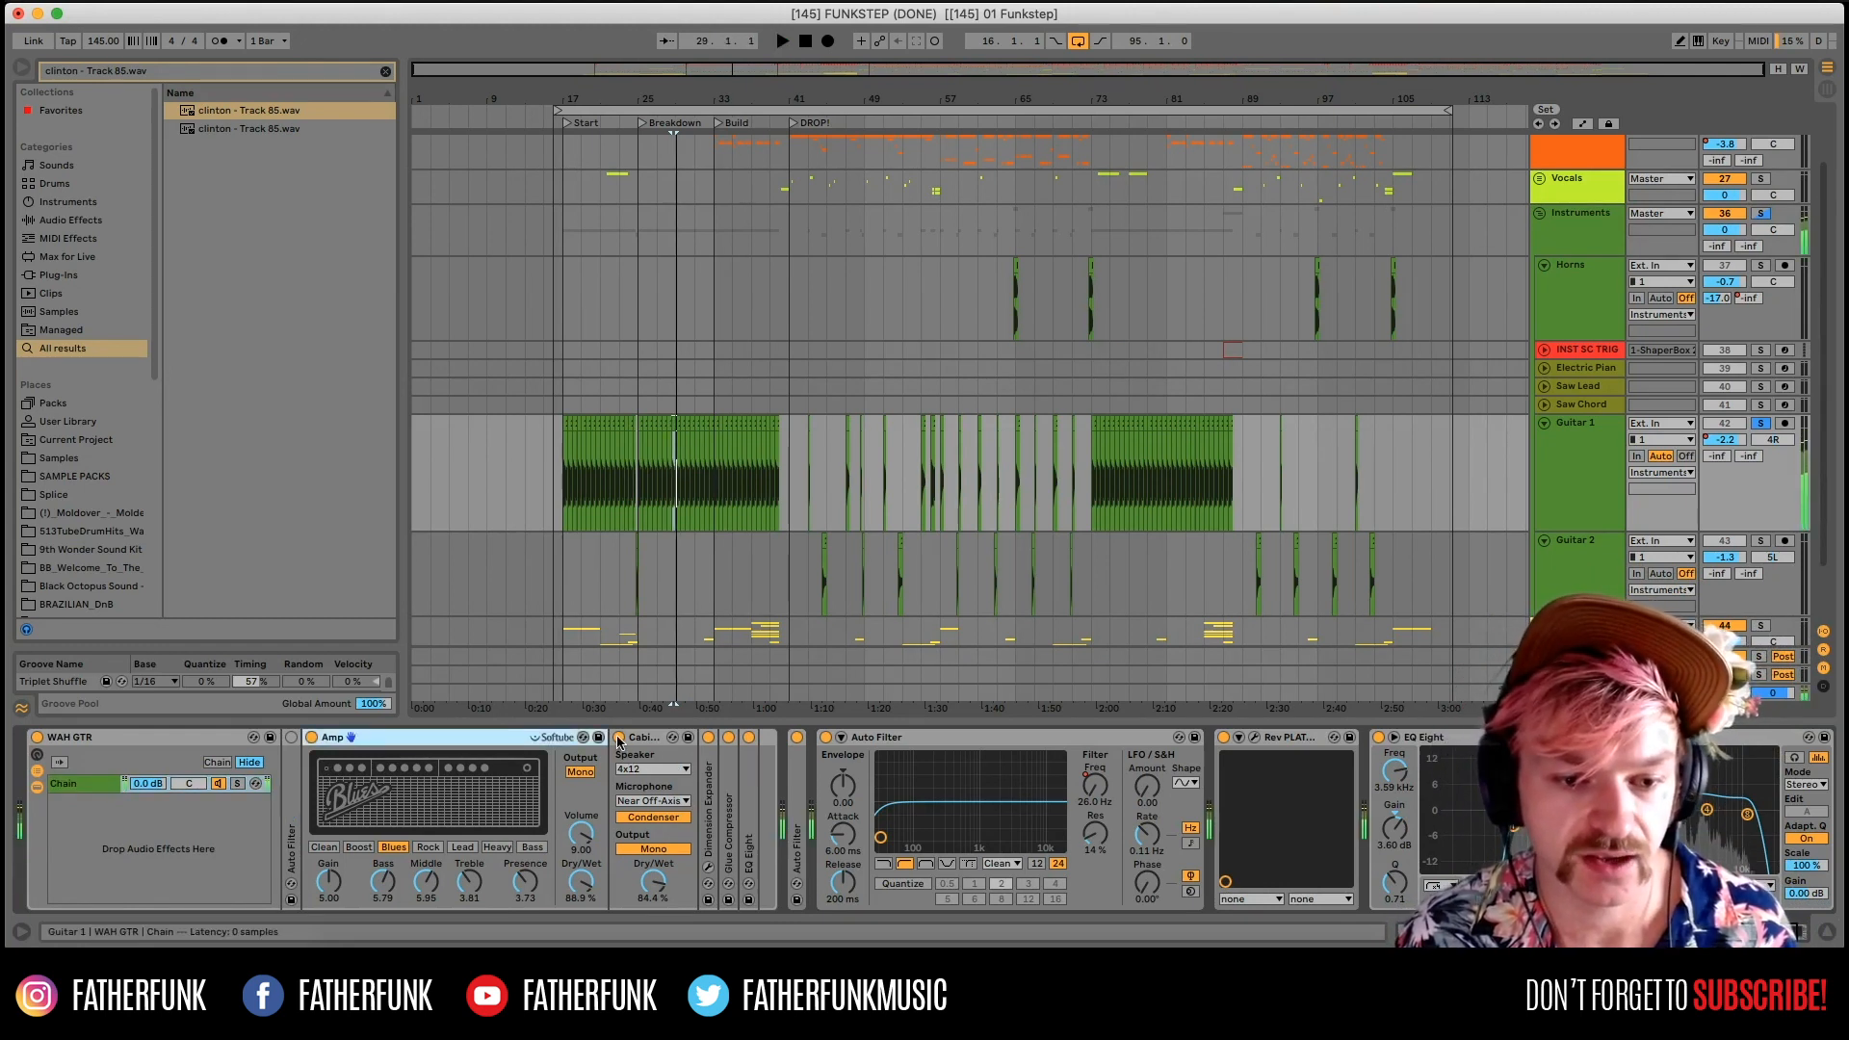
{"action": "double_click", "coordinate": [708, 780]}
{"action": "double_click", "coordinate": [784, 736]}
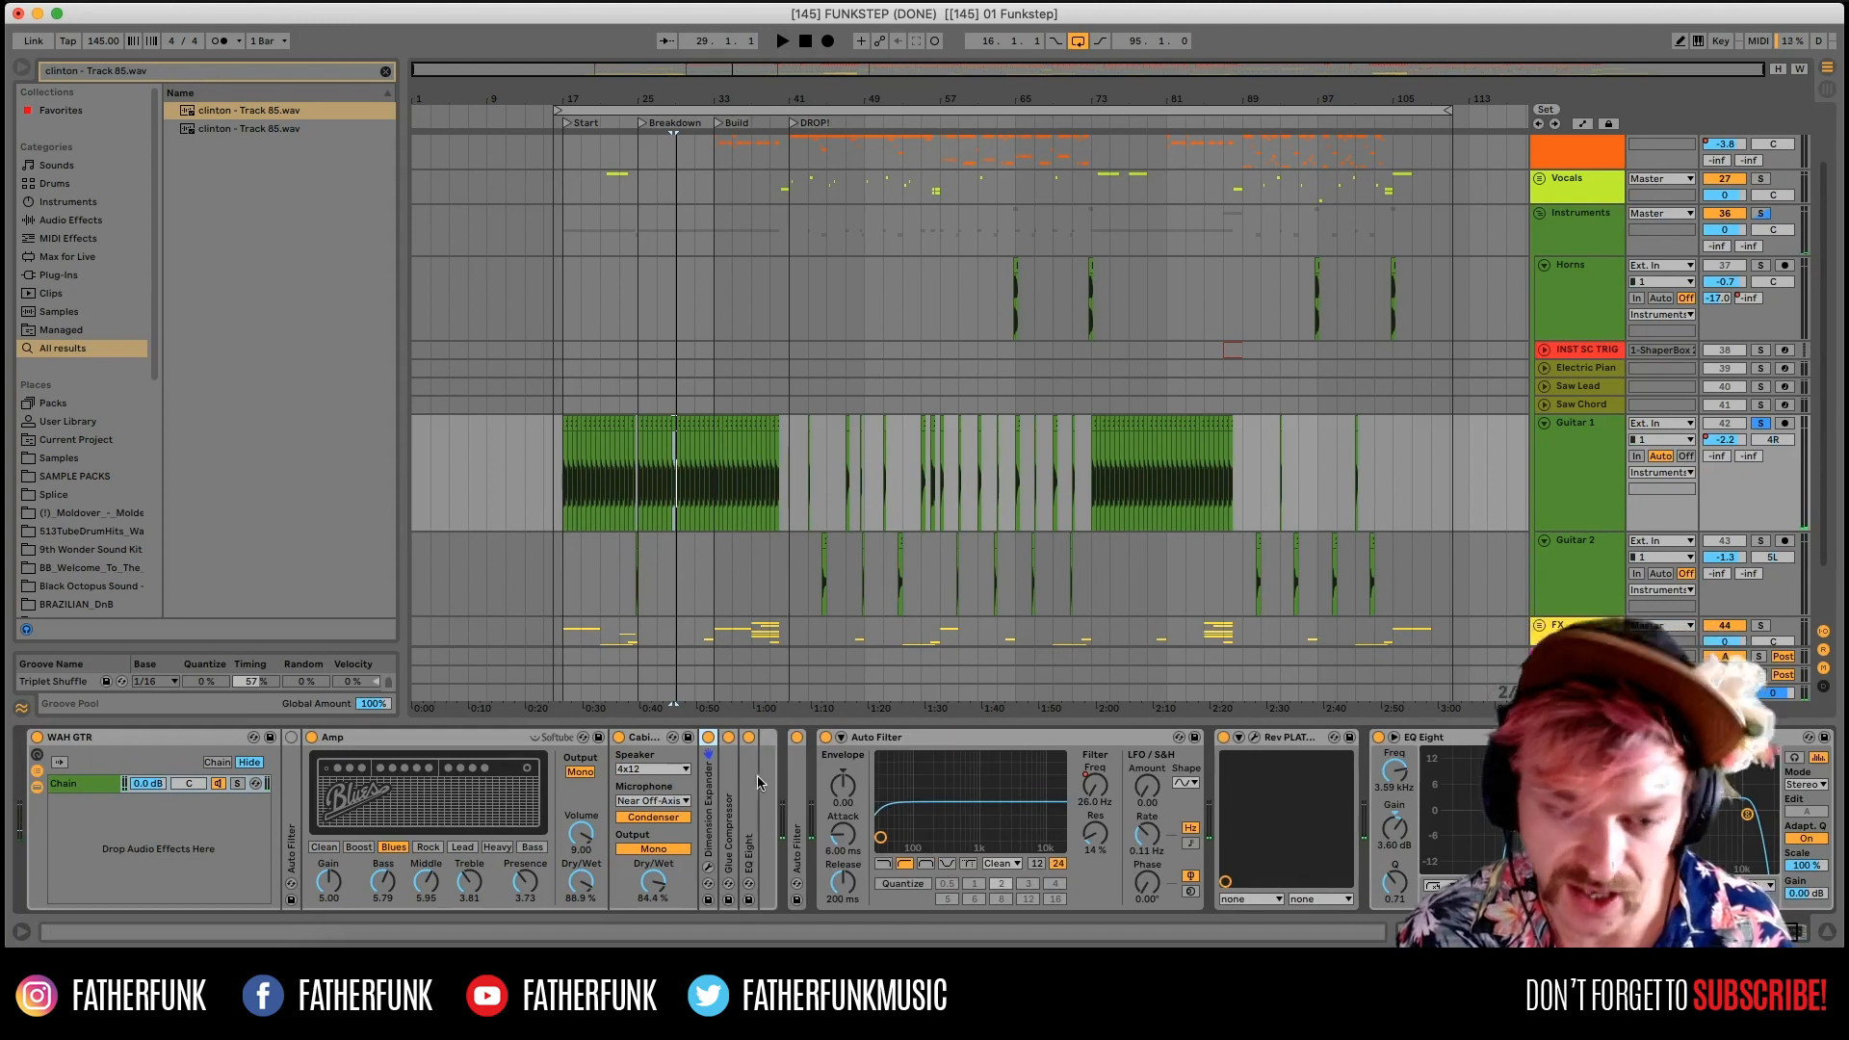
{"action": "double_click", "coordinate": [731, 783]}
{"action": "double_click", "coordinate": [780, 737]}
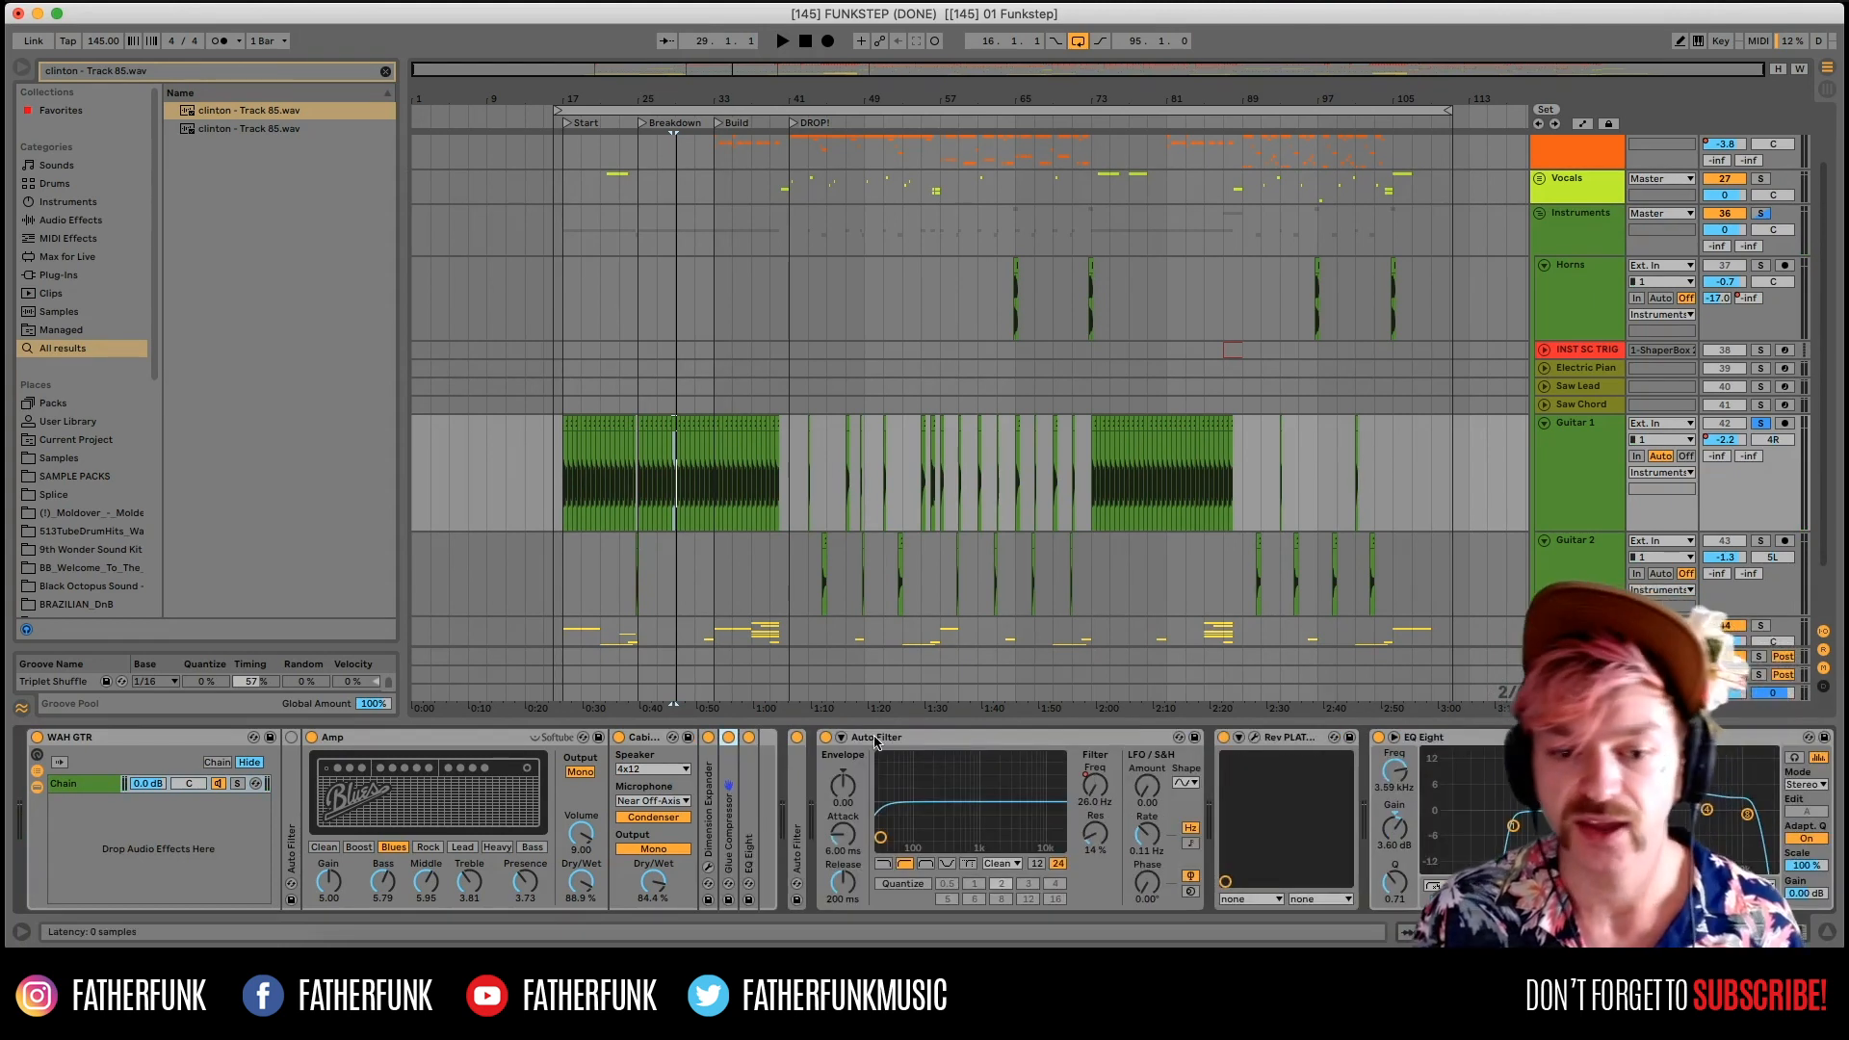
Open Rev PLATE-140 on Guitar 1, compare the sound with the reverb switched off and on, and close its window.
{"action": "left_click", "coordinate": [1257, 738]}
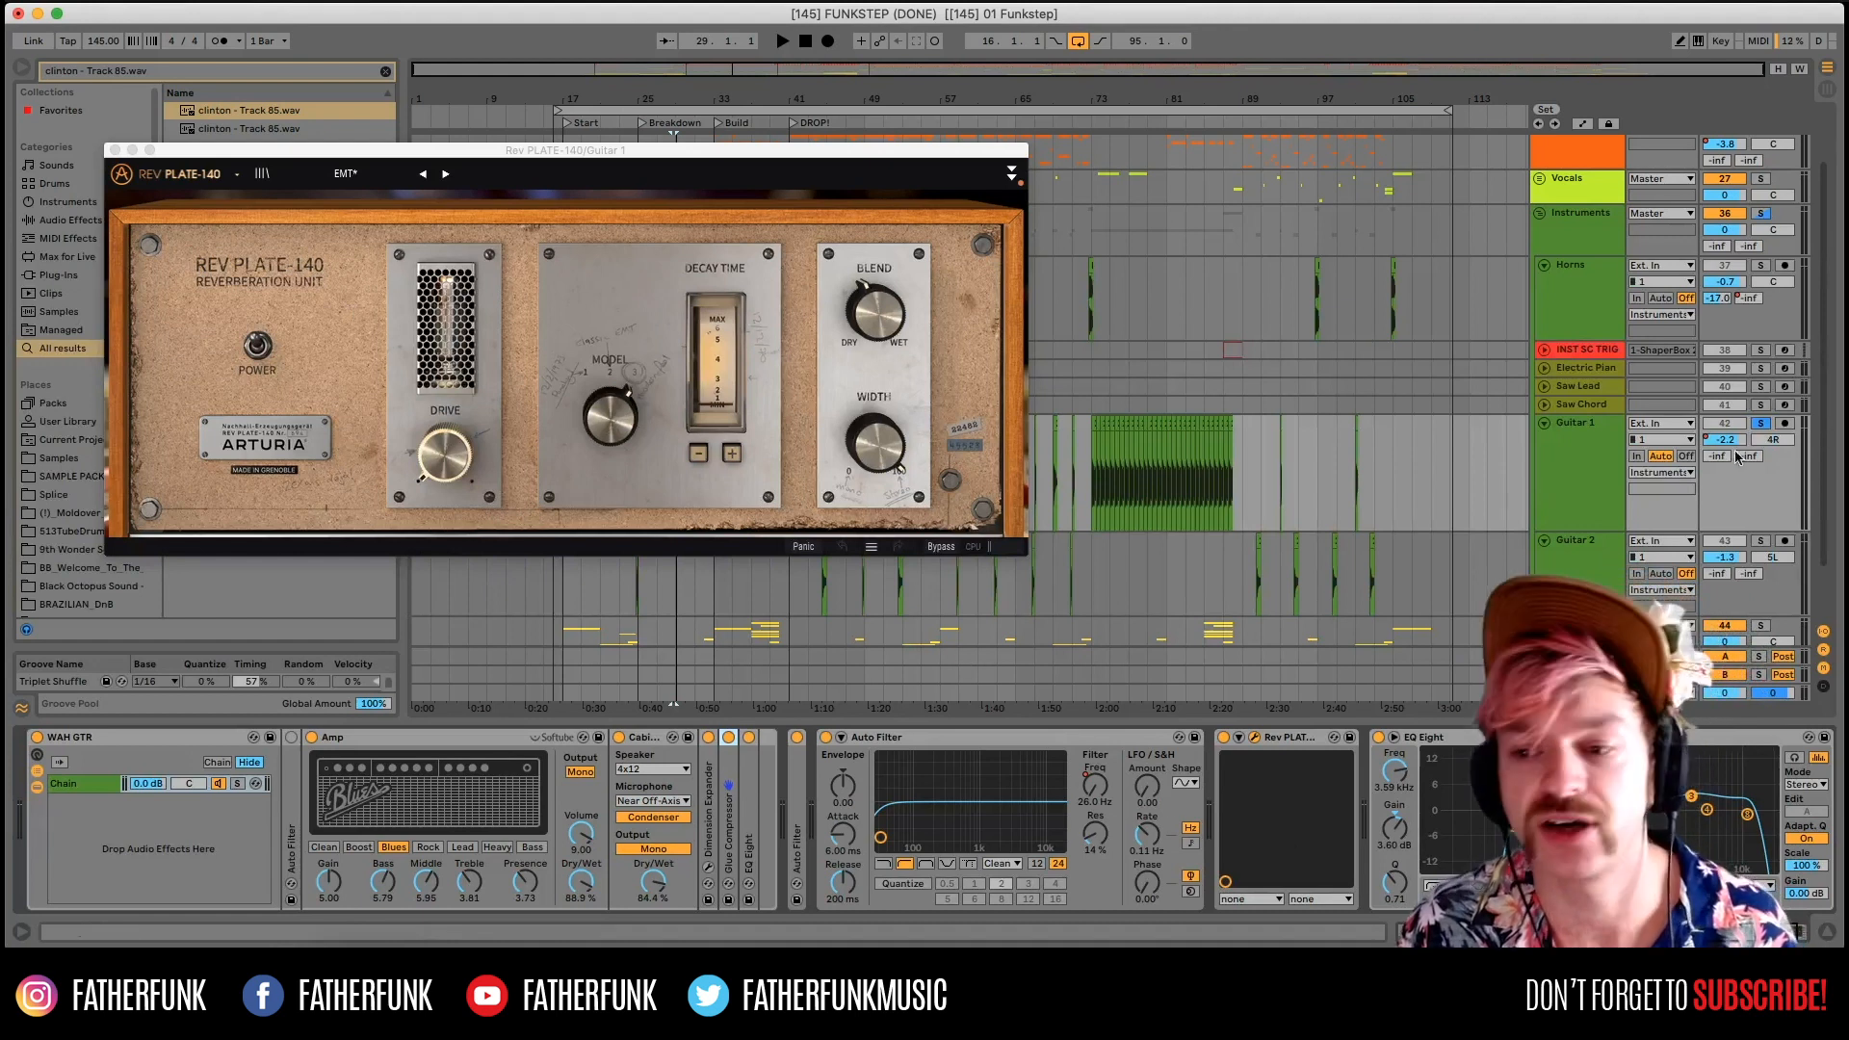
{"action": "key", "text": "space"}
{"action": "left_click", "coordinate": [1224, 737]}
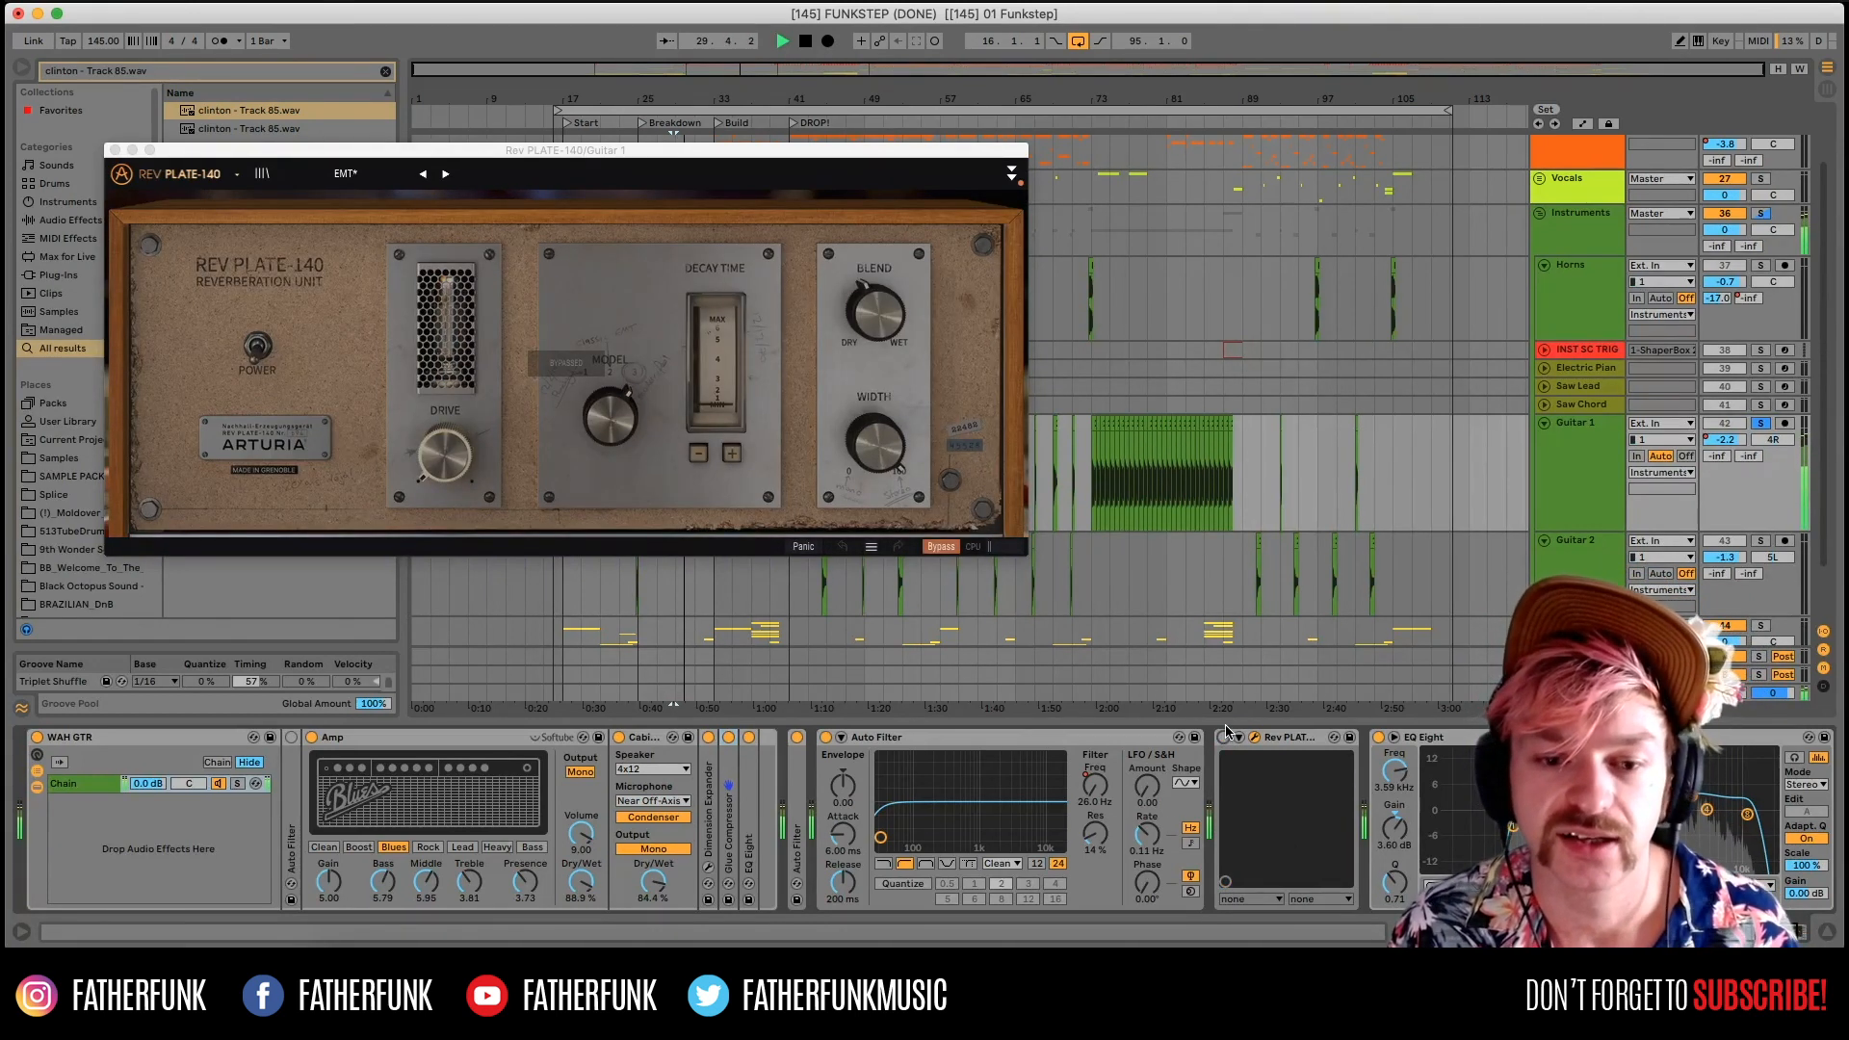
{"action": "left_click", "coordinate": [1225, 738]}
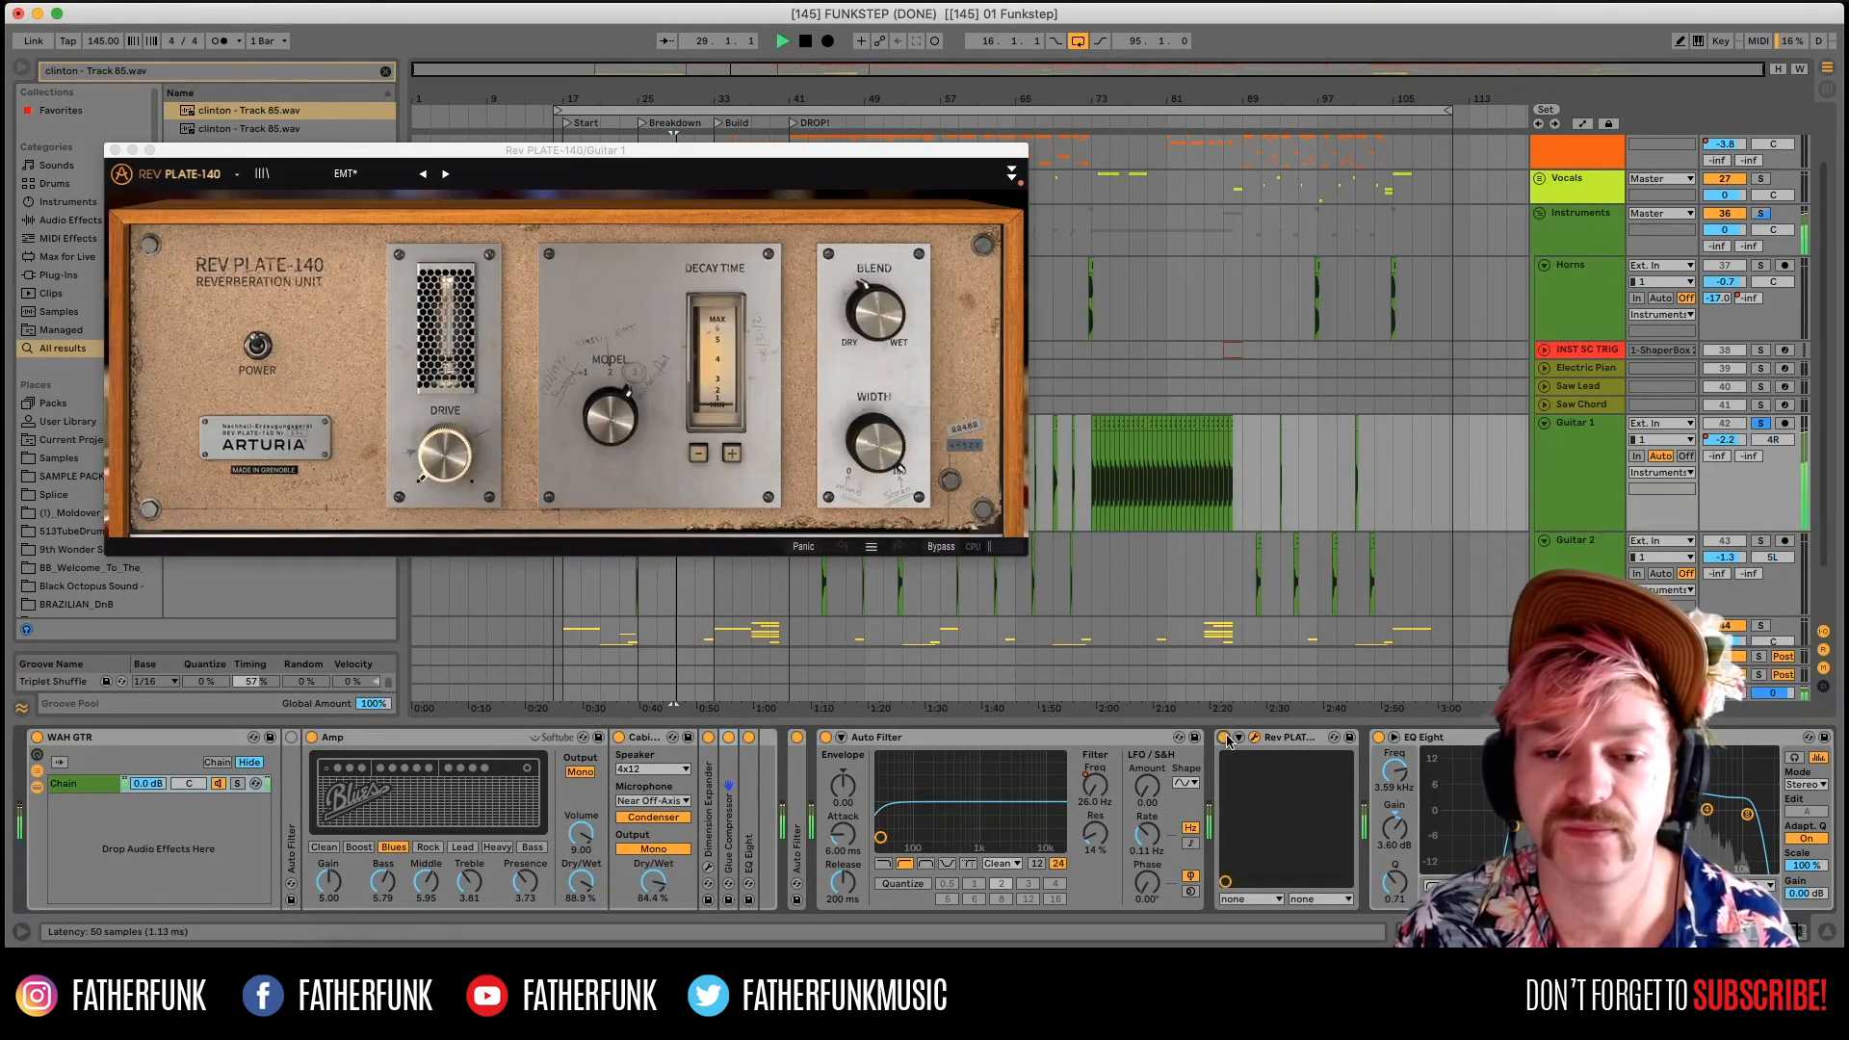
{"action": "key", "text": "space"}
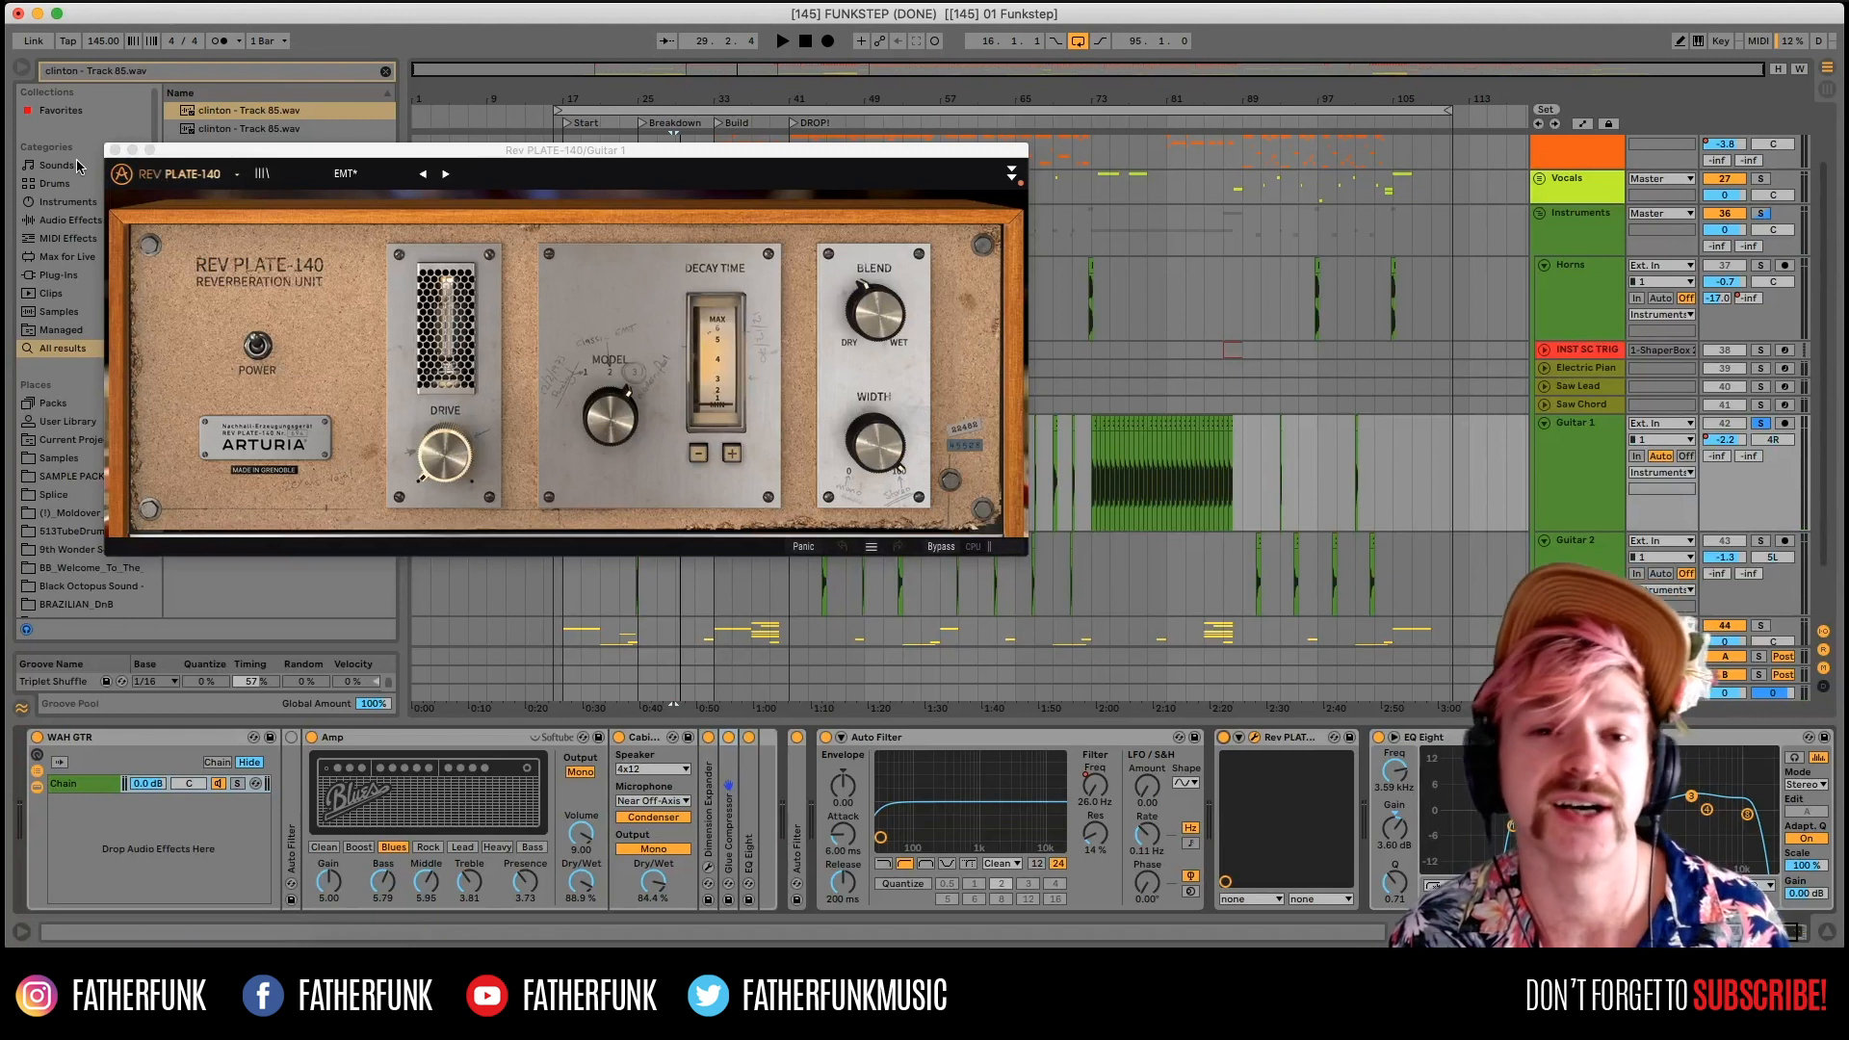
{"action": "left_click", "coordinate": [115, 150]}
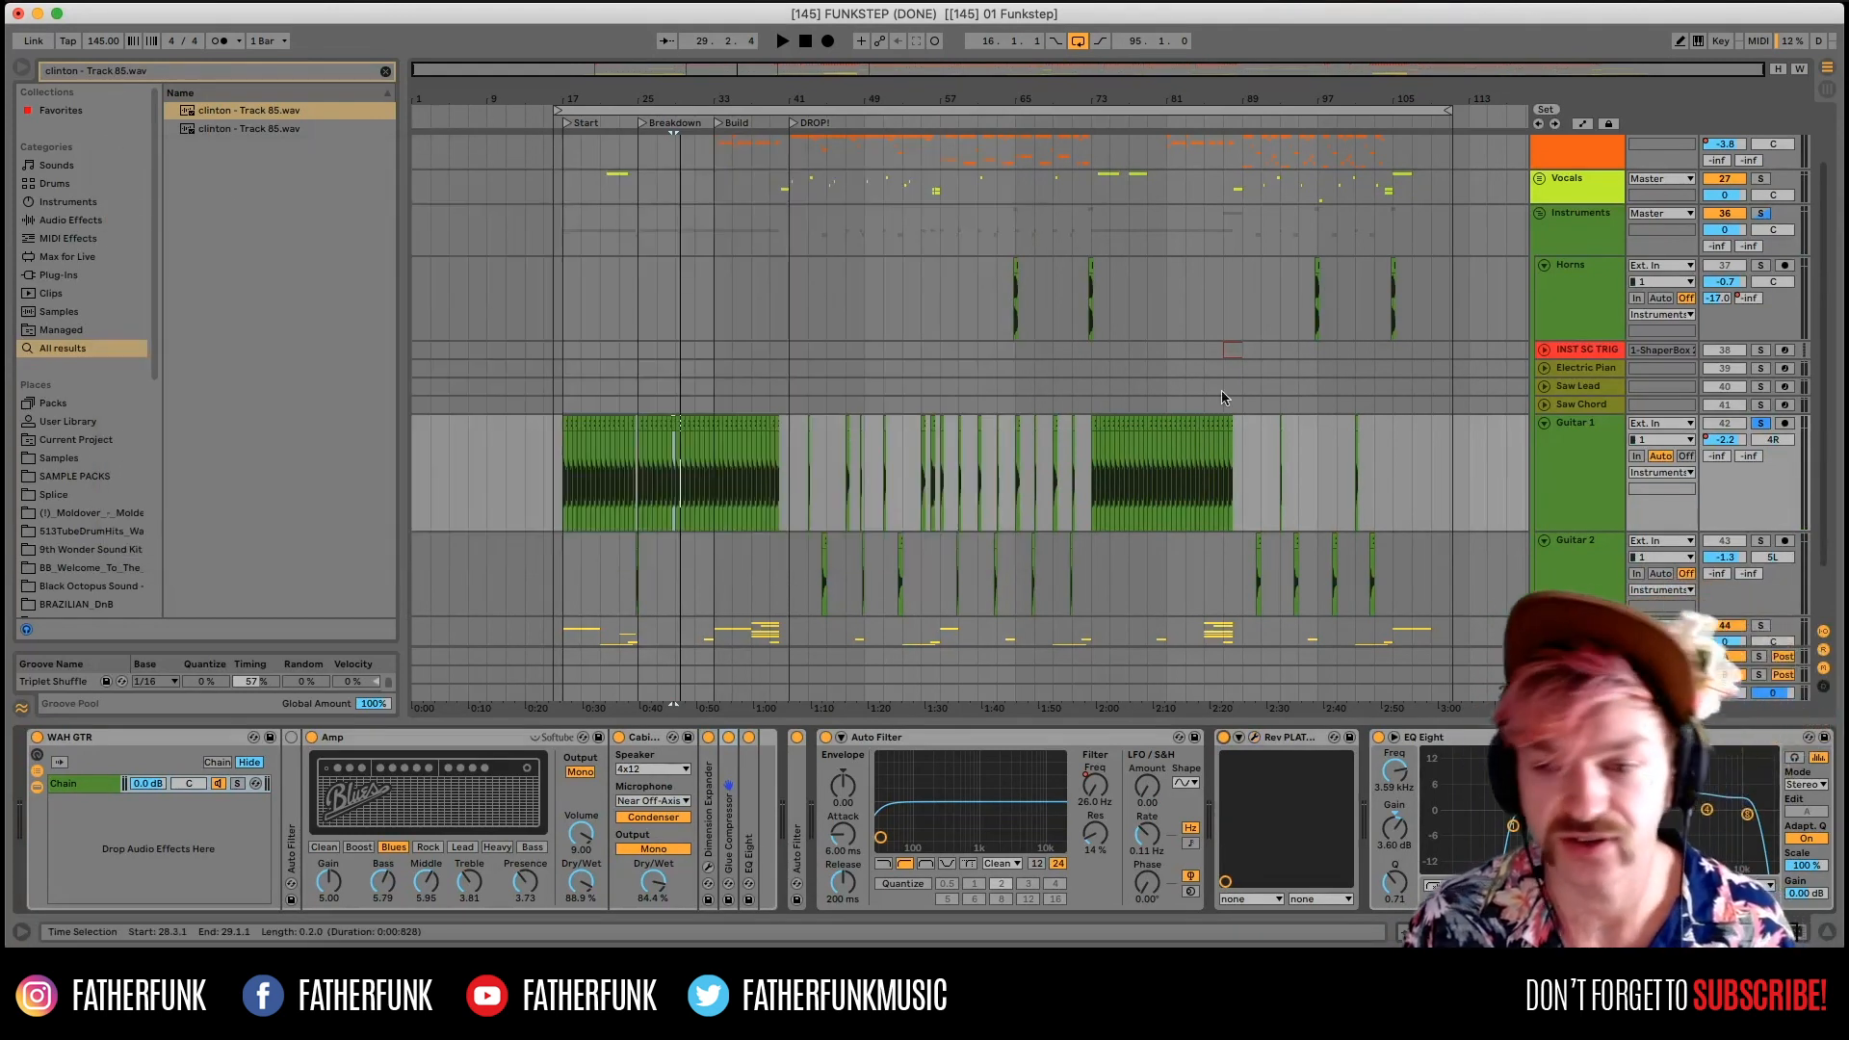
Unsolo the Guitar 1 track and fold it.
{"action": "left_click", "coordinate": [1758, 424]}
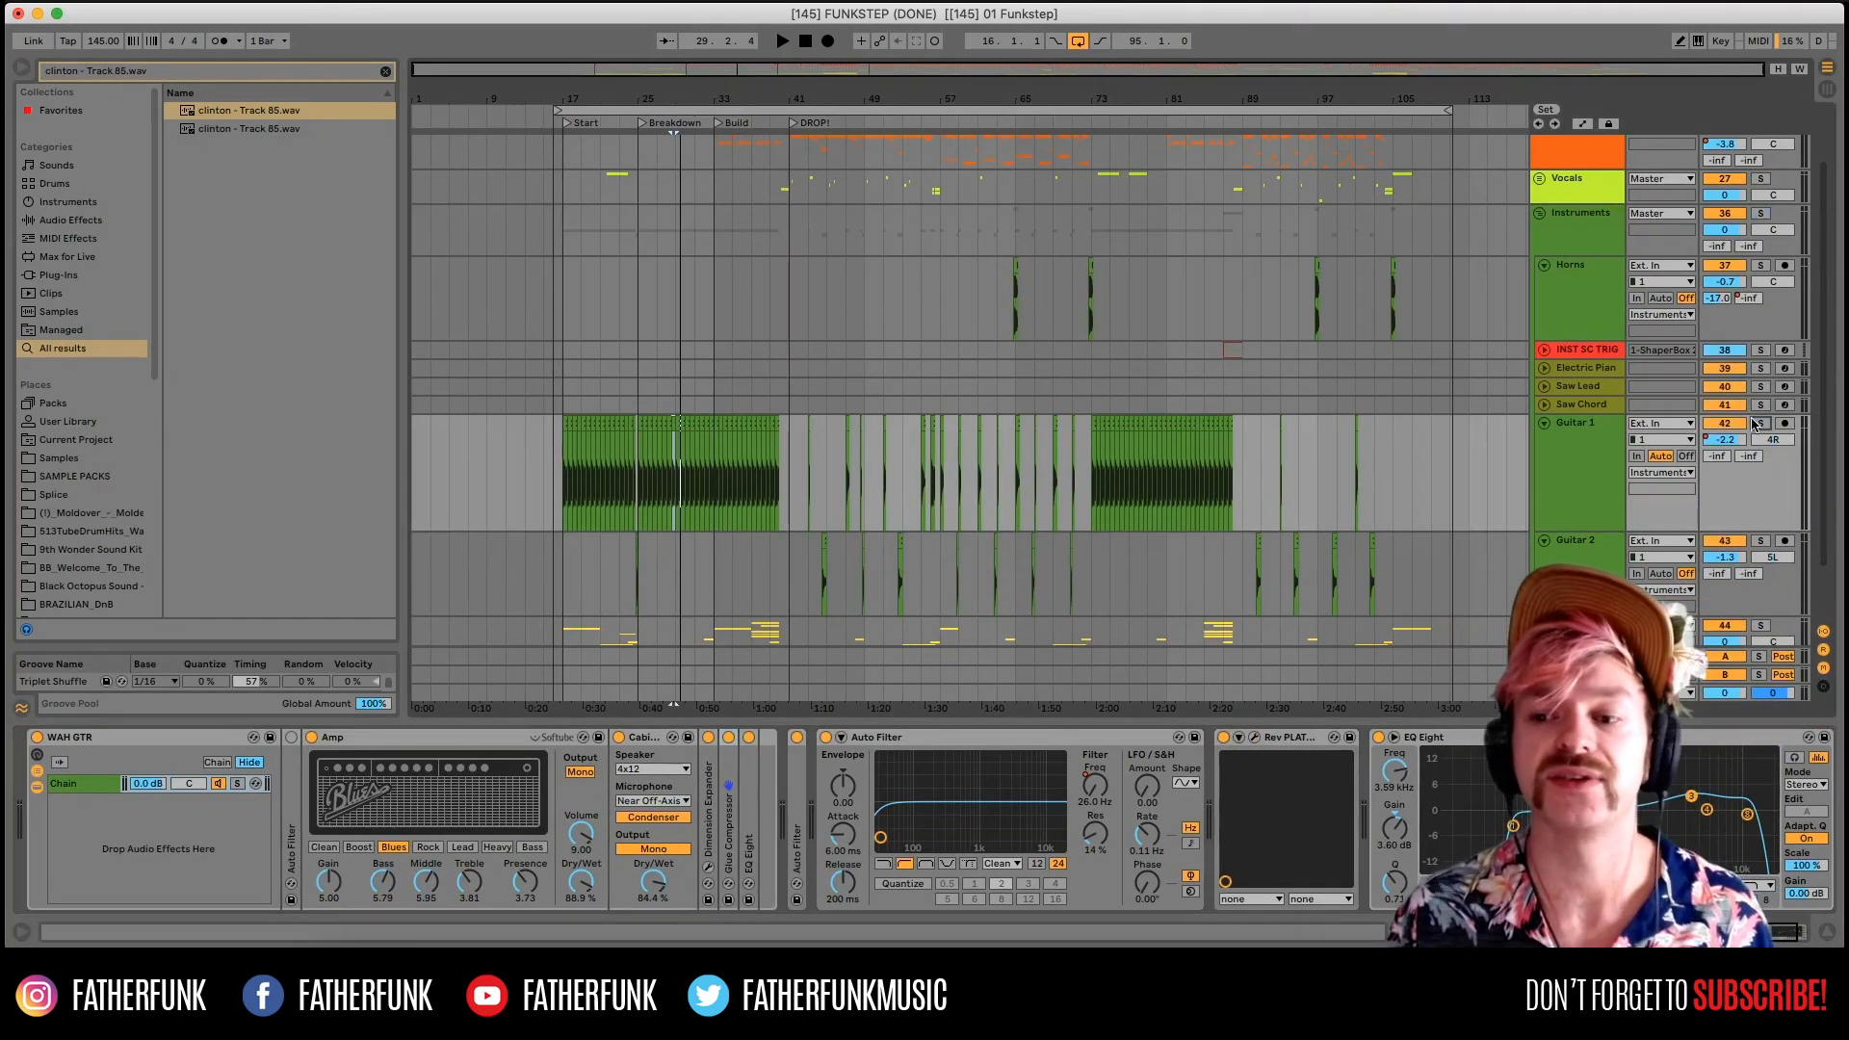
{"action": "left_click", "coordinate": [1563, 447]}
{"action": "left_click", "coordinate": [1544, 424]}
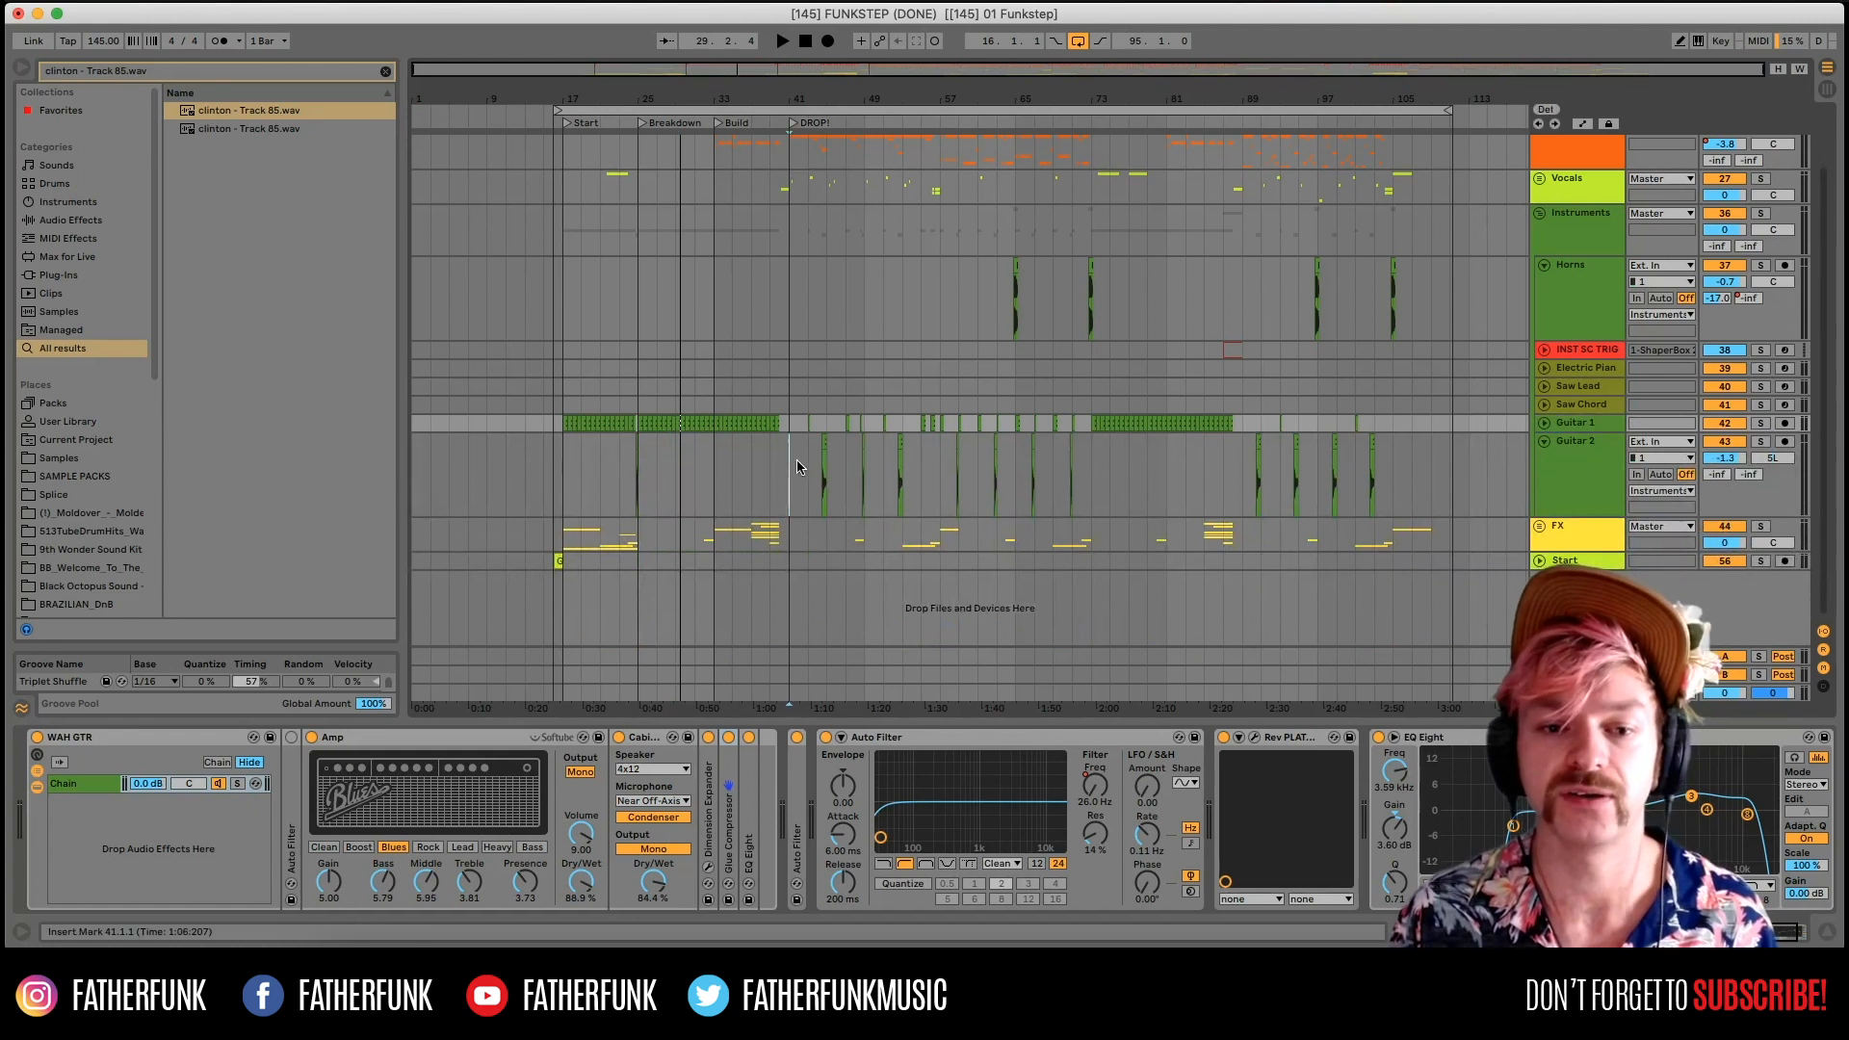
Solo Guitar 2, play its clip at 44.3 and compare its device chain with that of Guitar 1.
{"action": "left_click", "coordinate": [821, 451]}
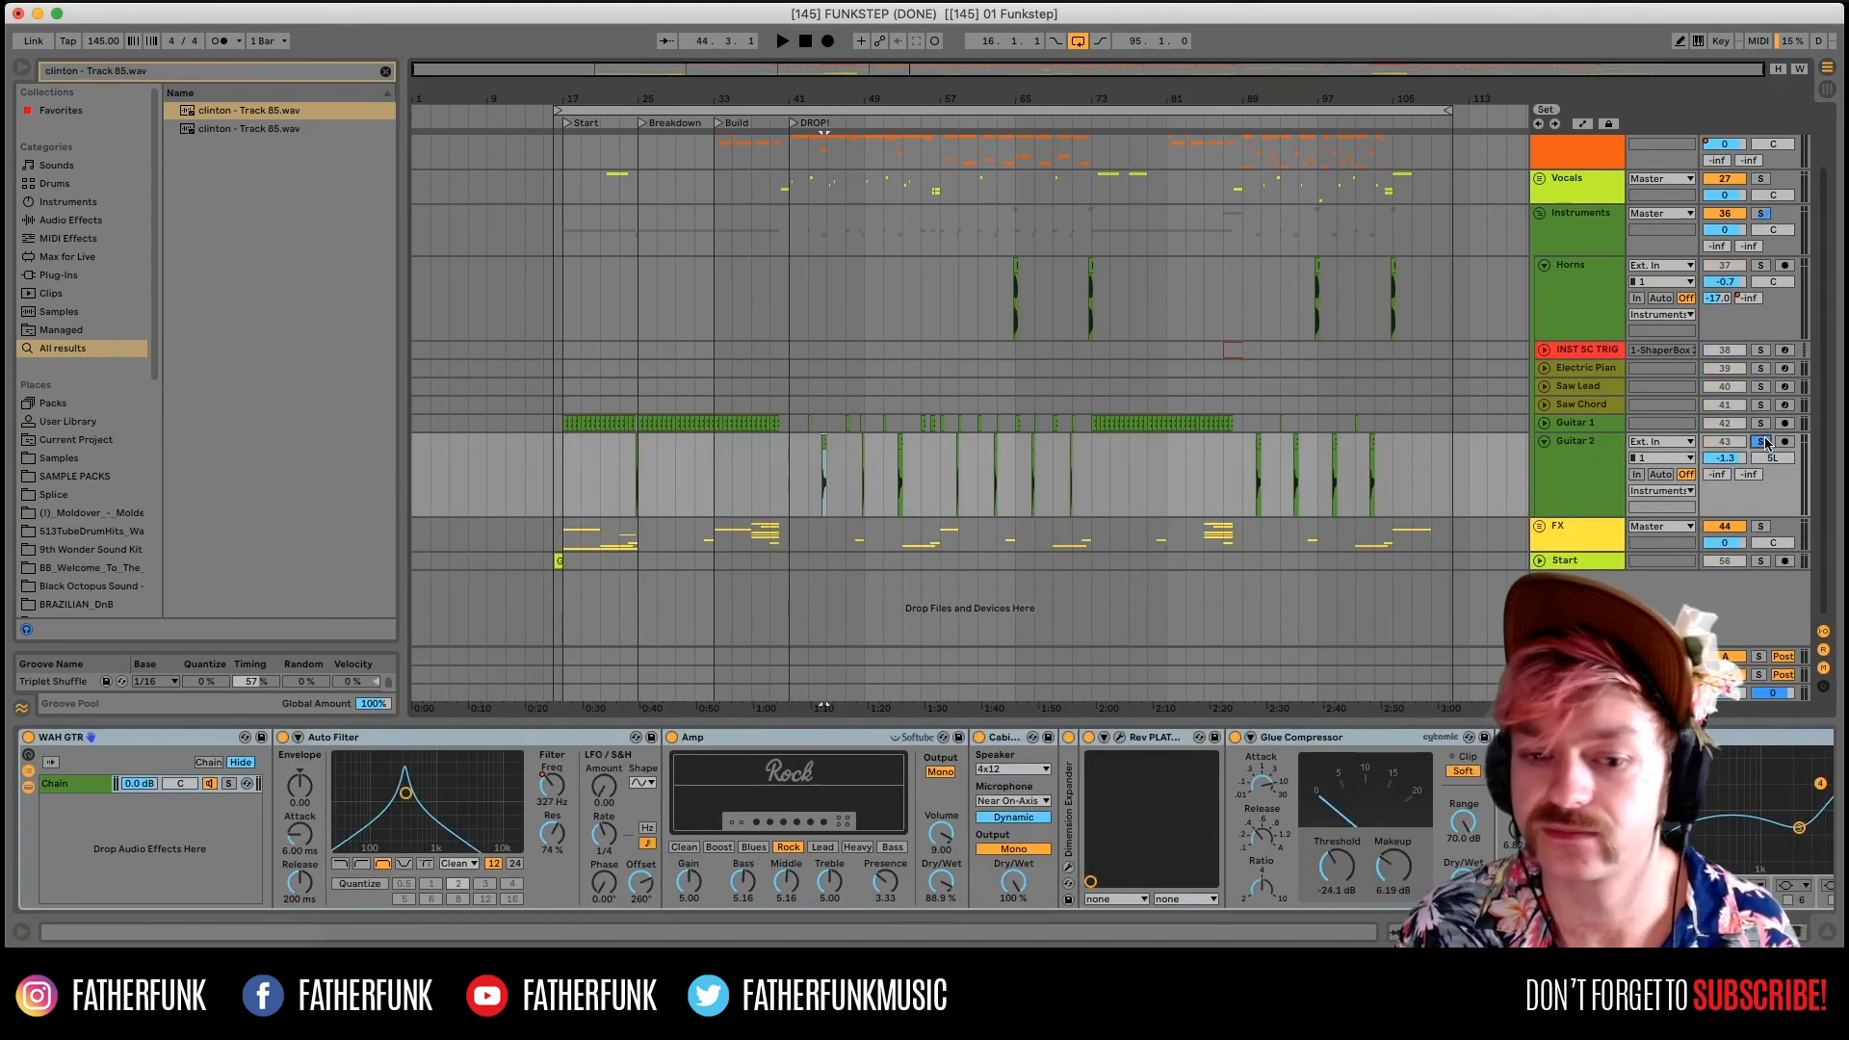
{"action": "key", "text": "space"}
{"action": "key", "text": "space"}
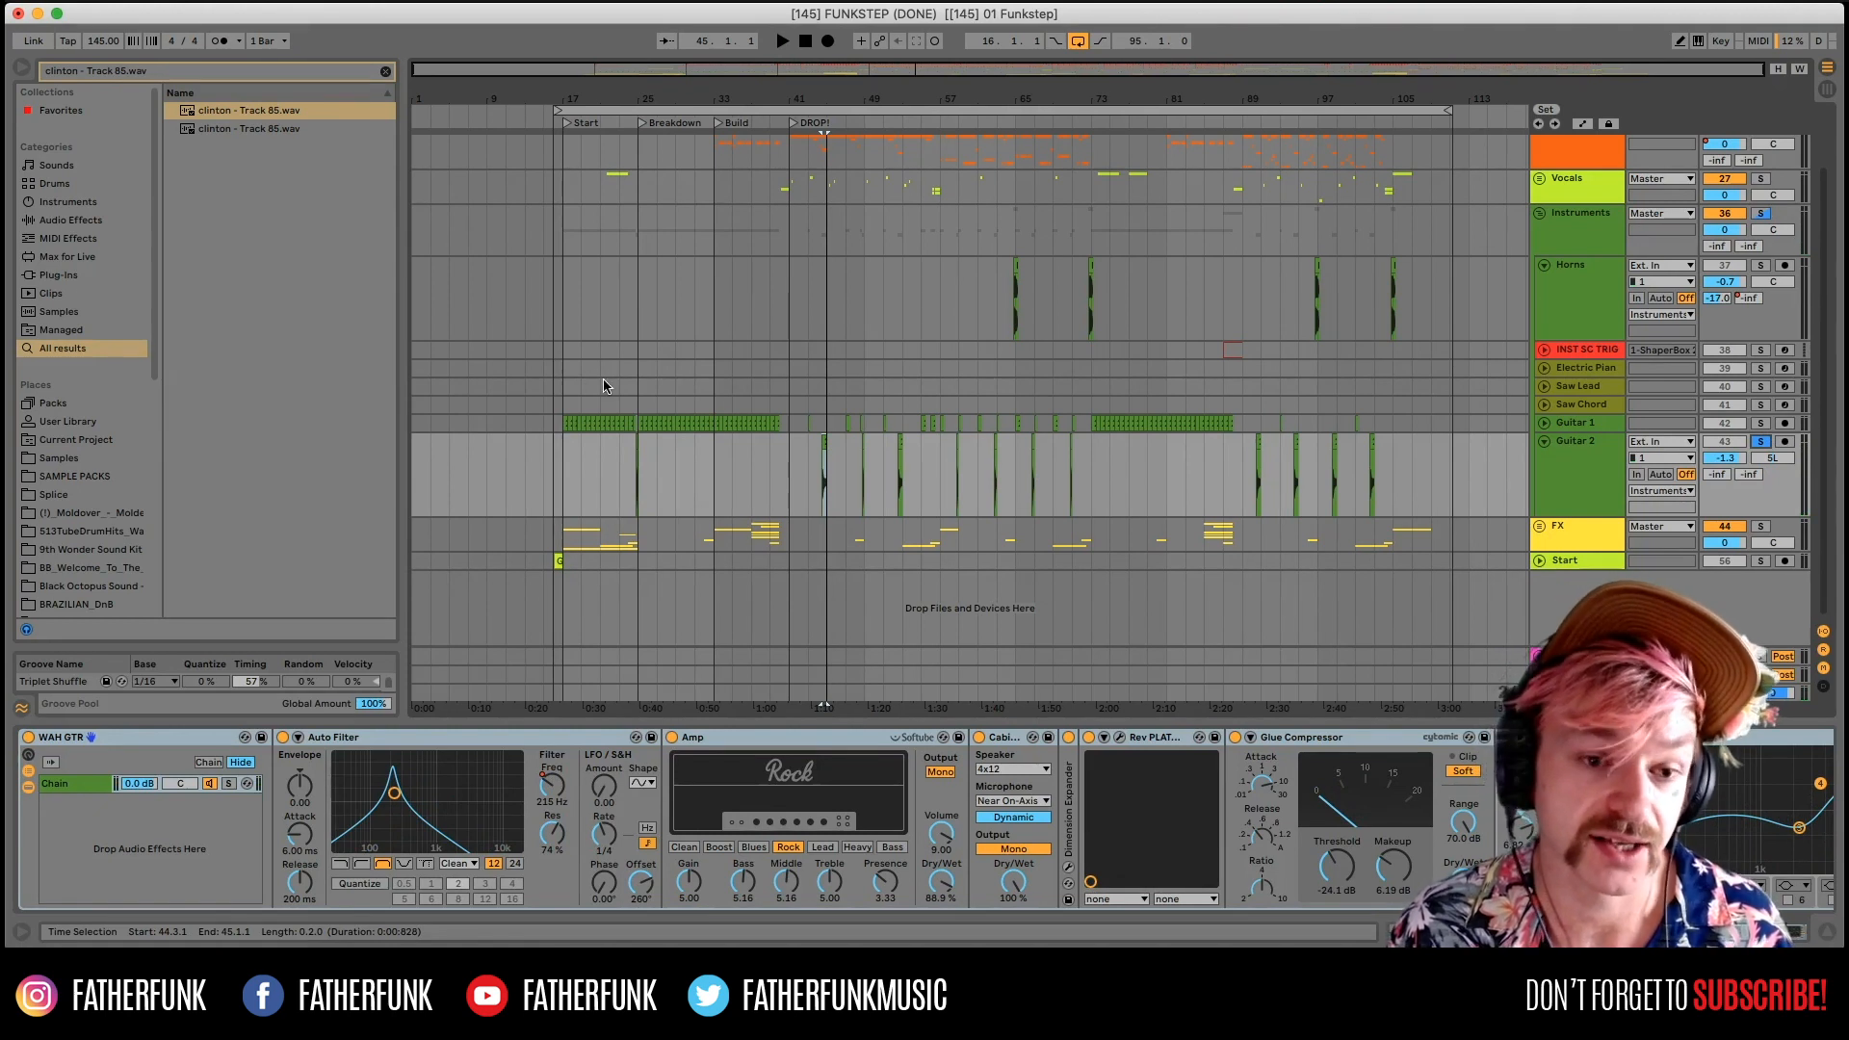
{"action": "left_click", "coordinate": [657, 423]}
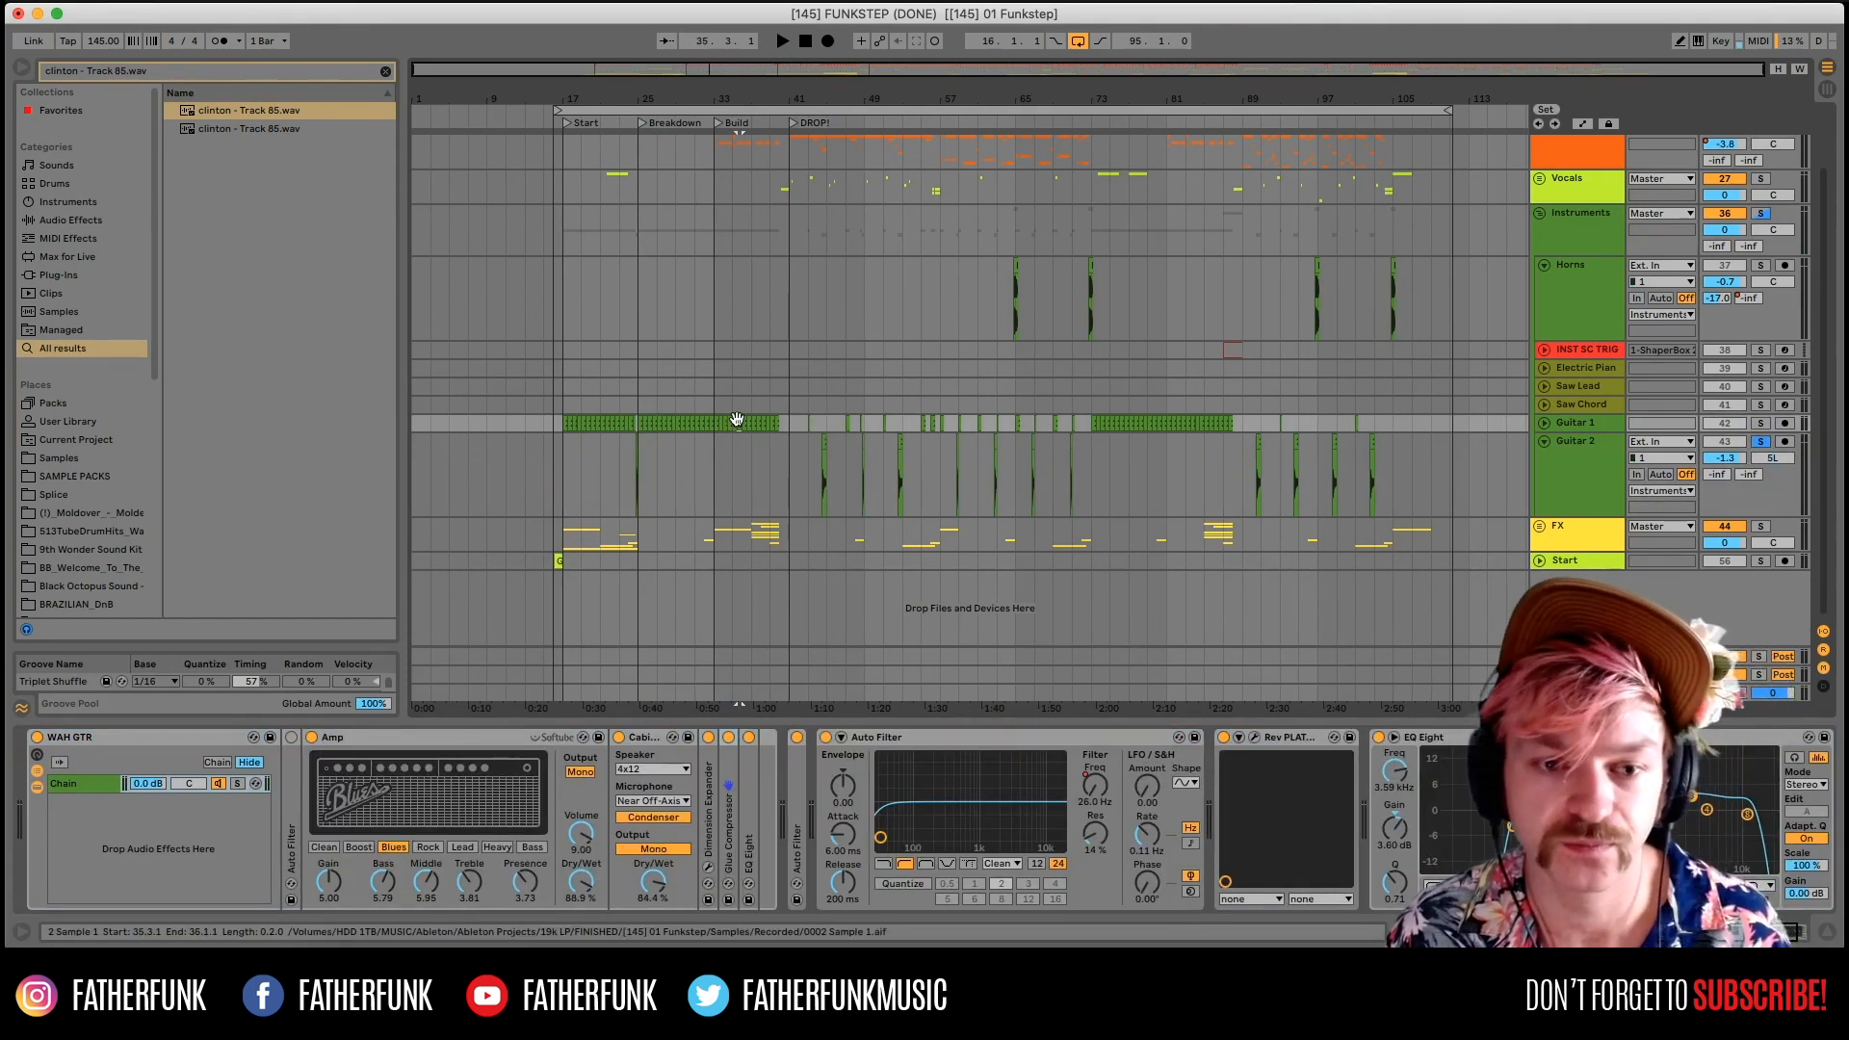
{"action": "left_click", "coordinate": [824, 462]}
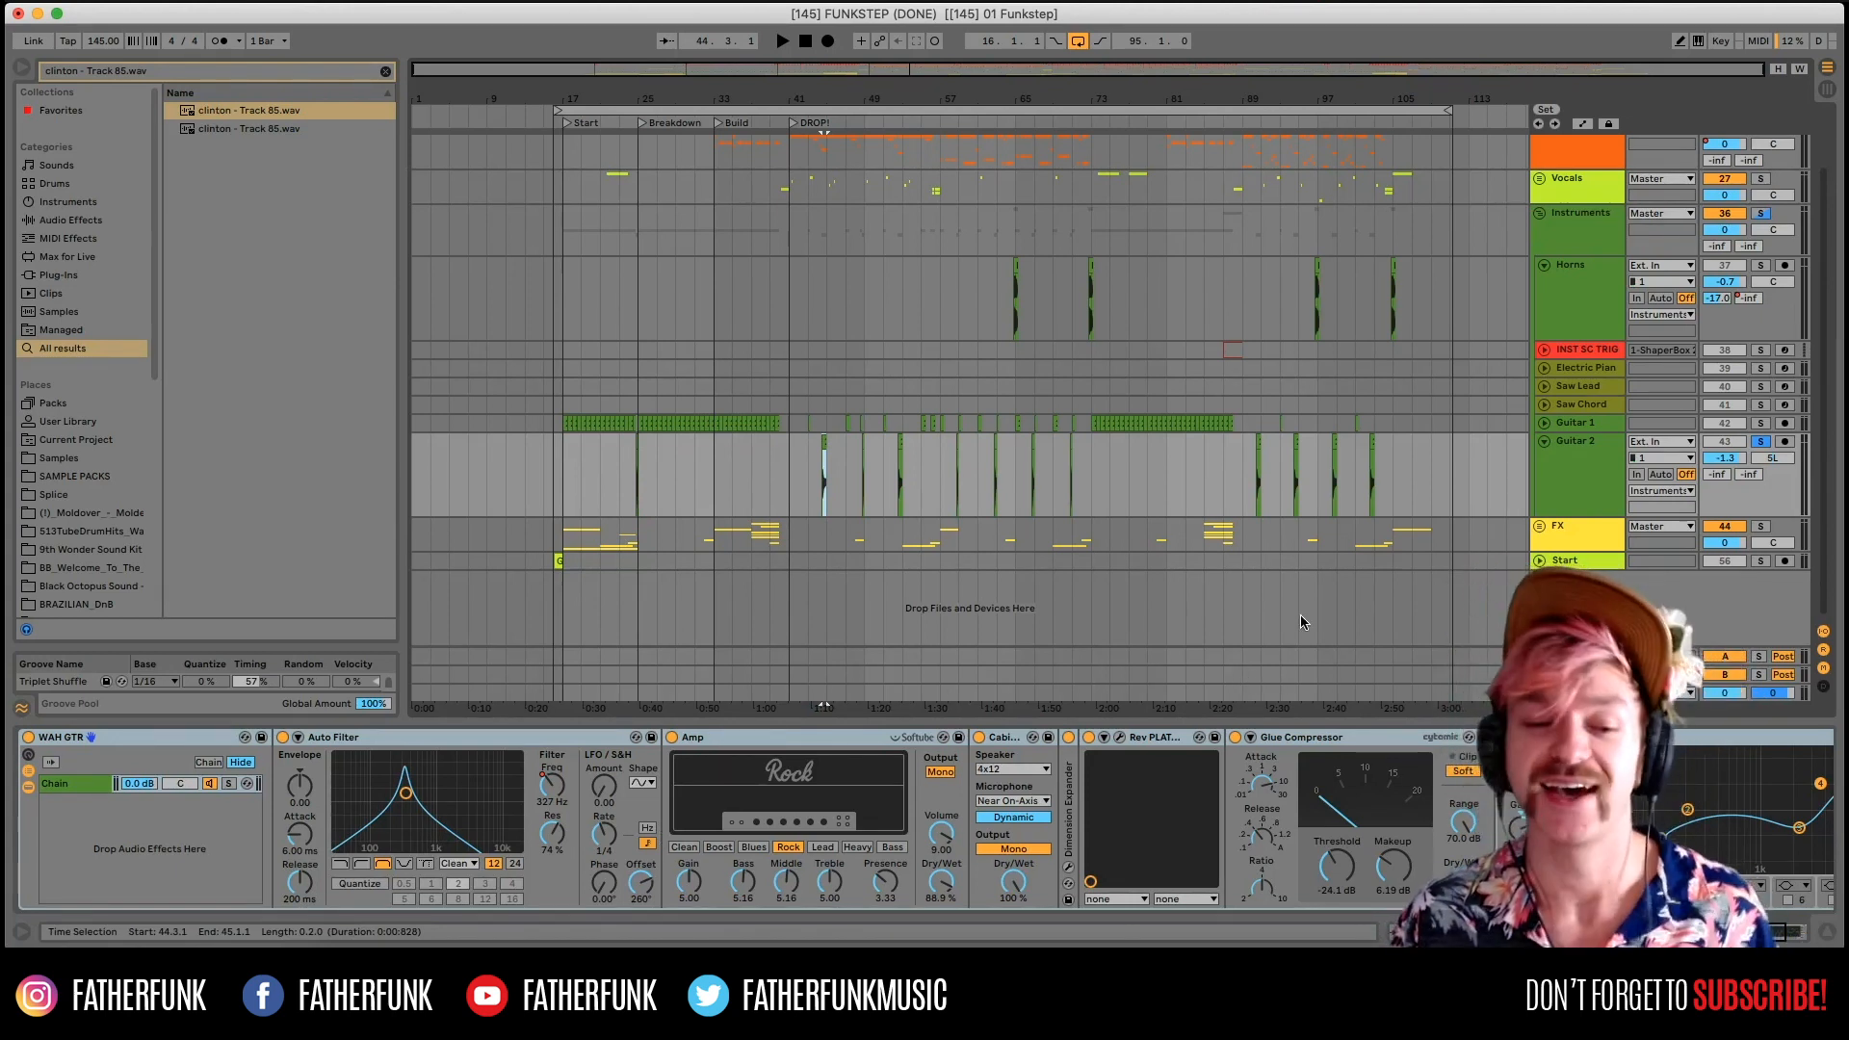
Replay the Guitar 2 clip in solo and fold its Amp and Glue Compressor devices.
{"action": "key", "text": "space"}
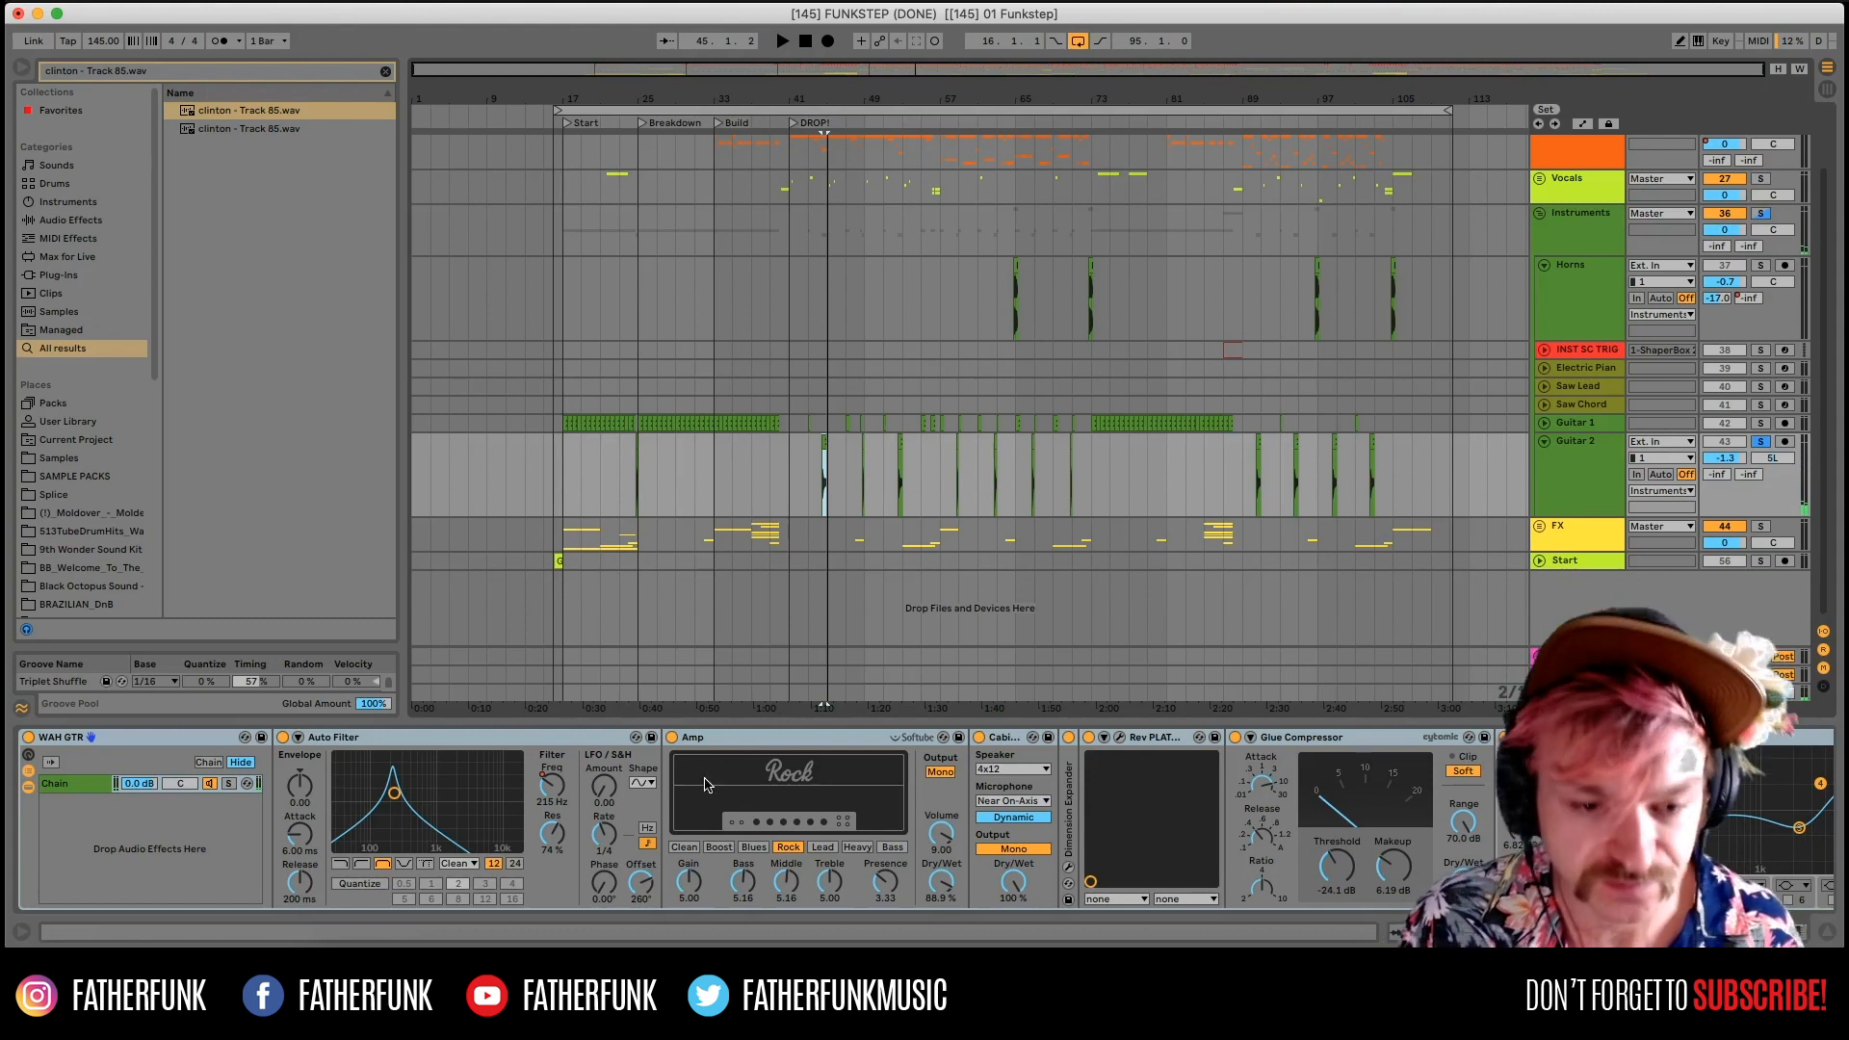
{"action": "double_click", "coordinate": [741, 737]}
{"action": "double_click", "coordinate": [1077, 738]}
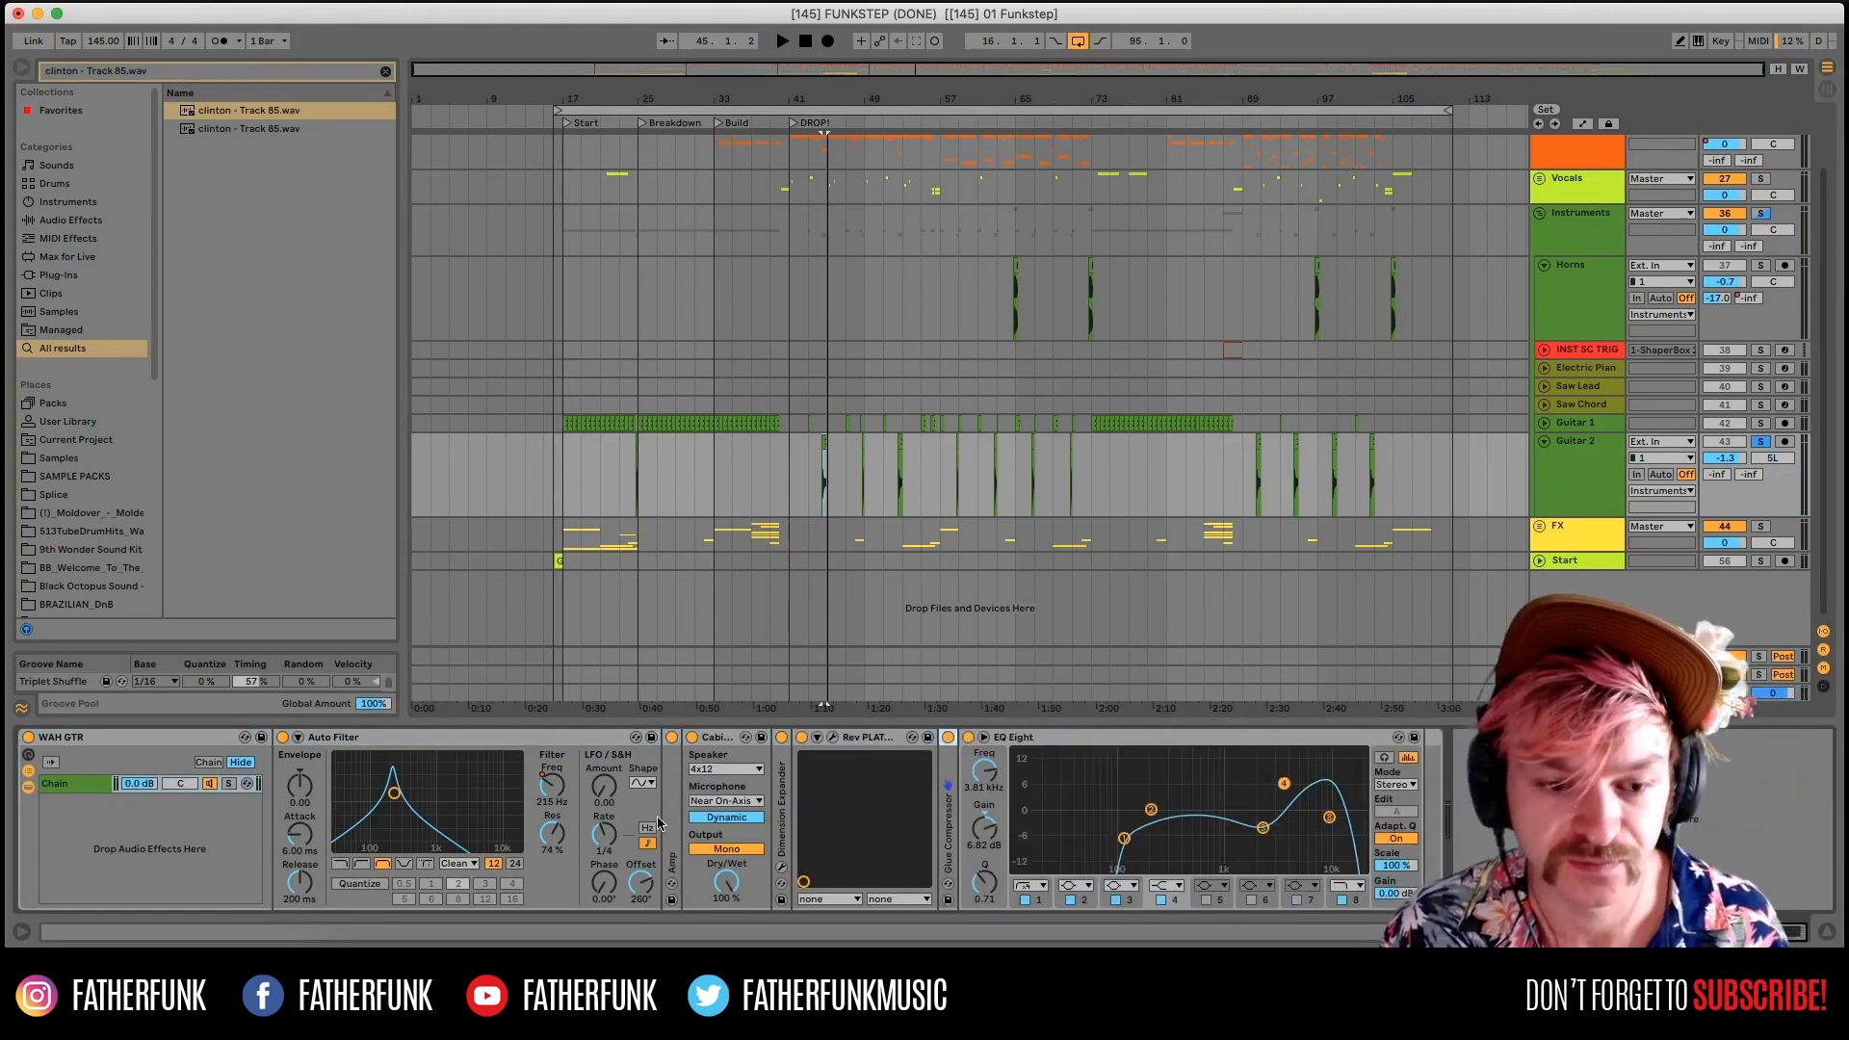
Unsolo Guitar 2, play its 44.3 clip within the full mix and fold the track.
{"action": "left_click", "coordinate": [1756, 441]}
{"action": "key", "text": "space"}
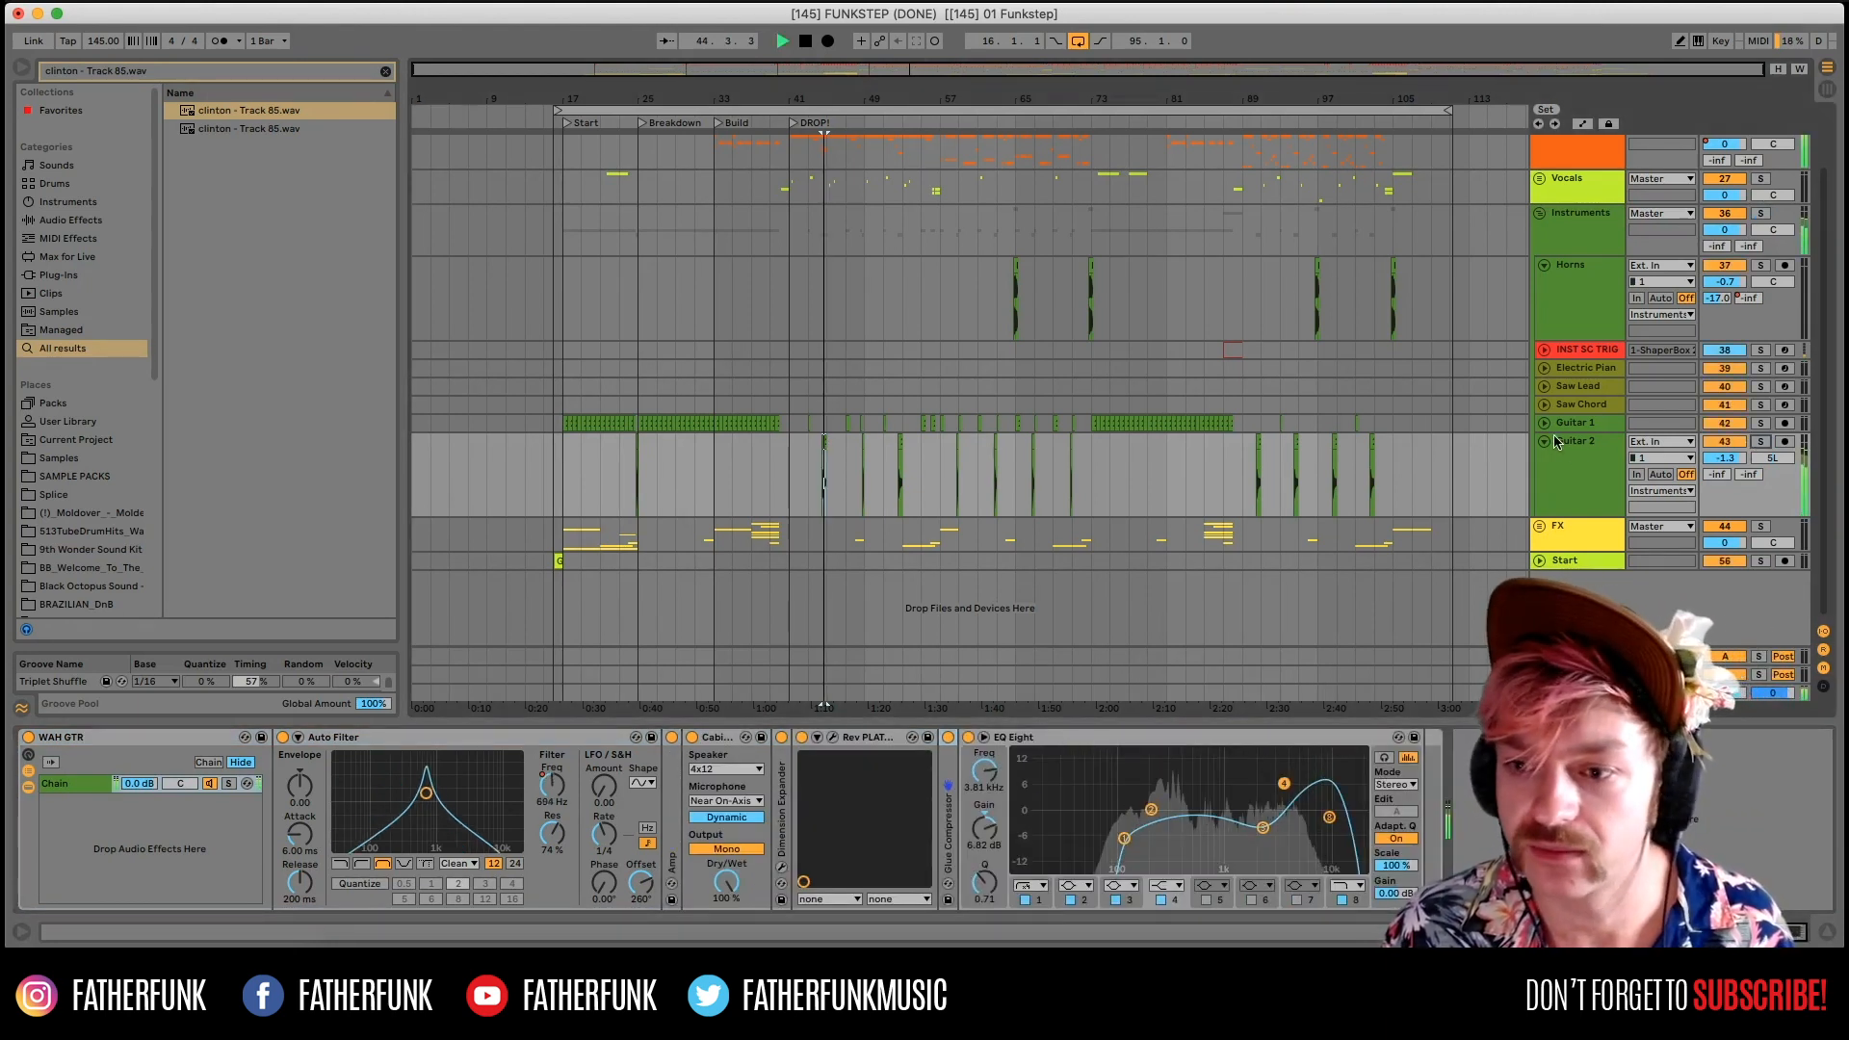
{"action": "double_click", "coordinate": [1574, 445]}
{"action": "key", "text": "space"}
Fold the Instruments group and unfold the FX group.
{"action": "left_click", "coordinate": [1575, 356]}
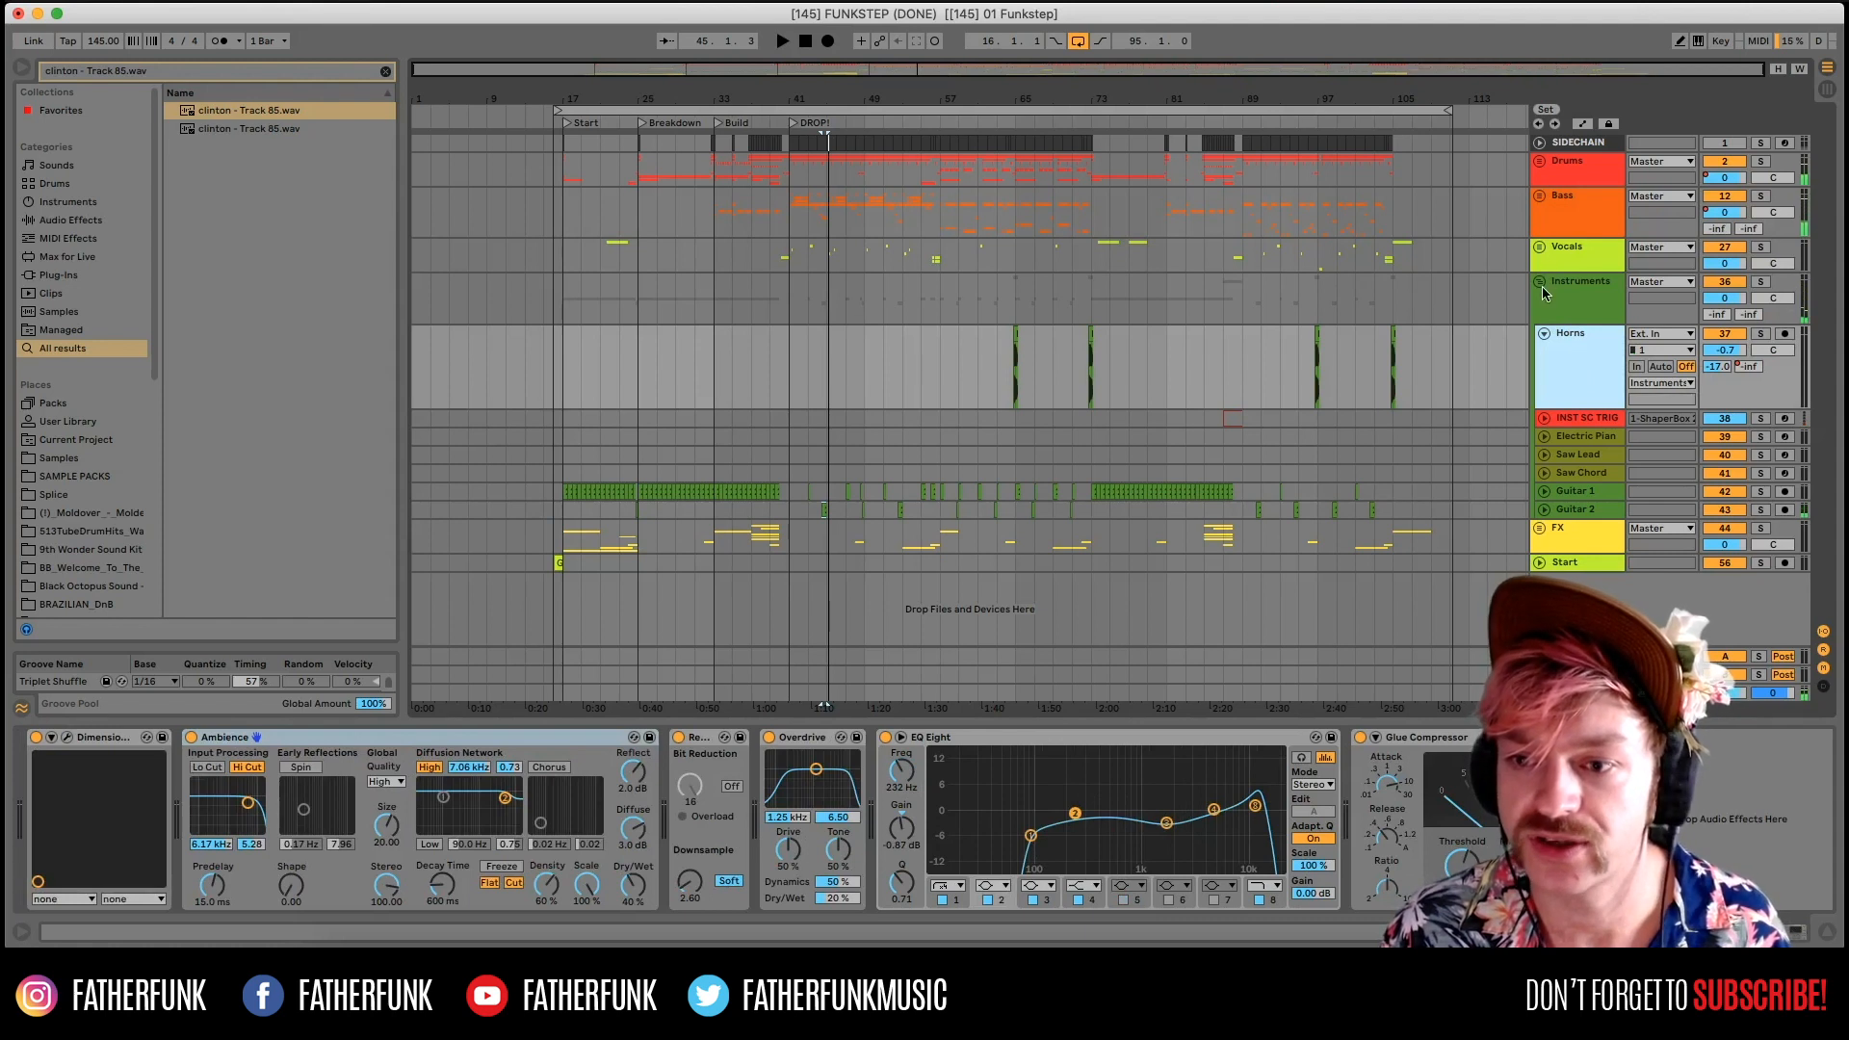
{"action": "double_click", "coordinate": [1541, 286]}
{"action": "left_click", "coordinate": [1540, 321]}
Select the Rise 1 clip at bar 37, enlarge it in the arrangement and play it briefly.
{"action": "left_click", "coordinate": [1066, 525]}
{"action": "left_click", "coordinate": [898, 473]}
{"action": "left_click", "coordinate": [836, 441]}
{"action": "left_click", "coordinate": [755, 386]}
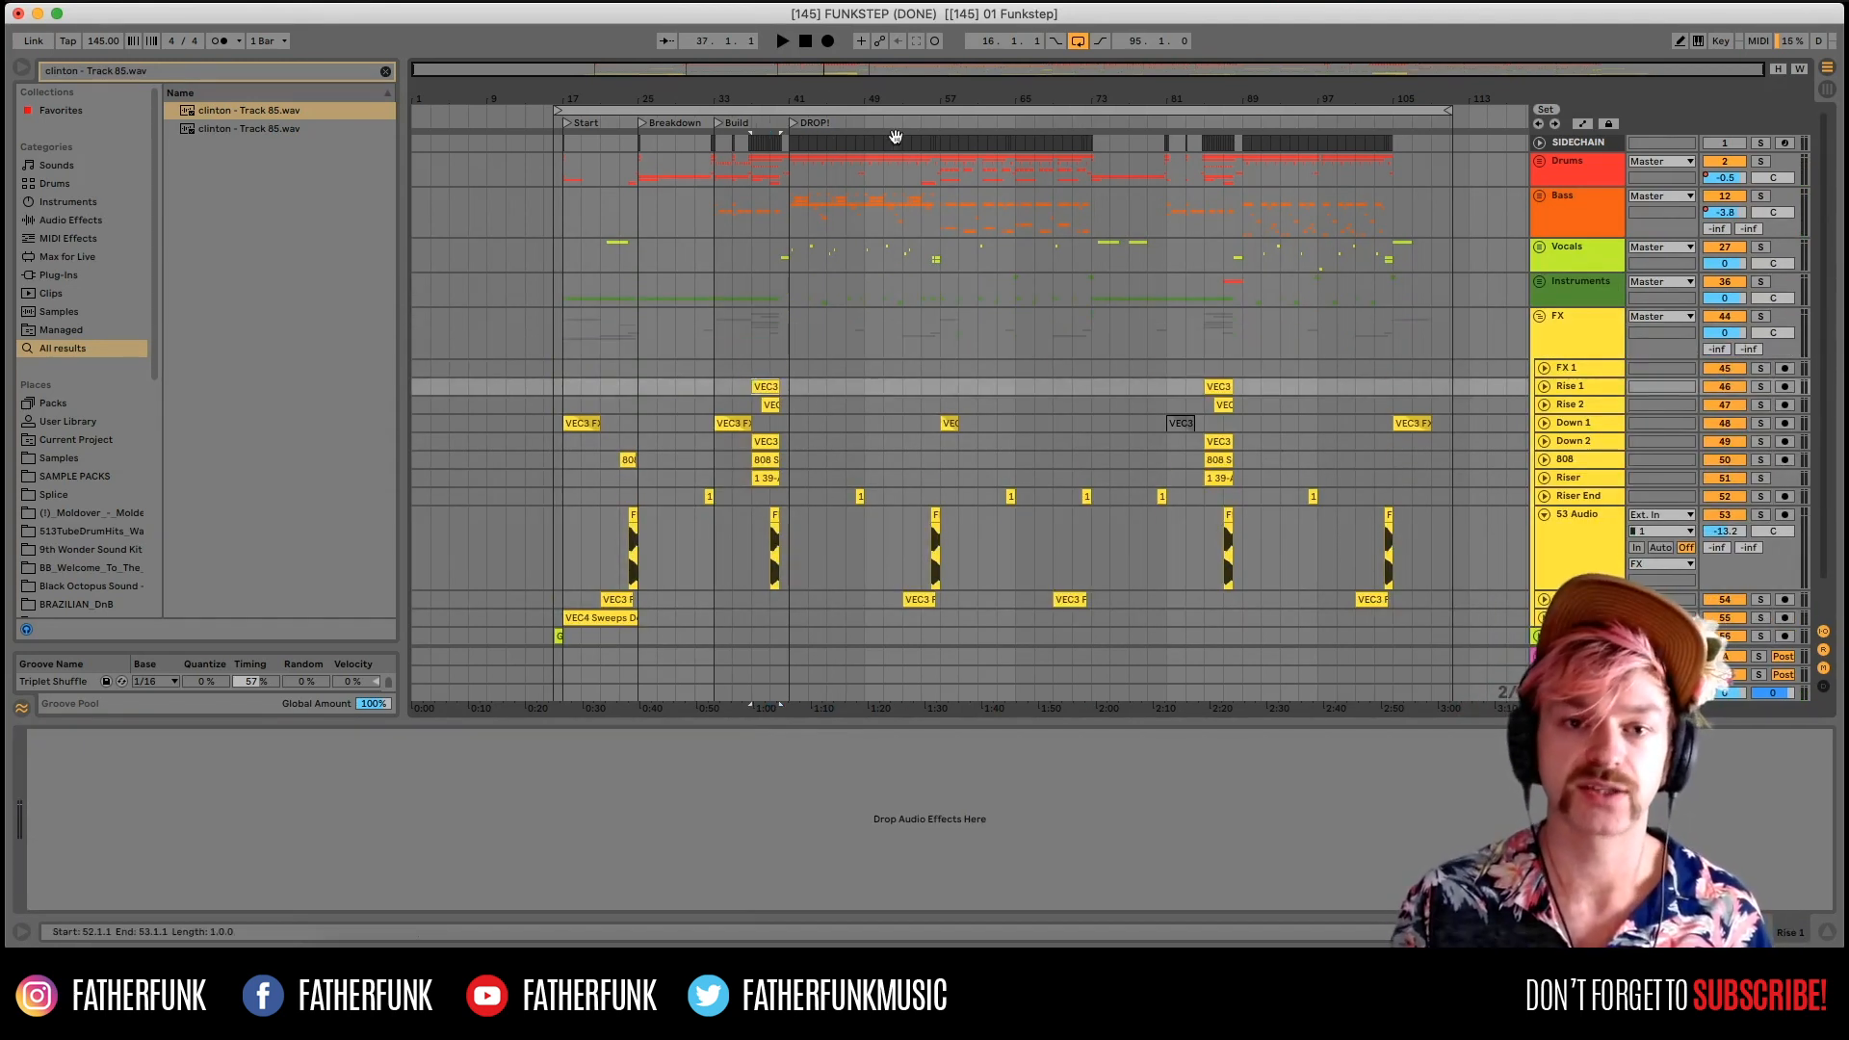
{"action": "key", "text": "z"}
{"action": "key", "text": "space"}
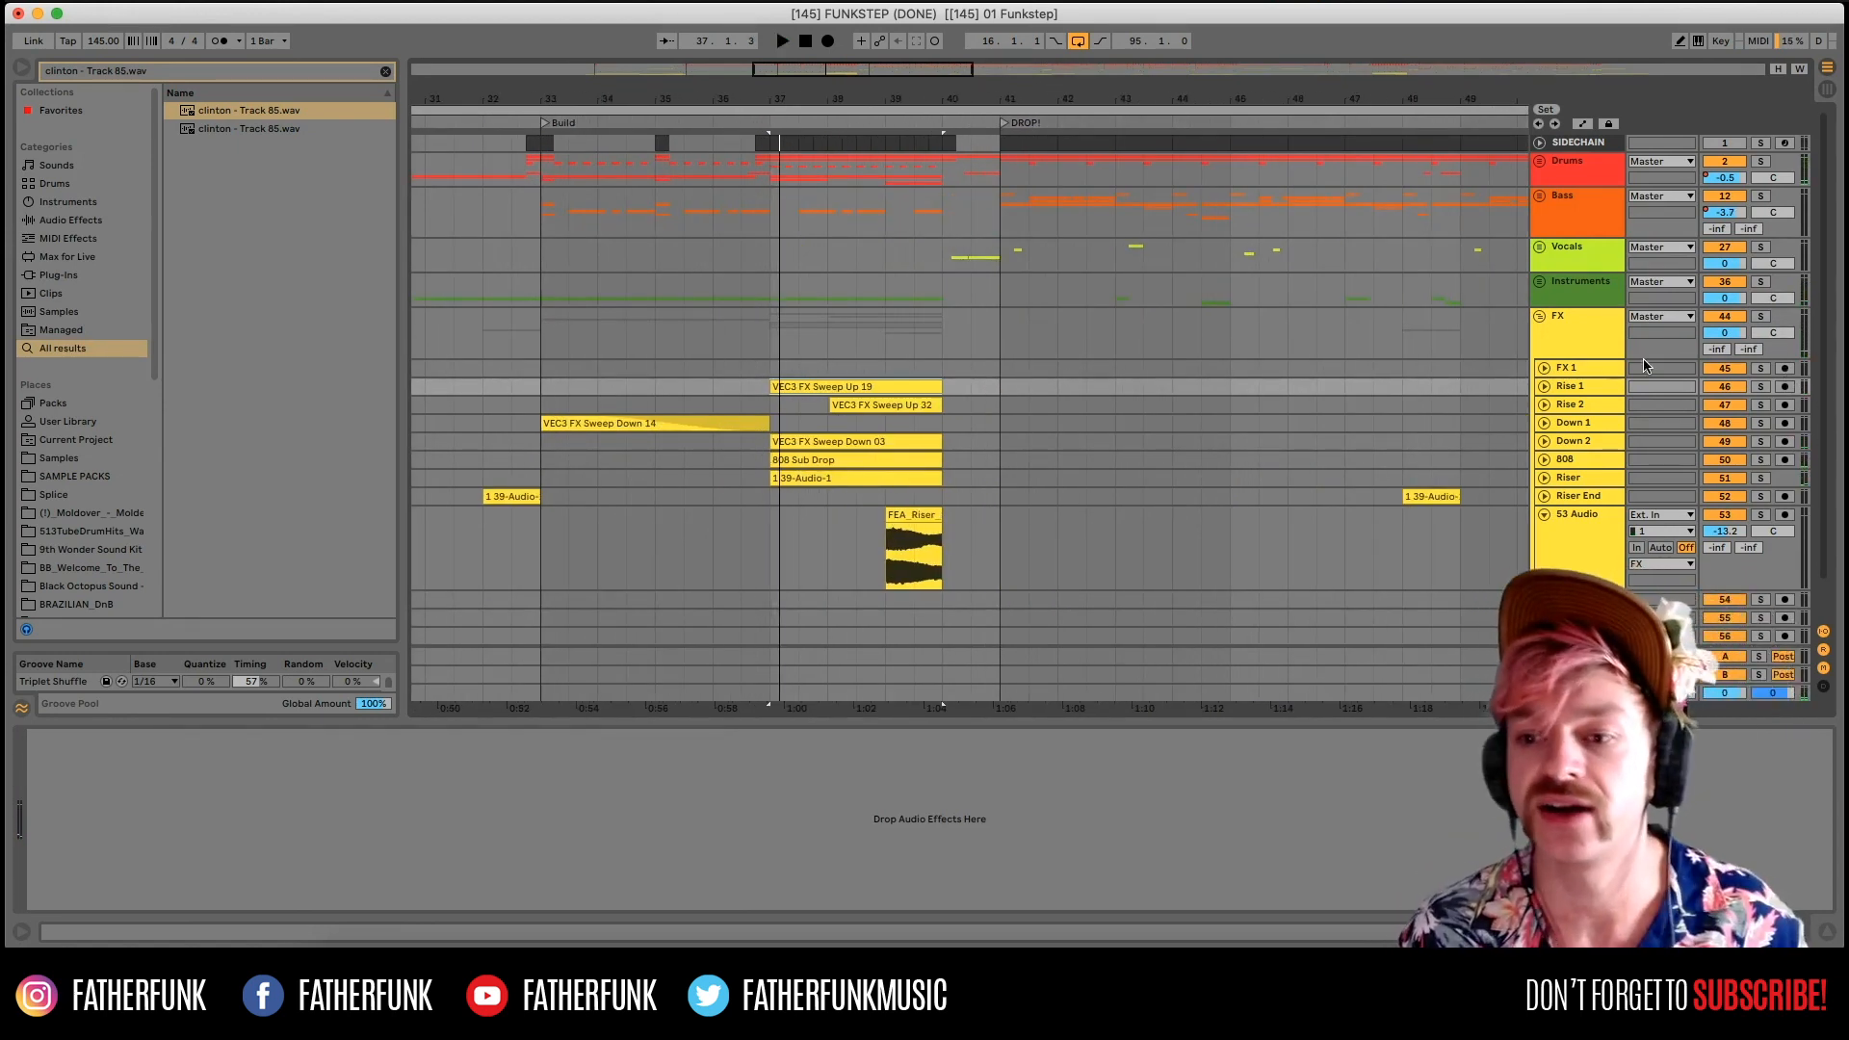
Unfold the Rise 1 track, solo the FX group and play its stacked build-up clips from bar 37.
{"action": "left_click", "coordinate": [1545, 386]}
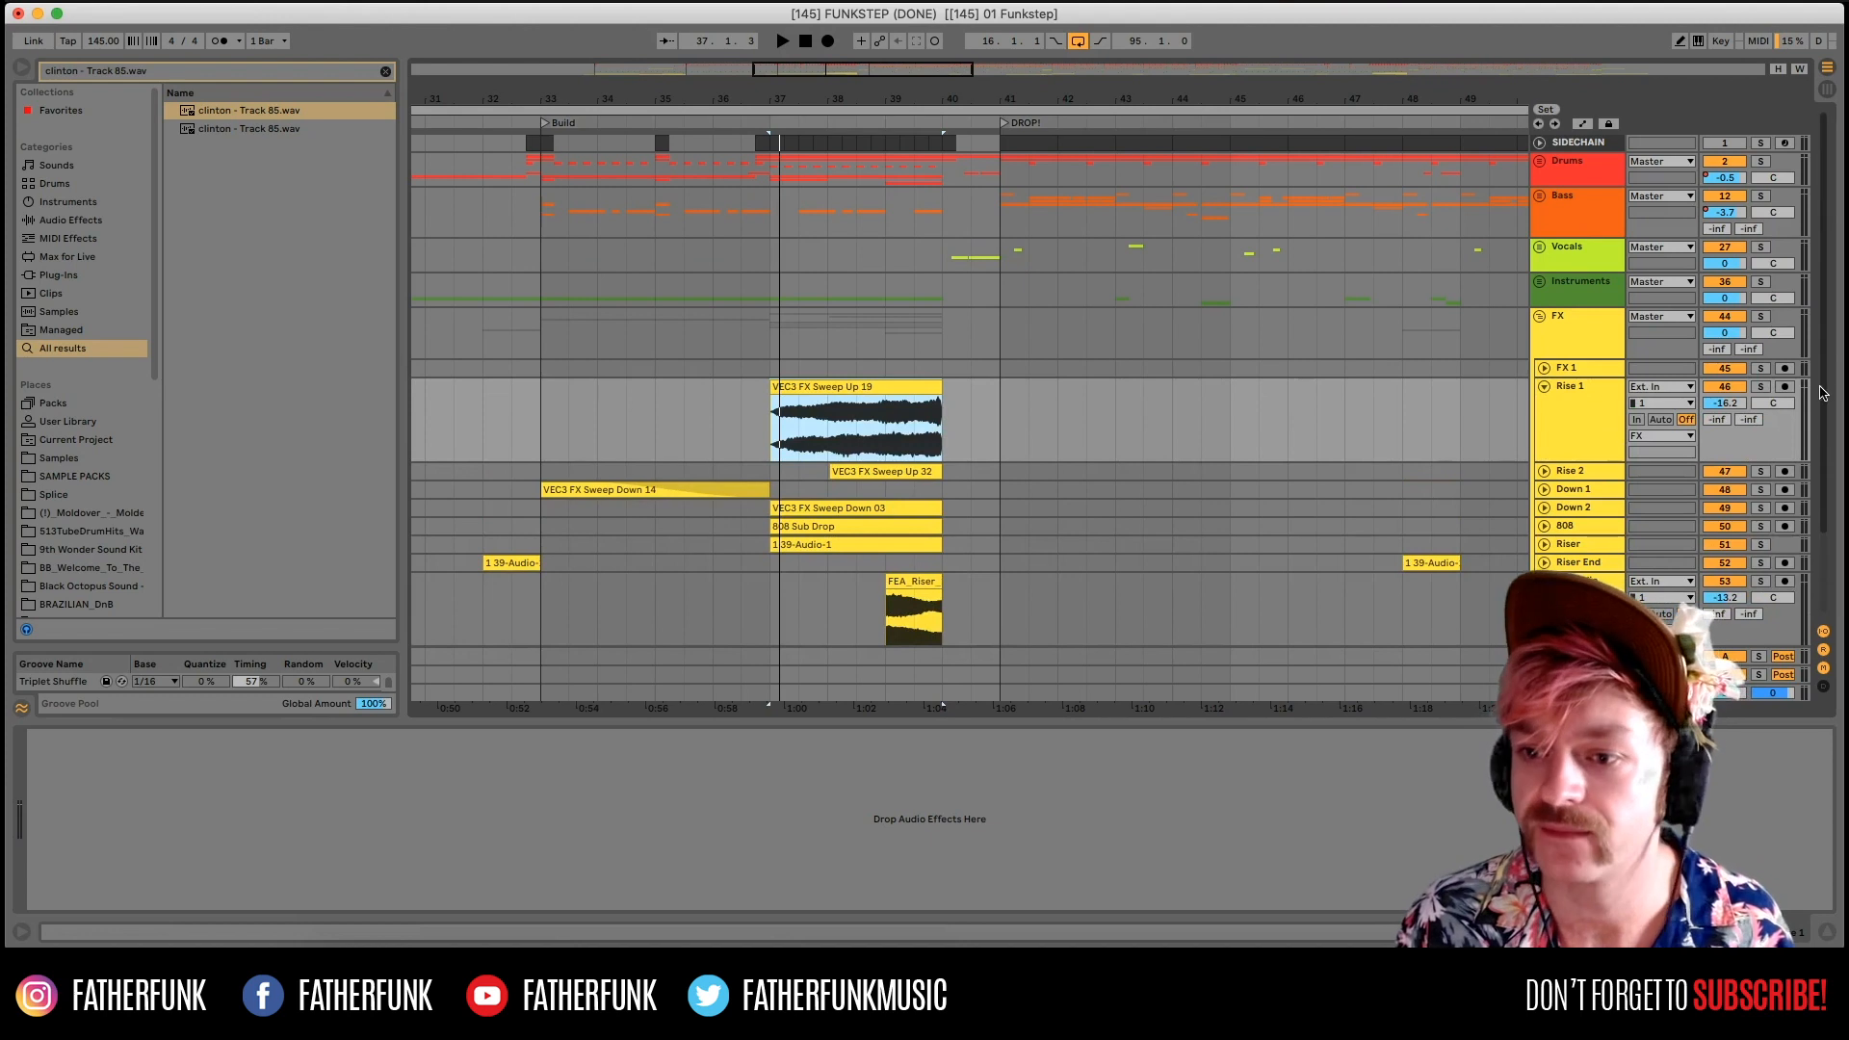
{"action": "left_click", "coordinate": [848, 508]}
{"action": "left_click", "coordinate": [849, 509]}
{"action": "left_click", "coordinate": [840, 545]}
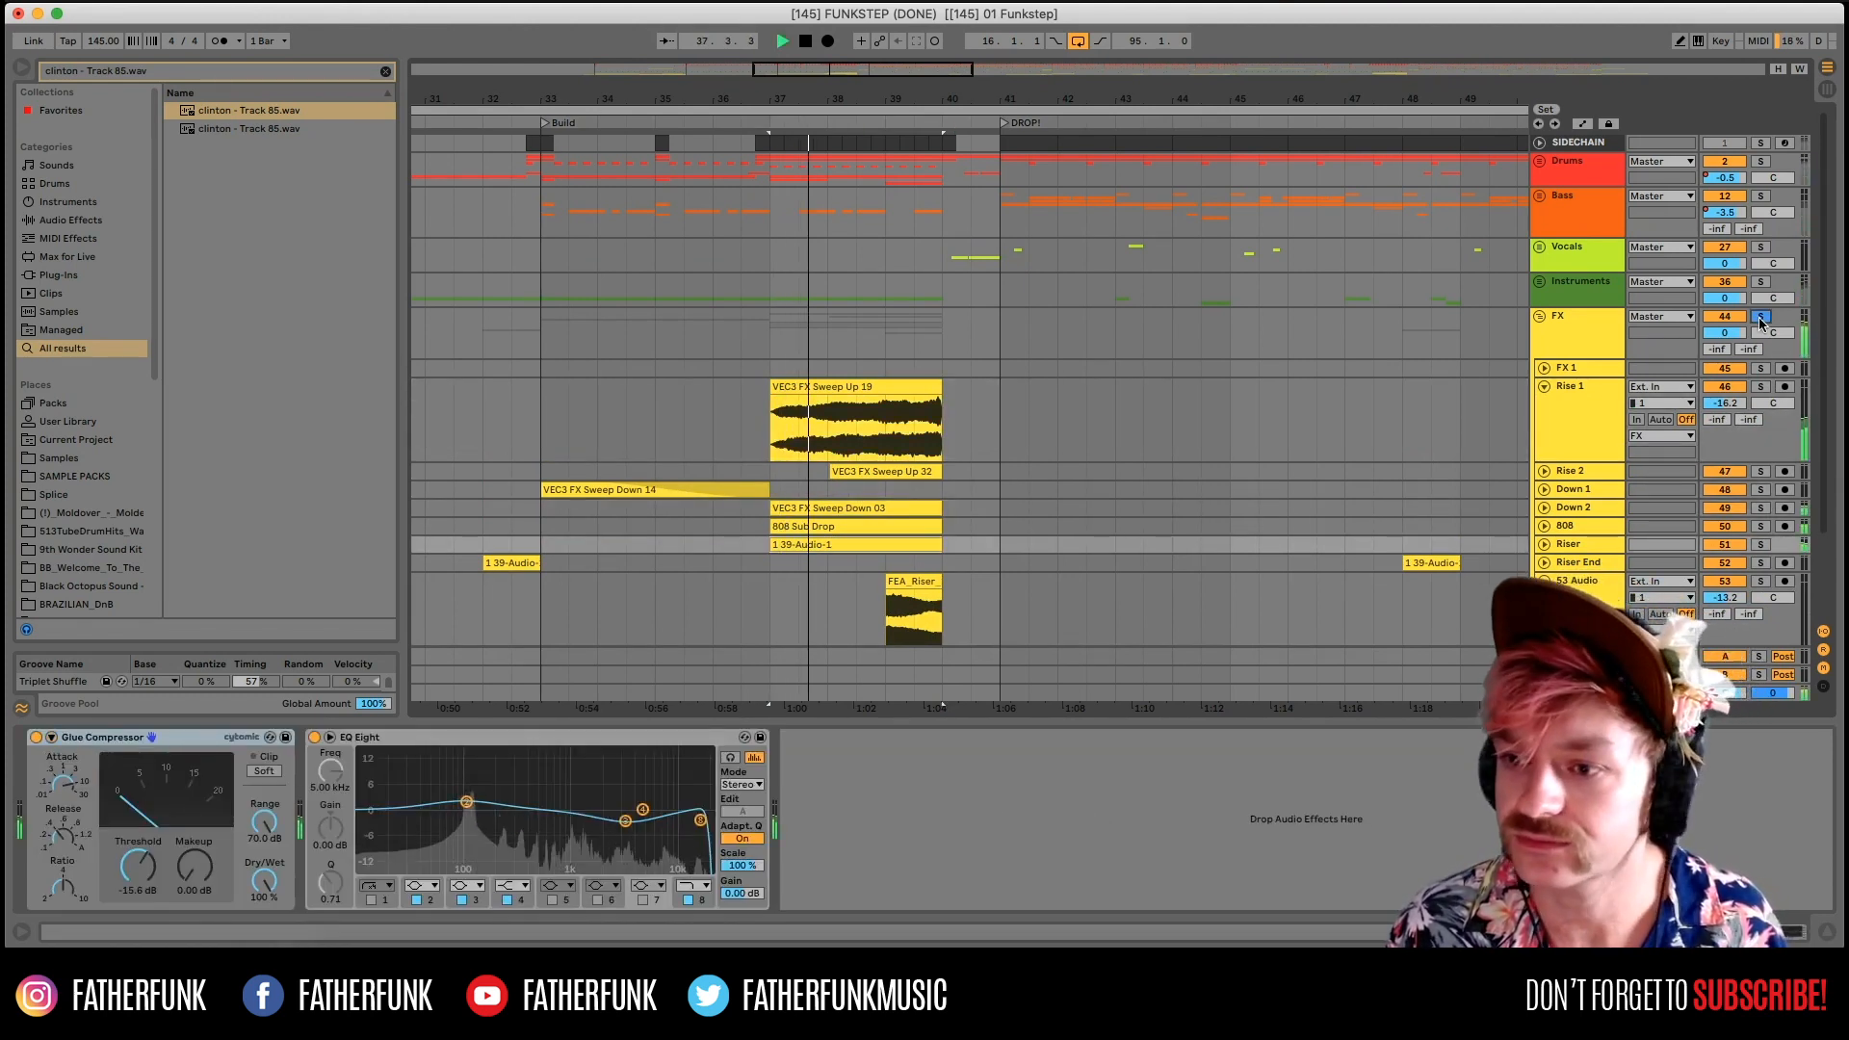
{"action": "left_click", "coordinate": [891, 338]}
{"action": "left_click", "coordinate": [1579, 606]}
{"action": "scroll", "coordinate": [1579, 607], "scroll_direction": "down", "scroll_amount": 3}
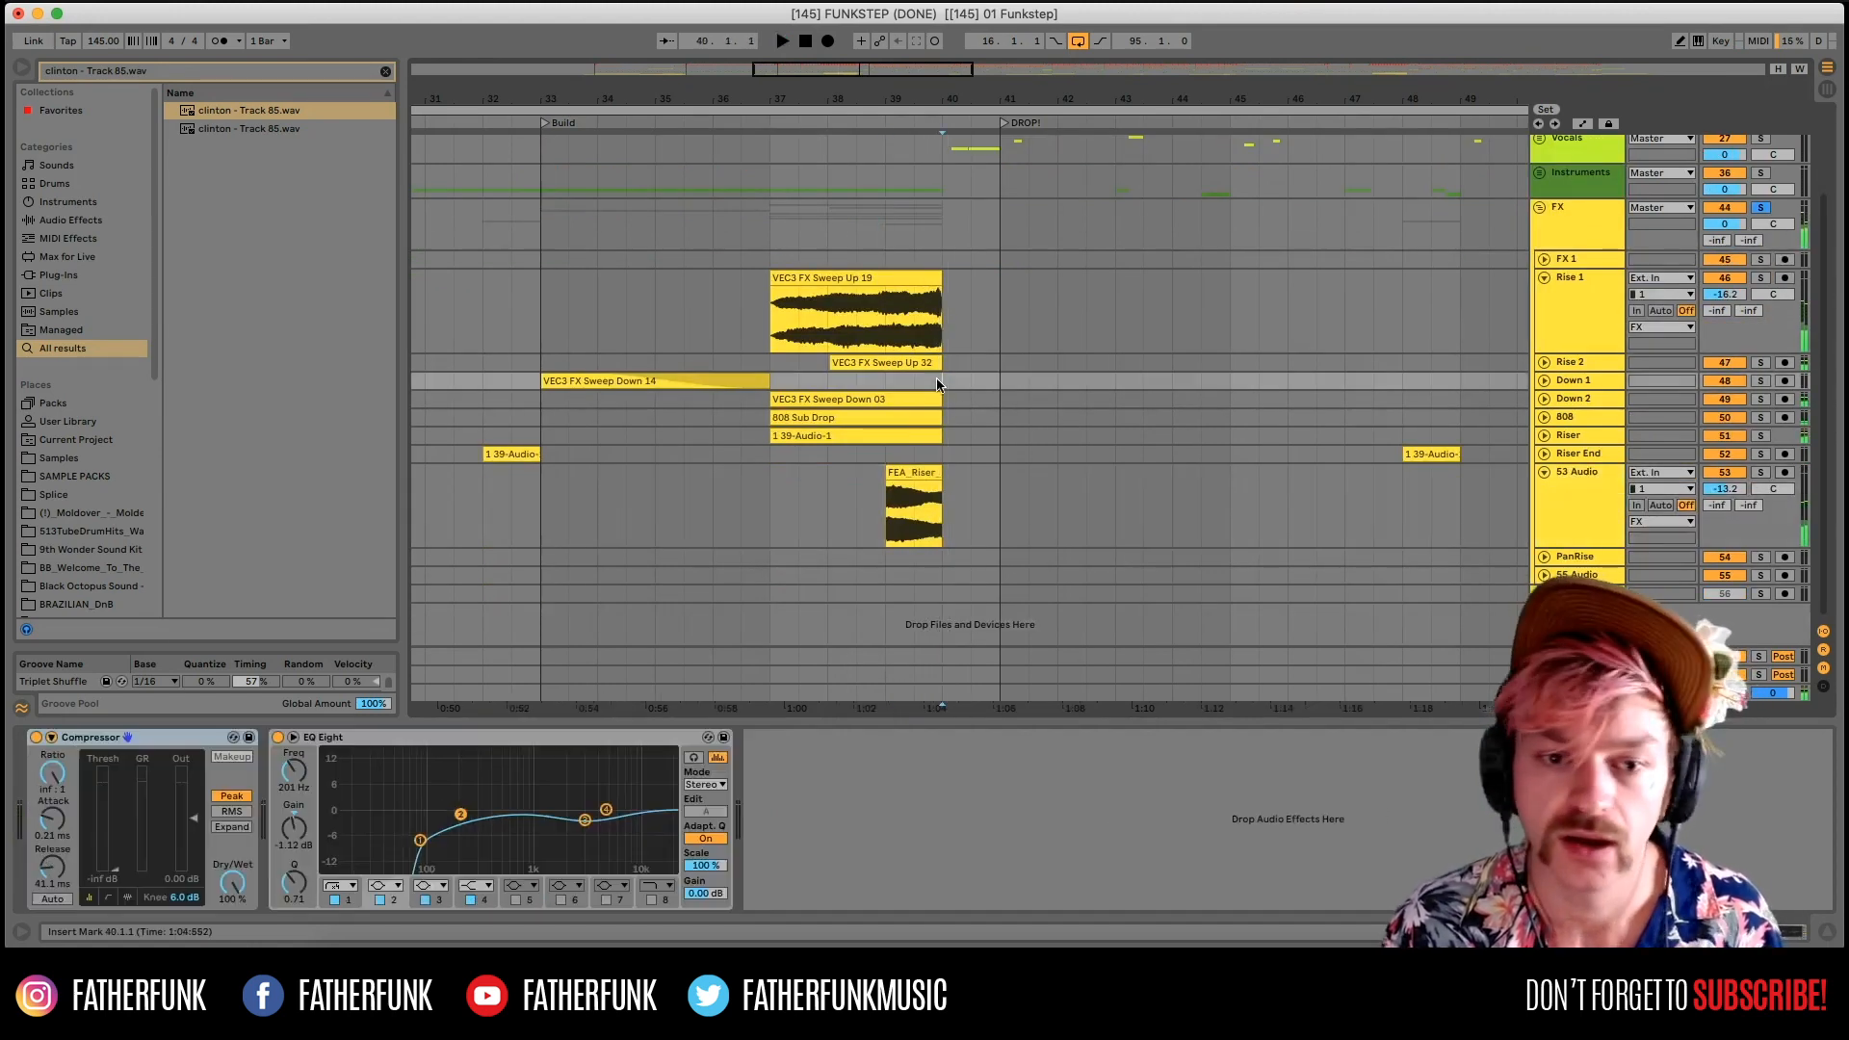
Check the Rise 2 and Rise 1 clips, and play the Down 2 sweep from bar 37 with the FX group soloed.
{"action": "left_click", "coordinate": [896, 363]}
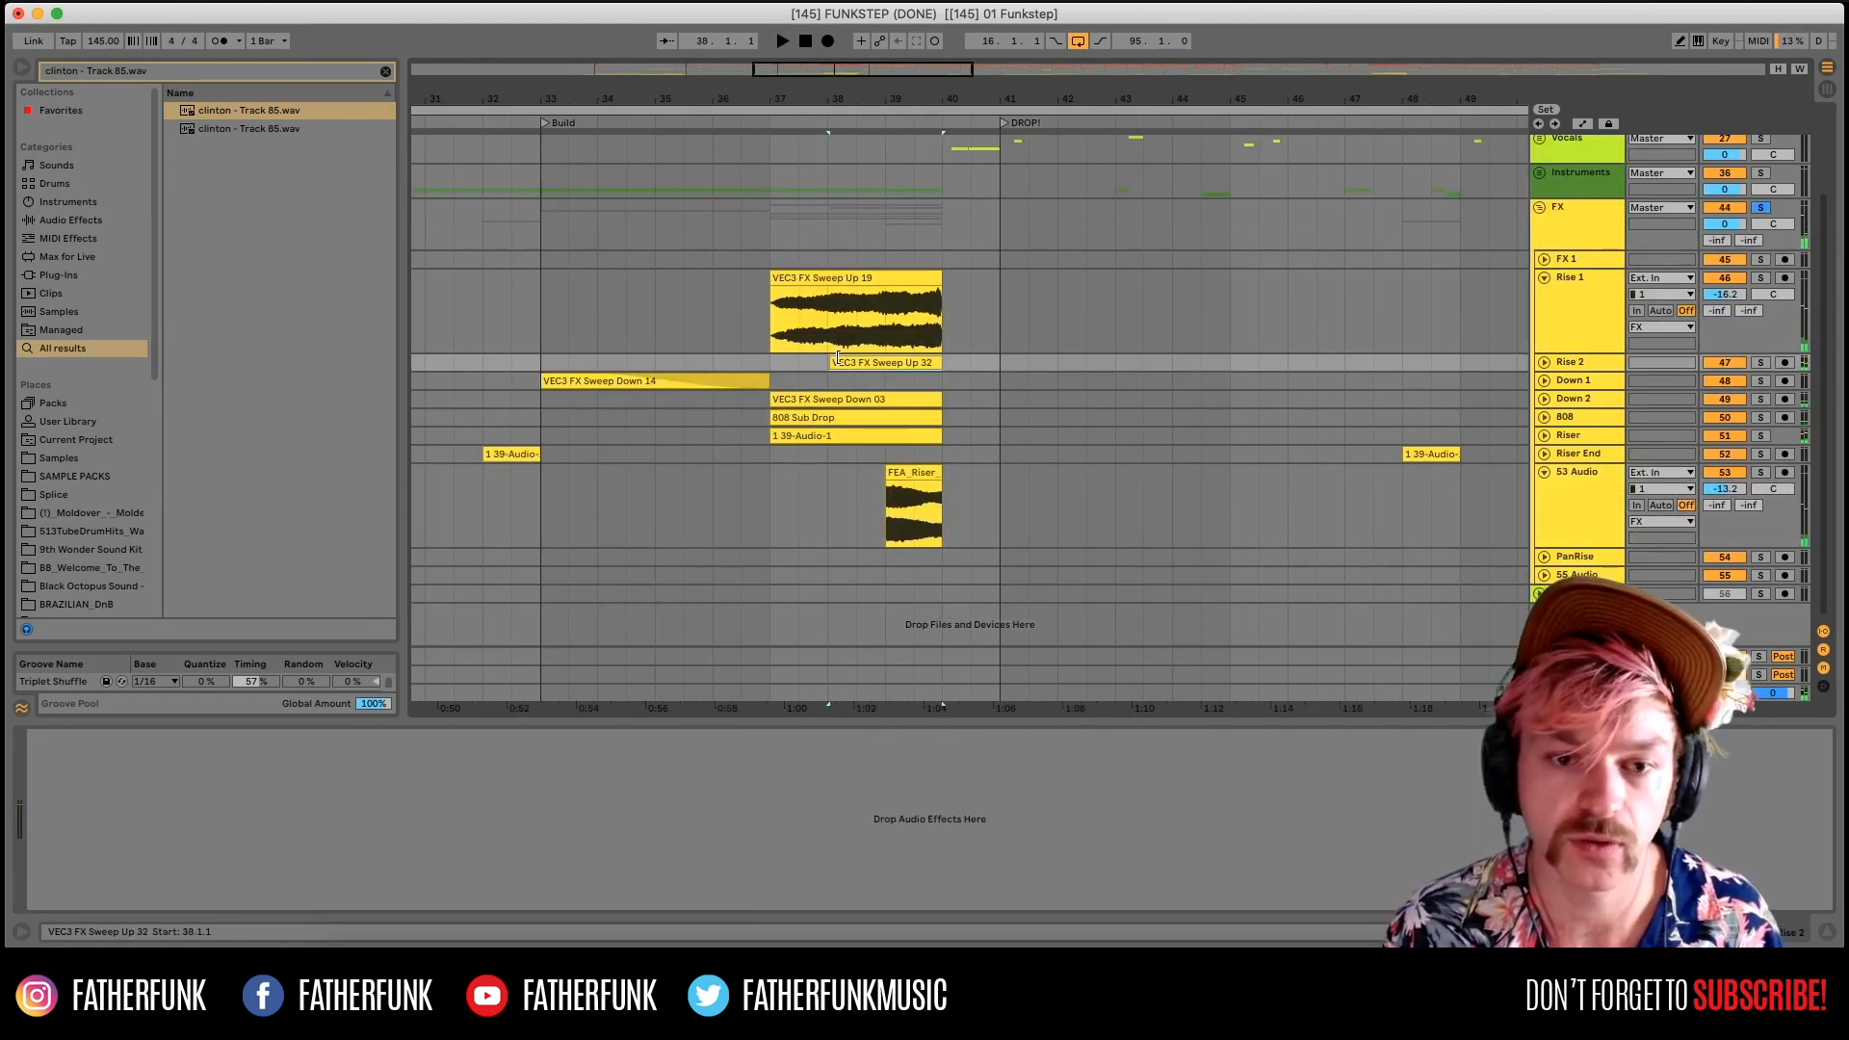
{"action": "left_click", "coordinate": [858, 320]}
{"action": "left_click", "coordinate": [1574, 398]}
{"action": "key", "text": "space"}
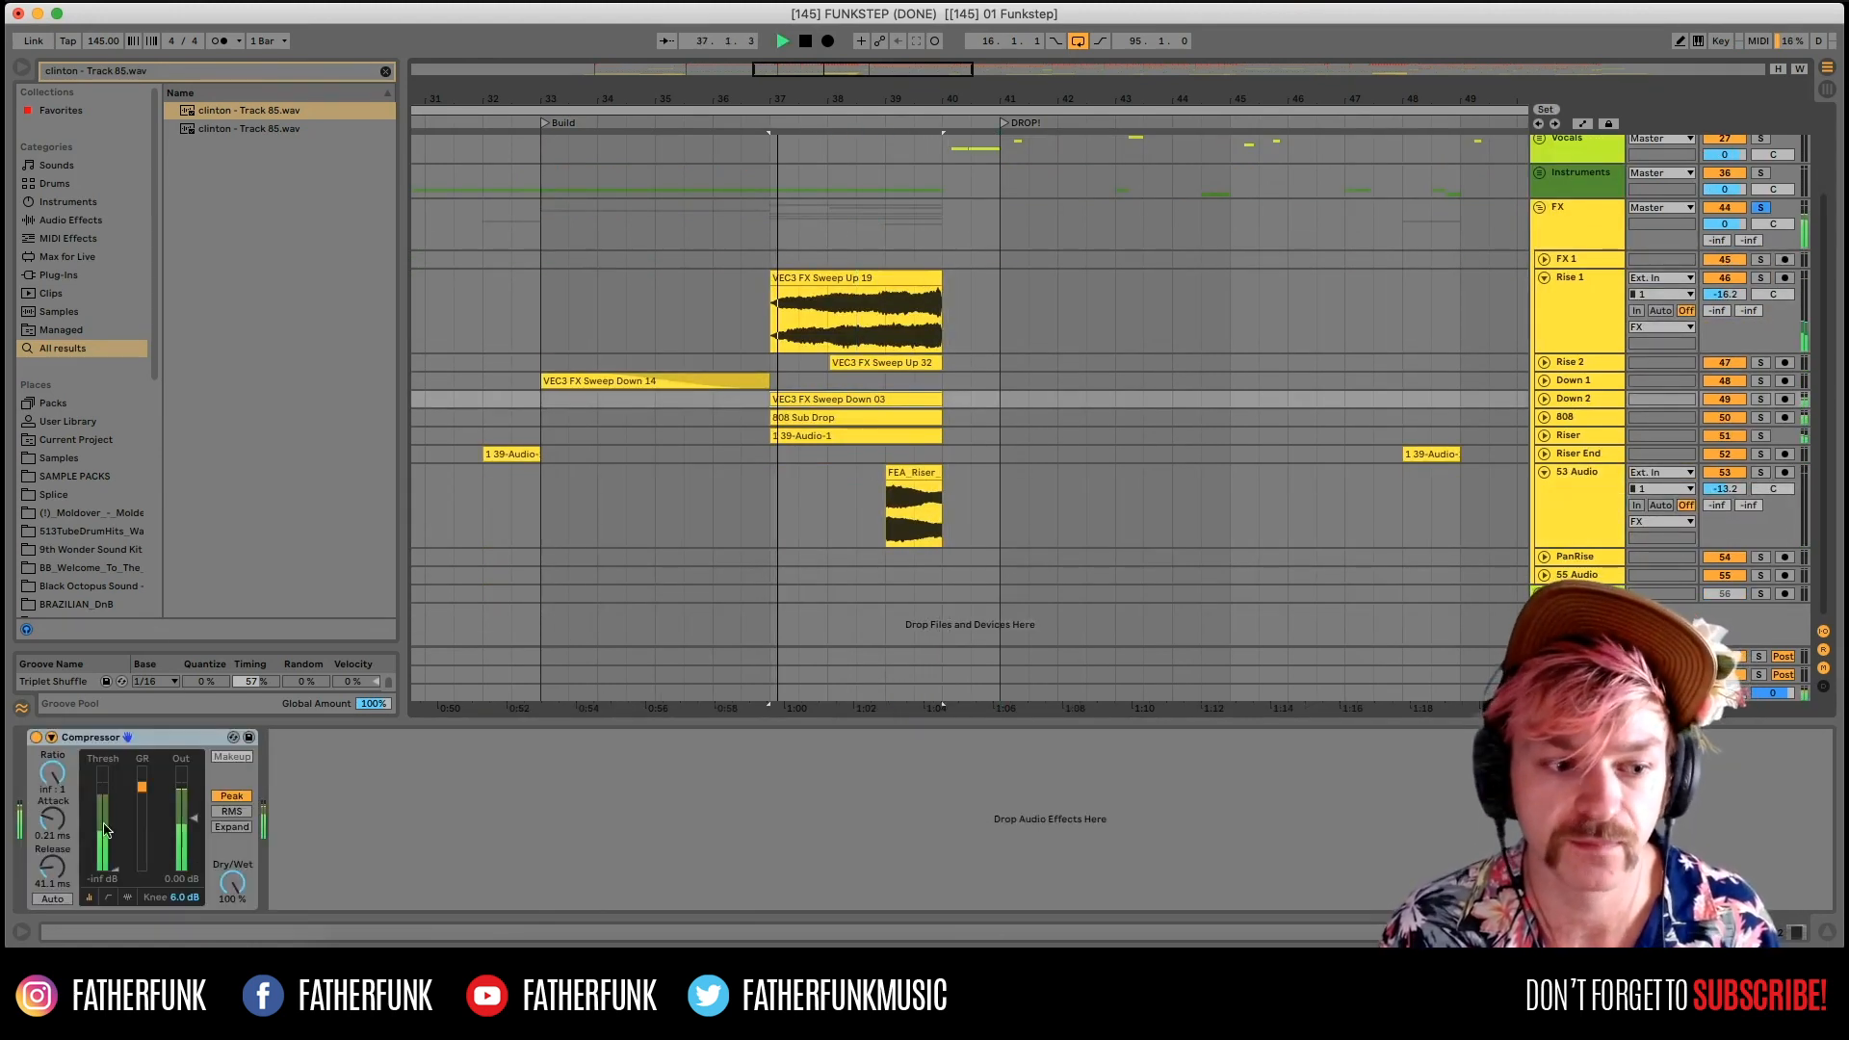
Unsolo the FX group during playback, fold it and return to the whole arrangement.
{"action": "left_click", "coordinate": [1761, 207]}
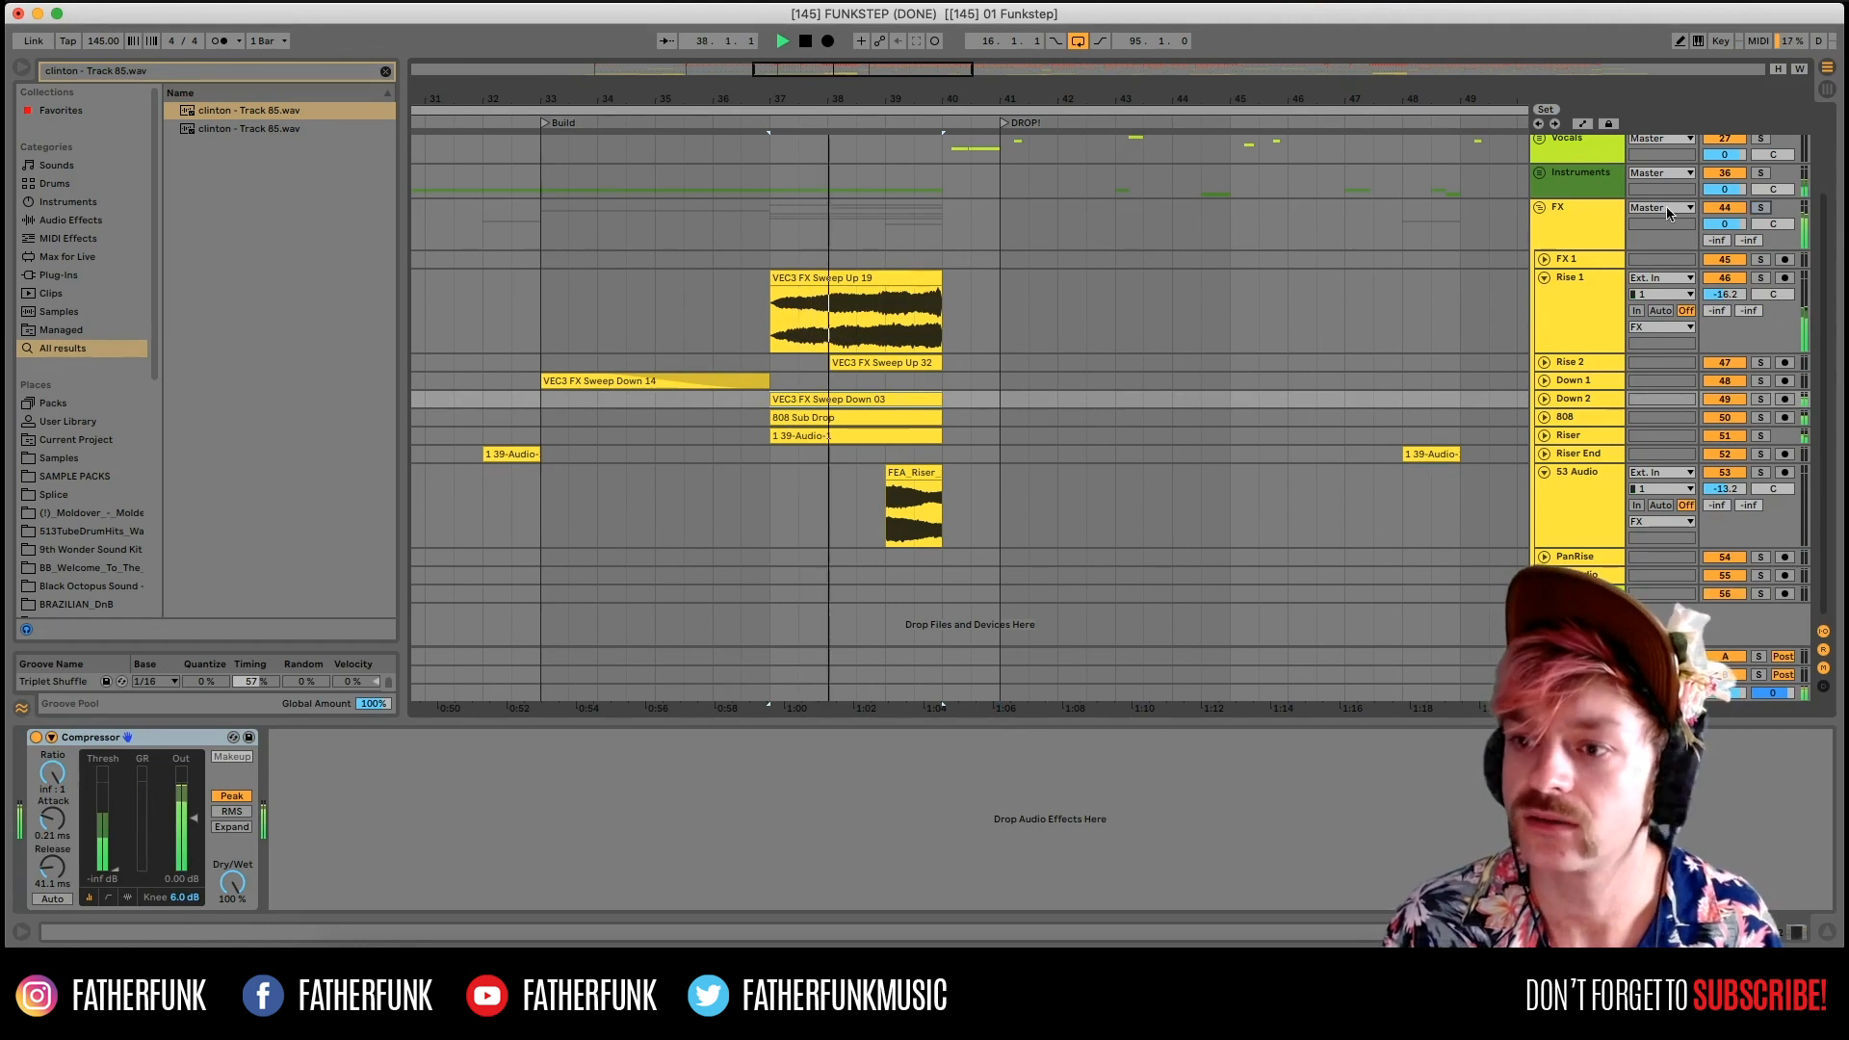
{"action": "left_click", "coordinate": [1540, 207]}
{"action": "key", "text": "space"}
{"action": "left_click_drag", "start_coordinate": [890, 76], "coordinate": [1165, 72]}
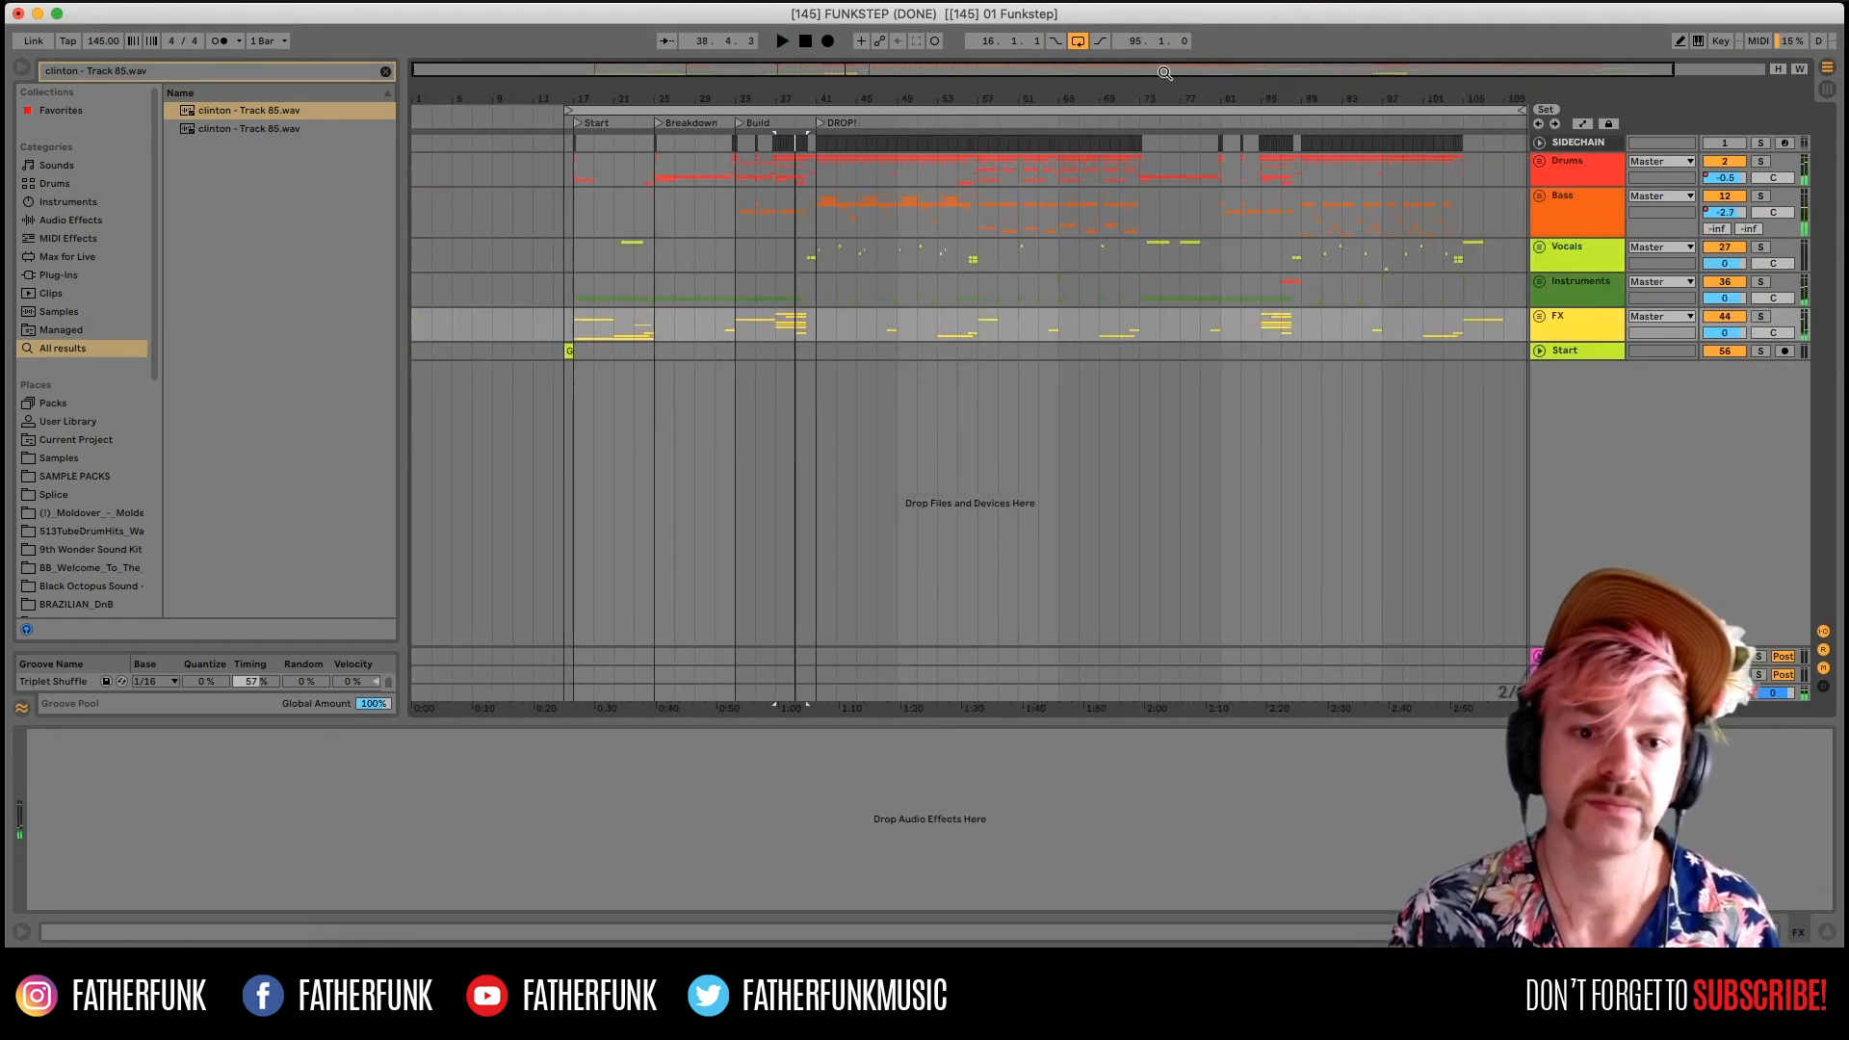
Unfold the FX group again and play the Riser End clip at 48.1 within the full mix.
{"action": "left_click", "coordinate": [1539, 319]}
{"action": "left_click", "coordinate": [890, 563]}
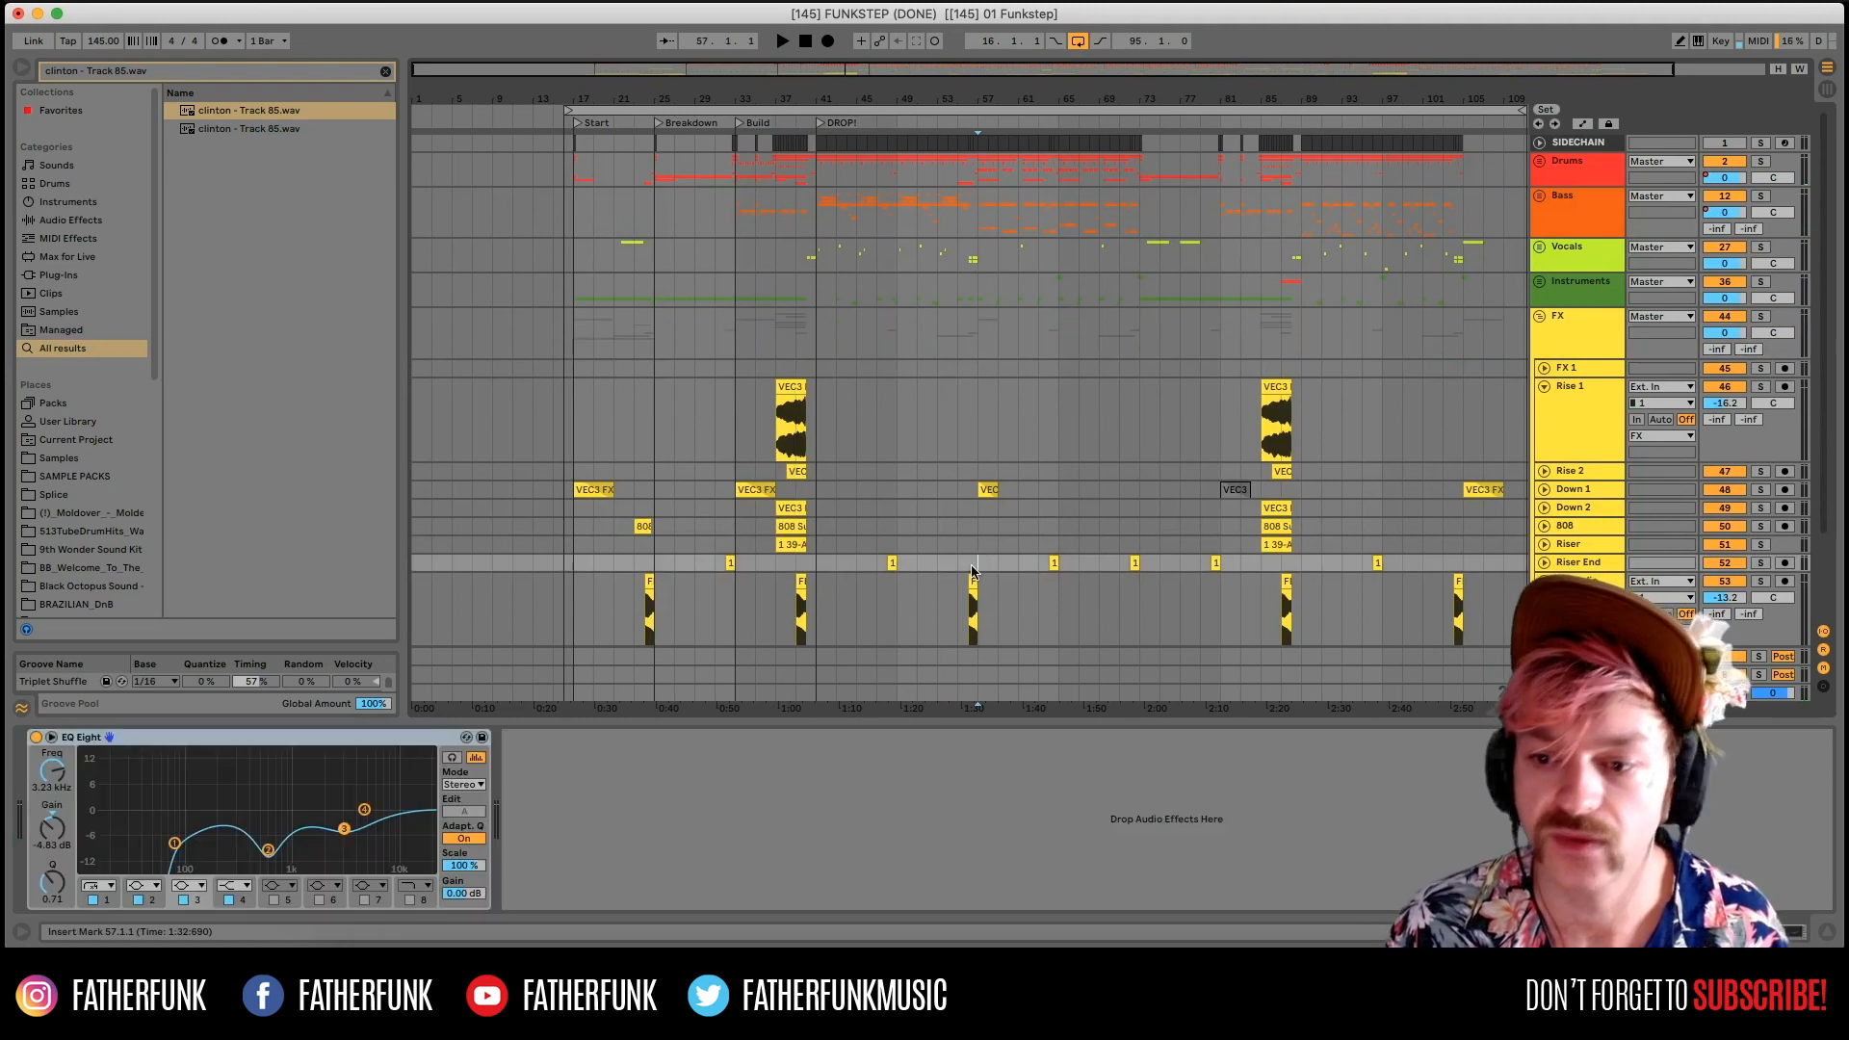
{"action": "key", "text": "space"}
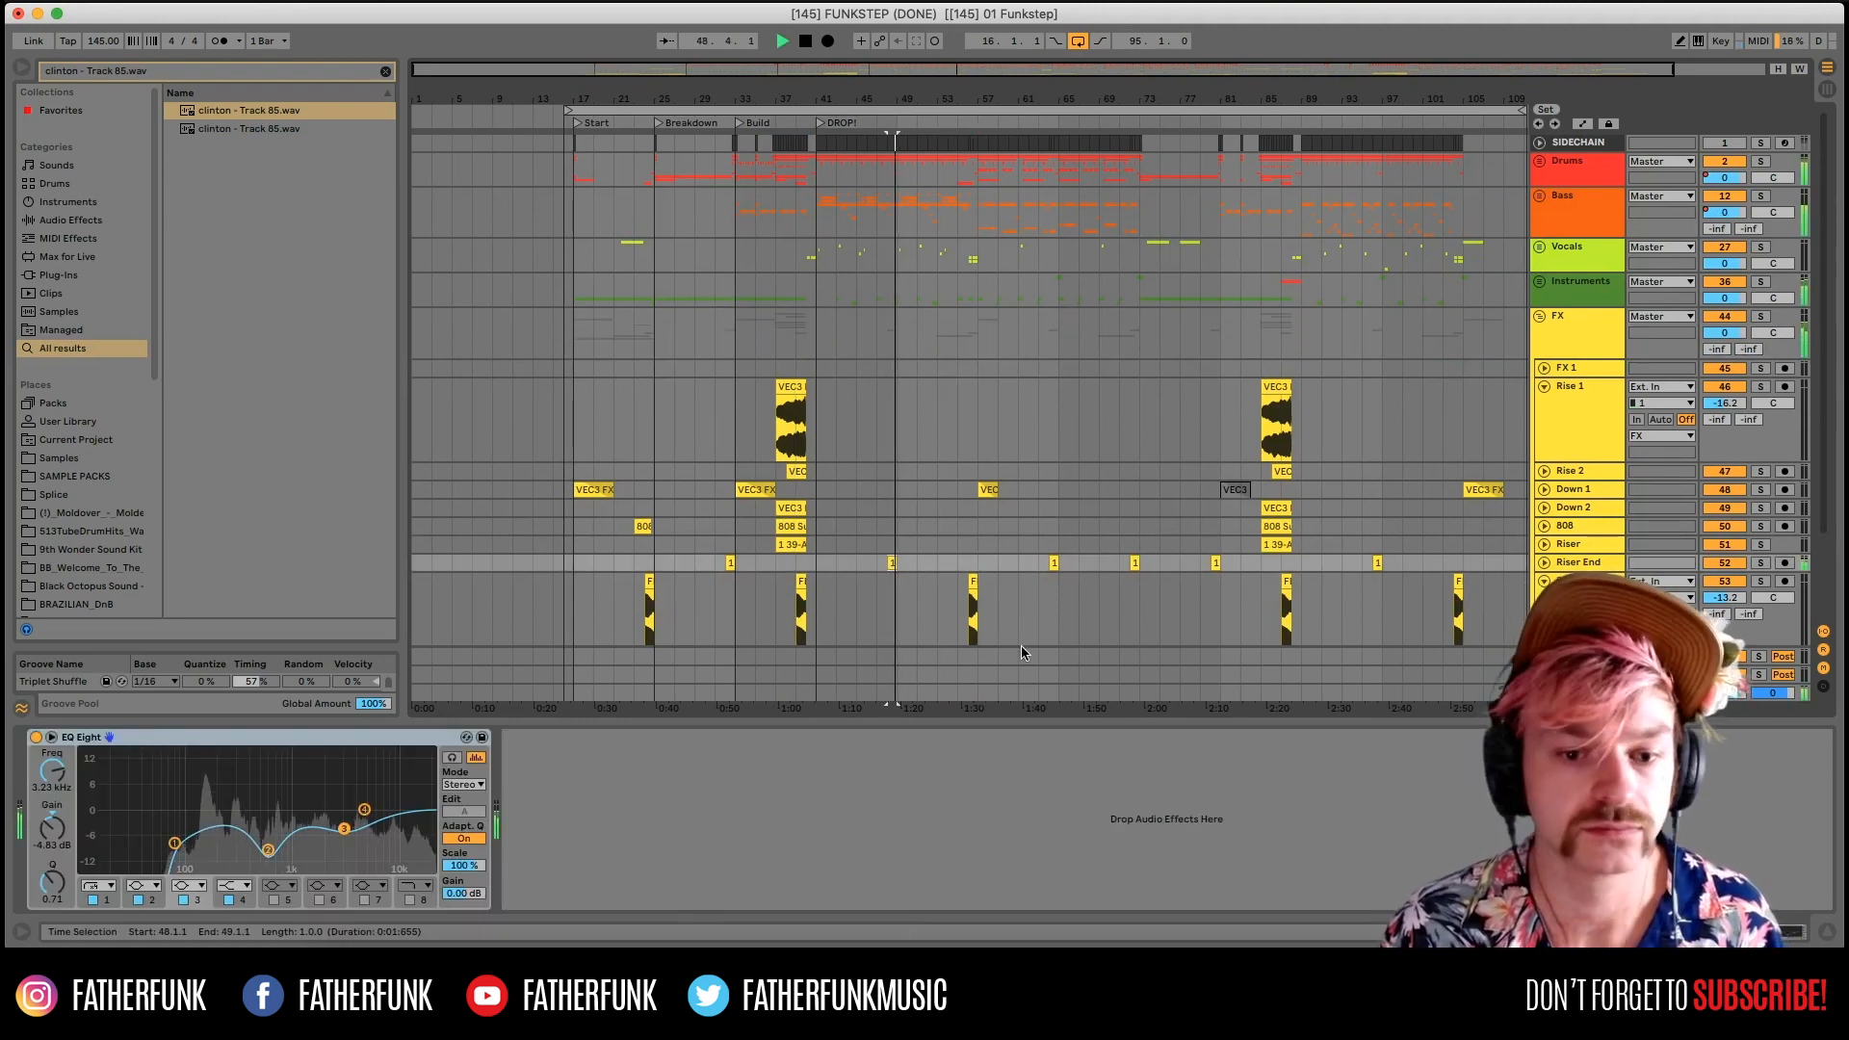
{"action": "left_click", "coordinate": [973, 607]}
{"action": "left_click", "coordinate": [903, 565]}
{"action": "key", "text": "space"}
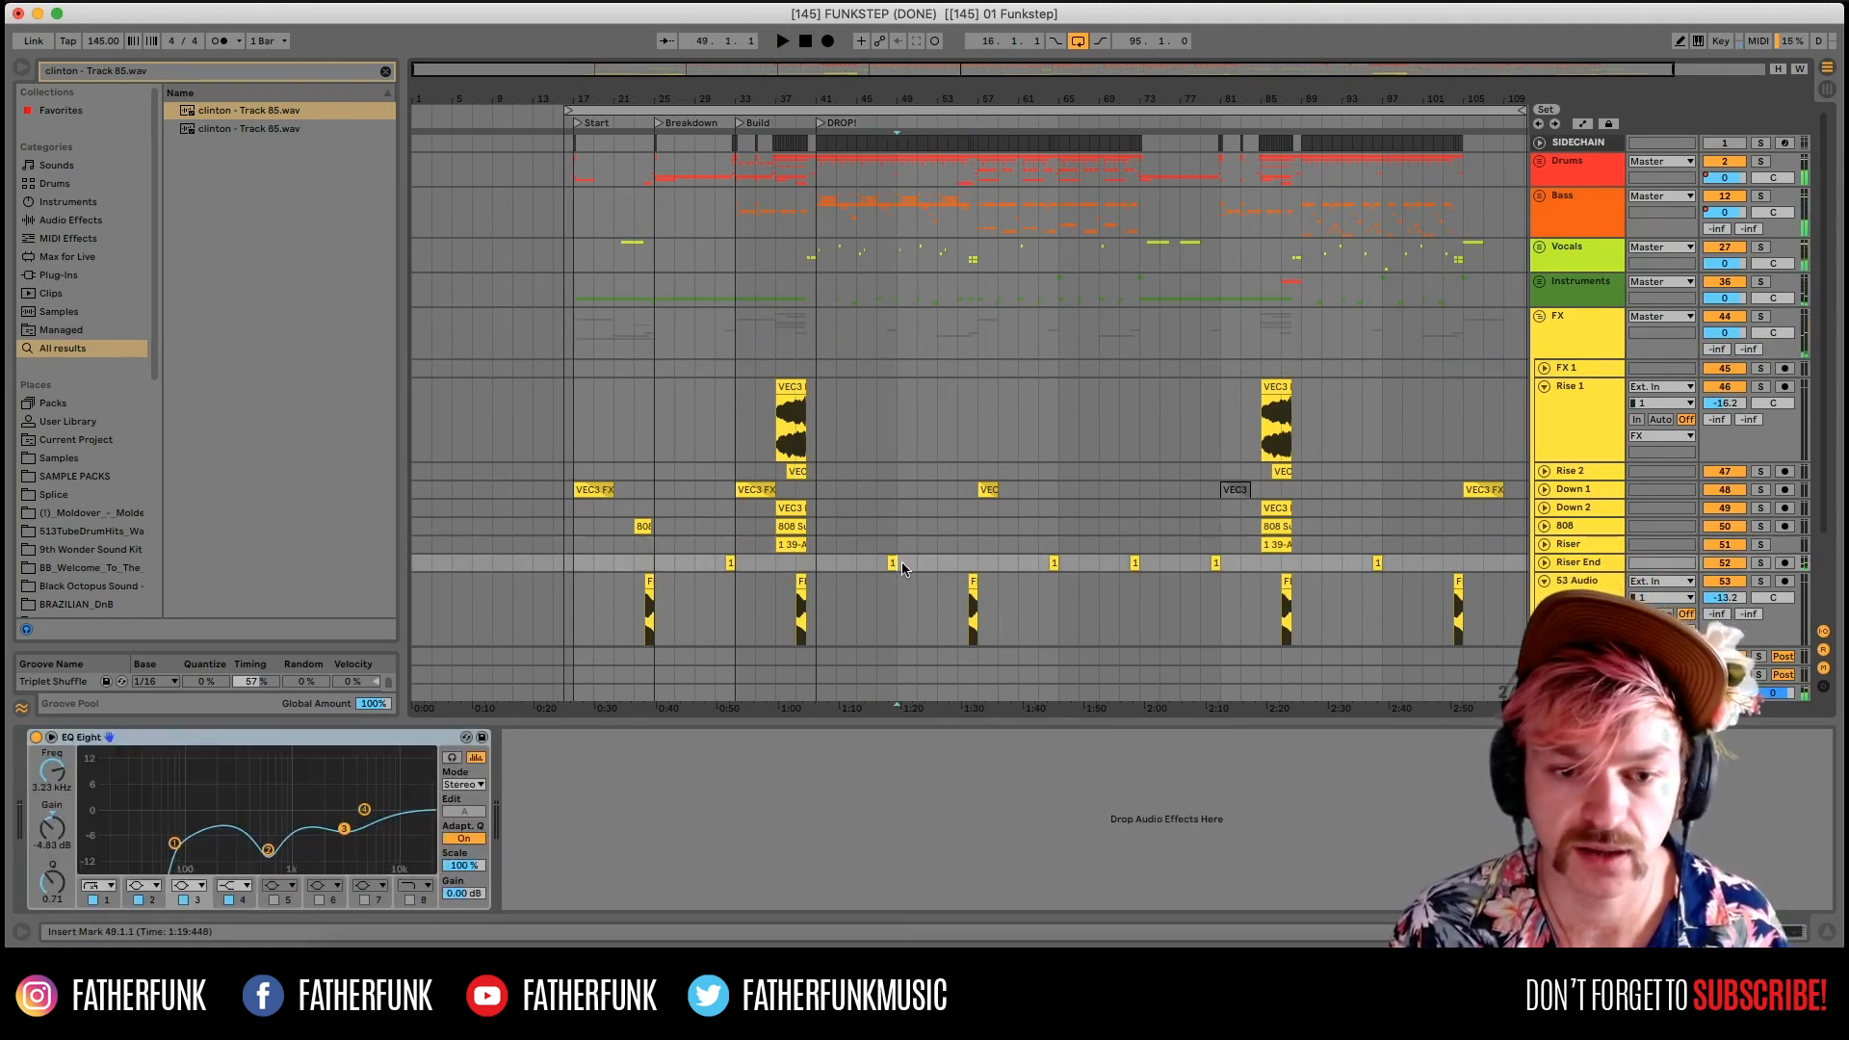
Solo the Riser End track, play its clip at bar 48, and unsolo it again.
{"action": "left_click", "coordinate": [1759, 564]}
{"action": "key", "text": "space"}
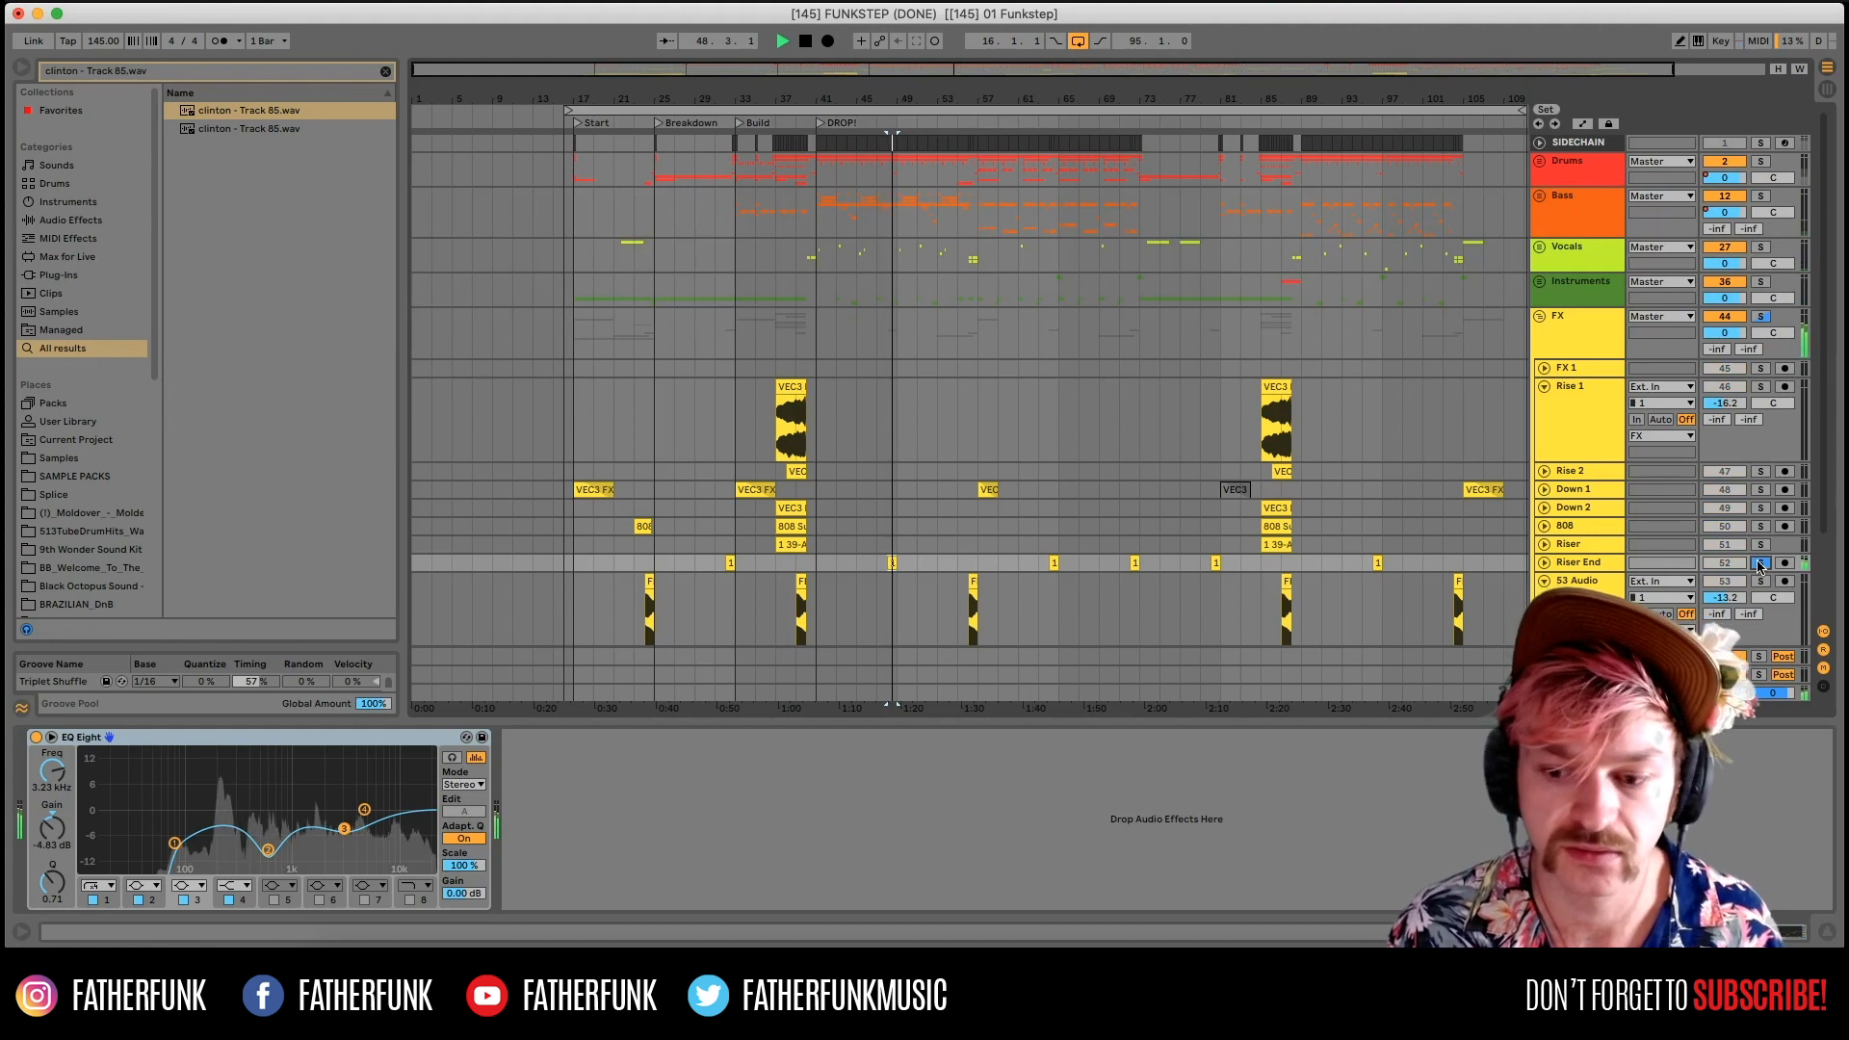
{"action": "left_click", "coordinate": [1759, 563]}
{"action": "key", "text": "space"}
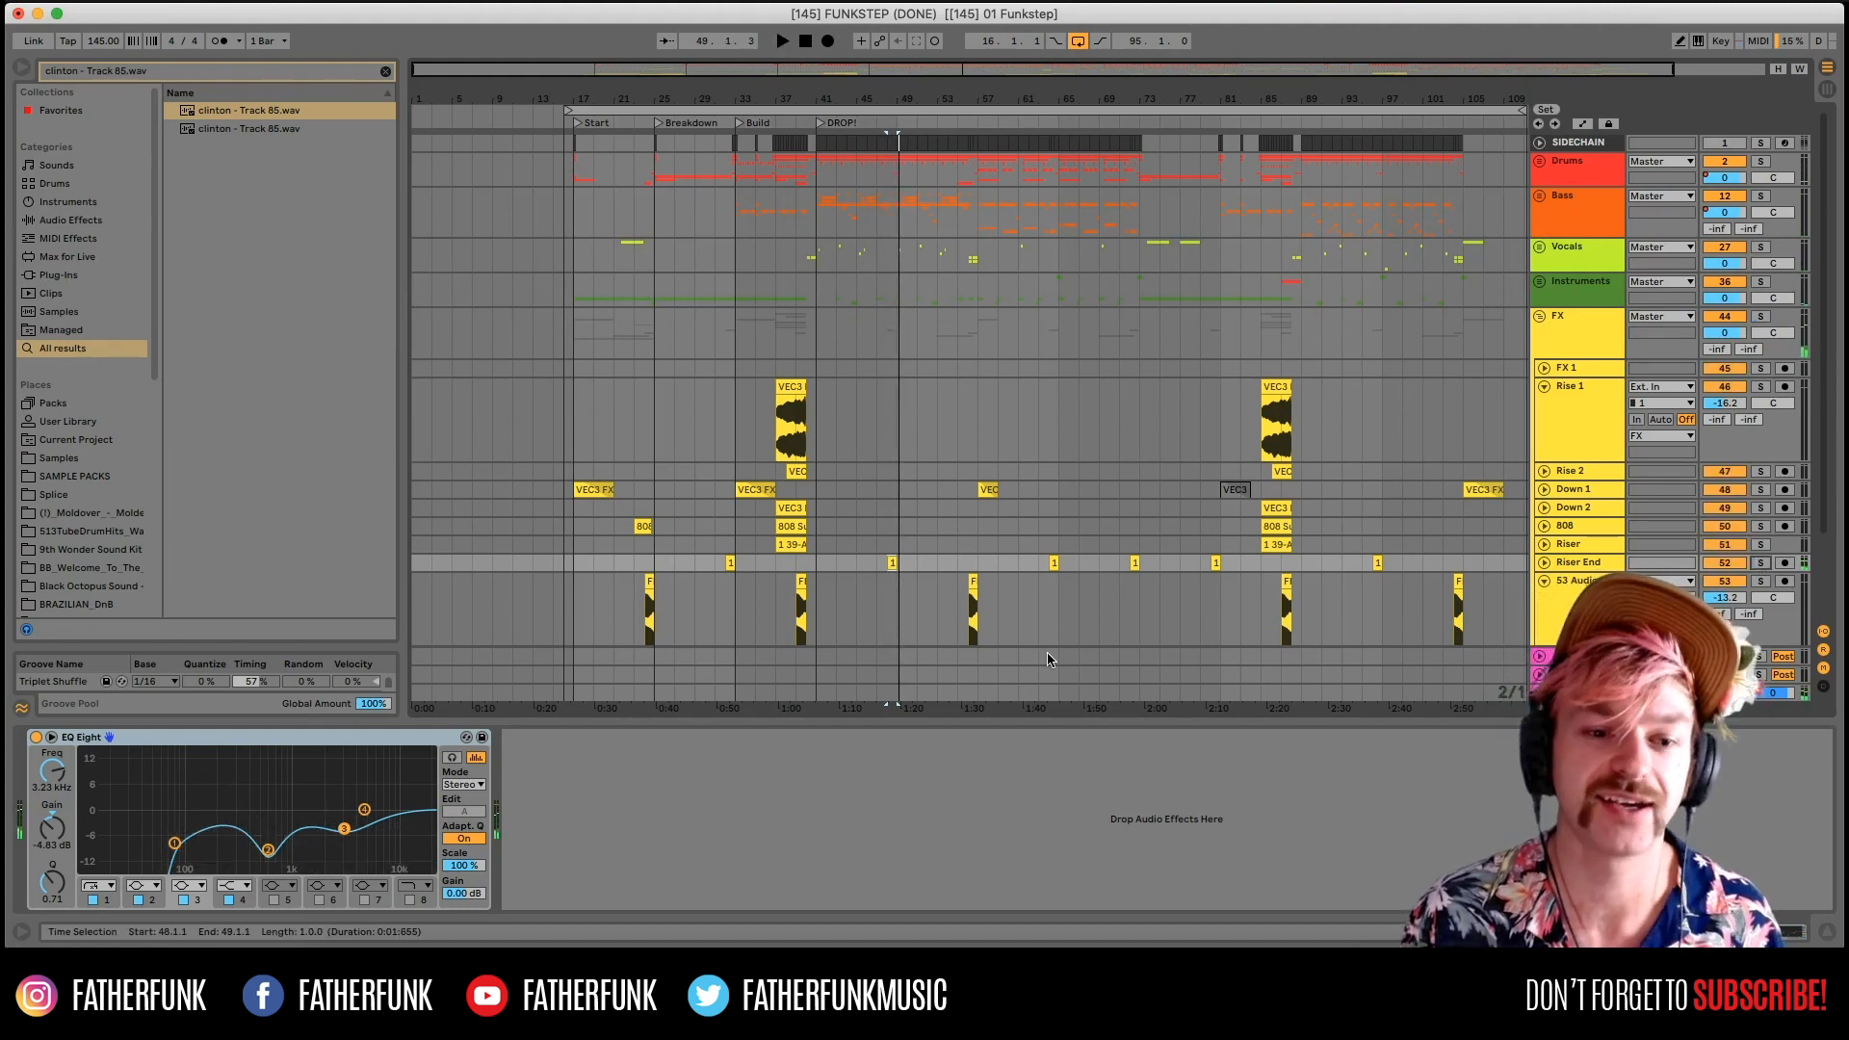
Fold the FX group and open the ShaperBox 2 window of the Instruments group, placed clear of the arrangement.
{"action": "left_click", "coordinate": [954, 546]}
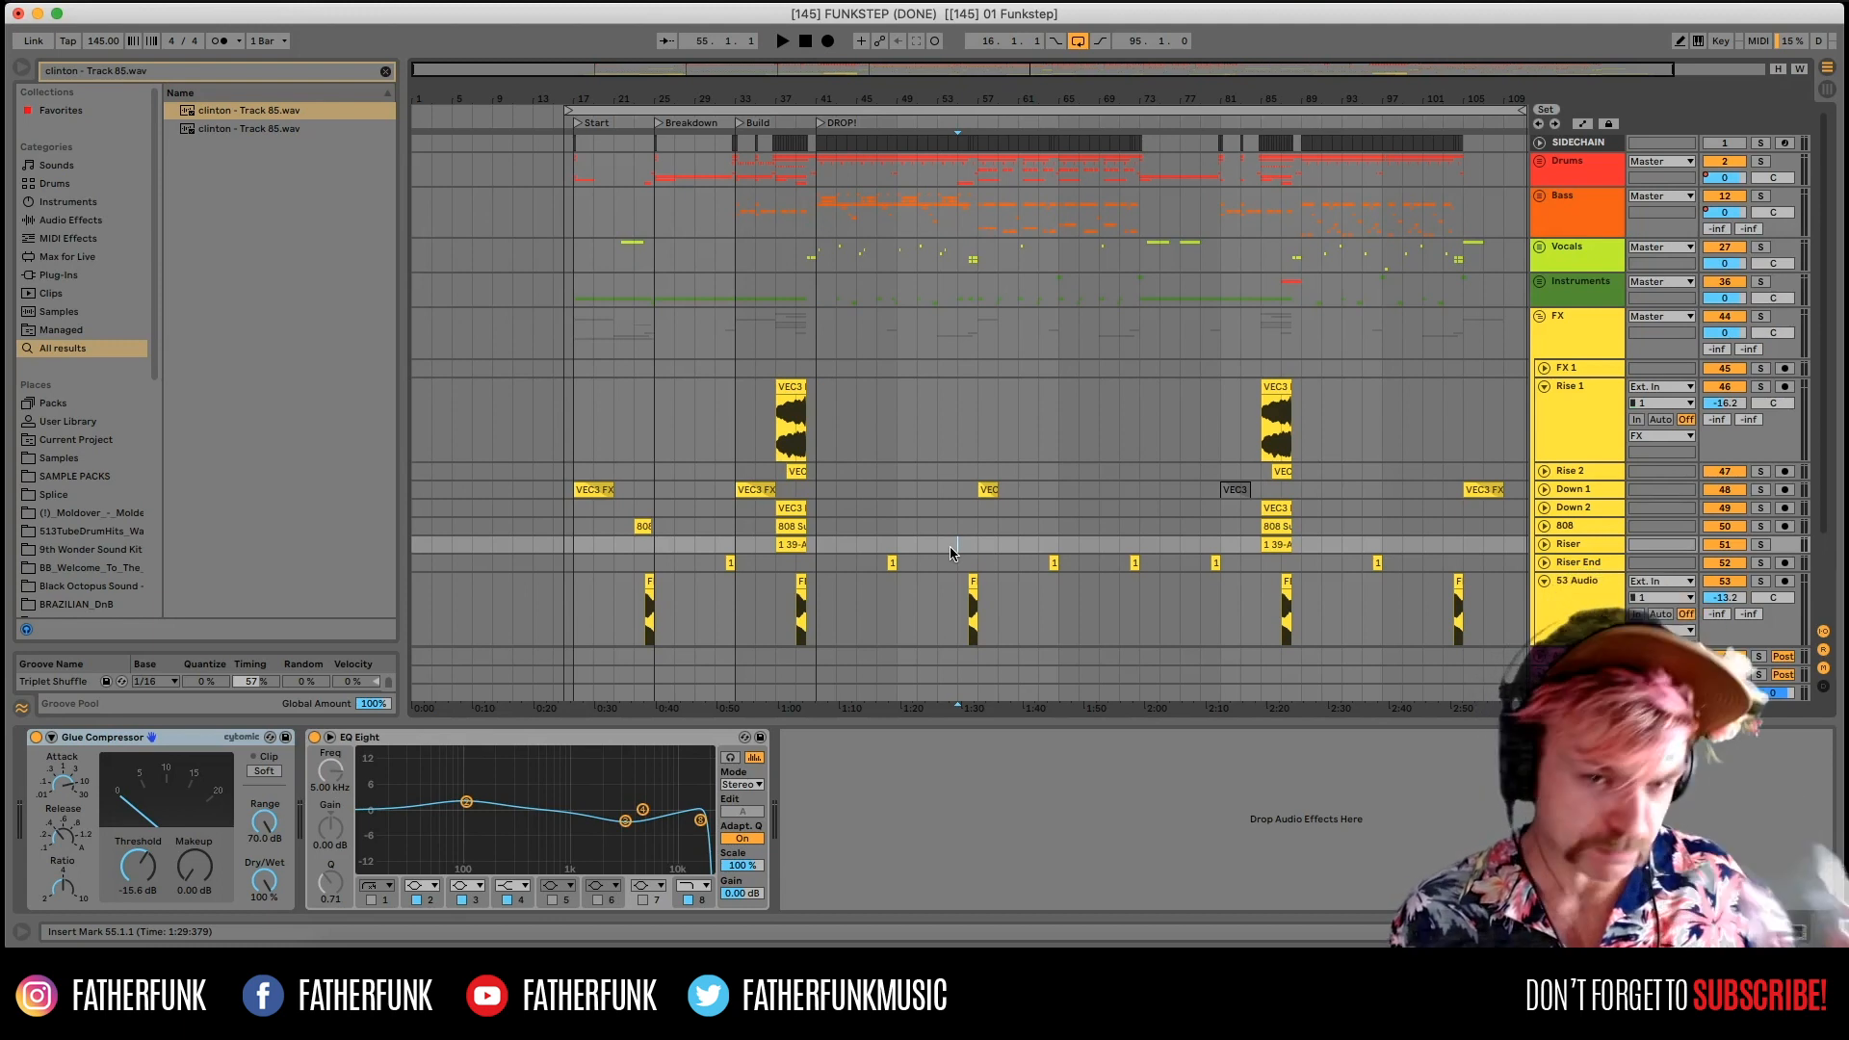
{"action": "left_click", "coordinate": [1541, 318]}
{"action": "left_click", "coordinate": [1554, 283]}
{"action": "left_click", "coordinate": [1540, 283]}
{"action": "left_click", "coordinate": [1540, 283]}
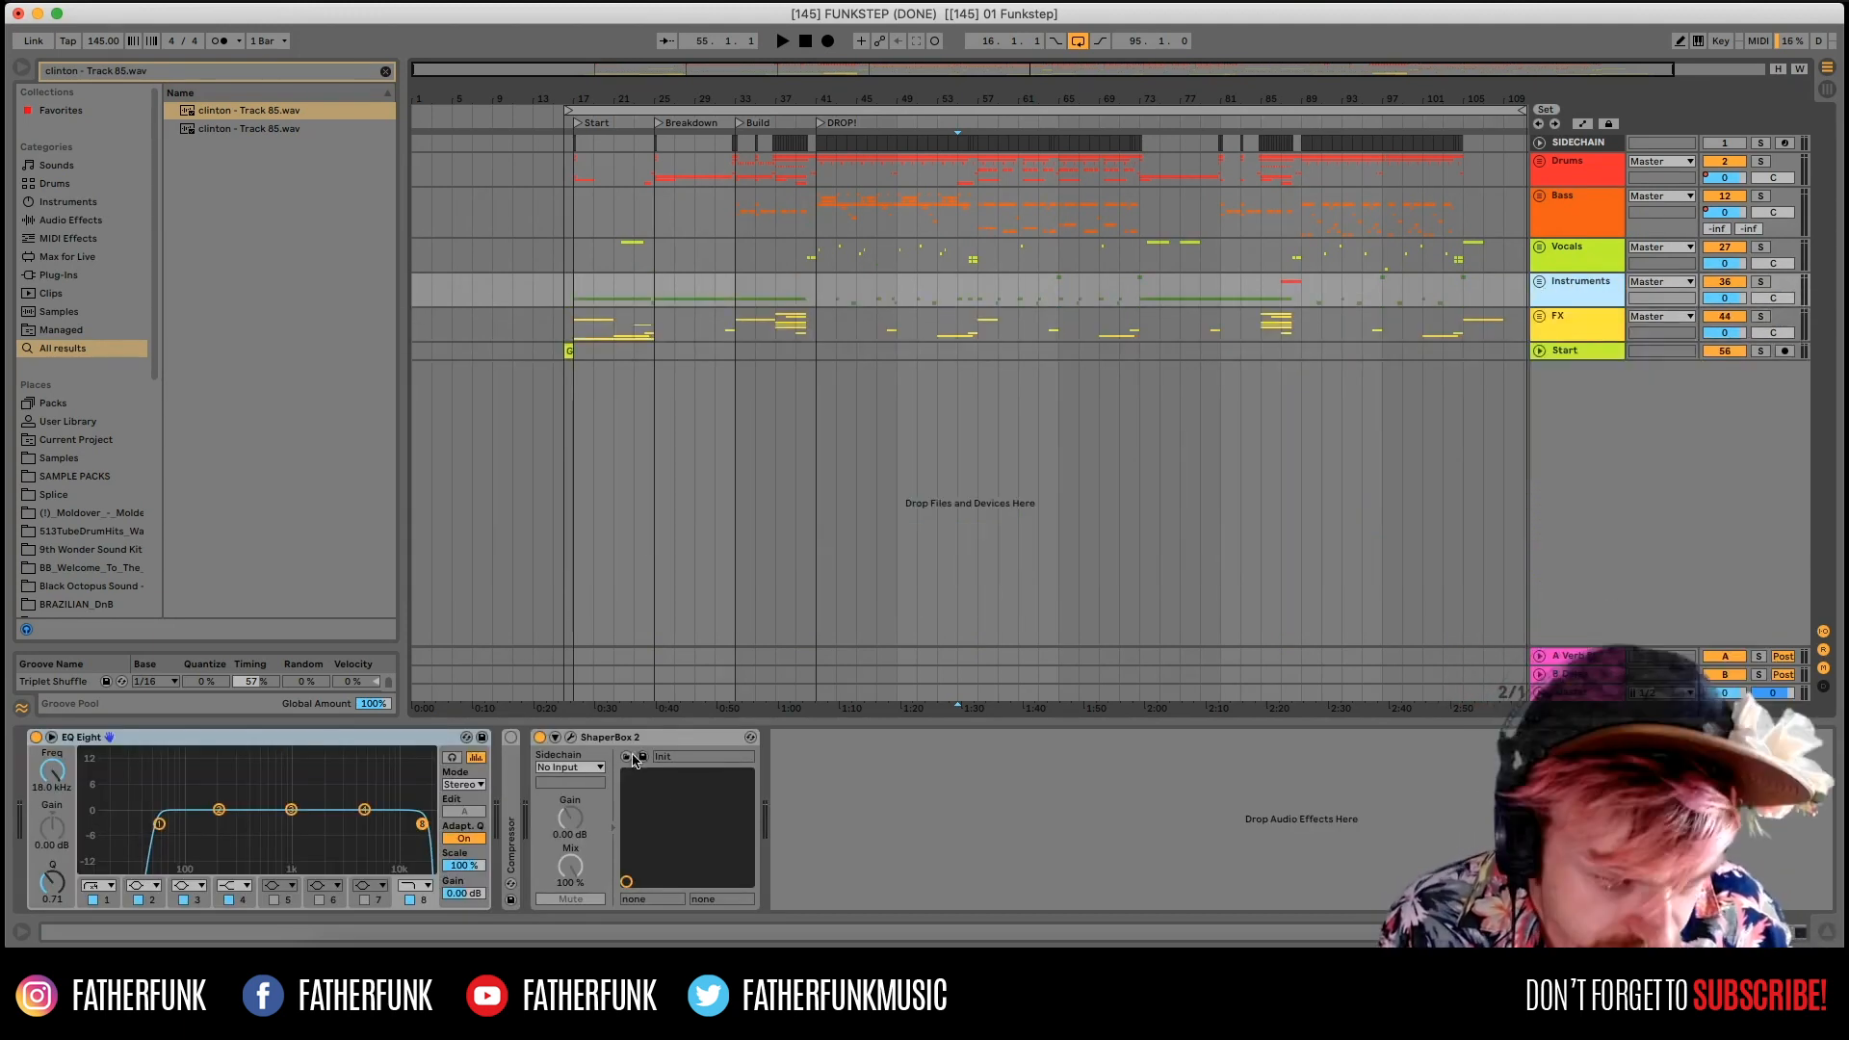
{"action": "left_click", "coordinate": [570, 737]}
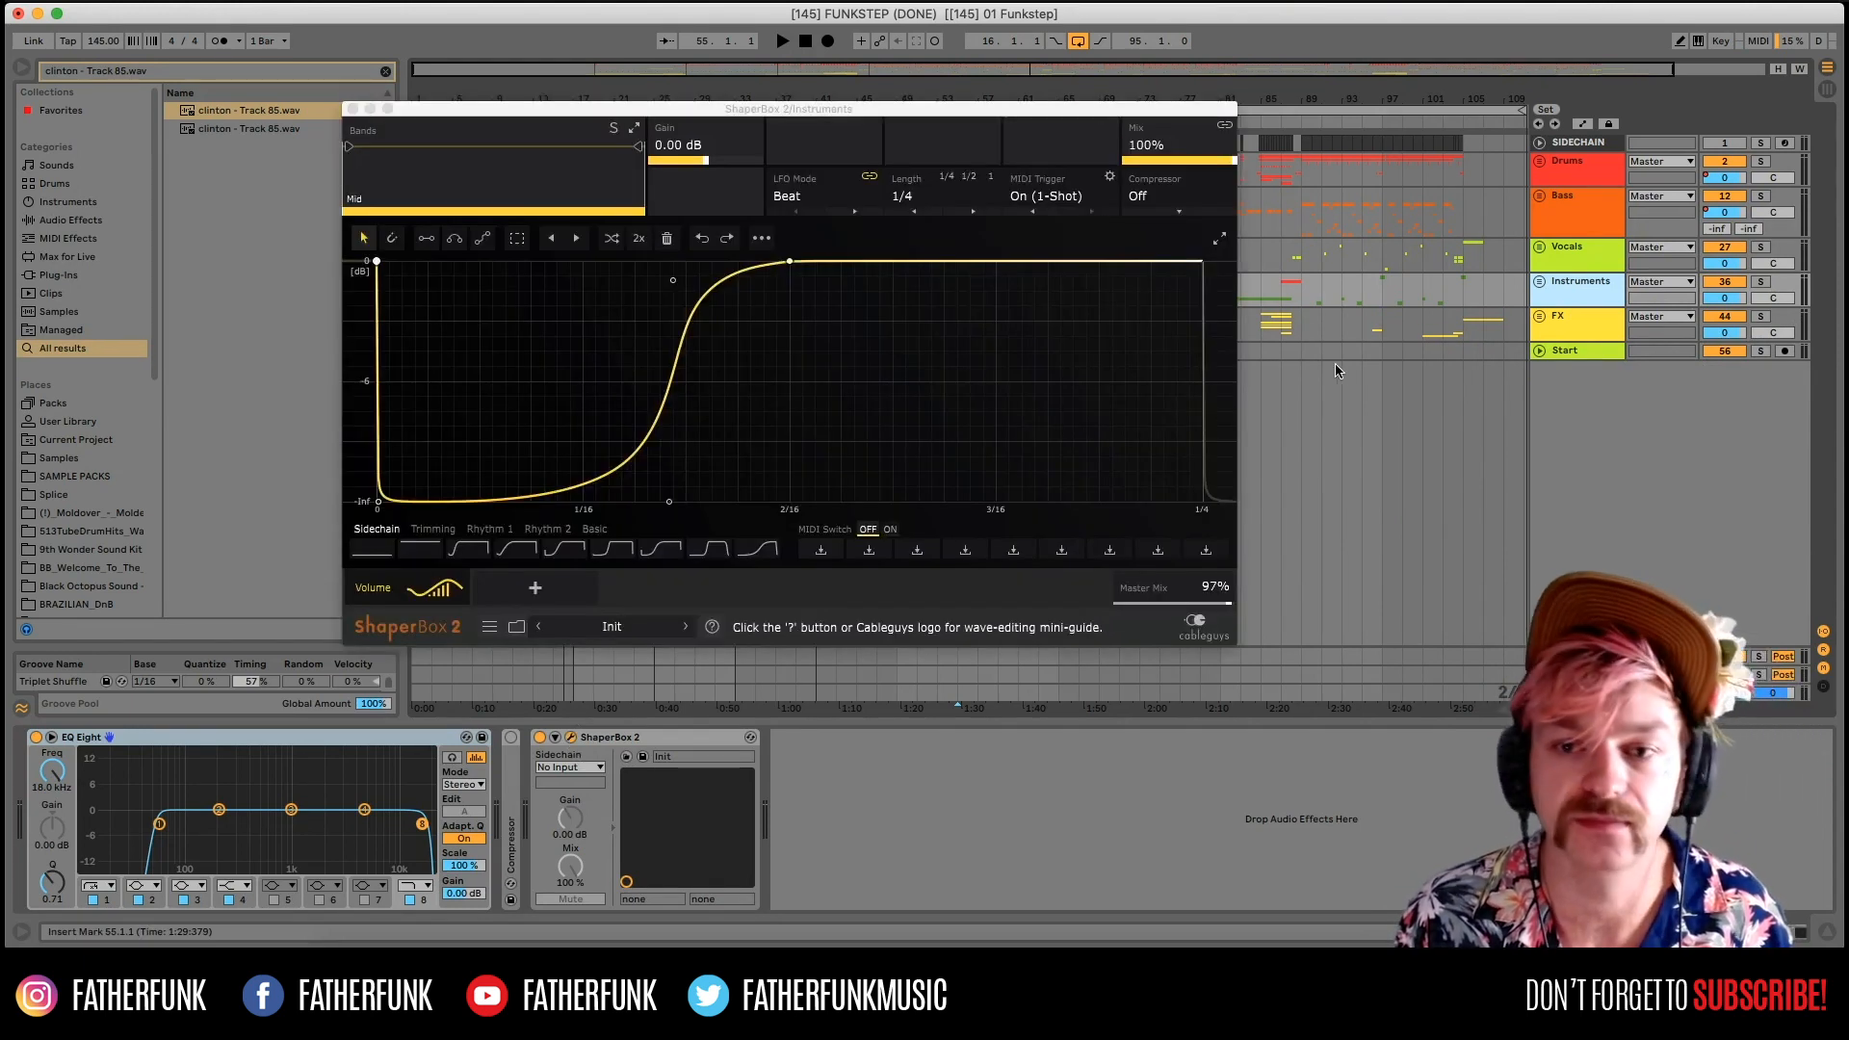
{"action": "left_click_drag", "start_coordinate": [1178, 114], "coordinate": [981, 164]}
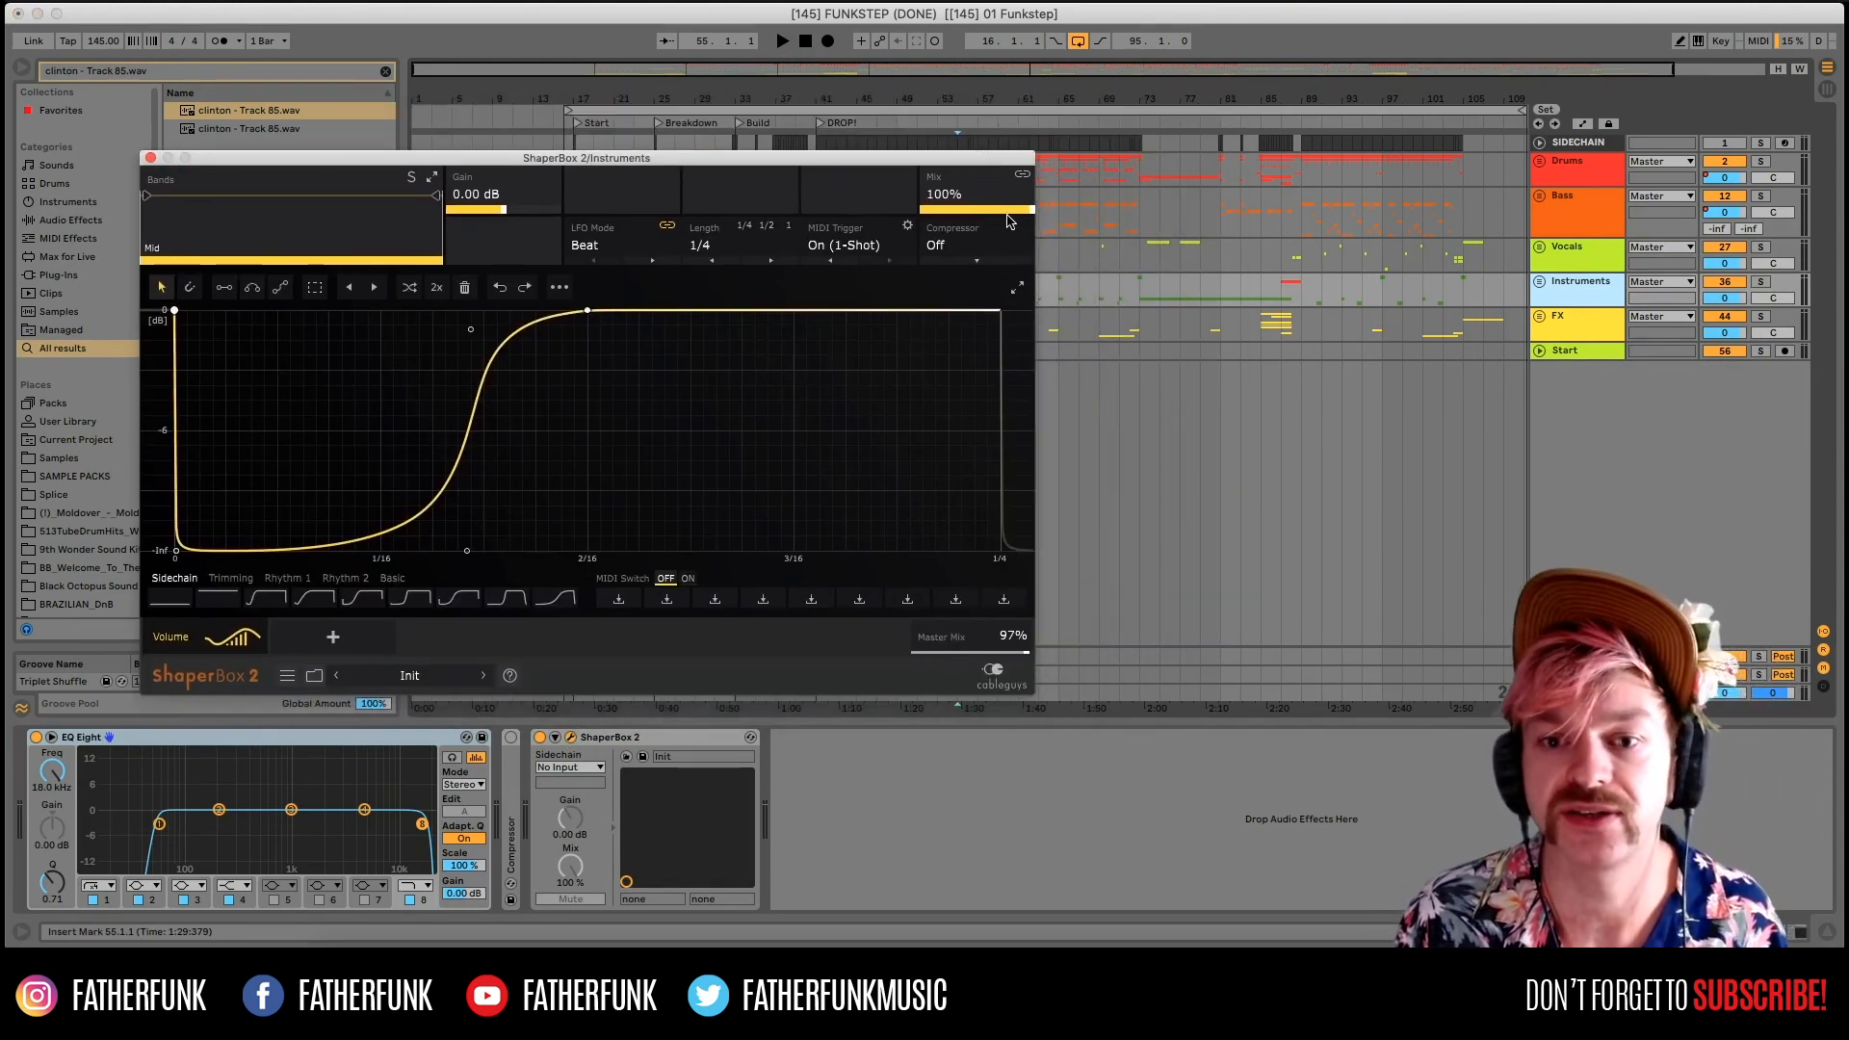
Play the mix from bar 59 while watching the ShaperBox 2 volume curve on the Instruments group.
{"action": "left_click", "coordinate": [1095, 246]}
{"action": "key", "text": "space"}
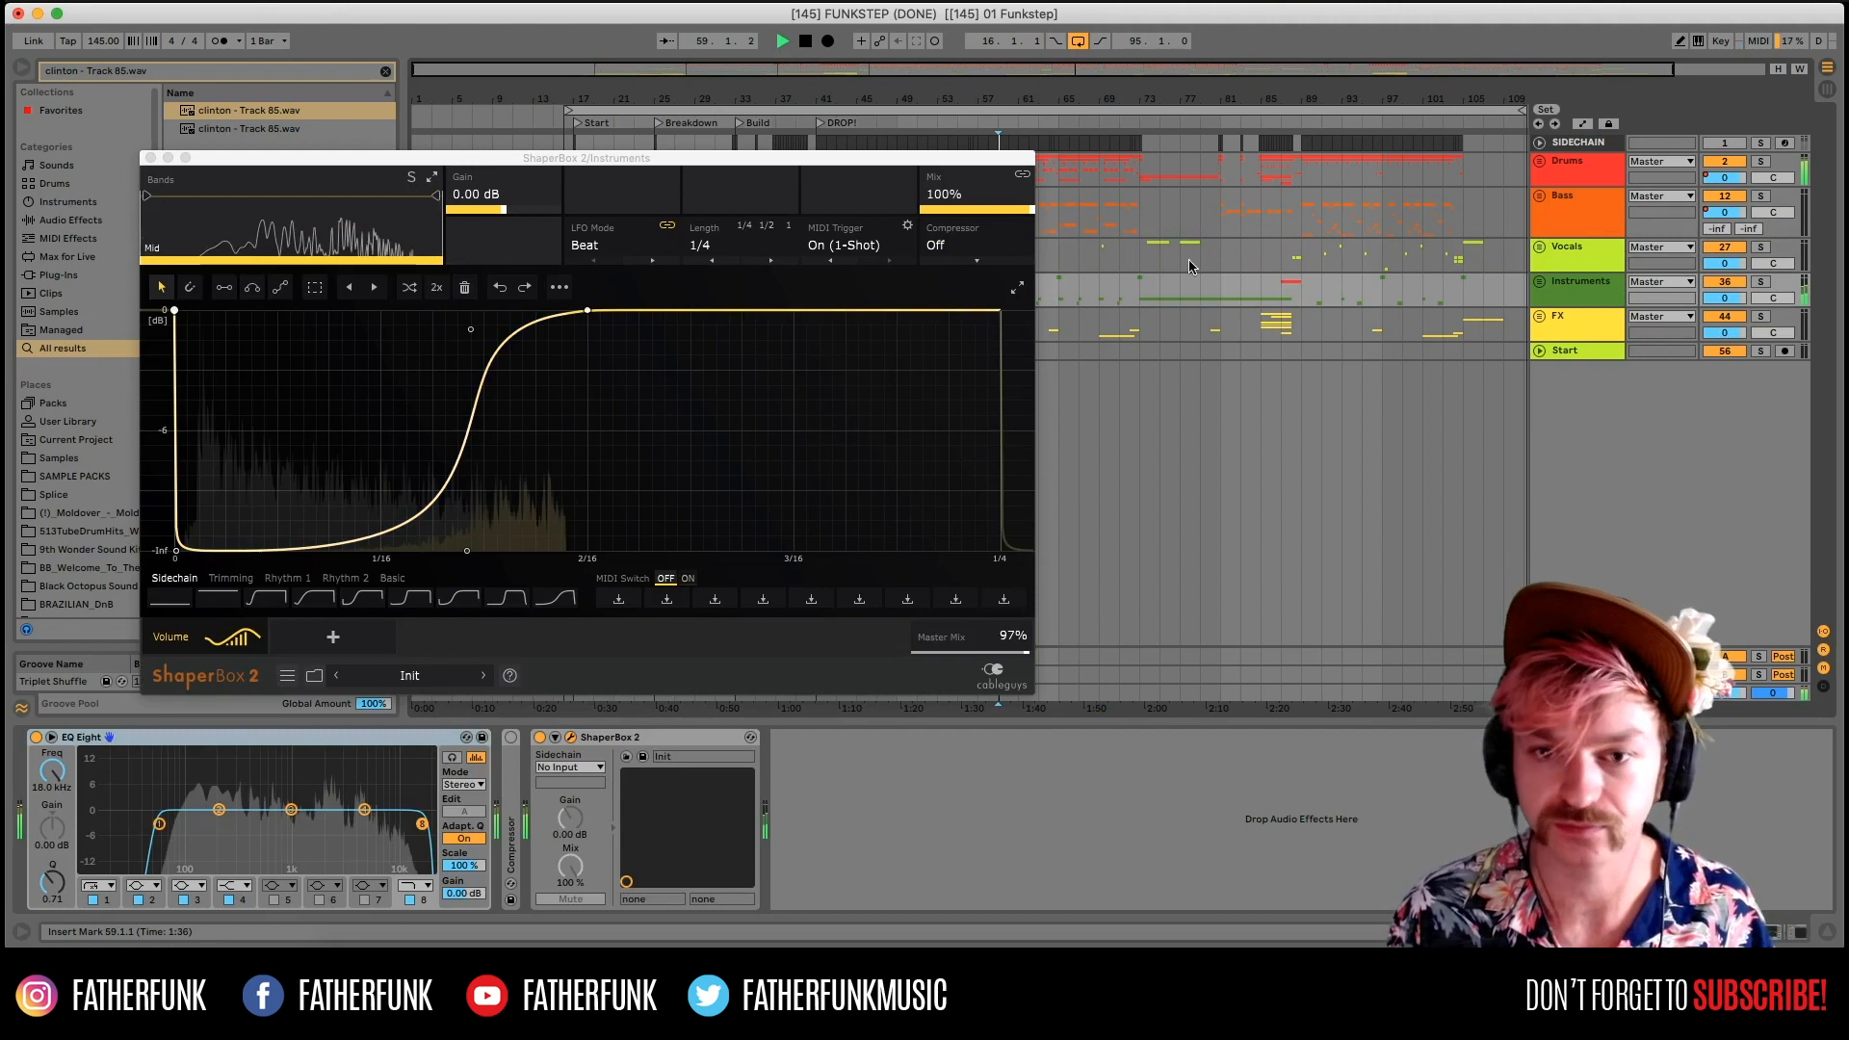
{"action": "left_click", "coordinate": [1059, 321]}
{"action": "key", "text": "space"}
{"action": "key", "text": "space"}
{"action": "key", "text": "space"}
Close the Instruments ShaperBox 2 window, open the one on the Bass group and play the drop from bar 41.
{"action": "left_click", "coordinate": [149, 158]}
{"action": "left_click", "coordinate": [799, 220]}
{"action": "left_click", "coordinate": [848, 736]}
{"action": "key", "text": "space"}
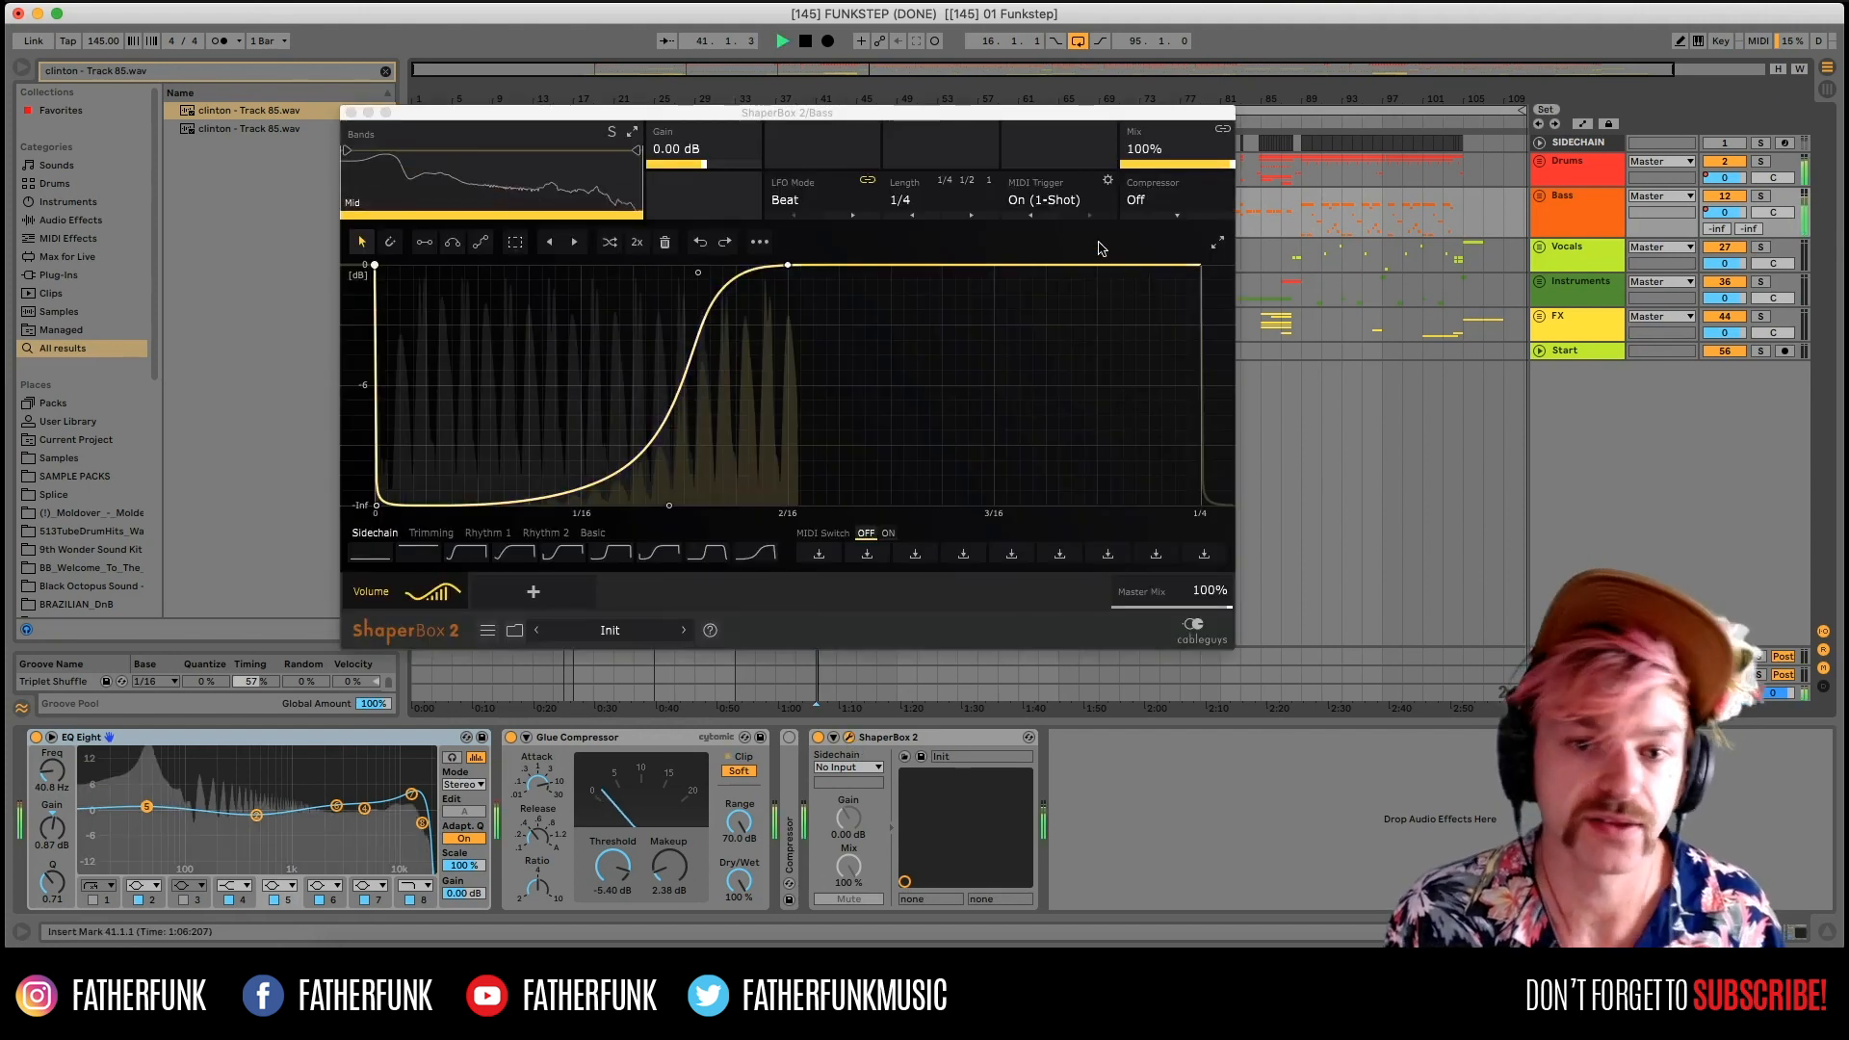
{"action": "left_click_drag", "start_coordinate": [1017, 114], "coordinate": [1203, 241]}
{"action": "key", "text": "space"}
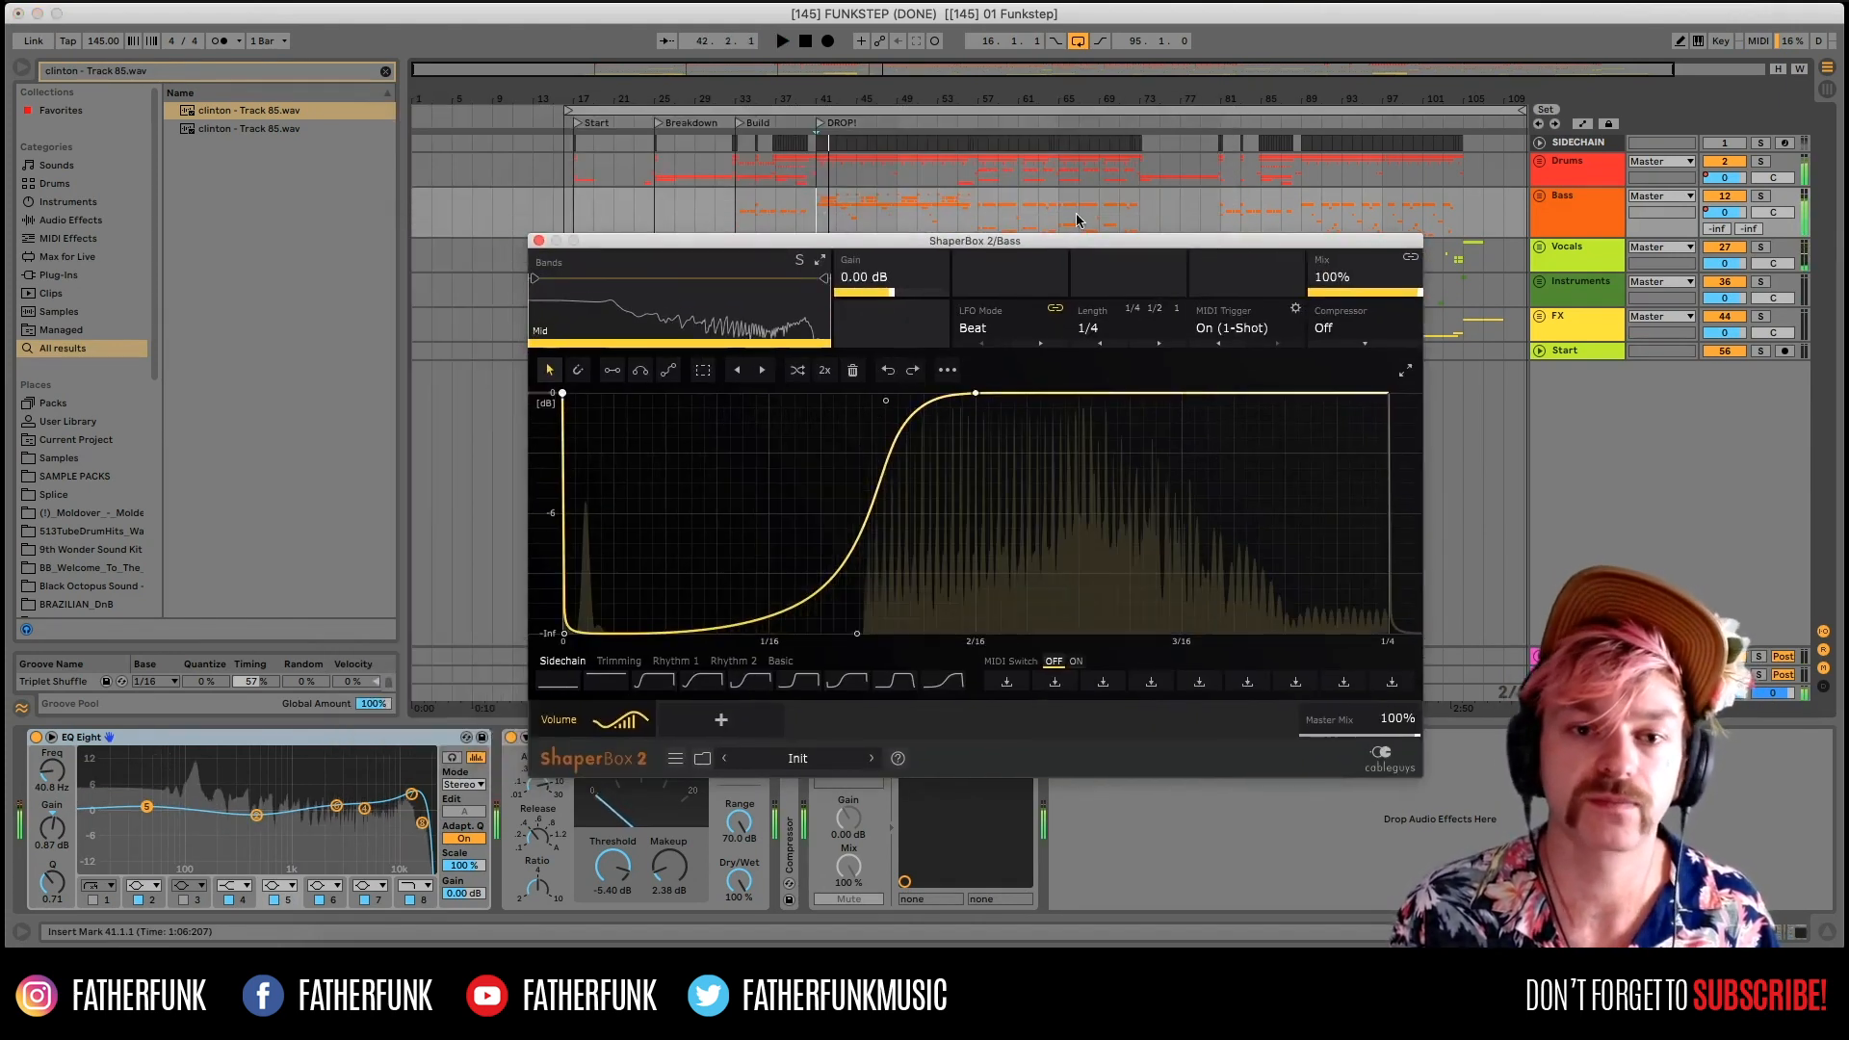
Audition the SIDECHAIN track soloed from bar 41, then unsolo it and play the full mix again.
{"action": "left_click", "coordinate": [1761, 143]}
{"action": "key", "text": "space"}
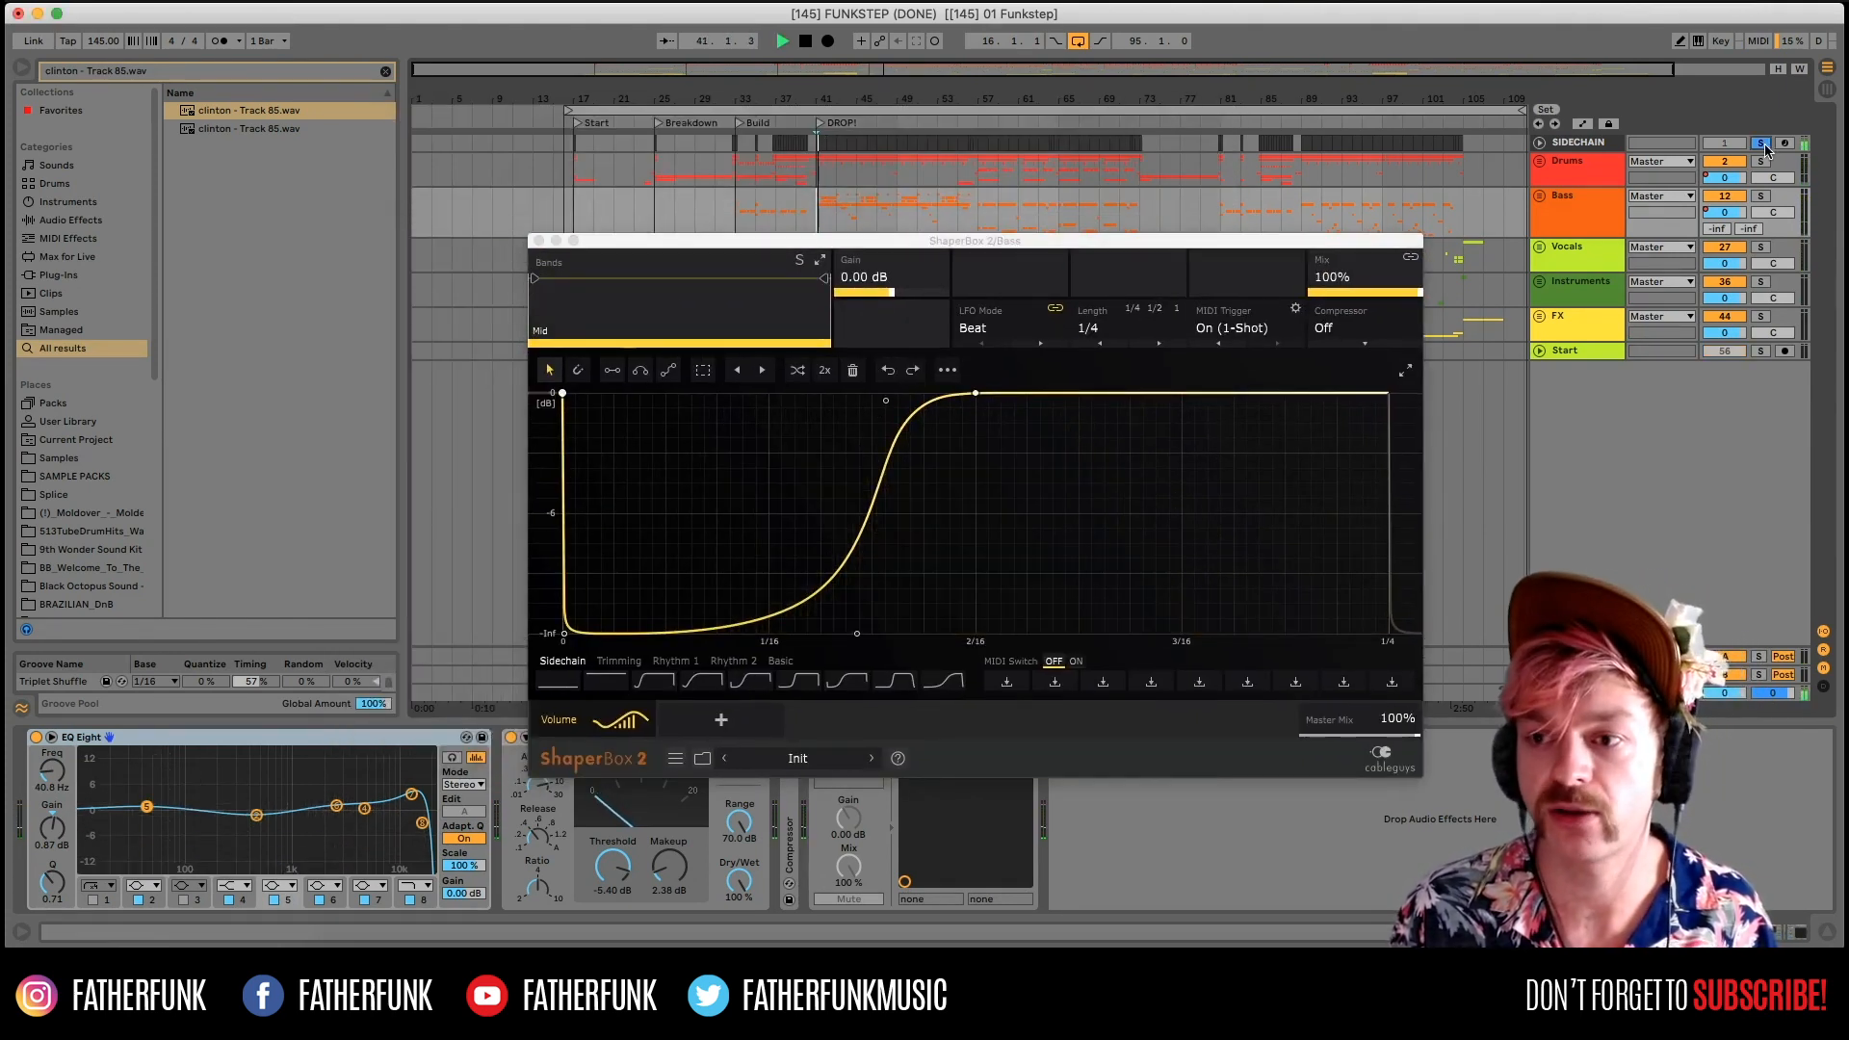
{"action": "left_click", "coordinate": [1762, 144]}
{"action": "key", "text": "space"}
{"action": "key", "text": "space"}
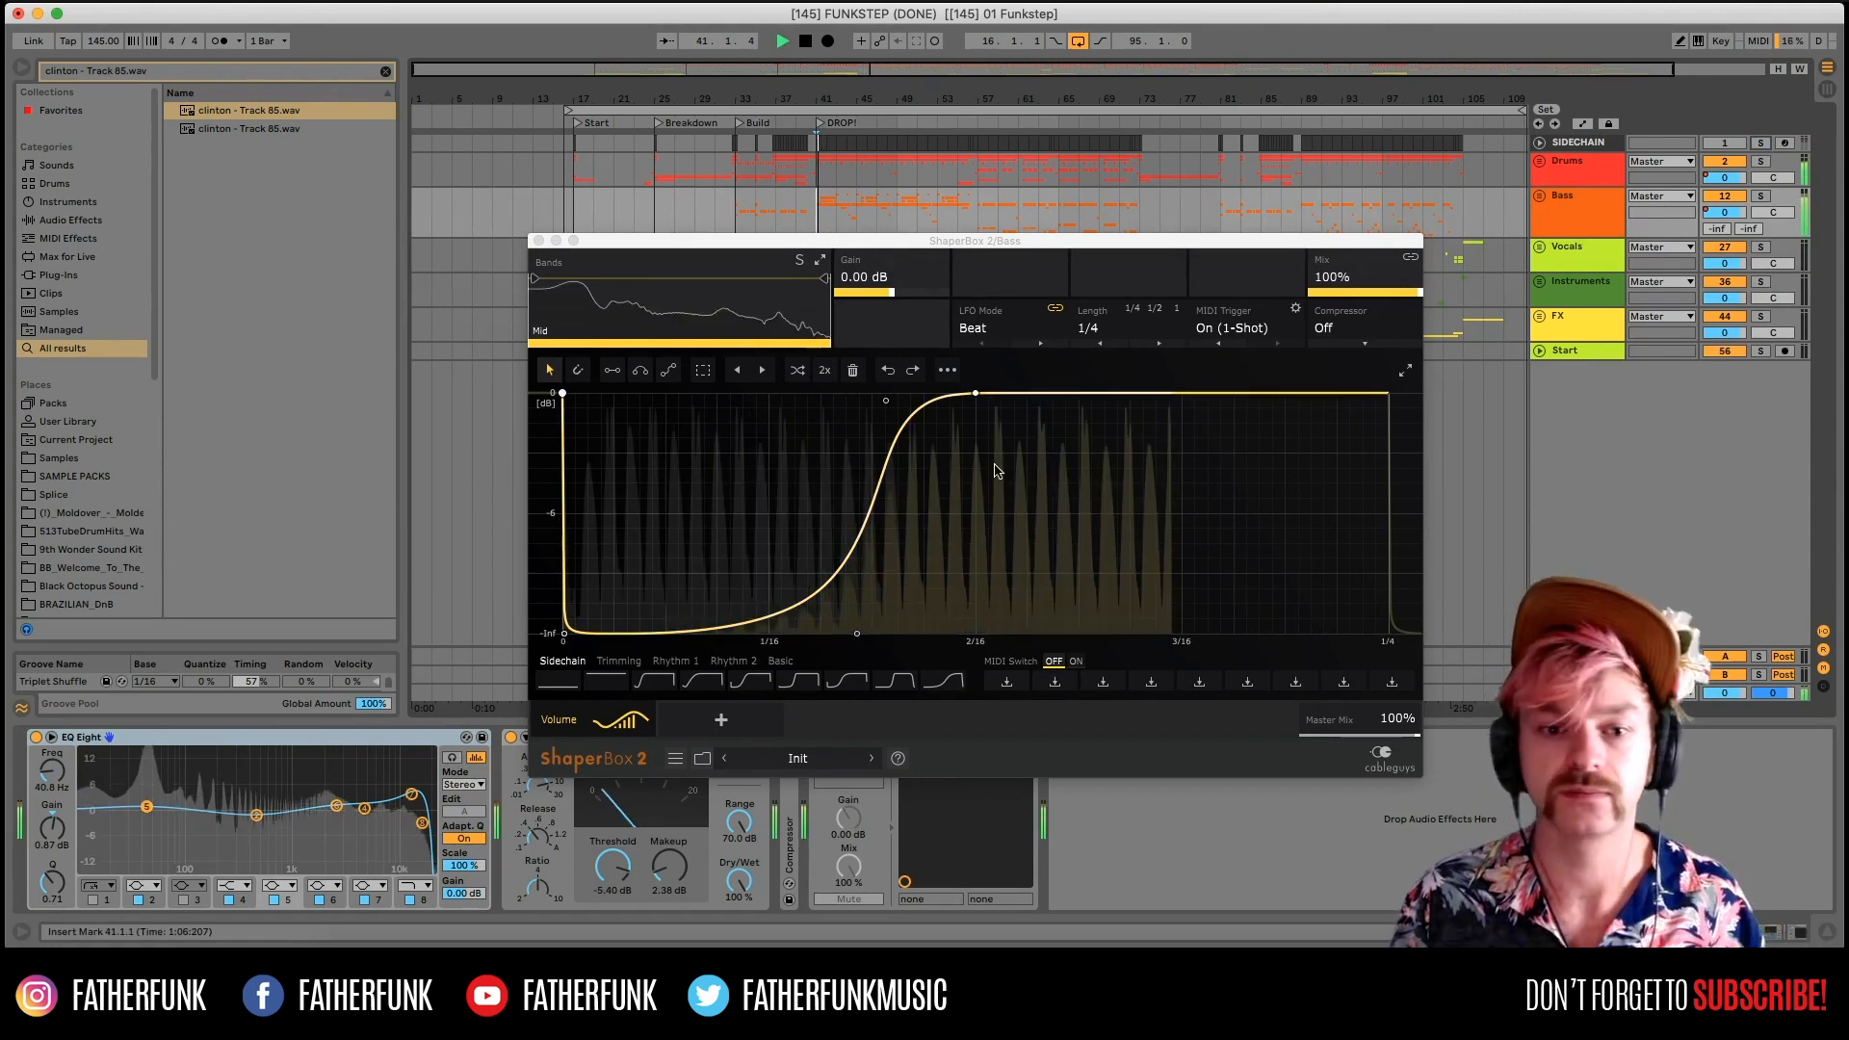
Move the Bass ShaperBox 2 window off its device chain, play the drop with it in view, and hide the window.
{"action": "left_click", "coordinate": [1689, 211]}
{"action": "key", "text": "space"}
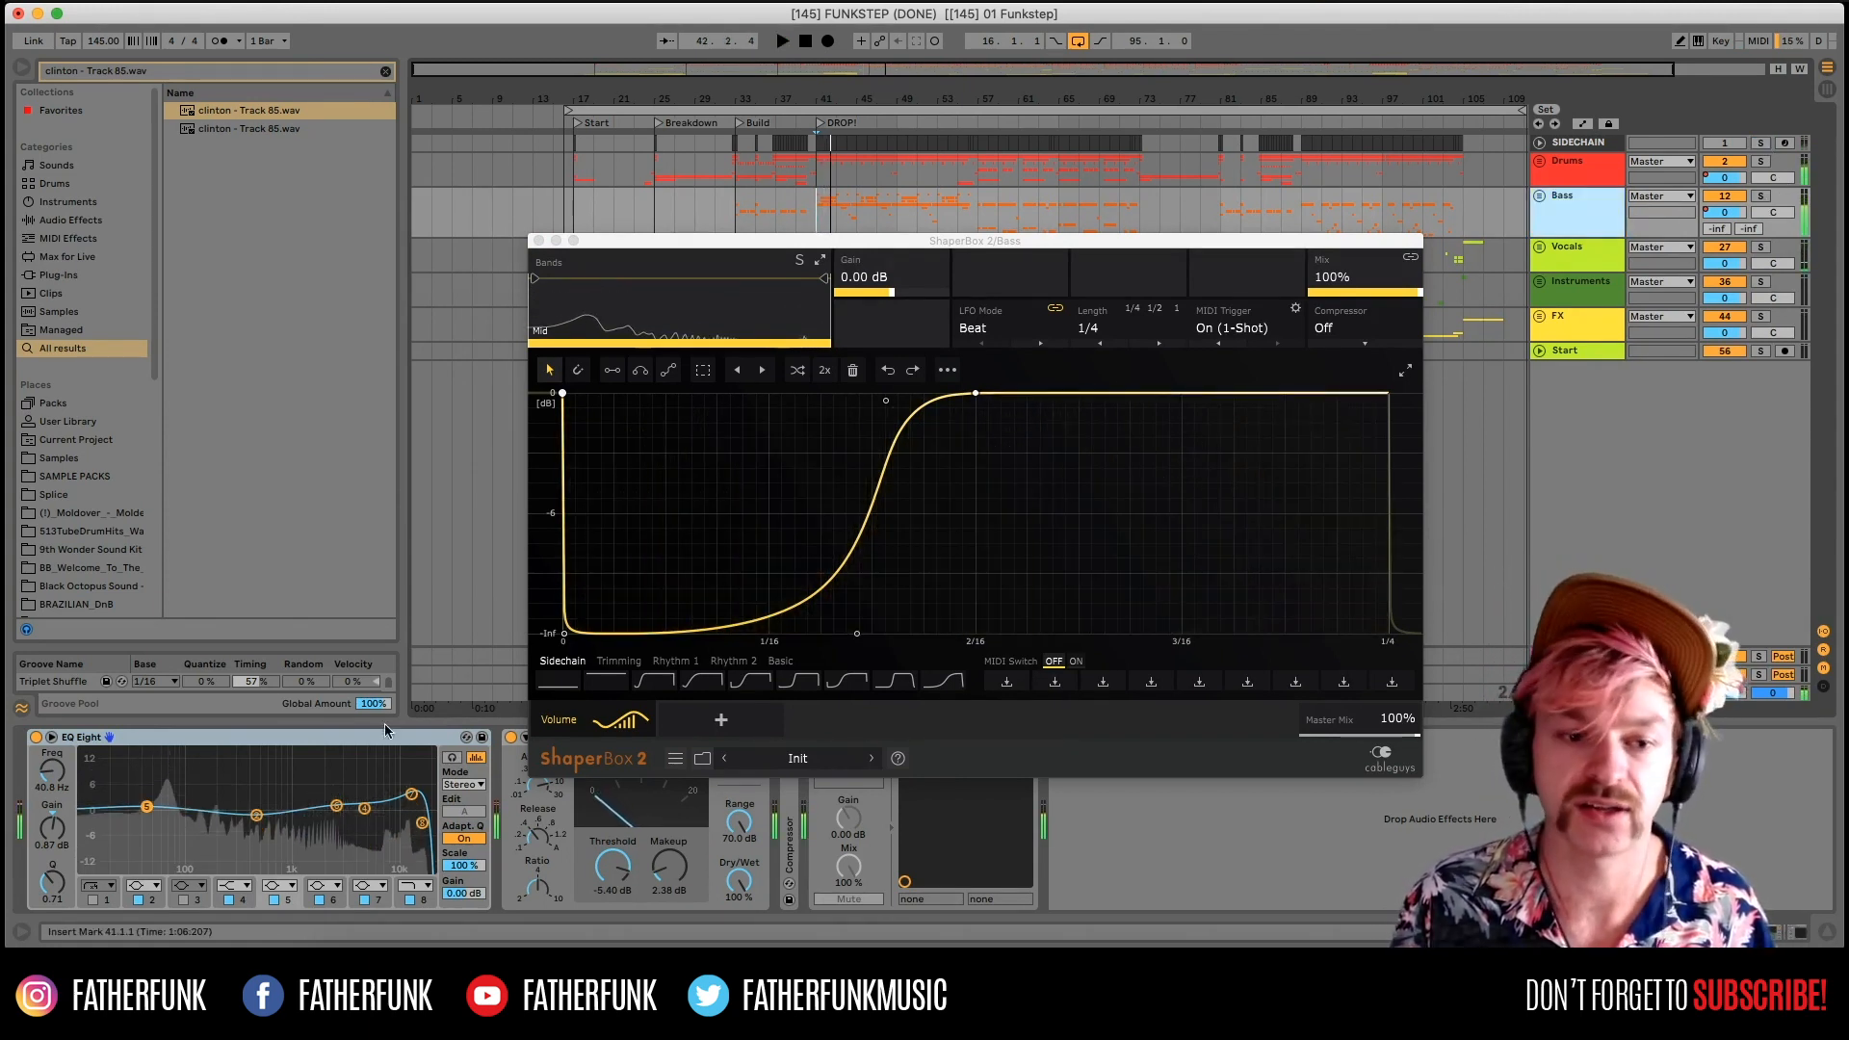
{"action": "left_click_drag", "start_coordinate": [689, 239], "coordinate": [495, 47]}
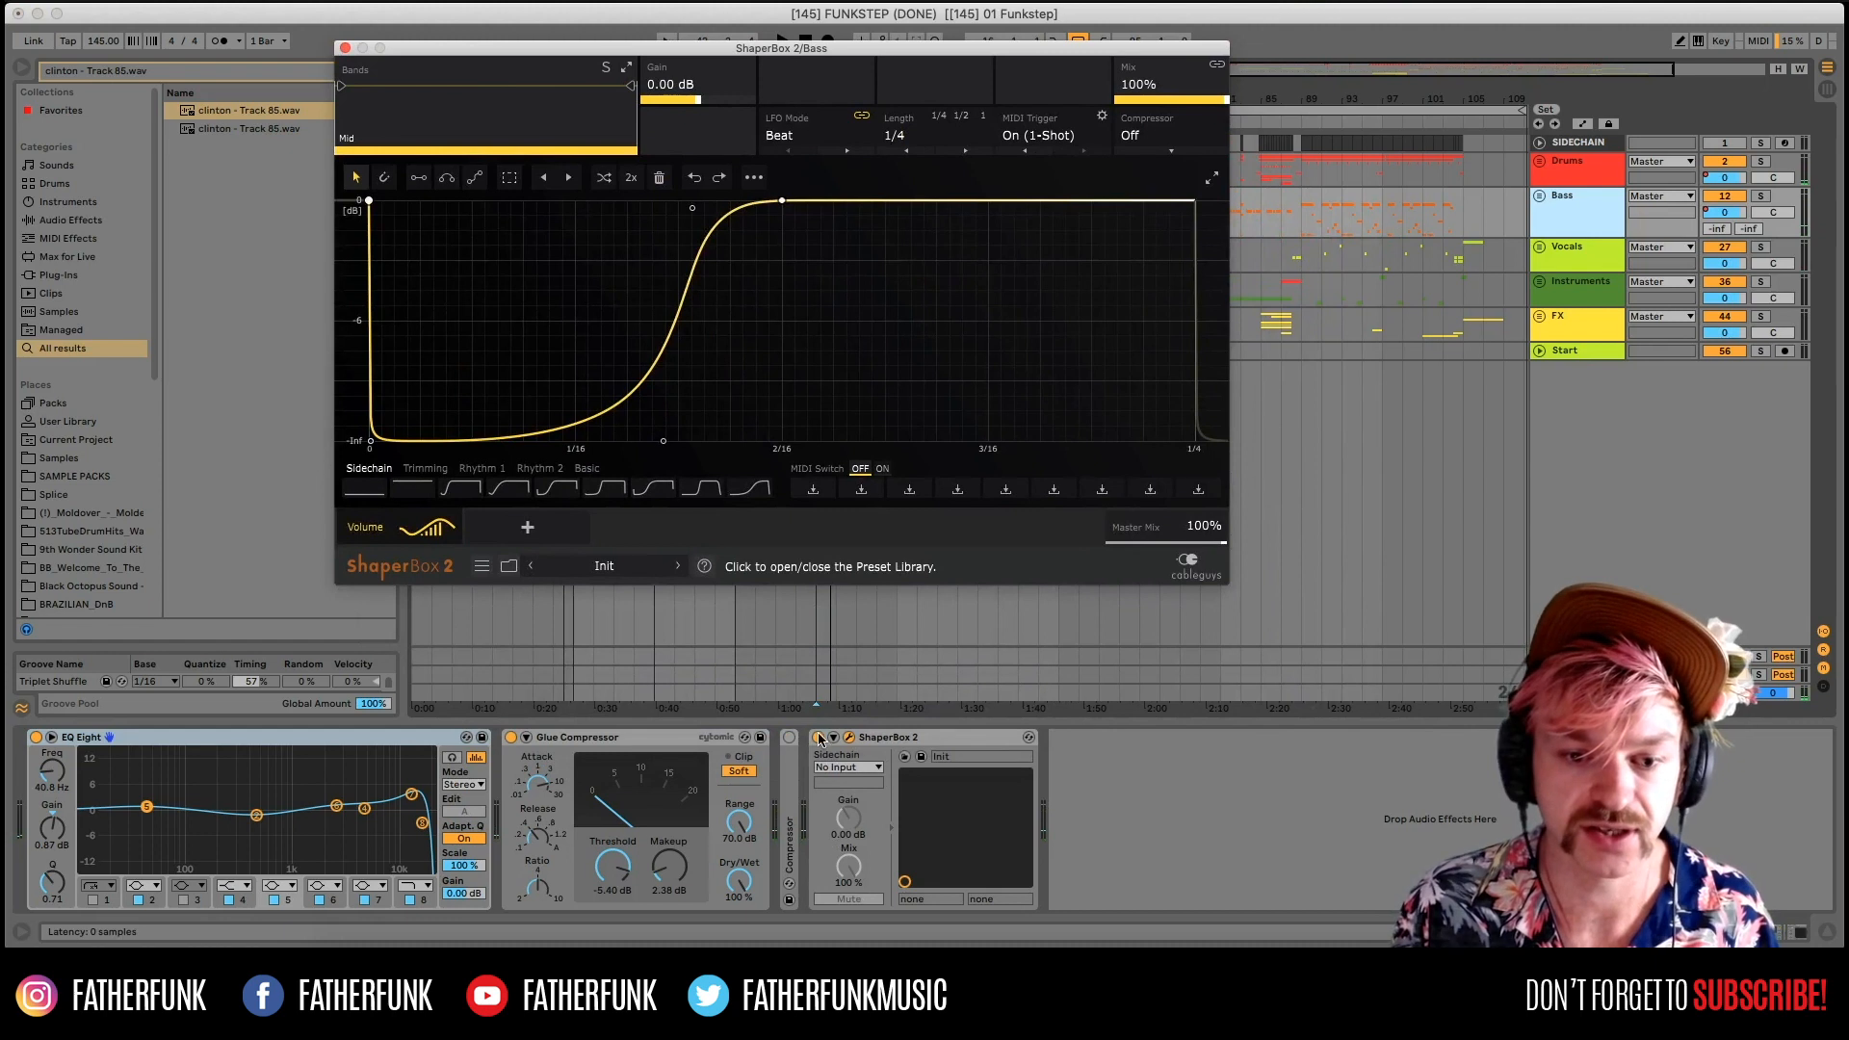
{"action": "key", "text": "space"}
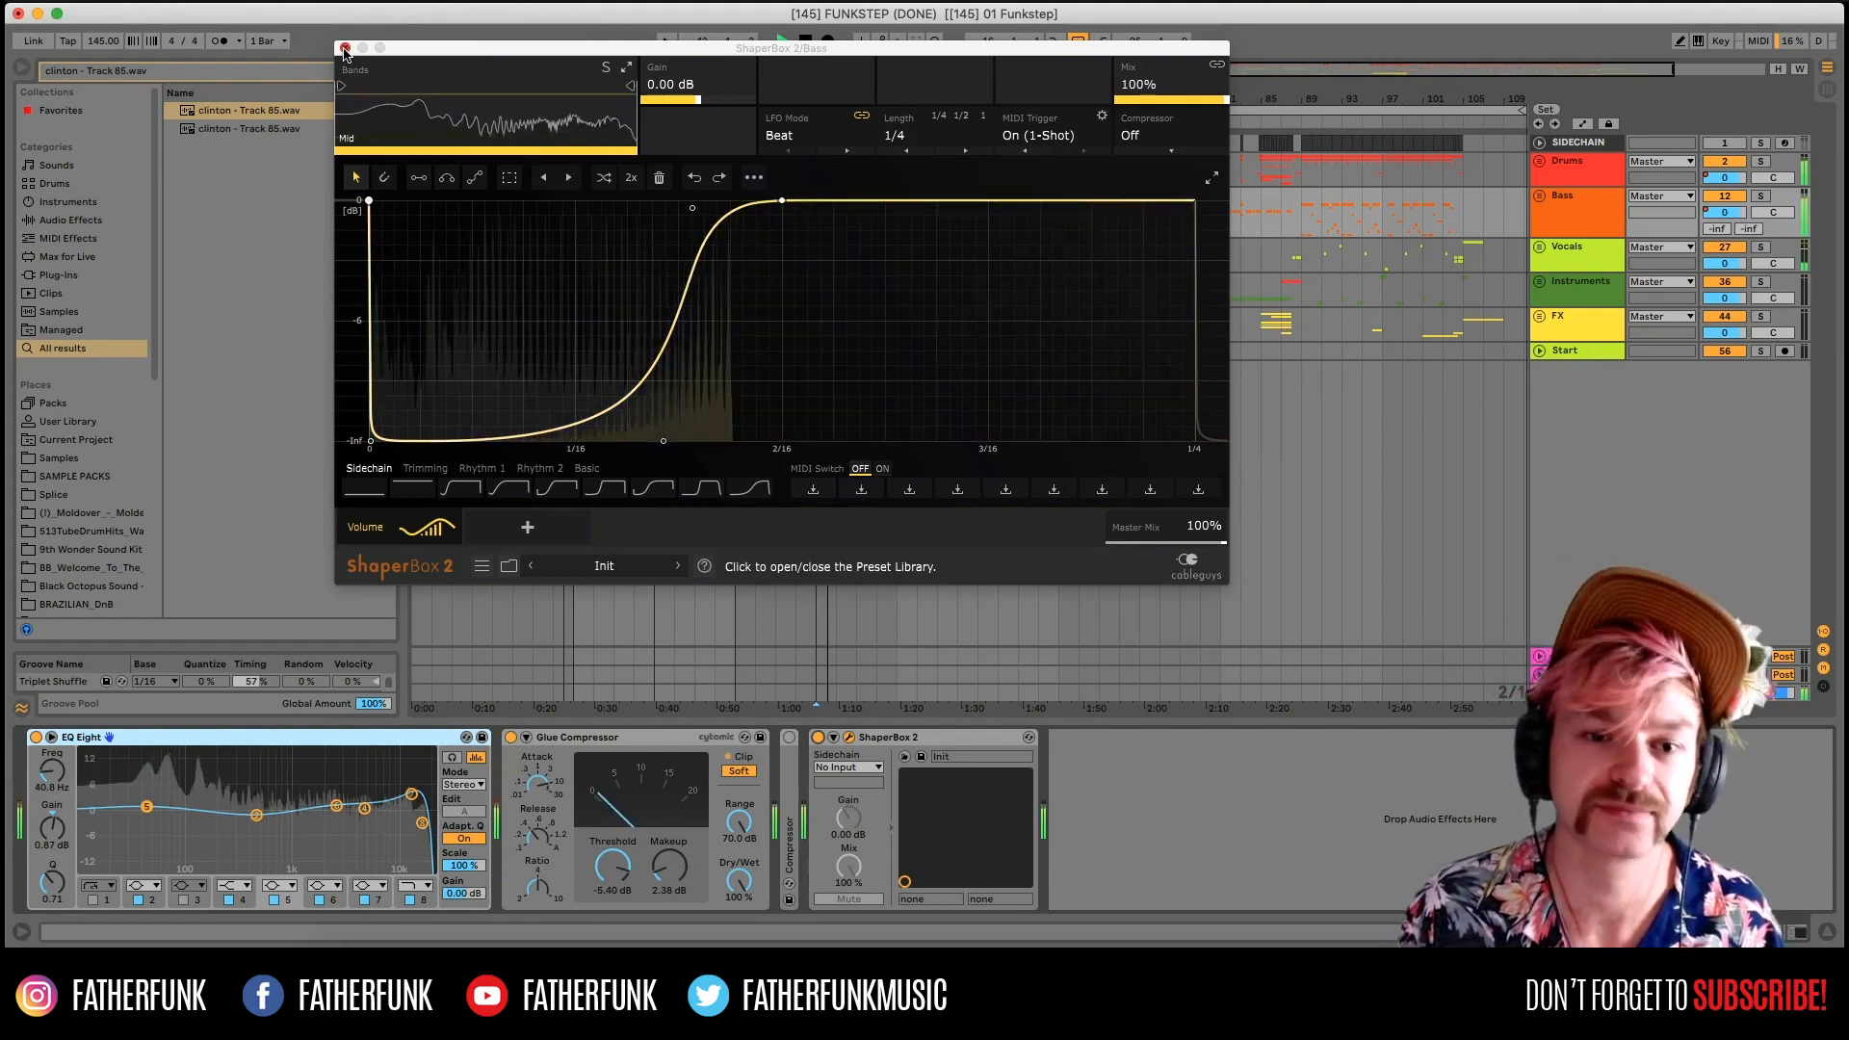
{"action": "key", "text": "super+alt+p"}
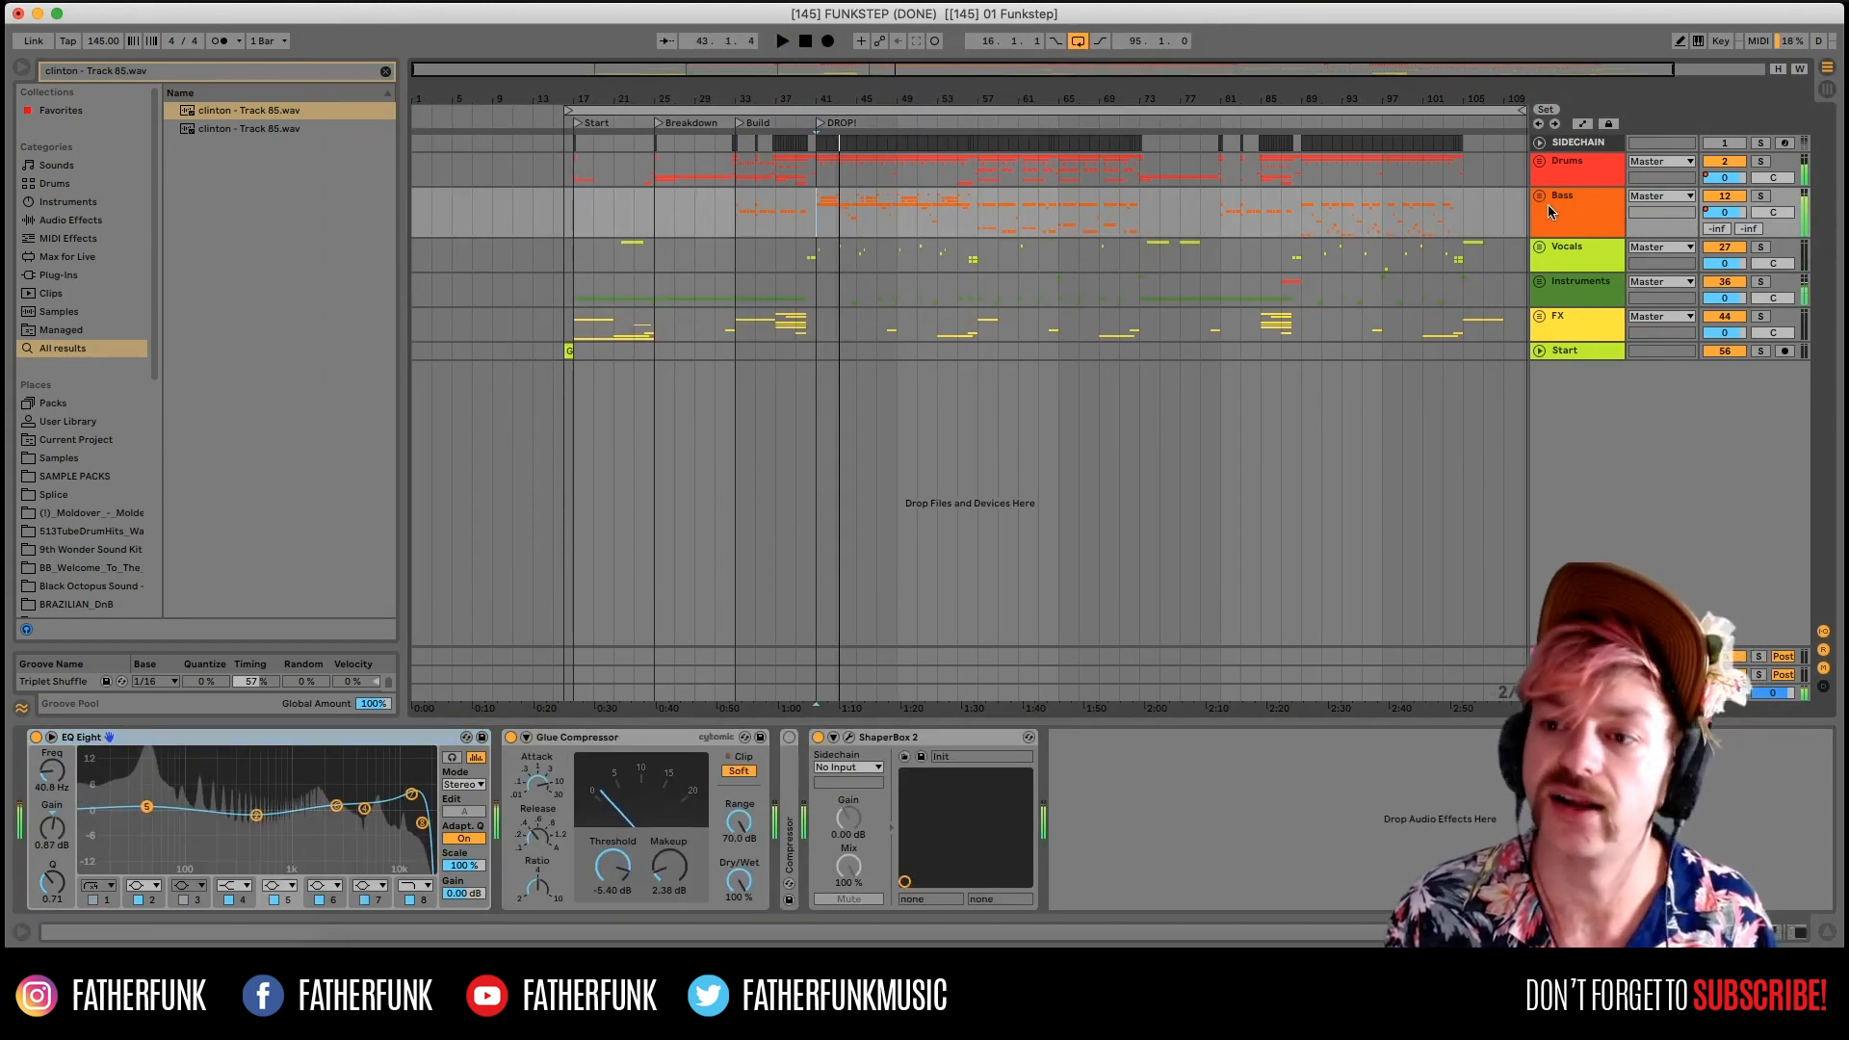
Reopen ShaperBox 2 on the Bass group and play the drop briefly from bar 41 to examine the ducking curve.
{"action": "left_click", "coordinate": [1522, 200]}
{"action": "key", "text": "space"}
{"action": "left_click", "coordinate": [818, 220]}
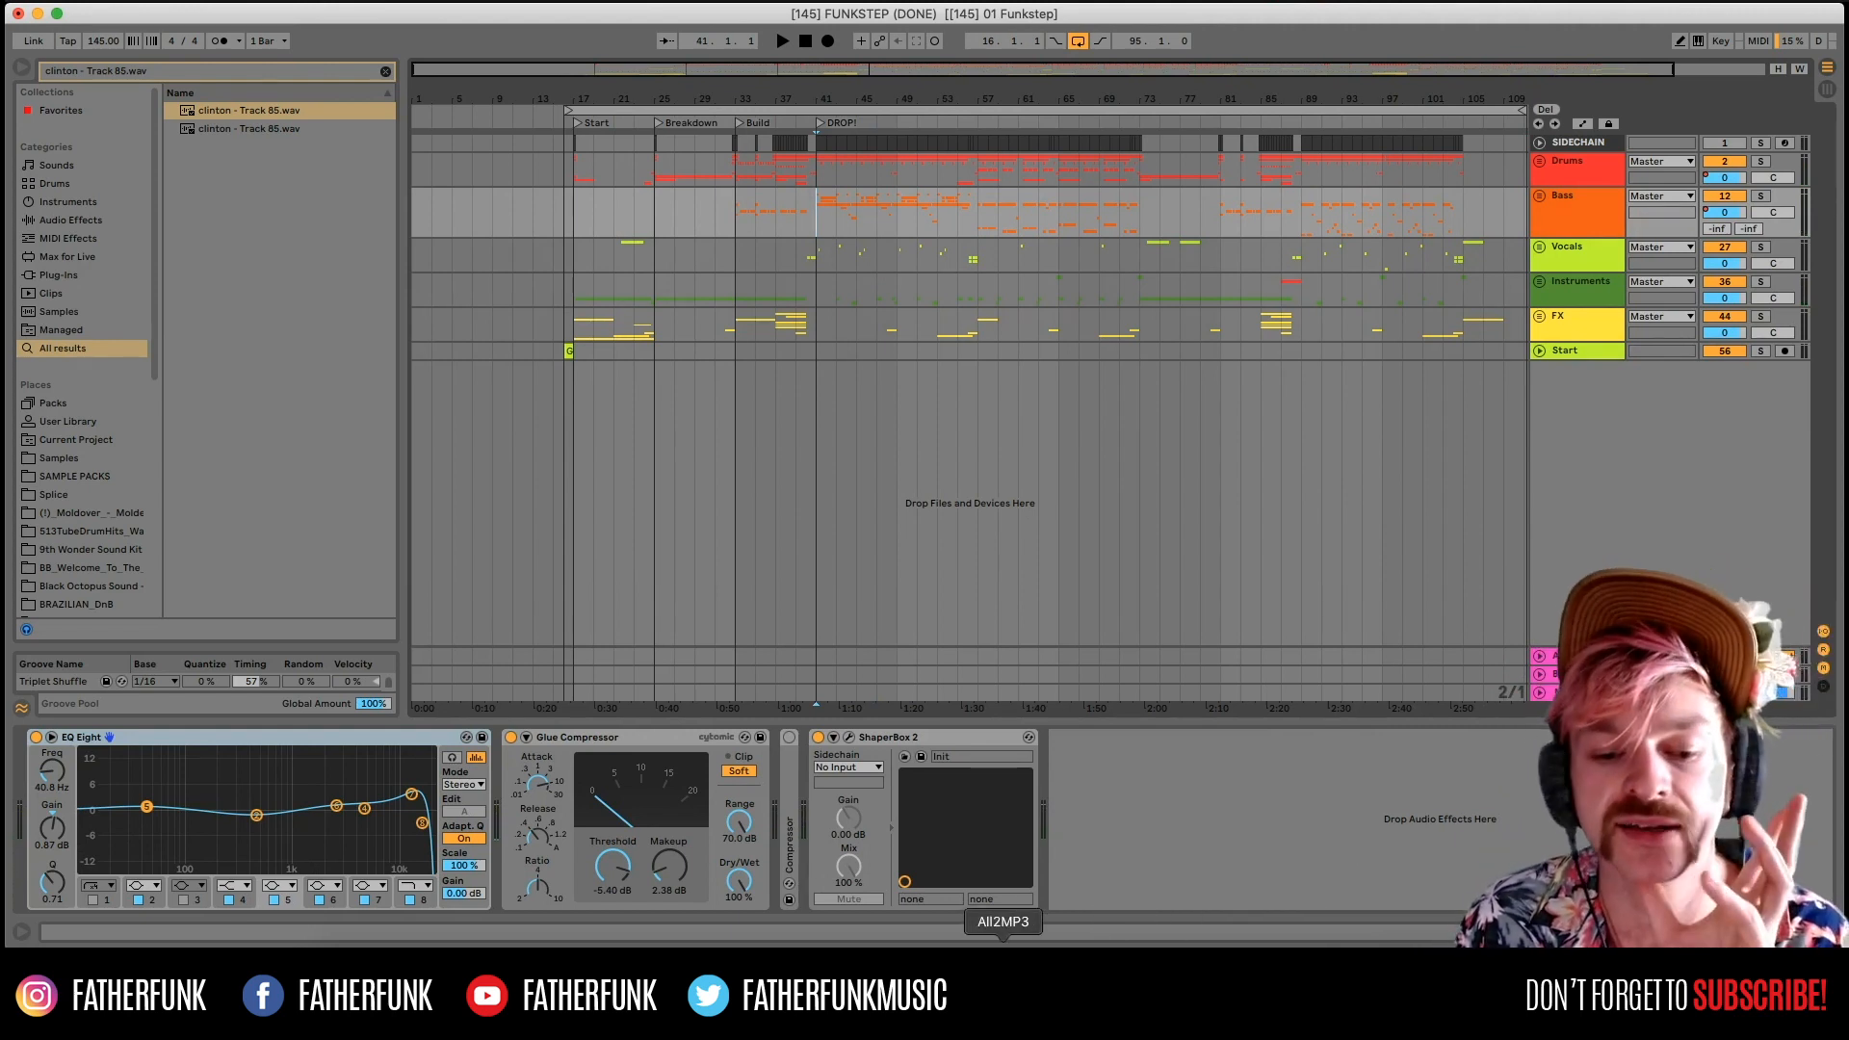
{"action": "left_click", "coordinate": [848, 738]}
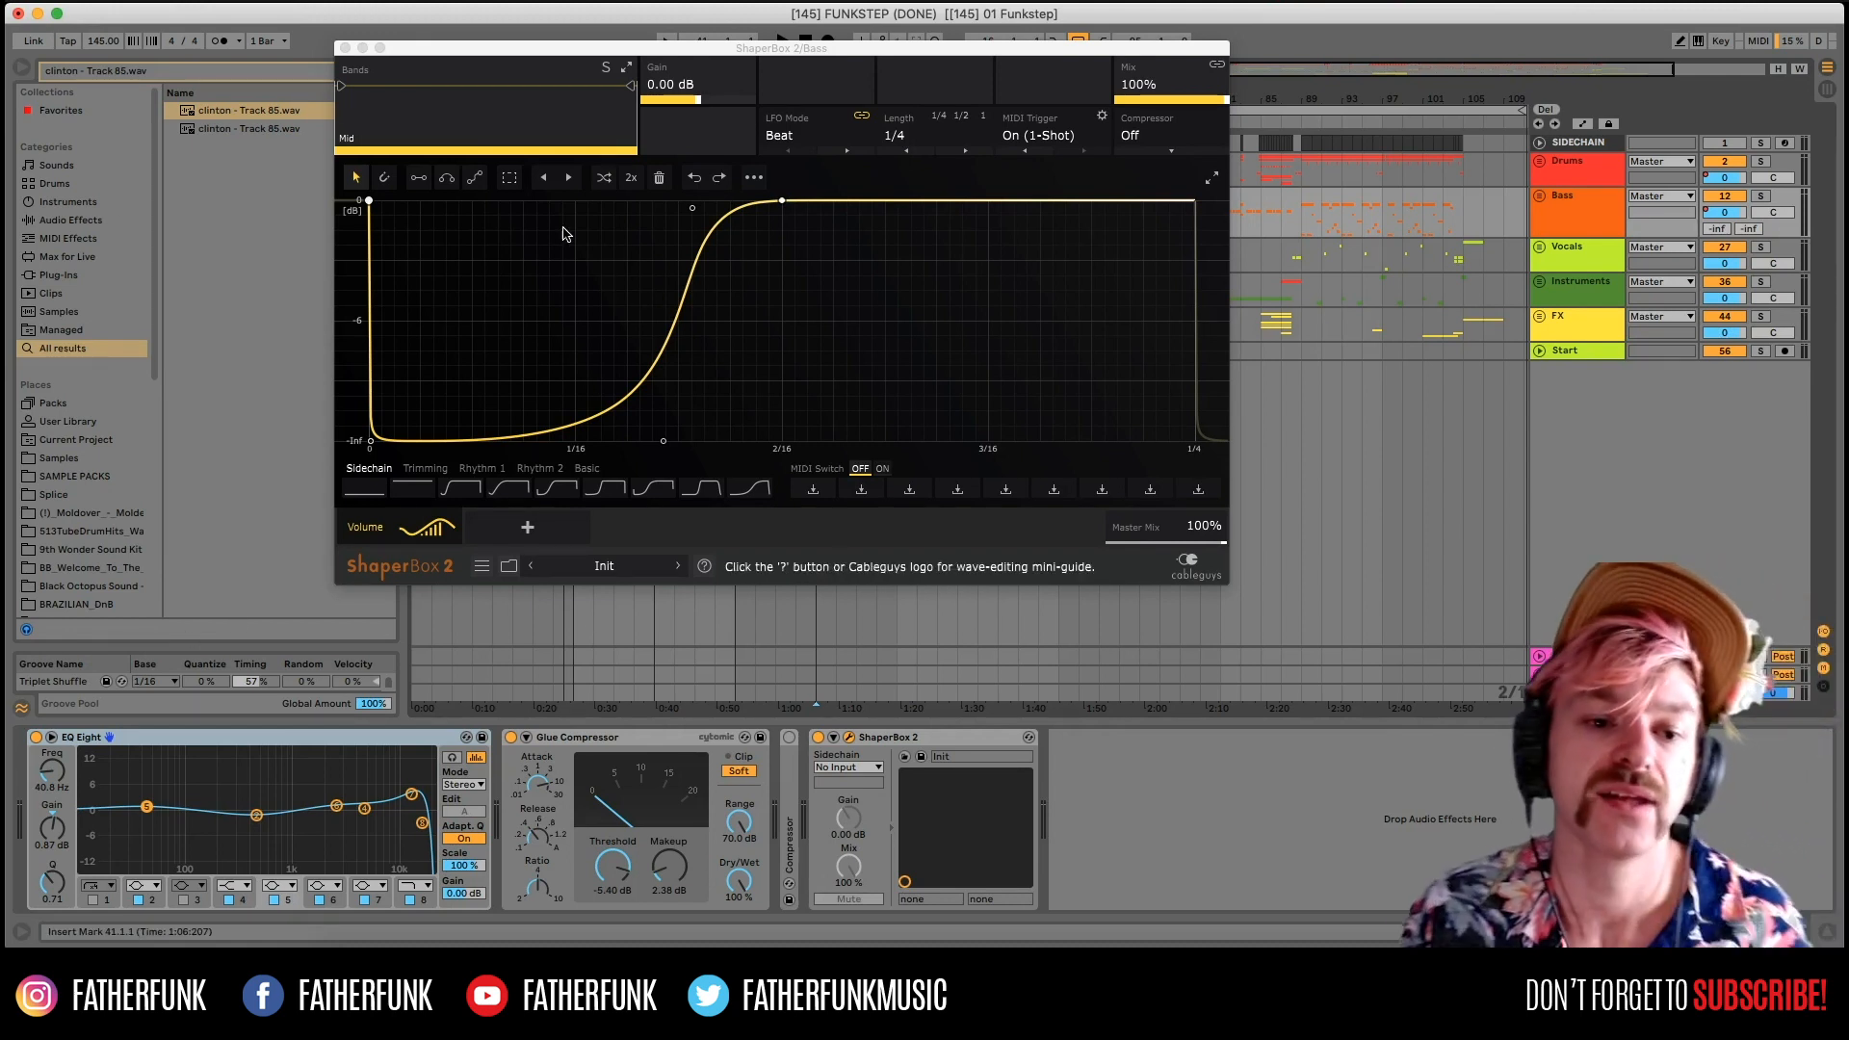
{"action": "key", "text": "space"}
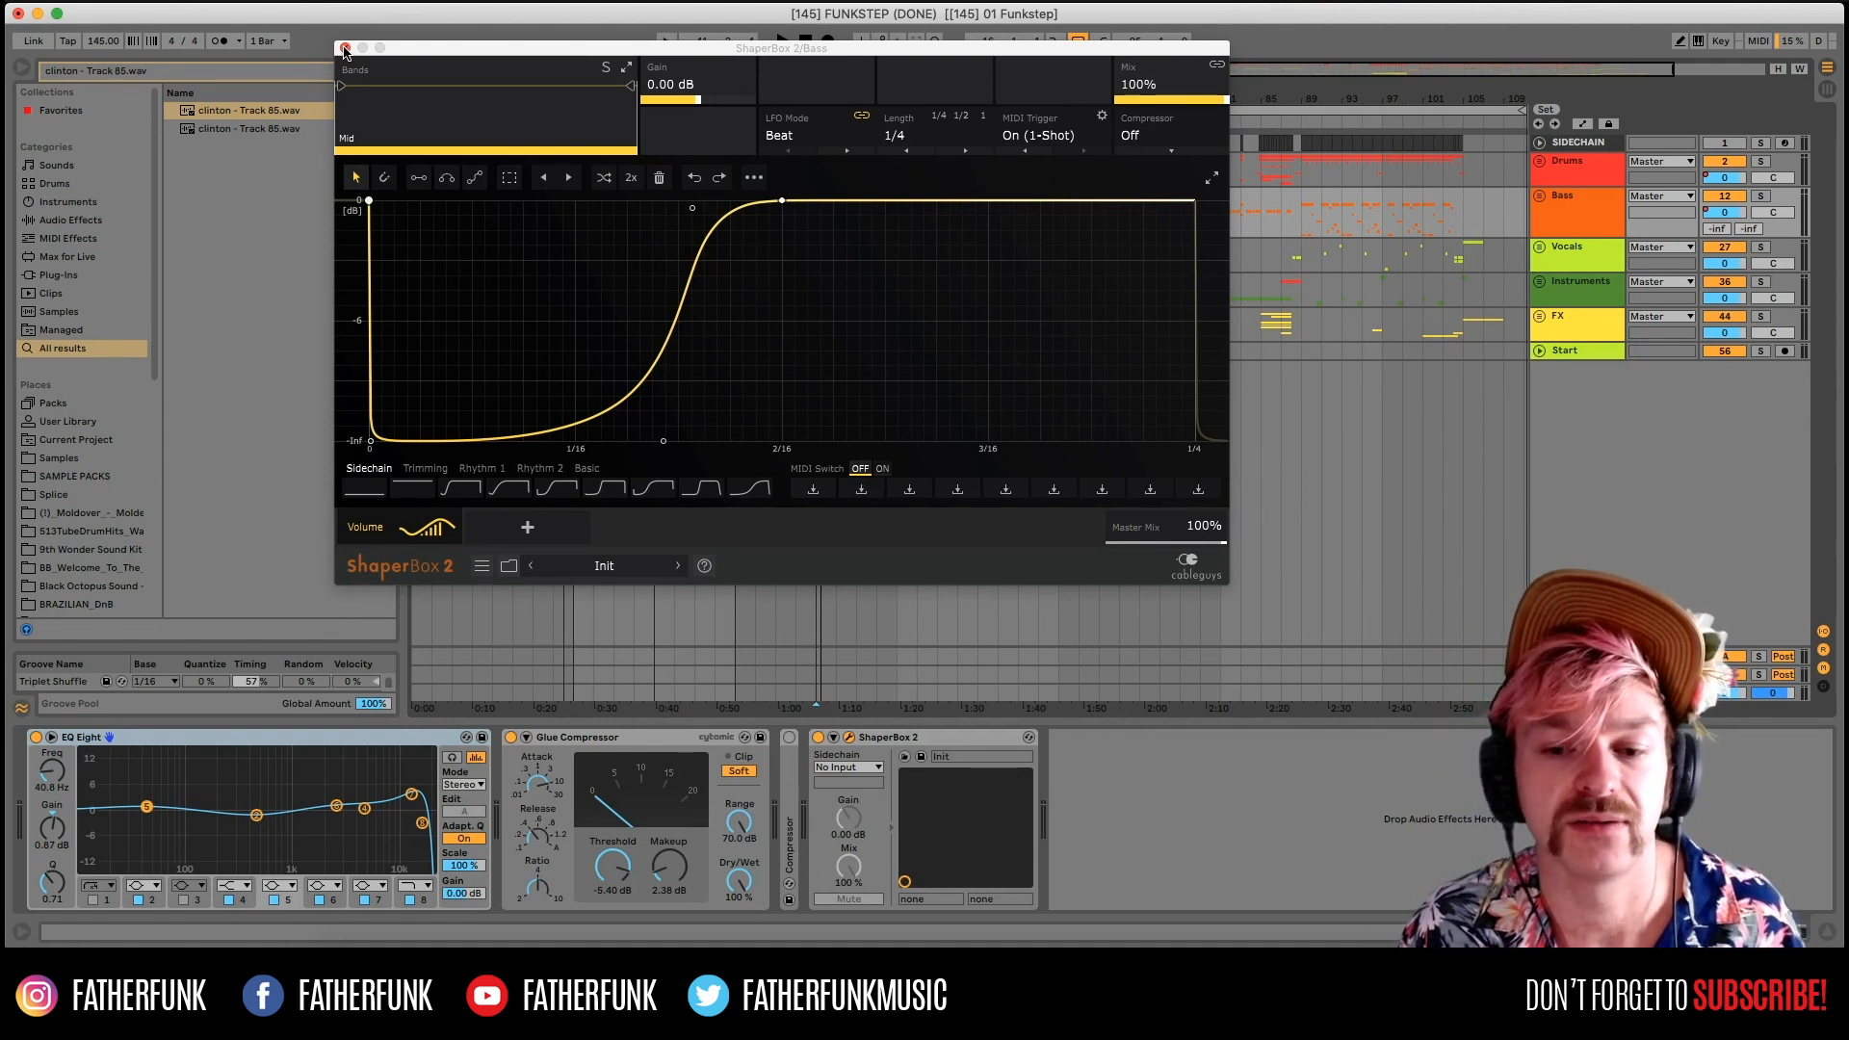
{"action": "left_click_drag", "start_coordinate": [621, 48], "coordinate": [787, 69]}
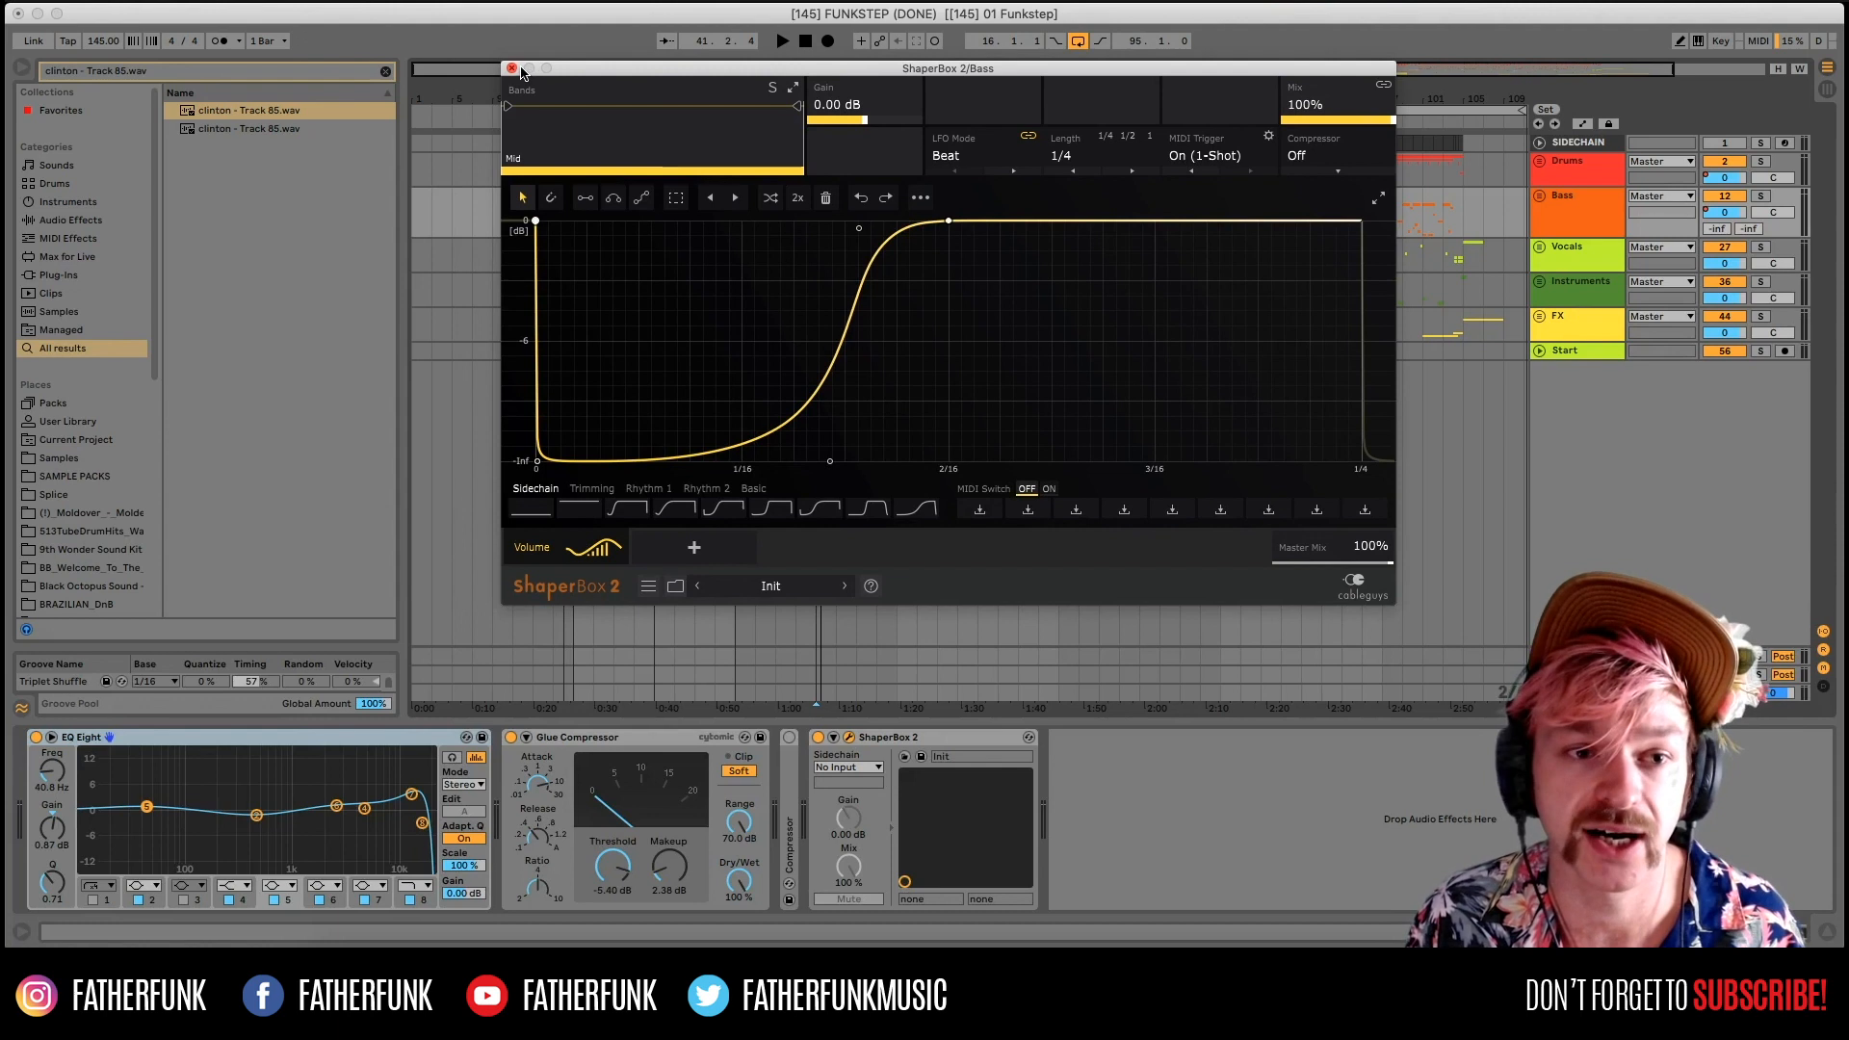
Close the ShaperBox 2 window and check the device chains of the Vocals, Bass, Instruments and FX groups.
{"action": "left_click", "coordinate": [512, 69]}
{"action": "left_click", "coordinate": [835, 248]}
{"action": "left_click", "coordinate": [826, 226]}
{"action": "left_click", "coordinate": [870, 249]}
{"action": "left_click", "coordinate": [836, 288]}
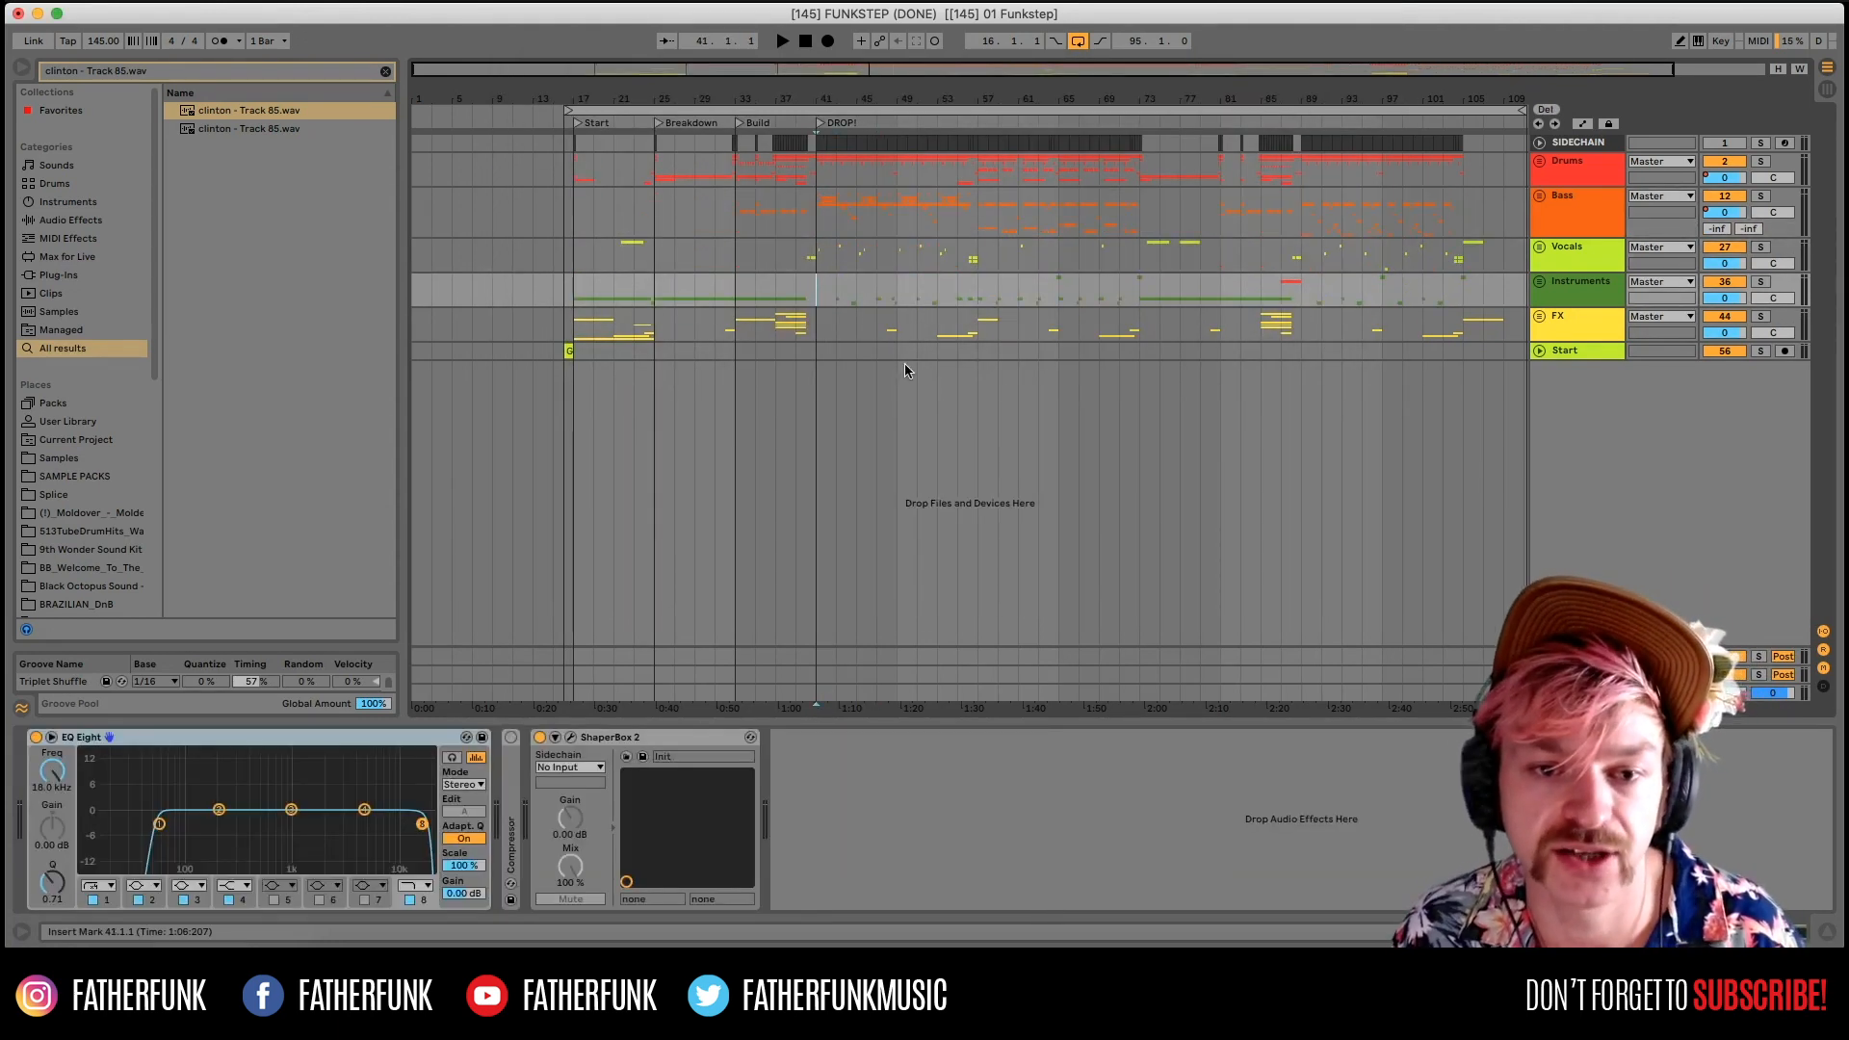
{"action": "left_click", "coordinate": [838, 311]}
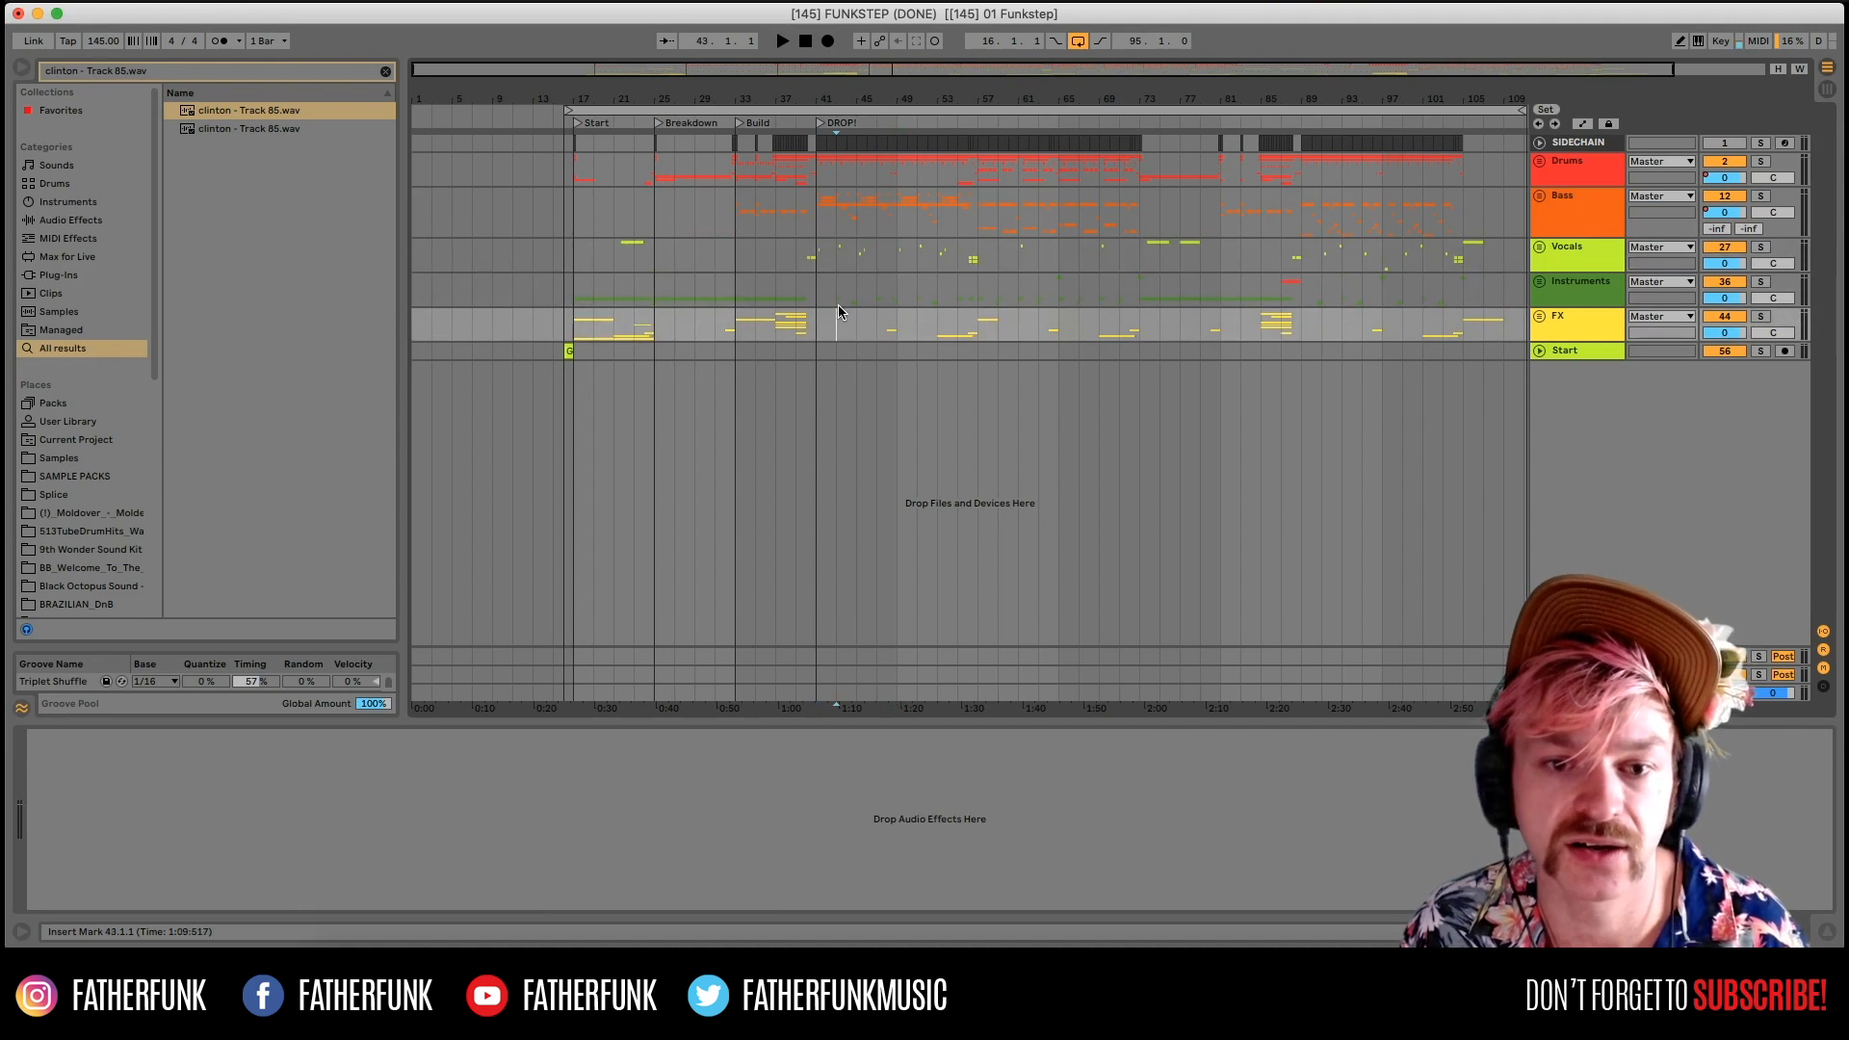
Check the effects on the Bass, Drums and Instruments groups, and show the master track's mastering chain at bar 41.
{"action": "left_click", "coordinate": [853, 216]}
{"action": "left_click", "coordinate": [836, 162]}
{"action": "left_click", "coordinate": [819, 219]}
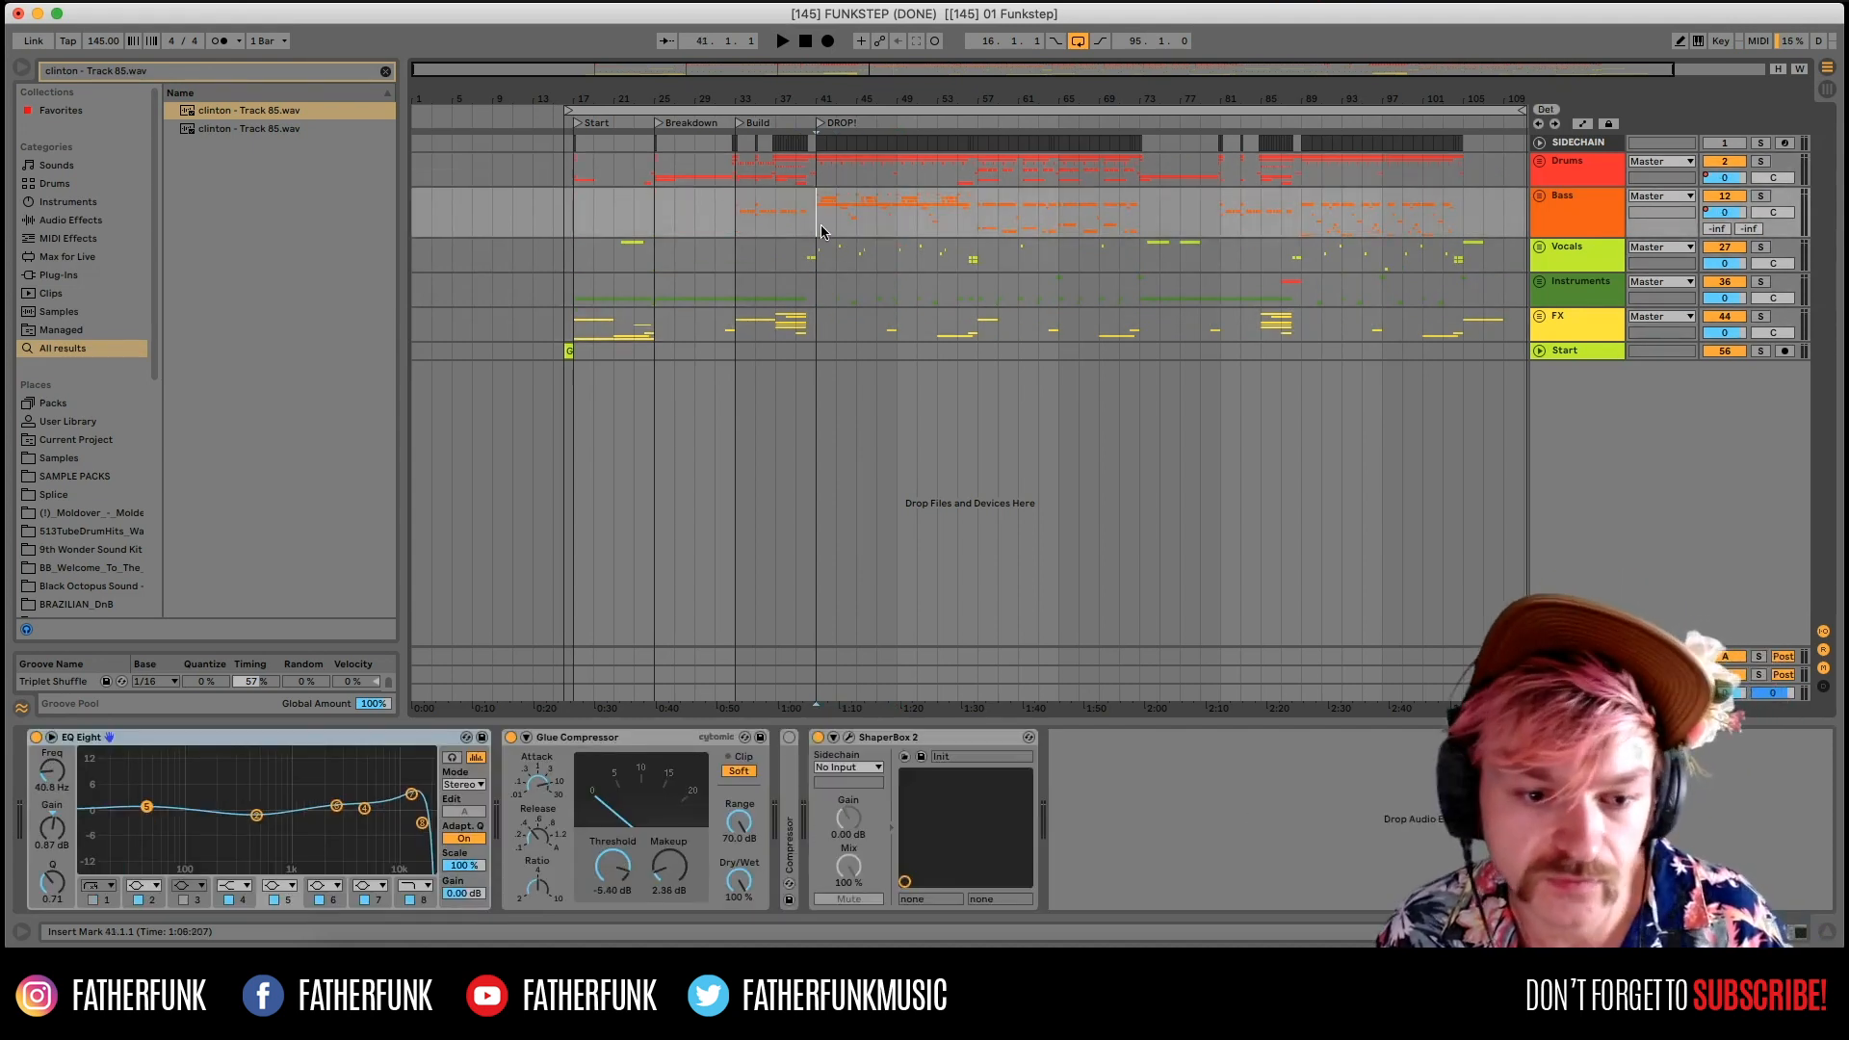
{"action": "left_click", "coordinate": [870, 284]}
{"action": "left_click", "coordinate": [878, 354]}
{"action": "left_click", "coordinate": [816, 691]}
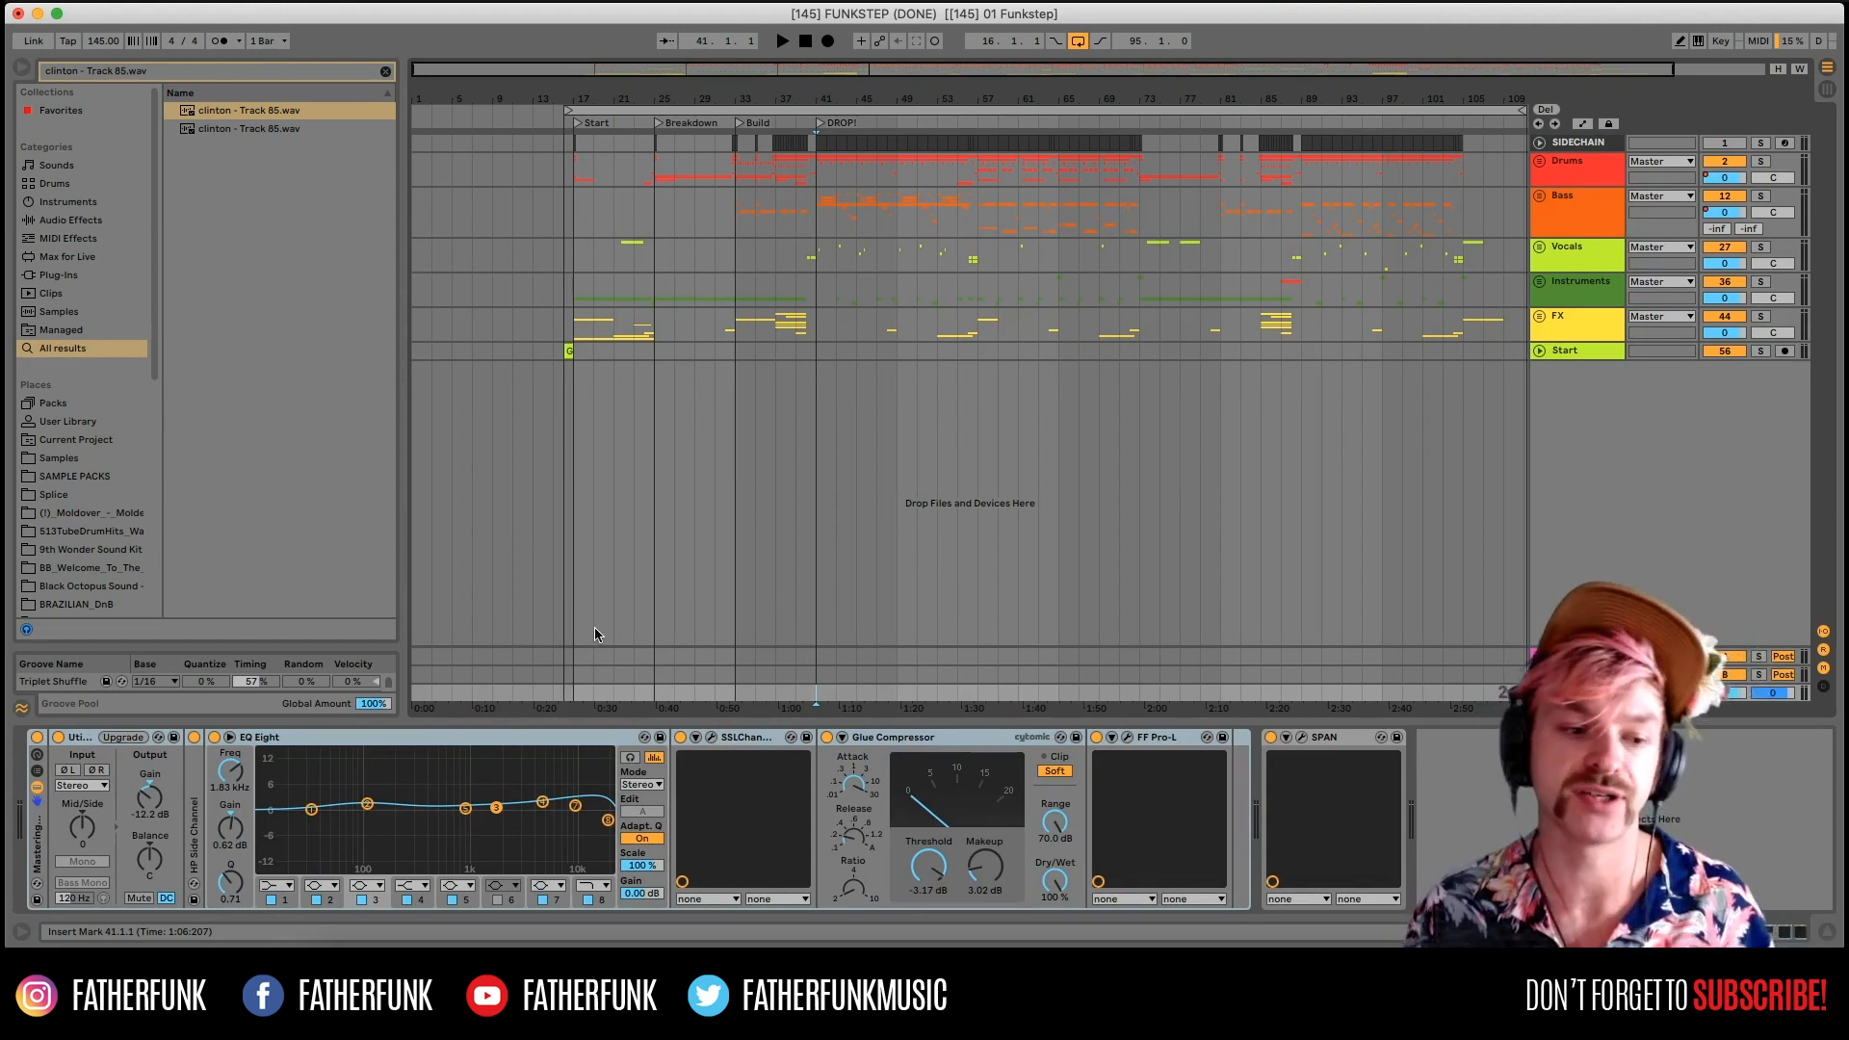
{"action": "left_click", "coordinate": [37, 845]}
{"action": "key", "text": "Delete"}
{"action": "key", "text": "super+z"}
Inspect the chain list of the Mastering Chain New rack, and look up its saved preset in the User Library's Tools folder.
{"action": "left_click", "coordinate": [39, 771]}
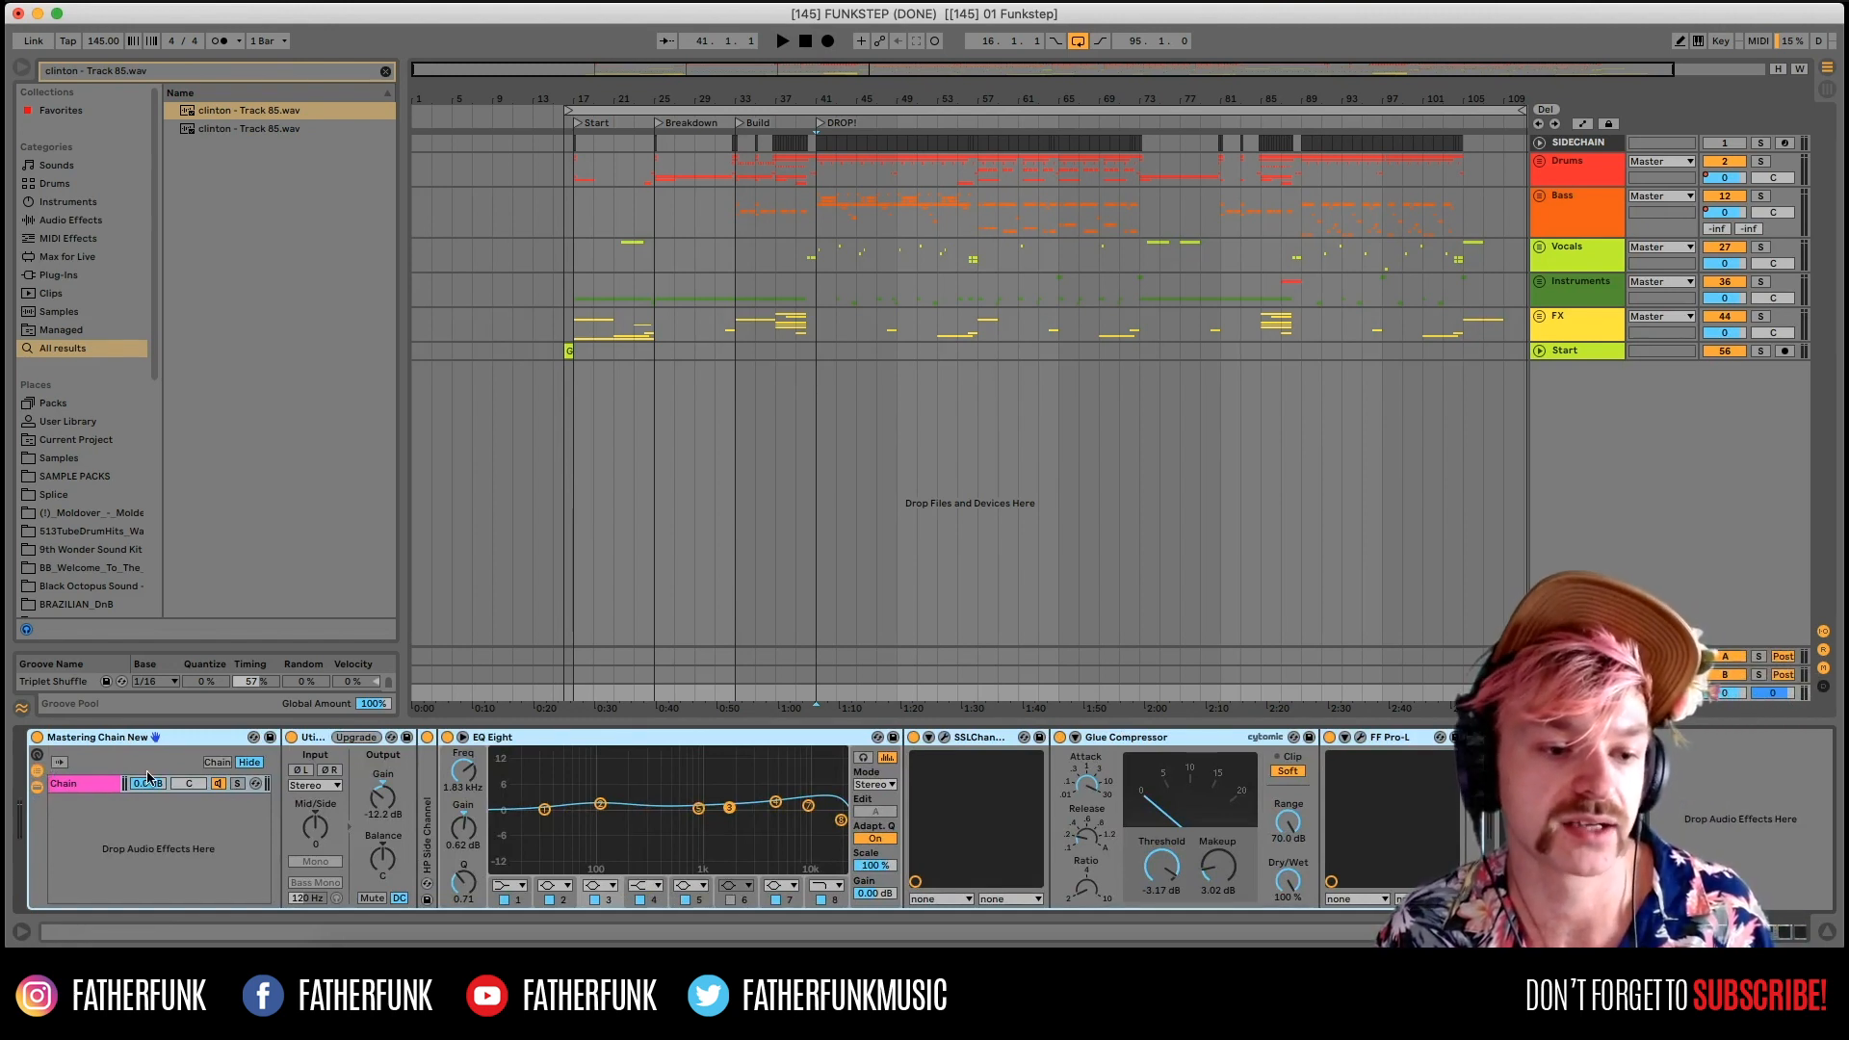
{"action": "left_click", "coordinate": [37, 770]}
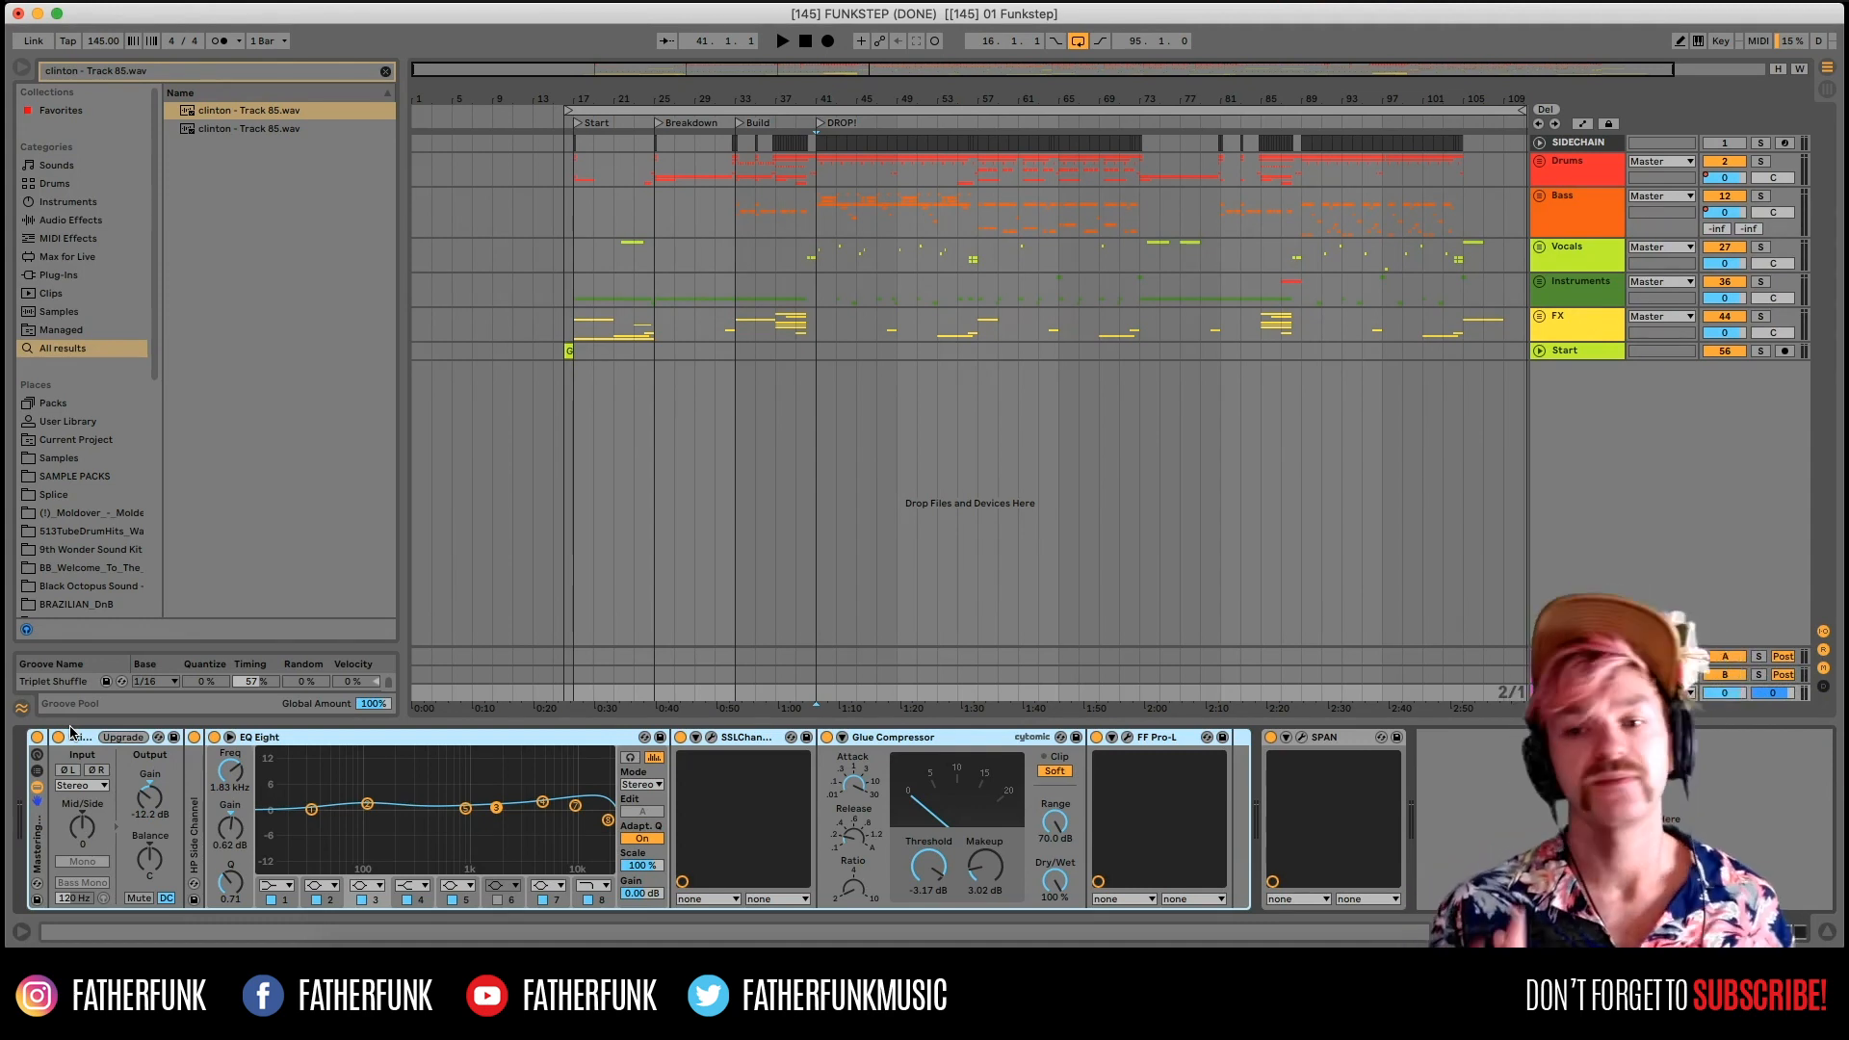
{"action": "left_click", "coordinate": [67, 421]}
{"action": "left_click", "coordinate": [386, 71]}
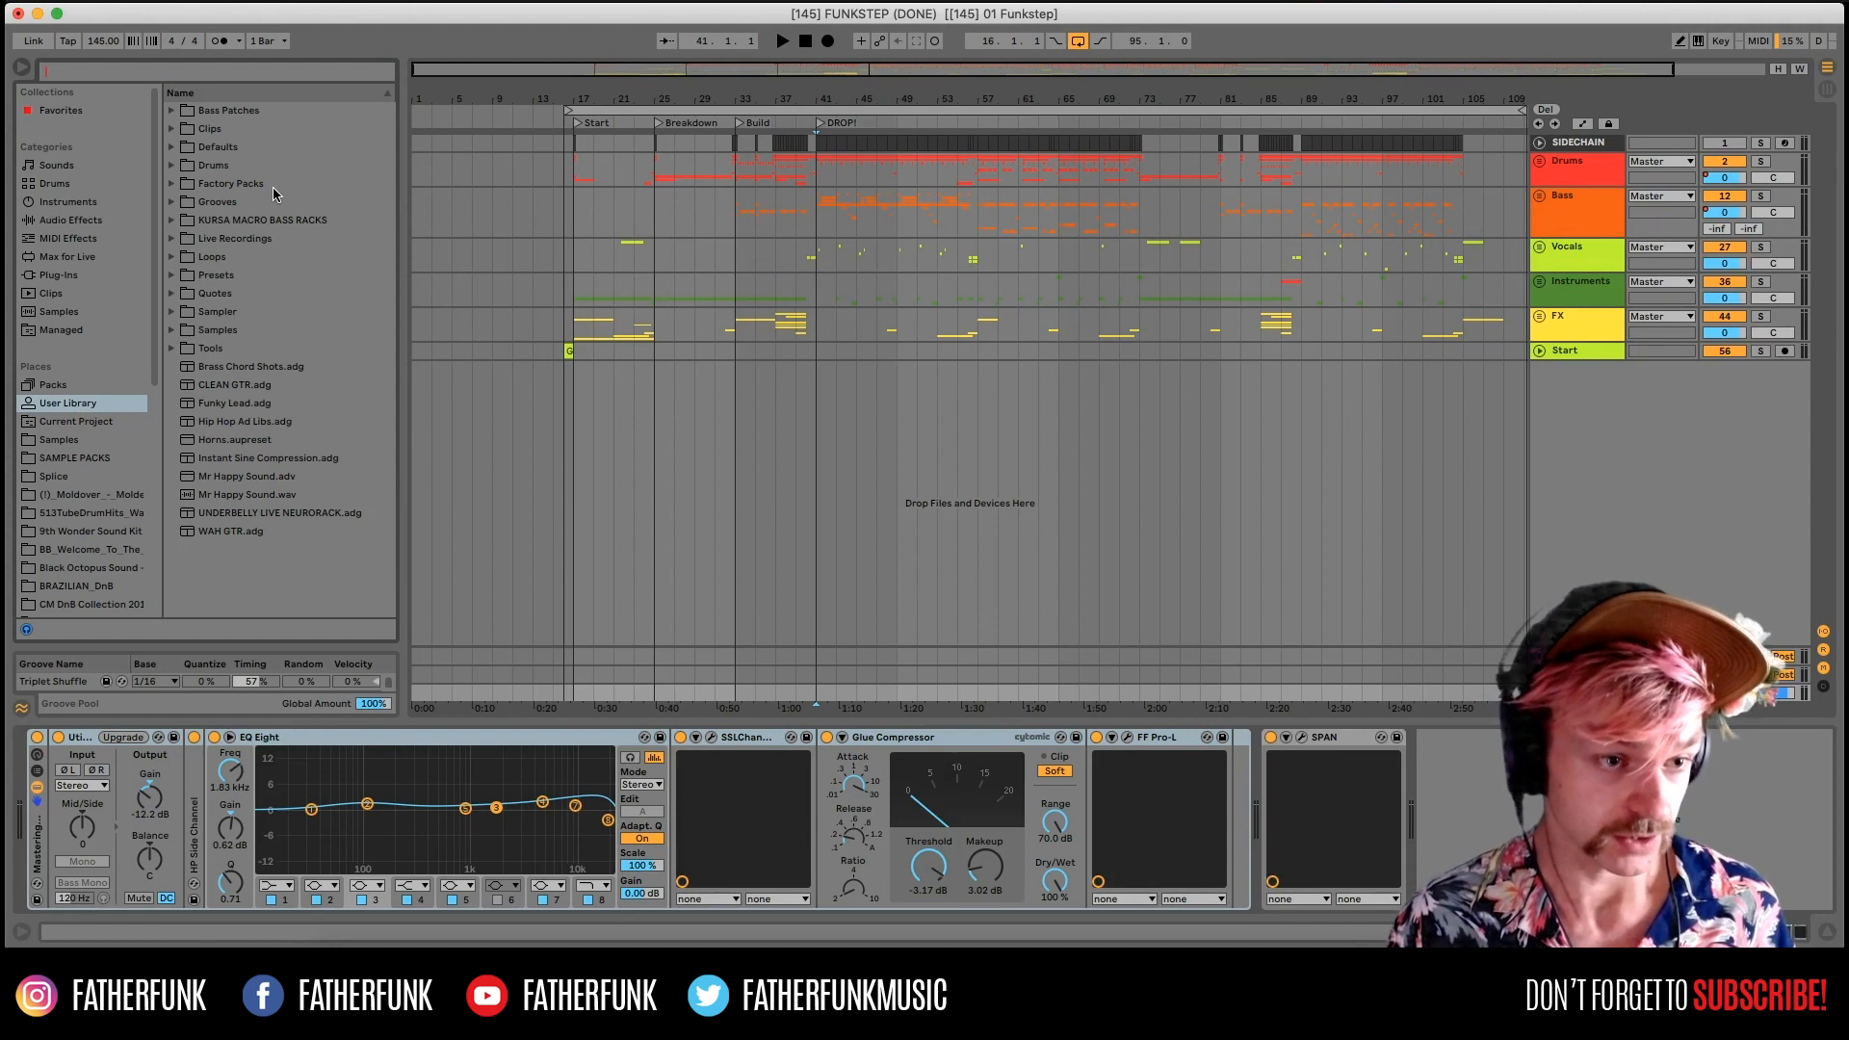
{"action": "left_click", "coordinate": [171, 349]}
{"action": "scroll", "coordinate": [298, 481], "scroll_direction": "down", "scroll_amount": 6}
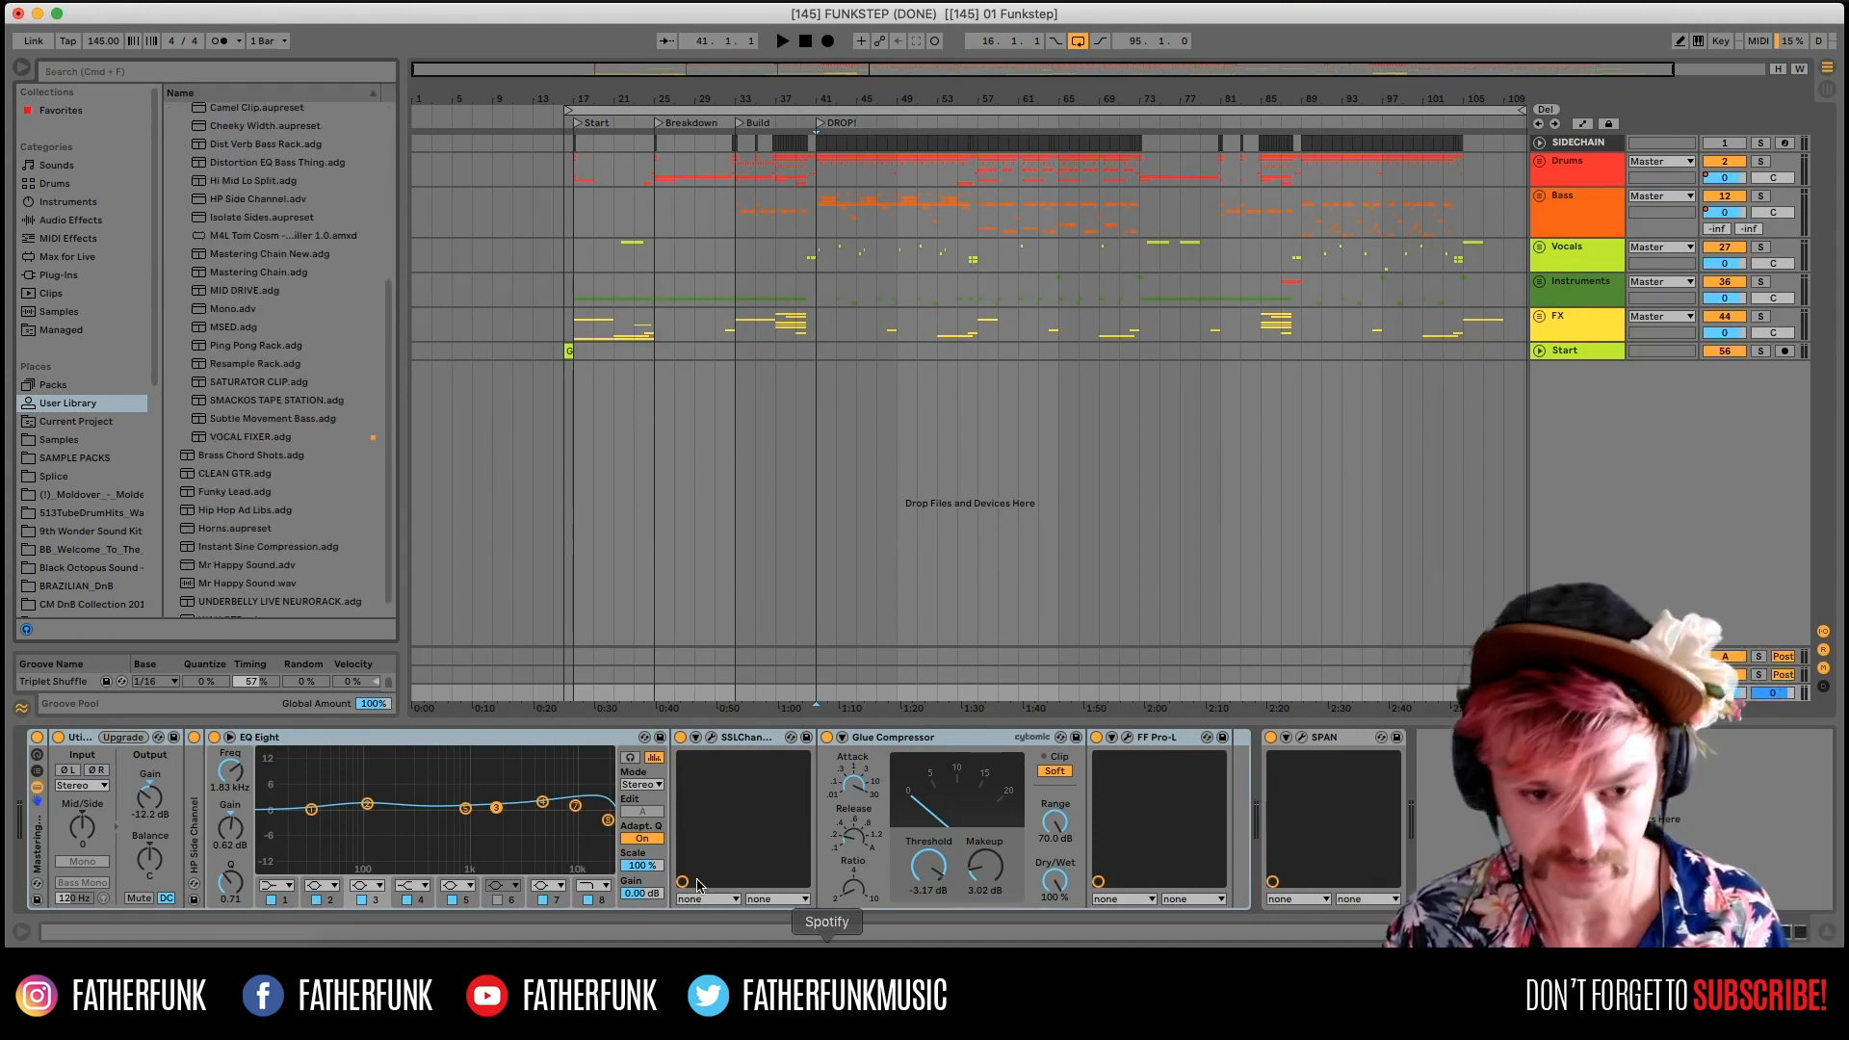
Return to the master track's devices at bar 33 and unfold the HP Side Channel EQ in the mastering rack.
{"action": "left_click", "coordinate": [736, 351]}
{"action": "left_click", "coordinate": [742, 688]}
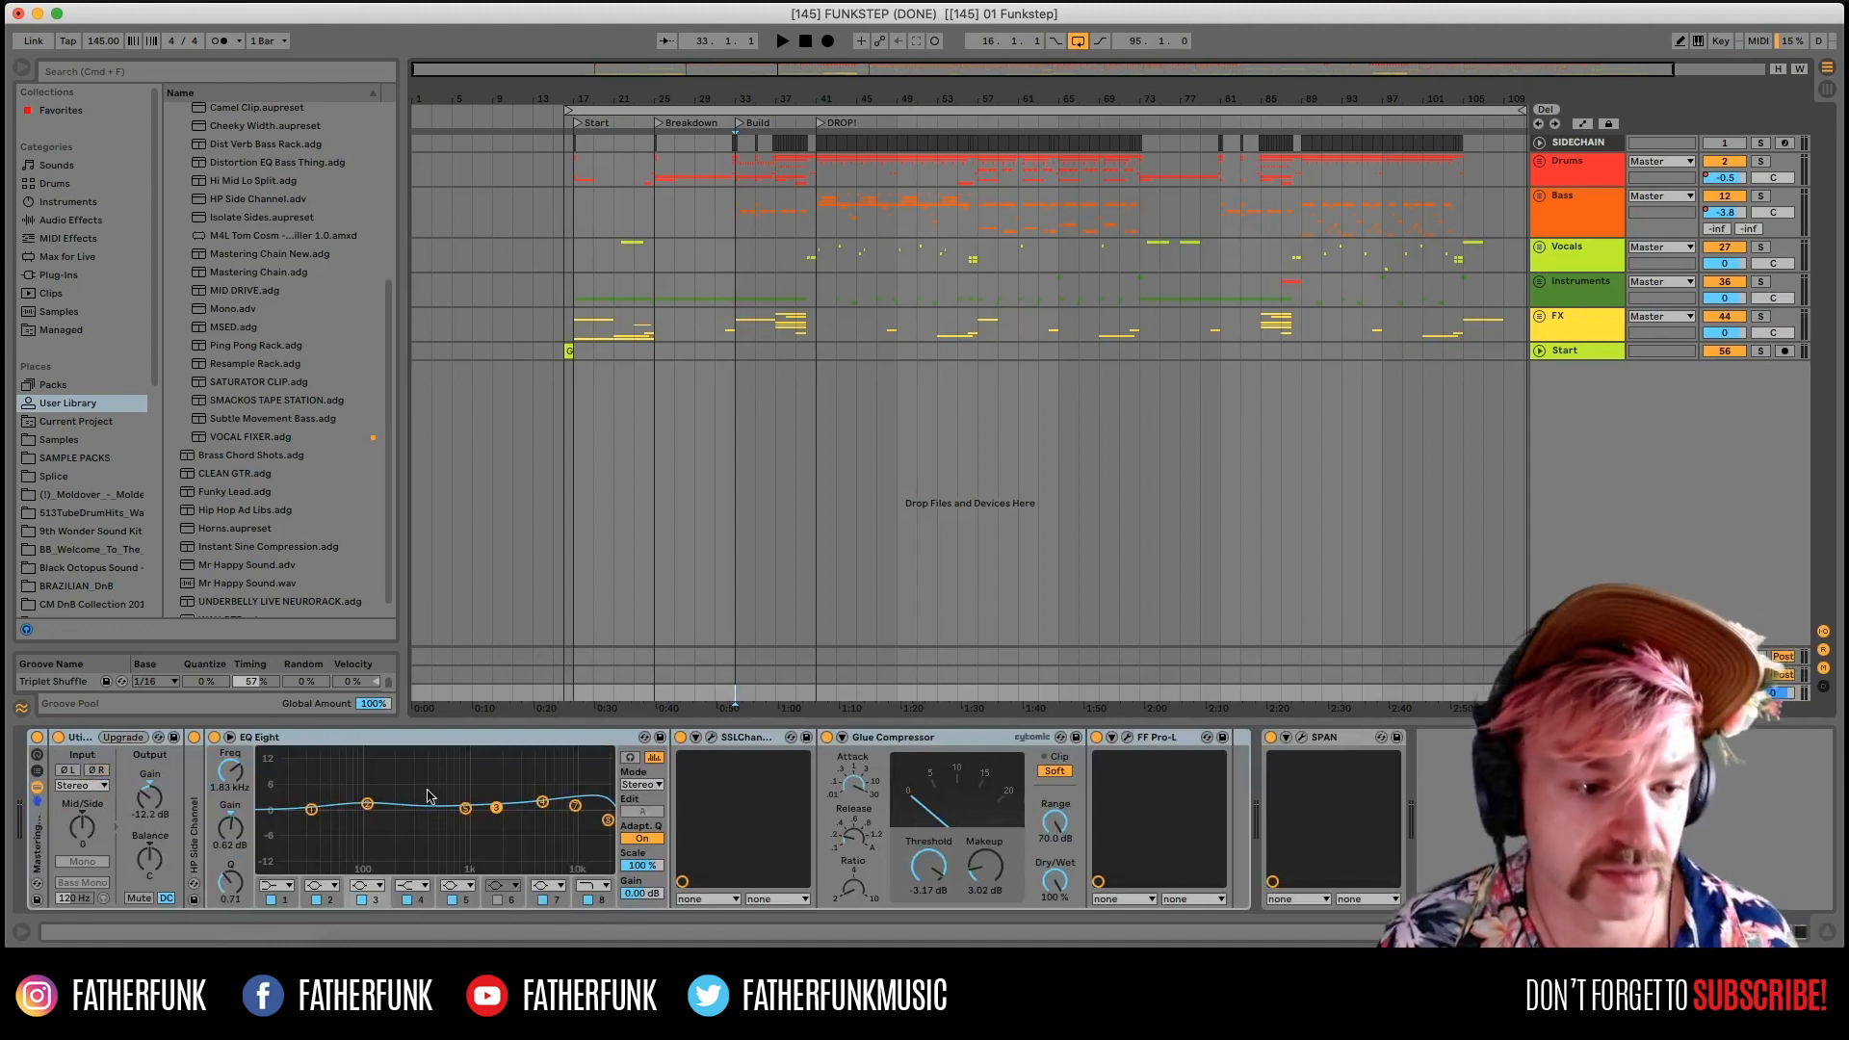
{"action": "left_click_drag", "start_coordinate": [258, 780], "coordinate": [258, 782]}
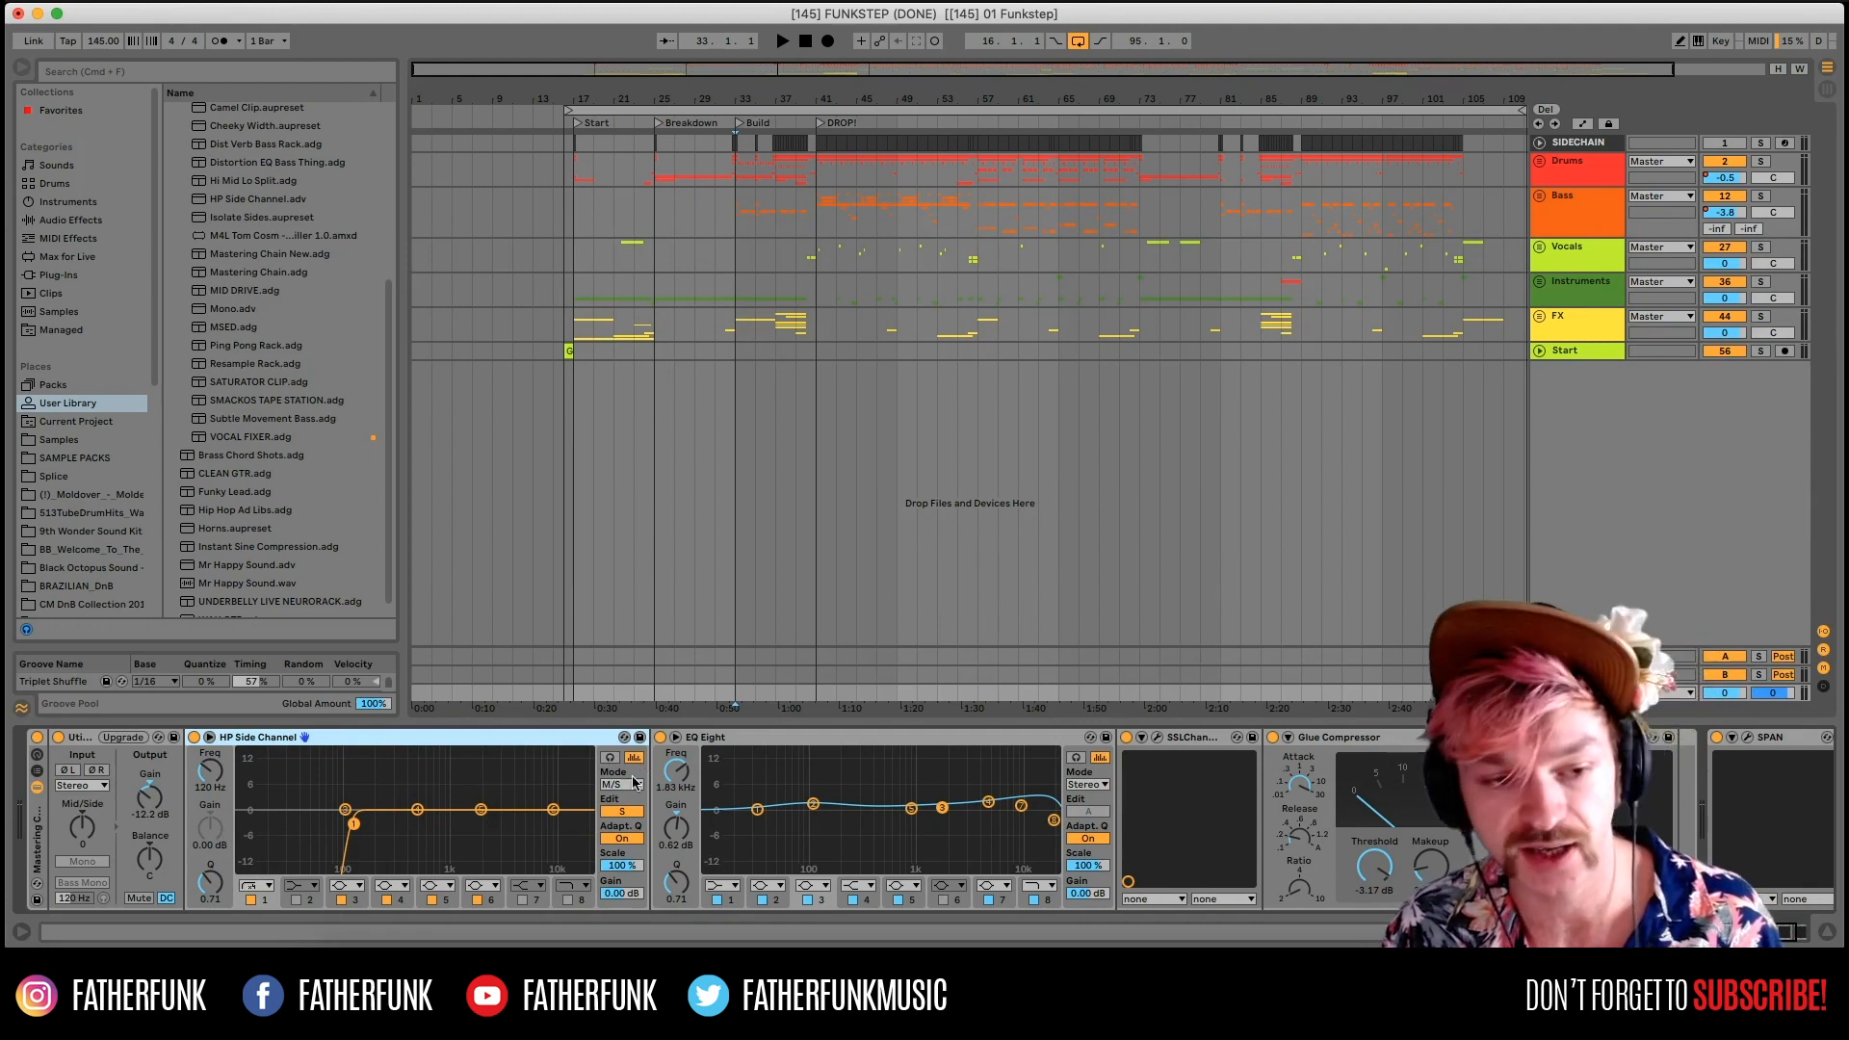
Fold the Utility, HP Side Channel and EQ Eight devices in the mastering rack.
{"action": "left_click", "coordinate": [87, 742]}
{"action": "double_click", "coordinate": [85, 741]}
{"action": "double_click", "coordinate": [116, 740]}
{"action": "double_click", "coordinate": [129, 740]}
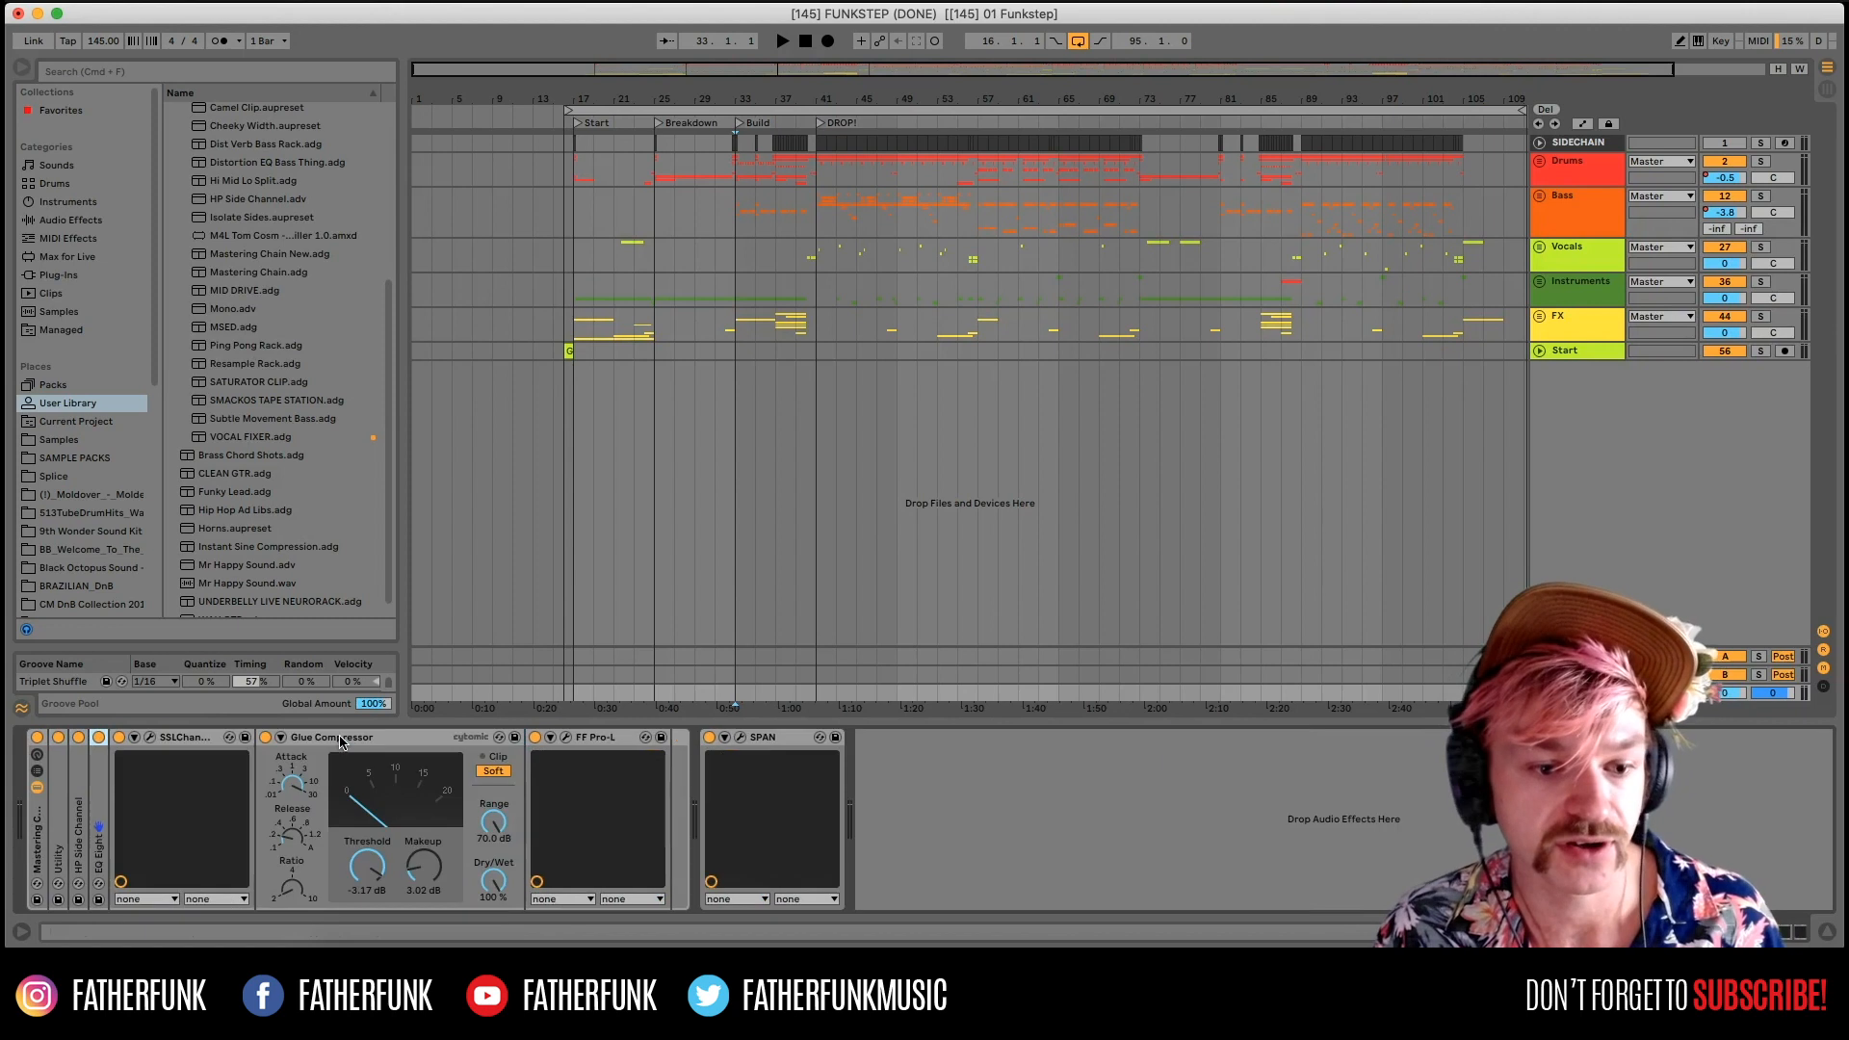
Play the drop from bar 41 with the master's SSLChannel window open, and bypass the plug-in.
{"action": "left_click", "coordinate": [149, 737]}
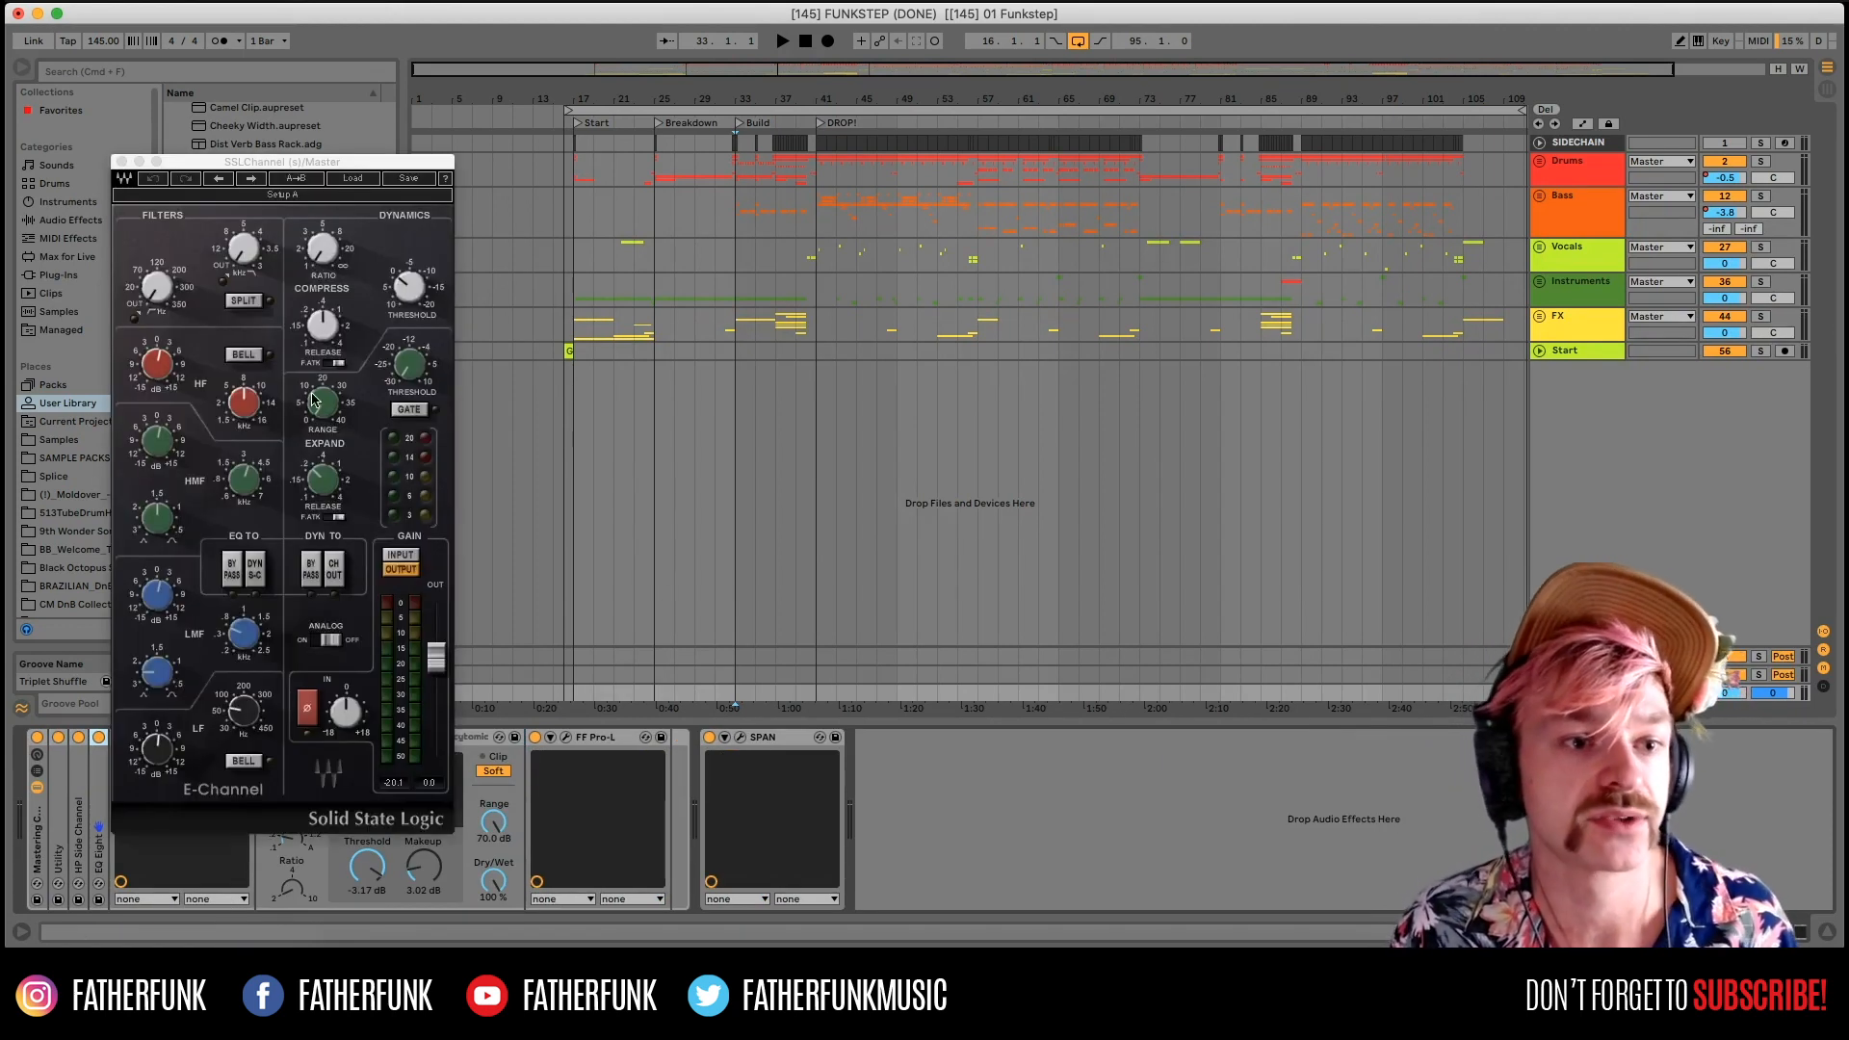
{"action": "left_click_drag", "start_coordinate": [331, 160], "coordinate": [521, 119]}
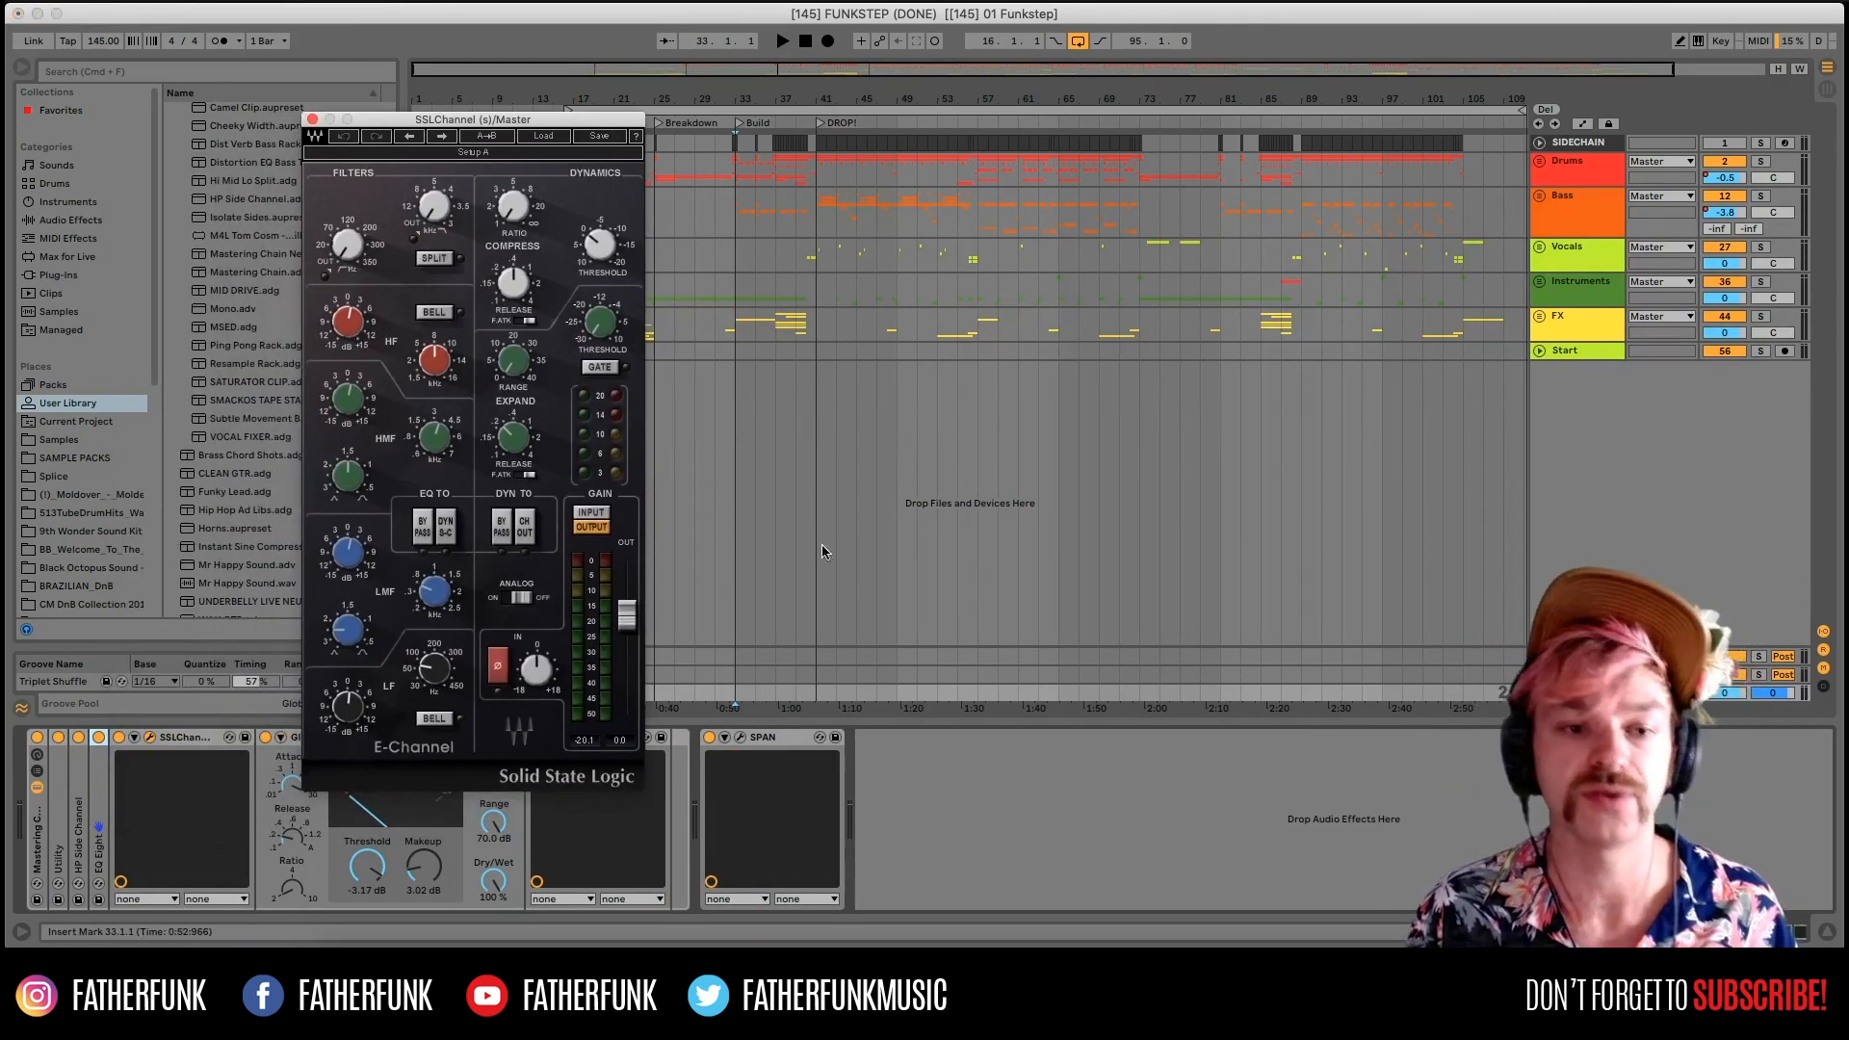
{"action": "left_click", "coordinate": [828, 677]}
{"action": "key", "text": "space"}
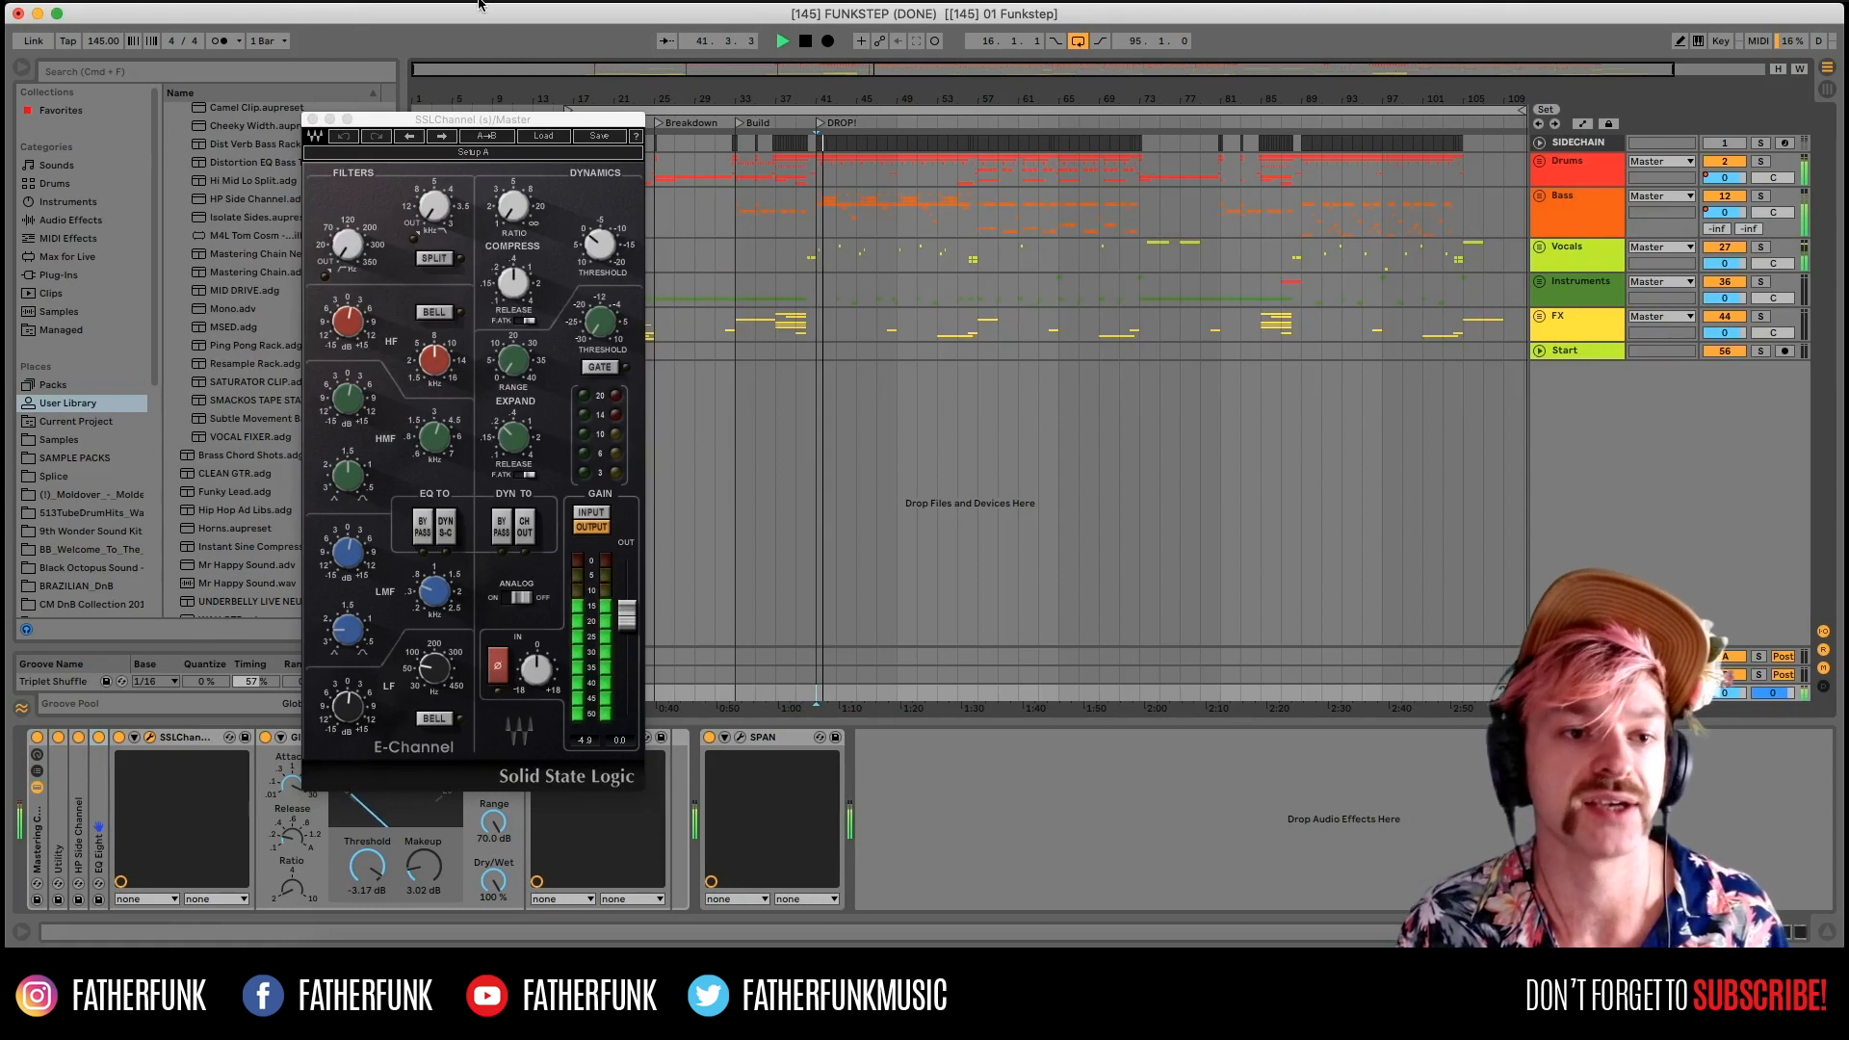
{"action": "left_click_drag", "start_coordinate": [453, 118], "coordinate": [641, 11]}
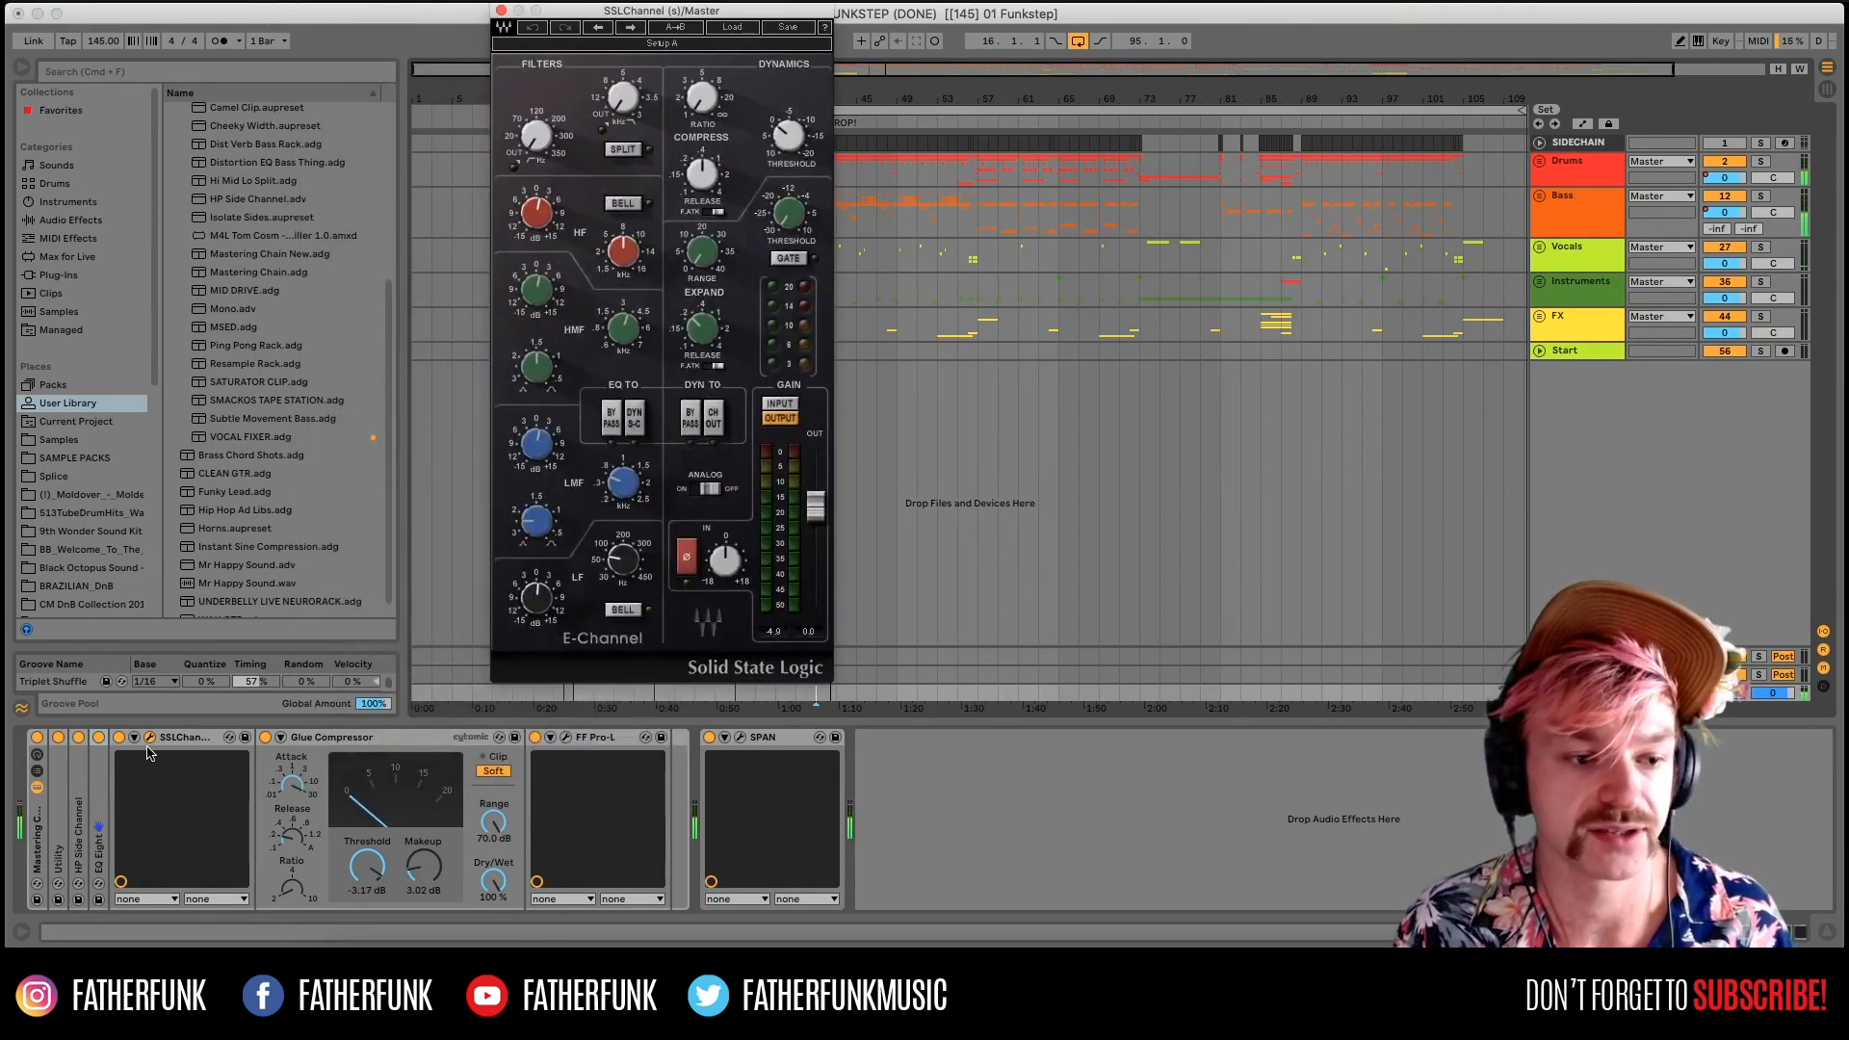
{"action": "left_click", "coordinate": [119, 737]}
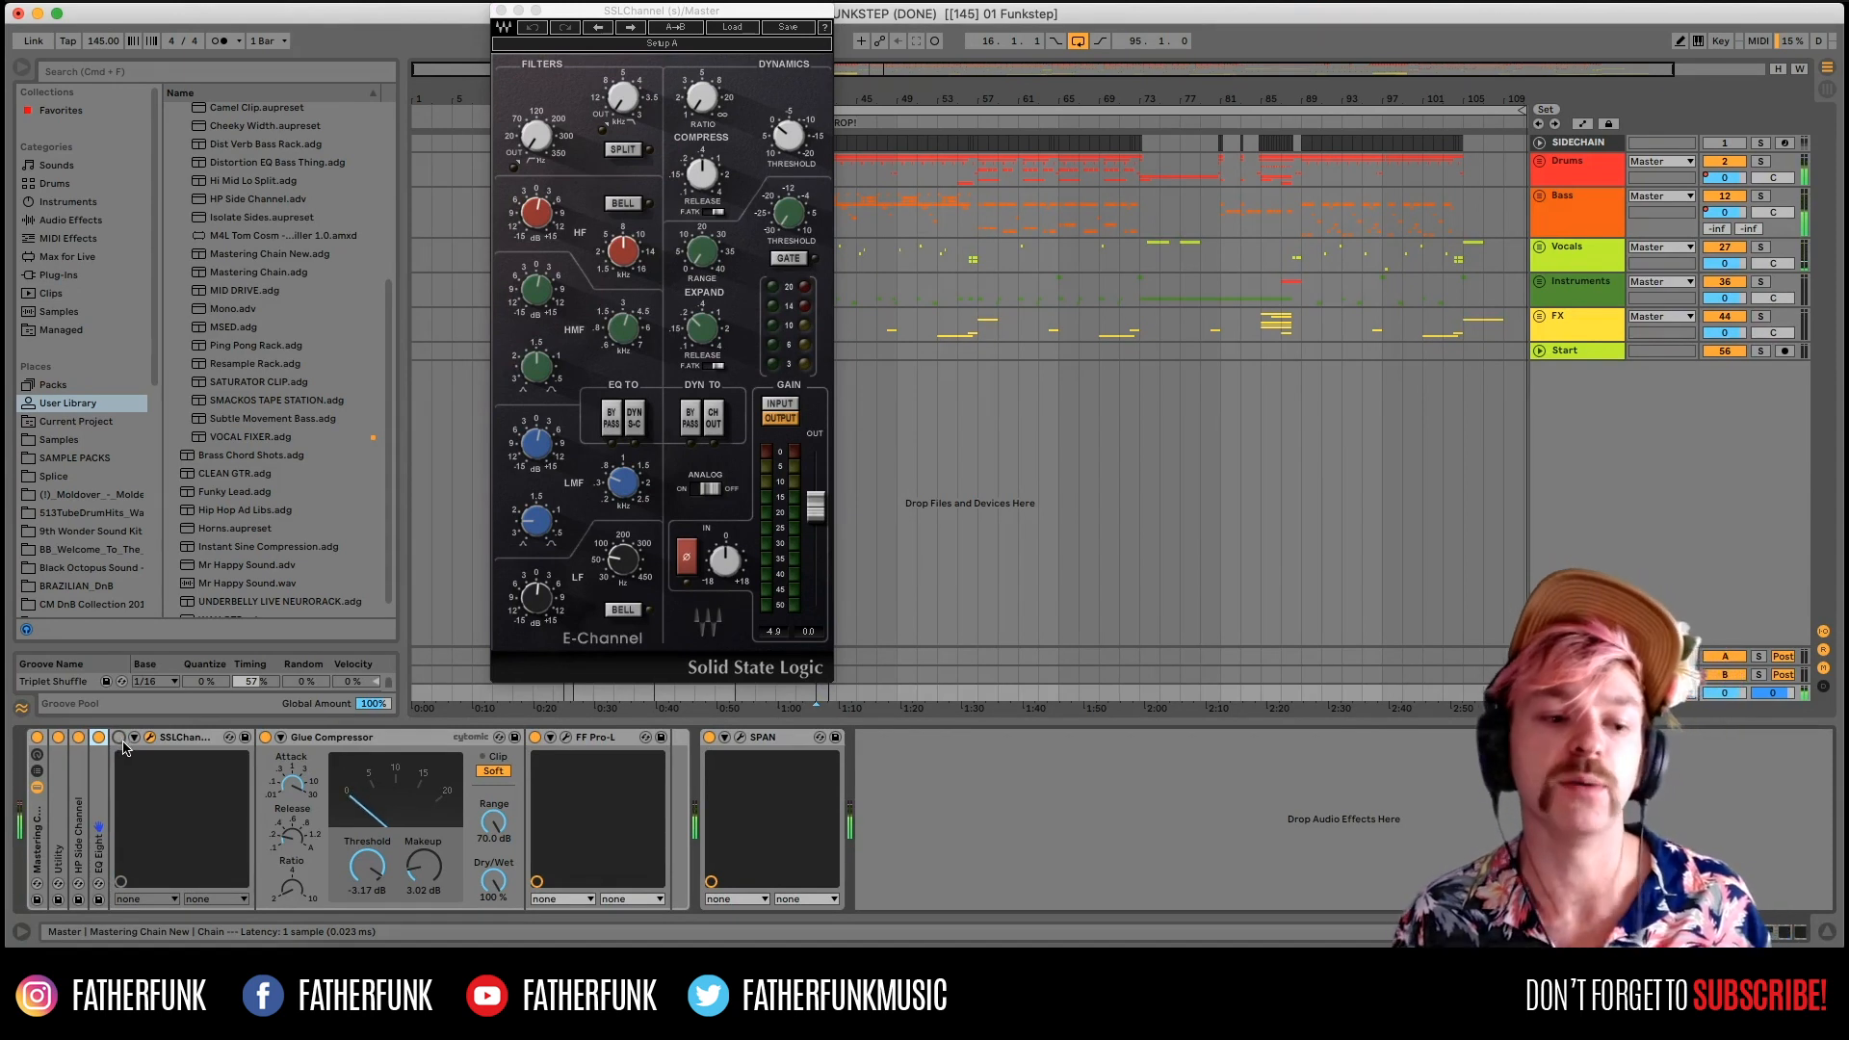
Switch the master's SSLChannel back on with its window closed, and briefly play the drop from bar 41 through the Glue Compressor.
{"action": "left_click", "coordinate": [119, 737]}
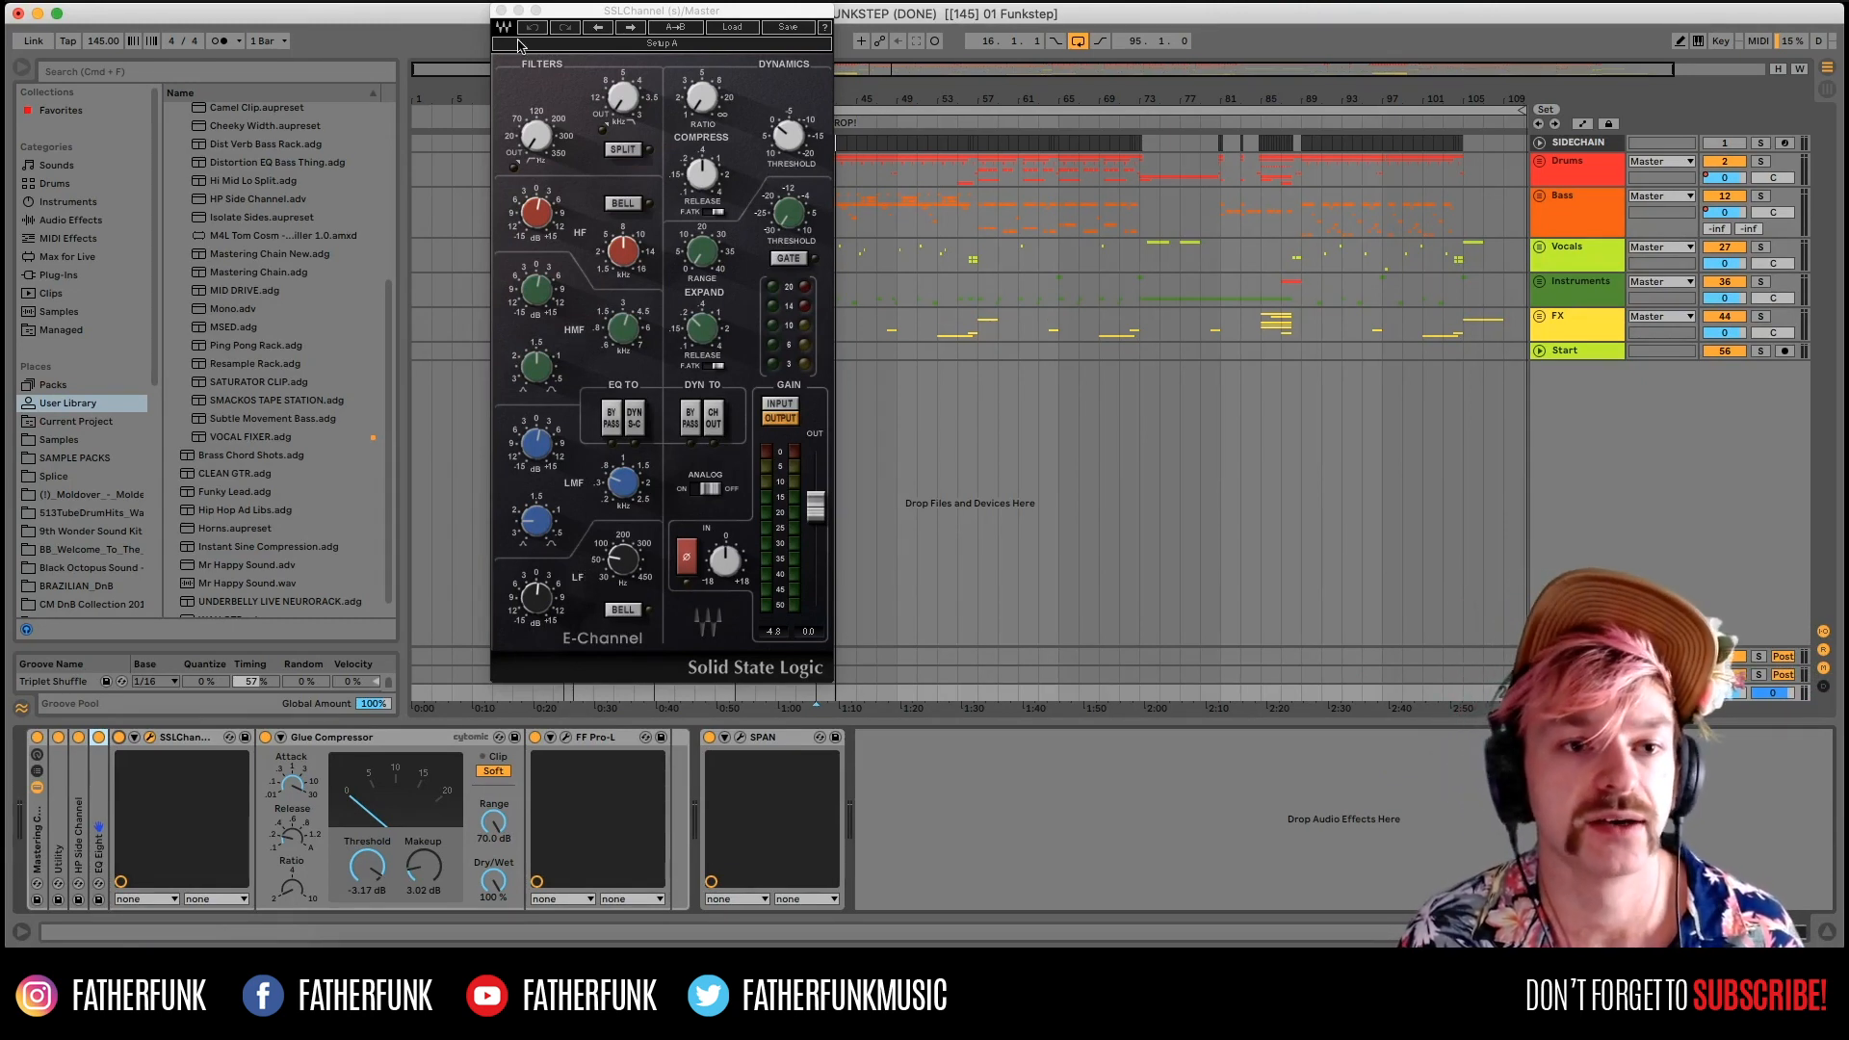
{"action": "left_click", "coordinate": [501, 11]}
{"action": "key", "text": "space"}
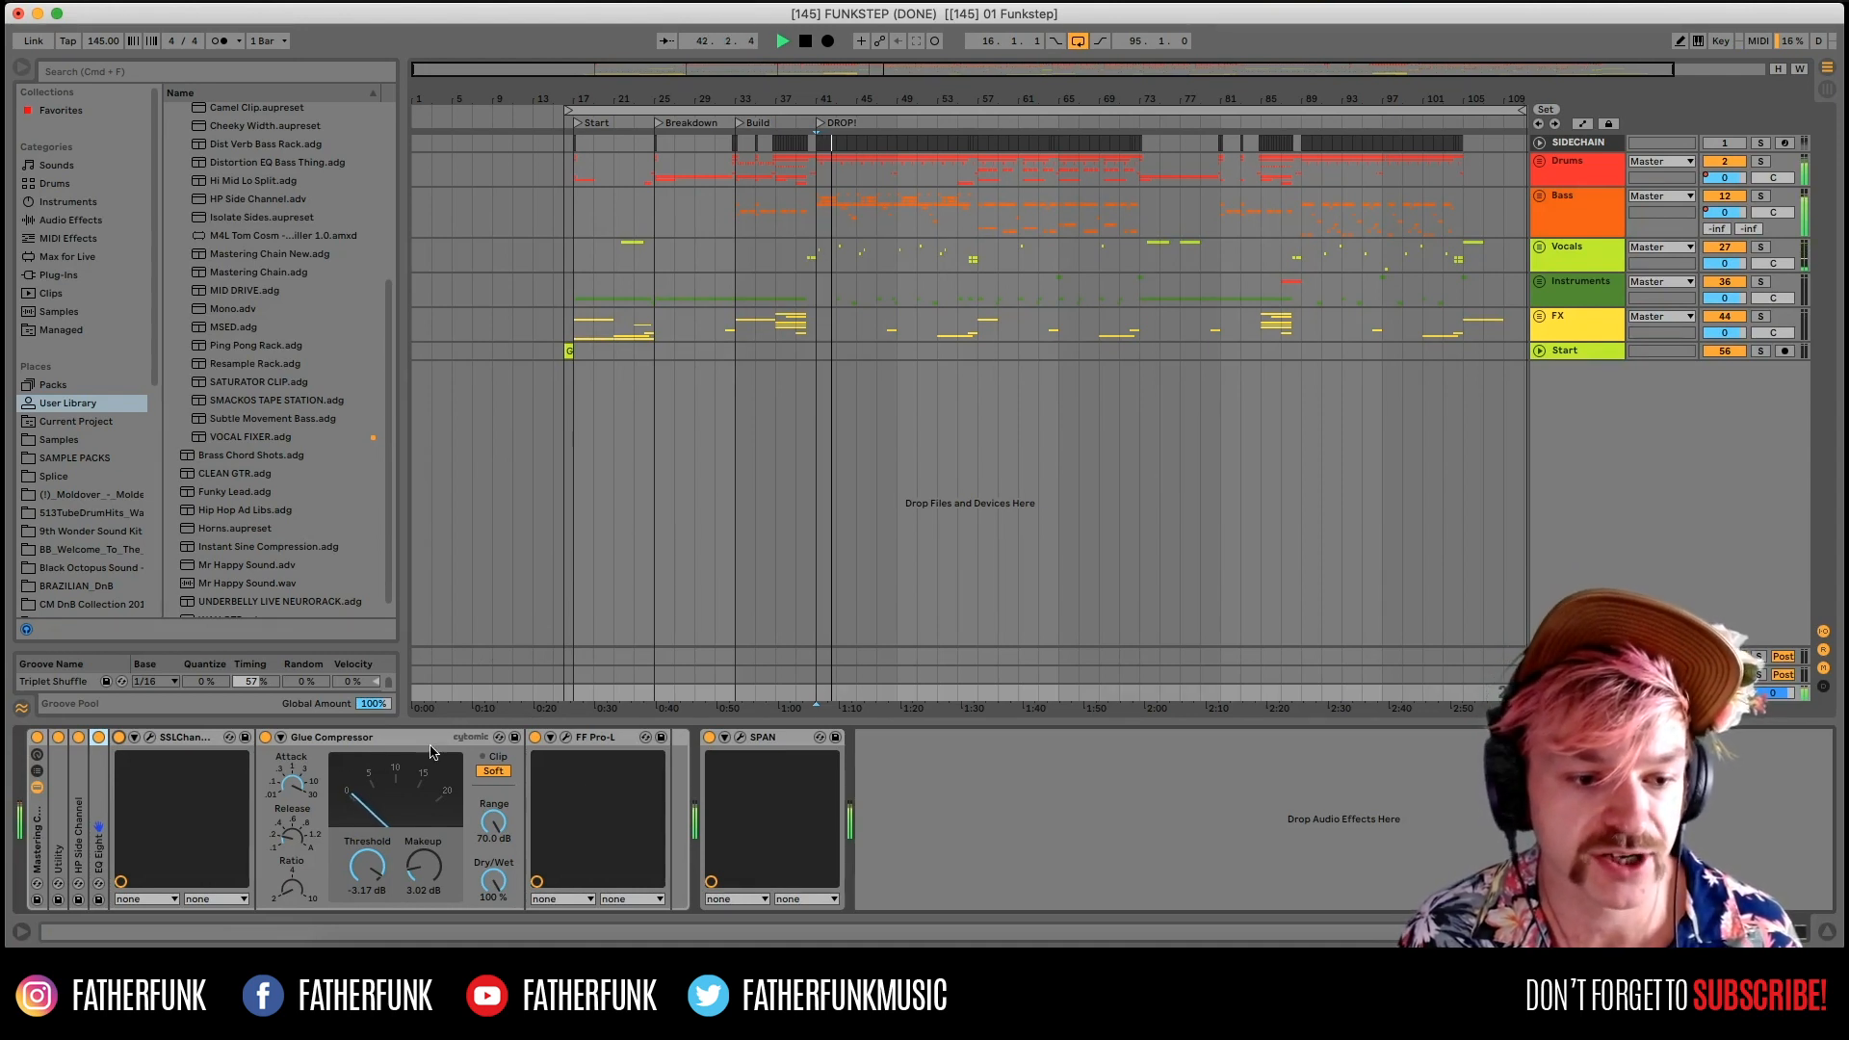
{"action": "key", "text": "space"}
Audition the drop from bar 41 with the master's FF Pro-L limiter window open to watch its gain reduction.
{"action": "left_click", "coordinate": [565, 737]}
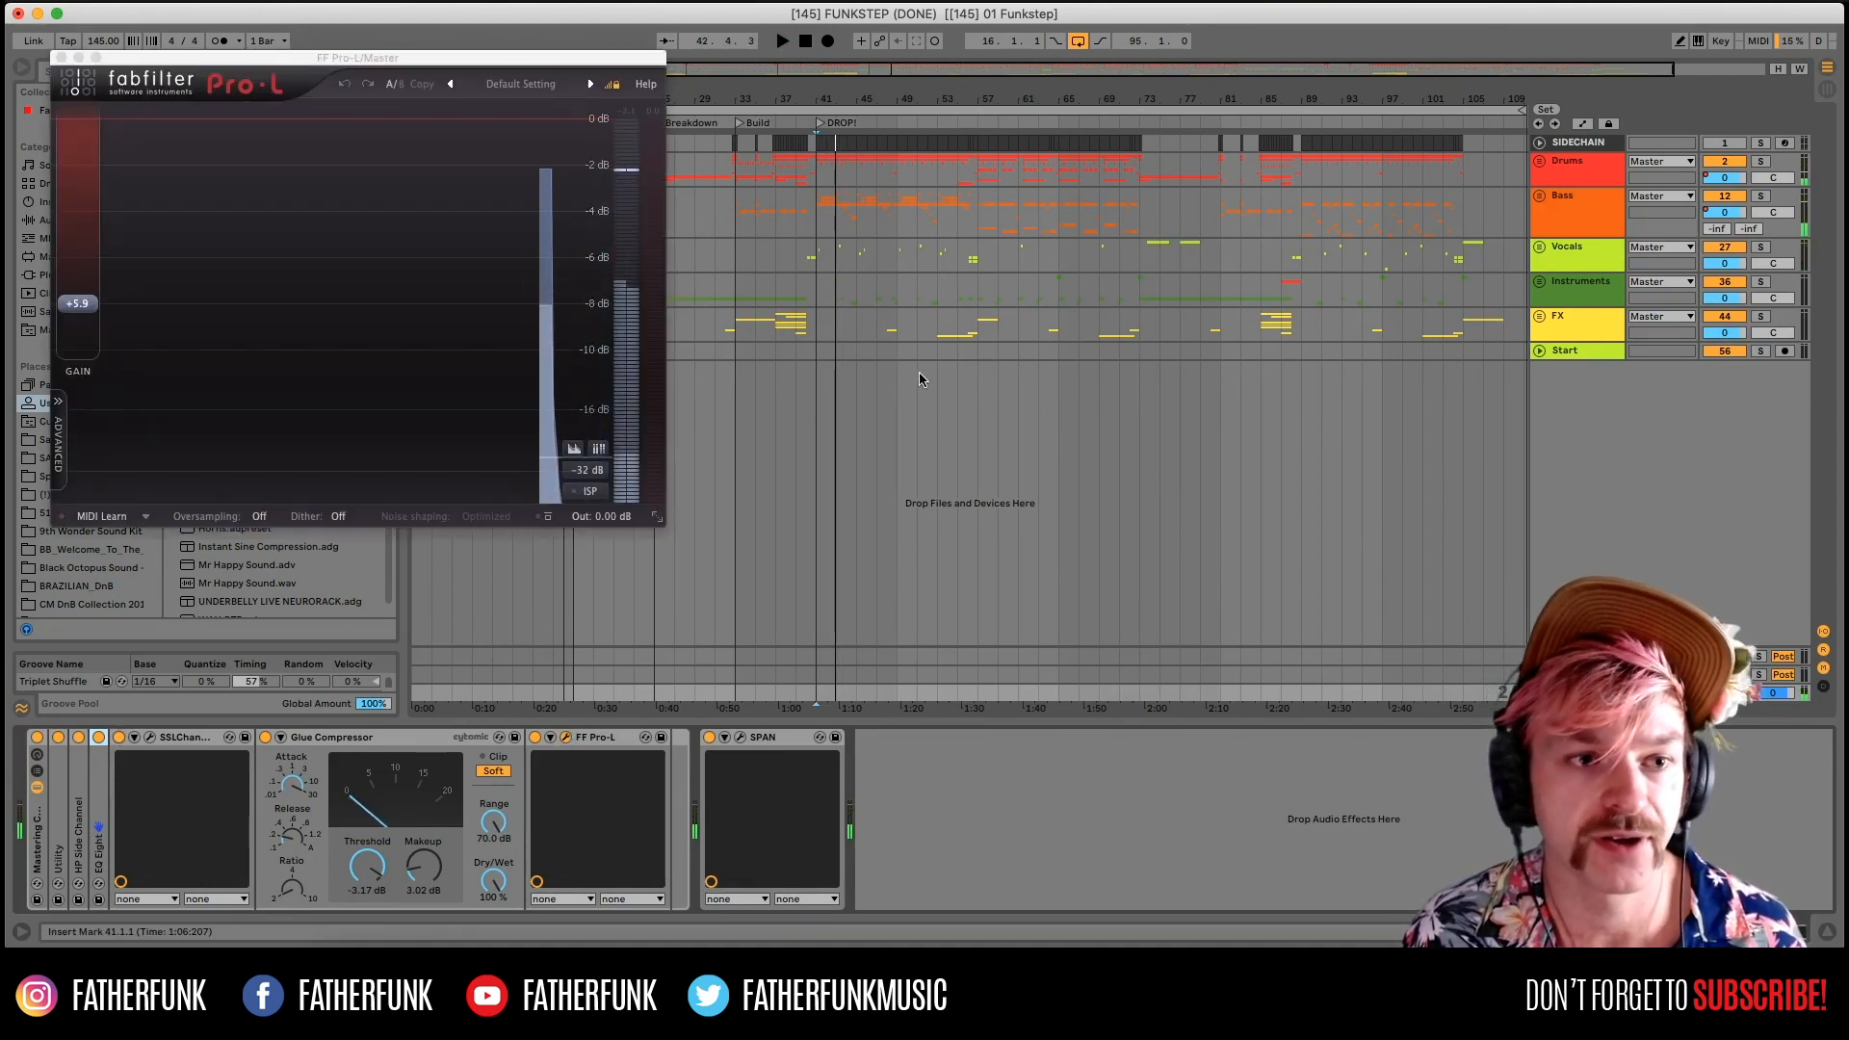
{"action": "key", "text": "space"}
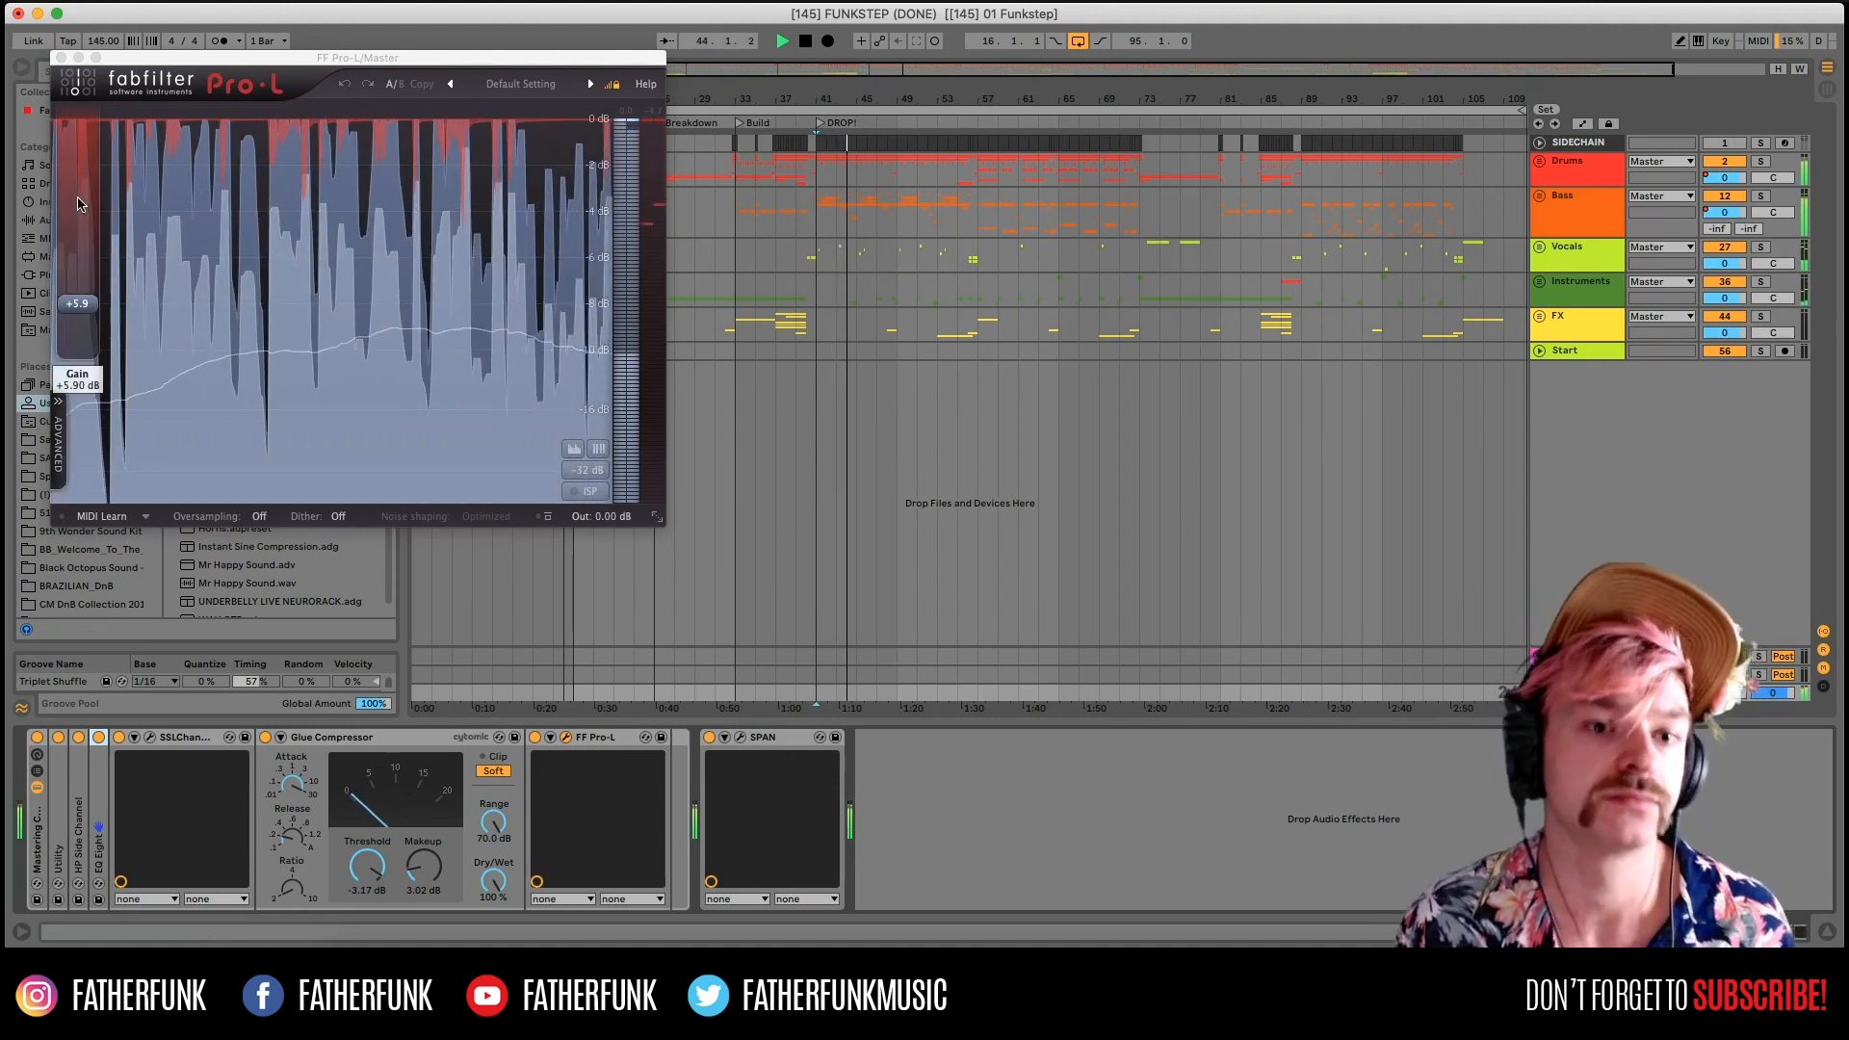
{"action": "left_click", "coordinate": [63, 58]}
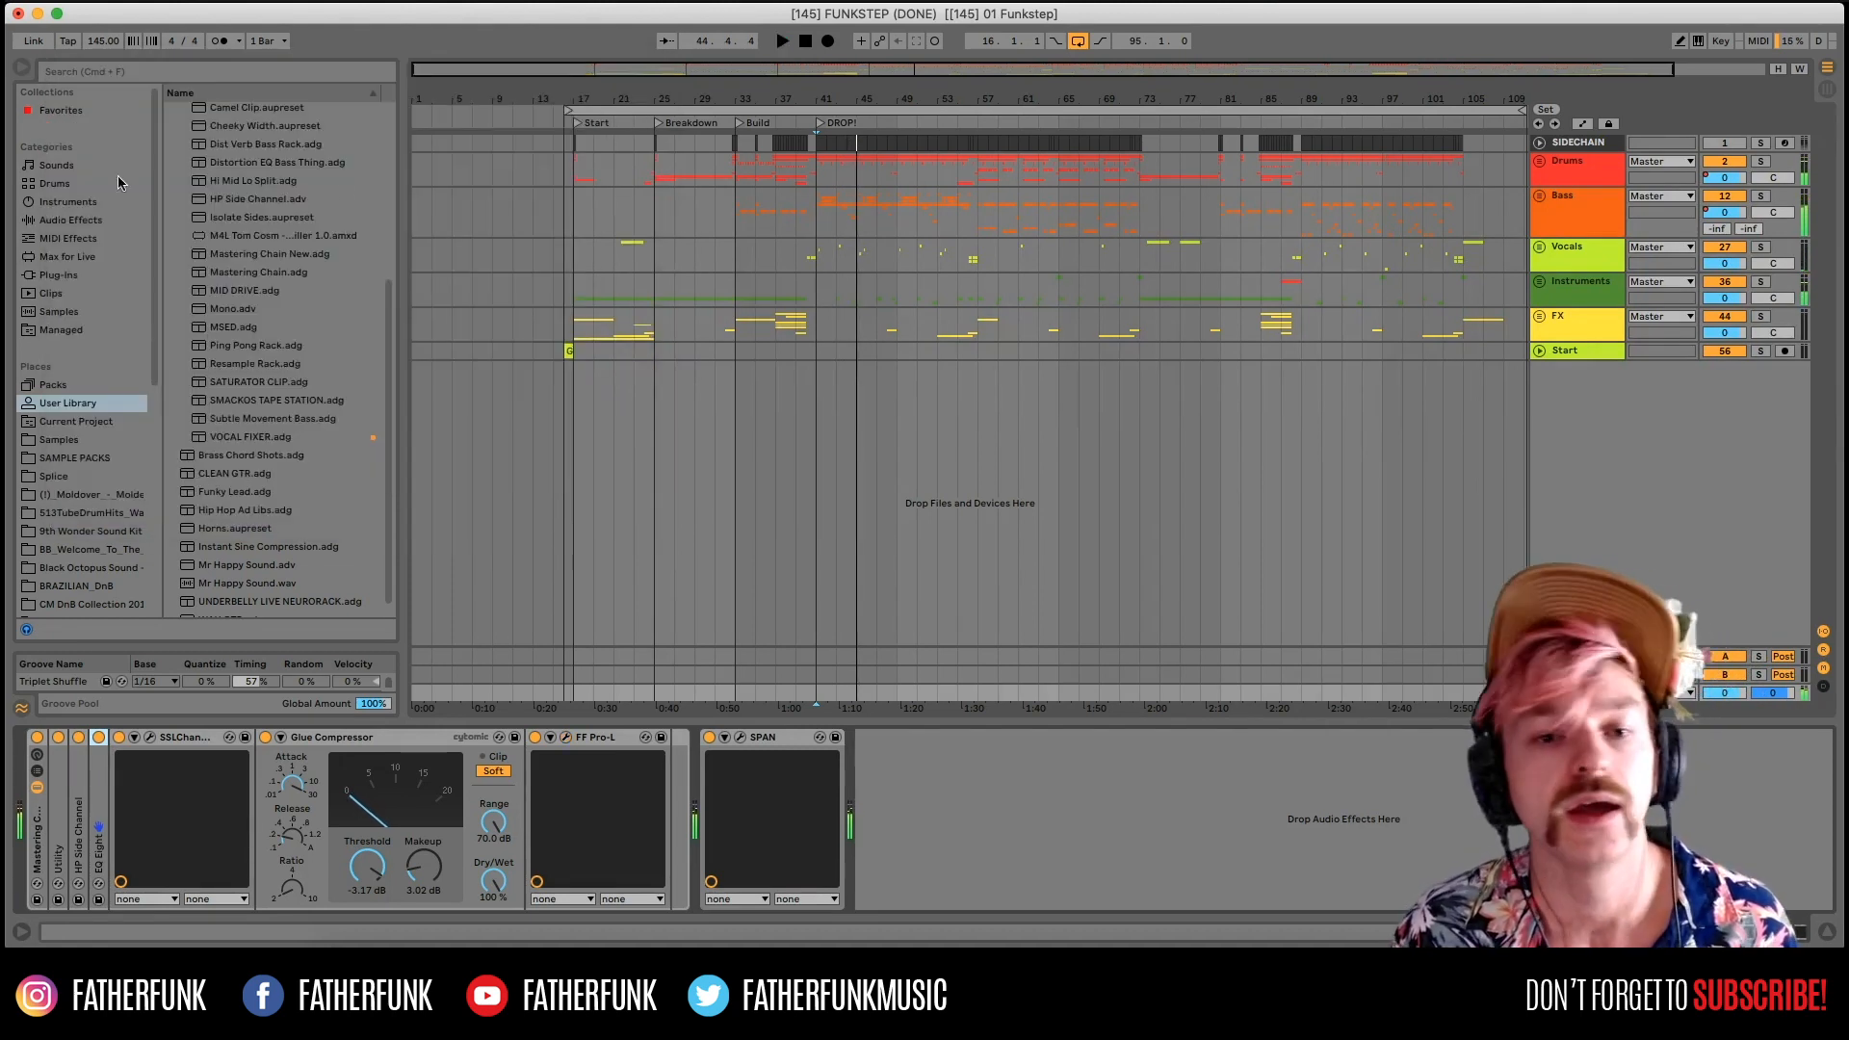
{"action": "key", "text": "space"}
{"action": "left_click", "coordinate": [776, 248]}
{"action": "left_click", "coordinate": [815, 206]}
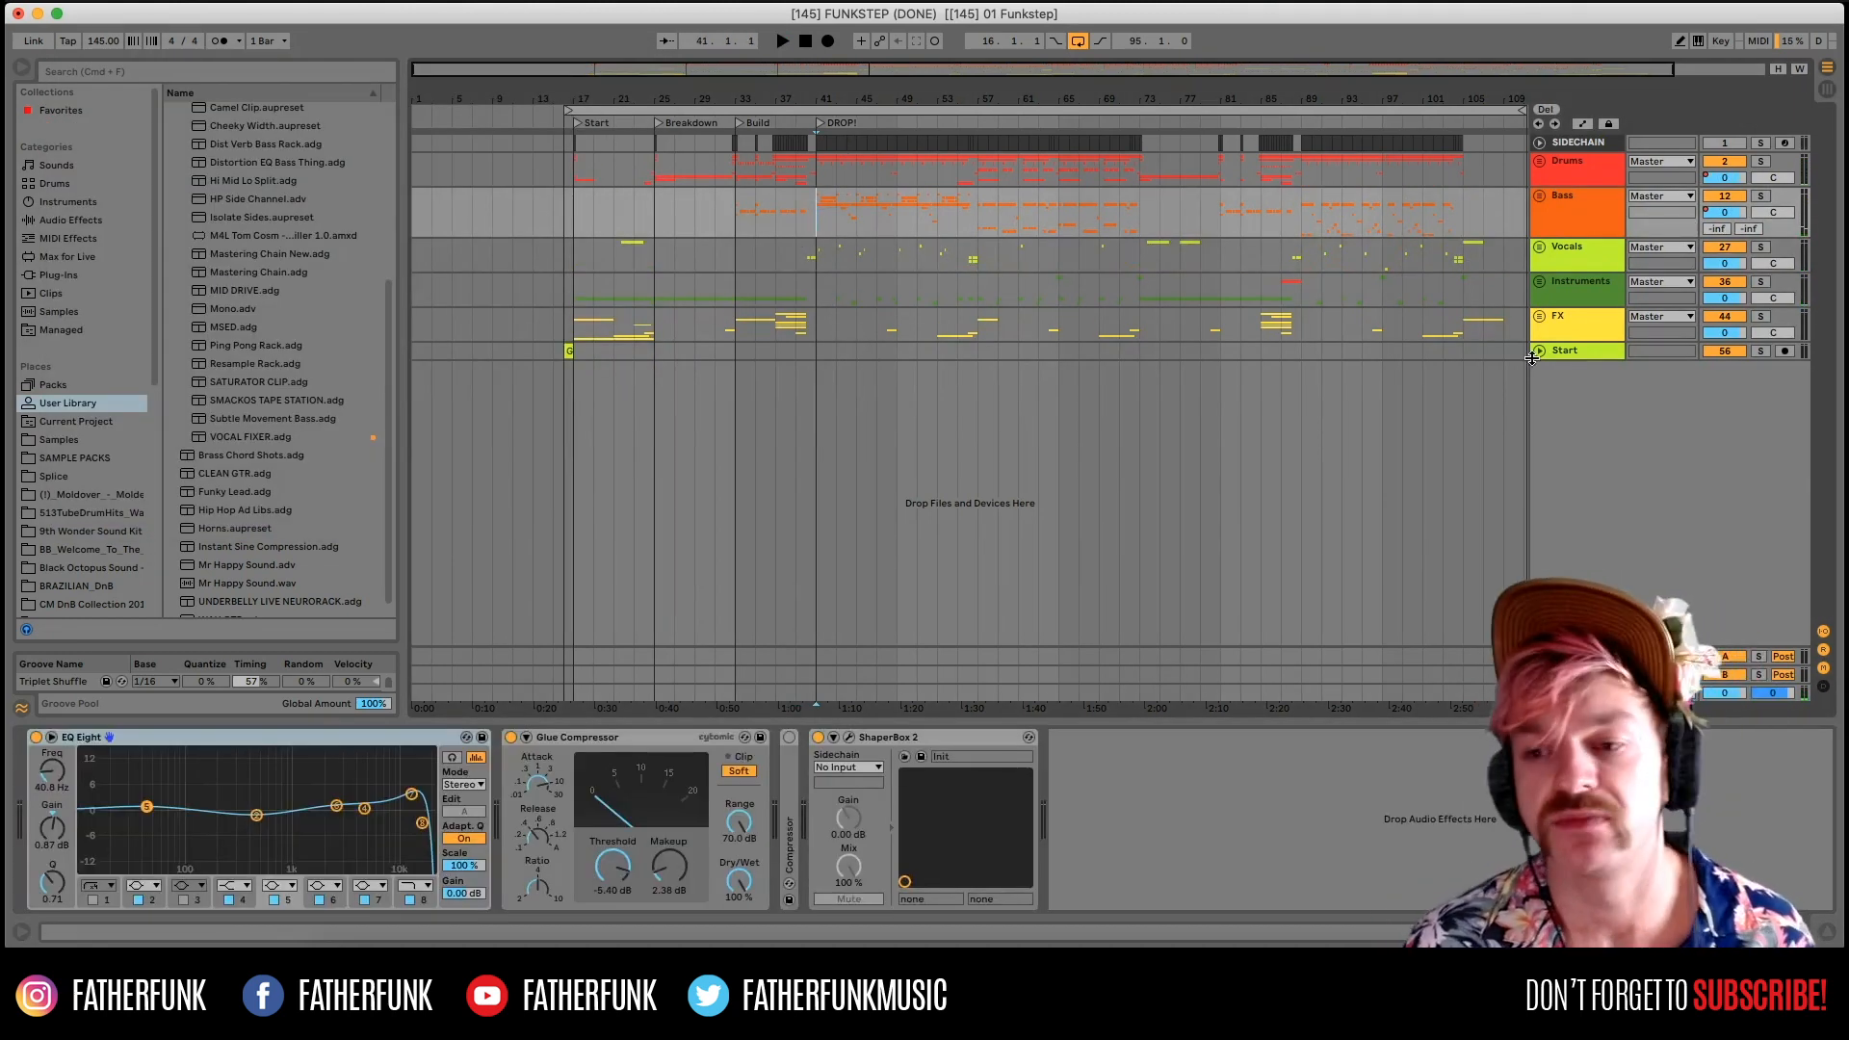
{"action": "left_click", "coordinate": [1040, 351]}
{"action": "left_click", "coordinate": [881, 311]}
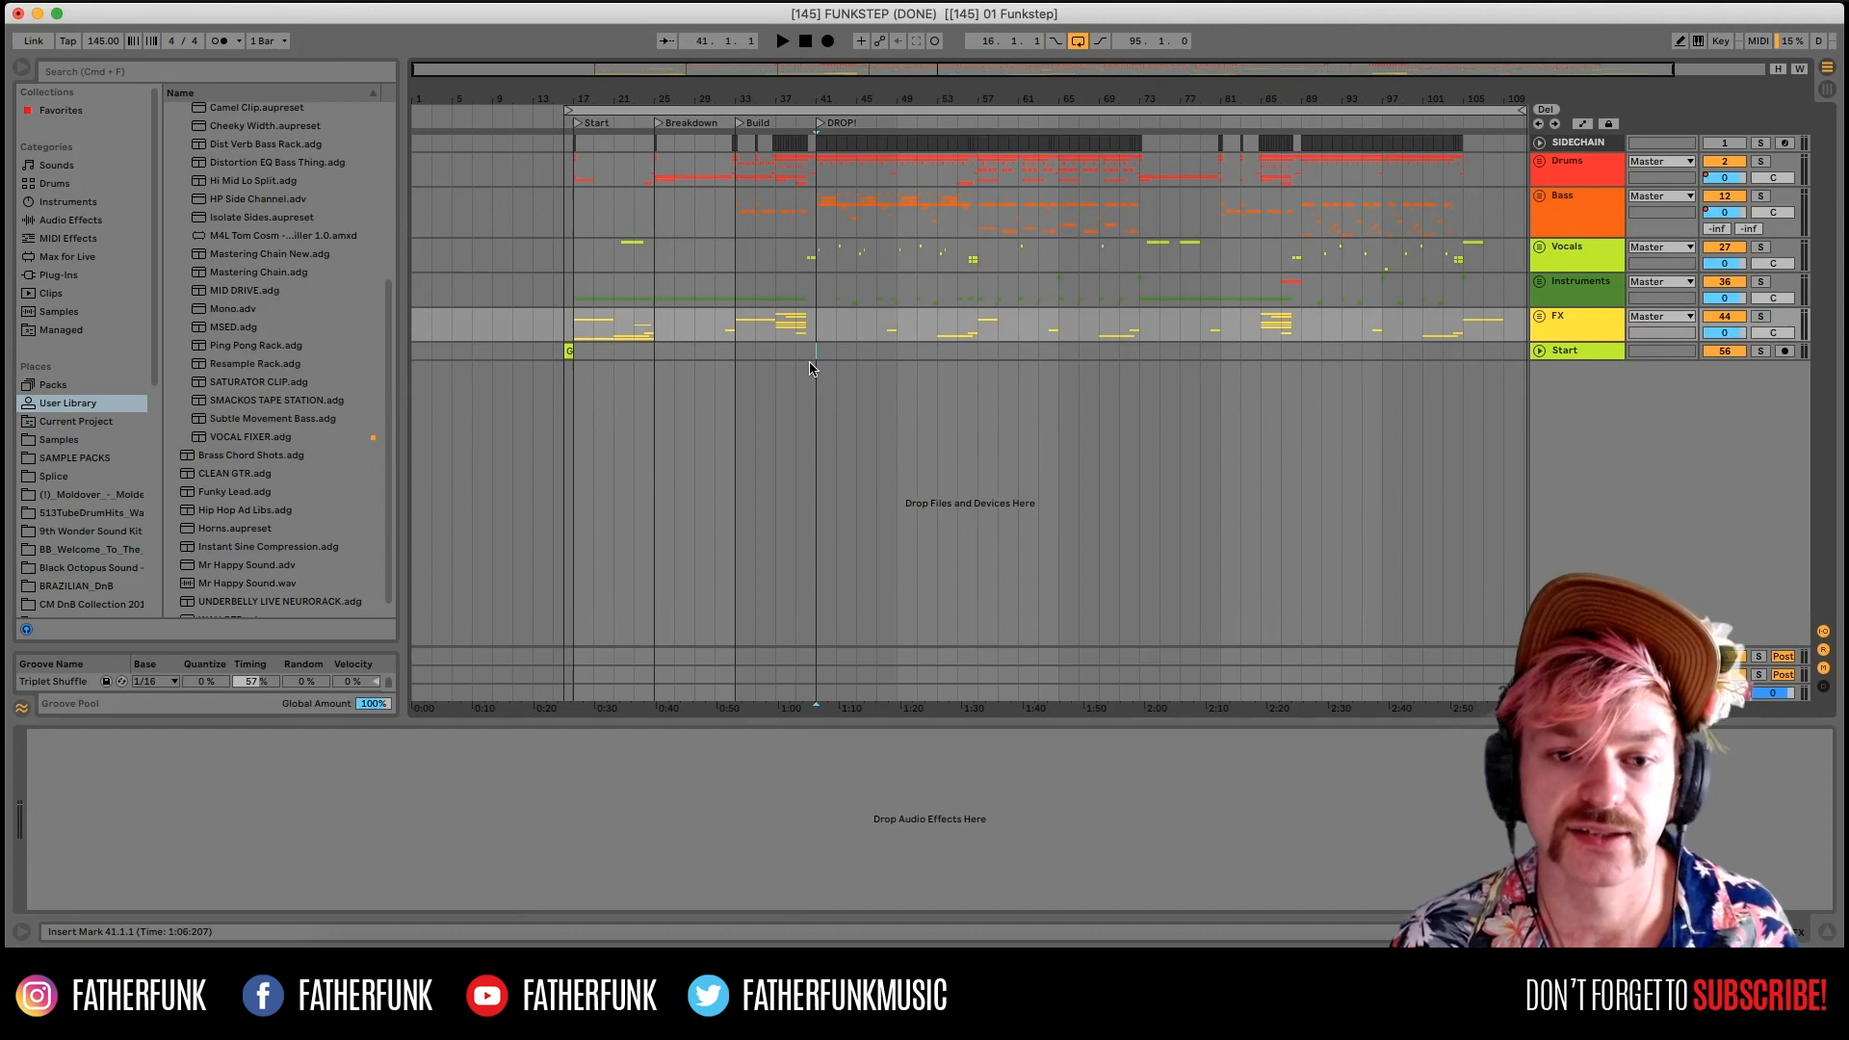
{"action": "left_click", "coordinate": [823, 348]}
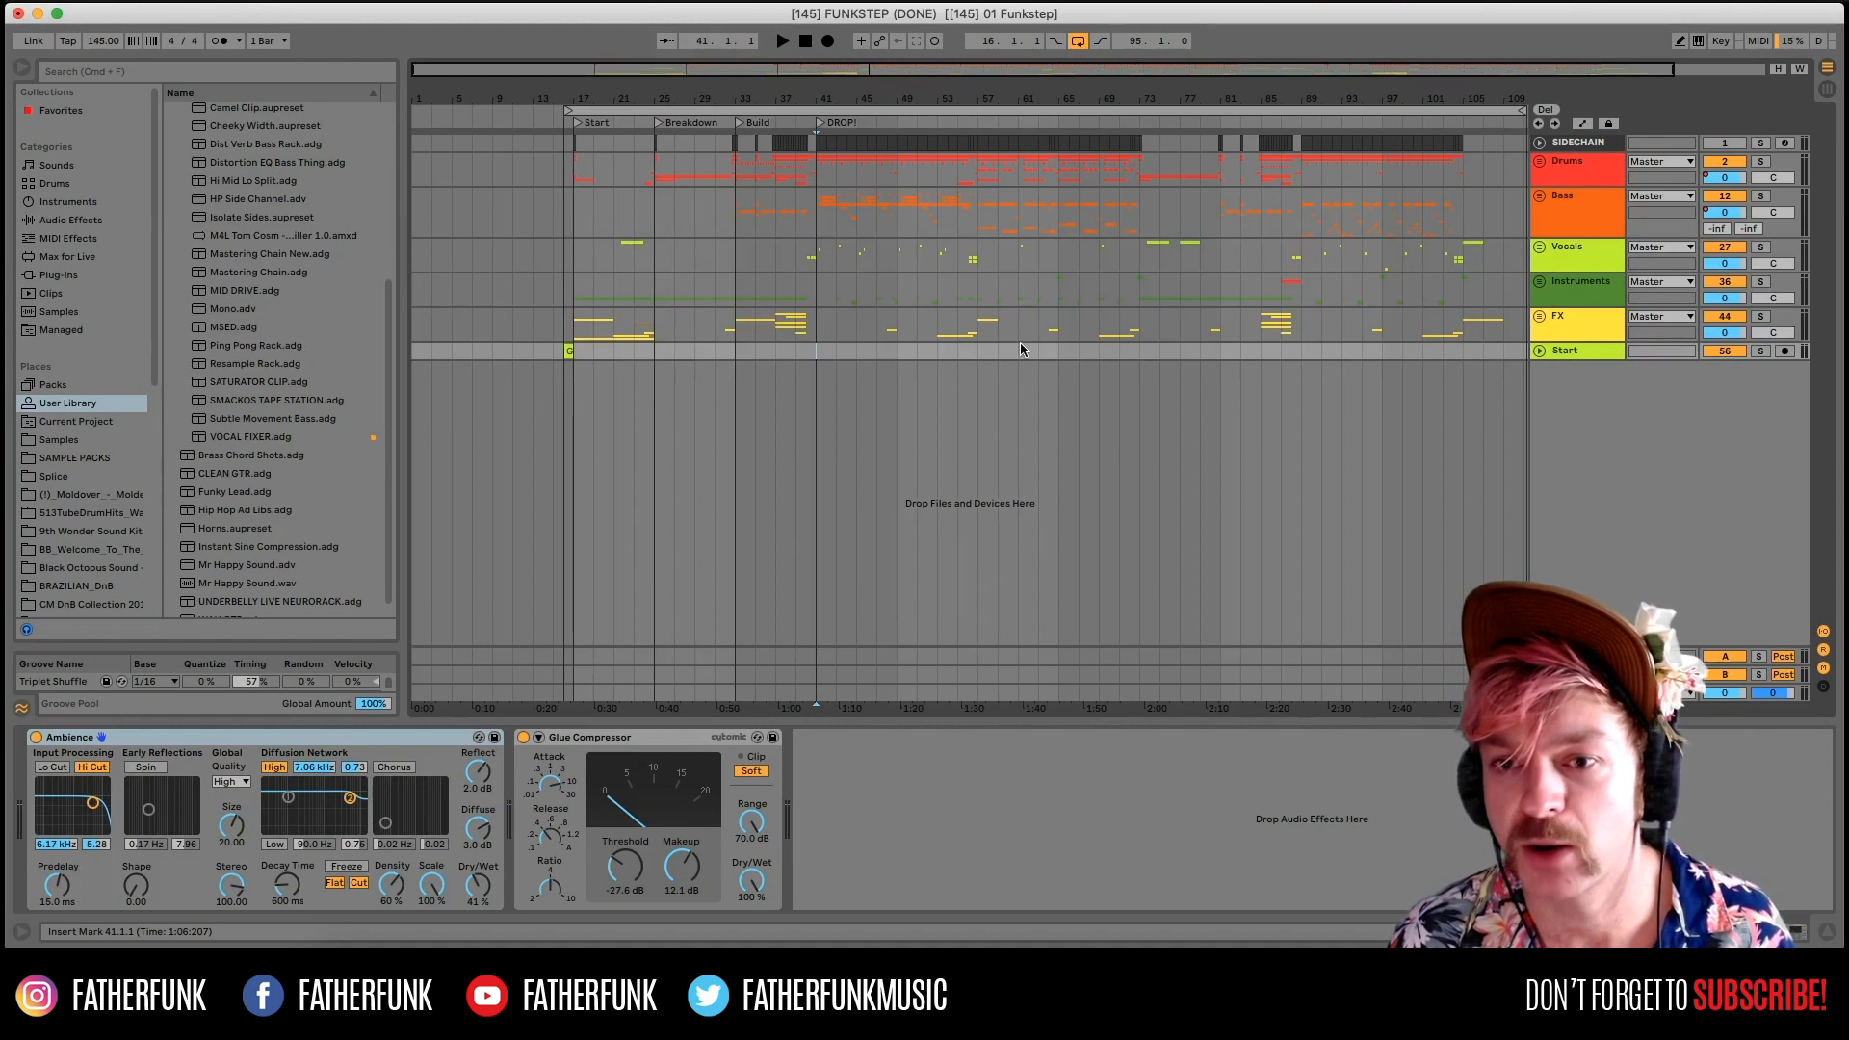
{"action": "left_click", "coordinate": [857, 225]}
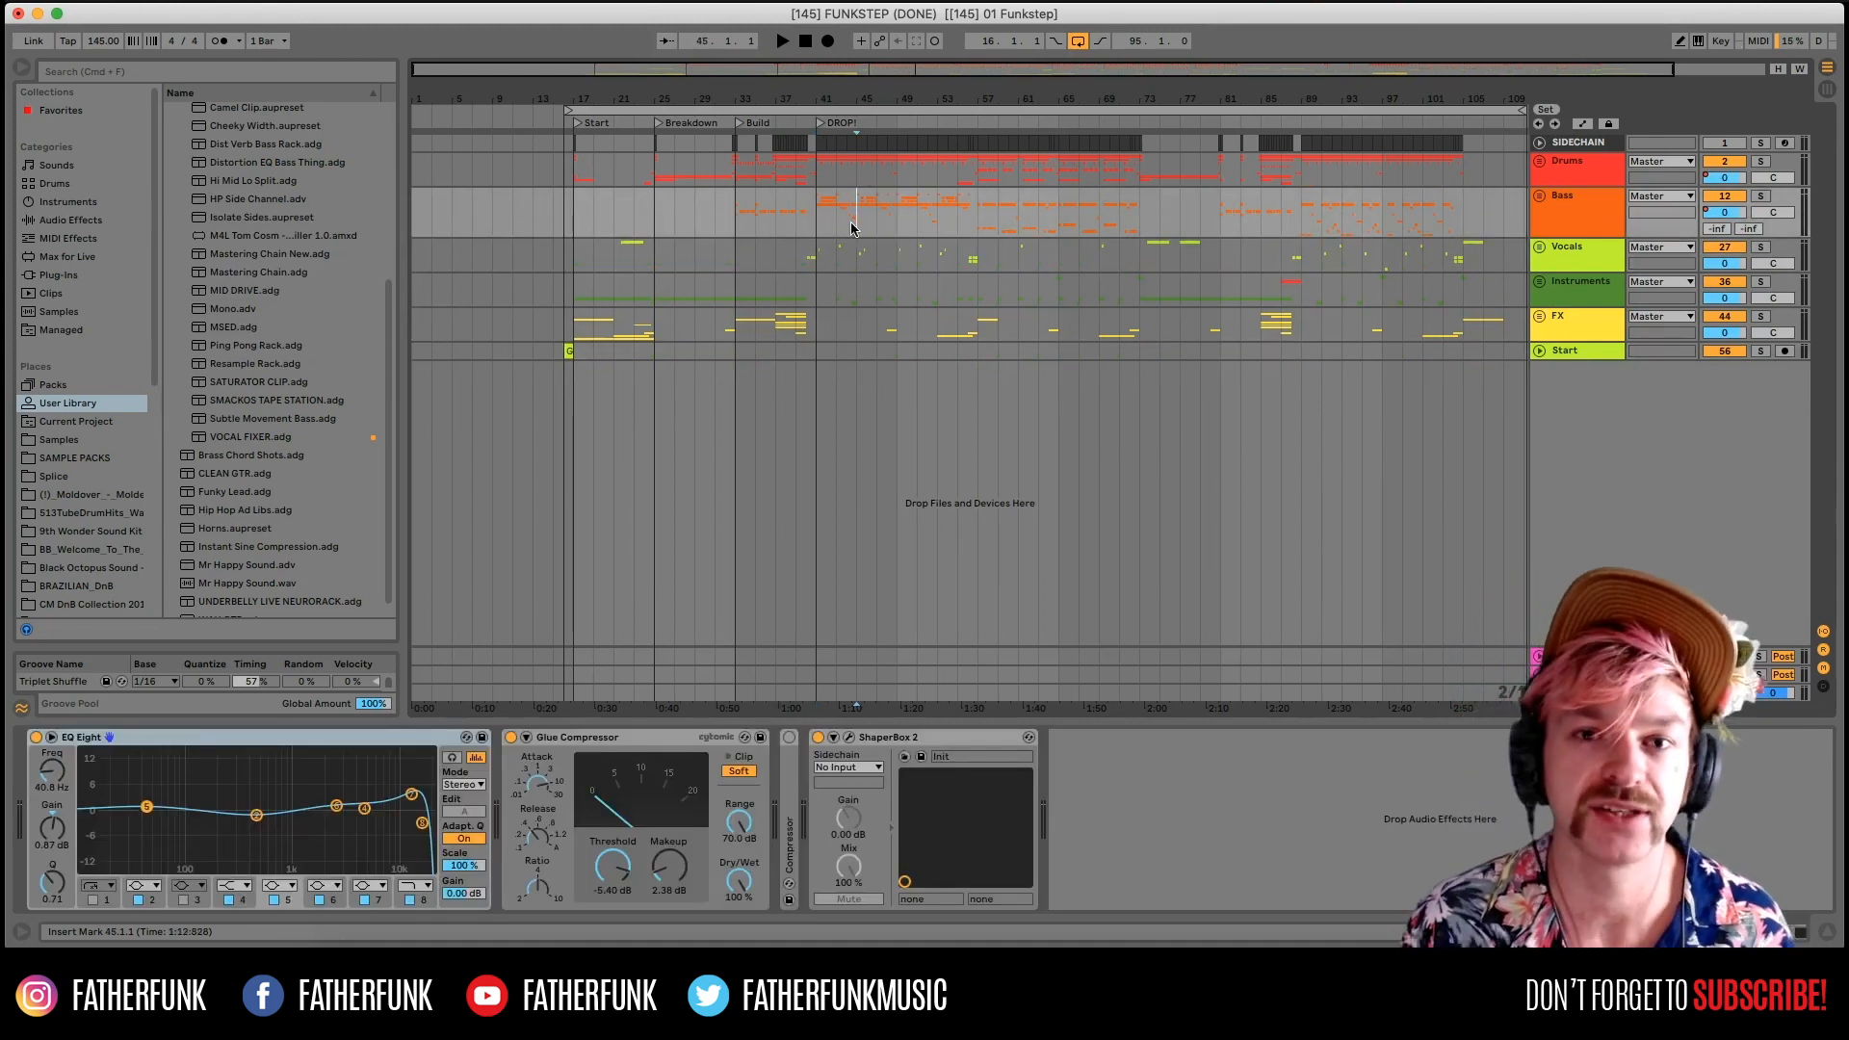